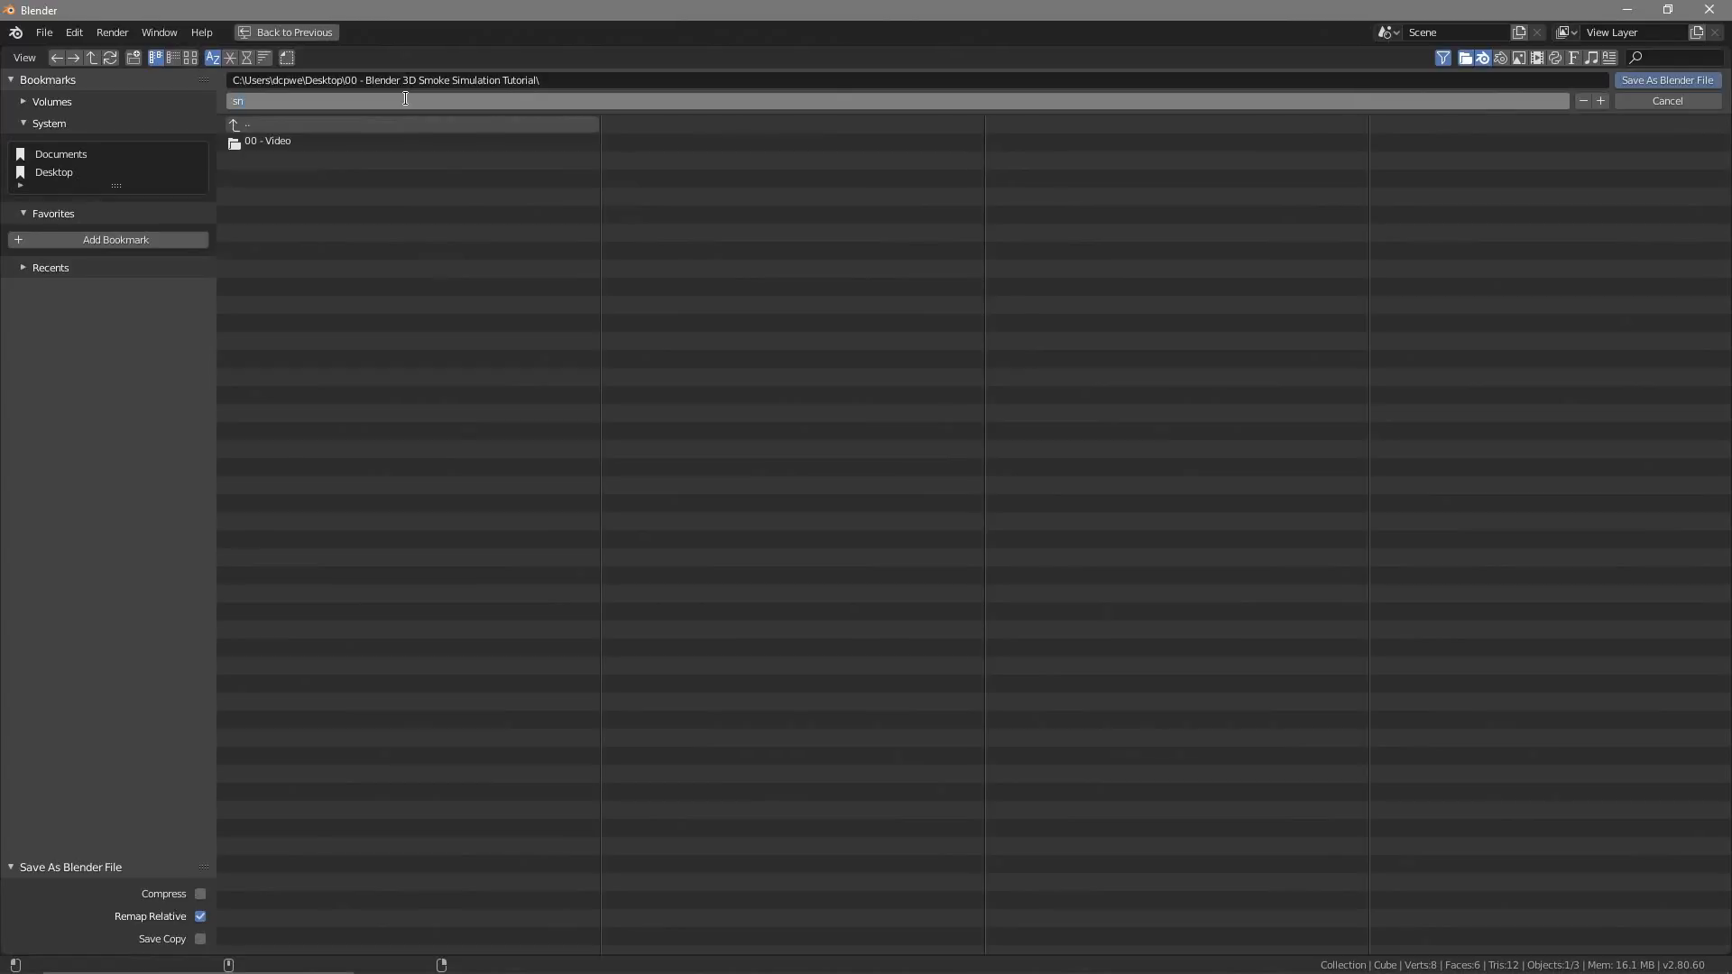
Save the project as "smoke -01" in the smoke simulation tutorial folder
{"action": "type", "text": "oke -01"}
{"action": "left_click", "coordinate": [1643, 78]}
{"action": "left_click", "coordinate": [1655, 78]}
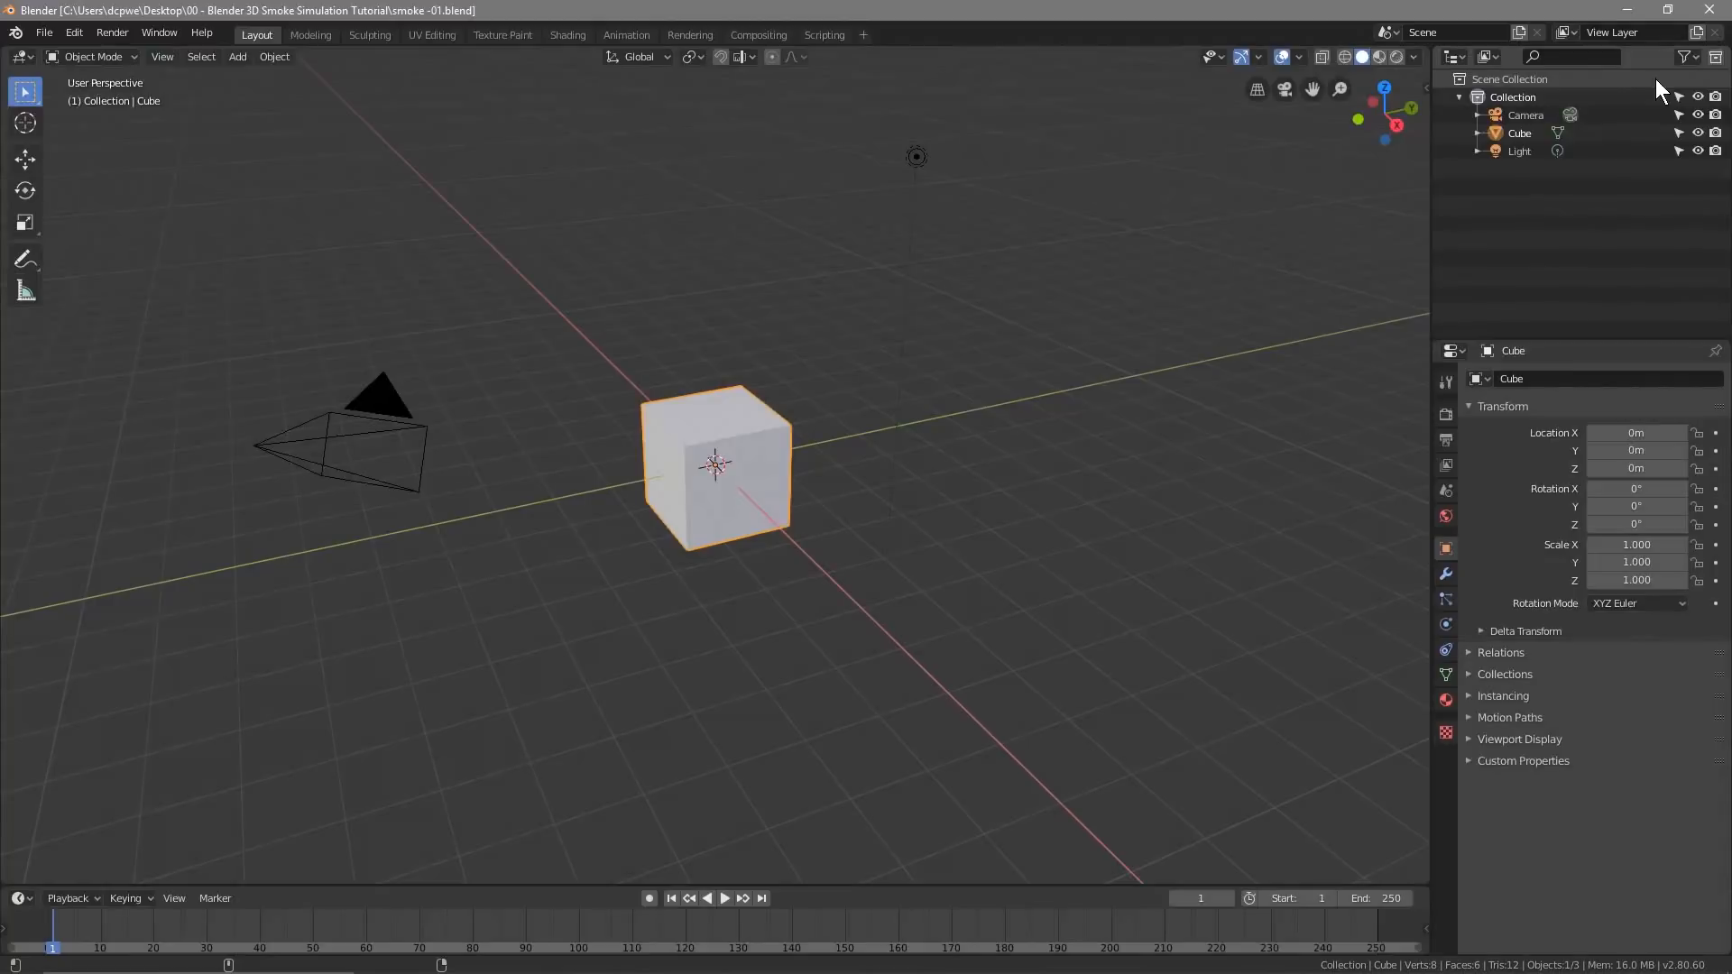
Delete the default cube and add a mesh circle at the scene's origin
{"action": "left_click", "coordinate": [729, 446]}
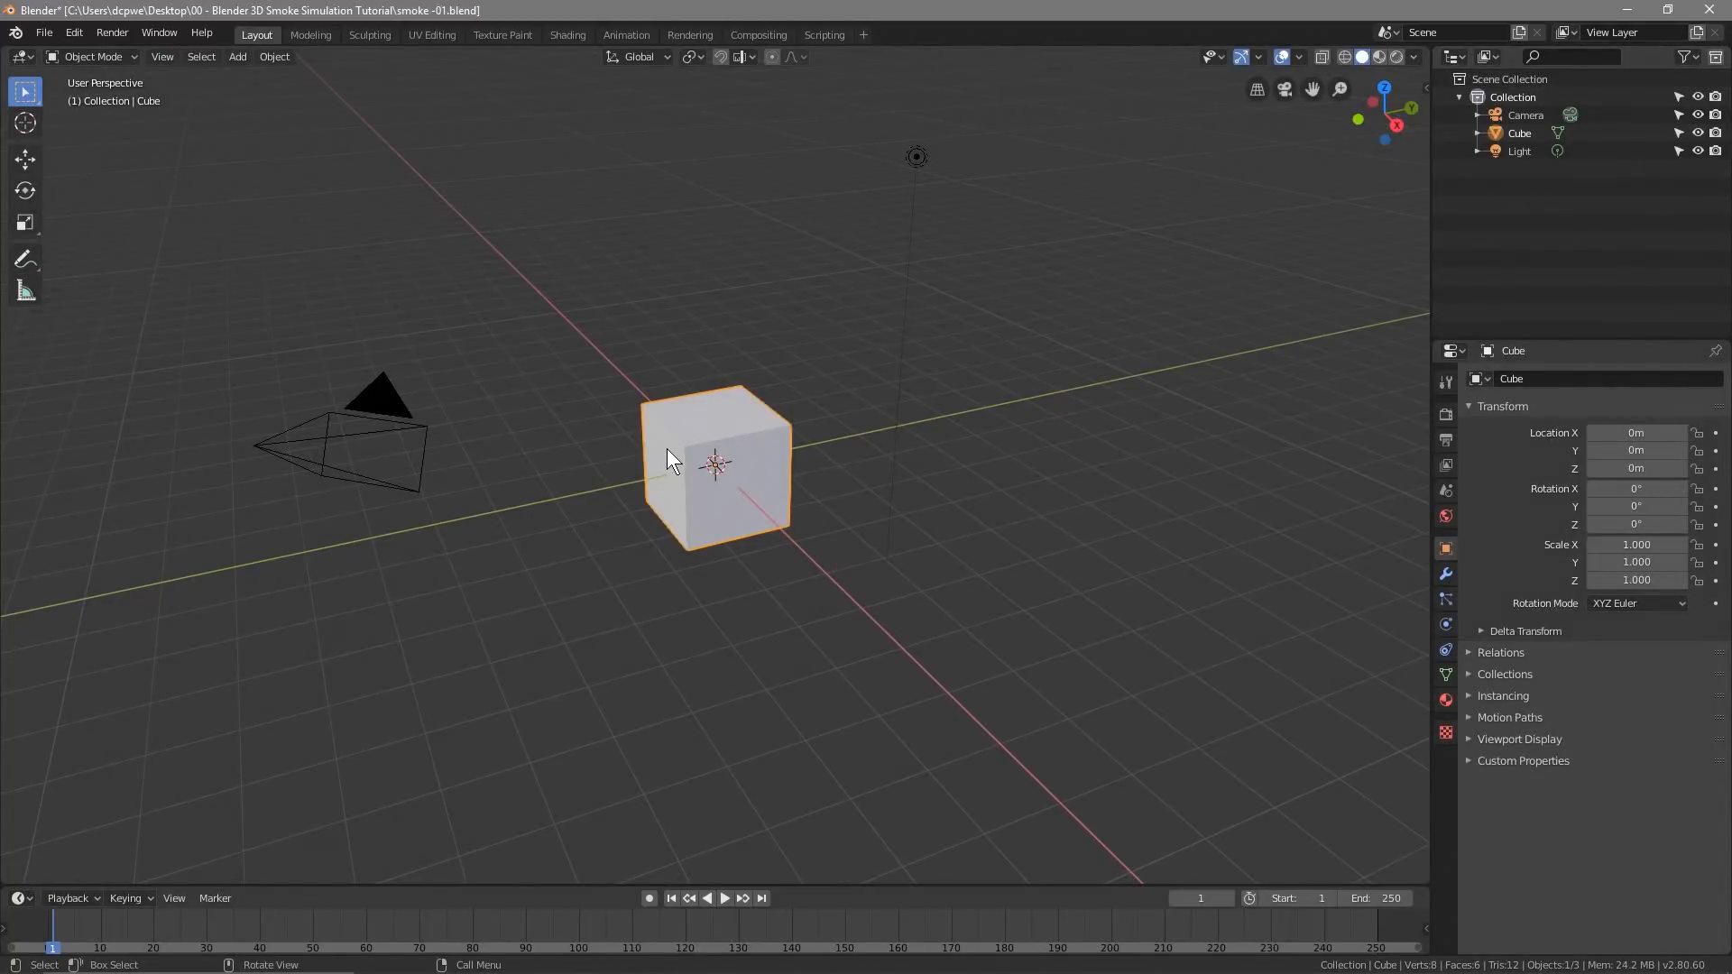
{"action": "key", "text": "Delete"}
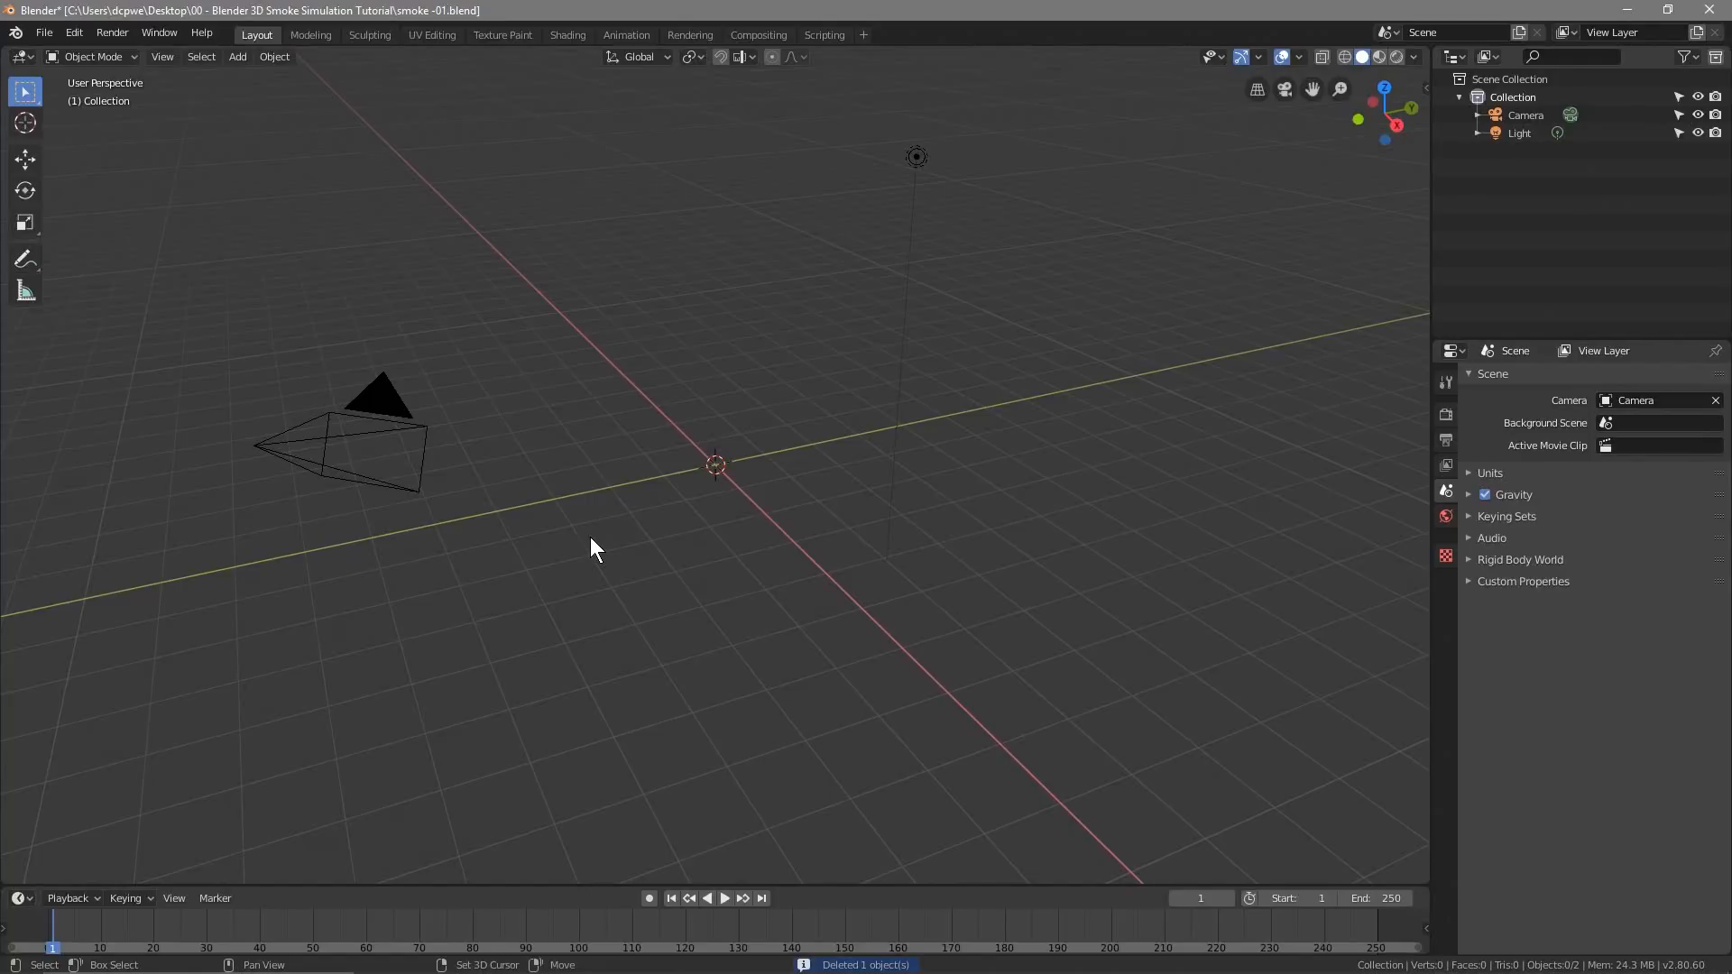
{"action": "key", "text": "shift+a"}
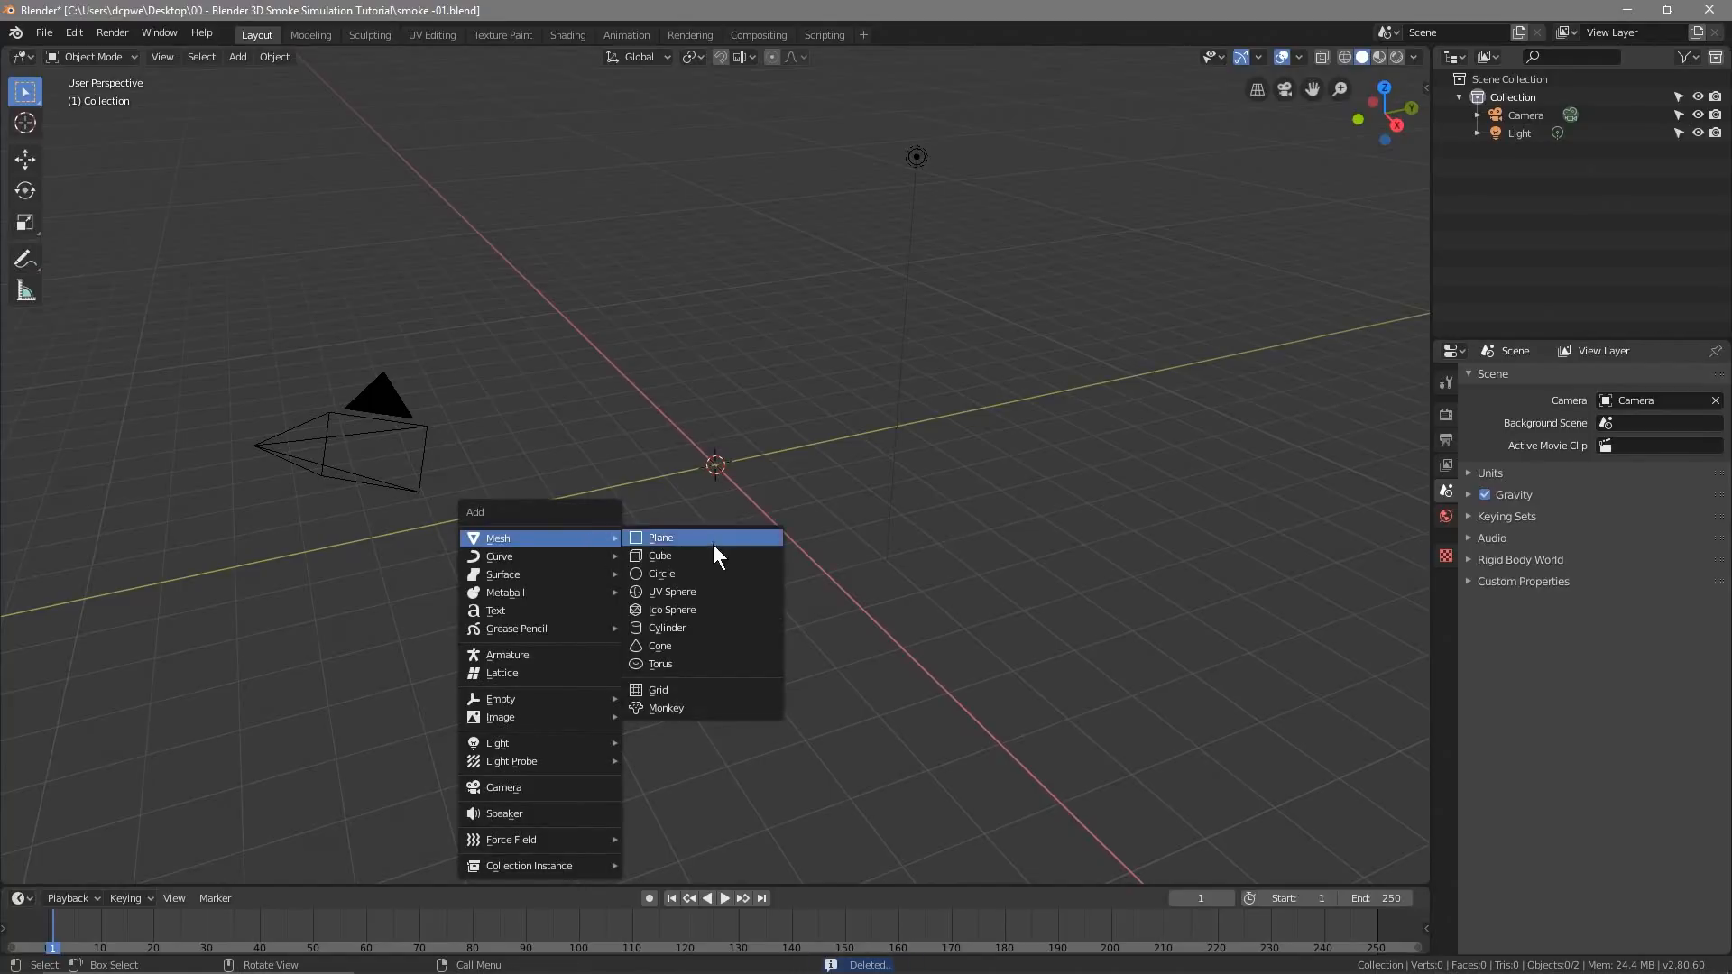
{"action": "left_click", "coordinate": [683, 574]}
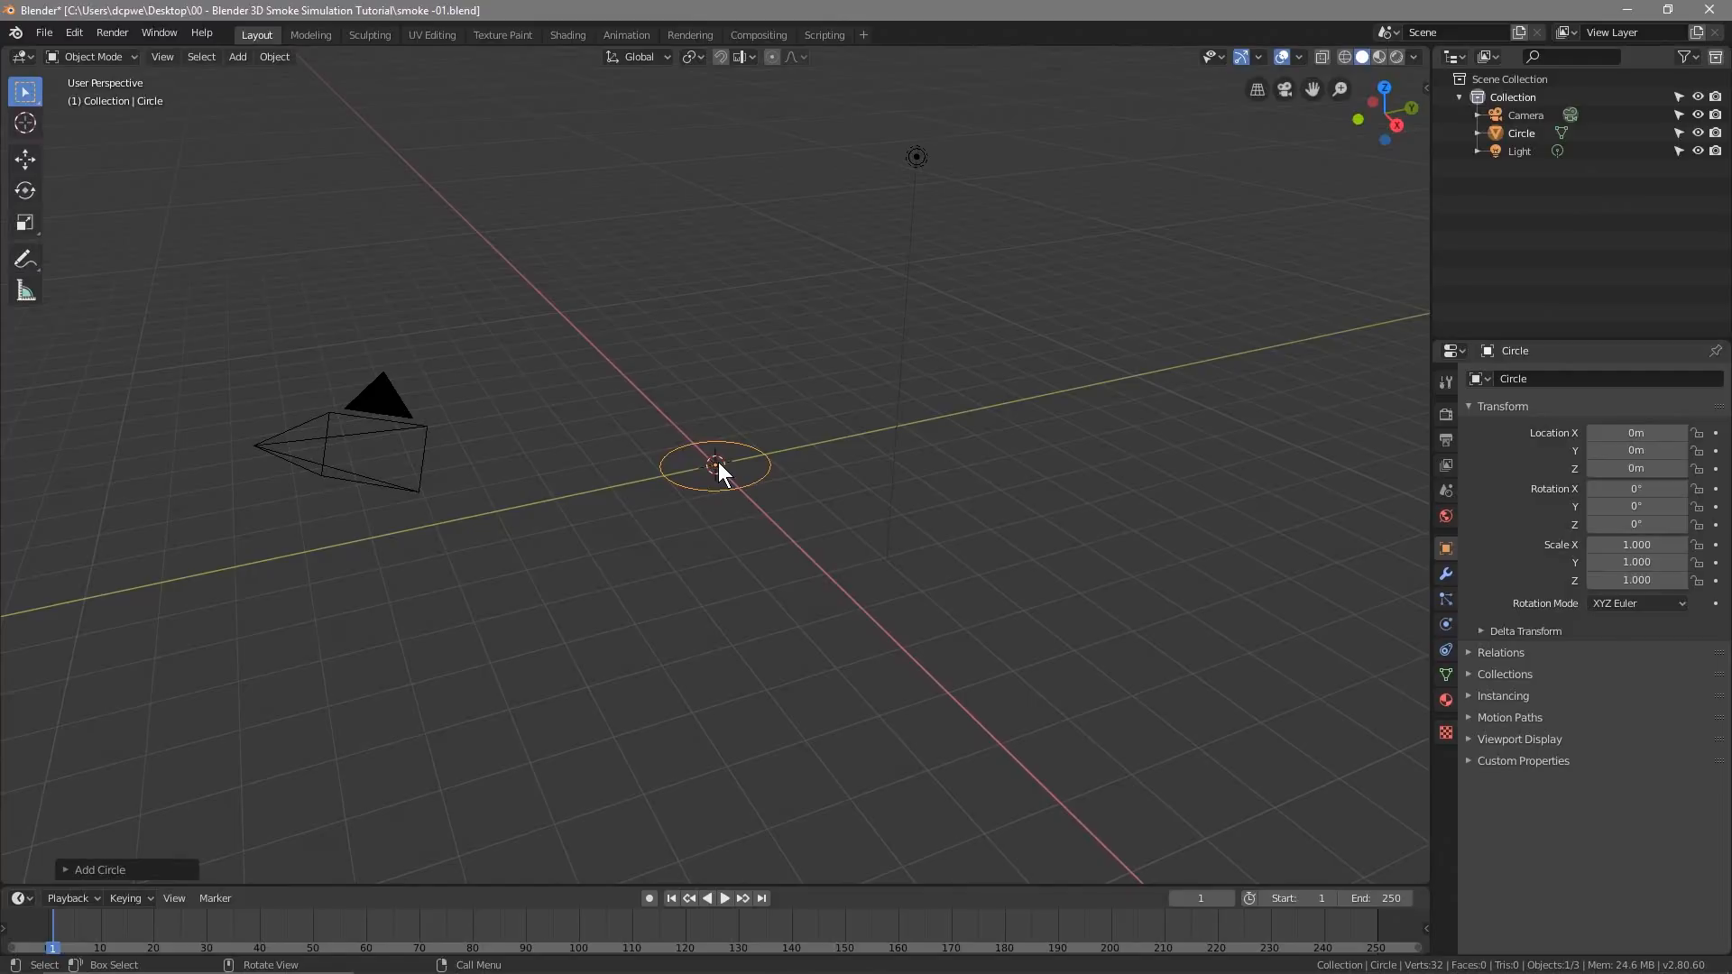
Fill the circle's outline with faces in Edit Mode and return to Object Mode
{"action": "left_click", "coordinate": [111, 56]}
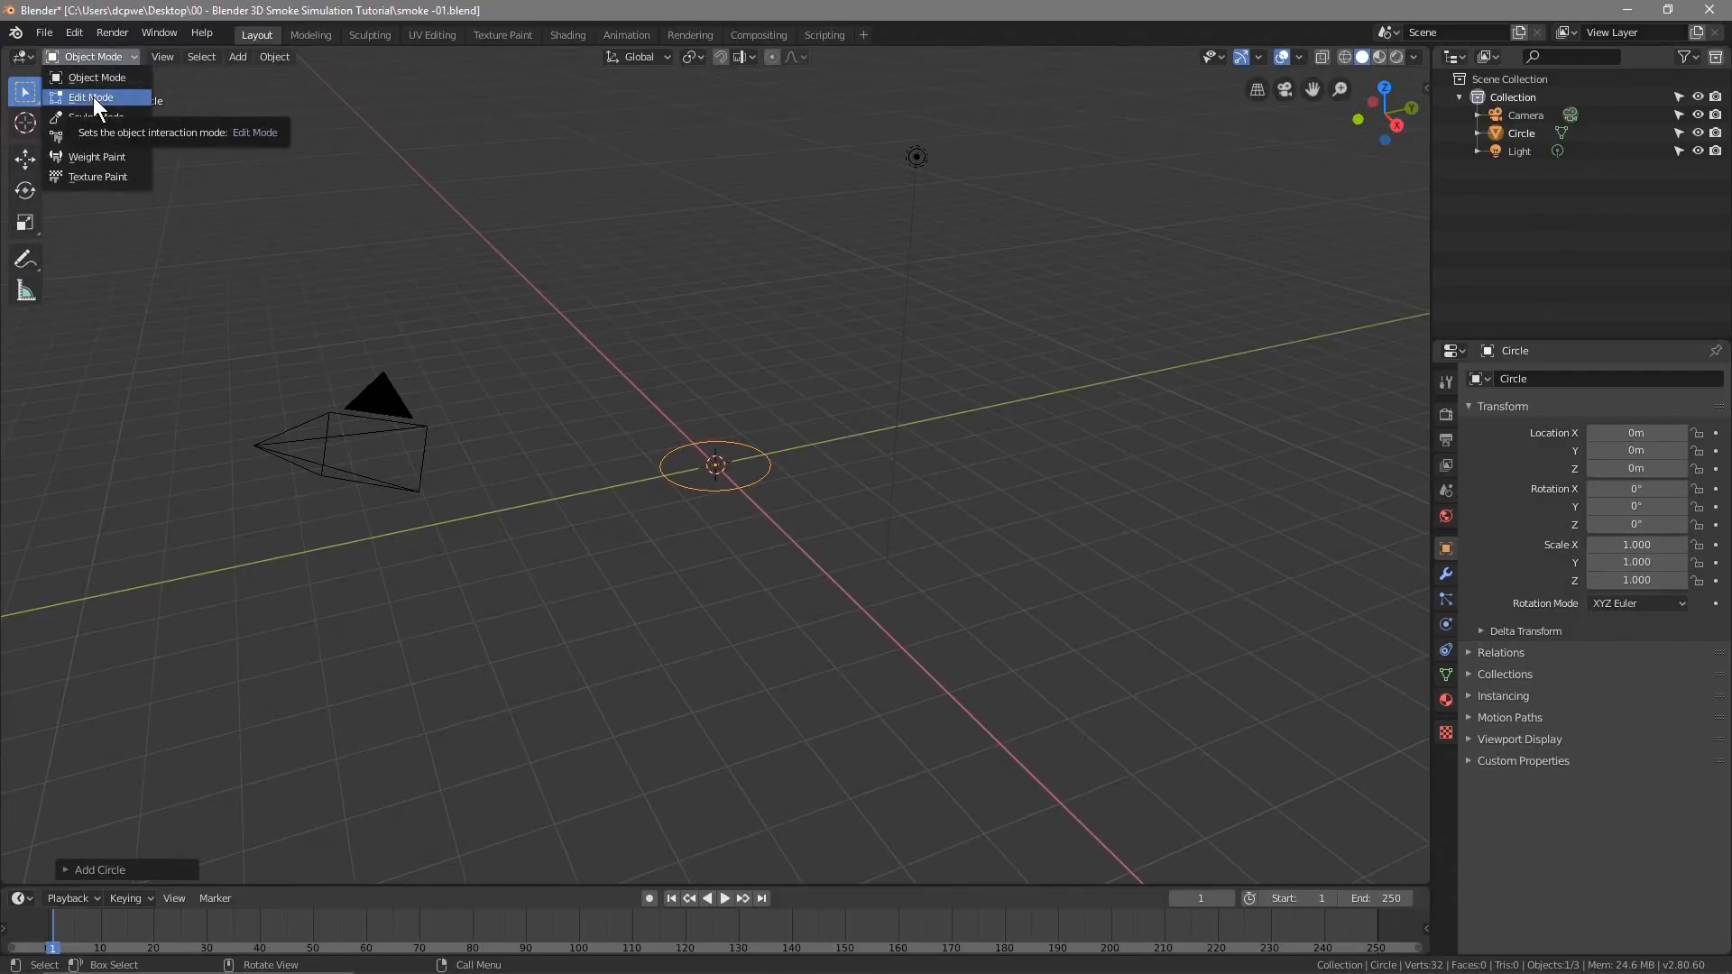
{"action": "left_click", "coordinate": [94, 96]}
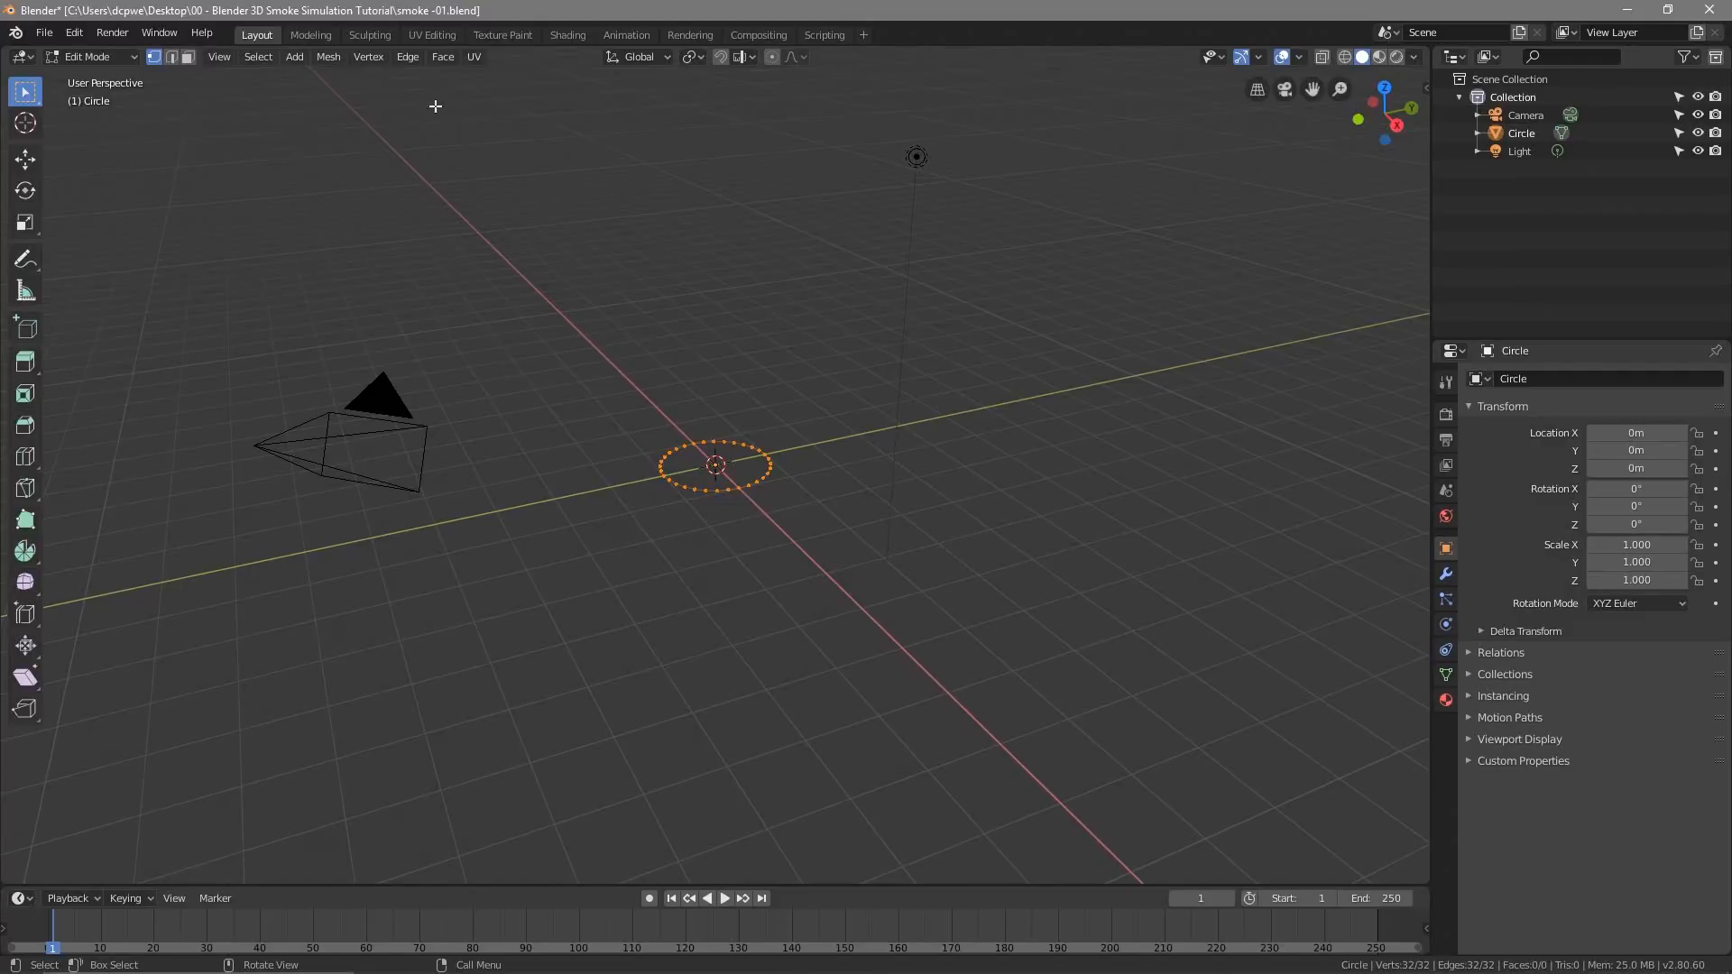
{"action": "left_click", "coordinate": [454, 60]}
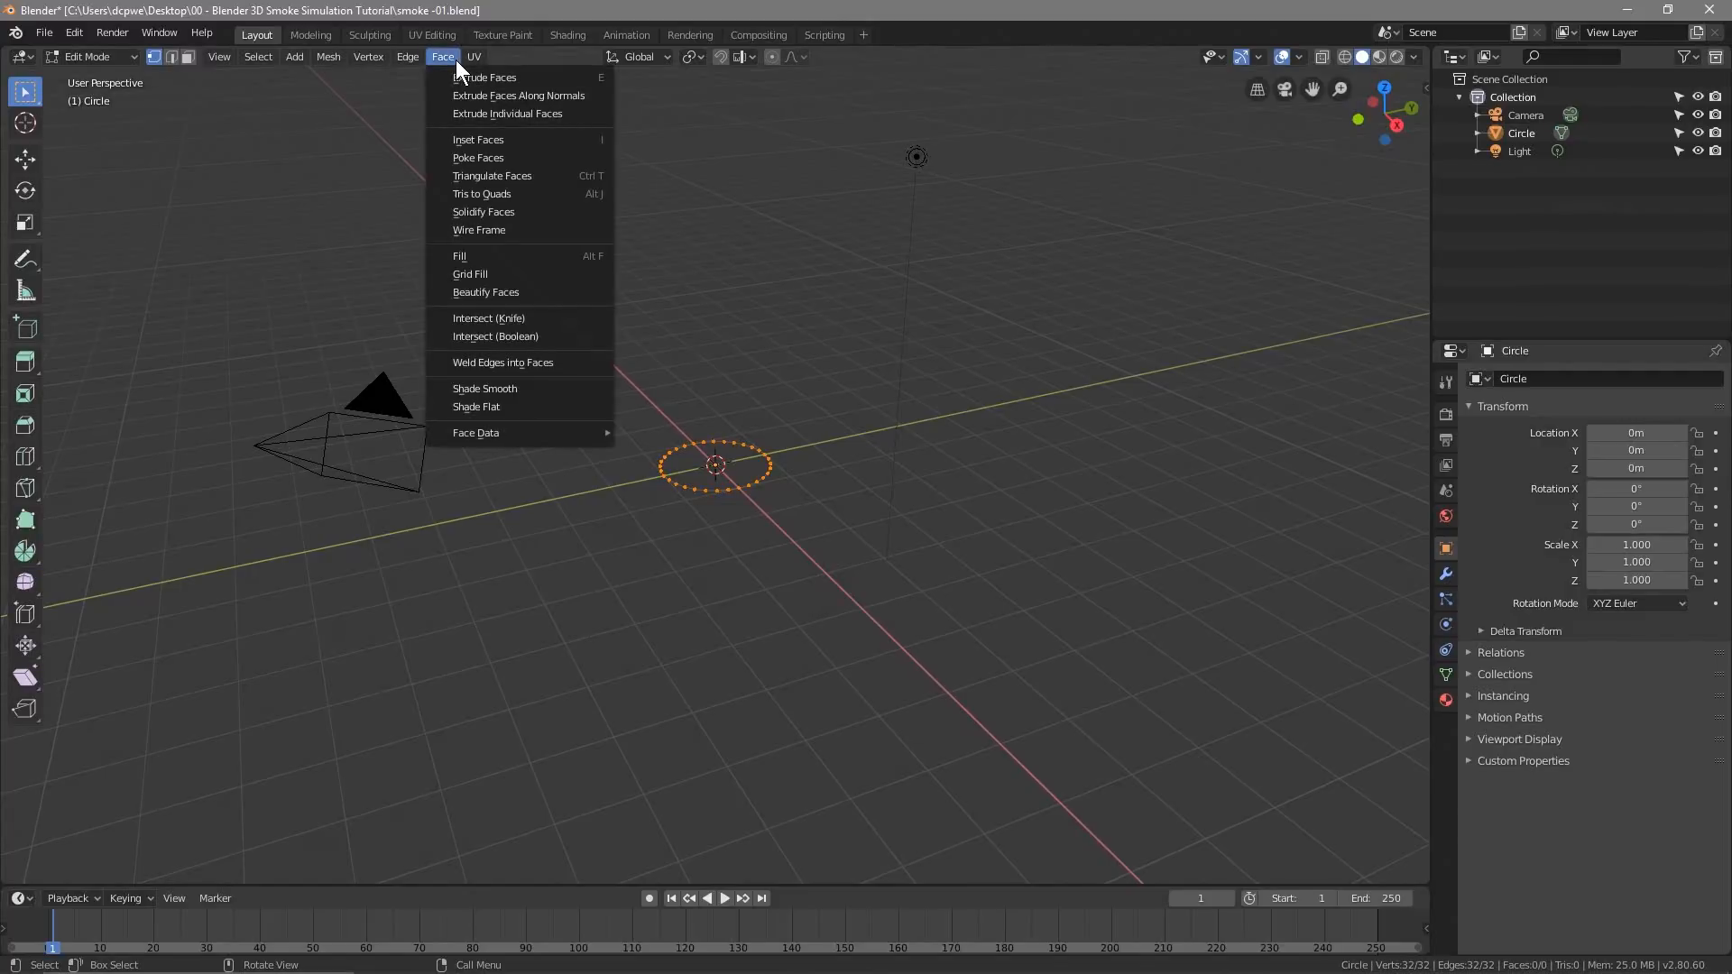
{"action": "left_click", "coordinate": [510, 257]}
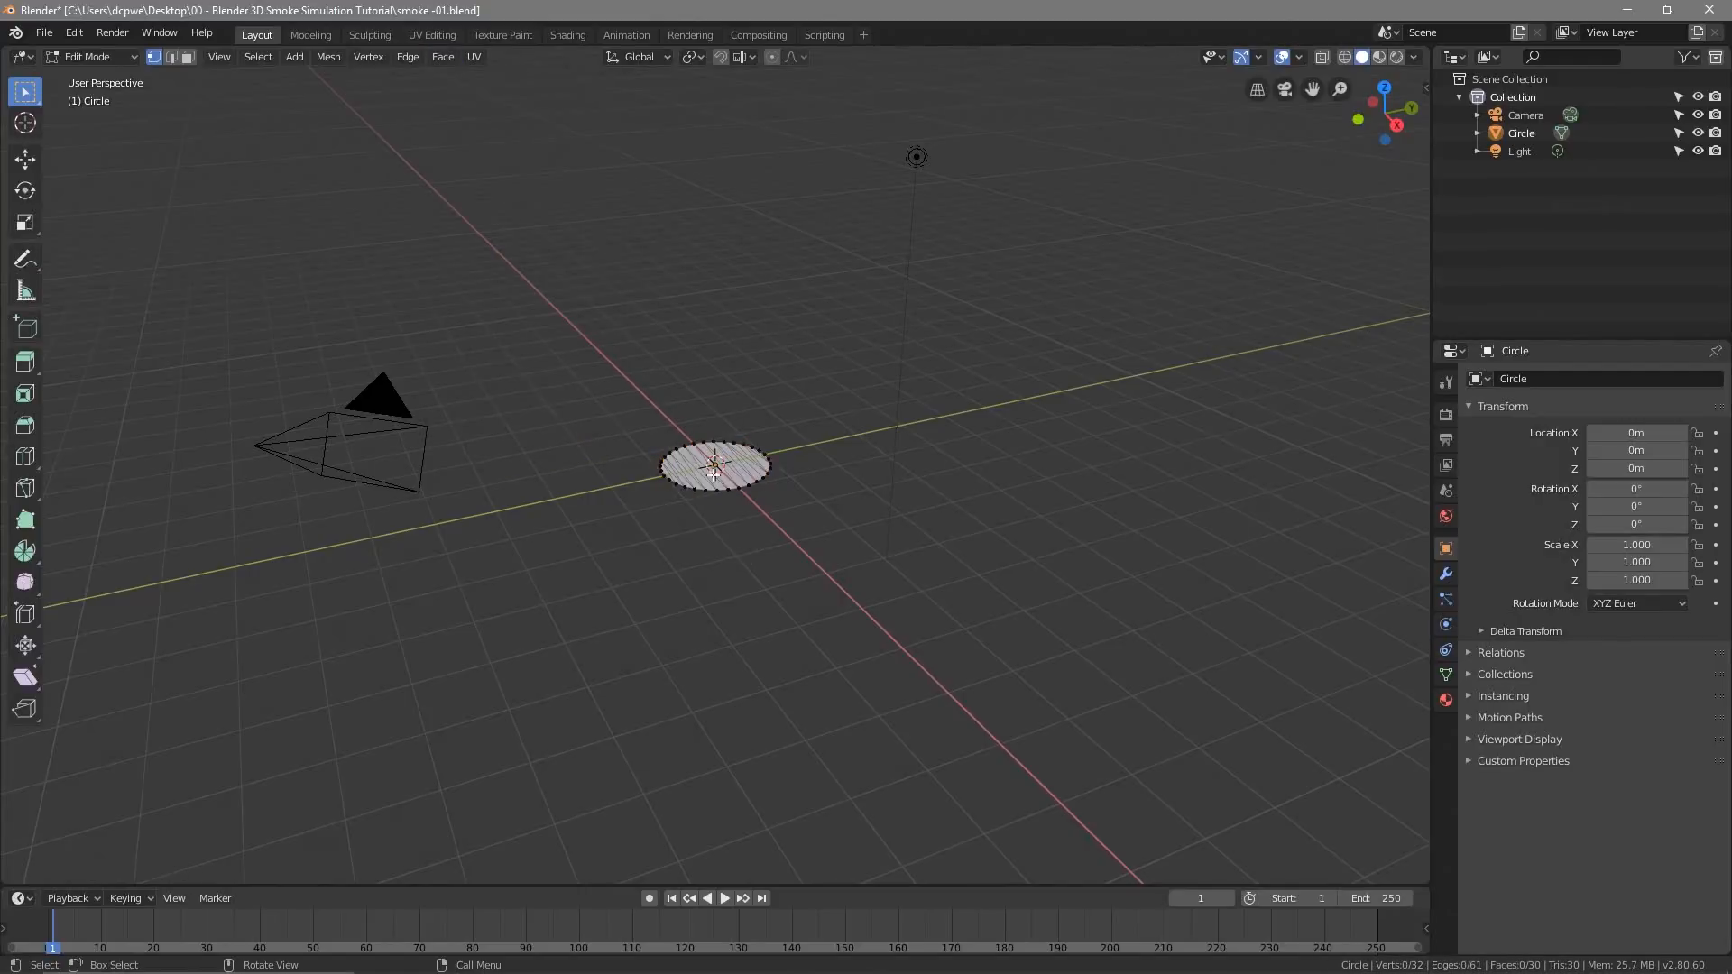
{"action": "left_click", "coordinate": [92, 56]}
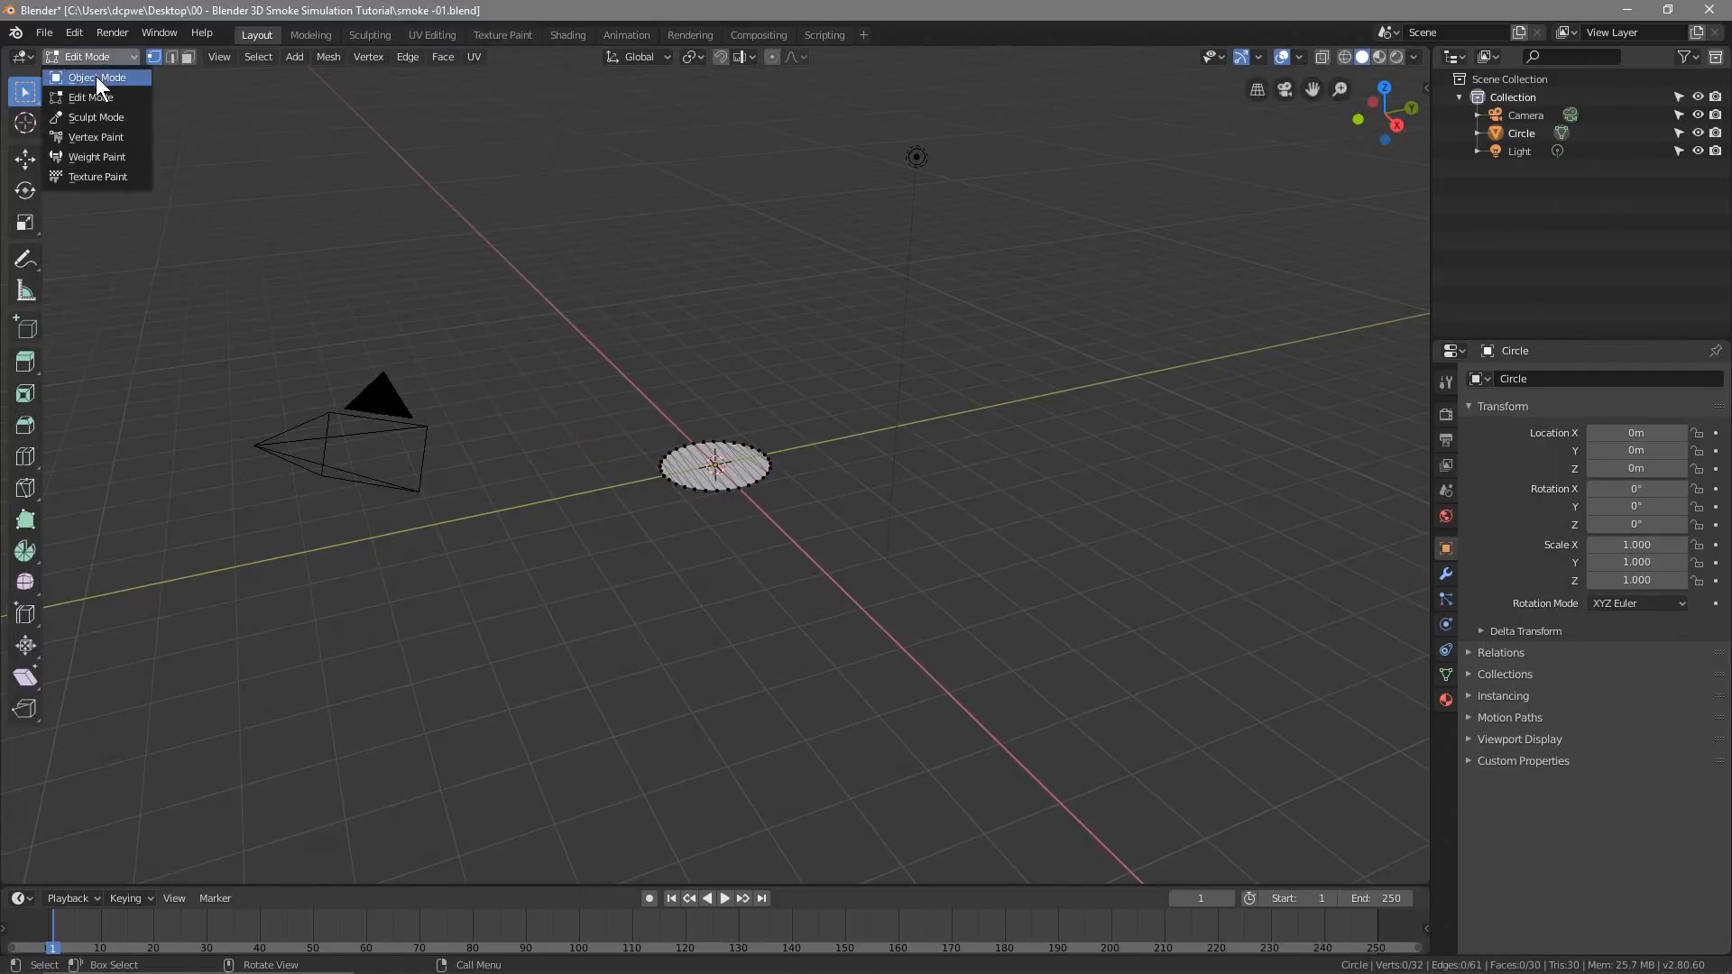
{"action": "left_click", "coordinate": [95, 79]}
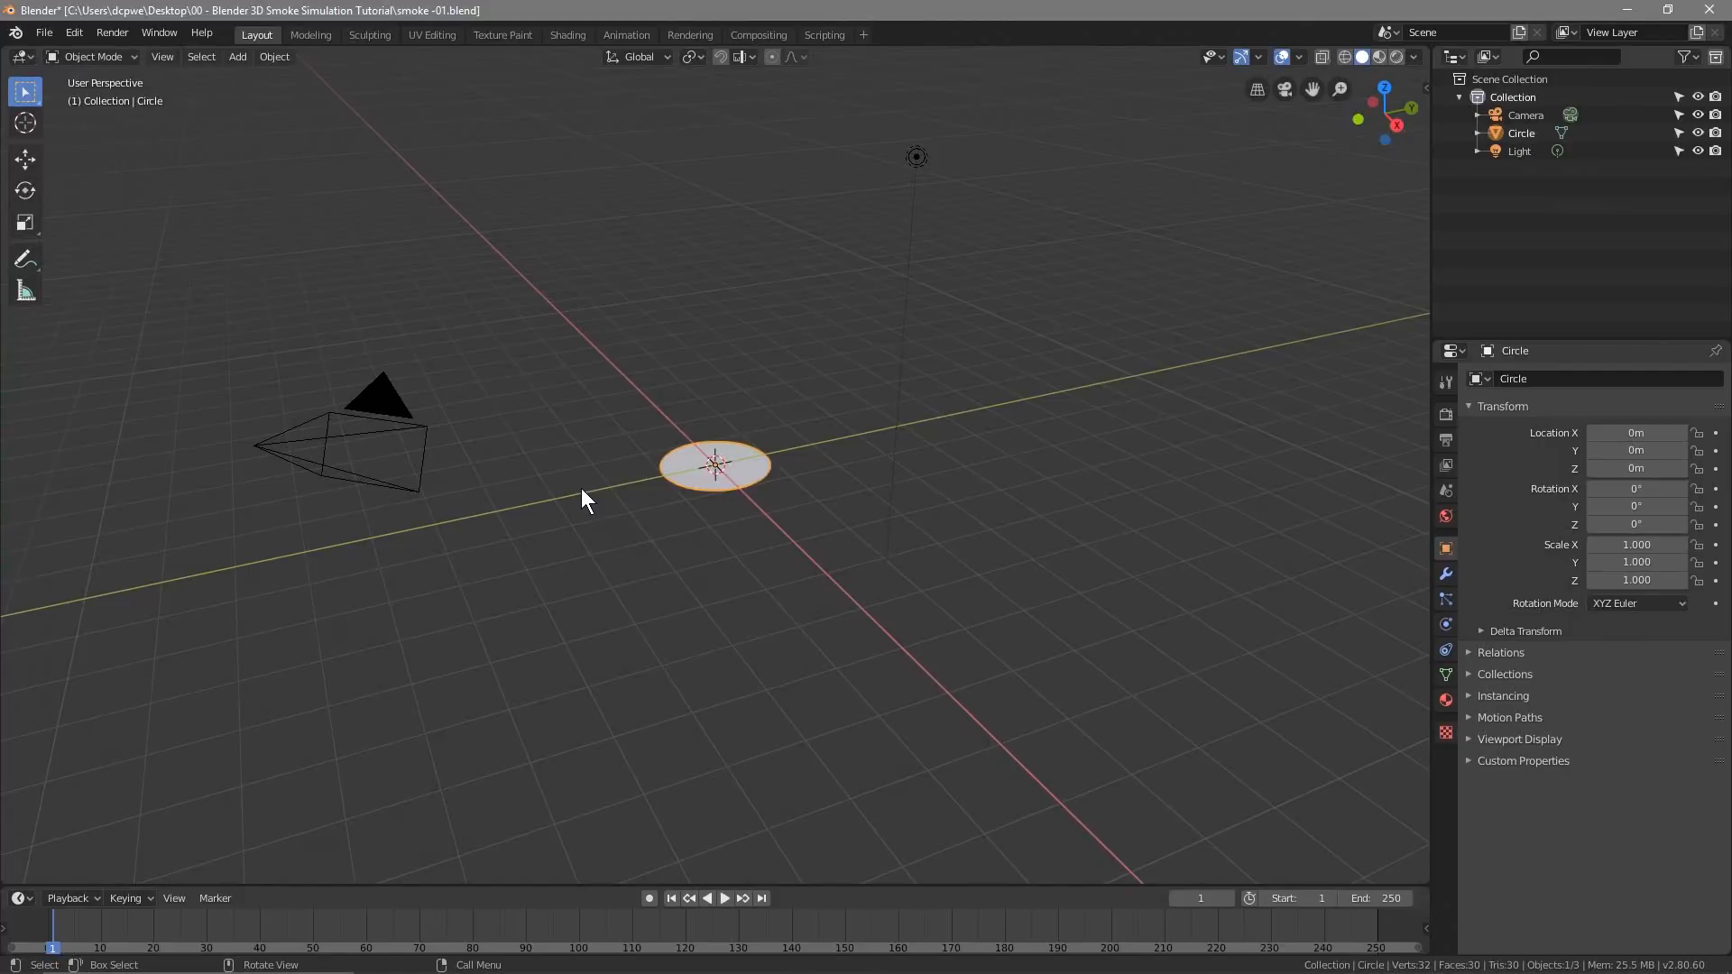
Add a Solidify modifier to the filled circle, viewing it from the right orthographic side
{"action": "scroll", "coordinate": [696, 529], "scroll_direction": "up", "scroll_amount": 4}
{"action": "scroll", "coordinate": [739, 424], "scroll_direction": "down", "scroll_amount": 4}
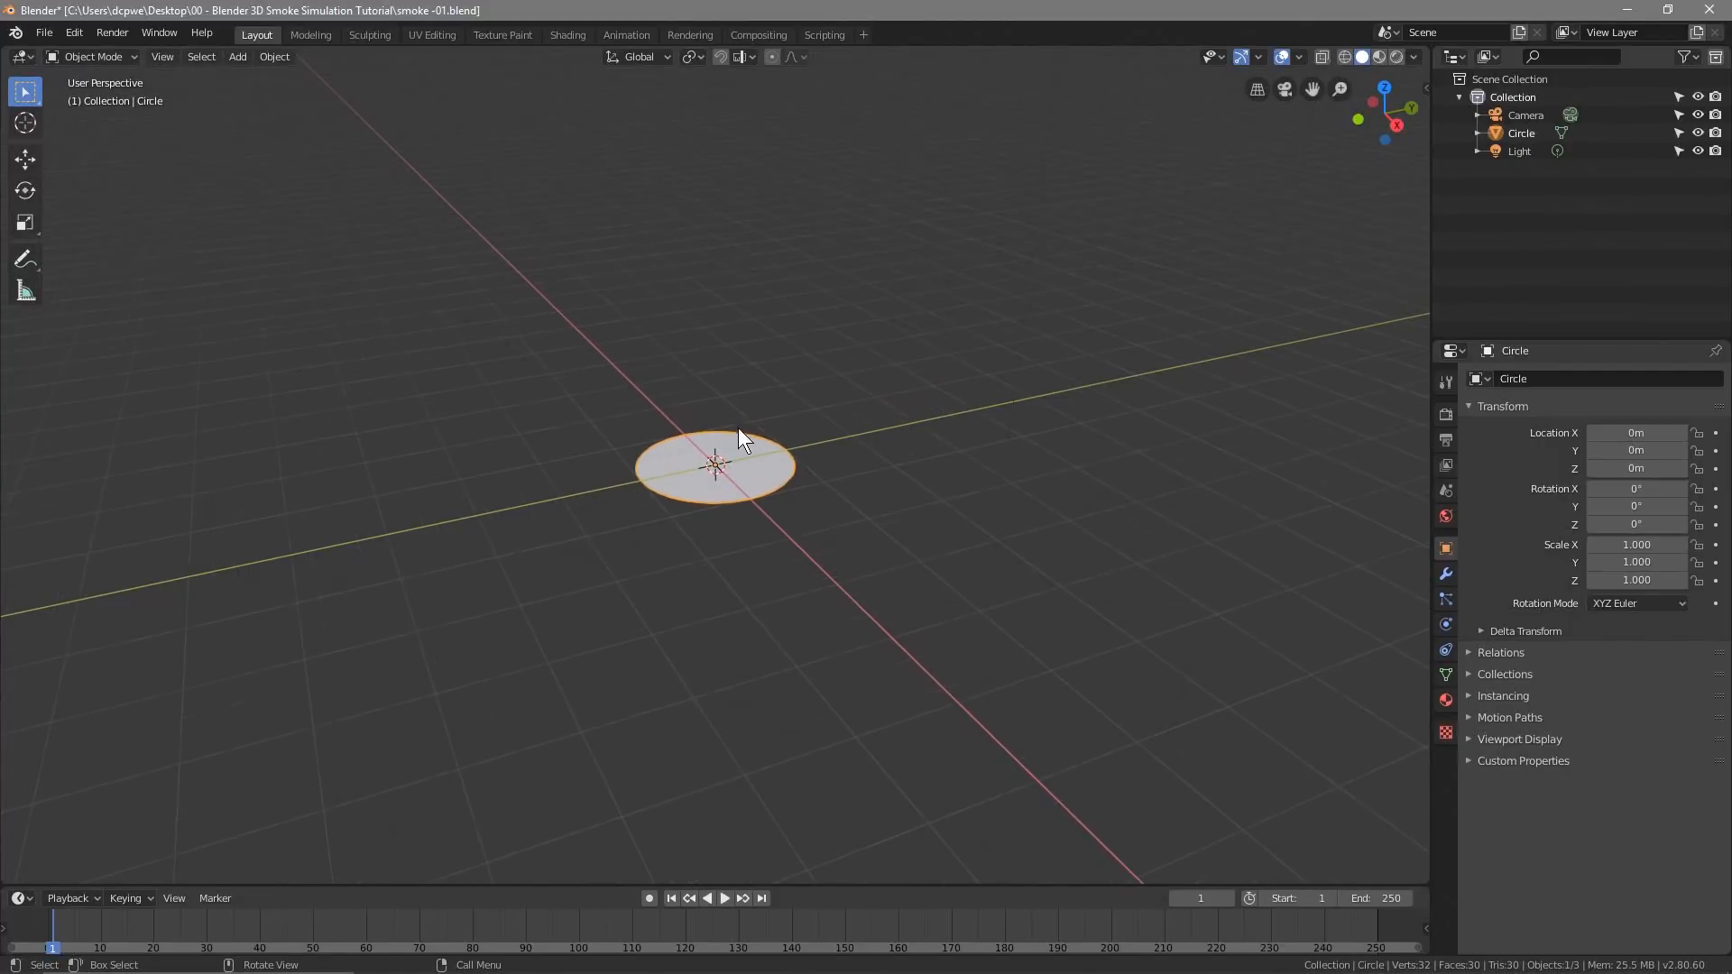
{"action": "scroll", "coordinate": [740, 520], "scroll_direction": "down", "scroll_amount": 1}
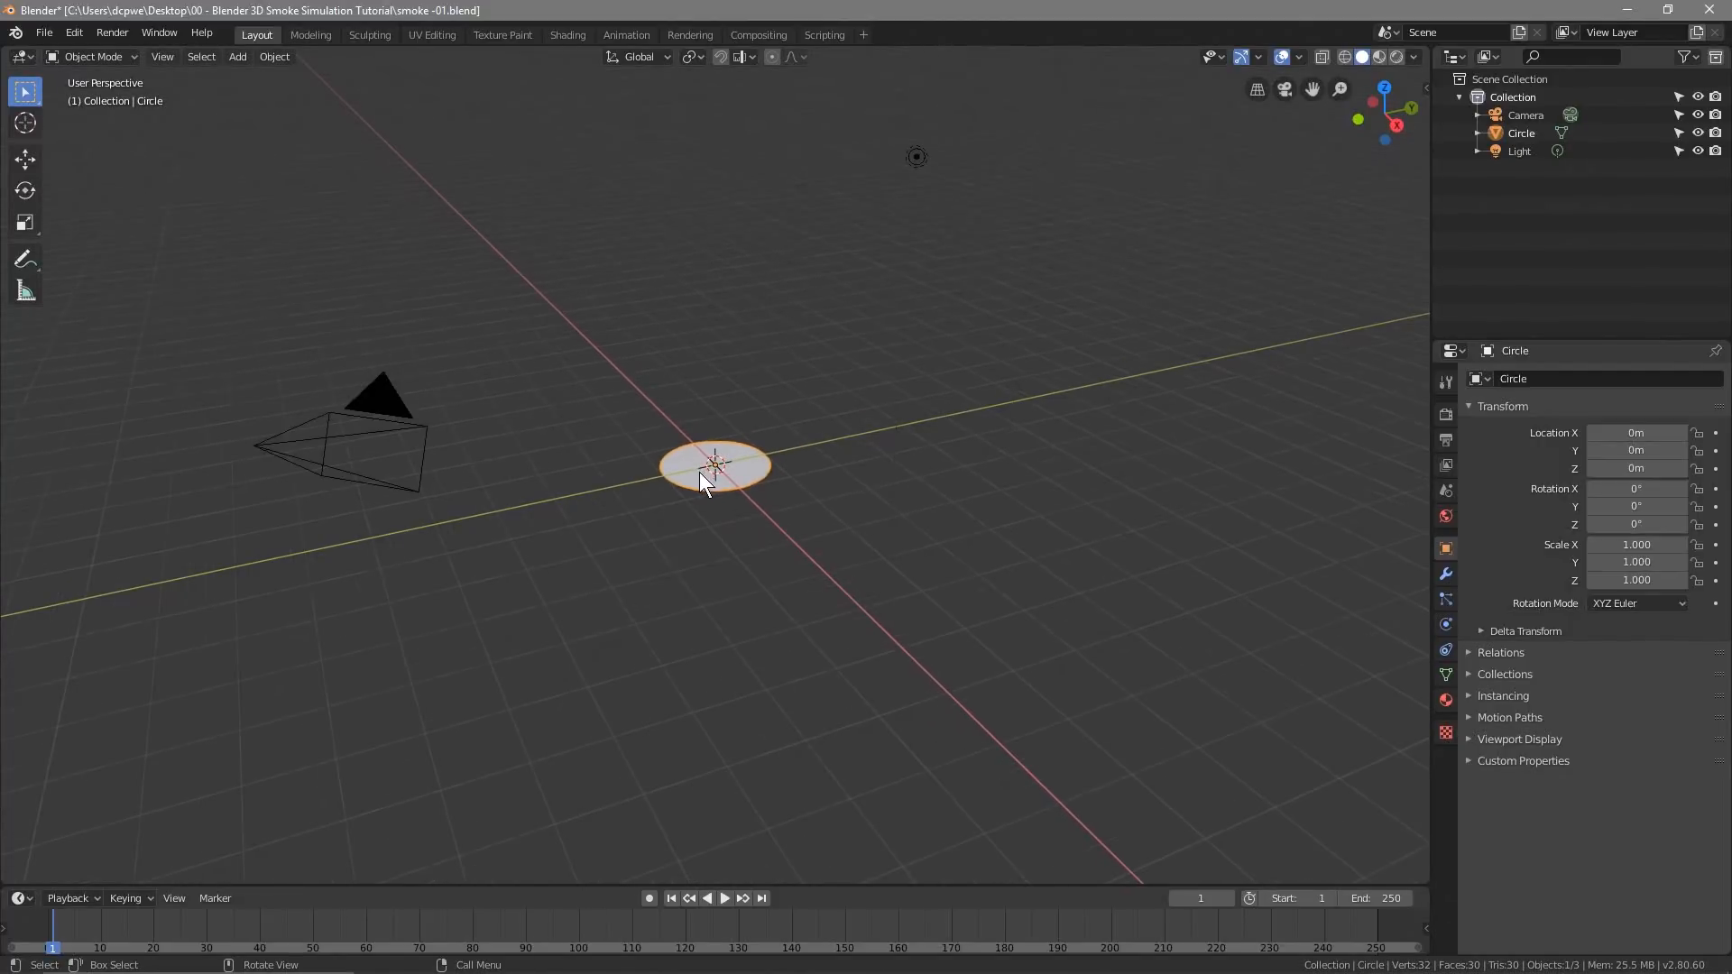
{"action": "middle_click_drag", "start_coordinate": [474, 560], "coordinate": [620, 560]}
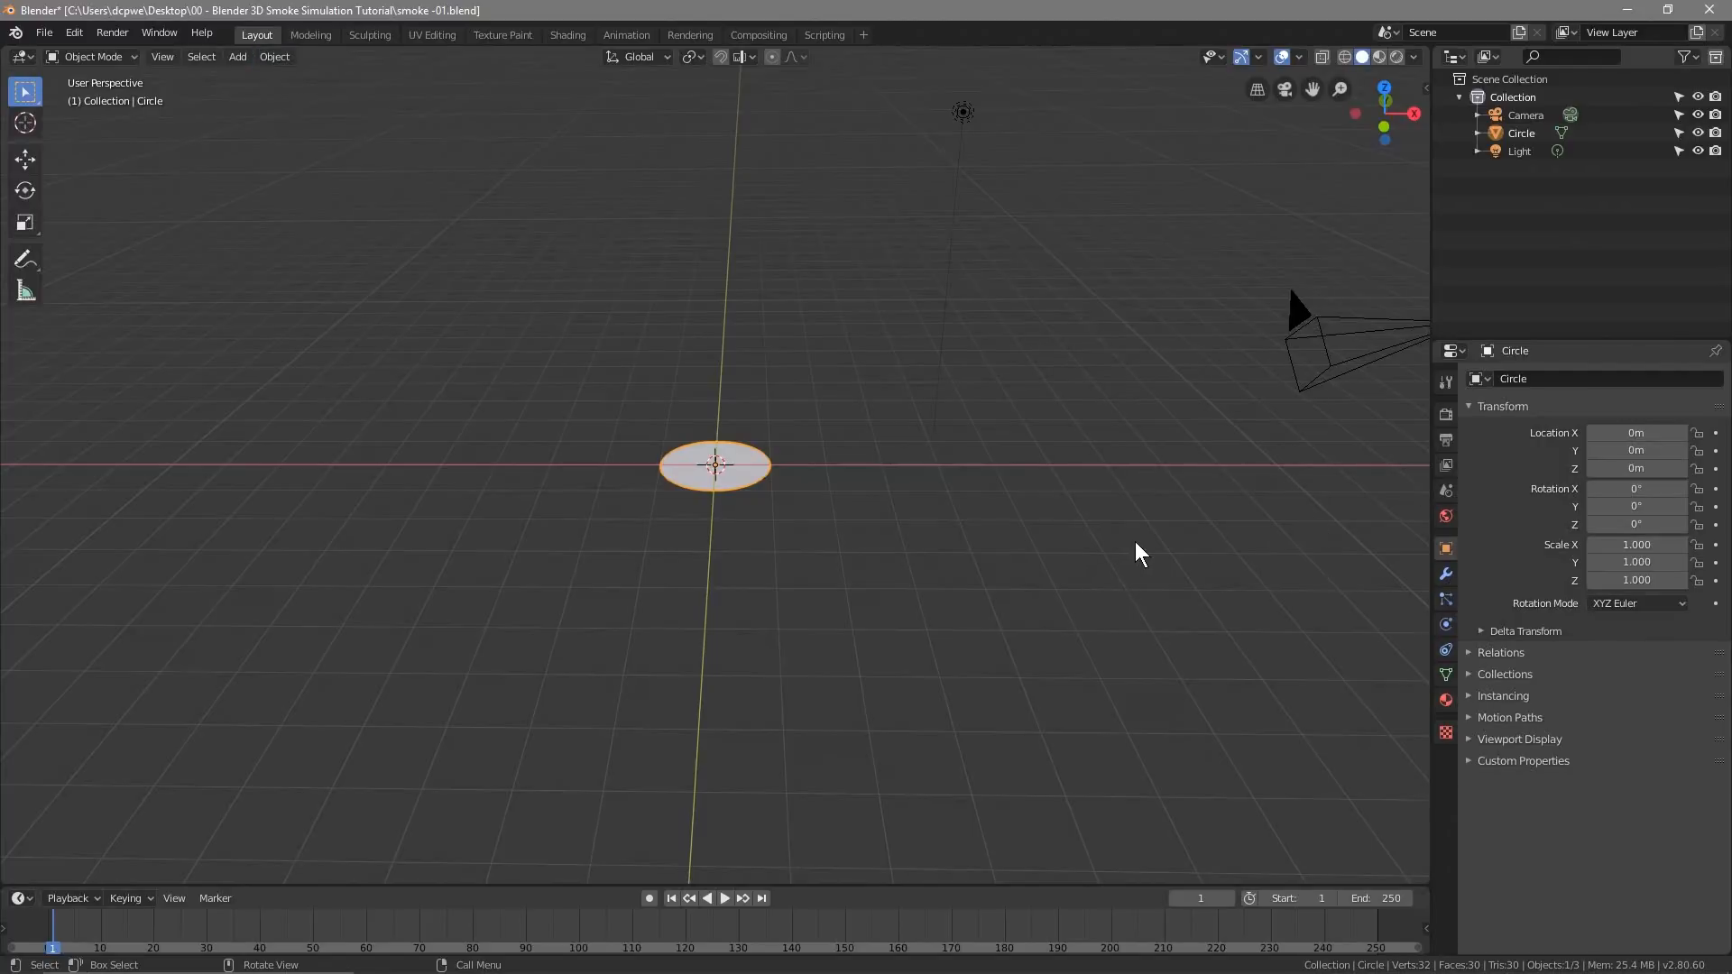
{"action": "key", "text": "KP_3"}
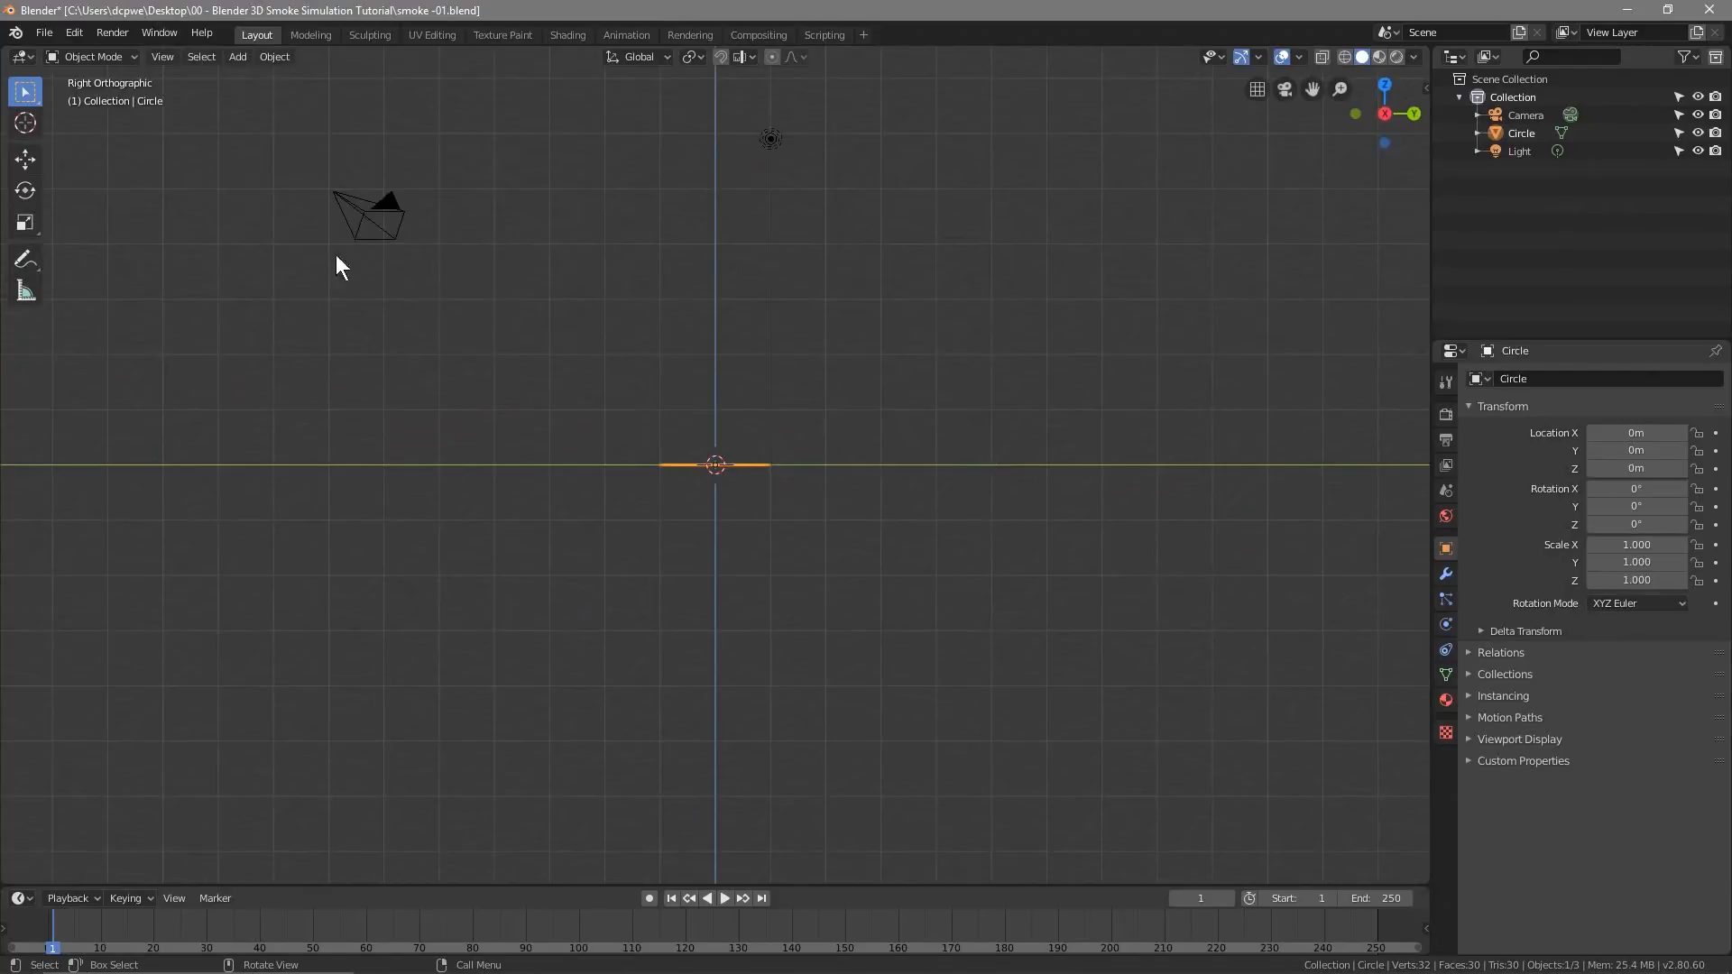
{"action": "scroll", "coordinate": [752, 508], "scroll_direction": "up", "scroll_amount": 5}
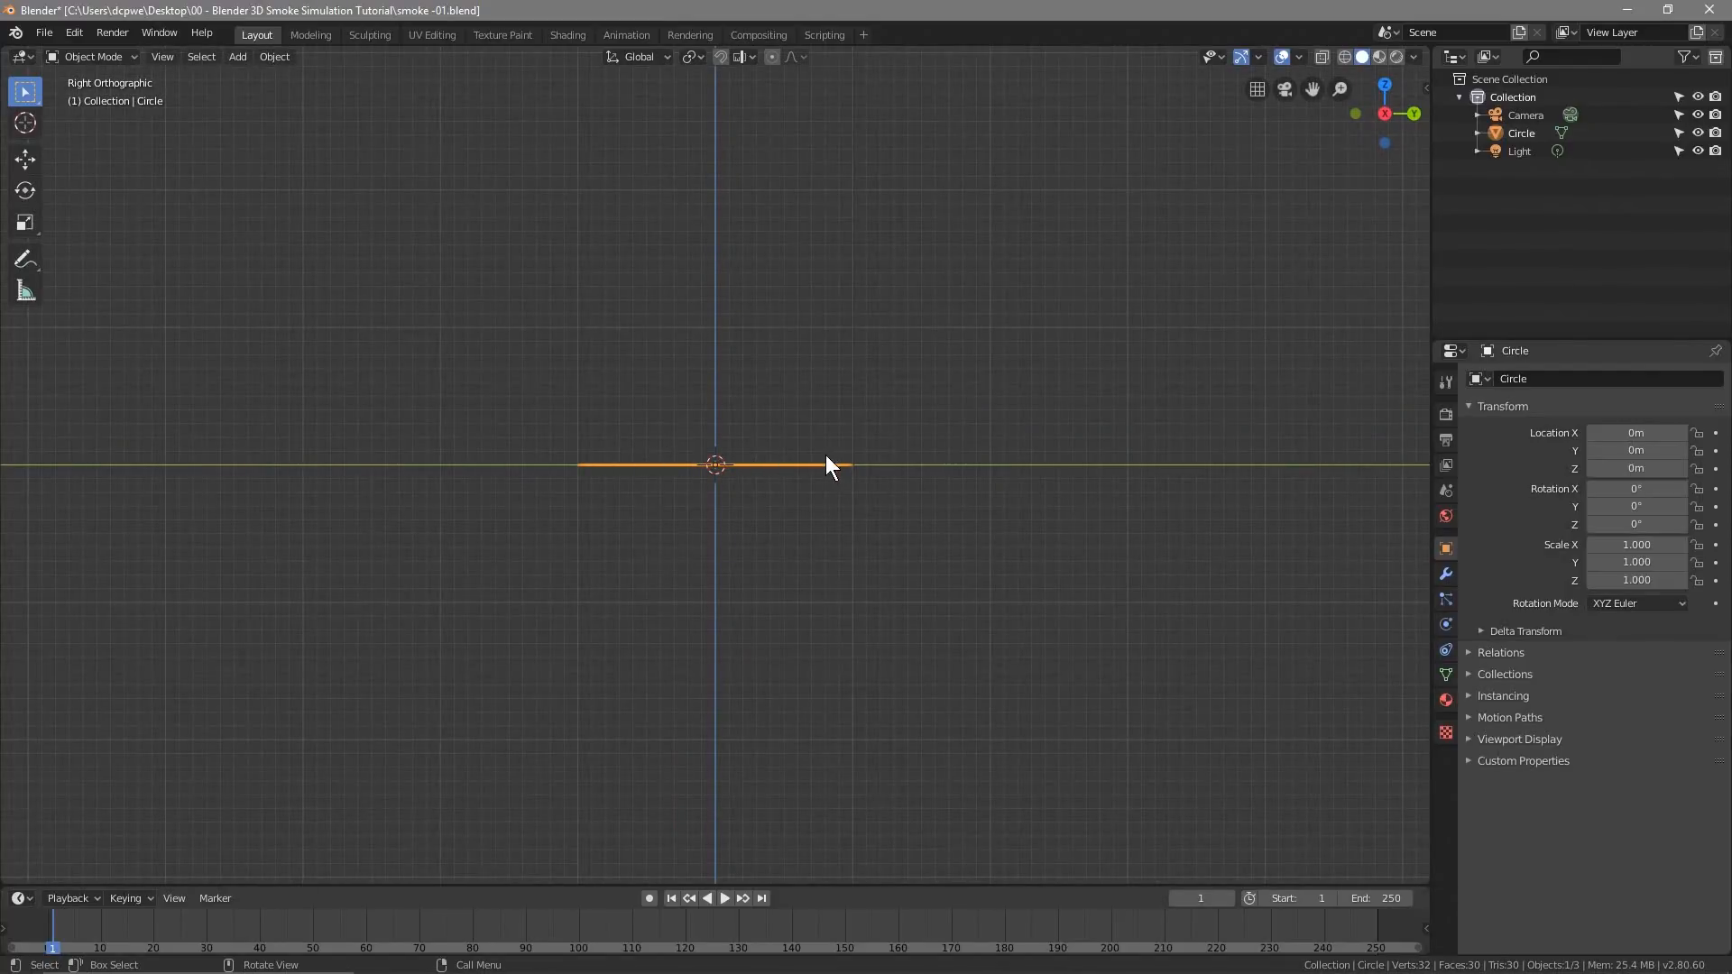
{"action": "left_click", "coordinate": [1439, 576]}
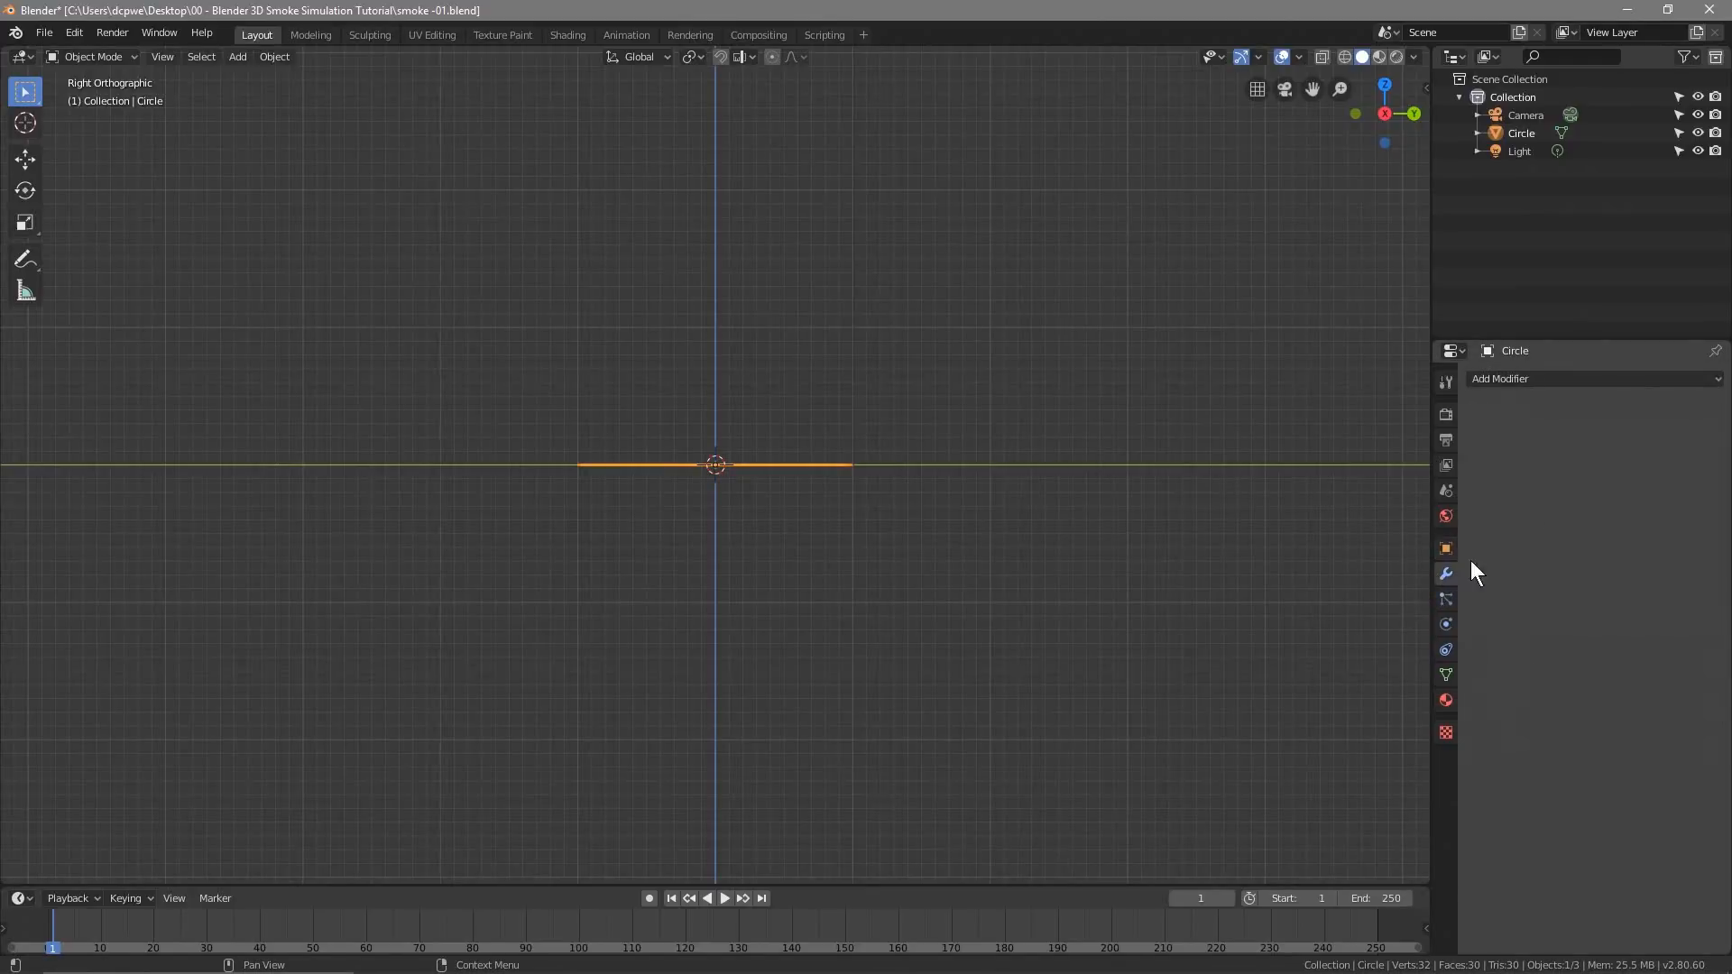
{"action": "left_click", "coordinate": [1517, 377]}
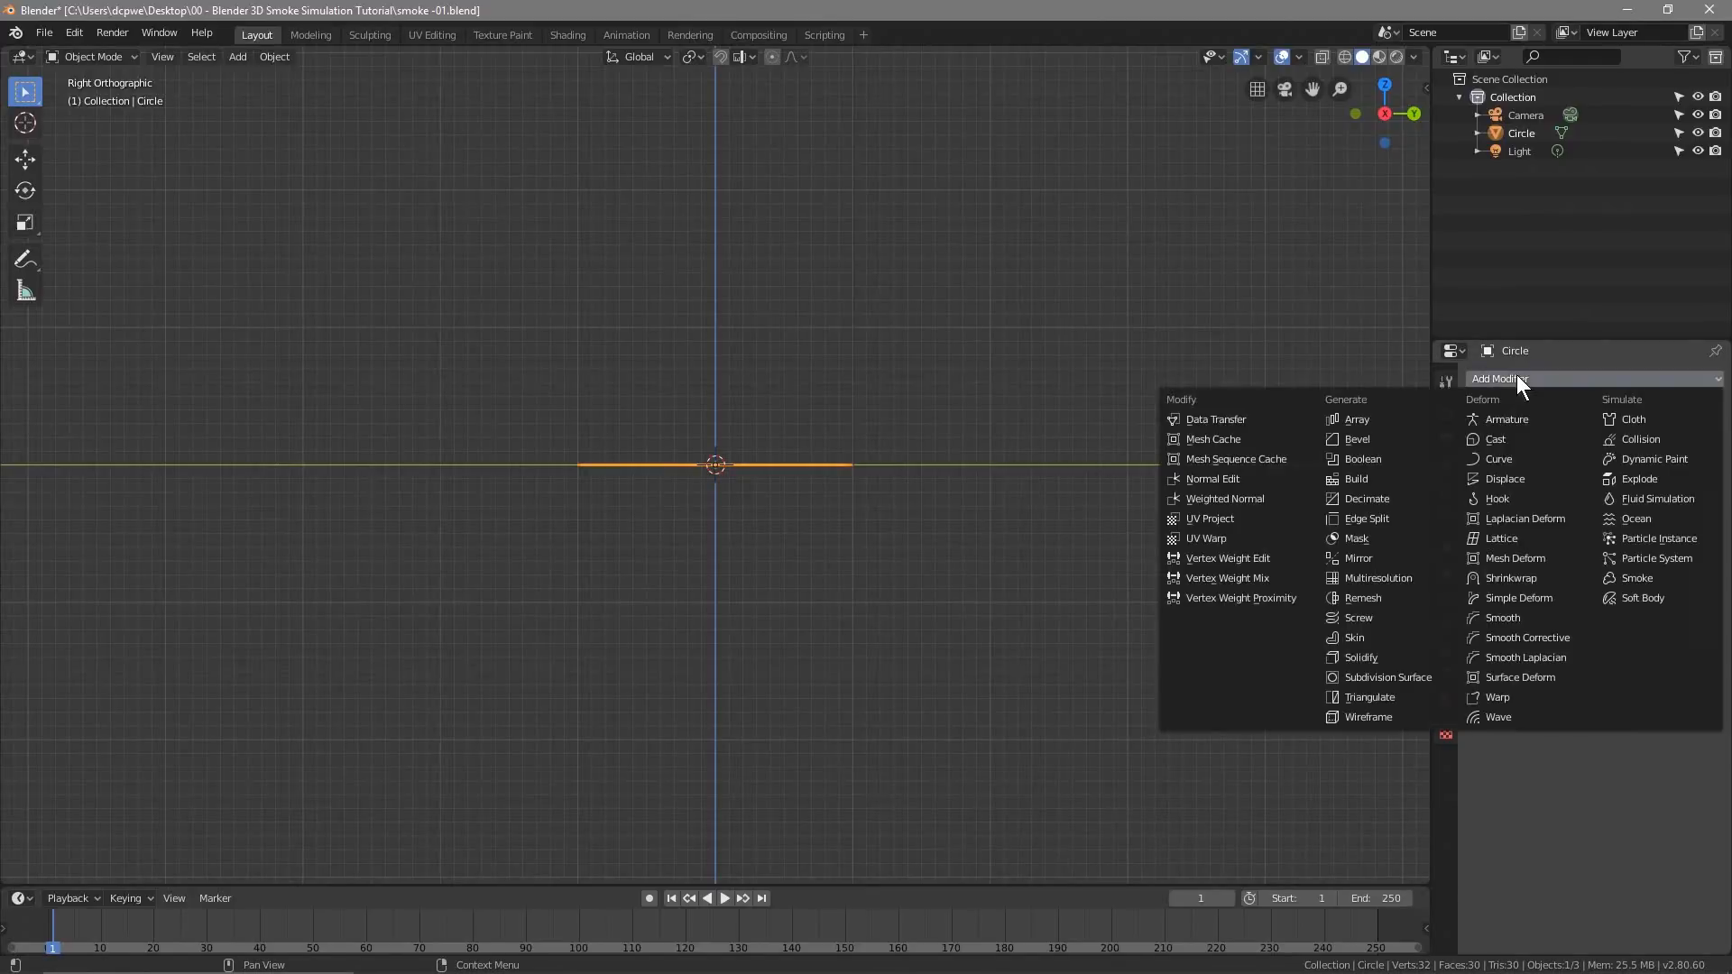
{"action": "left_click", "coordinate": [1362, 657]}
Increase the Solidify thickness to about 0.1 m and apply the modifier to the circle
{"action": "left_click", "coordinate": [1586, 458]}
{"action": "left_click", "coordinate": [1586, 458]}
{"action": "left_click", "coordinate": [1585, 458]}
{"action": "left_click", "coordinate": [1586, 458]}
{"action": "left_click", "coordinate": [1588, 455]}
{"action": "left_click", "coordinate": [1587, 456]}
{"action": "left_click", "coordinate": [1587, 456]}
{"action": "left_click", "coordinate": [1588, 455]}
{"action": "left_click", "coordinate": [1584, 458]}
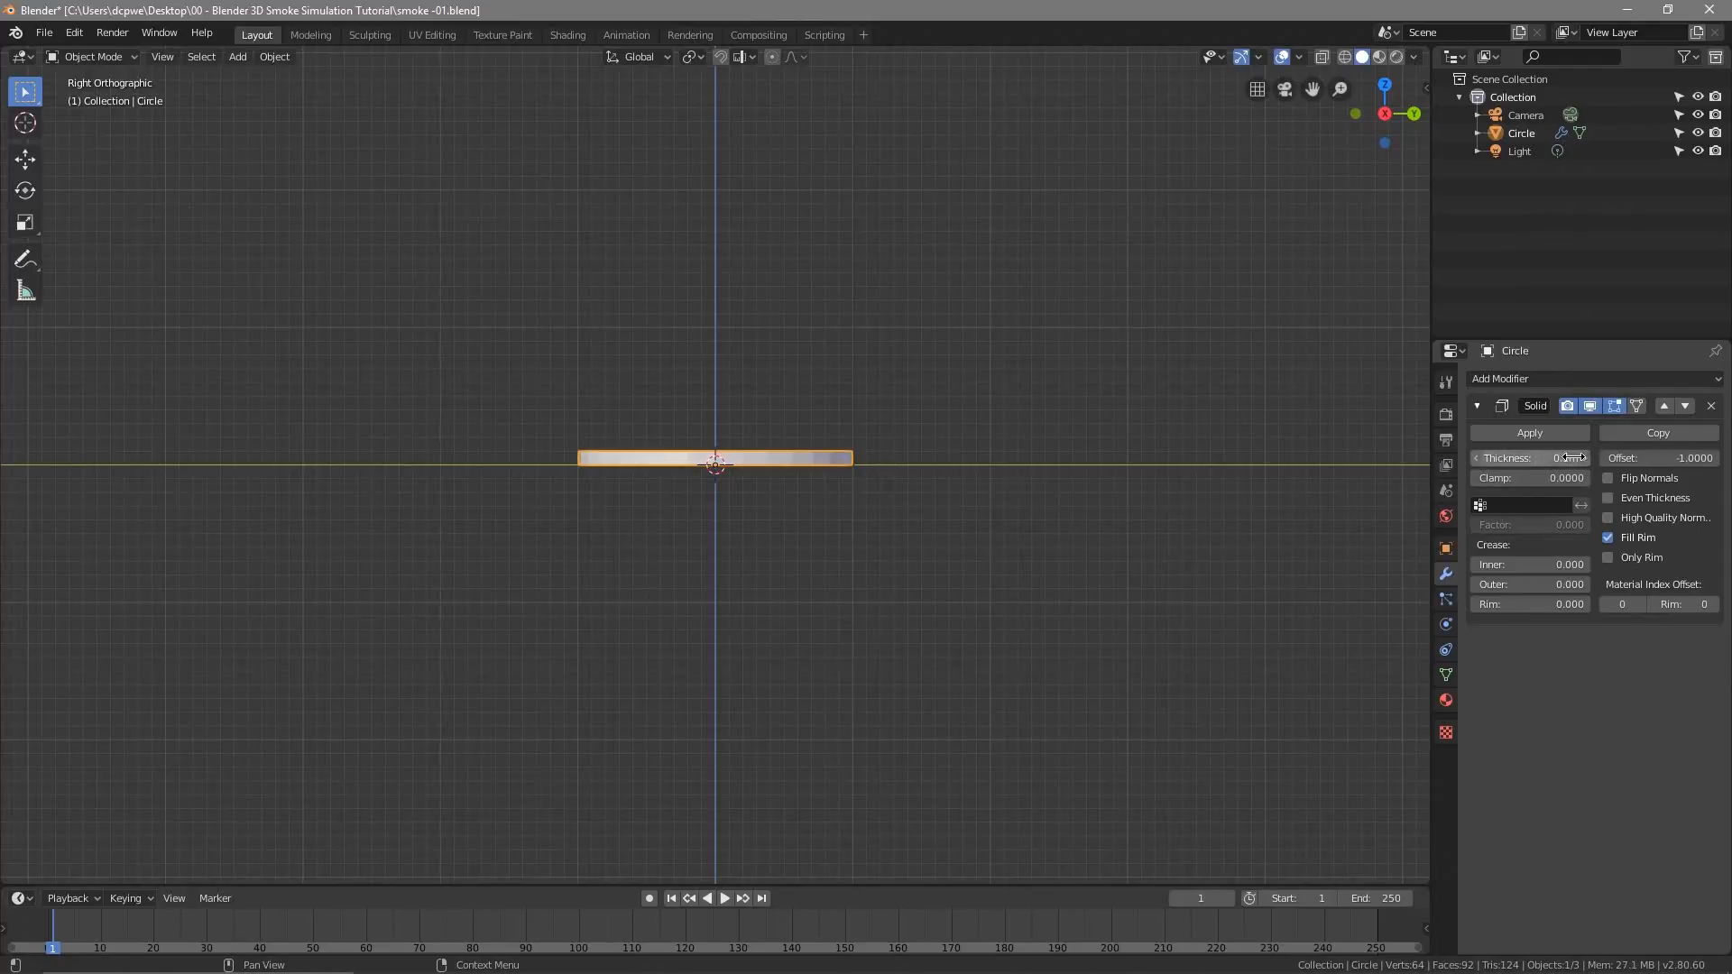
{"action": "left_click", "coordinate": [1535, 431]}
Inspect the thickened disc in perspective and save the blend file
{"action": "middle_click_drag", "start_coordinate": [577, 435], "coordinate": [790, 523]}
{"action": "scroll", "coordinate": [776, 554], "scroll_direction": "down", "scroll_amount": 6}
{"action": "scroll", "coordinate": [672, 473], "scroll_direction": "up", "scroll_amount": 5}
{"action": "scroll", "coordinate": [731, 485], "scroll_direction": "up", "scroll_amount": 2}
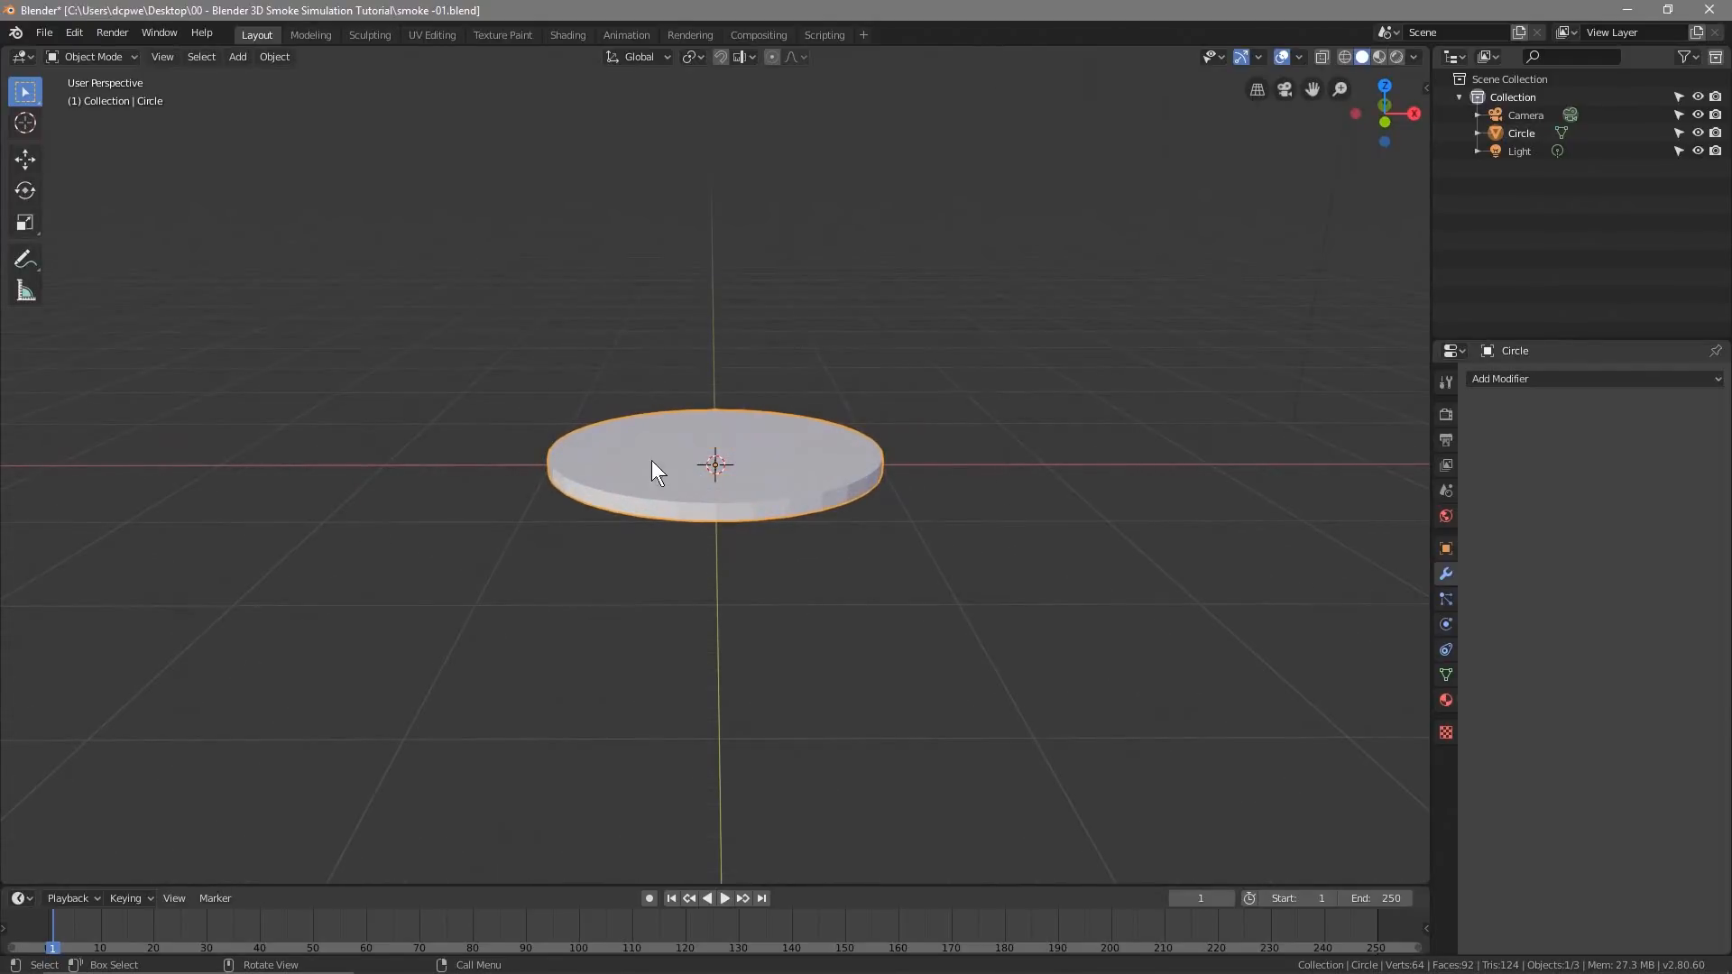
{"action": "scroll", "coordinate": [724, 482], "scroll_direction": "down", "scroll_amount": 5}
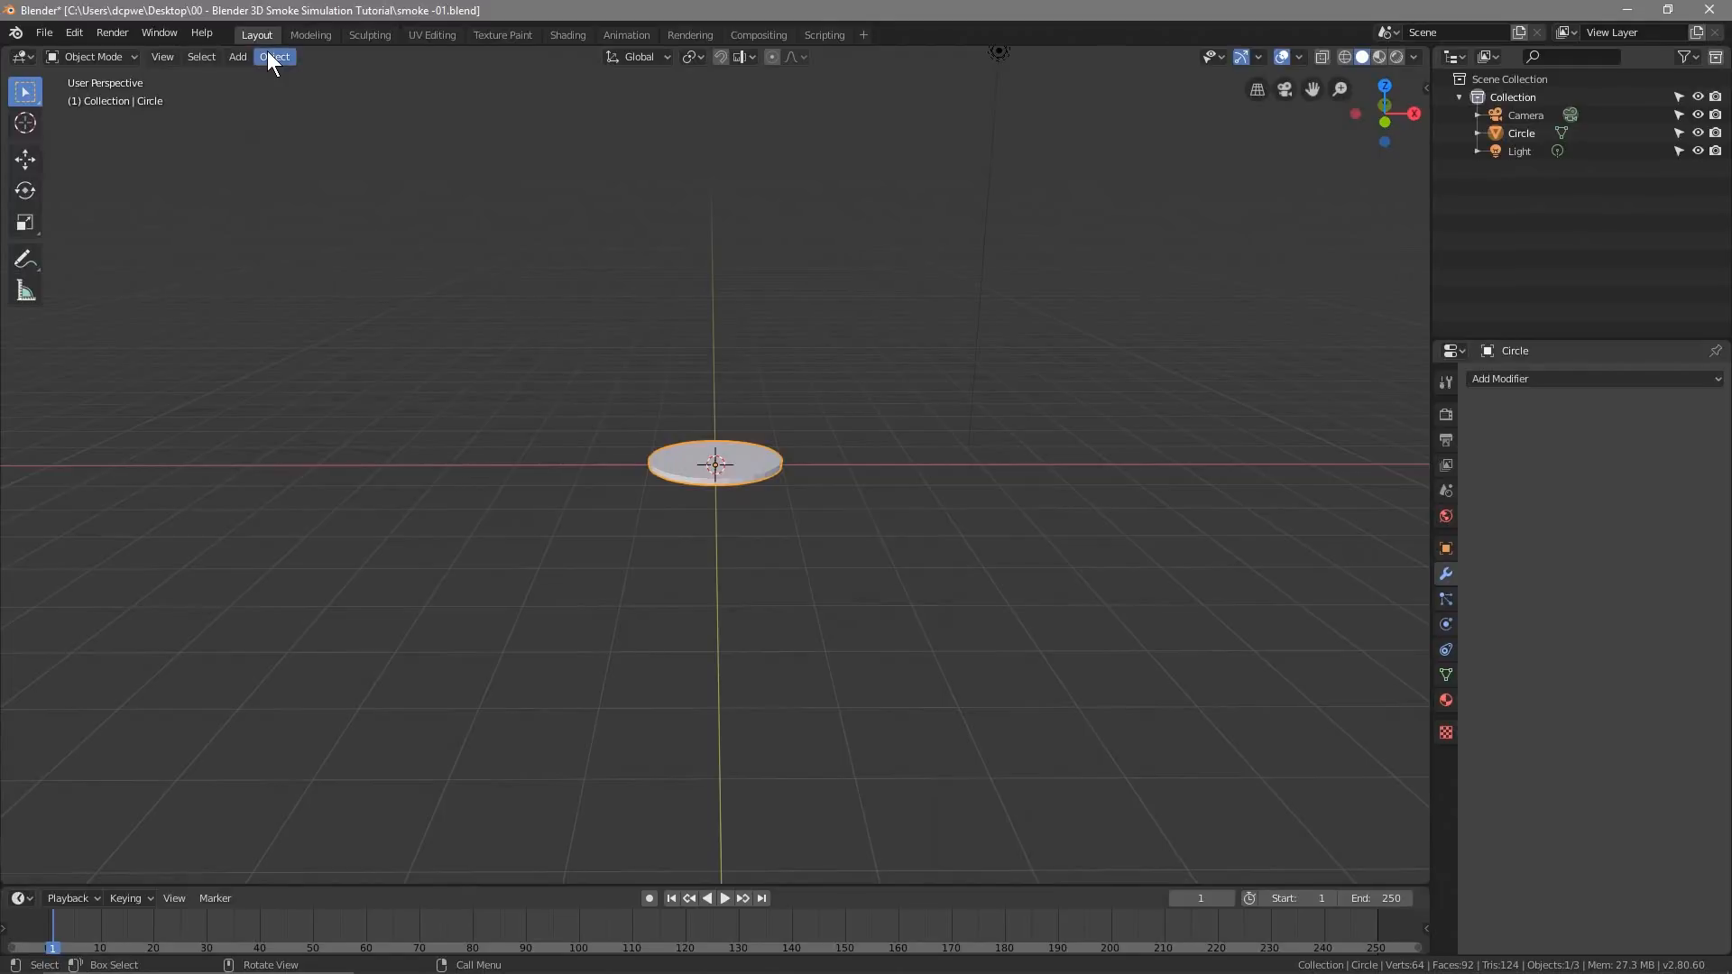
{"action": "left_click", "coordinate": [41, 33]}
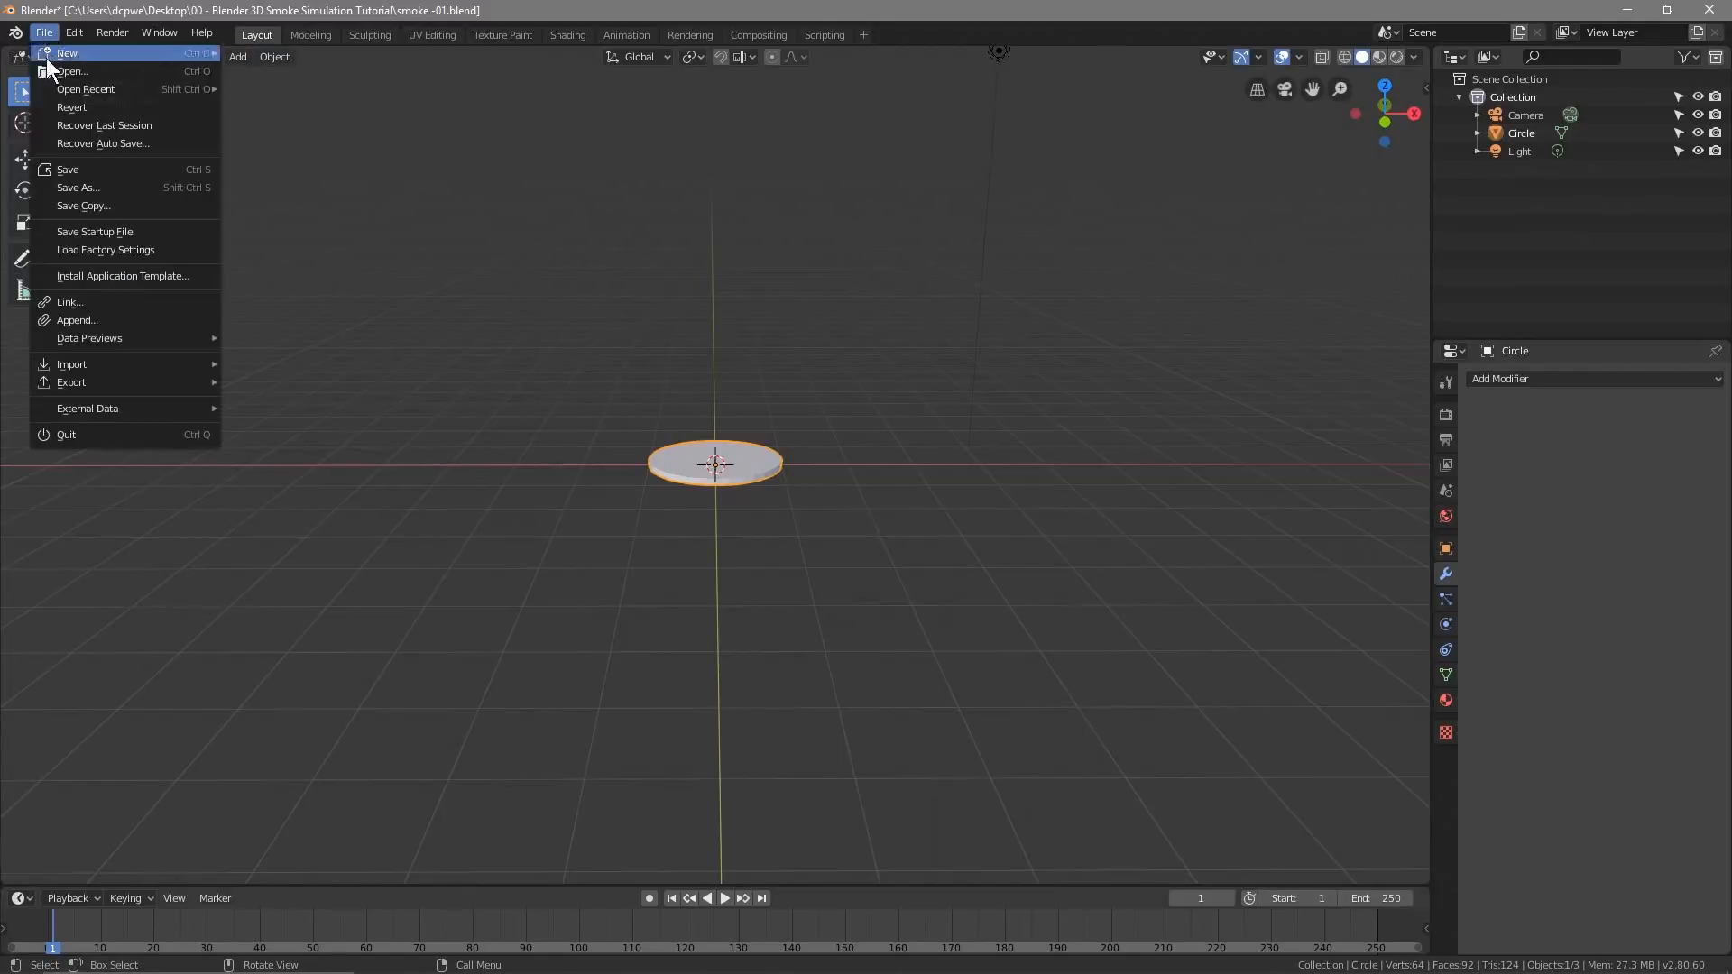
{"action": "left_click", "coordinate": [56, 168]}
Apply the Quick Smoke effect to the selected disc
{"action": "left_click", "coordinate": [267, 59]}
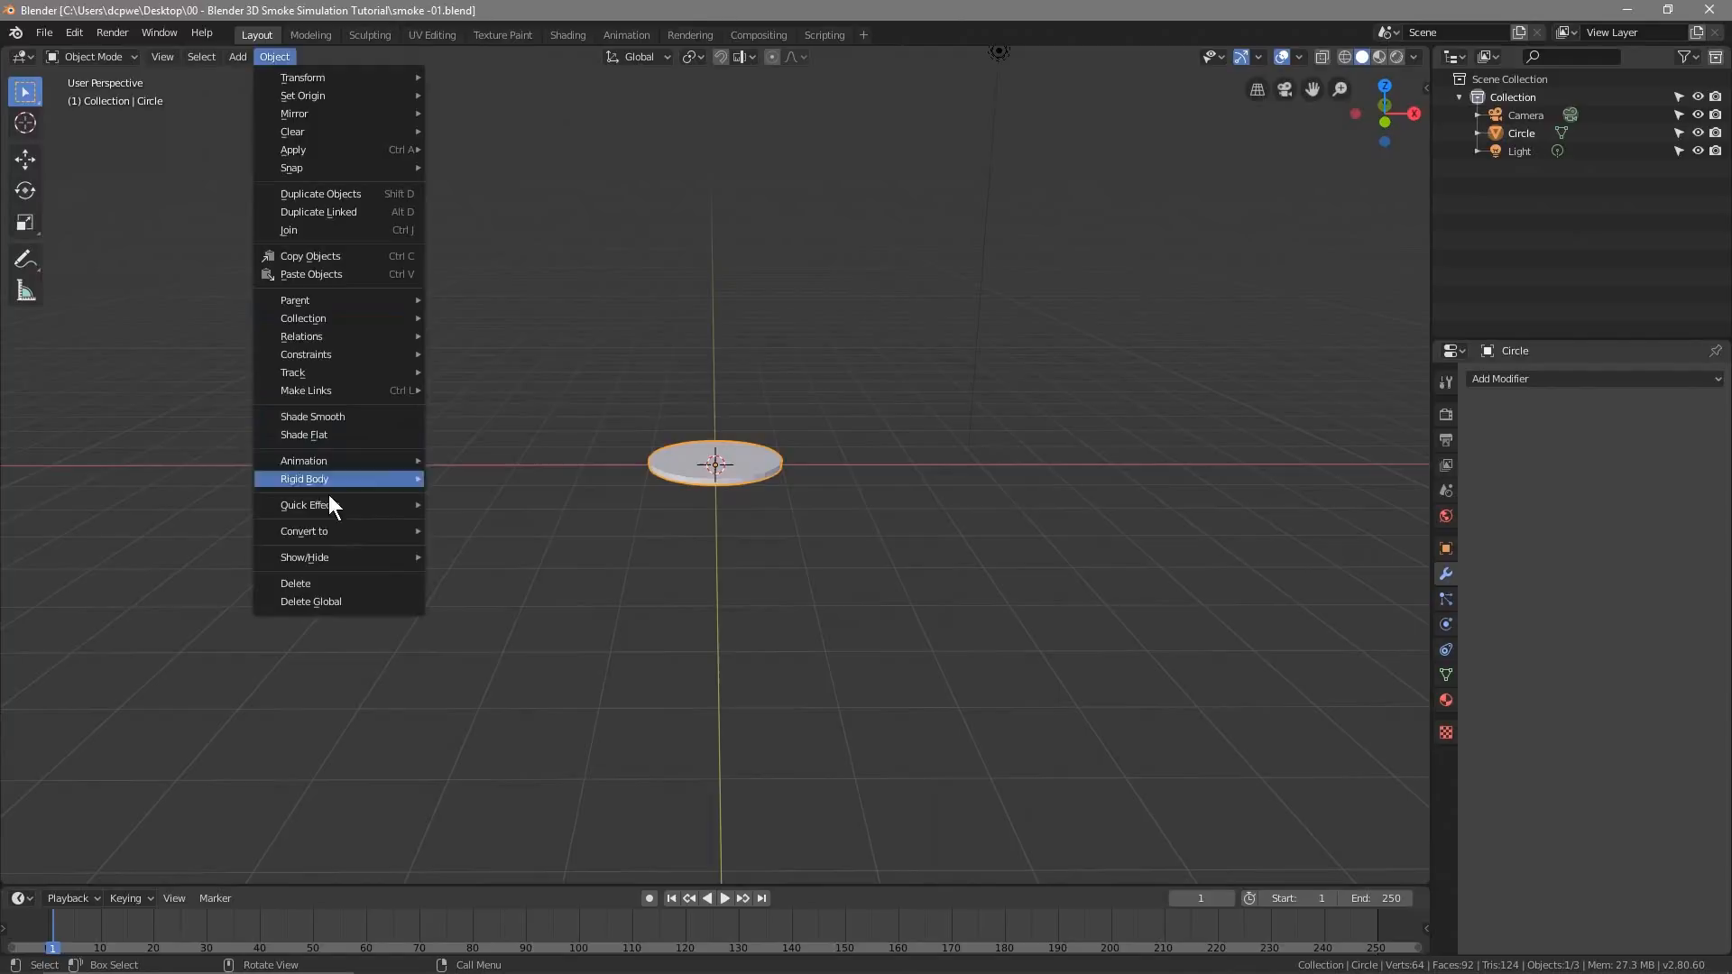
{"action": "mouse_move", "coordinate": [348, 505]}
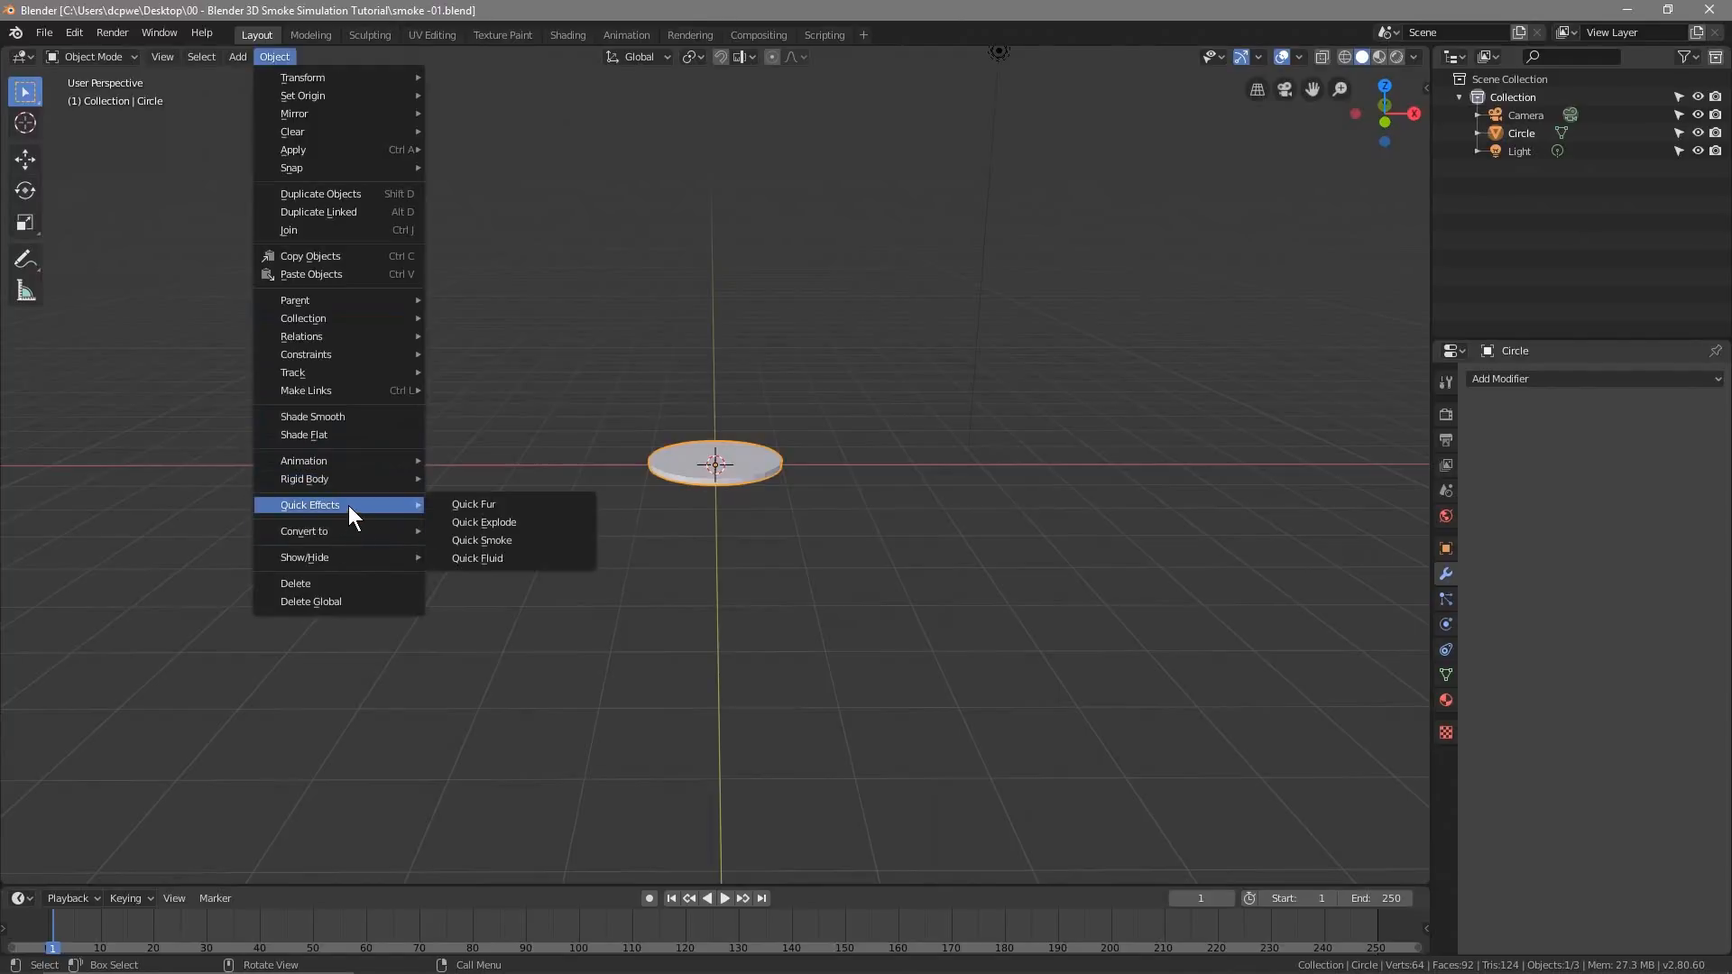
{"action": "left_click", "coordinate": [480, 541]}
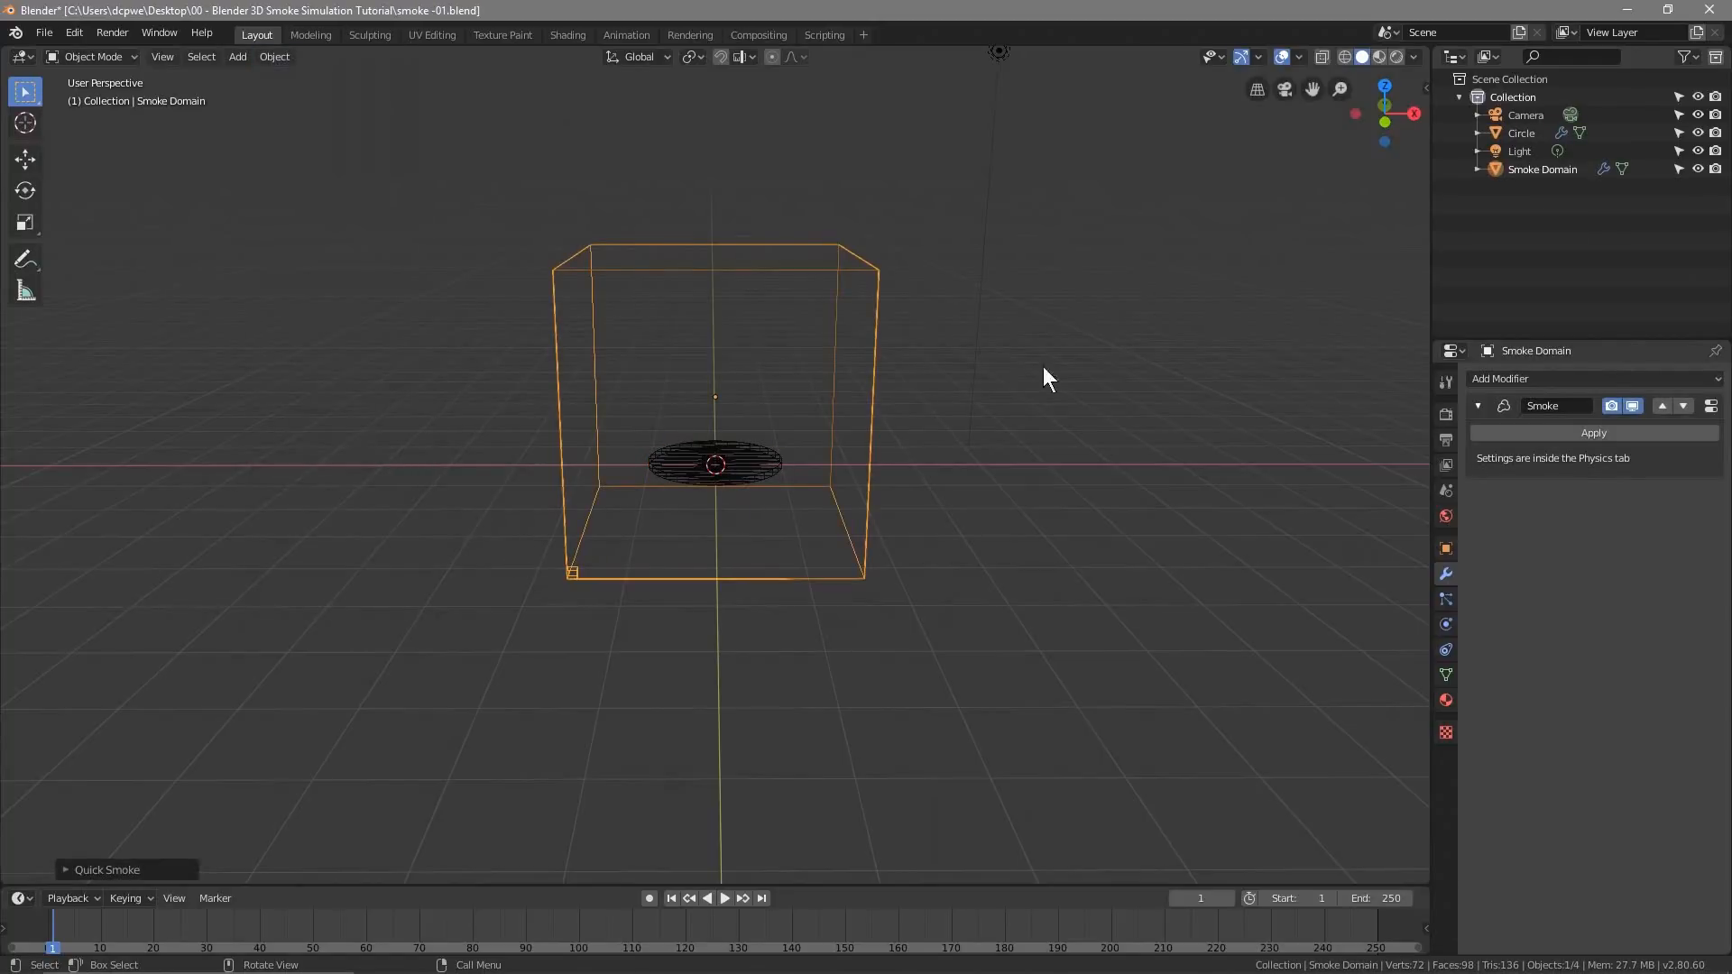
Preview the smoke animation, return to the first frame and save the file
{"action": "left_click", "coordinate": [725, 898]}
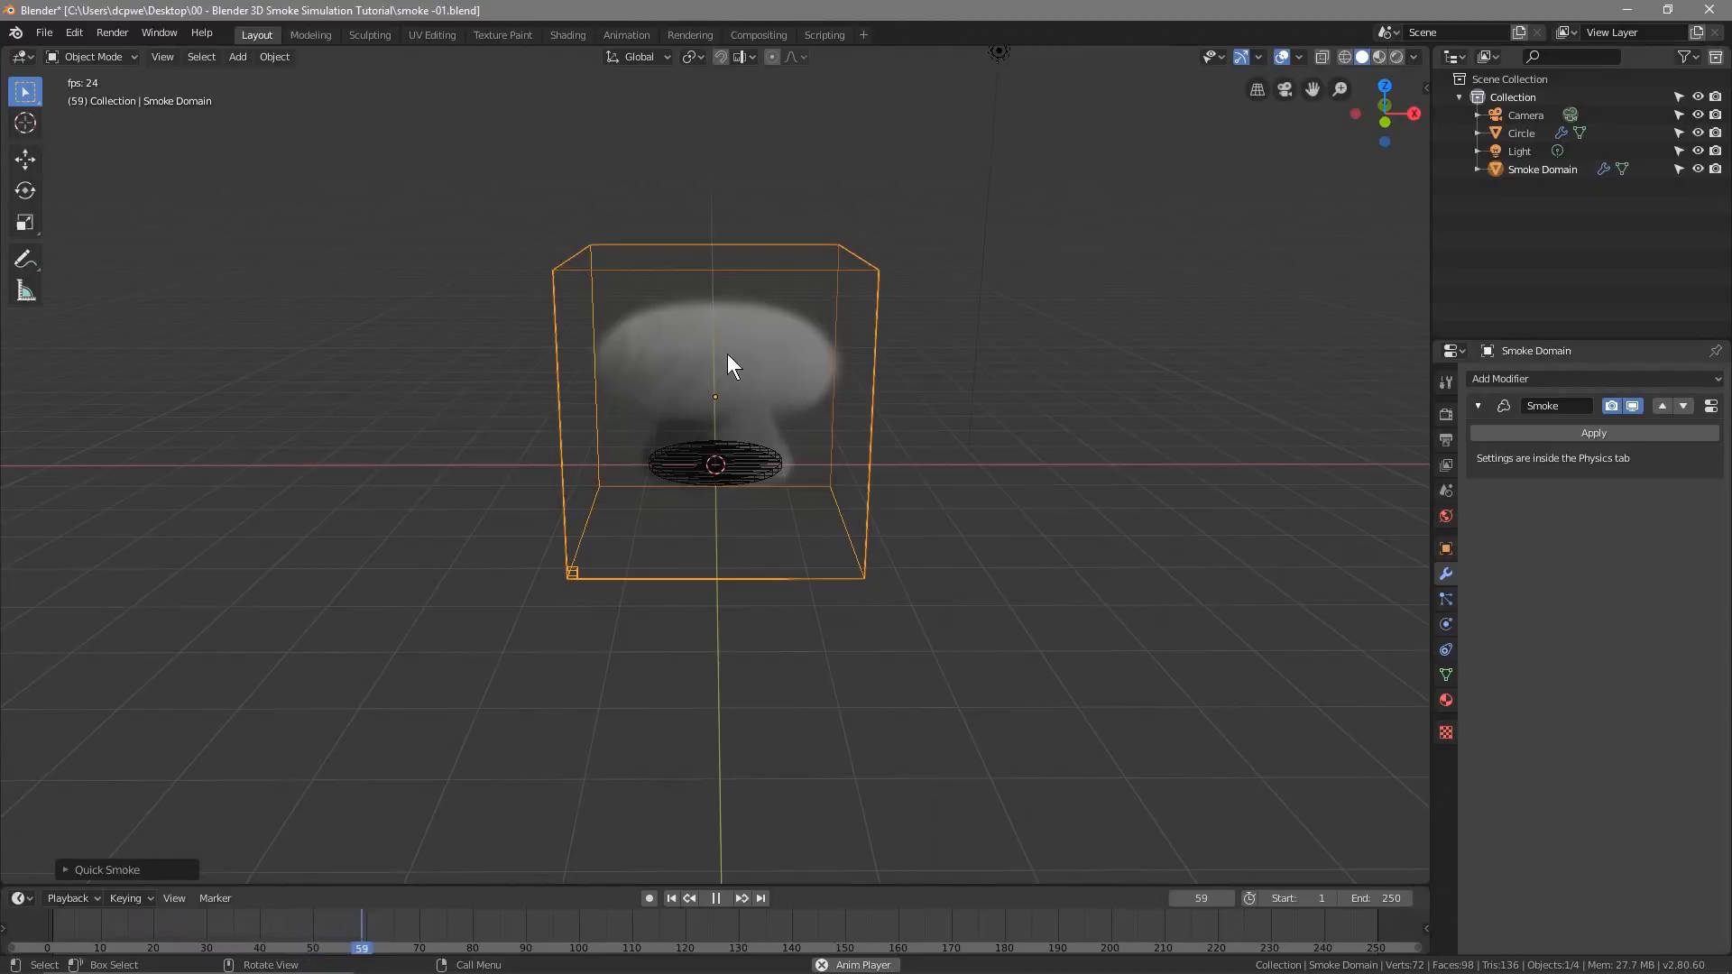
{"action": "left_click", "coordinate": [717, 898]}
{"action": "left_click", "coordinate": [671, 899]}
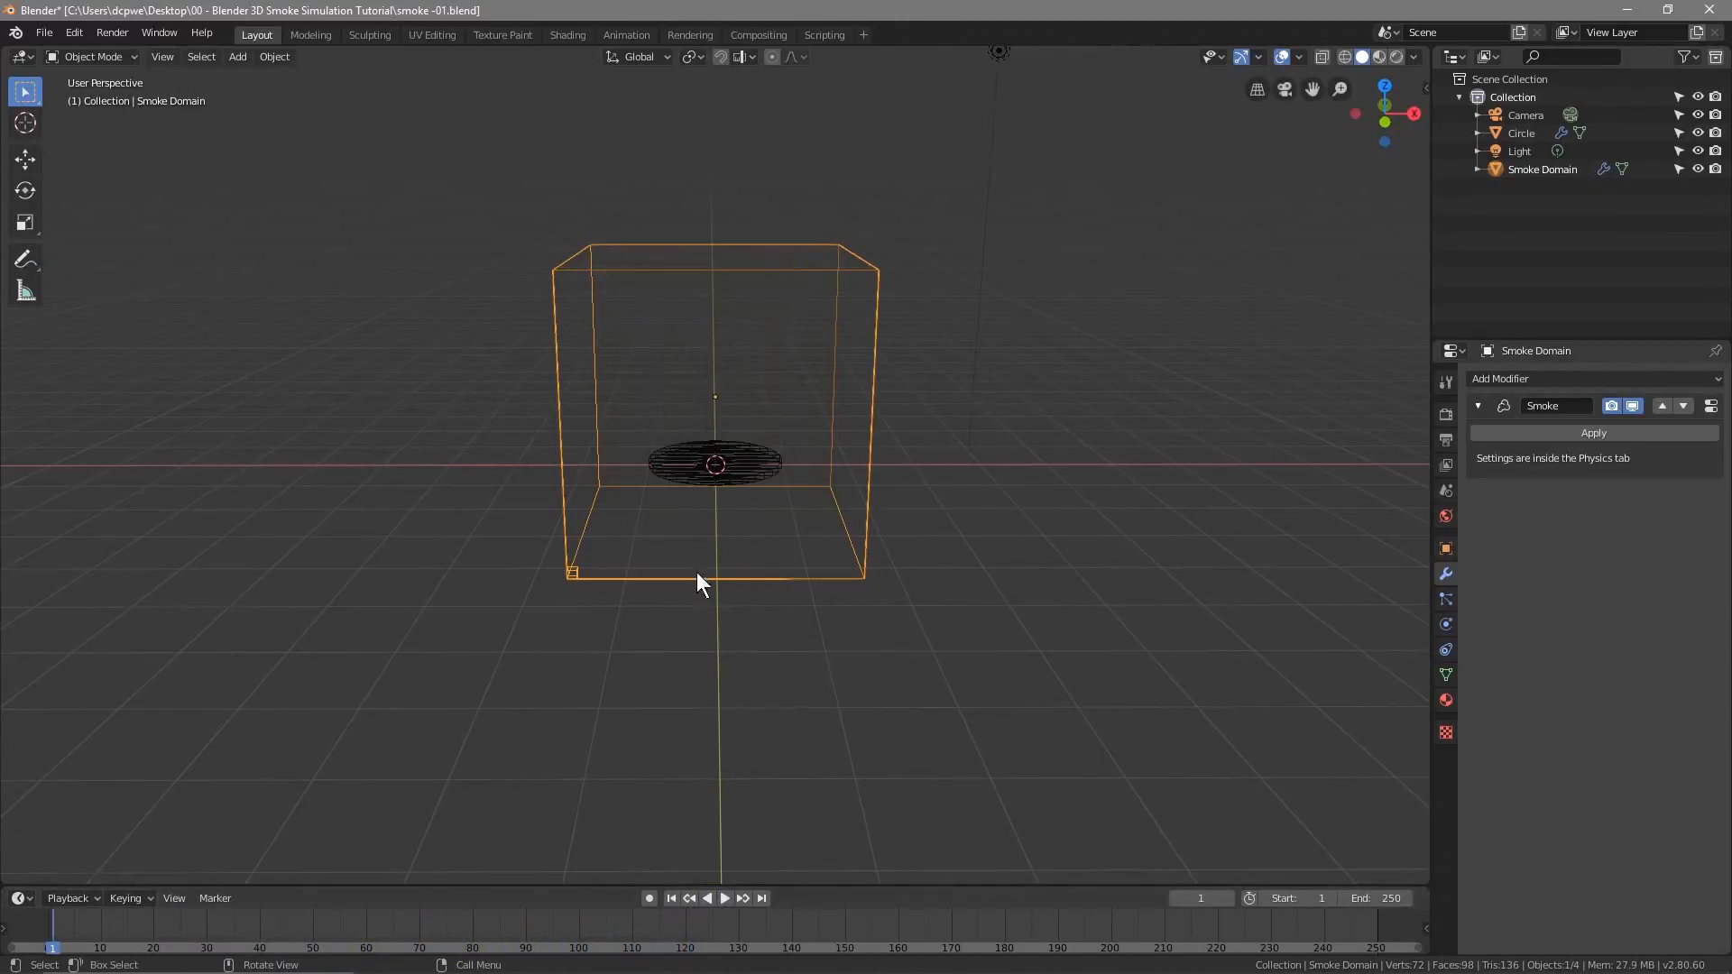
{"action": "left_click", "coordinate": [43, 33]}
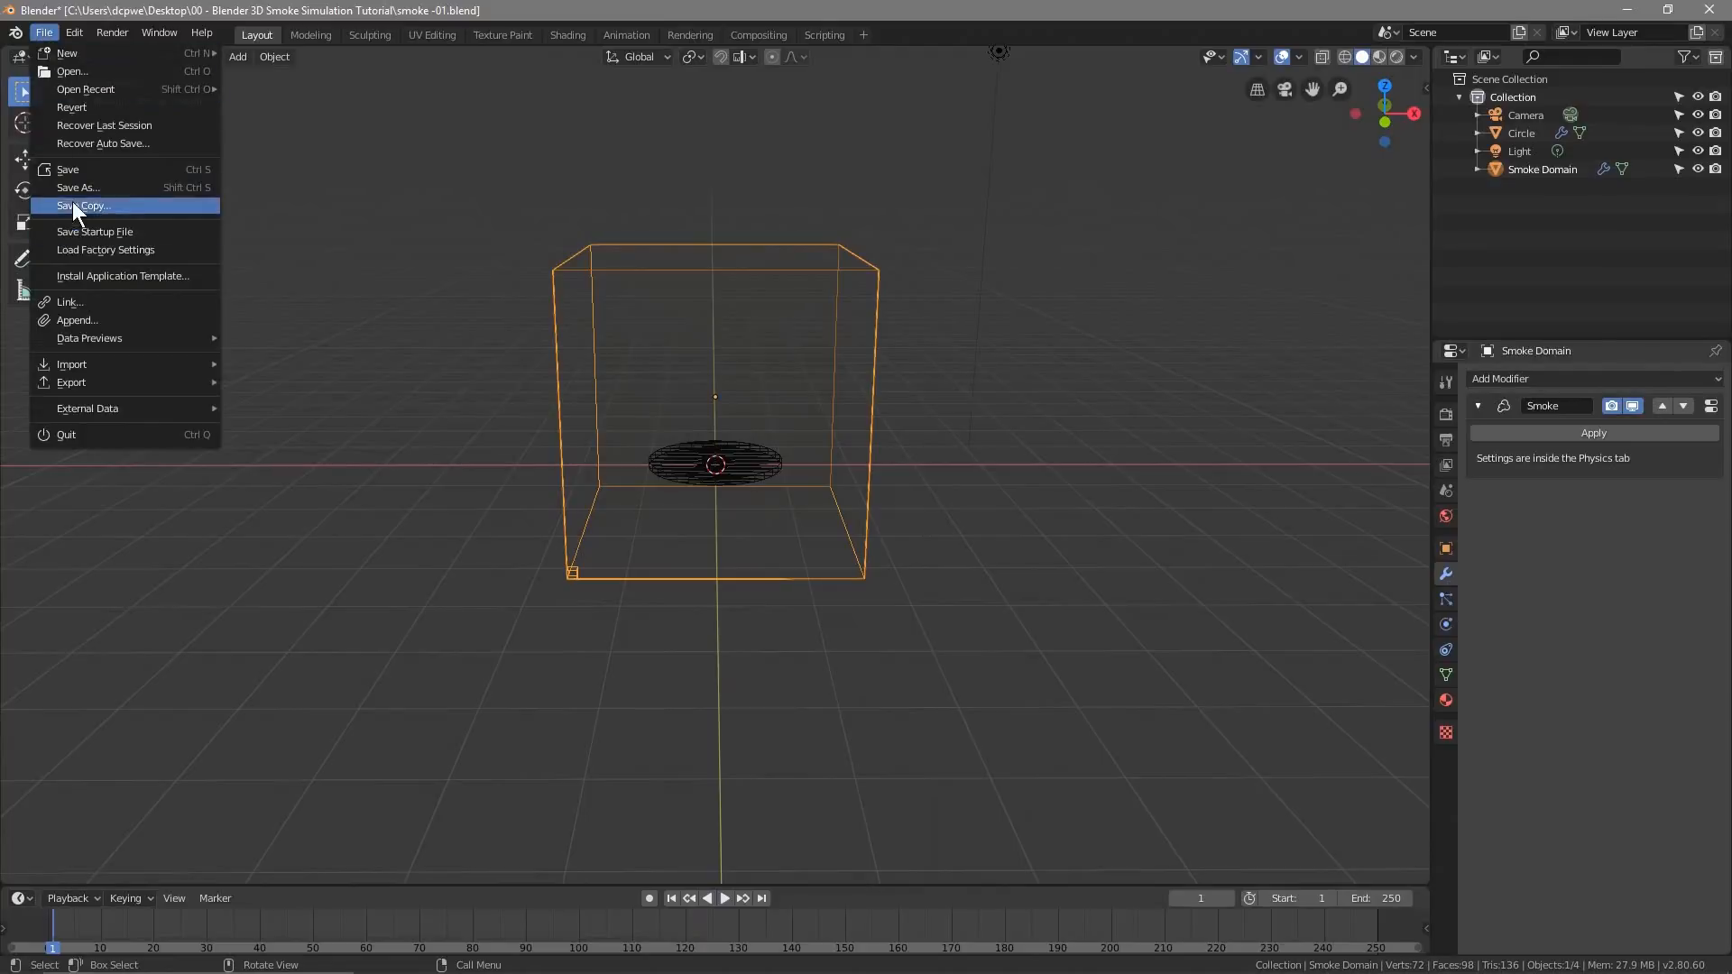
{"action": "left_click", "coordinate": [73, 172]}
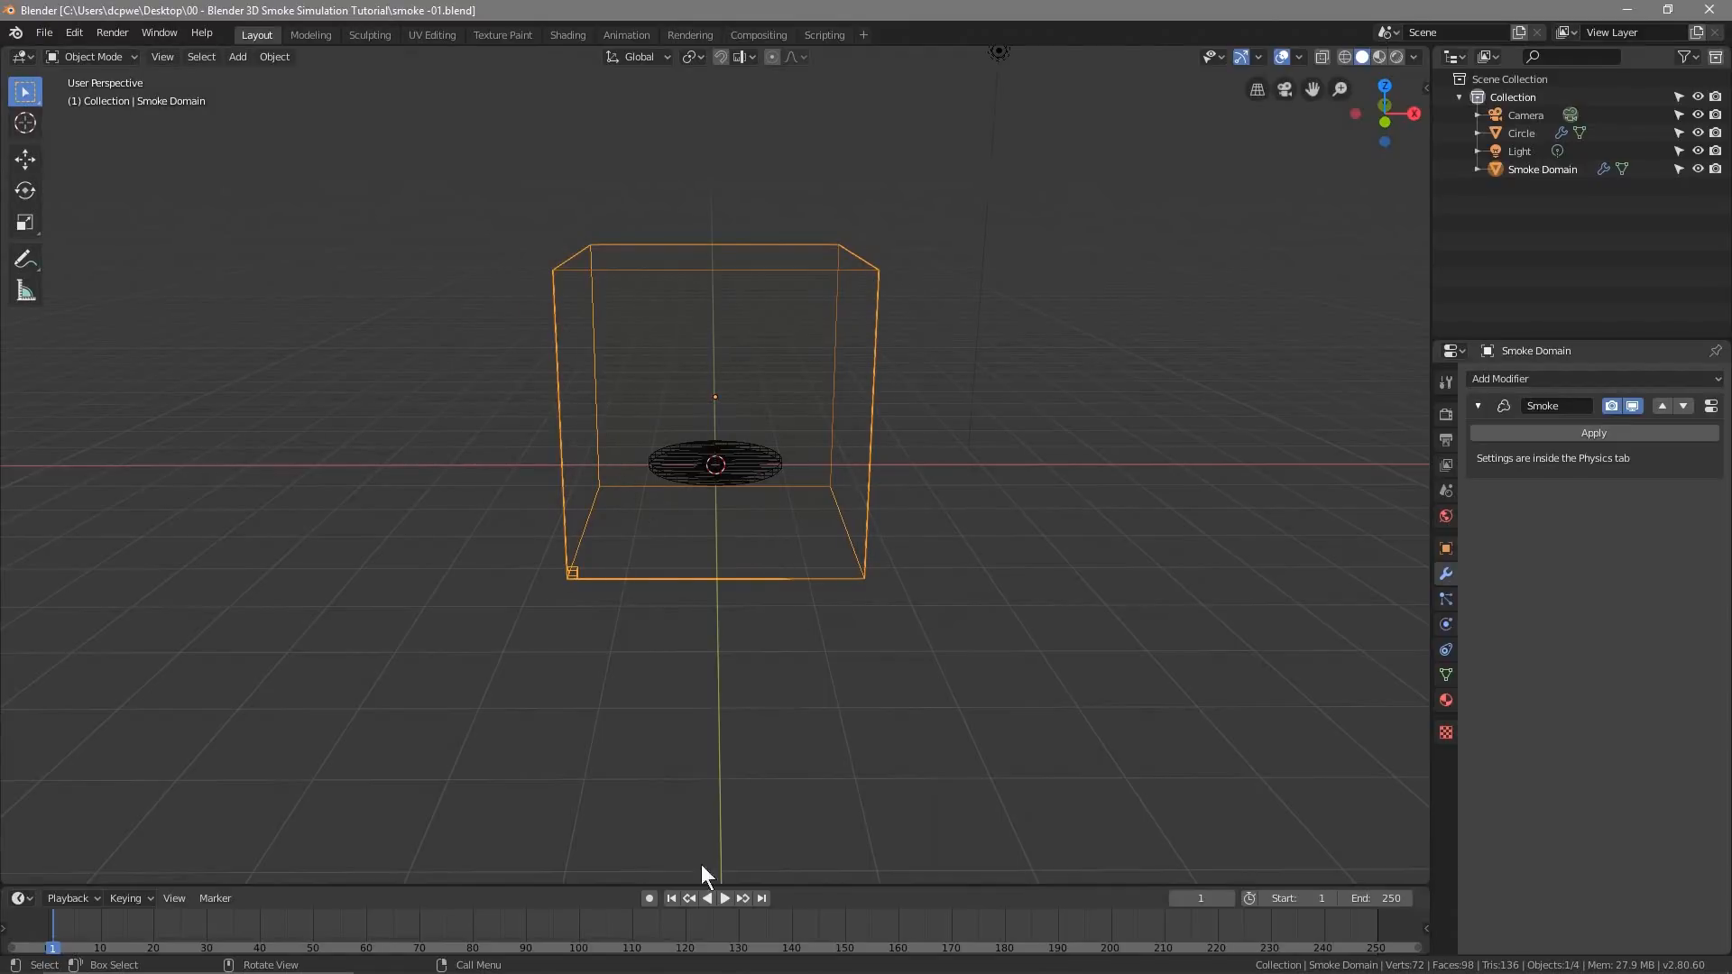
Play the smoke simulation to check how the smoke rises within the domain, and go back to frame 1
{"action": "left_click", "coordinate": [724, 898]}
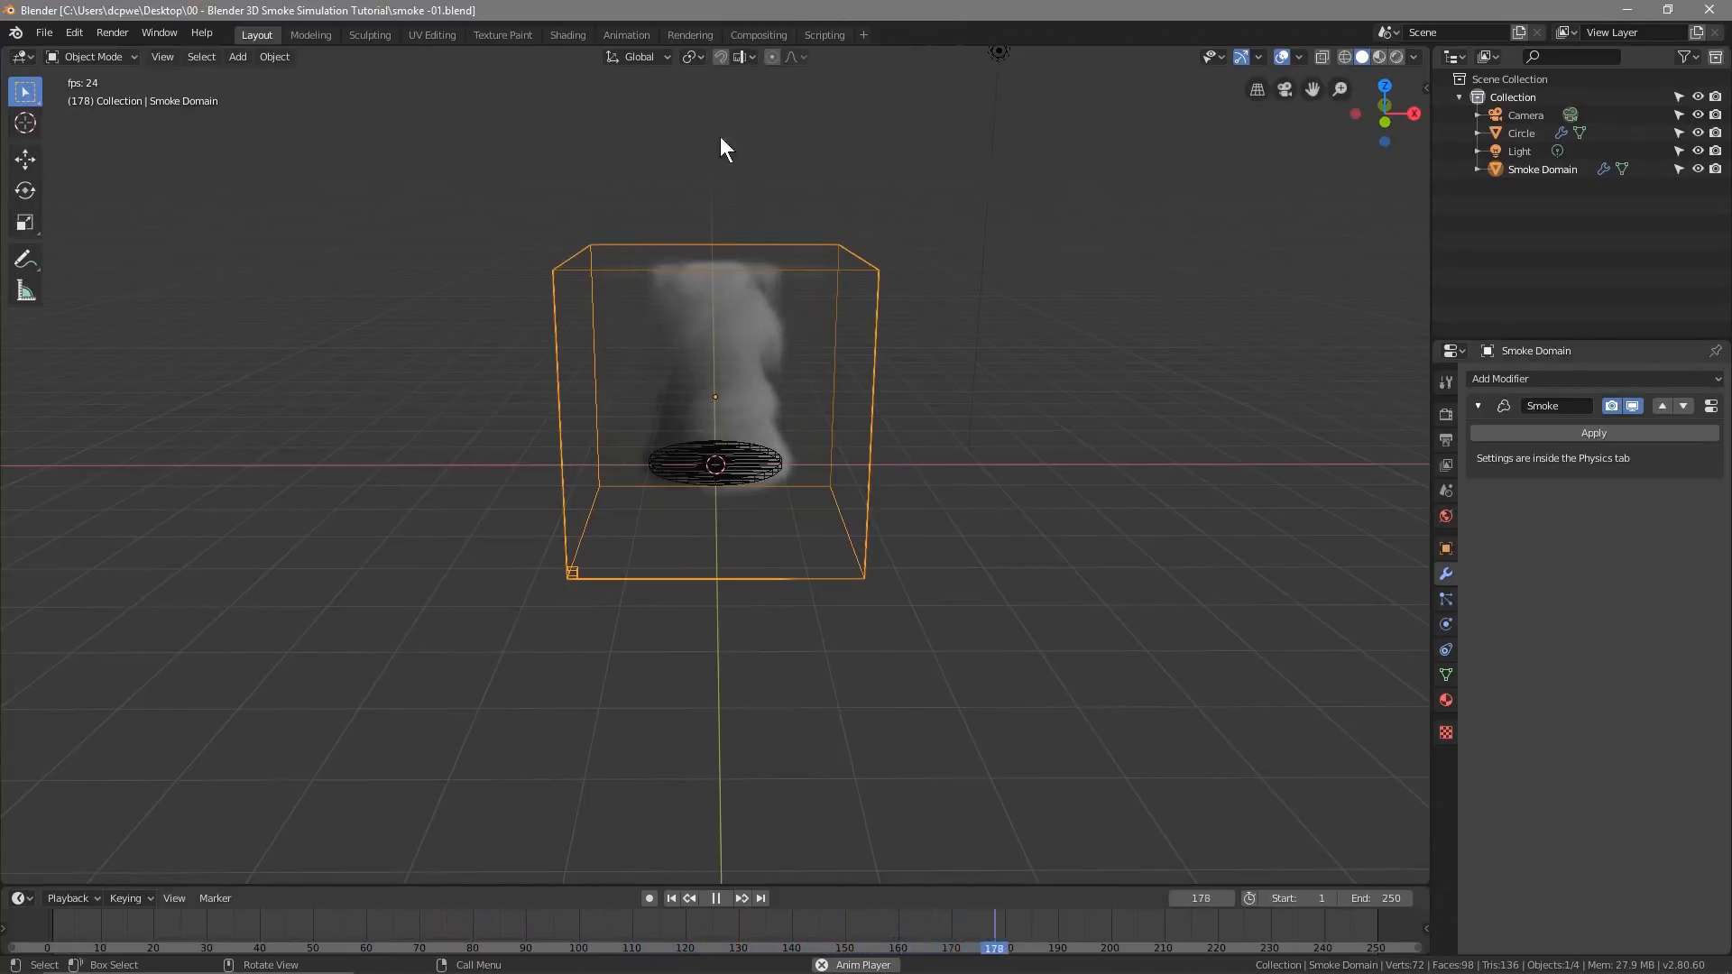
{"action": "left_click", "coordinate": [714, 897]}
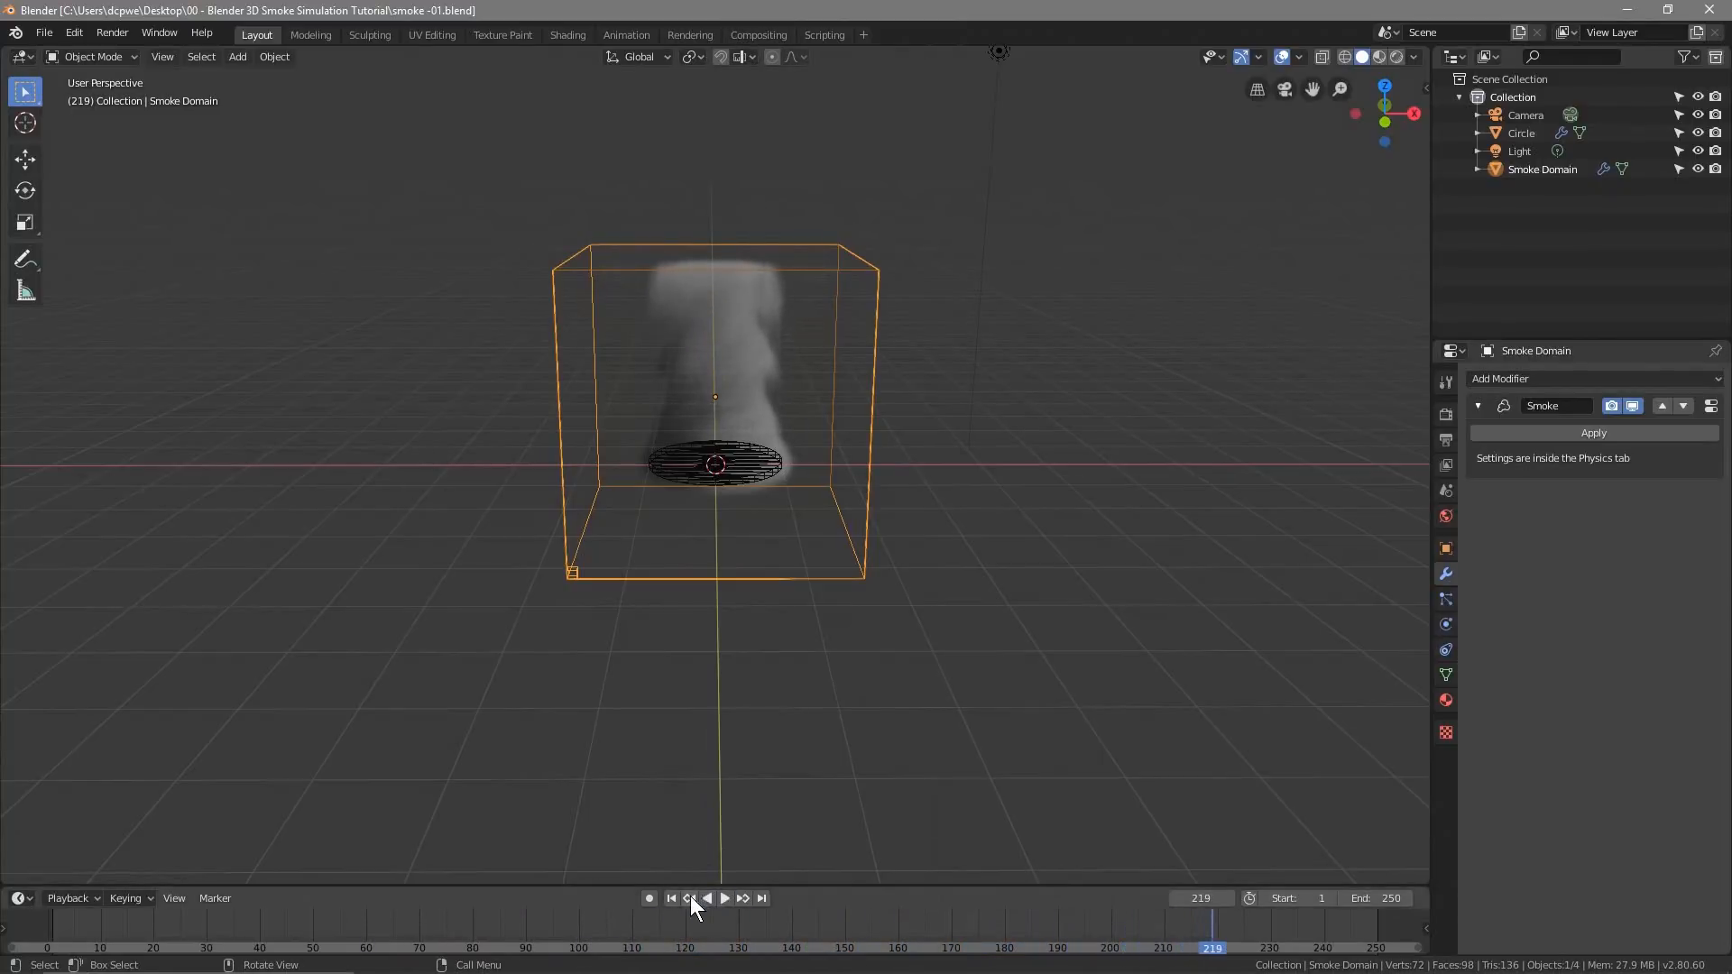
{"action": "left_click", "coordinate": [671, 897]}
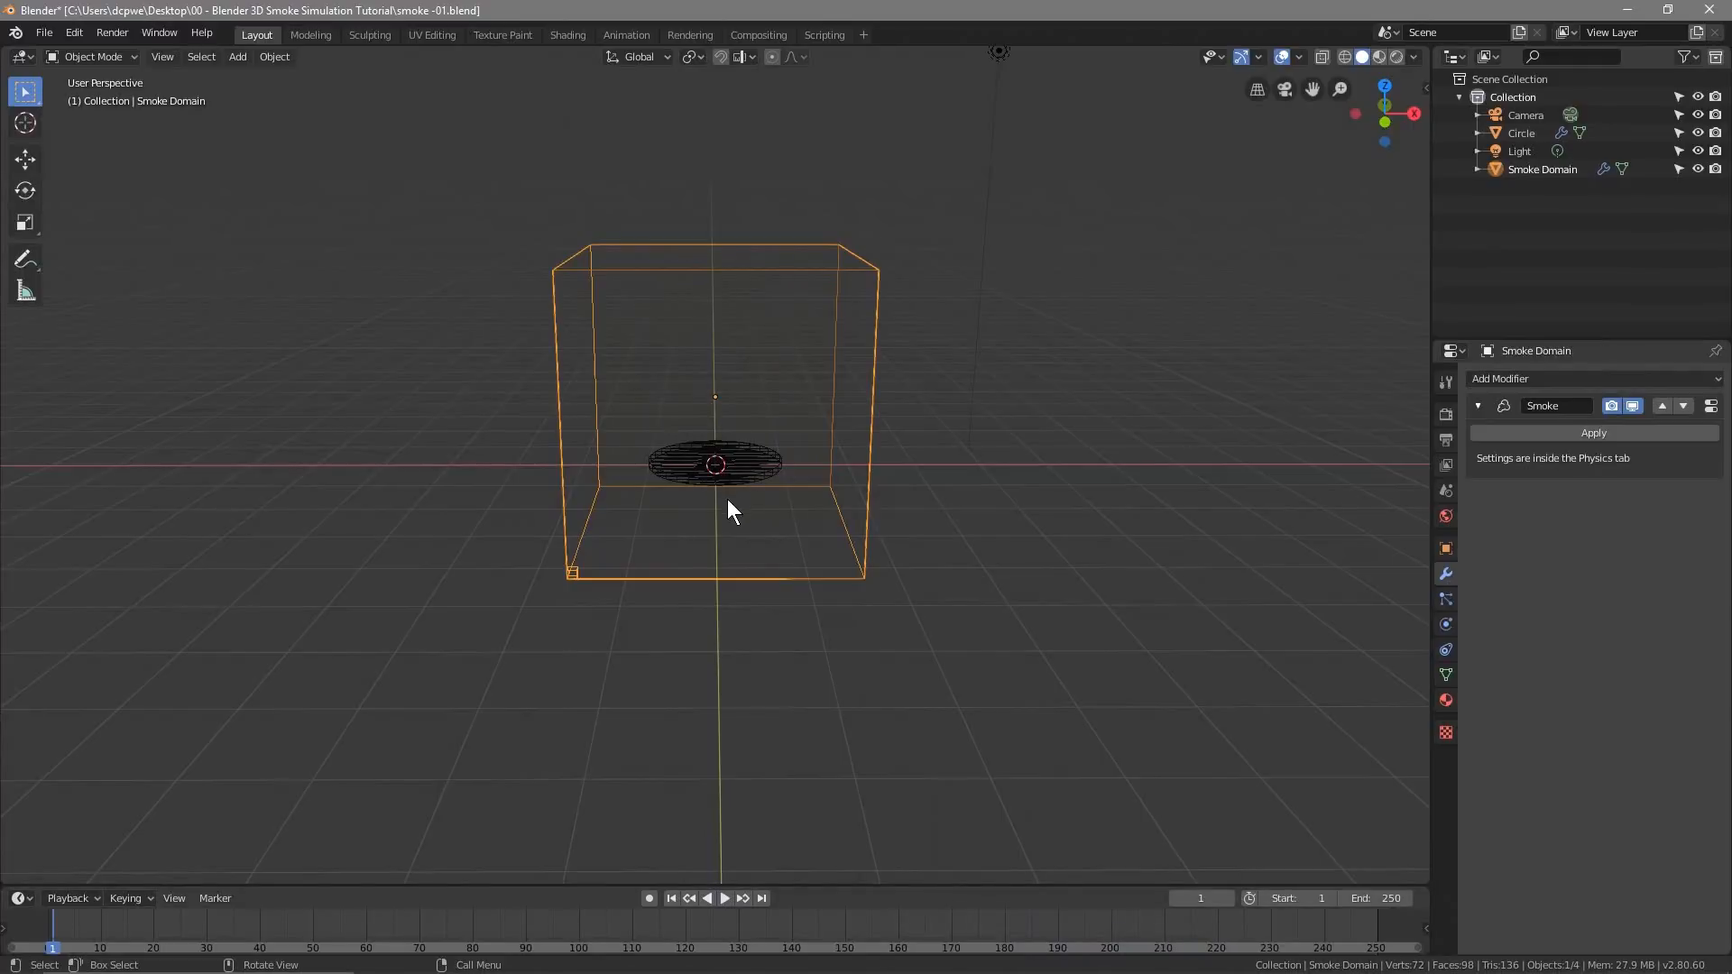
Scale the smoke domain in X and Y only, to about three times its width and depth
{"action": "key", "text": "KP_7"}
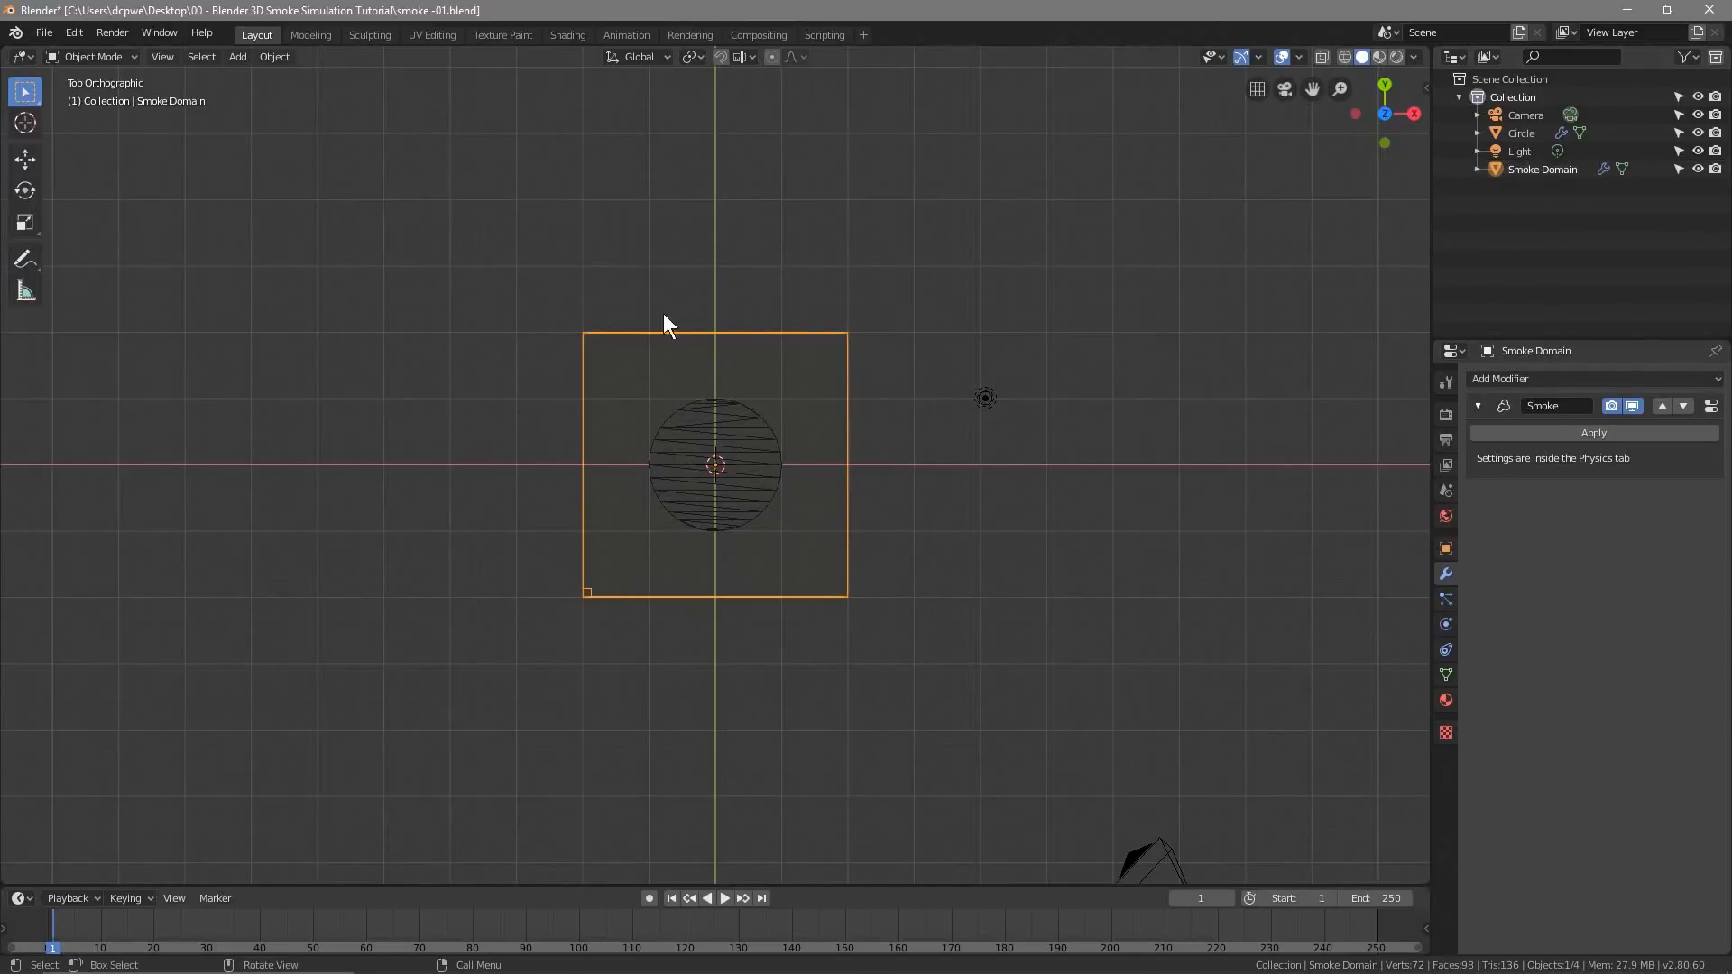
{"action": "left_click", "coordinate": [1521, 170]}
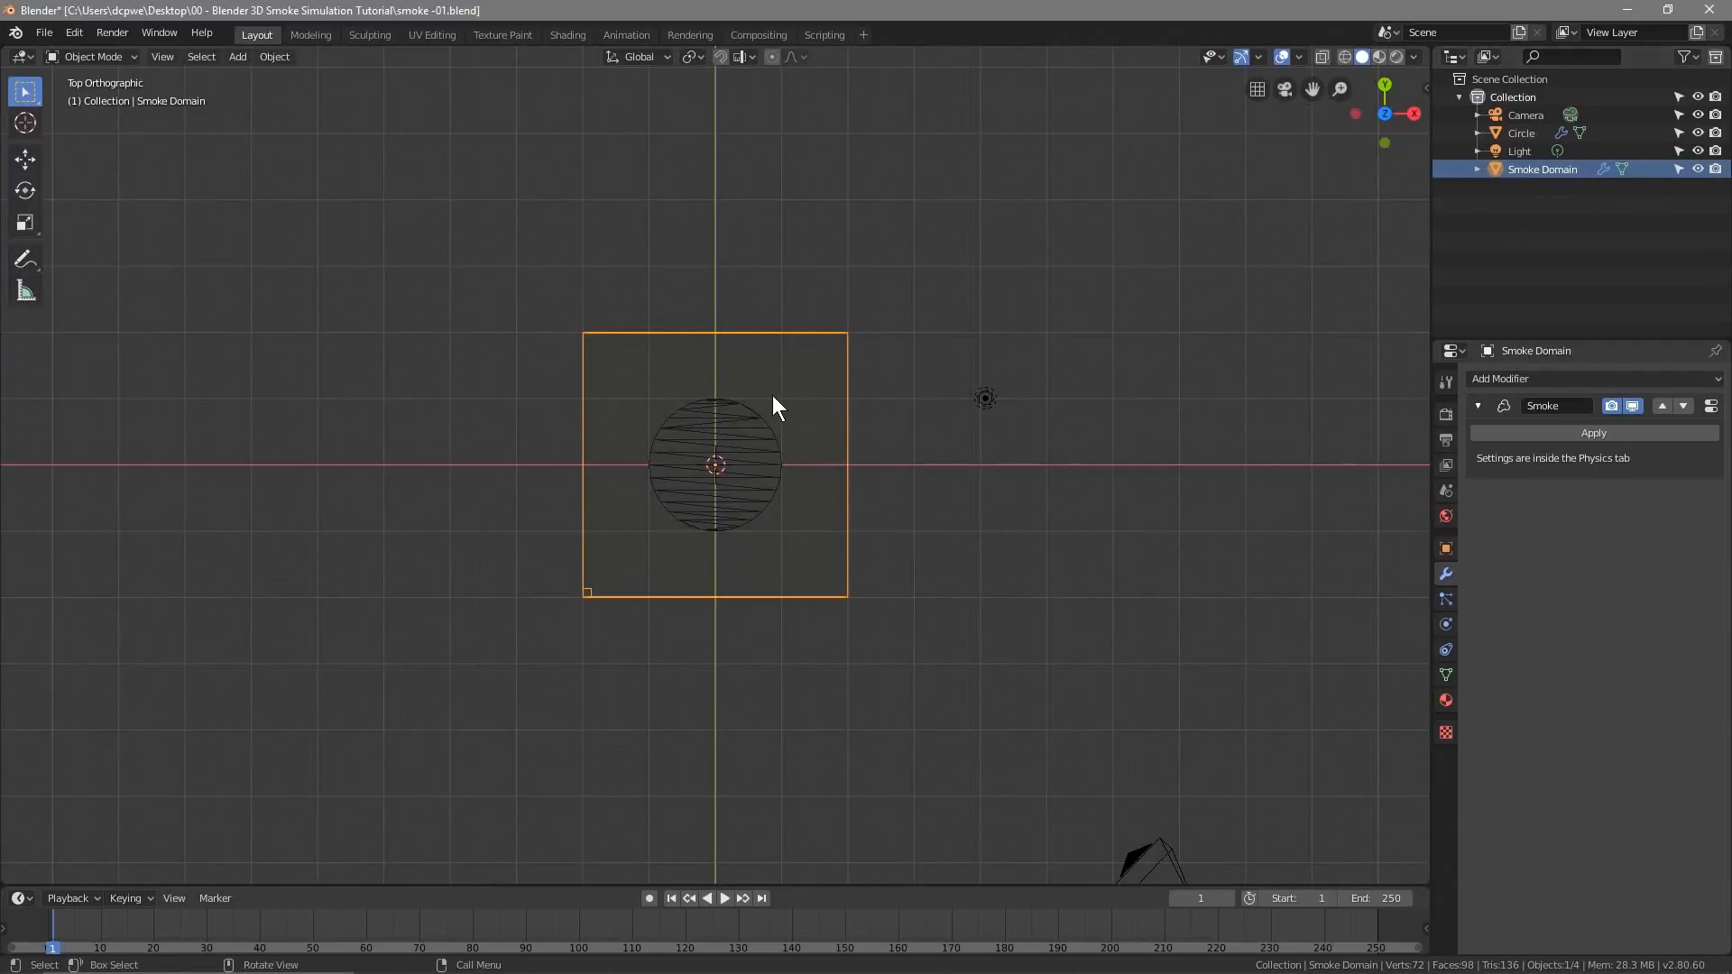
{"action": "key", "text": "s"}
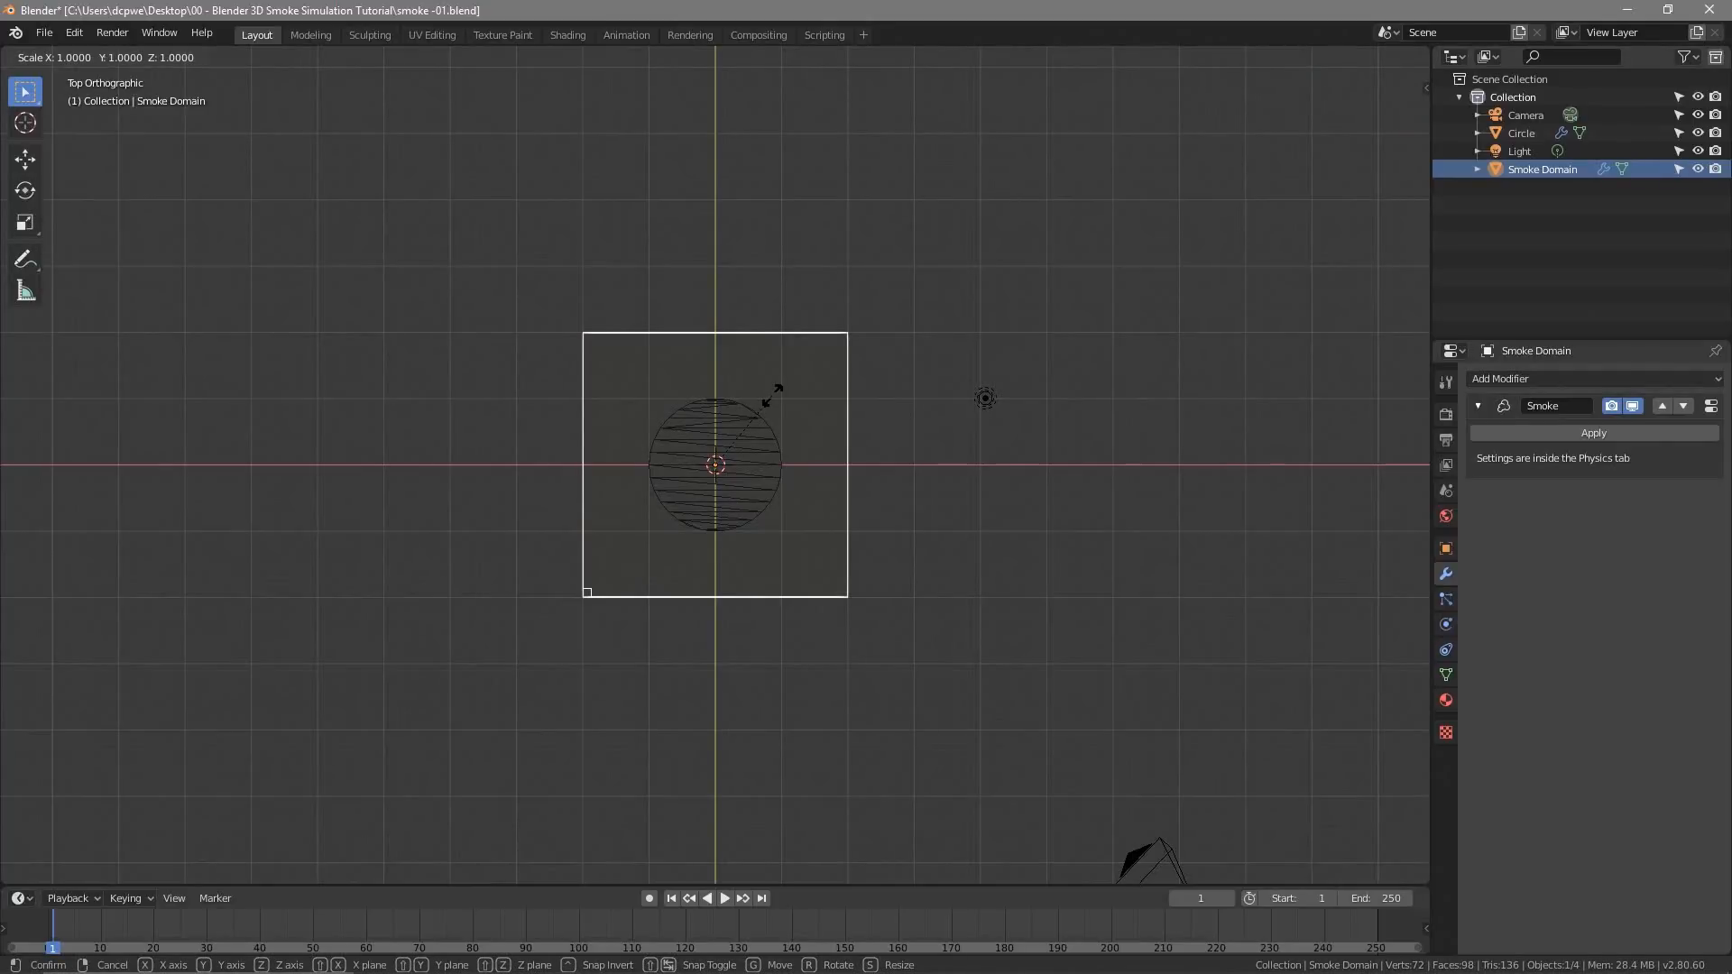
{"action": "key", "text": "shift+z"}
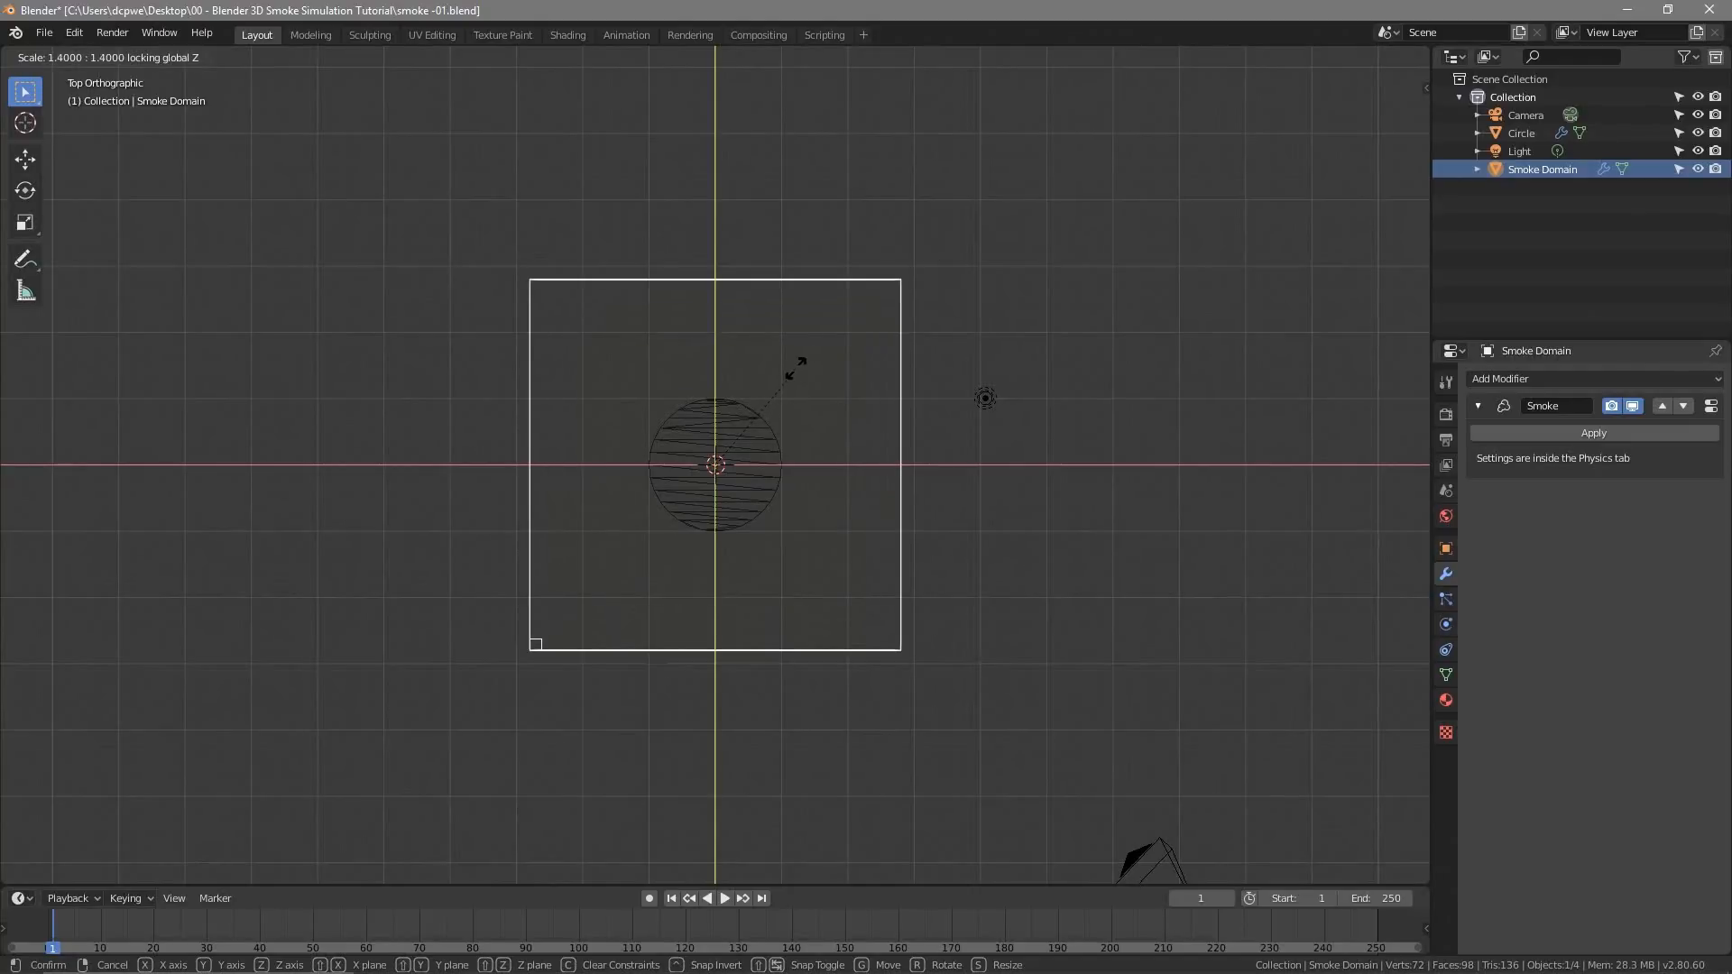
{"action": "left_click", "coordinate": [882, 262]}
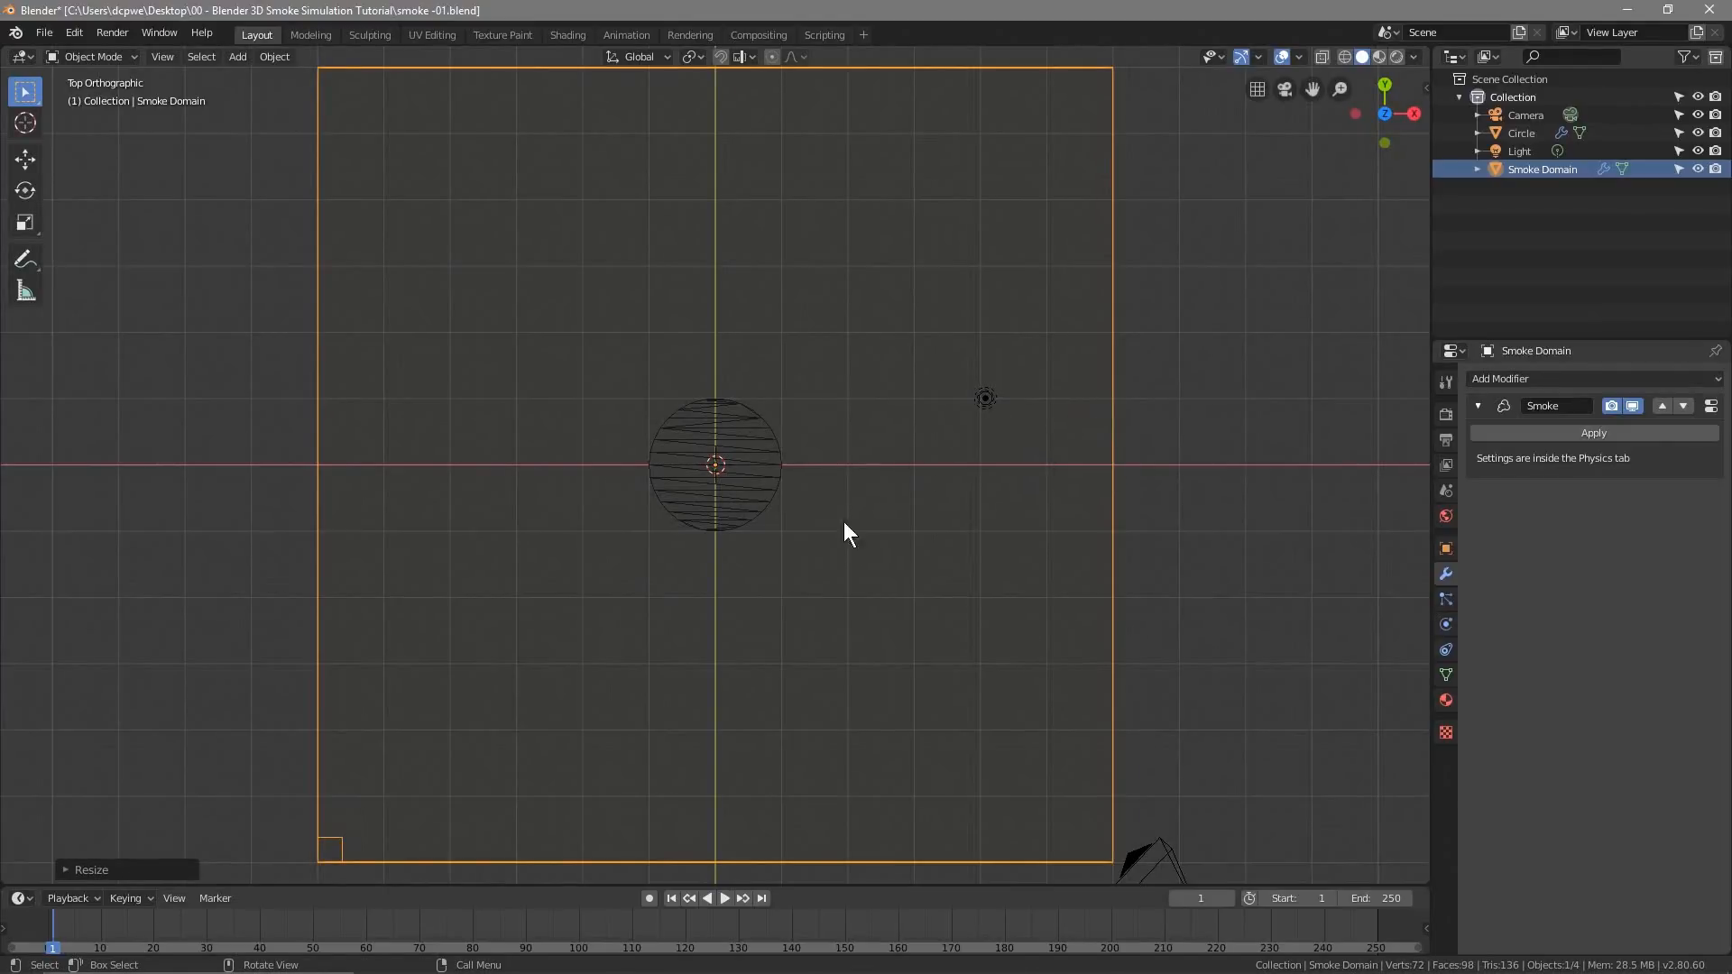
{"action": "middle_click_drag", "start_coordinate": [868, 655], "coordinate": [873, 483]}
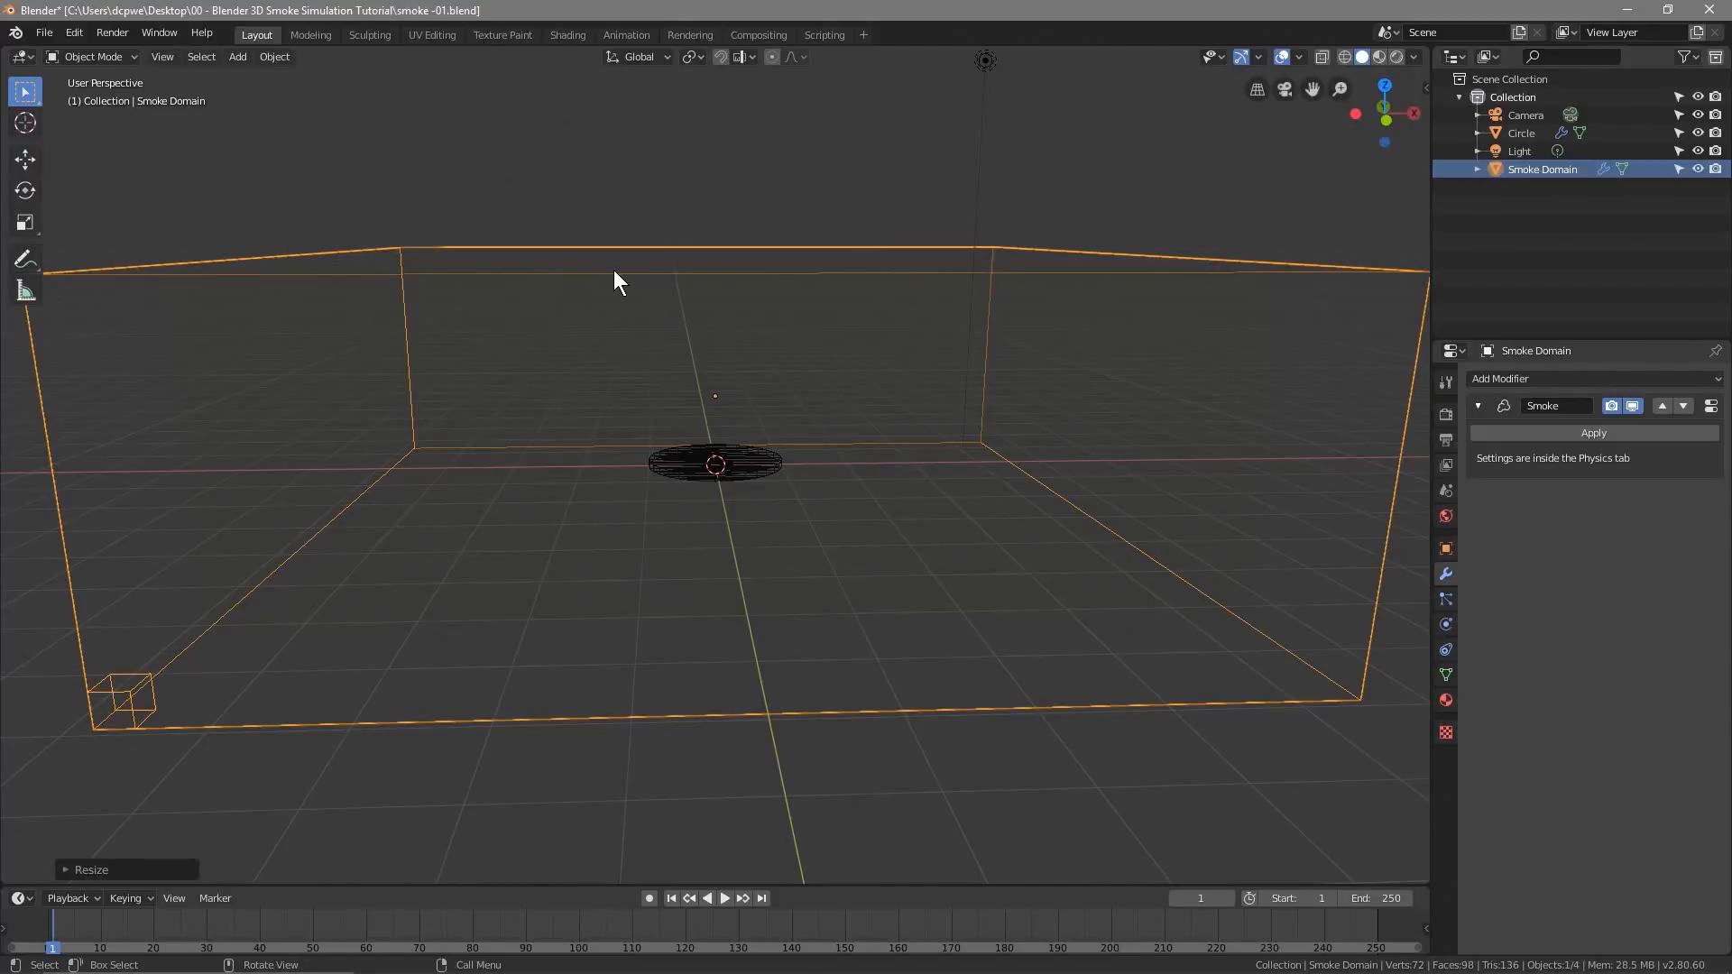
Raise the disc slightly along Z to just above the ground line, undoing the extra upward move
{"action": "key", "text": "KP_3"}
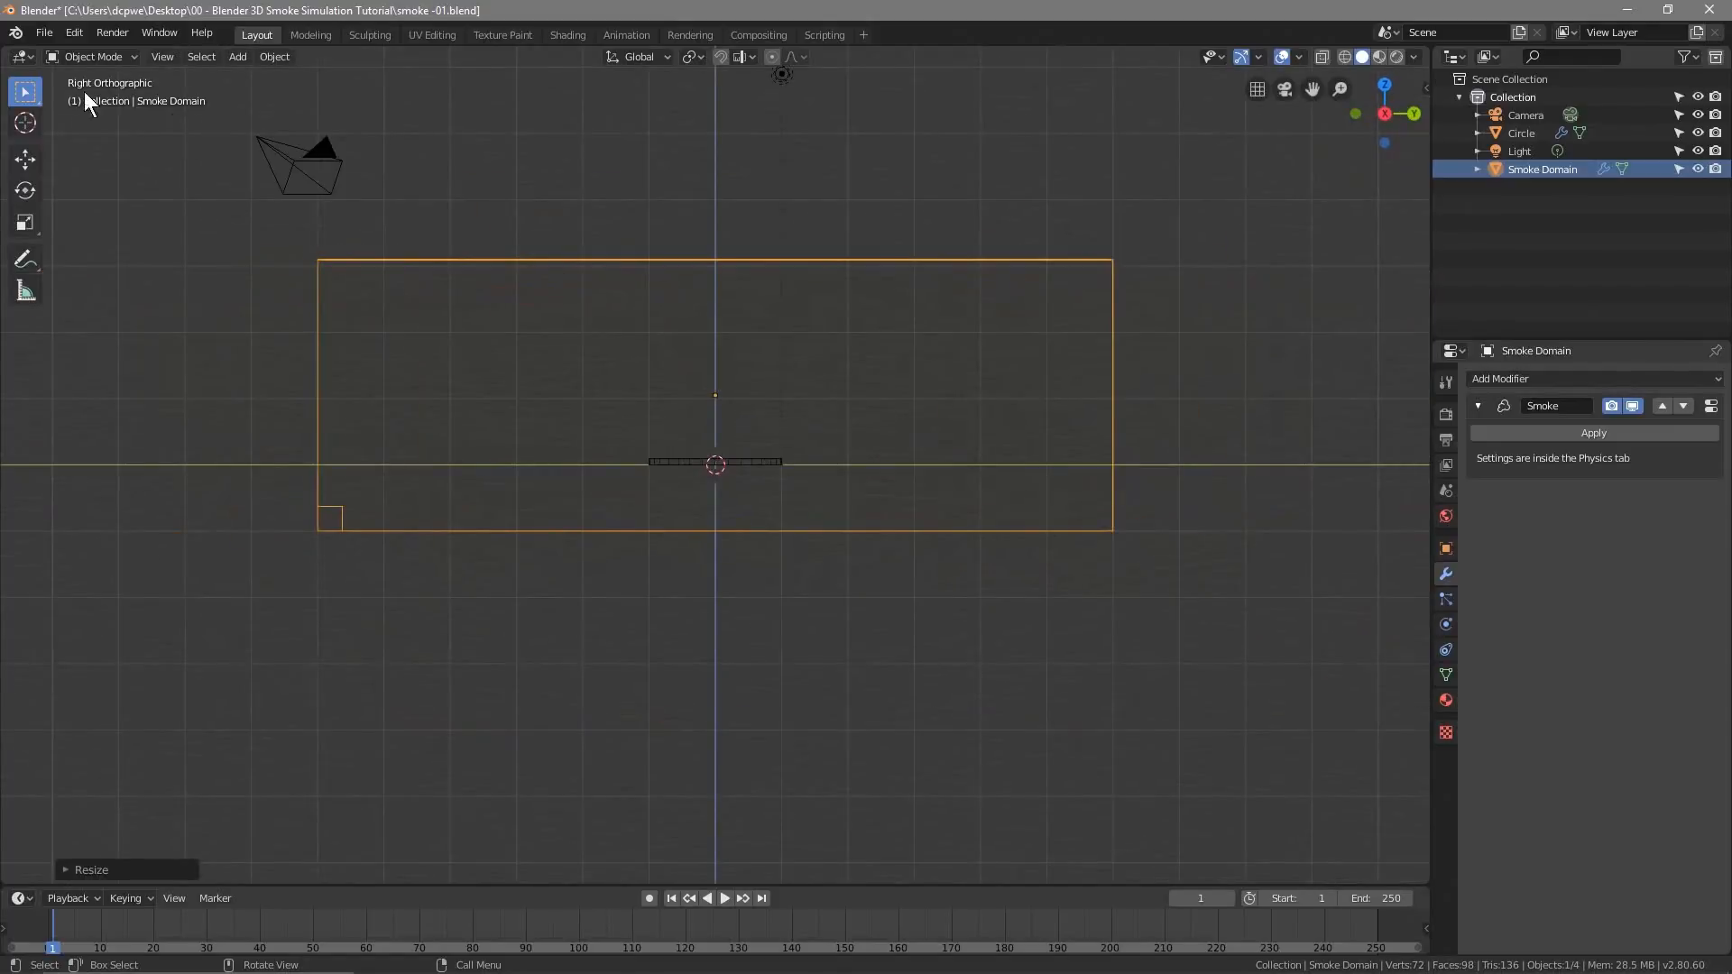
{"action": "left_click", "coordinate": [685, 464]}
{"action": "scroll", "coordinate": [700, 463], "scroll_direction": "up", "scroll_amount": 5}
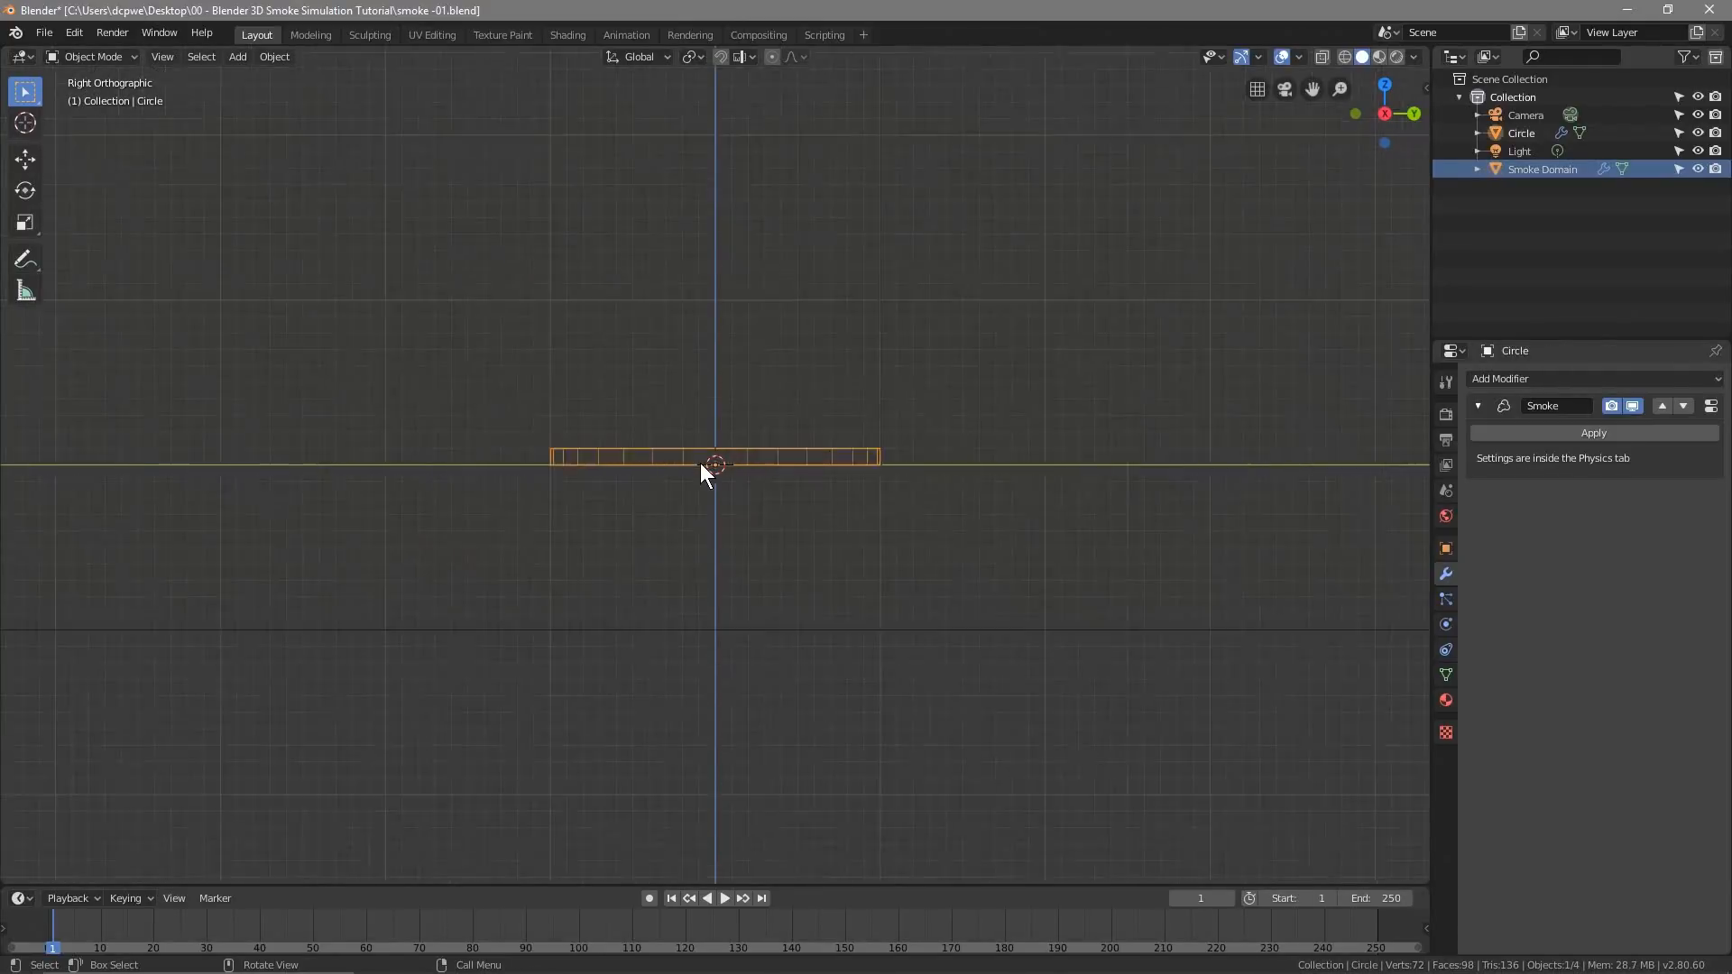
{"action": "left_click", "coordinate": [27, 159]}
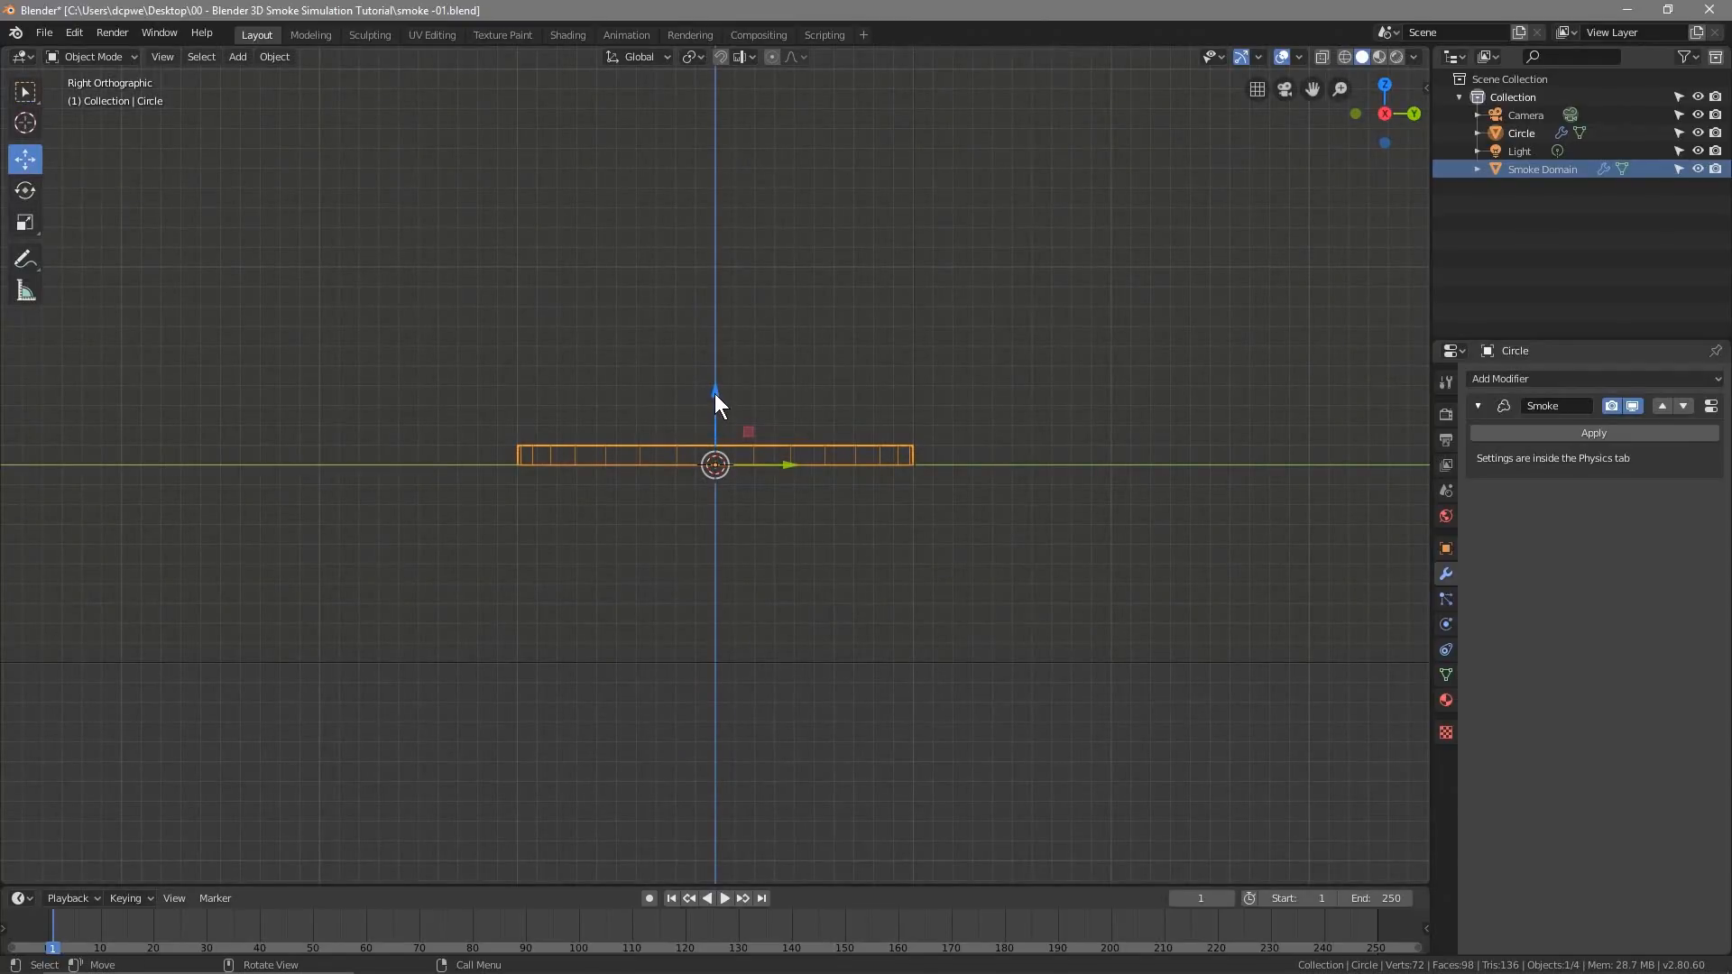
{"action": "left_click_drag", "start_coordinate": [715, 394], "coordinate": [716, 381]}
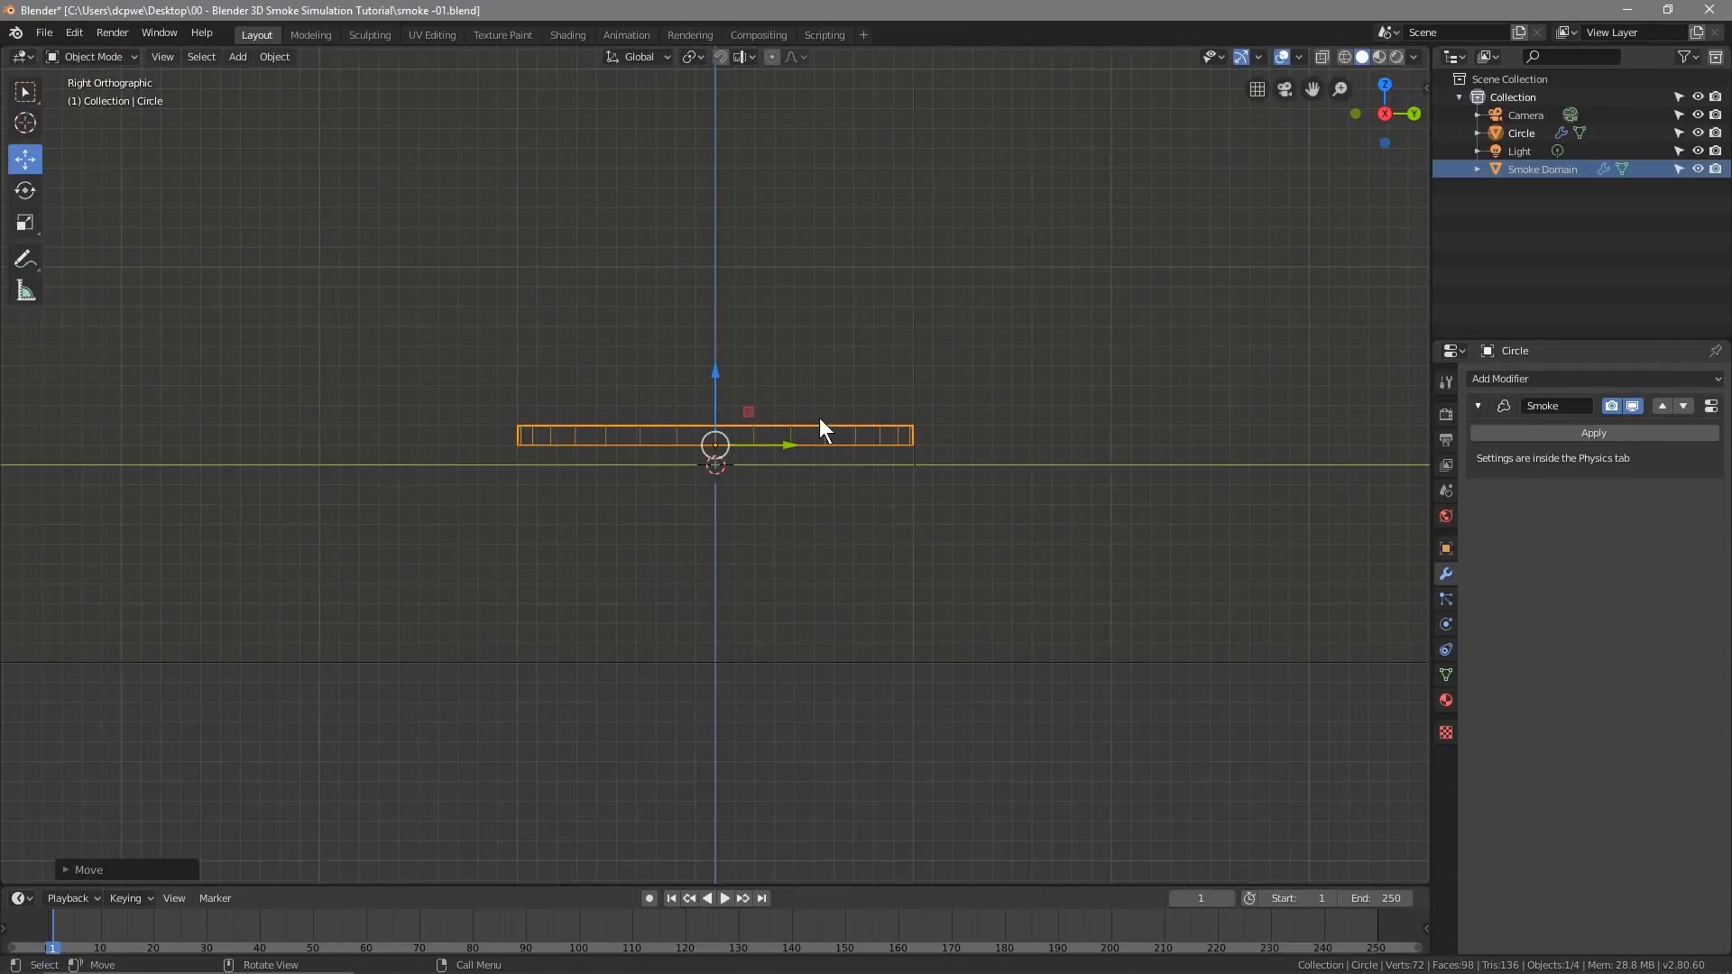
{"action": "left_click_drag", "start_coordinate": [712, 379], "coordinate": [695, 285]}
{"action": "key", "text": "ctrl+z"}
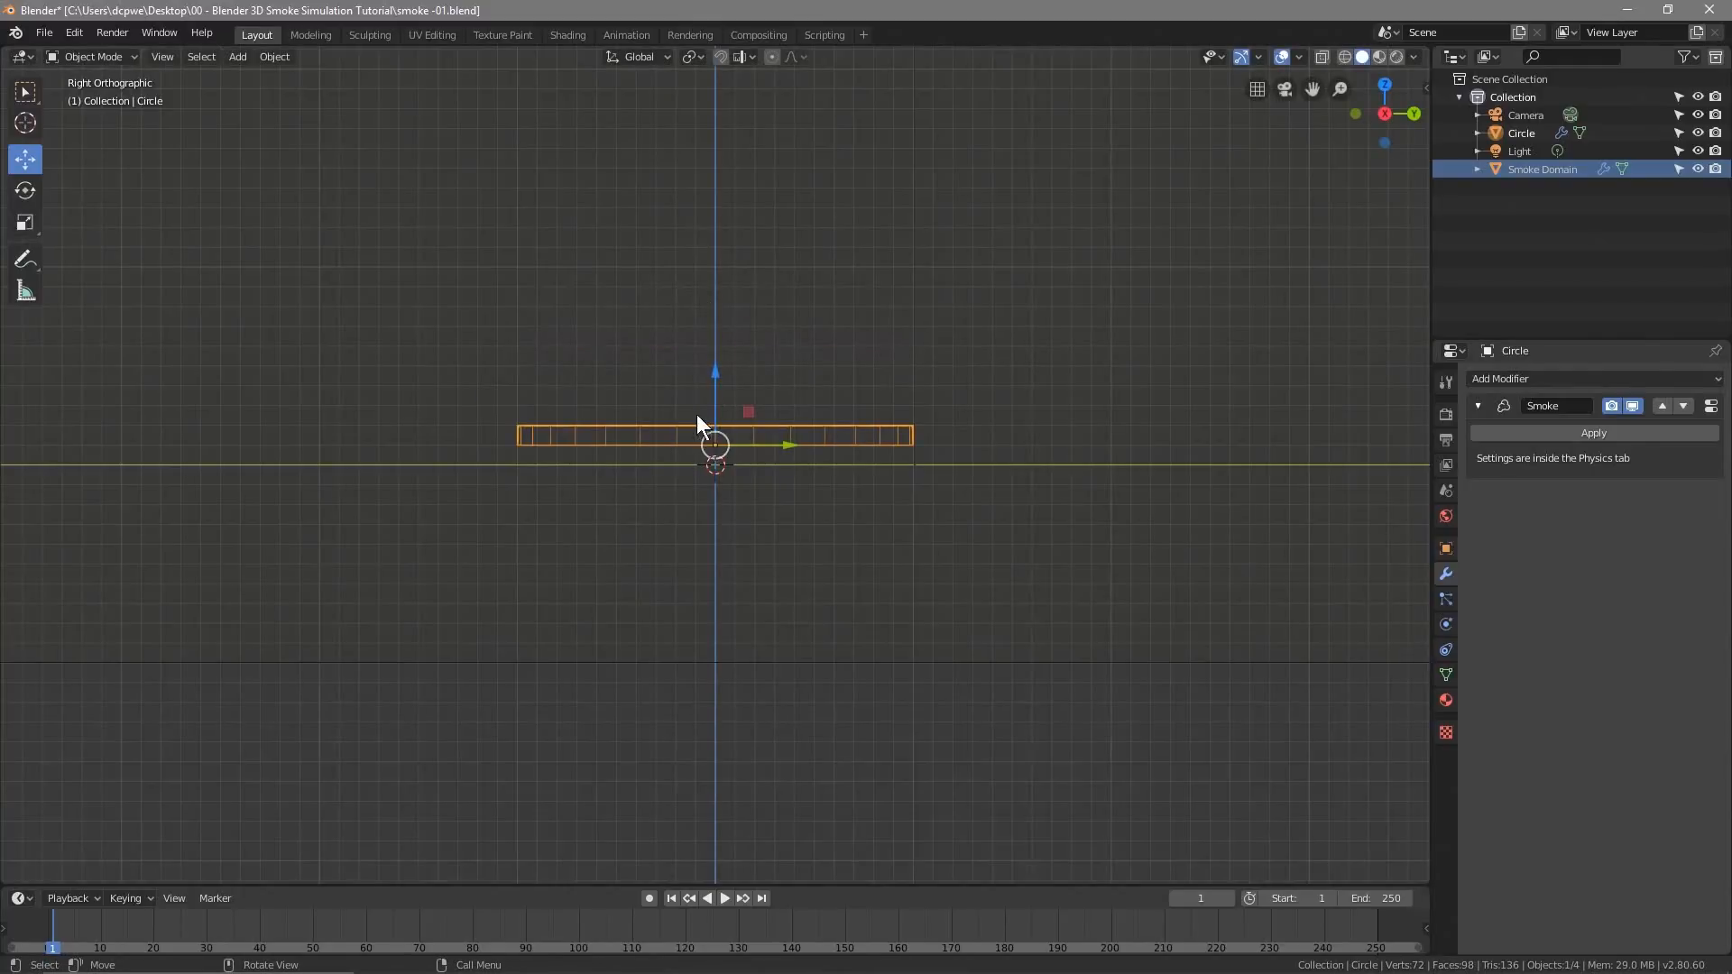
Move the smoke domain up along Z until its base lies on the ground line, just below the disc
{"action": "scroll", "coordinate": [543, 447], "scroll_direction": "down", "scroll_amount": 5}
{"action": "left_click", "coordinate": [626, 261]}
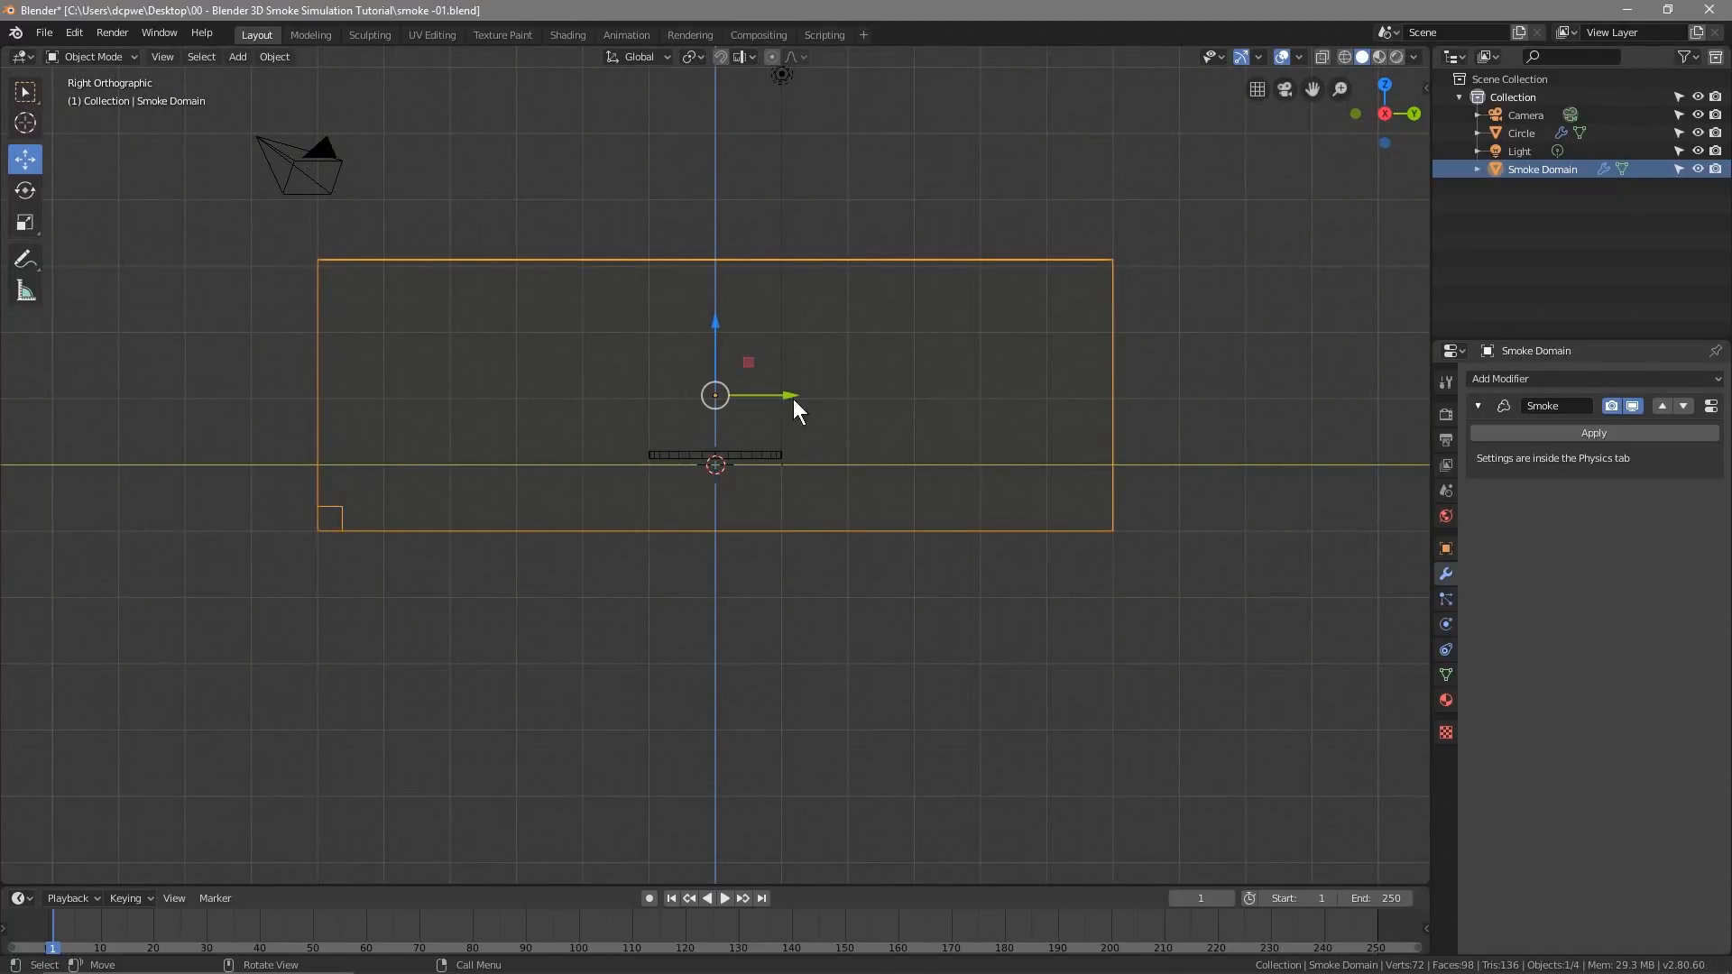
{"action": "scroll", "coordinate": [679, 469], "scroll_direction": "up", "scroll_amount": 3}
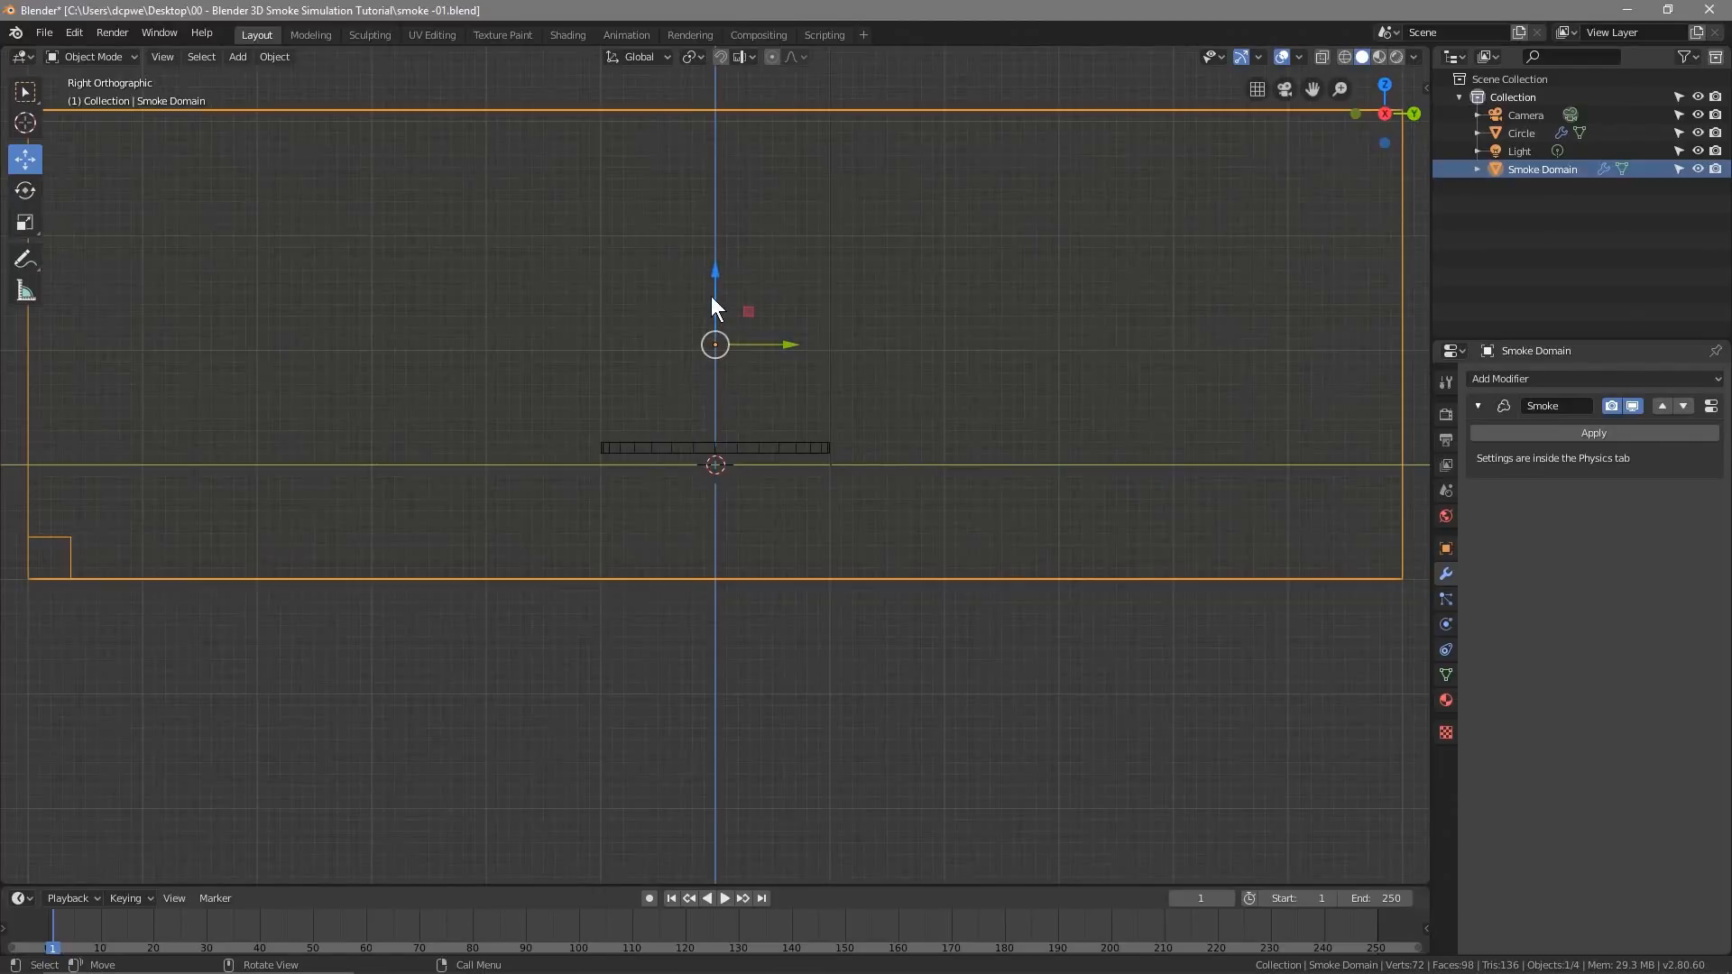
{"action": "left_click_drag", "start_coordinate": [717, 278], "coordinate": [700, 165]}
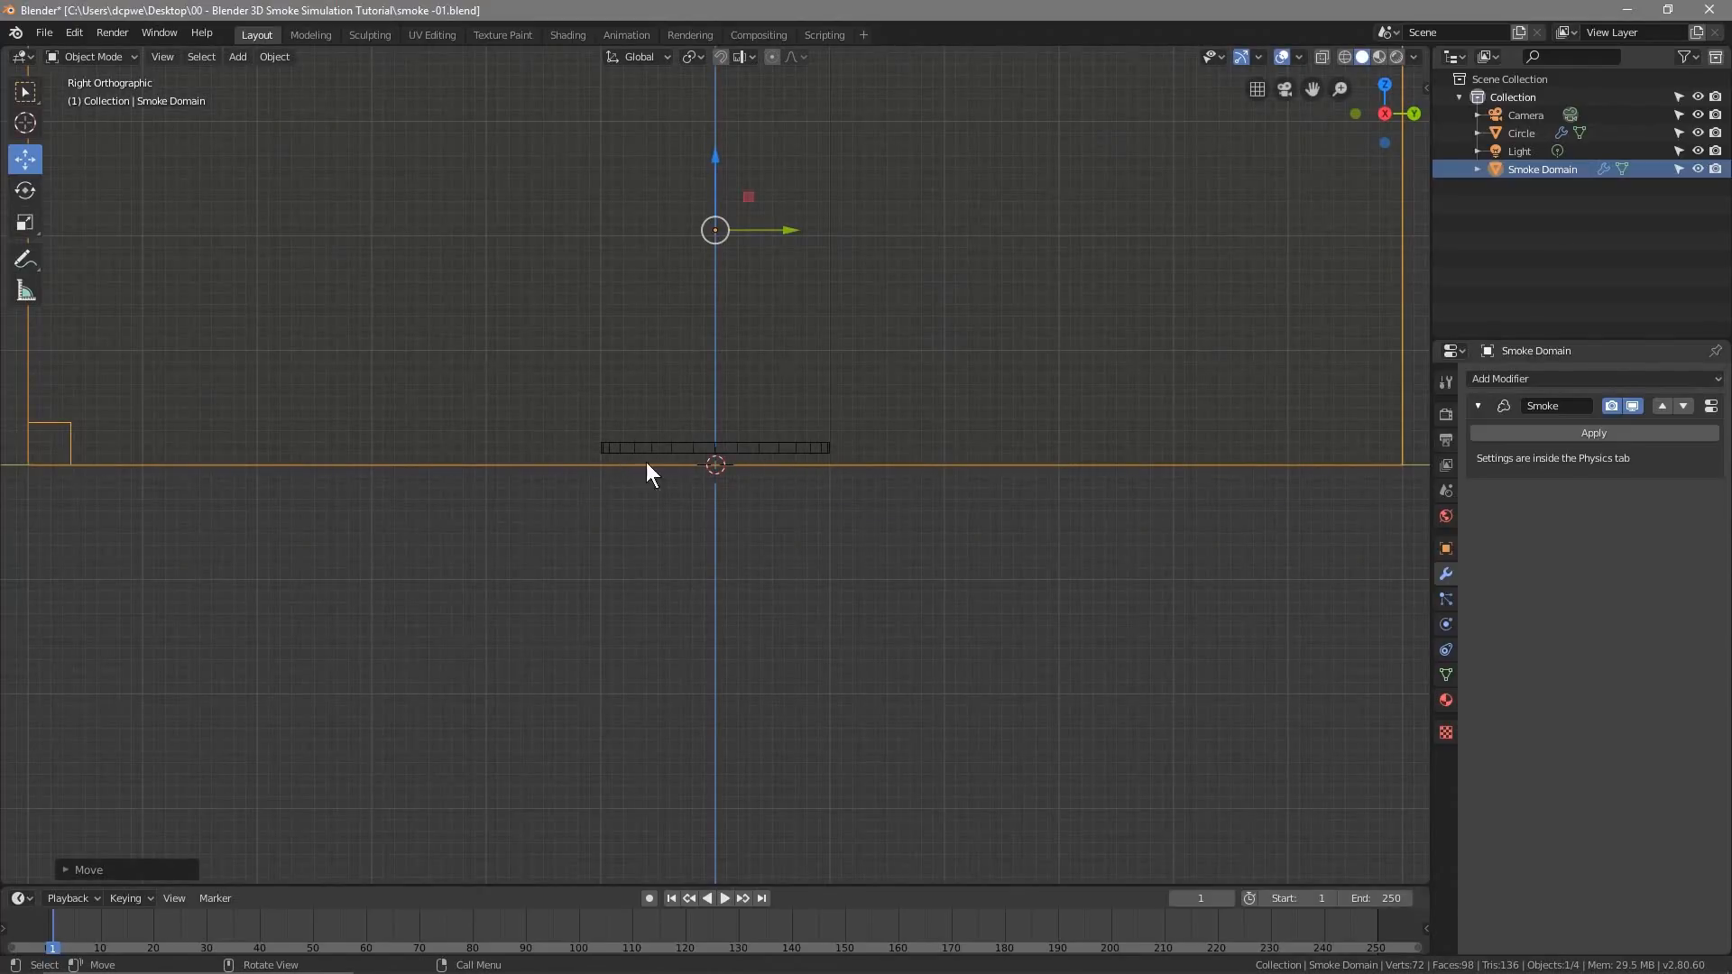
{"action": "middle_click_drag", "start_coordinate": [521, 377], "coordinate": [407, 434]}
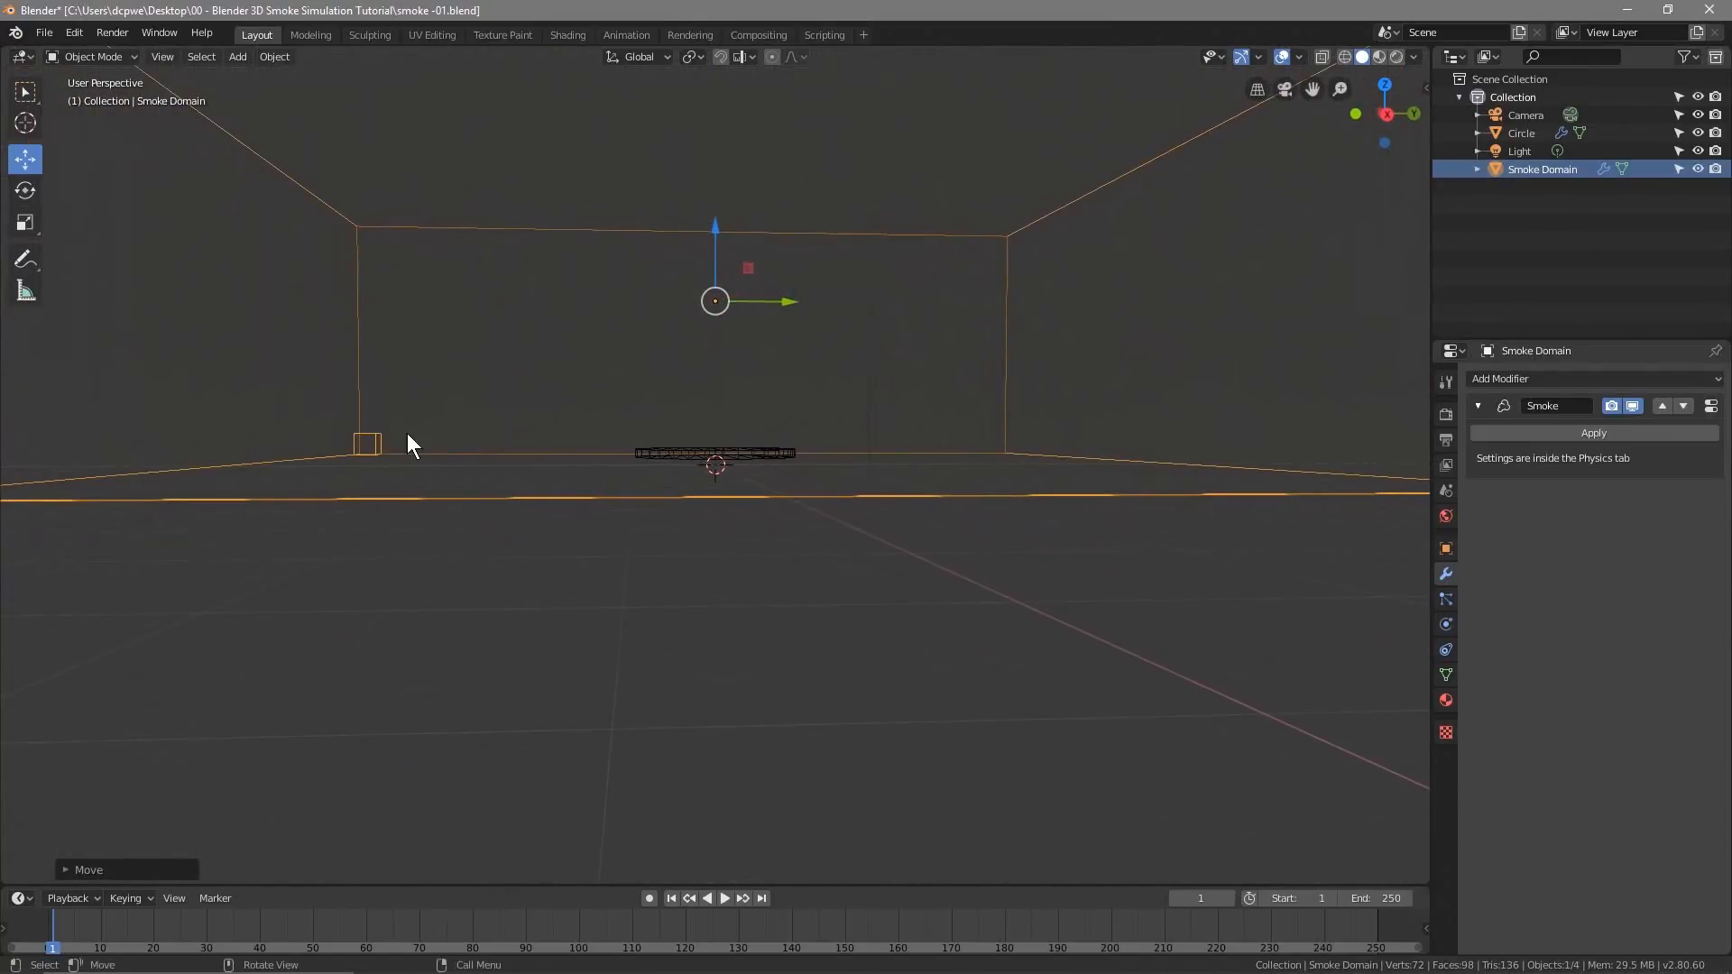
Scale the smoke domain by 2.4 along Z and move it up so its base rests on the ground line again
{"action": "key", "text": "KP_3"}
{"action": "scroll", "coordinate": [595, 379], "scroll_direction": "down", "scroll_amount": 2}
{"action": "scroll", "coordinate": [588, 380], "scroll_direction": "down", "scroll_amount": 2}
{"action": "scroll", "coordinate": [667, 372], "scroll_direction": "up", "scroll_amount": 1}
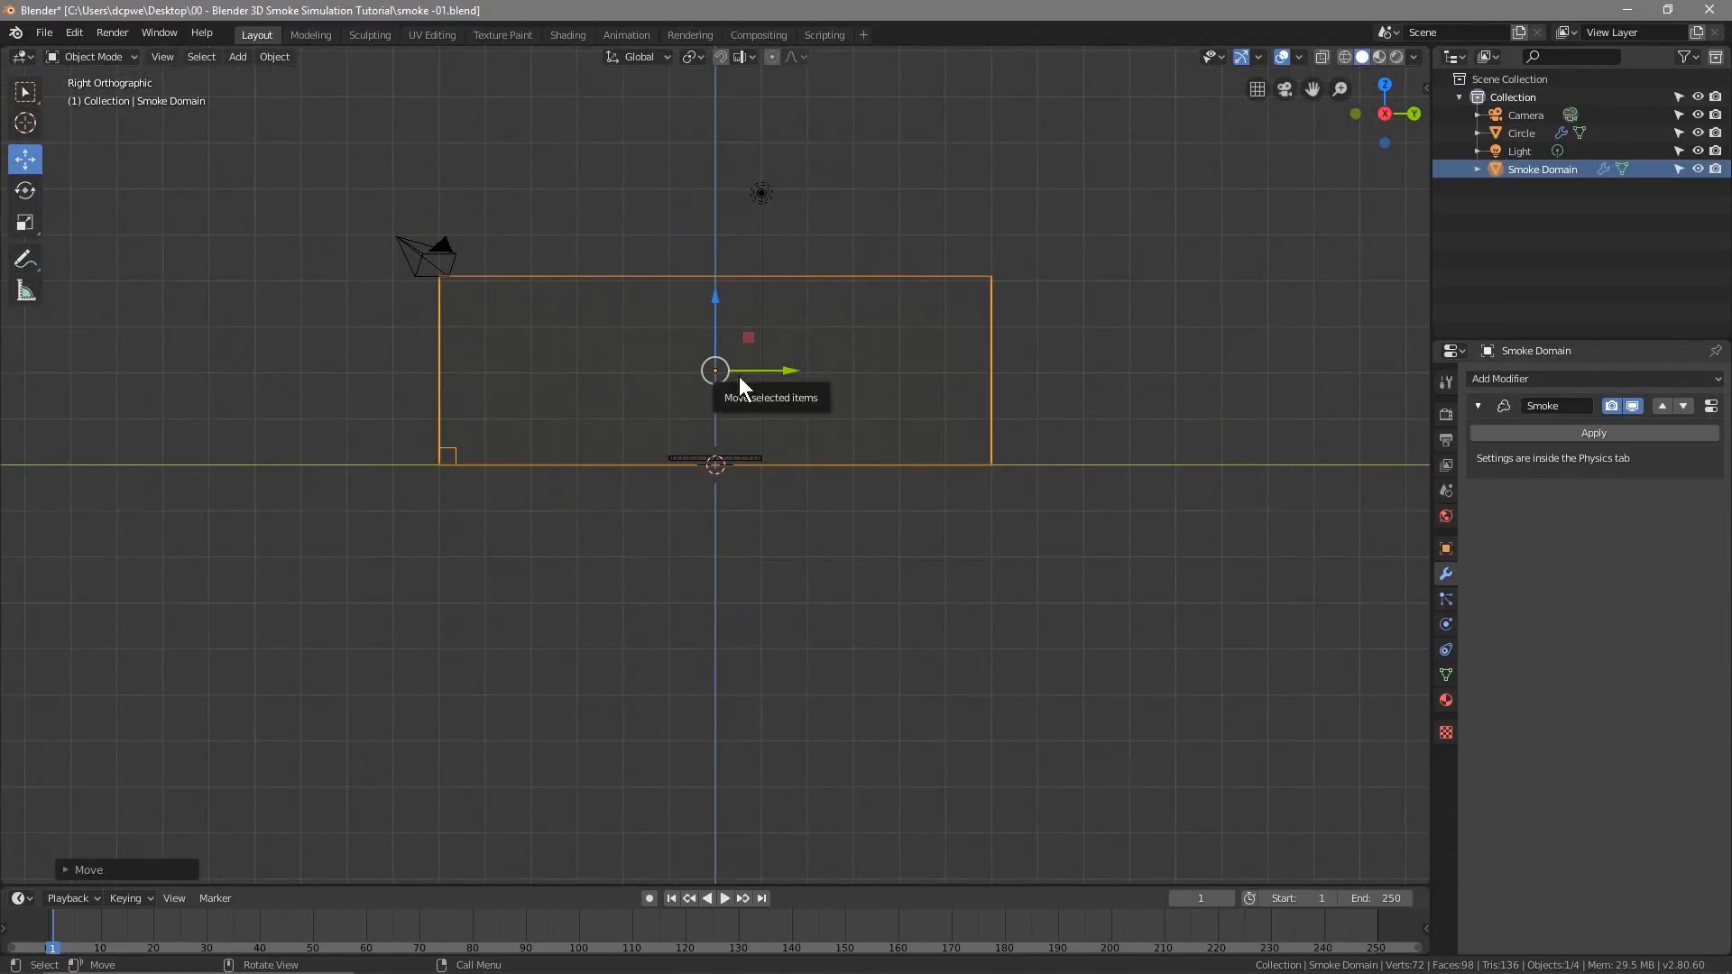
{"action": "scroll", "coordinate": [743, 281], "scroll_direction": "down", "scroll_amount": 1}
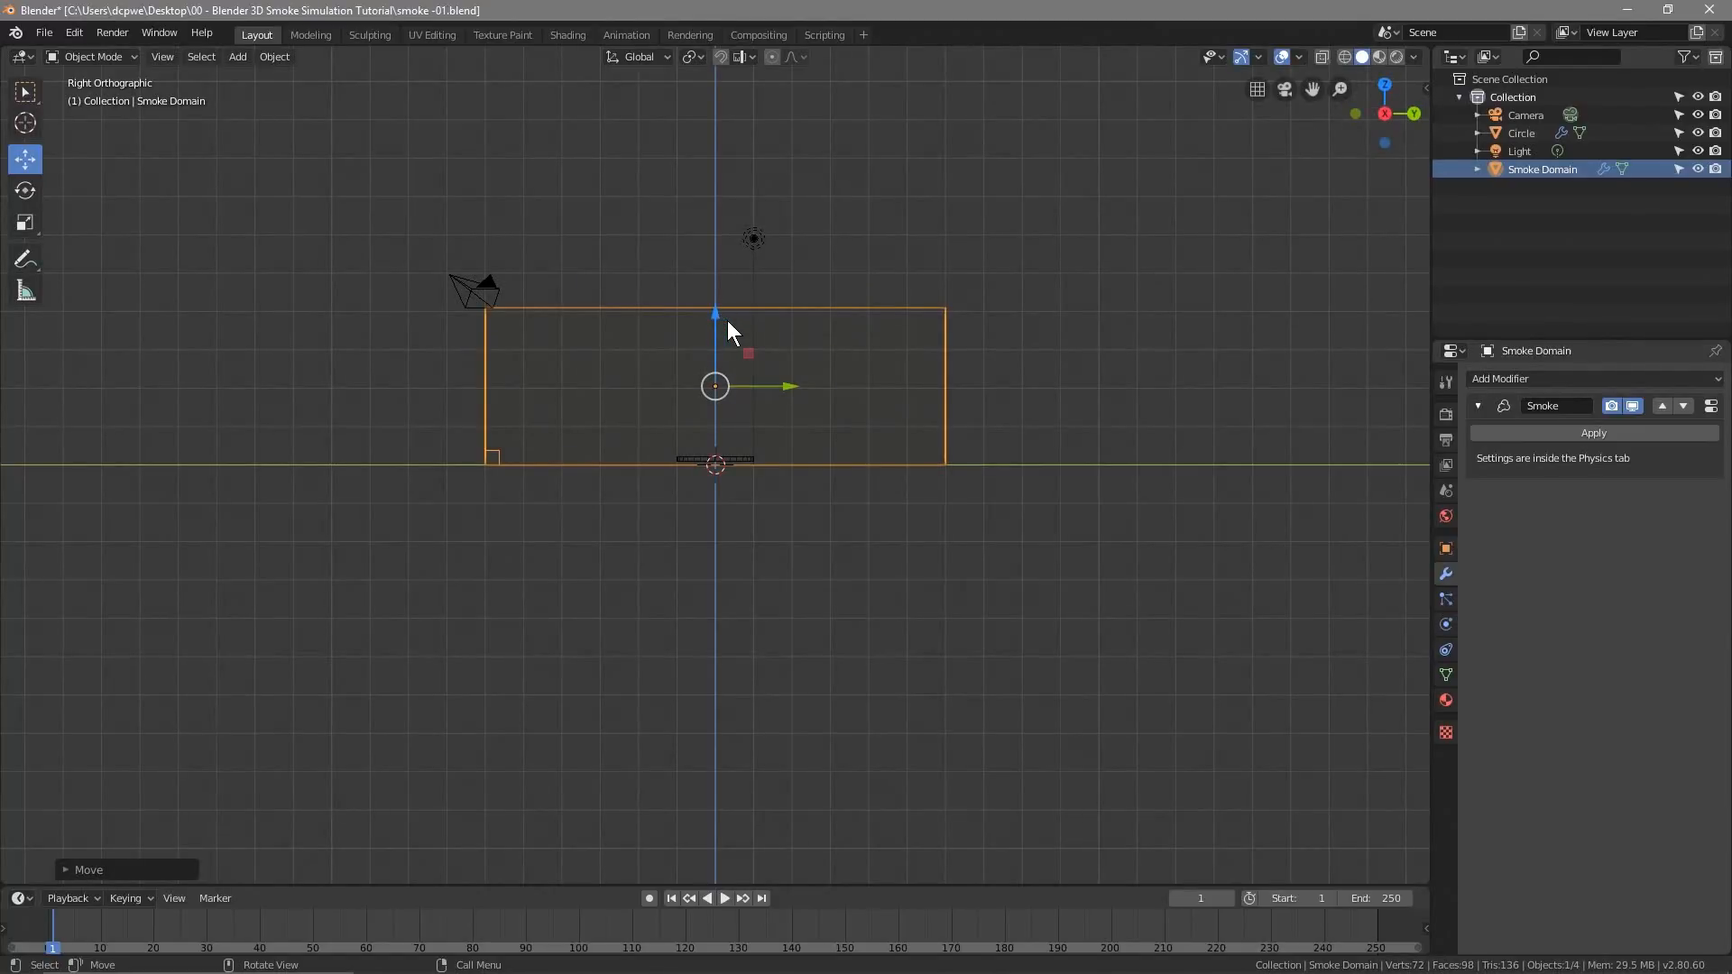
{"action": "key", "text": "s"}
{"action": "key", "text": "z"}
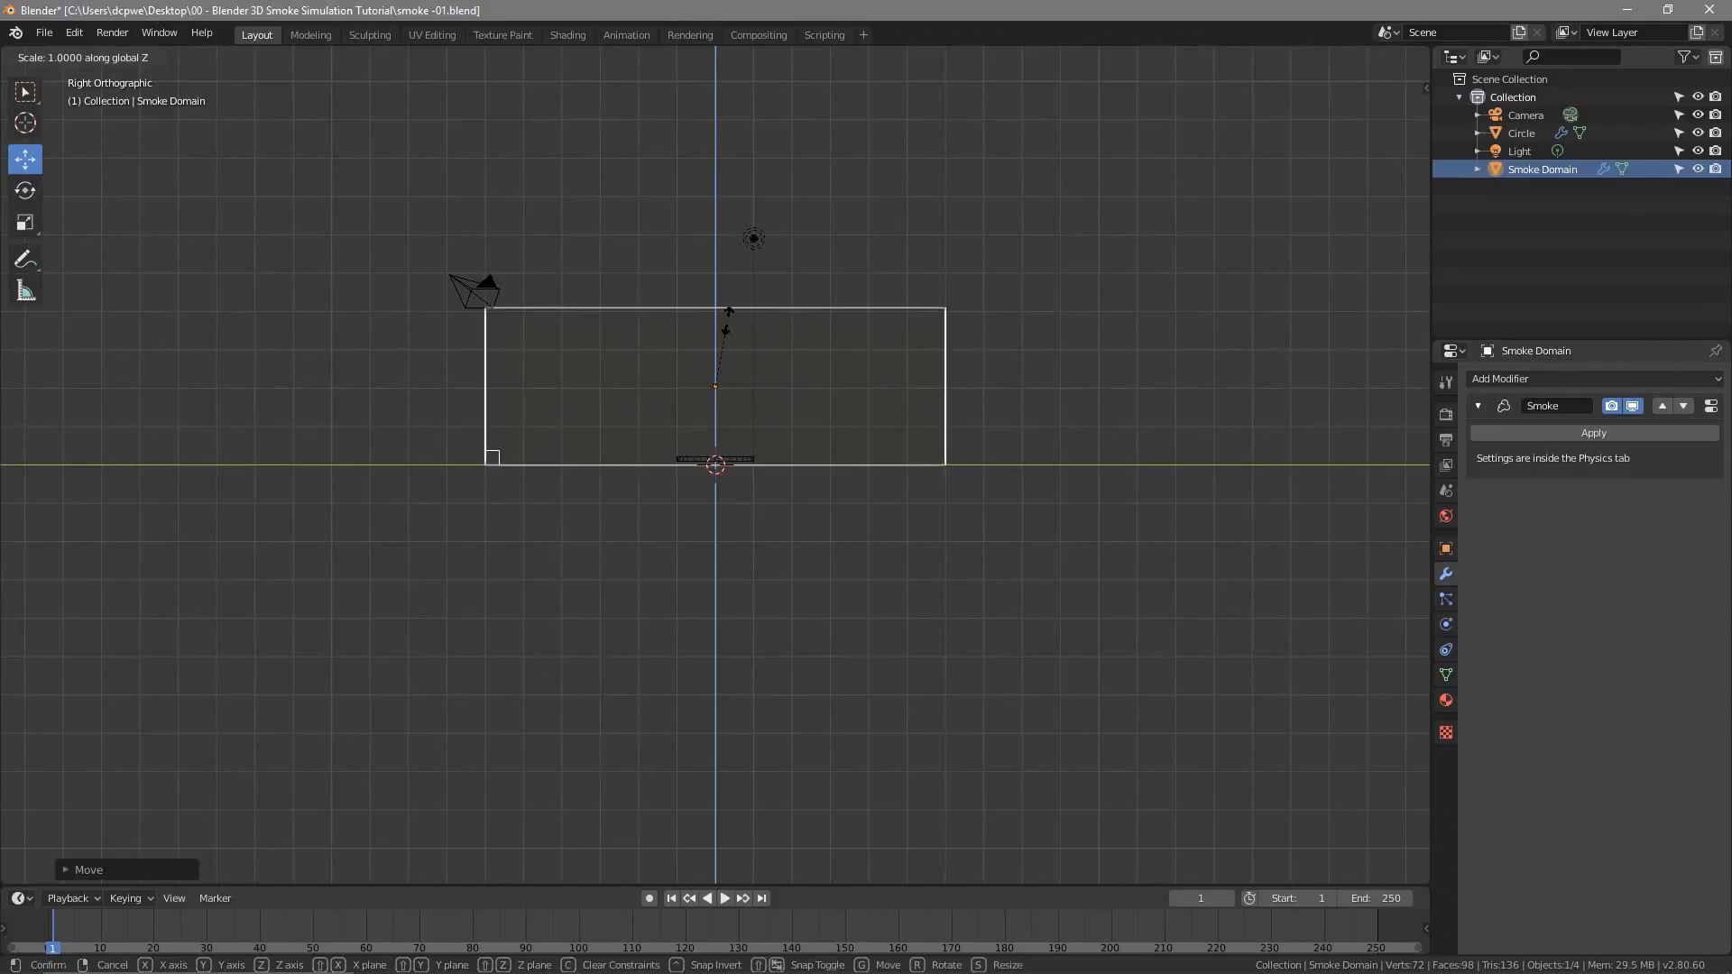
{"action": "mouse_move", "coordinate": [730, 230]}
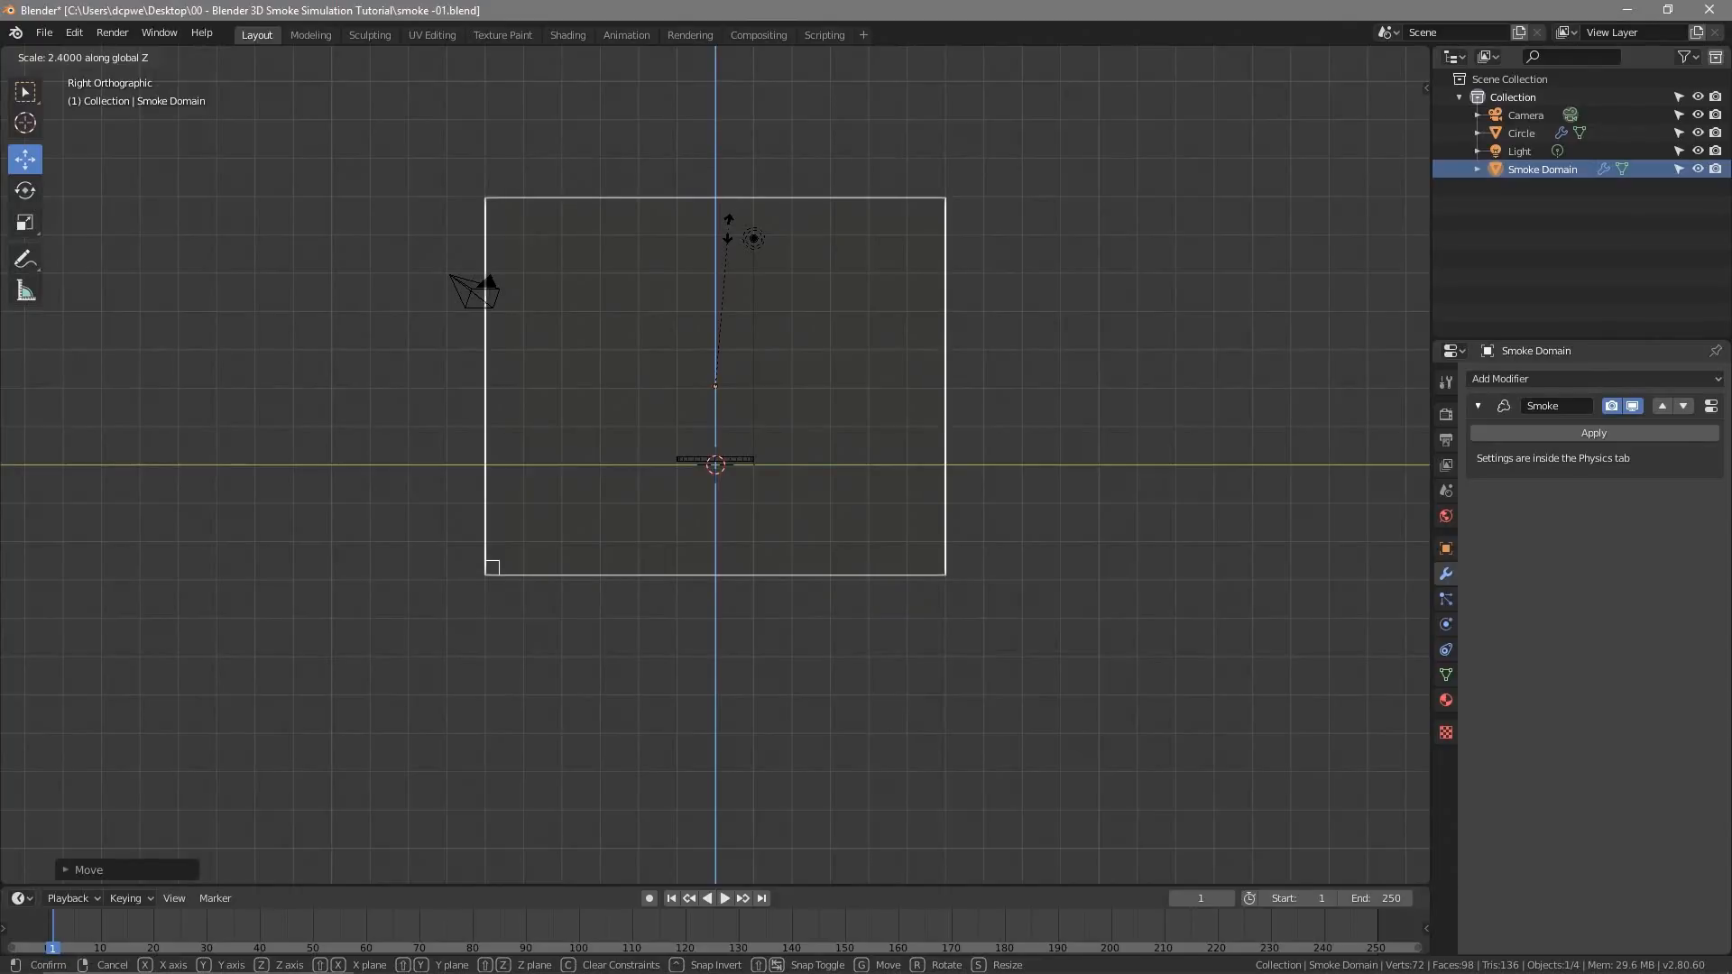
{"action": "left_click", "coordinate": [728, 228]}
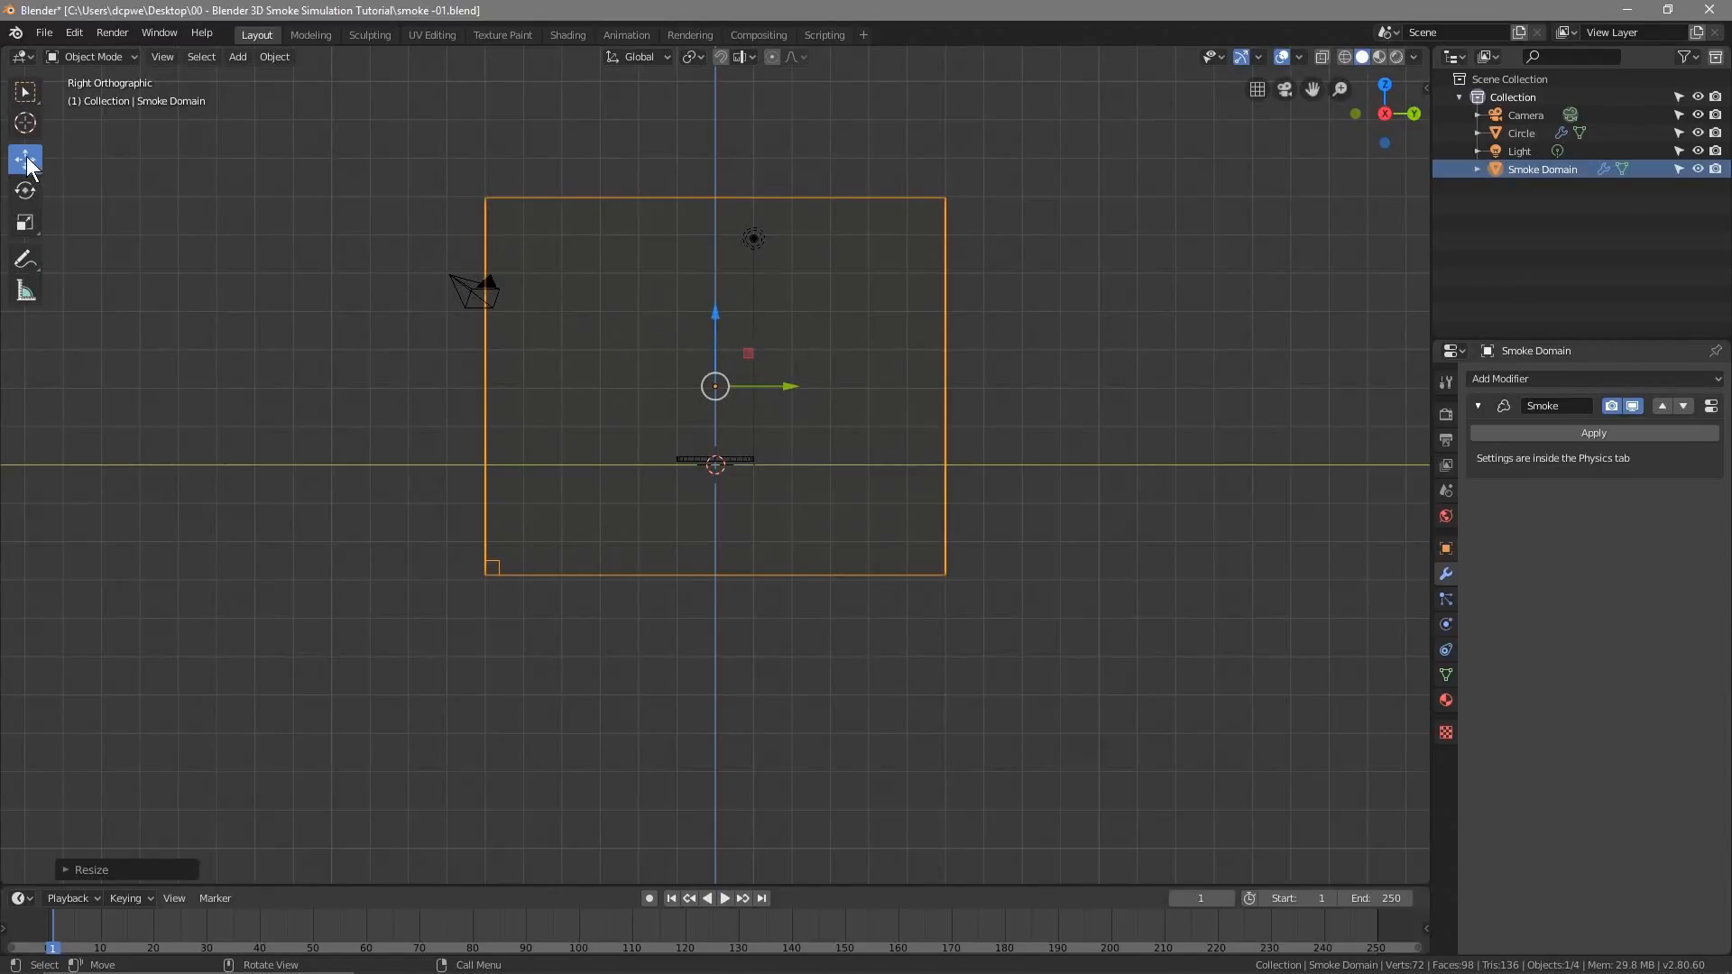
{"action": "left_click_drag", "start_coordinate": [712, 312], "coordinate": [705, 202]}
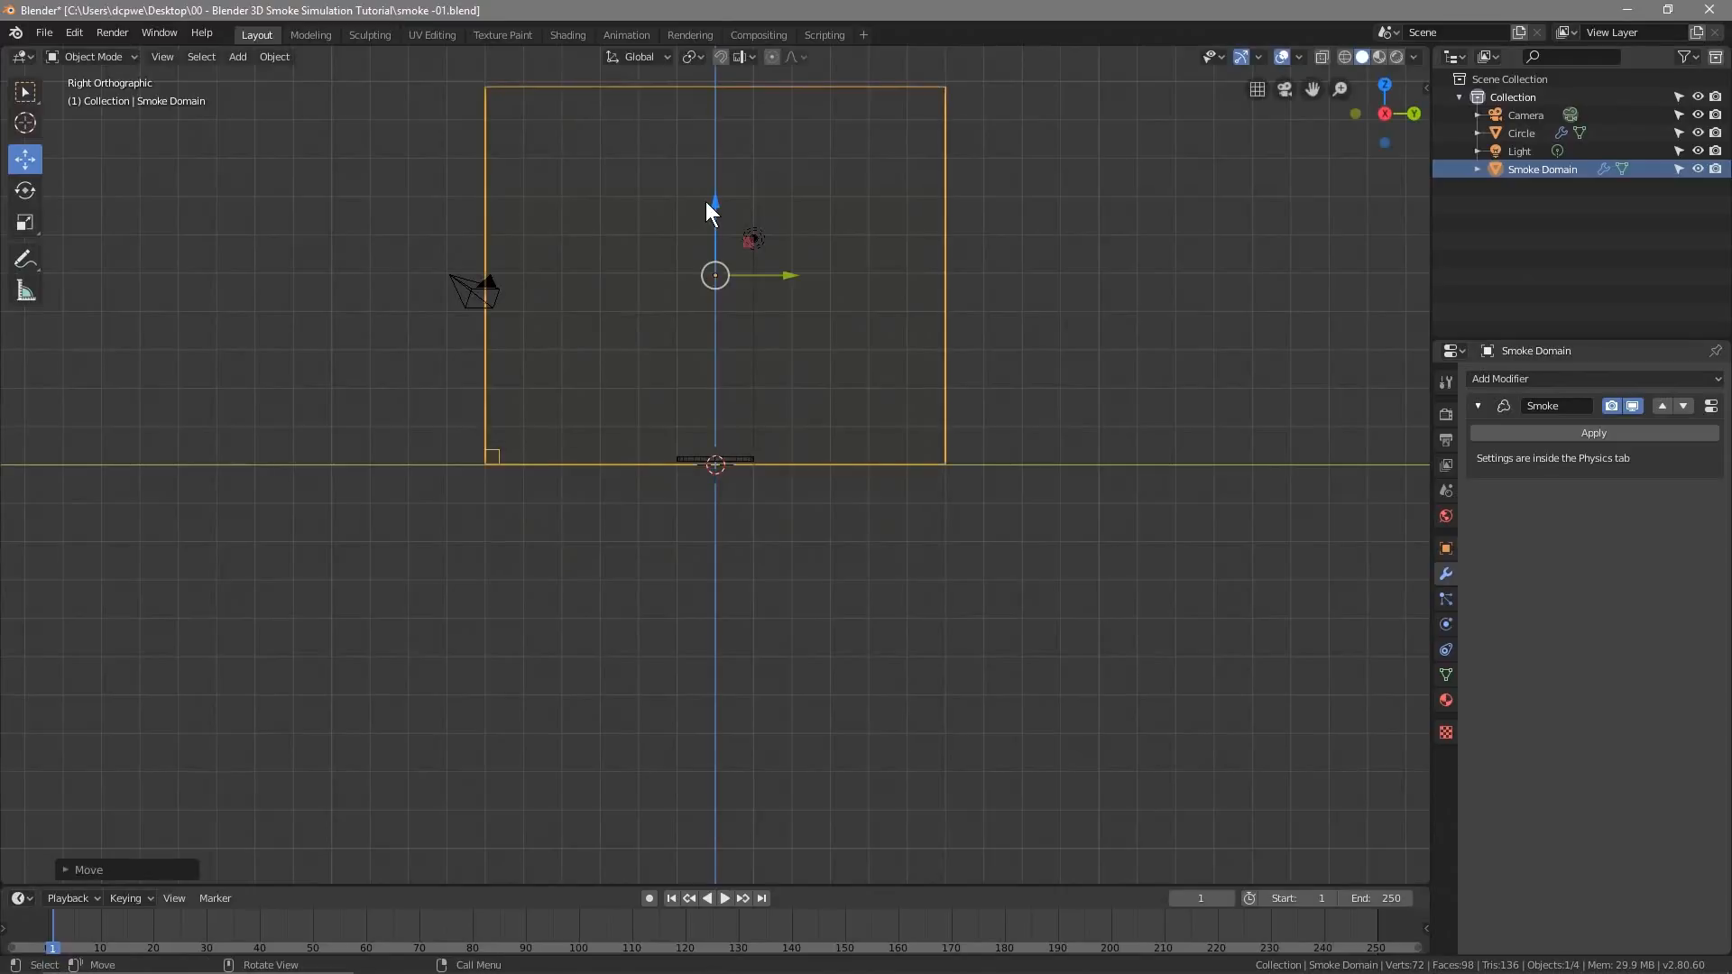
{"action": "middle_click_drag", "start_coordinate": [347, 377], "coordinate": [533, 393]}
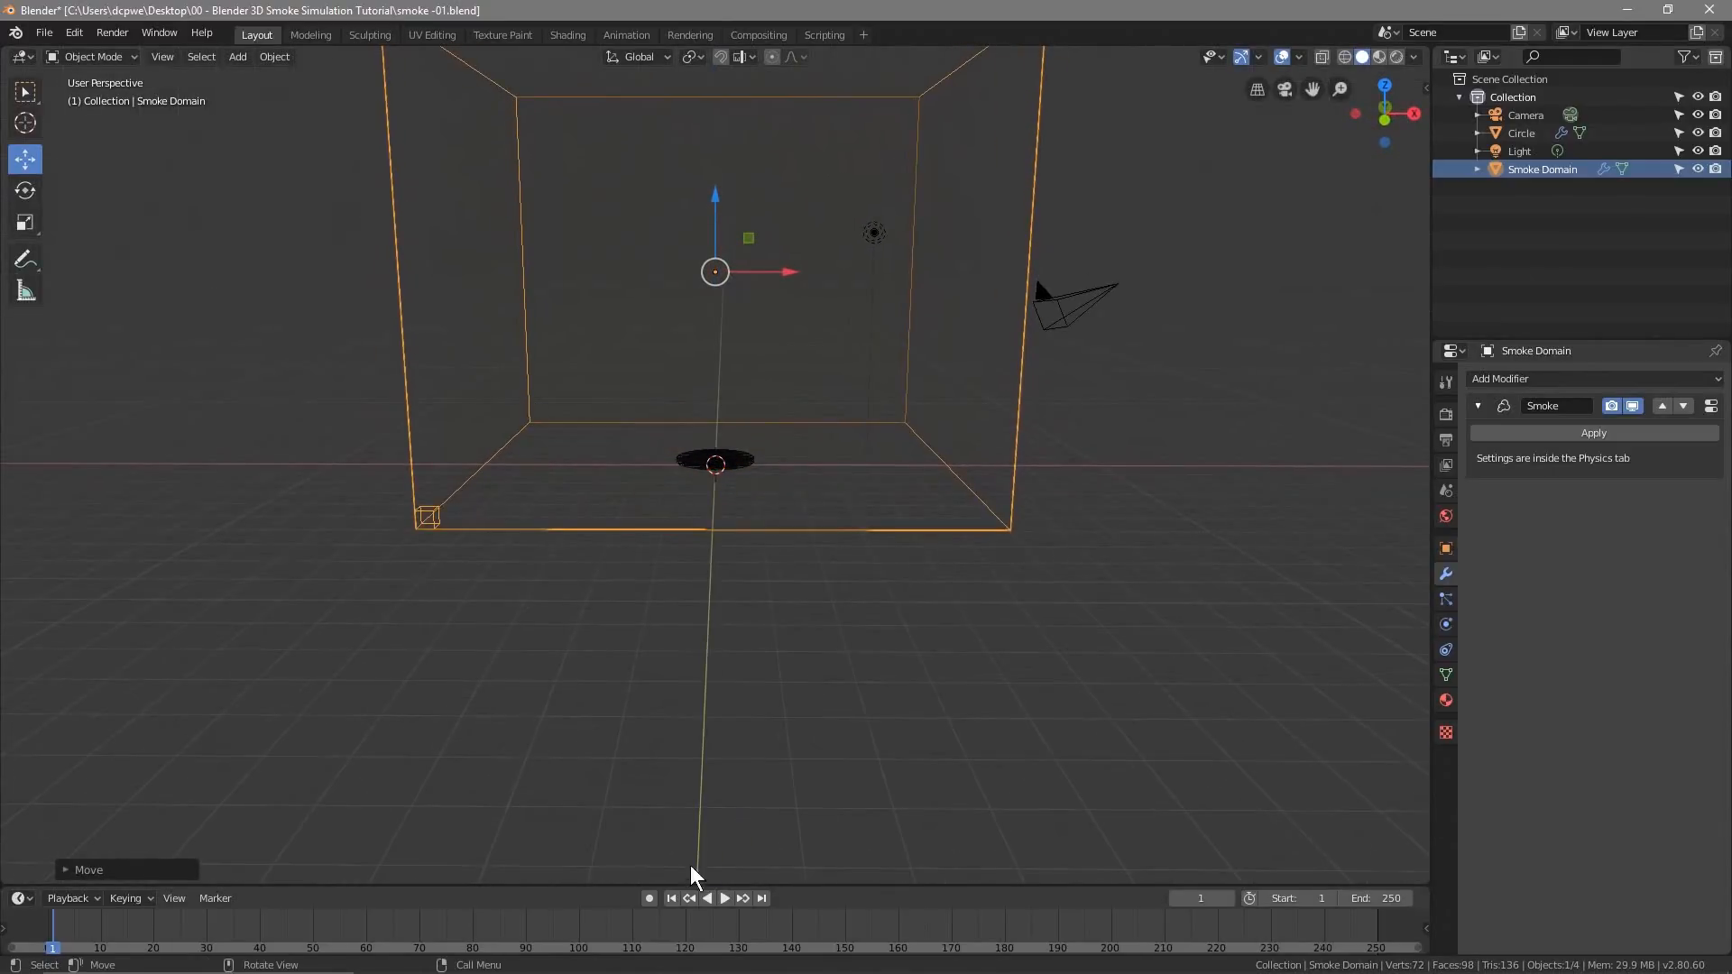
Play the smoke simulation in the enlarged domain, stop it and return to frame 1
{"action": "left_click", "coordinate": [724, 897]}
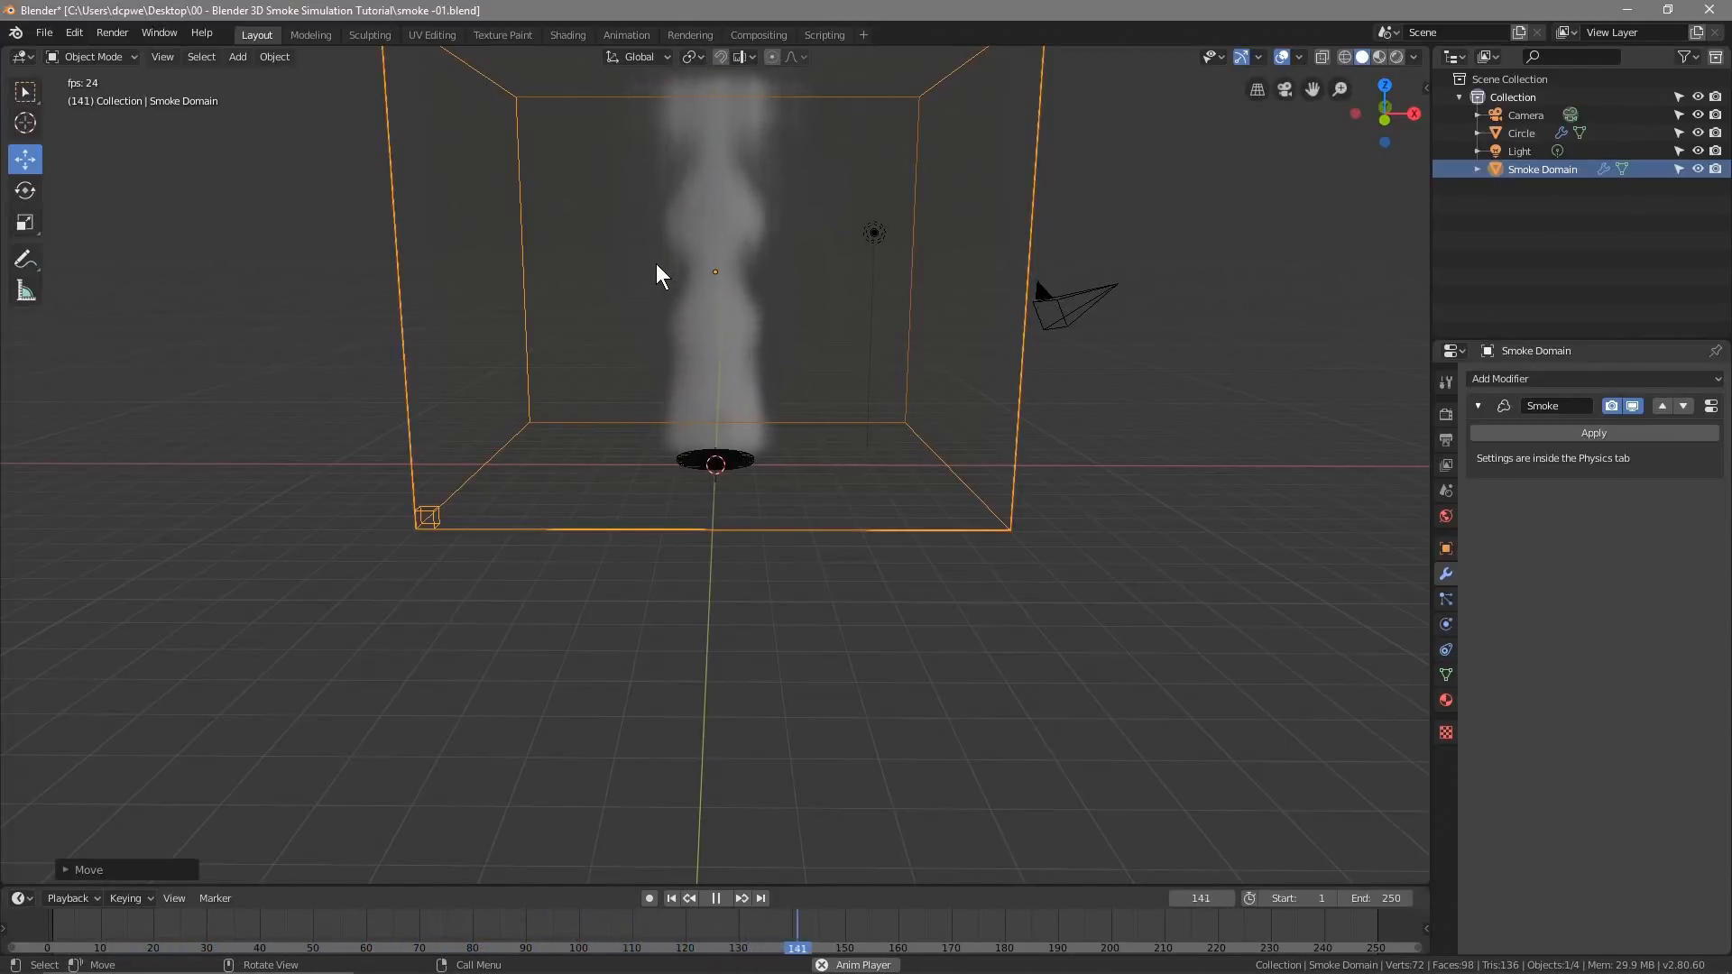
{"action": "left_click", "coordinate": [722, 896]}
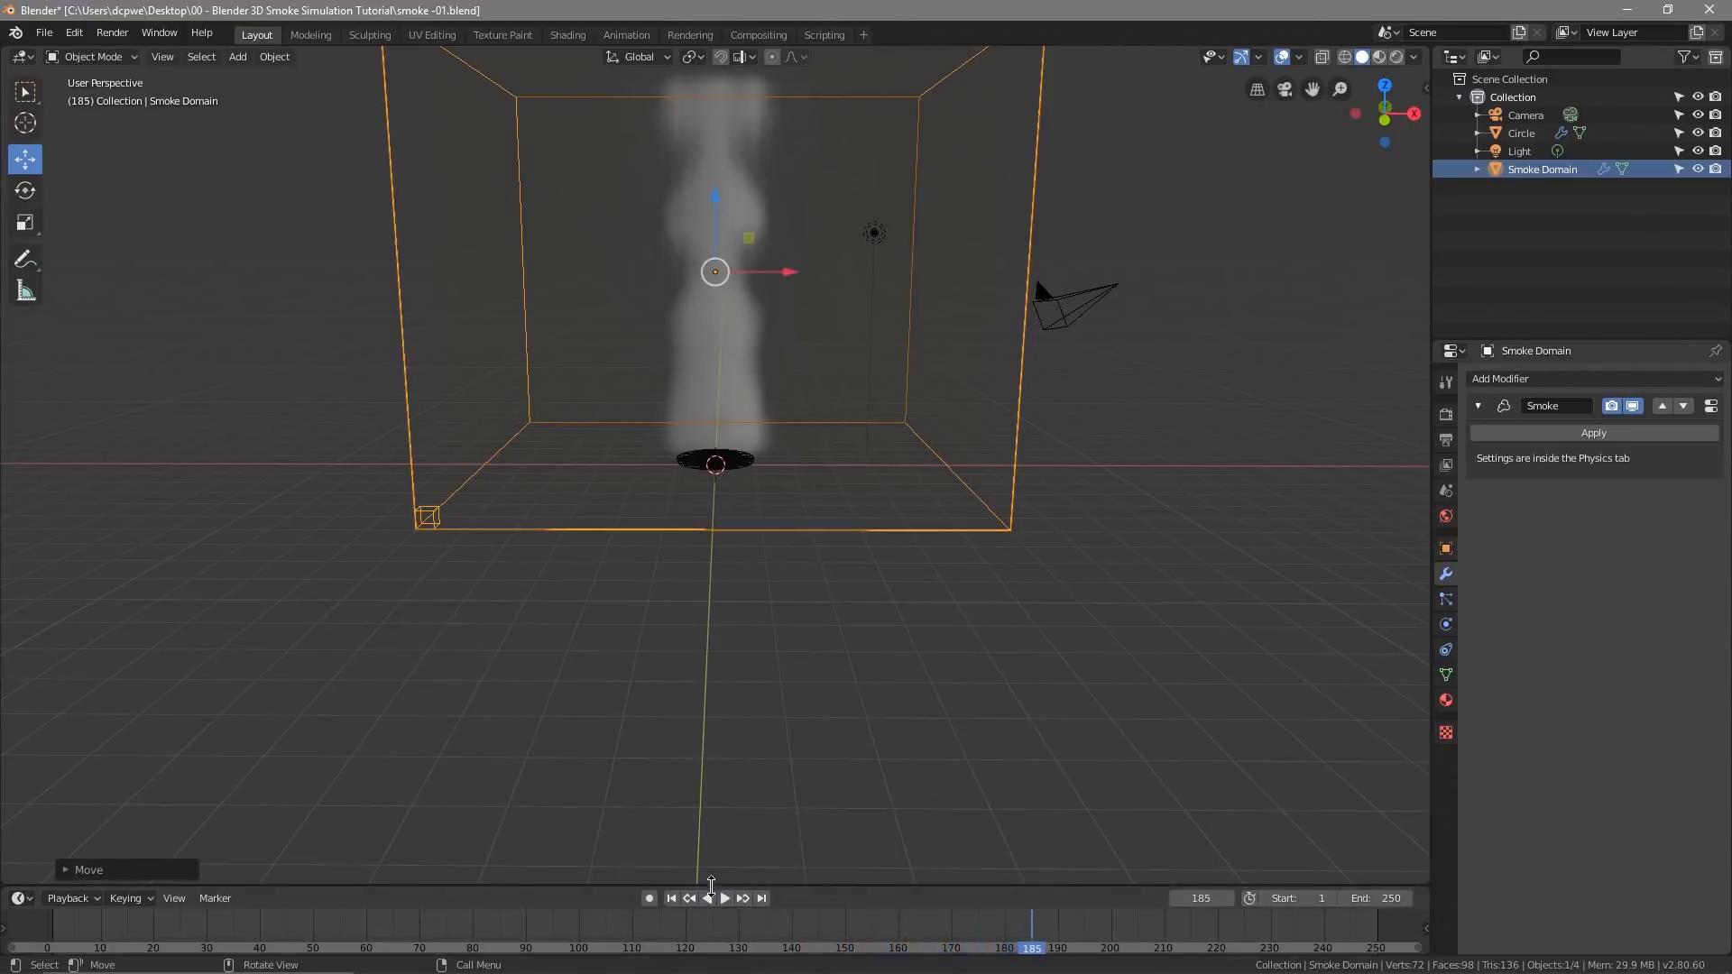
{"action": "left_click", "coordinate": [672, 898]}
Save the current blend file with the enlarged smoke domain
{"action": "middle_click_drag", "start_coordinate": [744, 491], "coordinate": [740, 474]}
{"action": "scroll", "coordinate": [740, 475], "scroll_direction": "down", "scroll_amount": 2}
{"action": "scroll", "coordinate": [740, 475], "scroll_direction": "up", "scroll_amount": 1}
{"action": "left_click", "coordinate": [41, 32]}
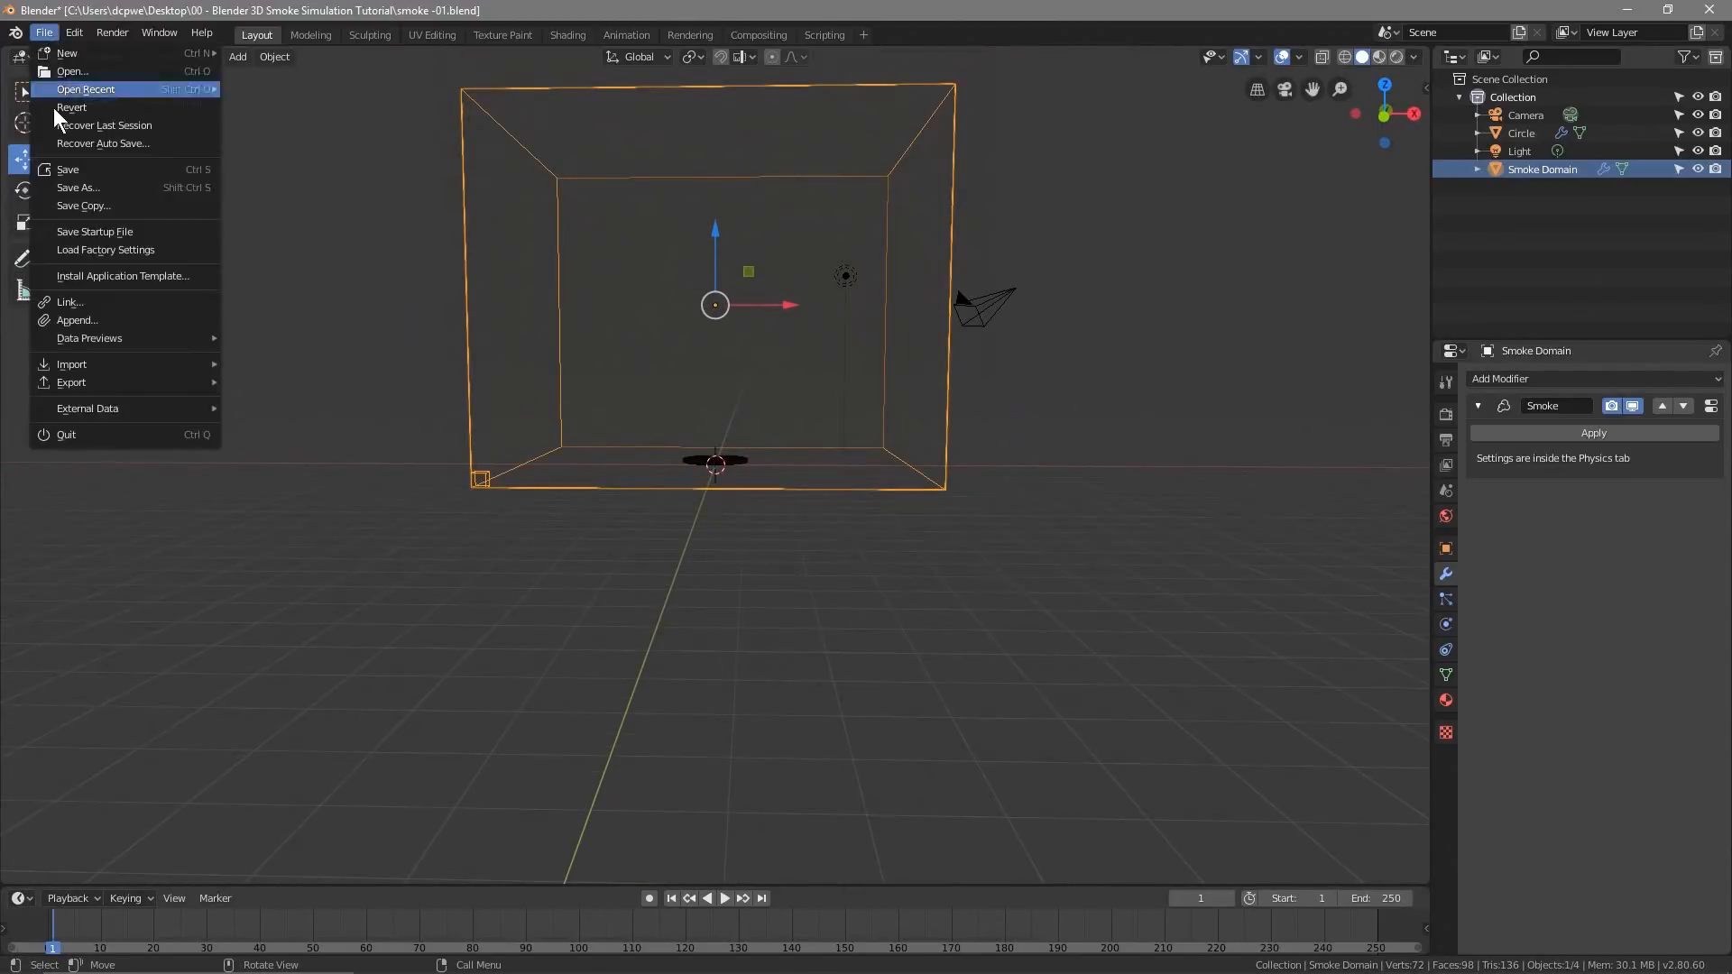
{"action": "left_click", "coordinate": [68, 172]}
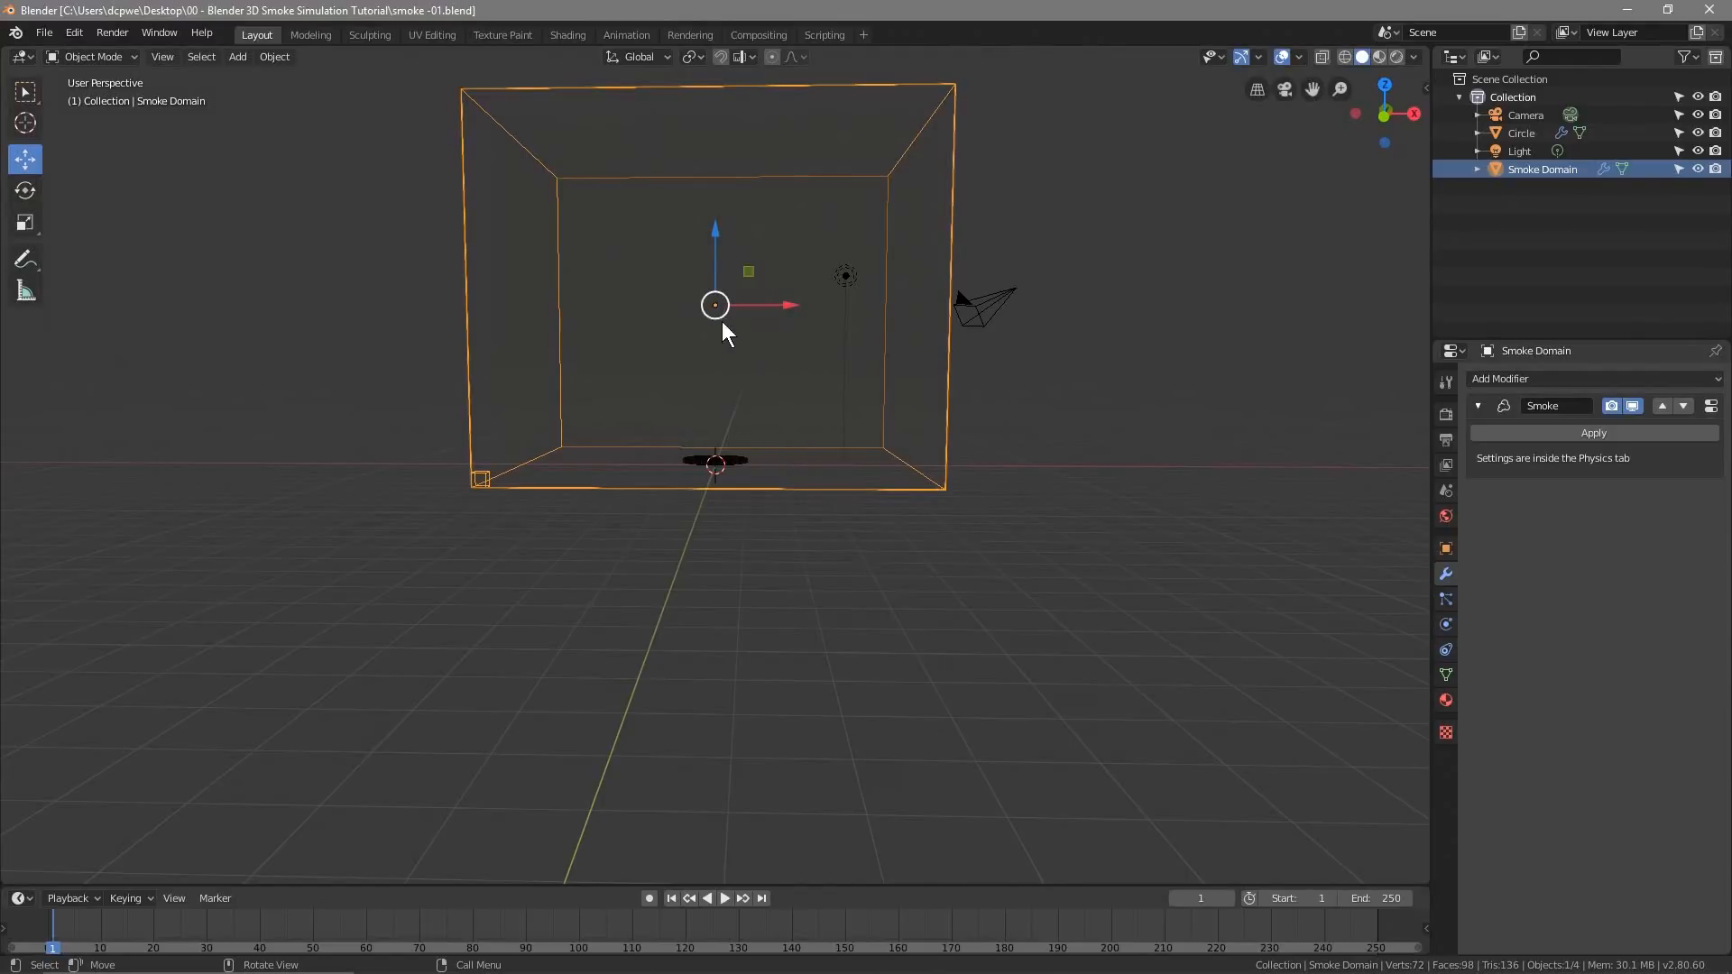
Add a text object at the centre of the disc, working in the top view
{"action": "middle_click_drag", "start_coordinate": [793, 437], "coordinate": [745, 407]}
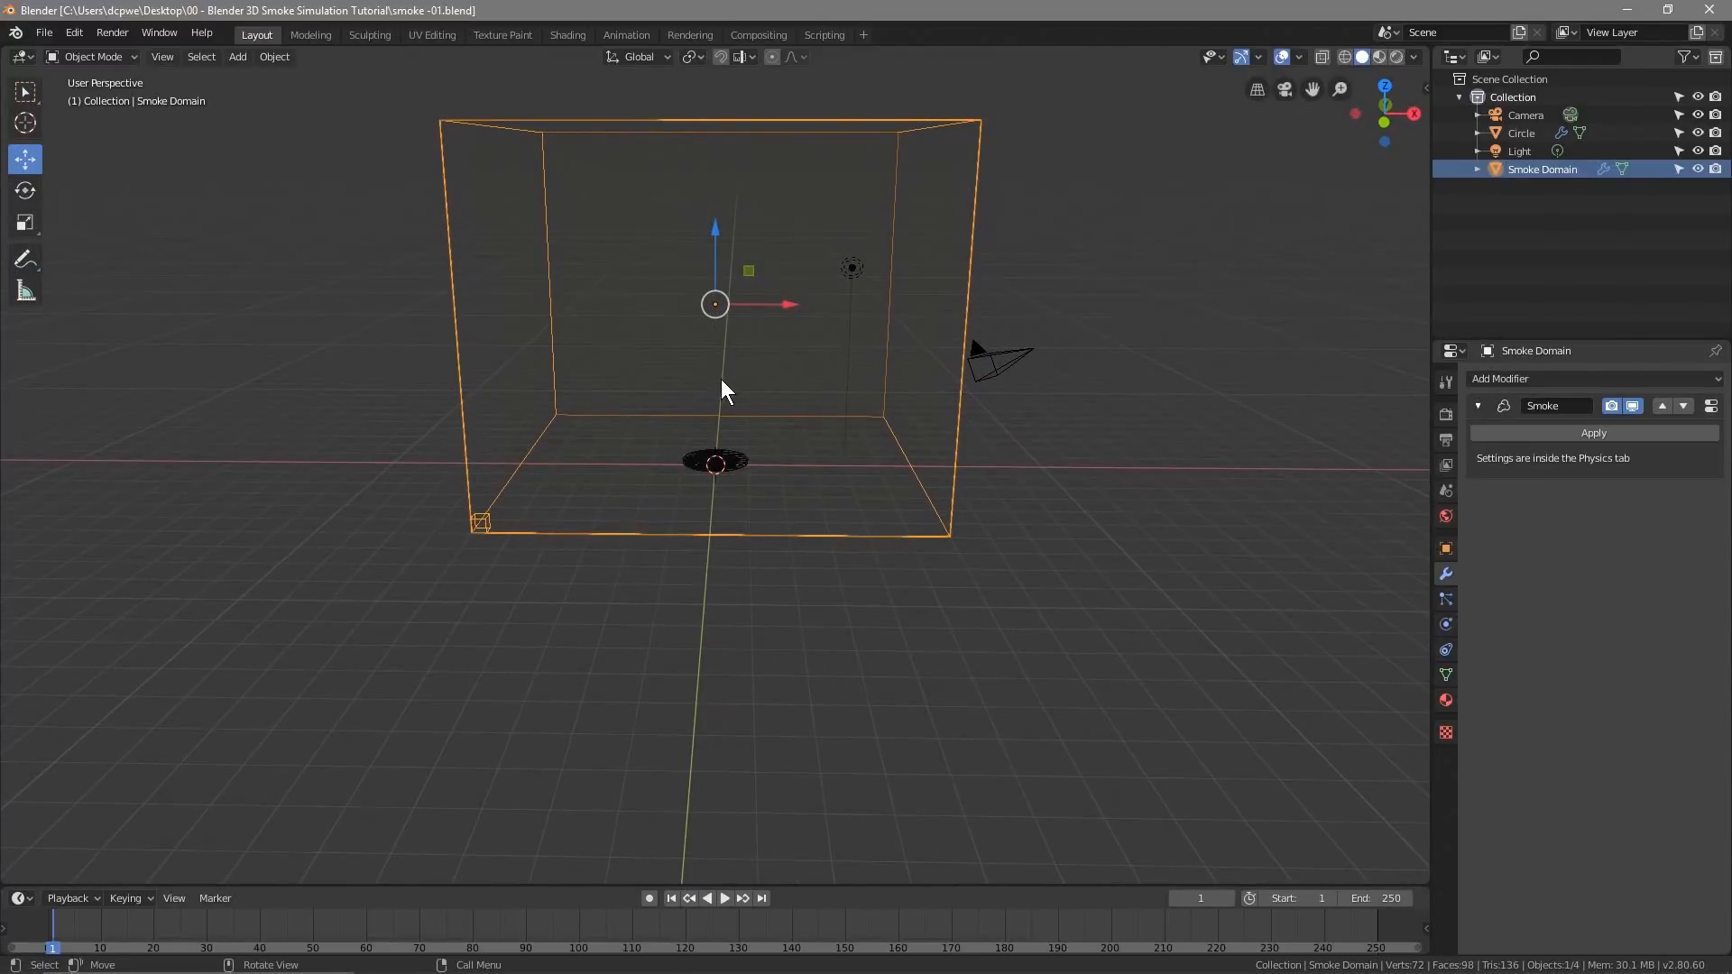
{"action": "key", "text": "KP_7"}
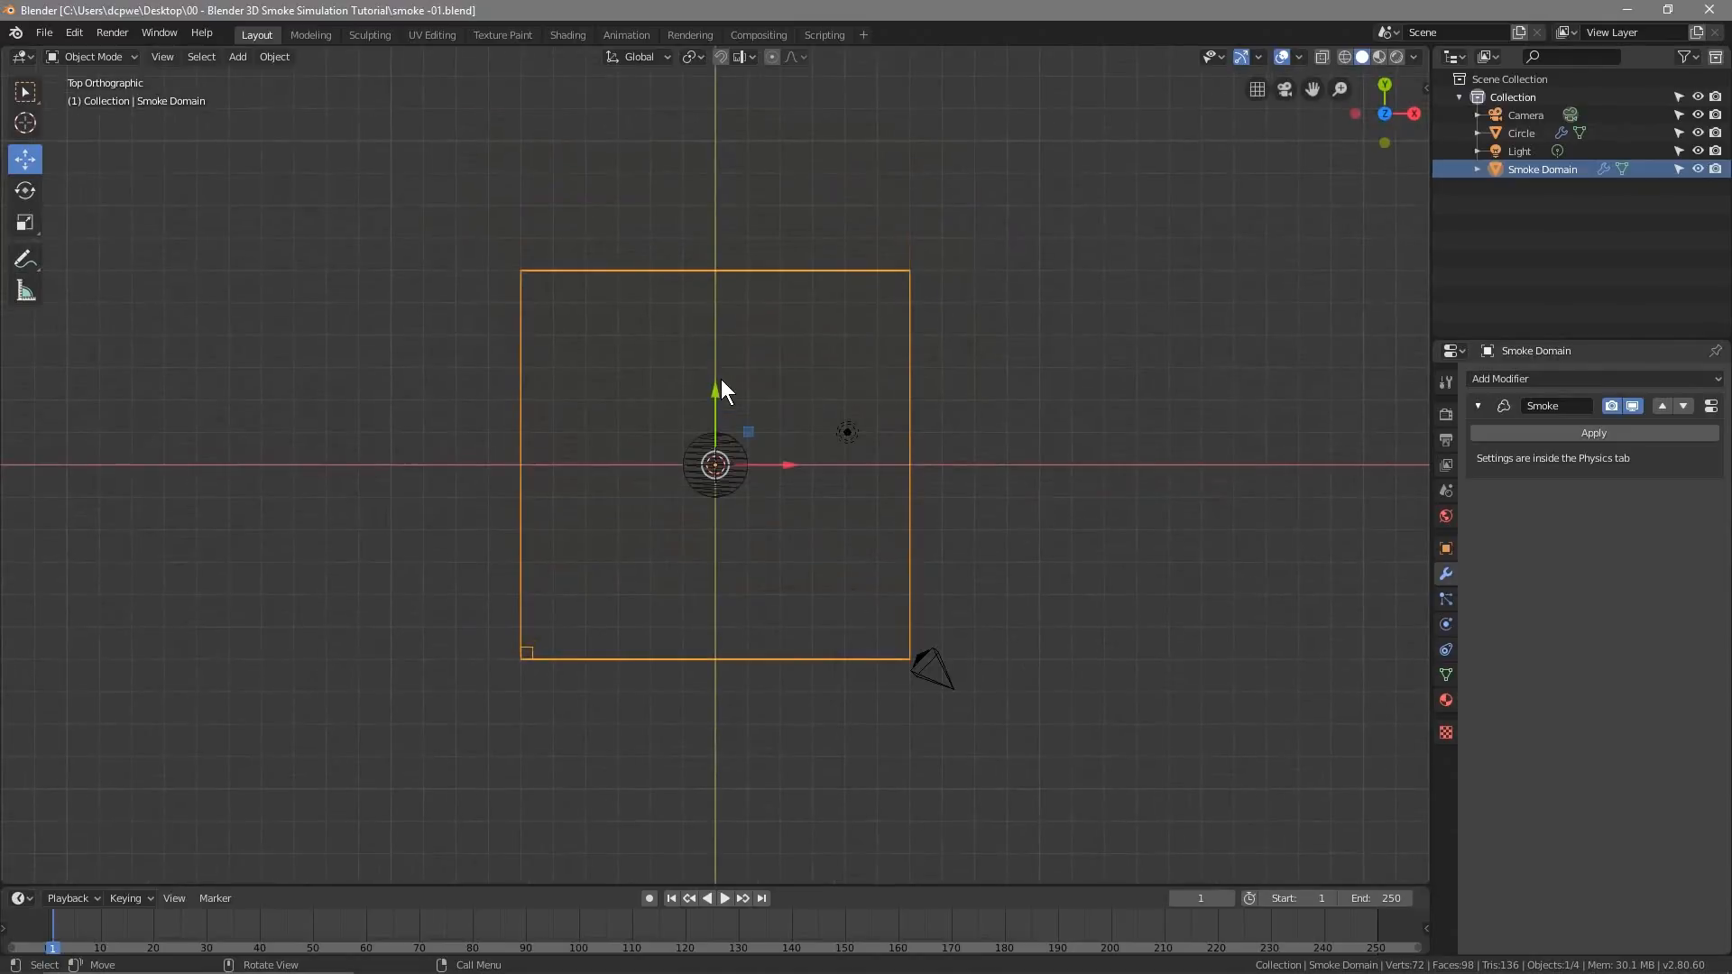
{"action": "scroll", "coordinate": [747, 478], "scroll_direction": "up", "scroll_amount": 5}
{"action": "scroll", "coordinate": [745, 474], "scroll_direction": "down", "scroll_amount": 2}
{"action": "scroll", "coordinate": [745, 474], "scroll_direction": "up", "scroll_amount": 1}
{"action": "key", "text": "shift+a"}
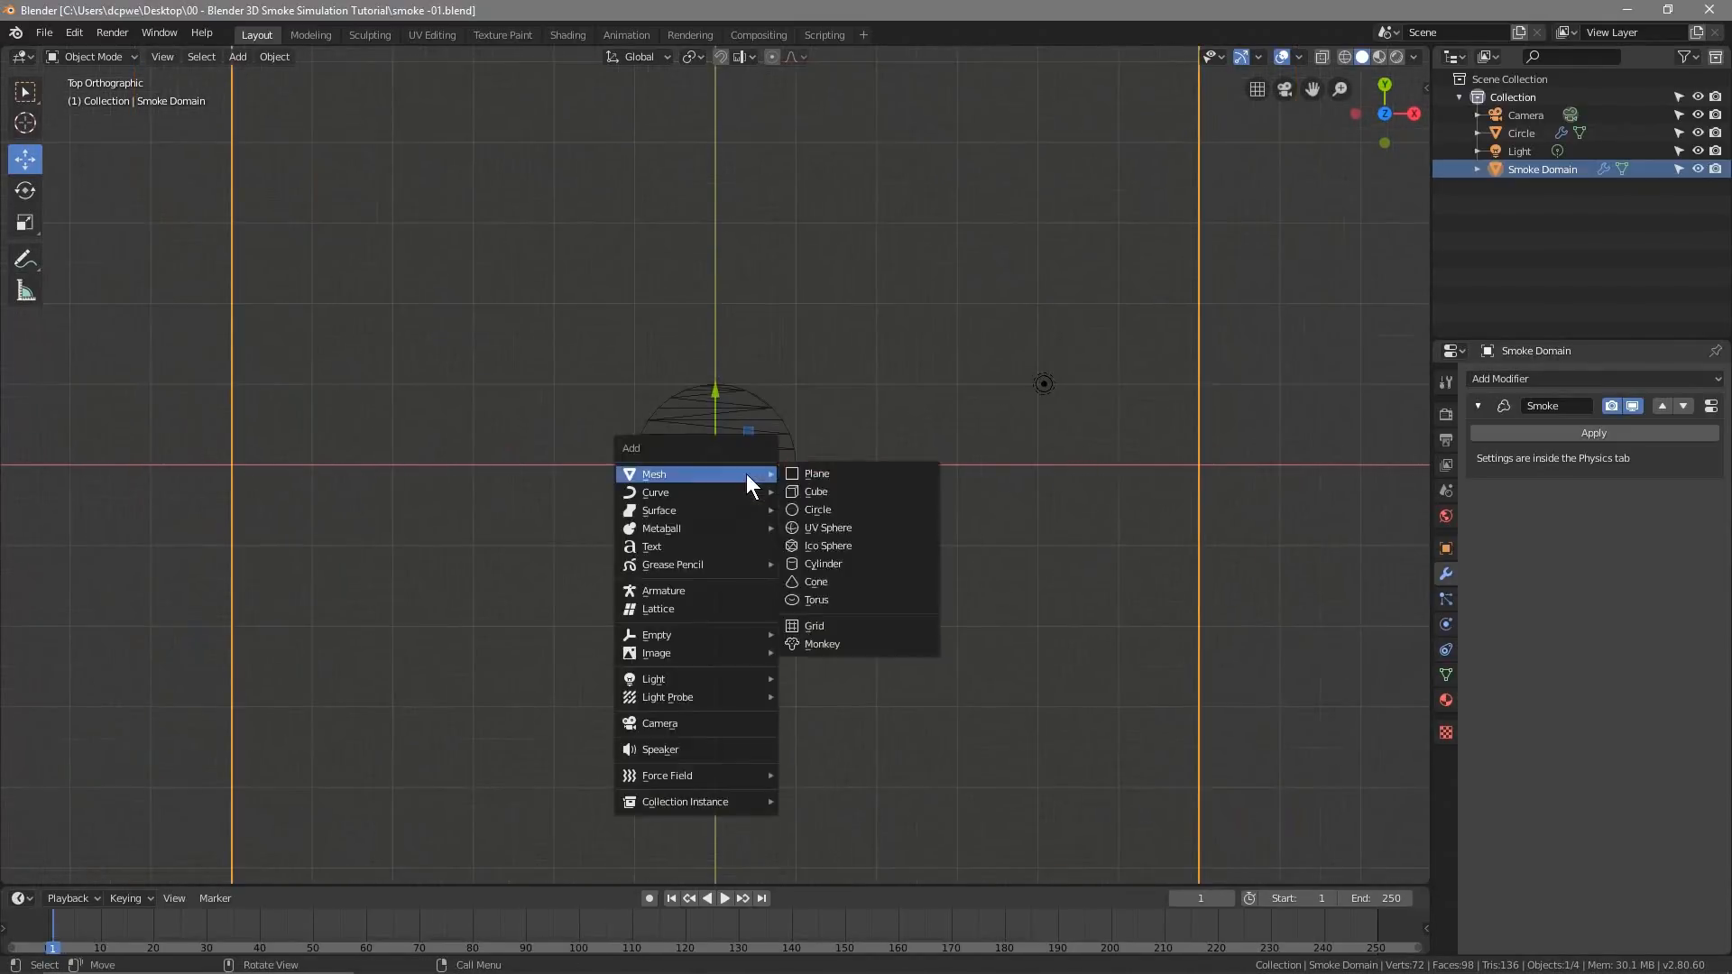
{"action": "left_click", "coordinate": [749, 549]}
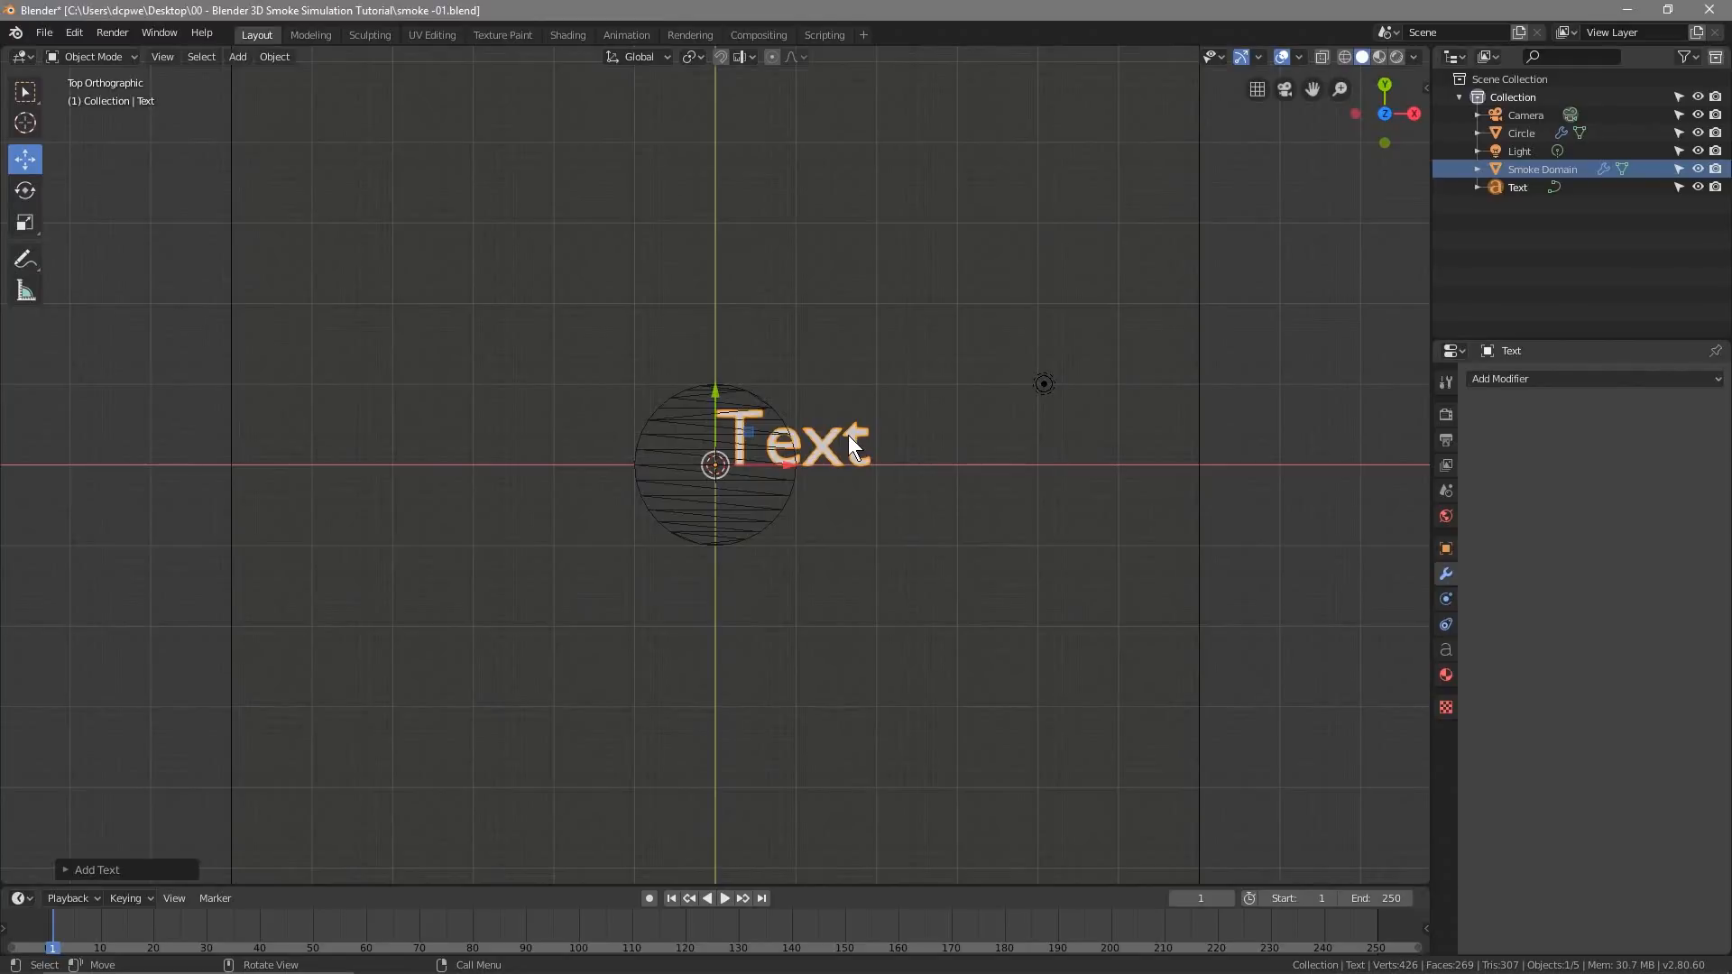
Replace the default wording of the new text object with "Smoke Effects"
{"action": "left_click", "coordinate": [95, 60]}
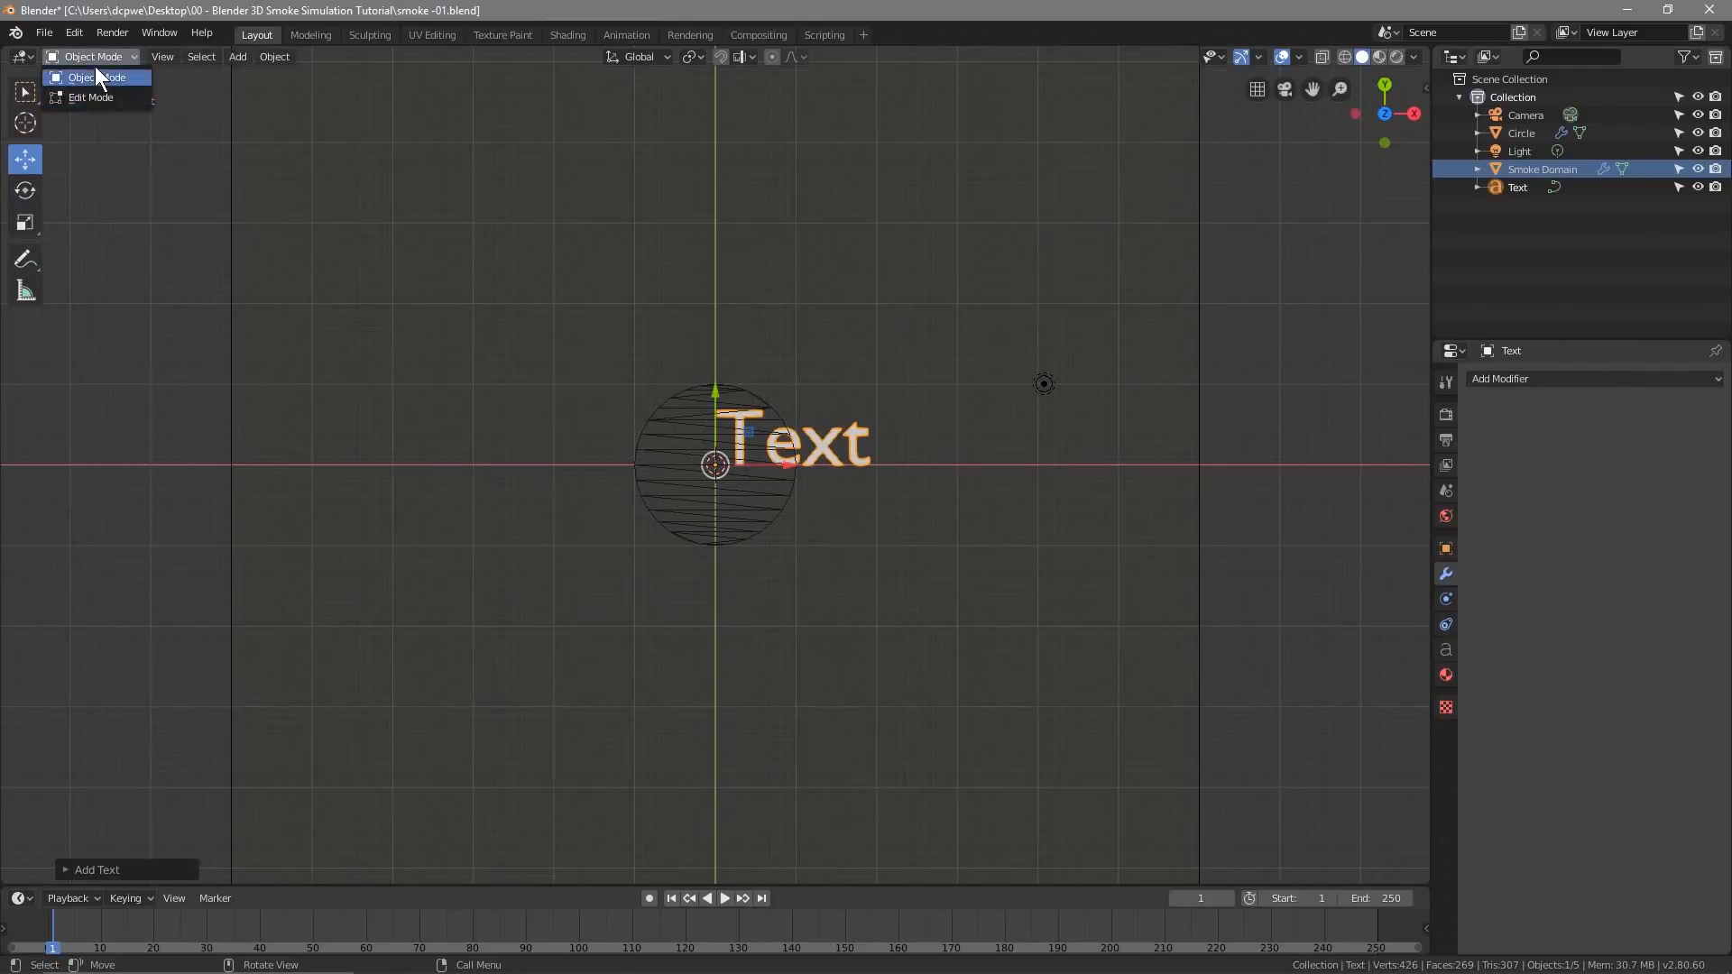
{"action": "left_click", "coordinate": [97, 76]}
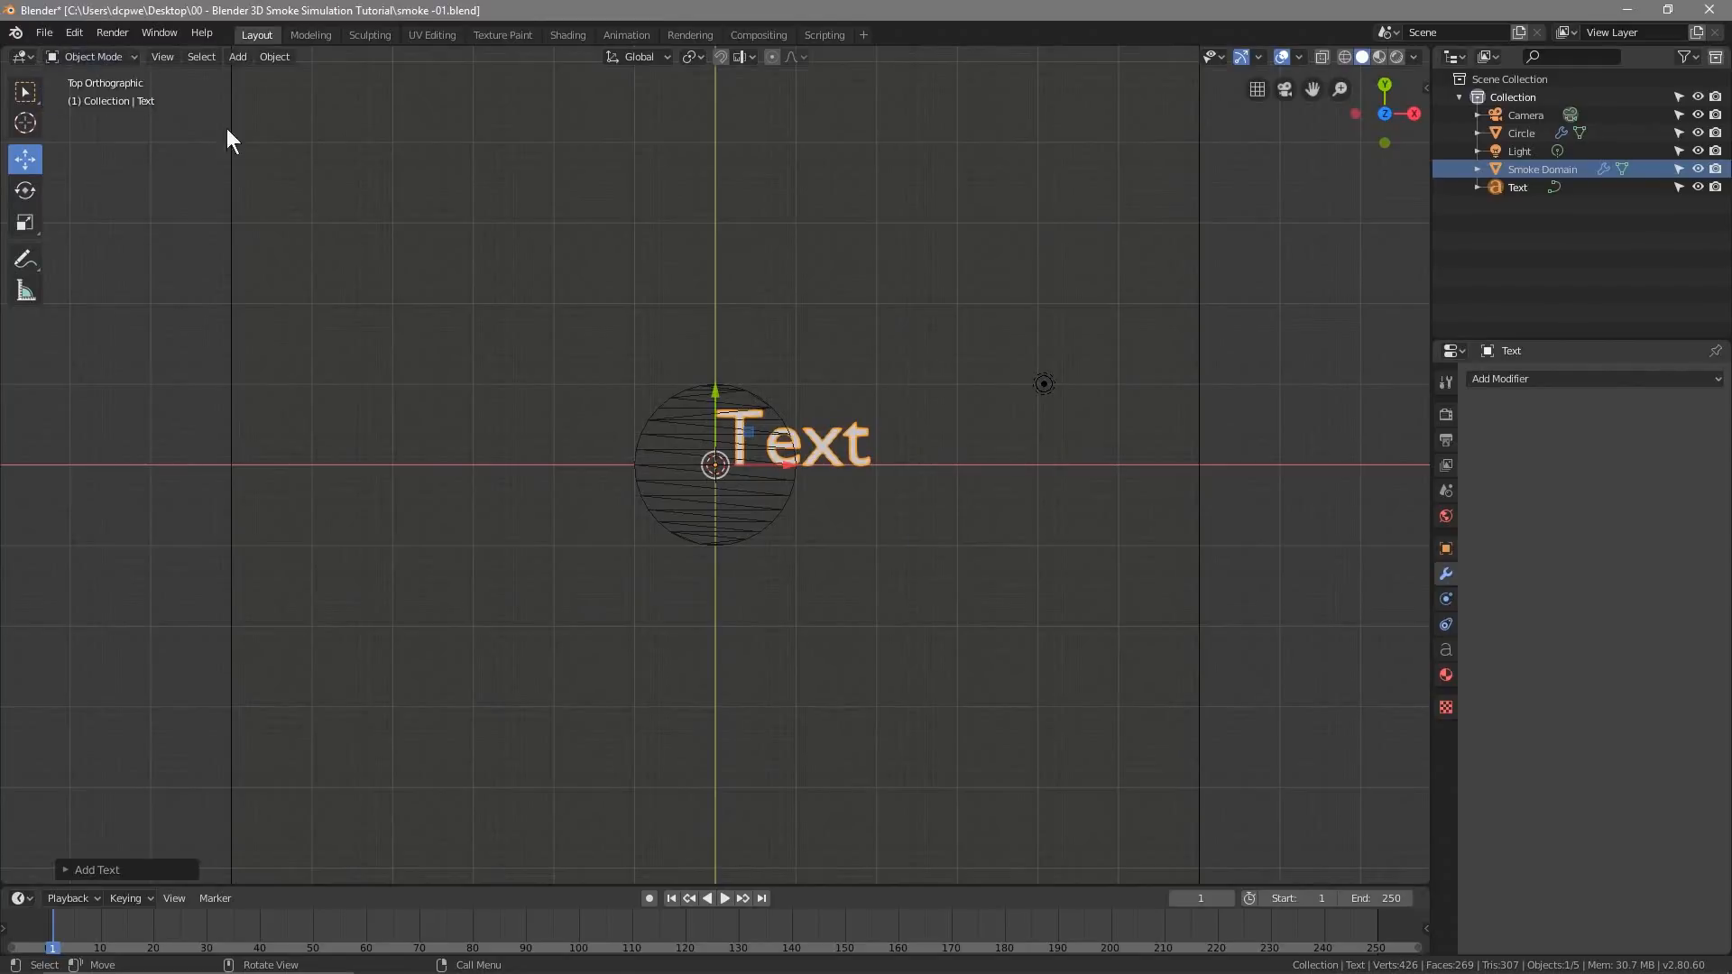
{"action": "left_click", "coordinate": [854, 435]}
{"action": "key", "text": "Tab"}
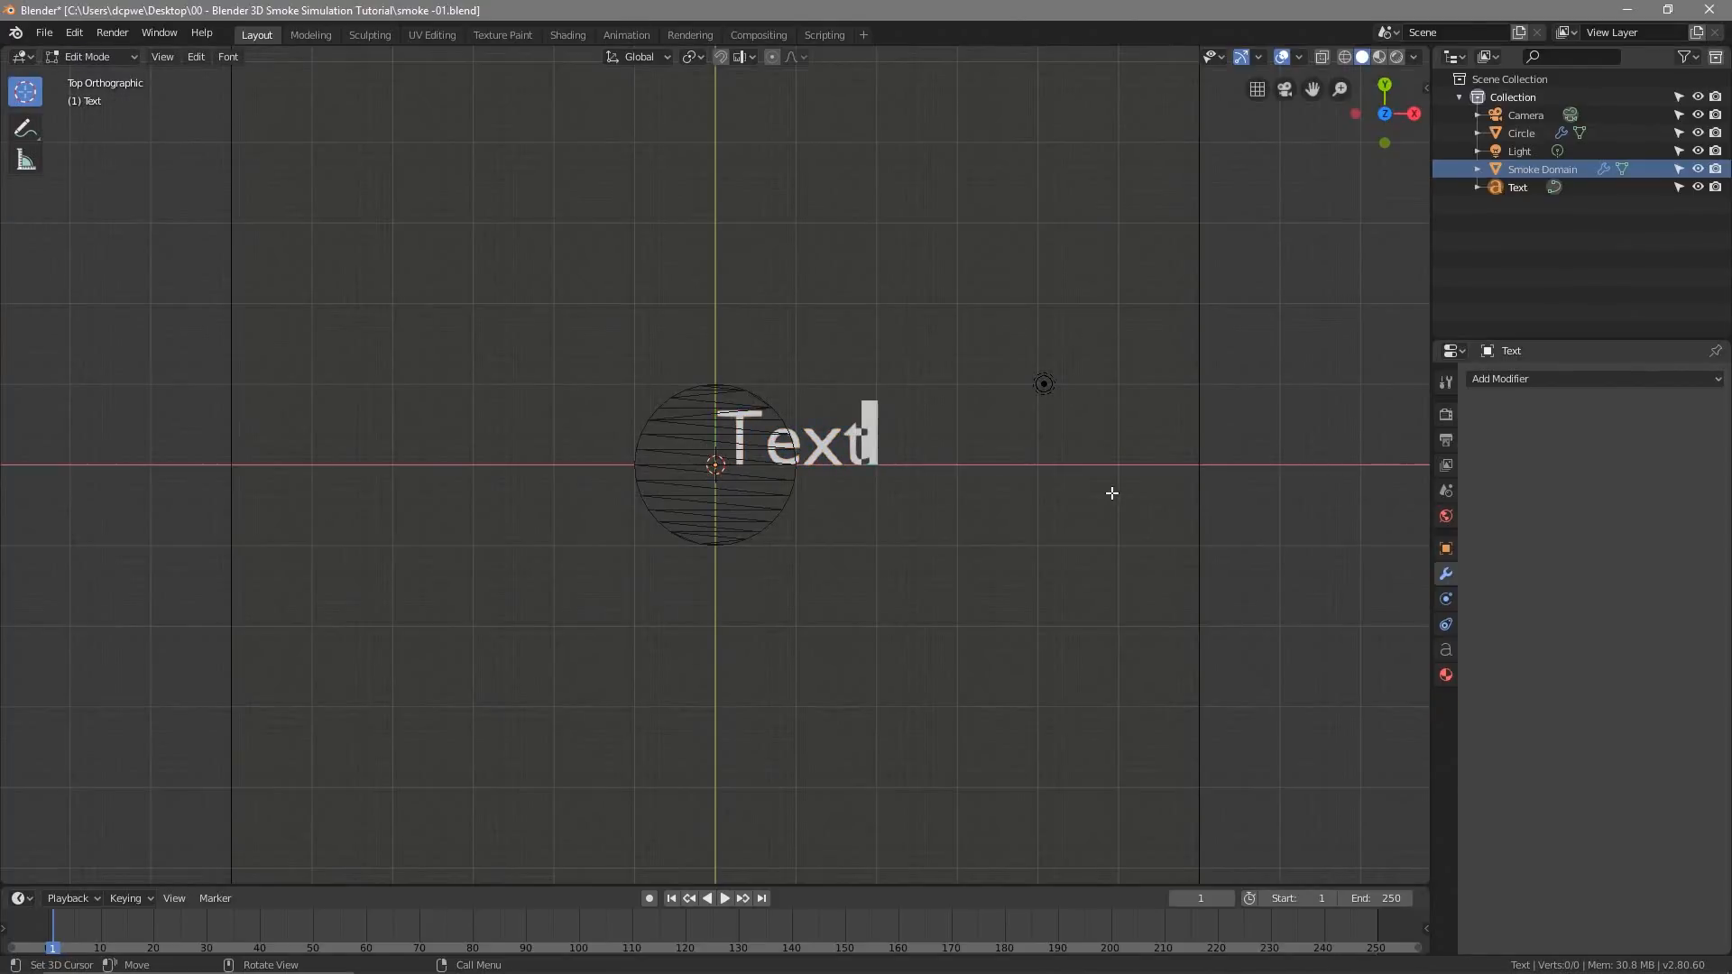
{"action": "key", "text": "BackSpace"}
{"action": "key", "text": "BackSpace"}
{"action": "key", "text": "BackSpace"}
{"action": "key", "text": "BackSpace"}
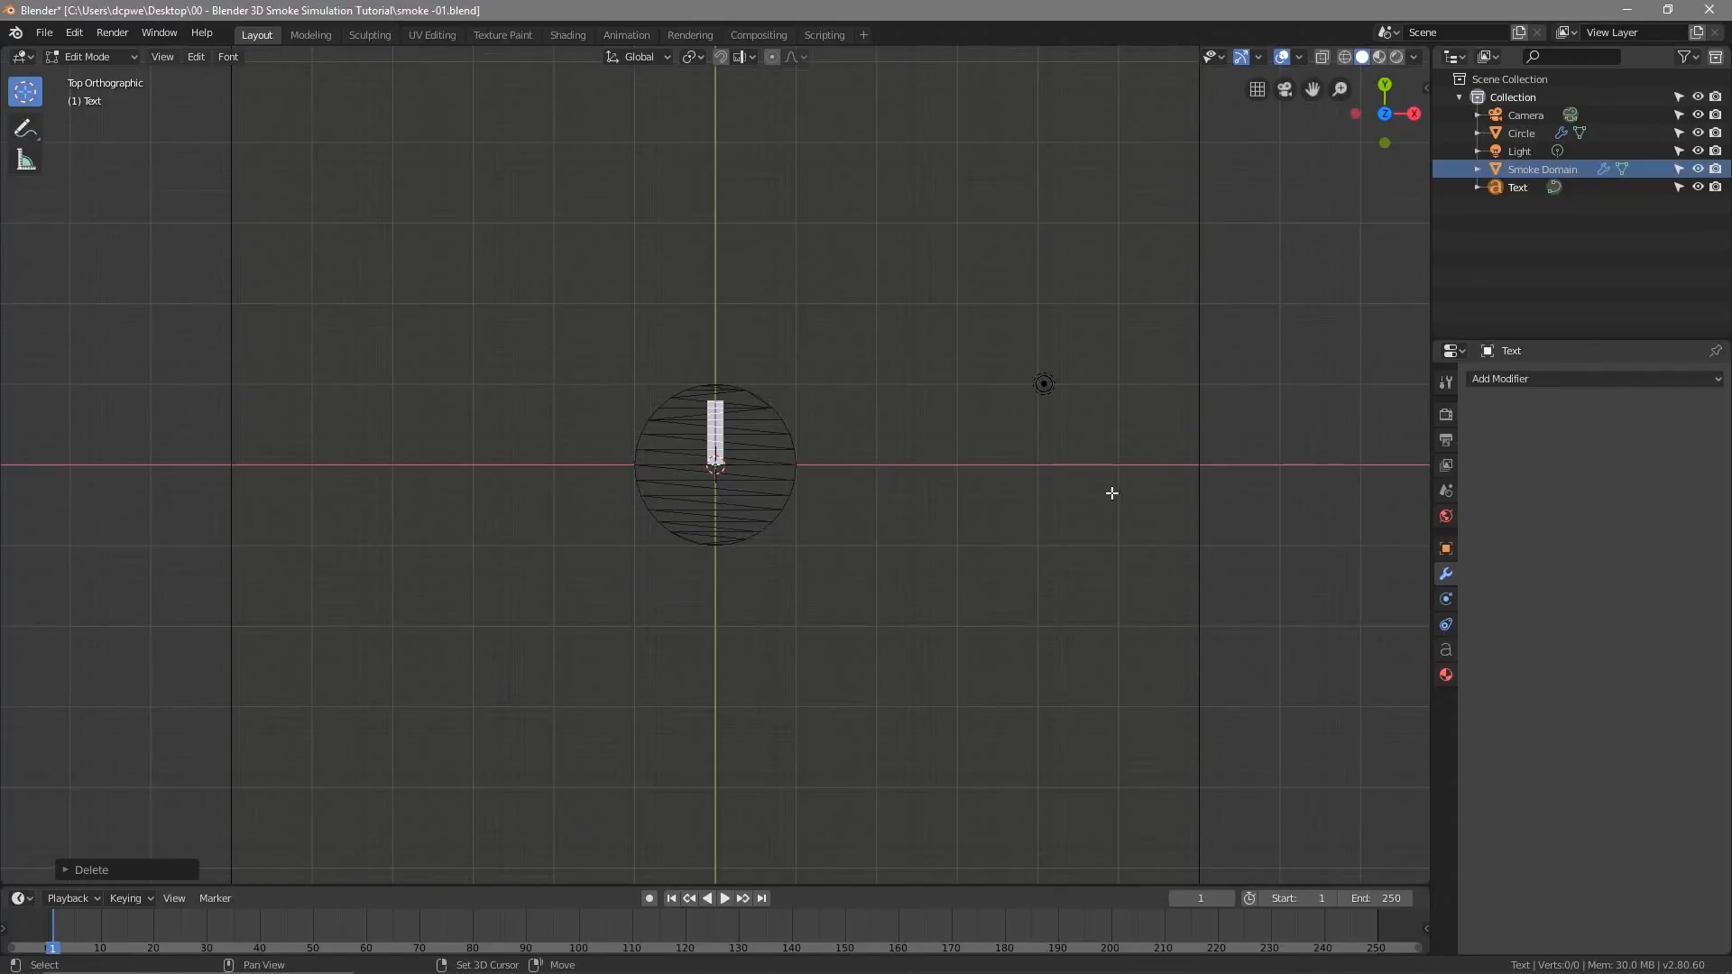
{"action": "type", "text": "Smok"}
{"action": "key", "text": "BackSpace"}
{"action": "key", "text": "BackSpace"}
{"action": "type", "text": "moke Effects"}
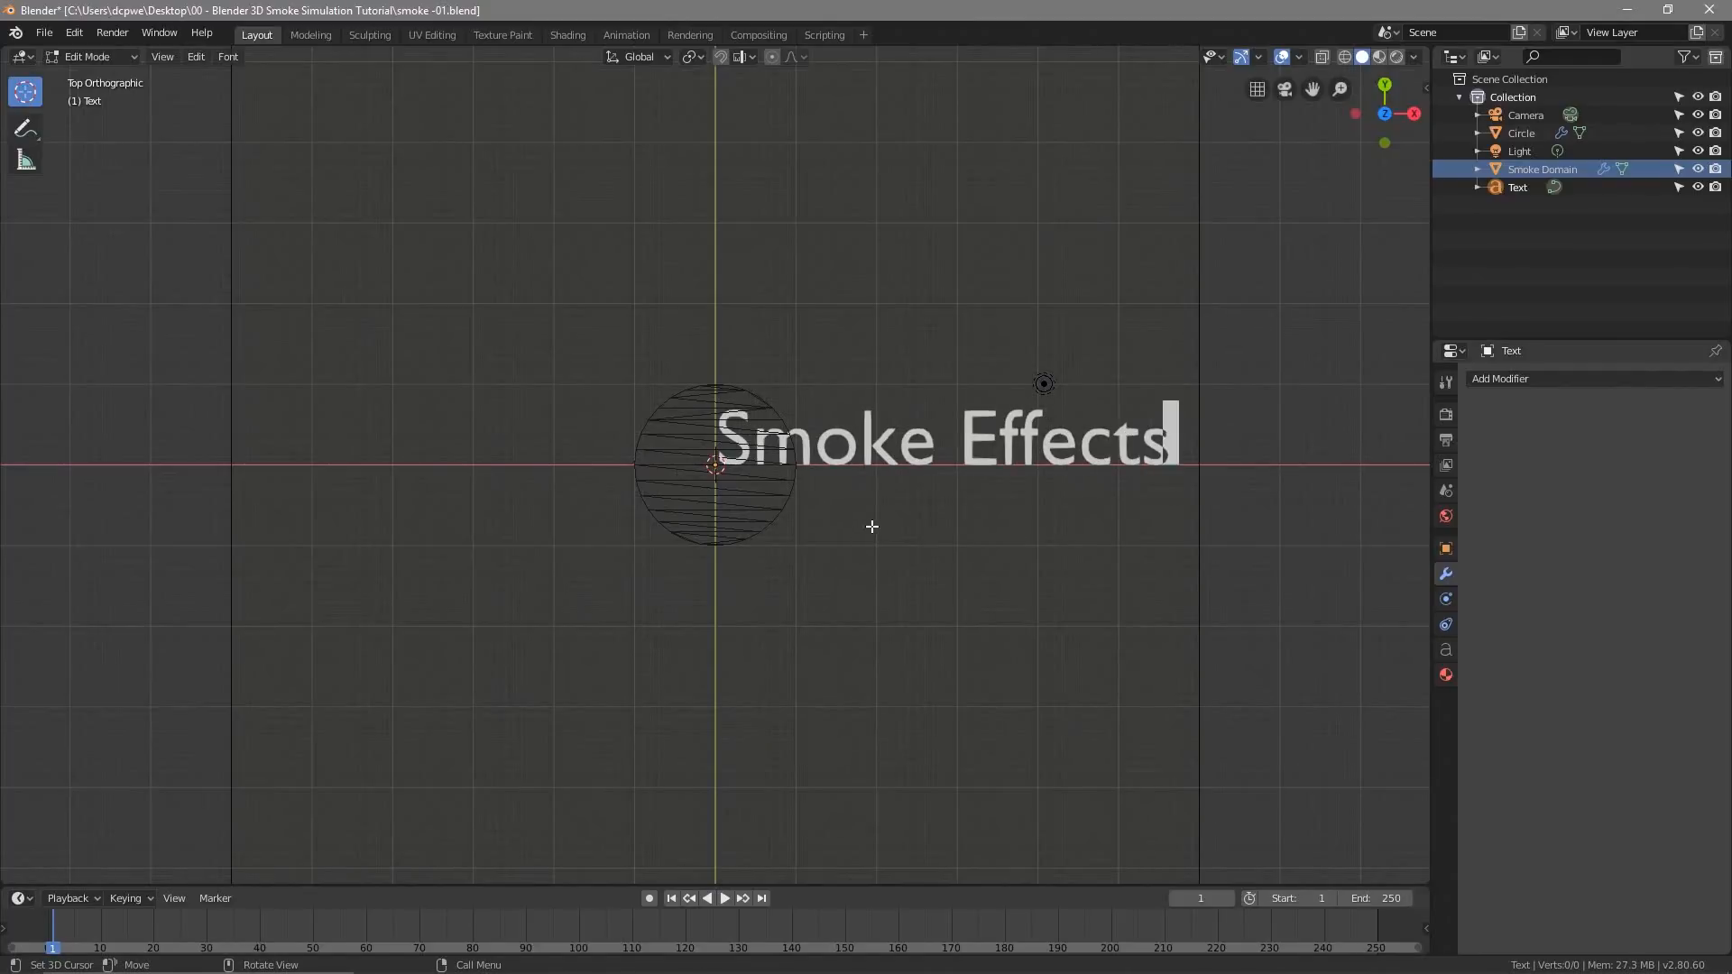
Finish editing the wording of the text object and open its font settings
{"action": "key", "text": "Tab"}
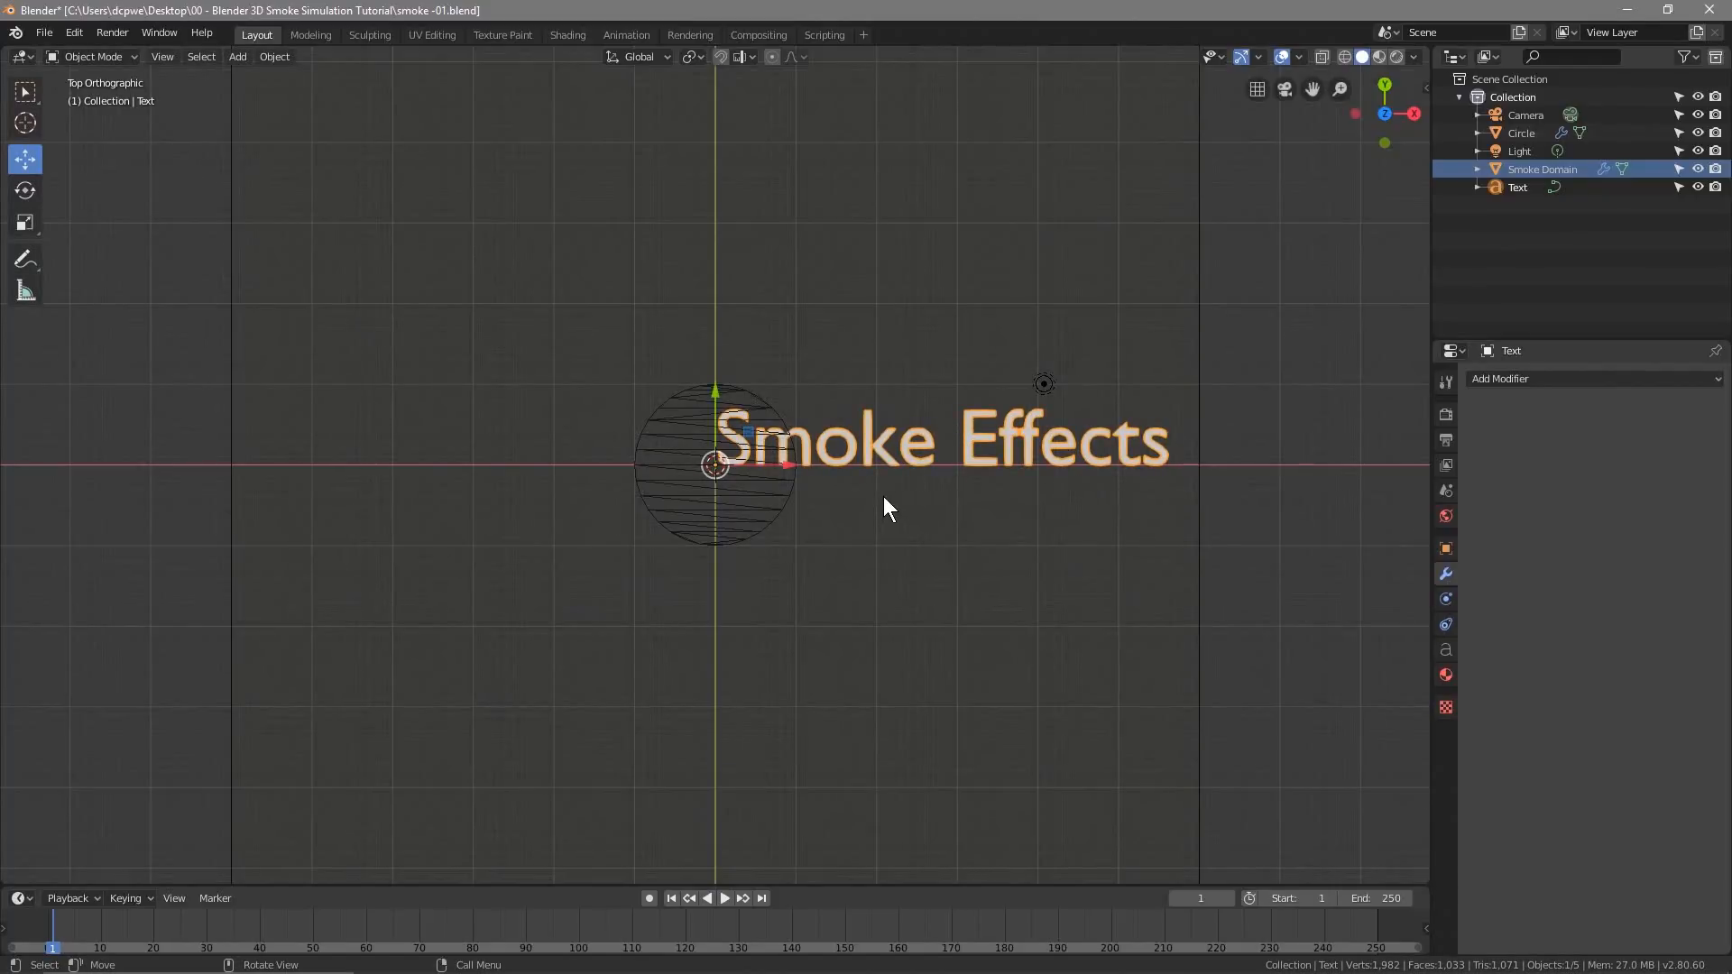
{"action": "scroll", "coordinate": [884, 496], "scroll_direction": "down", "scroll_amount": 2}
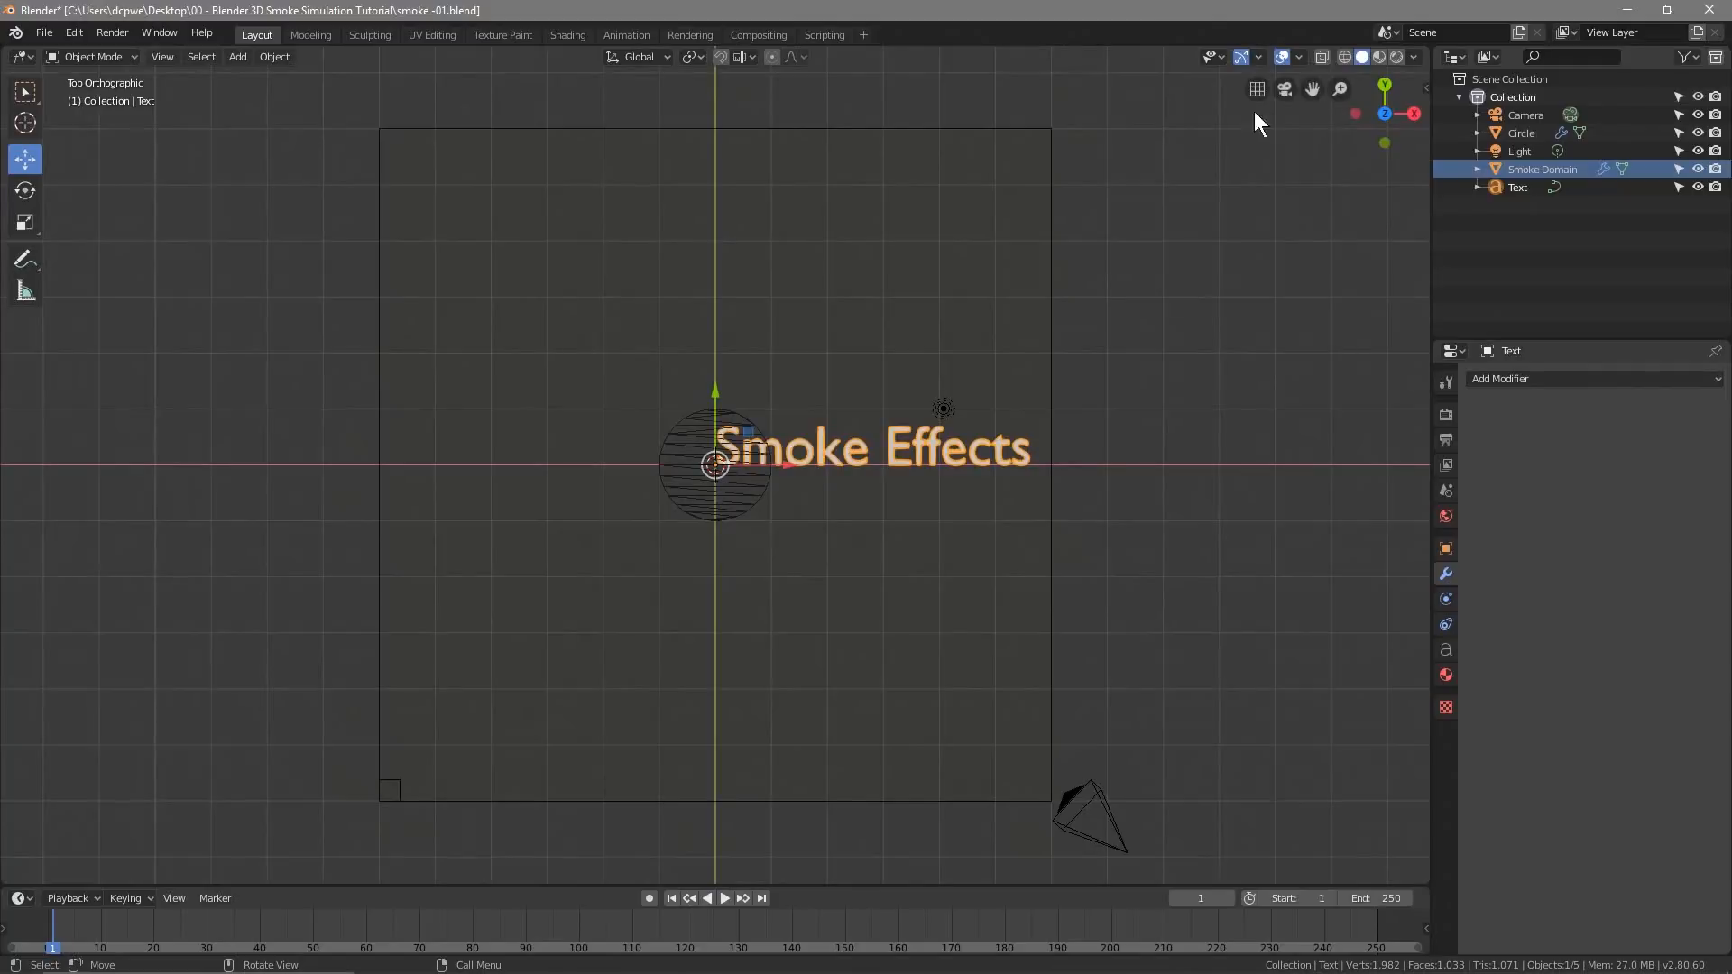
{"action": "left_click", "coordinate": [510, 129]}
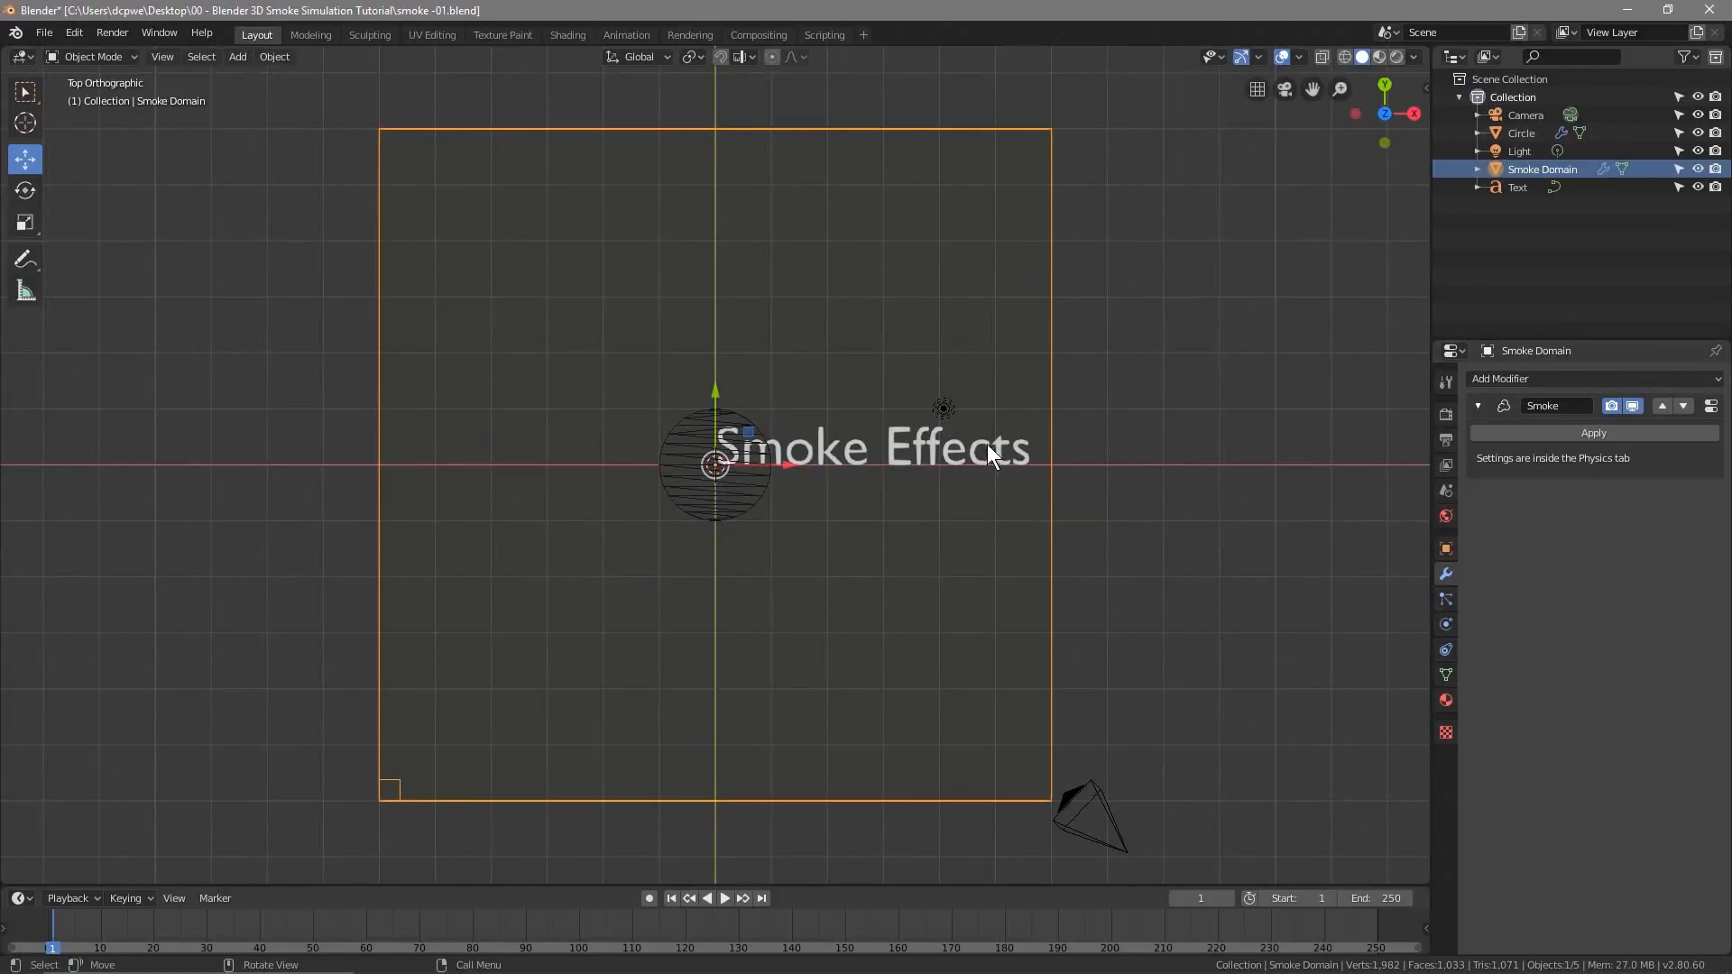
{"action": "left_click", "coordinate": [956, 443]}
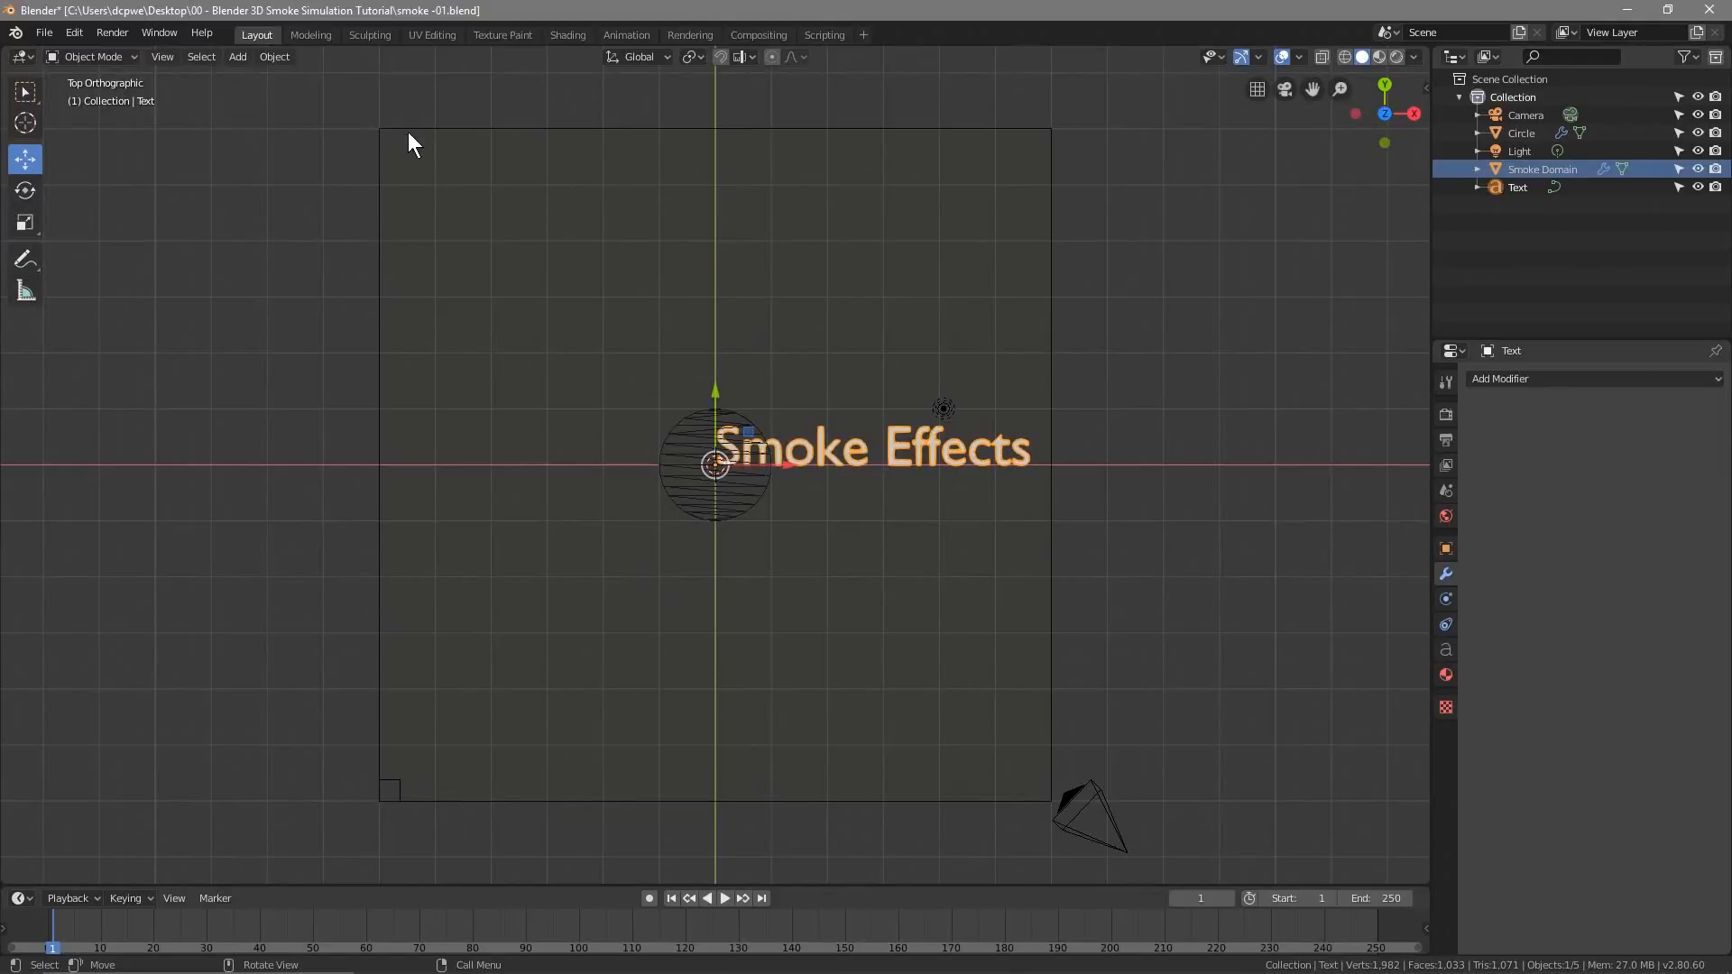
{"action": "left_click", "coordinate": [1446, 648]}
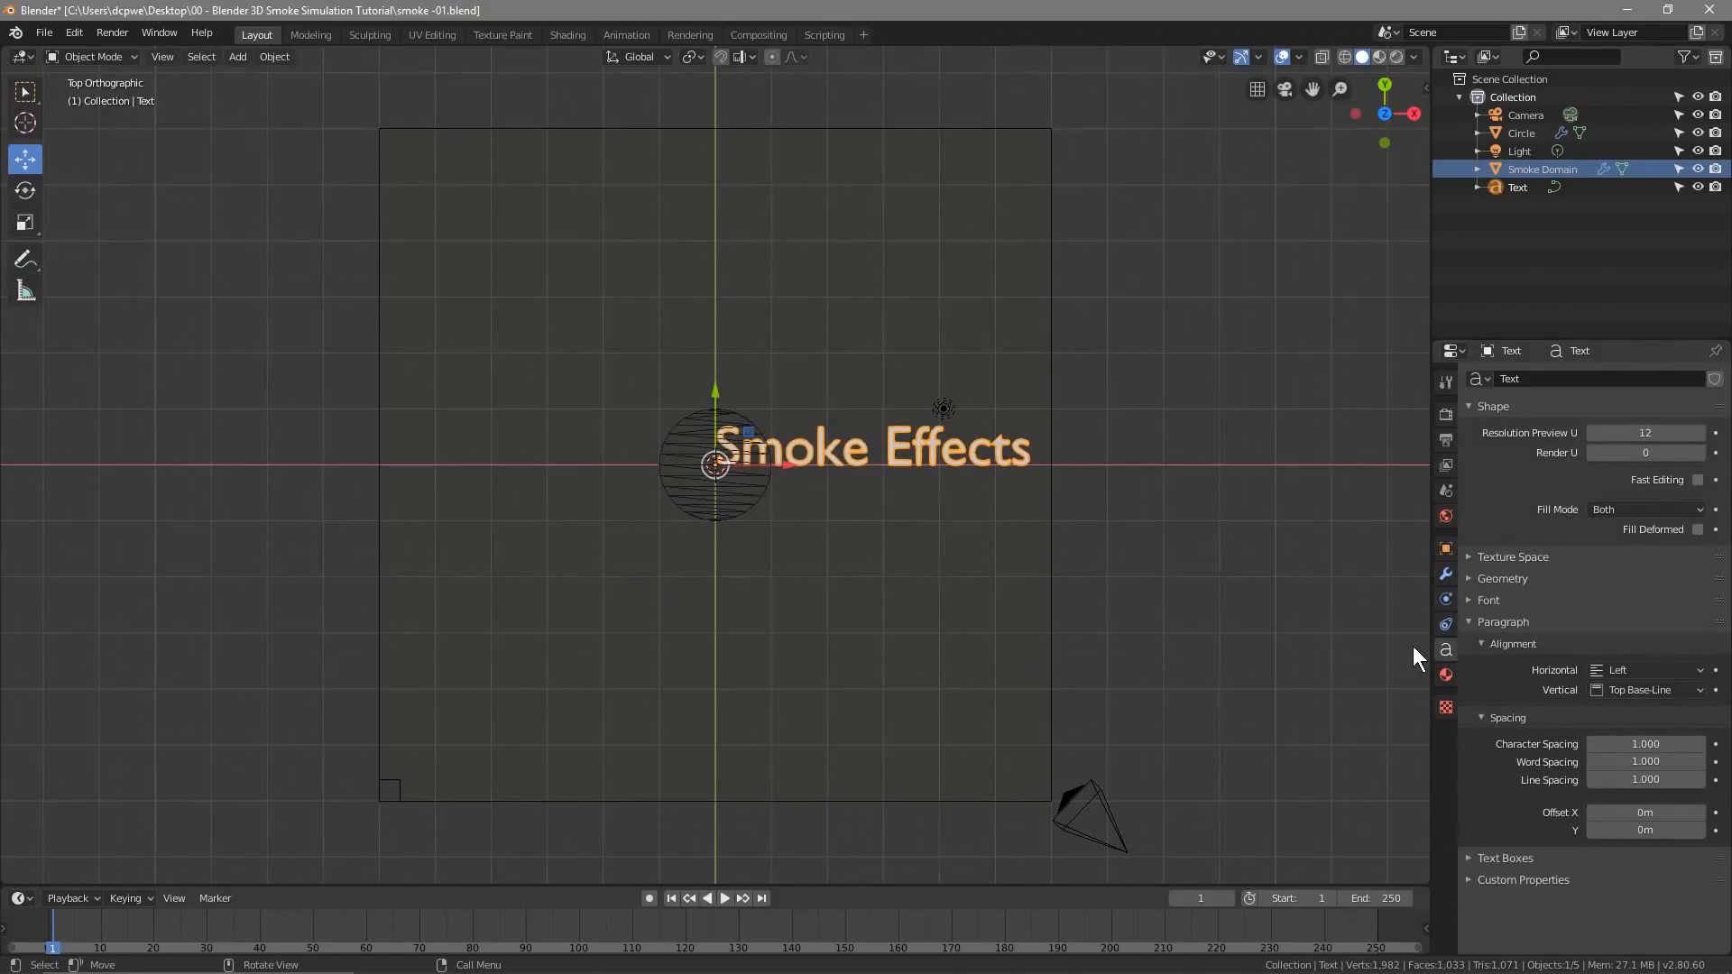
{"action": "left_click", "coordinate": [1479, 599]}
{"action": "scroll", "coordinate": [1479, 599], "scroll_direction": "down", "scroll_amount": 5}
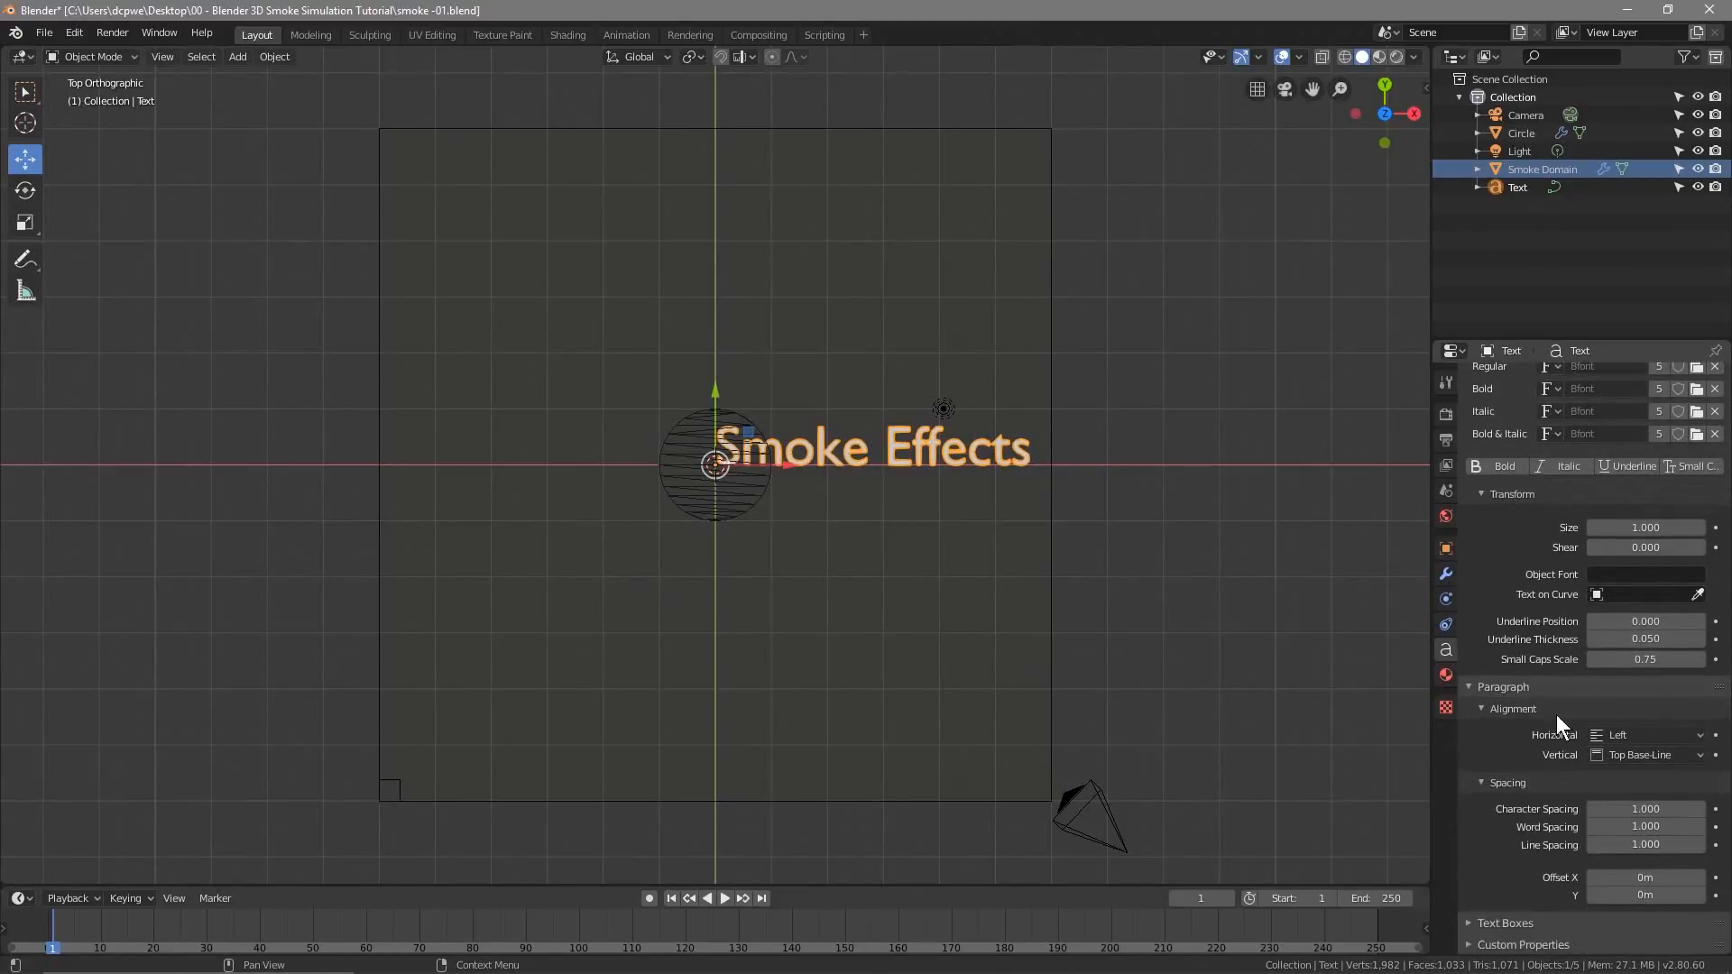
Try sizes of 4 and 3 for the "Smoke Effects" text
{"action": "left_click", "coordinate": [1630, 802]}
{"action": "type", "text": "1.0"}
{"action": "key", "text": "Return"}
{"action": "left_click", "coordinate": [1681, 529]}
{"action": "type", "text": "1.0"}
{"action": "type", "text": "4"}
{"action": "key", "text": "Return"}
{"action": "left_click", "coordinate": [1649, 527]}
{"action": "type", "text": "3"}
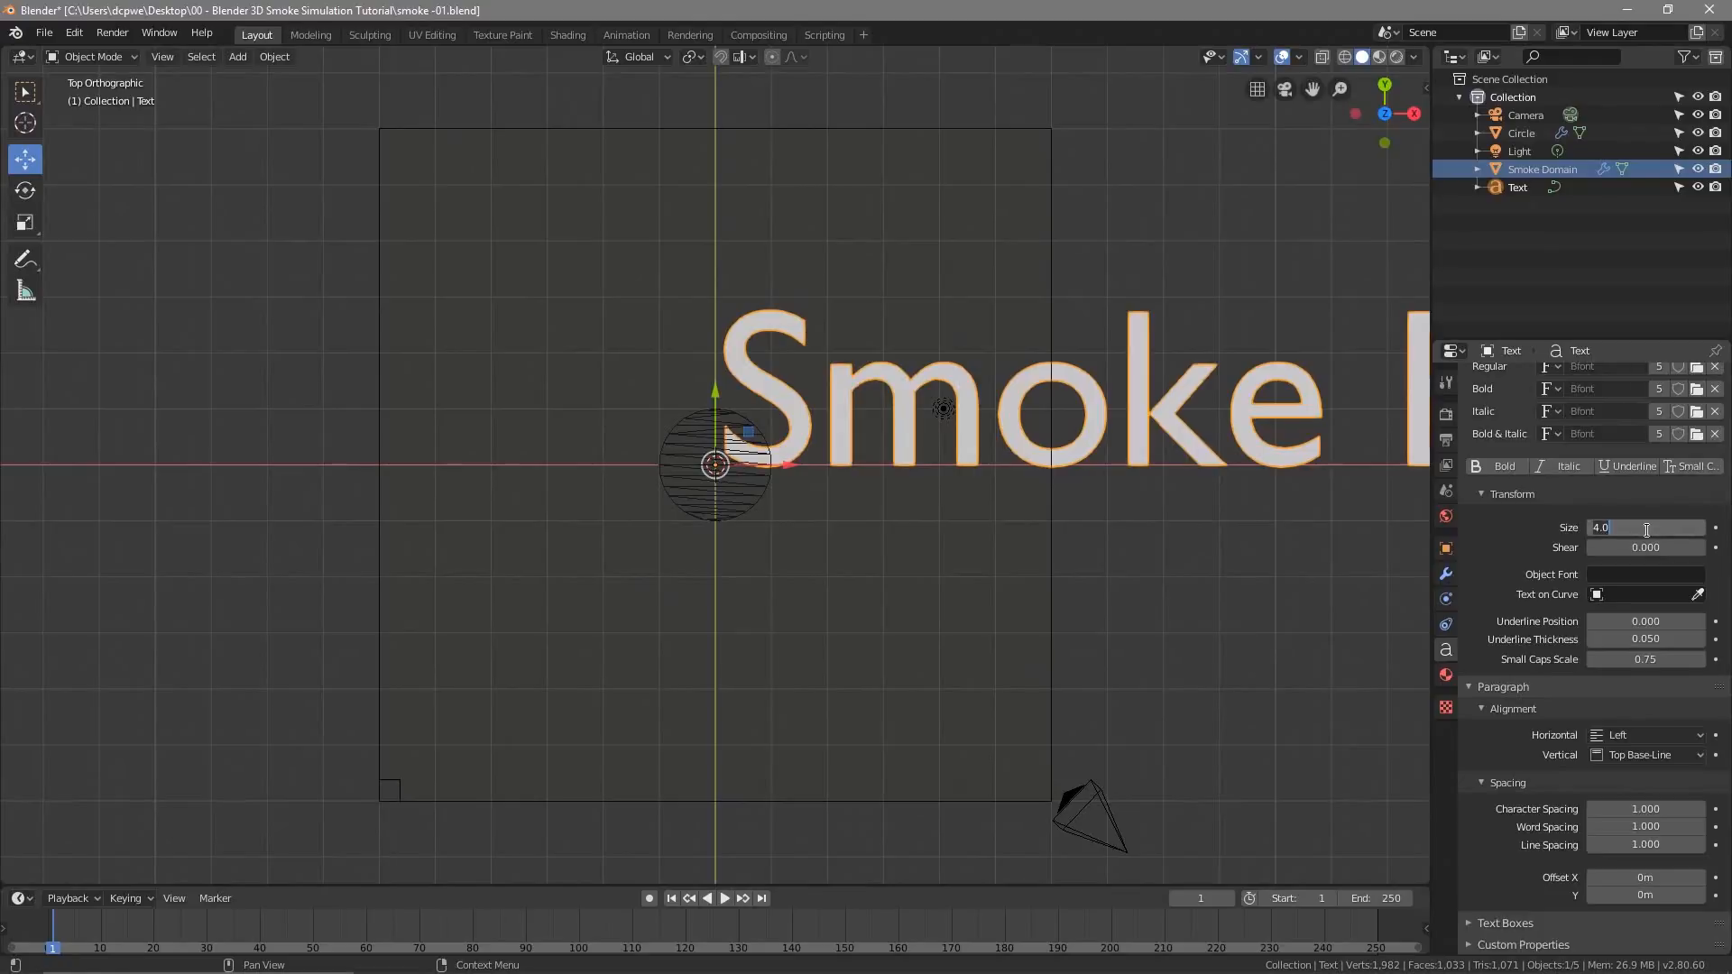
{"action": "key", "text": "Return"}
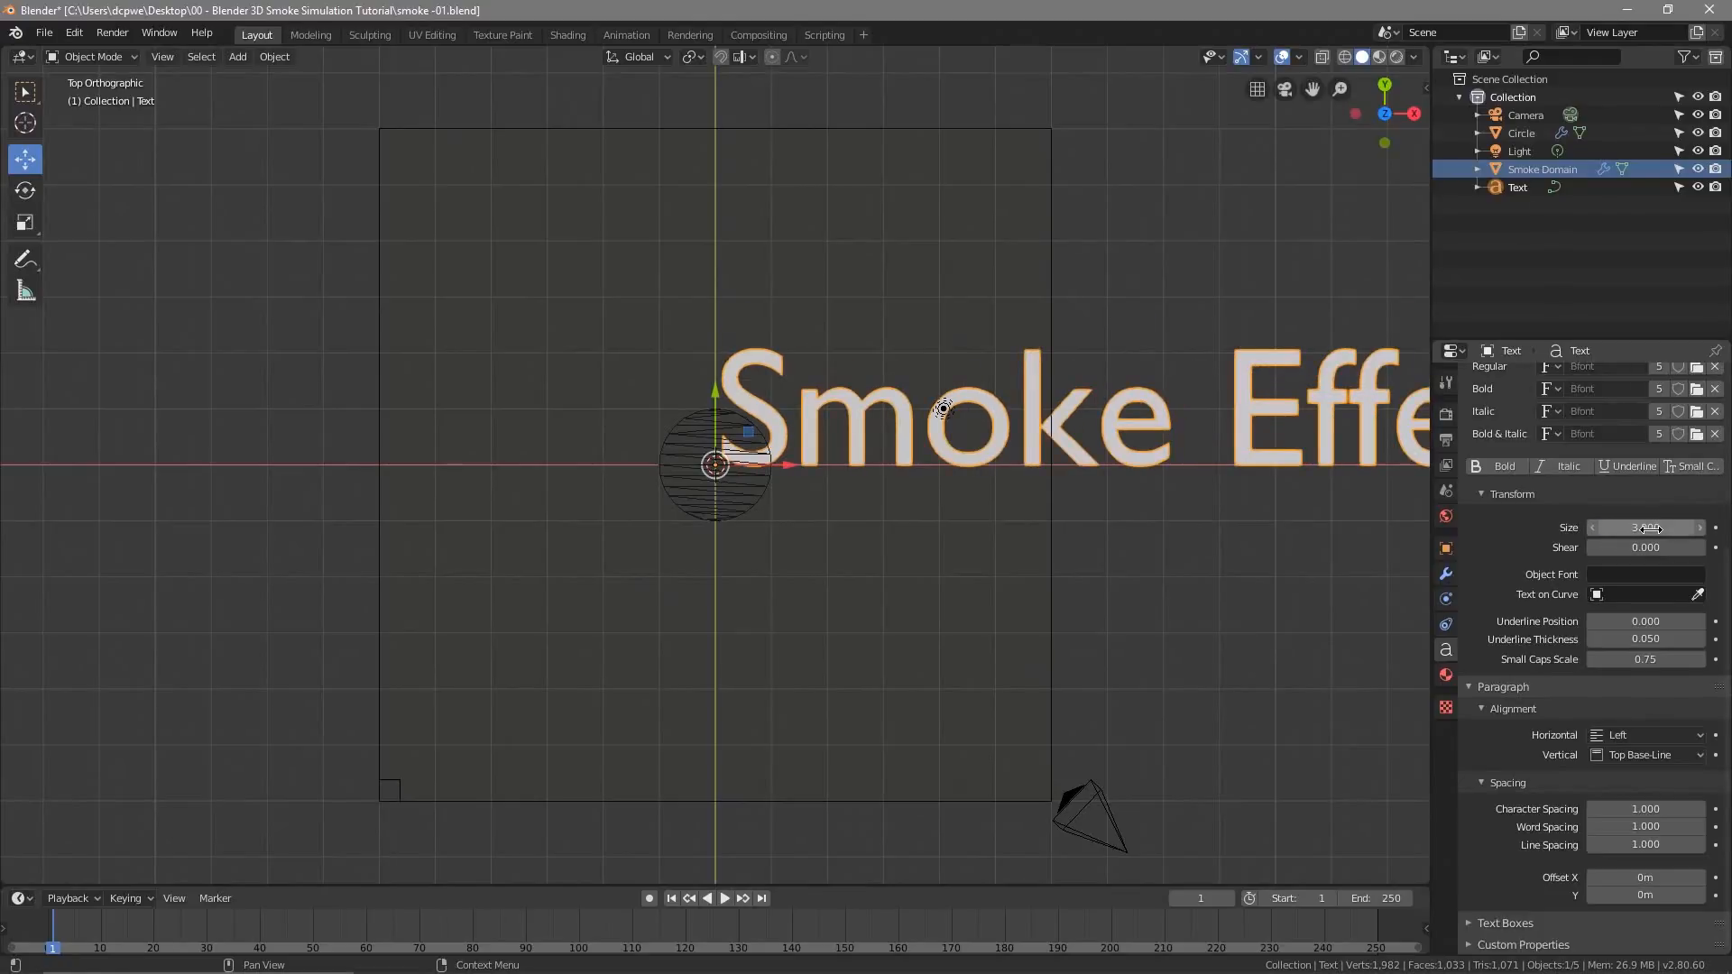
Try the smaller sizes 2.5 and 2 on the "Smoke Effects" text against the smoke domain
{"action": "scroll", "coordinate": [1281, 476], "scroll_direction": "down", "scroll_amount": 2}
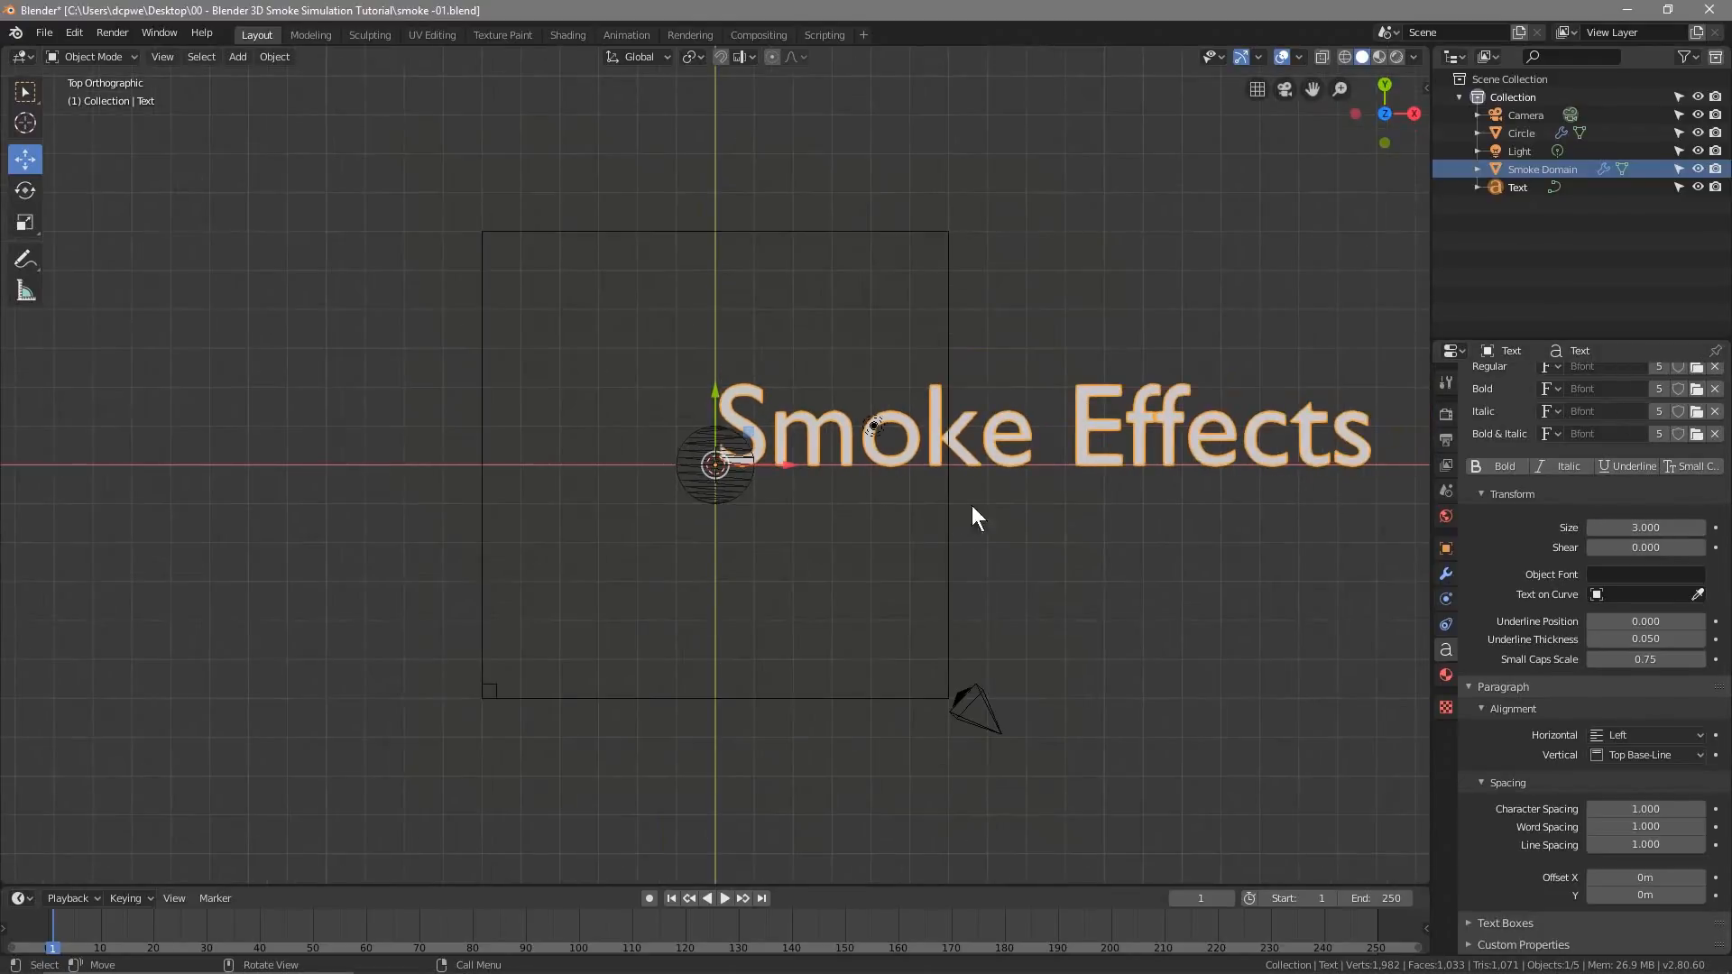
{"action": "left_click", "coordinate": [1639, 527]}
{"action": "type", "text": "2."}
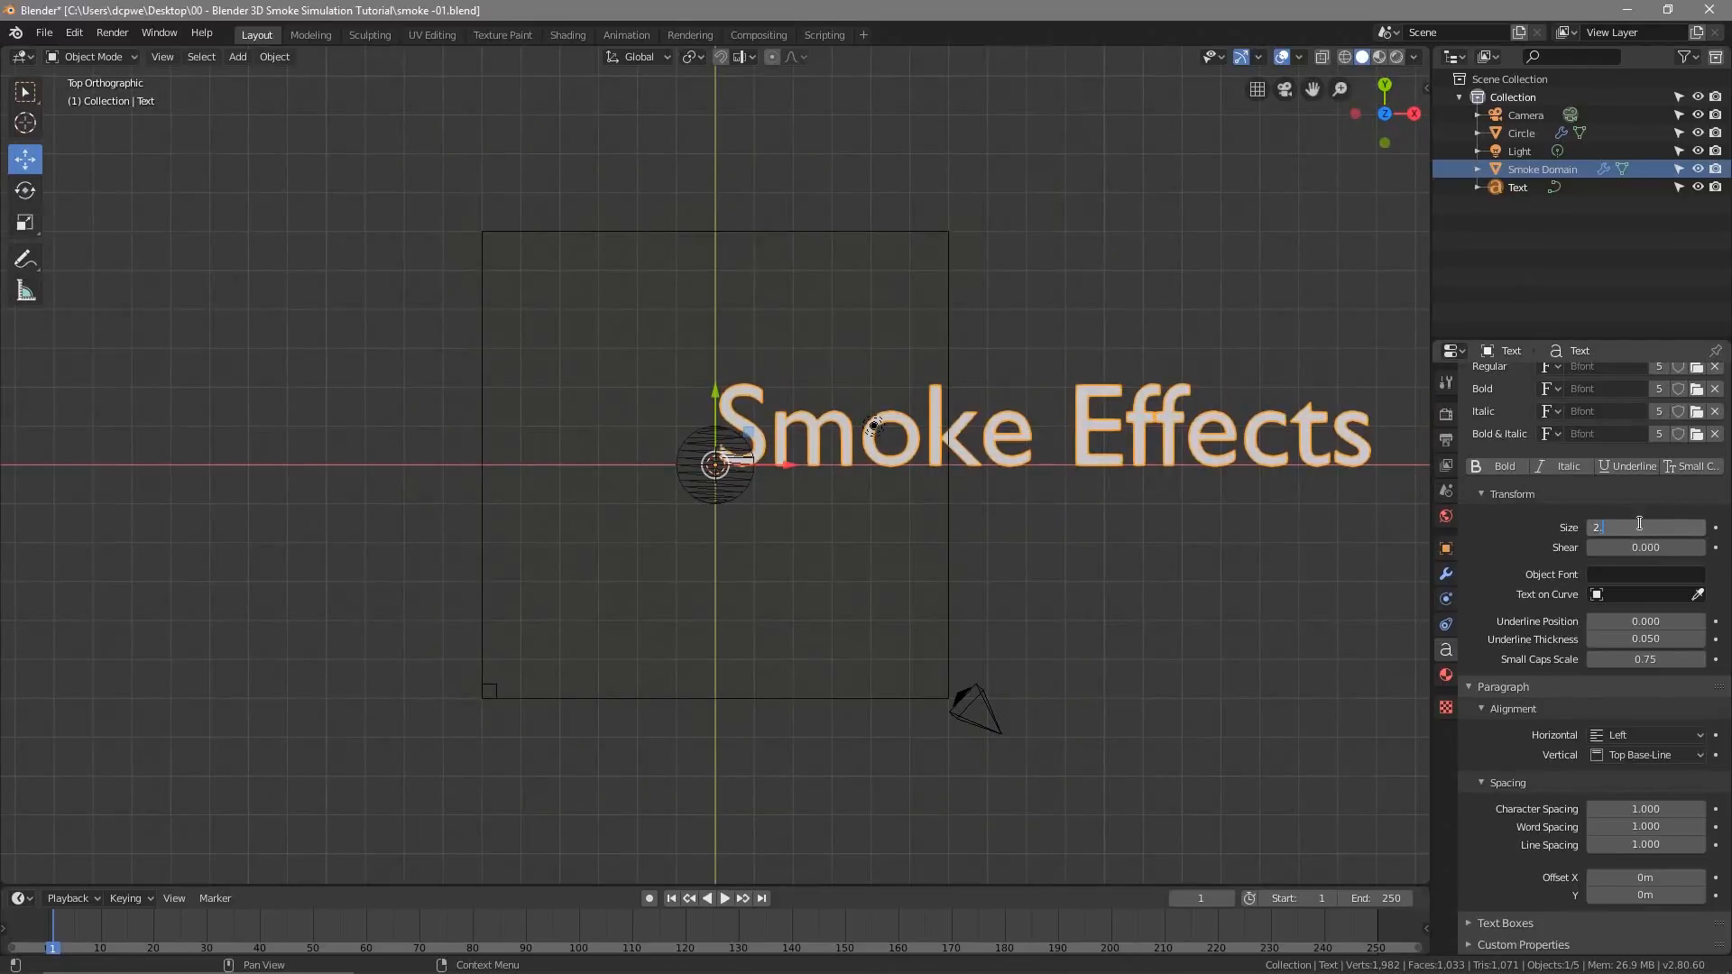
{"action": "type", "text": "5"}
{"action": "key", "text": "Return"}
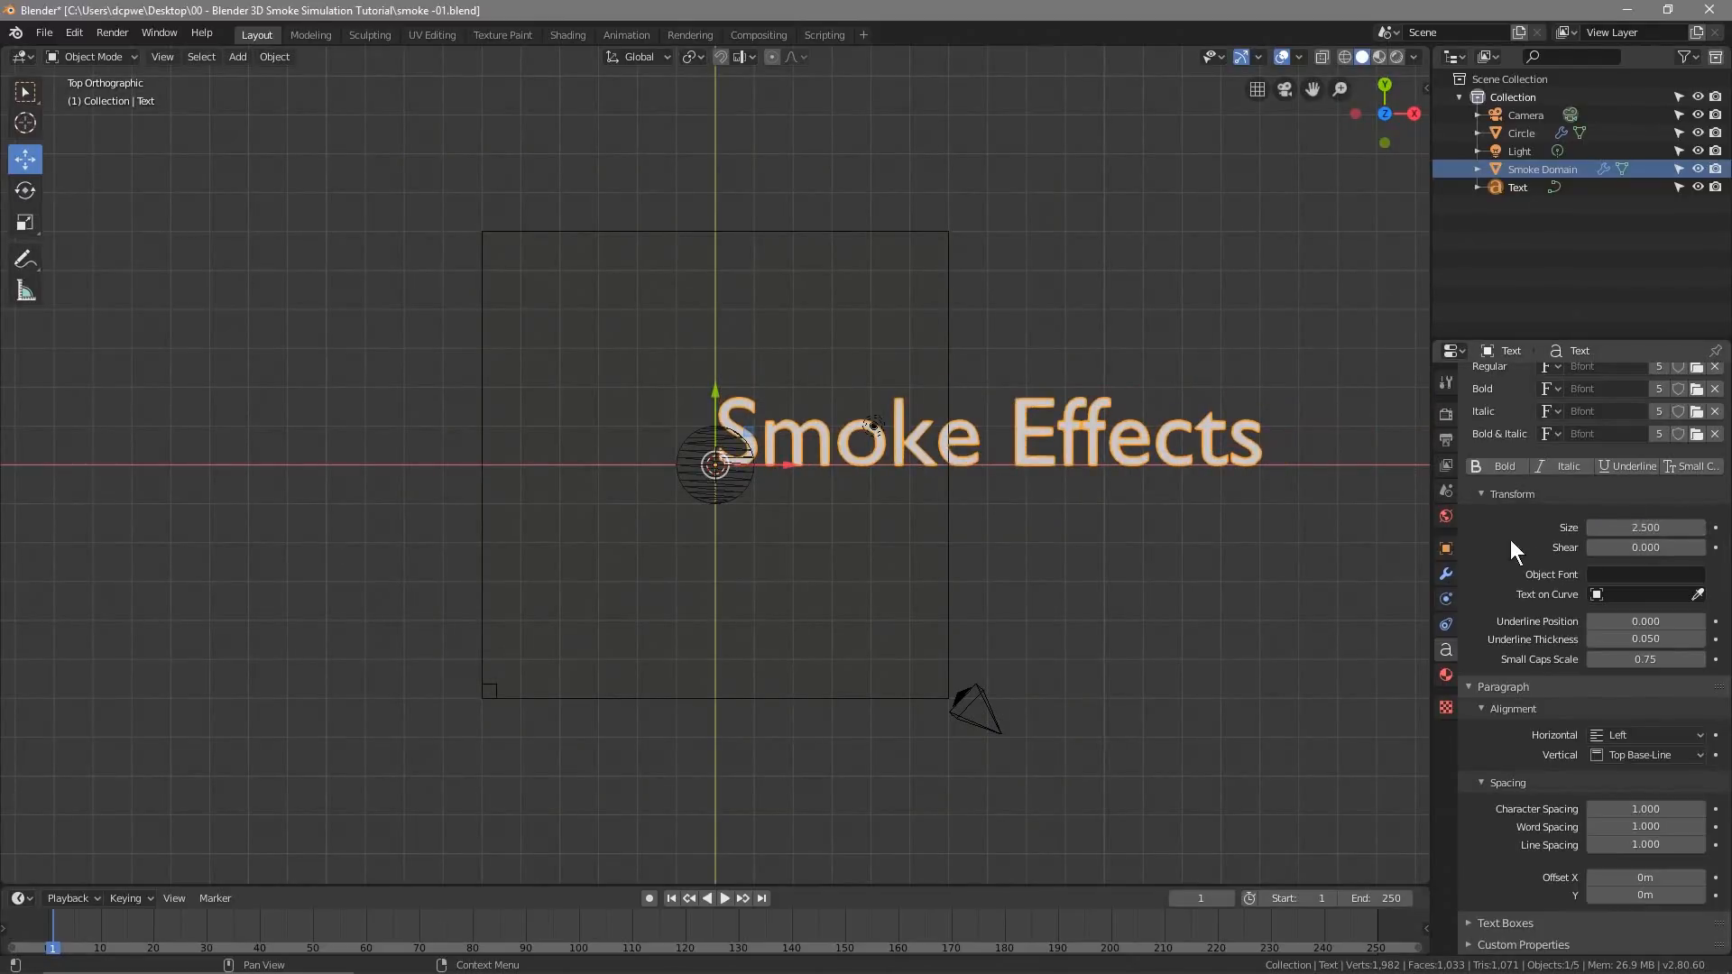
{"action": "left_click", "coordinate": [1662, 523]}
{"action": "key", "text": "BackSpace"}
{"action": "key", "text": "BackSpace"}
{"action": "key", "text": "Return"}
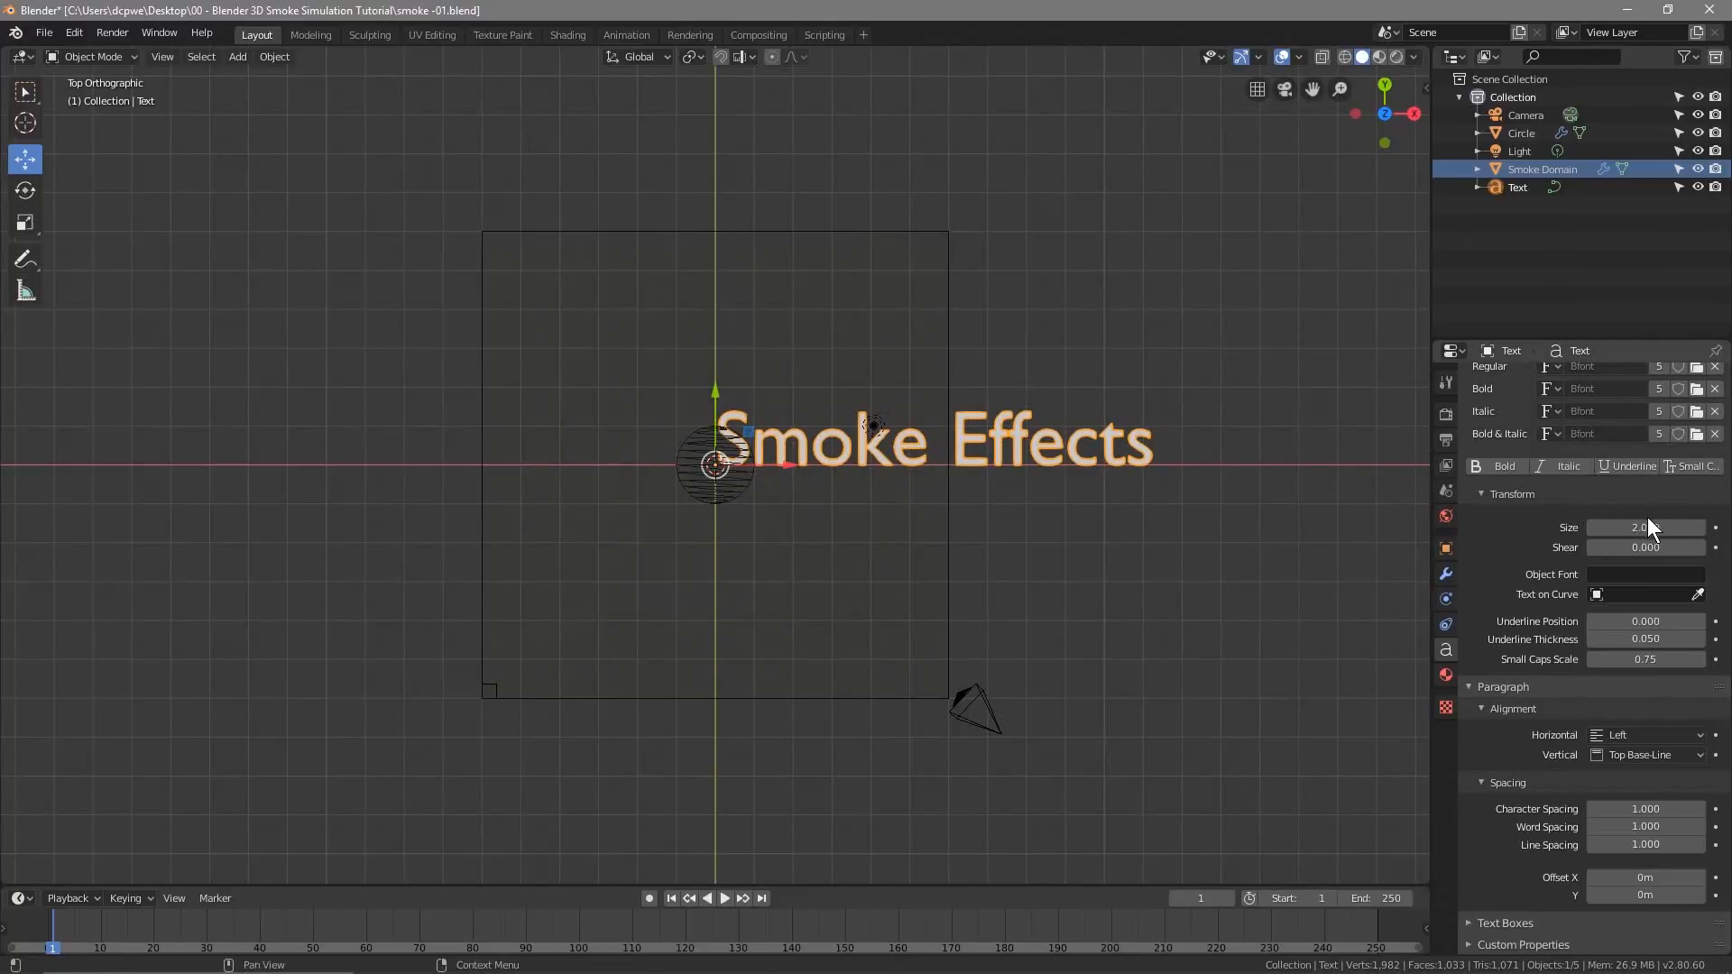
Set the size of the "Smoke Effects" text to 1.8
{"action": "left_click", "coordinate": [1647, 526]}
{"action": "type", "text": ".8"}
{"action": "key", "text": "Return"}
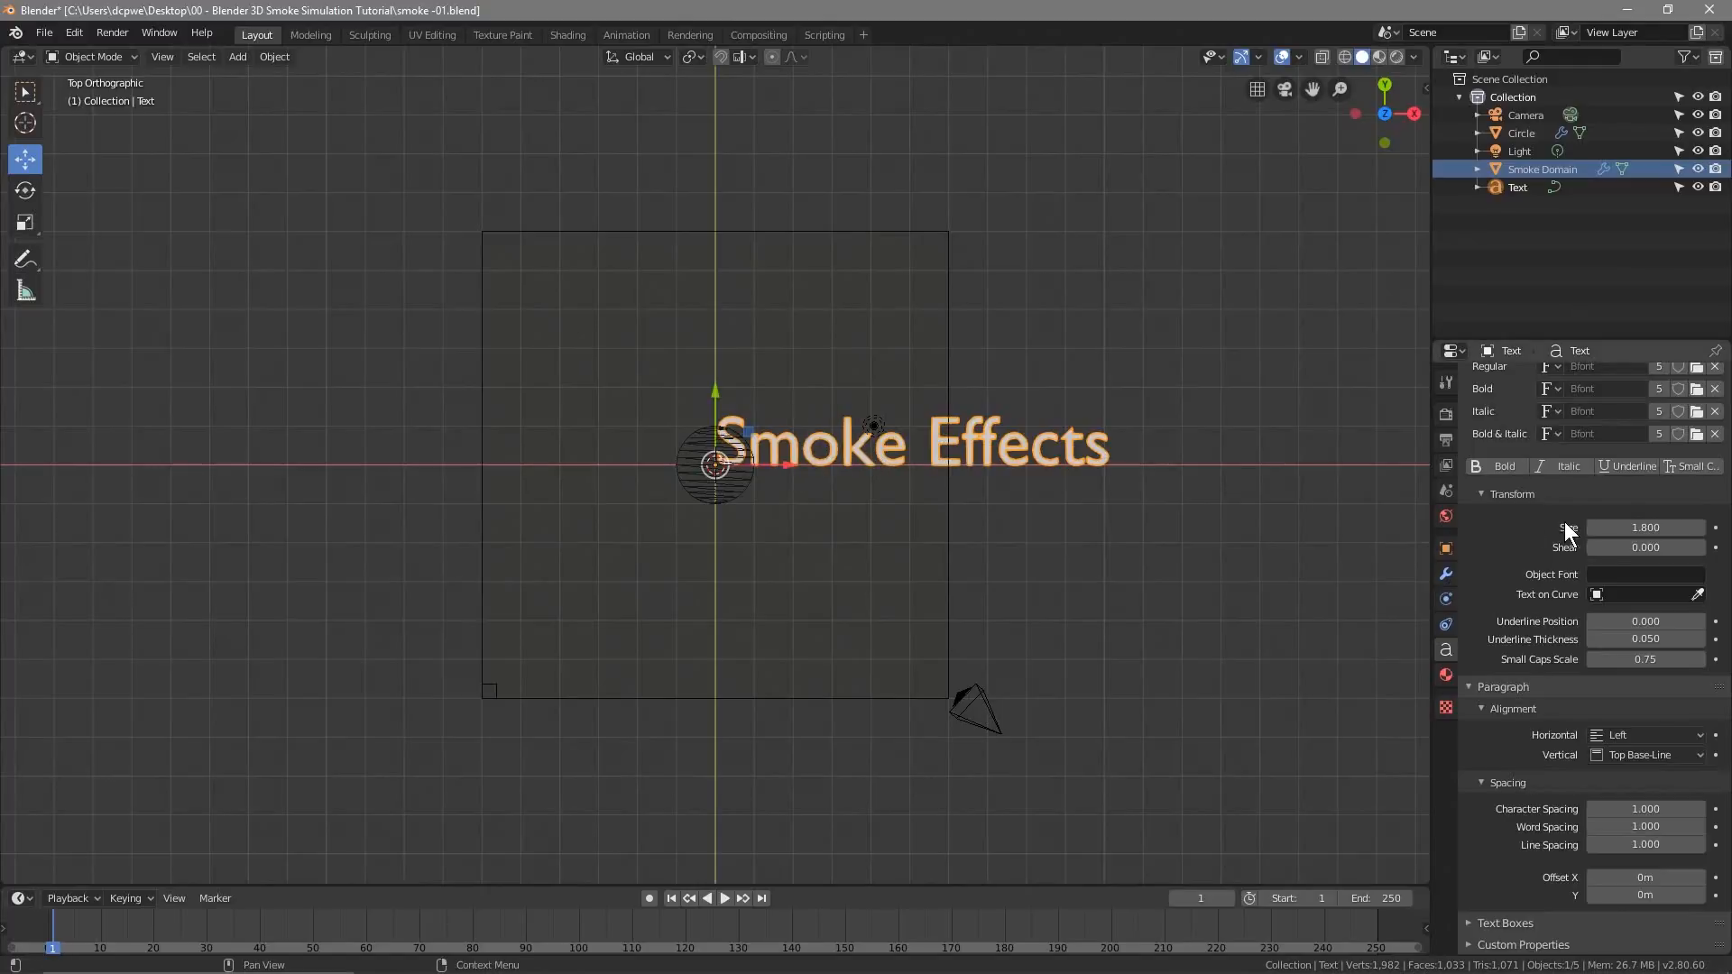
{"action": "scroll", "coordinate": [1553, 521], "scroll_direction": "up", "scroll_amount": 3}
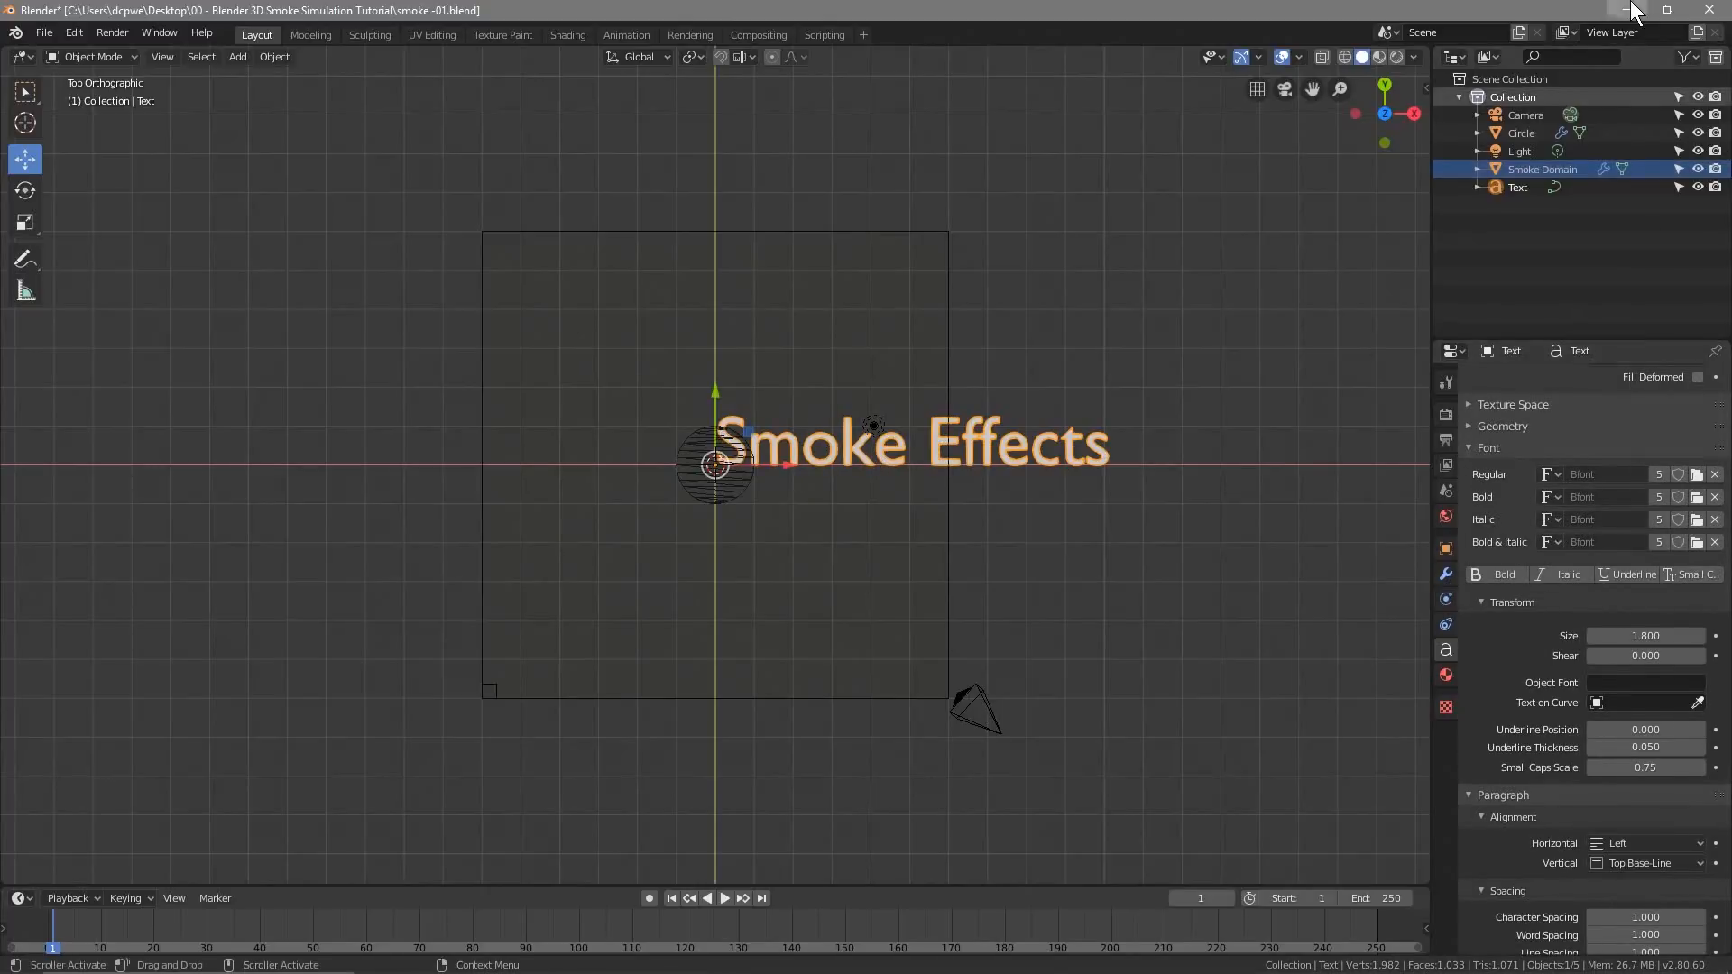
Minimise Blender, open the "00 - Blender 3D Smoke Simulation Tutorial" folder on the desktop and open notes.txt for the font link
{"action": "left_click", "coordinate": [1629, 7]}
{"action": "double_click", "coordinate": [1667, 53]}
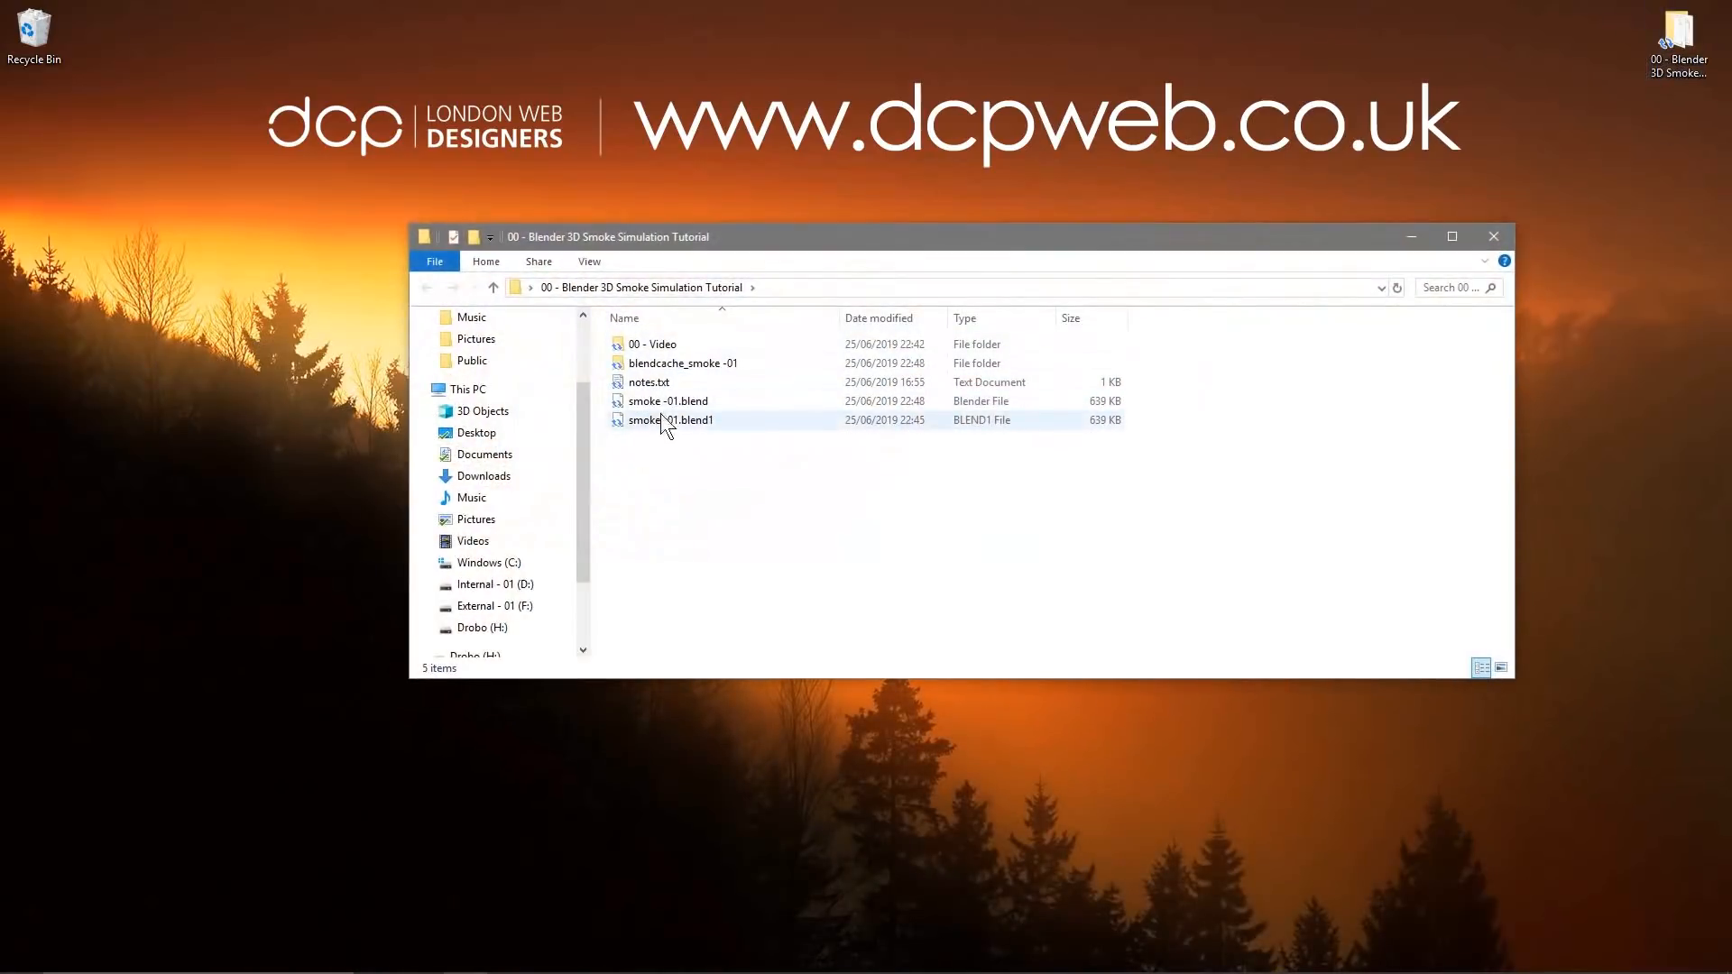
{"action": "left_click", "coordinate": [650, 382]}
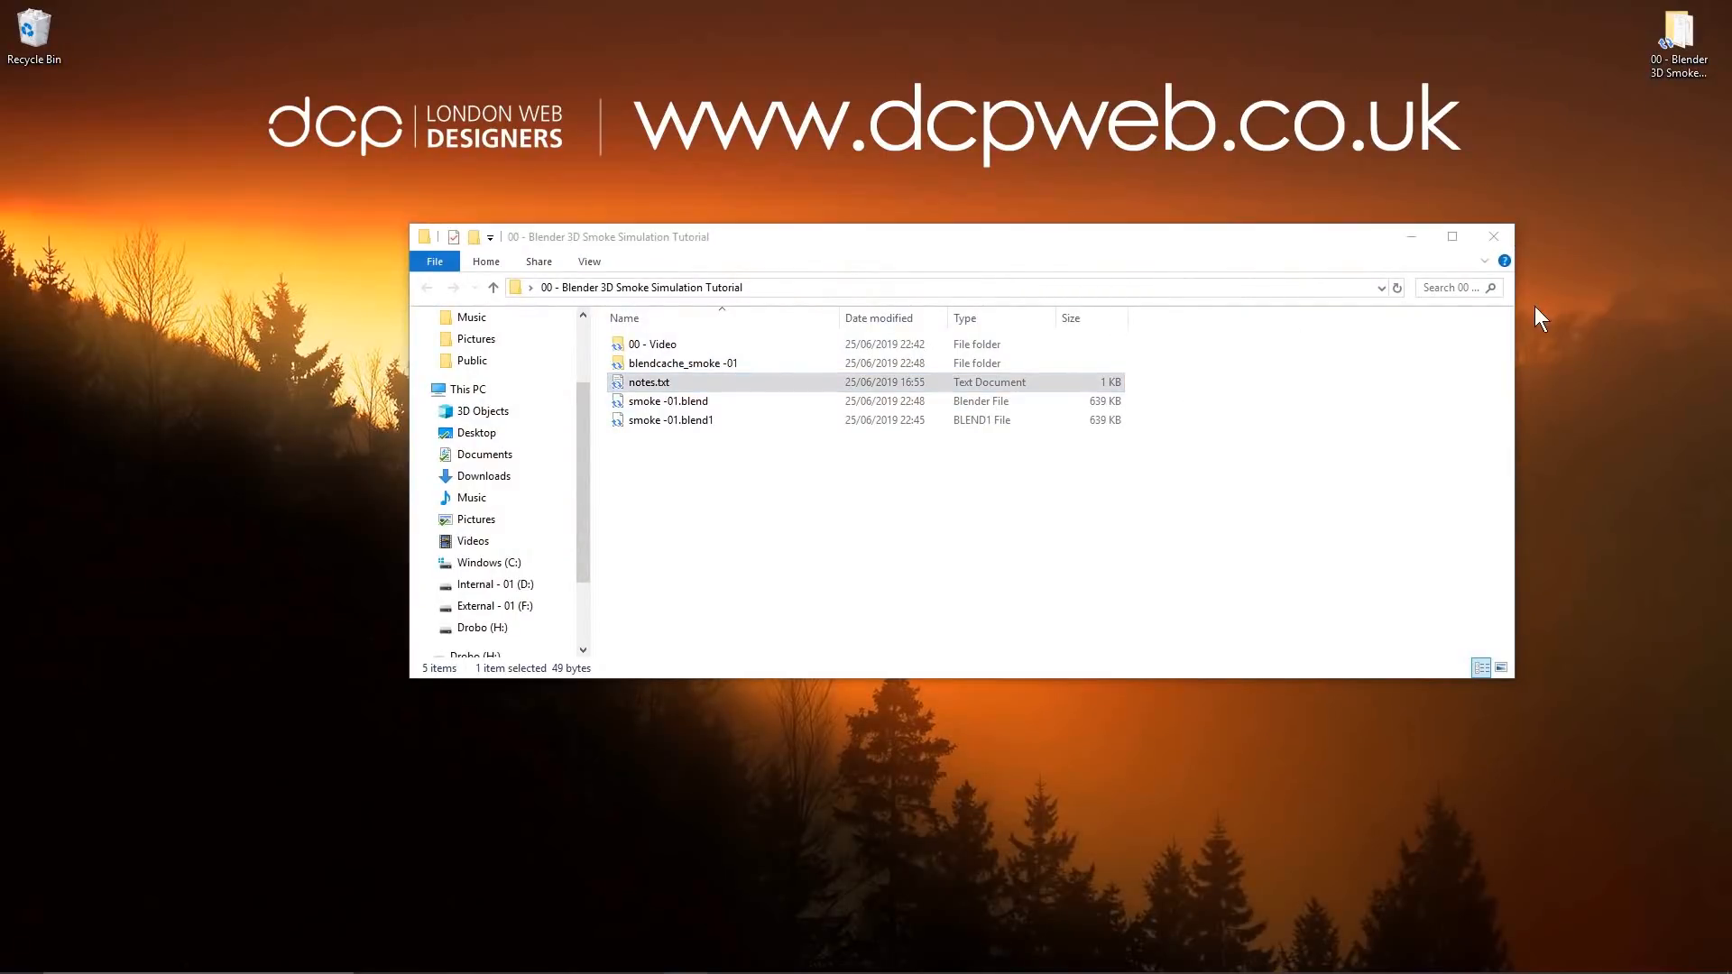
{"action": "key", "text": "super"}
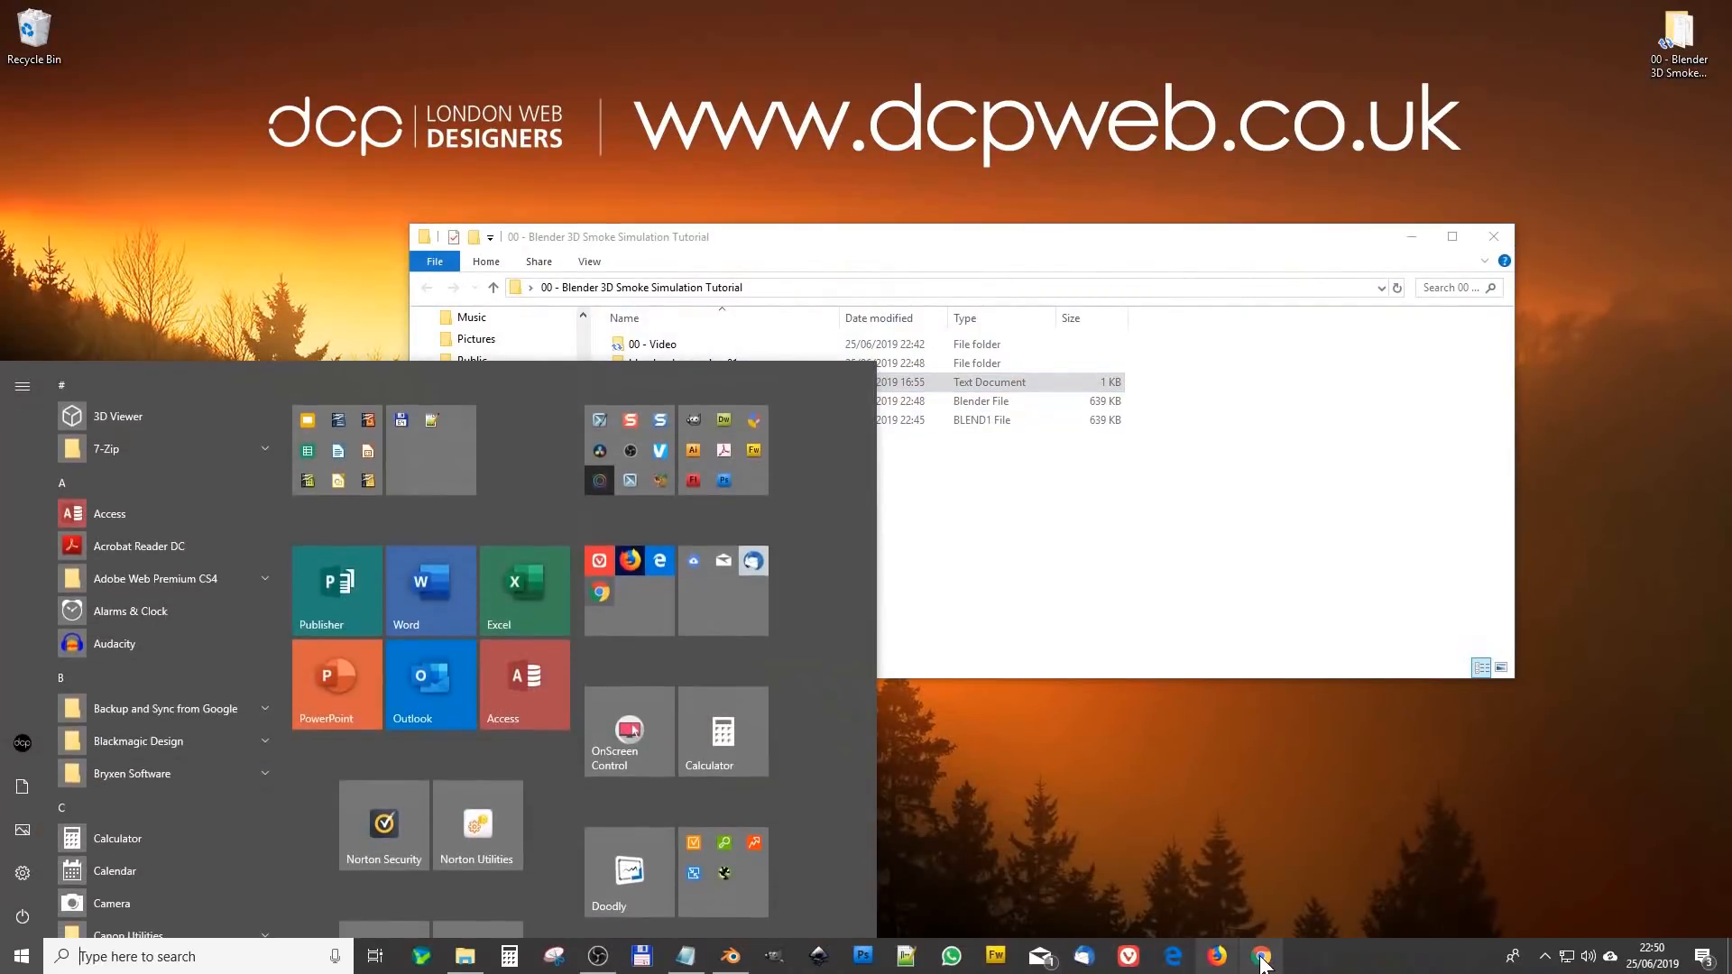
{"action": "key", "text": "super"}
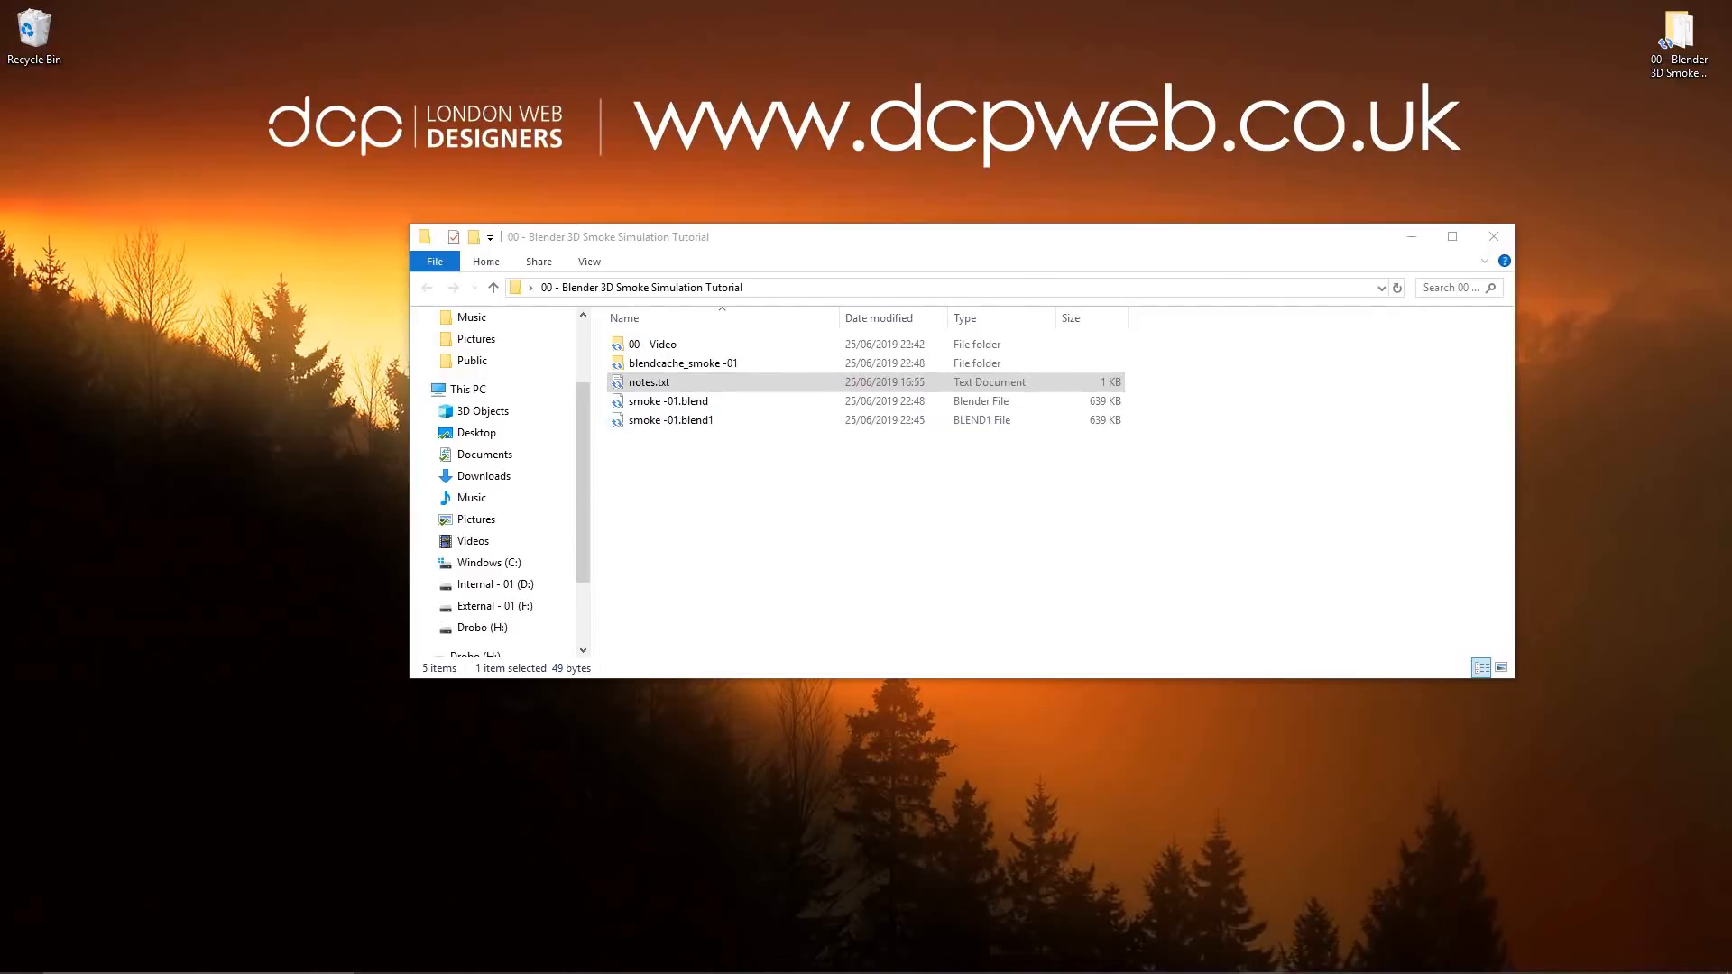
{"action": "left_click_drag", "start_coordinate": [1731, 311], "coordinate": [685, 2]}
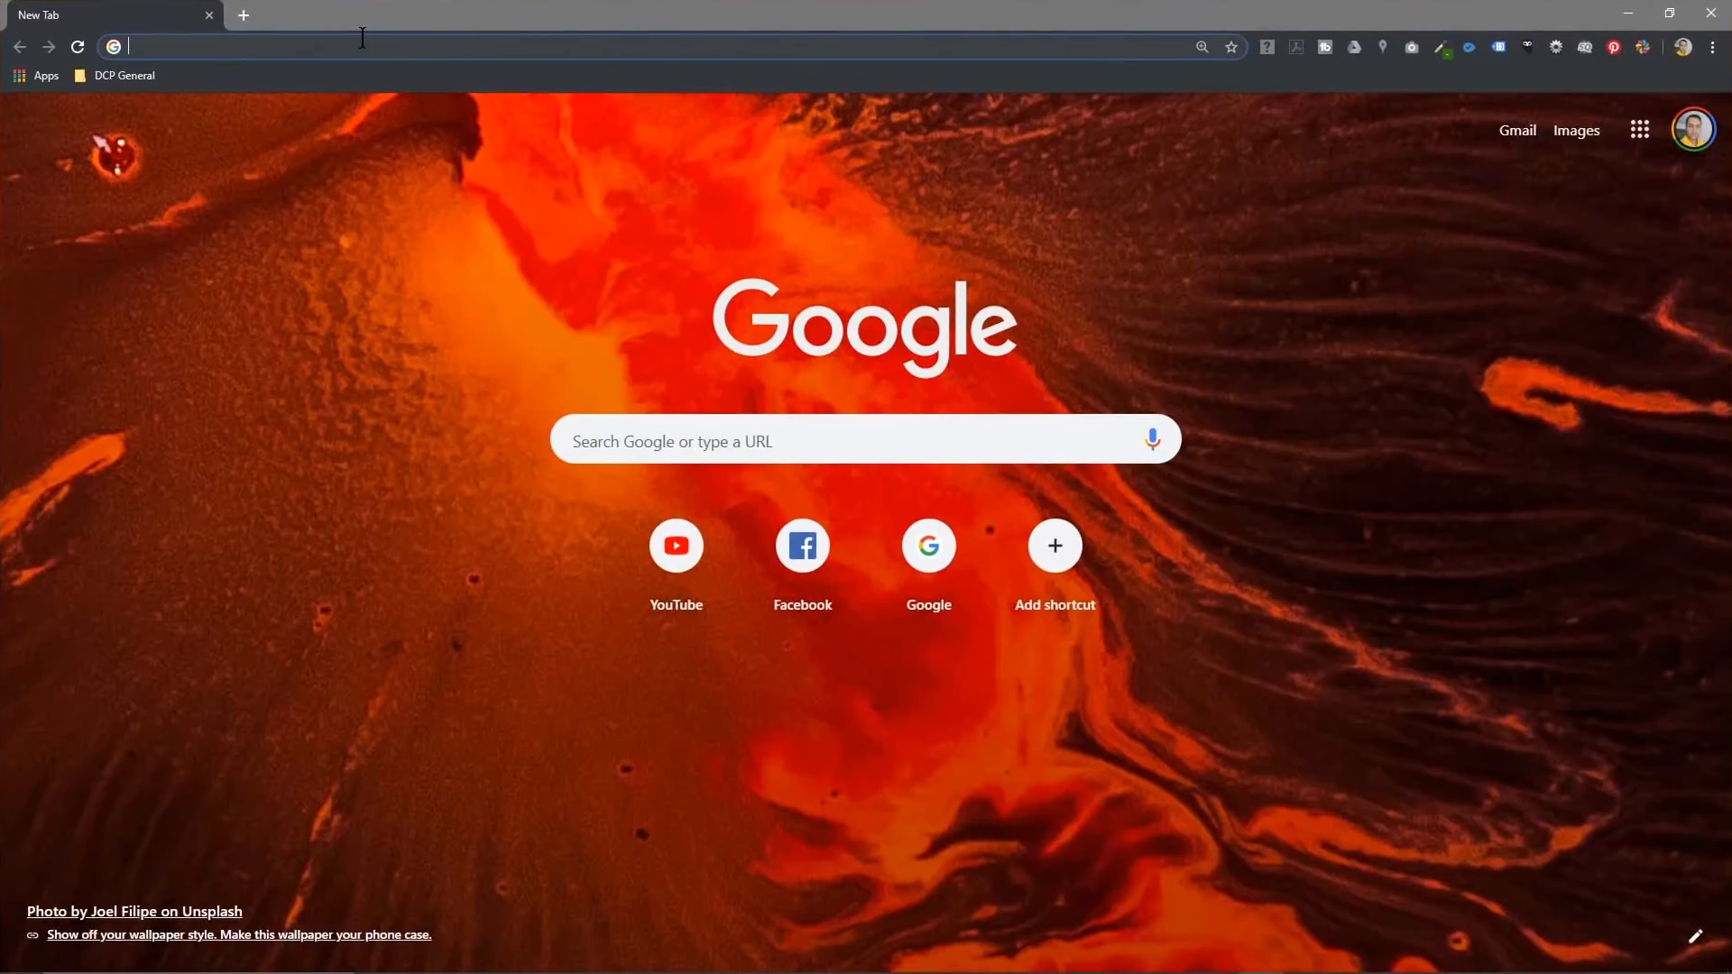
{"action": "type", "text": "https://www.1001fonts.com/pervitina-dex-font.html"}
{"action": "key", "text": "Return"}
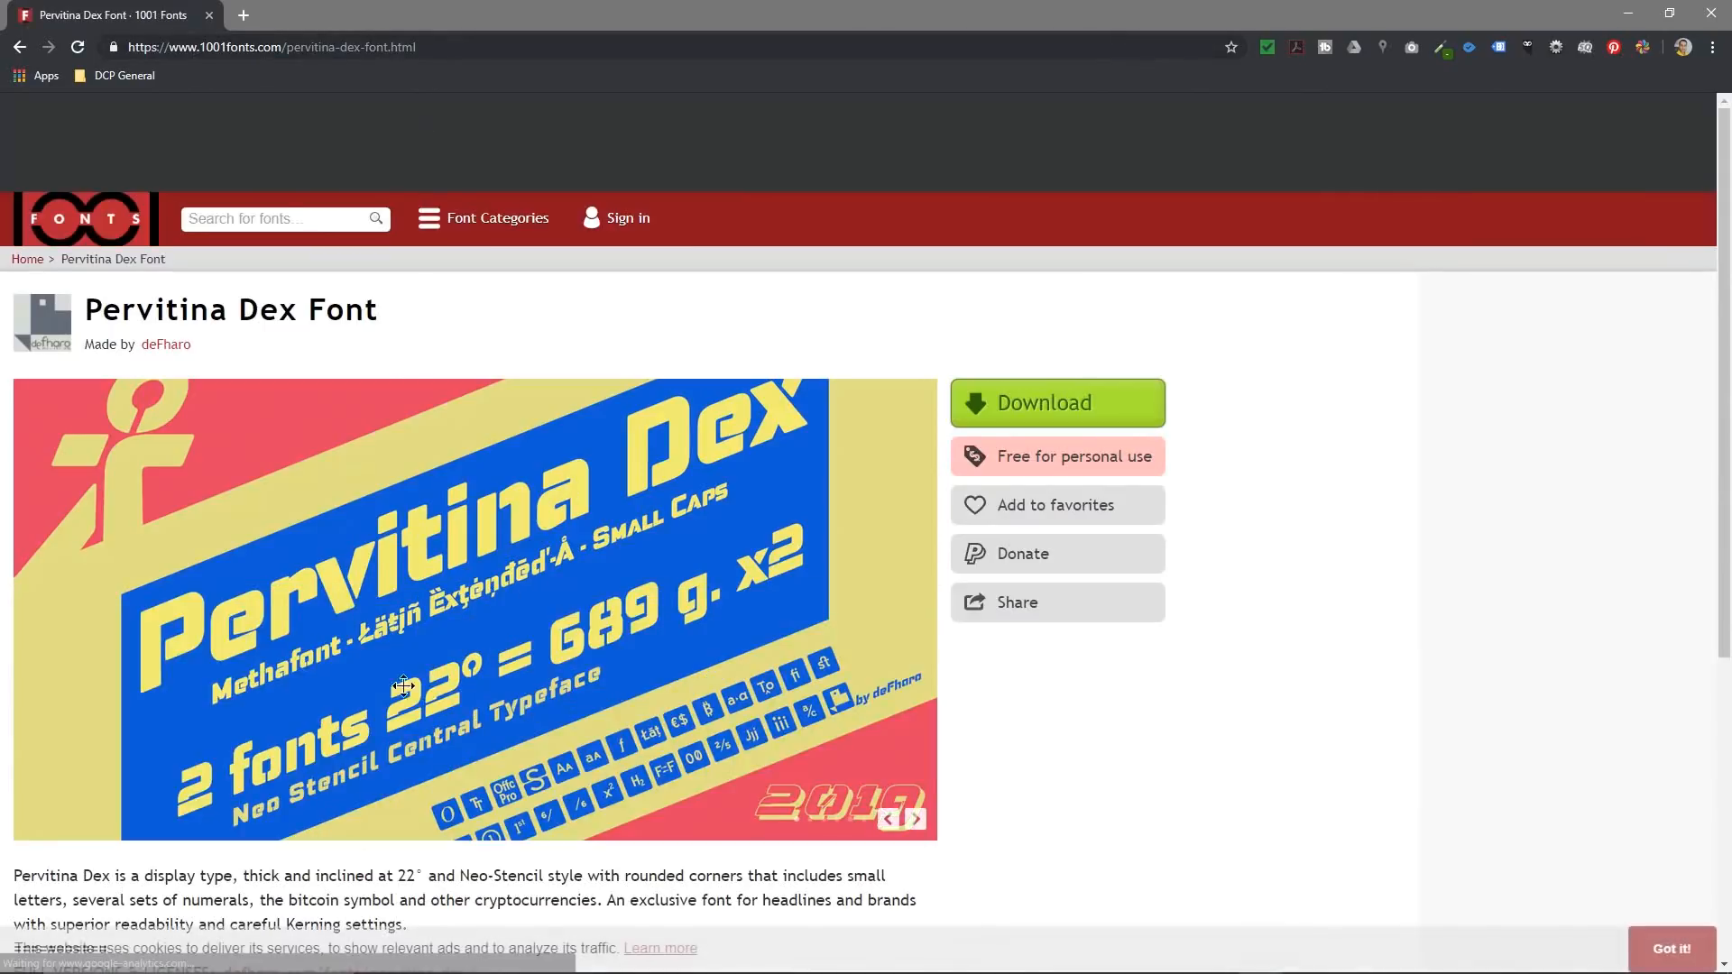
Download the Pervitina Dex font with the browser and project folder side by side, and copy pervitina-dex (1).zip into that folder
{"action": "scroll", "coordinate": [403, 685], "scroll_direction": "down", "scroll_amount": 4}
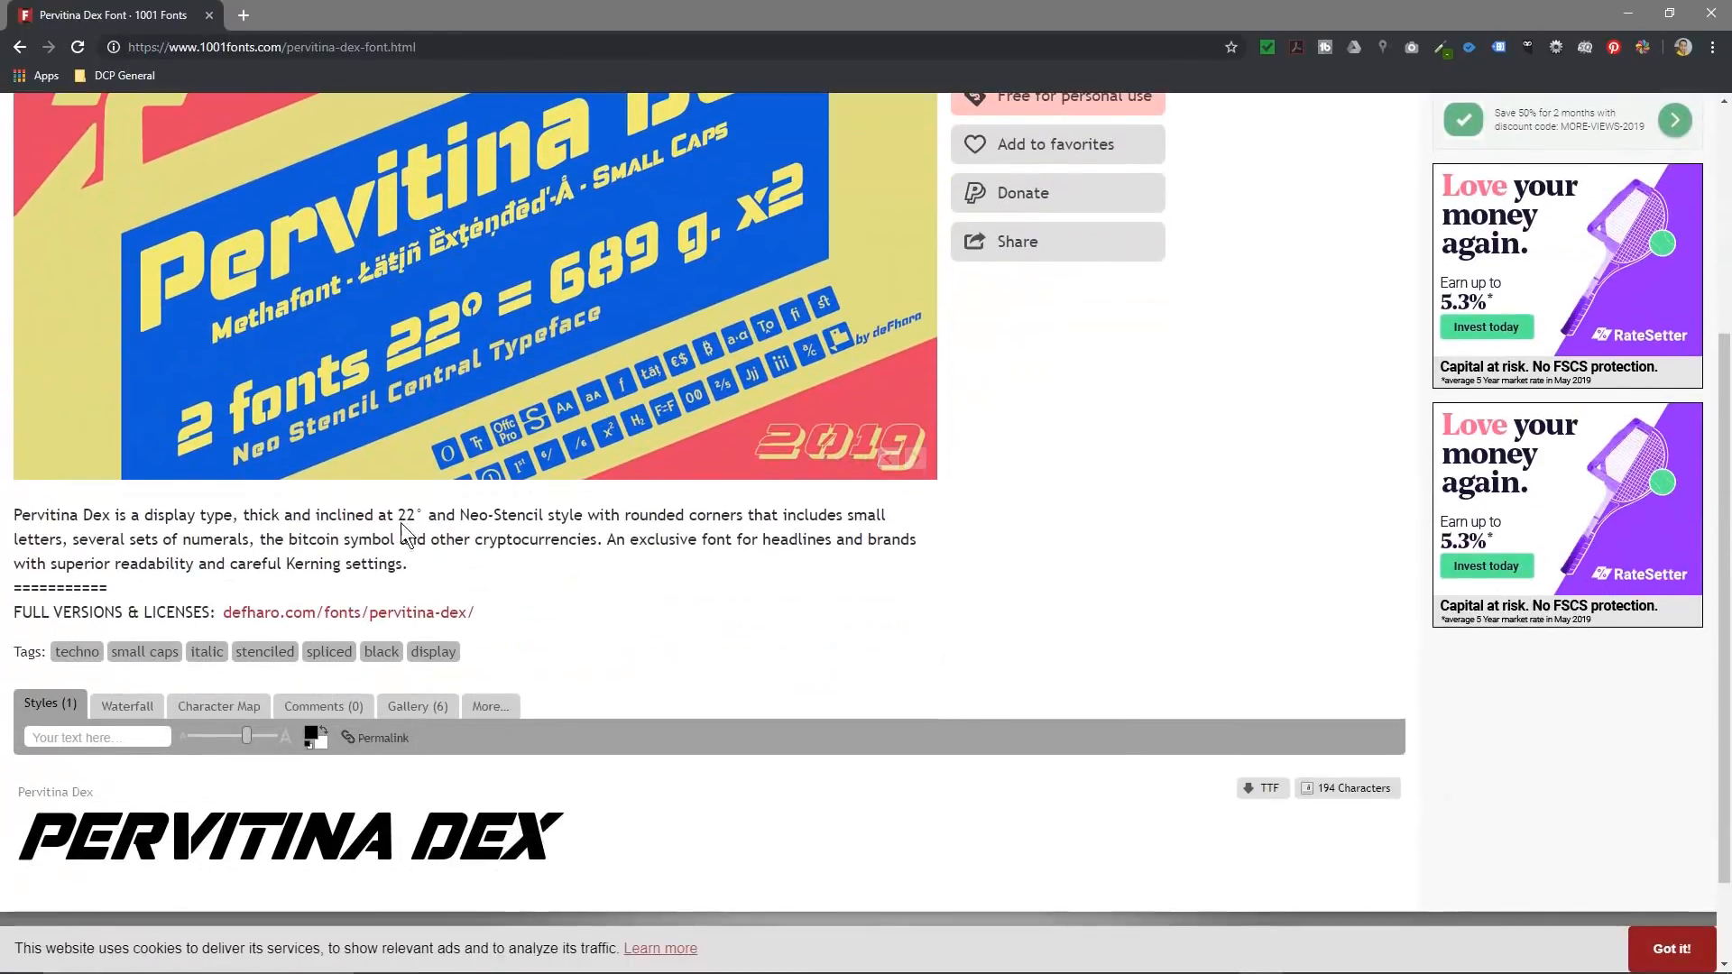
{"action": "scroll", "coordinate": [196, 617], "scroll_direction": "up", "scroll_amount": 4}
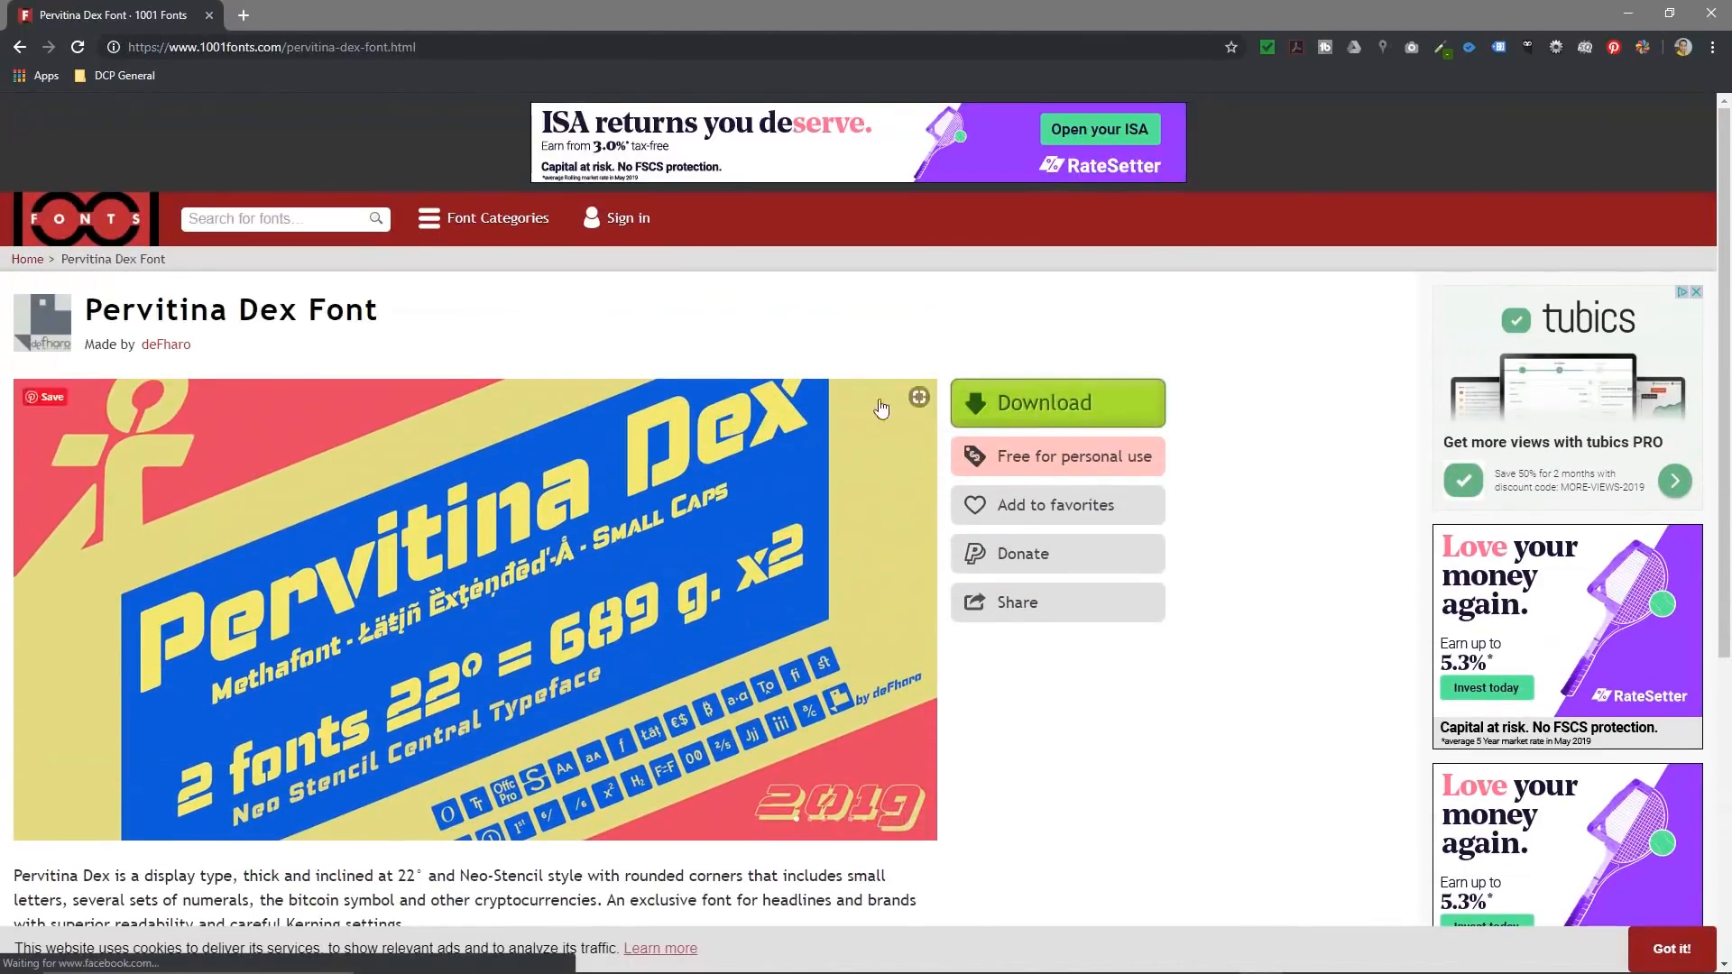
{"action": "key", "text": "super+Left"}
{"action": "left_click", "coordinate": [1392, 491]}
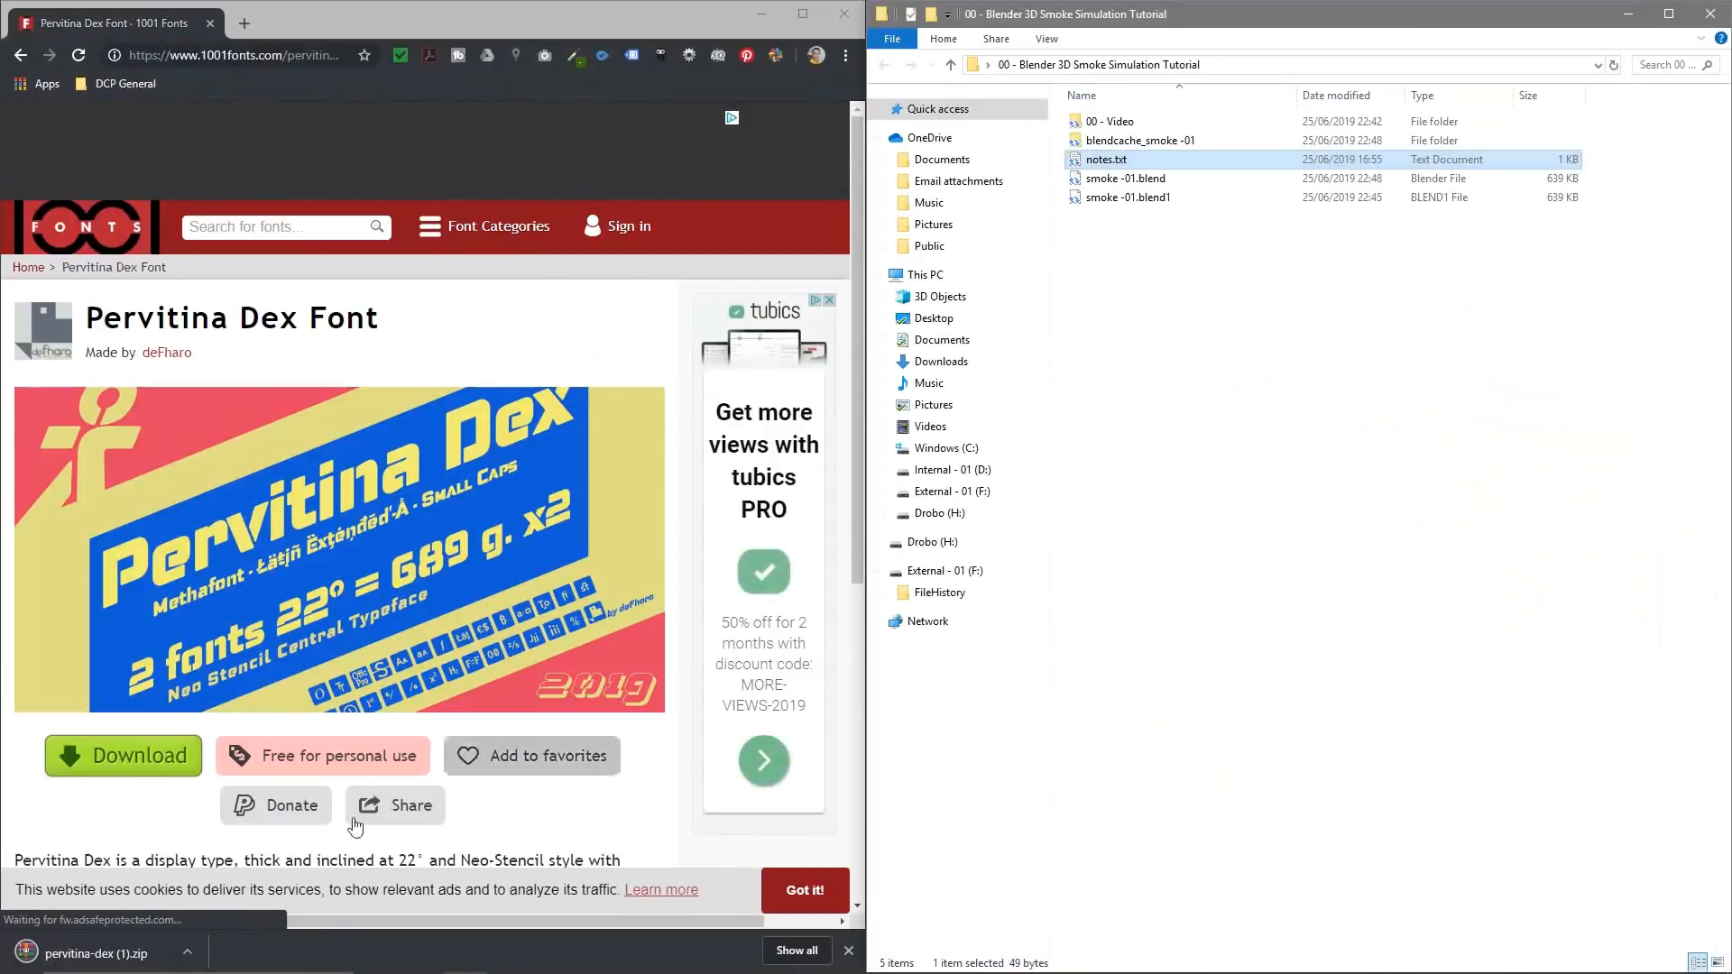
{"action": "left_click_drag", "start_coordinate": [112, 952], "coordinate": [1127, 230]}
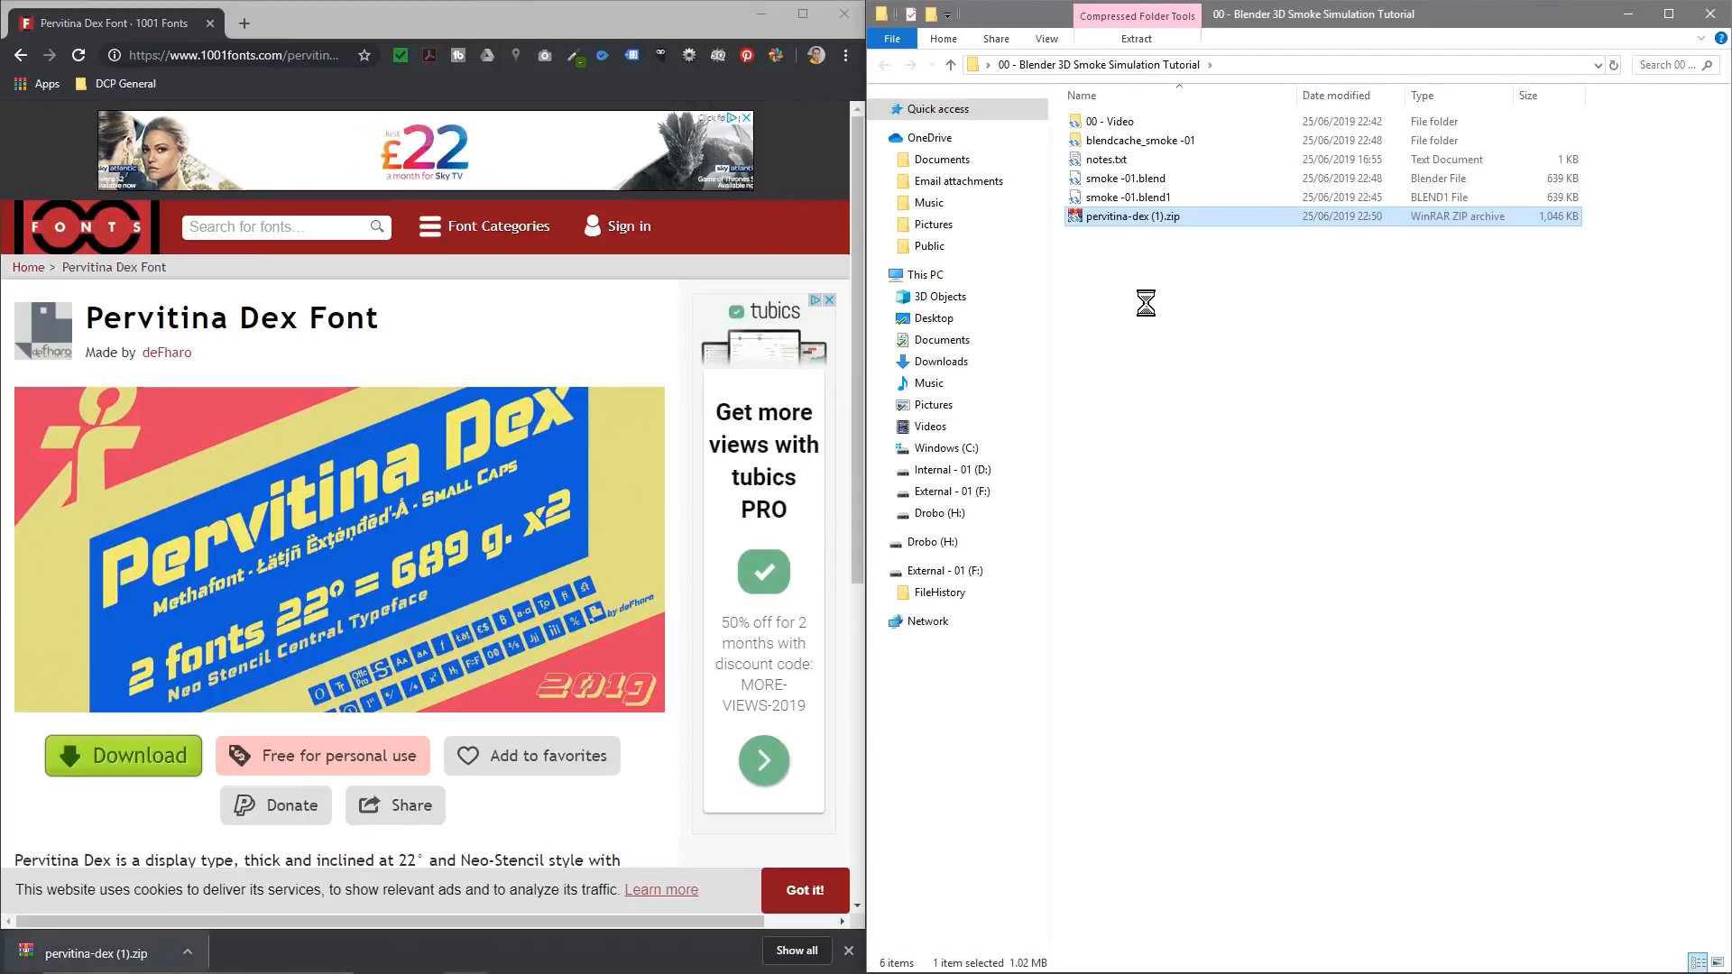
Extract pervitina-dex (1).zip into its own subfolder, close the browser and delete the archive
{"action": "right_click", "coordinate": [1116, 216]}
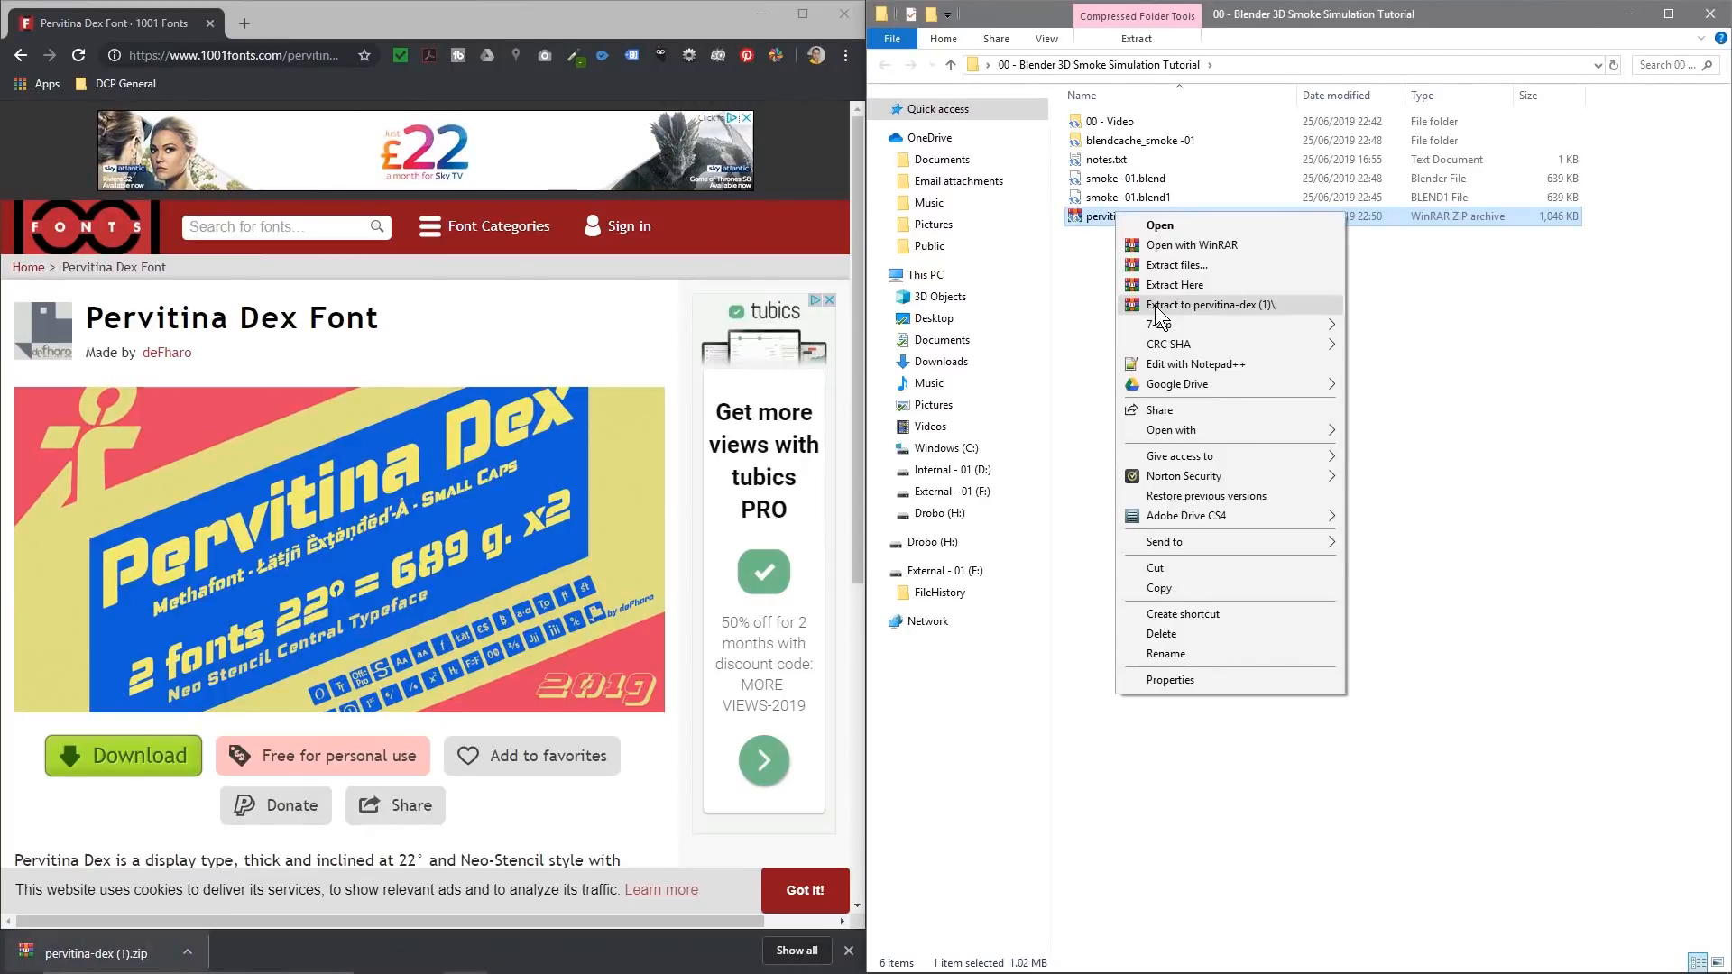
{"action": "left_click", "coordinate": [1157, 306]}
{"action": "left_click", "coordinate": [844, 15]}
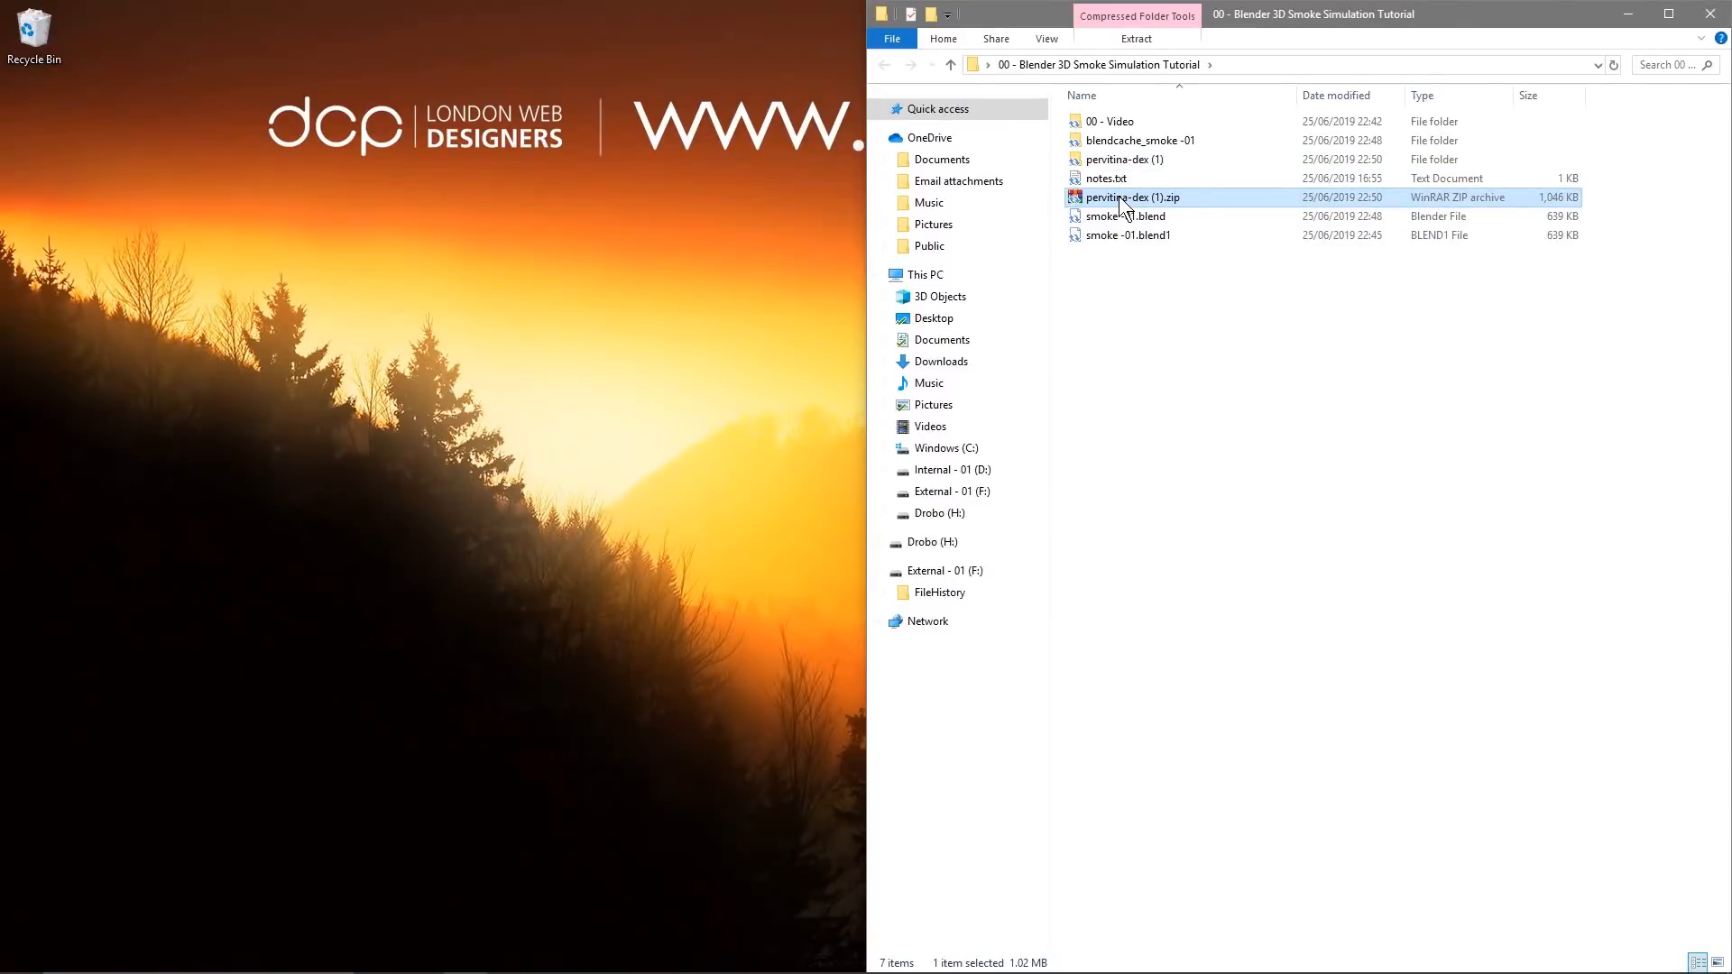
{"action": "key", "text": "Delete"}
Rename the extracted pervitina-dex (1) folder as font
{"action": "left_click", "coordinate": [1122, 159]}
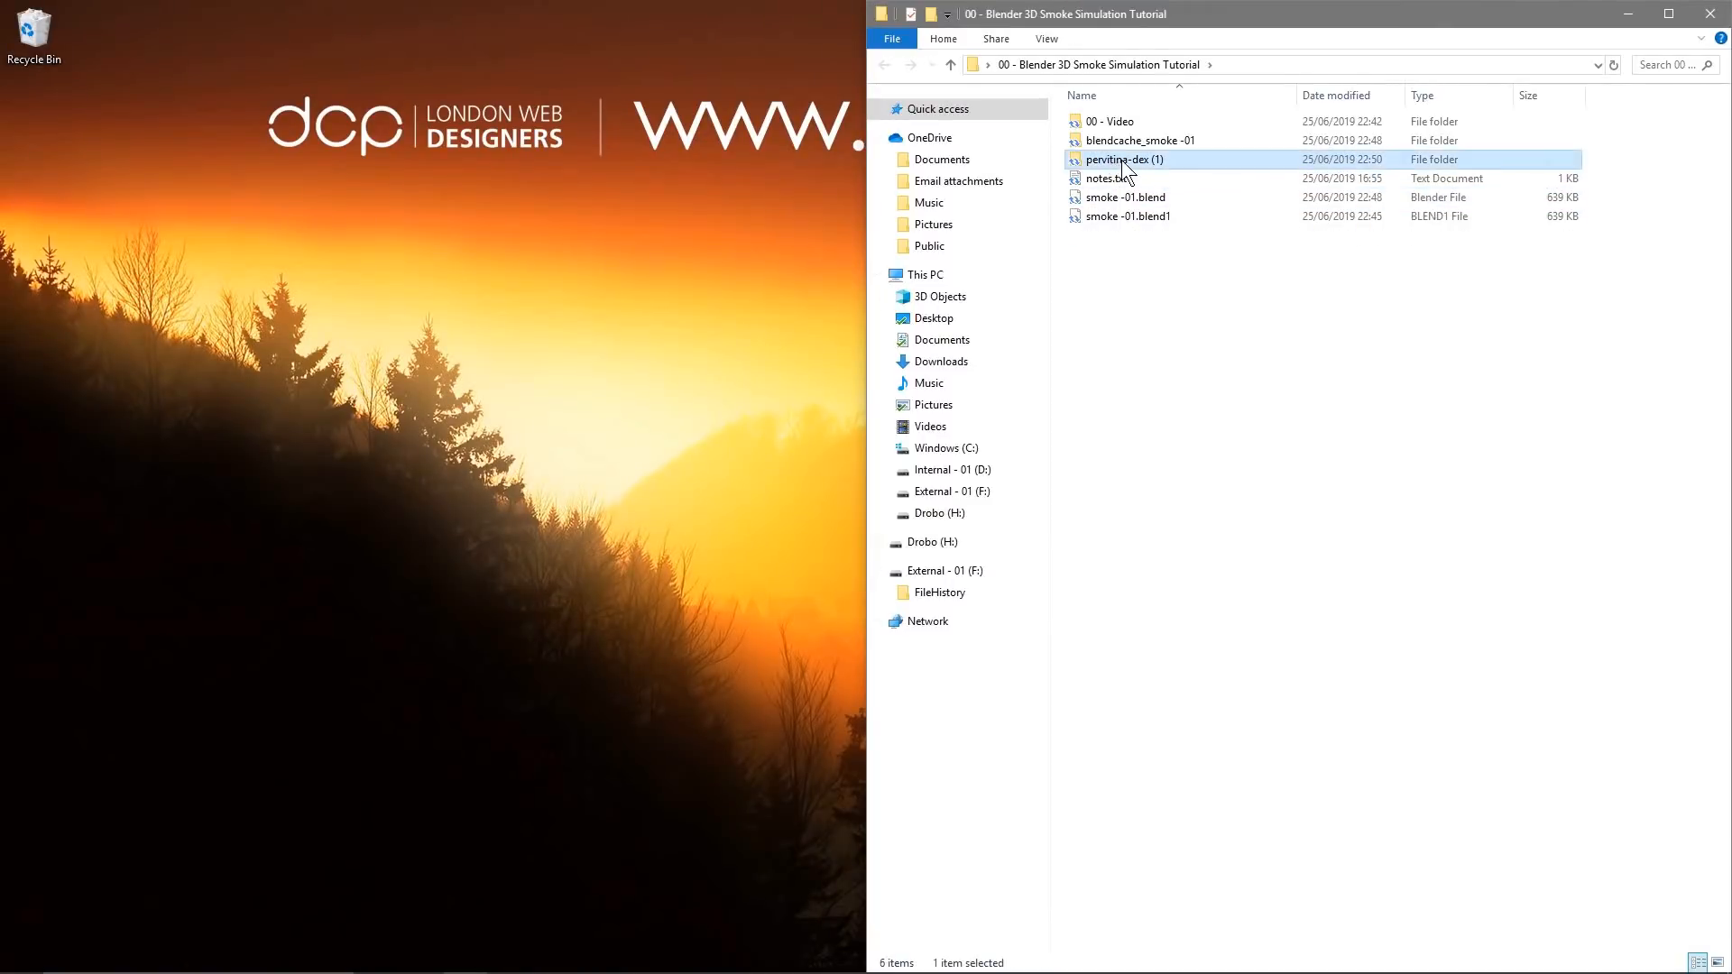
{"action": "key", "text": "F2"}
{"action": "type", "text": "font"}
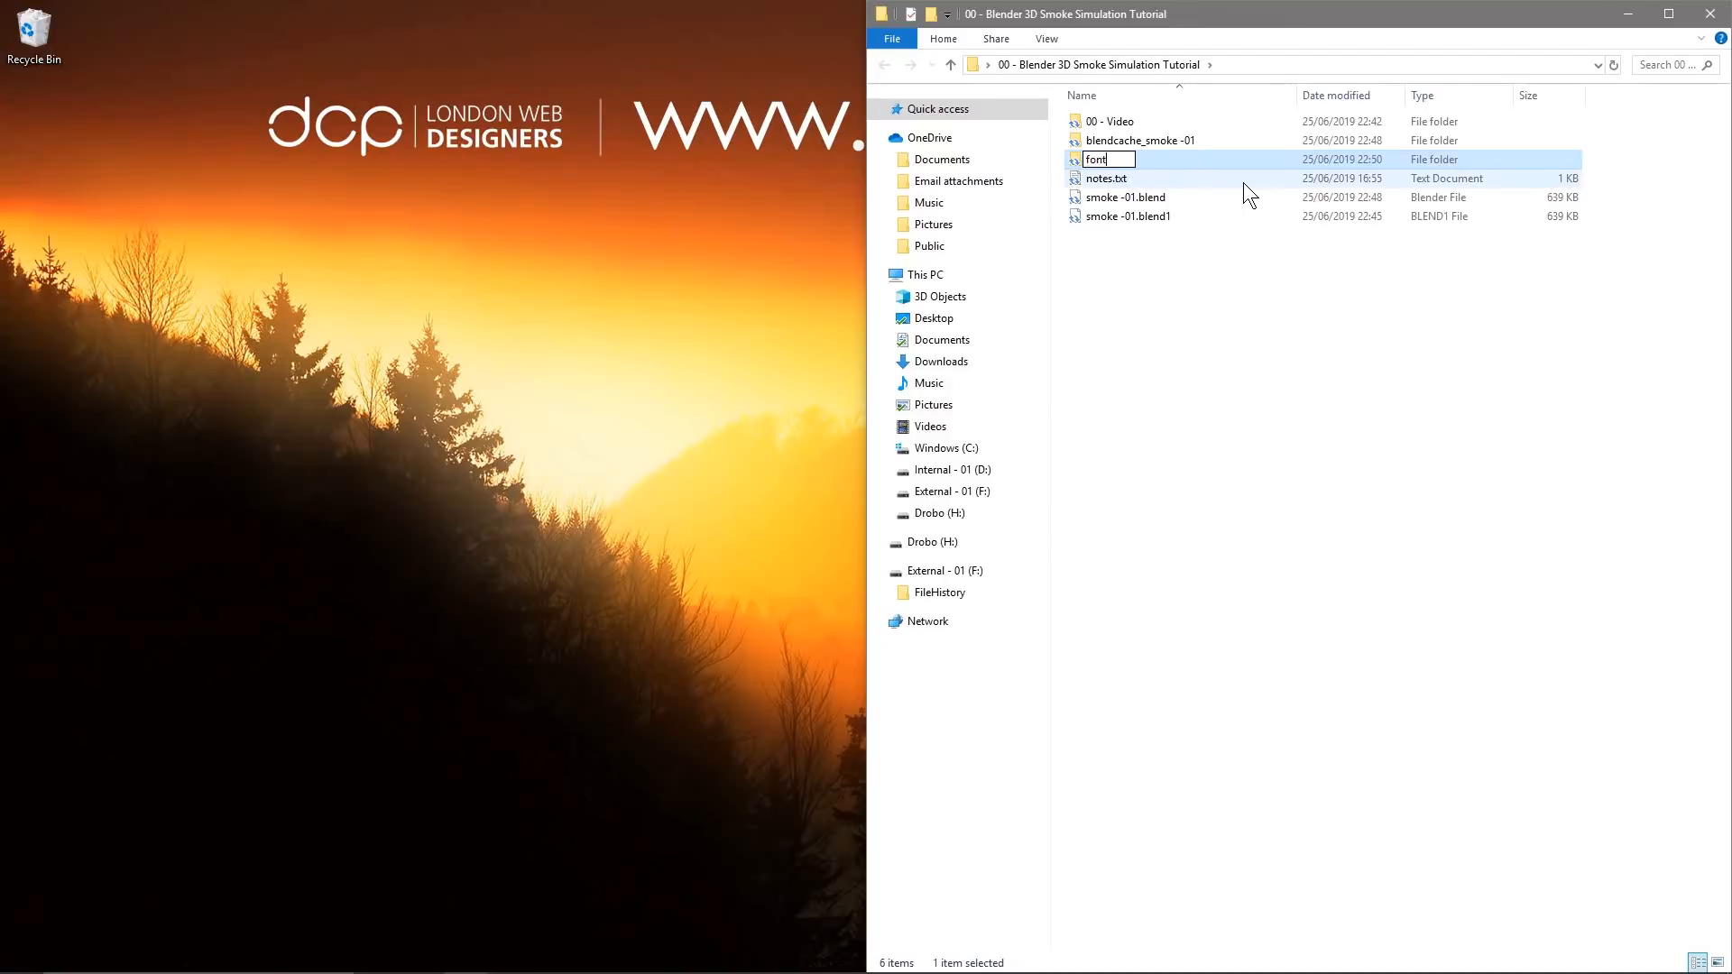
{"action": "key", "text": "Return"}
Delete everything in the font folder except Pervitina-Dex-FFP.ttf and close the File Explorer window
{"action": "key", "text": "Return"}
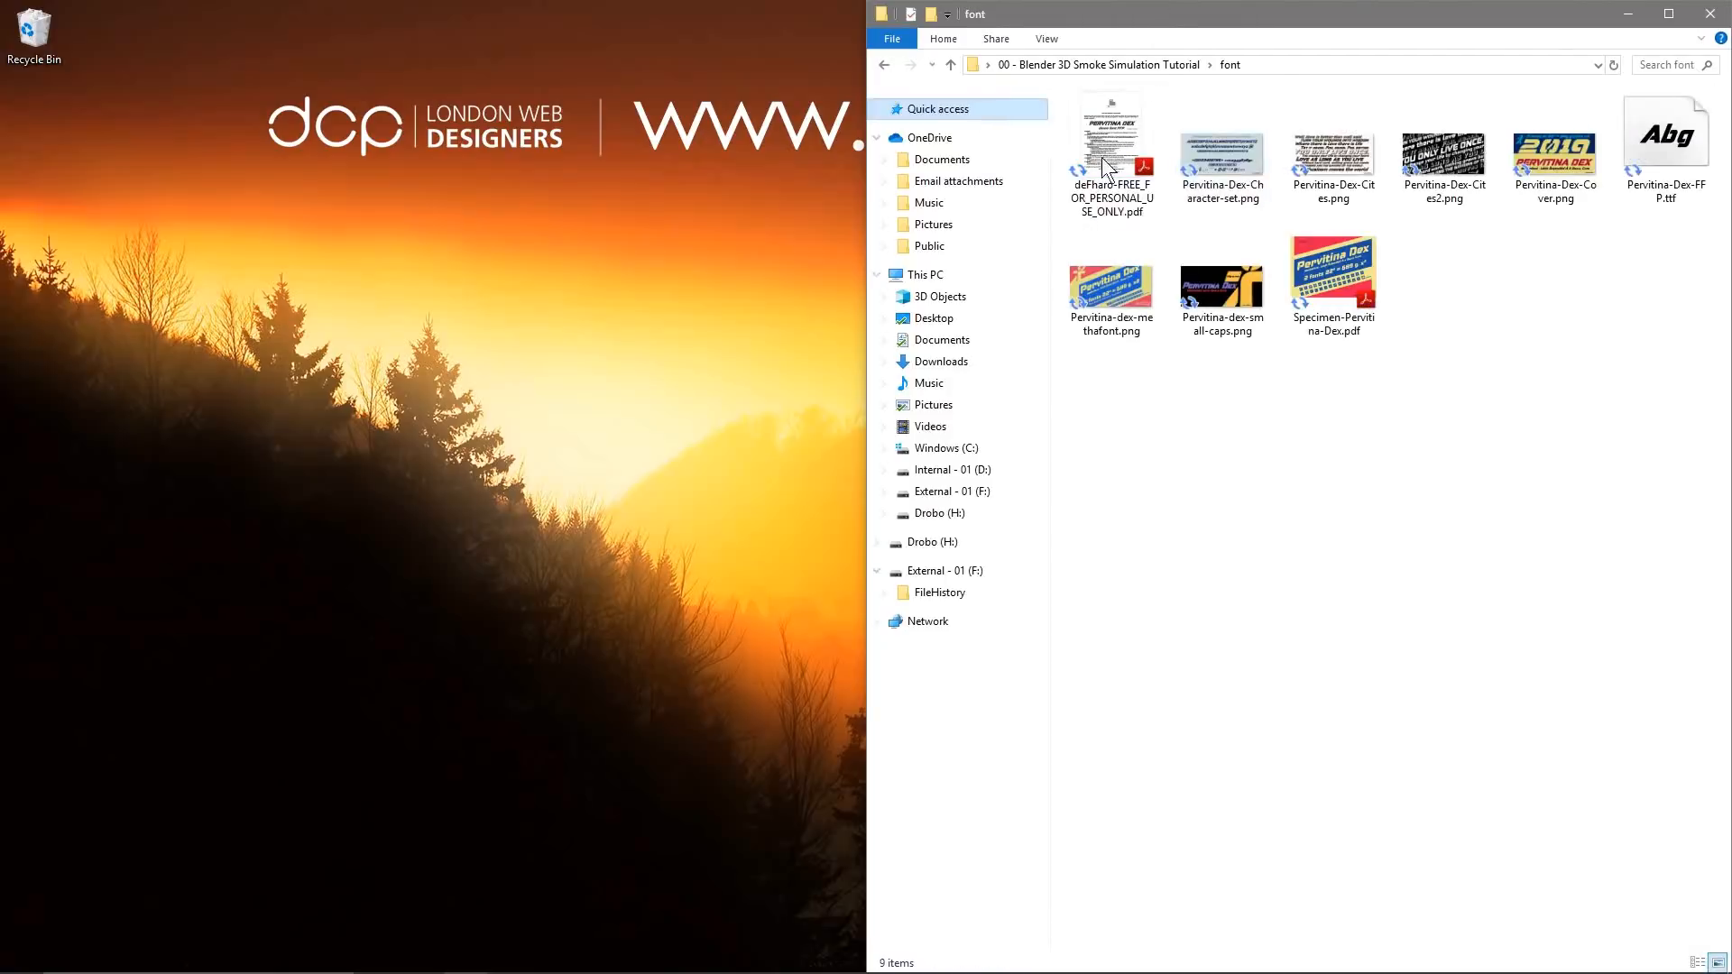
{"action": "left_click_drag", "start_coordinate": [1559, 400], "coordinate": [1097, 154]}
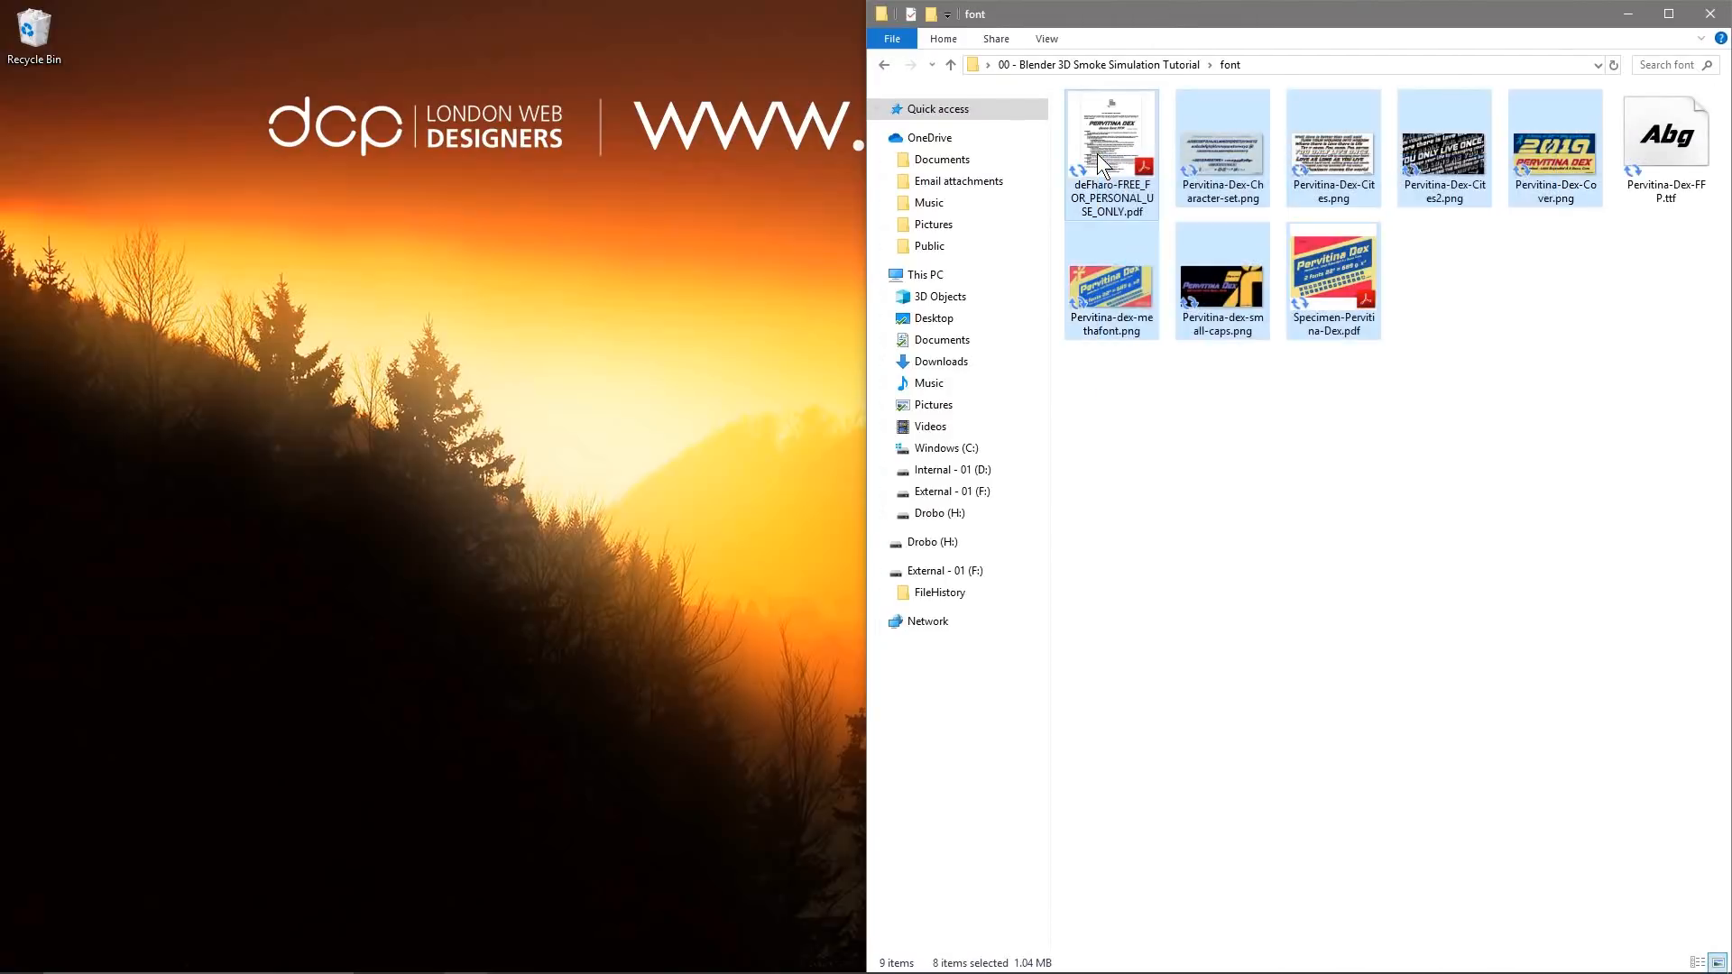
{"action": "key", "text": "Delete"}
{"action": "left_click", "coordinate": [1119, 180]}
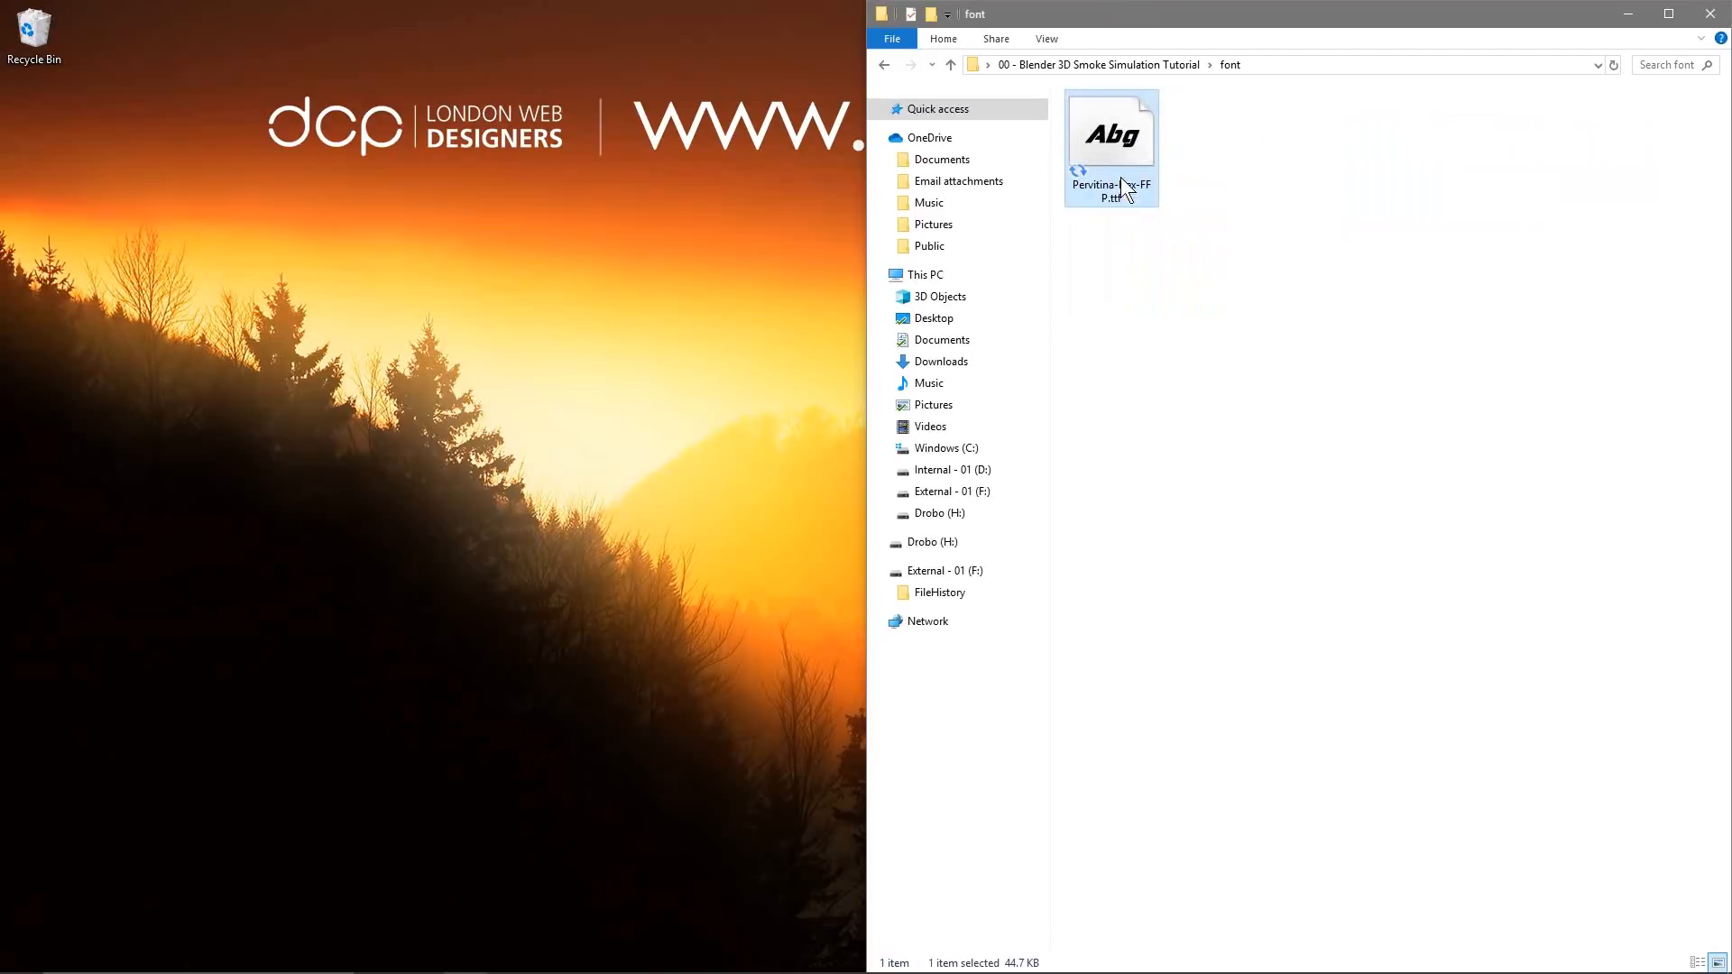
{"action": "left_click", "coordinate": [1414, 347]}
{"action": "left_click", "coordinate": [1710, 13]}
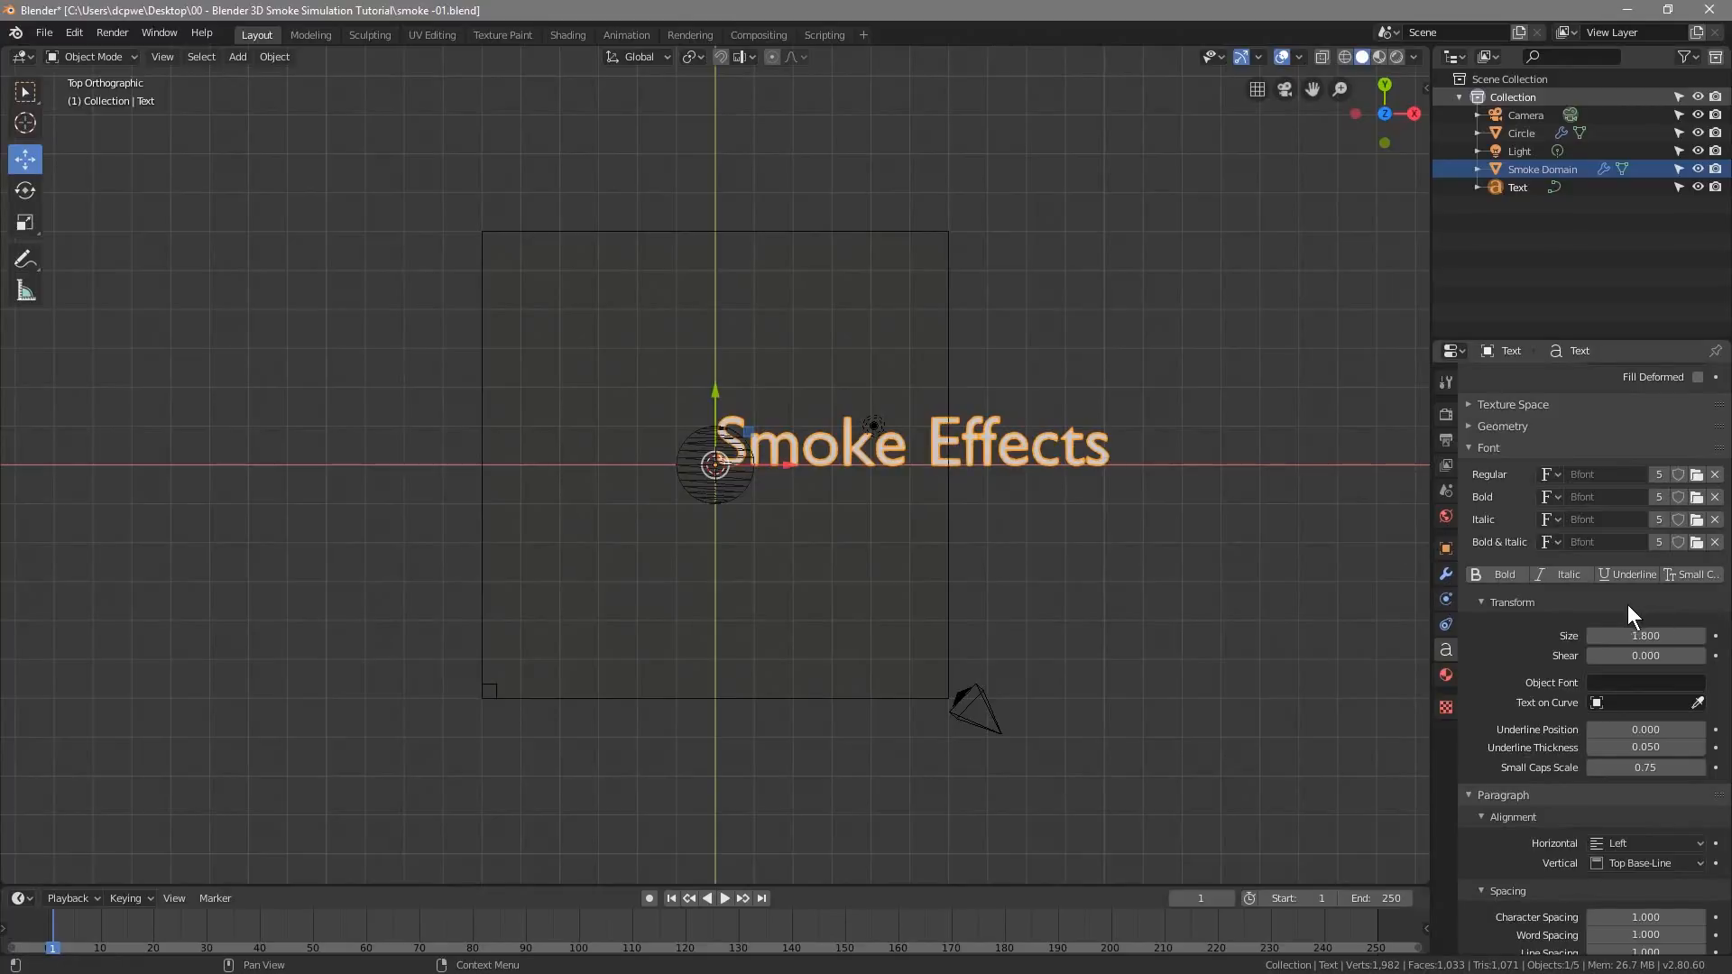
Load Pervitina-Dex-FFP.ttf from the project's font folder as the text's regular font
{"action": "scroll", "coordinate": [1605, 603], "scroll_direction": "up", "scroll_amount": 2}
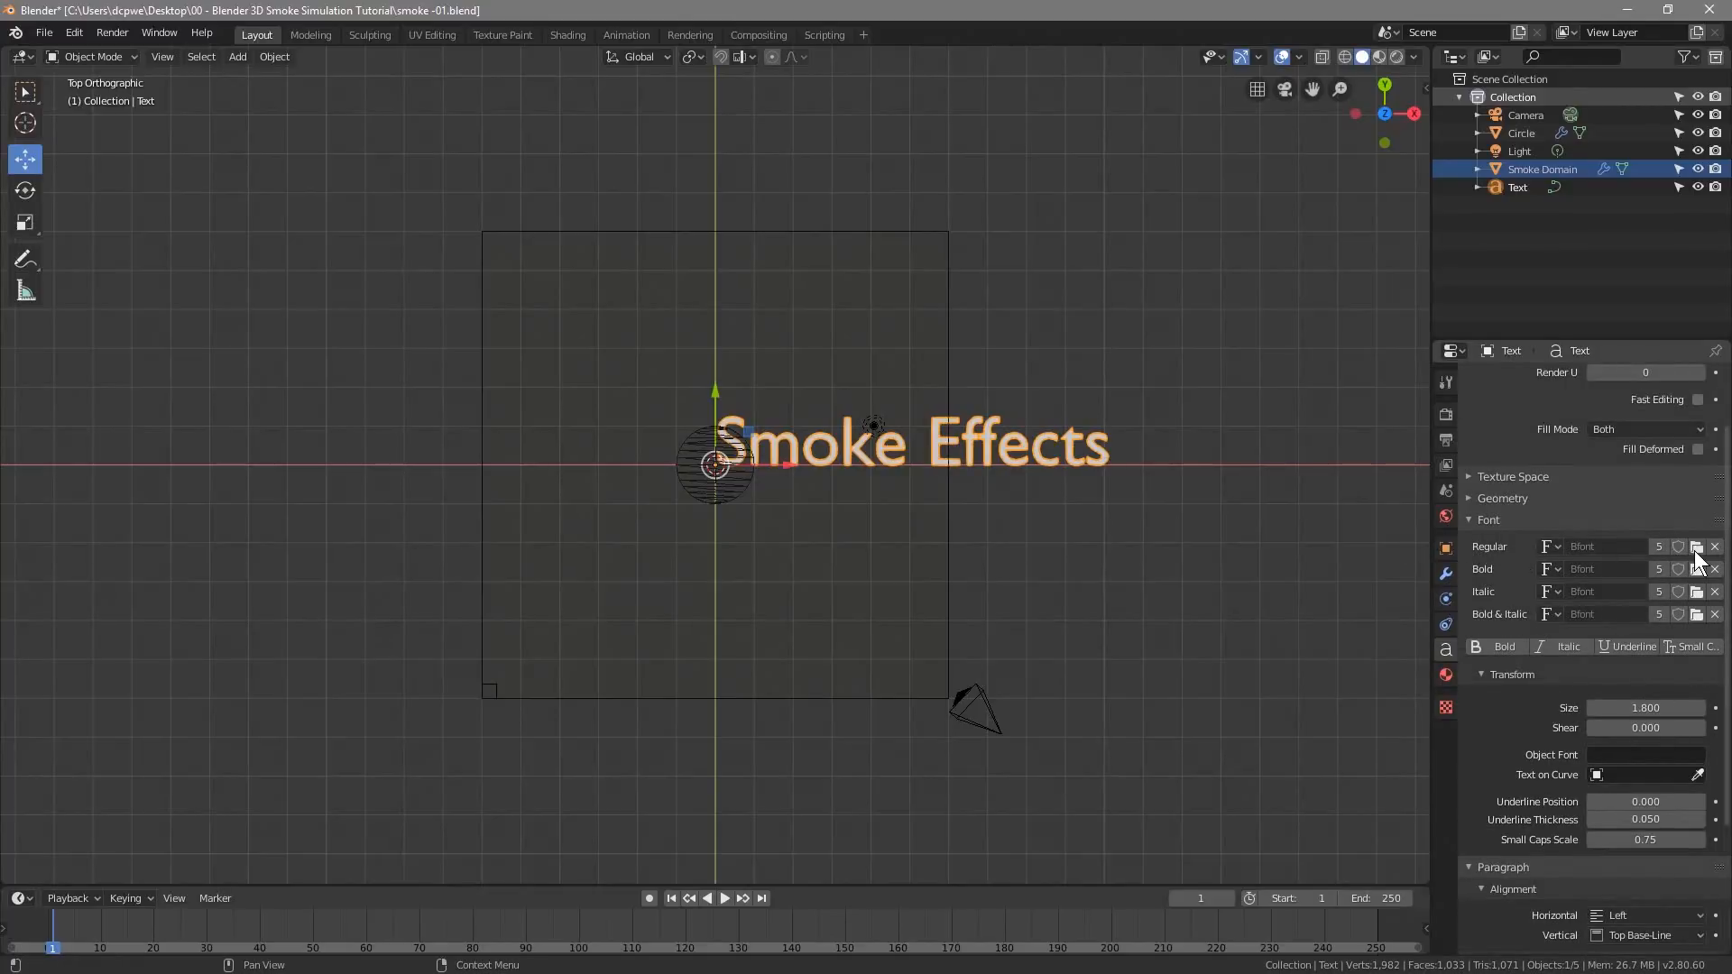
{"action": "left_click", "coordinate": [1695, 551]}
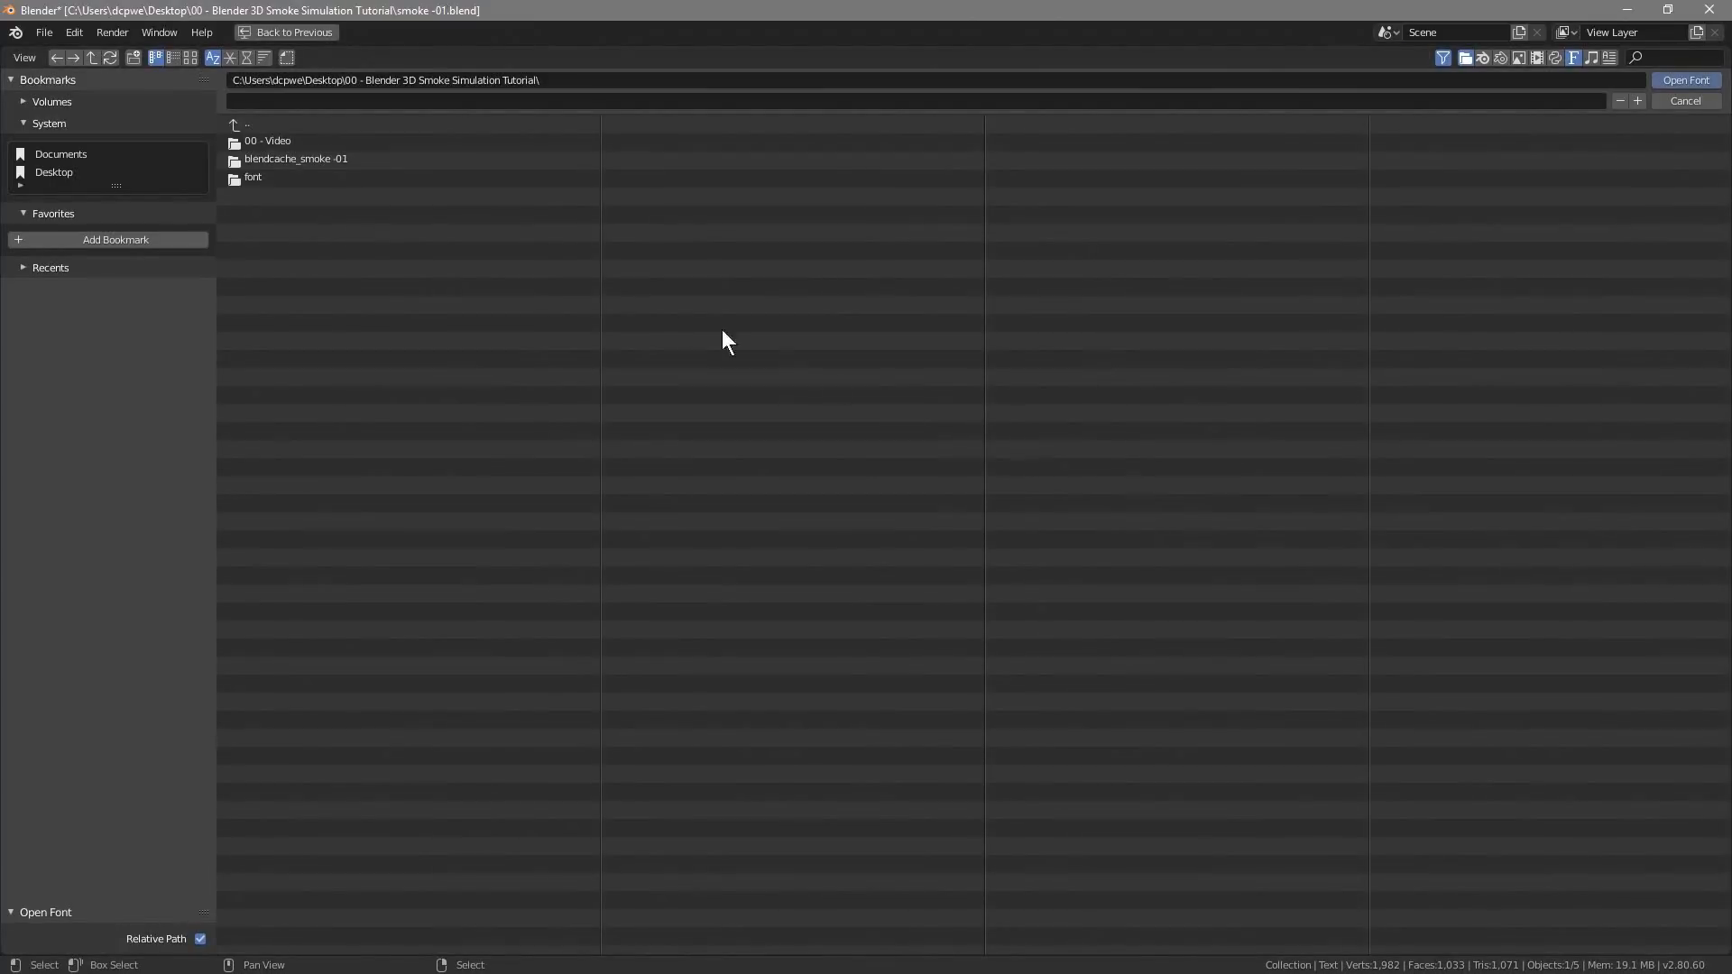
{"action": "left_click", "coordinate": [263, 173]}
{"action": "left_click", "coordinate": [290, 139]}
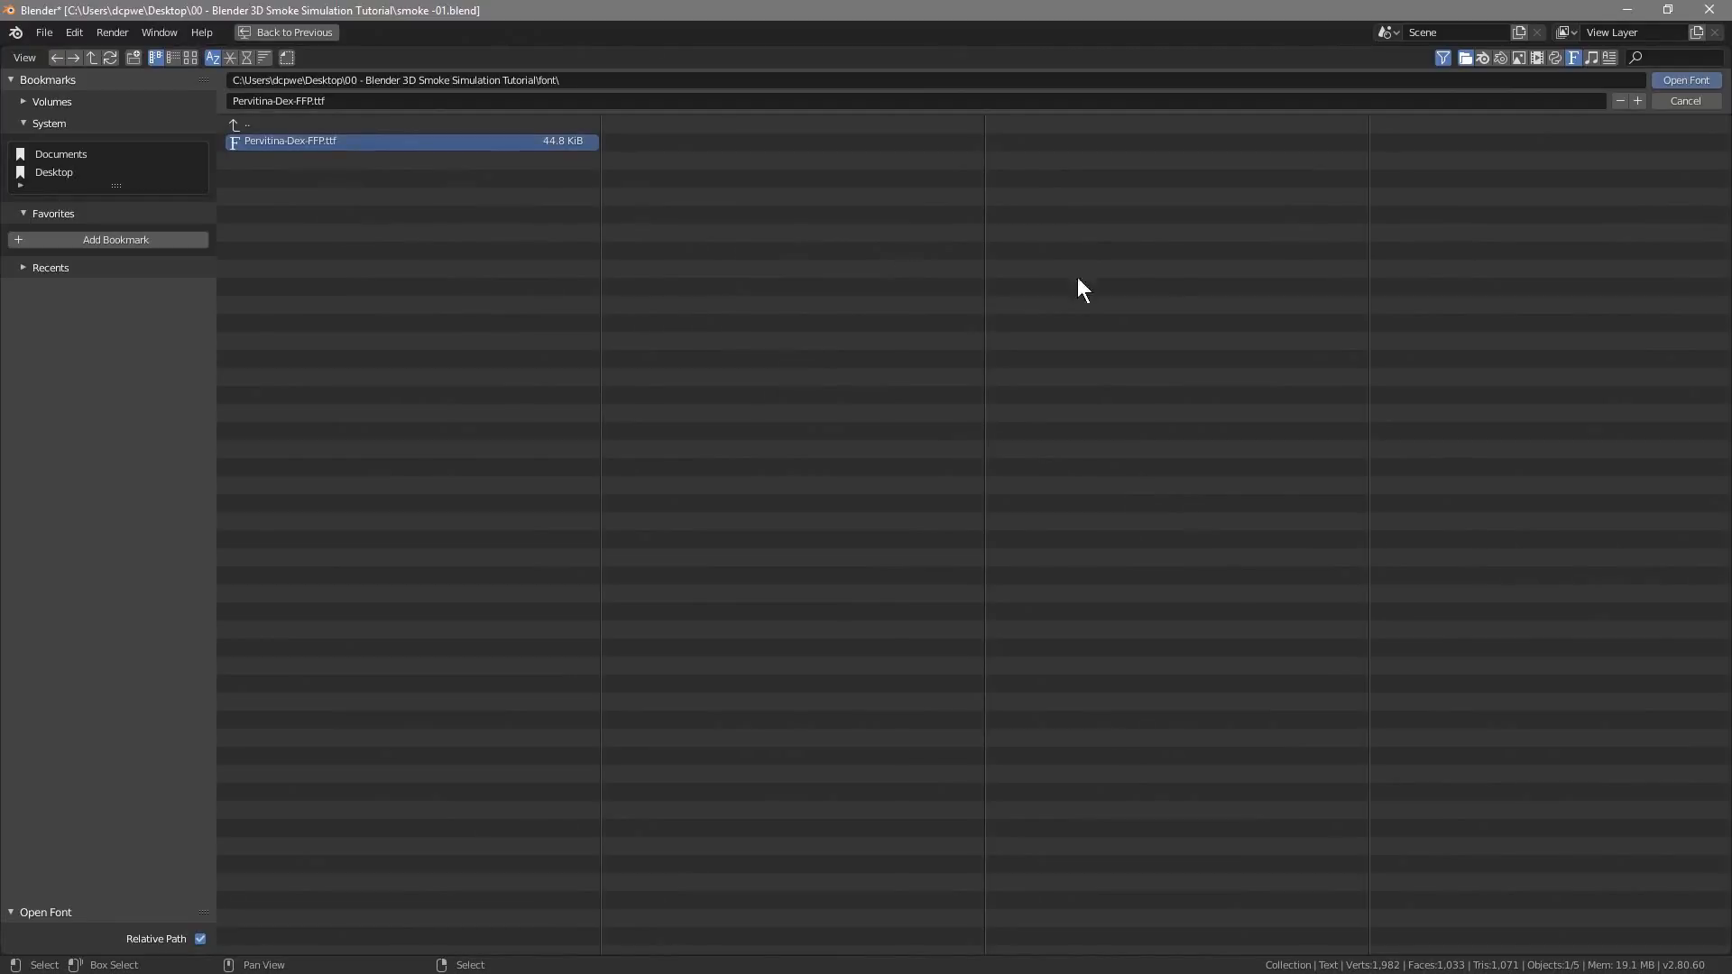
{"action": "left_click", "coordinate": [1683, 79]}
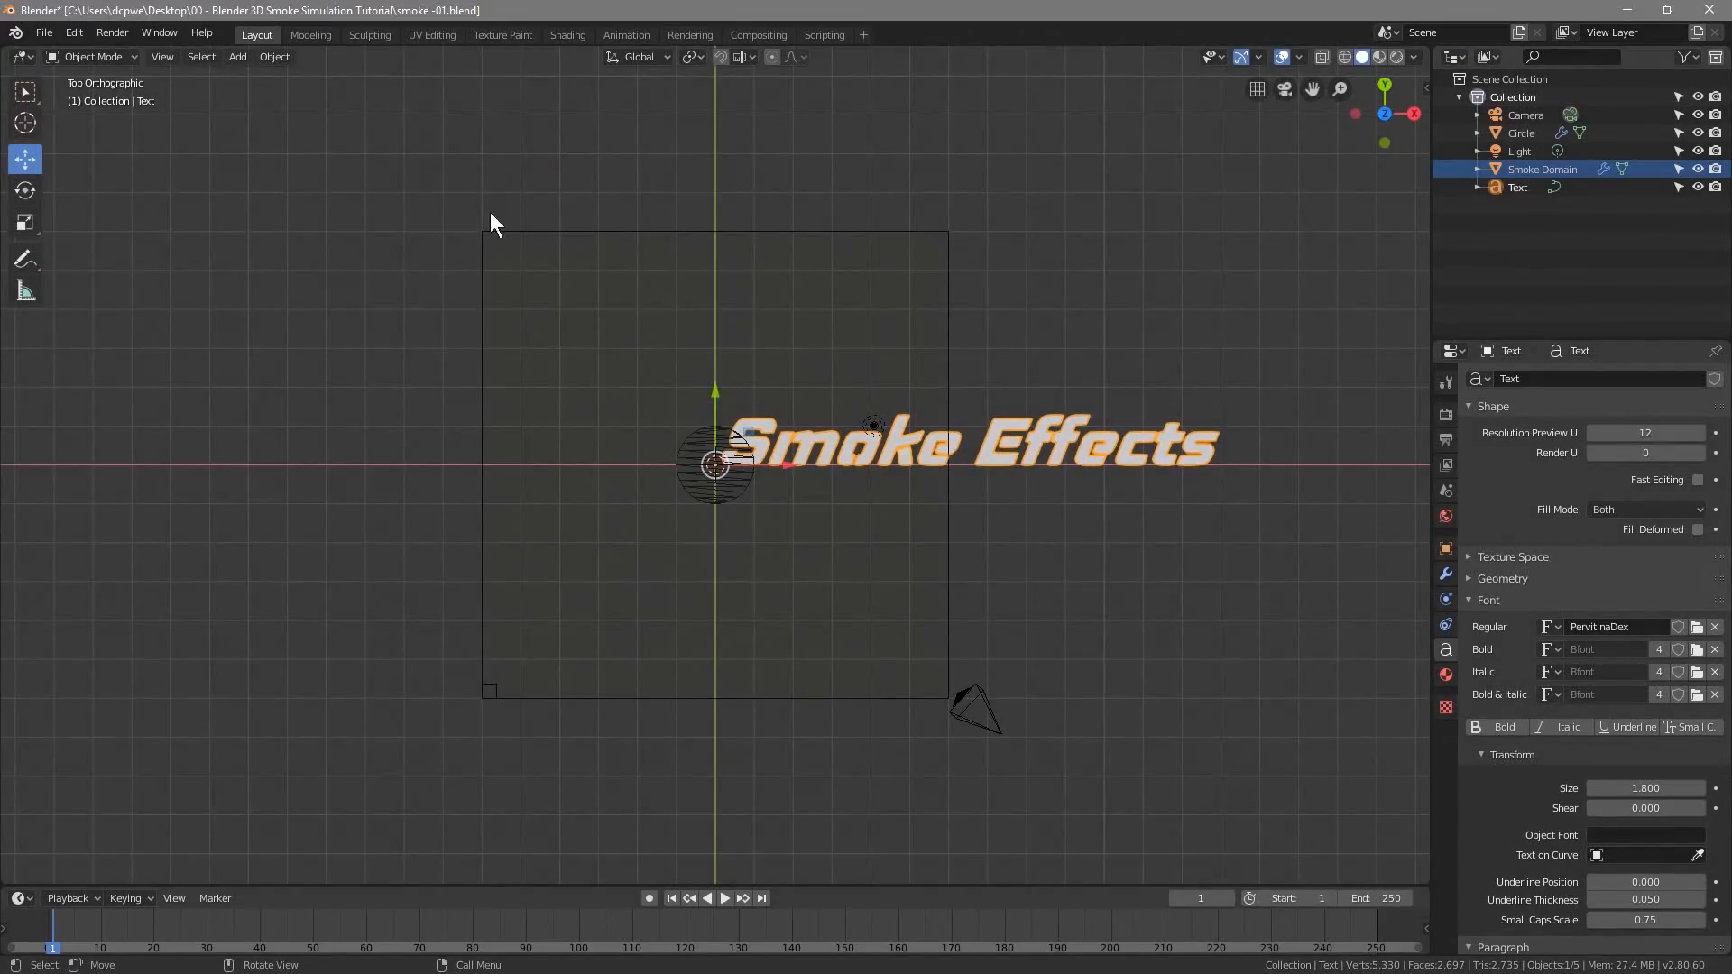
Centre the Smoke Effects text by moving its geometry to its origin
{"action": "left_click", "coordinate": [275, 56]}
{"action": "mouse_move", "coordinate": [332, 95]}
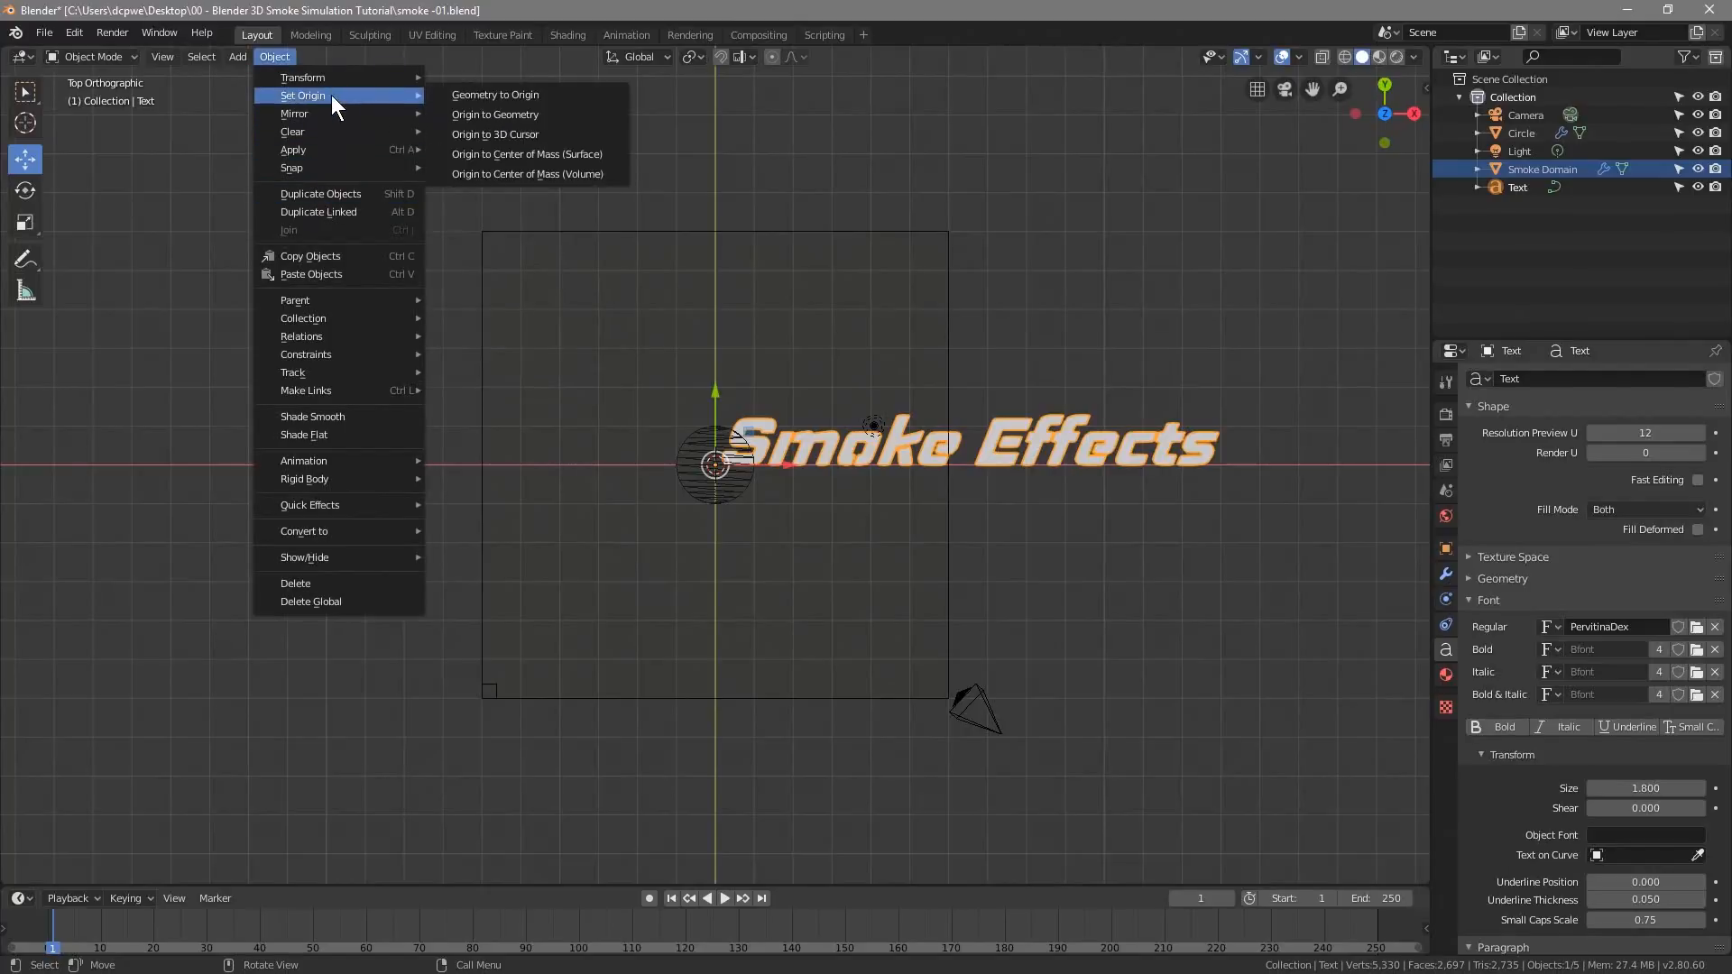
{"action": "left_click", "coordinate": [501, 93]}
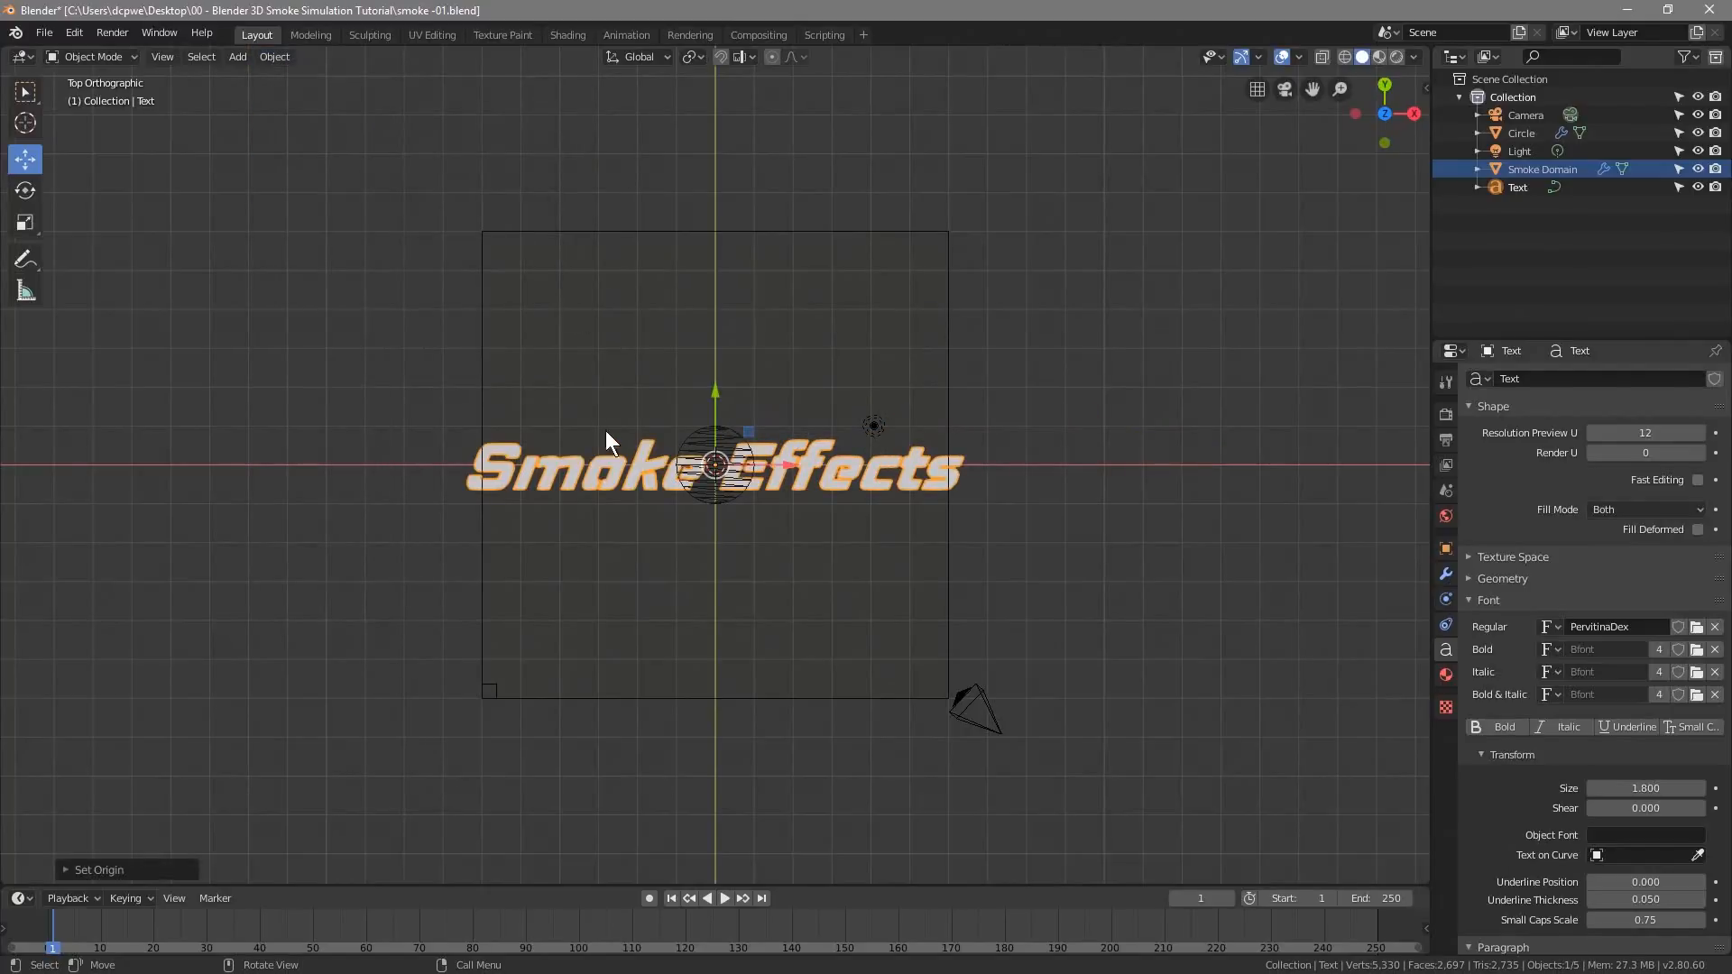
{"action": "scroll", "coordinate": [908, 487], "scroll_direction": "up", "scroll_amount": 3}
{"action": "scroll", "coordinate": [907, 487], "scroll_direction": "down", "scroll_amount": 3}
Compare the text's width with the smoke domain and try font sizes of 1.4 and 2.4
{"action": "left_click", "coordinate": [950, 242]}
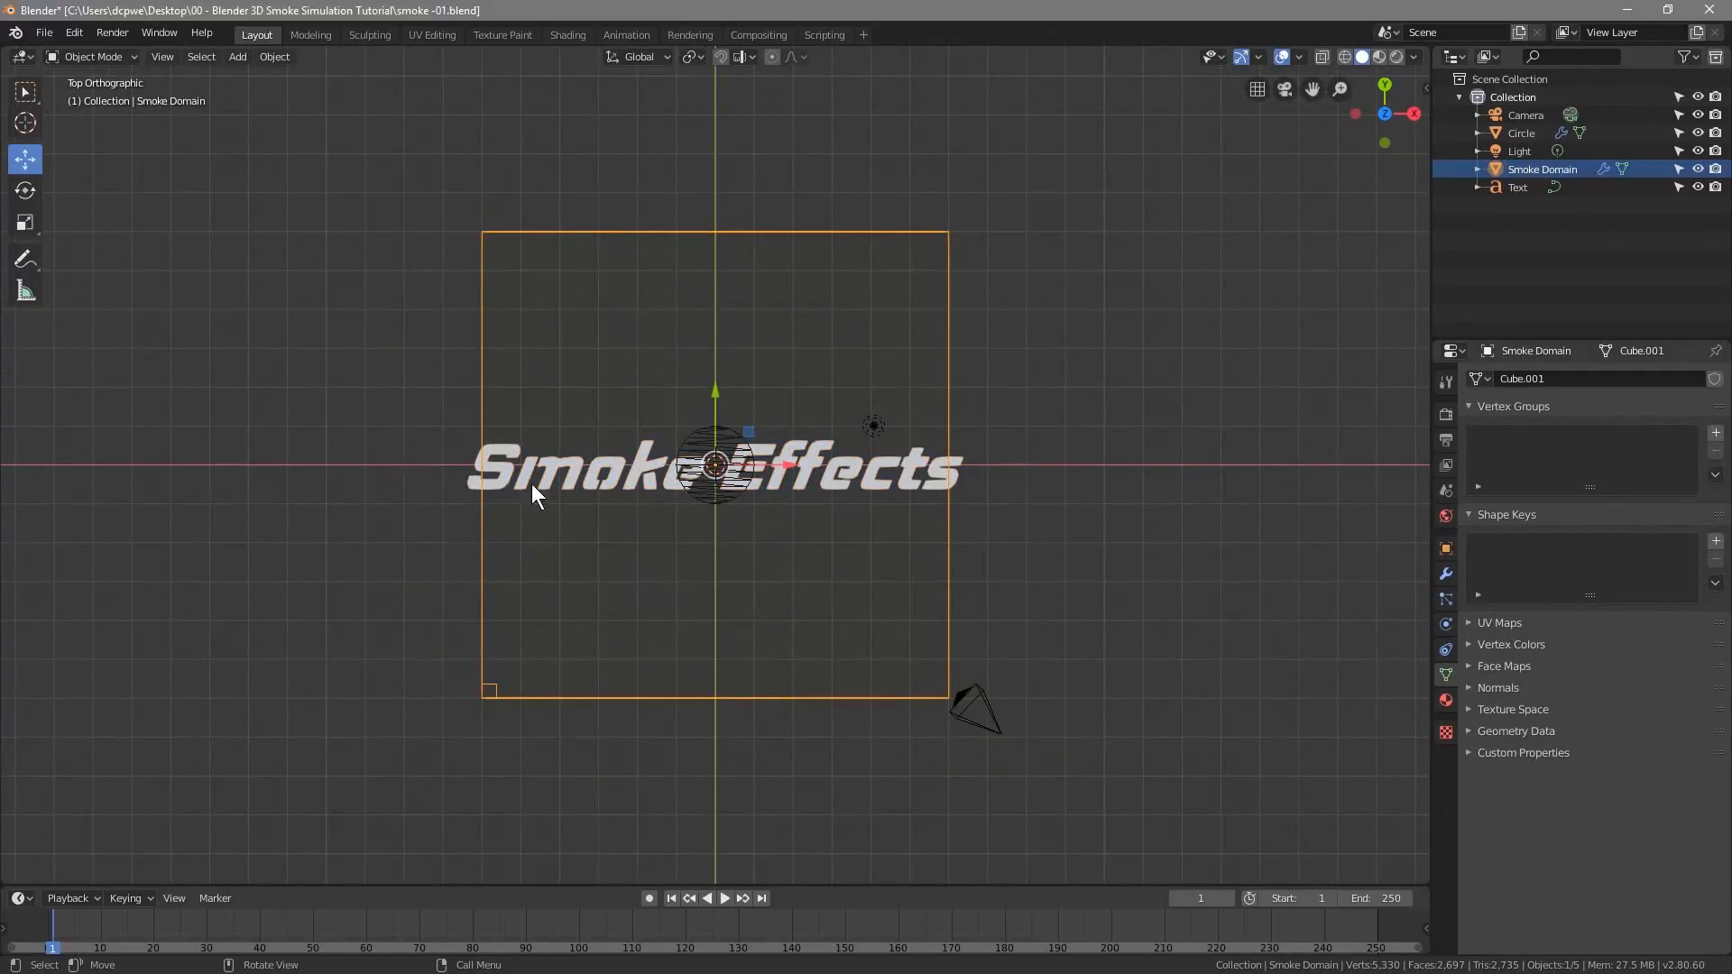
{"action": "left_click", "coordinate": [857, 474]}
{"action": "scroll", "coordinate": [1614, 668], "scroll_direction": "down", "scroll_amount": 5}
{"action": "double_click", "coordinate": [1665, 683]}
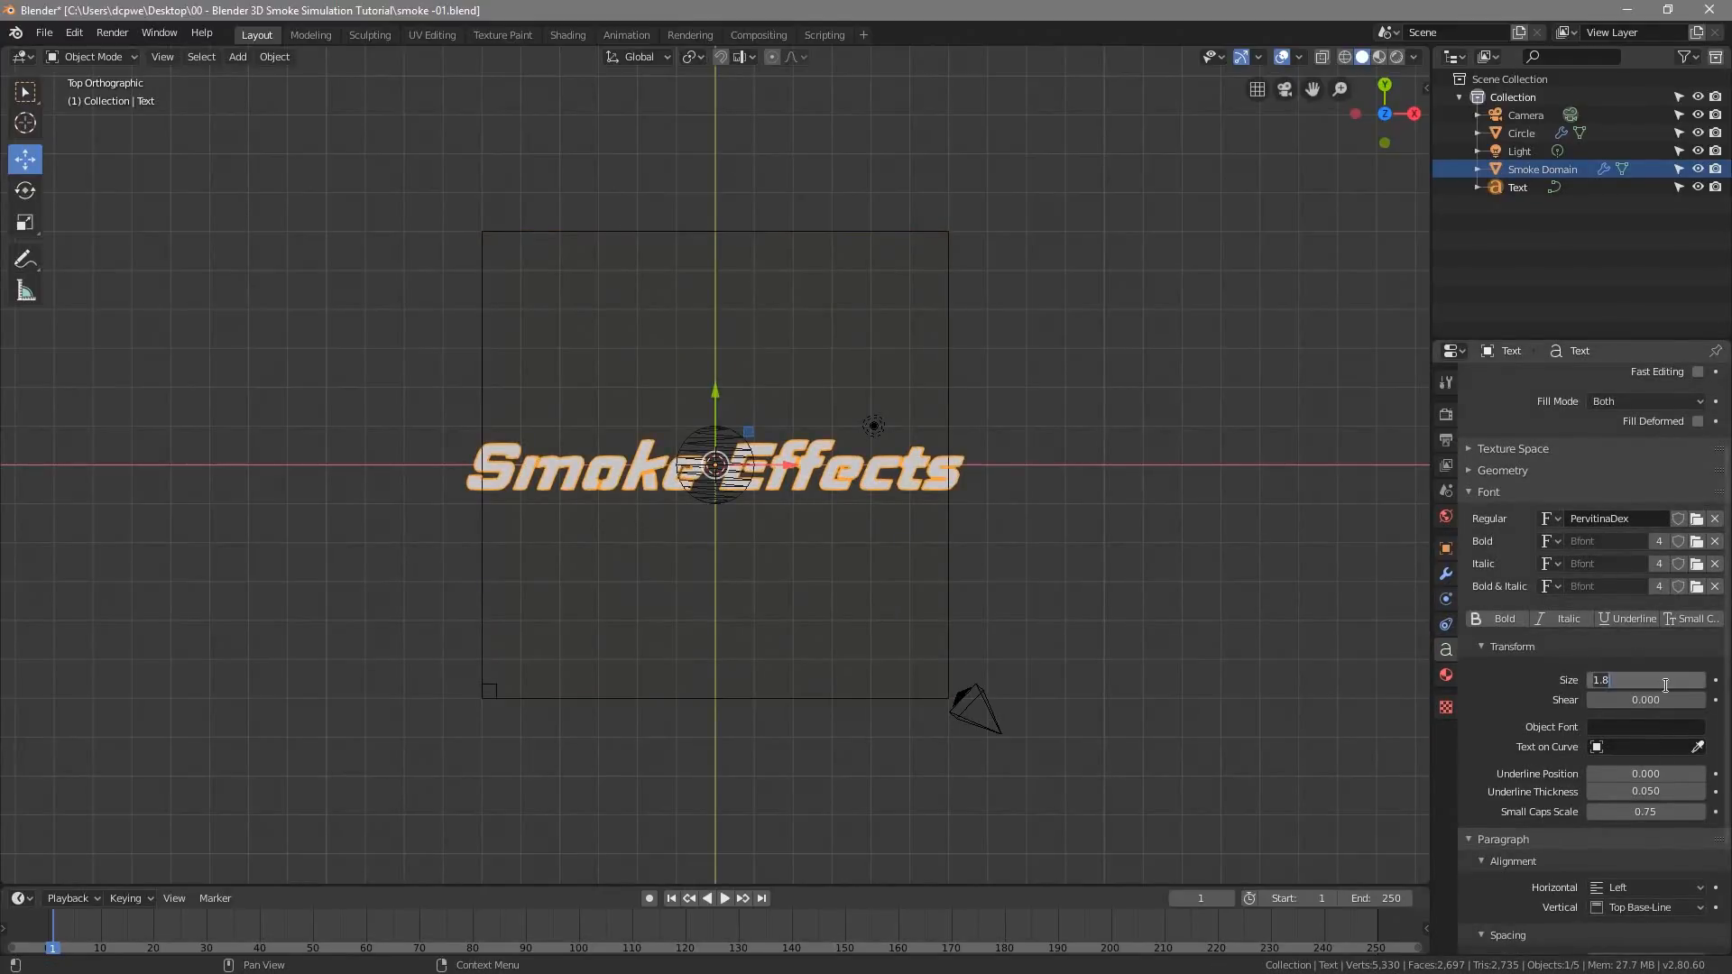
{"action": "type", "text": "1.4"}
{"action": "key", "text": "Return"}
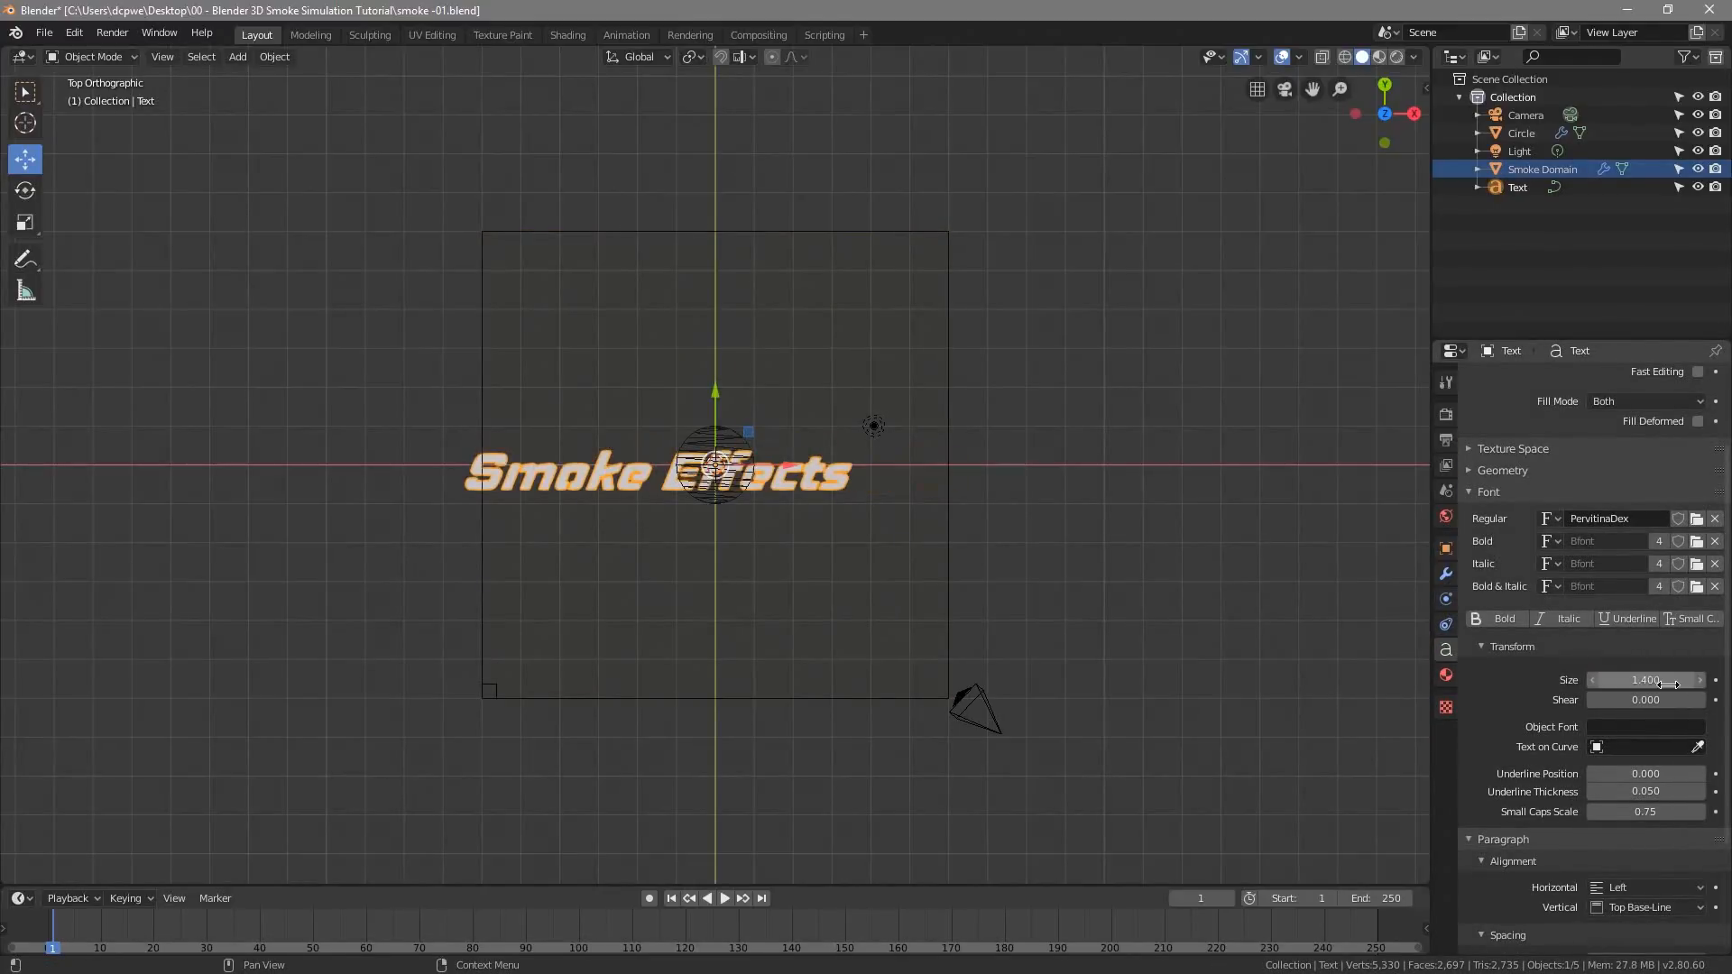
{"action": "double_click", "coordinate": [1666, 684]}
{"action": "type", "text": "2.4"}
{"action": "key", "text": "Return"}
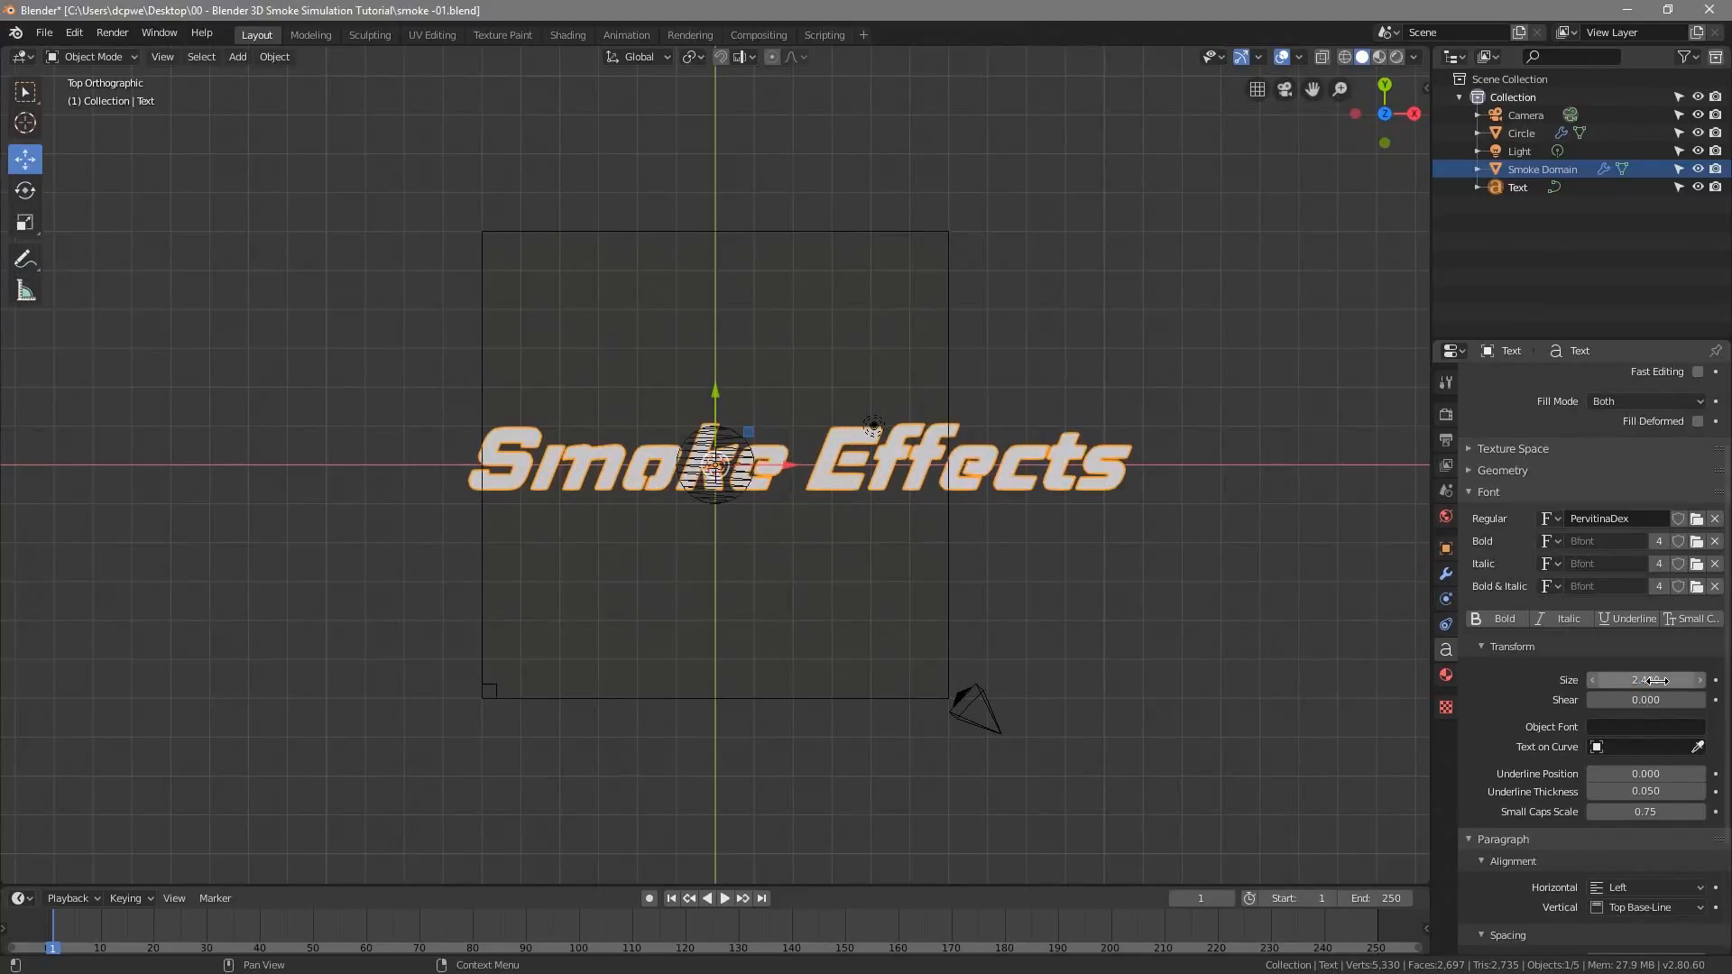
Set the text's font size to 1.6 and recentre its geometry on the origin
{"action": "left_click_drag", "start_coordinate": [1640, 682], "coordinate": [1567, 682]}
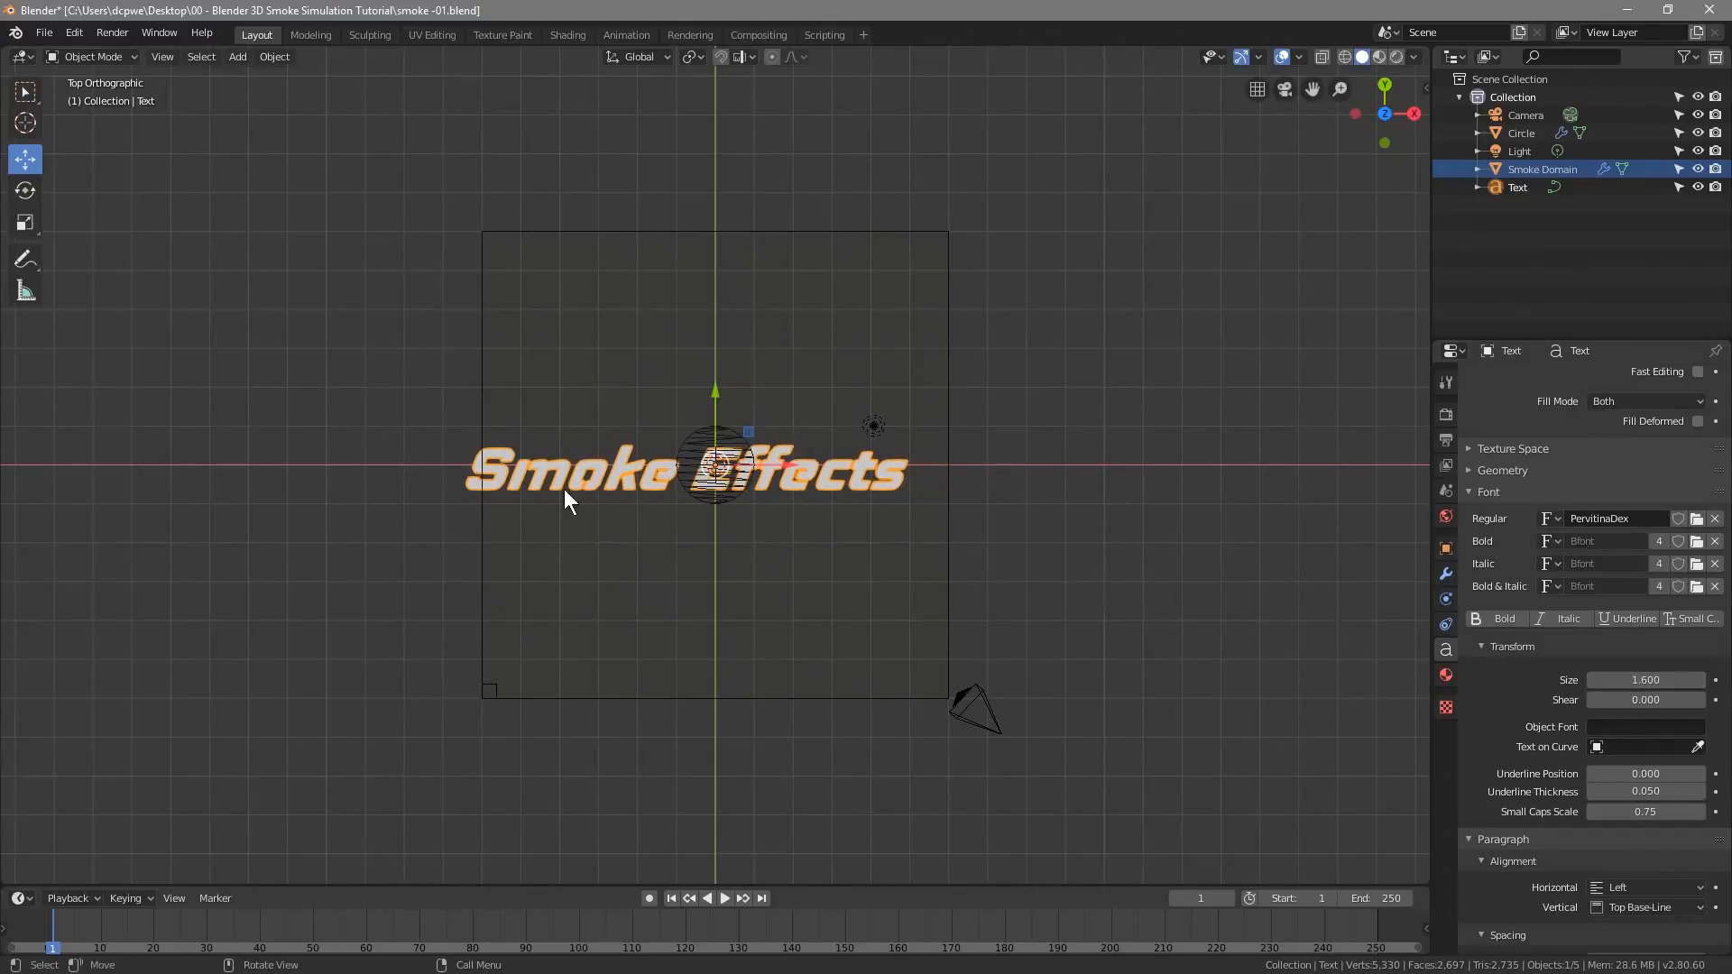
{"action": "left_click", "coordinate": [266, 54]}
{"action": "left_click", "coordinate": [275, 58]}
{"action": "mouse_move", "coordinate": [298, 95]}
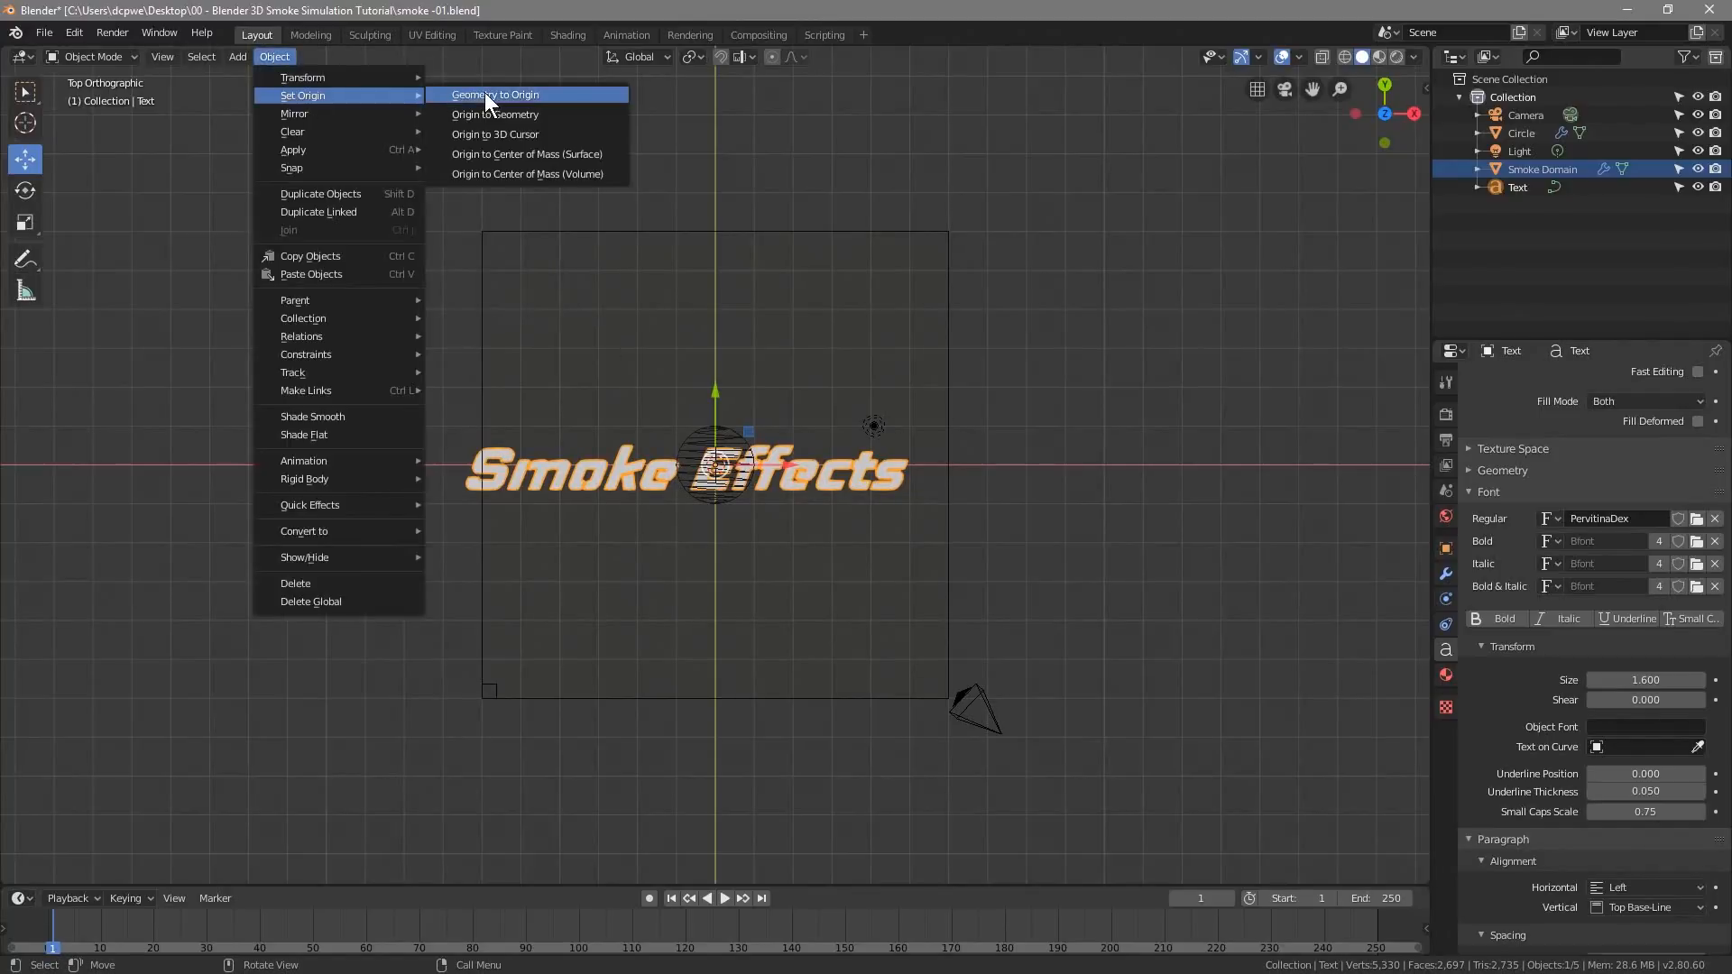
{"action": "left_click", "coordinate": [484, 94]}
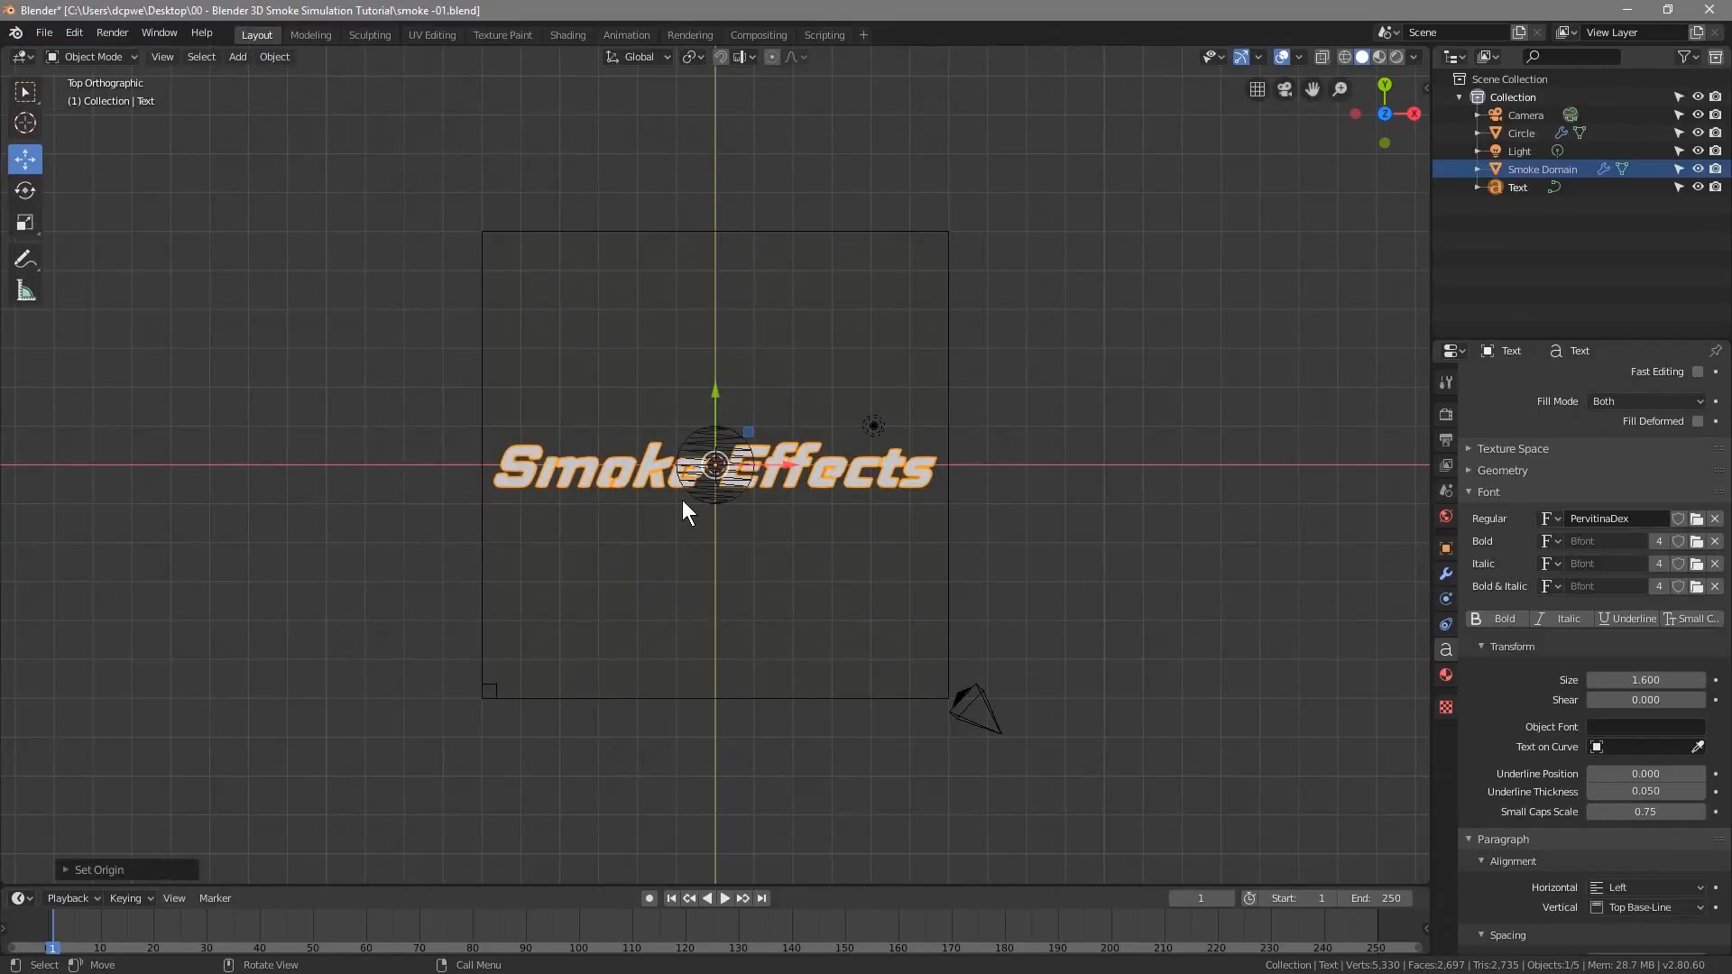
{"action": "scroll", "coordinate": [683, 499], "scroll_direction": "up", "scroll_amount": 2}
{"action": "scroll", "coordinate": [835, 490], "scroll_direction": "down", "scroll_amount": 1}
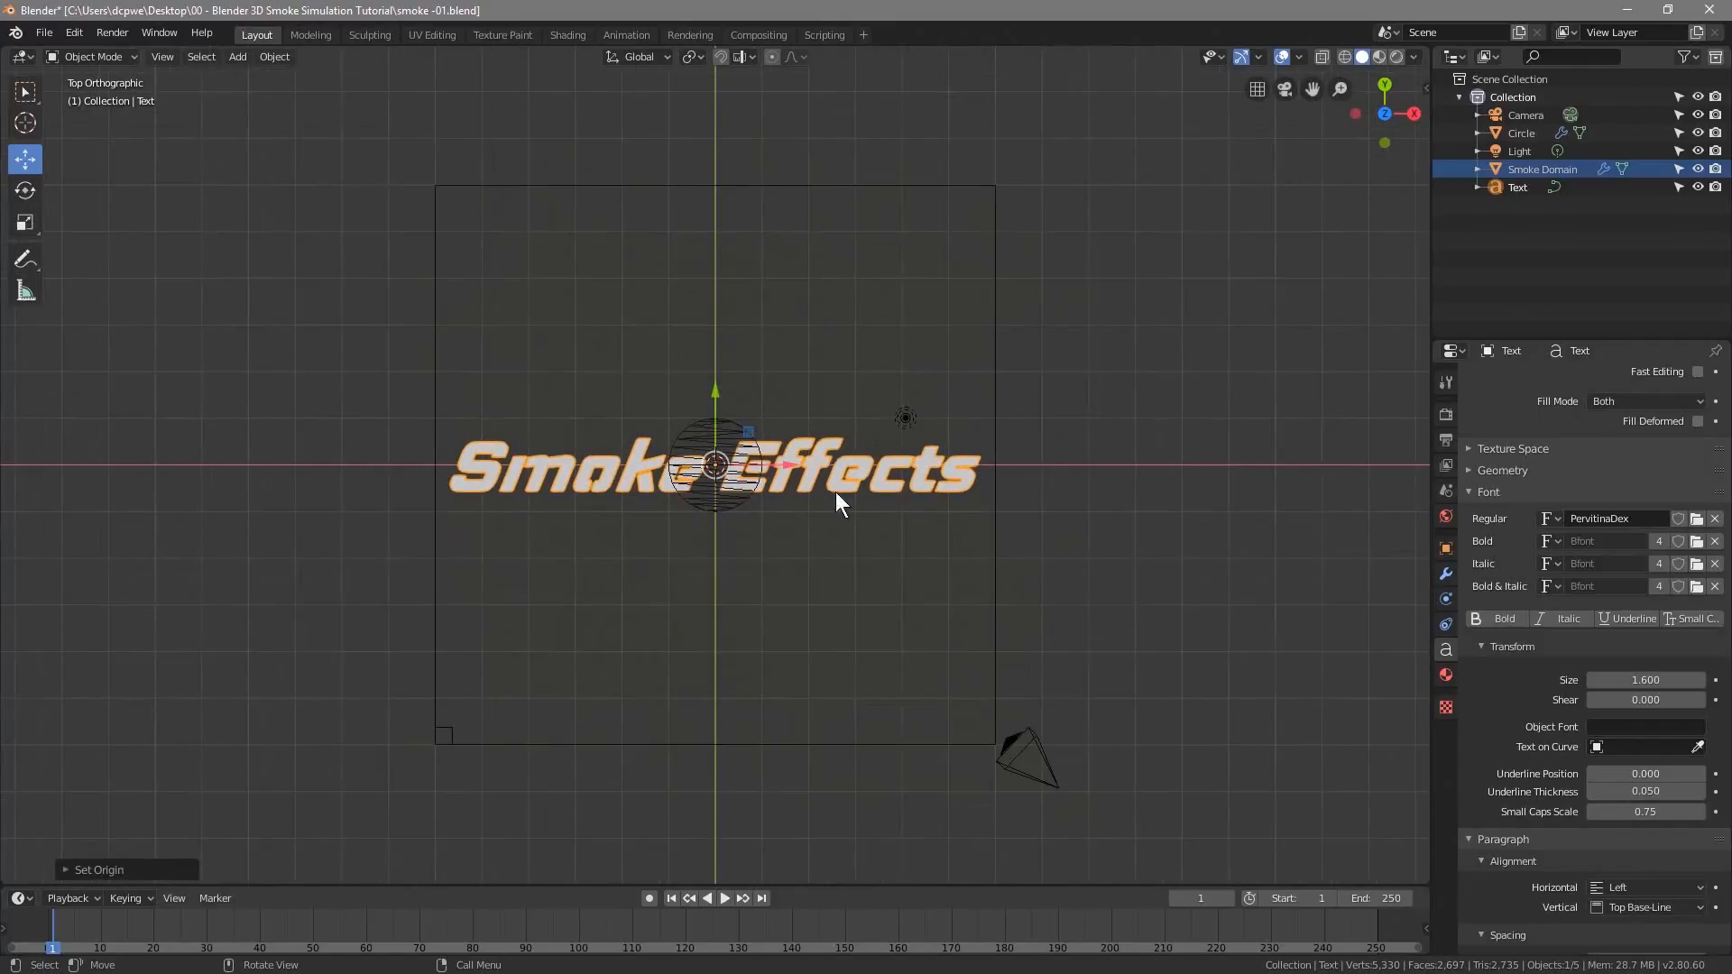
Reduce the text's font size to 1.5 for more clearance inside the domain and realign its geometry to the origin
{"action": "left_click", "coordinate": [995, 409]}
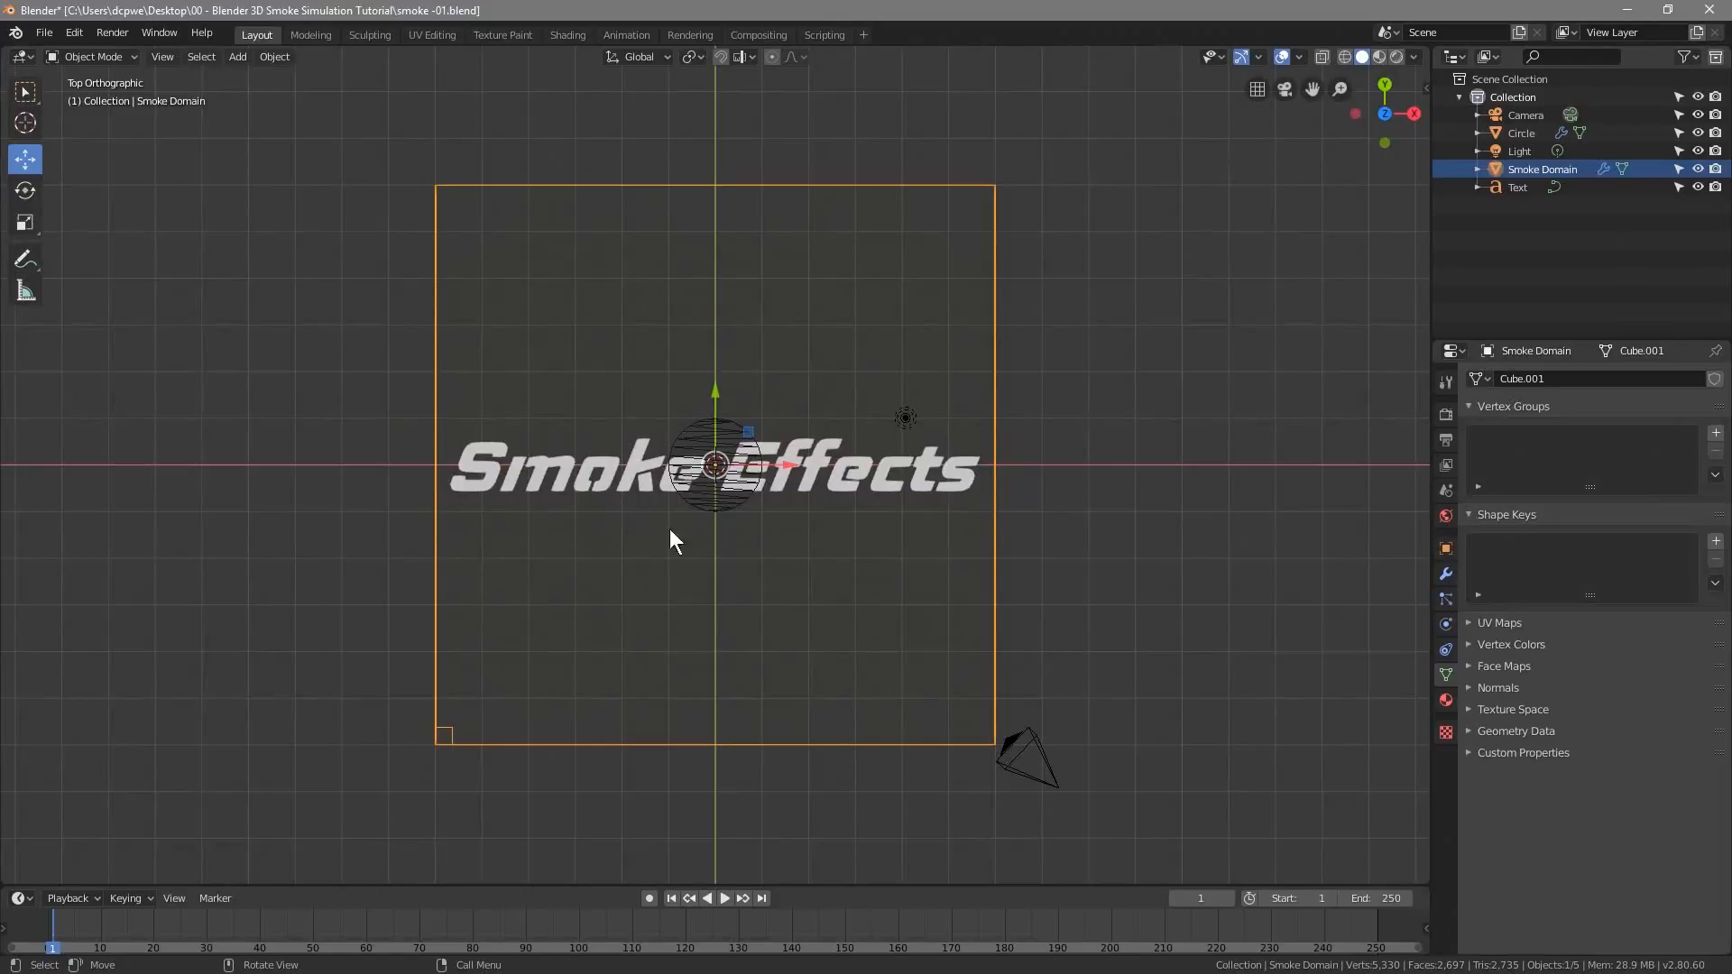
{"action": "left_click", "coordinate": [820, 474]}
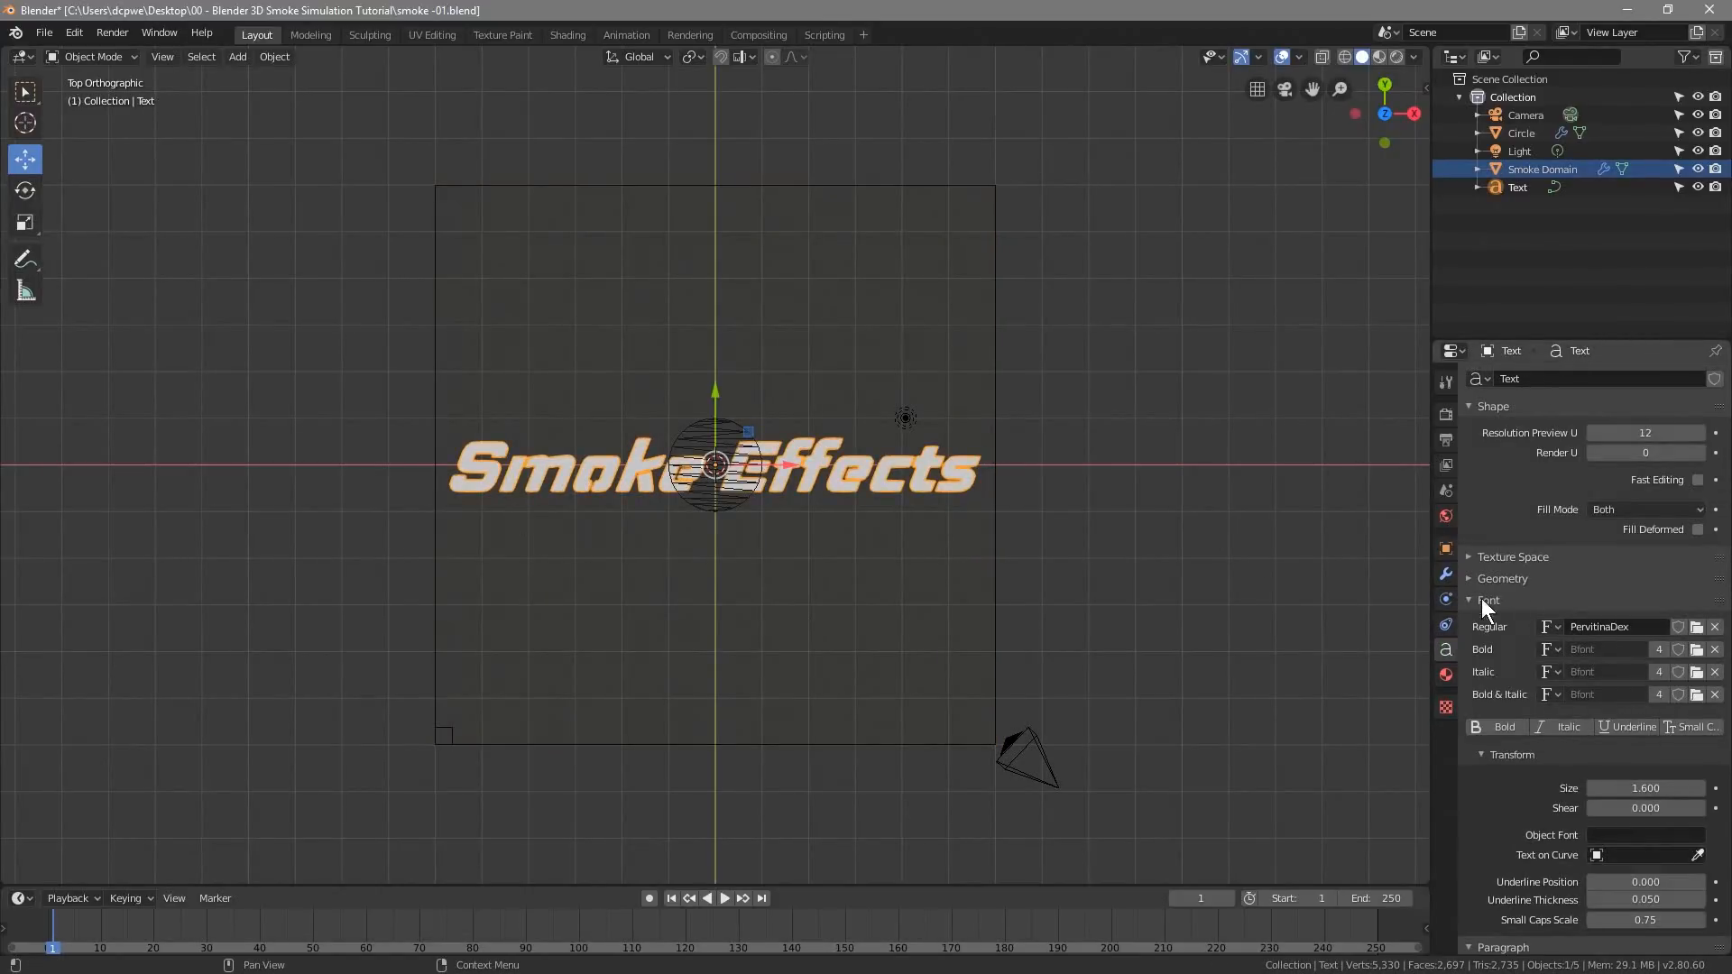
{"action": "left_click_drag", "start_coordinate": [1623, 788], "coordinate": [1592, 788]}
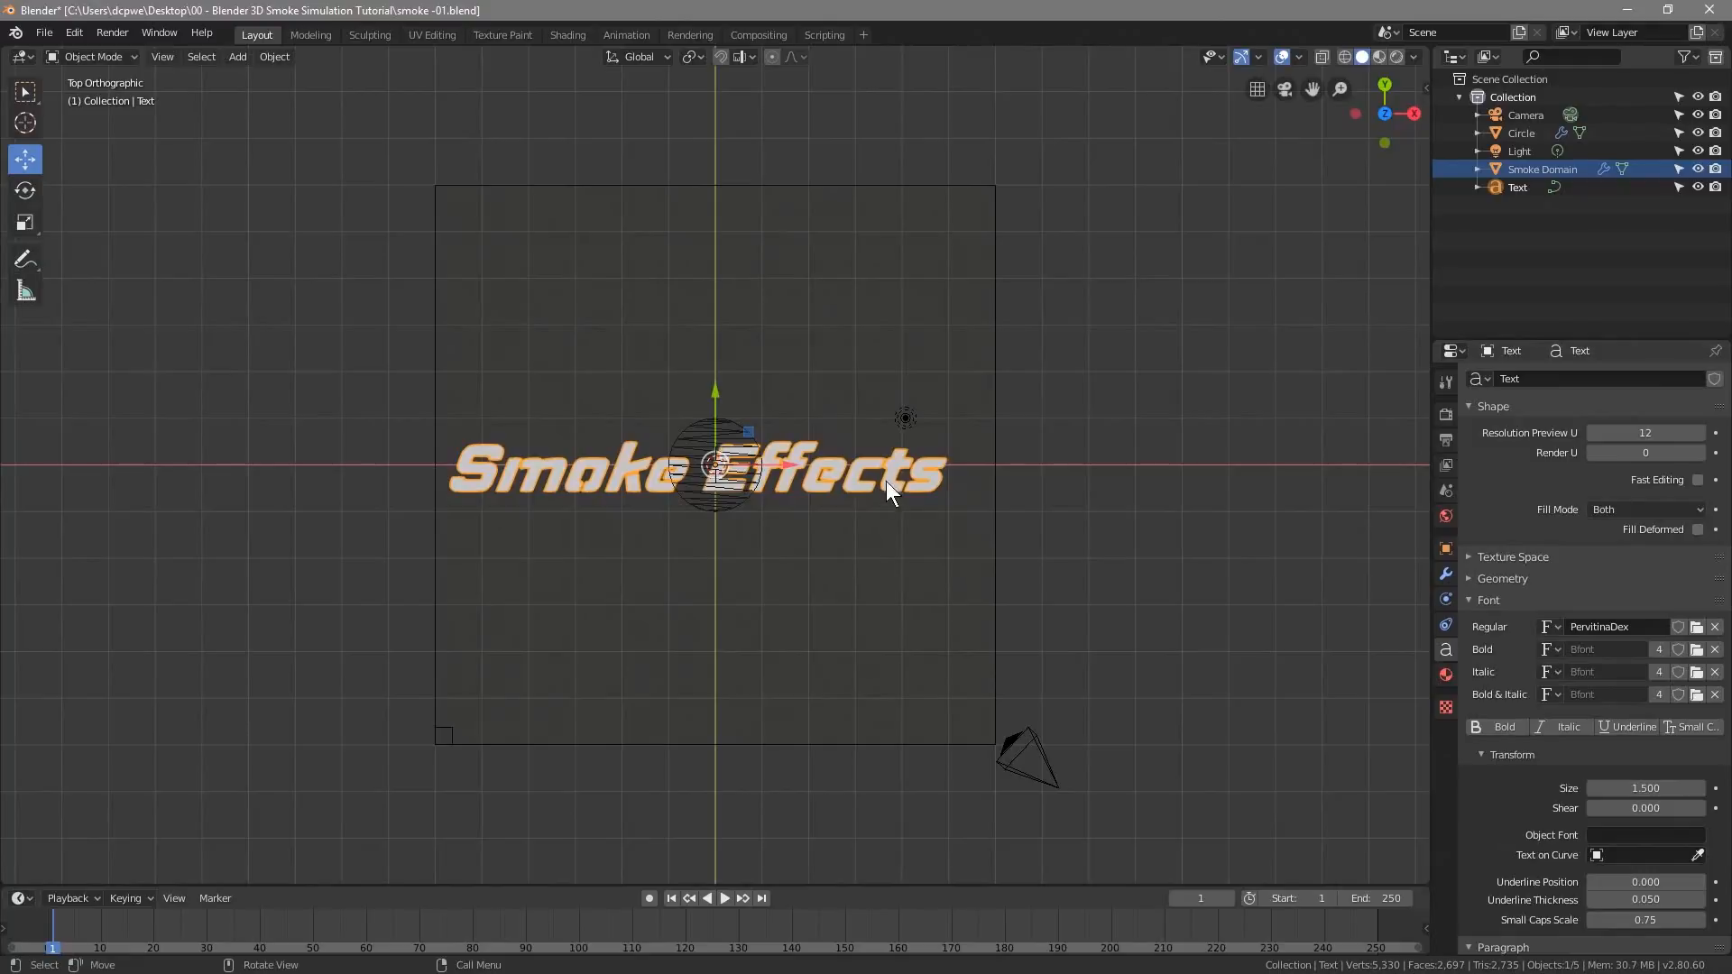
{"action": "left_click", "coordinate": [267, 56]}
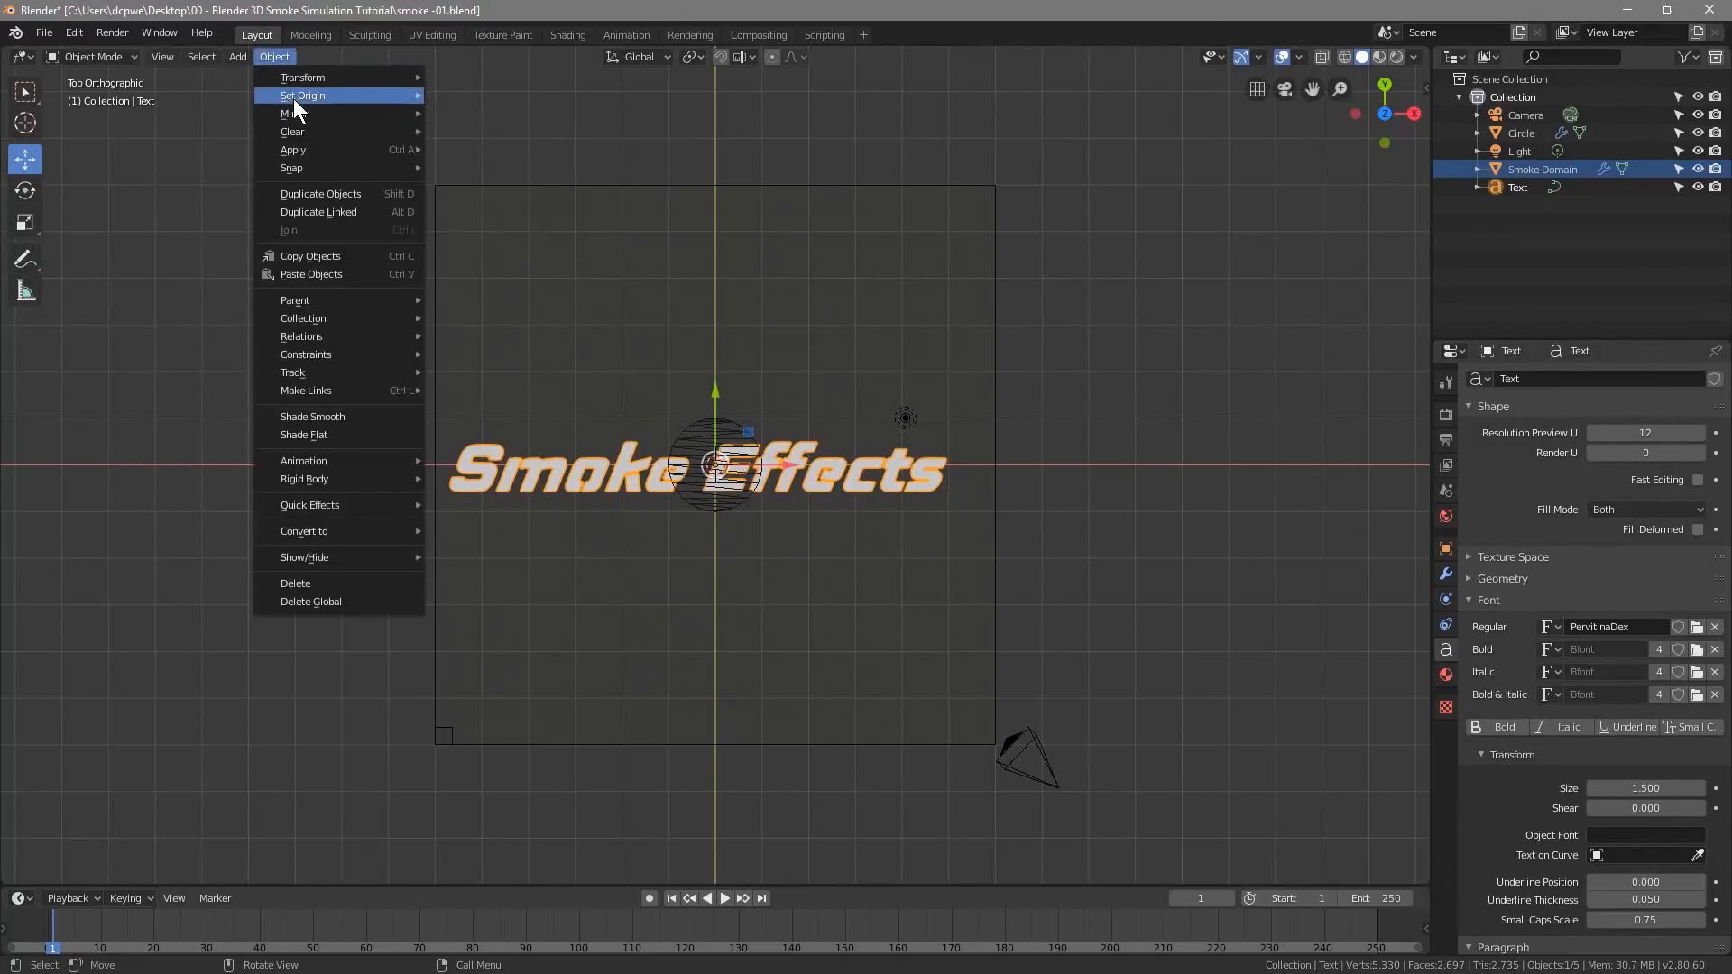
{"action": "mouse_move", "coordinate": [298, 96]}
{"action": "left_click", "coordinate": [478, 93]}
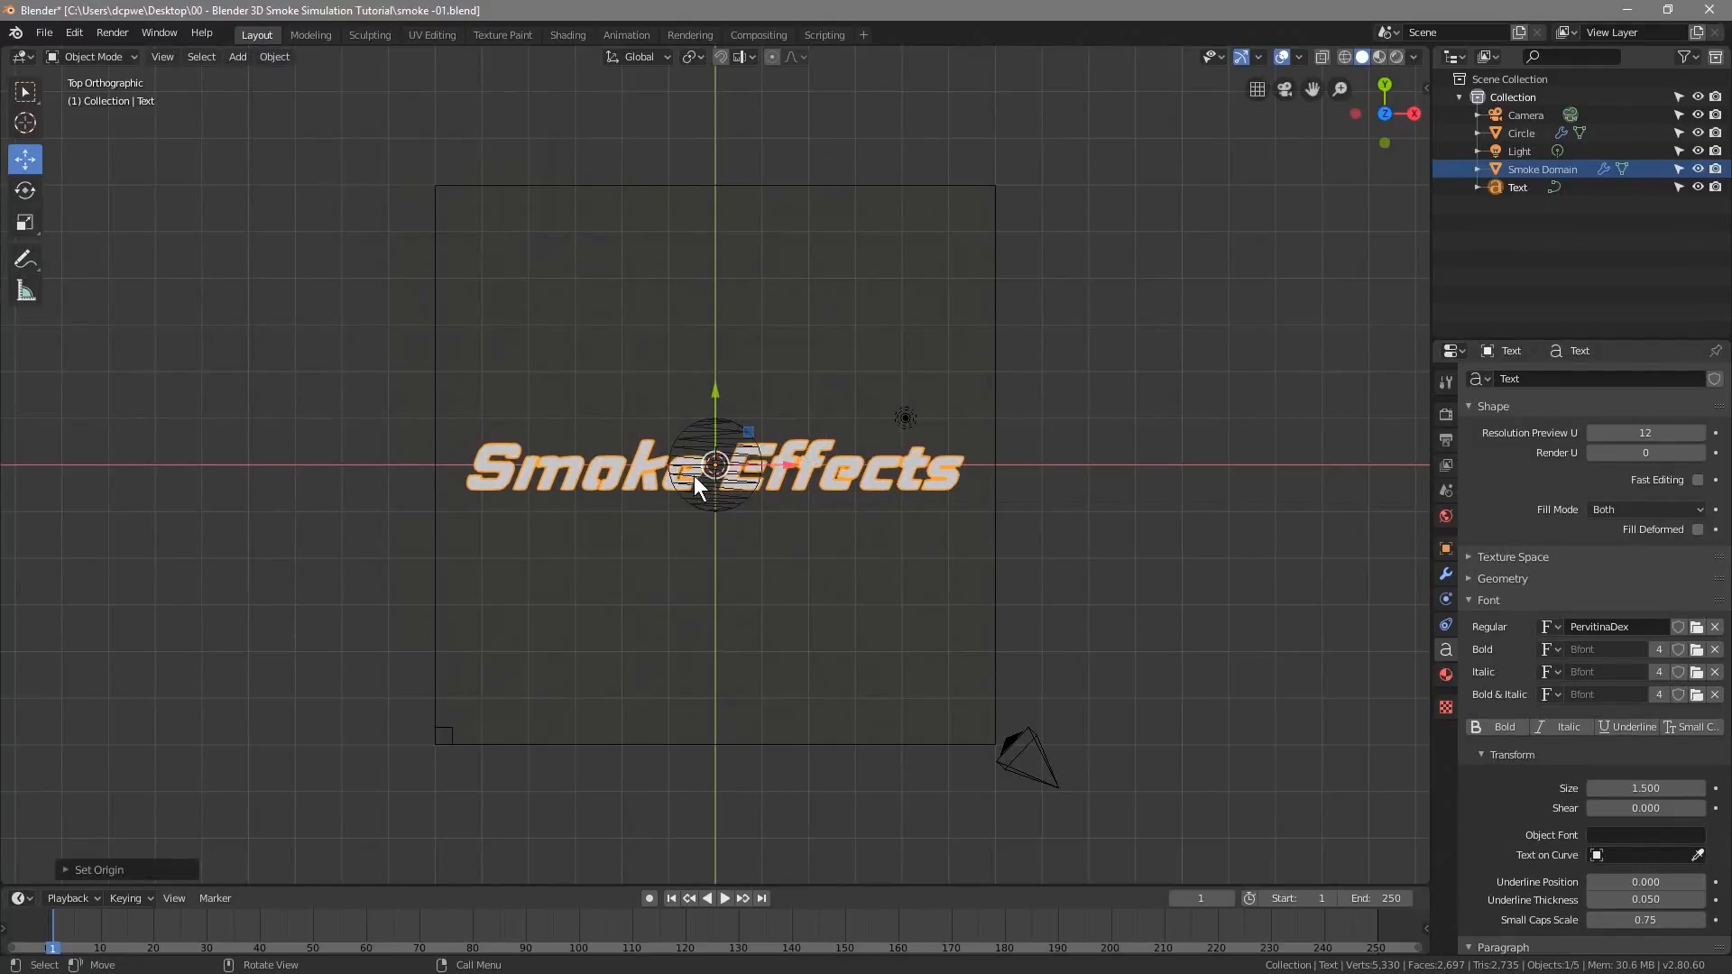
{"action": "left_click", "coordinate": [274, 55]}
Expand the text's geometry settings, try an offset of 0.02 m and reset the offset to 0 m
{"action": "middle_click_drag", "start_coordinate": [561, 590], "coordinate": [653, 496]}
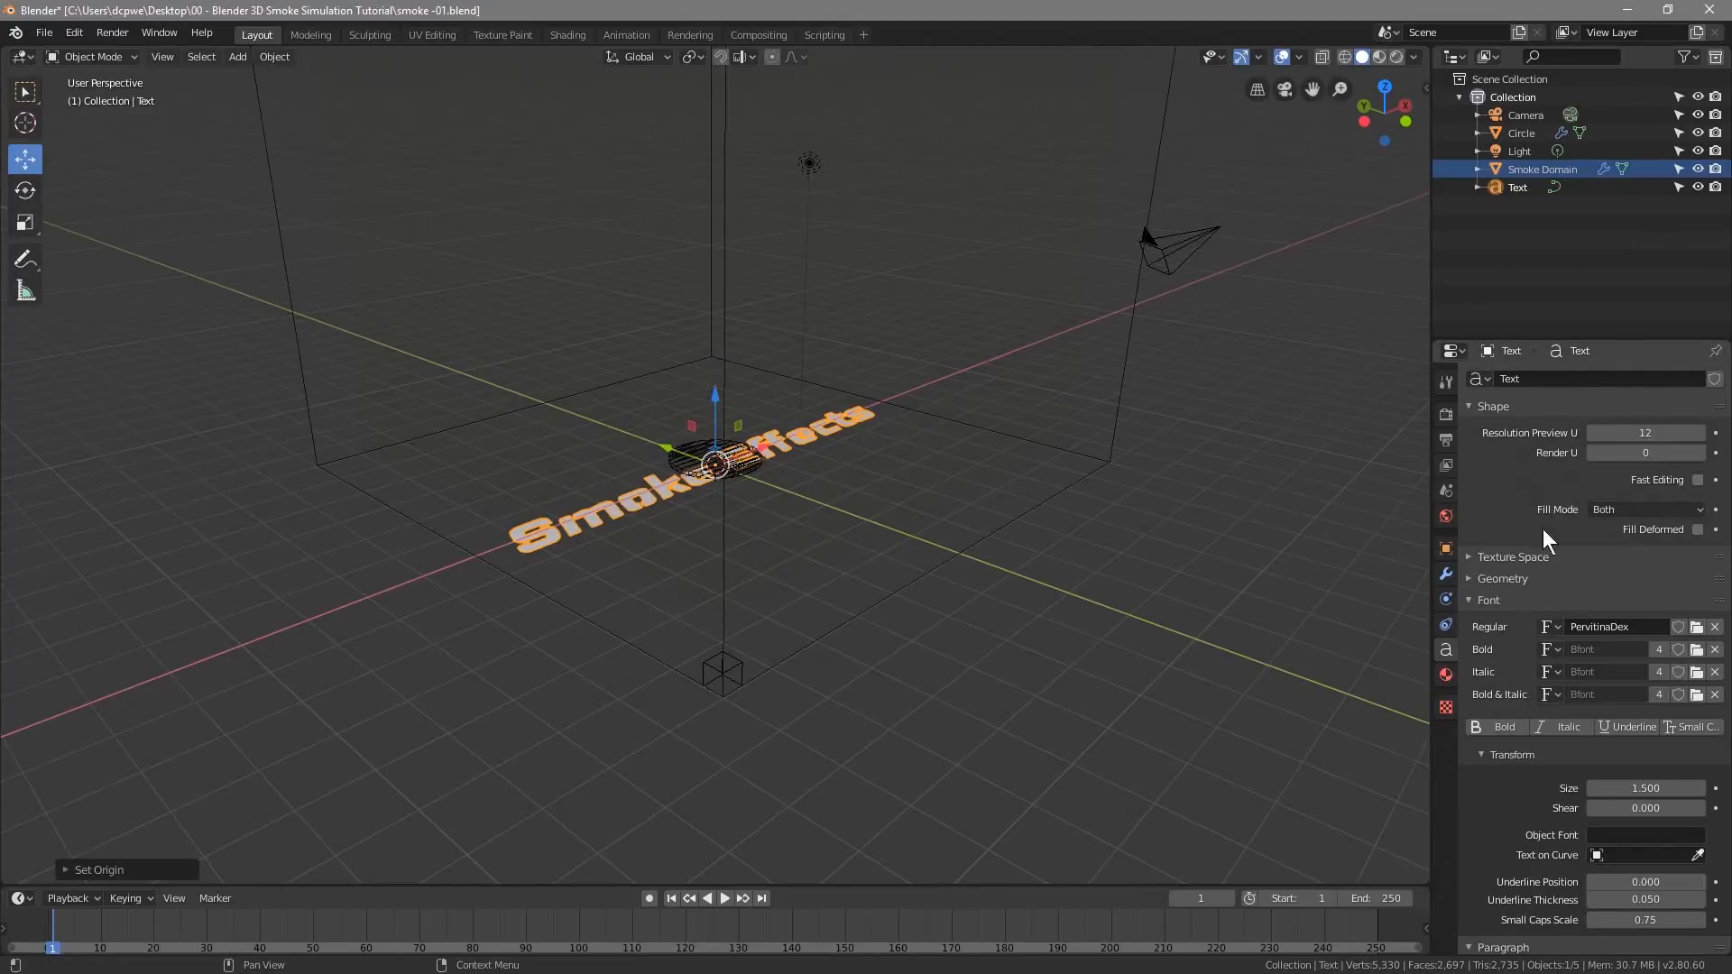
{"action": "scroll", "coordinate": [1550, 482], "scroll_direction": "down", "scroll_amount": 5}
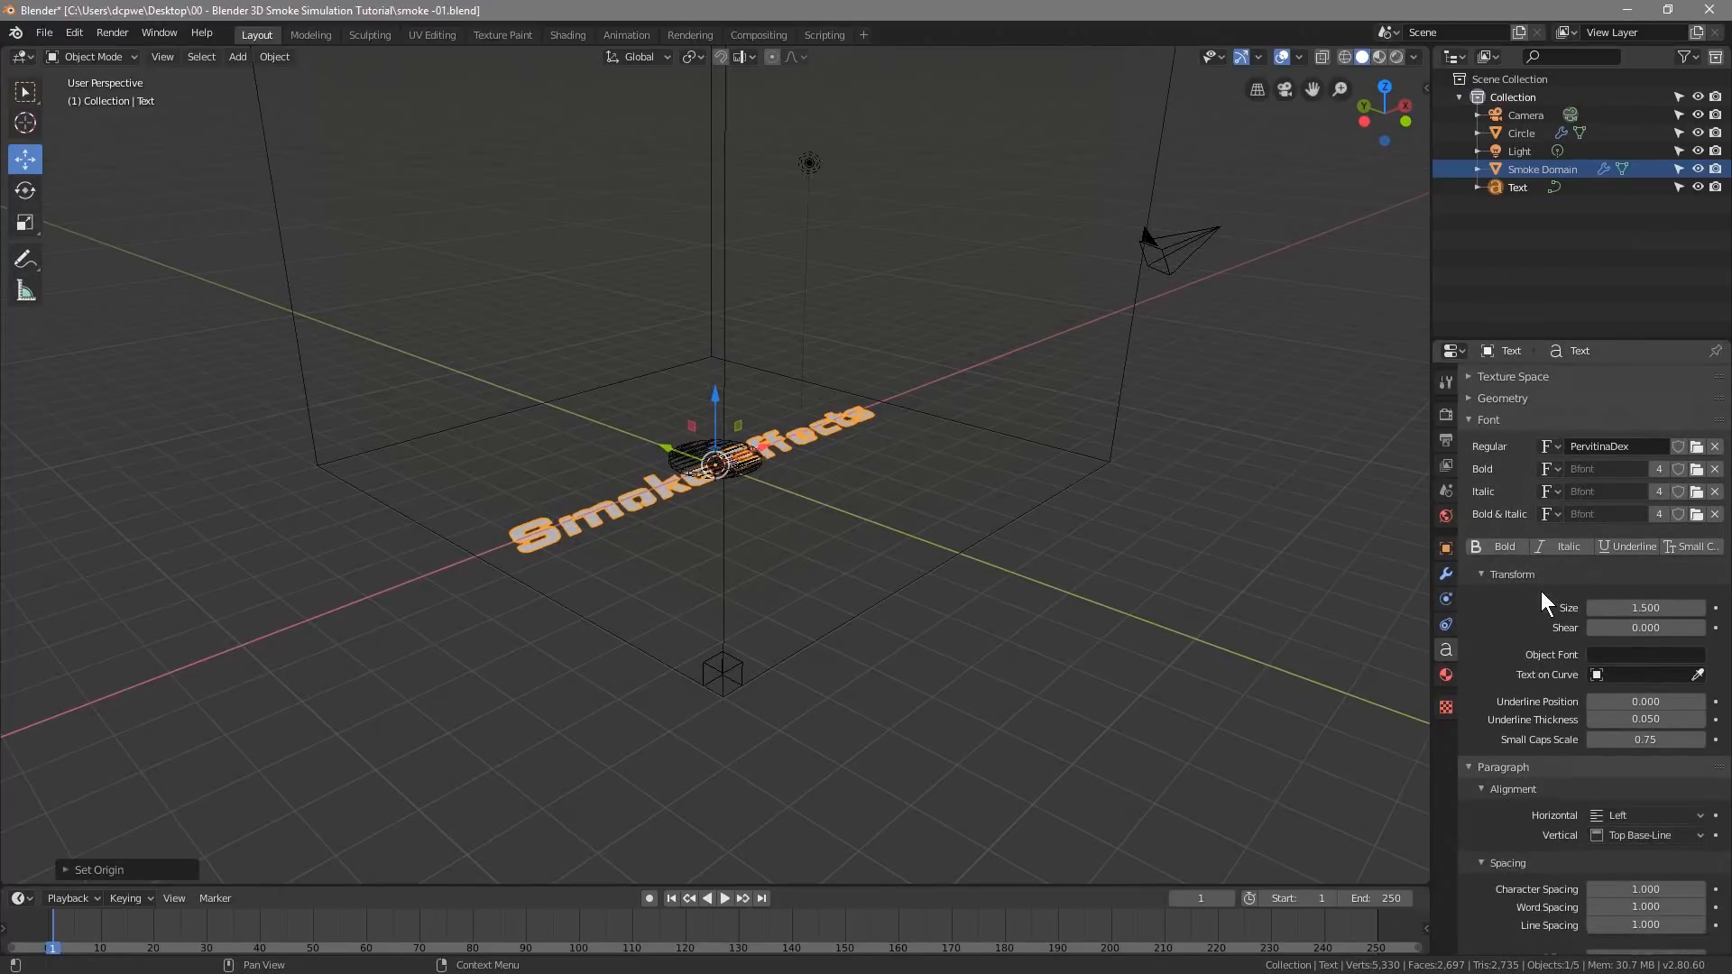
{"action": "scroll", "coordinate": [1541, 592], "scroll_direction": "up", "scroll_amount": 5}
{"action": "left_click", "coordinate": [1506, 559]}
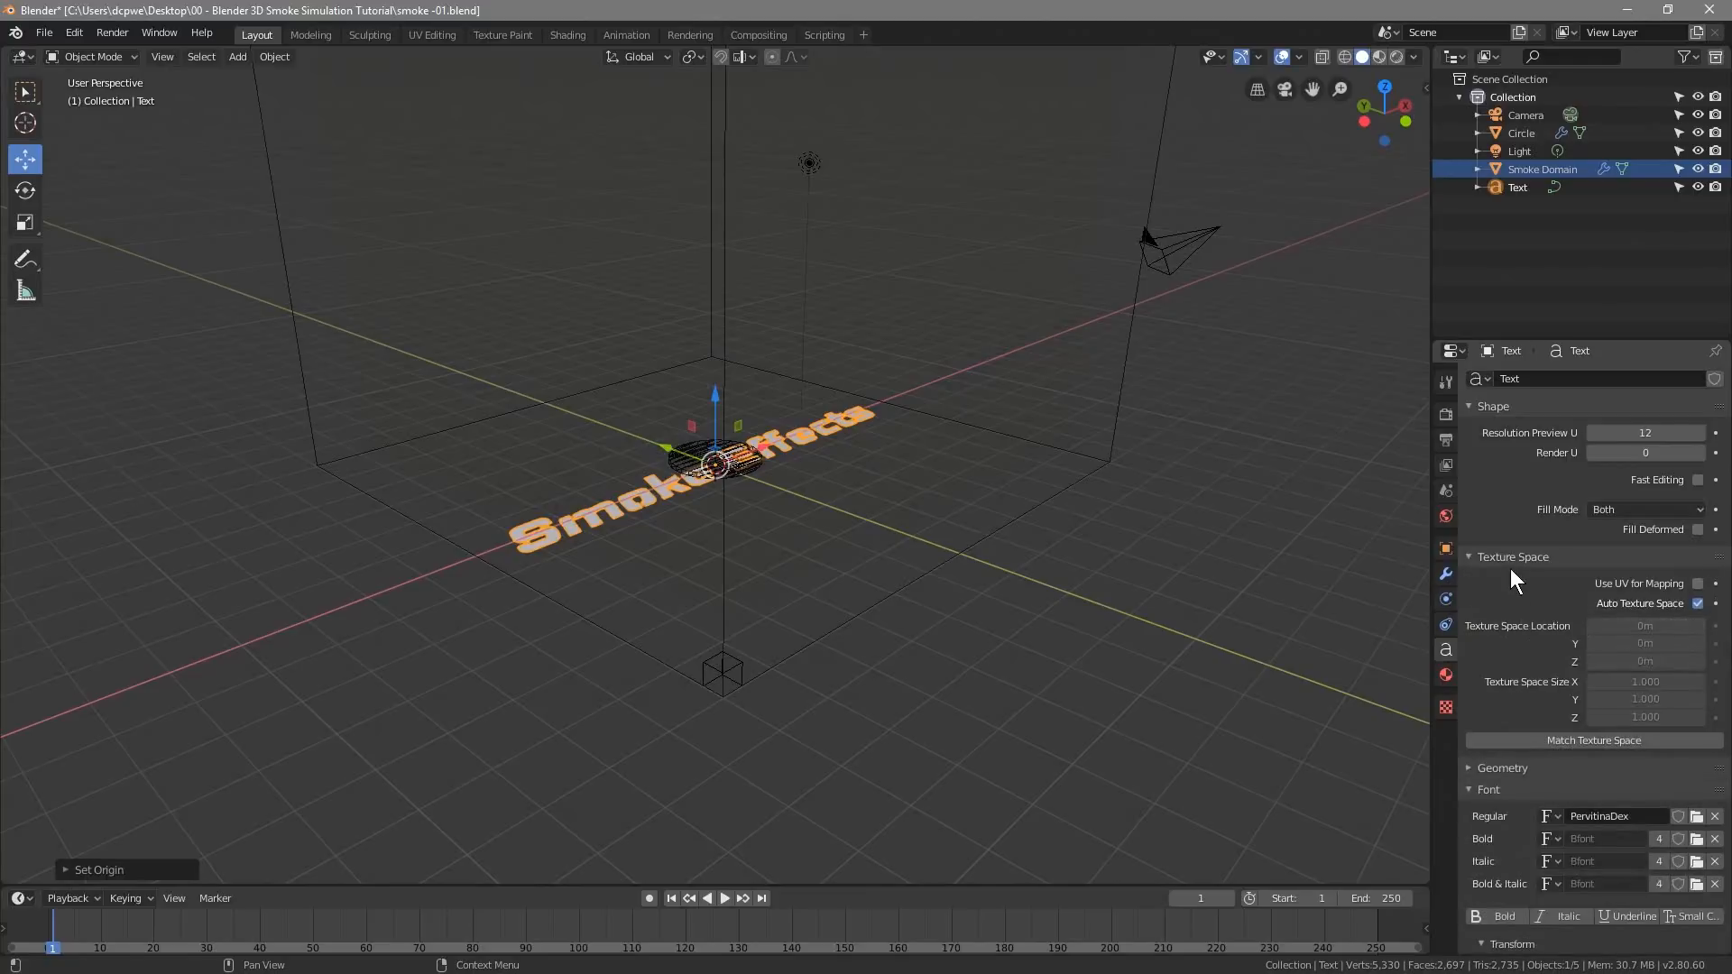
{"action": "left_click", "coordinate": [1508, 556]}
{"action": "left_click", "coordinate": [1506, 579]}
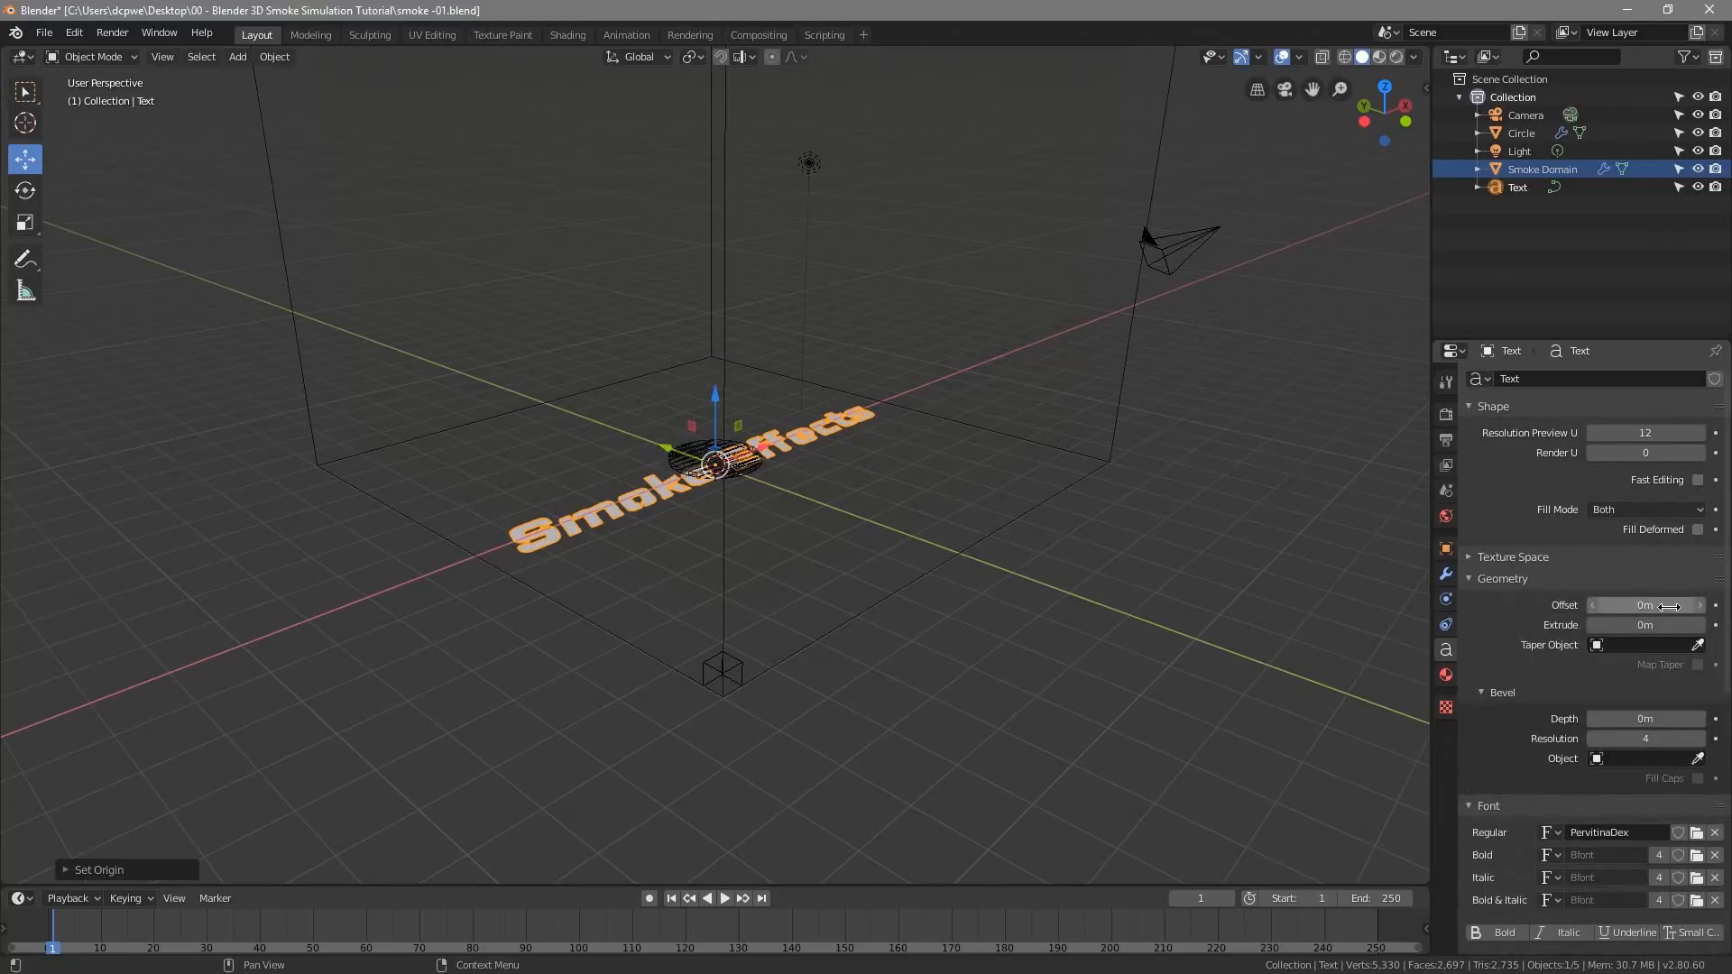
{"action": "left_click_drag", "start_coordinate": [1669, 606], "coordinate": [1593, 610]}
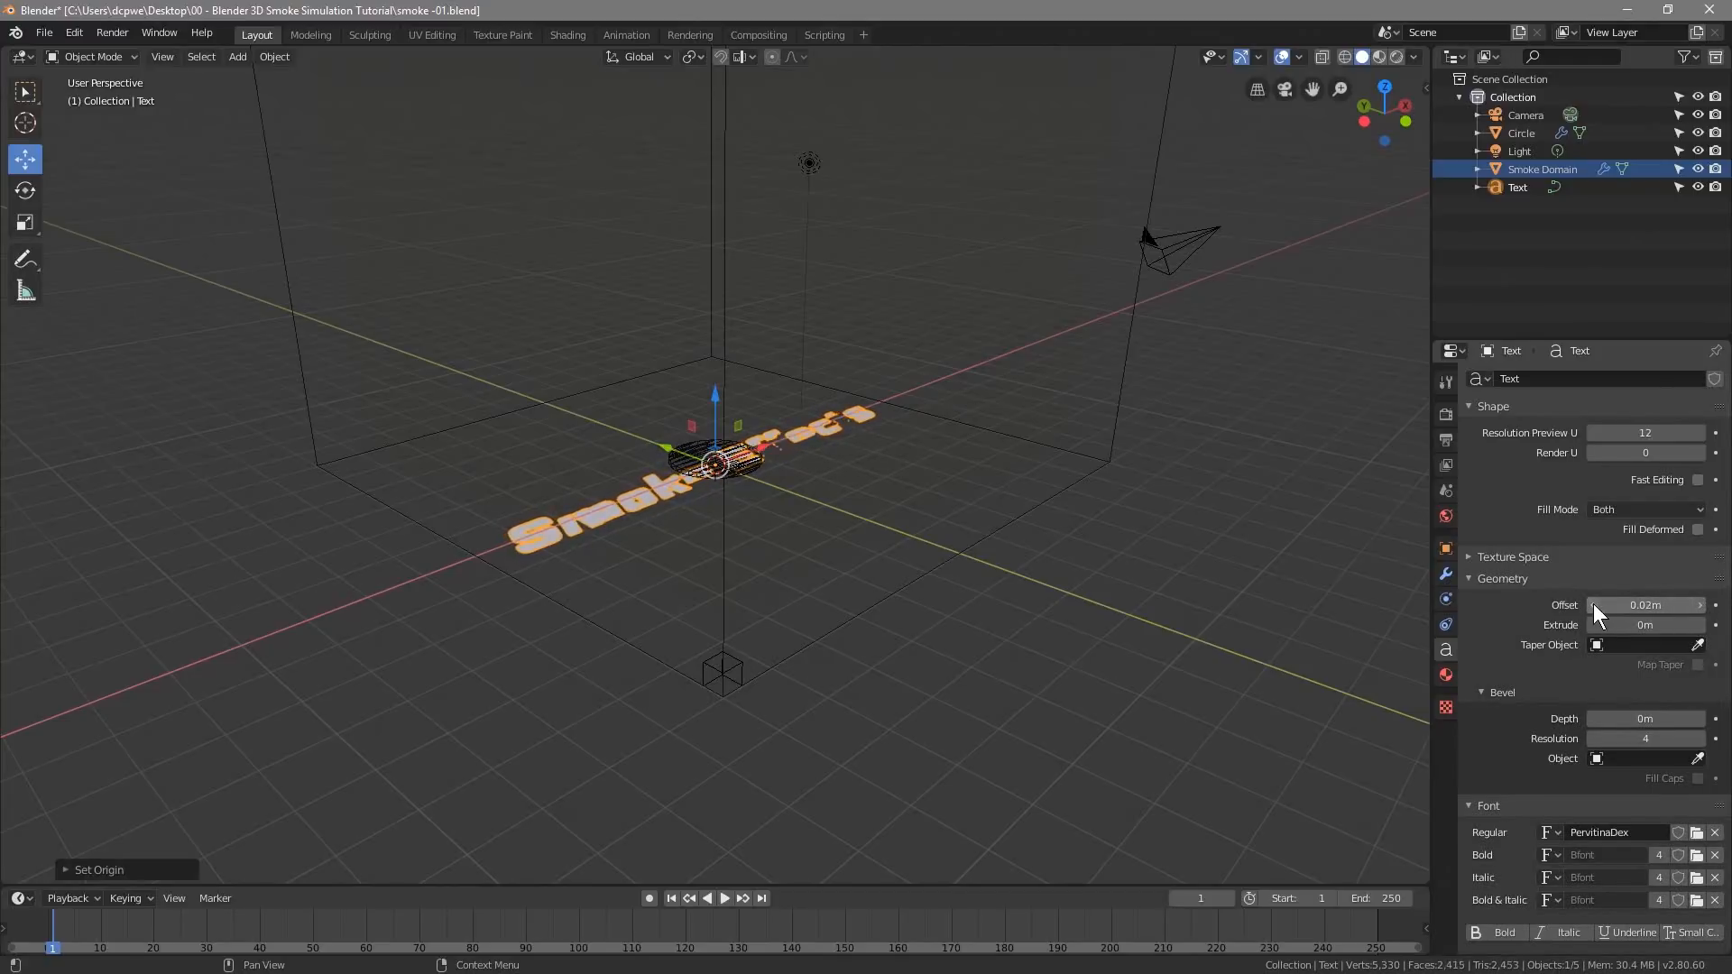
{"action": "key", "text": "BackSpace"}
Extrude the text by 0.4 m and give its edges a bevel depth of 0.02 m
{"action": "left_click_drag", "start_coordinate": [1595, 624], "coordinate": [1701, 632]}
{"action": "middle_click_drag", "start_coordinate": [718, 488], "coordinate": [658, 502]}
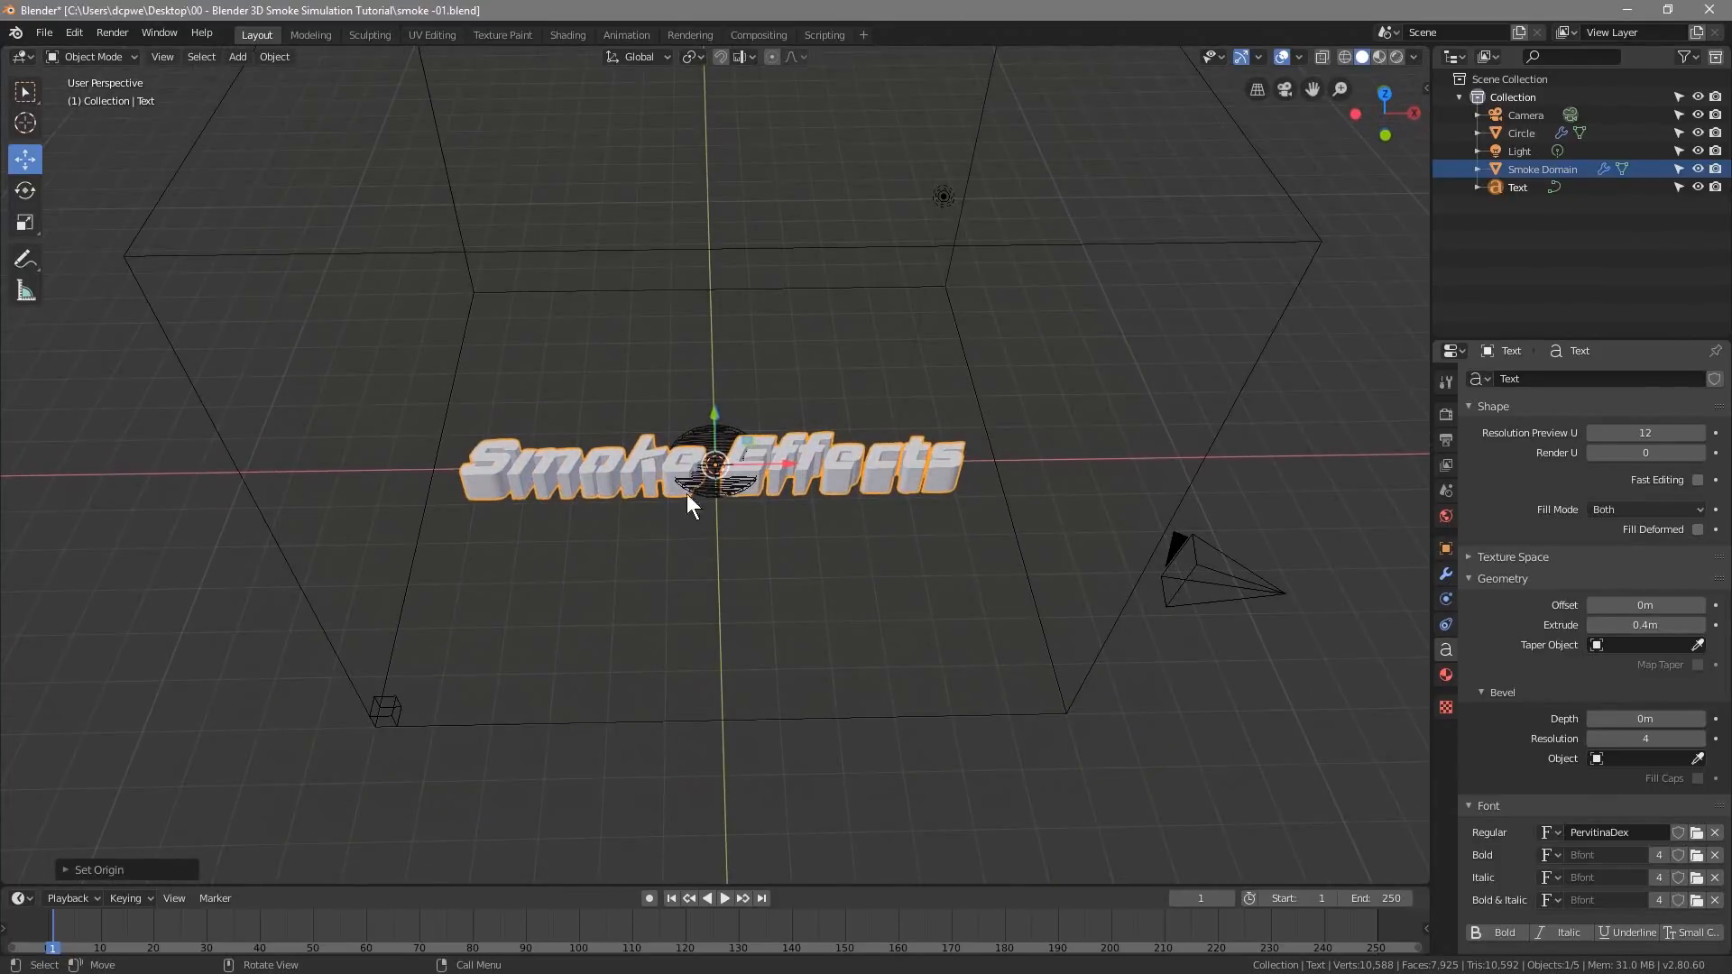
{"action": "left_click", "coordinate": [1701, 719]}
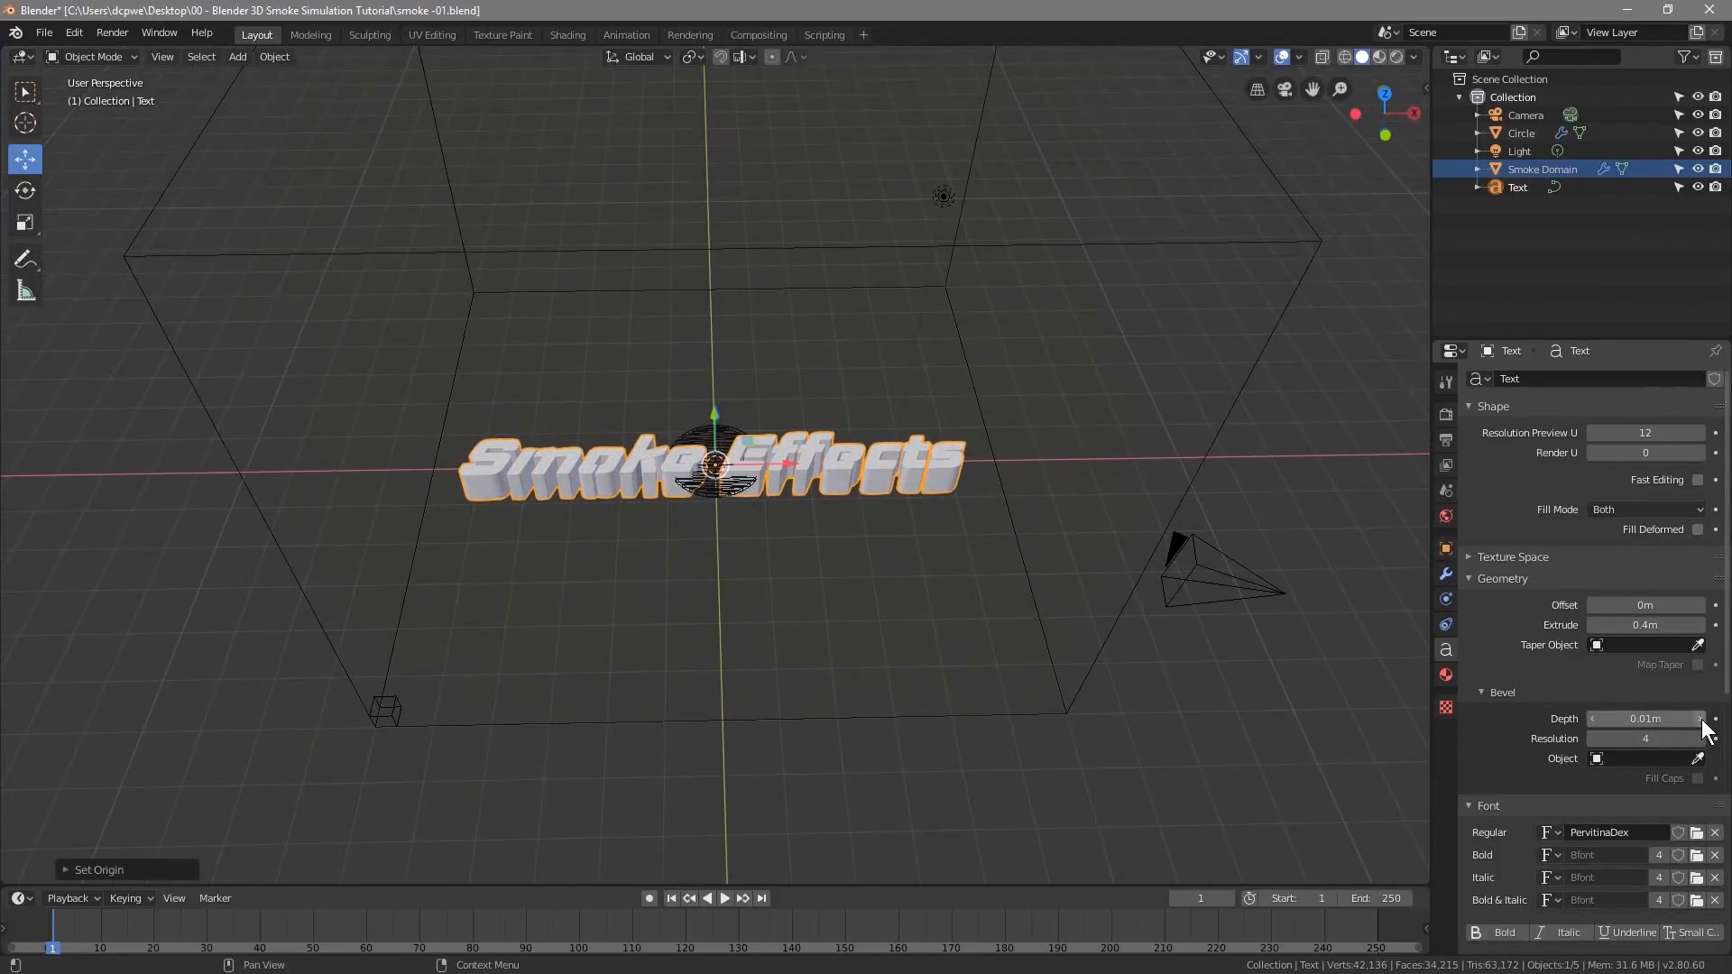
{"action": "left_click", "coordinate": [1701, 719]}
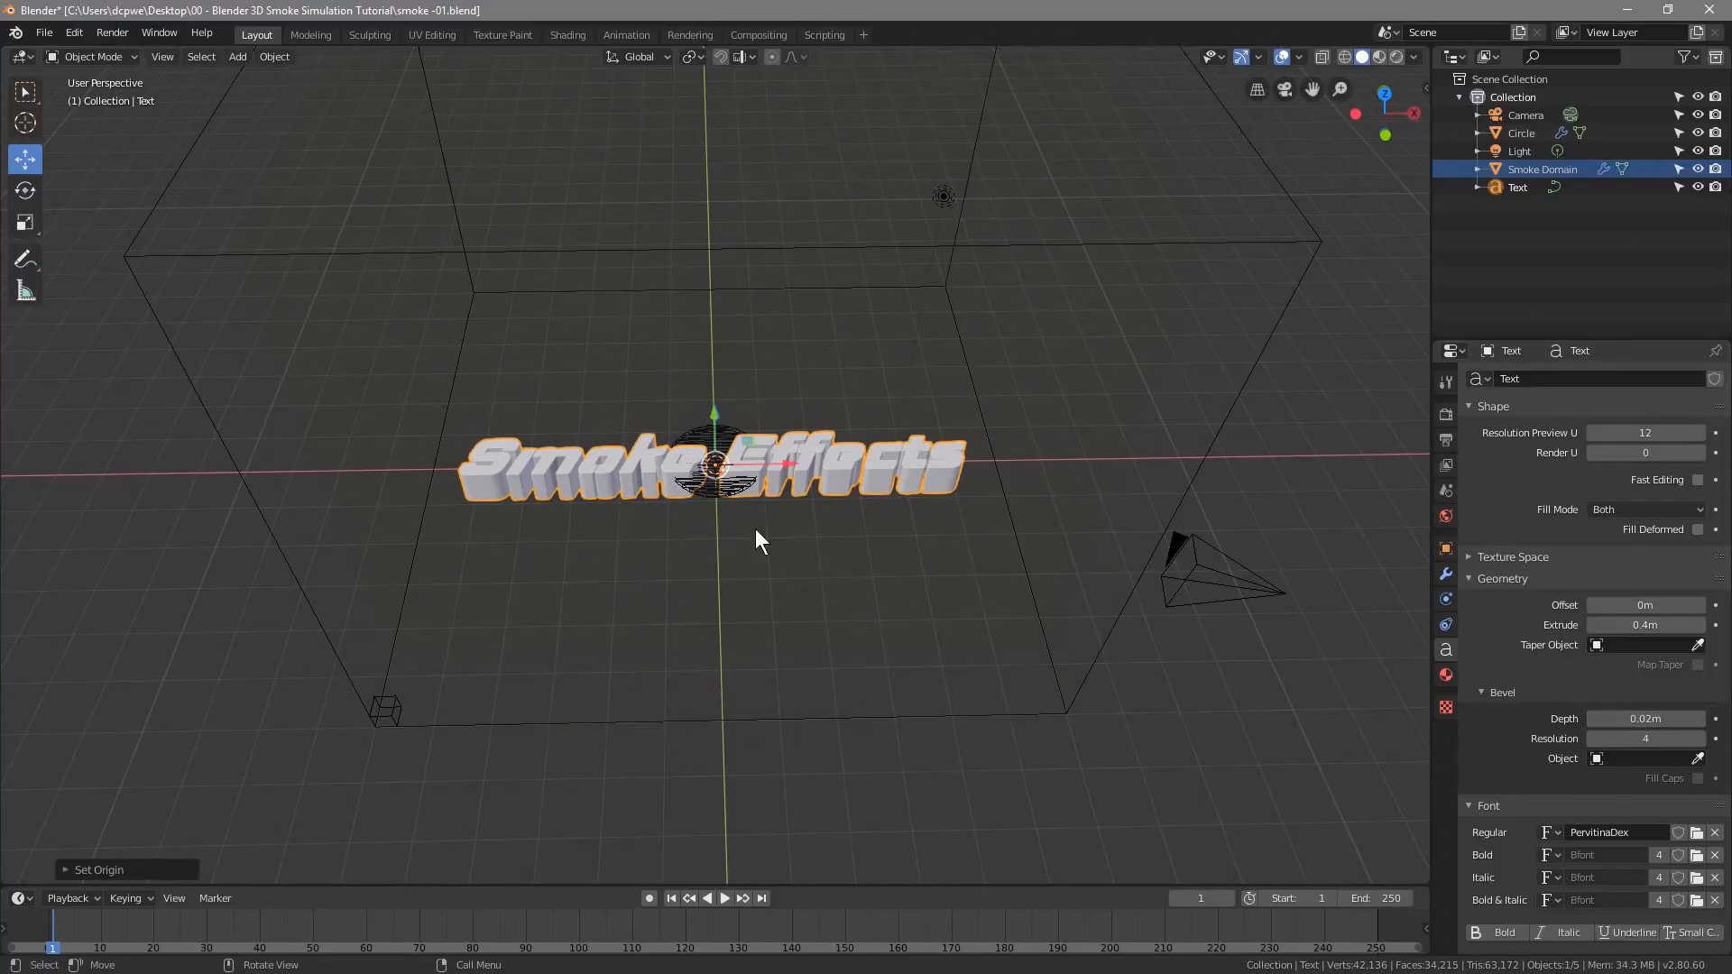
{"action": "scroll", "coordinate": [760, 512], "scroll_direction": "up", "scroll_amount": 5}
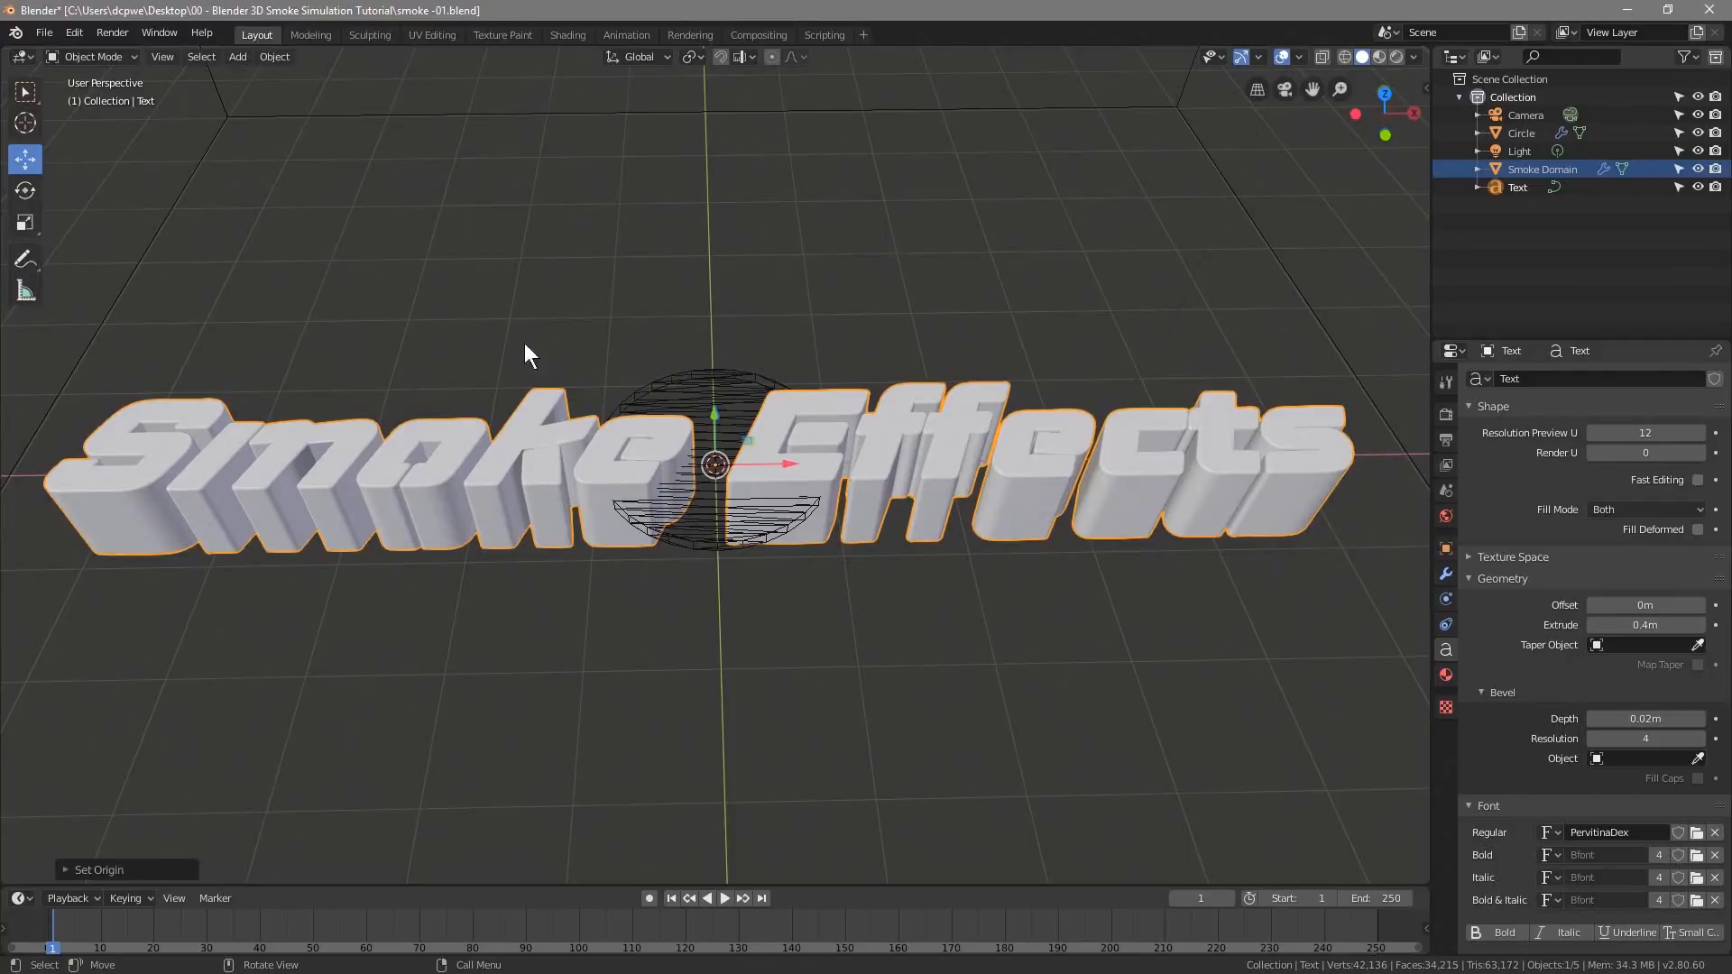
Save the scene as a new version named smoke -02.blend in the project folder
{"action": "left_click", "coordinate": [43, 33]}
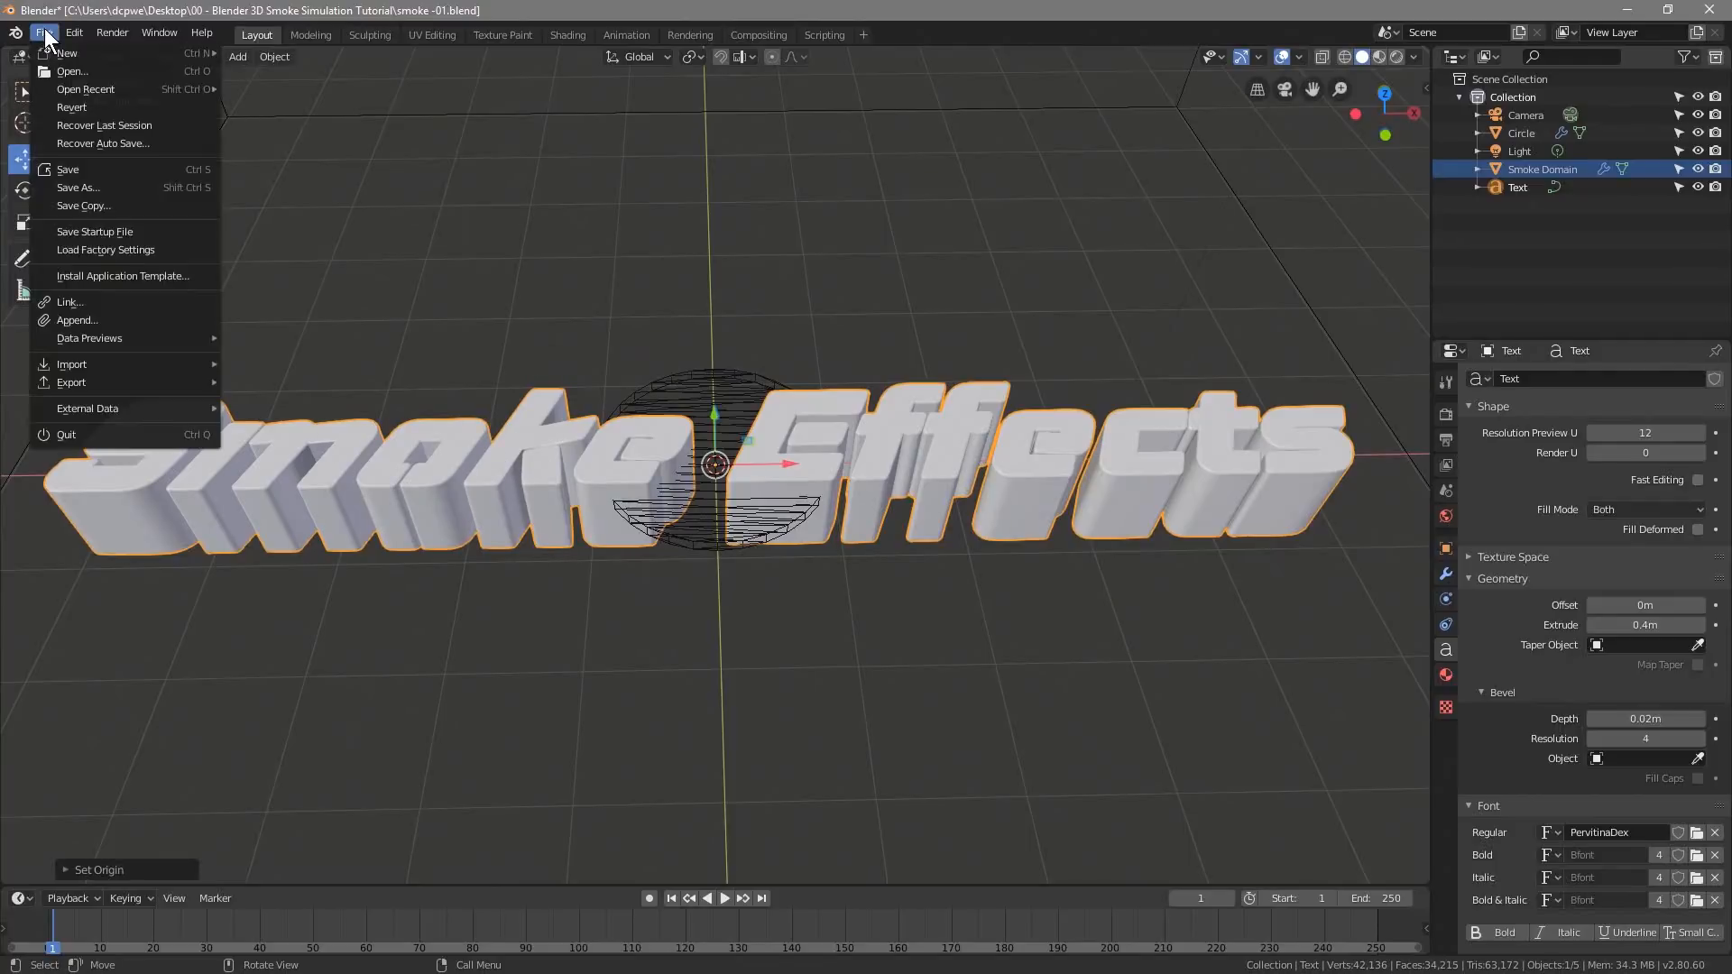
{"action": "left_click", "coordinate": [74, 187]}
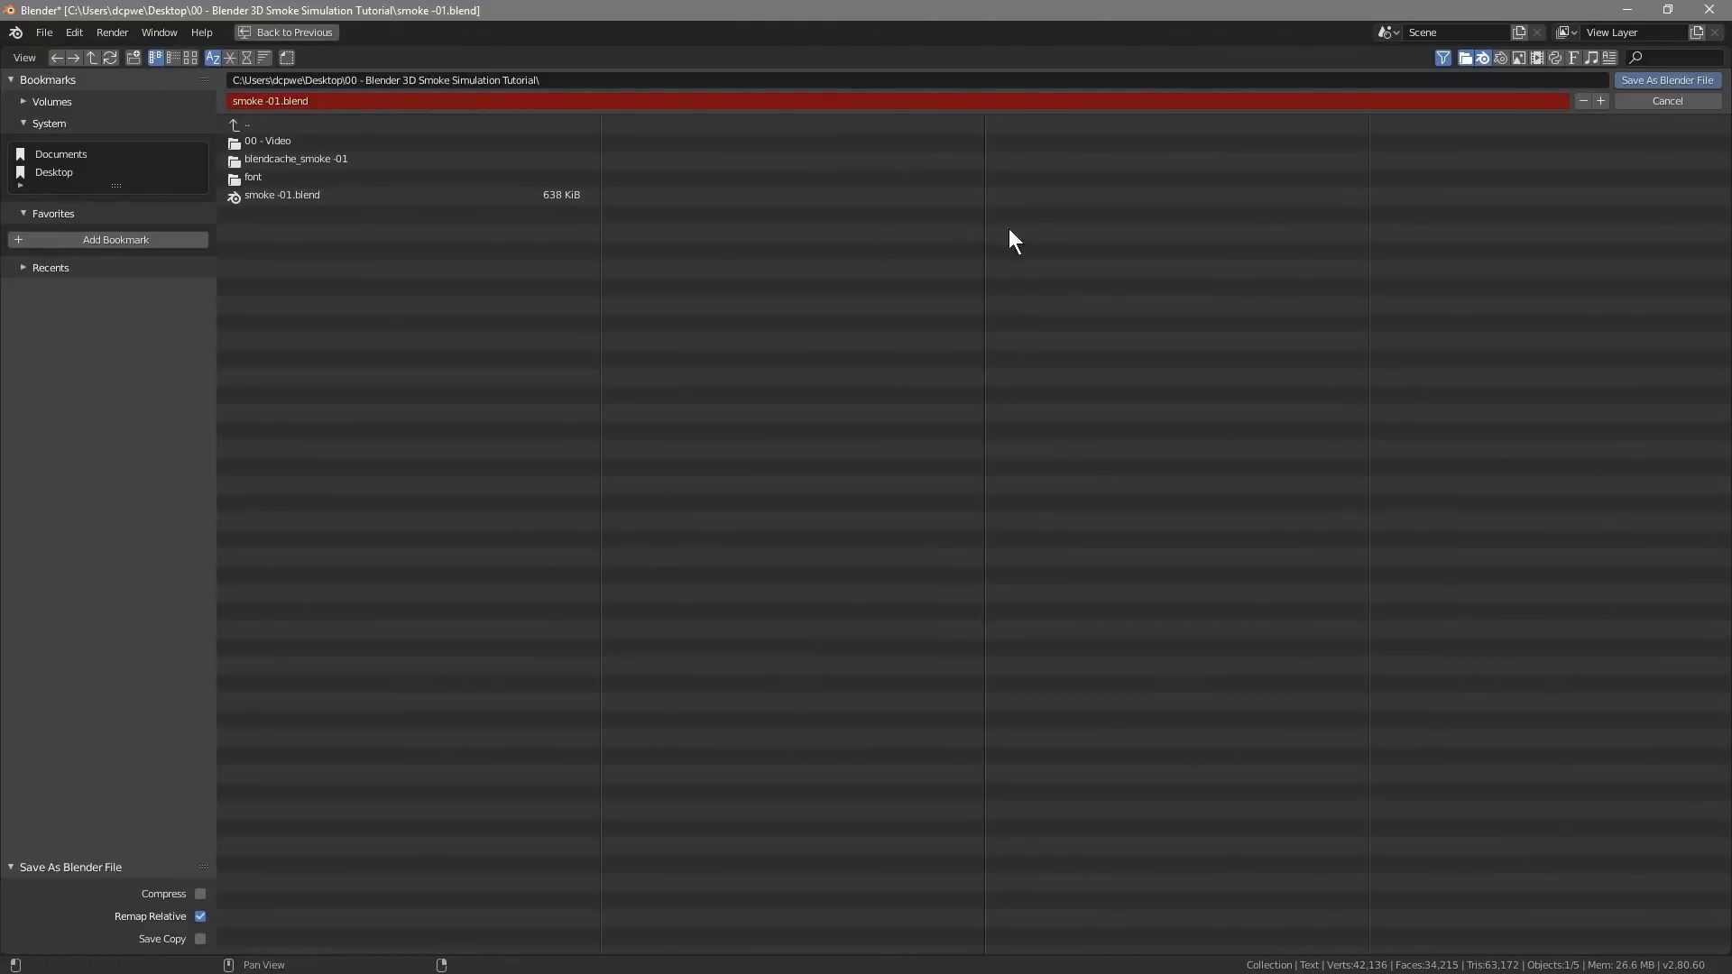
{"action": "left_click", "coordinate": [1600, 101]}
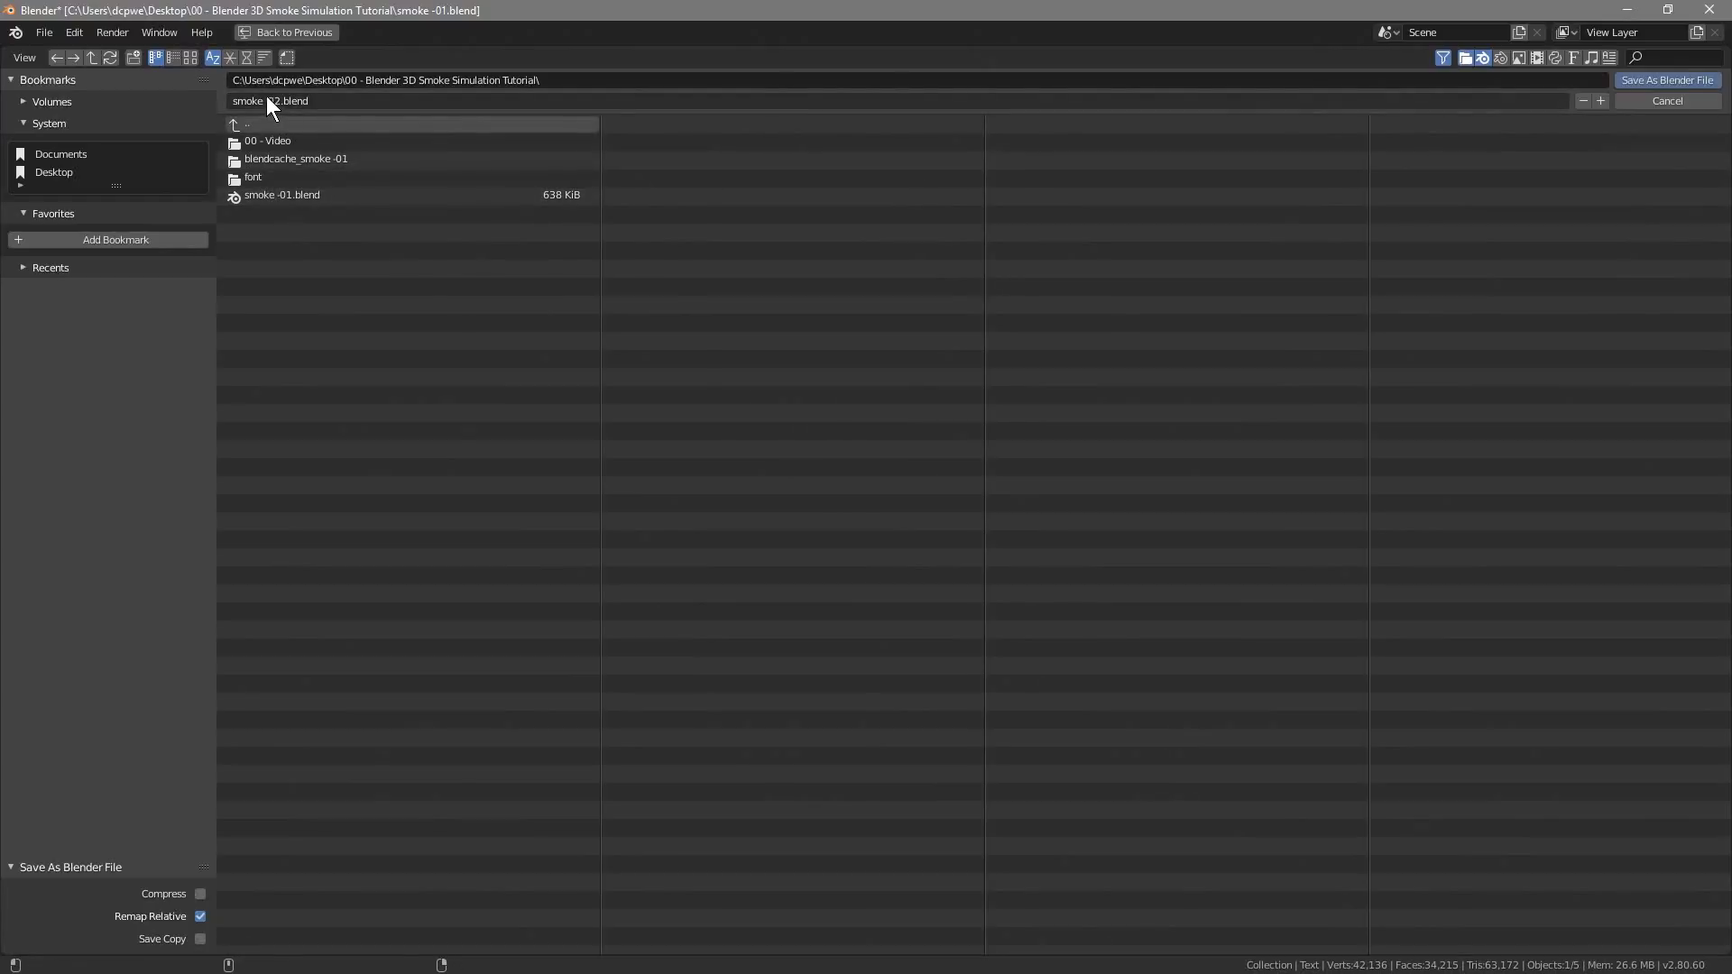
{"action": "left_click", "coordinate": [1667, 81]}
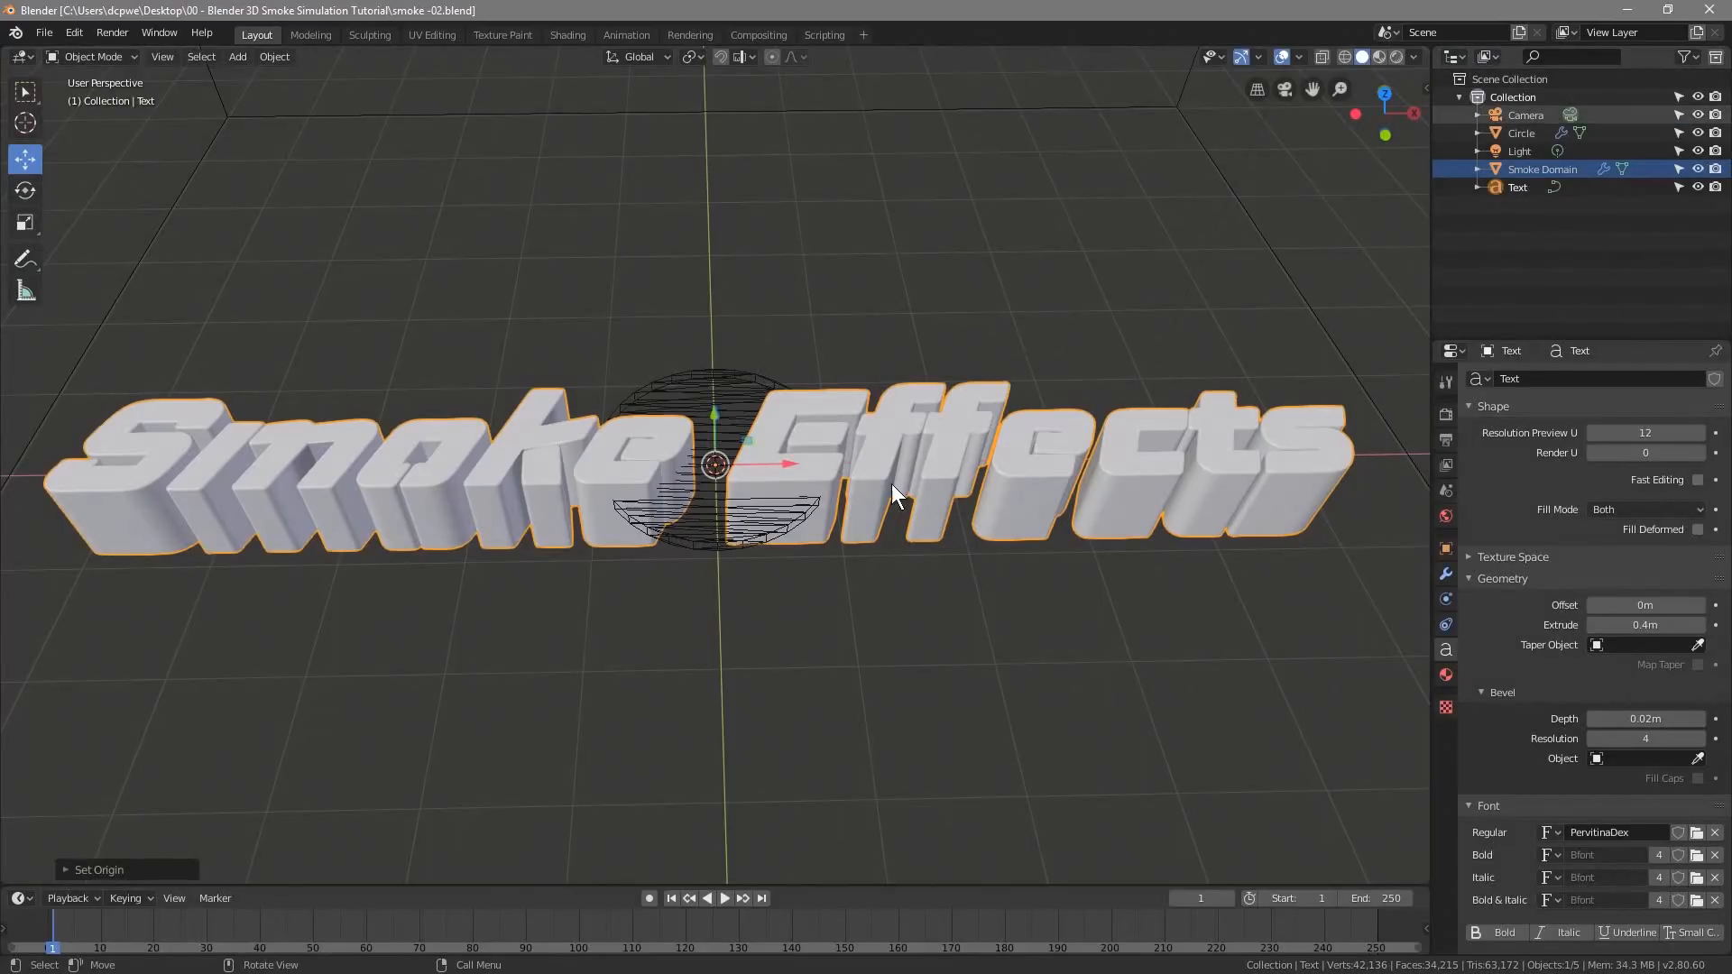
Rotate the Smoke Effects text by 90 degrees around the global X axis so it stands upright, and show its object transform values
{"action": "scroll", "coordinate": [816, 591], "scroll_direction": "down", "scroll_amount": 3}
{"action": "scroll", "coordinate": [760, 517], "scroll_direction": "up", "scroll_amount": 1}
{"action": "scroll", "coordinate": [760, 518], "scroll_direction": "down", "scroll_amount": 2}
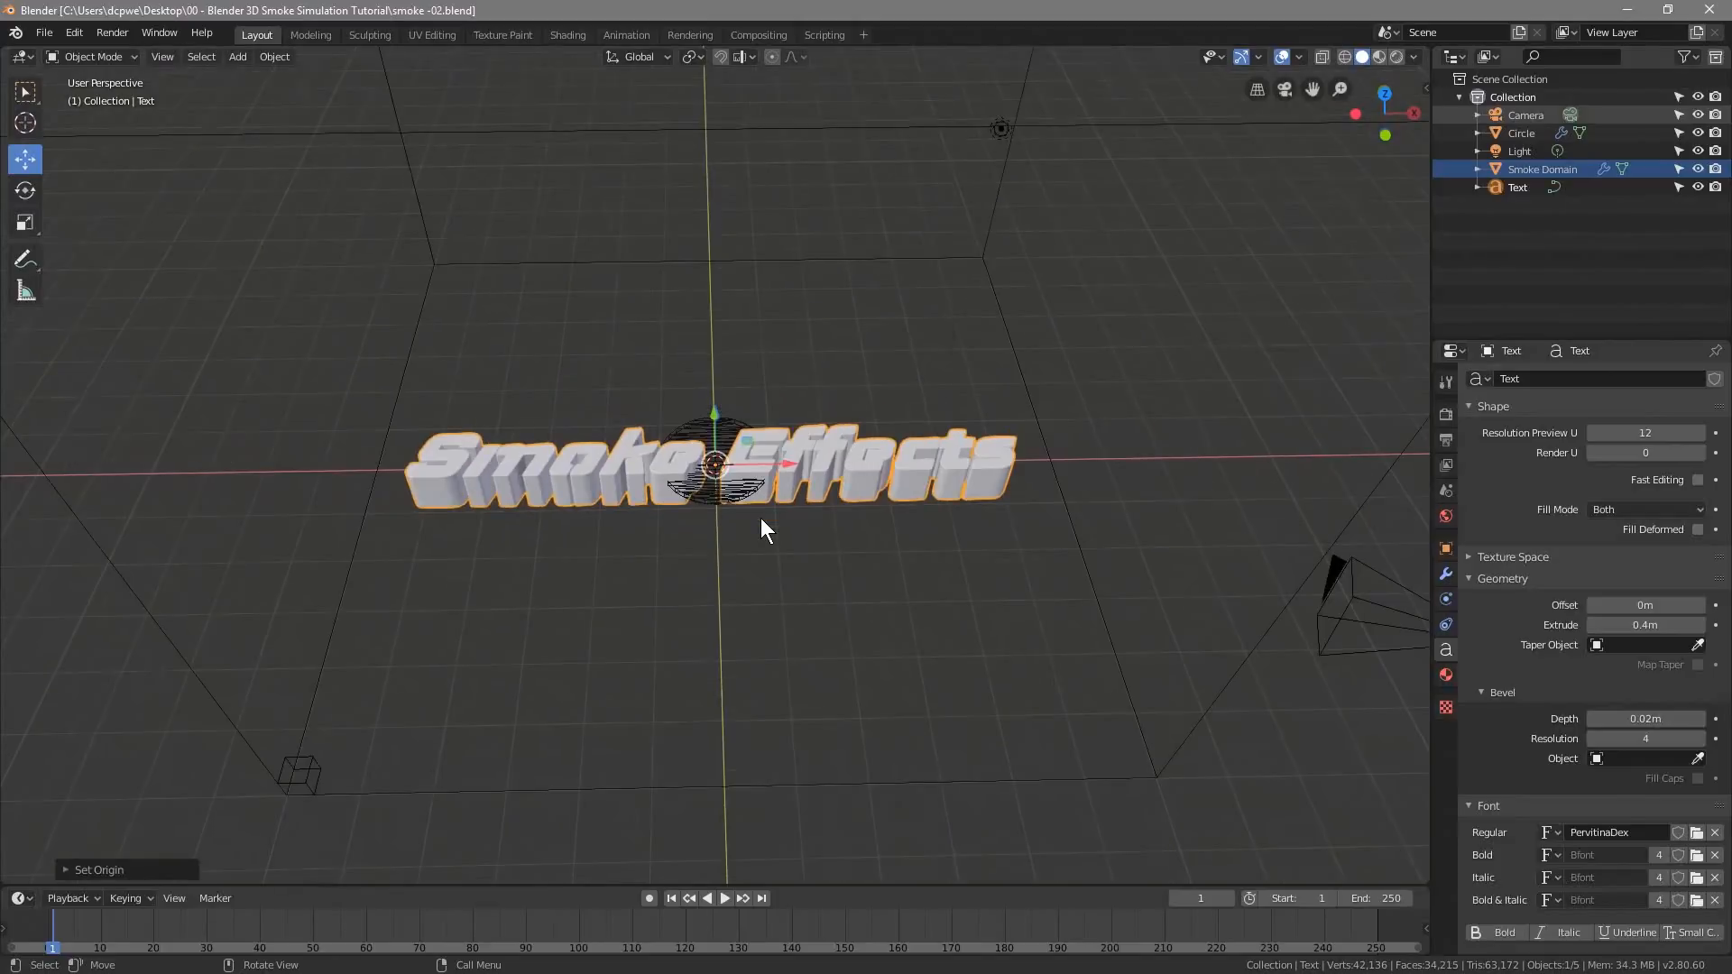
{"action": "left_click", "coordinate": [843, 474]}
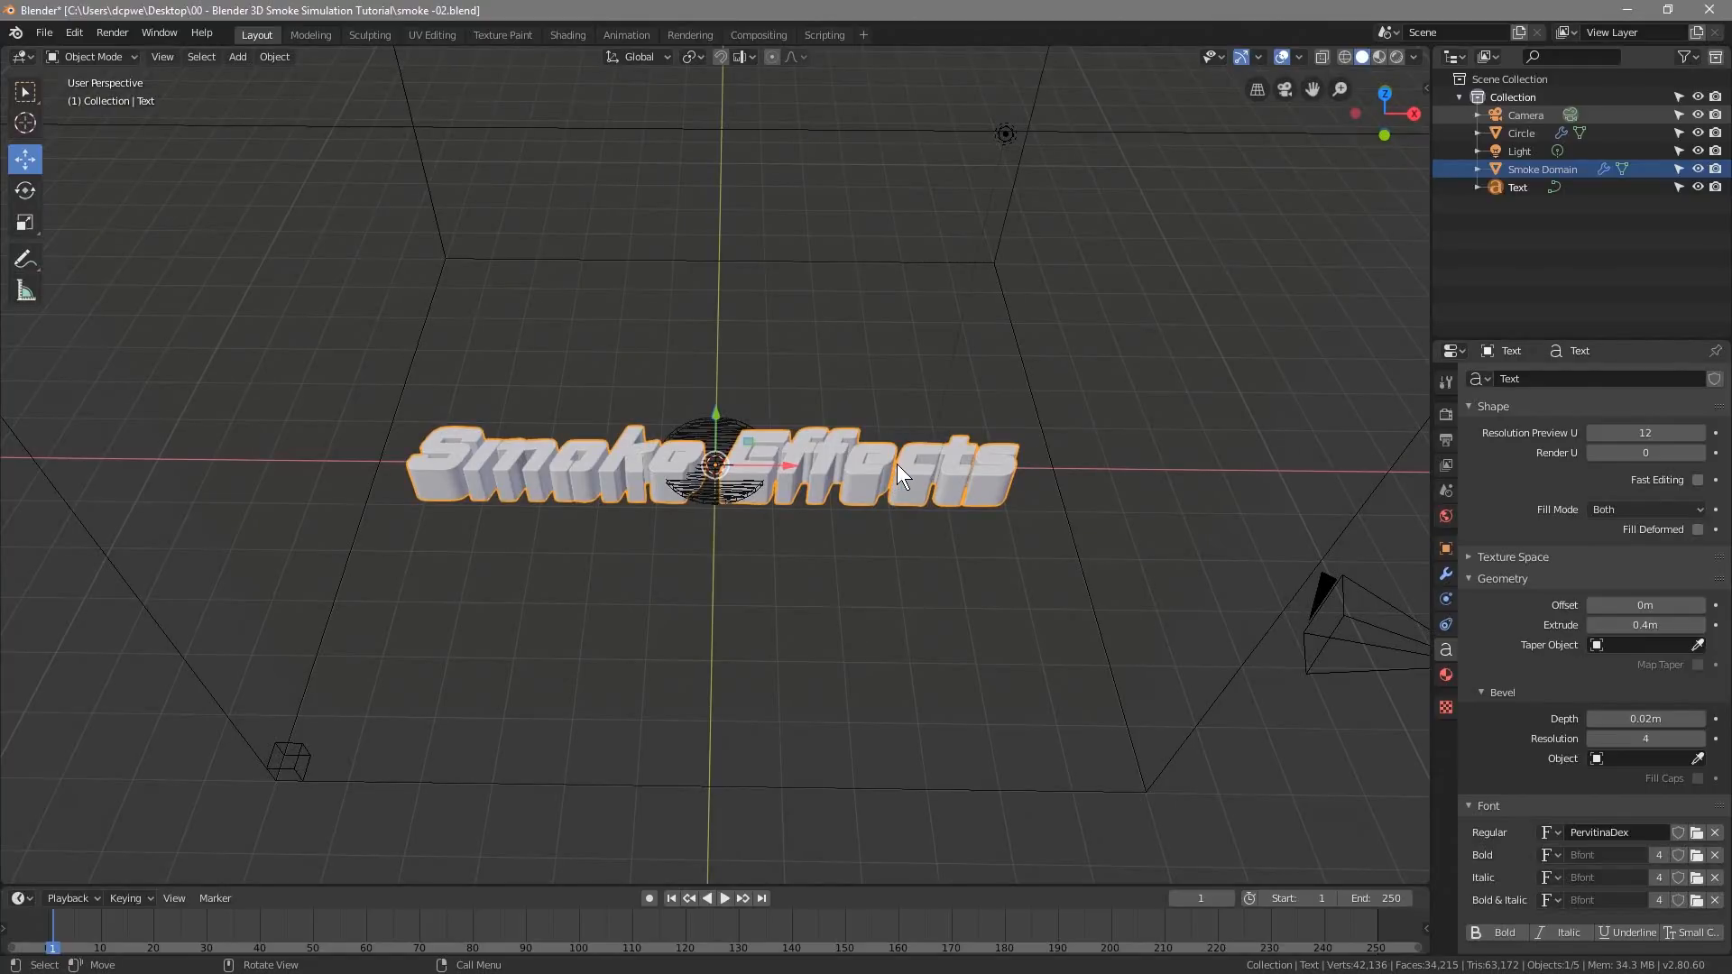
{"action": "key", "text": "r"}
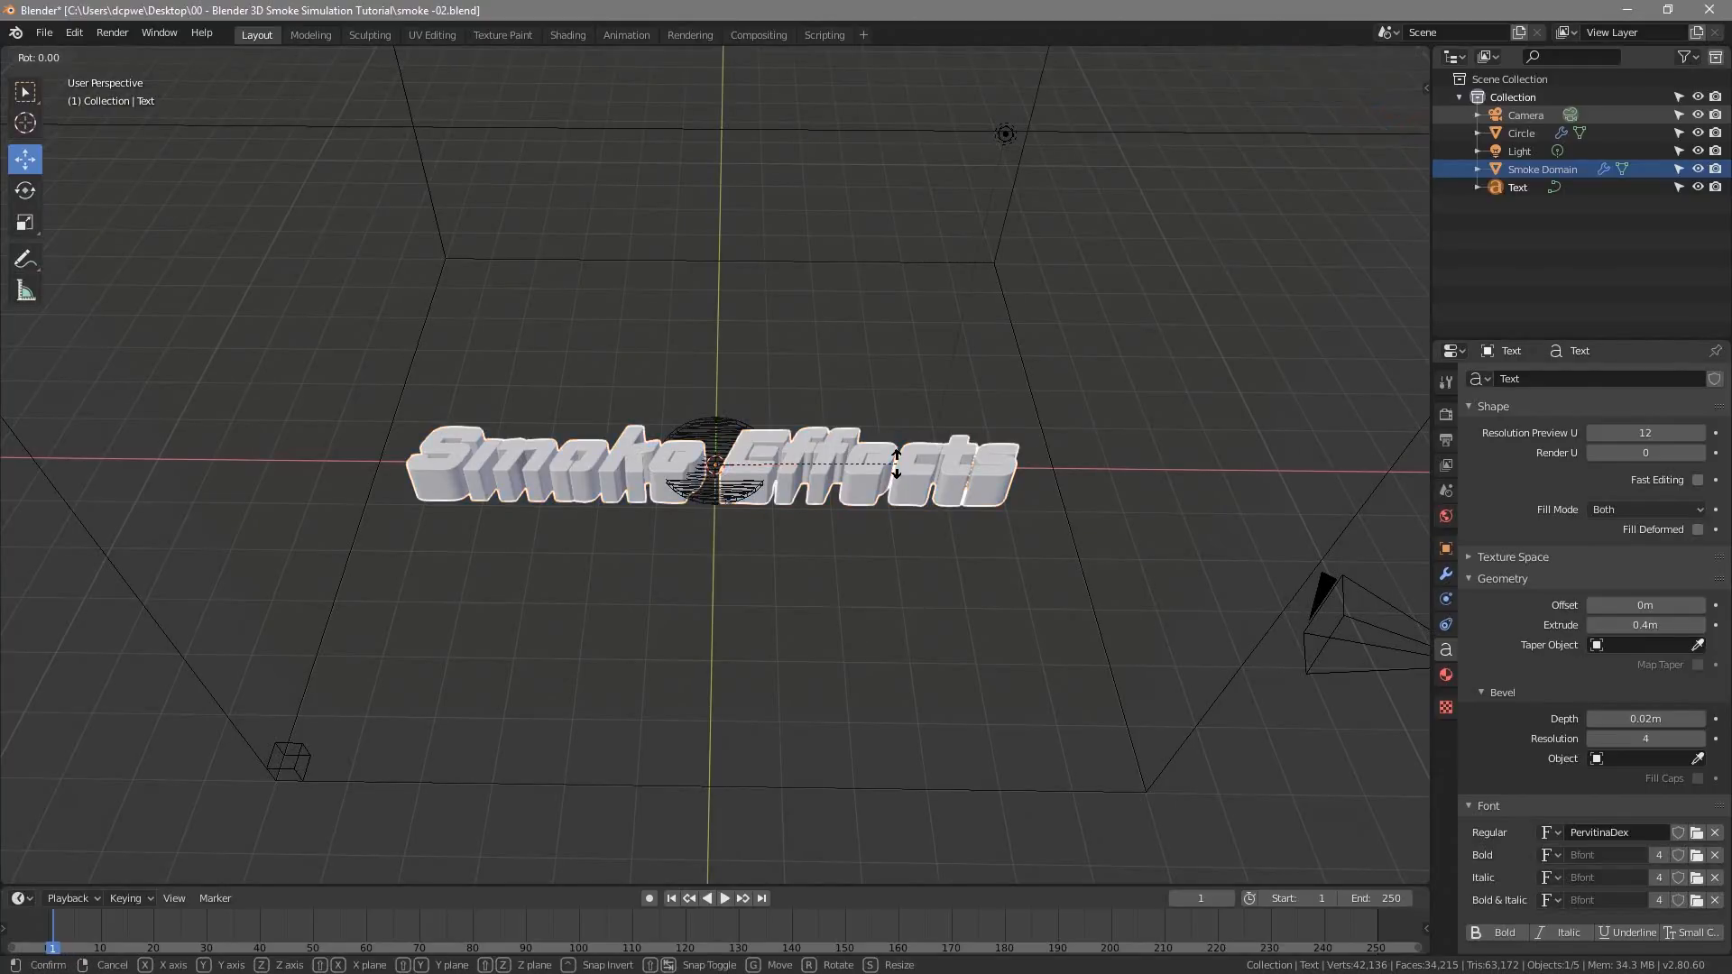
{"action": "key", "text": "x"}
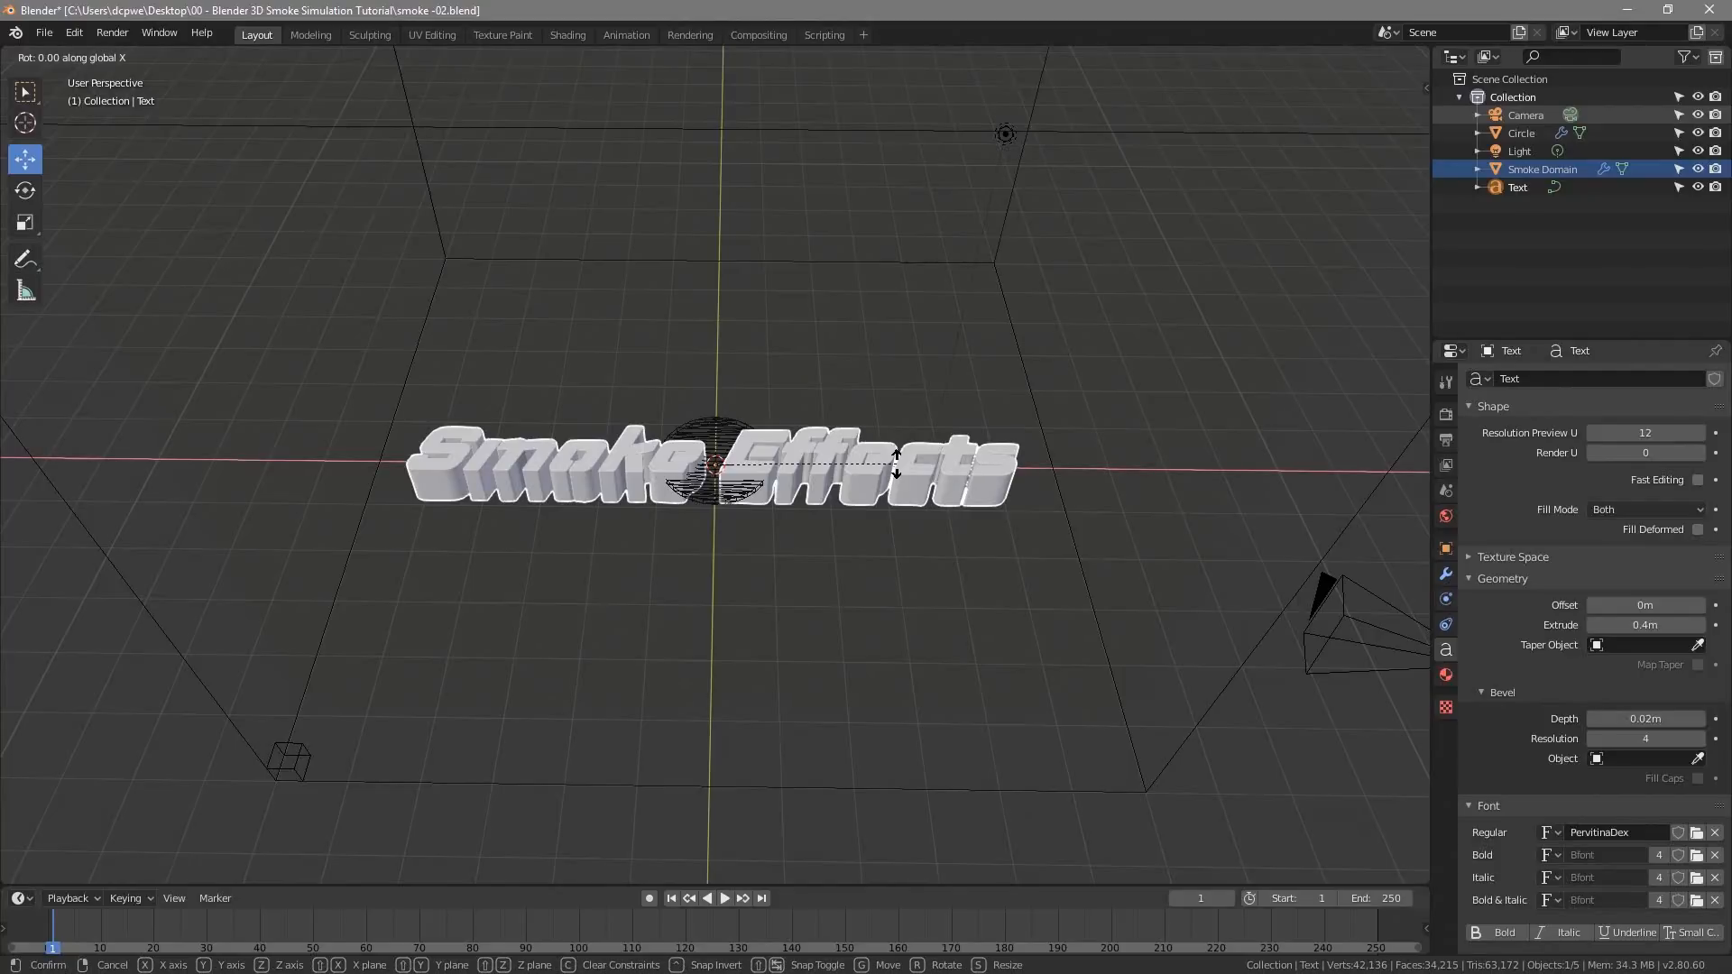
{"action": "type", "text": "9"}
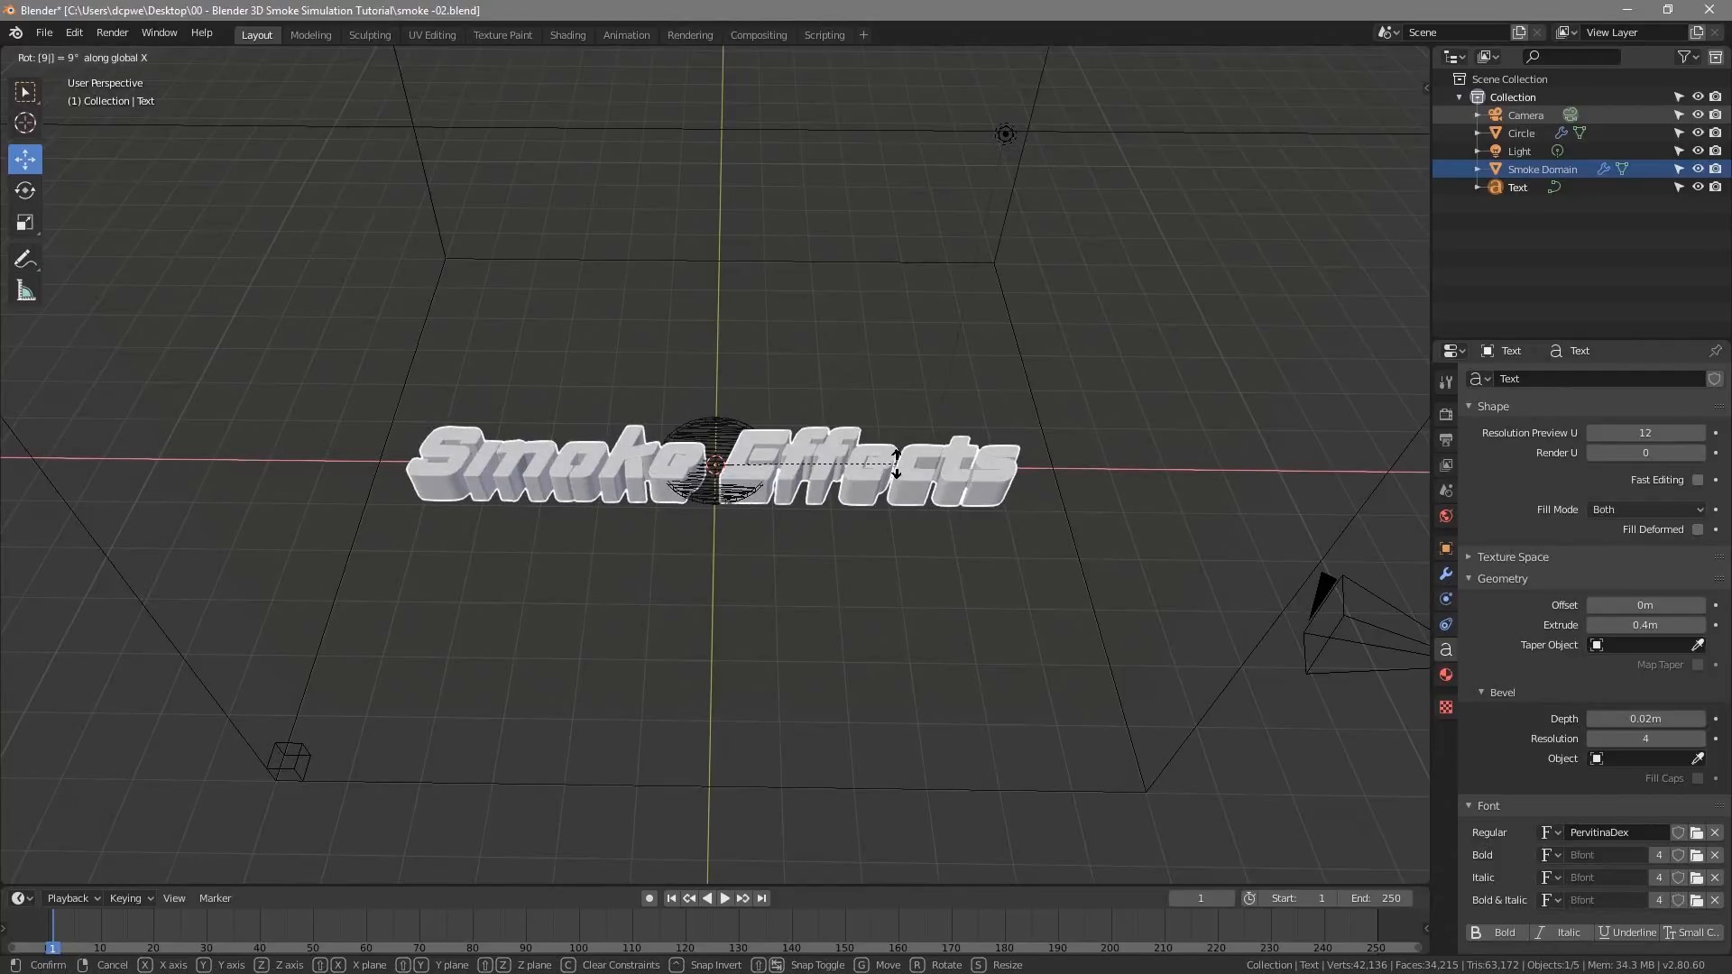
{"action": "type", "text": "0"}
{"action": "key", "text": "Return"}
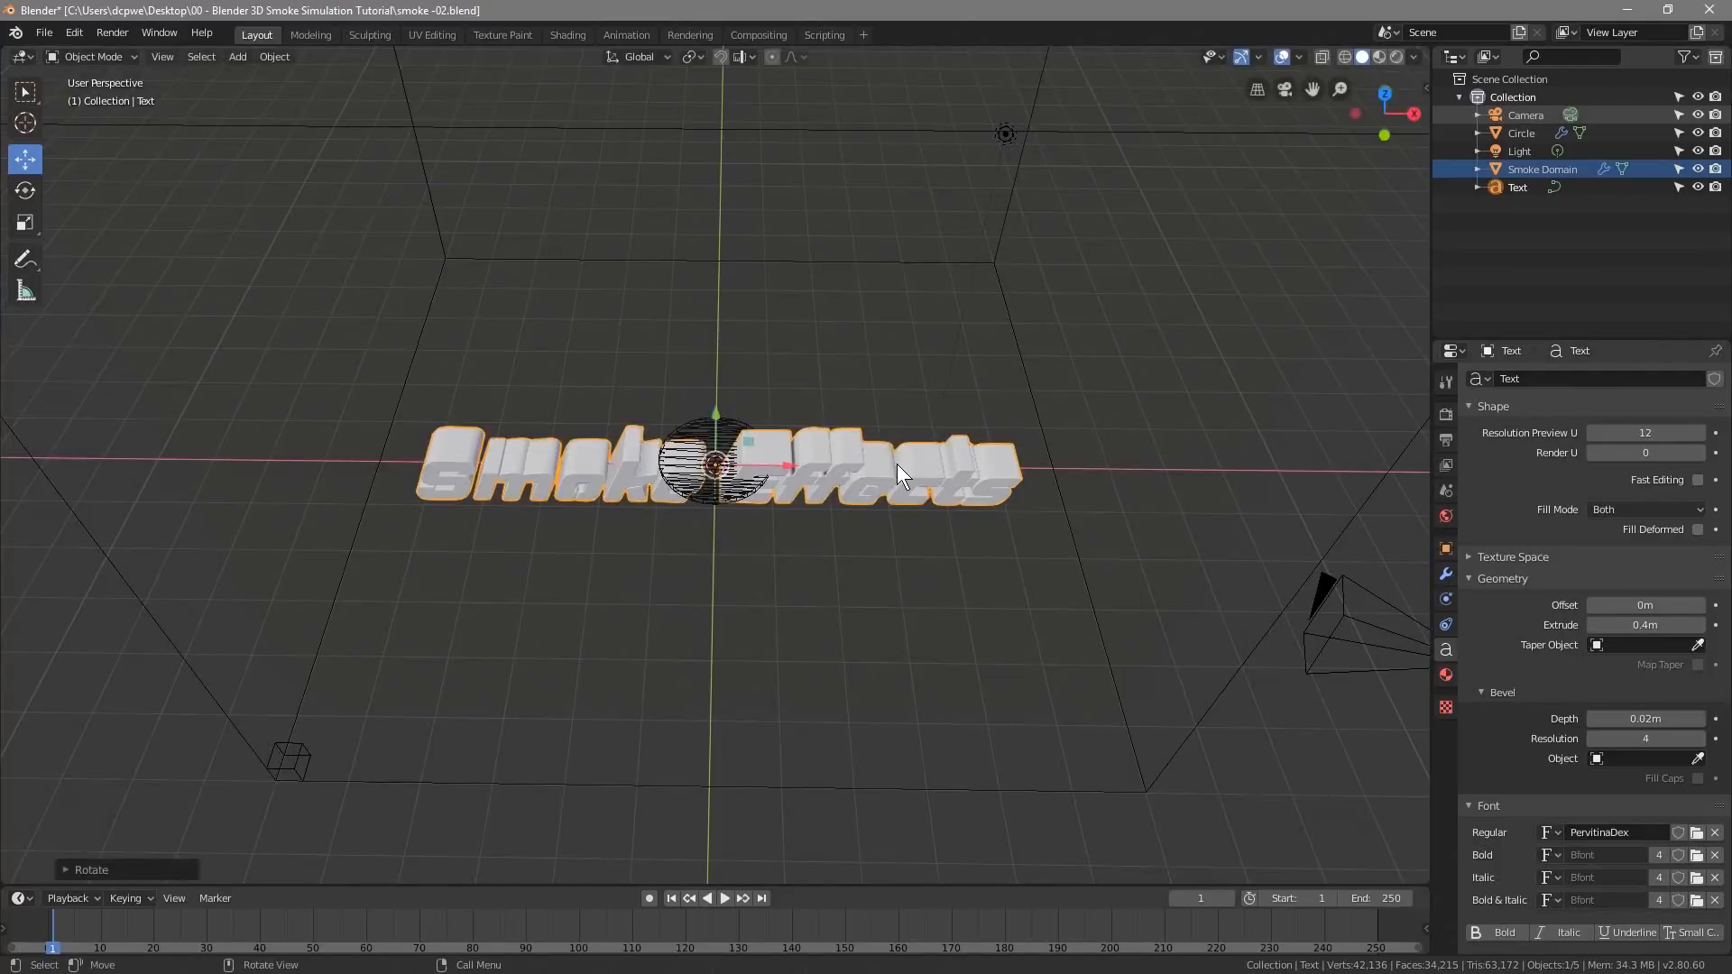
{"action": "left_click", "coordinate": [1446, 548]}
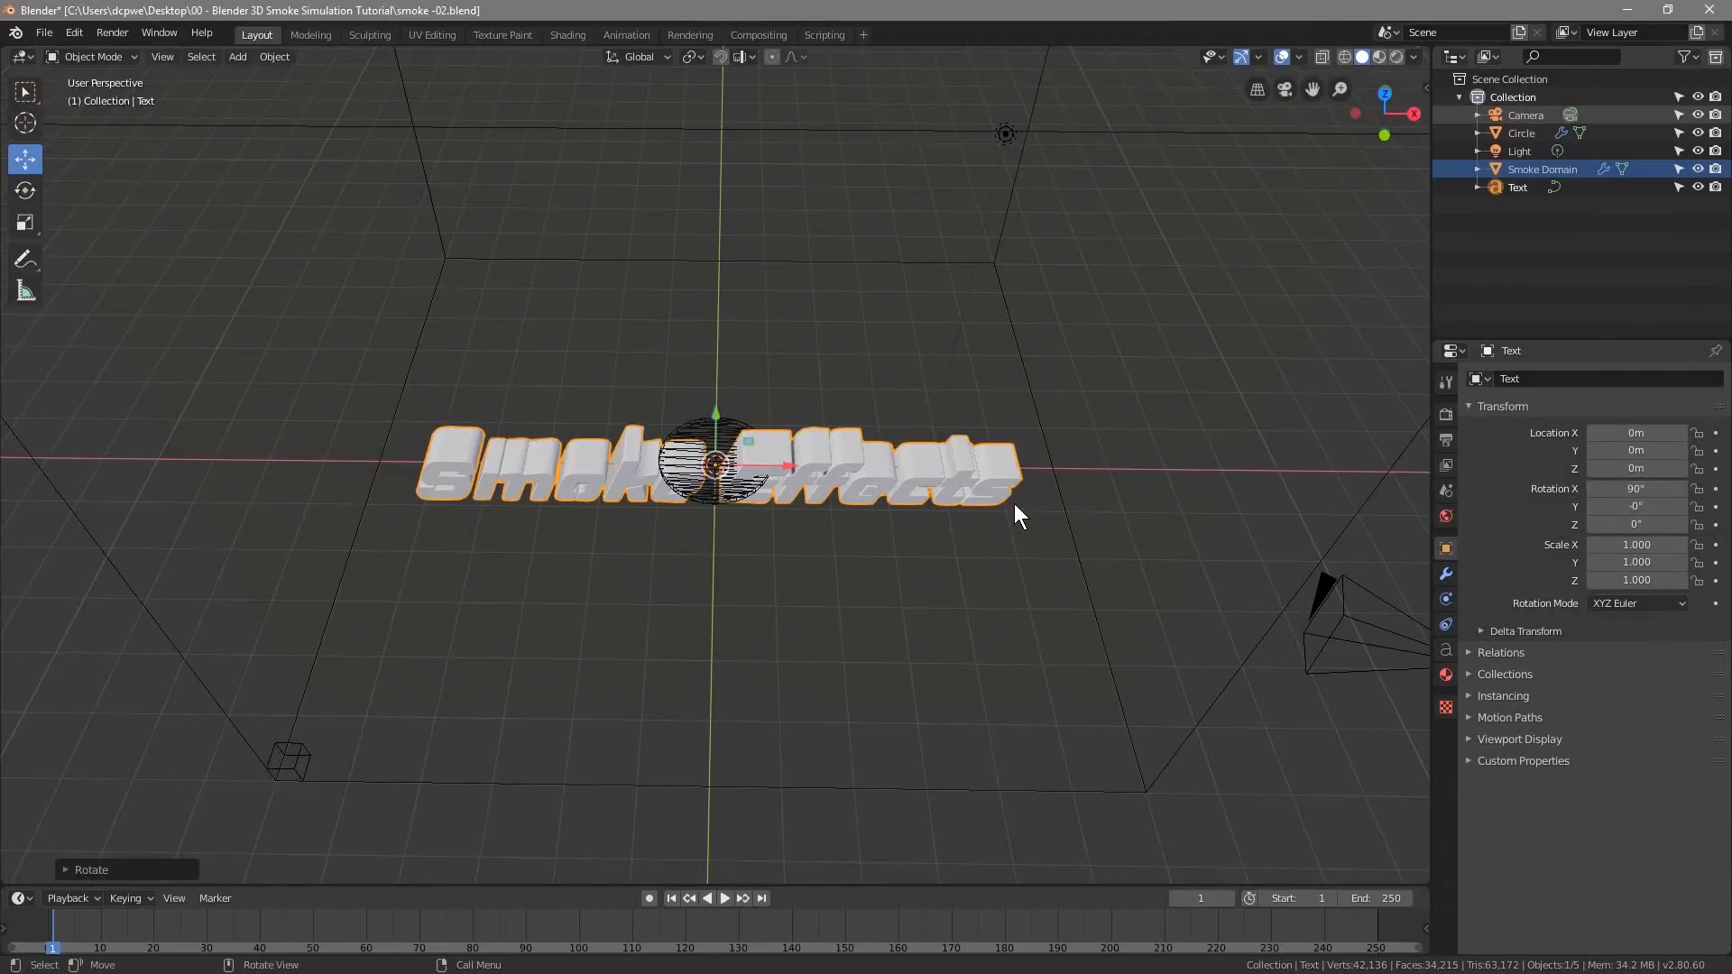
Raise the text in the front view to a Z location of 5 m, around the vertical middle of the smoke domain
{"action": "key", "text": "KP_1"}
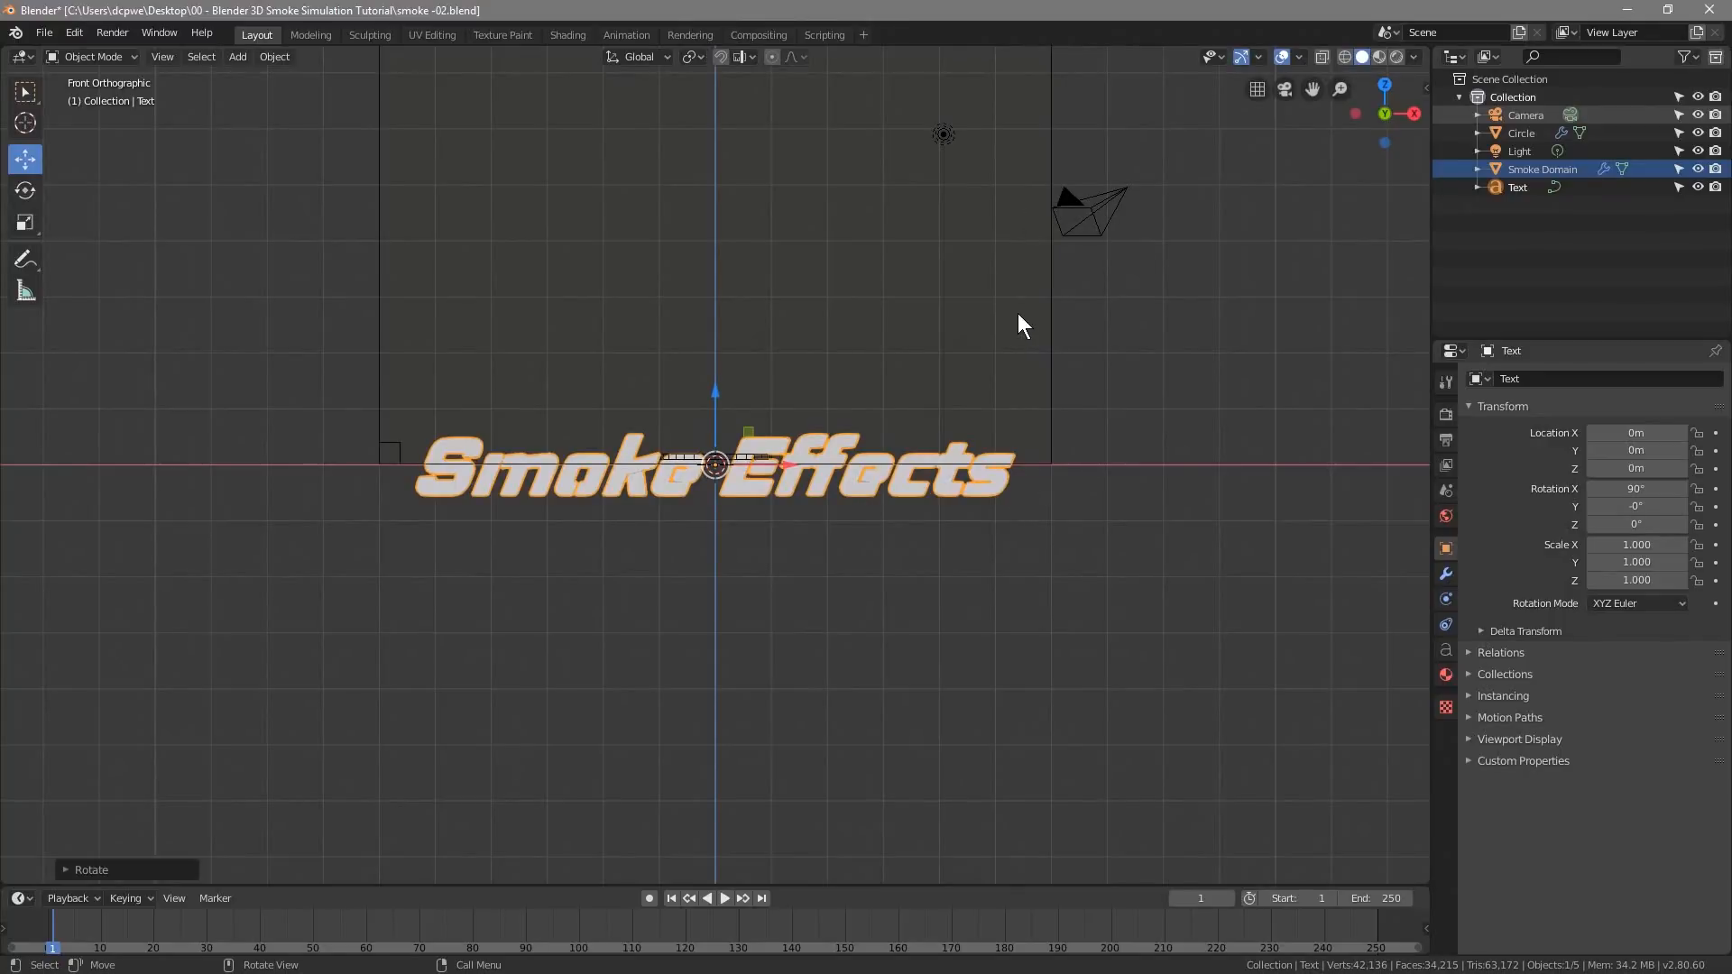
{"action": "scroll", "coordinate": [1019, 317], "scroll_direction": "down", "scroll_amount": 1}
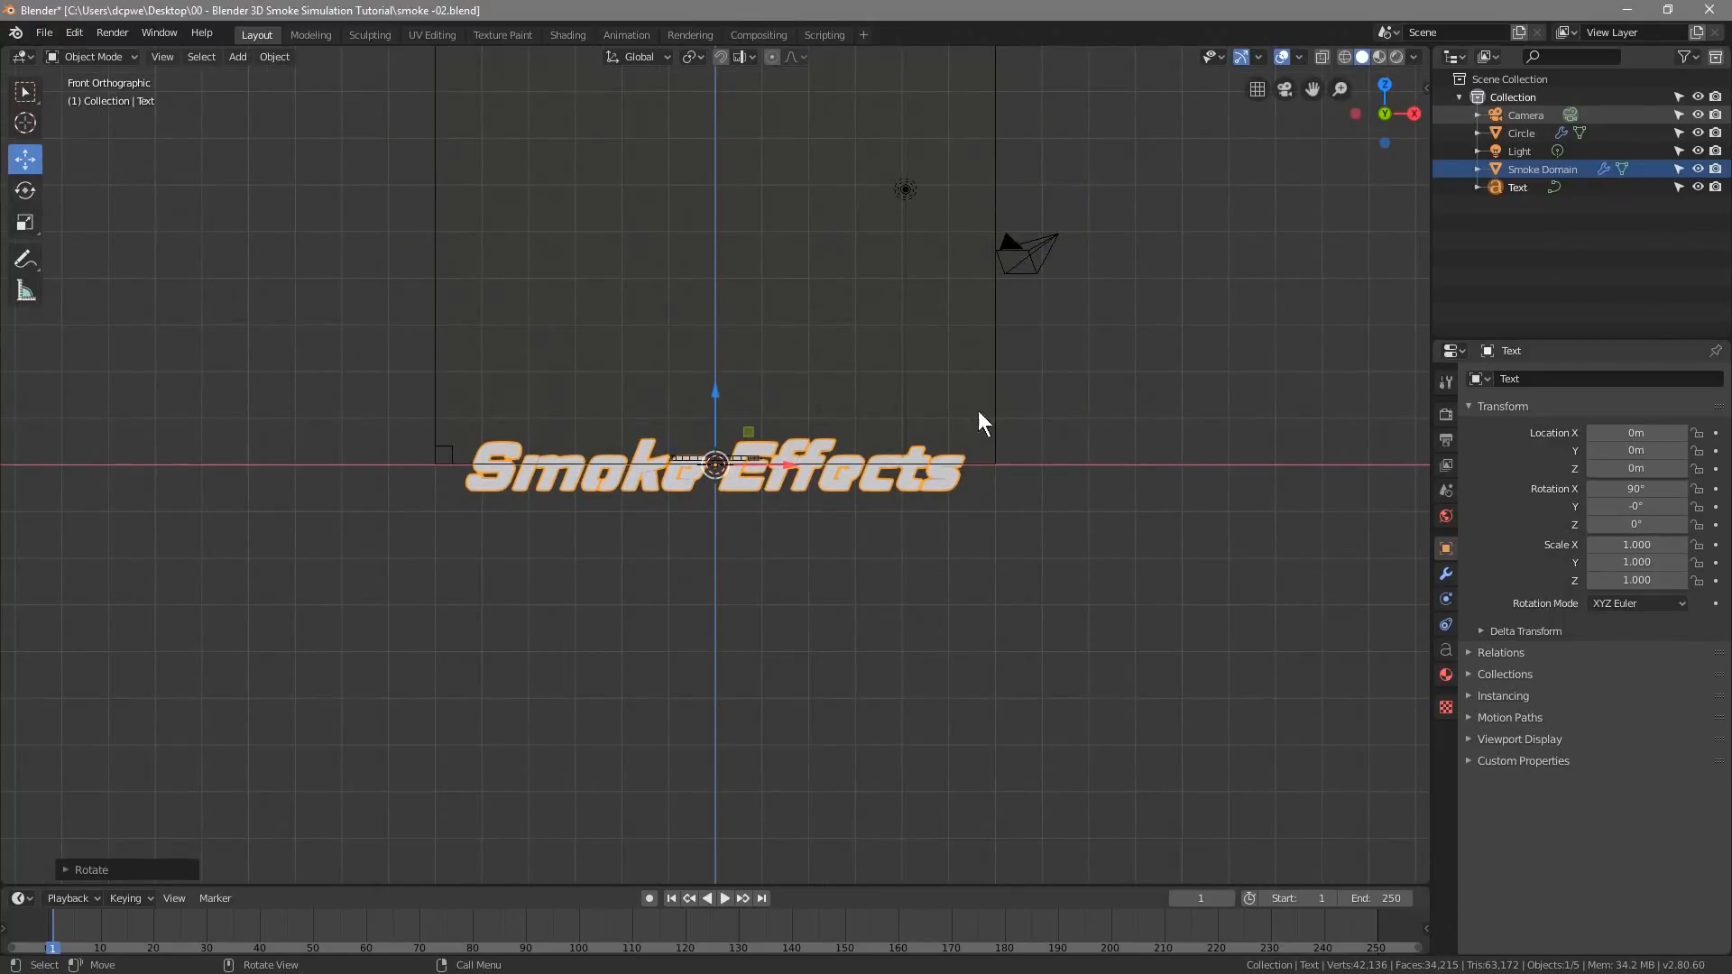
{"action": "left_click", "coordinate": [1533, 170]}
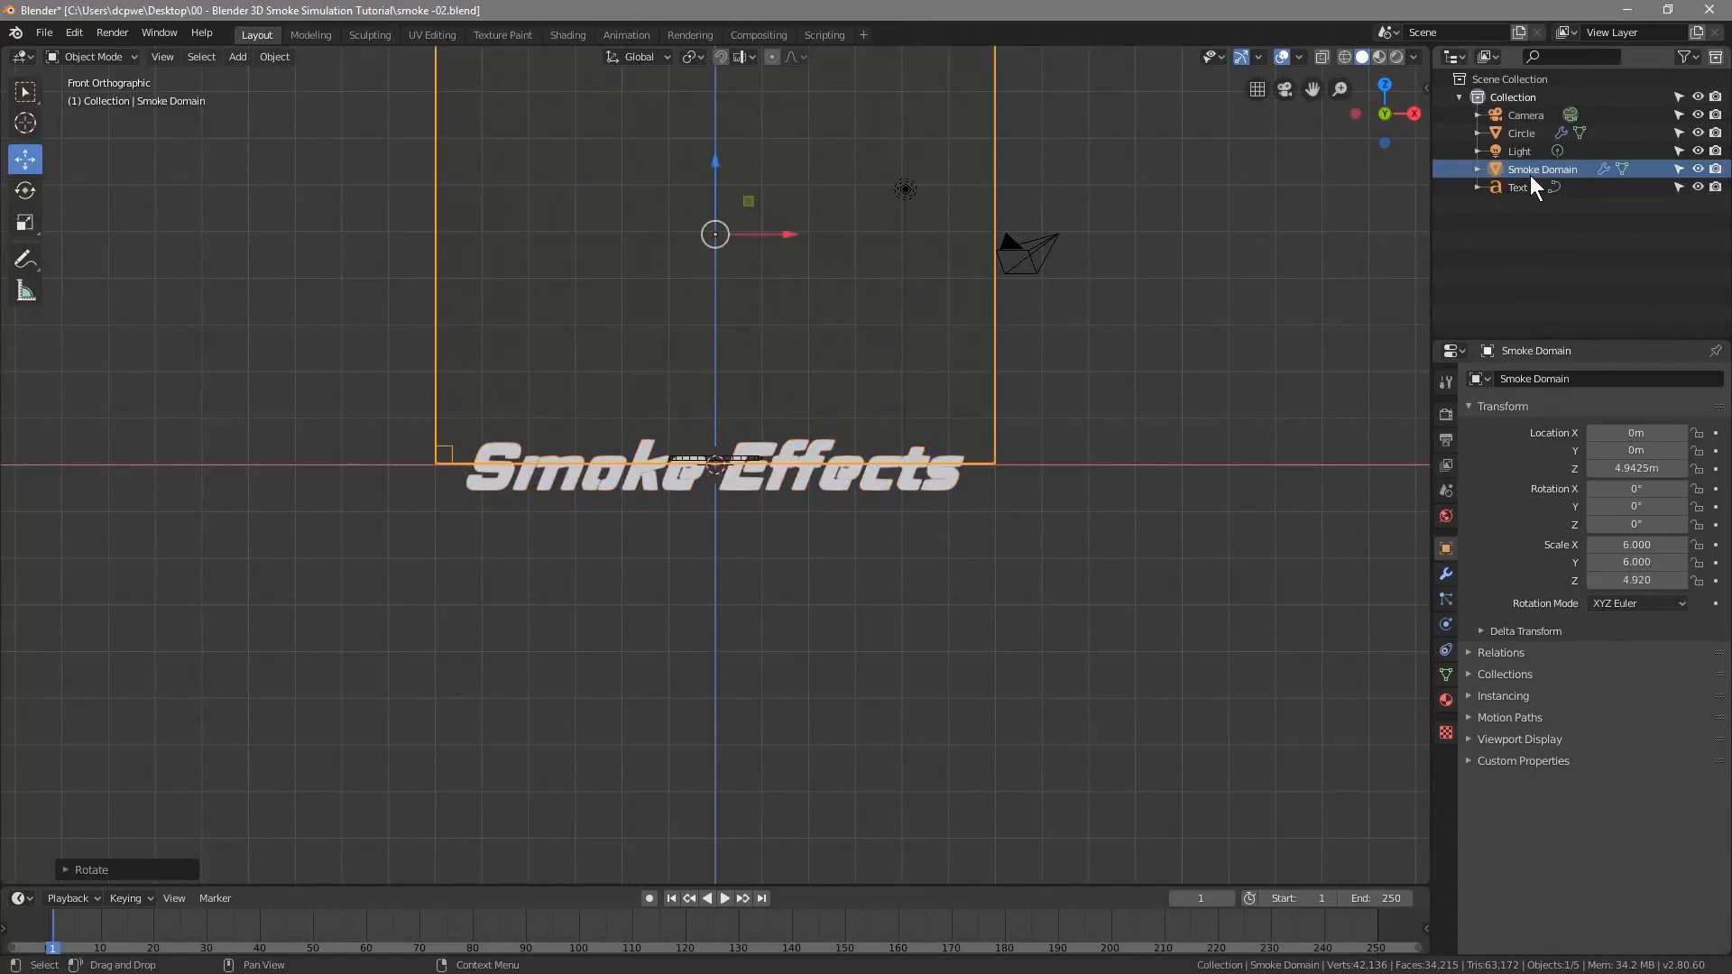
{"action": "scroll", "coordinate": [829, 416], "scroll_direction": "down", "scroll_amount": 1}
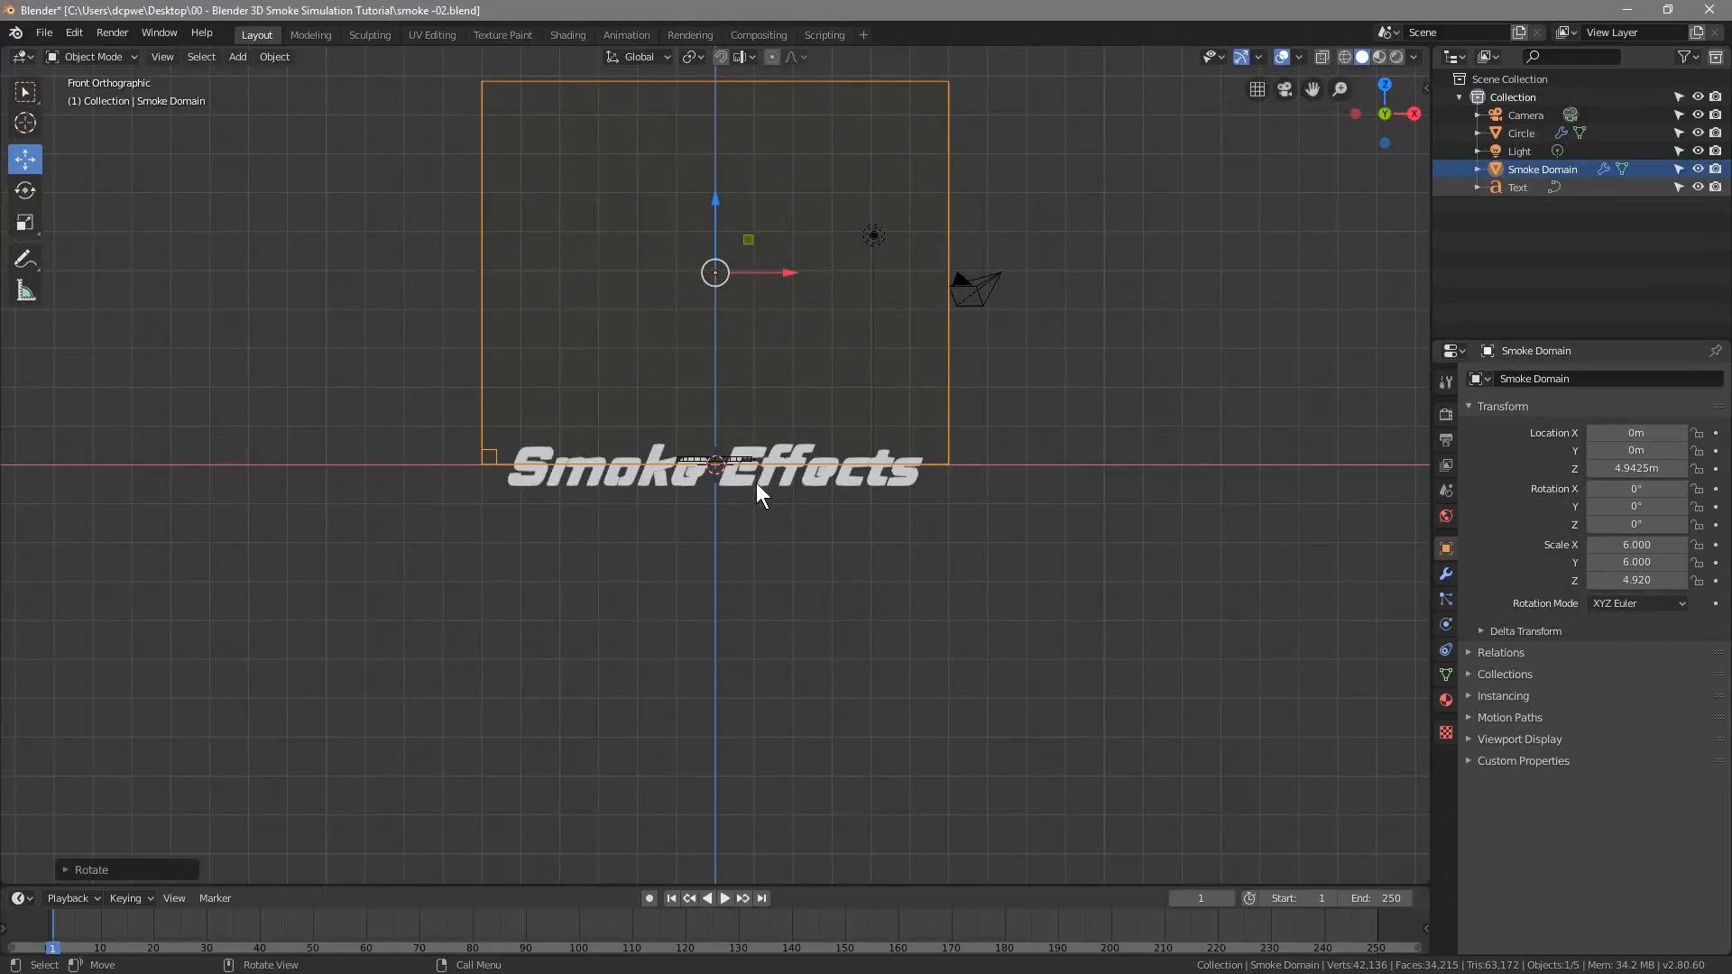
{"action": "left_click", "coordinate": [729, 473]}
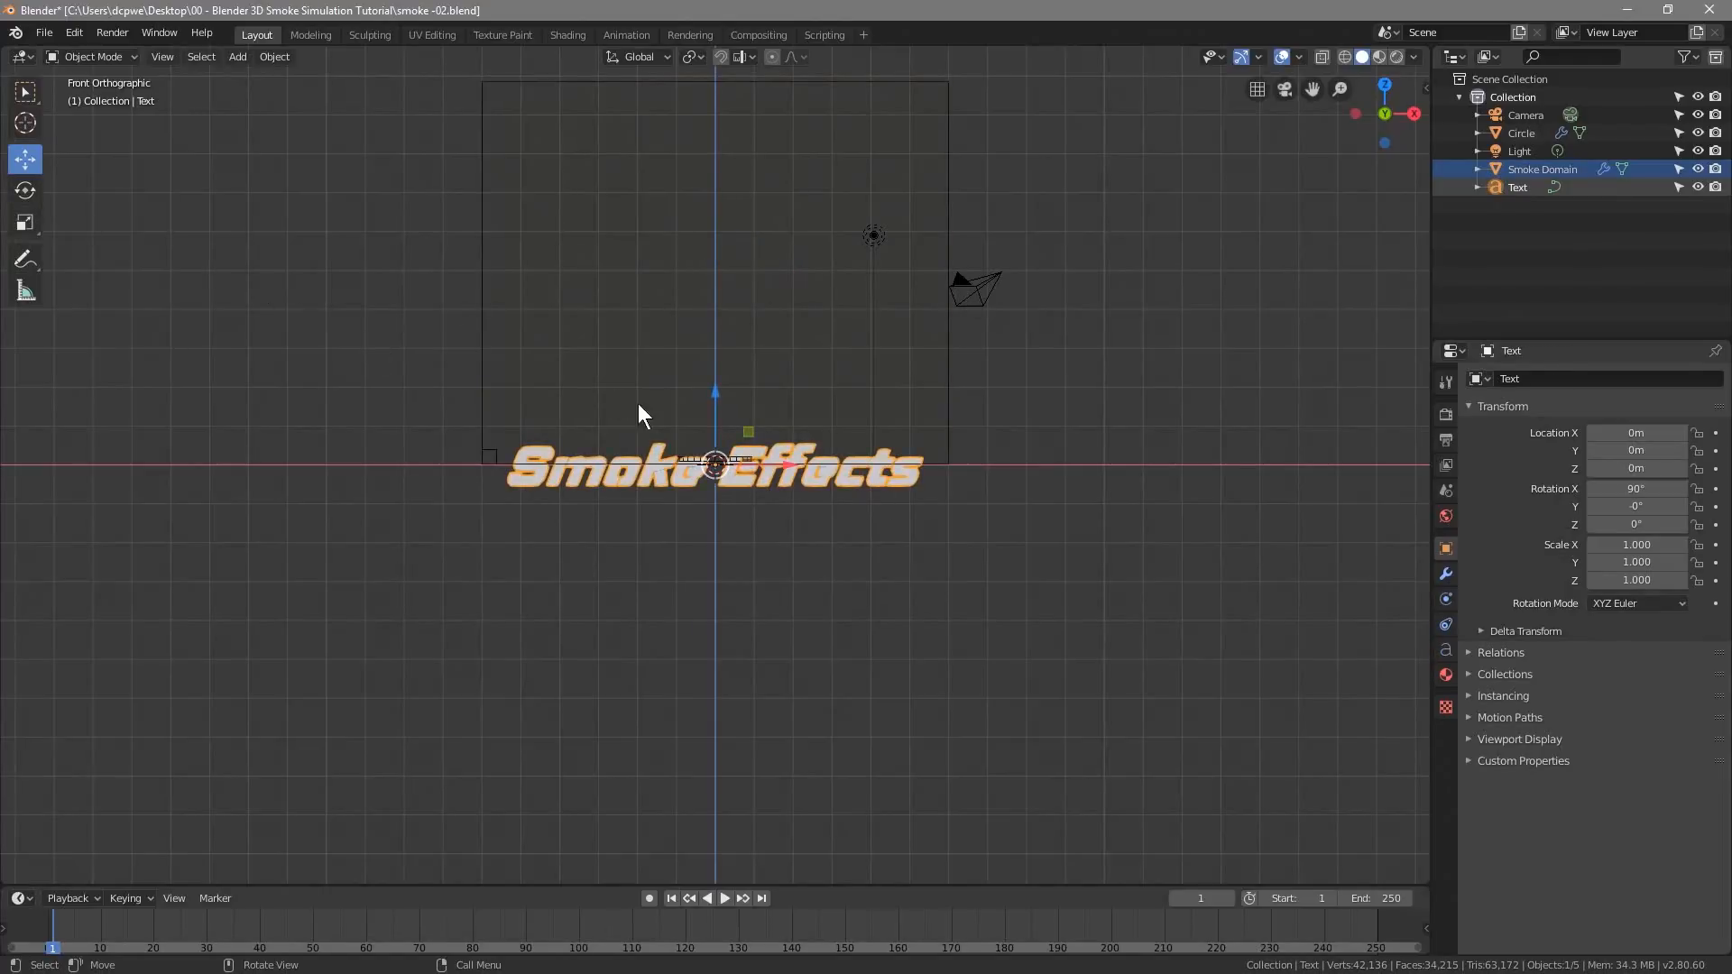
{"action": "left_click_drag", "start_coordinate": [711, 394], "coordinate": [685, 203]}
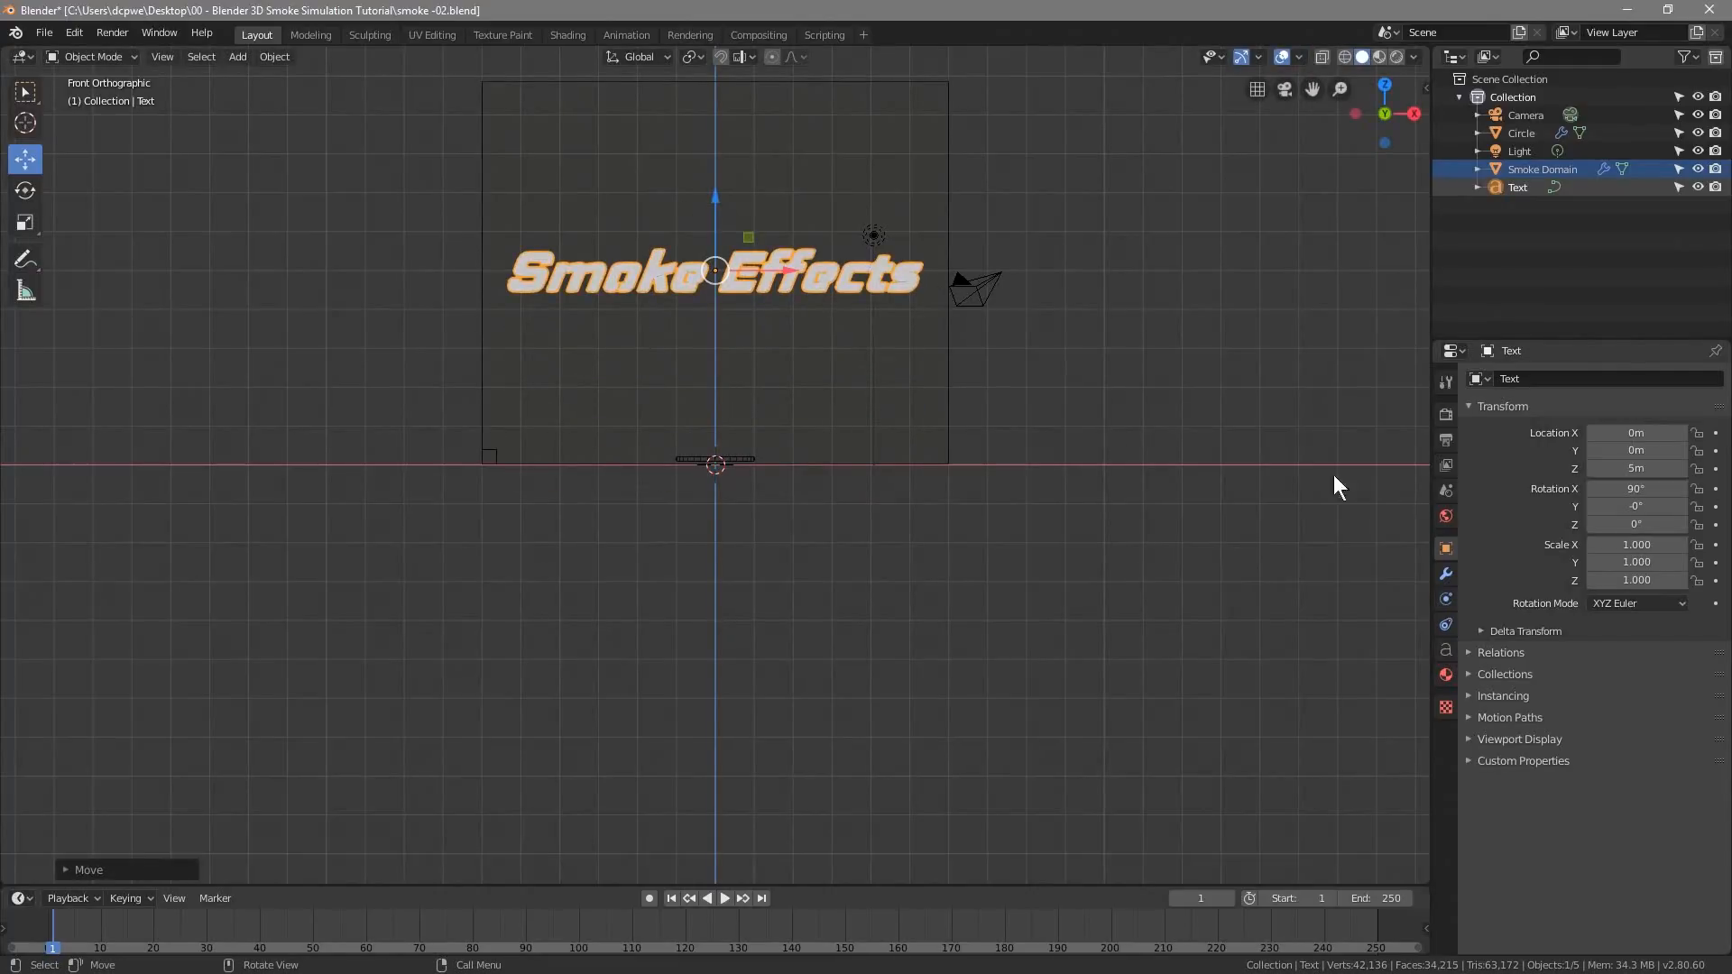
{"action": "left_click", "coordinate": [1522, 170]}
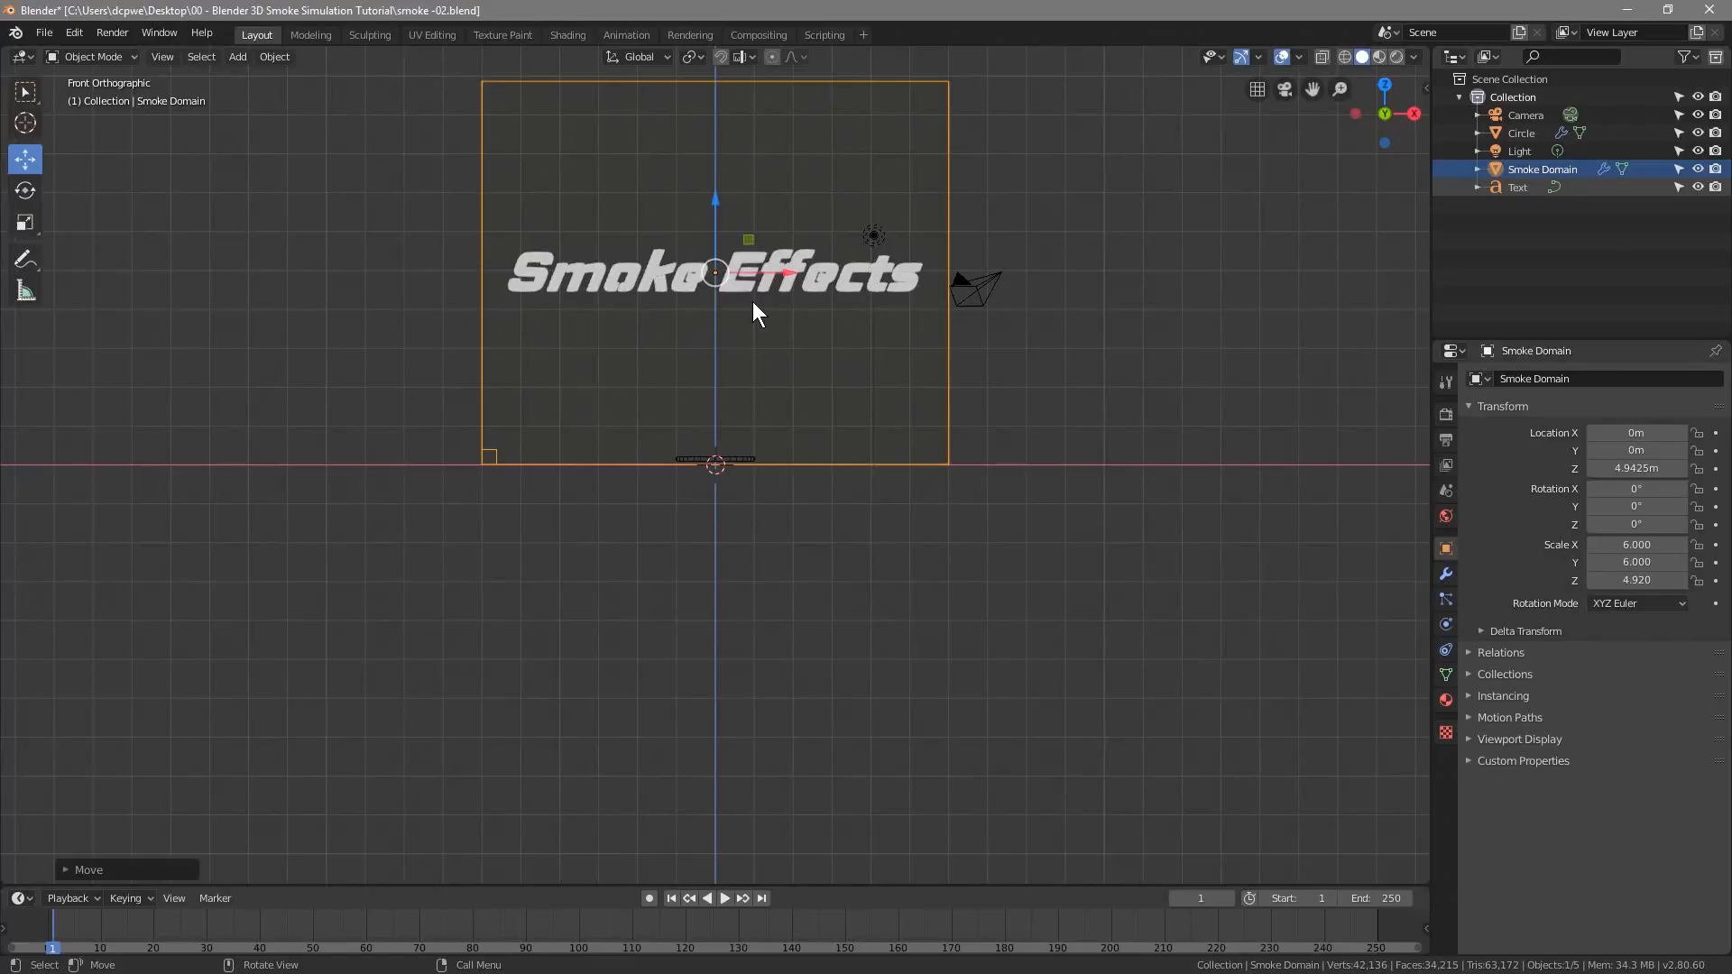
{"action": "left_click_drag", "start_coordinate": [713, 204], "coordinate": [714, 219], "text": "ctrl"}
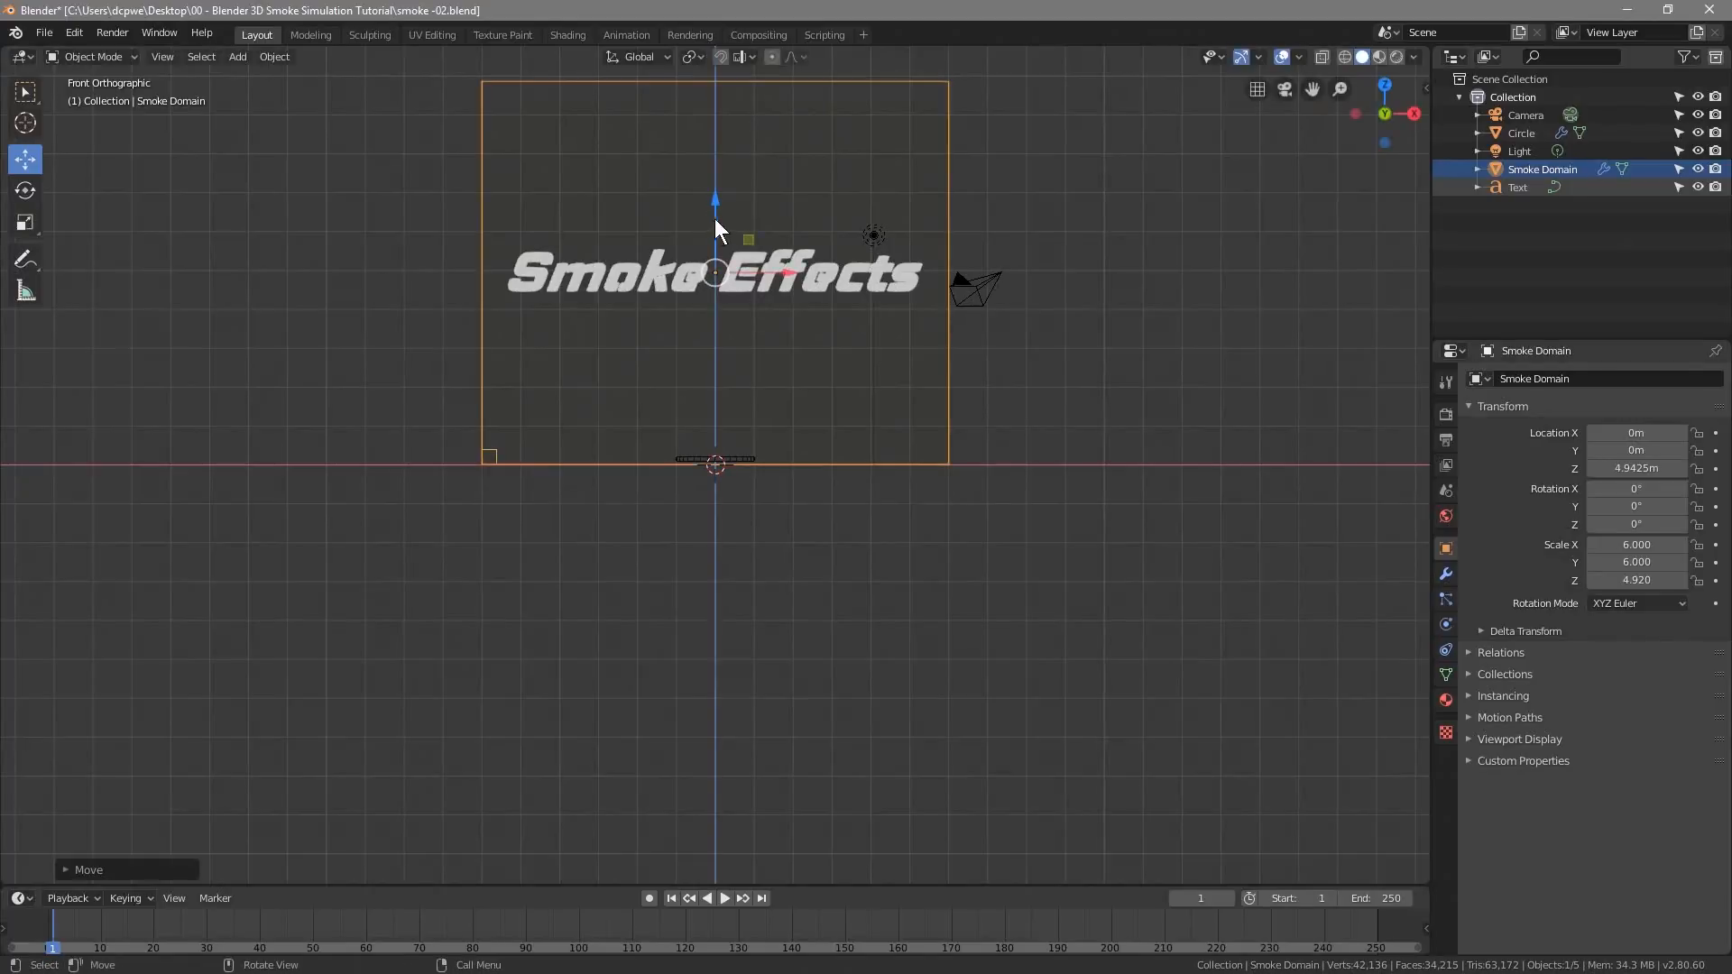
{"action": "left_click", "coordinate": [1034, 350]}
Play the smoke simulation in the front view to check how it rises towards the text, and return to the first frame
{"action": "left_click", "coordinate": [723, 895]}
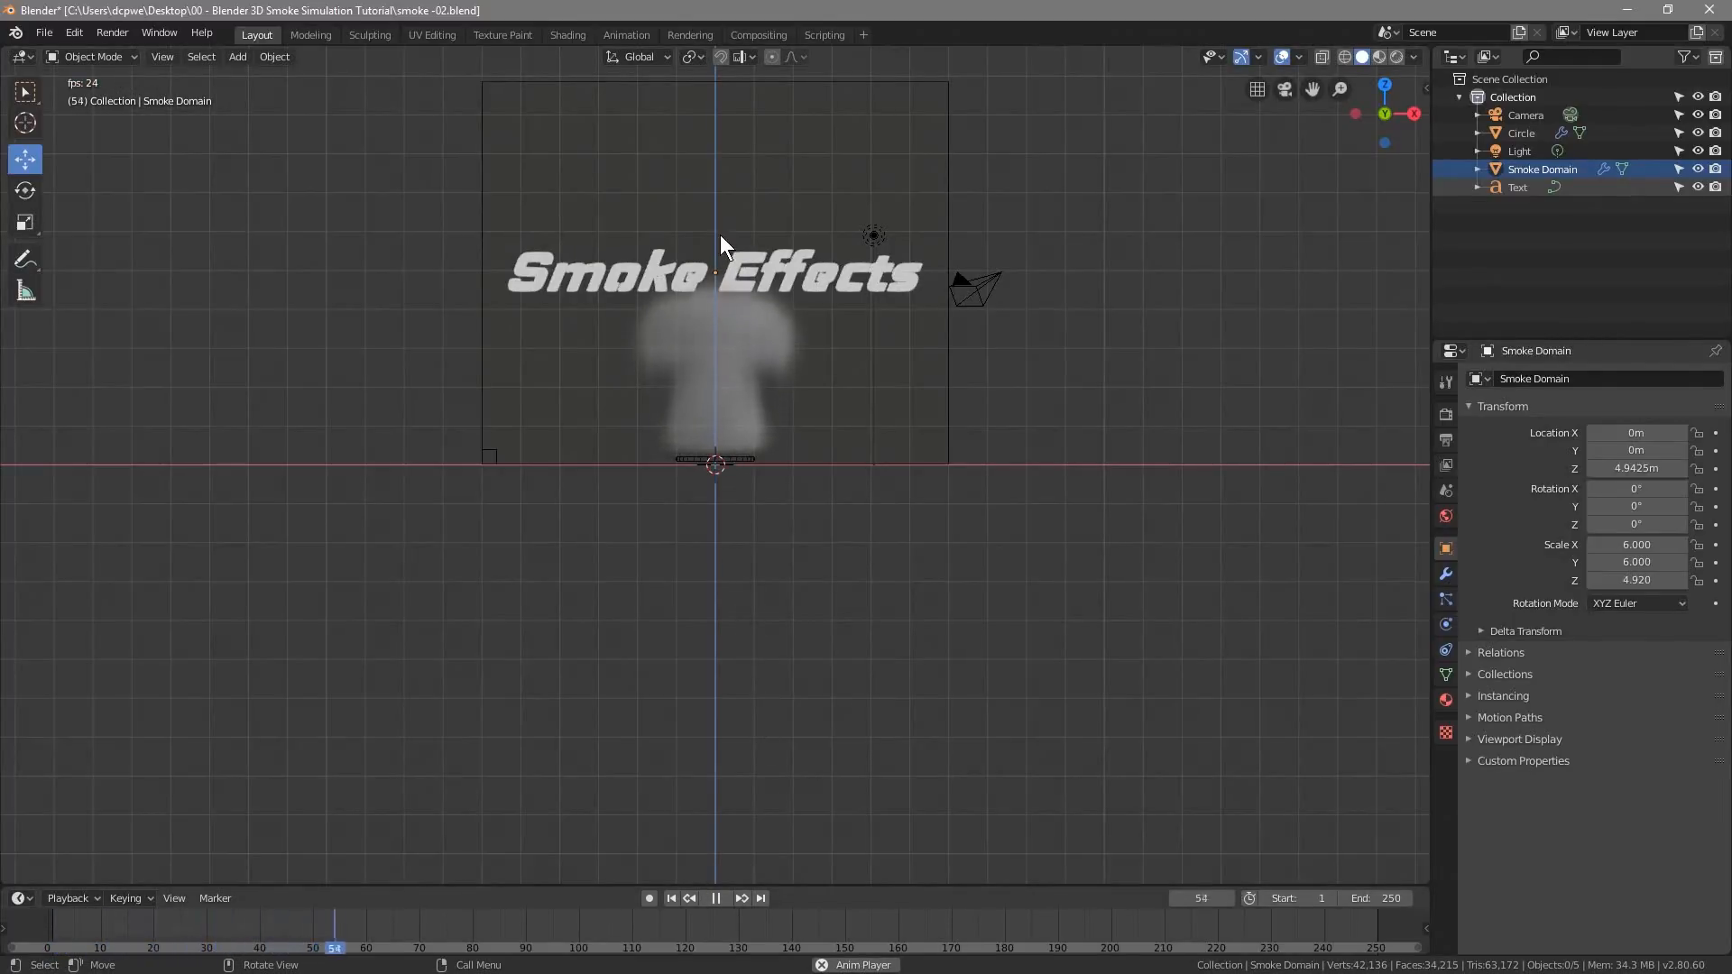
{"action": "left_click", "coordinate": [717, 899]}
{"action": "left_click", "coordinate": [672, 897]}
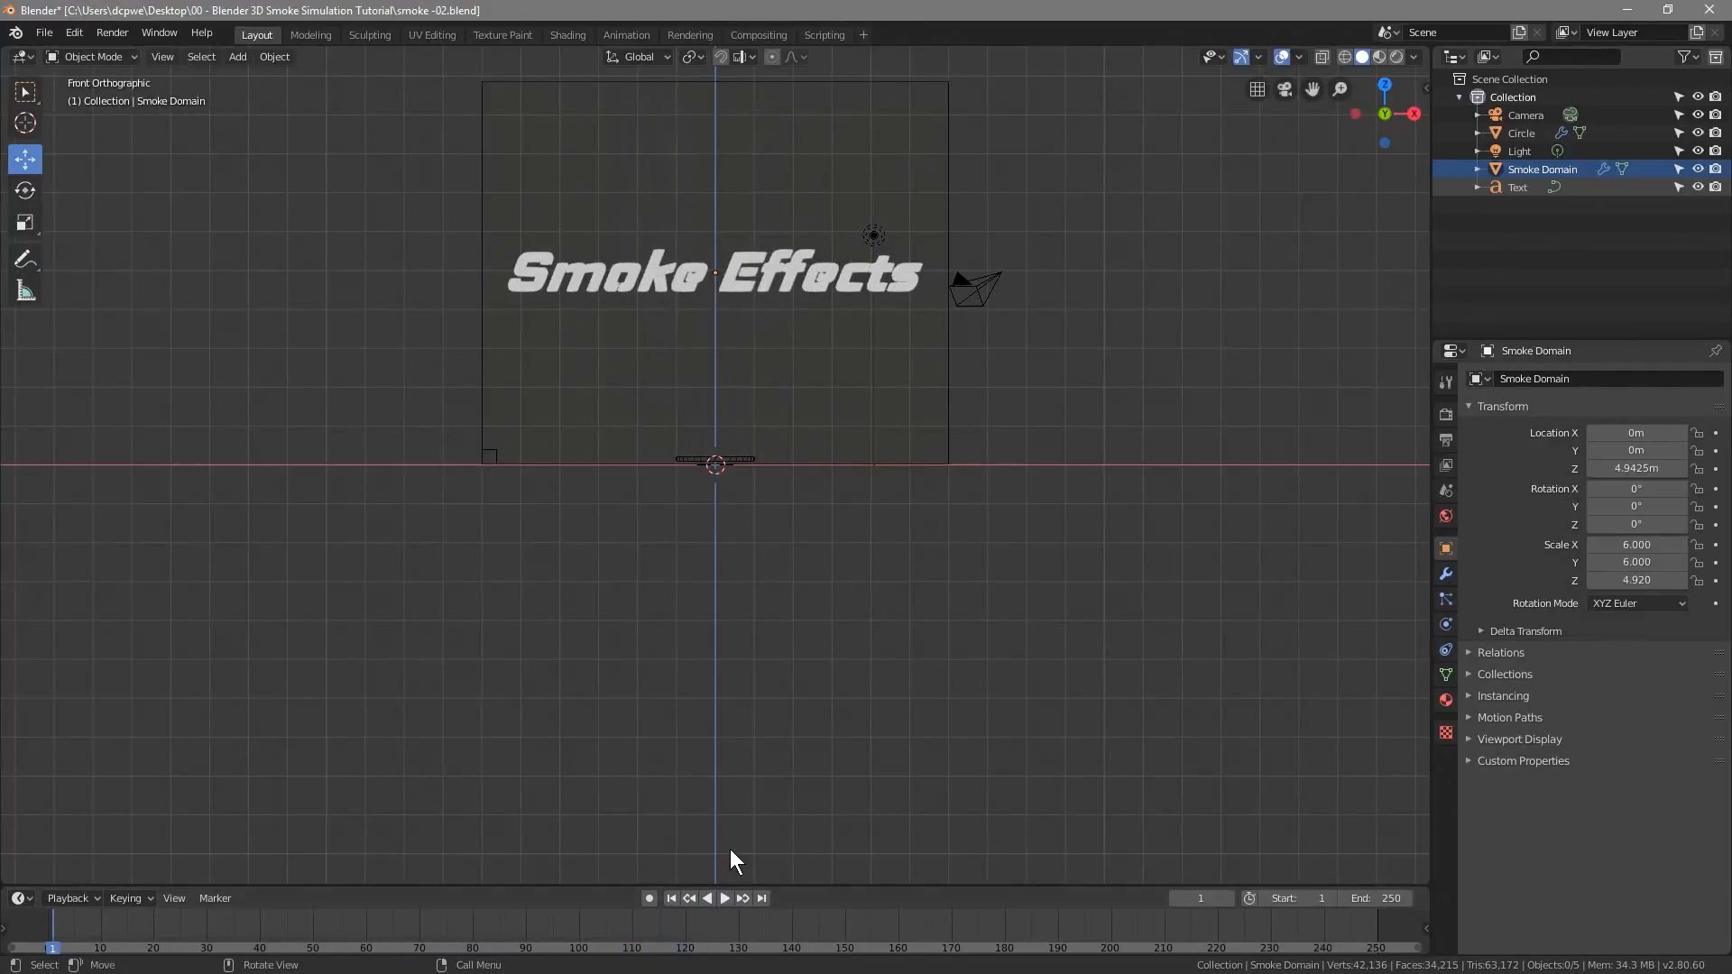
Switch the viewport to rendered shading in a perspective view of the domain and save the scene
{"action": "scroll", "coordinate": [783, 441], "scroll_direction": "up", "scroll_amount": 1}
{"action": "scroll", "coordinate": [783, 442], "scroll_direction": "down", "scroll_amount": 3}
{"action": "middle_click_drag", "start_coordinate": [781, 436], "coordinate": [582, 409]}
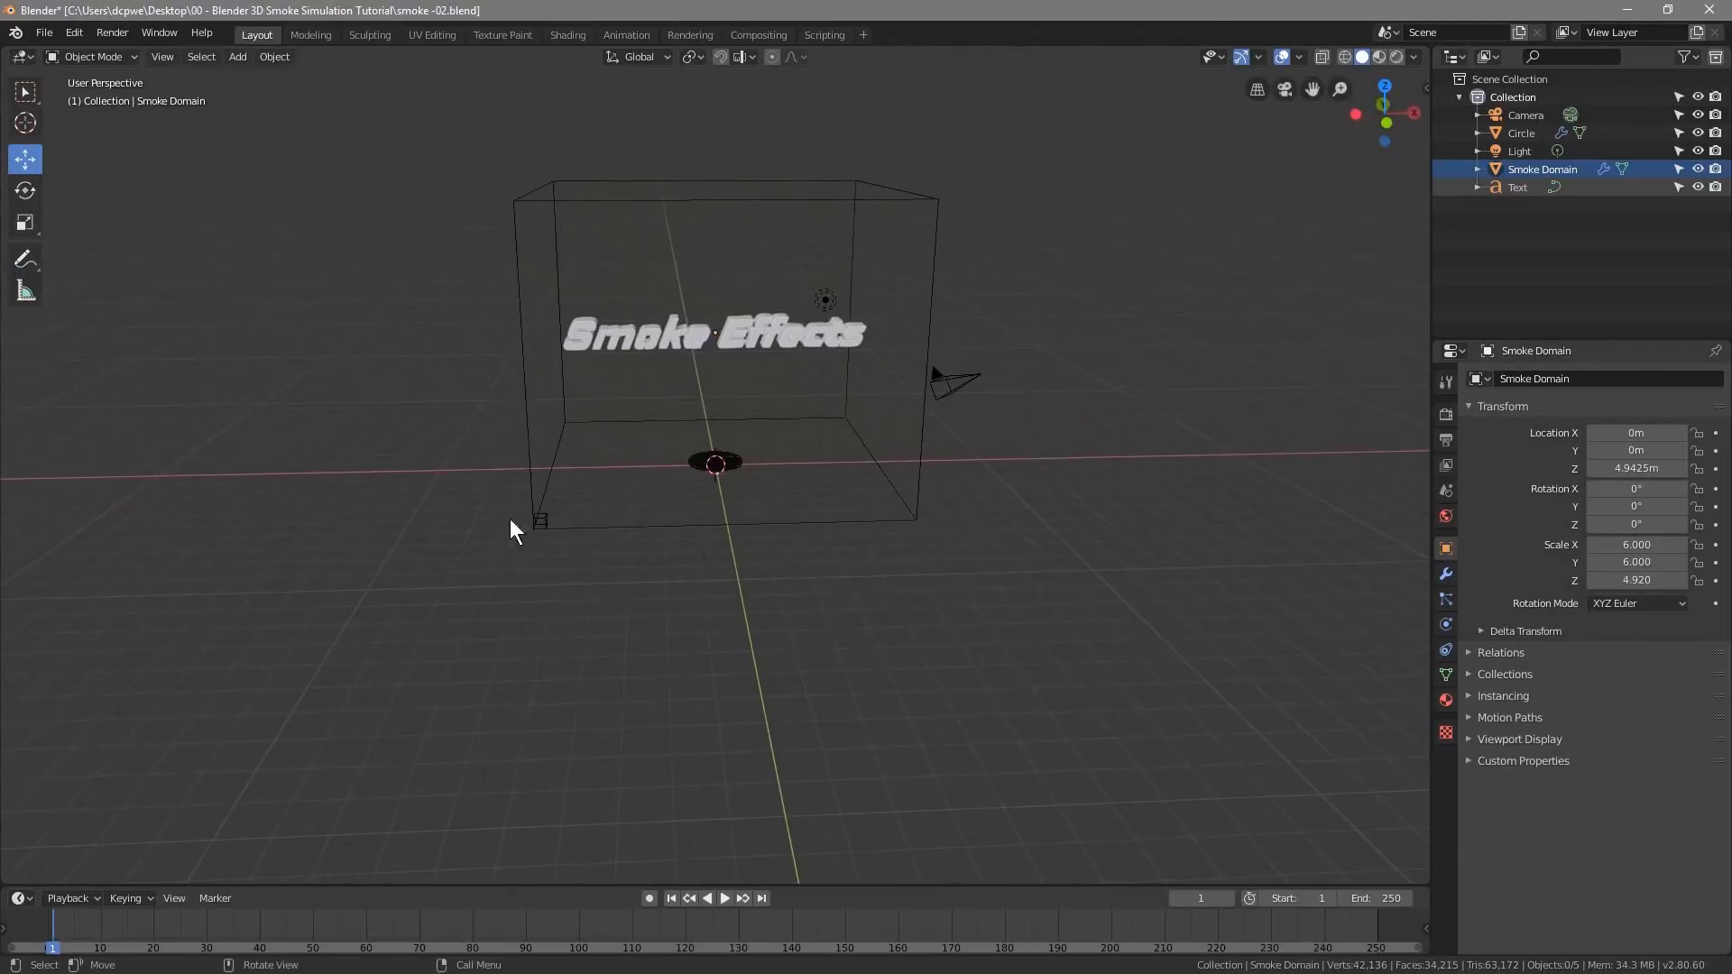
{"action": "left_click", "coordinate": [1398, 56]}
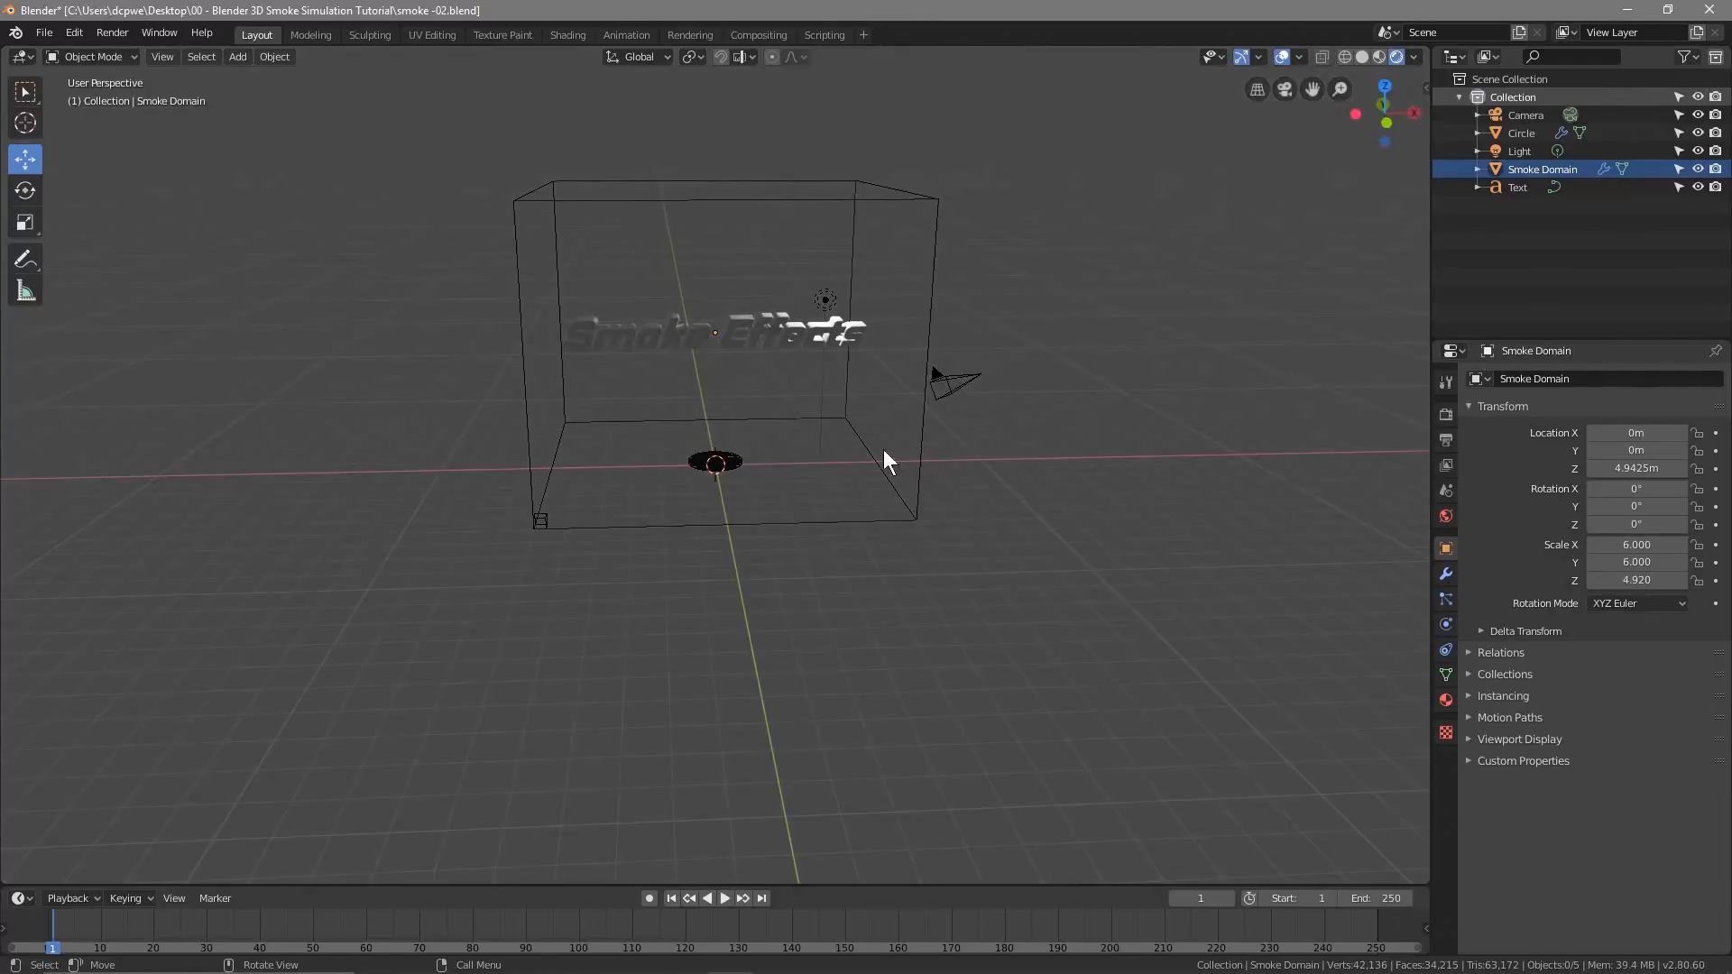
{"action": "middle_click_drag", "start_coordinate": [993, 415], "coordinate": [994, 400]}
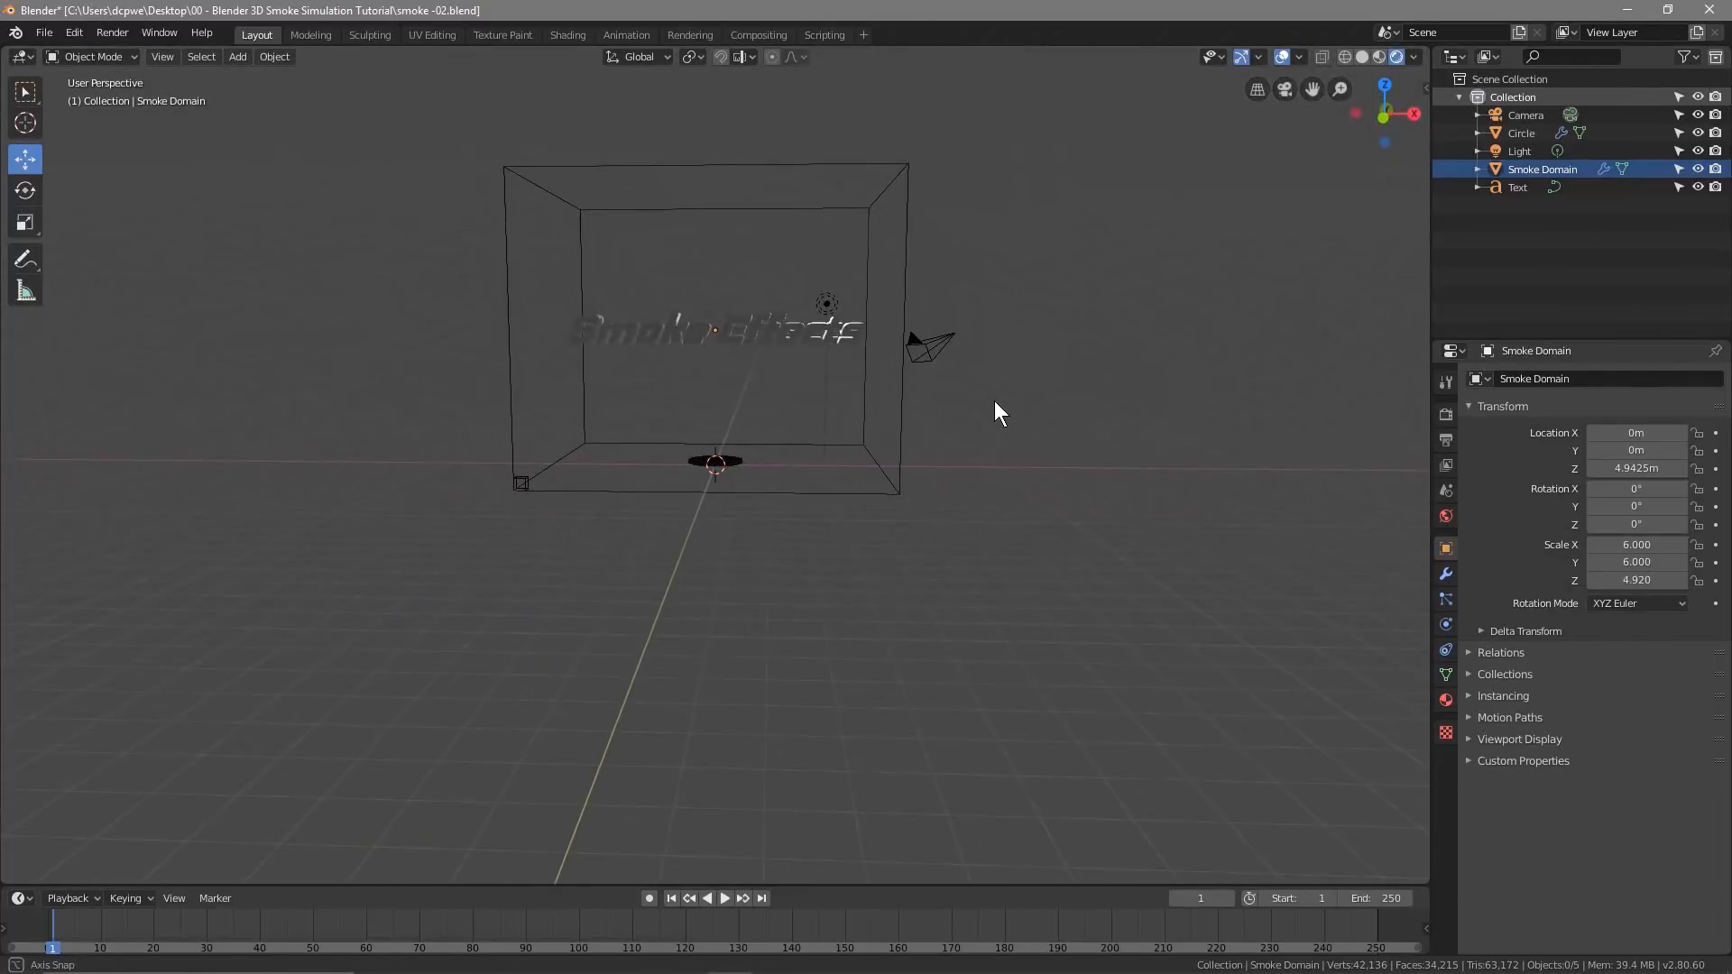
{"action": "left_click", "coordinate": [43, 32]}
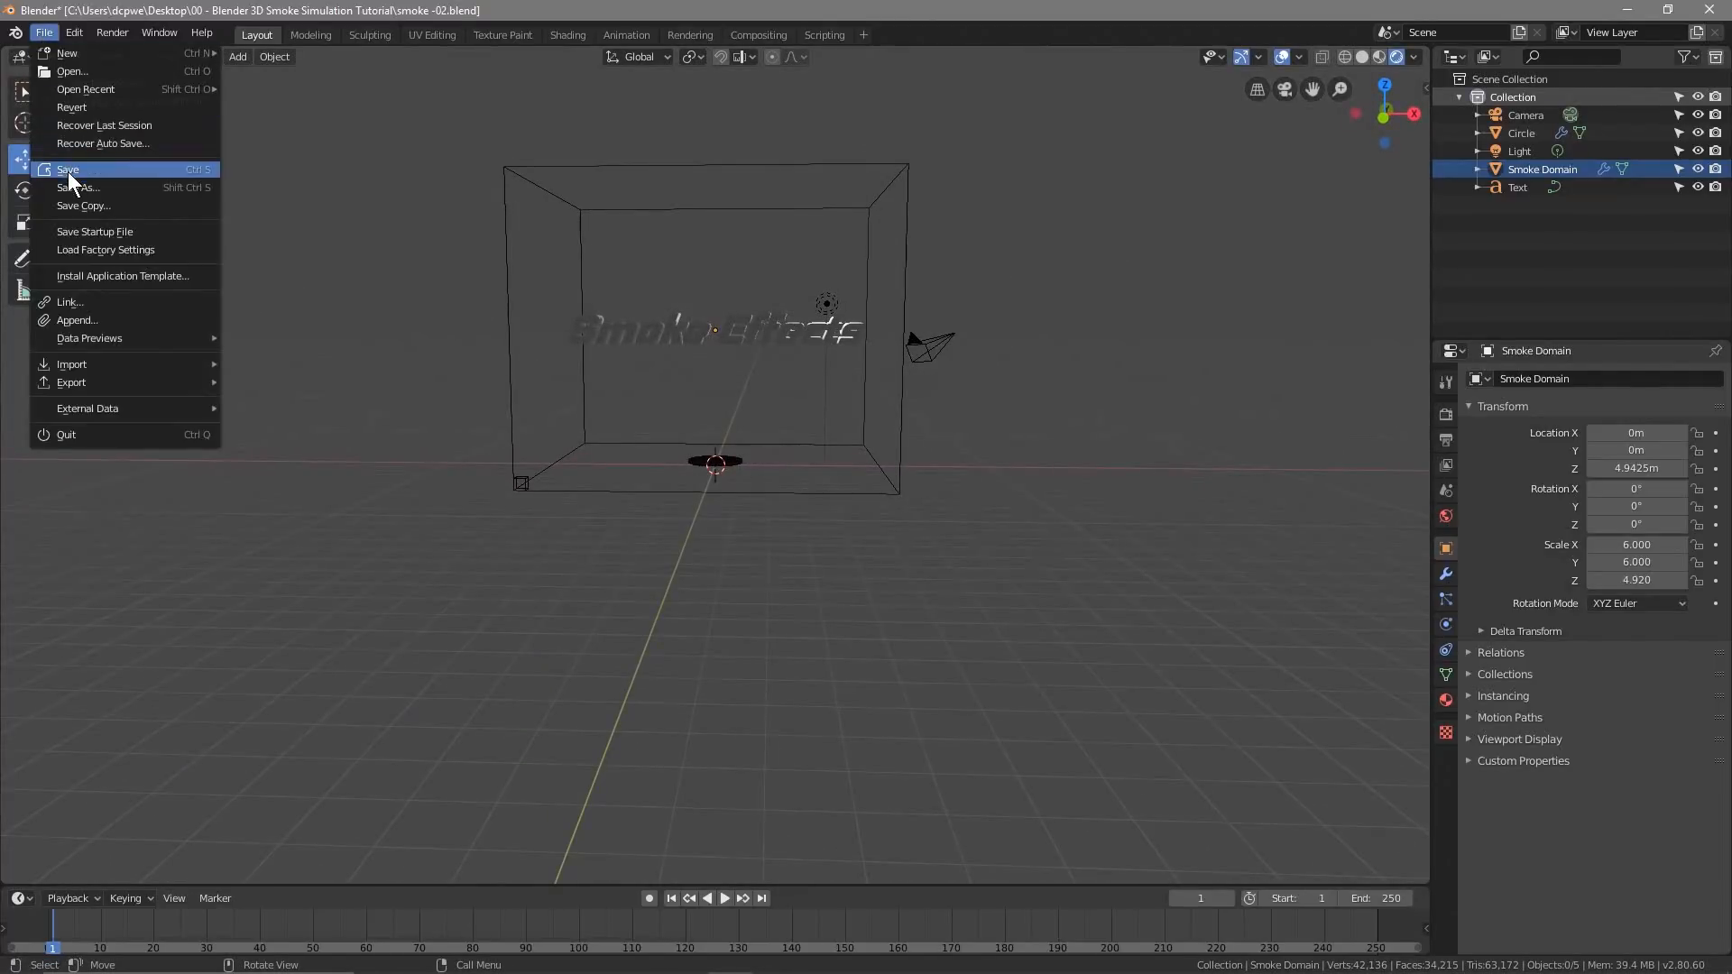
{"action": "left_click", "coordinate": [65, 168]}
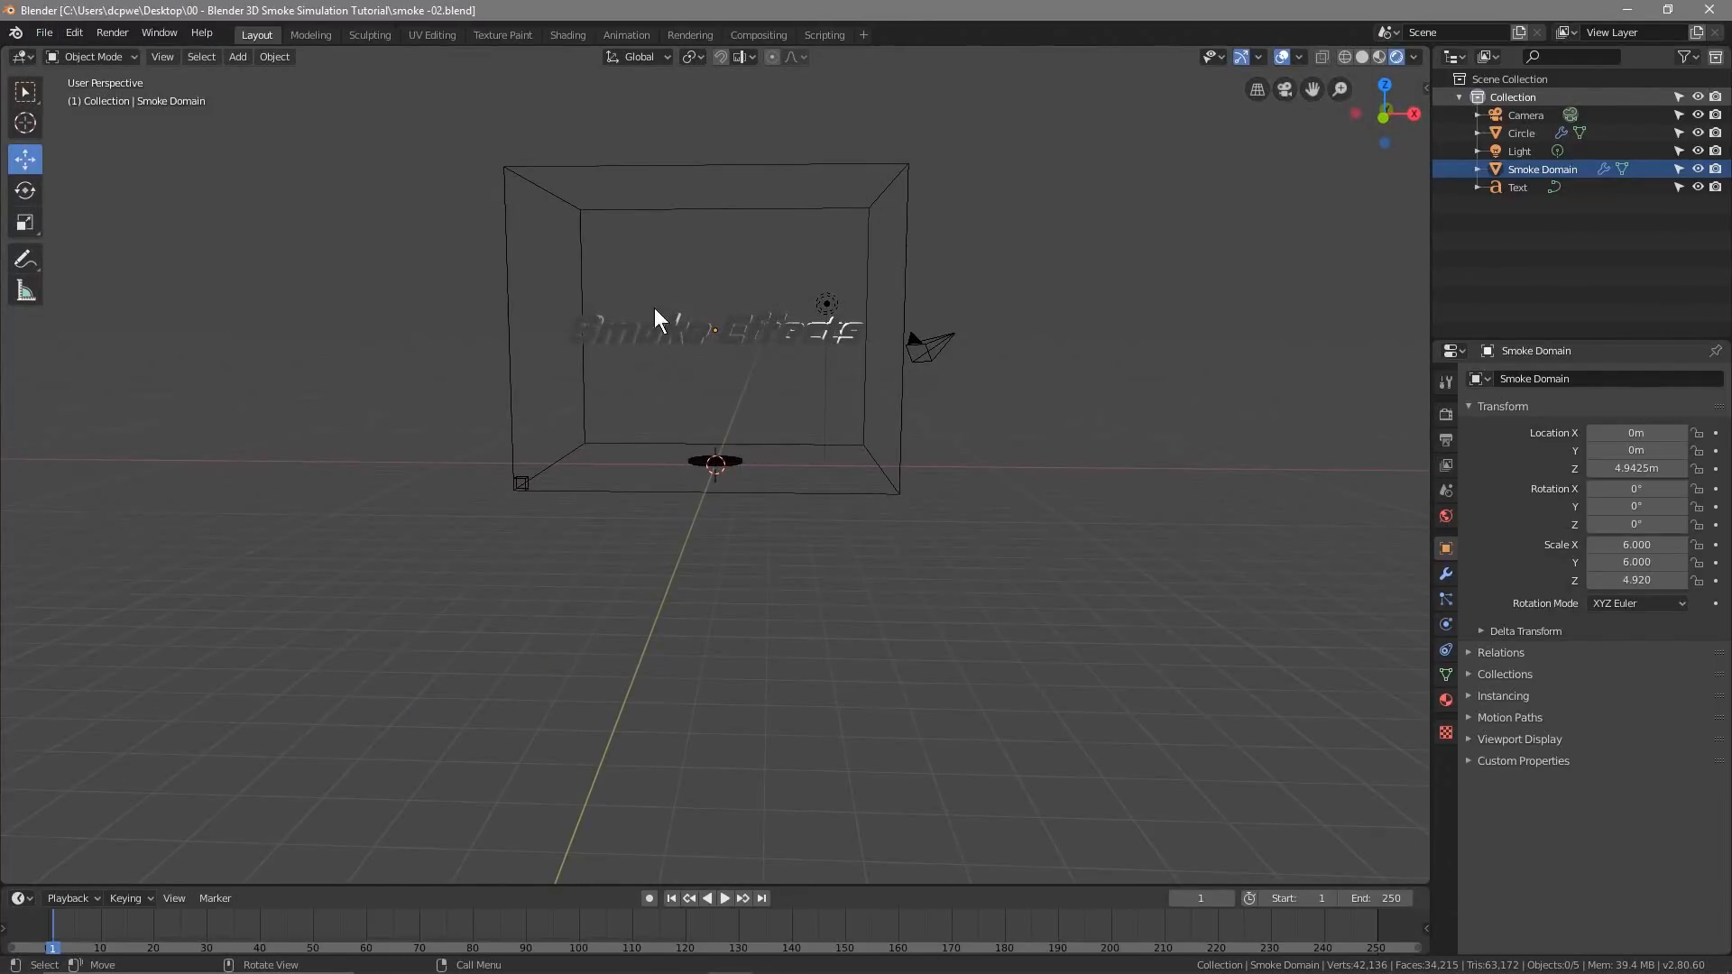
Play the animation in rendered shading to check whether the smoke appears, and rewind to the first frame
{"action": "left_click", "coordinate": [715, 897]}
{"action": "left_click", "coordinate": [672, 897]}
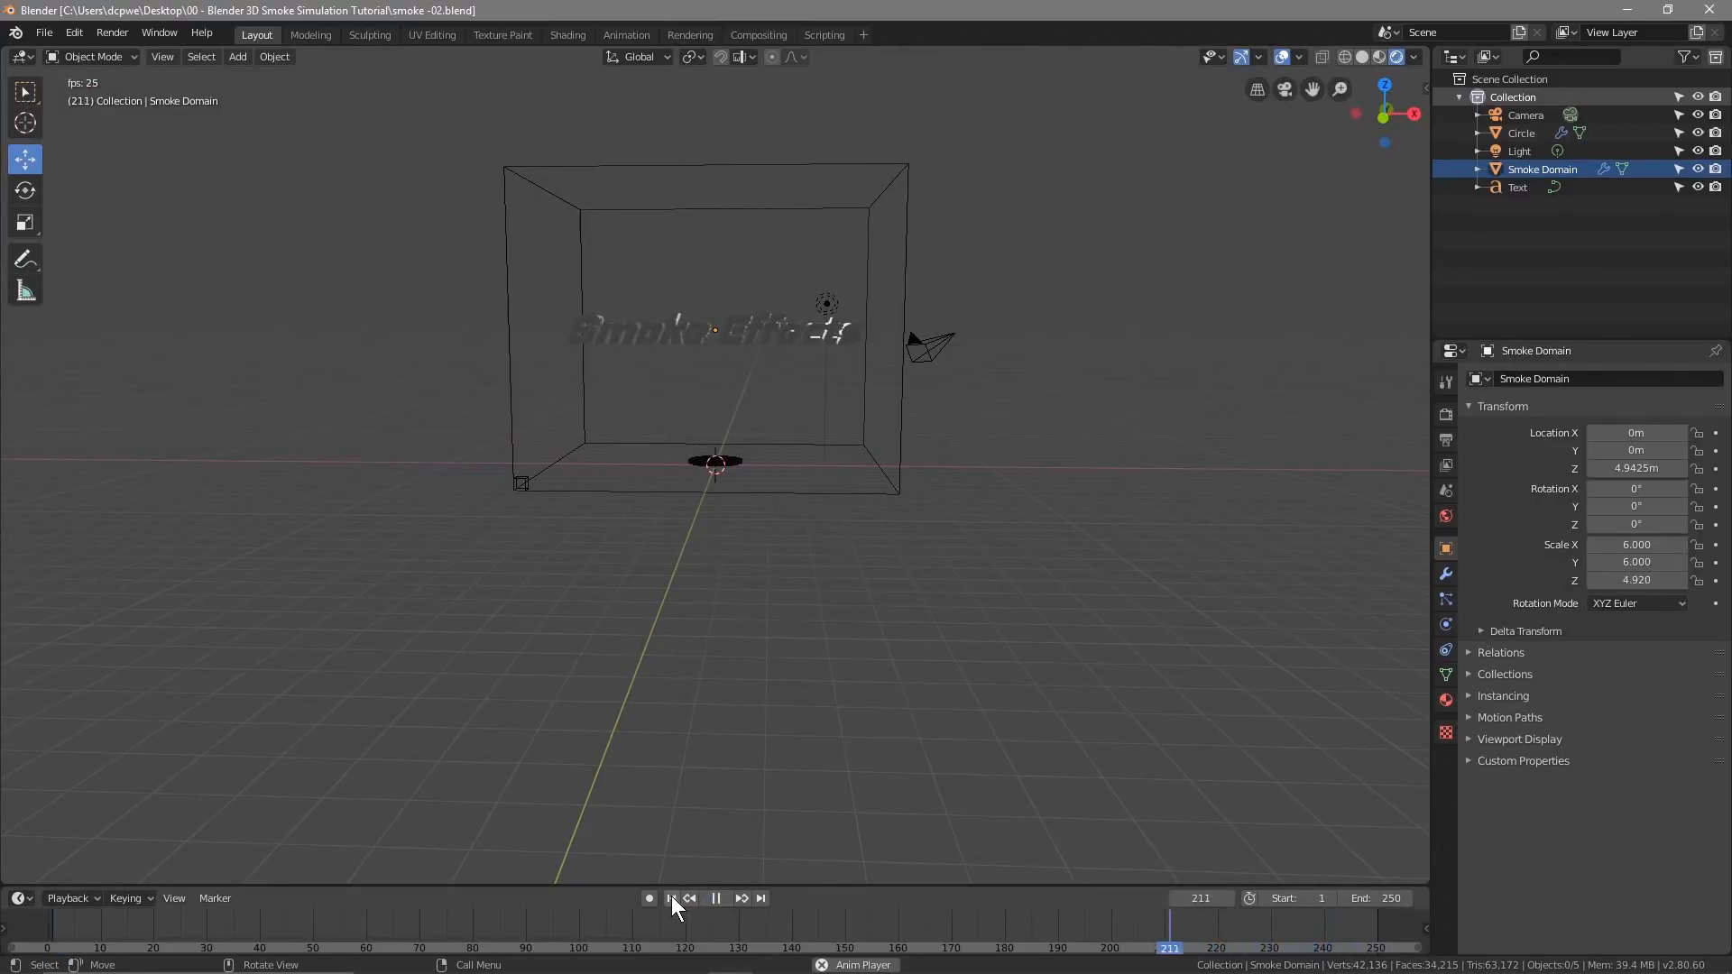
{"action": "left_click", "coordinate": [705, 897]}
{"action": "left_click", "coordinate": [689, 899]}
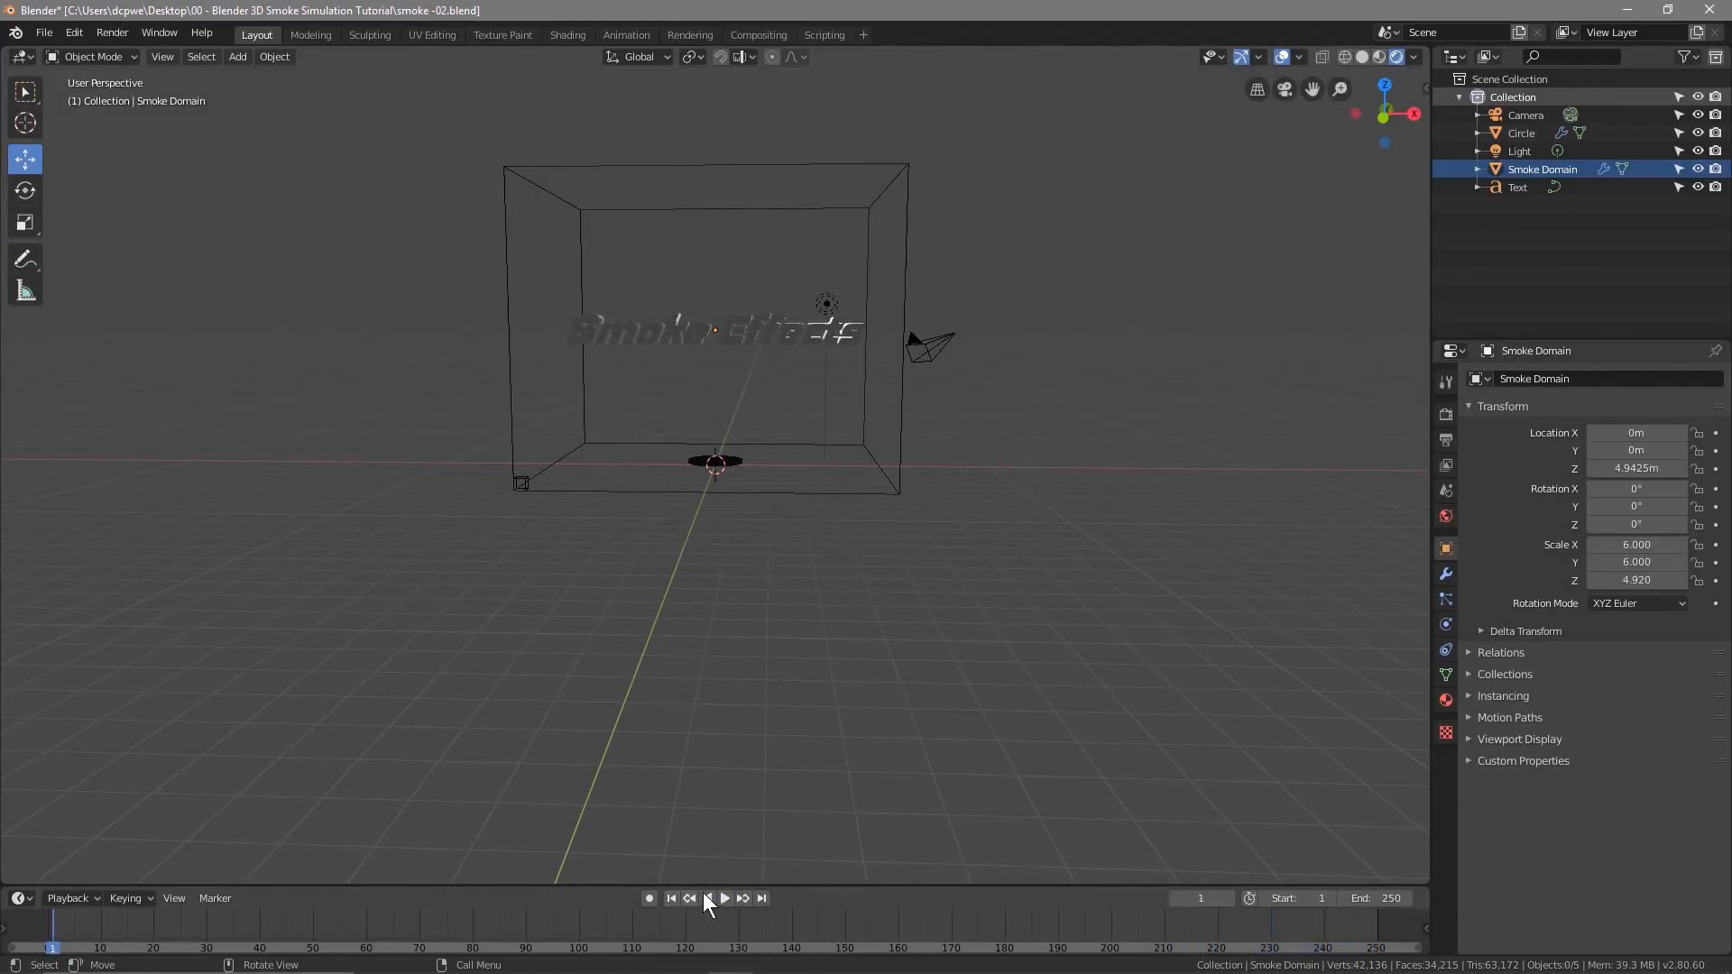
{"action": "left_click", "coordinate": [719, 896]}
{"action": "left_click", "coordinate": [722, 895]}
{"action": "left_click", "coordinate": [671, 898]}
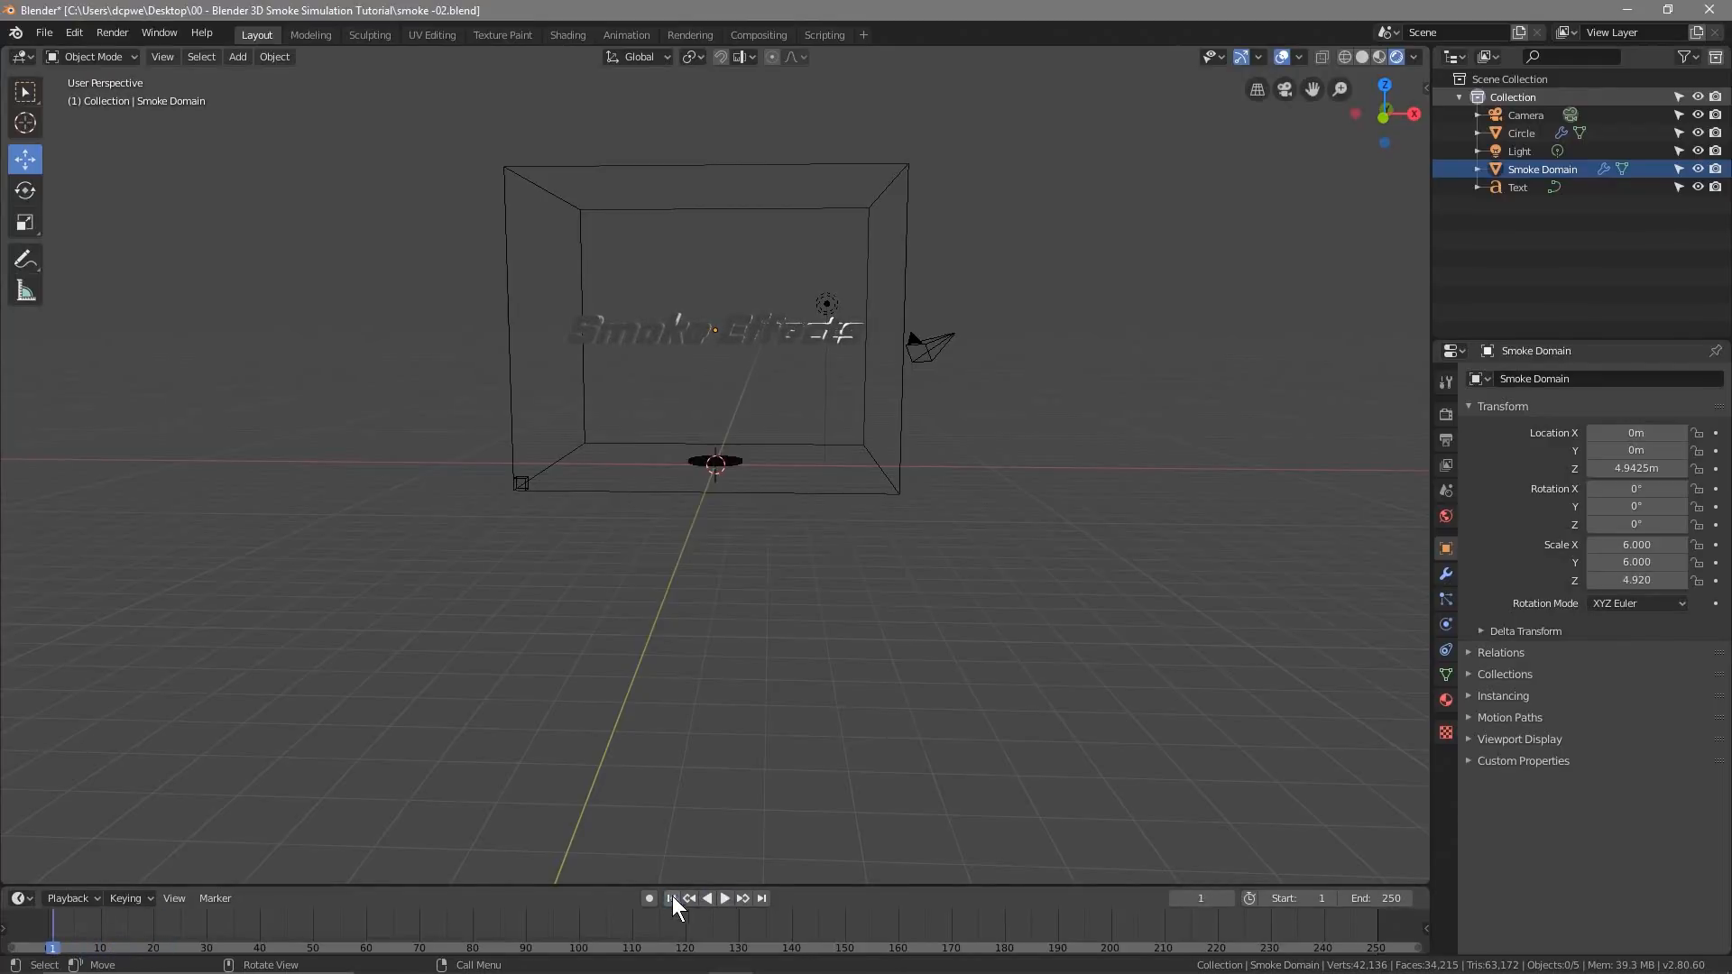
Enable volumetric rendering for Eevee in the render settings and activate volumetric shadows
{"action": "left_click", "coordinate": [1444, 416]}
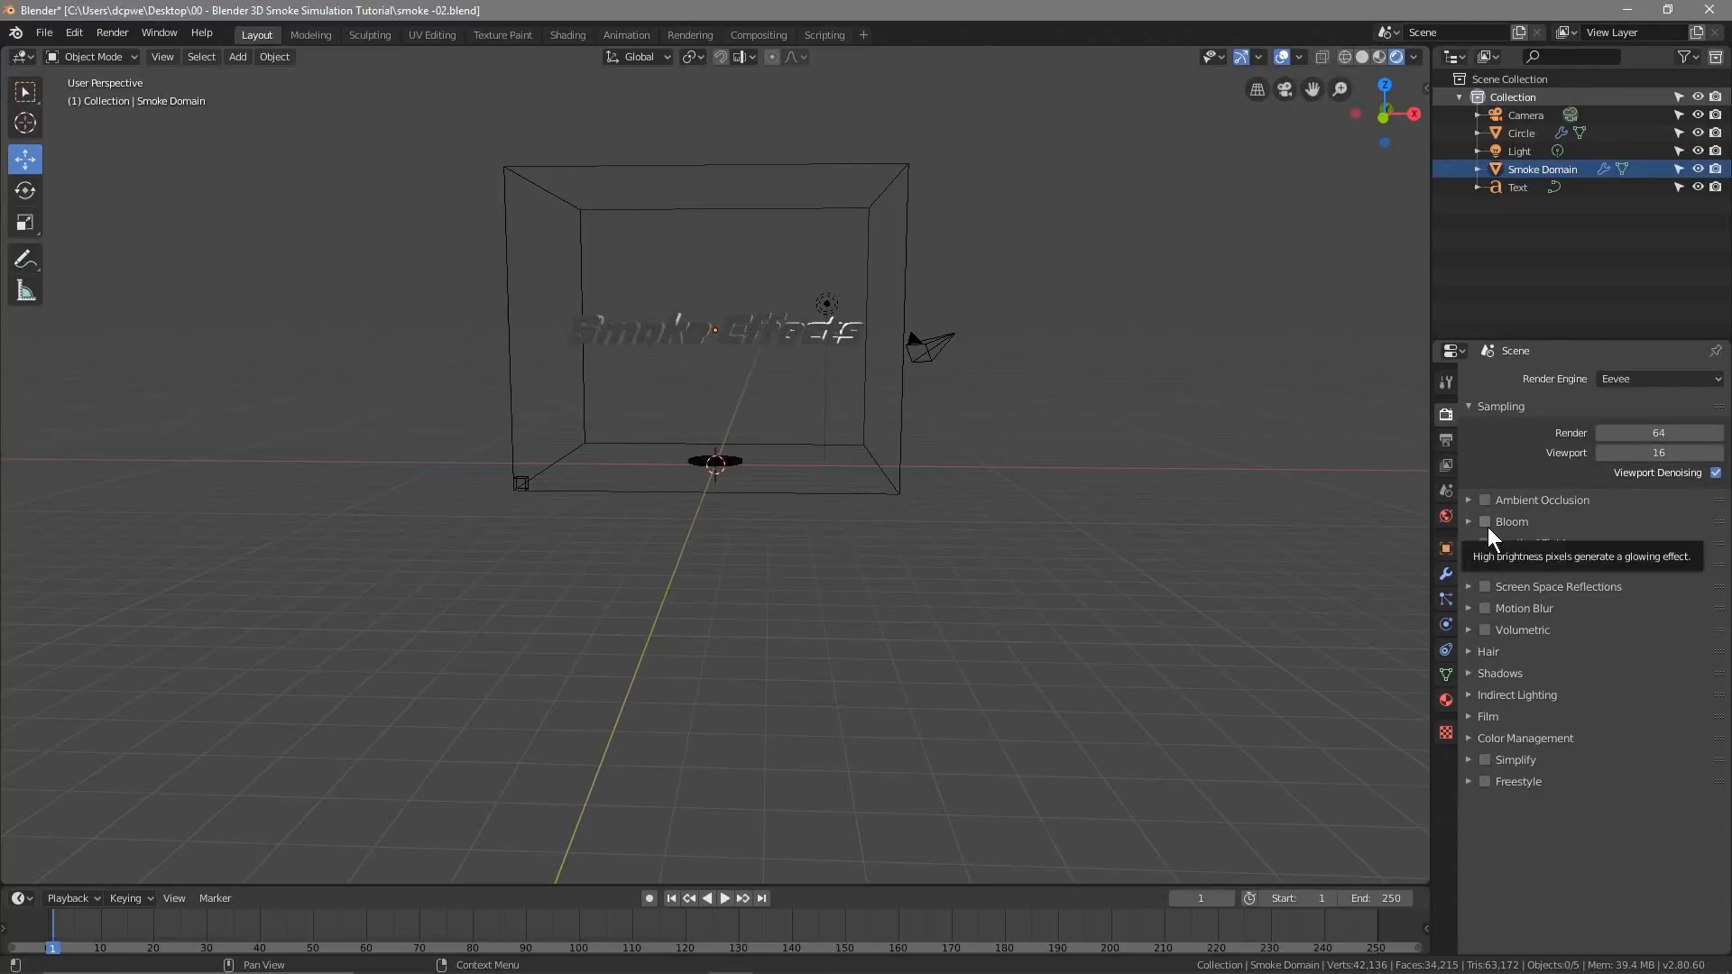
{"action": "left_click", "coordinate": [1484, 630]}
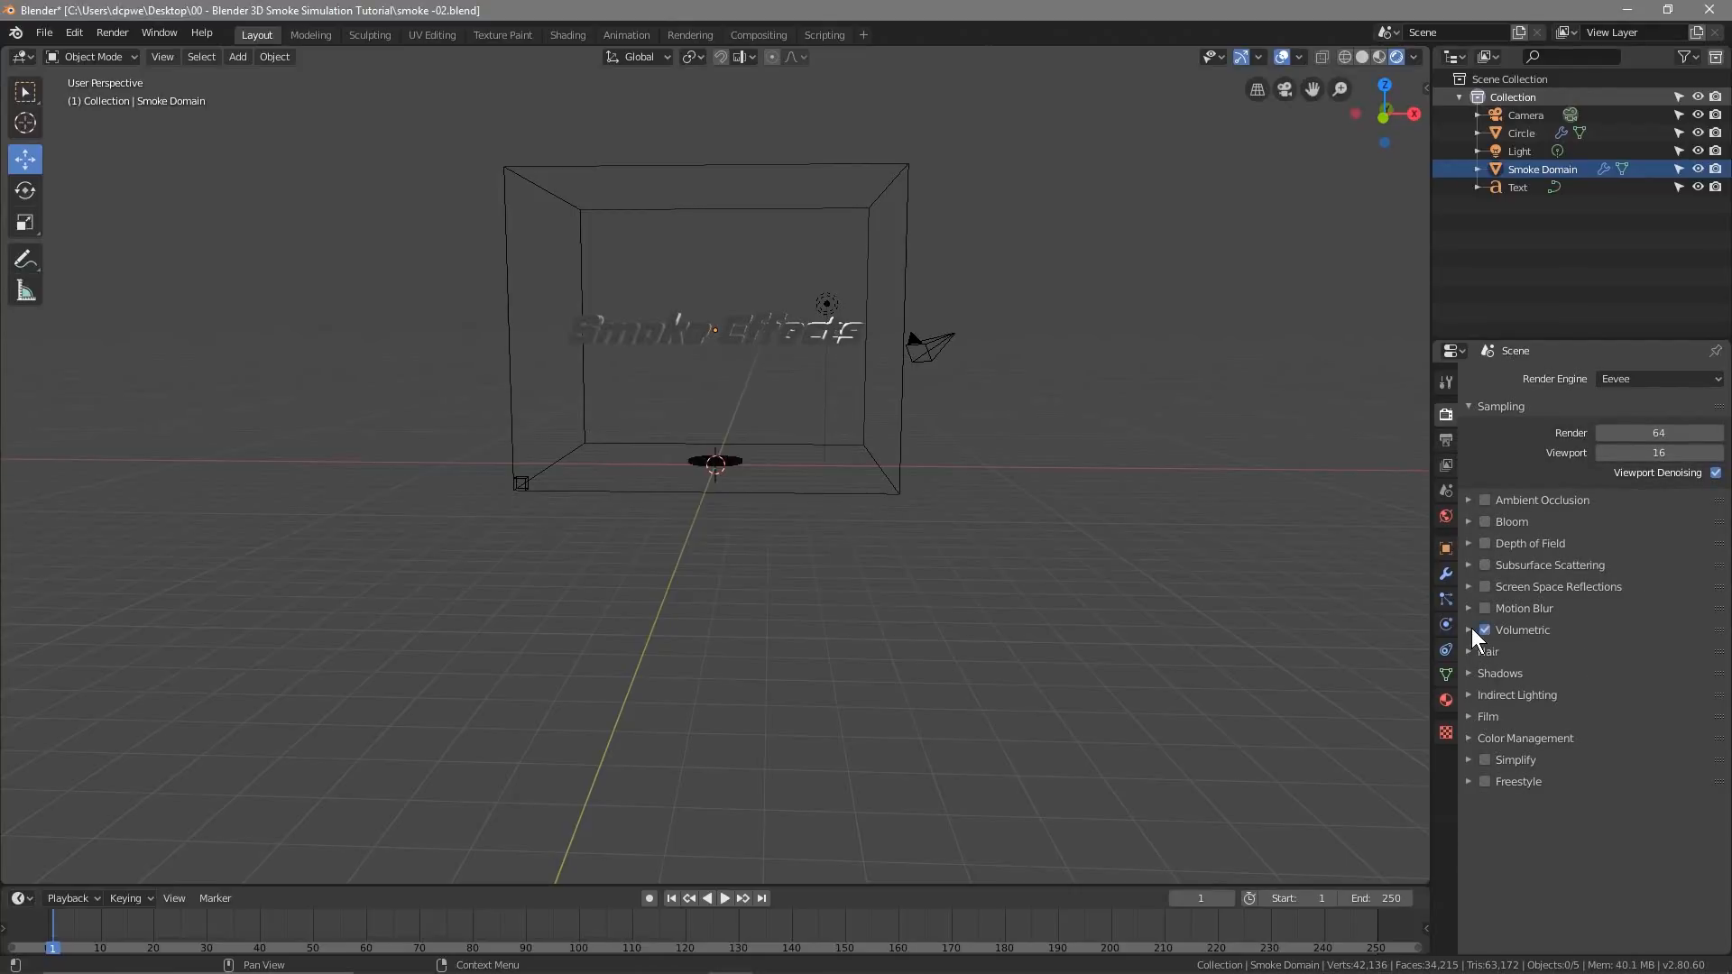
{"action": "left_click", "coordinate": [1471, 629]}
{"action": "left_click", "coordinate": [1497, 819]}
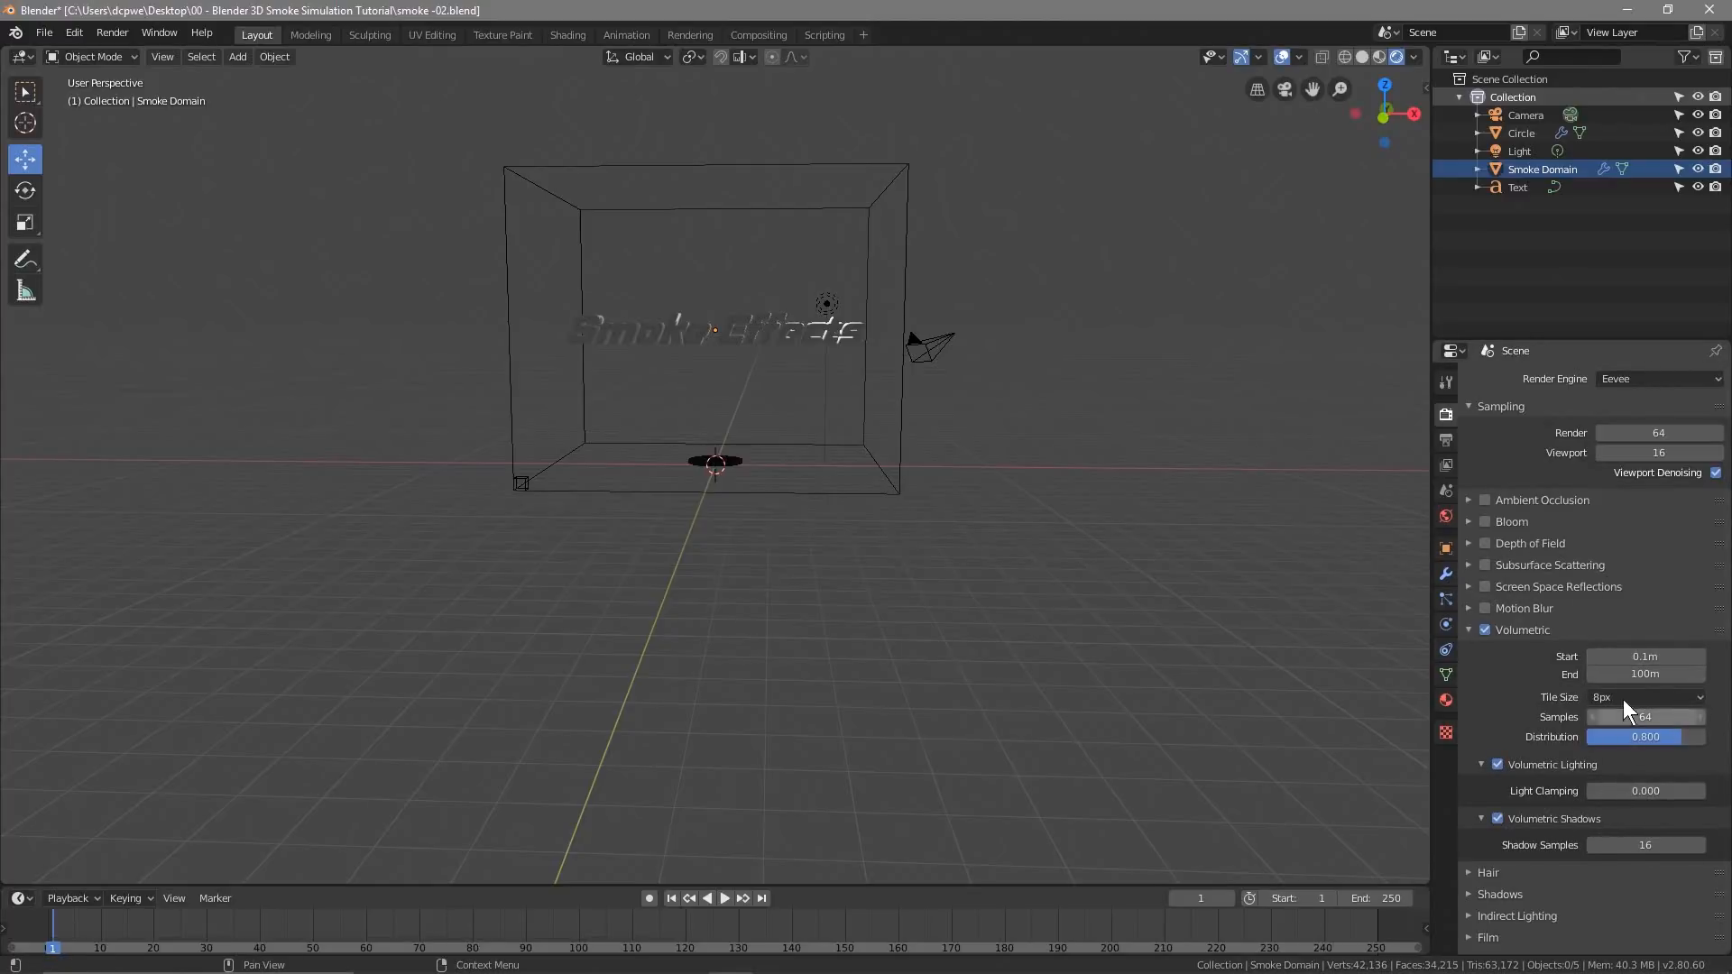
Preview the simulation with volumetrics enabled, rewind to frame 1 and save the scene
{"action": "left_click", "coordinate": [725, 897]}
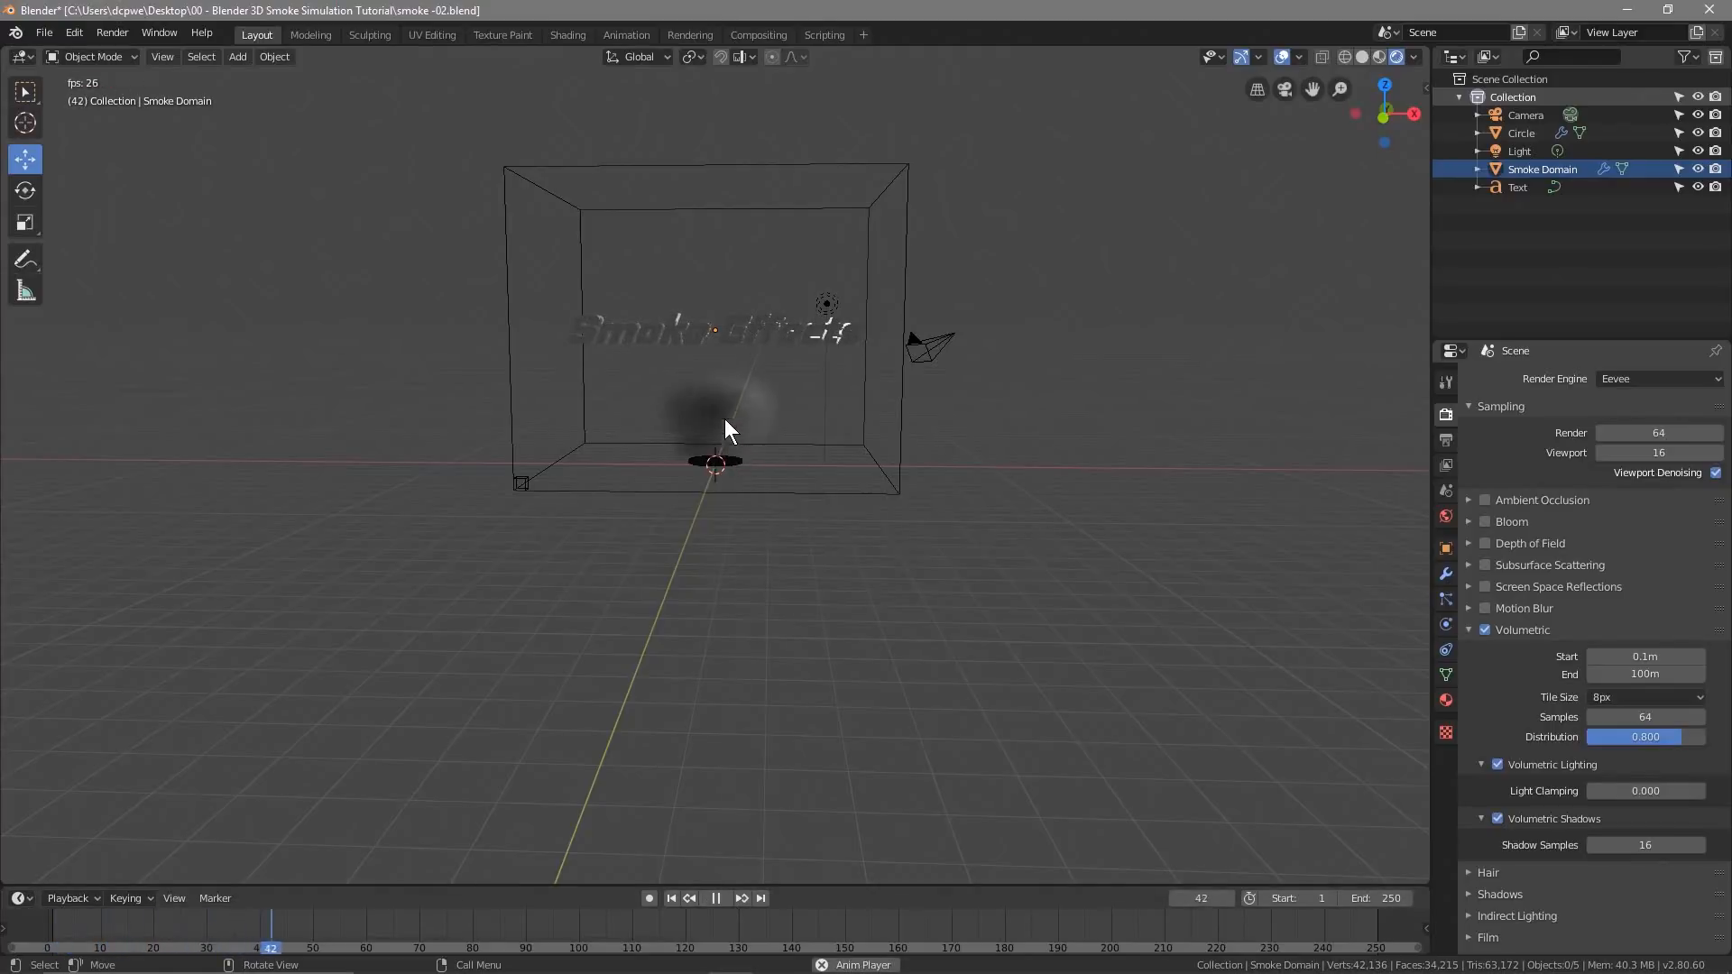
{"action": "left_click", "coordinate": [715, 897]}
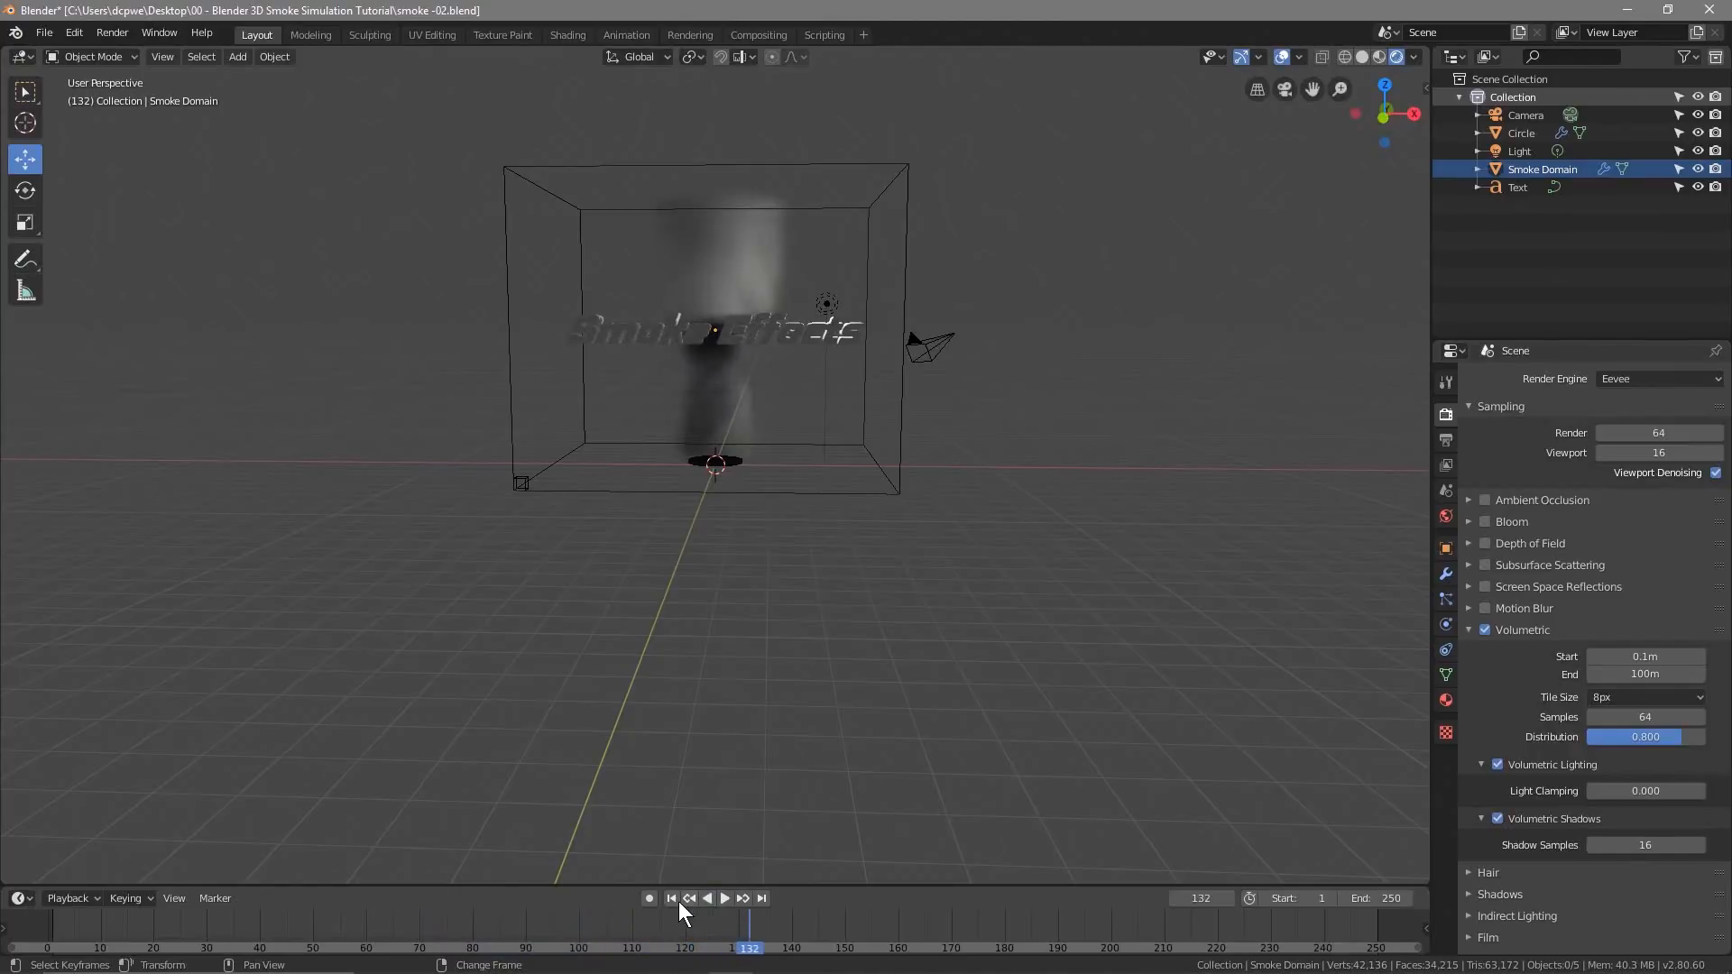
{"action": "left_click", "coordinate": [673, 899]}
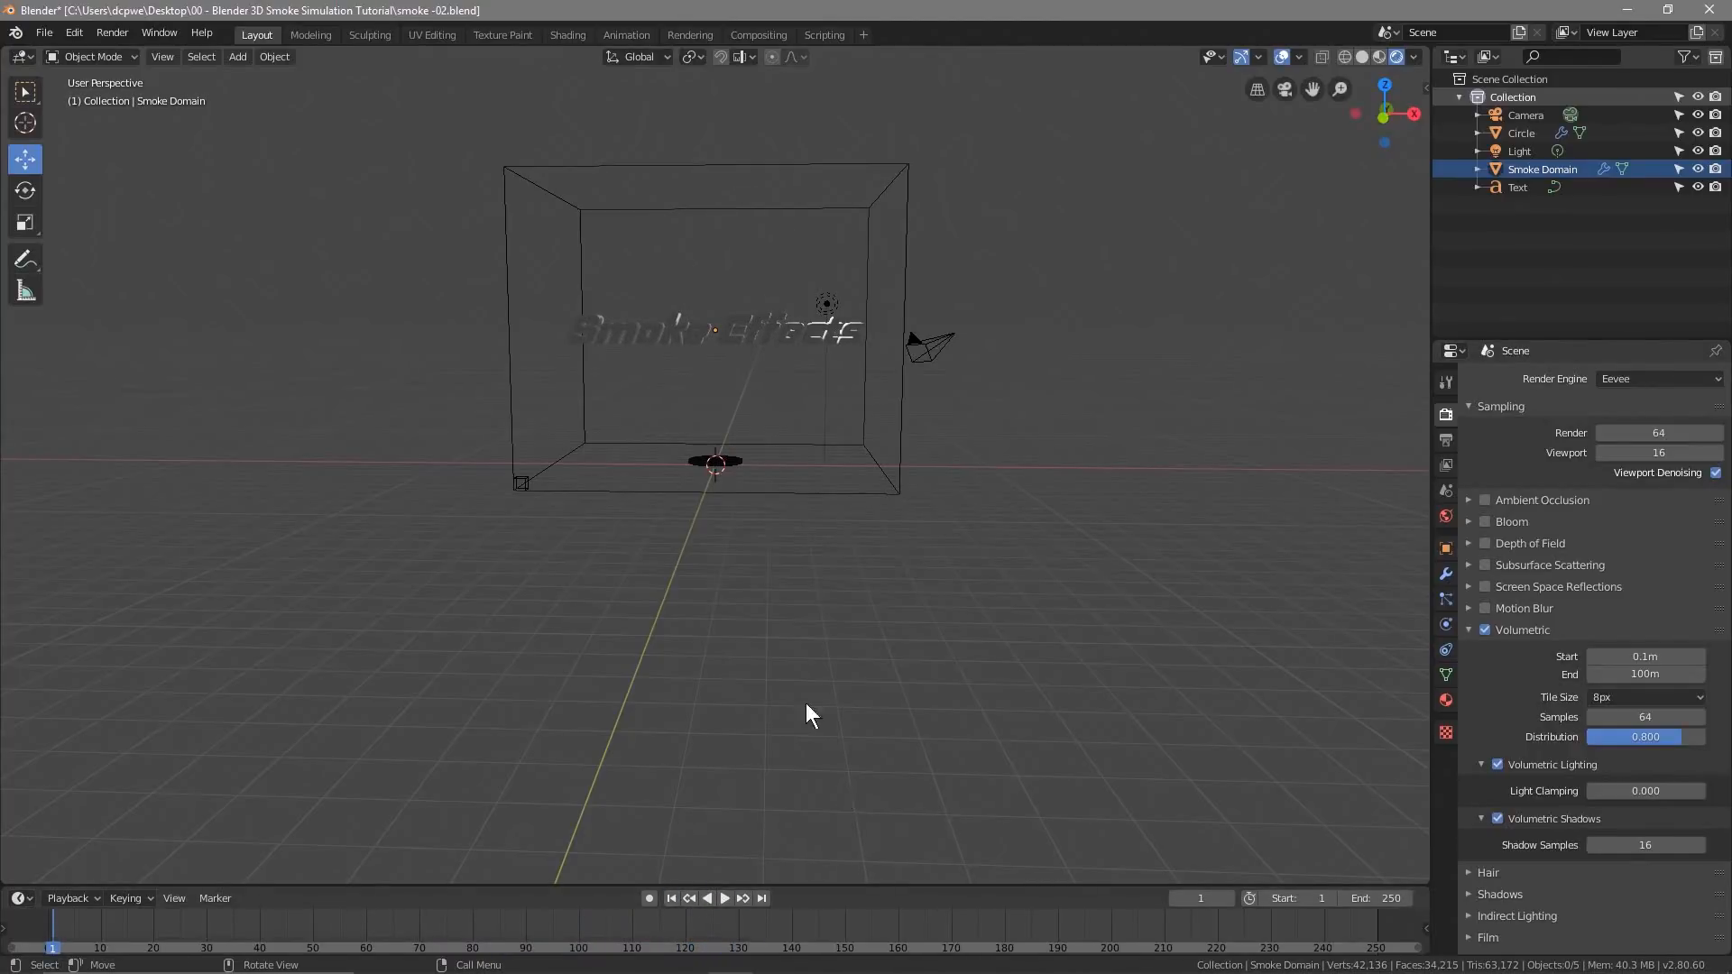
{"action": "left_click", "coordinate": [44, 33]}
{"action": "left_click", "coordinate": [72, 167]}
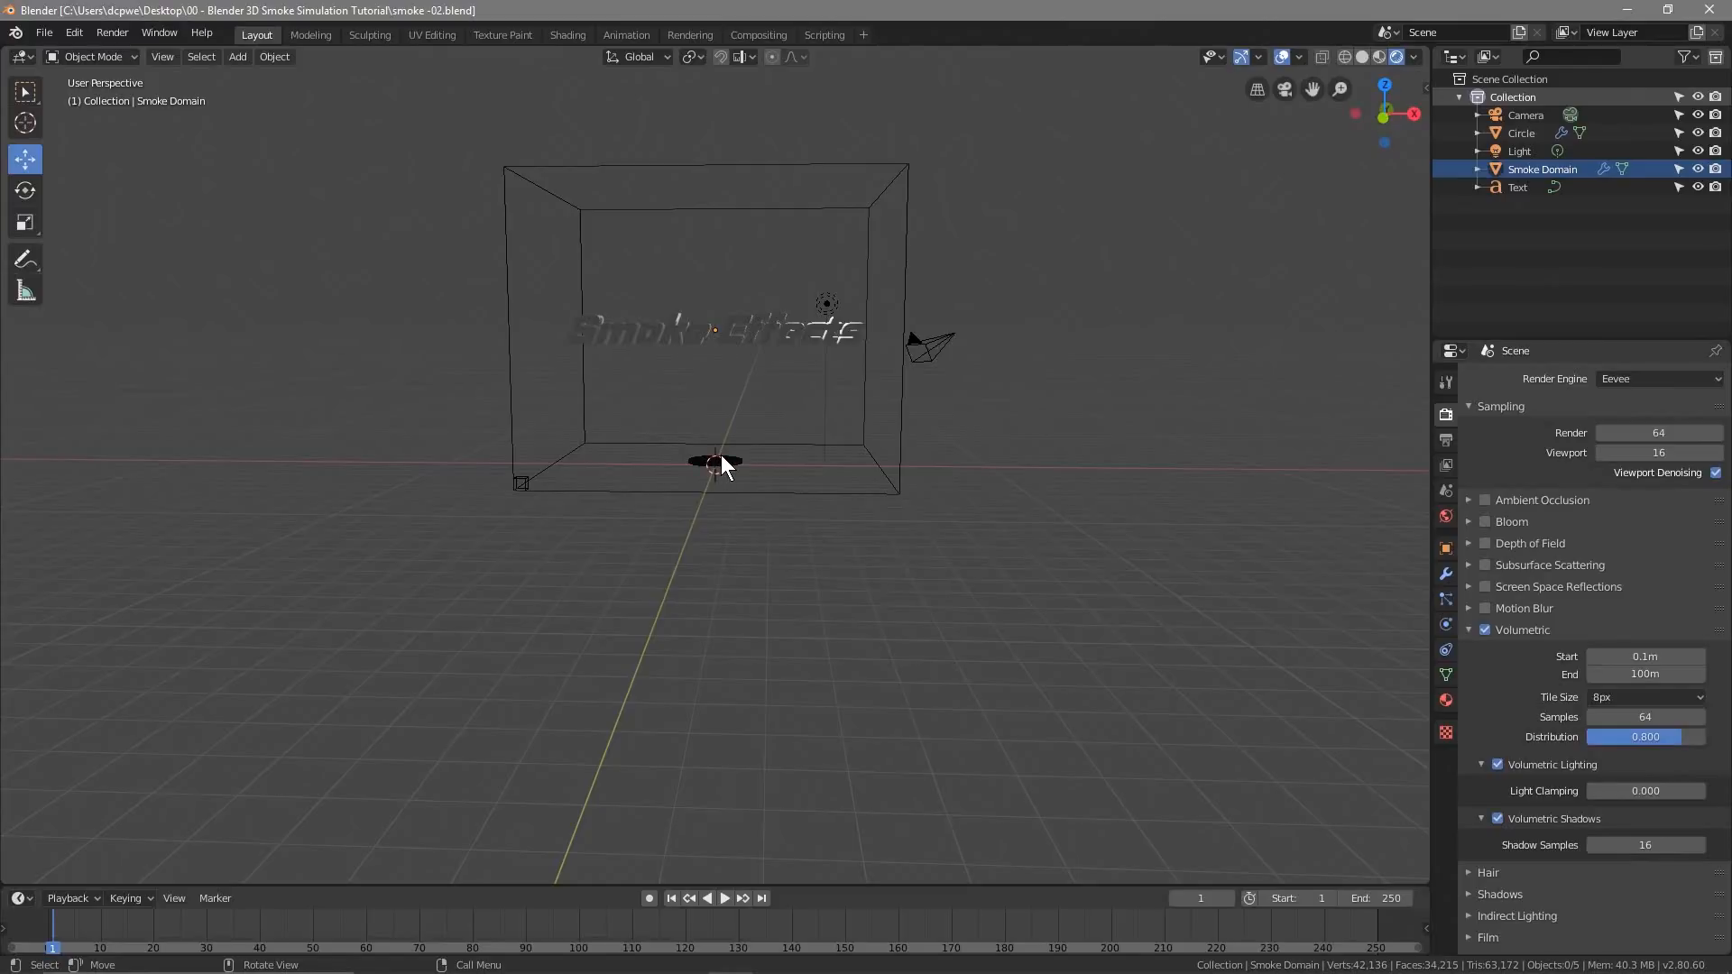
Duplicate the Circle emitter disc twice in place, working in the top view
{"action": "key", "text": "KP_7"}
{"action": "scroll", "coordinate": [812, 446], "scroll_direction": "up", "scroll_amount": 8}
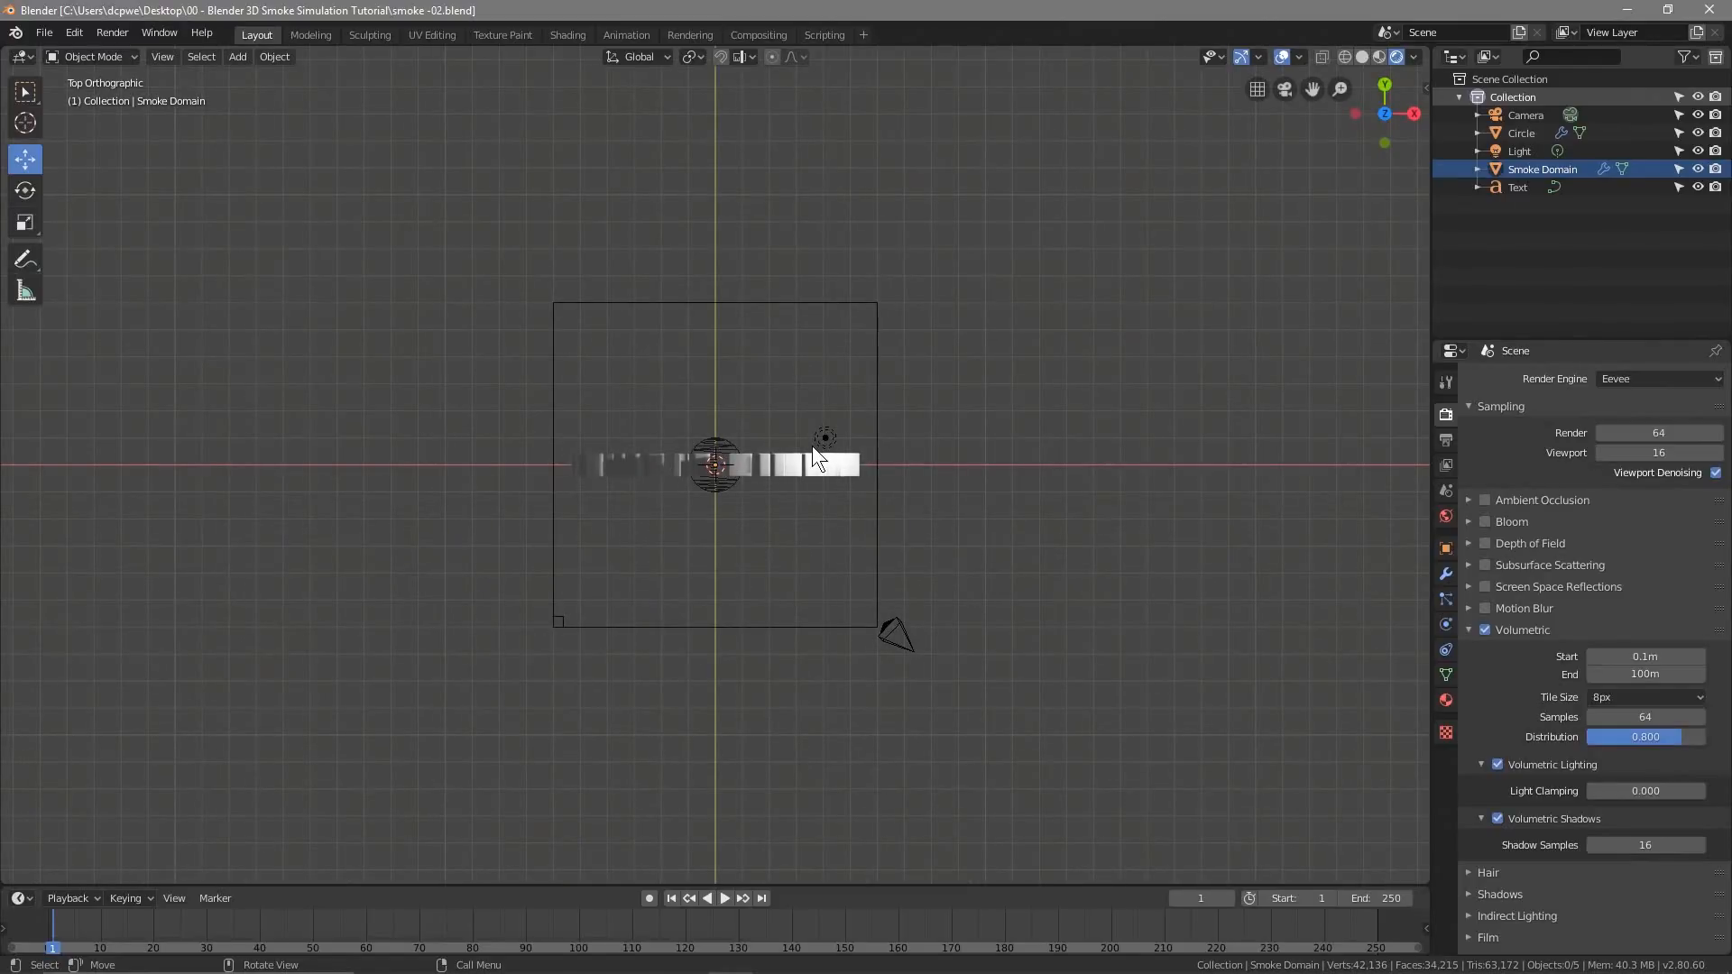
{"action": "left_click", "coordinate": [1521, 132]}
{"action": "scroll", "coordinate": [855, 447], "scroll_direction": "down", "scroll_amount": 2}
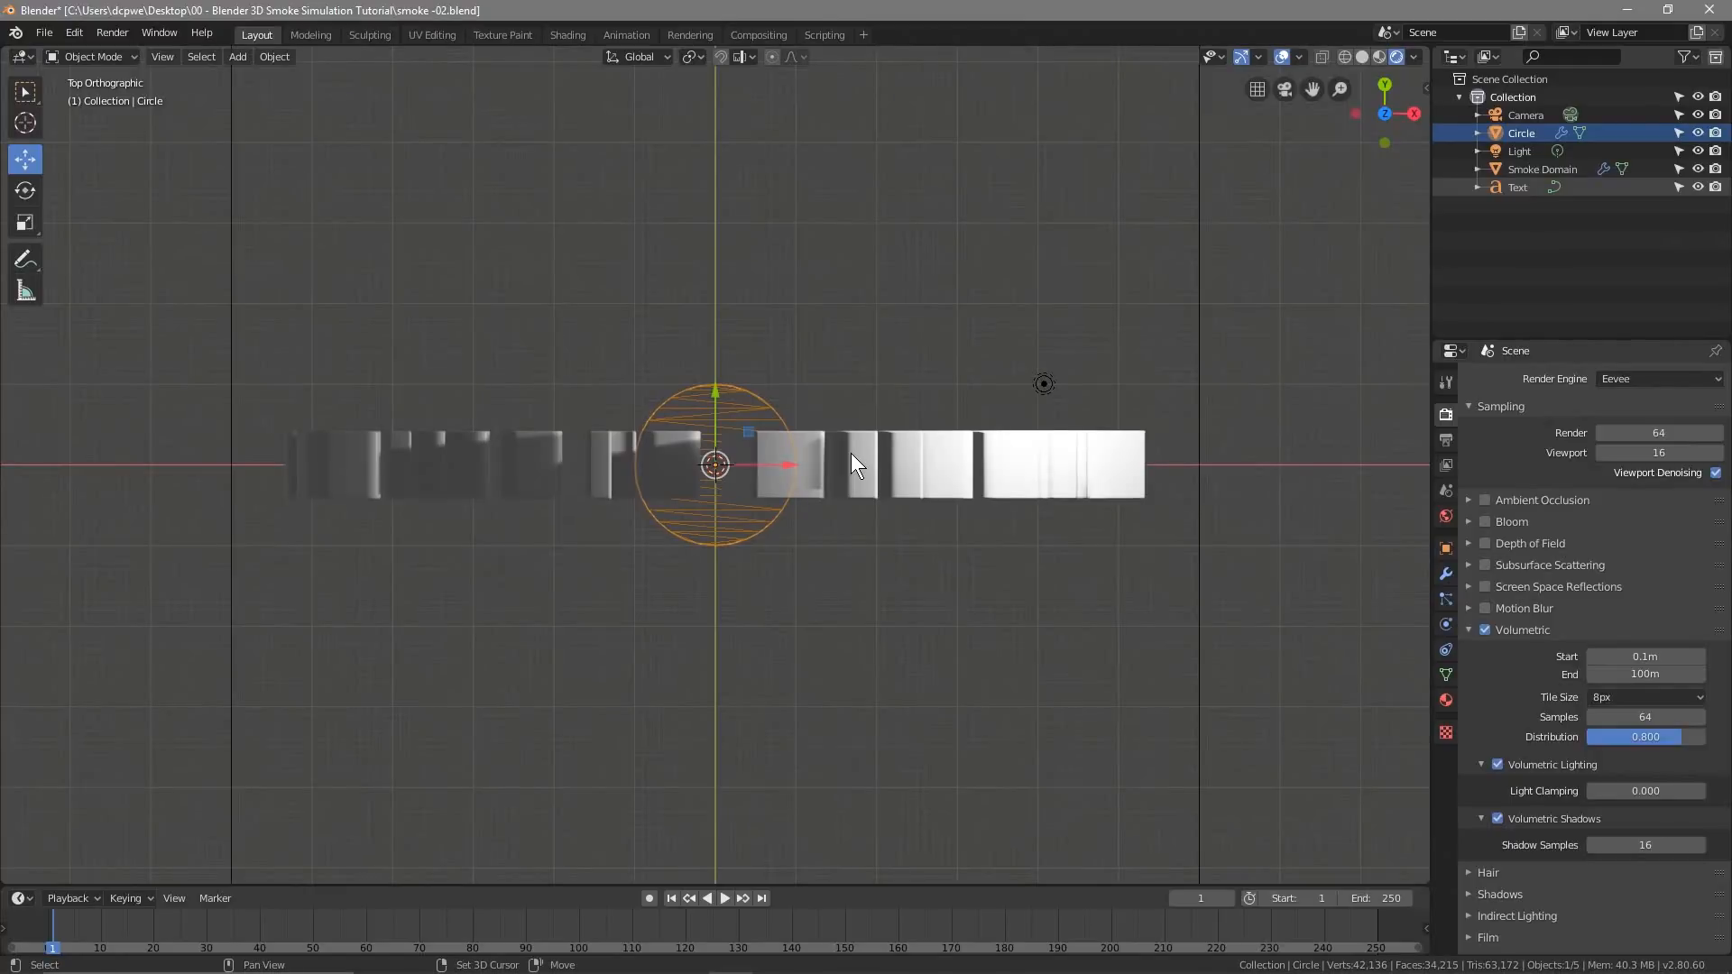
{"action": "key", "text": "shift+d"}
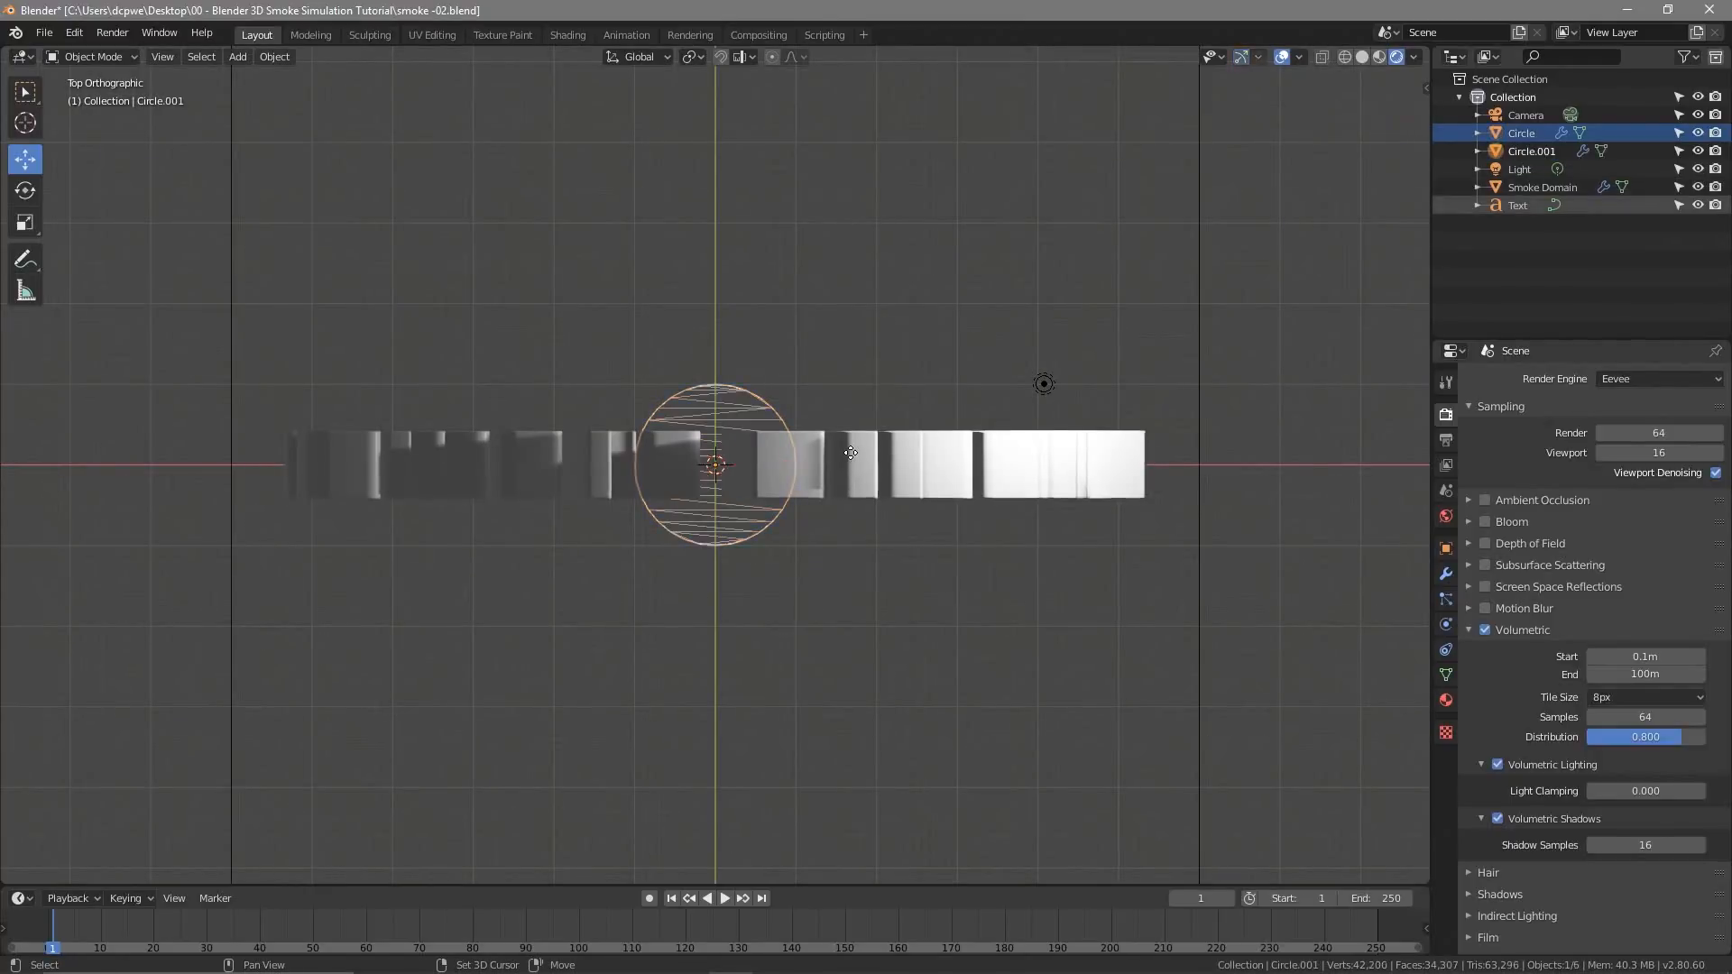
{"action": "right_click", "coordinate": [852, 454]}
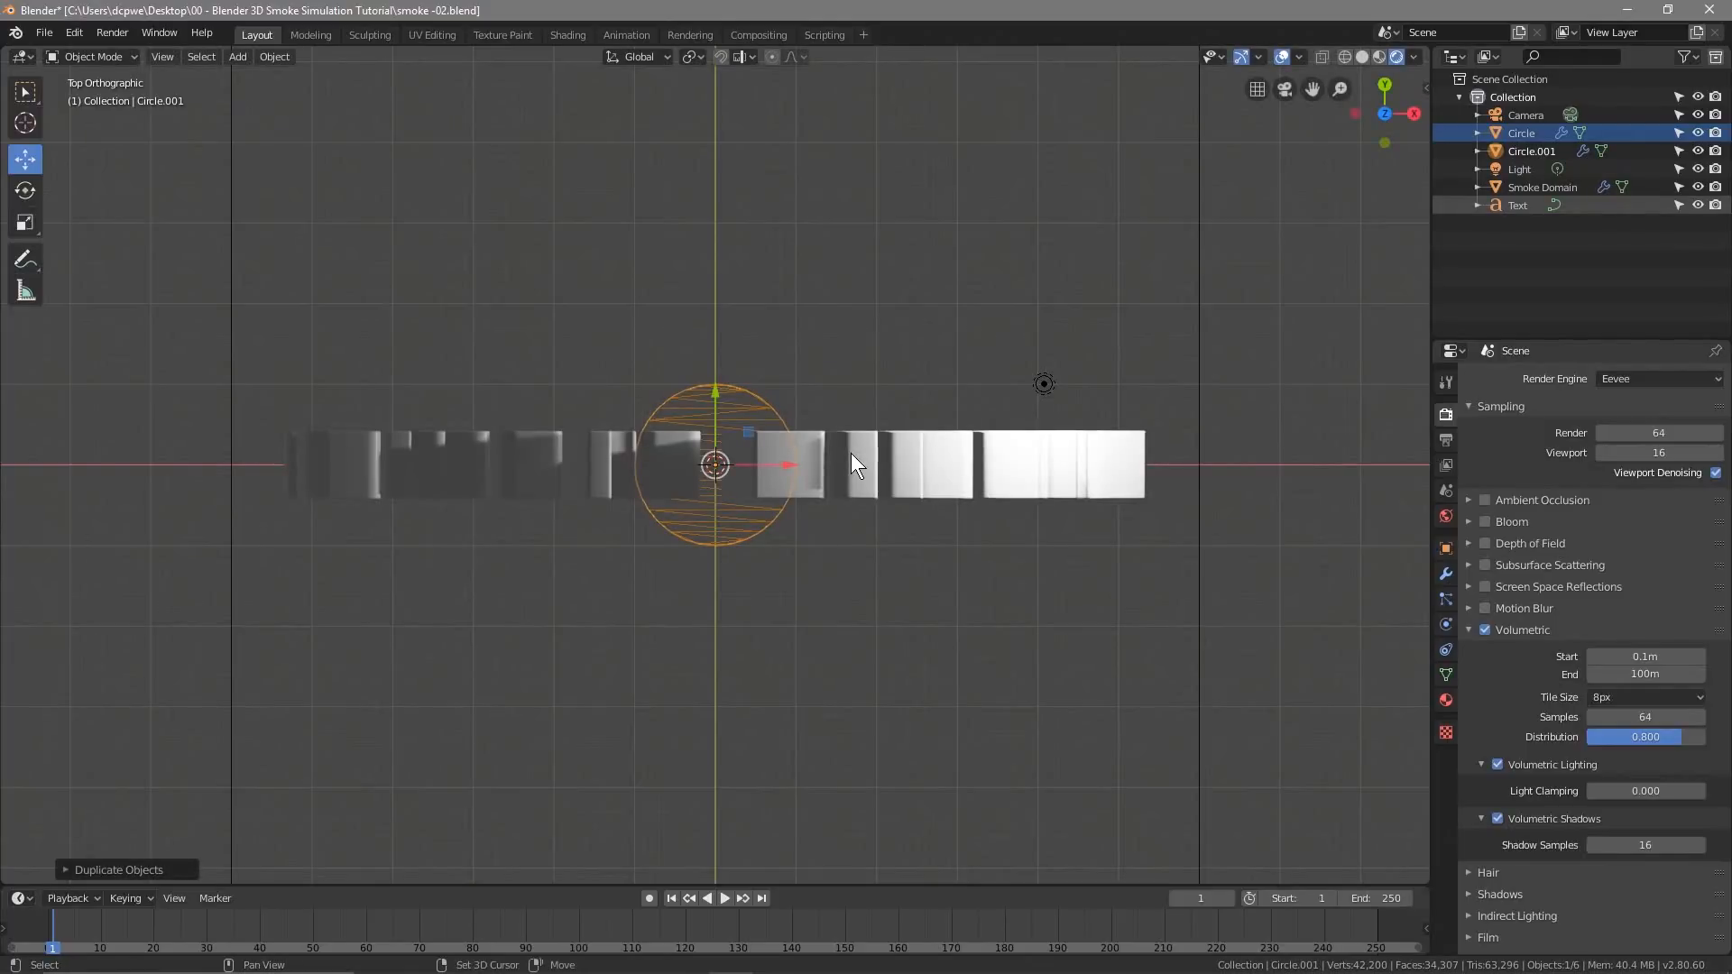
{"action": "key", "text": "shift+d"}
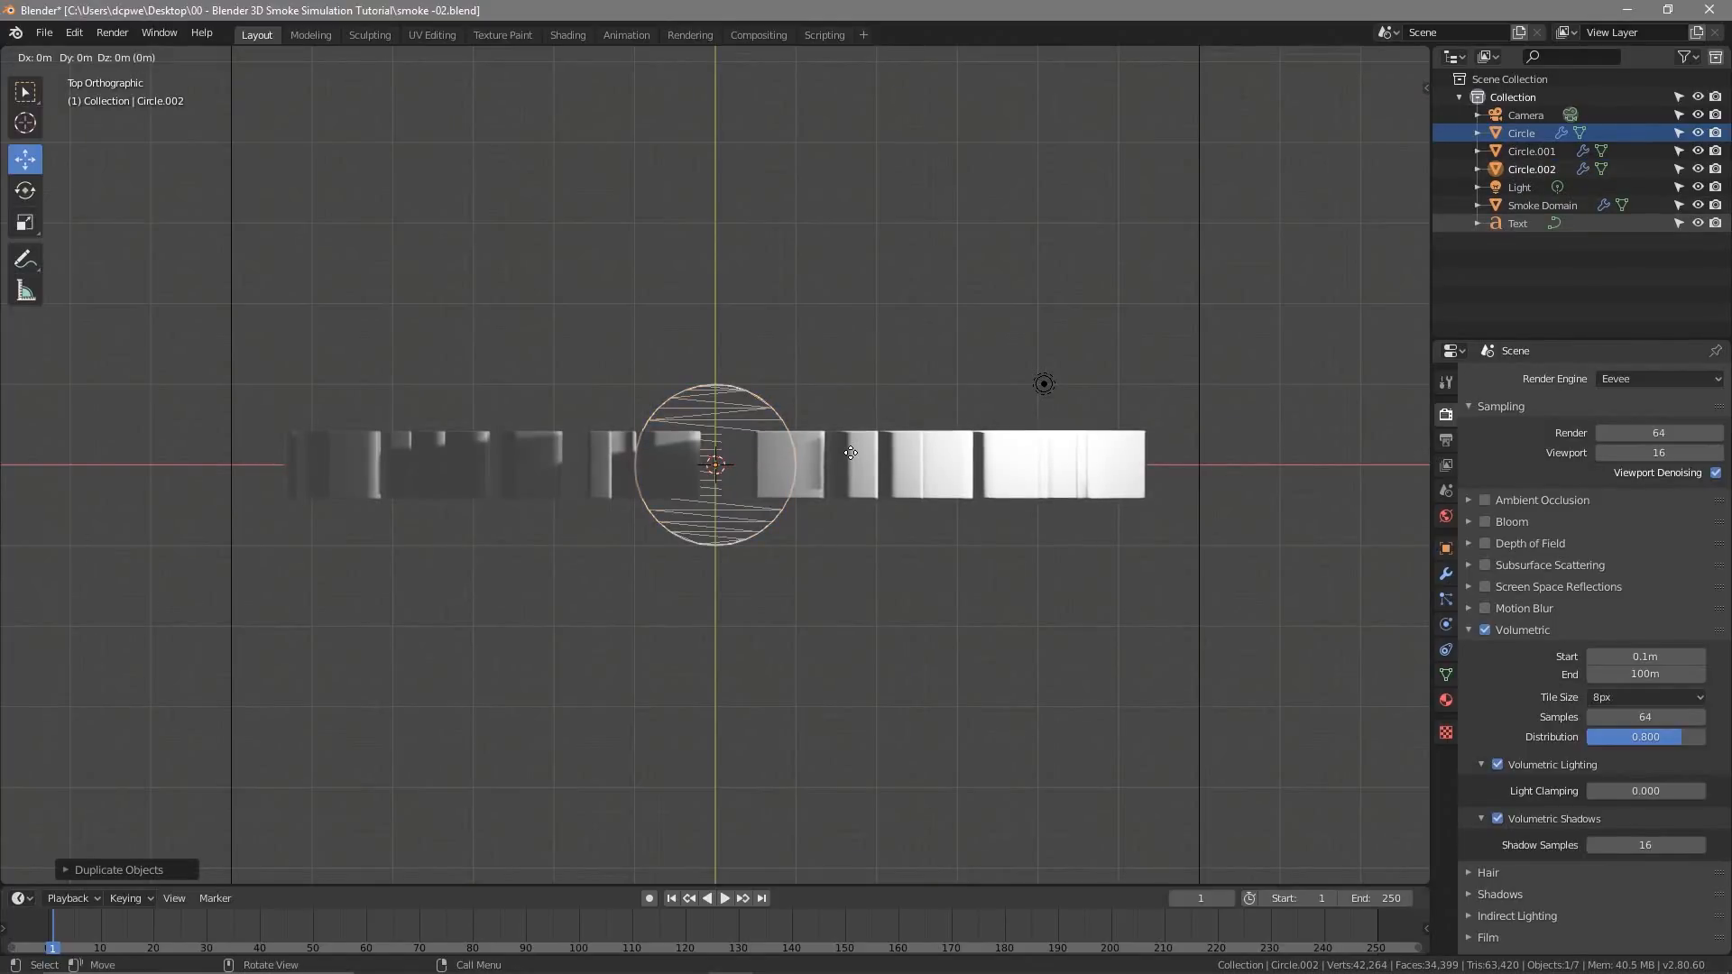
{"action": "right_click", "coordinate": [851, 453]}
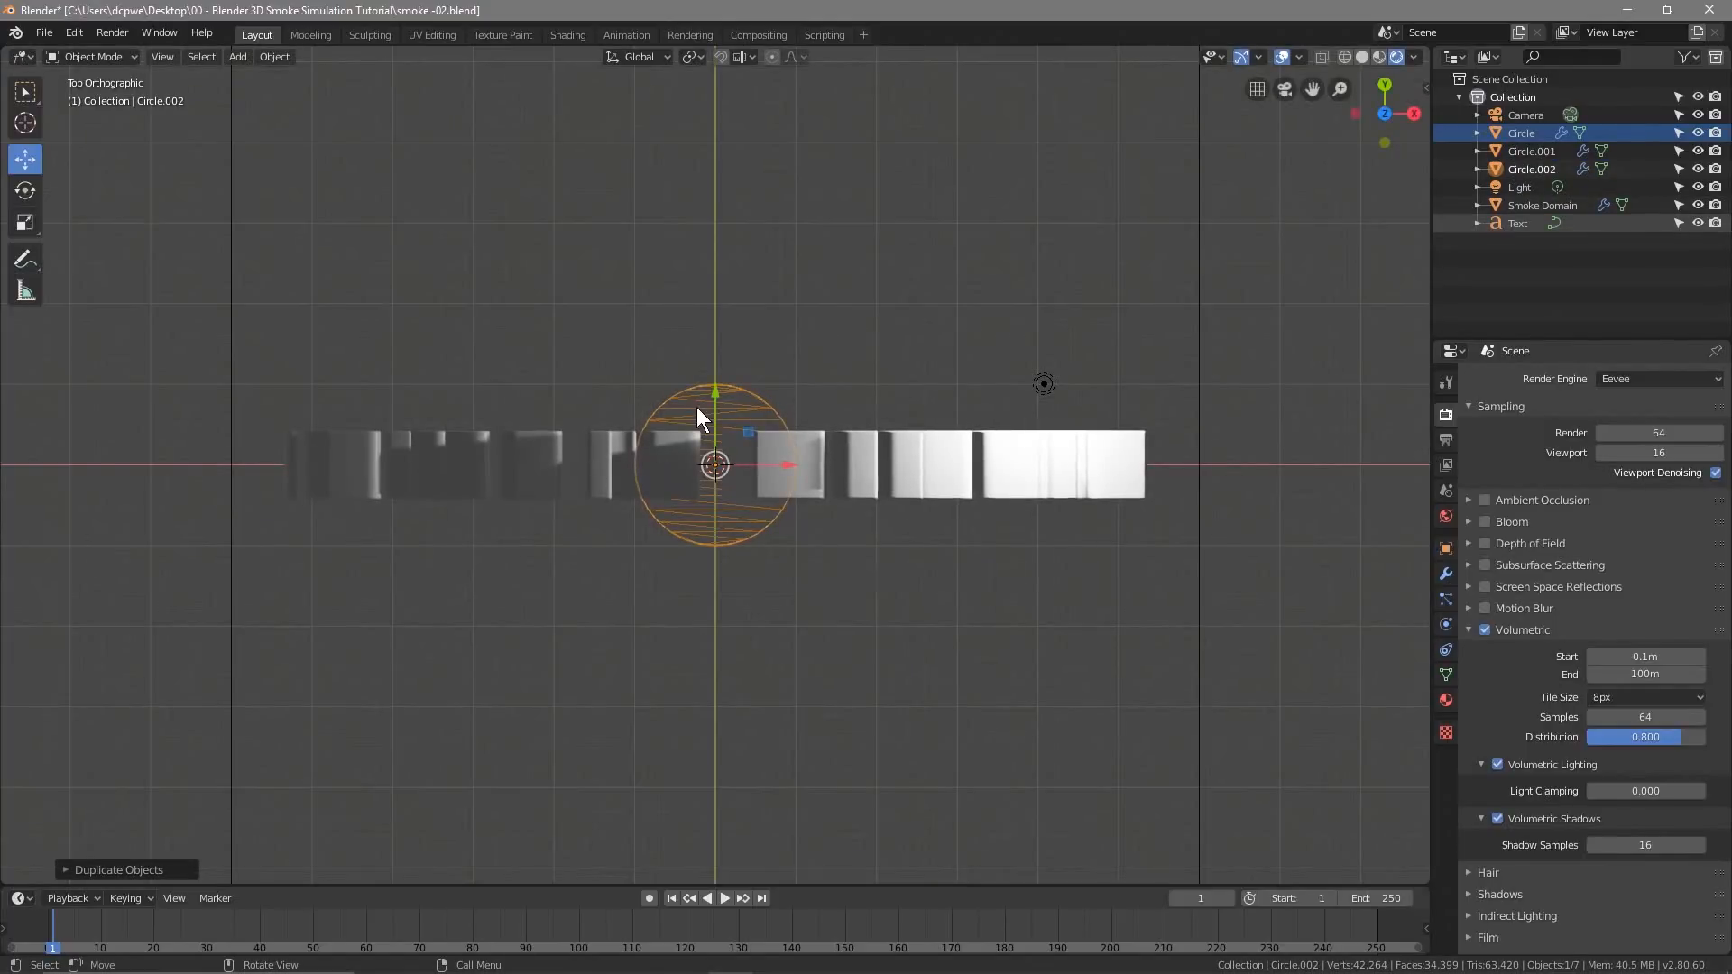
Spread the two disc copies along X, moving Circle.001 about -3.5 m and Circle.002 about 3.5 m from the centre
{"action": "left_click", "coordinate": [1533, 153]}
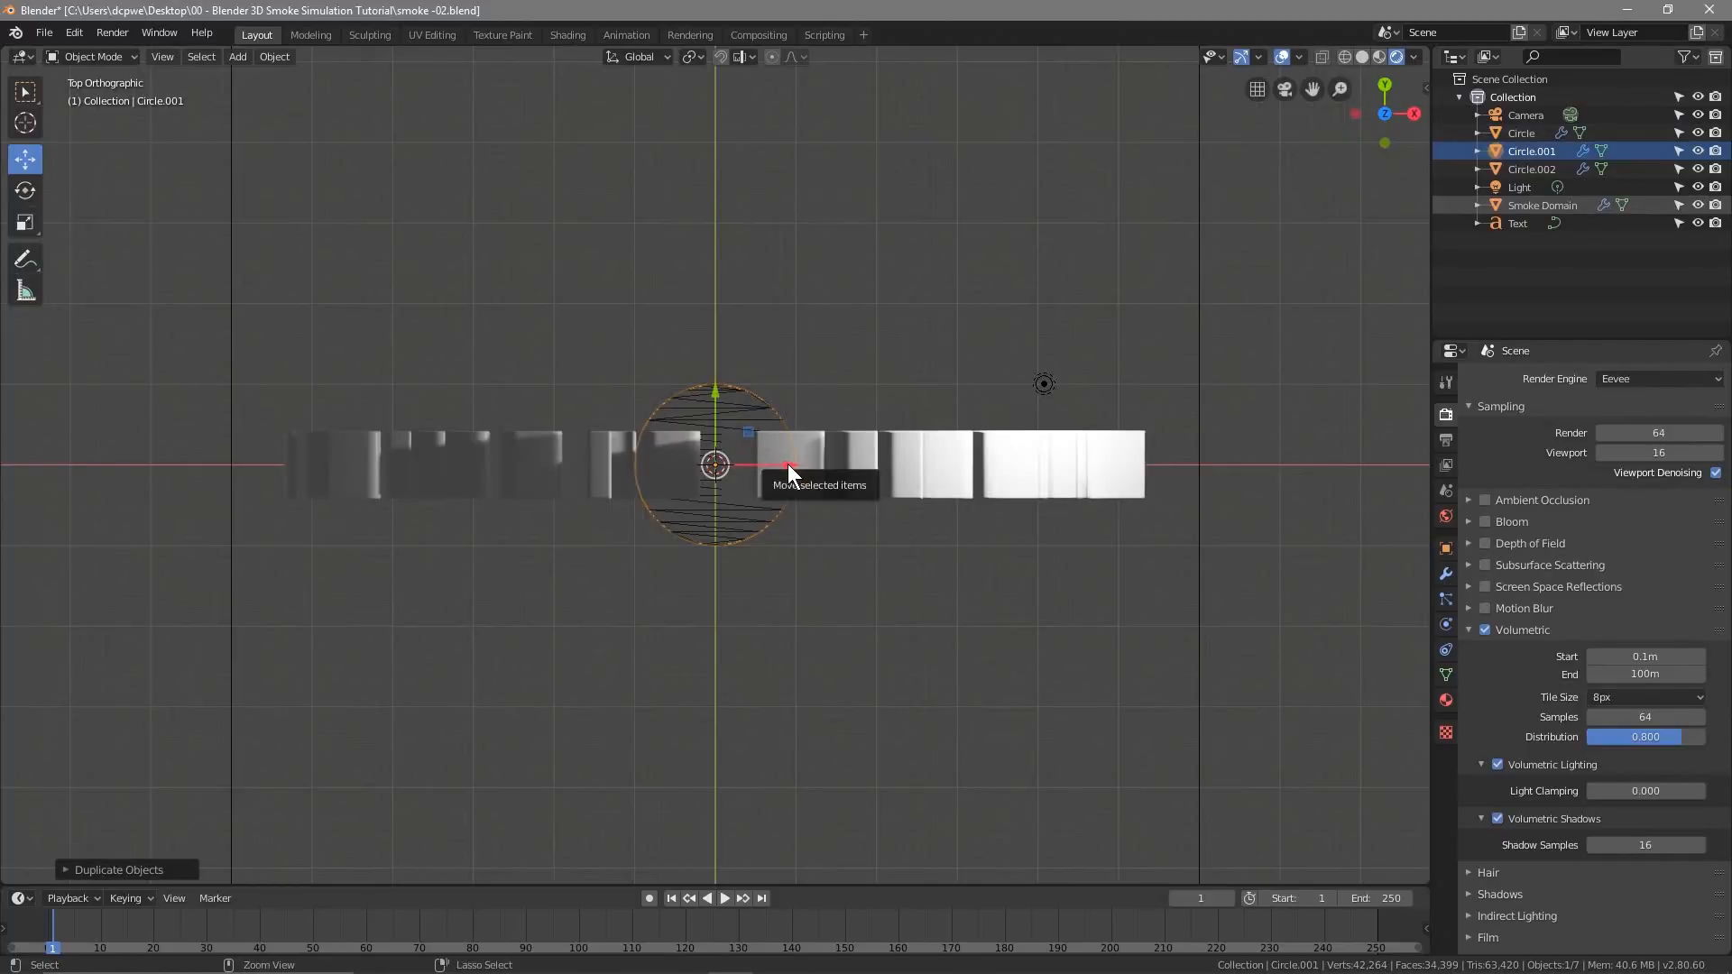
{"action": "key", "text": "shift+d"}
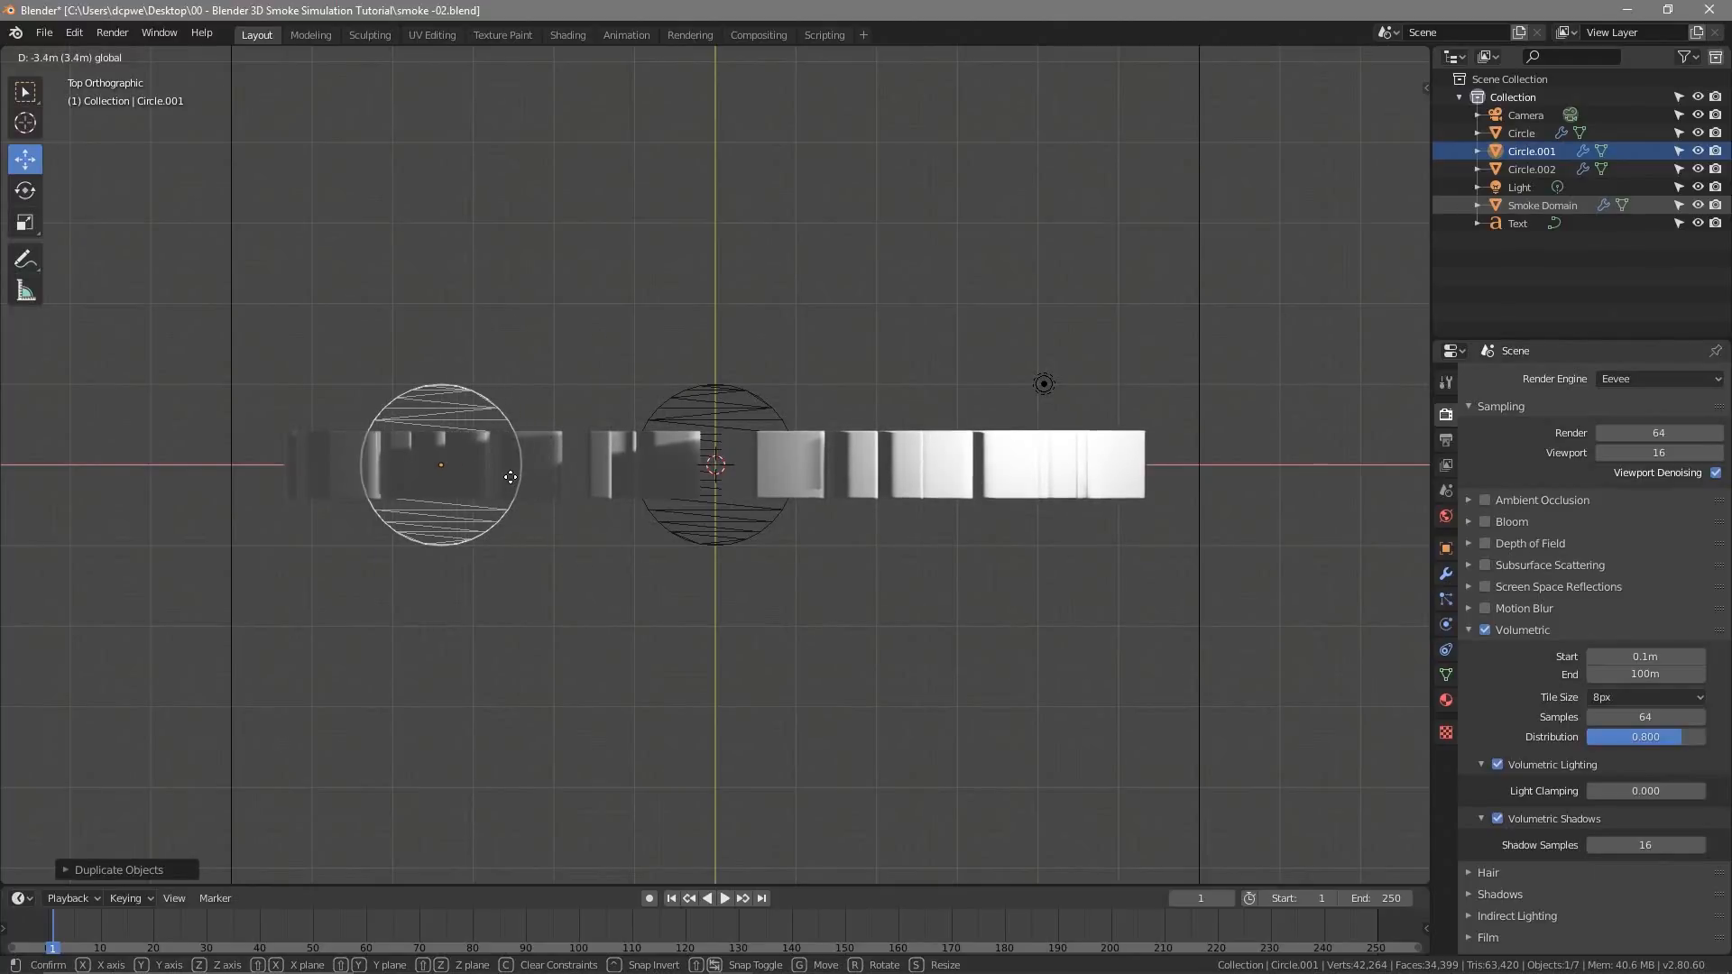
{"action": "left_click", "coordinate": [510, 477]}
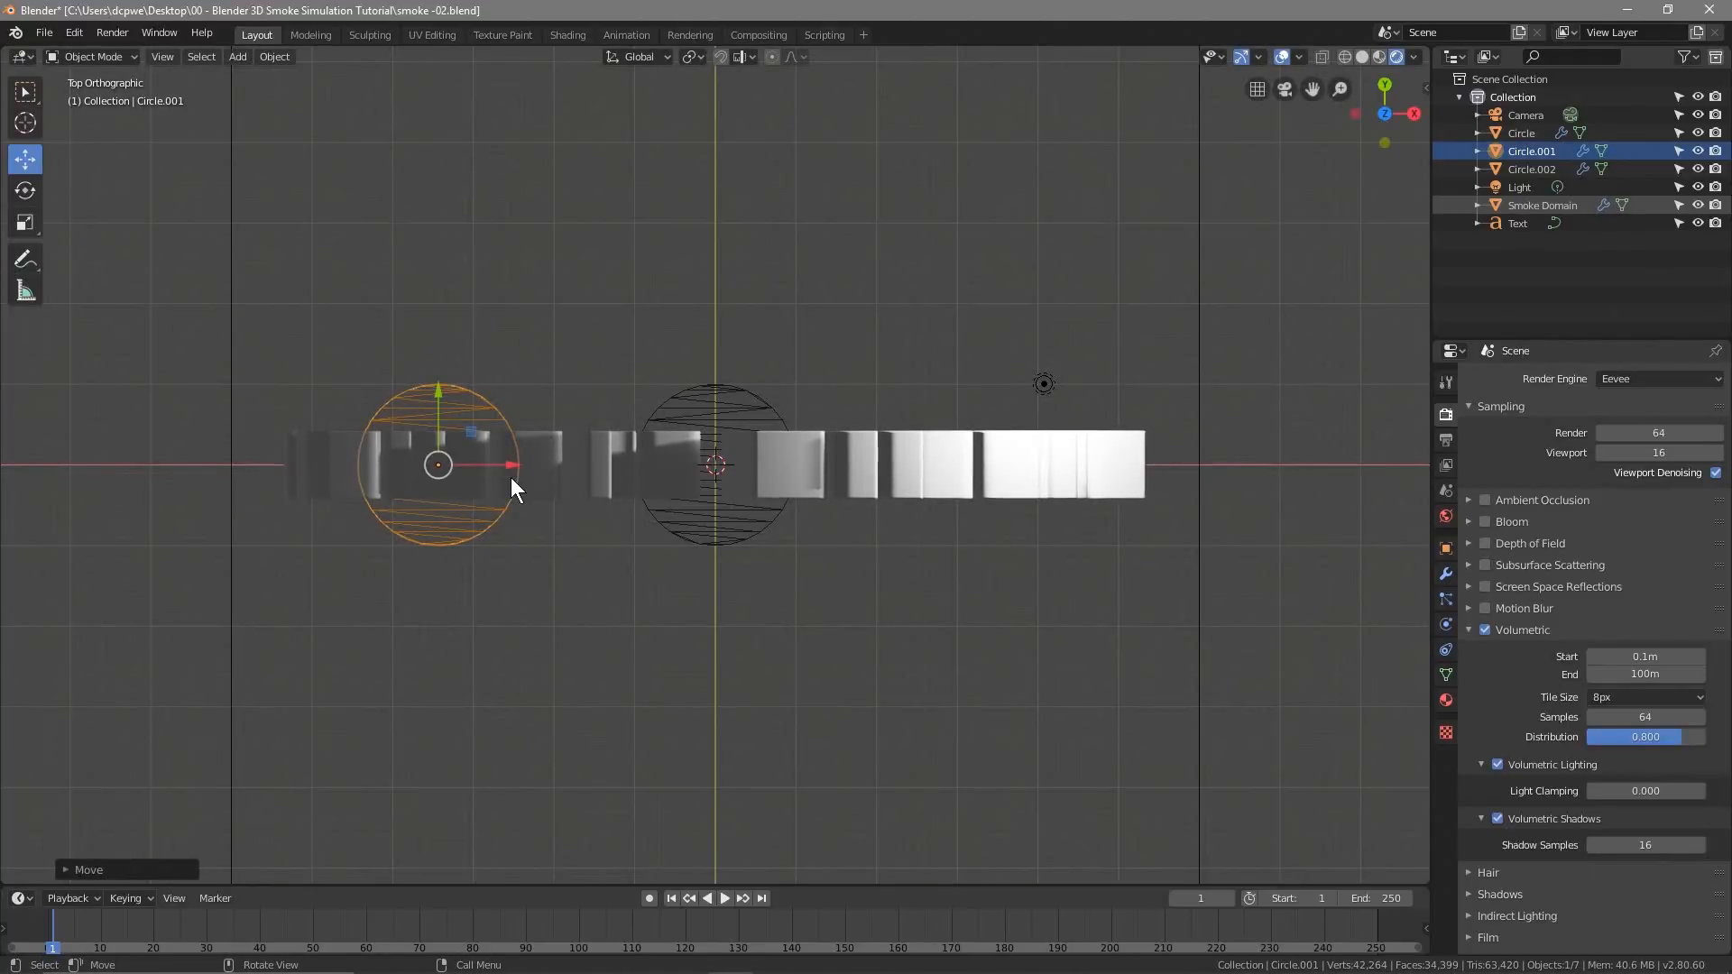
{"action": "key", "text": "g"}
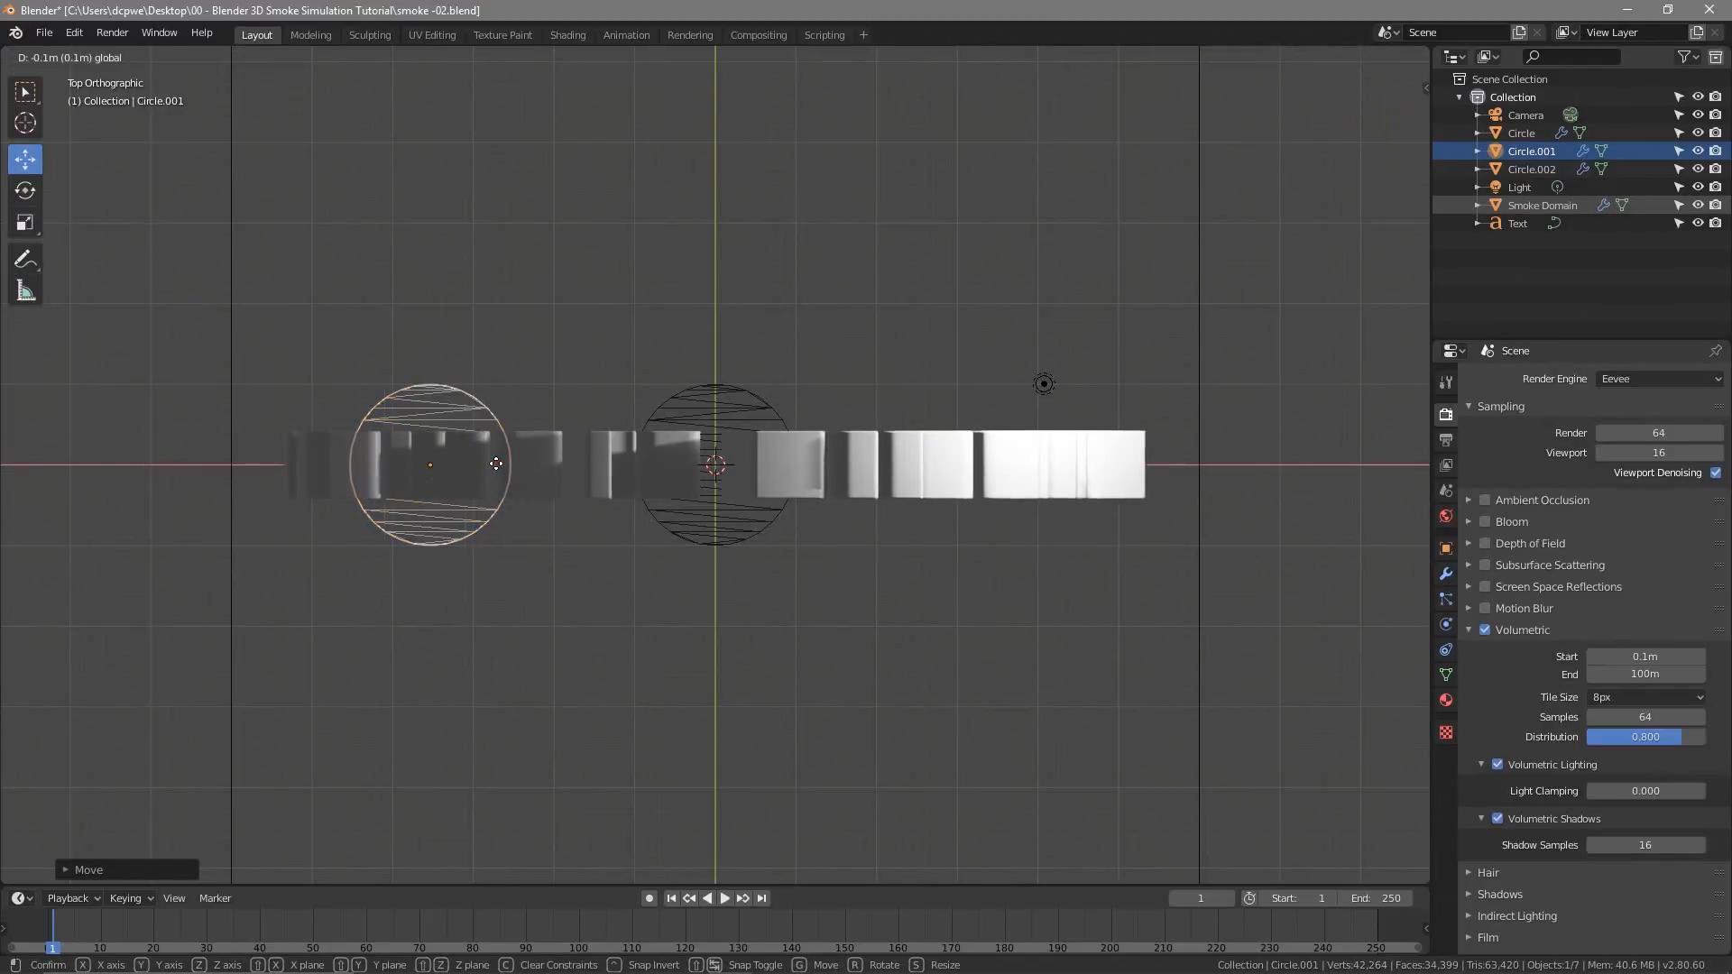
{"action": "left_click", "coordinate": [495, 466]}
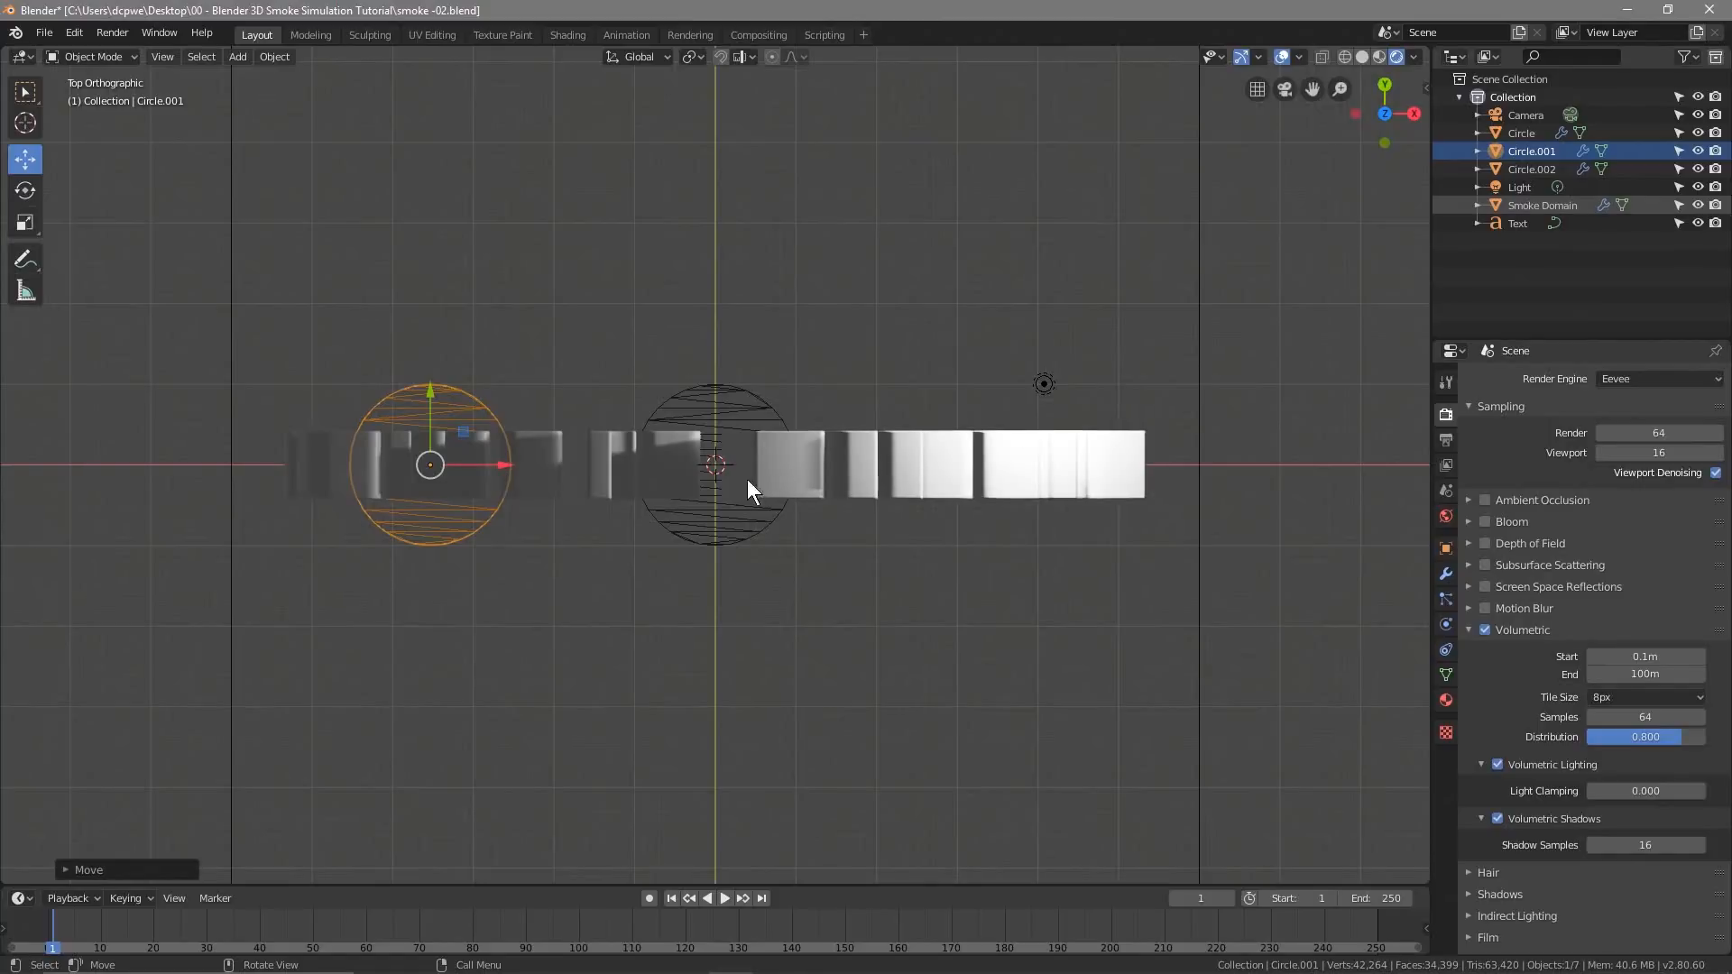
{"action": "left_click", "coordinate": [1530, 168]}
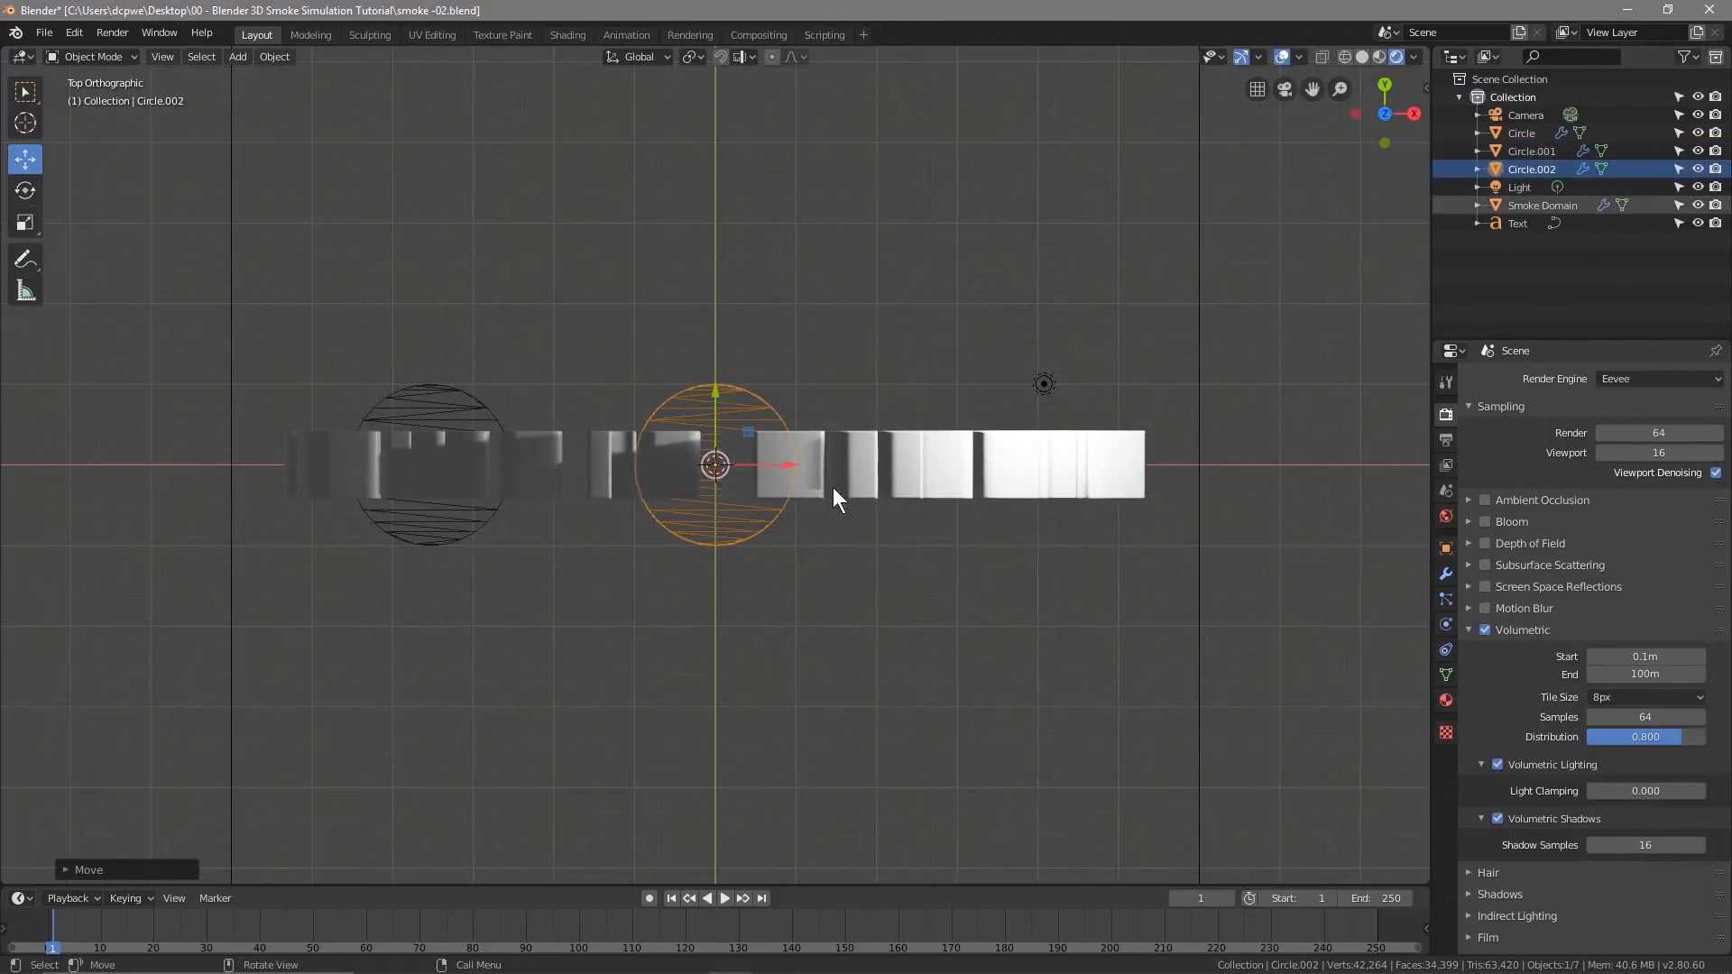
{"action": "left_click_drag", "start_coordinate": [781, 471], "coordinate": [1060, 470]}
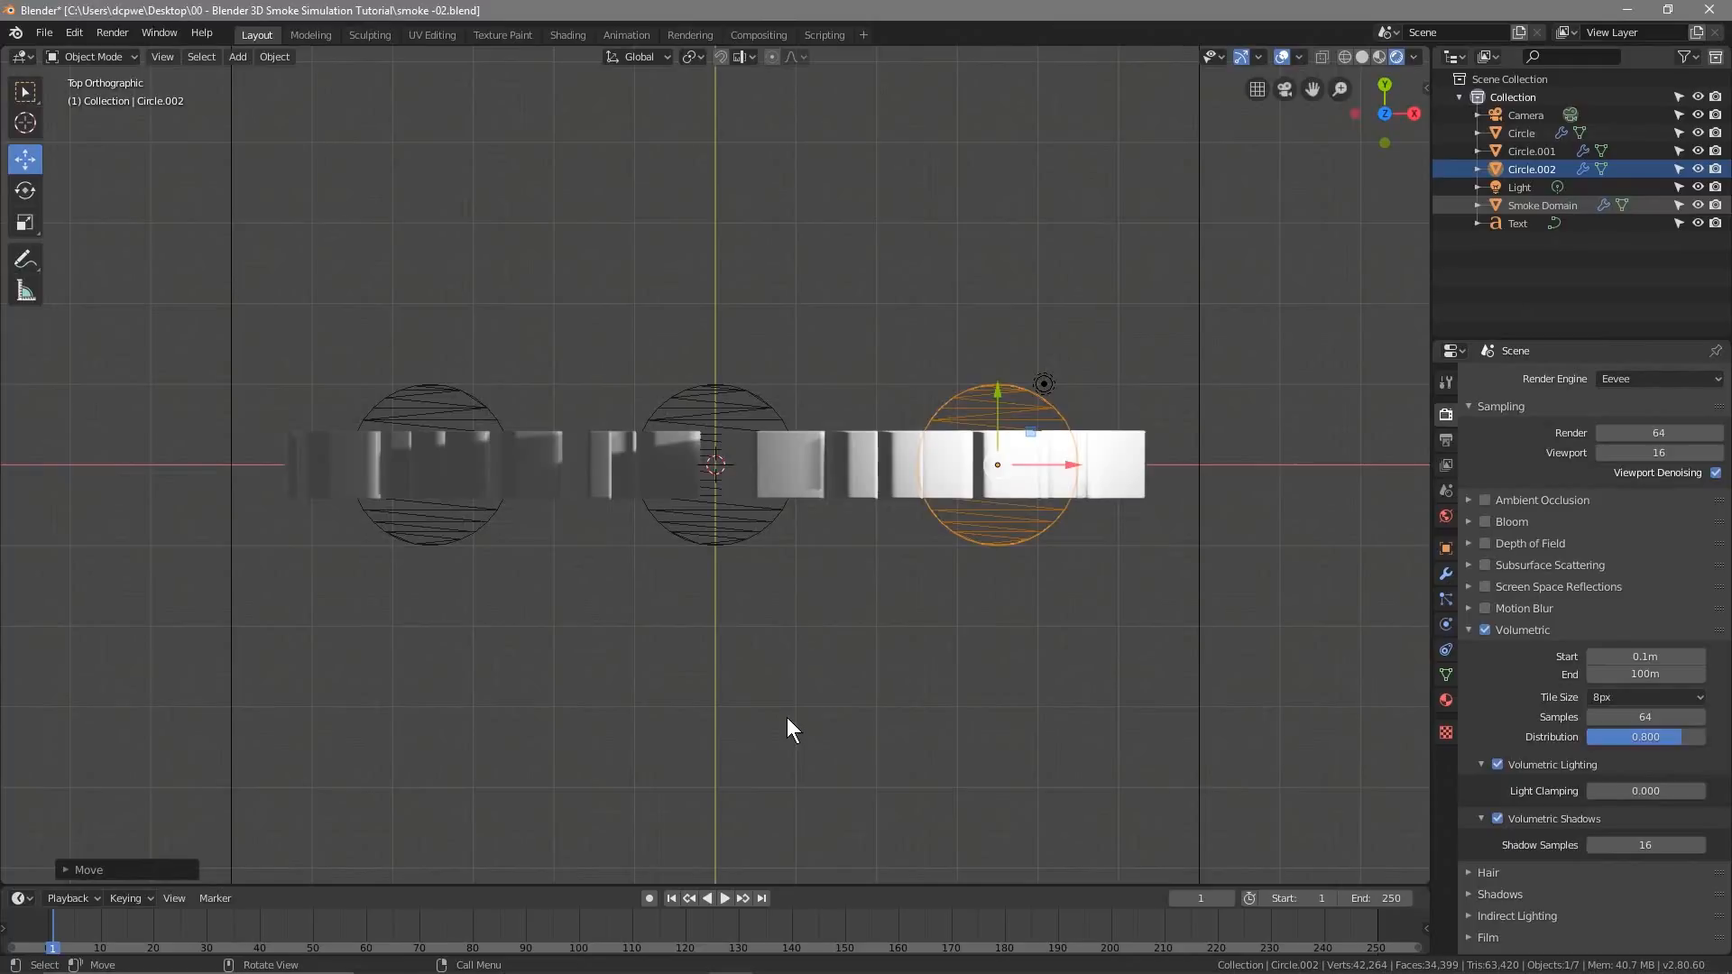
Preview the smoke from all three emitters in a perspective view and rewind to frame 1
{"action": "middle_click_drag", "start_coordinate": [816, 793], "coordinate": [806, 575]}
{"action": "scroll", "coordinate": [804, 574], "scroll_direction": "down", "scroll_amount": 2}
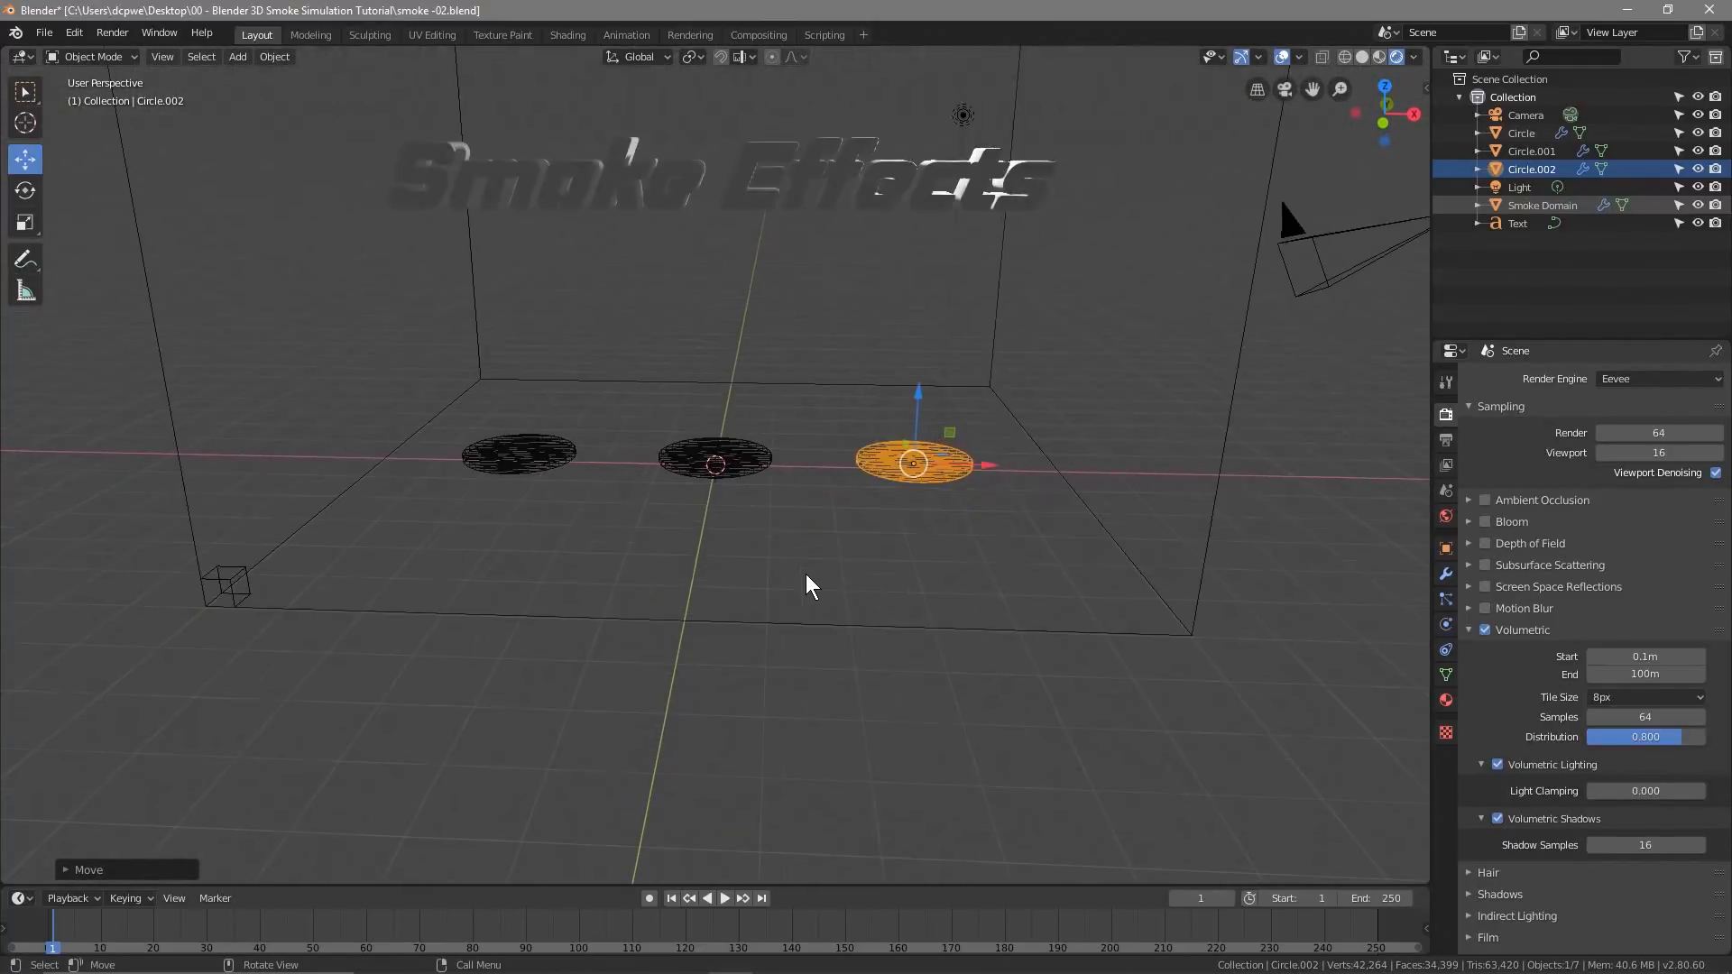
{"action": "left_click", "coordinate": [725, 899]}
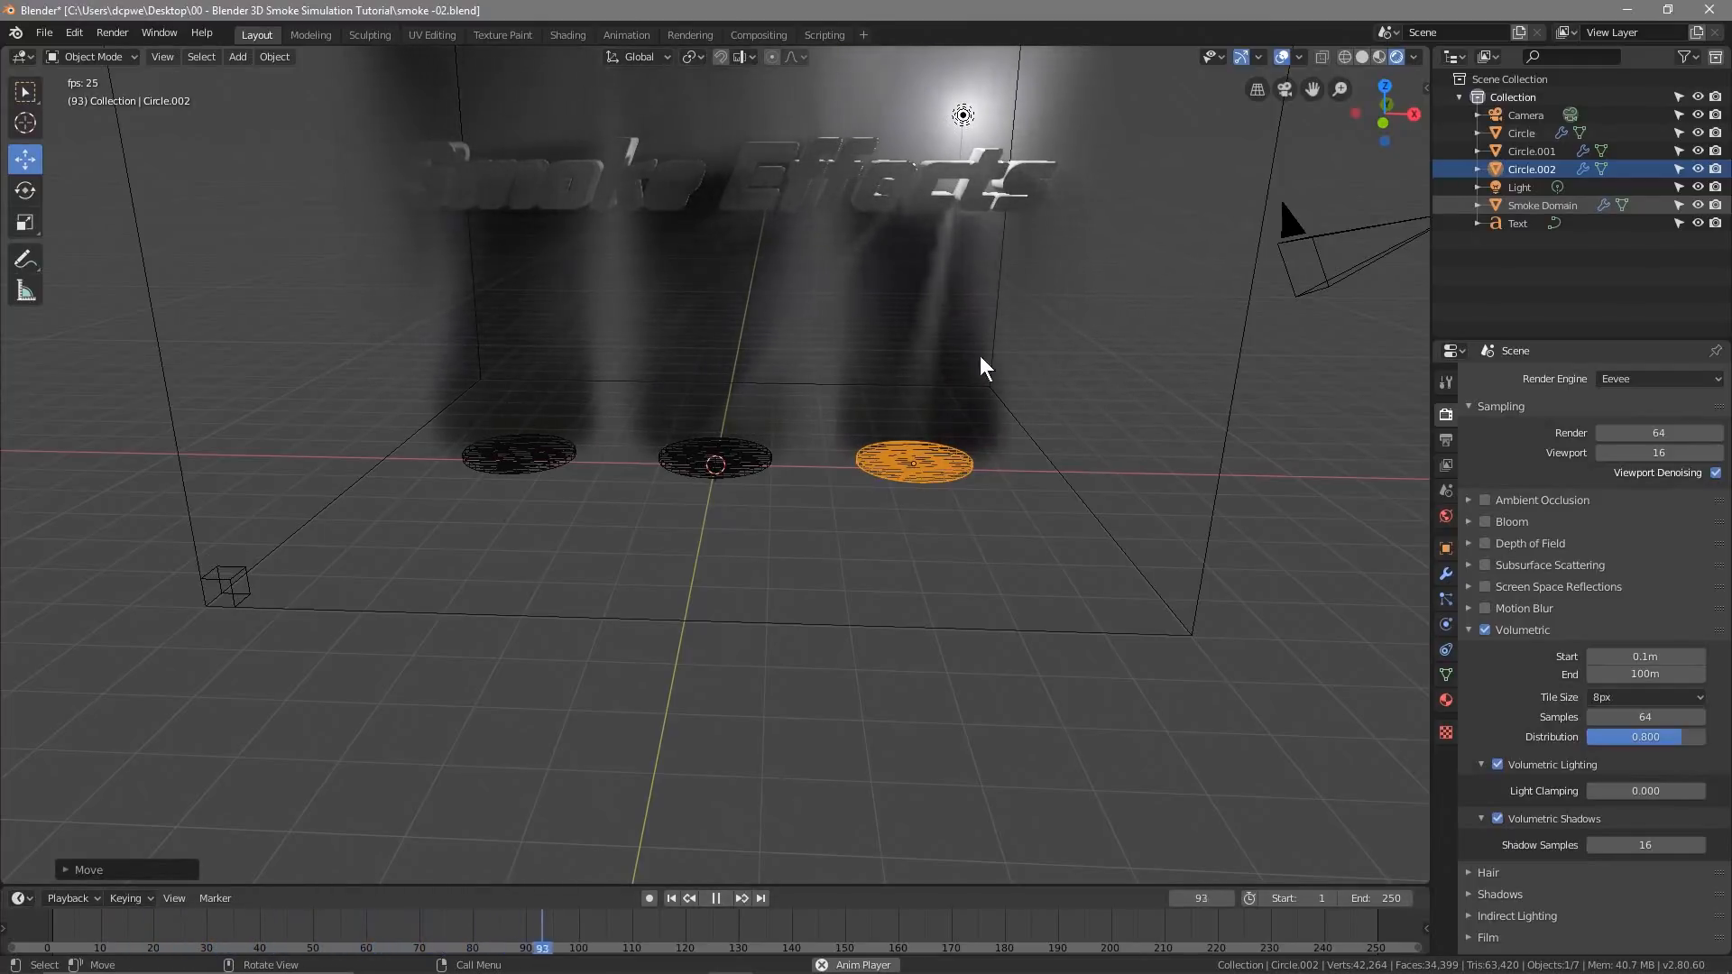
{"action": "left_click", "coordinate": [715, 898]}
{"action": "left_click", "coordinate": [671, 898]}
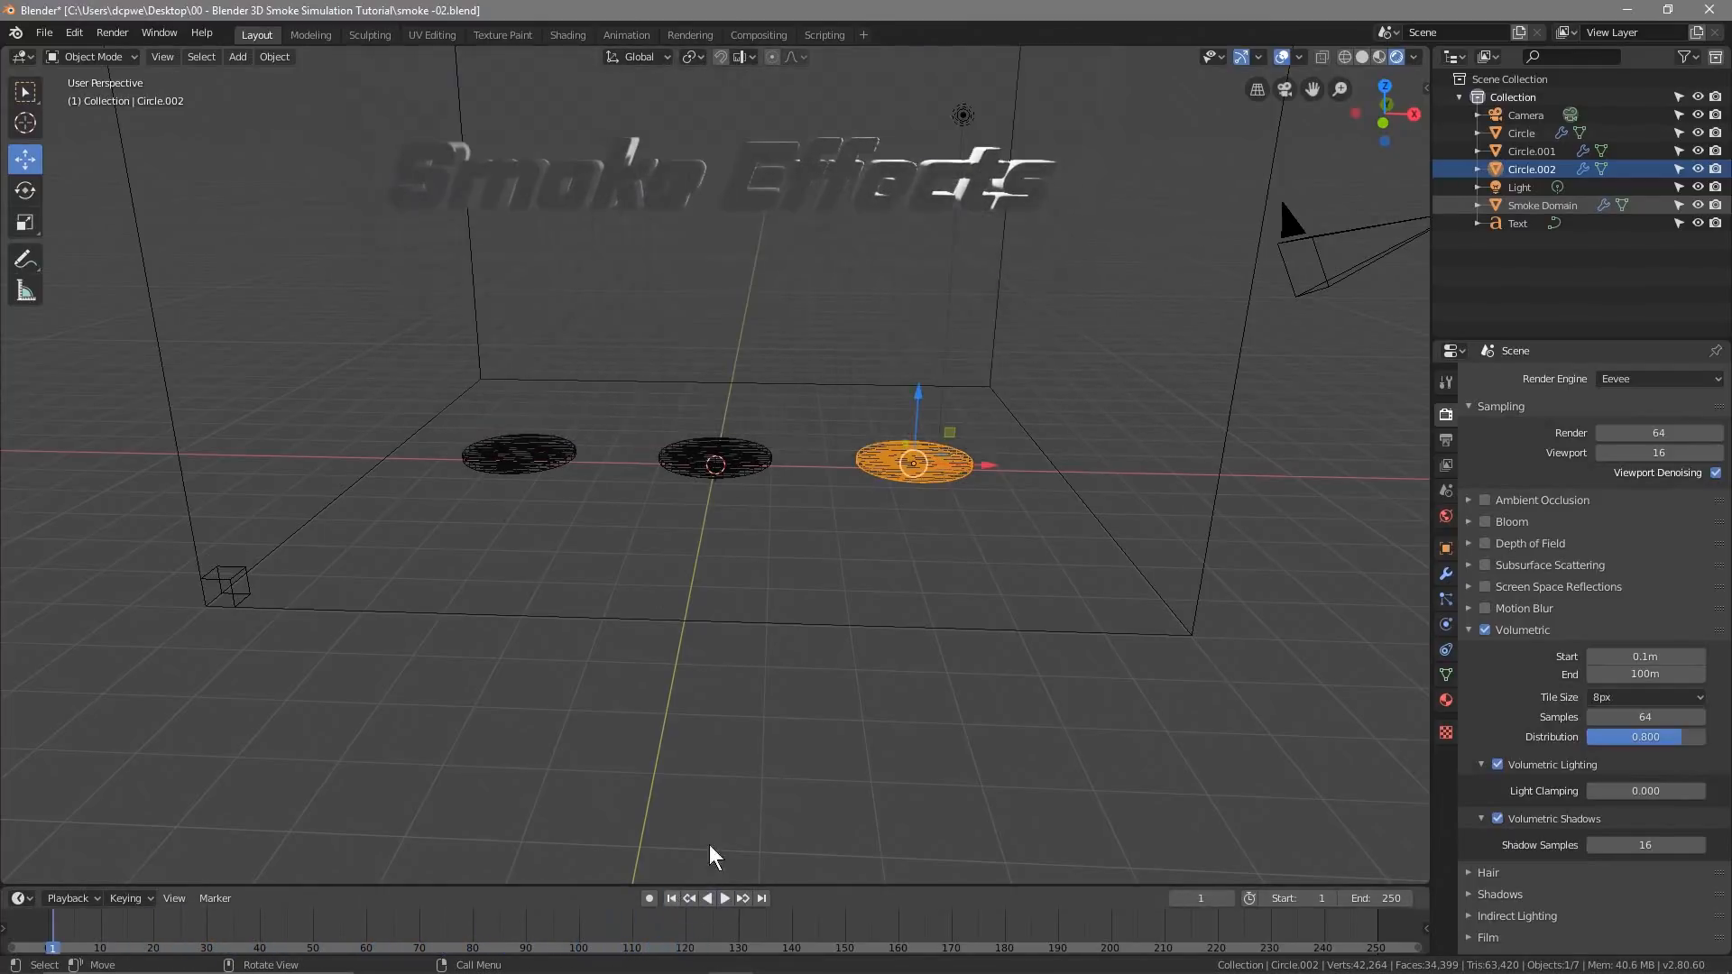
{"action": "middle_click_drag", "start_coordinate": [701, 534], "coordinate": [718, 541]}
{"action": "middle_click_drag", "start_coordinate": [719, 552], "coordinate": [707, 549]}
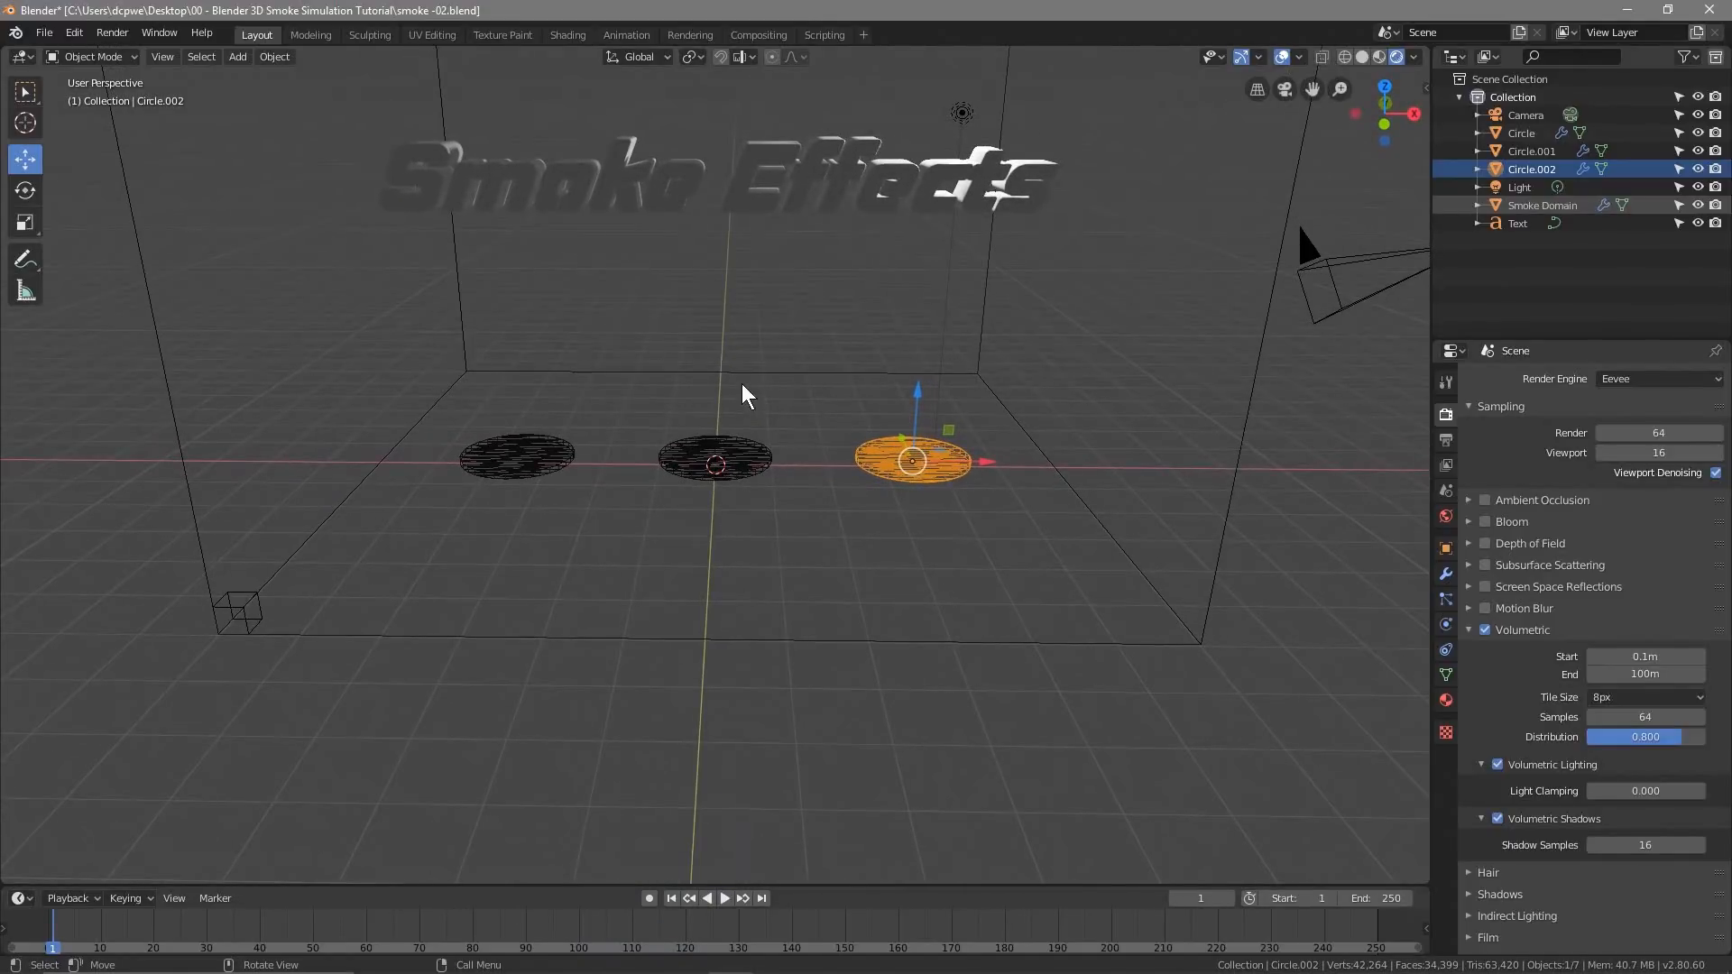
Set the world background colour to pure black with a value of 0
{"action": "left_click", "coordinate": [1447, 518]}
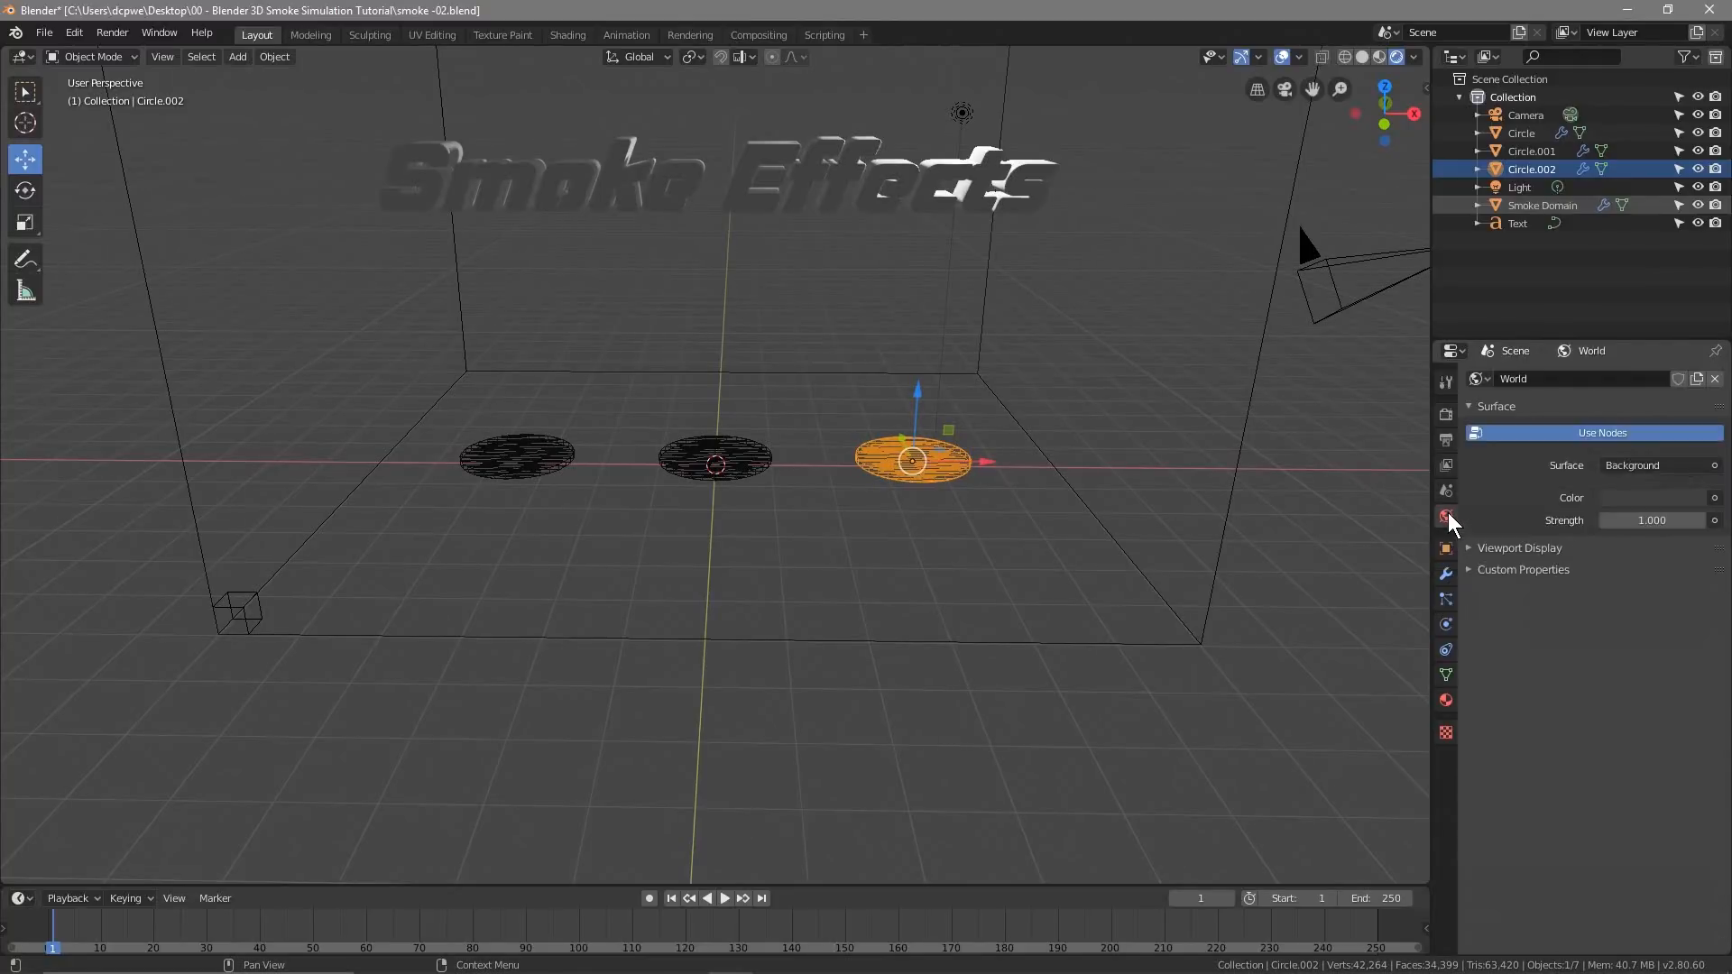
{"action": "left_click", "coordinate": [1629, 498]}
{"action": "left_click_drag", "start_coordinate": [1692, 343], "coordinate": [1691, 370]}
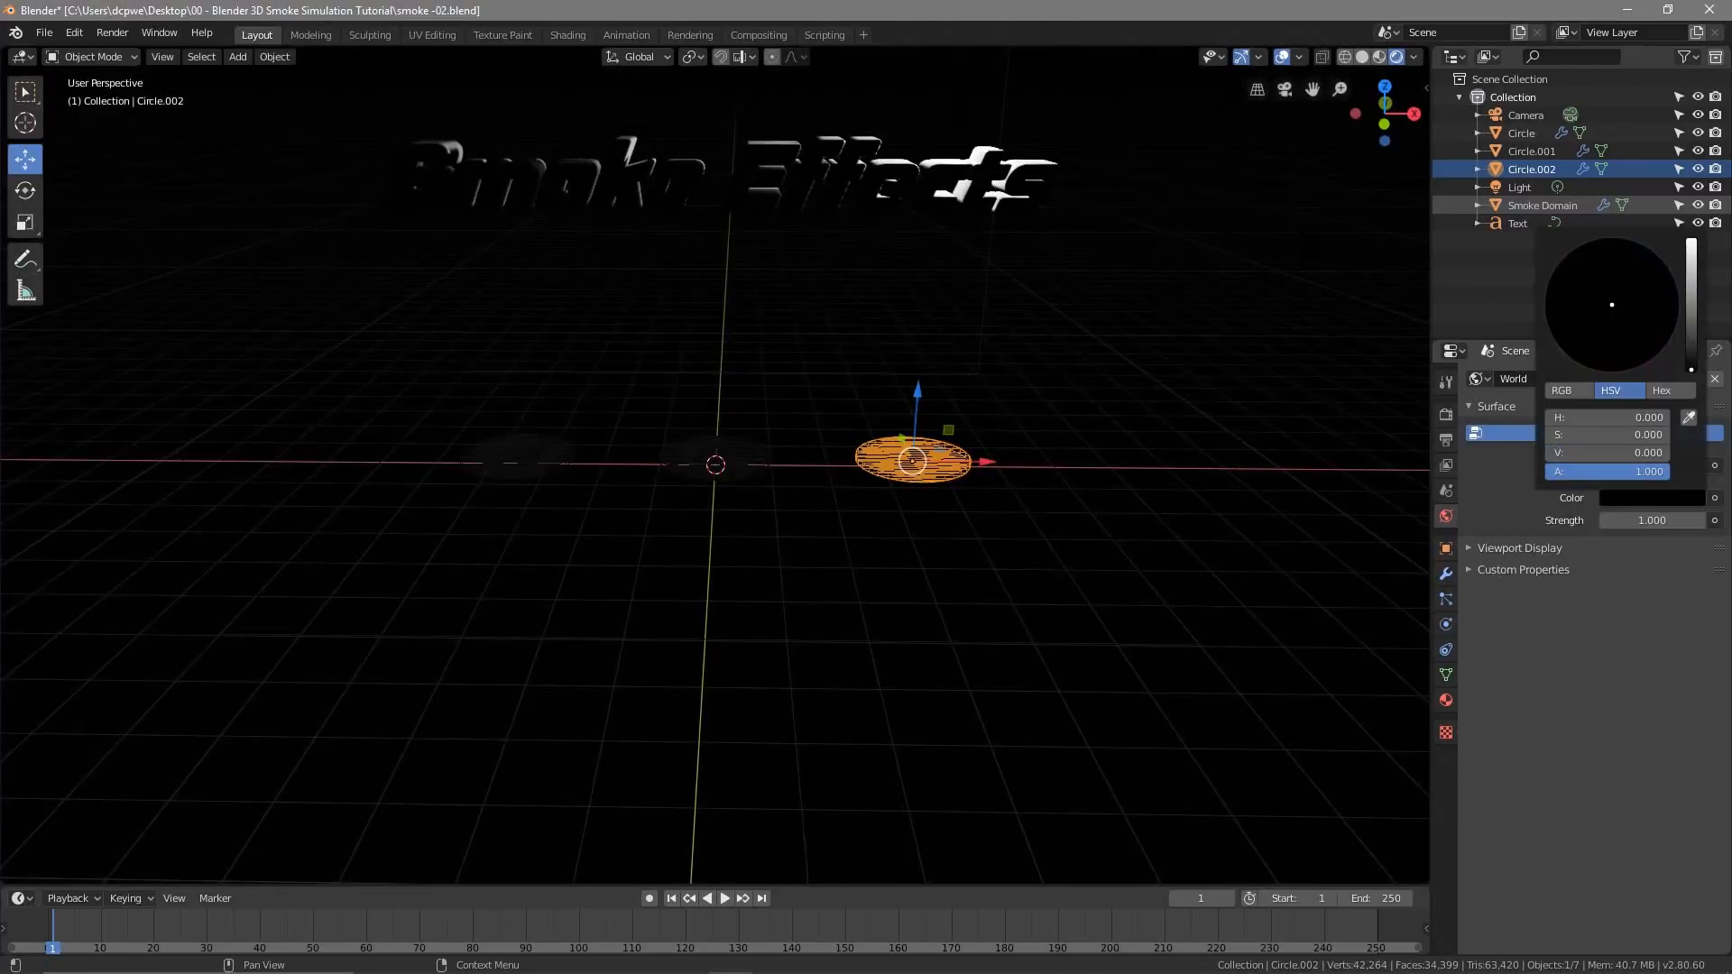
Play the simulation against the black background and stop it around frame 95 to inspect the lit smoke
{"action": "left_click", "coordinate": [727, 898]}
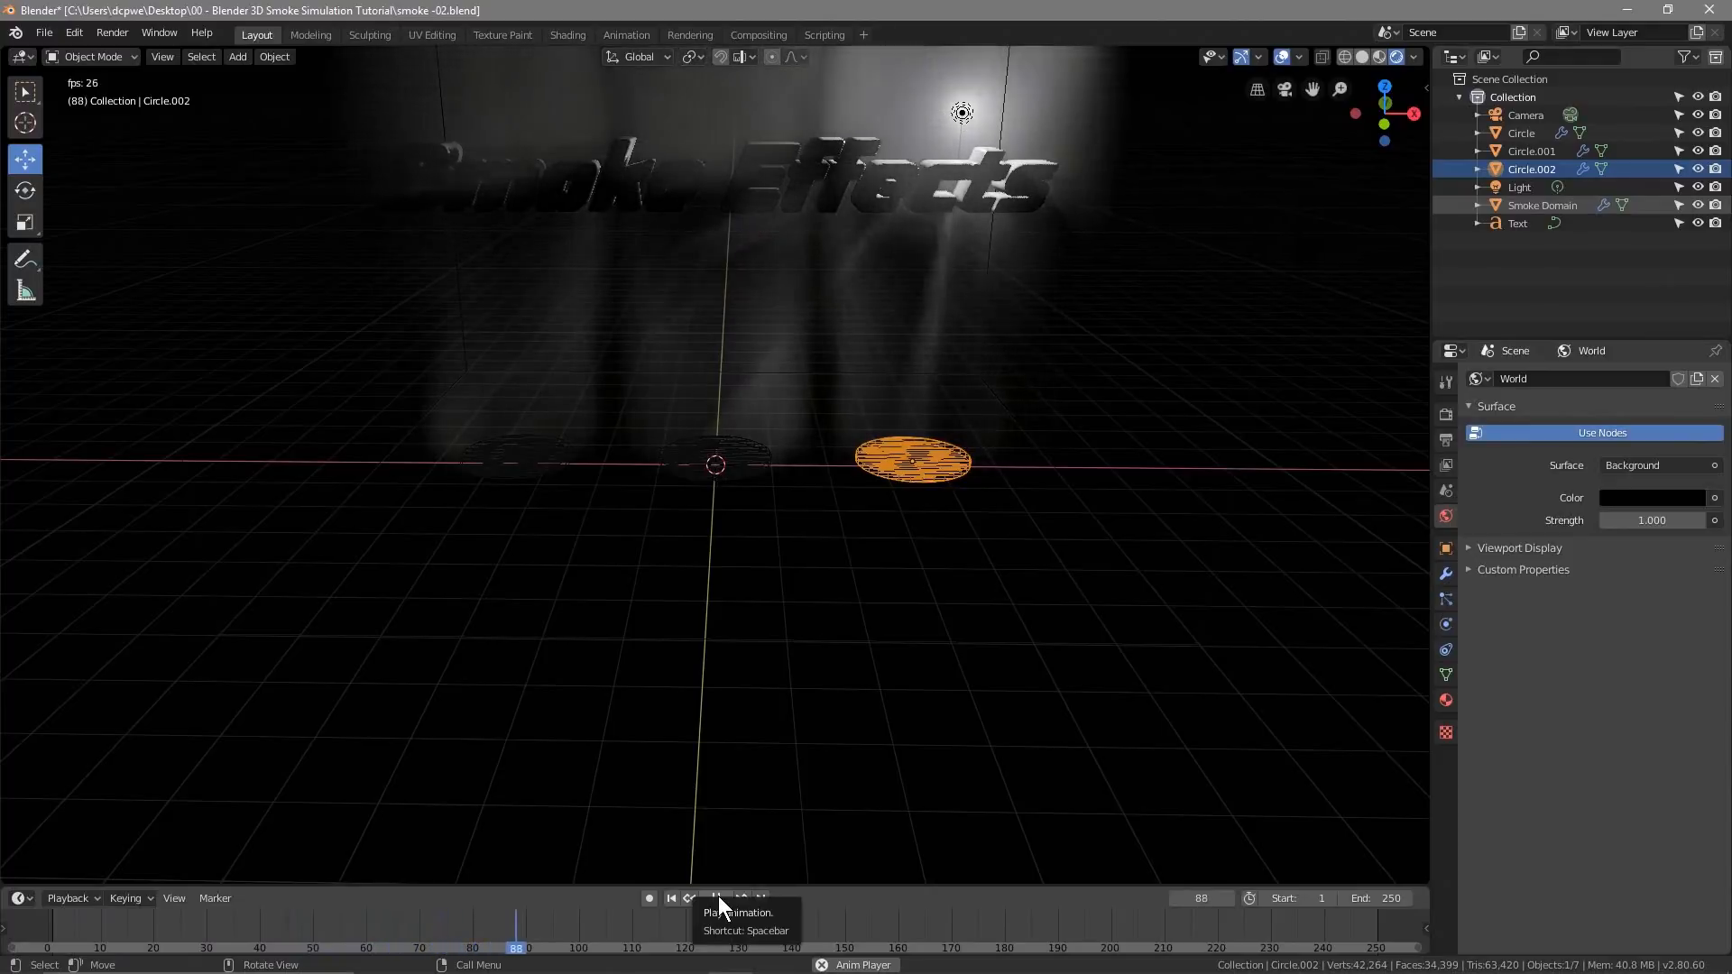
{"action": "left_click", "coordinate": [718, 896]}
{"action": "scroll", "coordinate": [778, 402], "scroll_direction": "down", "scroll_amount": 2}
{"action": "scroll", "coordinate": [778, 402], "scroll_direction": "down", "scroll_amount": 1}
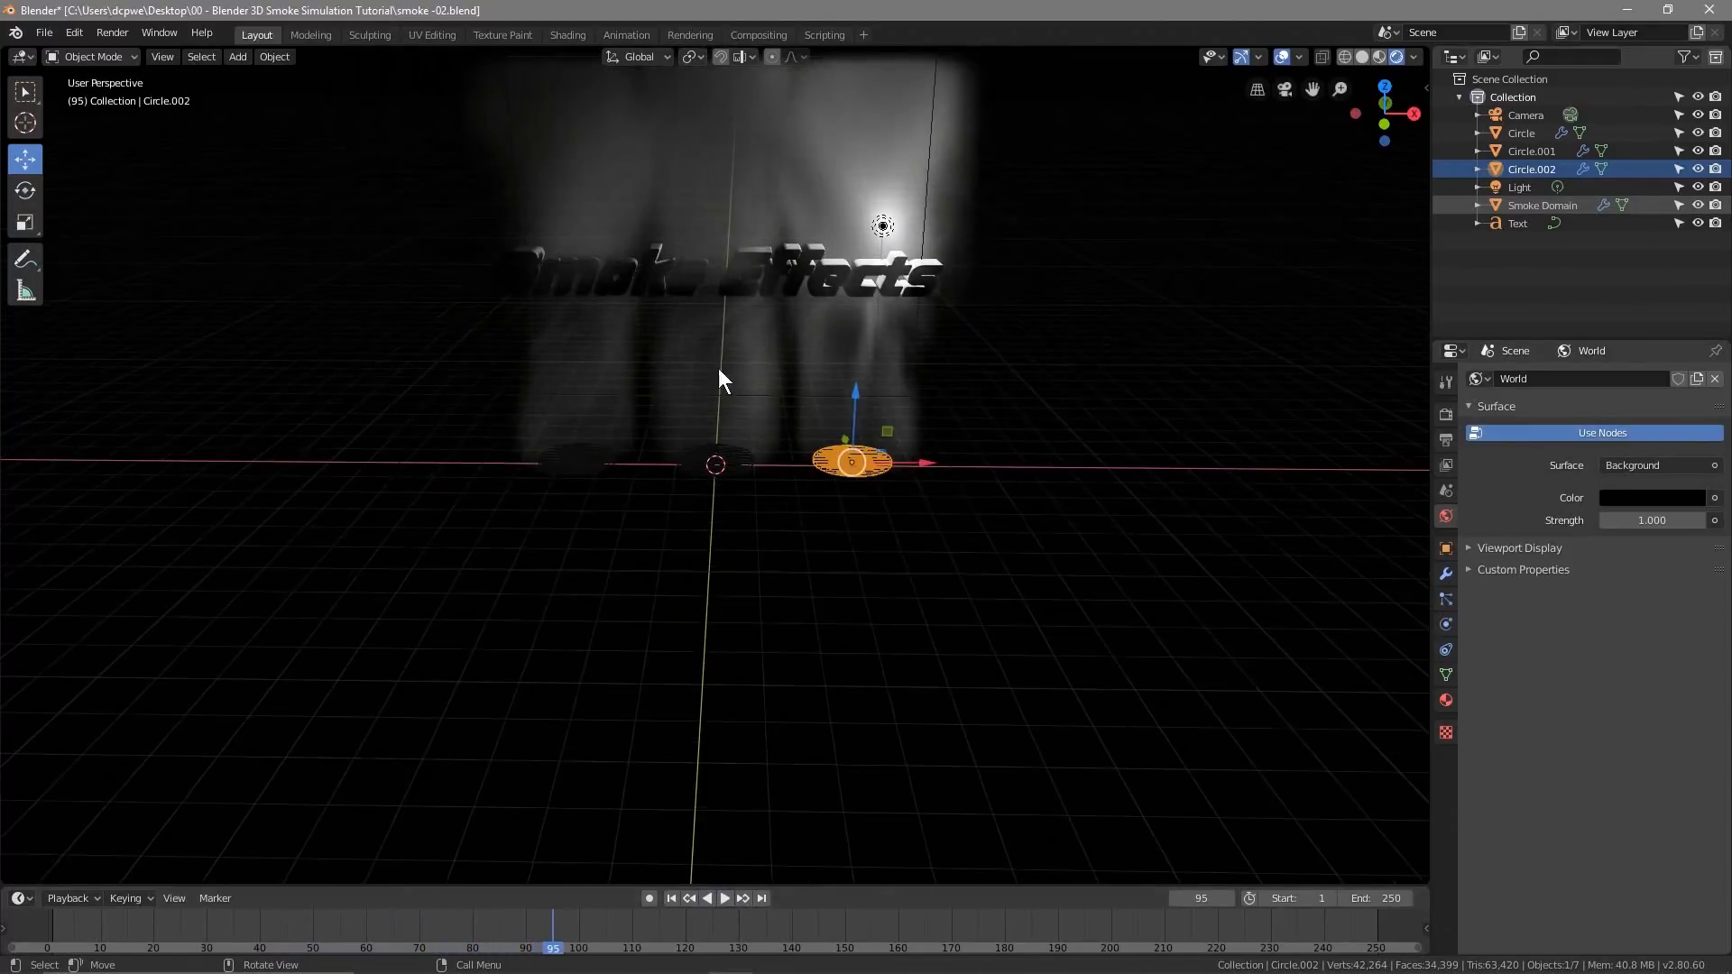
Replace the existing light with a new point light and raise it along Z to the middle of the text
{"action": "left_click", "coordinate": [883, 225]}
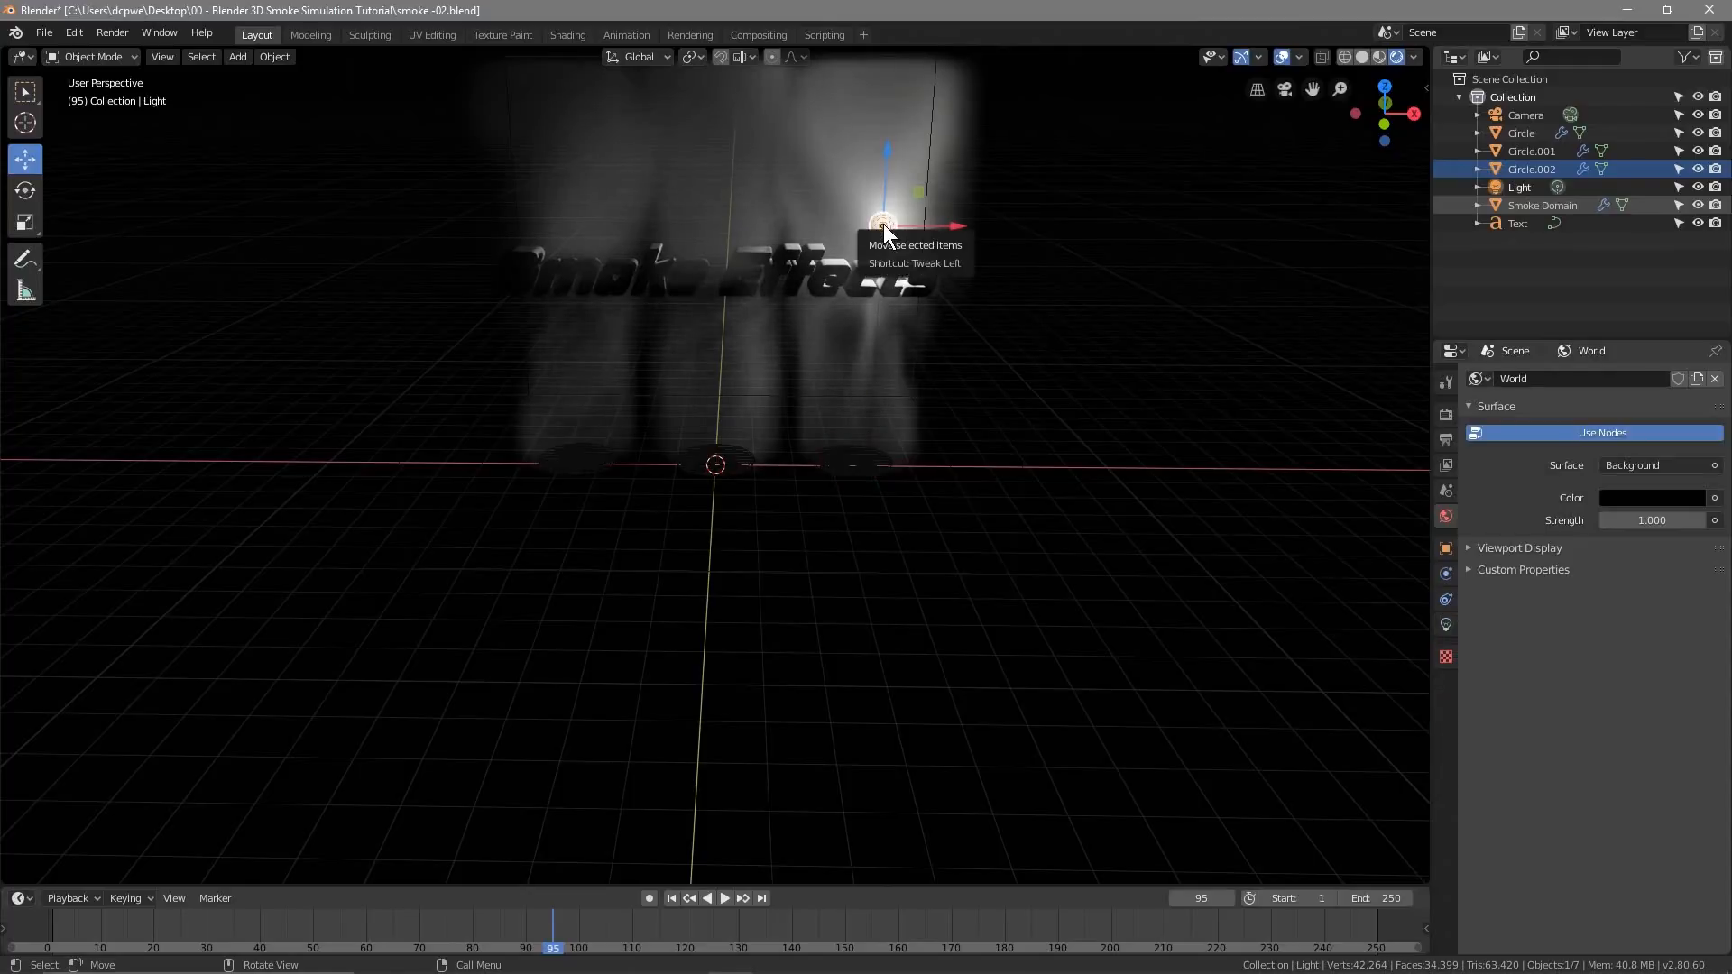
{"action": "key", "text": "Delete"}
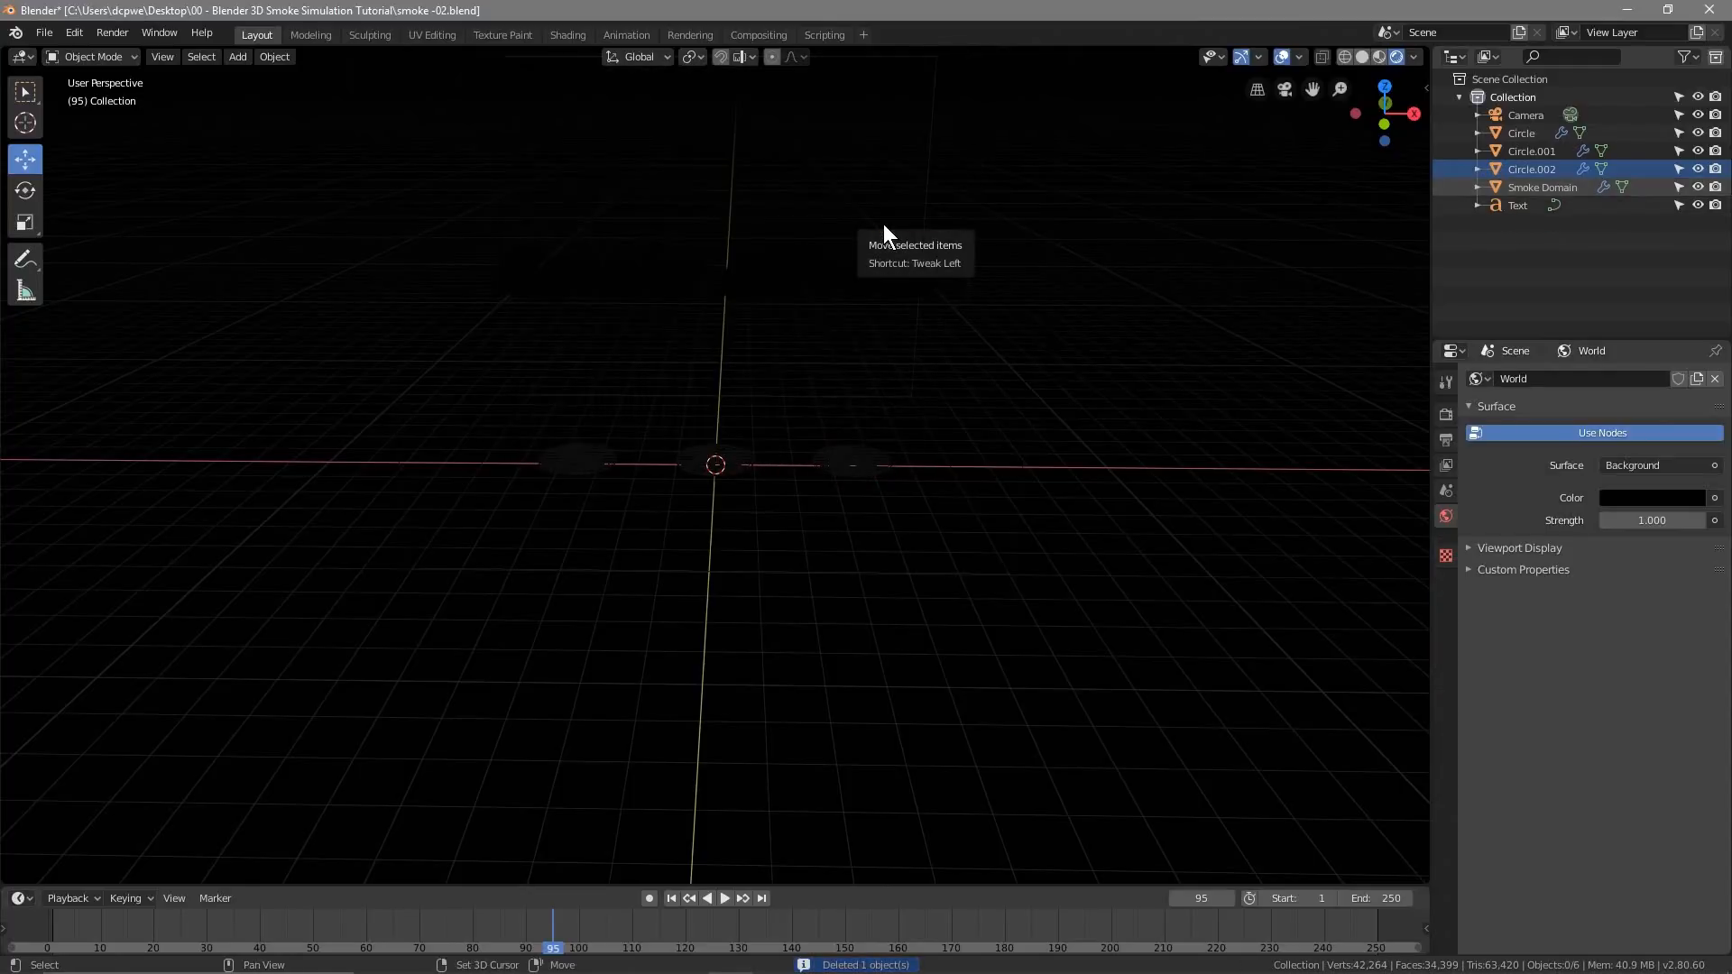
{"action": "key", "text": "shift+a"}
{"action": "mouse_move", "coordinate": [847, 355]}
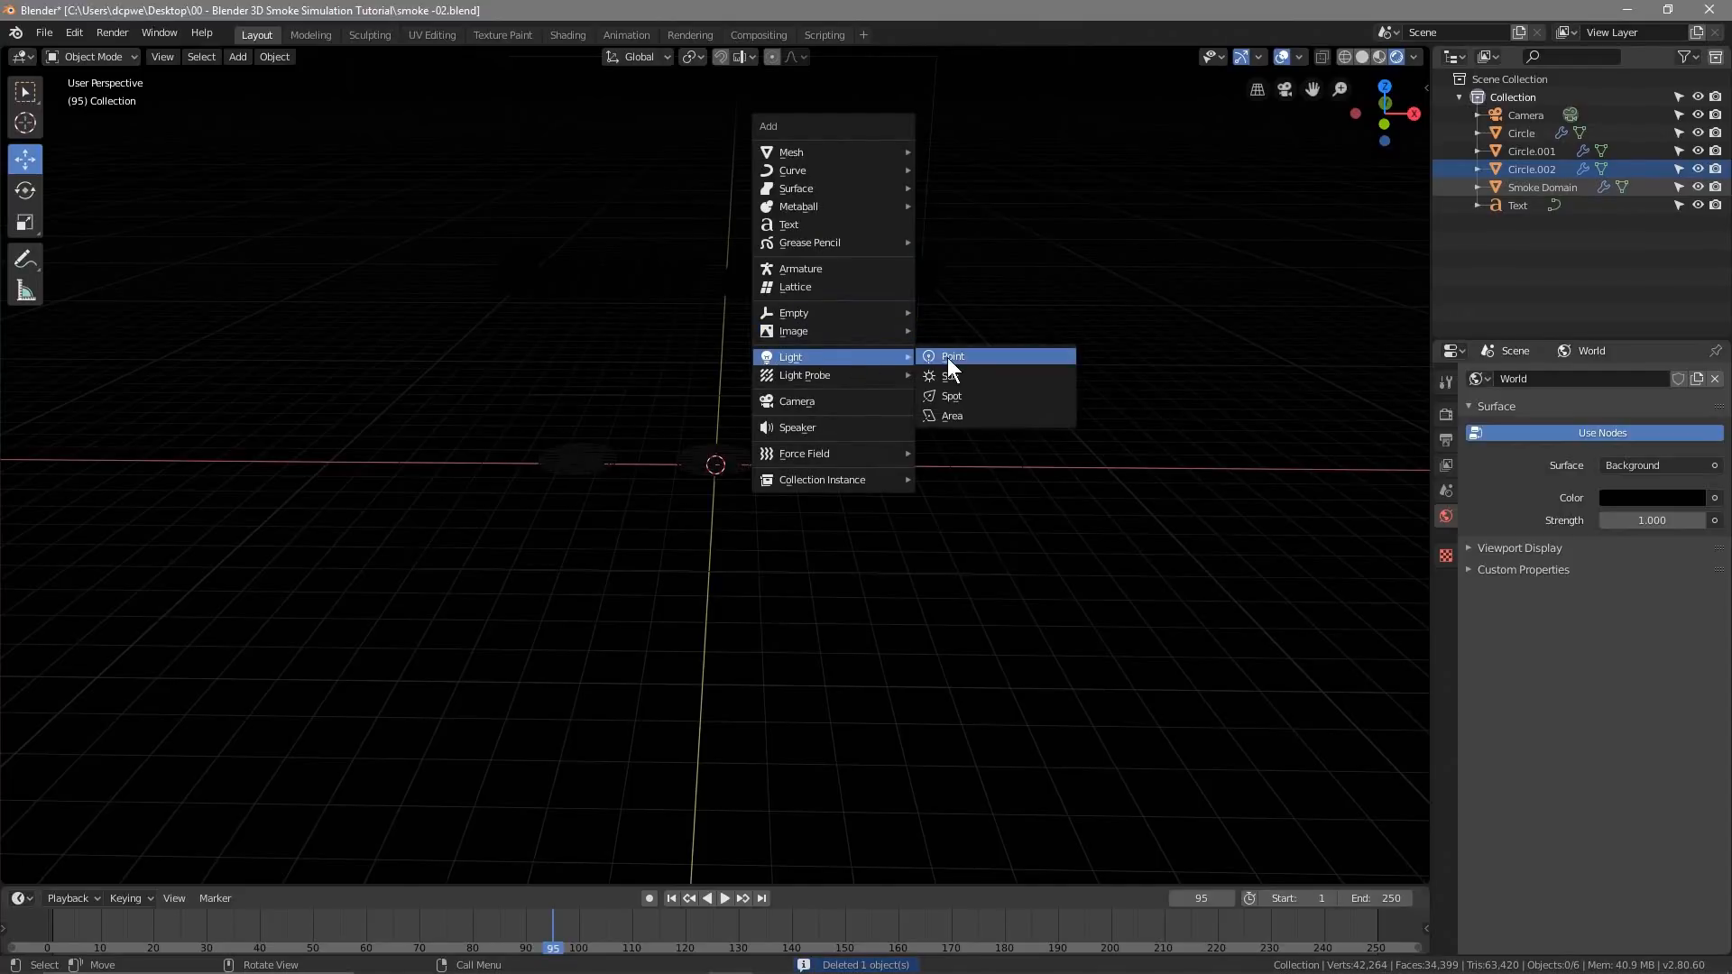
{"action": "left_click", "coordinate": [949, 355]}
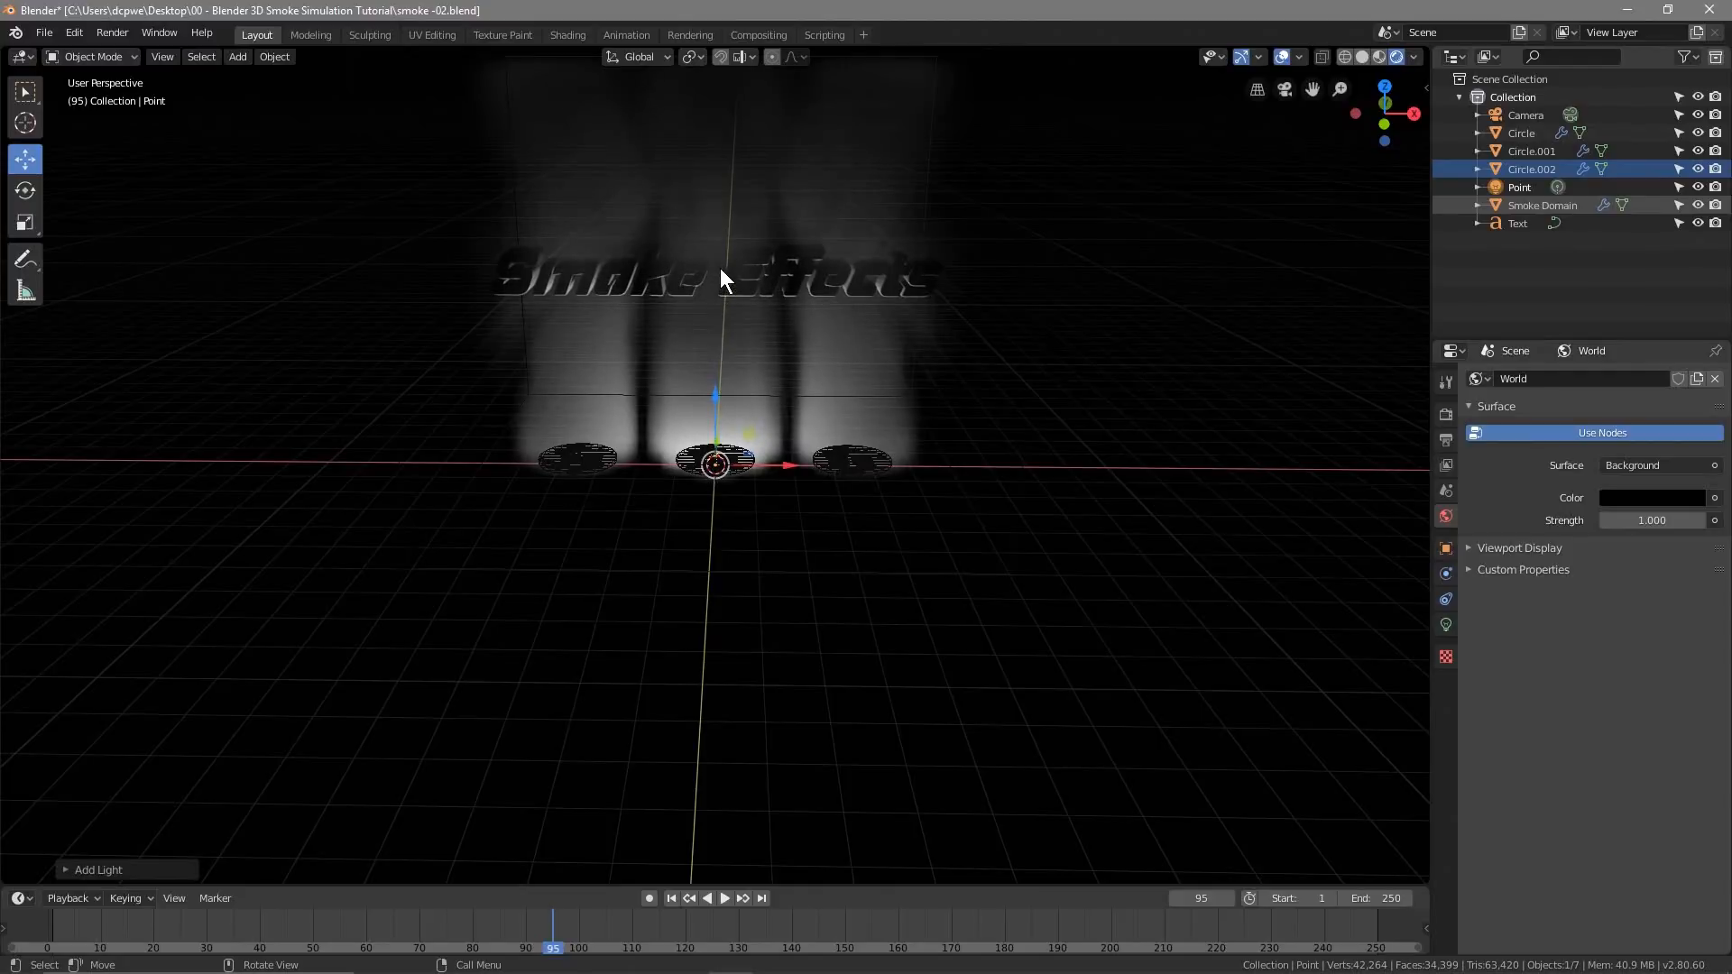
{"action": "key", "text": "ctrl"}
{"action": "left_click_drag", "start_coordinate": [714, 393], "coordinate": [701, 226], "text": "ctrl"}
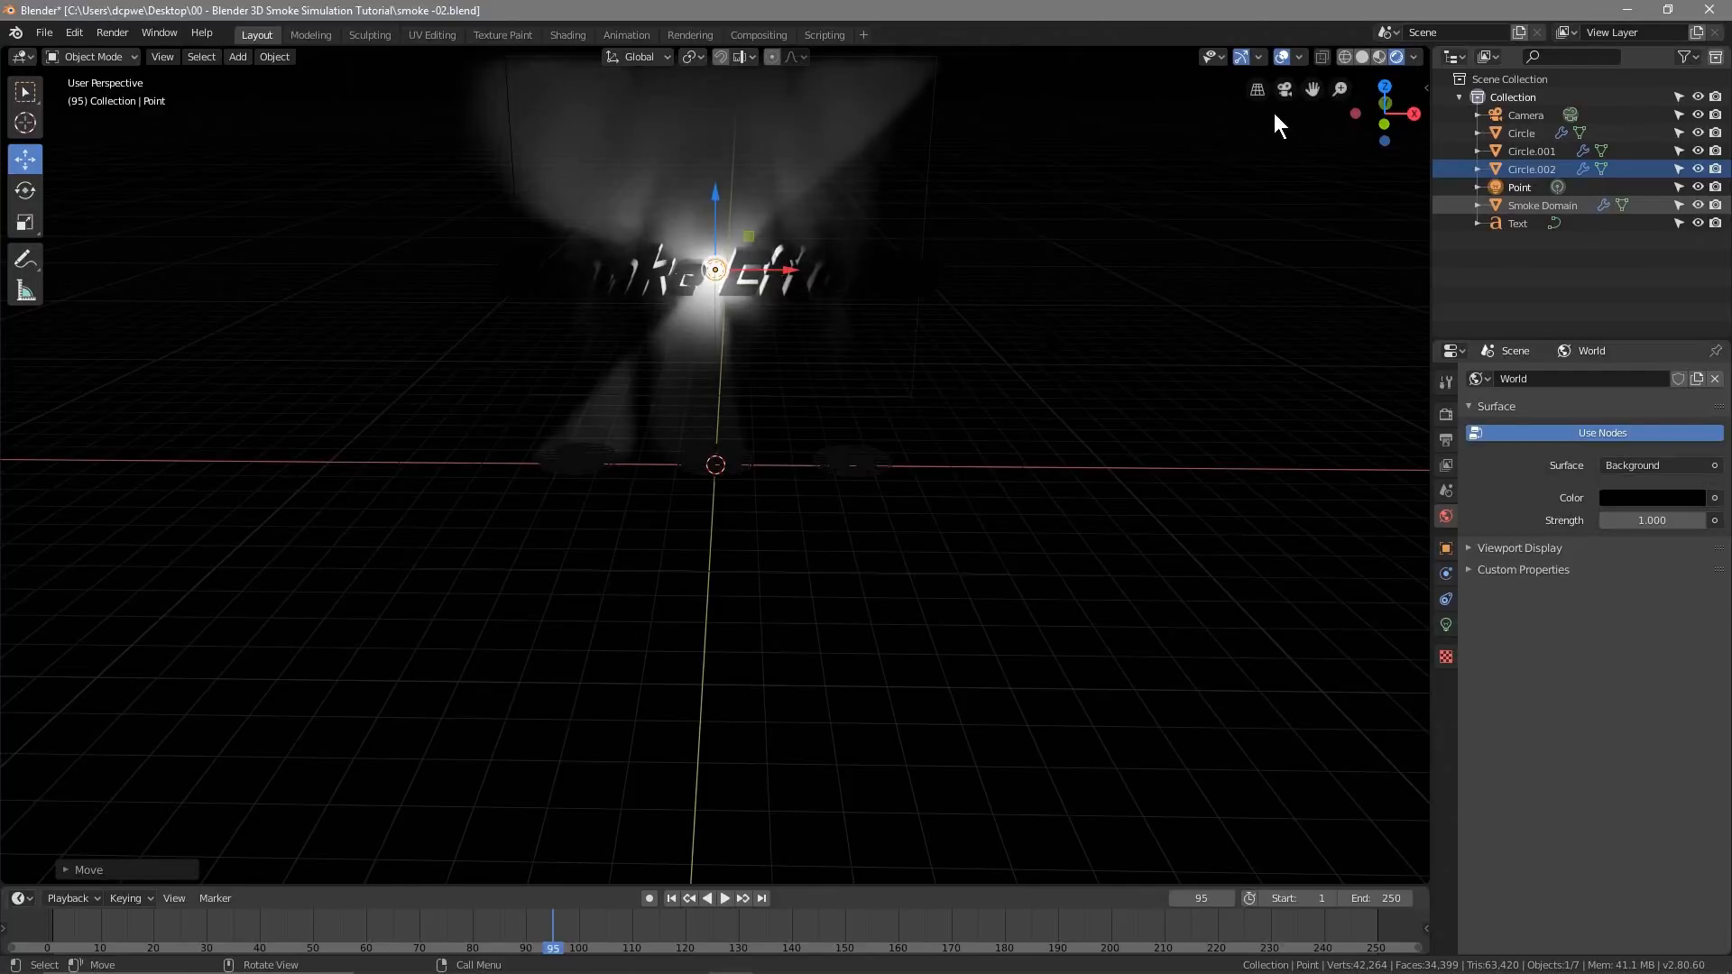
Switch to solid shading in the top view and duplicate the point light twice in place
{"action": "left_click", "coordinate": [1360, 57]}
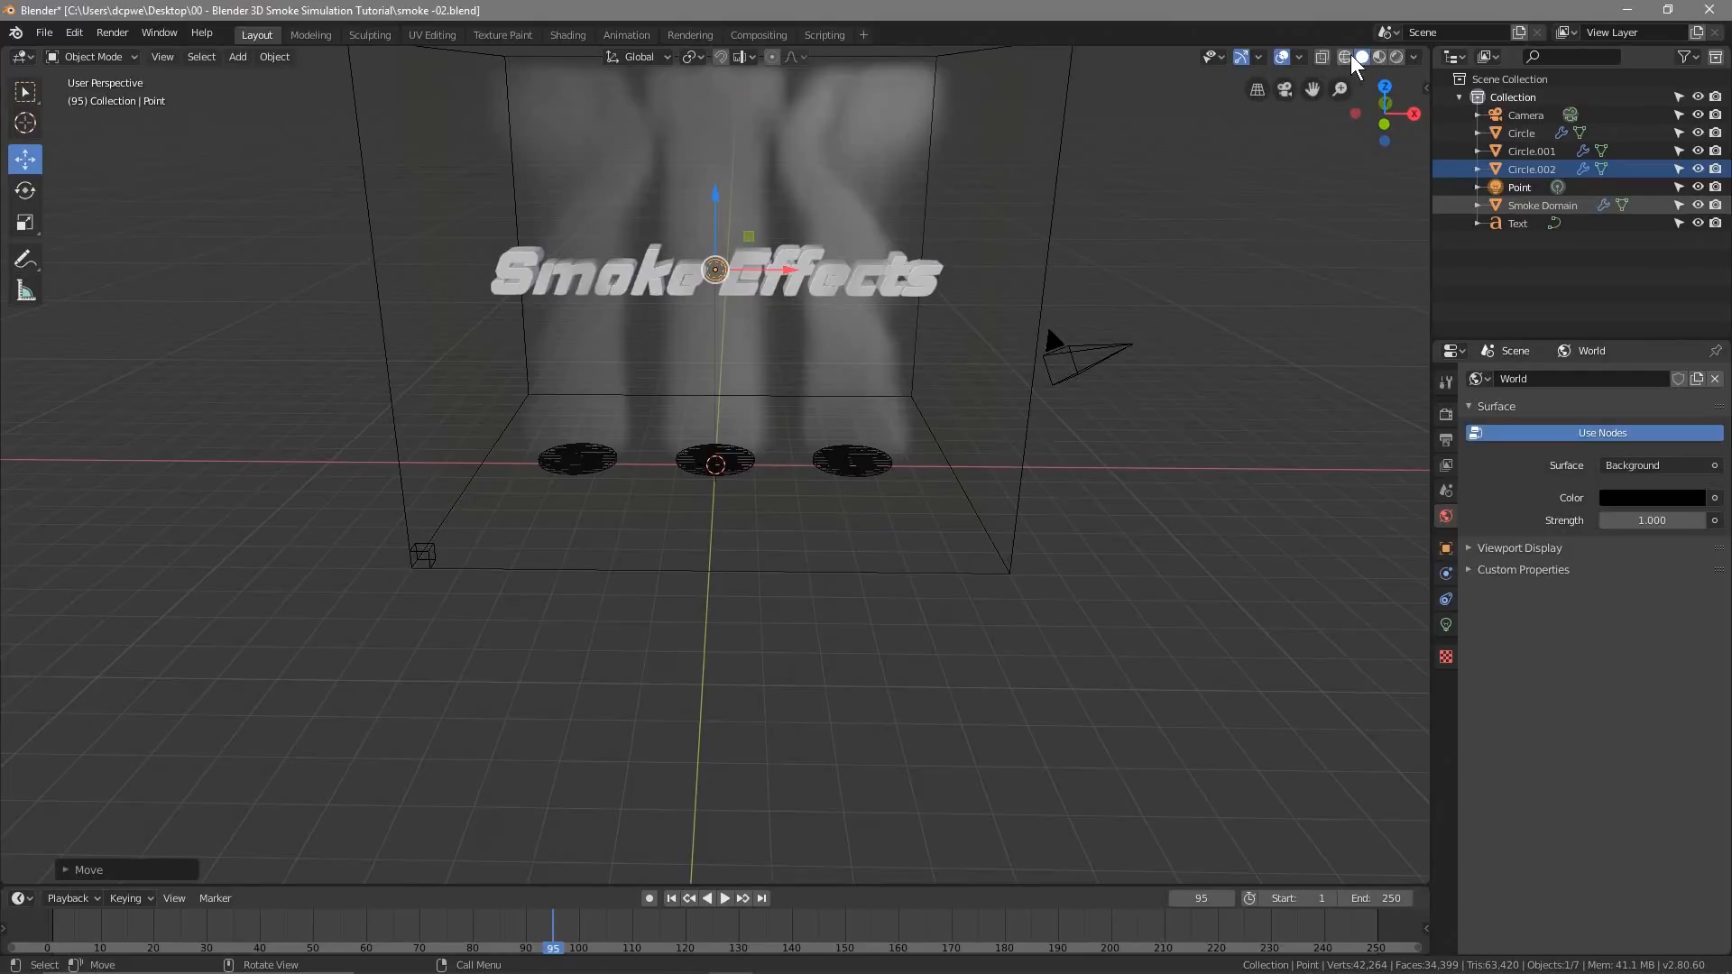
{"action": "key", "text": "KP_7"}
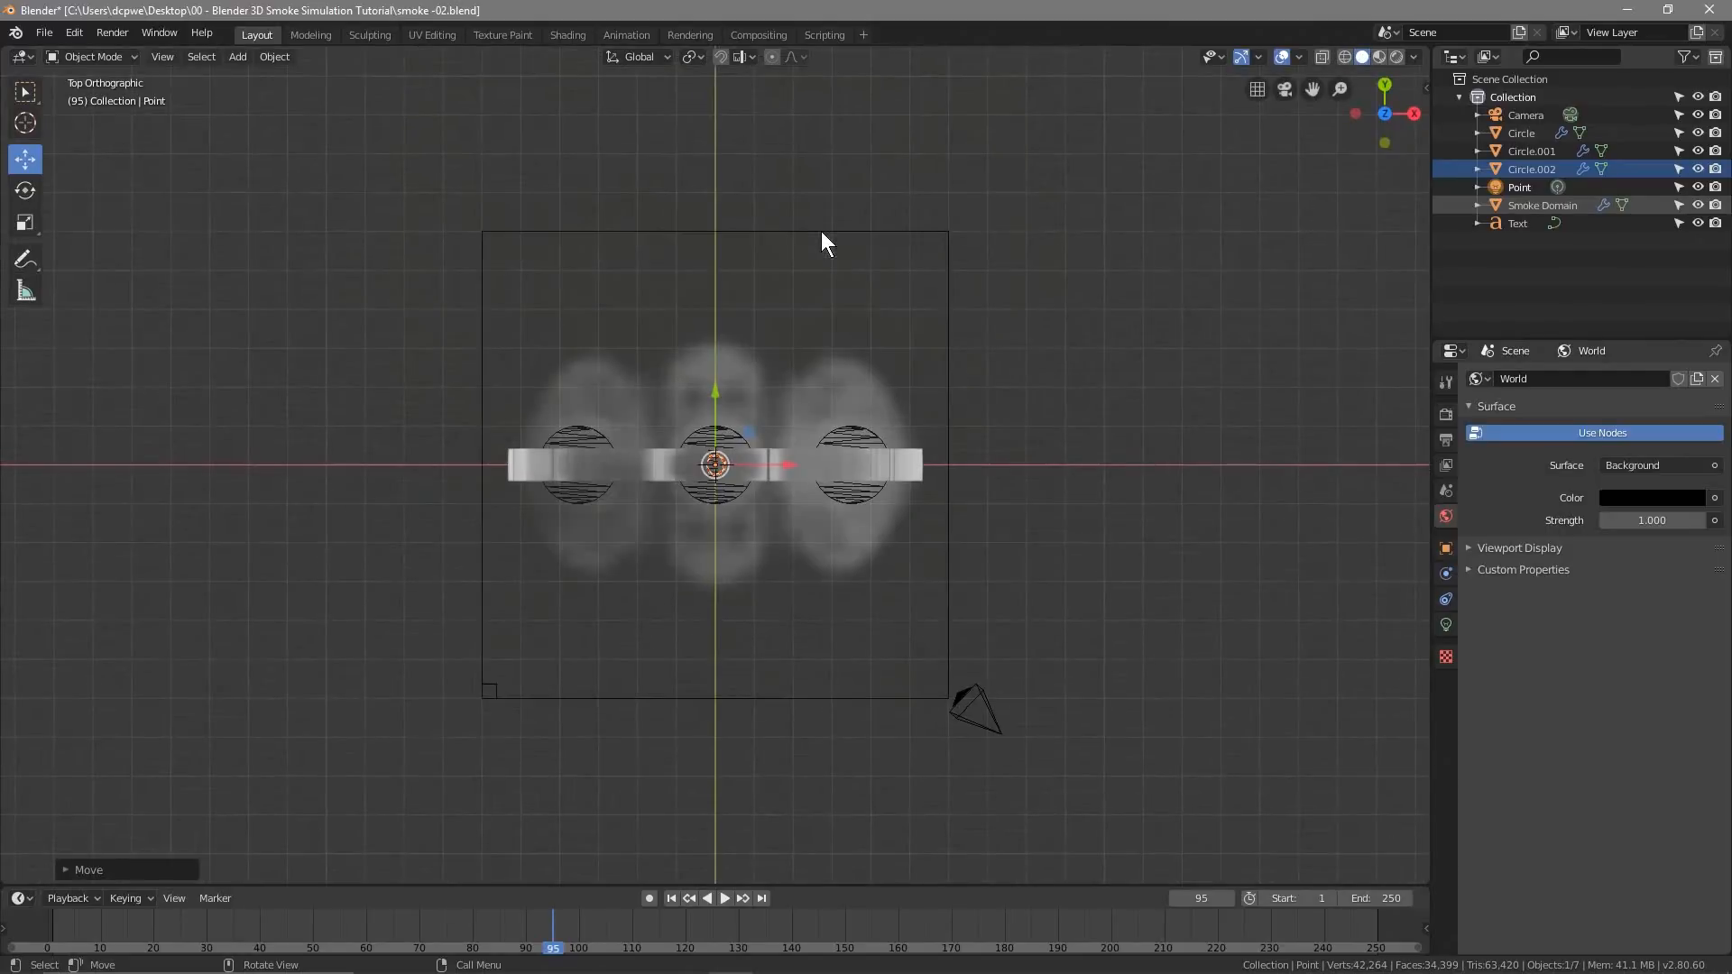
{"action": "scroll", "coordinate": [712, 468], "scroll_direction": "up", "scroll_amount": 5}
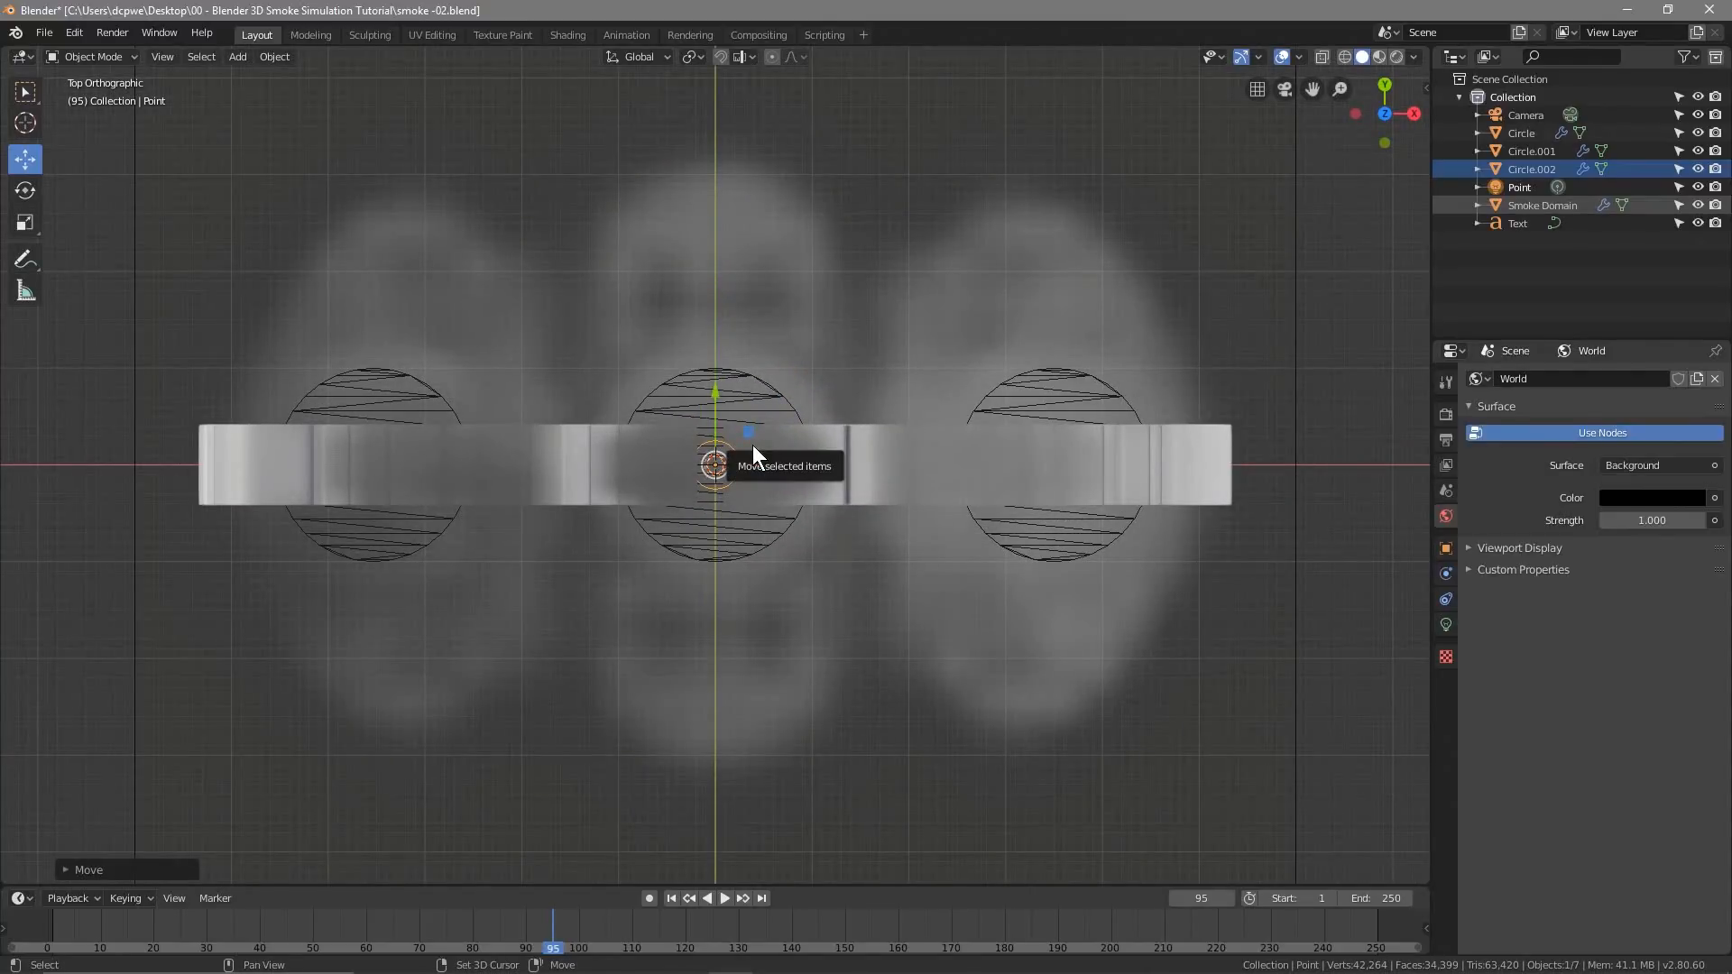
{"action": "key", "text": "shift+d"}
{"action": "right_click", "coordinate": [753, 446]}
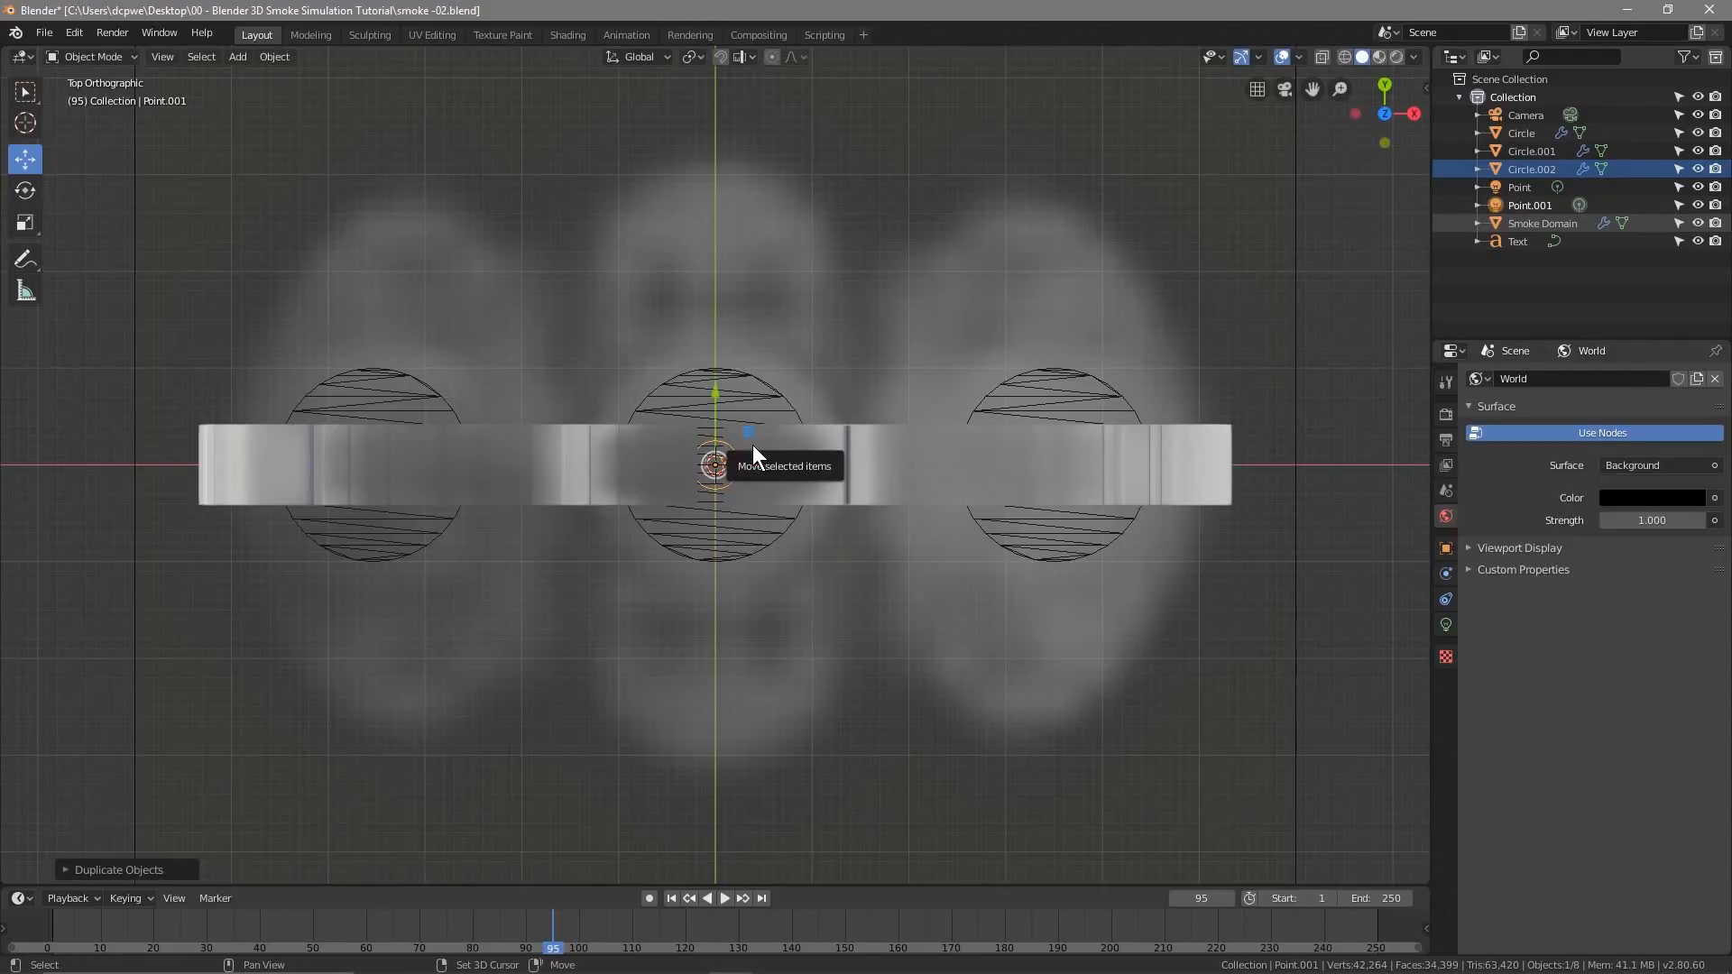
{"action": "key", "text": "shift+d"}
{"action": "right_click", "coordinate": [753, 445]}
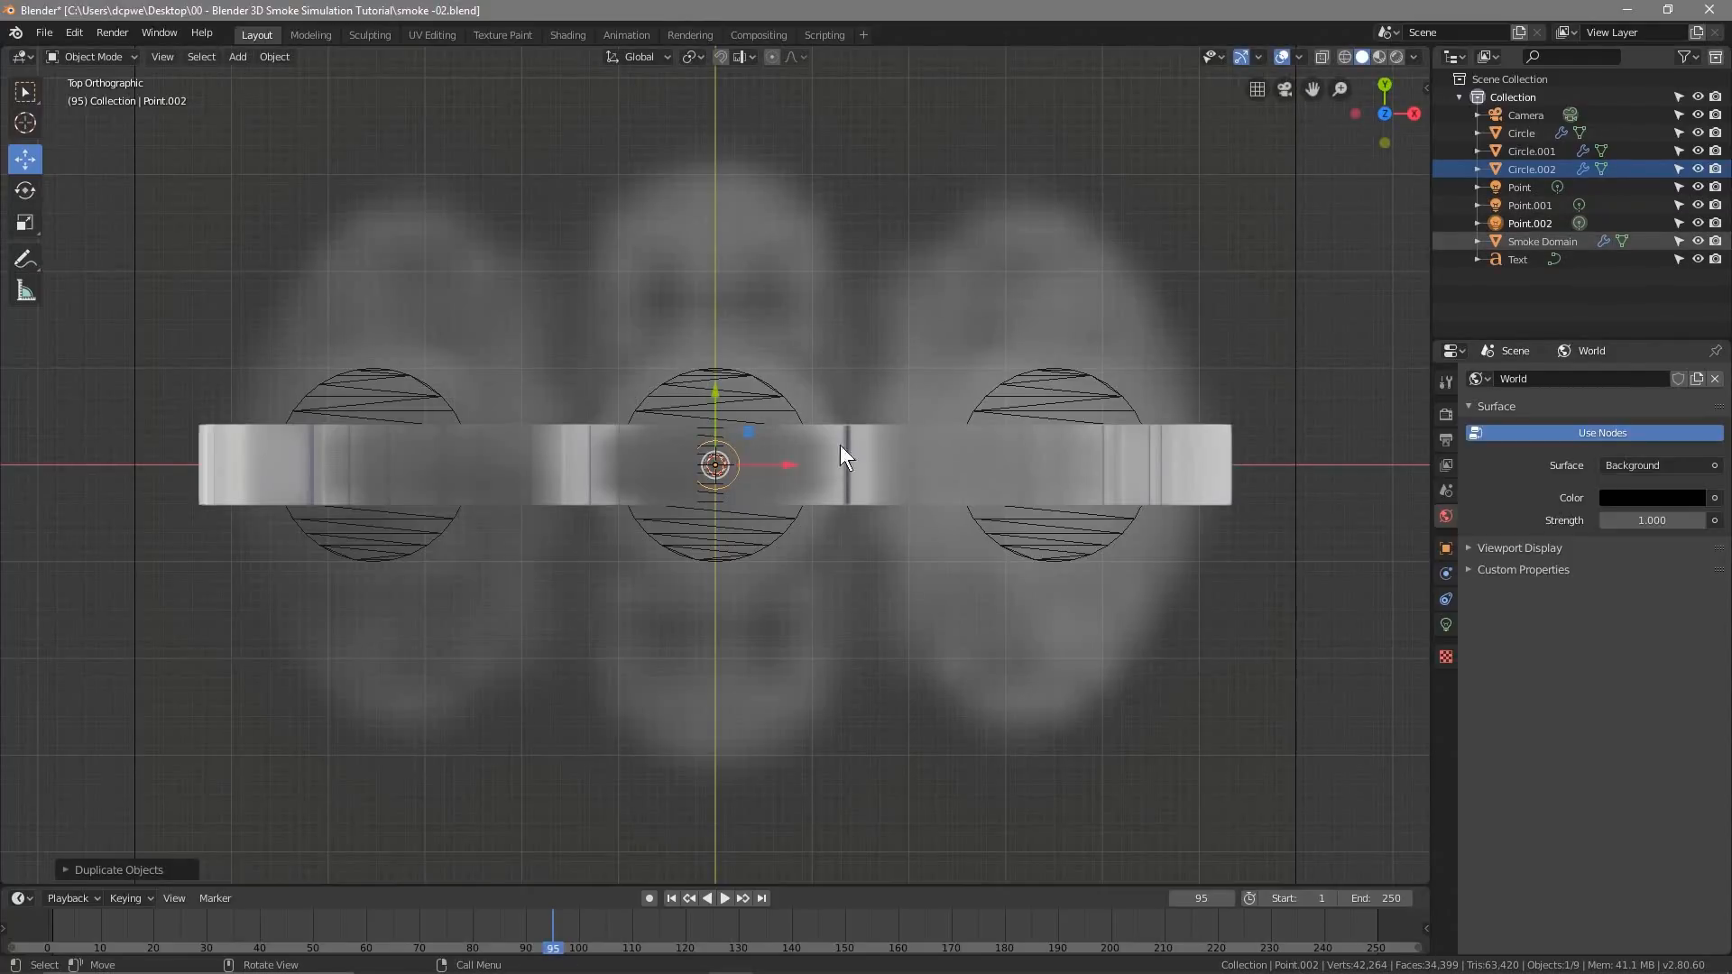
Move the two duplicate point lights about 3.6 m along X in opposite directions, over the two outer disc emitters
{"action": "left_click", "coordinate": [1517, 208]}
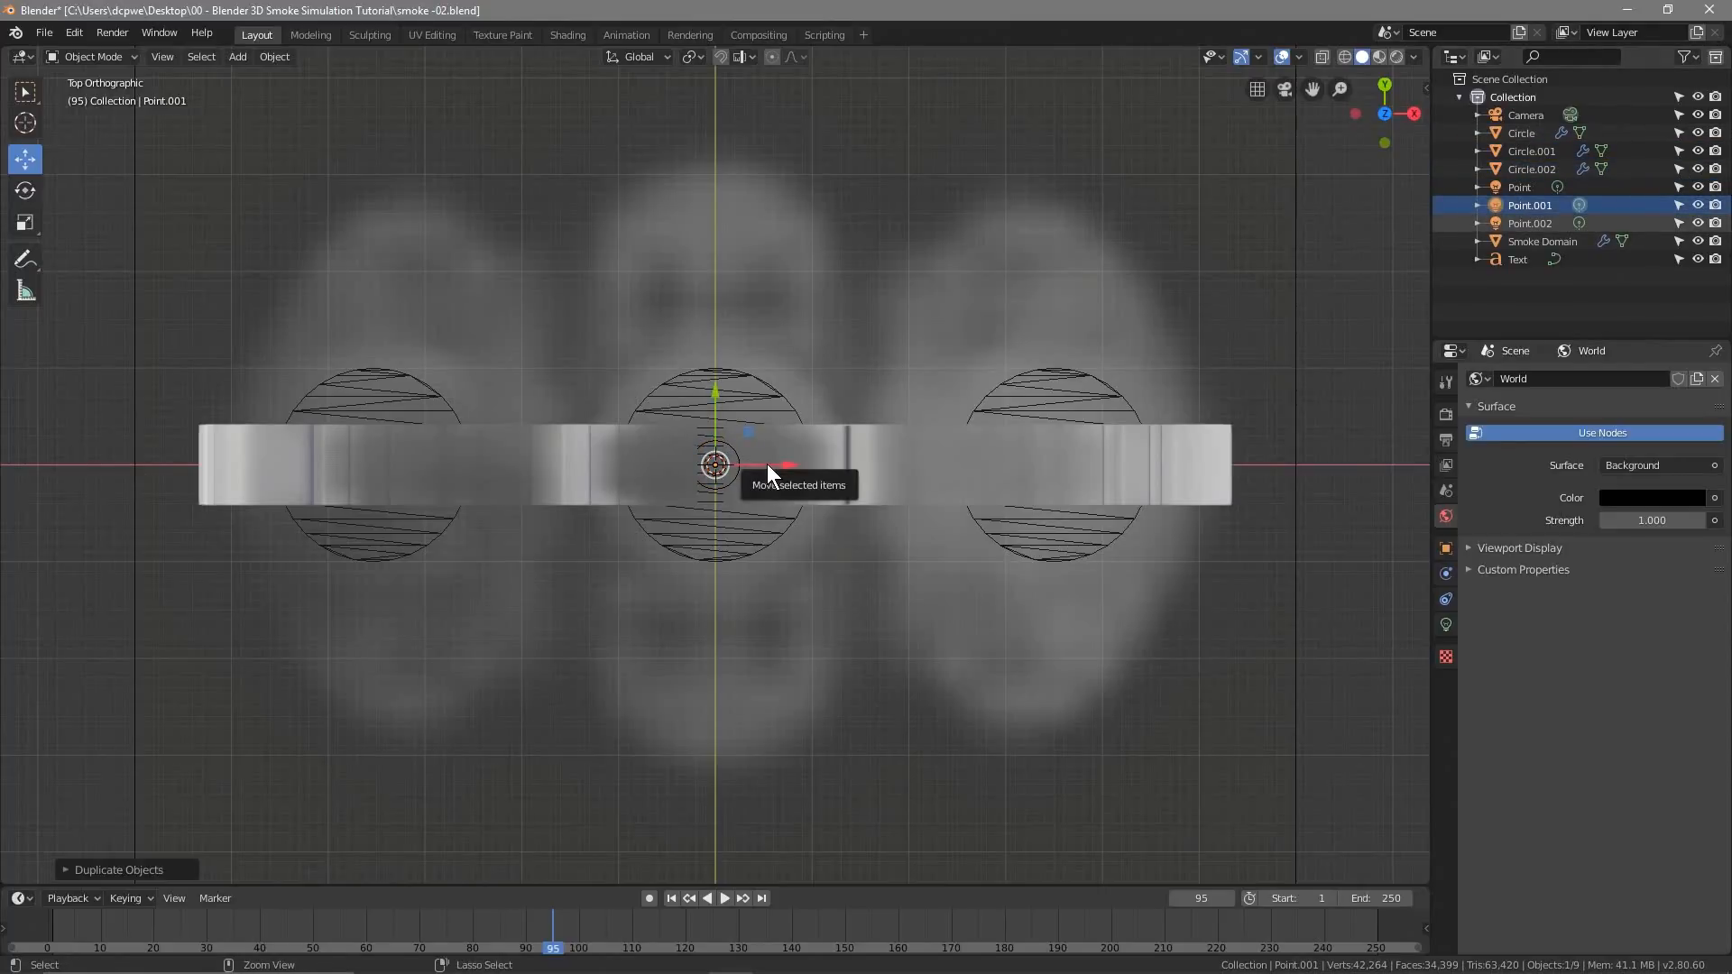
{"action": "key", "text": "g"}
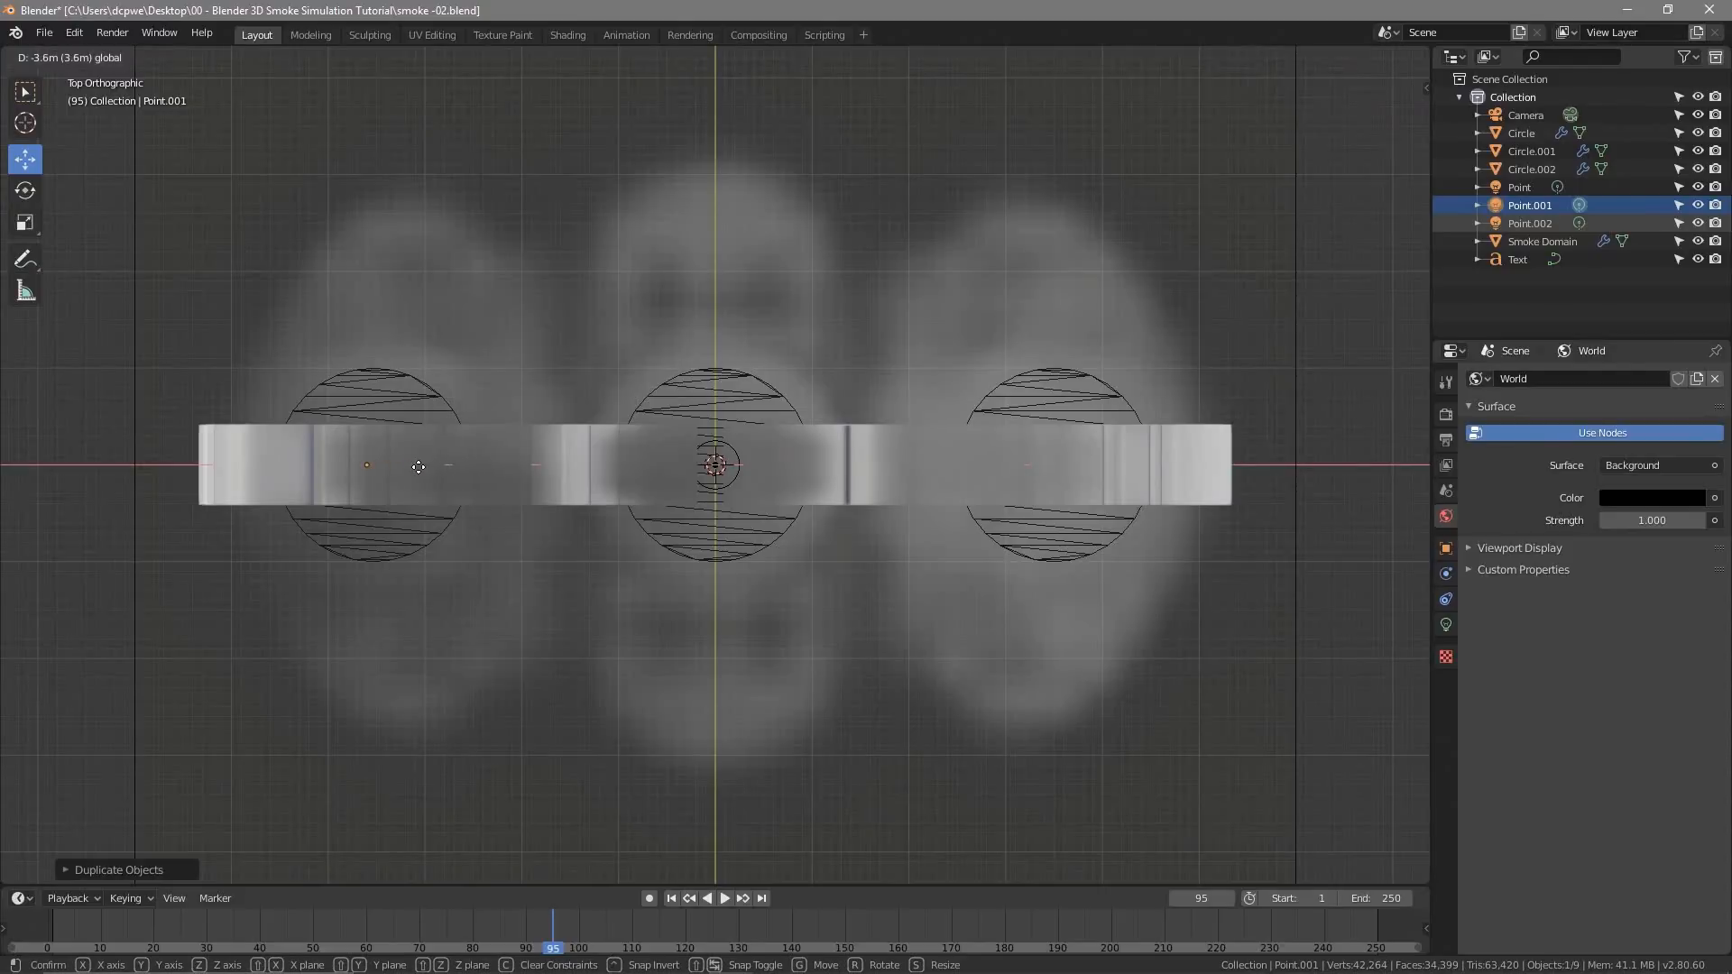
{"action": "left_click", "coordinate": [424, 469]}
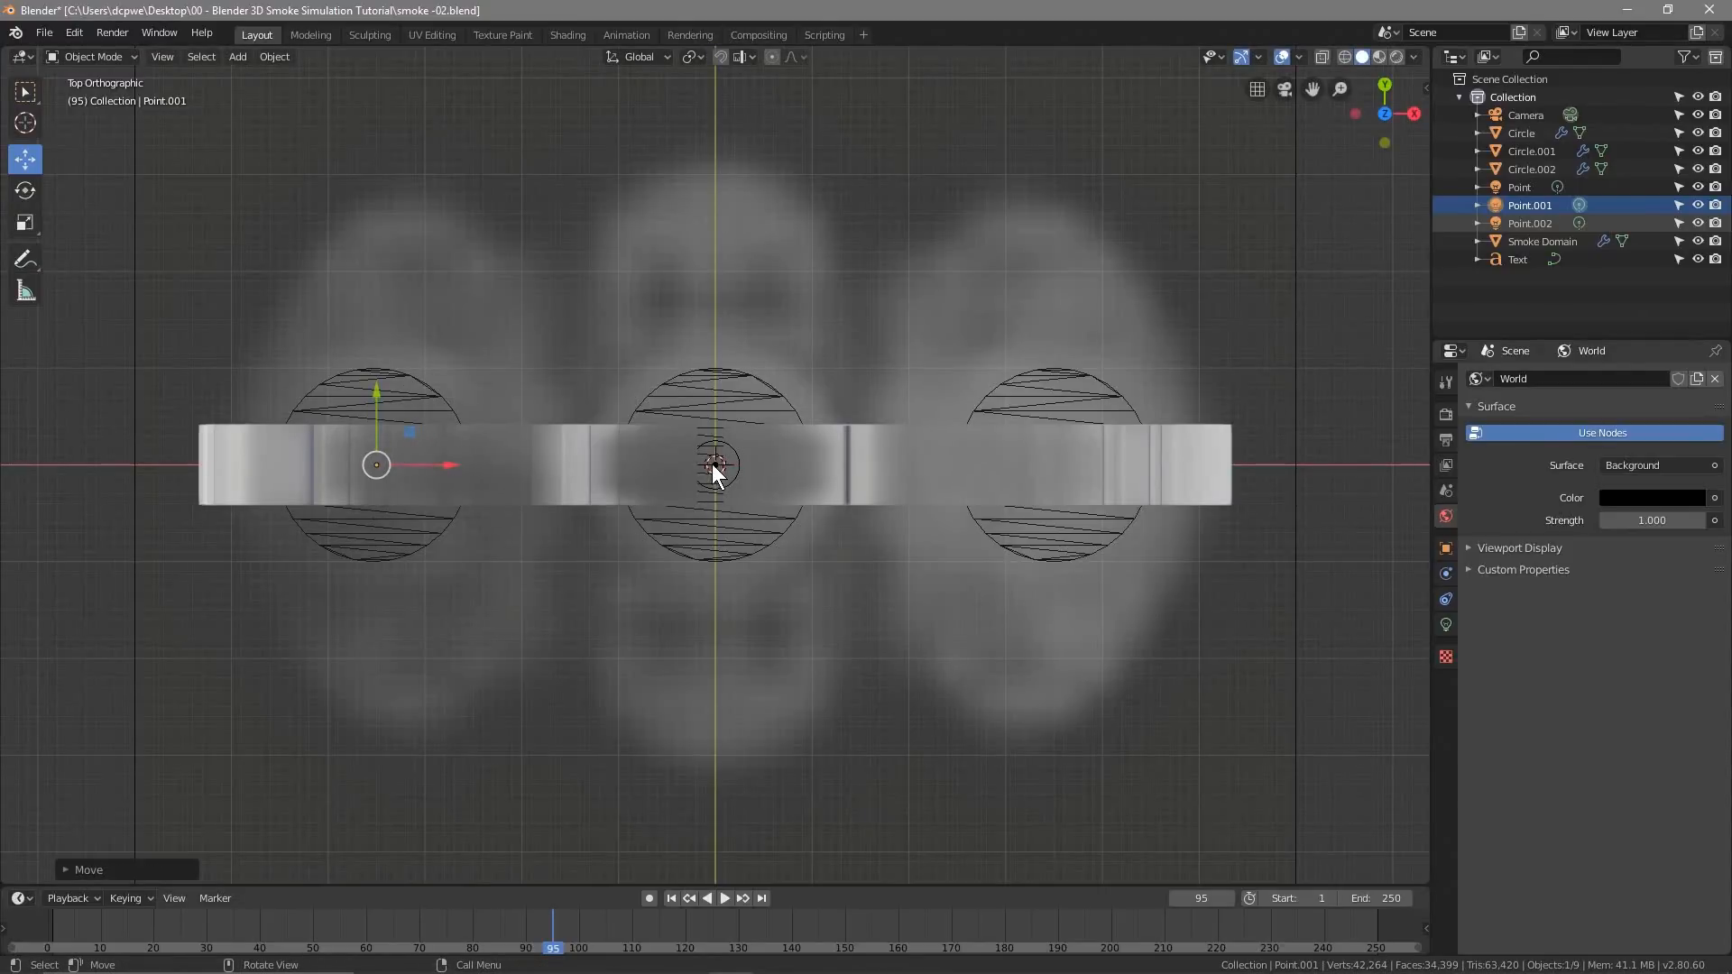
{"action": "left_click", "coordinate": [1529, 223]}
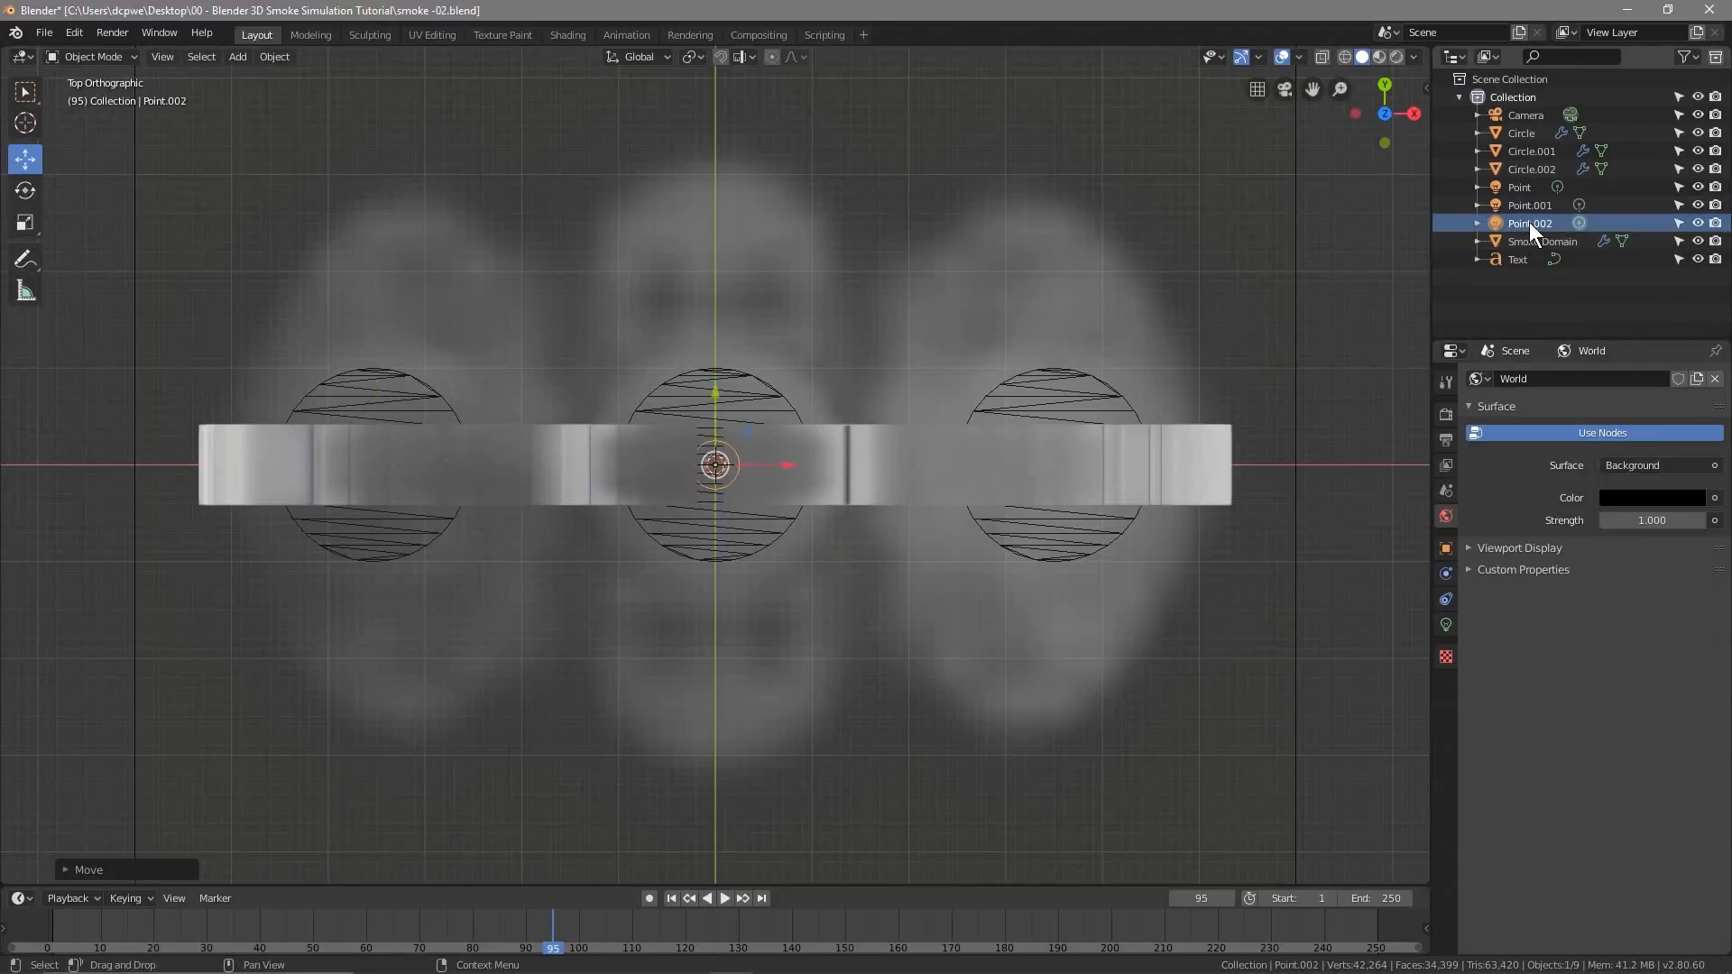
{"action": "key", "text": "g"}
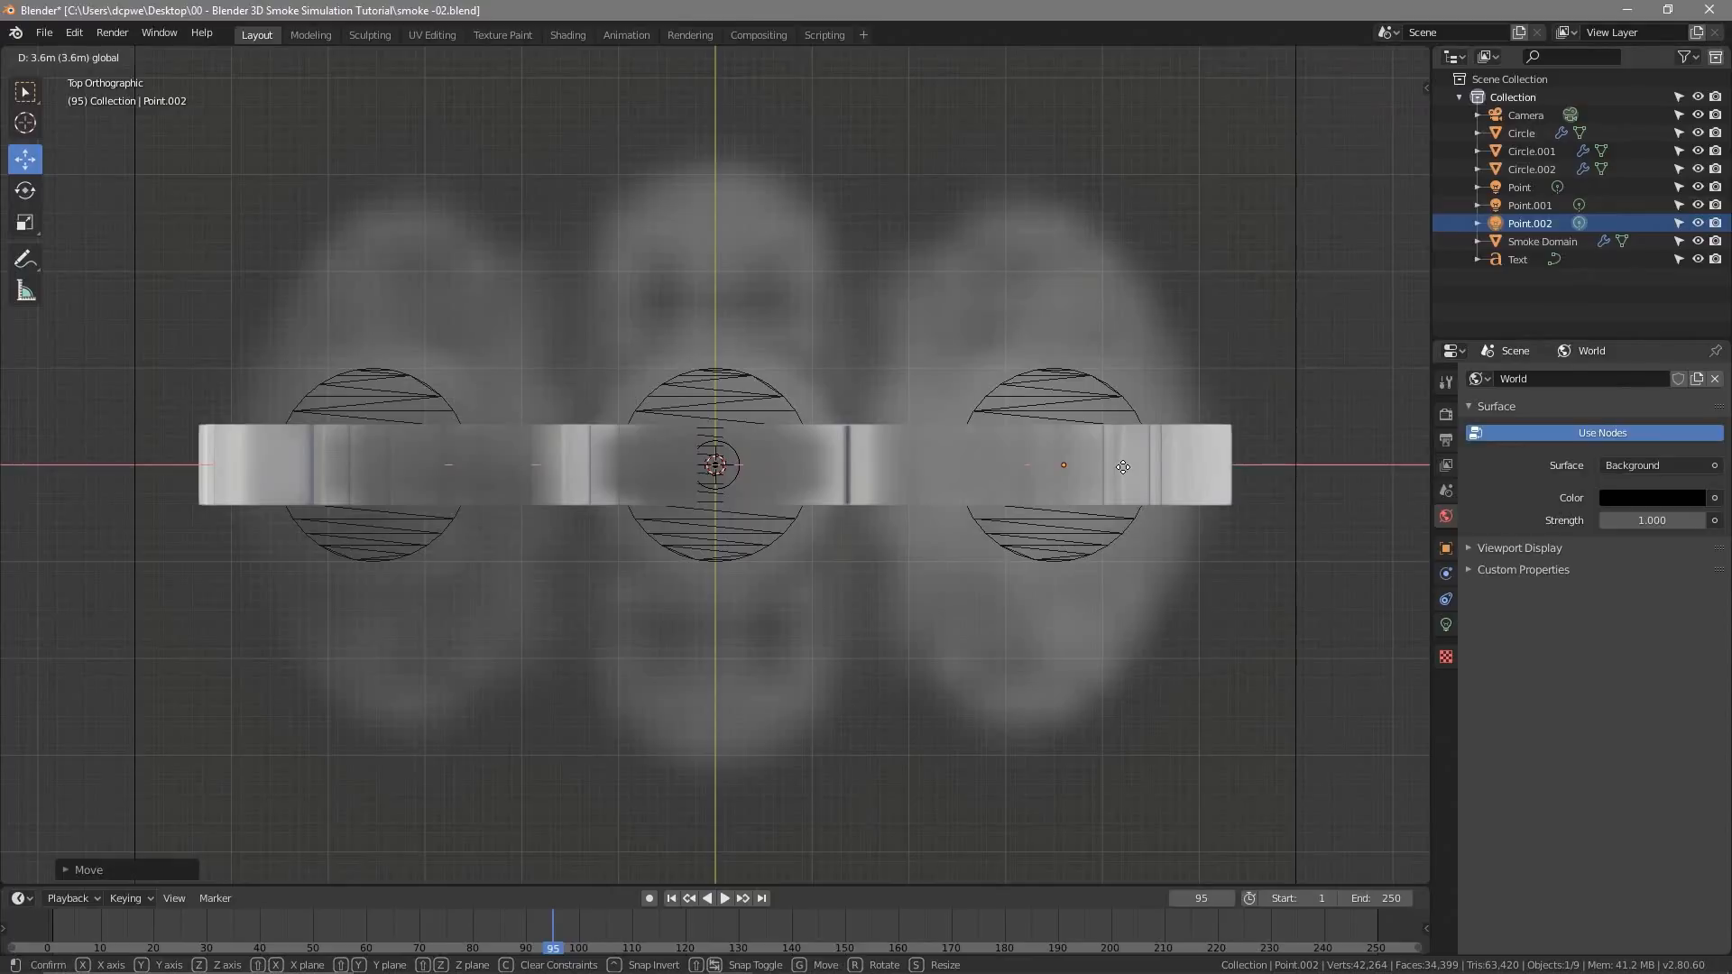
{"action": "left_click", "coordinate": [1123, 466]}
Move all three point lights together along Y to just behind the text and save the file
{"action": "middle_click_drag", "start_coordinate": [826, 671], "coordinate": [814, 502]}
{"action": "scroll", "coordinate": [792, 574], "scroll_direction": "down", "scroll_amount": 5}
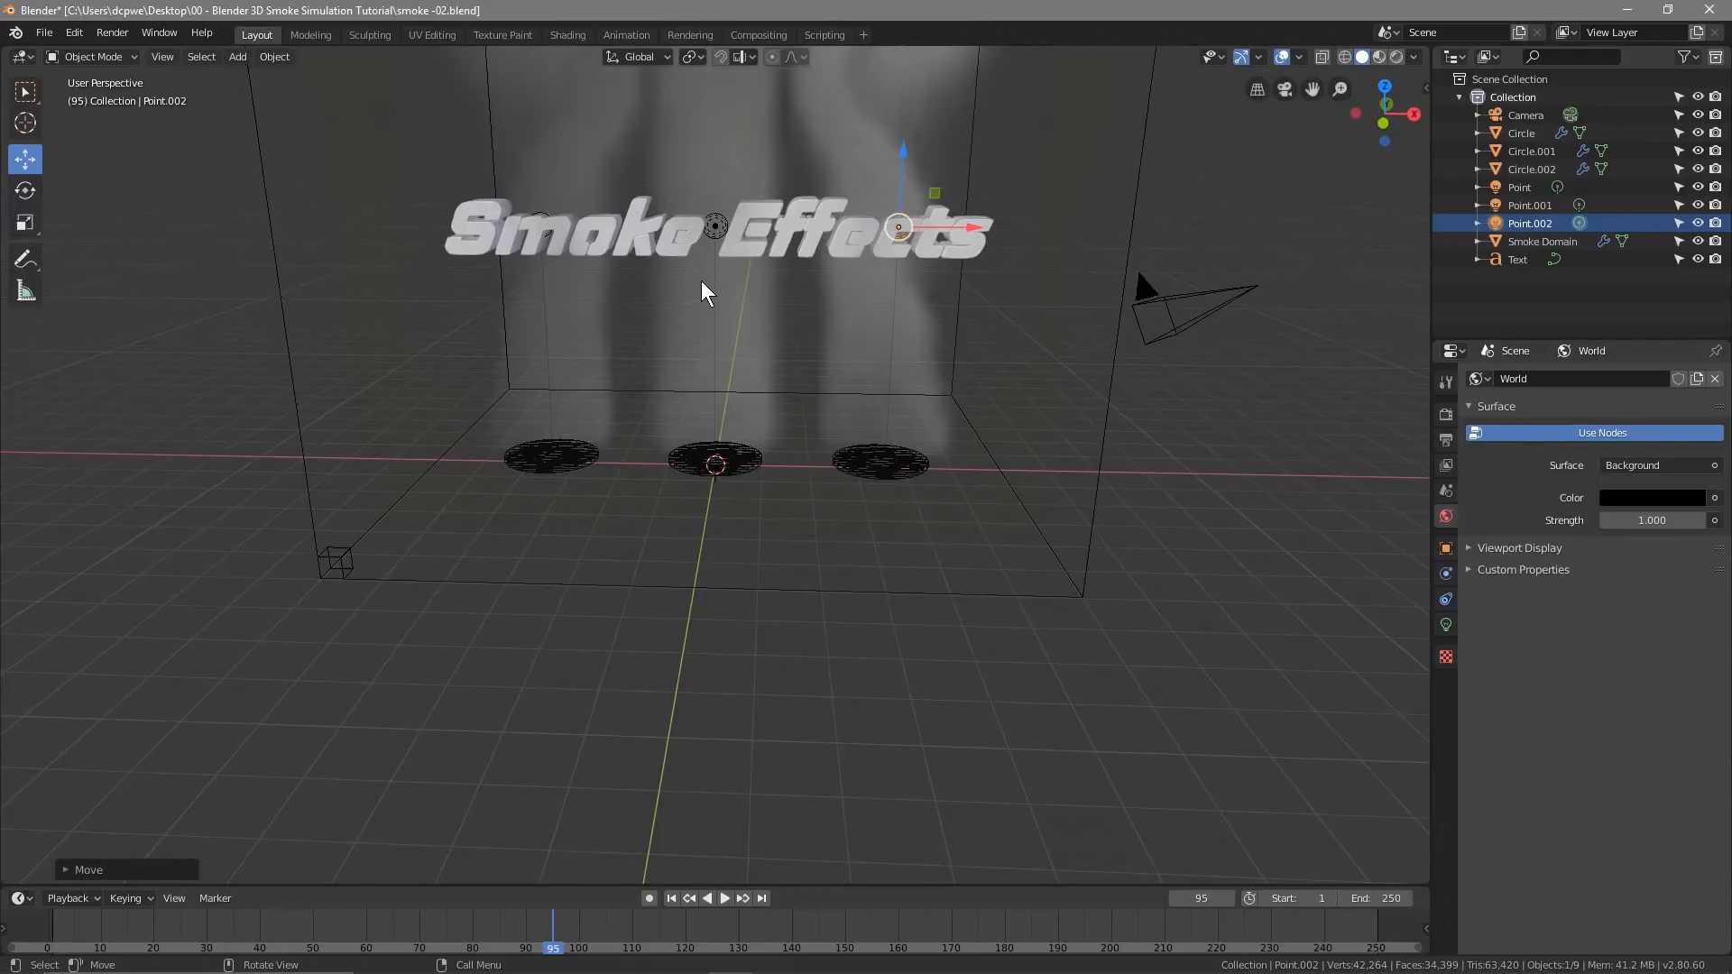
{"action": "middle_click_drag", "start_coordinate": [695, 297], "coordinate": [855, 435]}
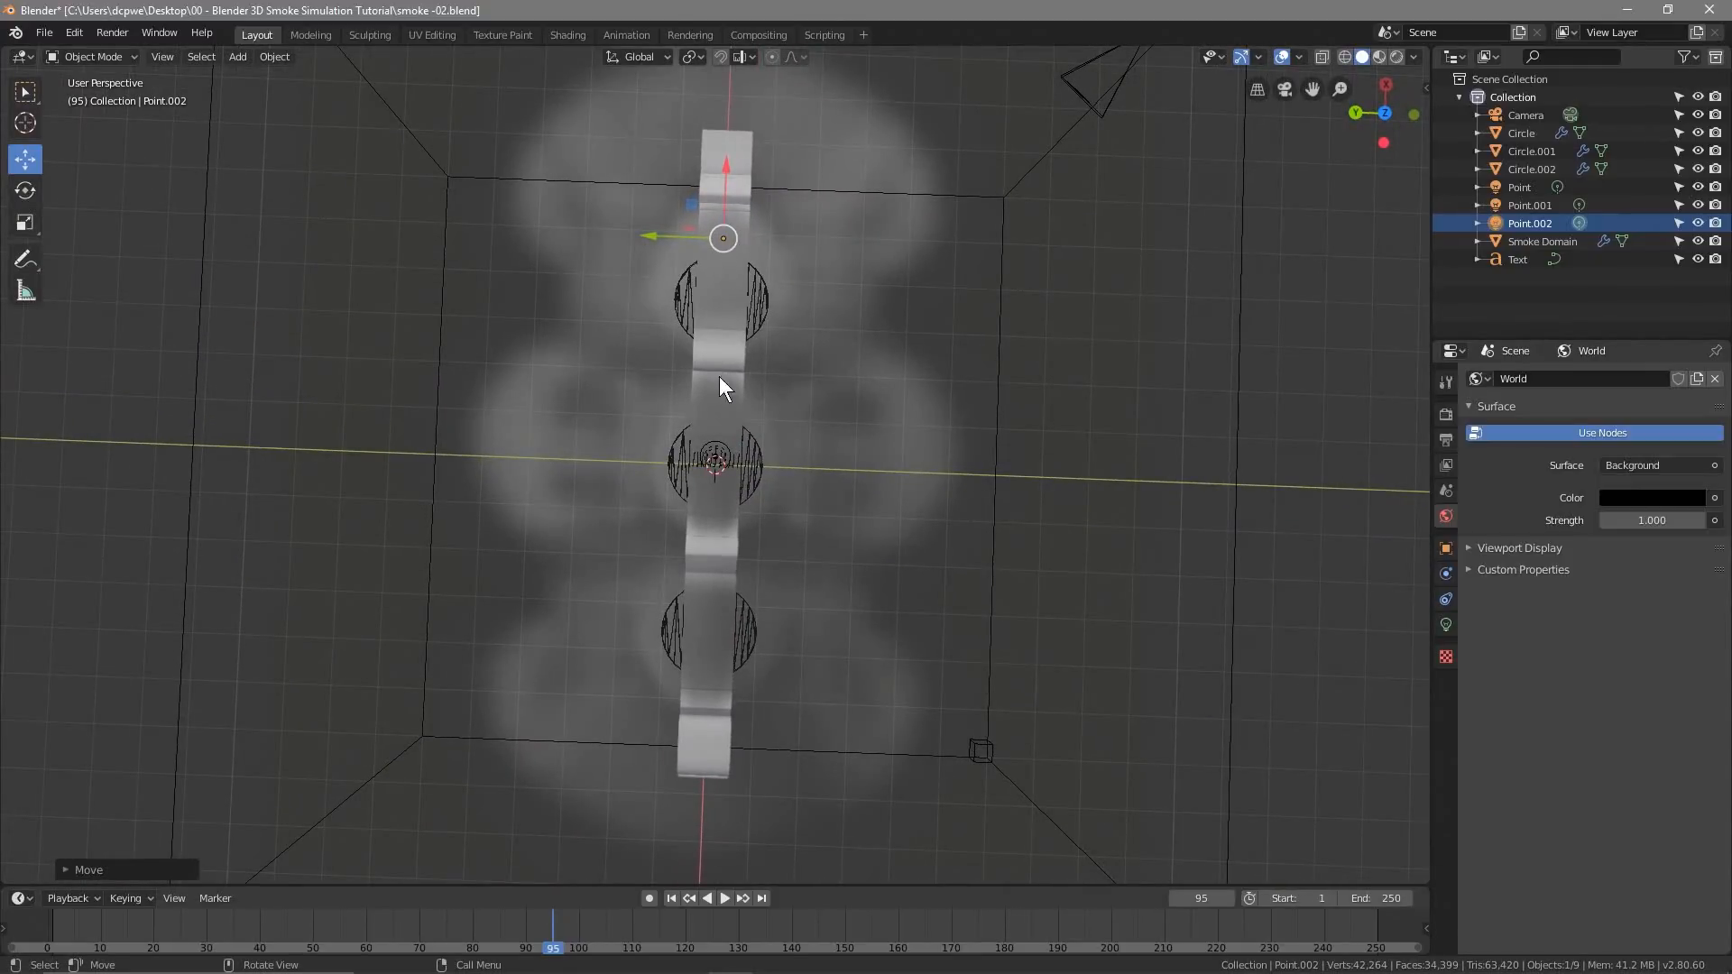
{"action": "middle_click_drag", "start_coordinate": [712, 543], "coordinate": [765, 501]}
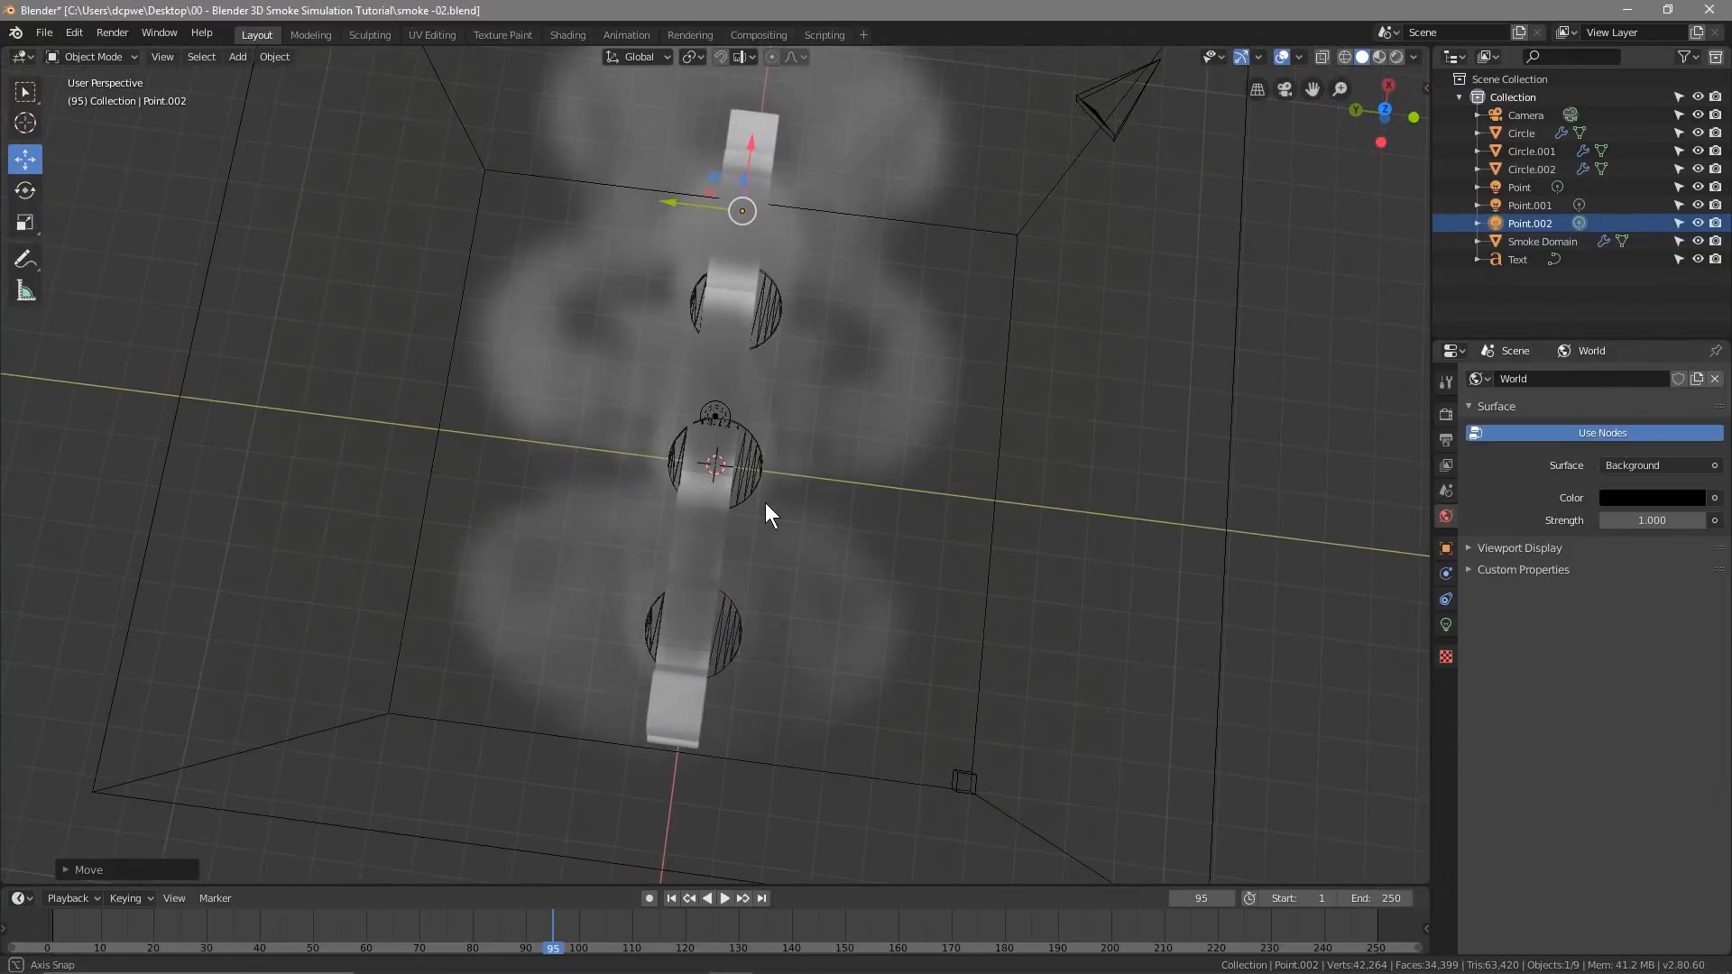
{"action": "left_click", "coordinate": [1523, 187]}
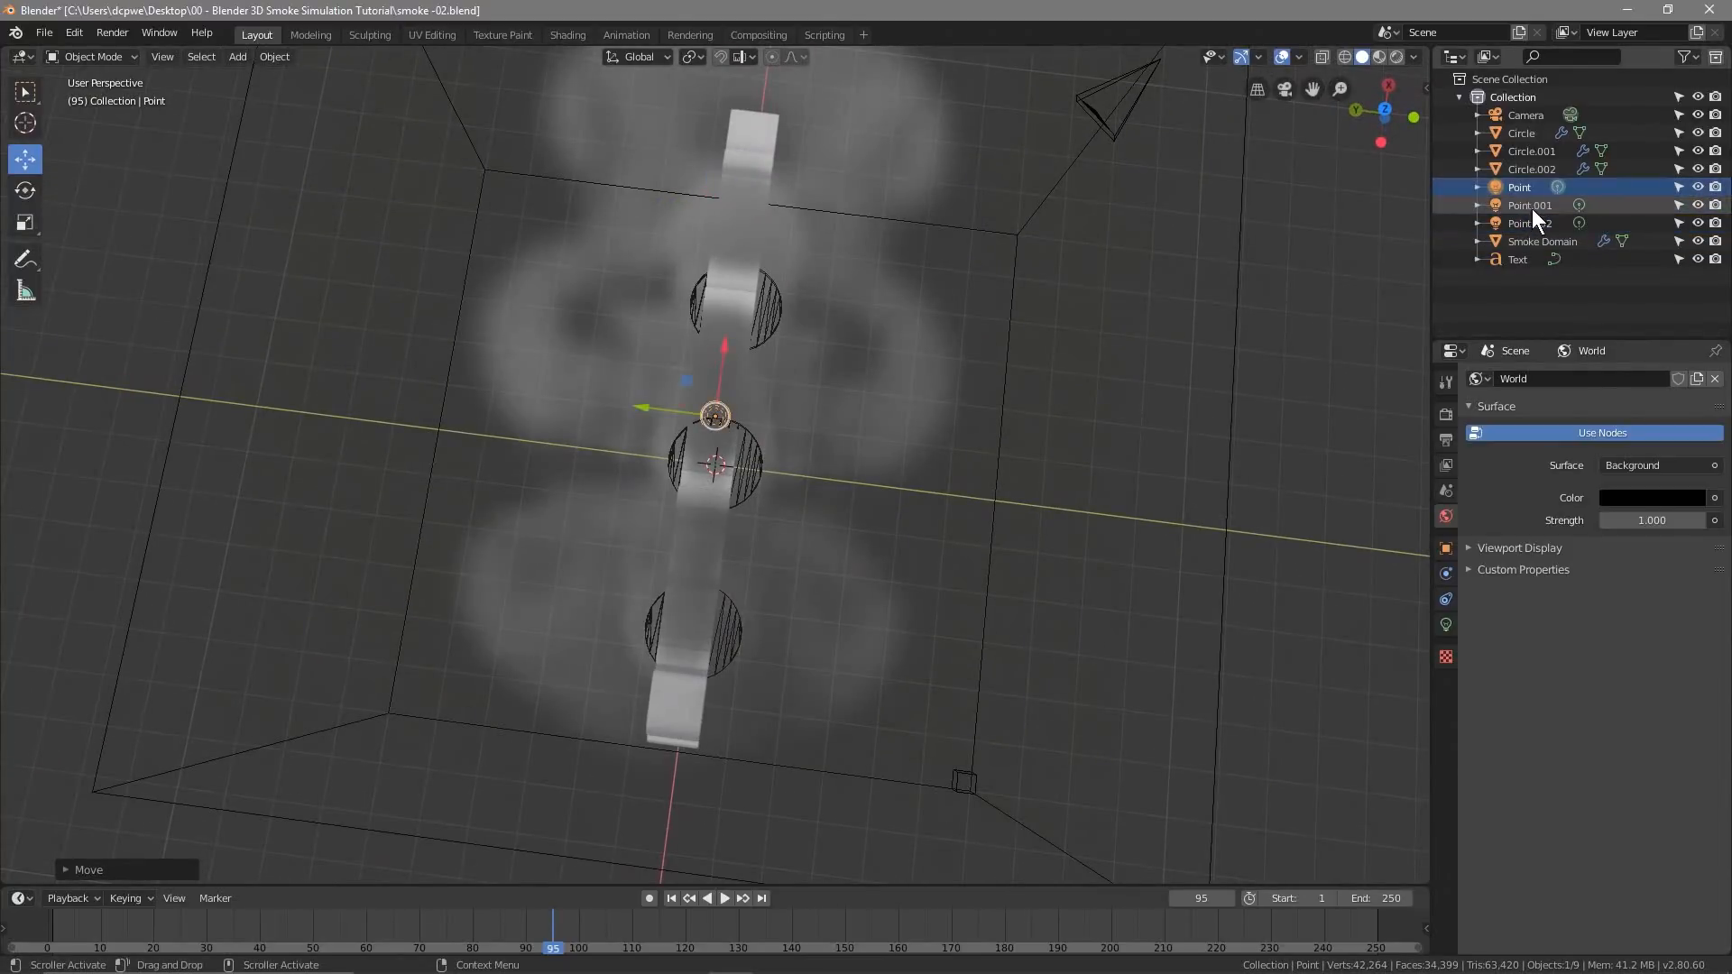
{"action": "left_click", "coordinate": [1530, 203], "text": "ctrl"}
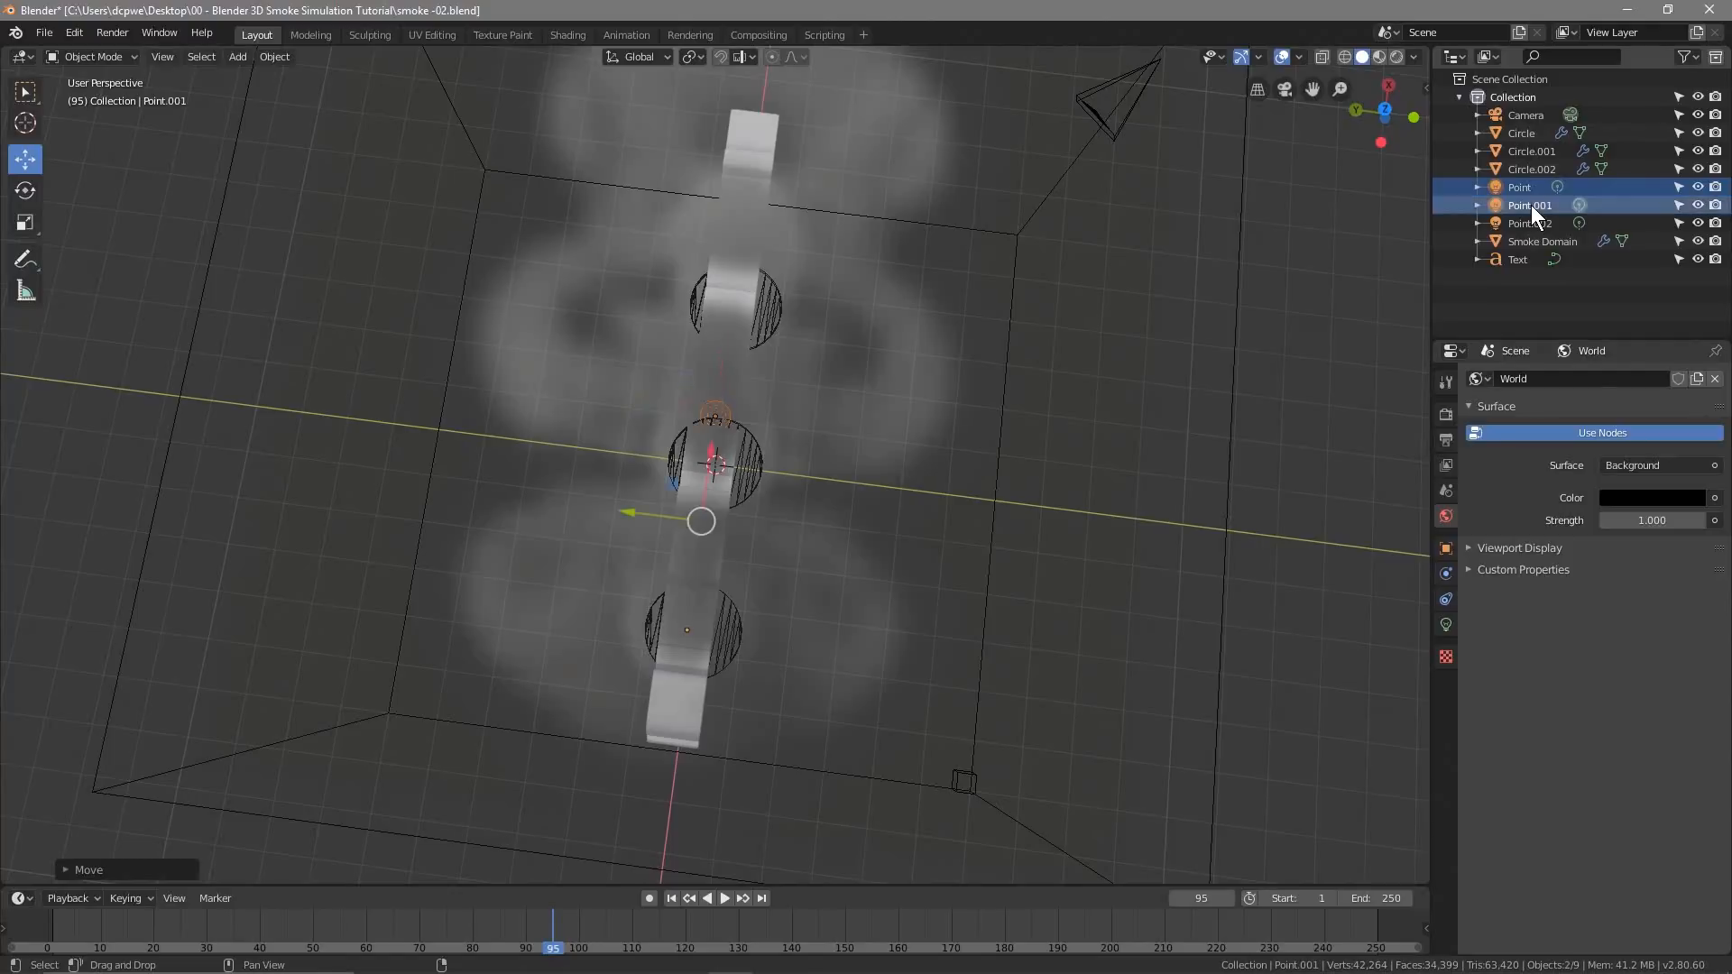
{"action": "left_click", "coordinate": [1530, 220], "text": "ctrl"}
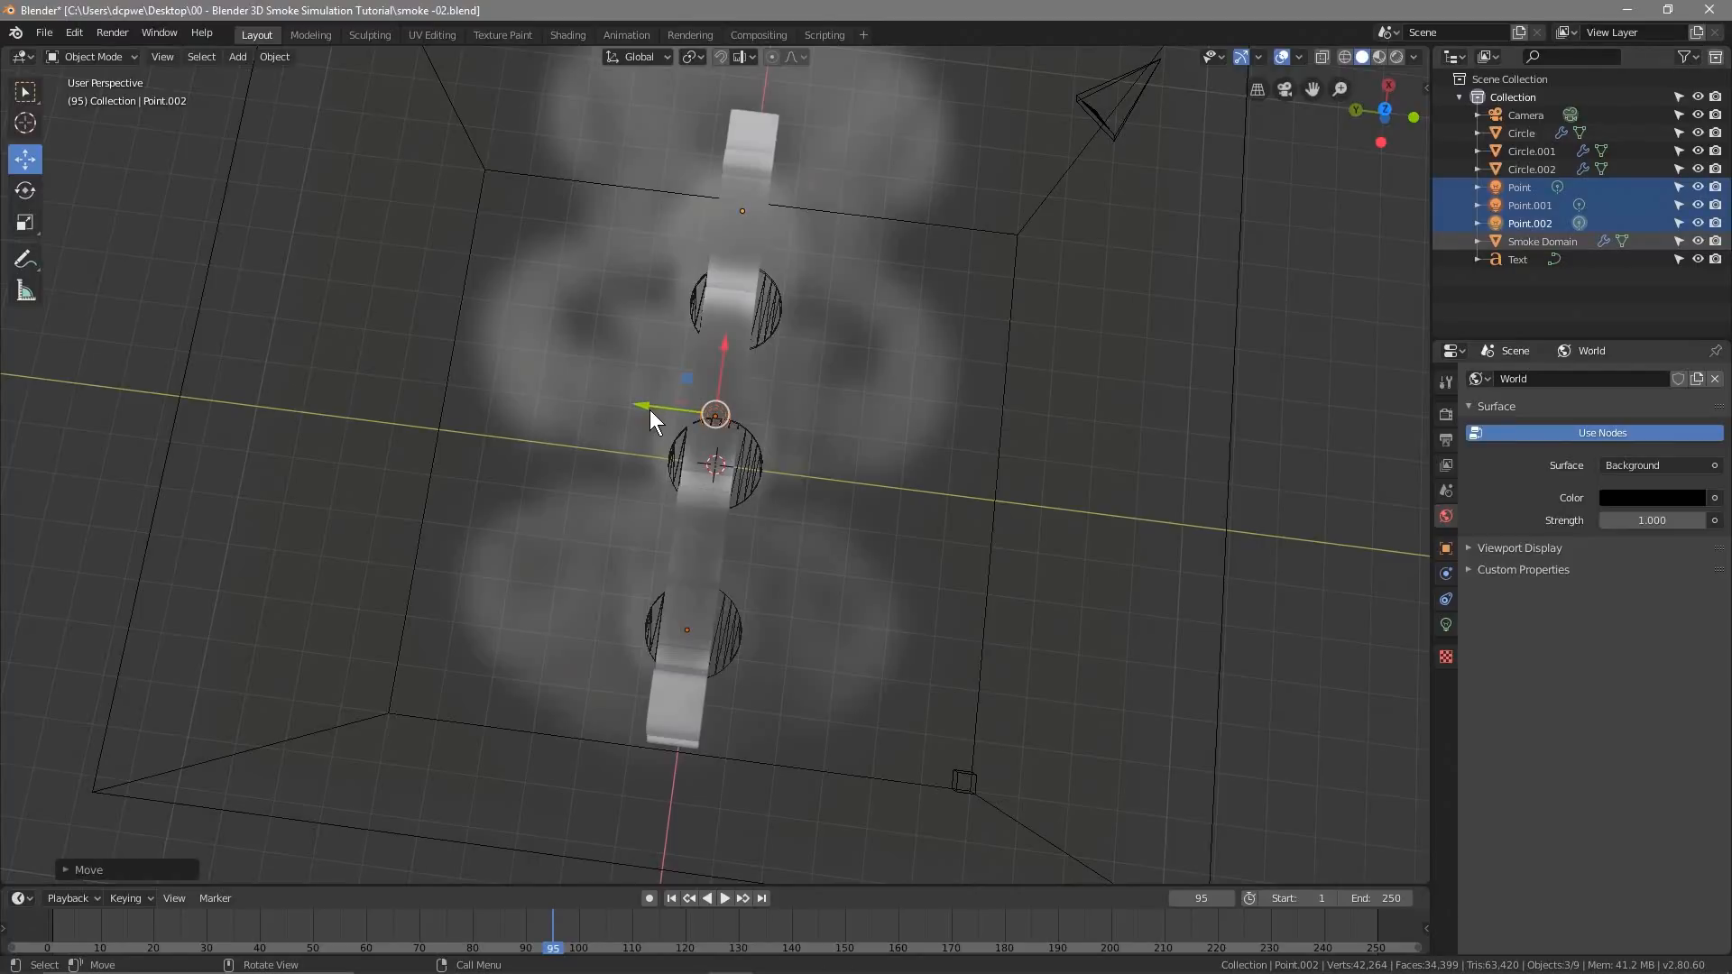
{"action": "left_click_drag", "start_coordinate": [650, 406], "coordinate": [574, 399], "text": "ctrl"}
{"action": "middle_click_drag", "start_coordinate": [912, 462], "coordinate": [723, 327]}
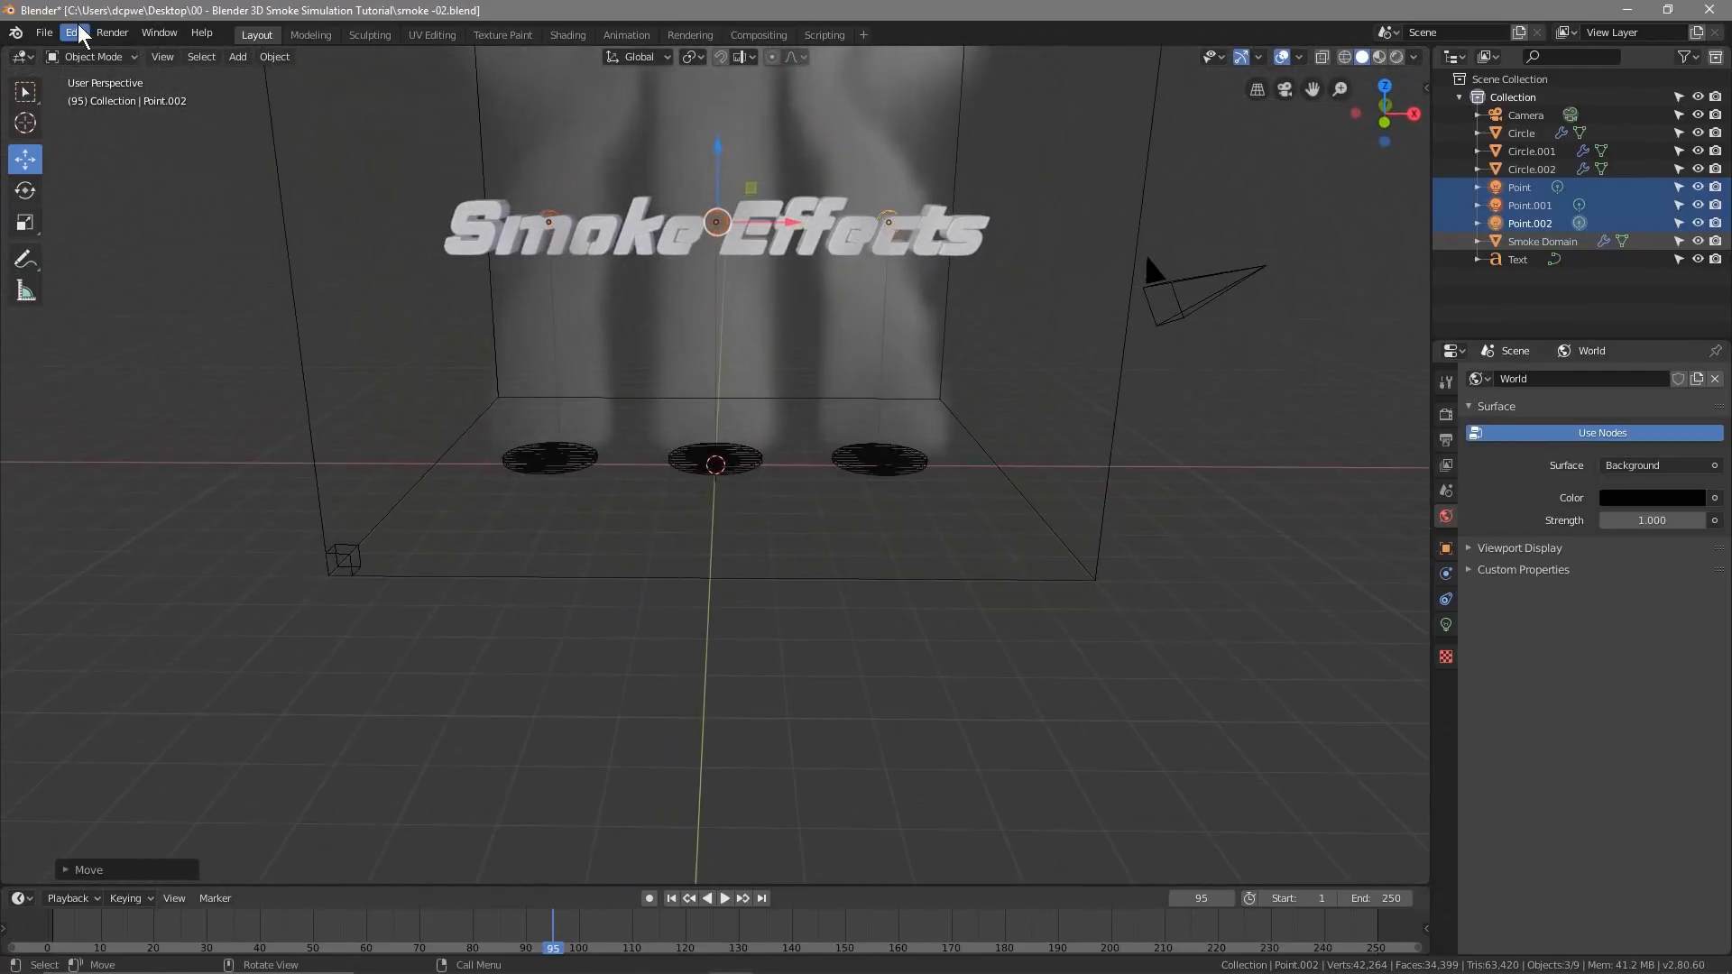
{"action": "left_click", "coordinate": [44, 32]}
{"action": "left_click", "coordinate": [82, 174]}
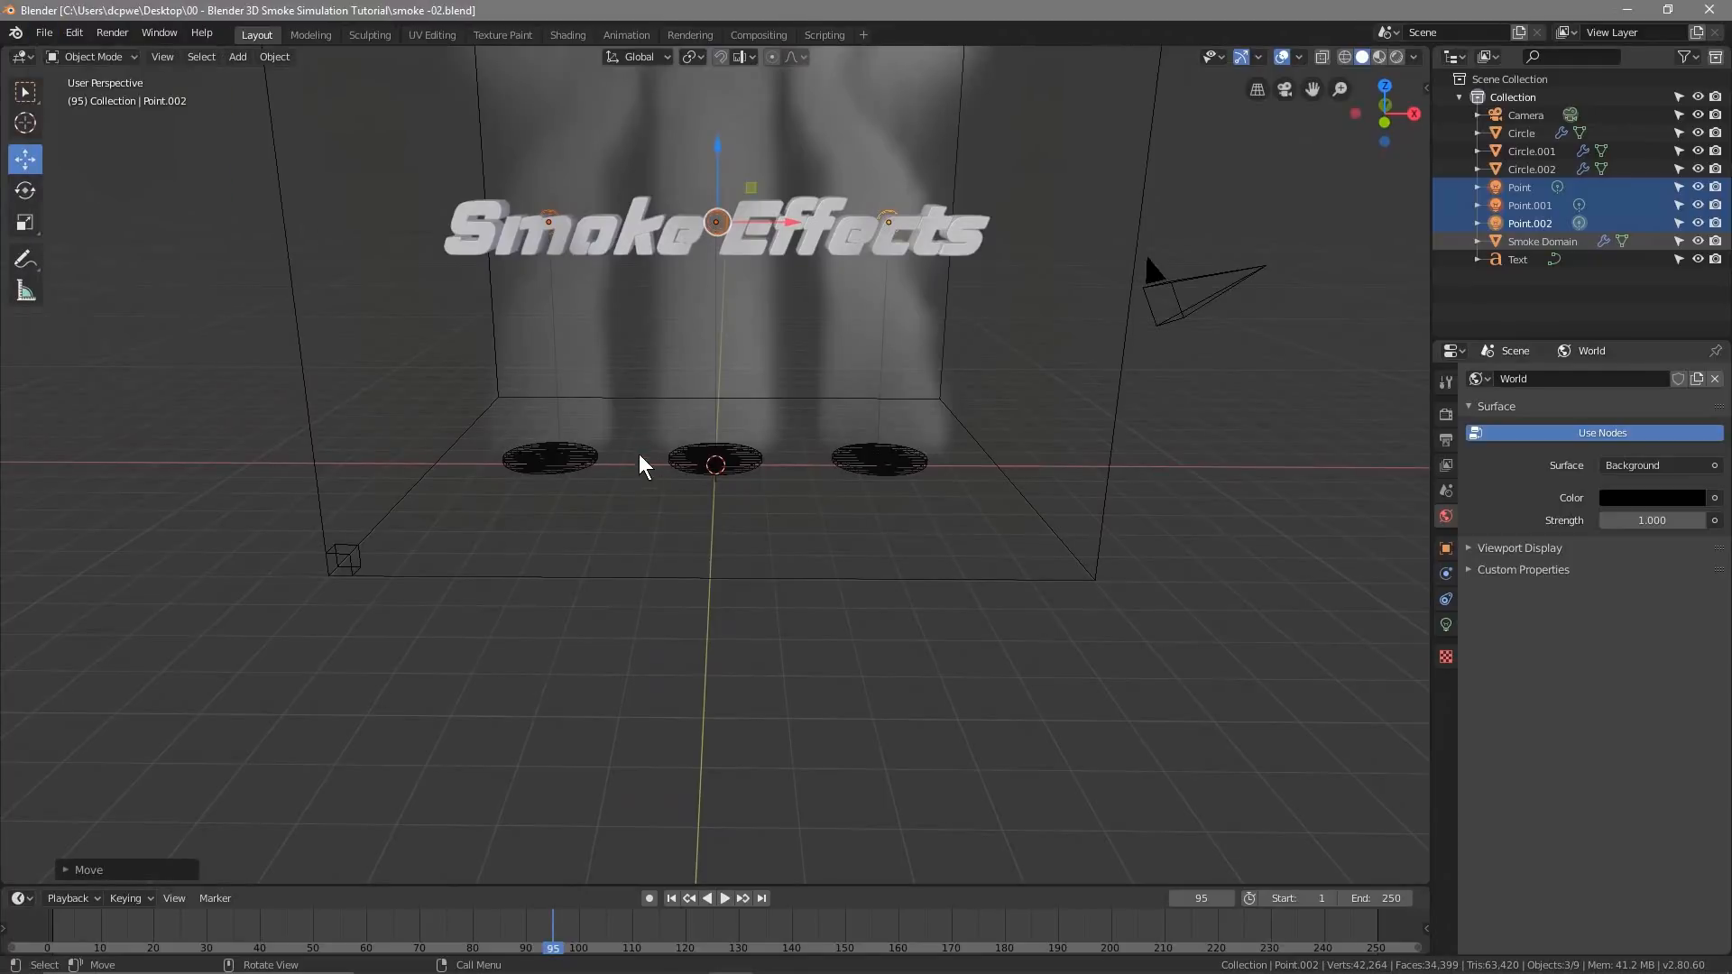
Switch to rendered shading and colour the middle point light cyan, with hue 0.513 and saturation 1
{"action": "left_click", "coordinate": [1523, 189]}
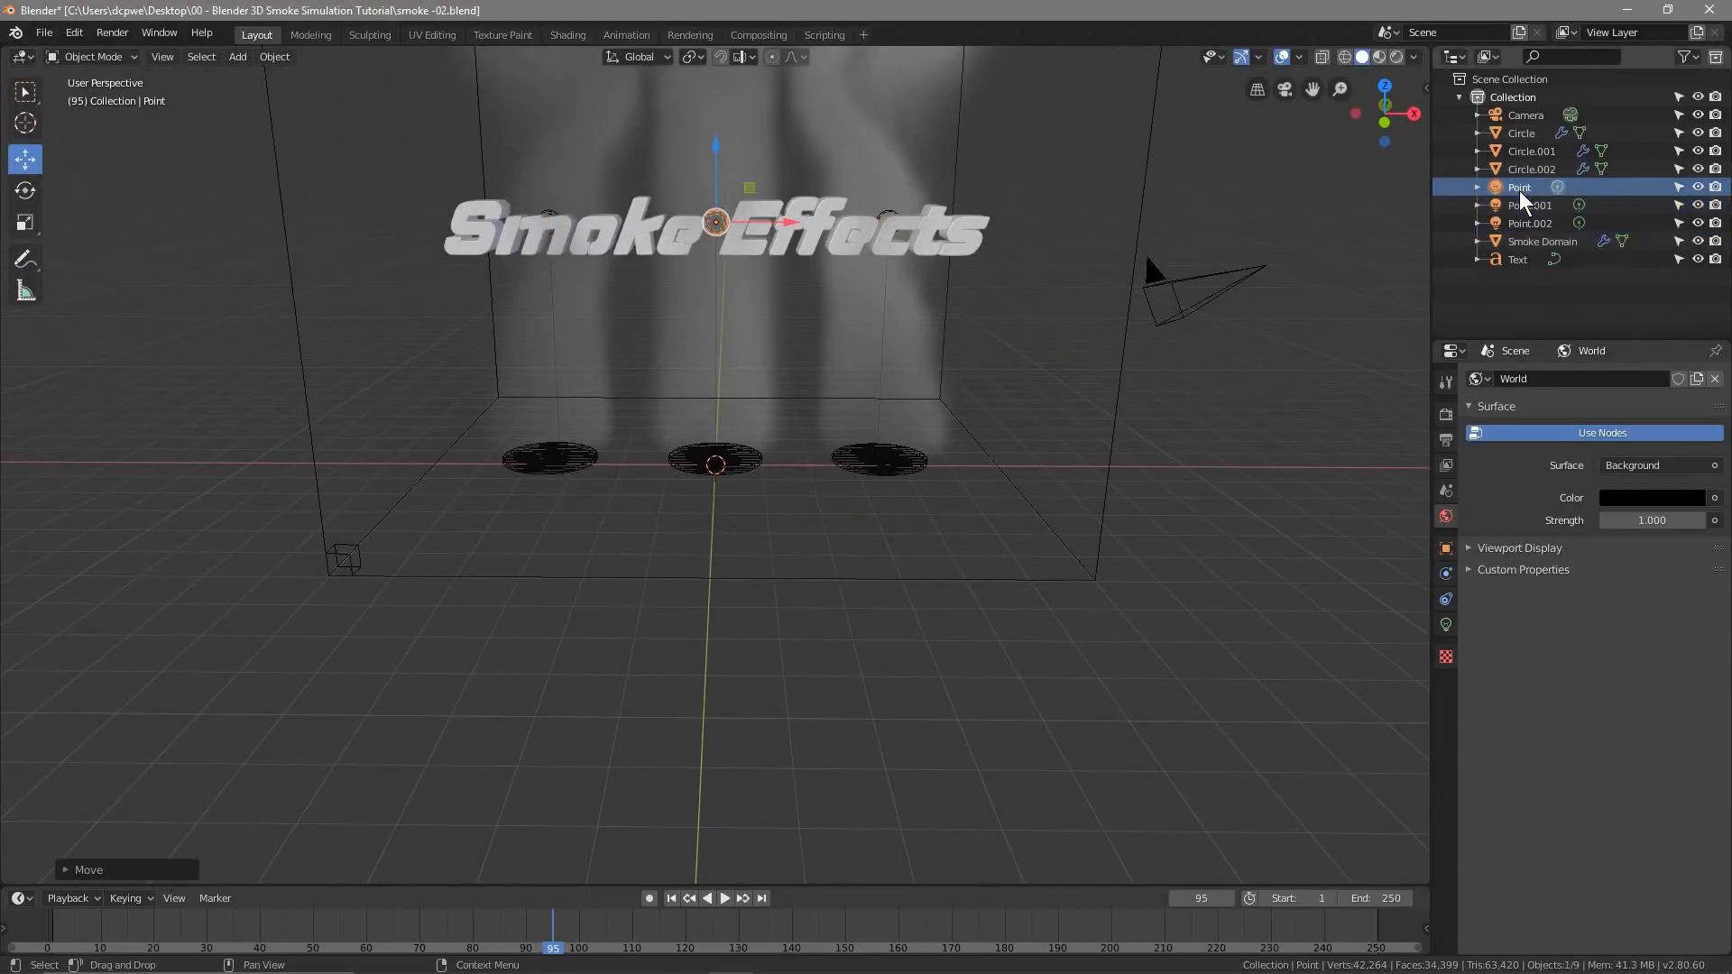
{"action": "left_click", "coordinate": [1396, 57]}
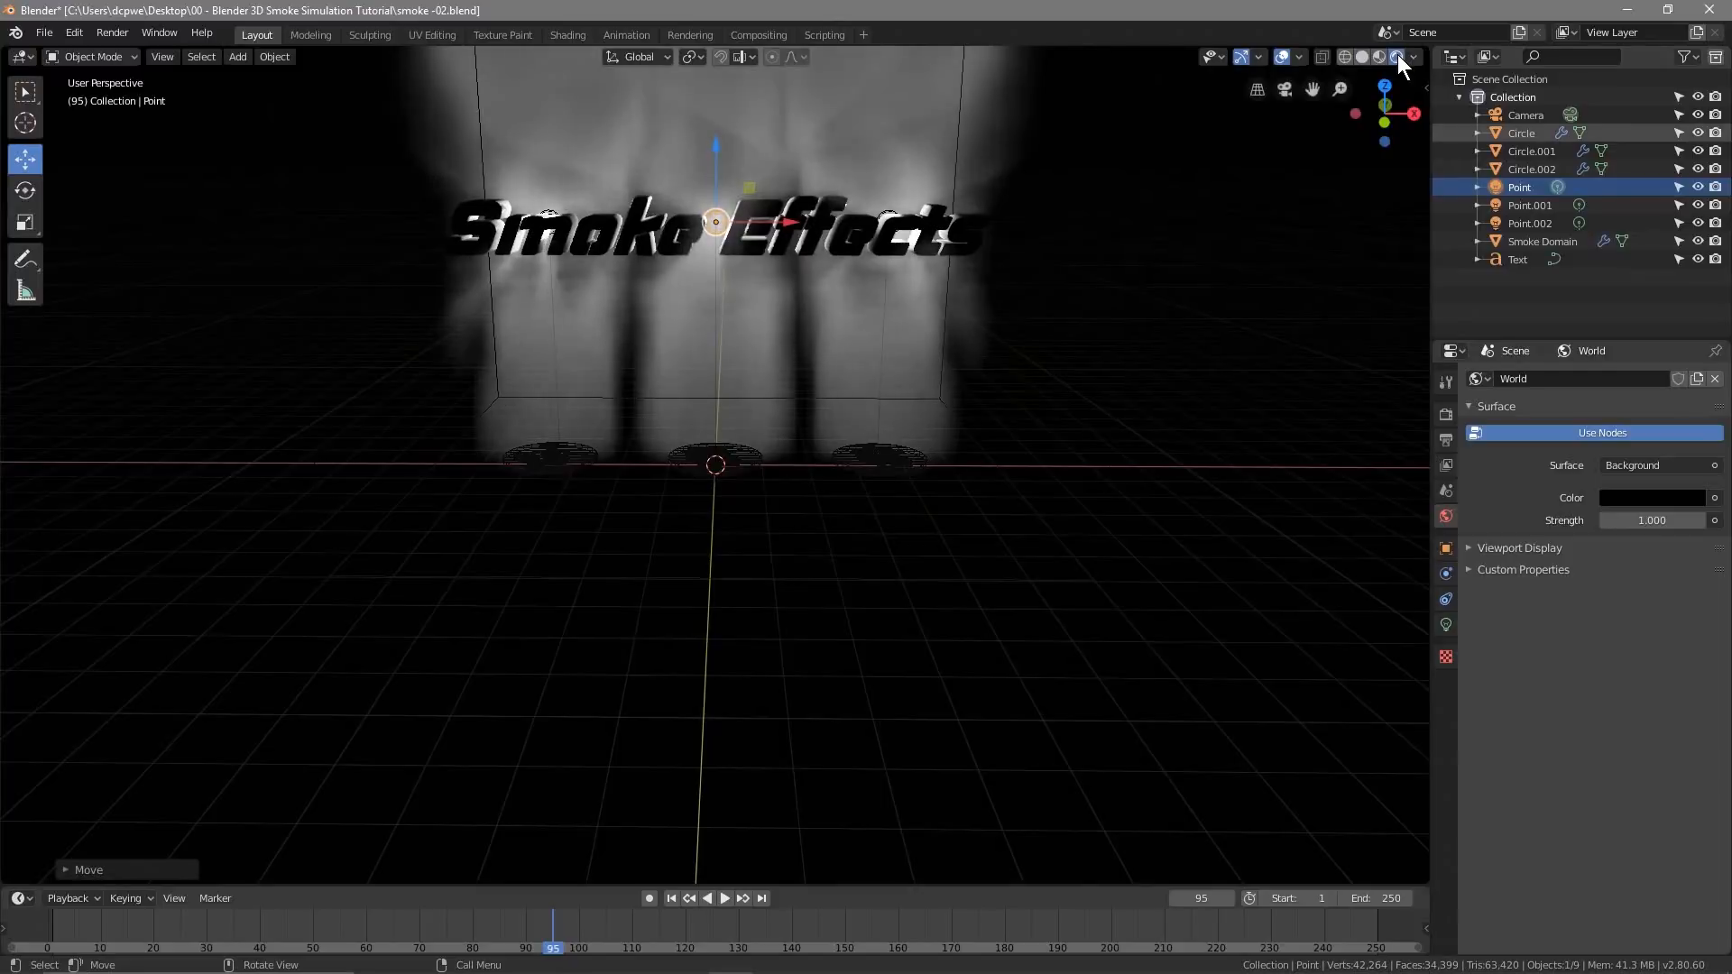
{"action": "left_click", "coordinate": [1447, 622]}
{"action": "left_click", "coordinate": [1637, 477]}
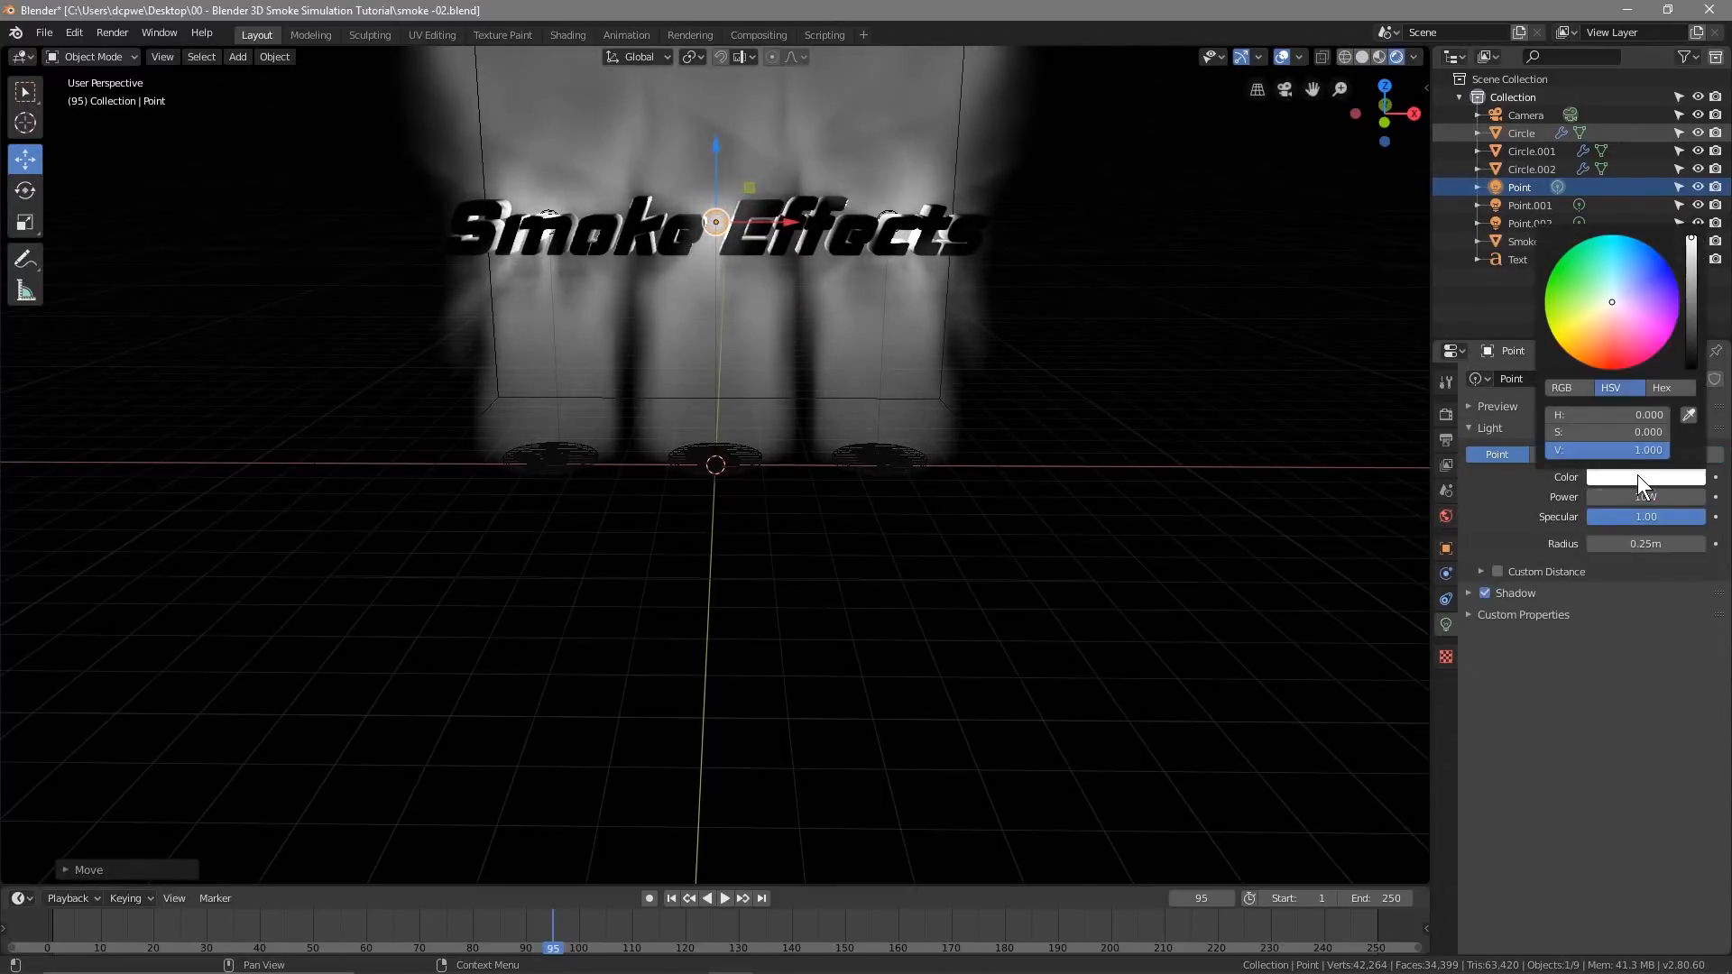
{"action": "mouse_move", "coordinate": [1611, 328]}
{"action": "left_mouse_down"}
{"action": "mouse_move", "coordinate": [1617, 368]}
{"action": "mouse_move", "coordinate": [1656, 353]}
{"action": "mouse_move", "coordinate": [1678, 290]}
{"action": "mouse_move", "coordinate": [1617, 234]}
{"action": "left_mouse_up"}
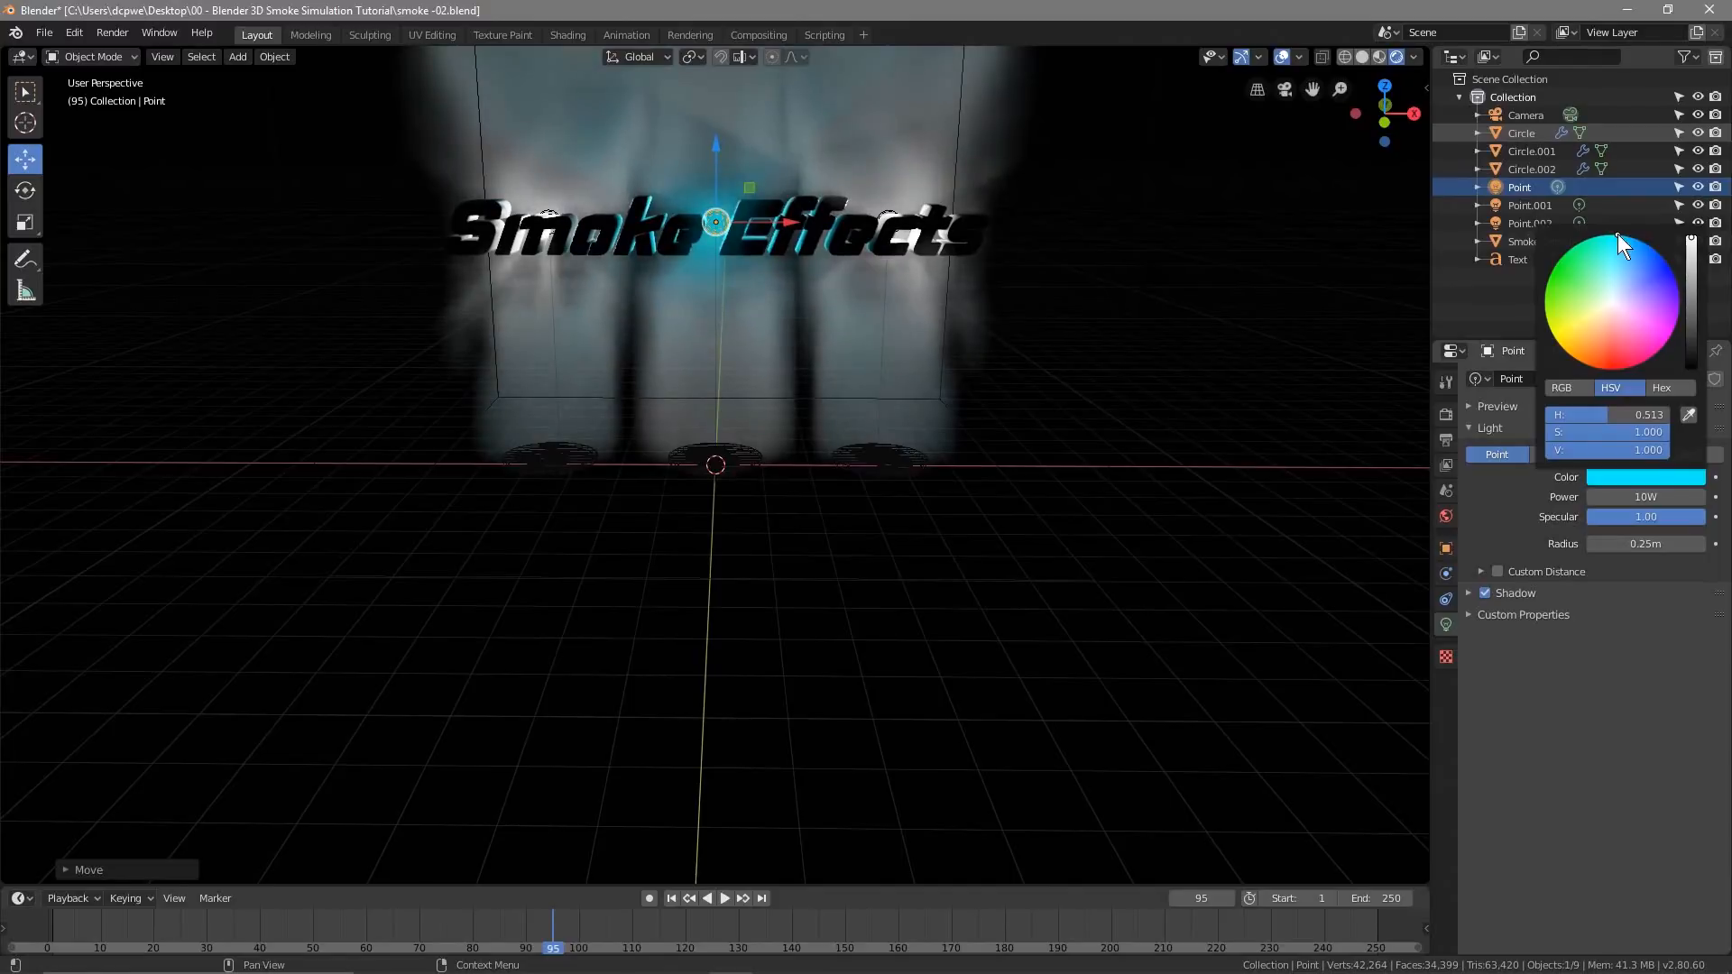
Colour the point light behind "Smoke" yellow-green, with hue 0.220 and saturation 1
{"action": "left_click", "coordinate": [1523, 204]}
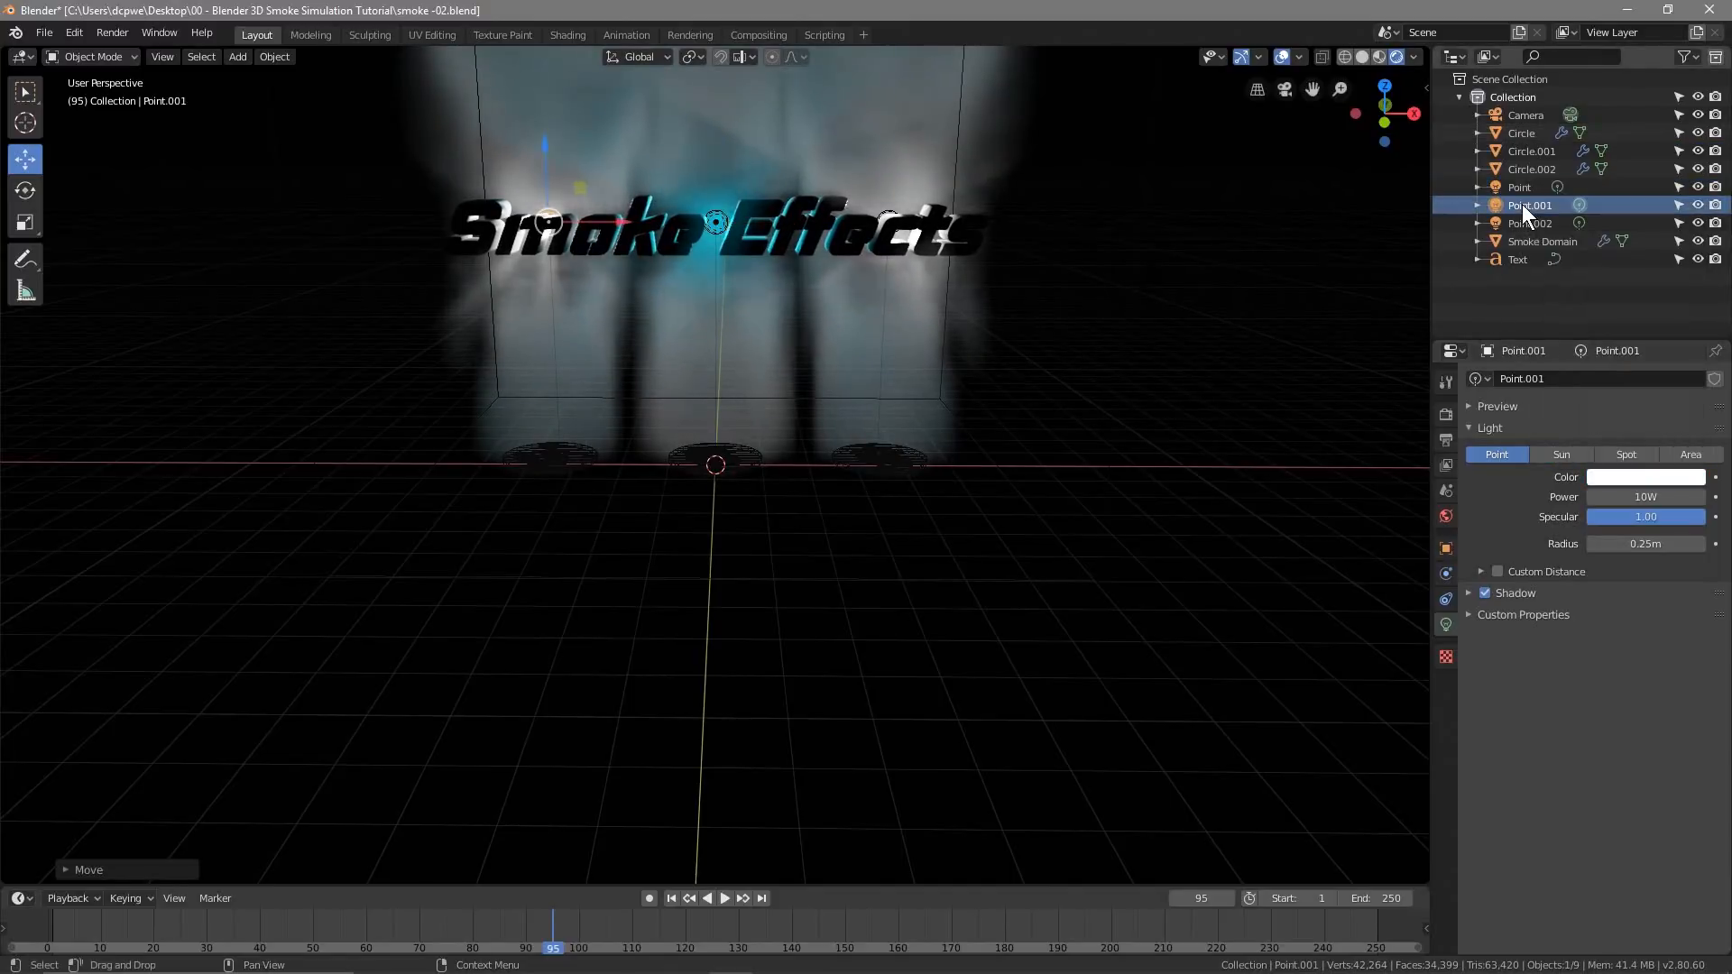
{"action": "left_click", "coordinate": [1621, 474]}
{"action": "mouse_move", "coordinate": [1609, 303]}
{"action": "left_mouse_down"}
{"action": "mouse_move", "coordinate": [1590, 365]}
{"action": "mouse_move", "coordinate": [1545, 314]}
{"action": "left_mouse_up"}
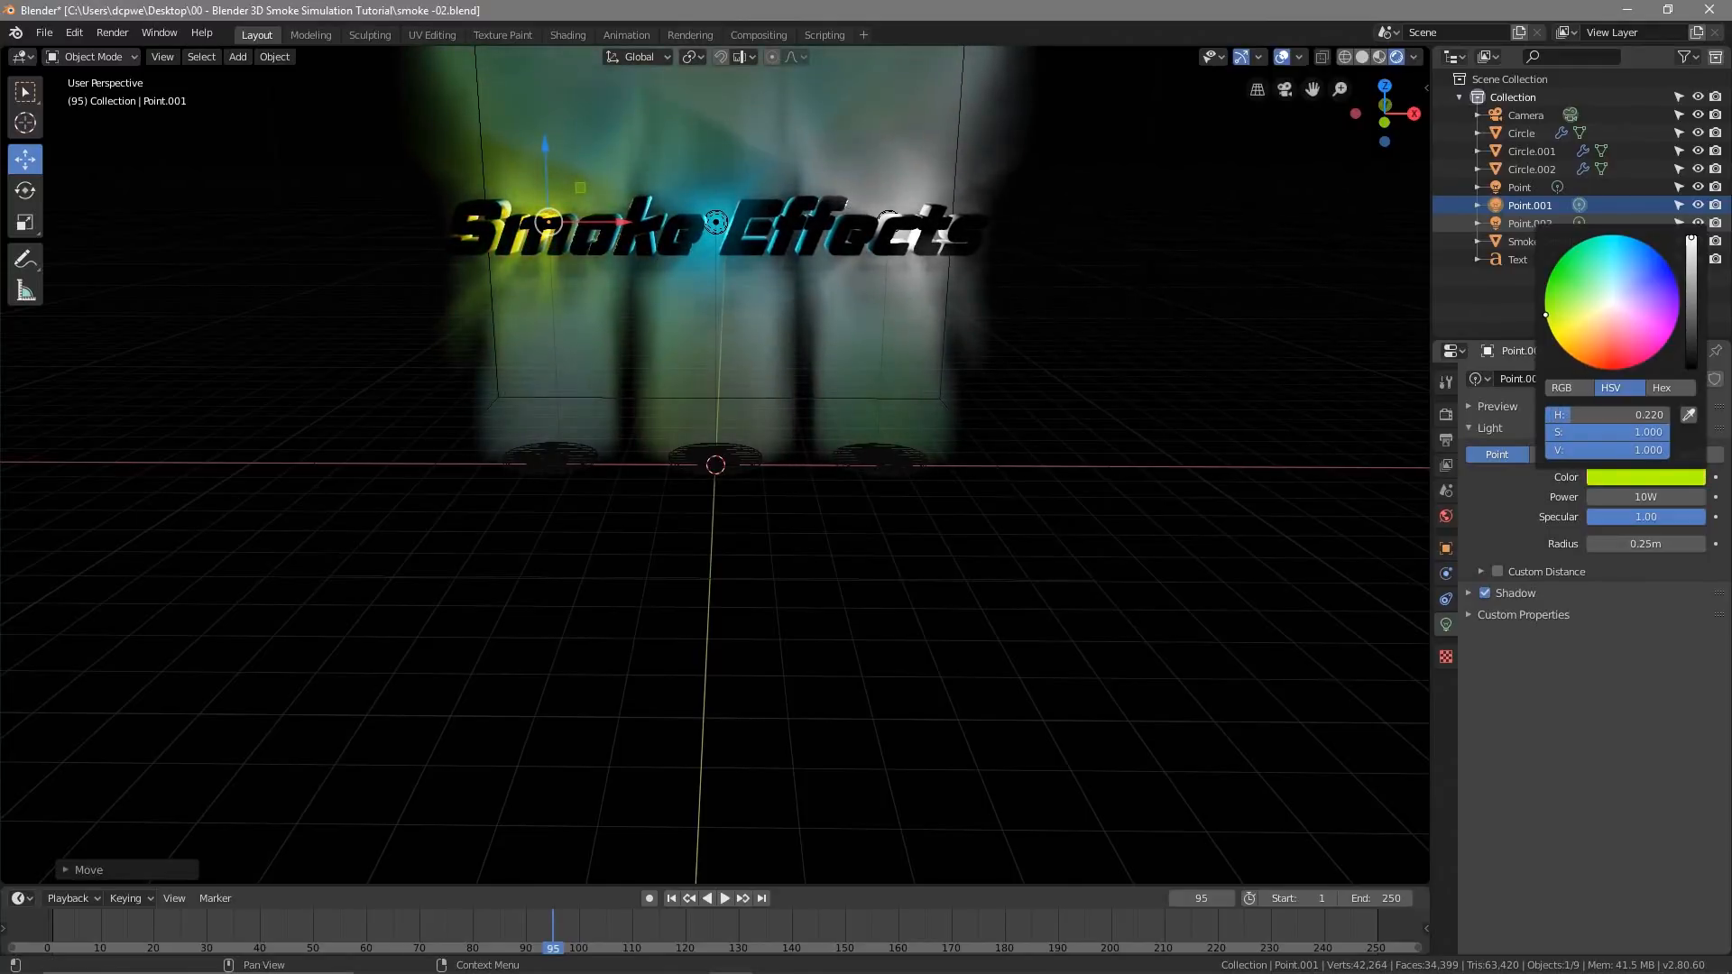
Colour the point light at the end of "Effects" a saturated magenta-purple
{"action": "left_click", "coordinate": [1533, 221]}
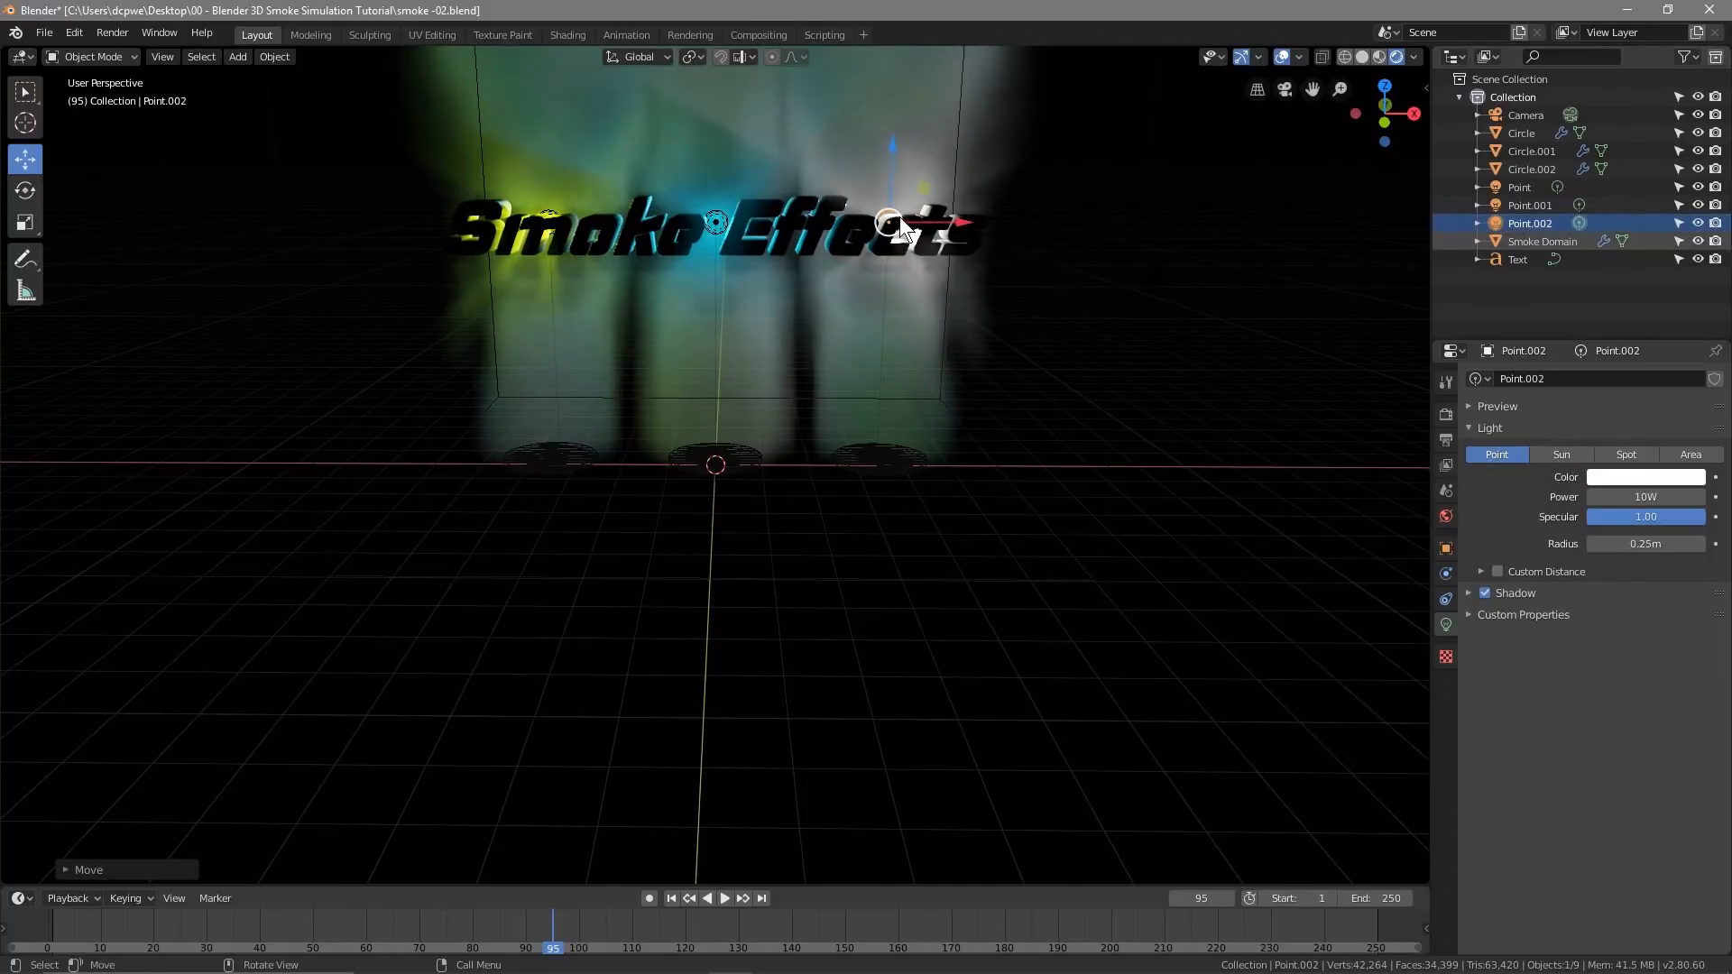
{"action": "left_click", "coordinate": [1611, 478]}
{"action": "mouse_move", "coordinate": [1616, 357]}
{"action": "left_mouse_down"}
{"action": "mouse_move", "coordinate": [1651, 357]}
{"action": "mouse_move", "coordinate": [1676, 321]}
{"action": "left_mouse_up"}
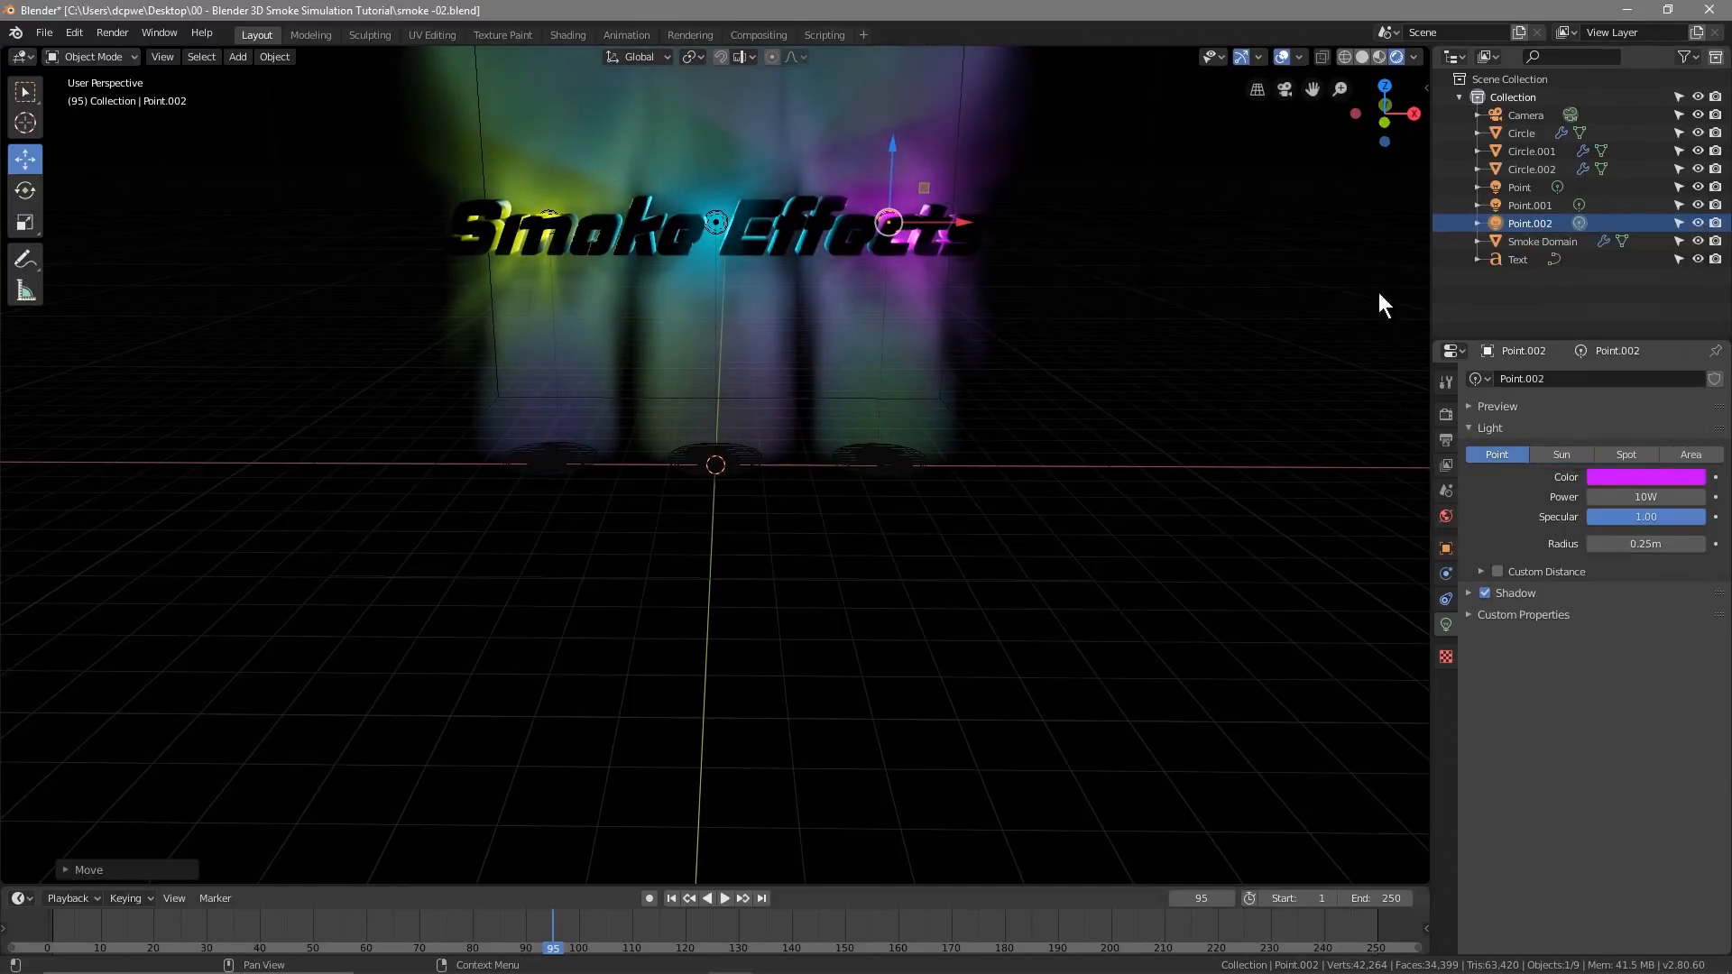
Recolour the point light behind "Smoke" orange, with hue 0.098 and saturation 1, and save the file
{"action": "left_click", "coordinate": [1530, 207]}
{"action": "left_click", "coordinate": [1622, 476]}
{"action": "left_click_drag", "start_coordinate": [1614, 318], "coordinate": [1572, 357]}
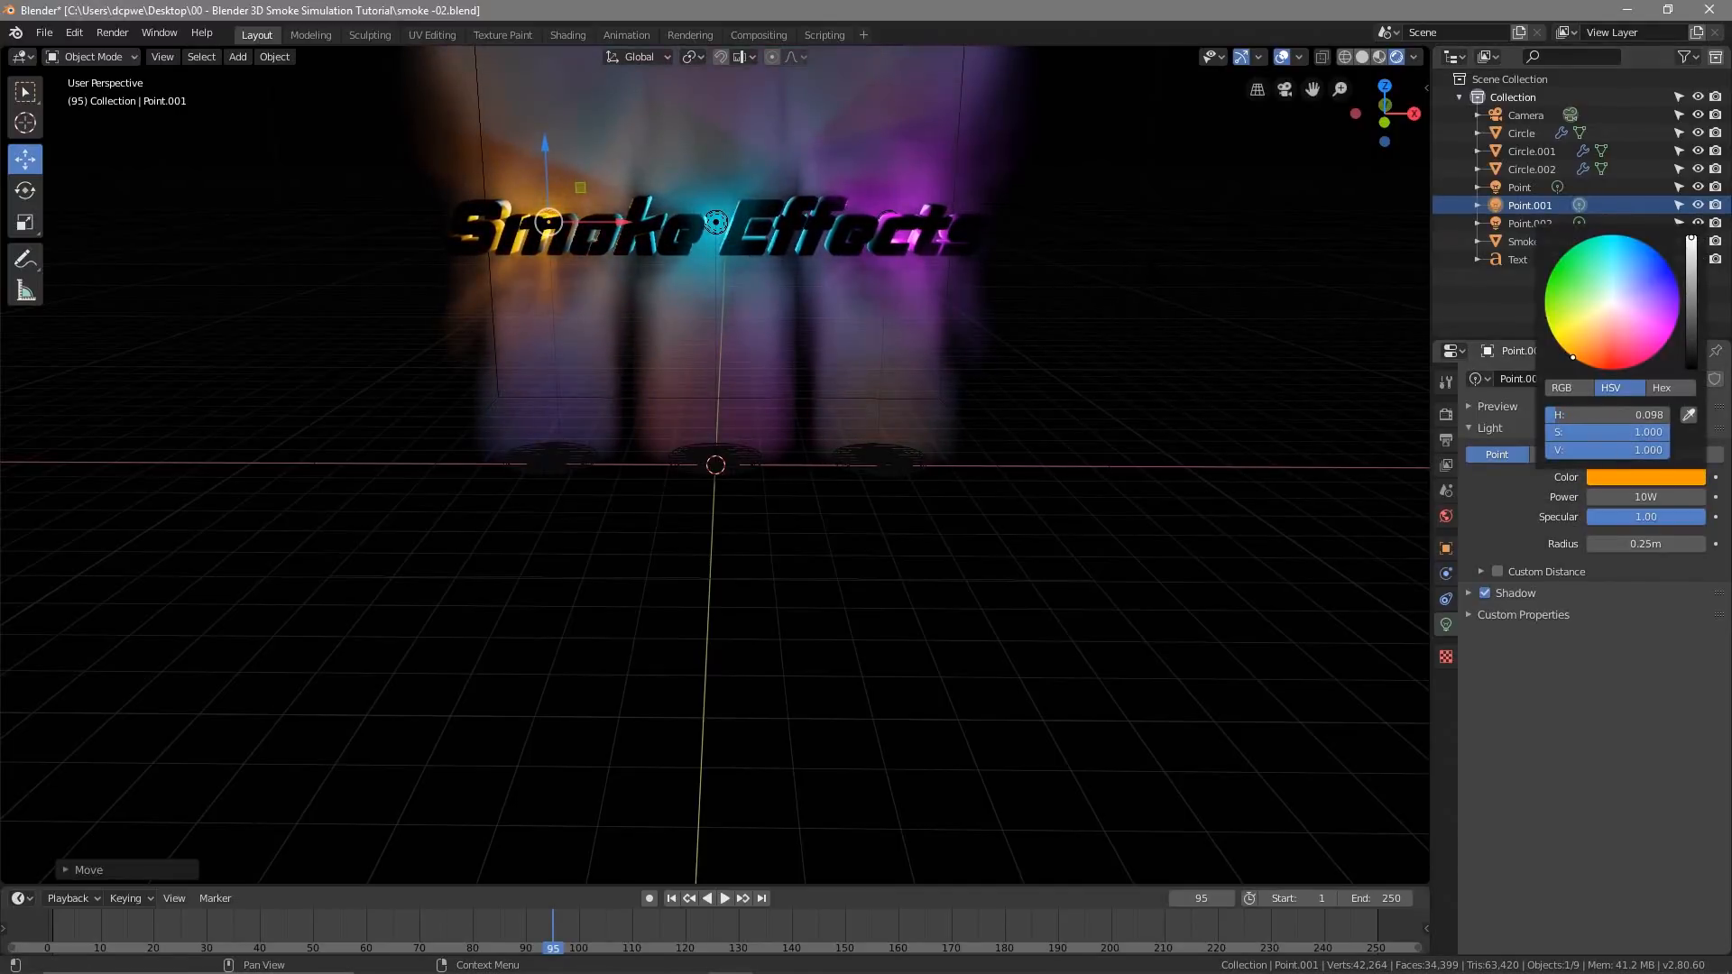
{"action": "left_click", "coordinate": [43, 32]}
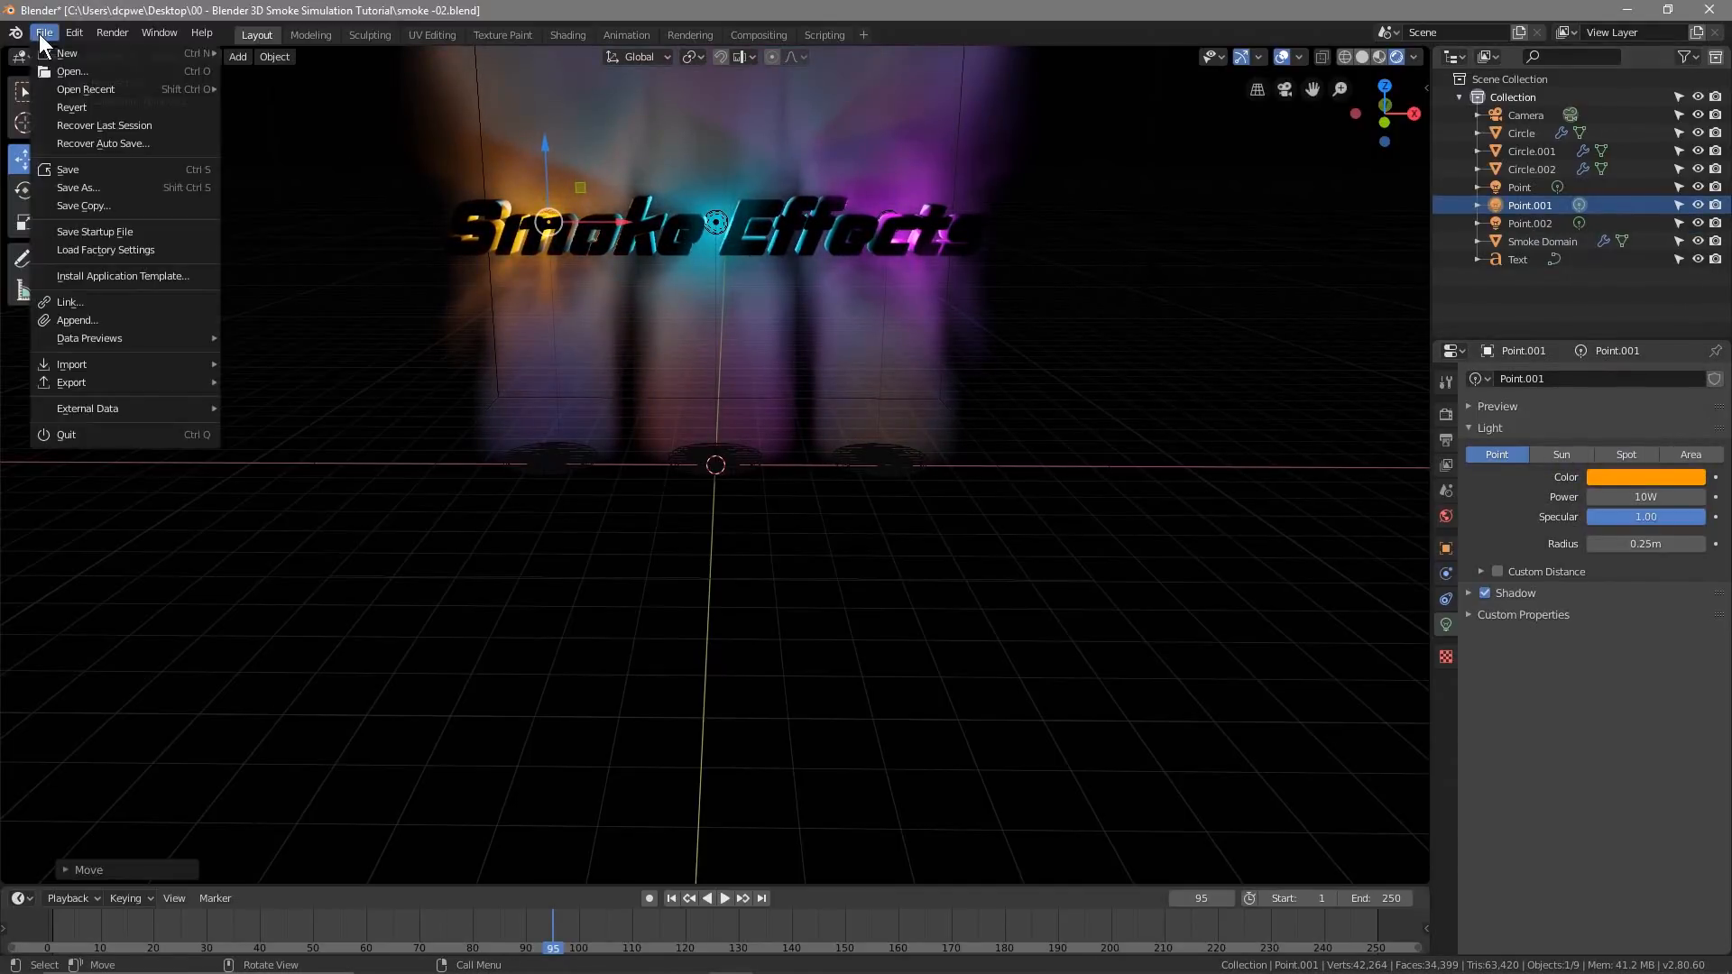
{"action": "left_click", "coordinate": [90, 166]}
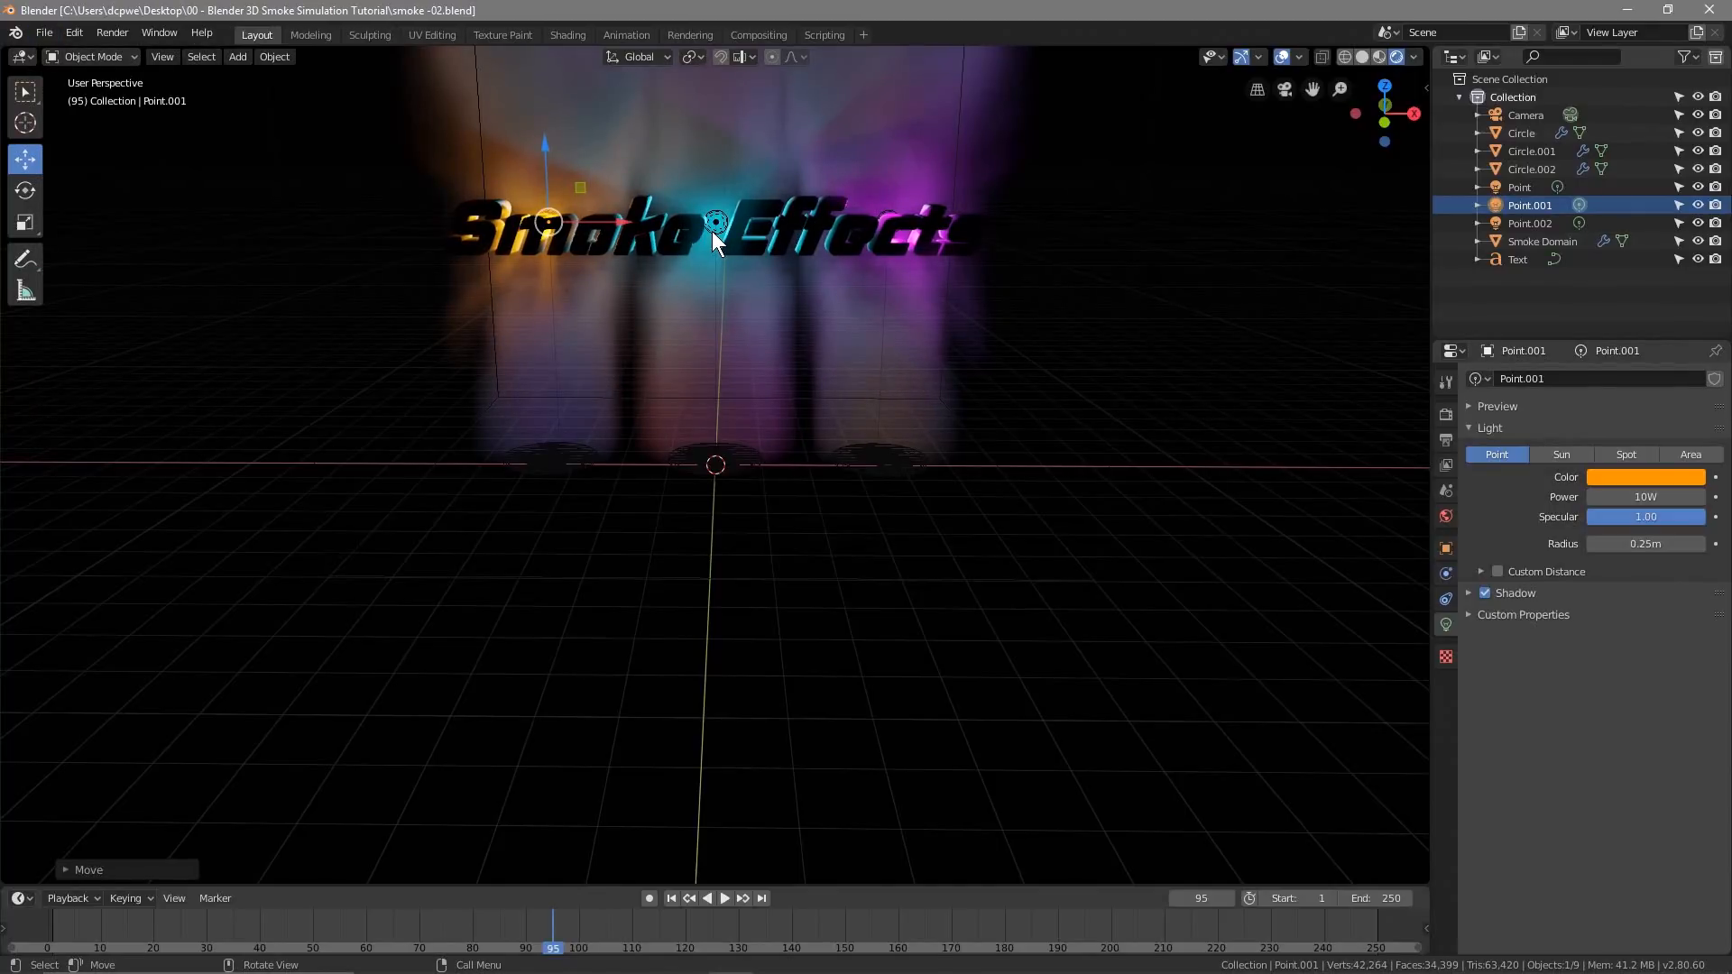
Play the simulation from the first frame and examine the coloured smoke around the text
{"action": "left_click", "coordinate": [673, 897]}
{"action": "left_click", "coordinate": [725, 898]}
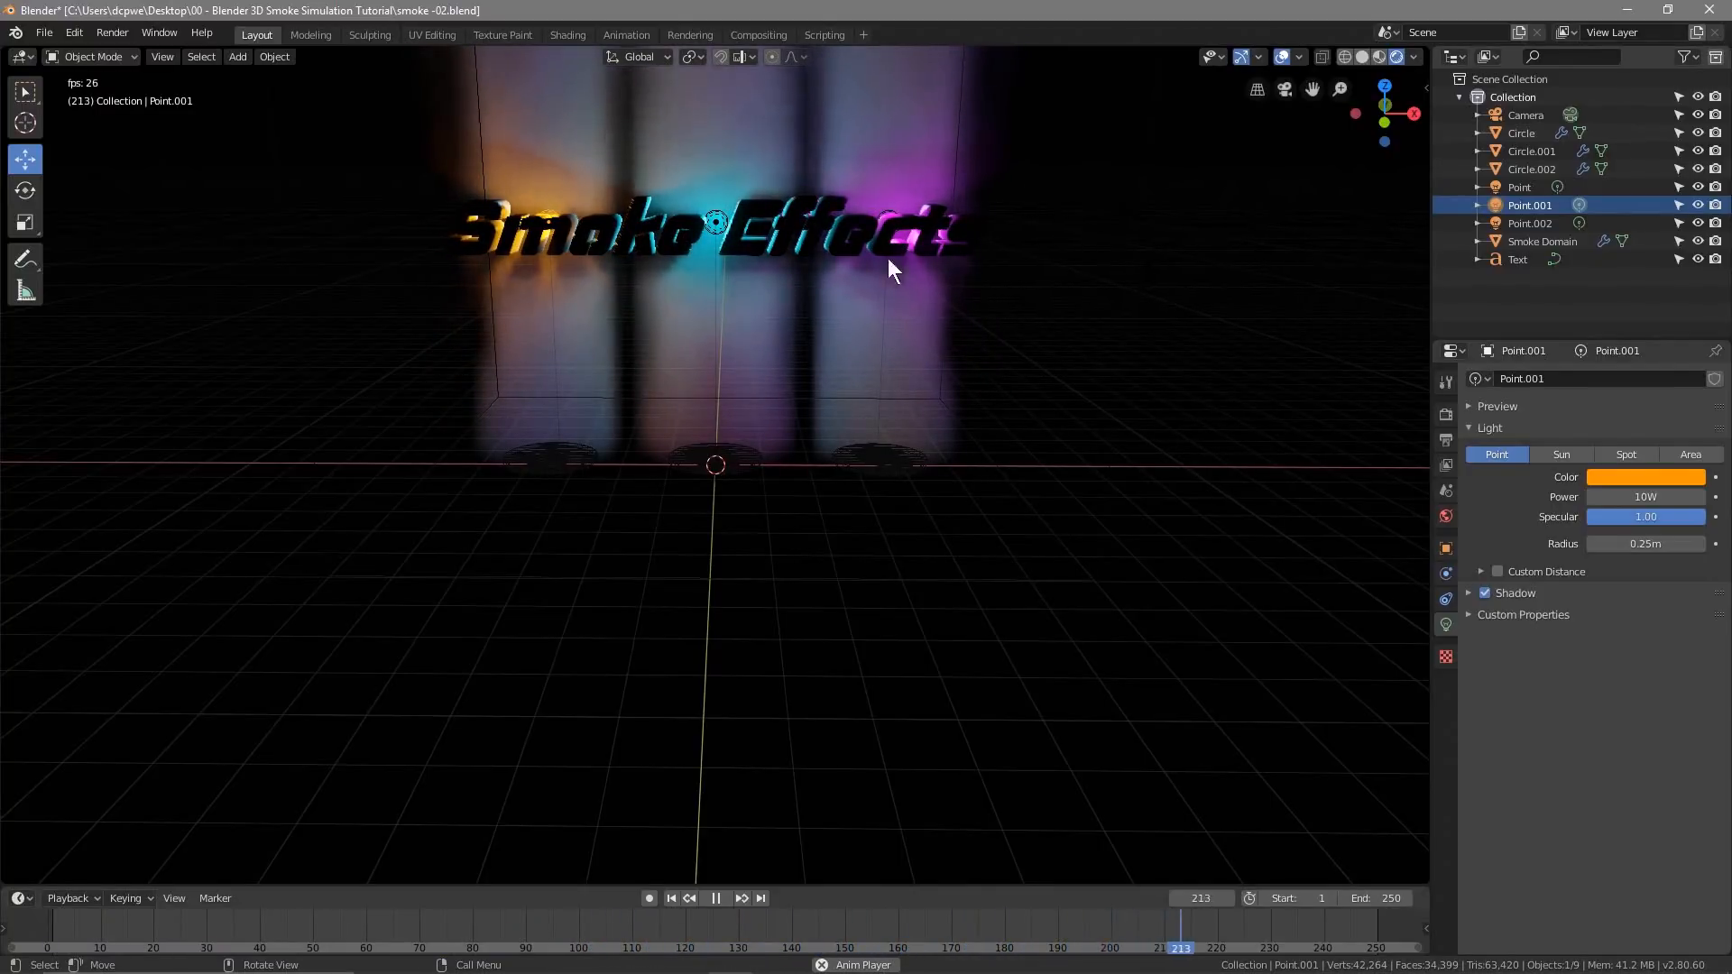
{"action": "middle_click_drag", "start_coordinate": [756, 257], "coordinate": [704, 311]}
{"action": "scroll", "coordinate": [729, 278], "scroll_direction": "up", "scroll_amount": 2}
{"action": "scroll", "coordinate": [729, 277], "scroll_direction": "down", "scroll_amount": 2}
{"action": "scroll", "coordinate": [743, 279], "scroll_direction": "up", "scroll_amount": 1}
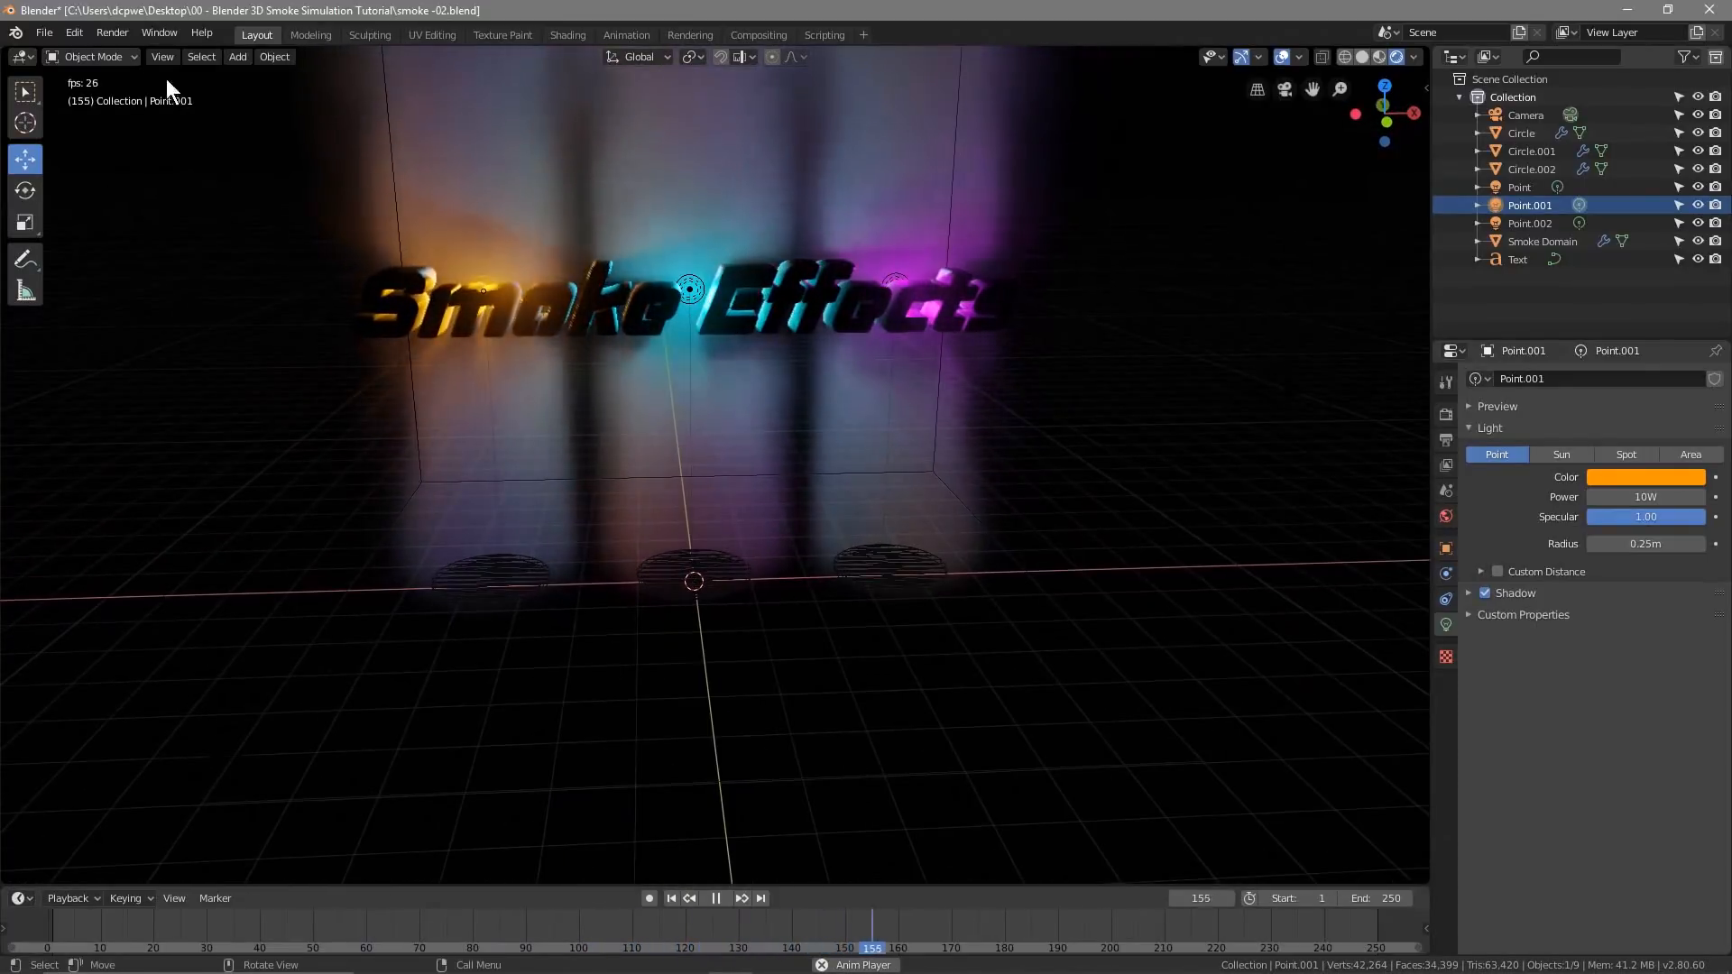
Save the scene as a new incremental file named smoke -03.blend
{"action": "left_click", "coordinate": [45, 31]}
{"action": "left_click", "coordinate": [88, 186]}
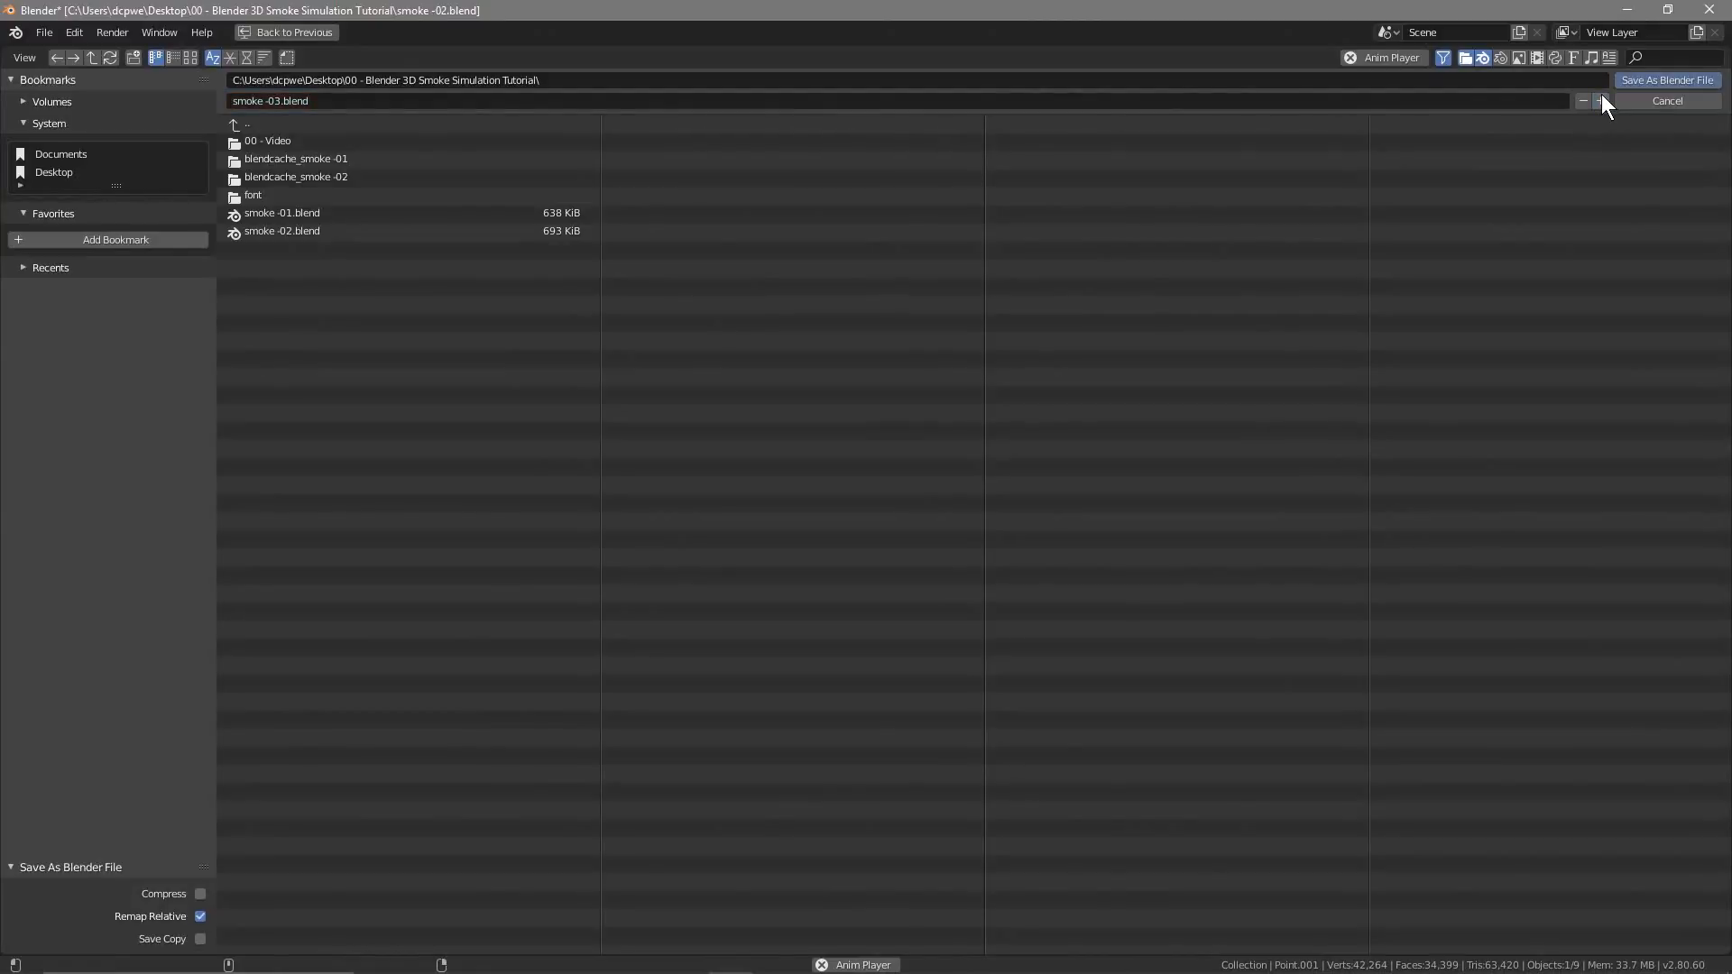
{"action": "left_click", "coordinate": [1648, 80]}
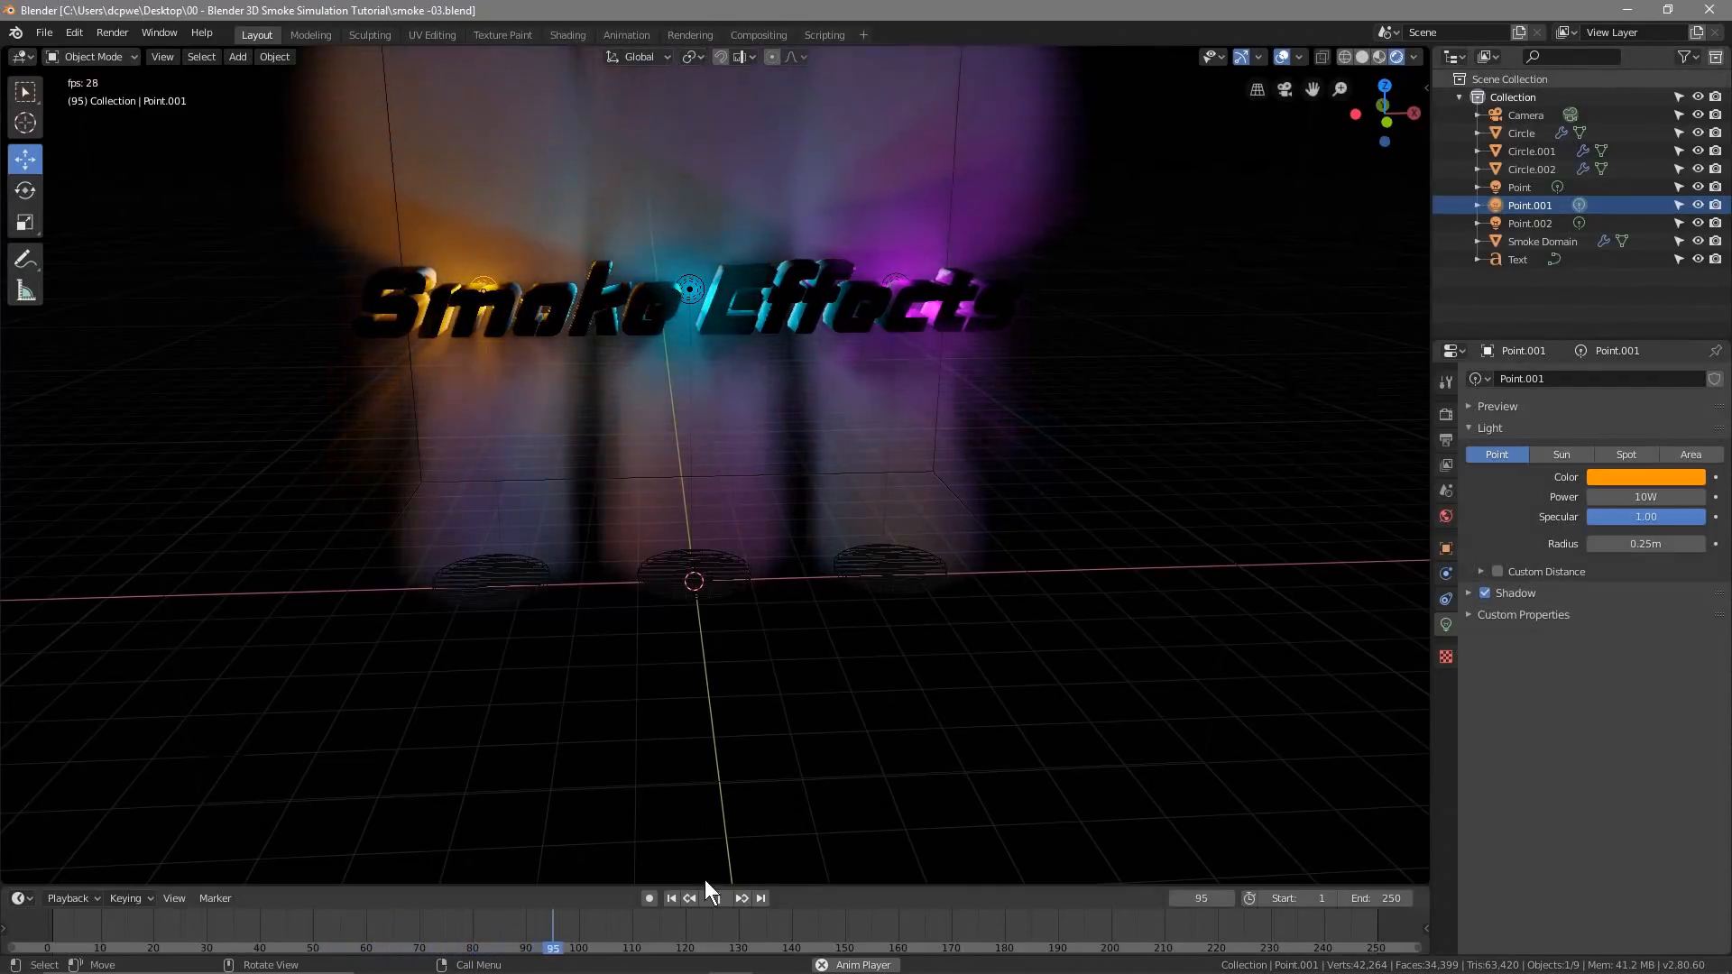
Stop the playback, show the World shader nodes in the Shading workspace and reposition the Background and World Output nodes
{"action": "left_click", "coordinate": [718, 899]}
{"action": "middle_click_drag", "start_coordinate": [848, 397], "coordinate": [841, 391]}
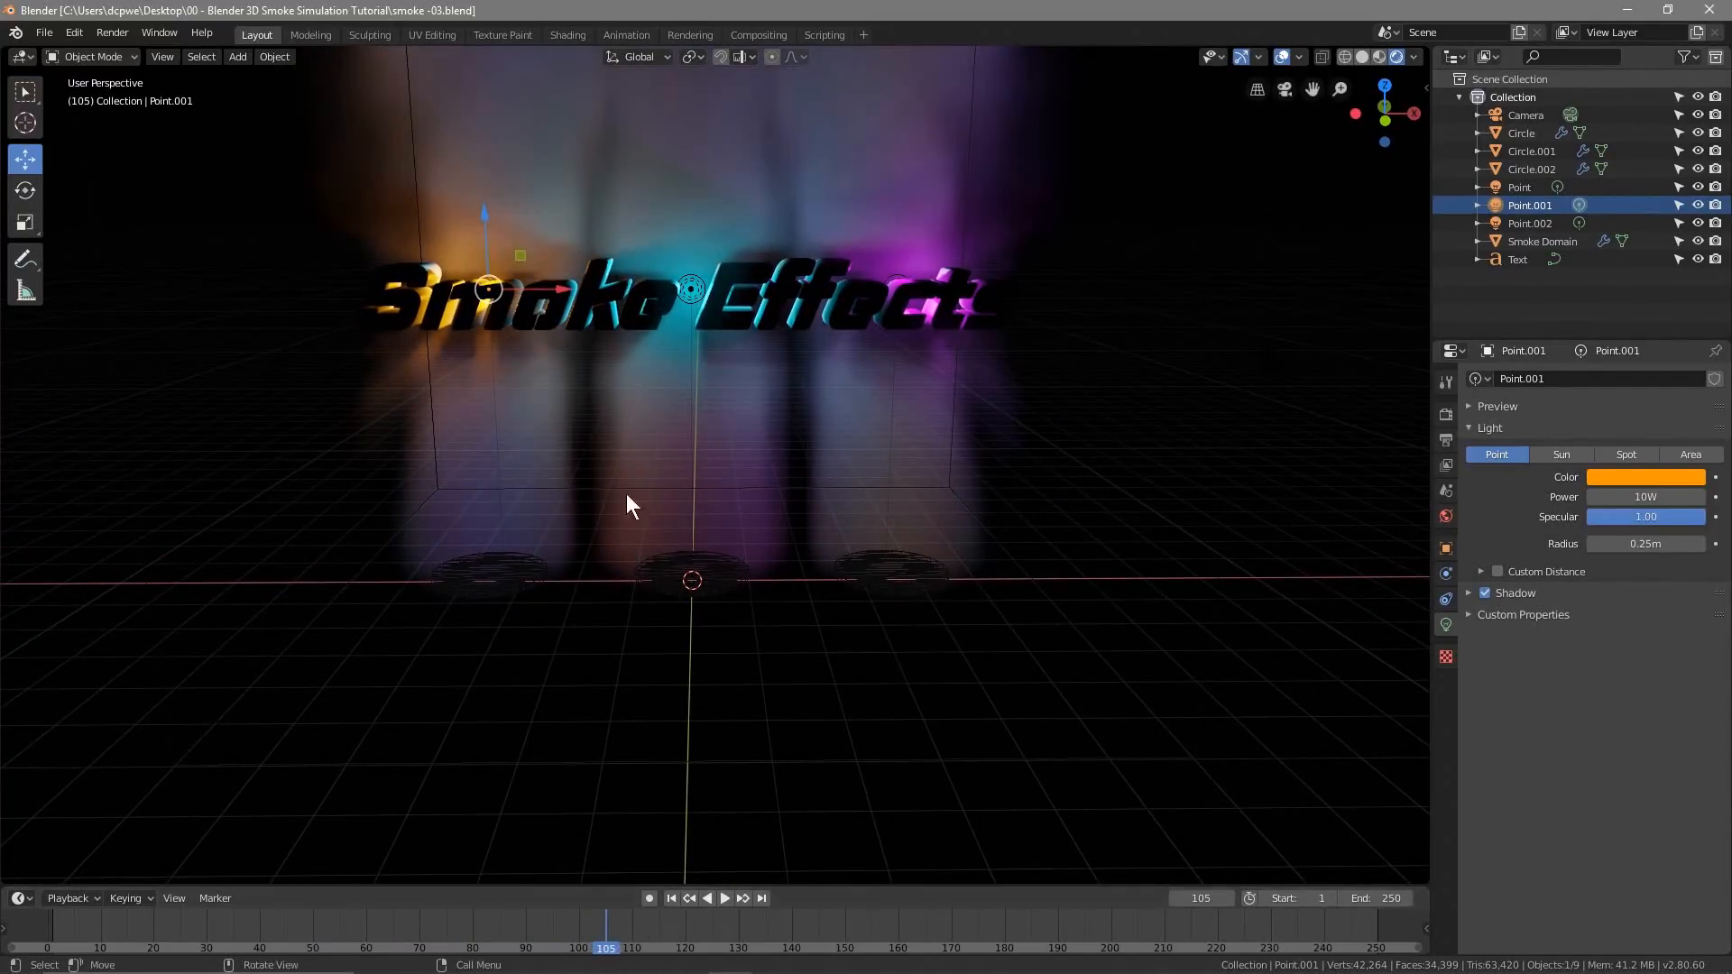
{"action": "left_click", "coordinate": [561, 34]}
{"action": "left_click", "coordinate": [328, 573]}
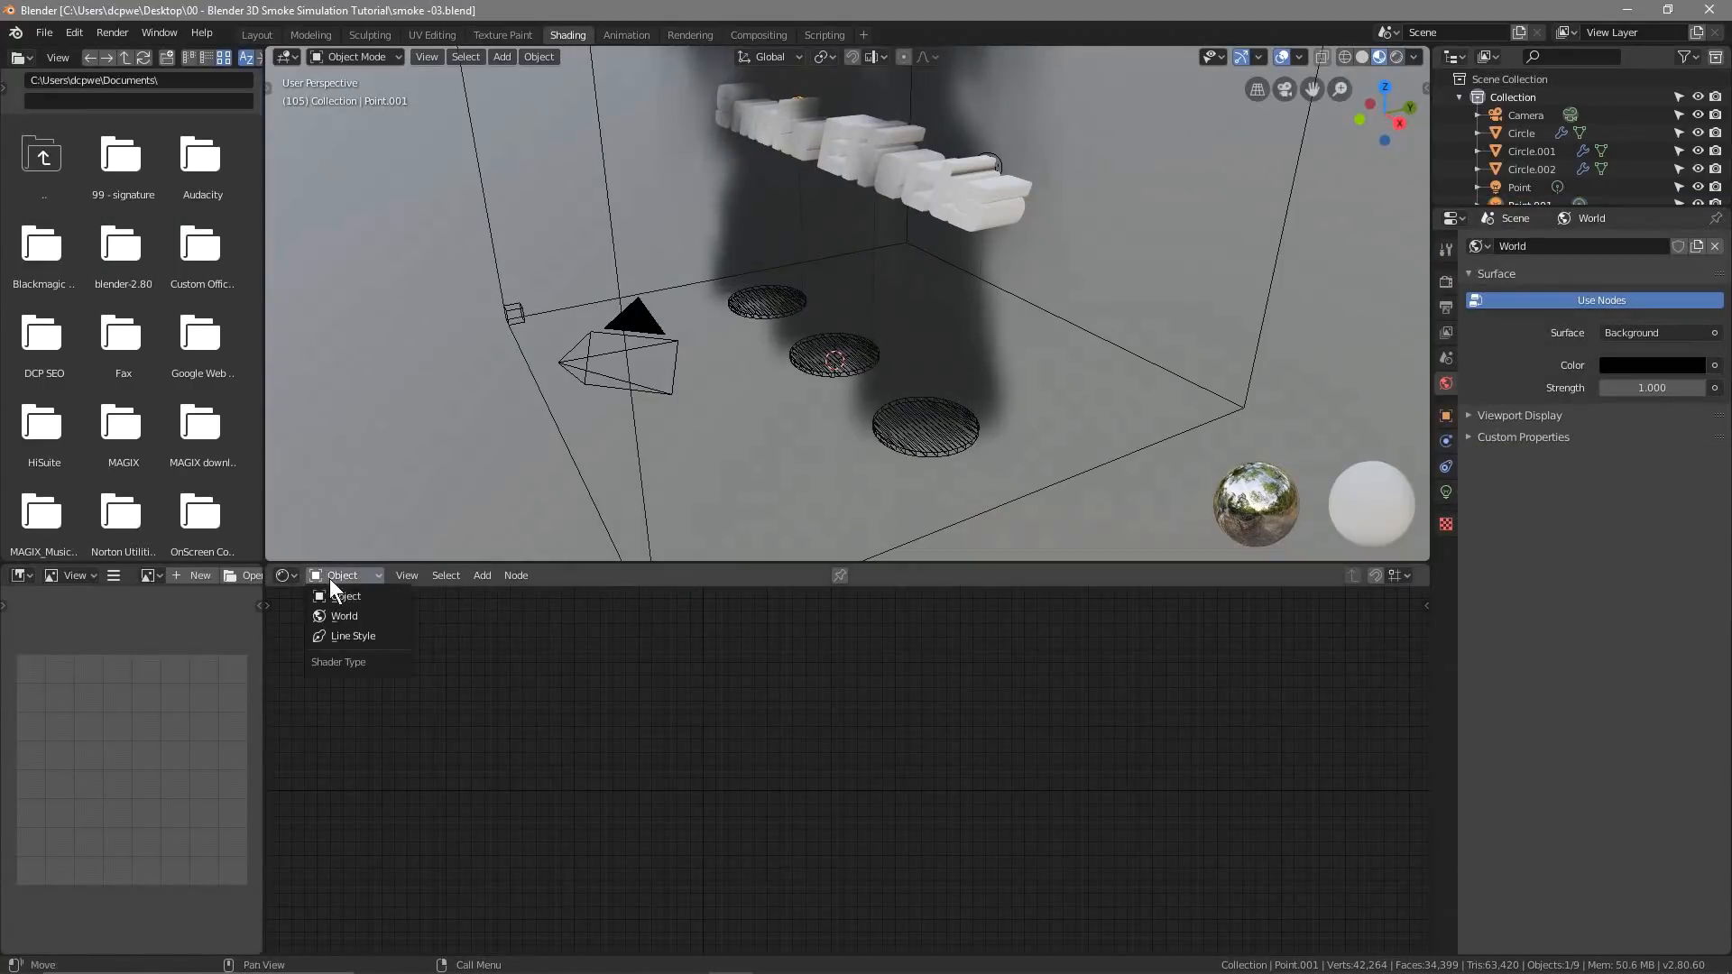
{"action": "left_click", "coordinate": [340, 615]}
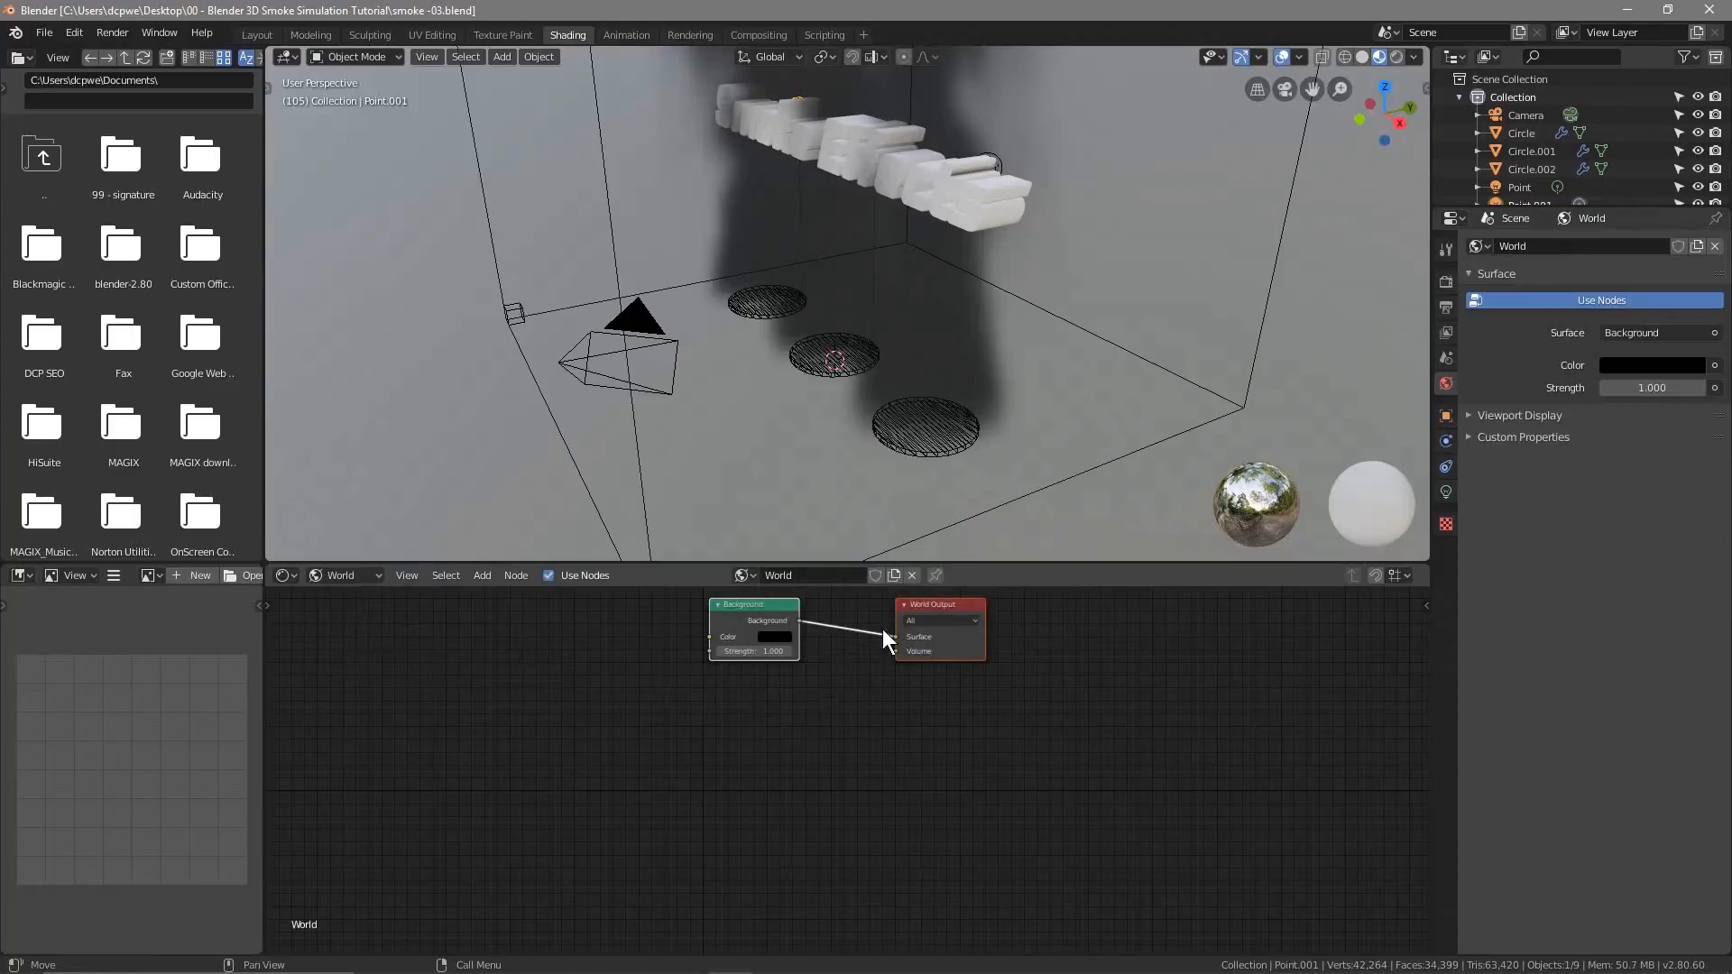
{"action": "left_click_drag", "start_coordinate": [915, 614], "coordinate": [925, 664]}
{"action": "left_click_drag", "start_coordinate": [732, 604], "coordinate": [794, 668]}
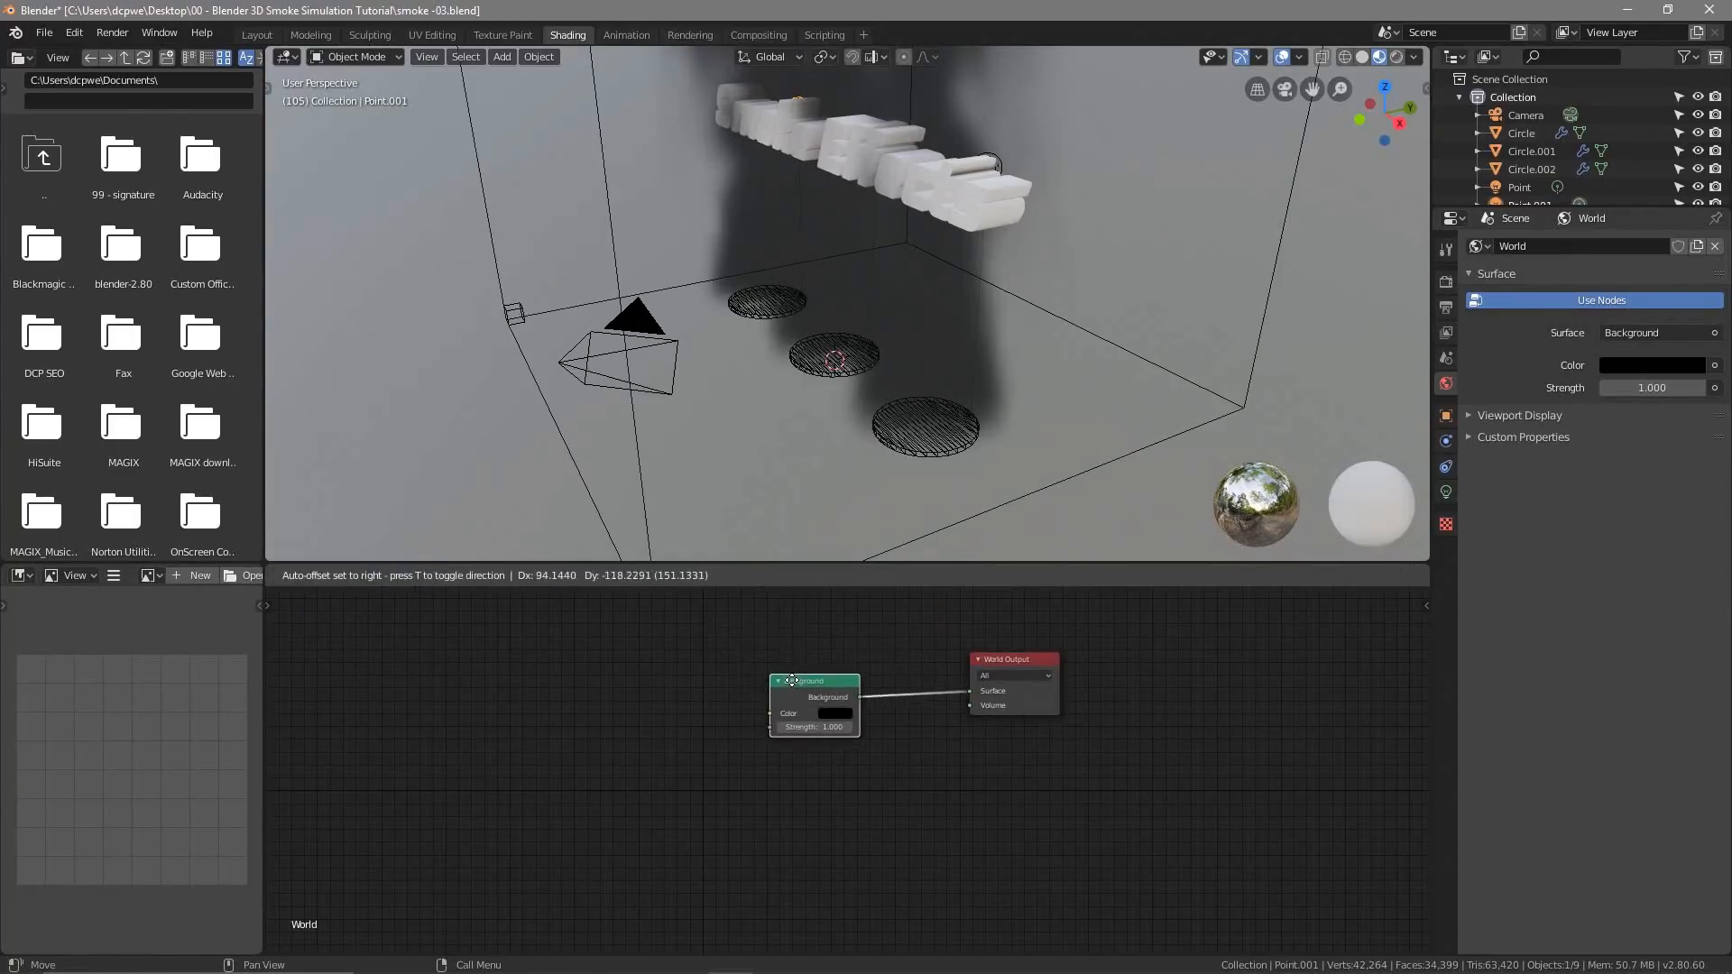
Add a Volume Scatter node below the Background node and connect its Volume output to the World Output's Volume input
{"action": "key", "text": "shift+a"}
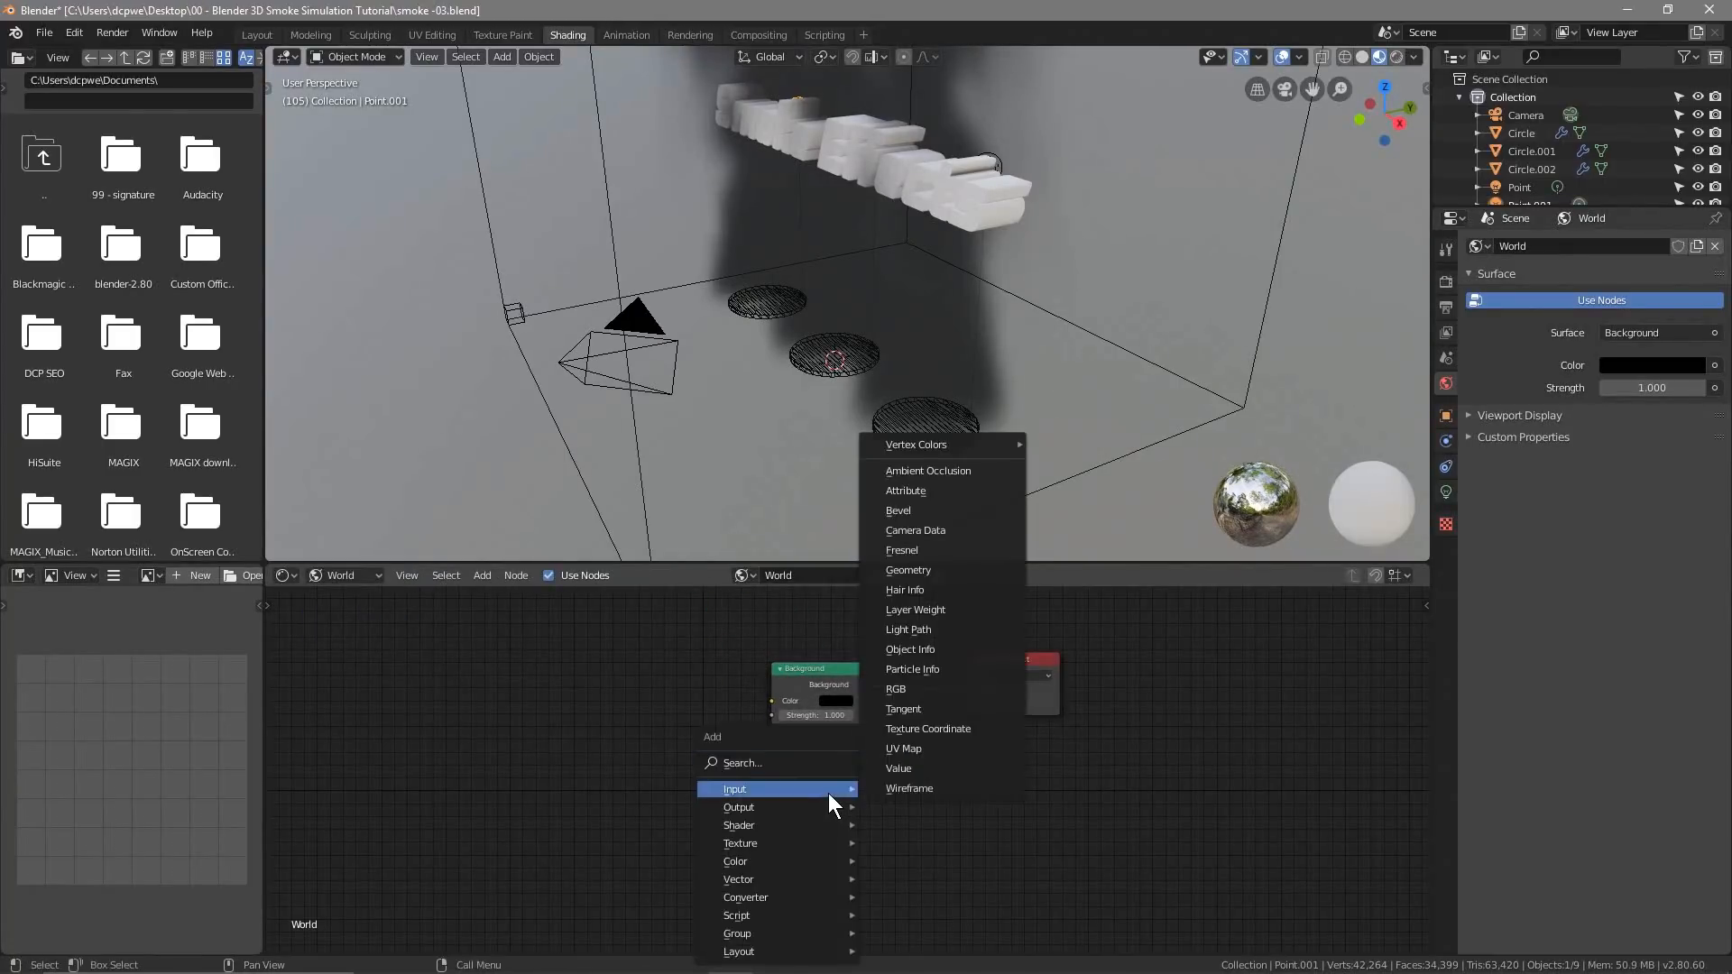
{"action": "mouse_move", "coordinate": [824, 819]}
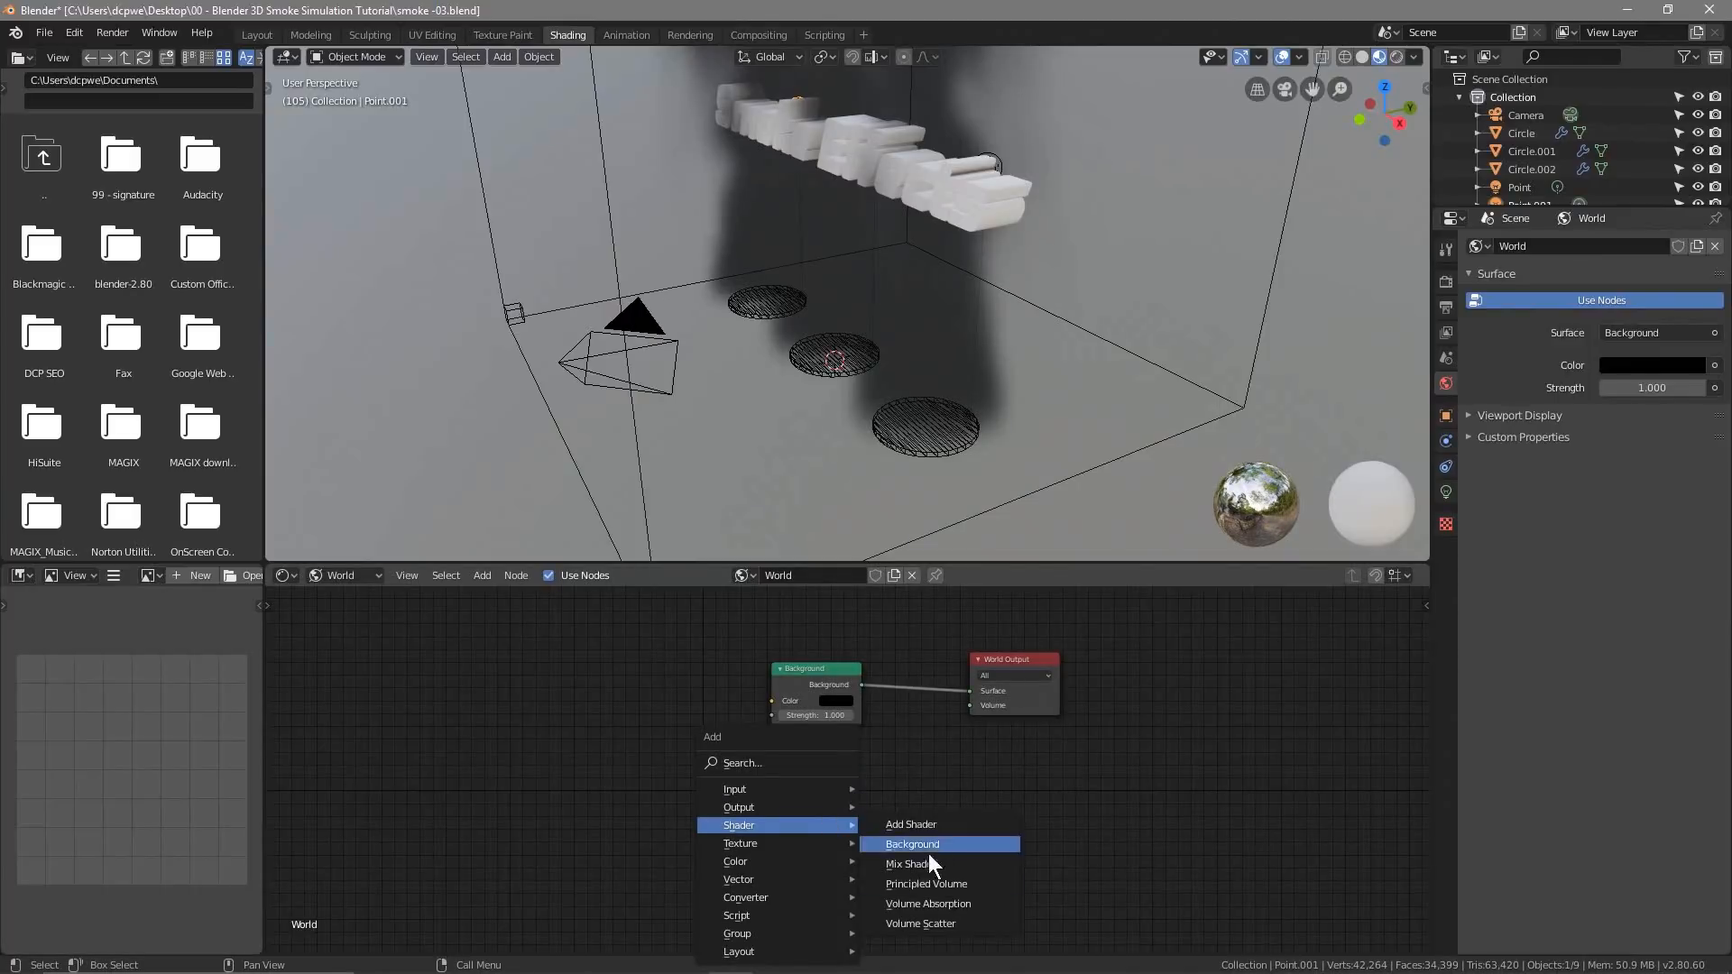
{"action": "left_click", "coordinate": [919, 923]}
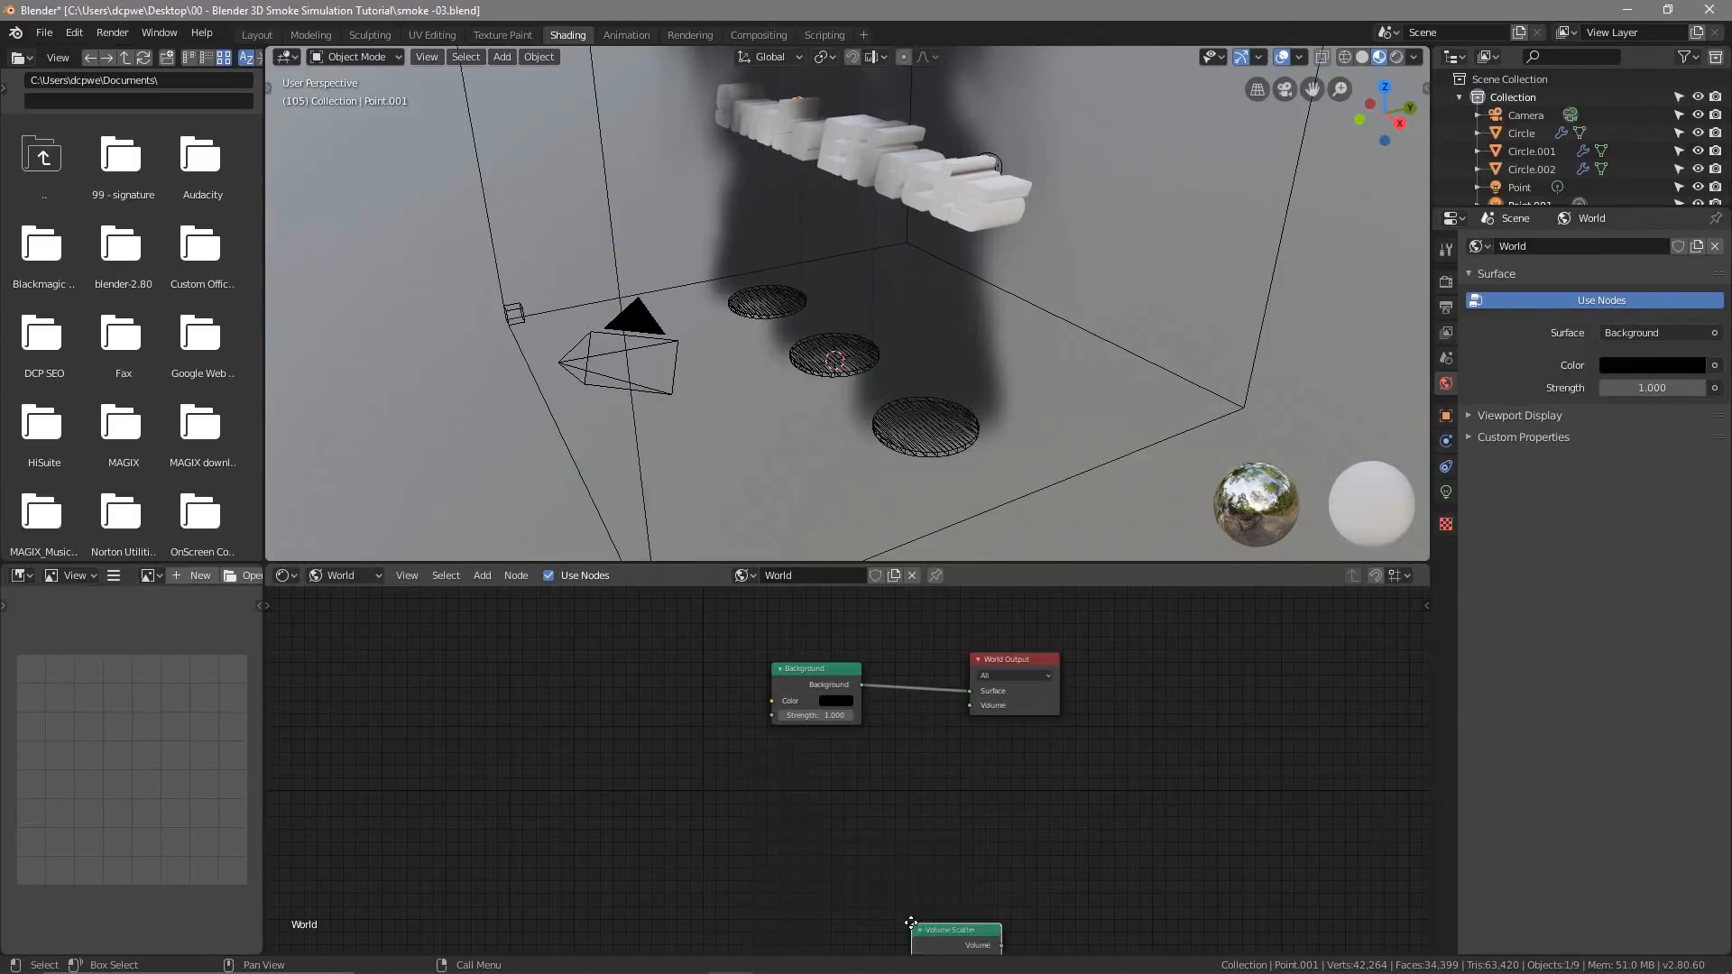
{"action": "left_click", "coordinate": [786, 748]}
{"action": "left_click_drag", "start_coordinate": [893, 783], "coordinate": [976, 707]}
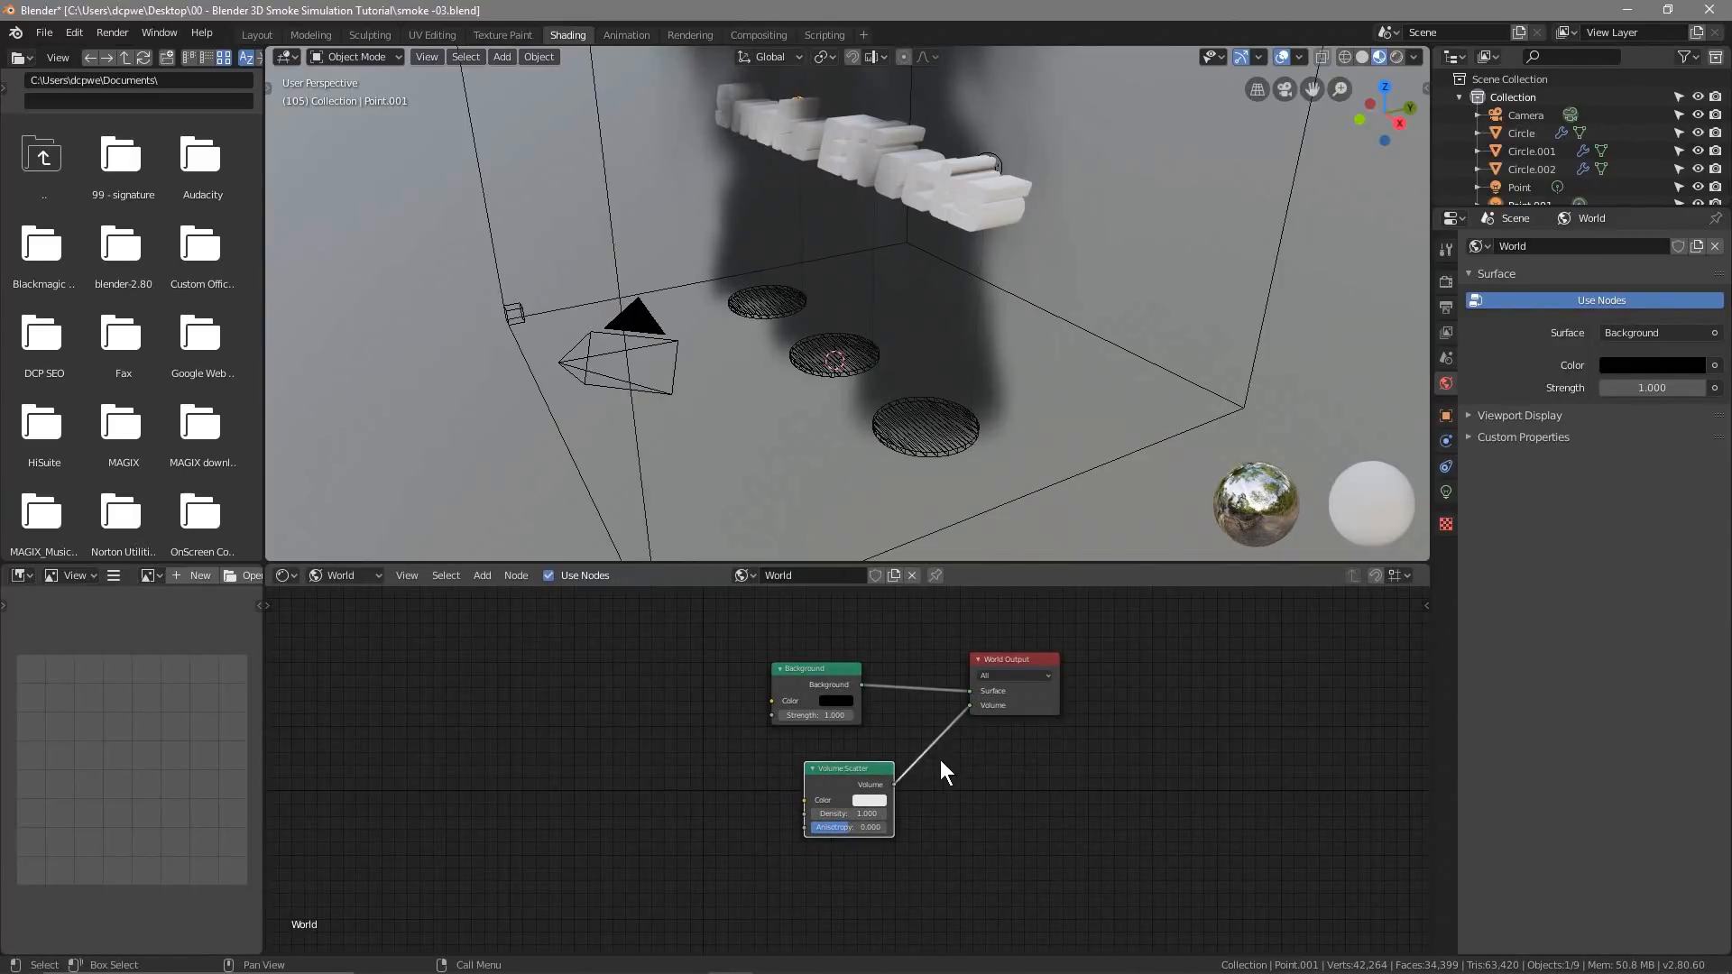
Set the Volume Scatter density to 0.015 and show the text from the front in Rendered viewport shading
{"action": "scroll", "coordinate": [940, 759], "scroll_direction": "up", "scroll_amount": 4}
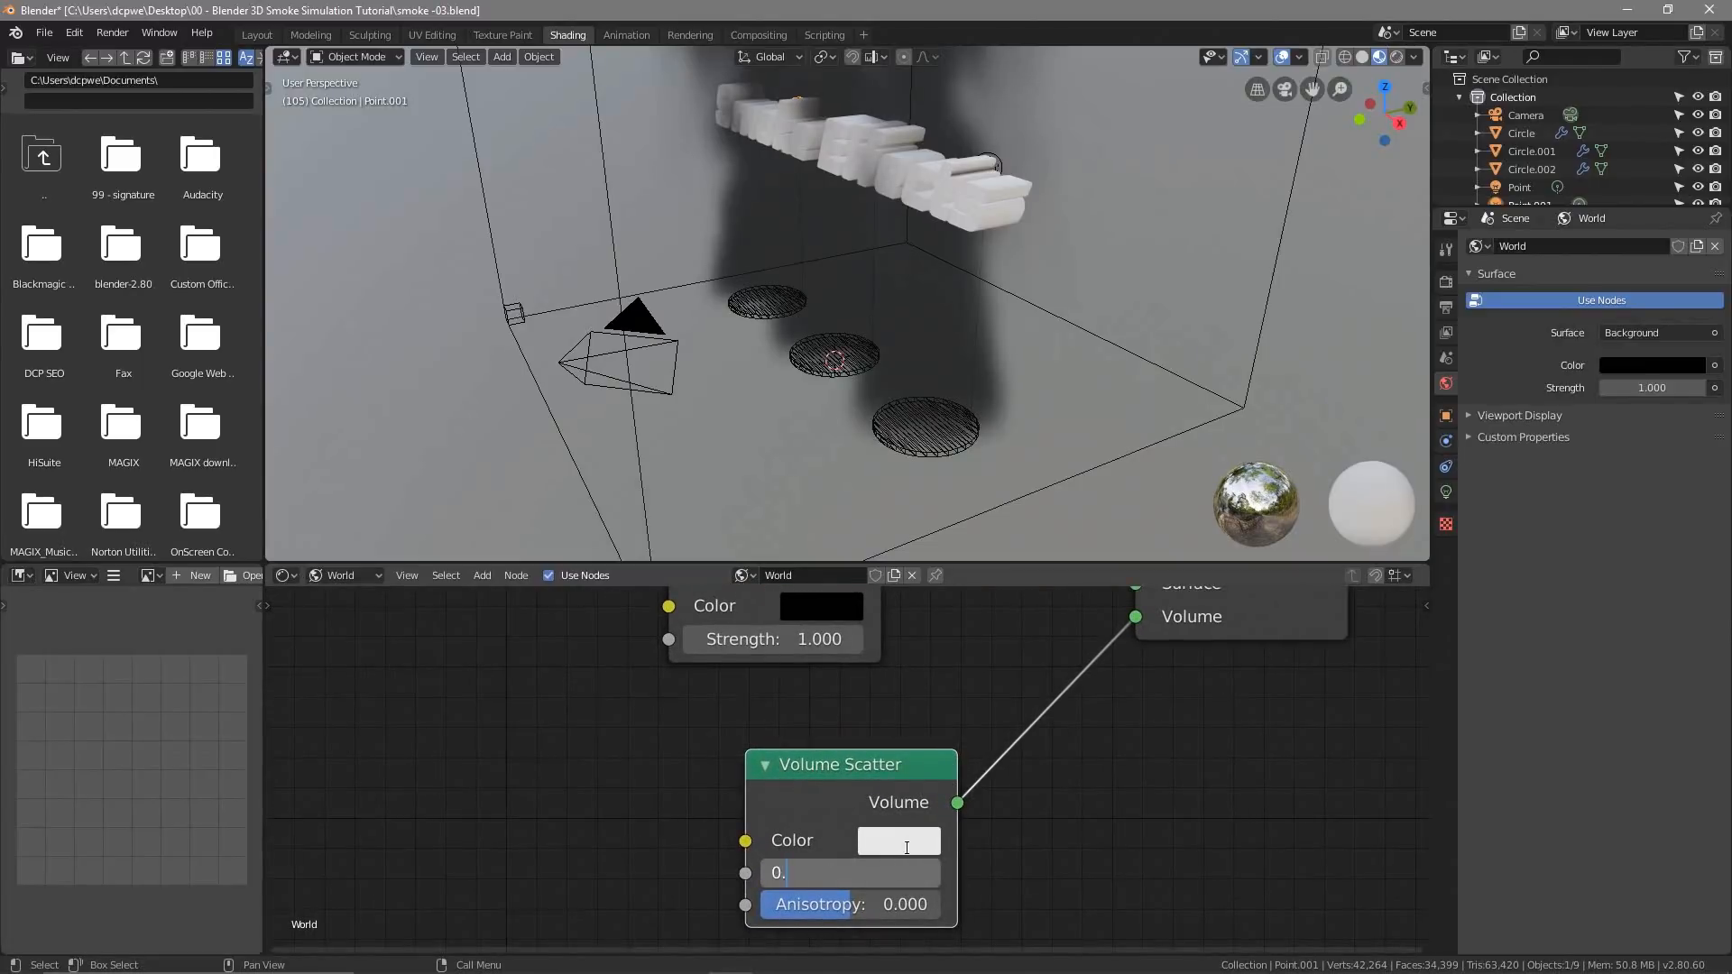
{"action": "key", "text": "Return"}
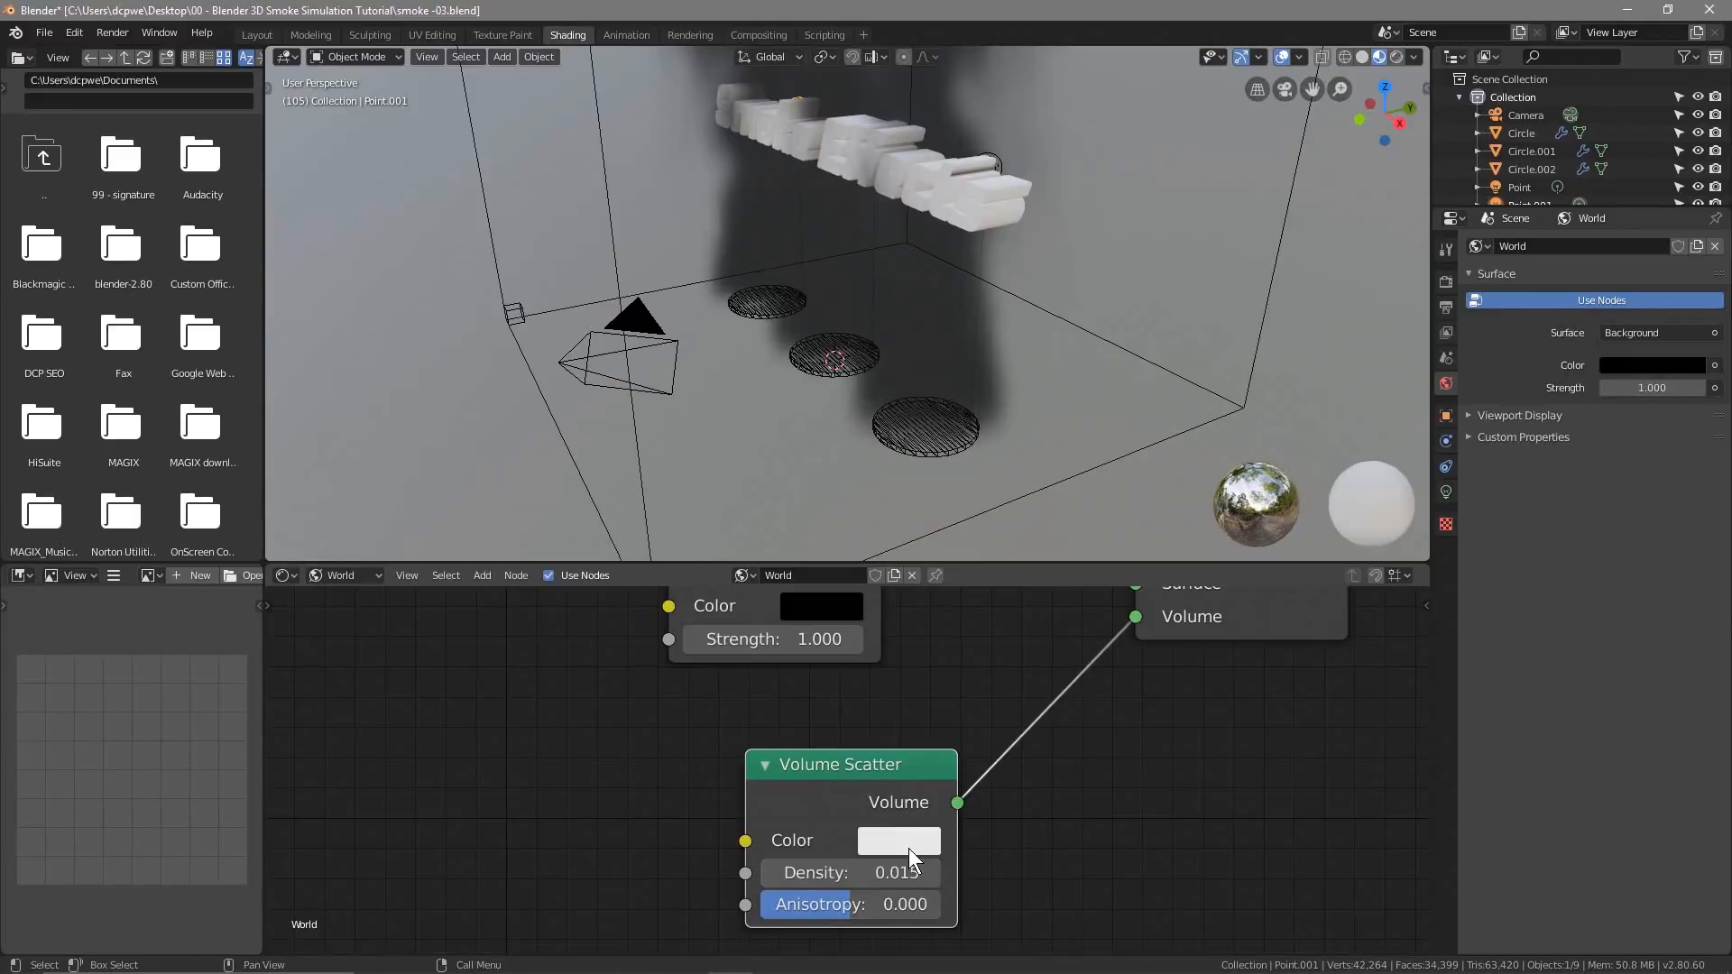
{"action": "left_click", "coordinate": [1397, 56]}
{"action": "middle_click_drag", "start_coordinate": [998, 246], "coordinate": [881, 387]}
Try a Volume Scatter density of 0.115 and return it to 0.015
{"action": "left_click", "coordinate": [861, 873]}
{"action": "type", "text": "0.115"}
{"action": "key", "text": "Return"}
{"action": "mouse_move", "coordinate": [862, 873]}
{"action": "left_mouse_down"}
{"action": "mouse_move", "coordinate": [906, 874]}
{"action": "mouse_move", "coordinate": [851, 873]}
{"action": "left_mouse_up"}
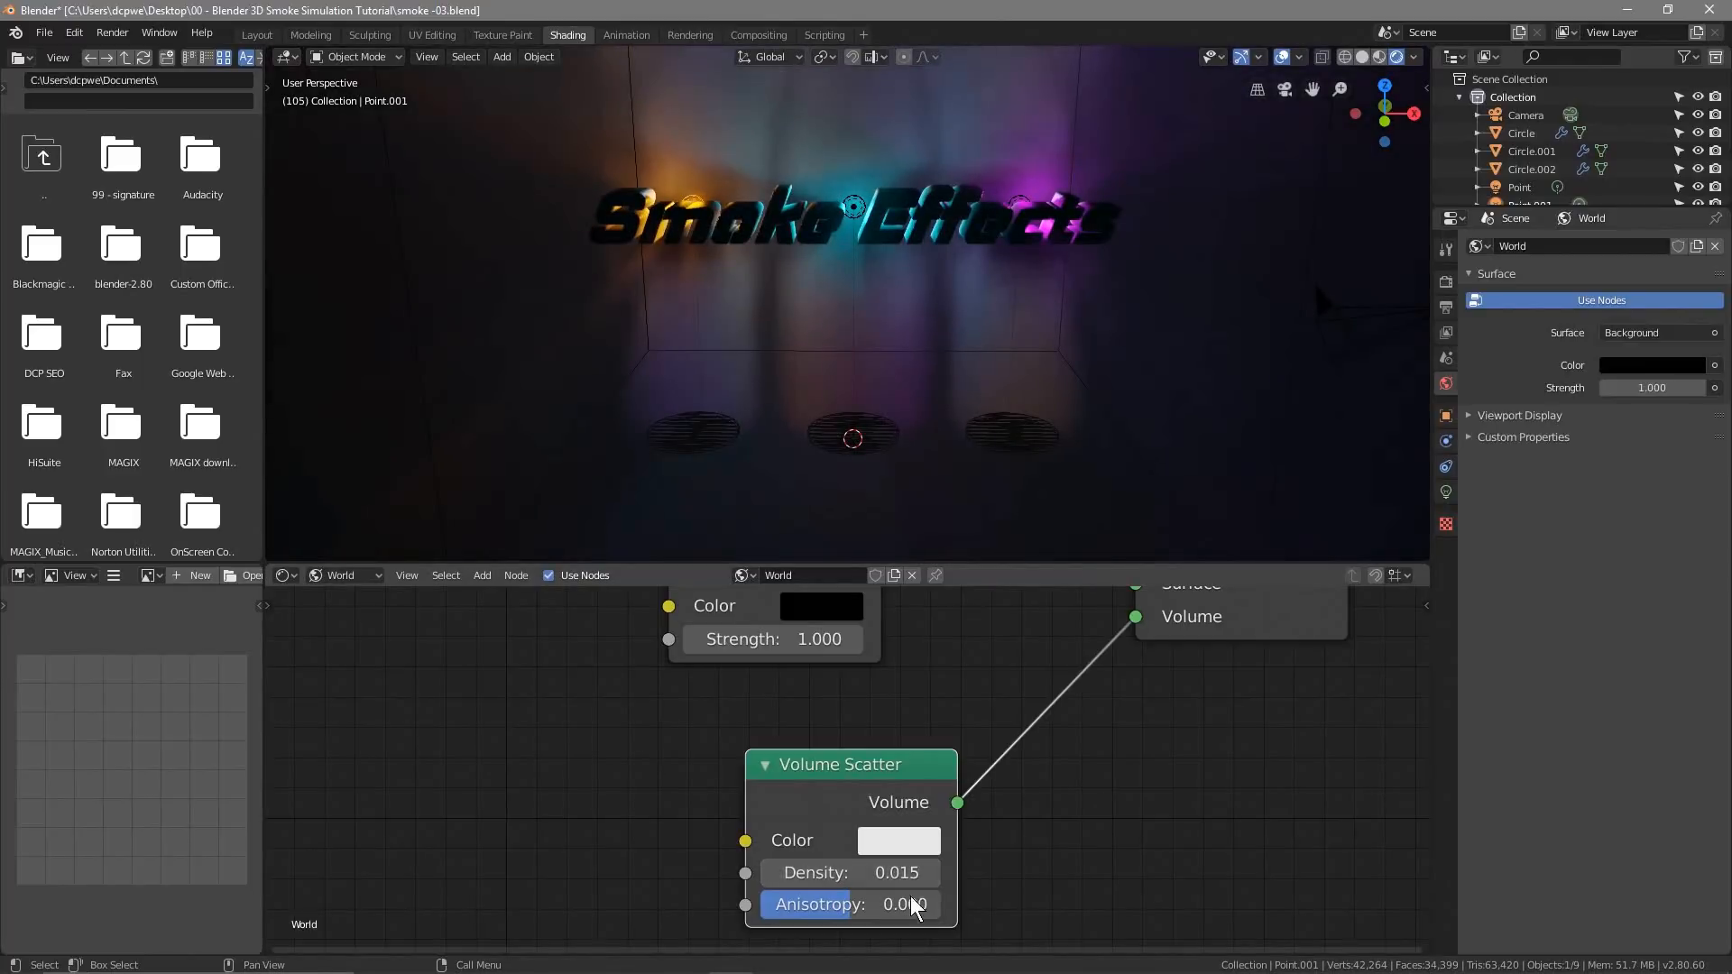
Set the Volume Scatter anisotropy to 0.4 and its color to pure white with a value of 1.0
{"action": "mouse_move", "coordinate": [866, 905]}
{"action": "left_mouse_down"}
{"action": "mouse_move", "coordinate": [886, 905]}
{"action": "mouse_move", "coordinate": [770, 905]}
{"action": "mouse_move", "coordinate": [881, 904]}
{"action": "left_mouse_up"}
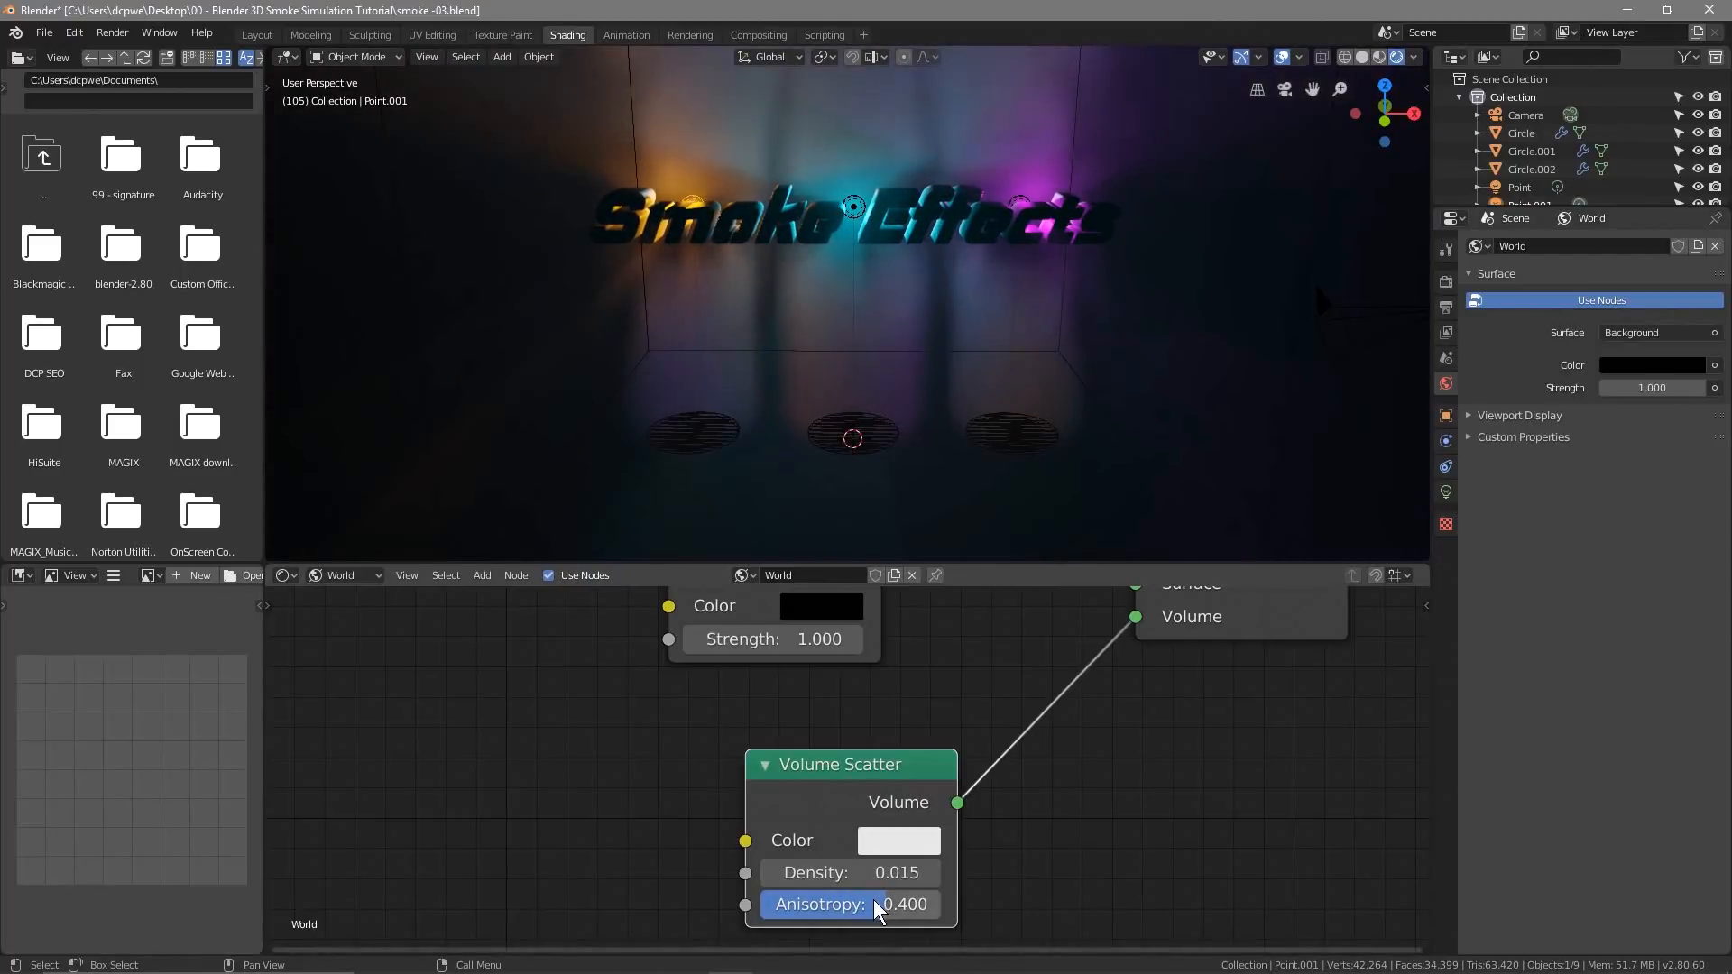
{"action": "left_click", "coordinate": [898, 845]}
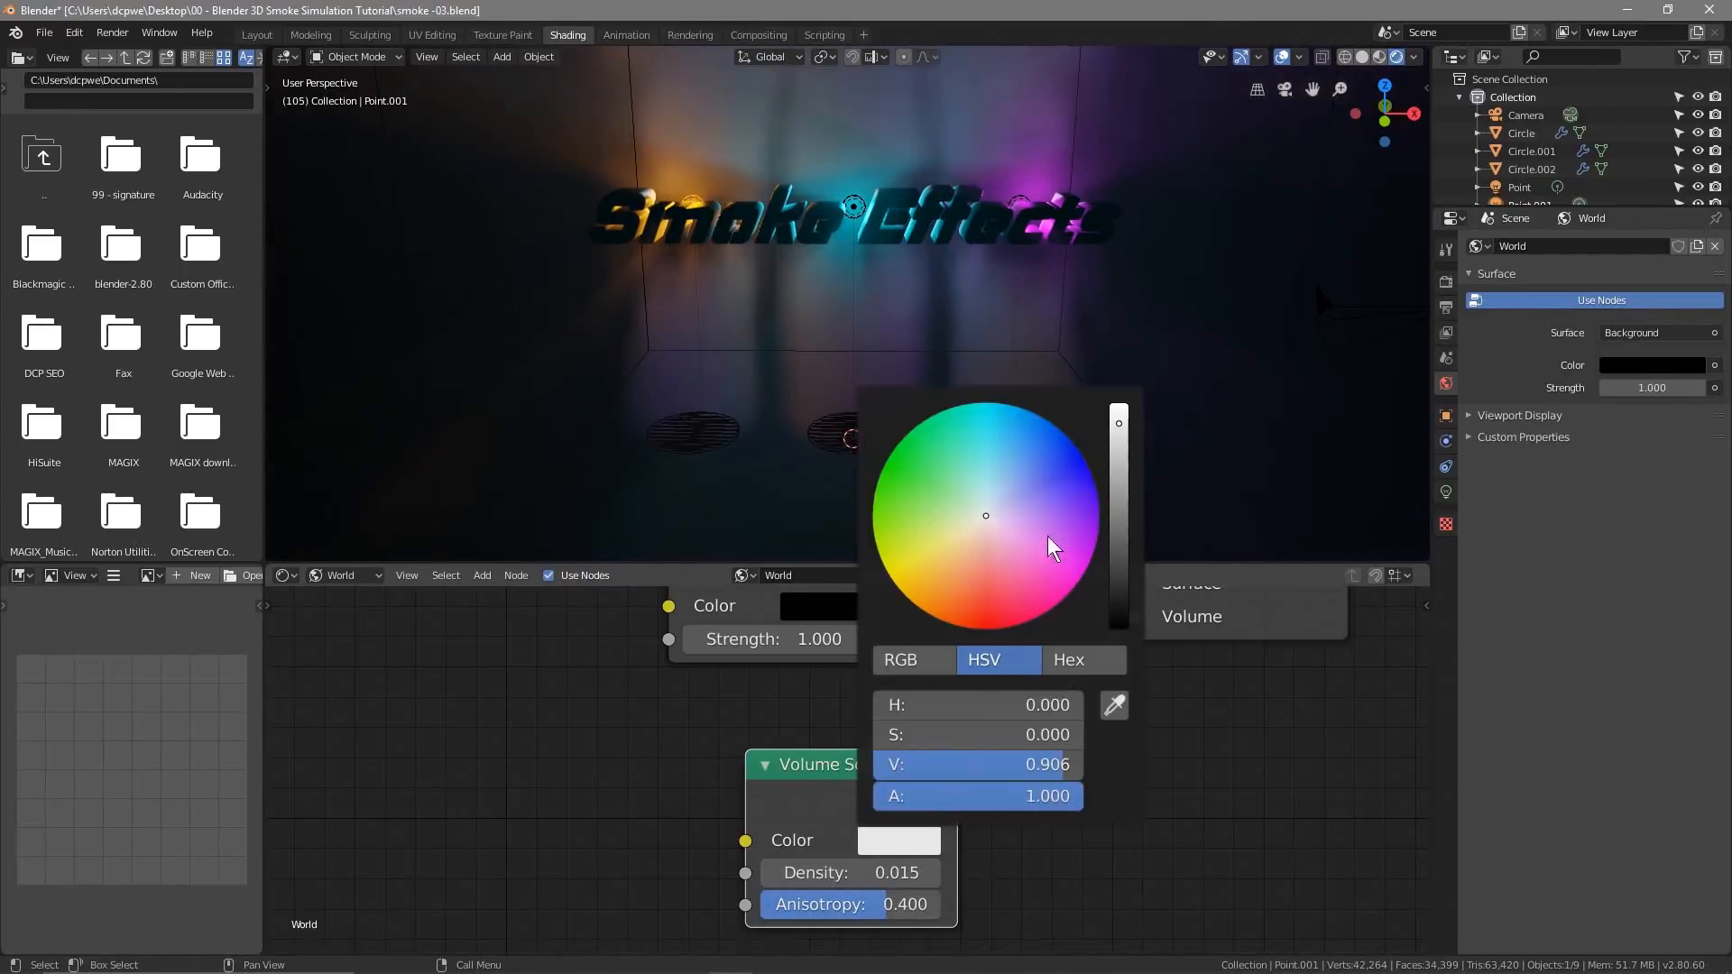
{"action": "mouse_move", "coordinate": [1118, 423]}
{"action": "left_mouse_down"}
{"action": "mouse_move", "coordinate": [1119, 594]}
{"action": "mouse_move", "coordinate": [1118, 406]}
{"action": "left_mouse_up"}
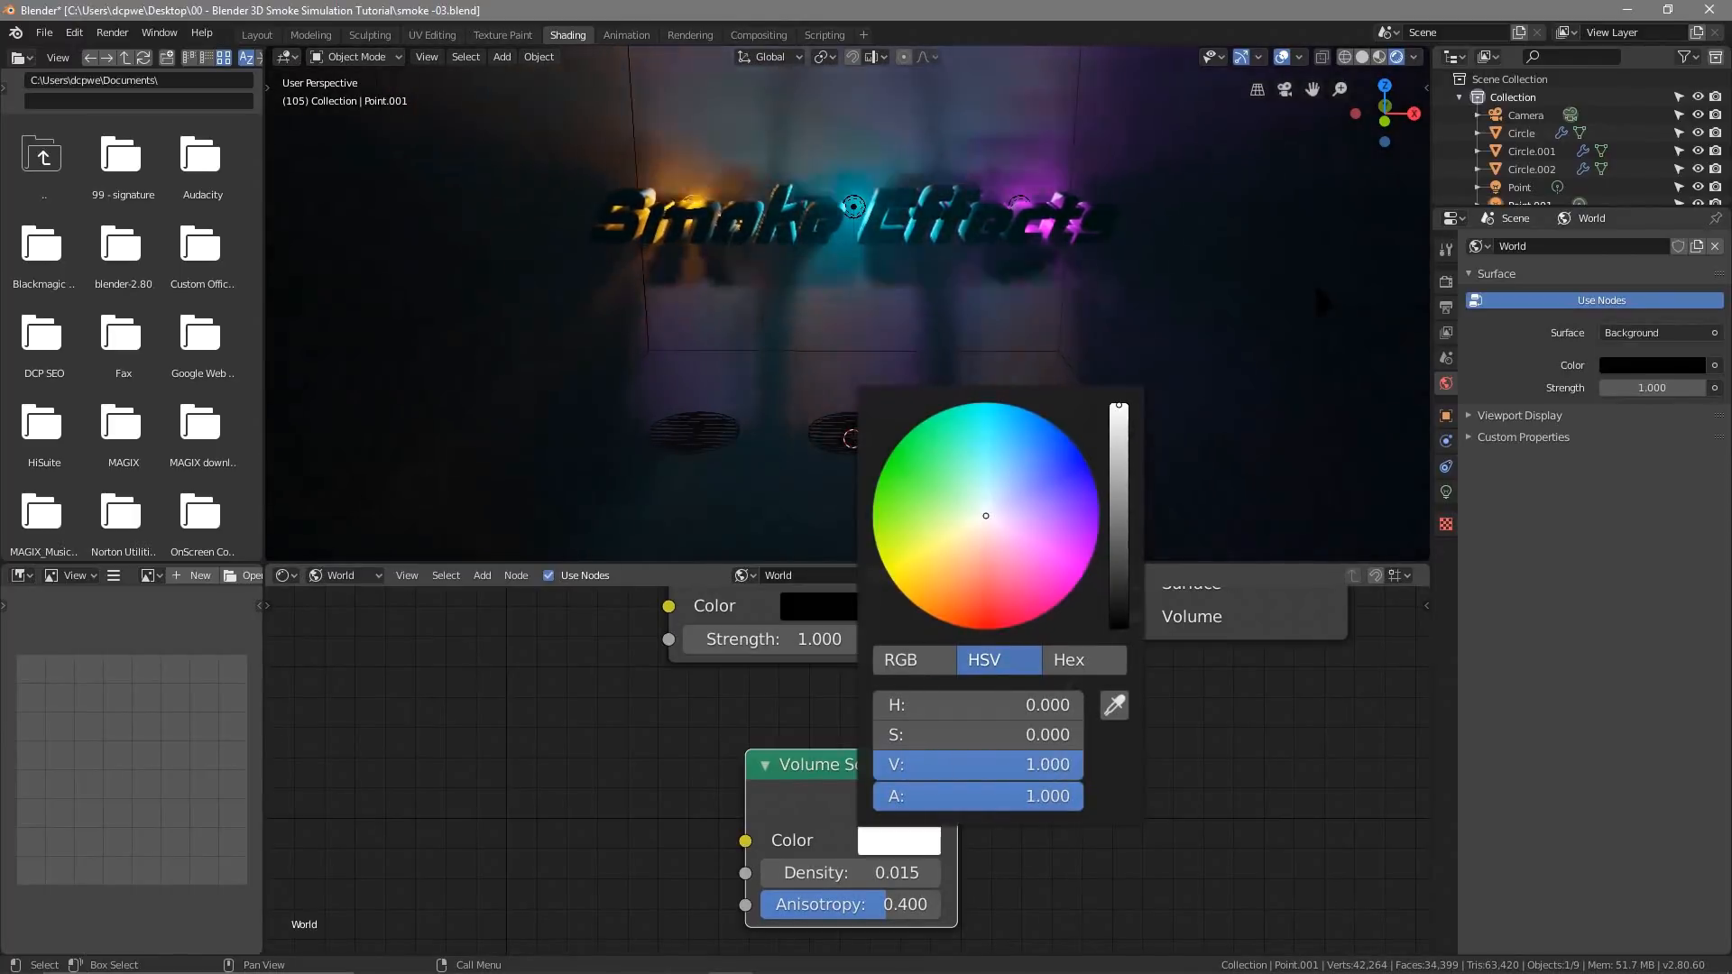
{"action": "left_click", "coordinate": [999, 531]}
{"action": "mouse_move", "coordinate": [999, 530]}
{"action": "left_mouse_down"}
{"action": "mouse_move", "coordinate": [897, 531]}
{"action": "mouse_move", "coordinate": [1011, 472]}
{"action": "mouse_move", "coordinate": [1000, 547]}
{"action": "mouse_move", "coordinate": [991, 506]}
{"action": "mouse_move", "coordinate": [1059, 529]}
{"action": "mouse_move", "coordinate": [985, 519]}
{"action": "left_mouse_up"}
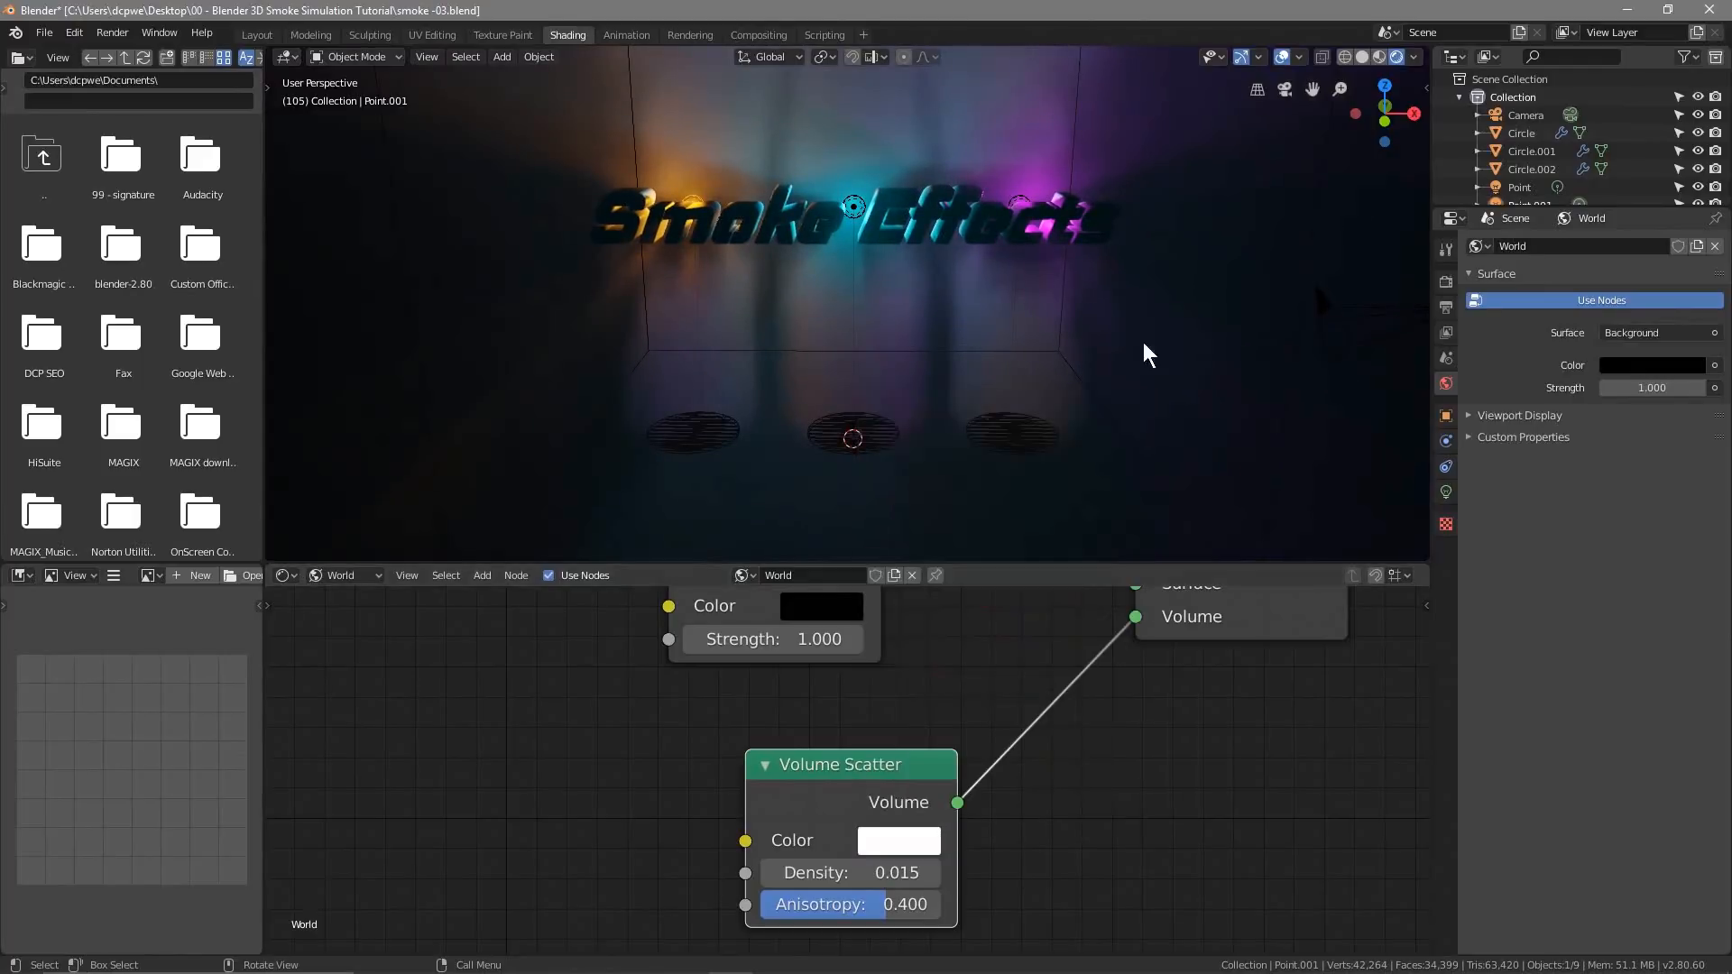
Return to the Layout workspace, play the smoke animation from the first frame to check the world volume, and stop it
{"action": "left_click", "coordinate": [255, 36]}
{"action": "mouse_move", "coordinate": [729, 433]}
{"action": "middle_mouse_down"}
{"action": "mouse_move", "coordinate": [700, 429]}
{"action": "mouse_move", "coordinate": [739, 431]}
{"action": "mouse_move", "coordinate": [726, 420]}
{"action": "middle_mouse_up"}
{"action": "scroll", "coordinate": [726, 420], "scroll_direction": "up", "scroll_amount": 2}
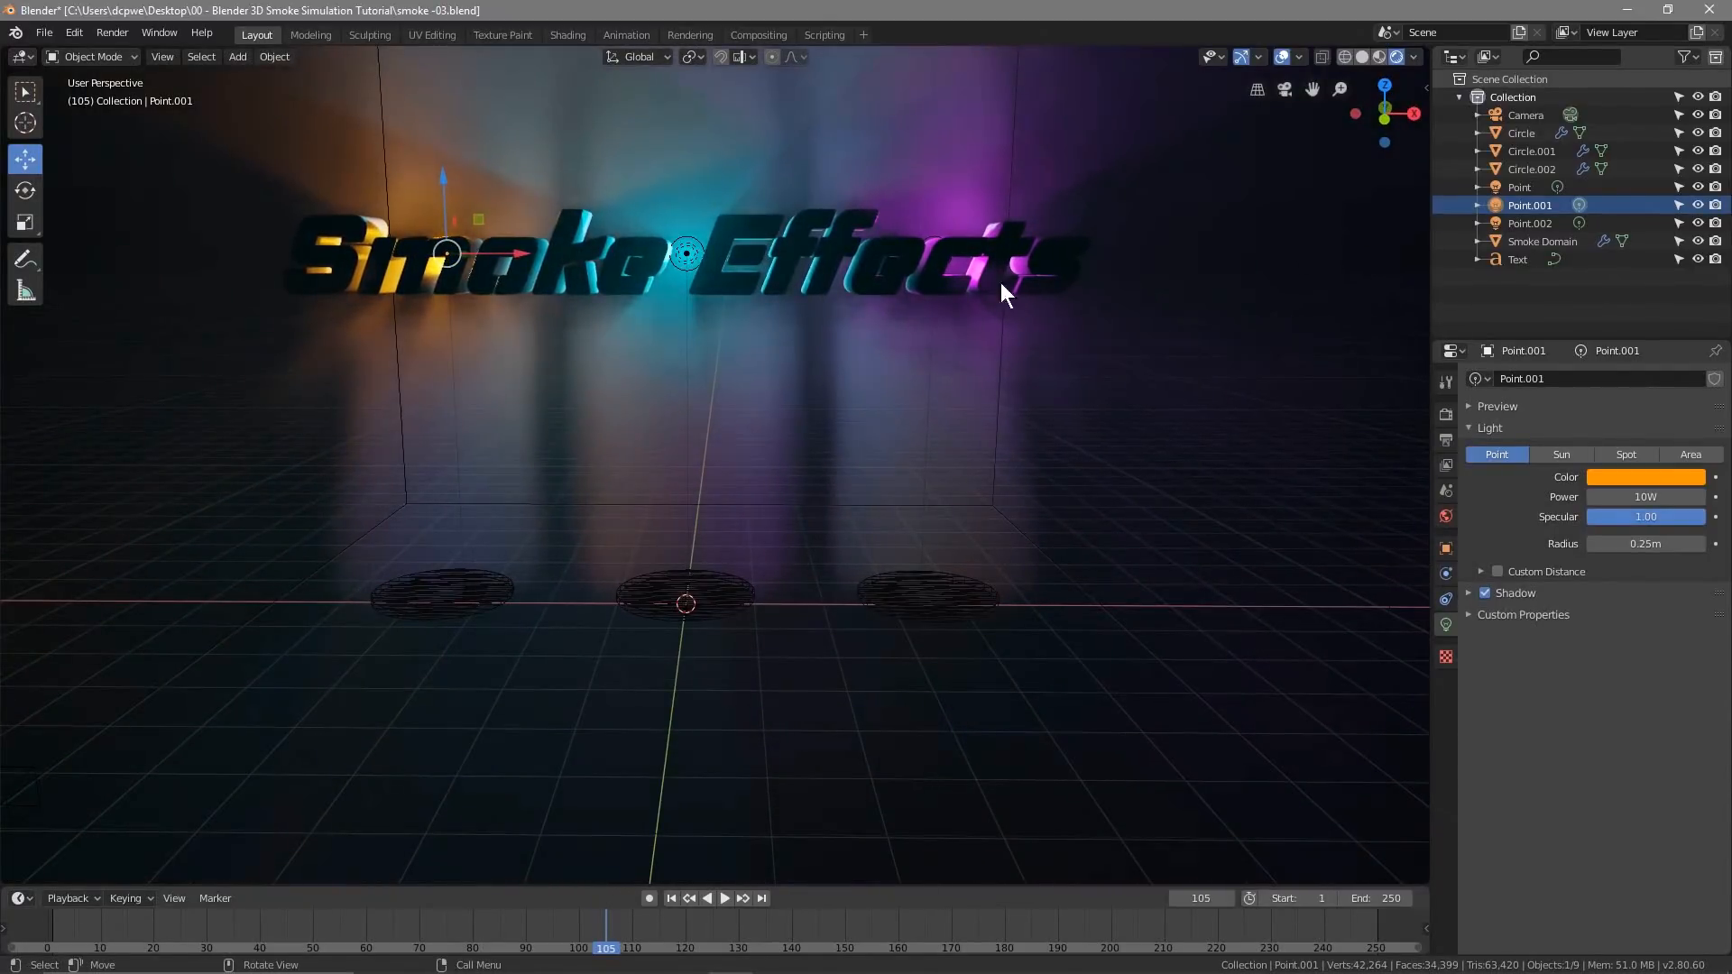
{"action": "middle_click_drag", "start_coordinate": [776, 427], "coordinate": [817, 467], "text": "shift"}
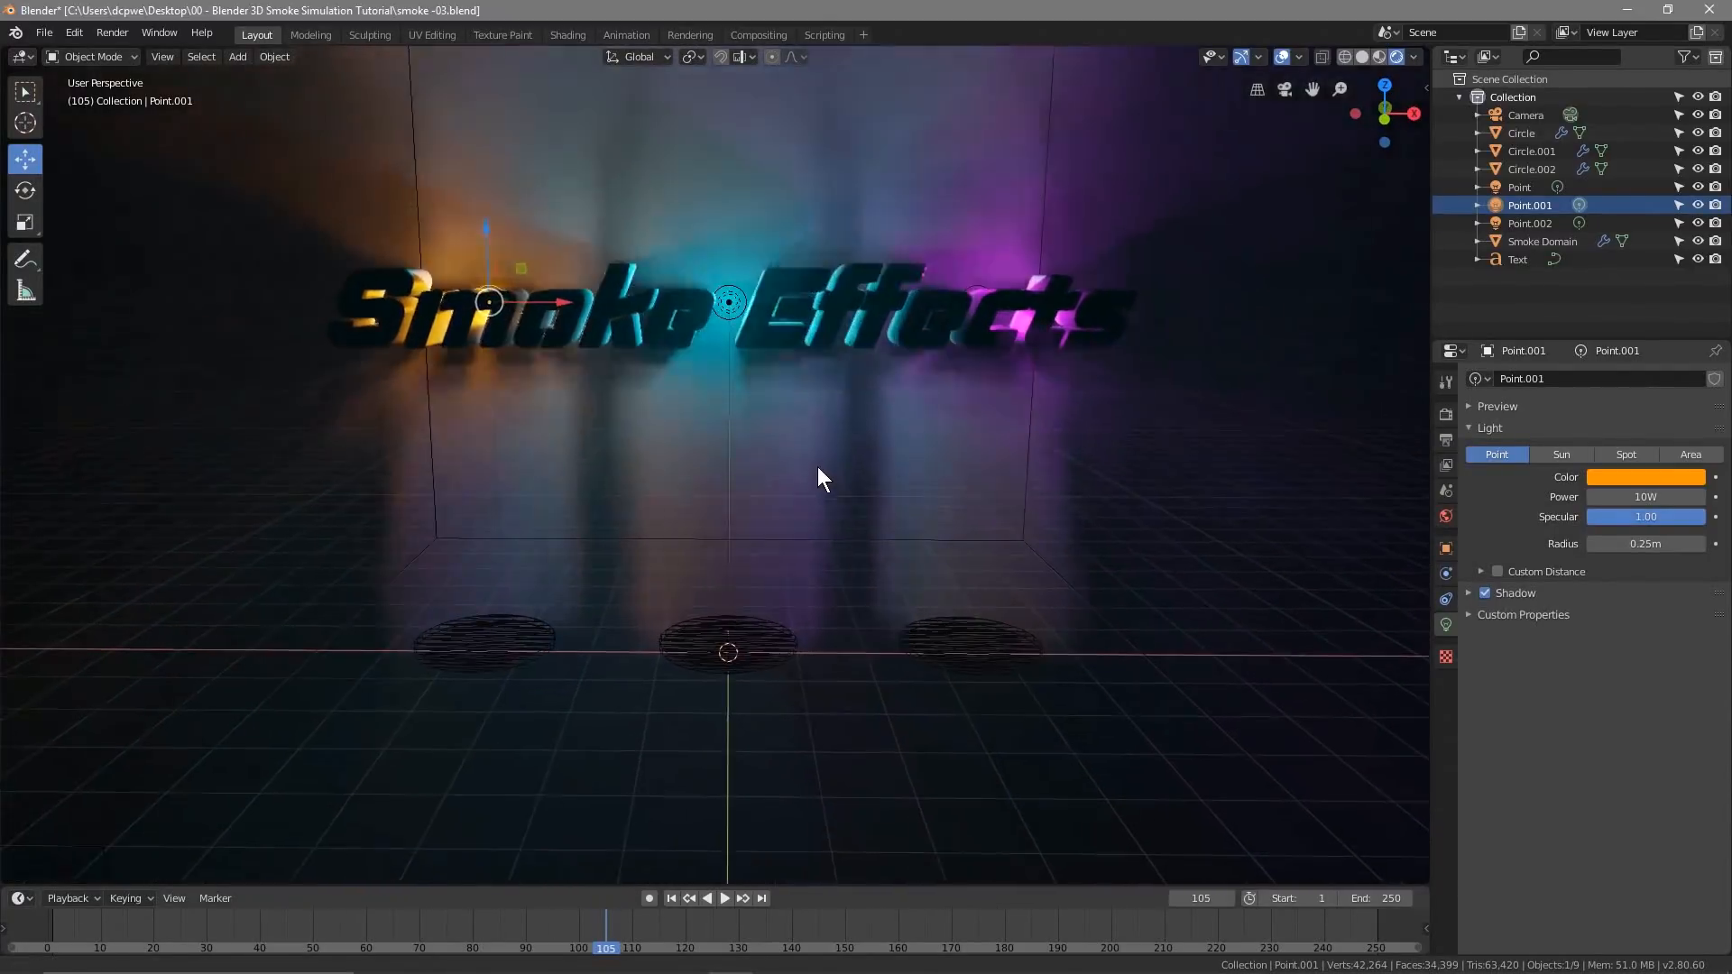
{"action": "left_click", "coordinate": [725, 898]}
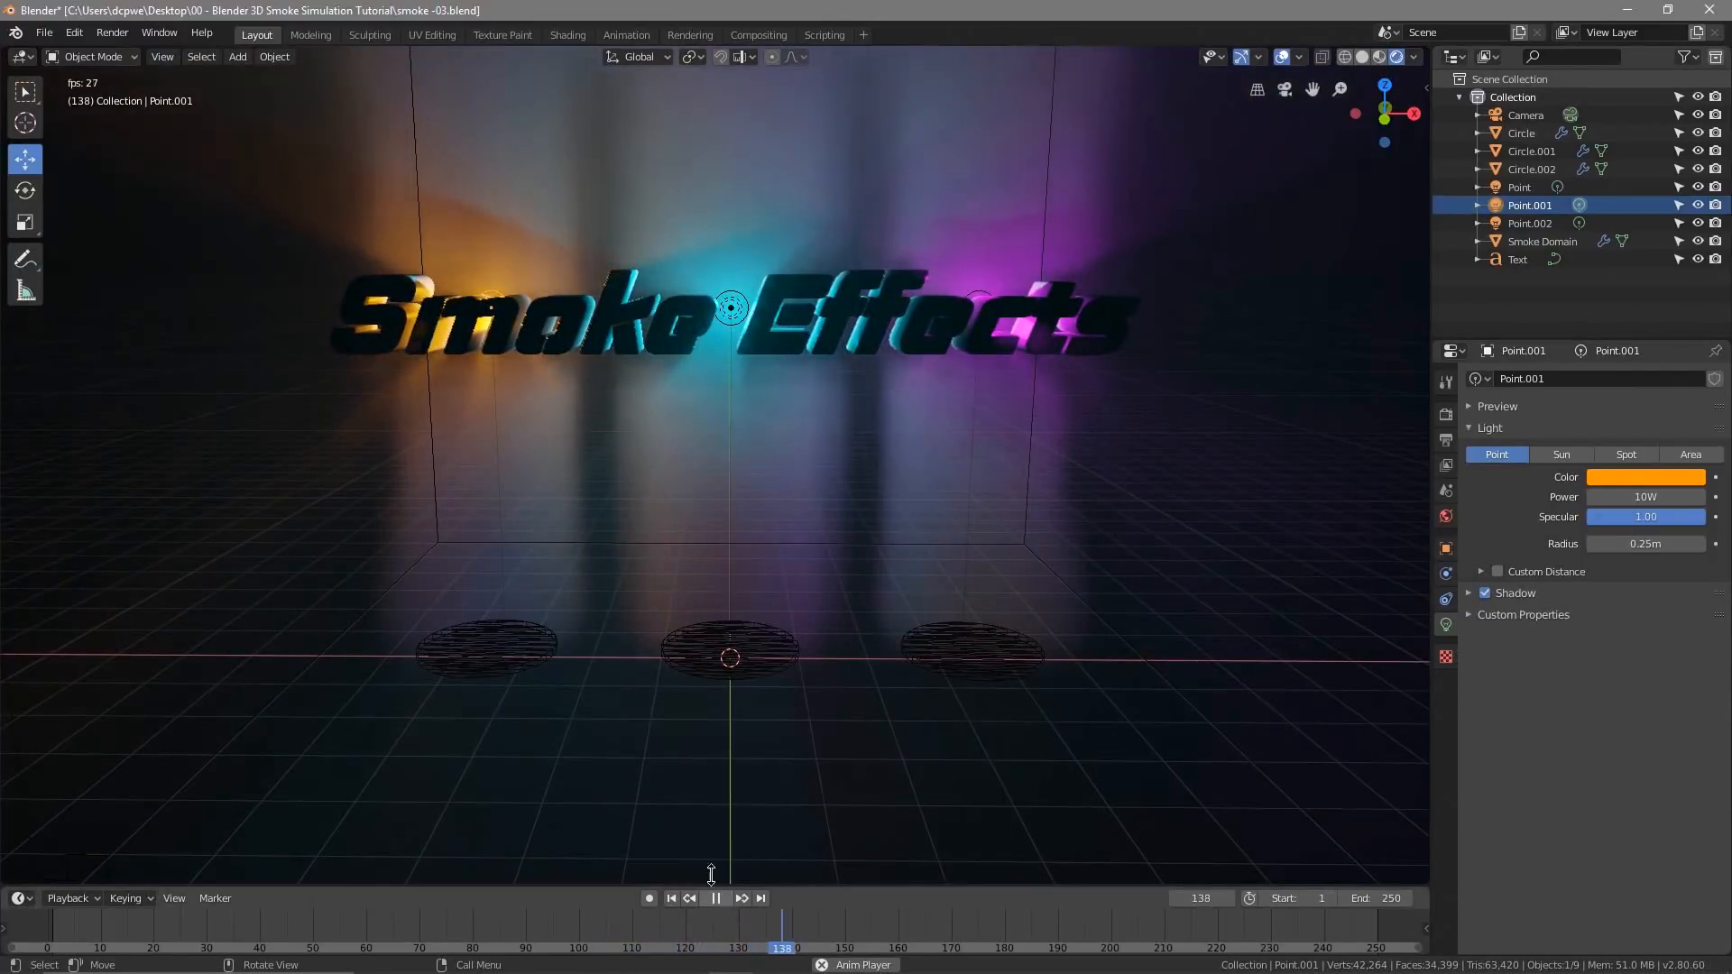
{"action": "left_click", "coordinate": [671, 899]}
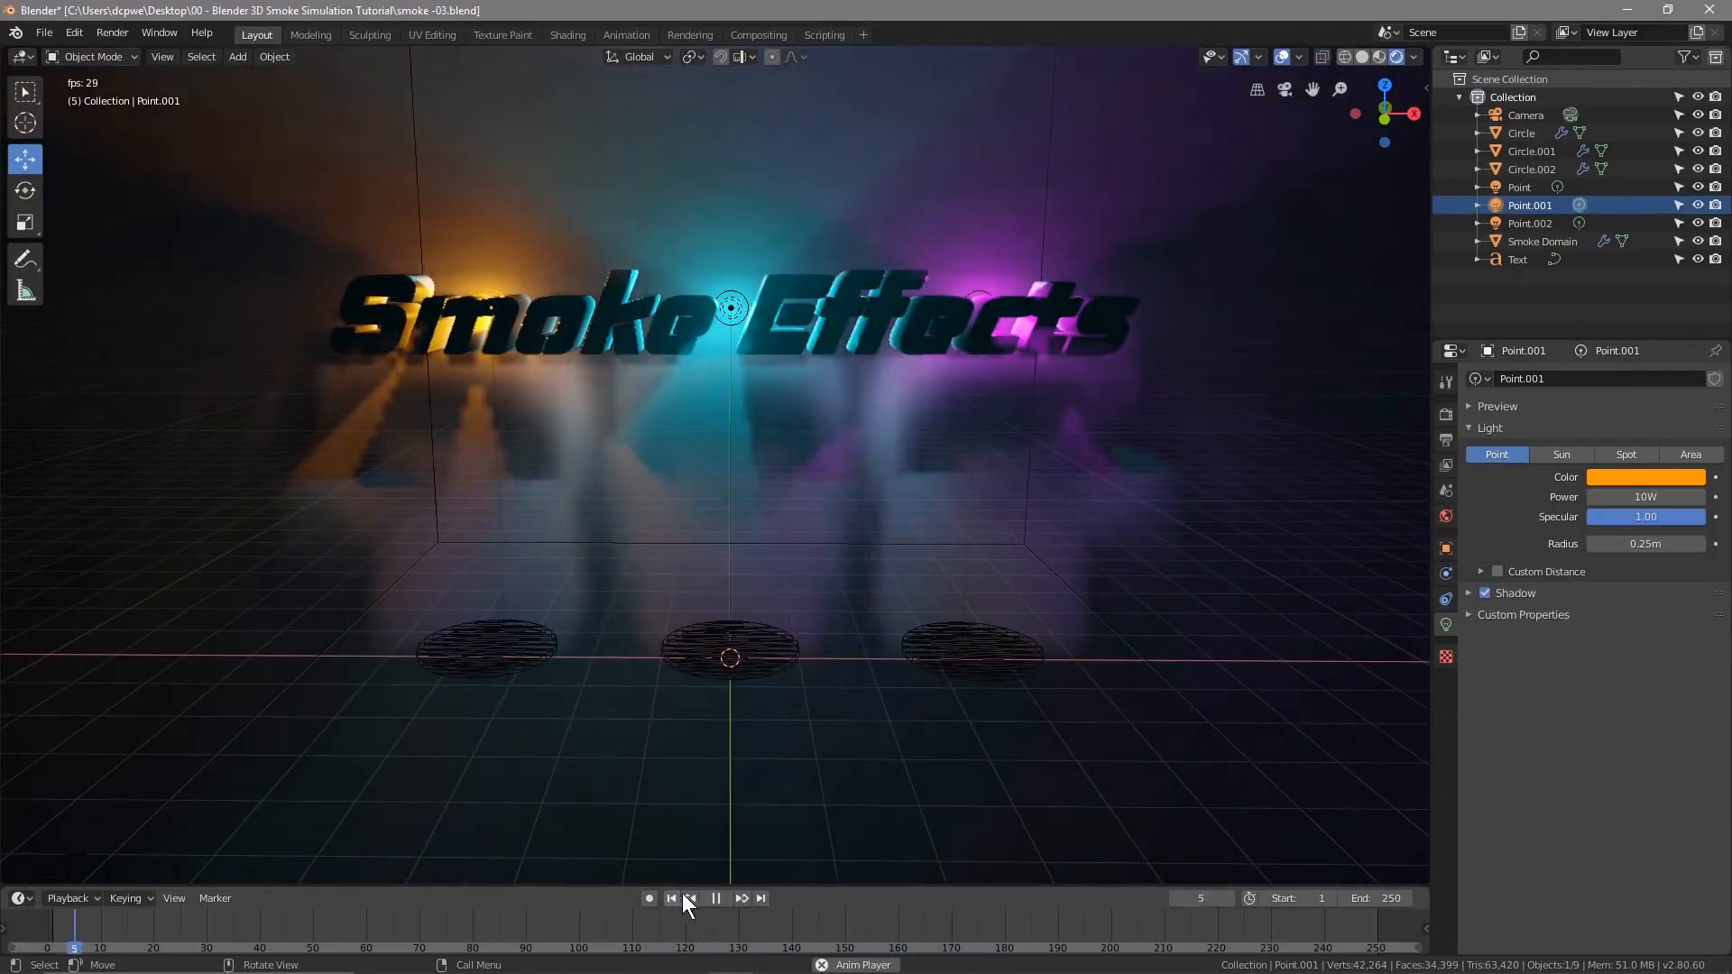
{"action": "left_click", "coordinate": [718, 899]}
{"action": "left_click", "coordinate": [718, 898]}
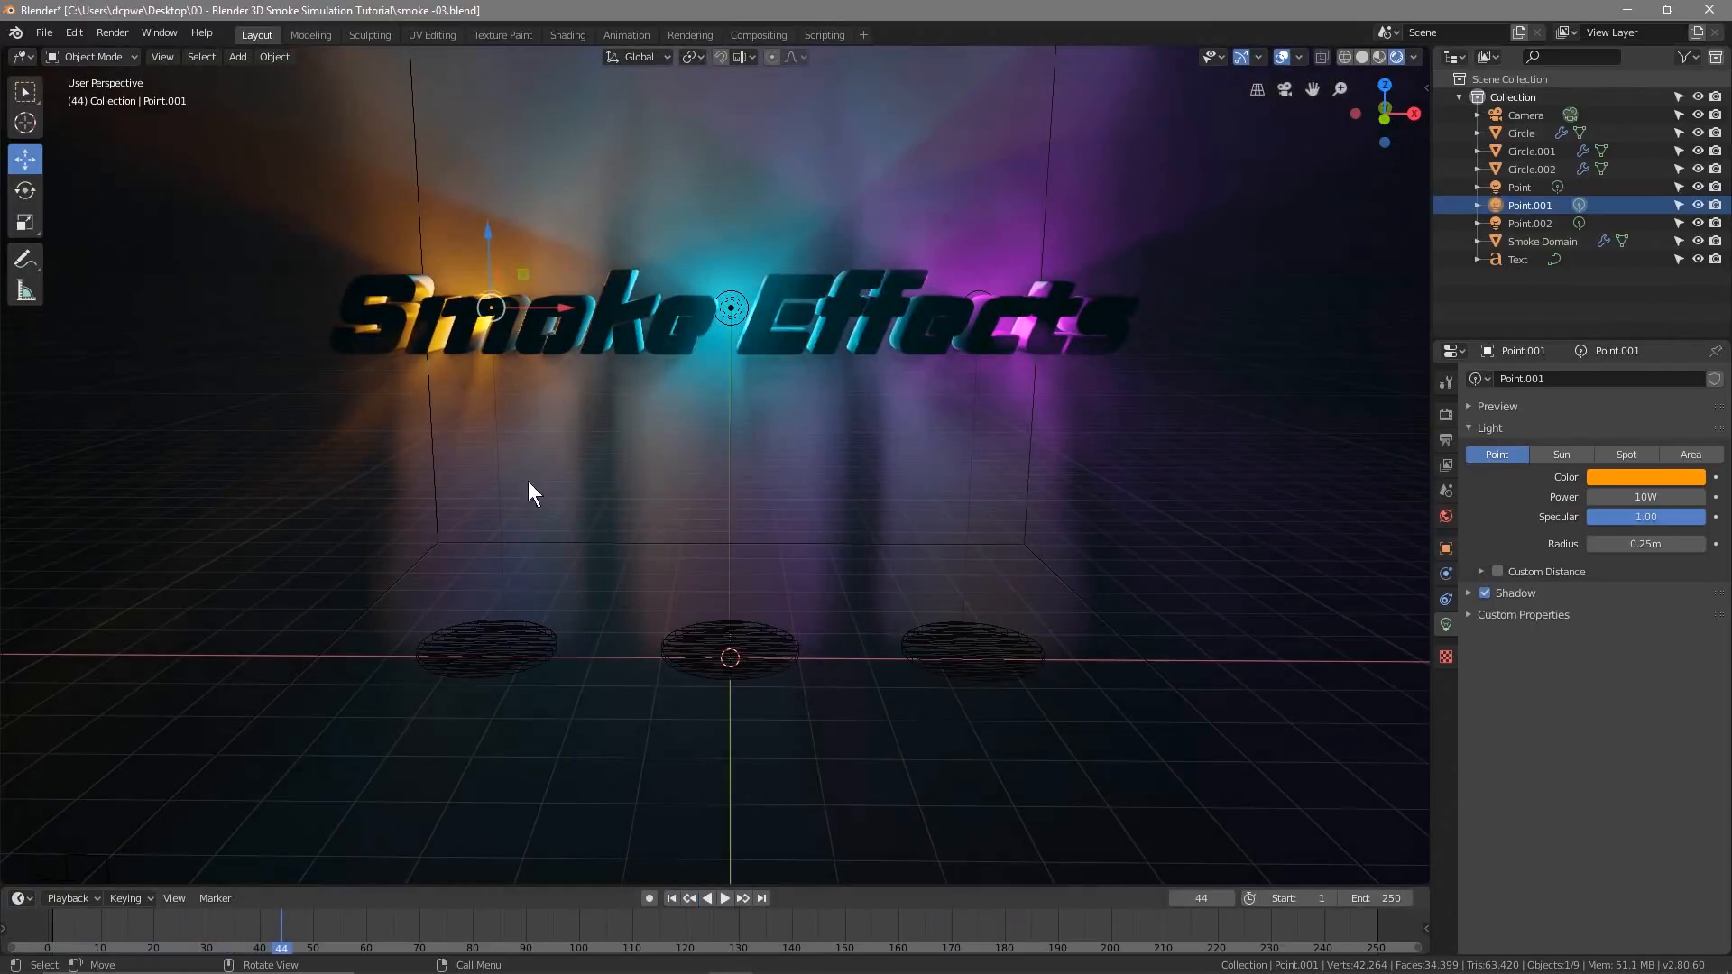
Switch to Solid viewport shading and set the Surface value of the middle Circle's smoke flow to 3 m
{"action": "left_click", "coordinate": [1521, 132]}
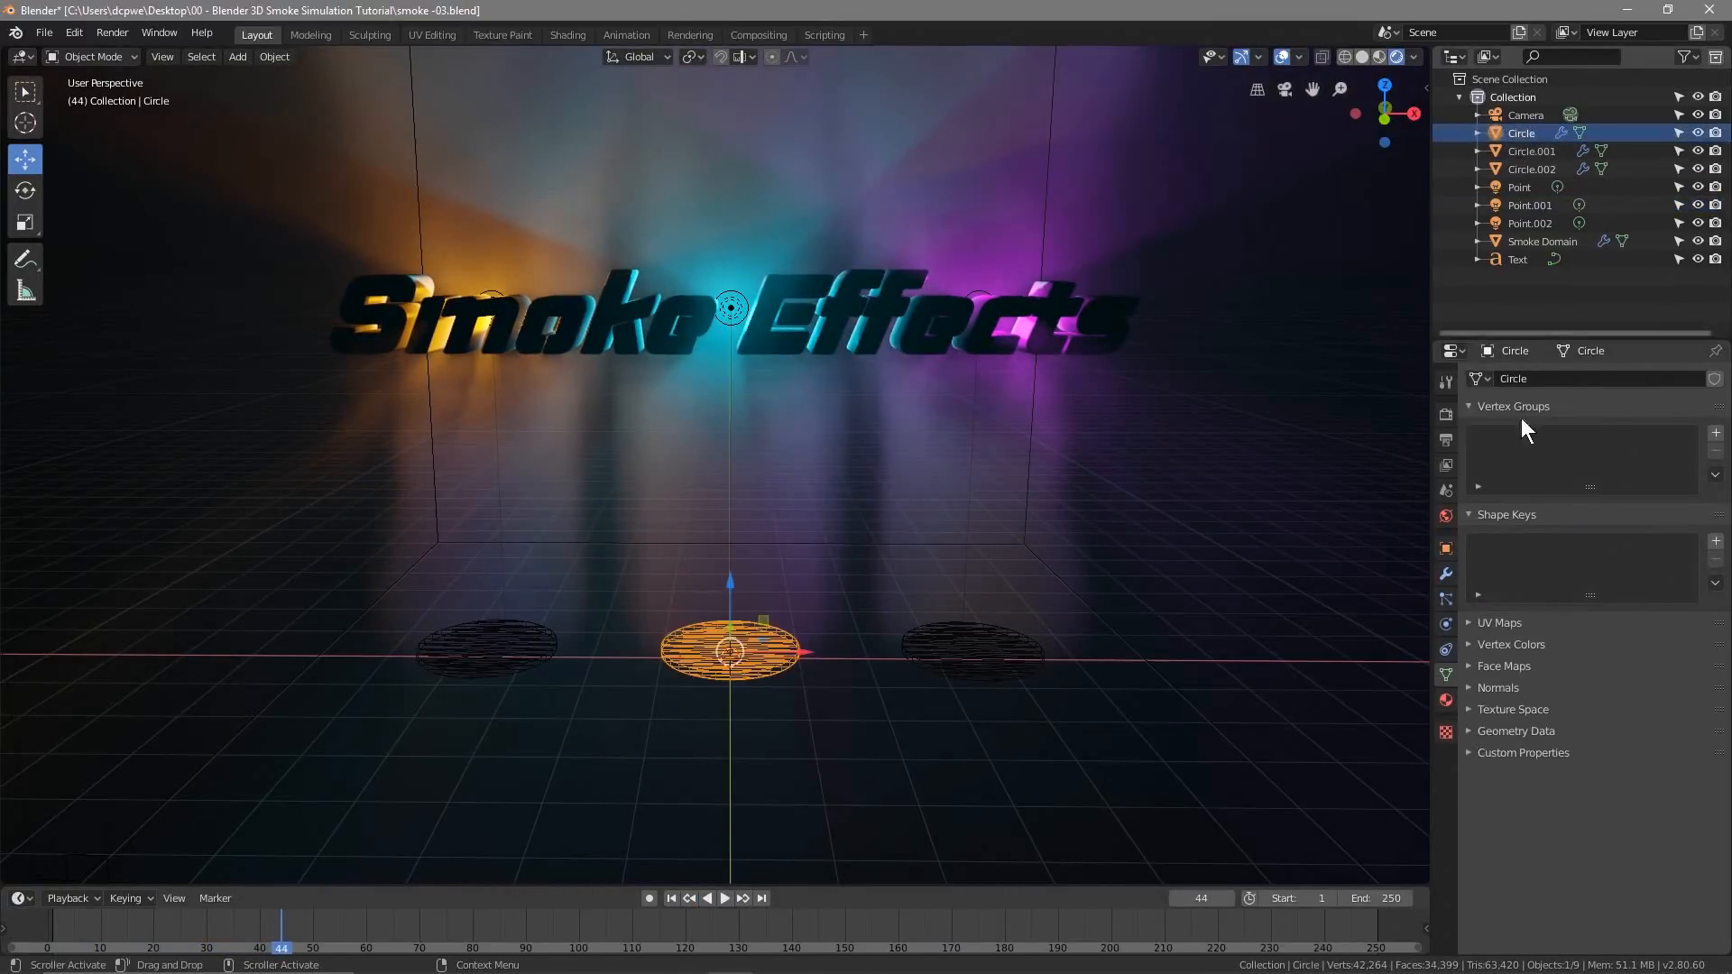
{"action": "left_click", "coordinate": [1447, 604]}
{"action": "left_click", "coordinate": [1447, 625]}
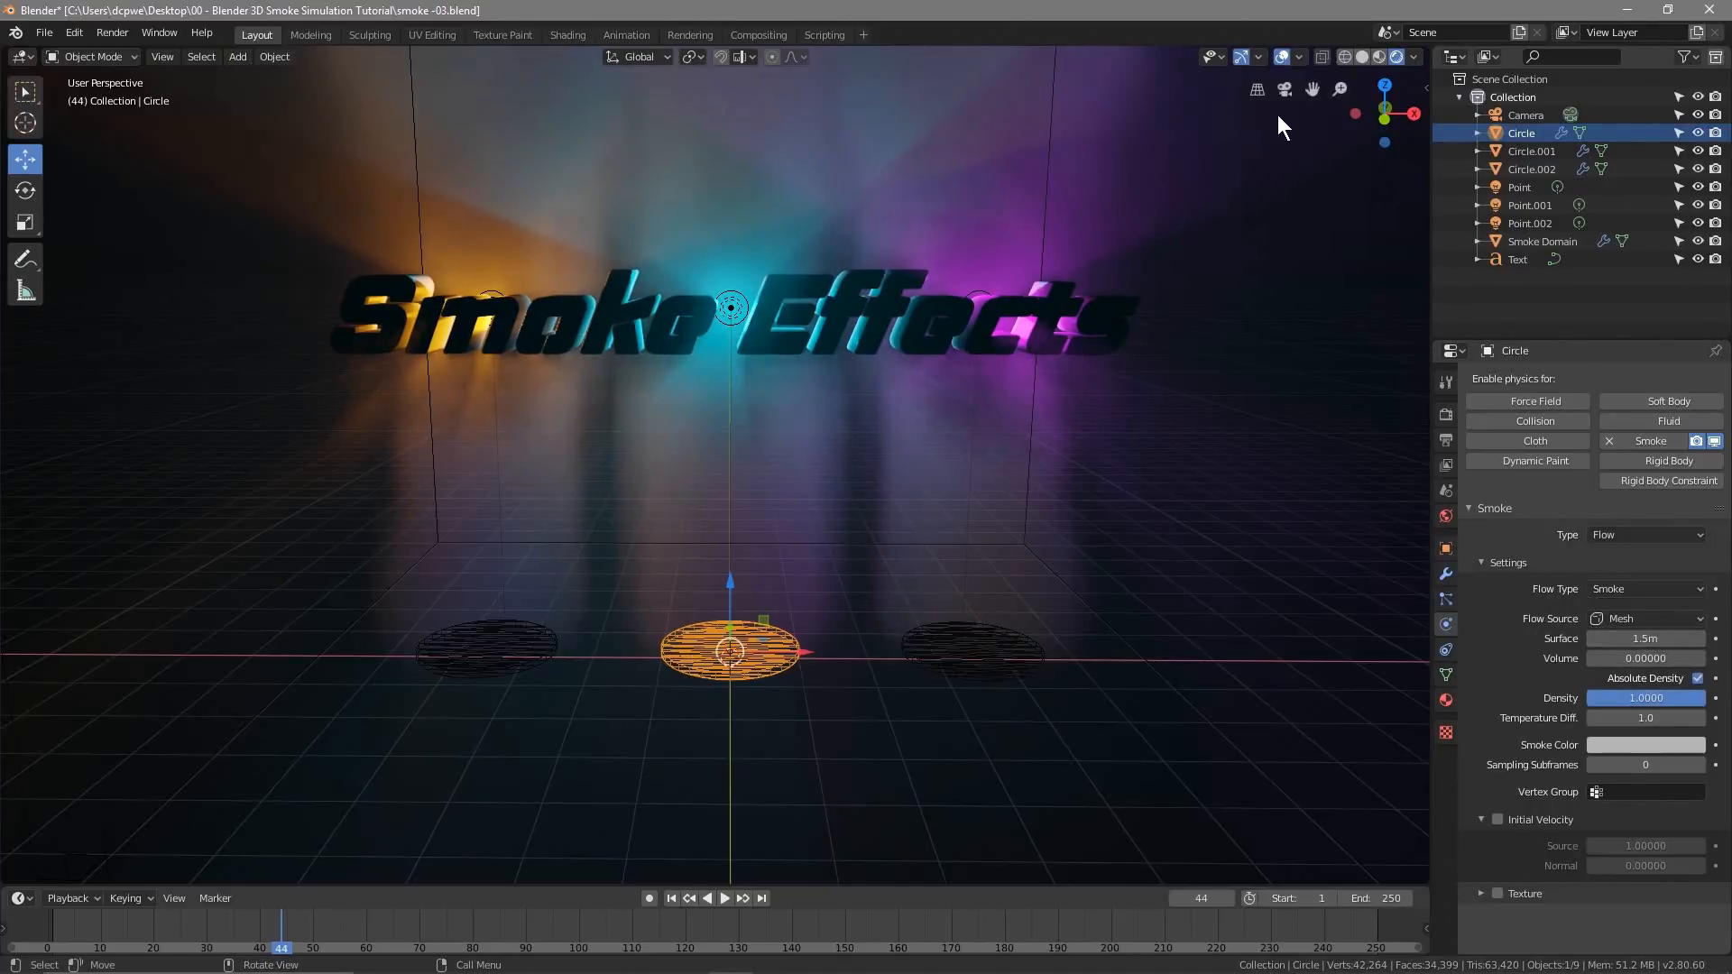
{"action": "left_click", "coordinate": [1357, 52]}
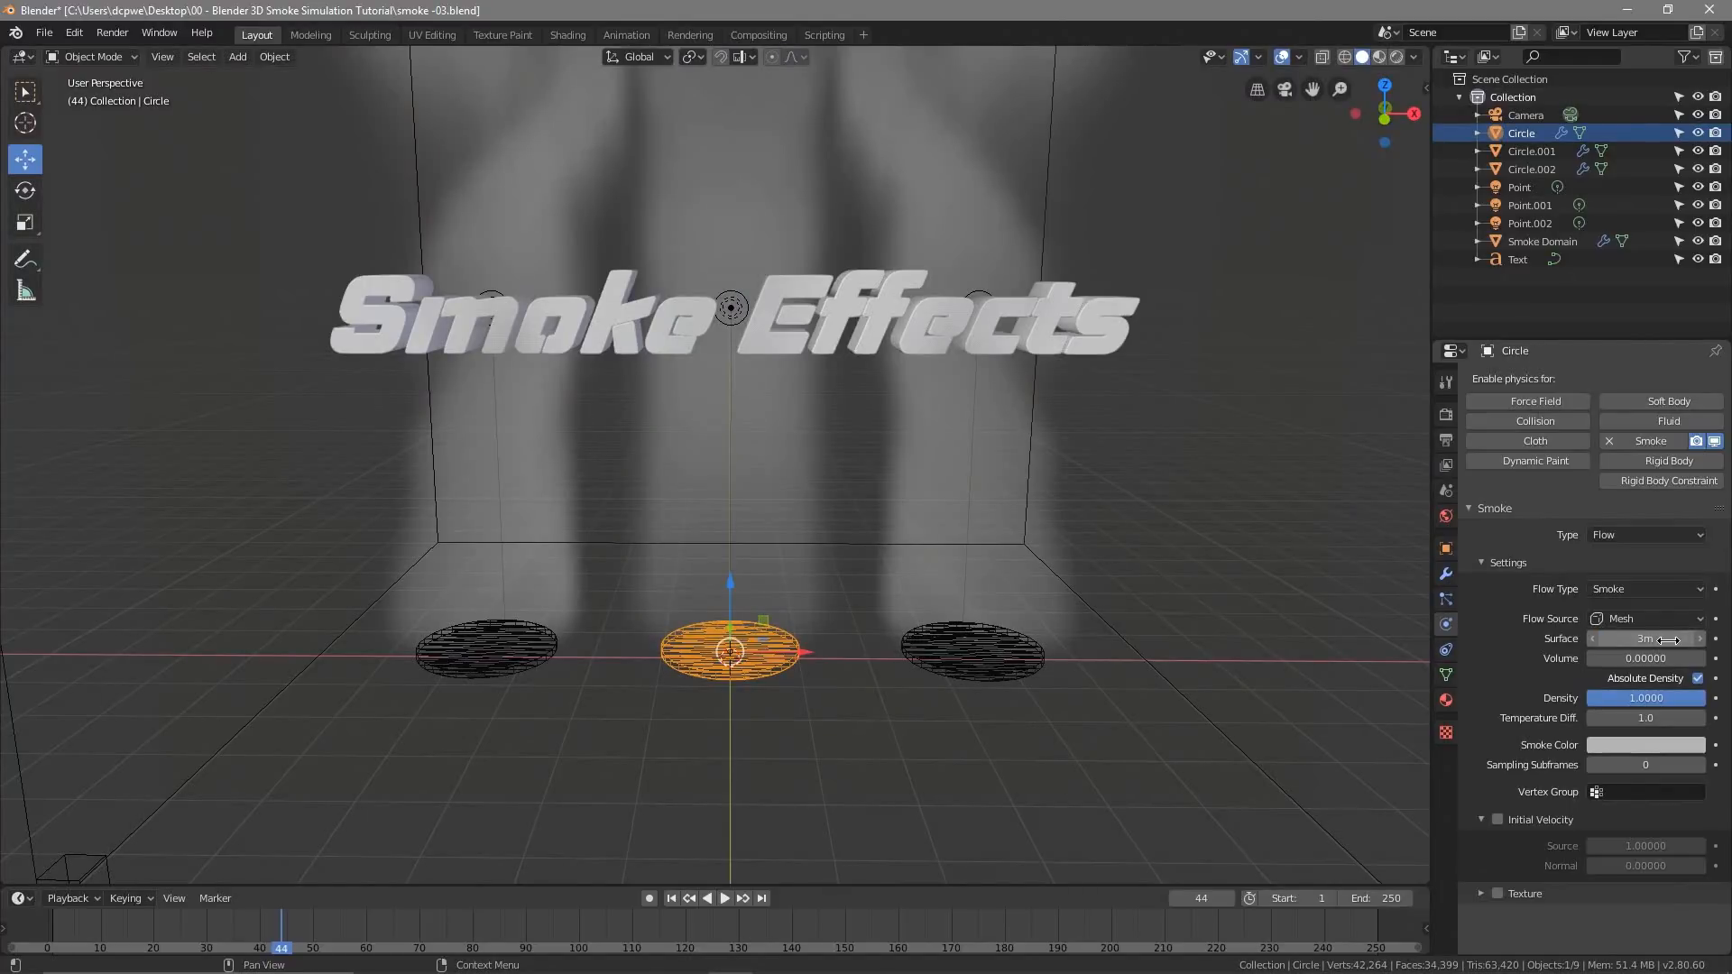
Replay the simulation from the first frame and compare the smoke flow settings of Circle.001 with those of Circle
{"action": "left_click", "coordinate": [671, 897]}
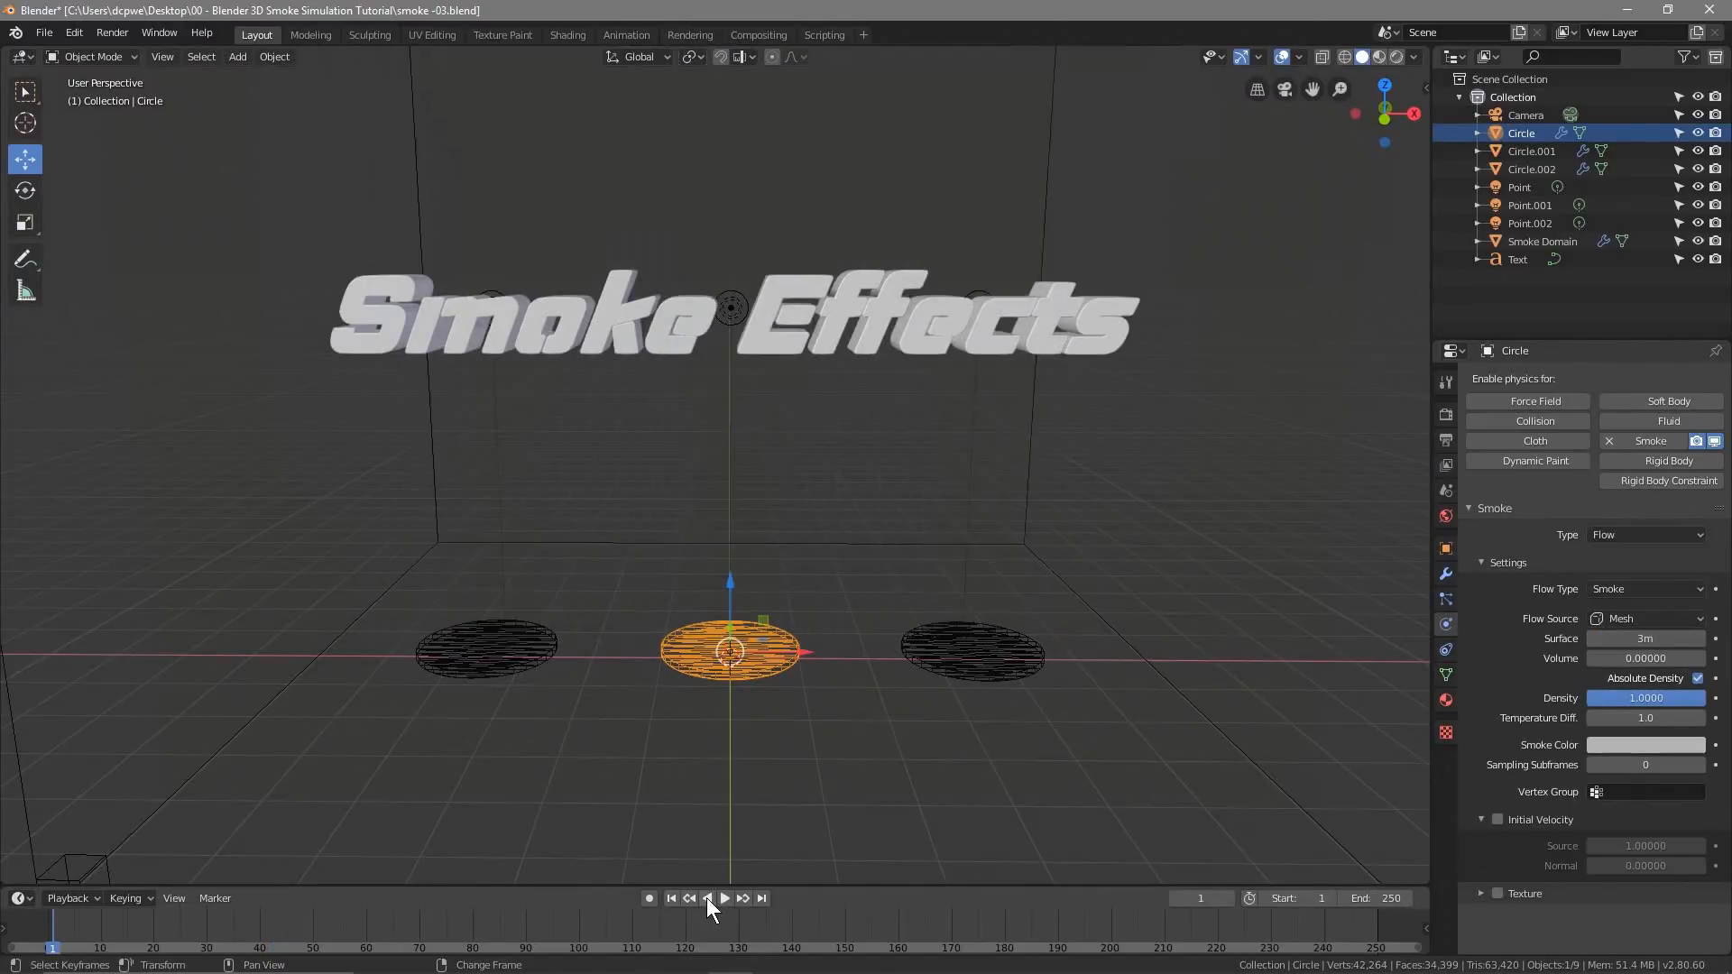
{"action": "left_click", "coordinate": [723, 897]}
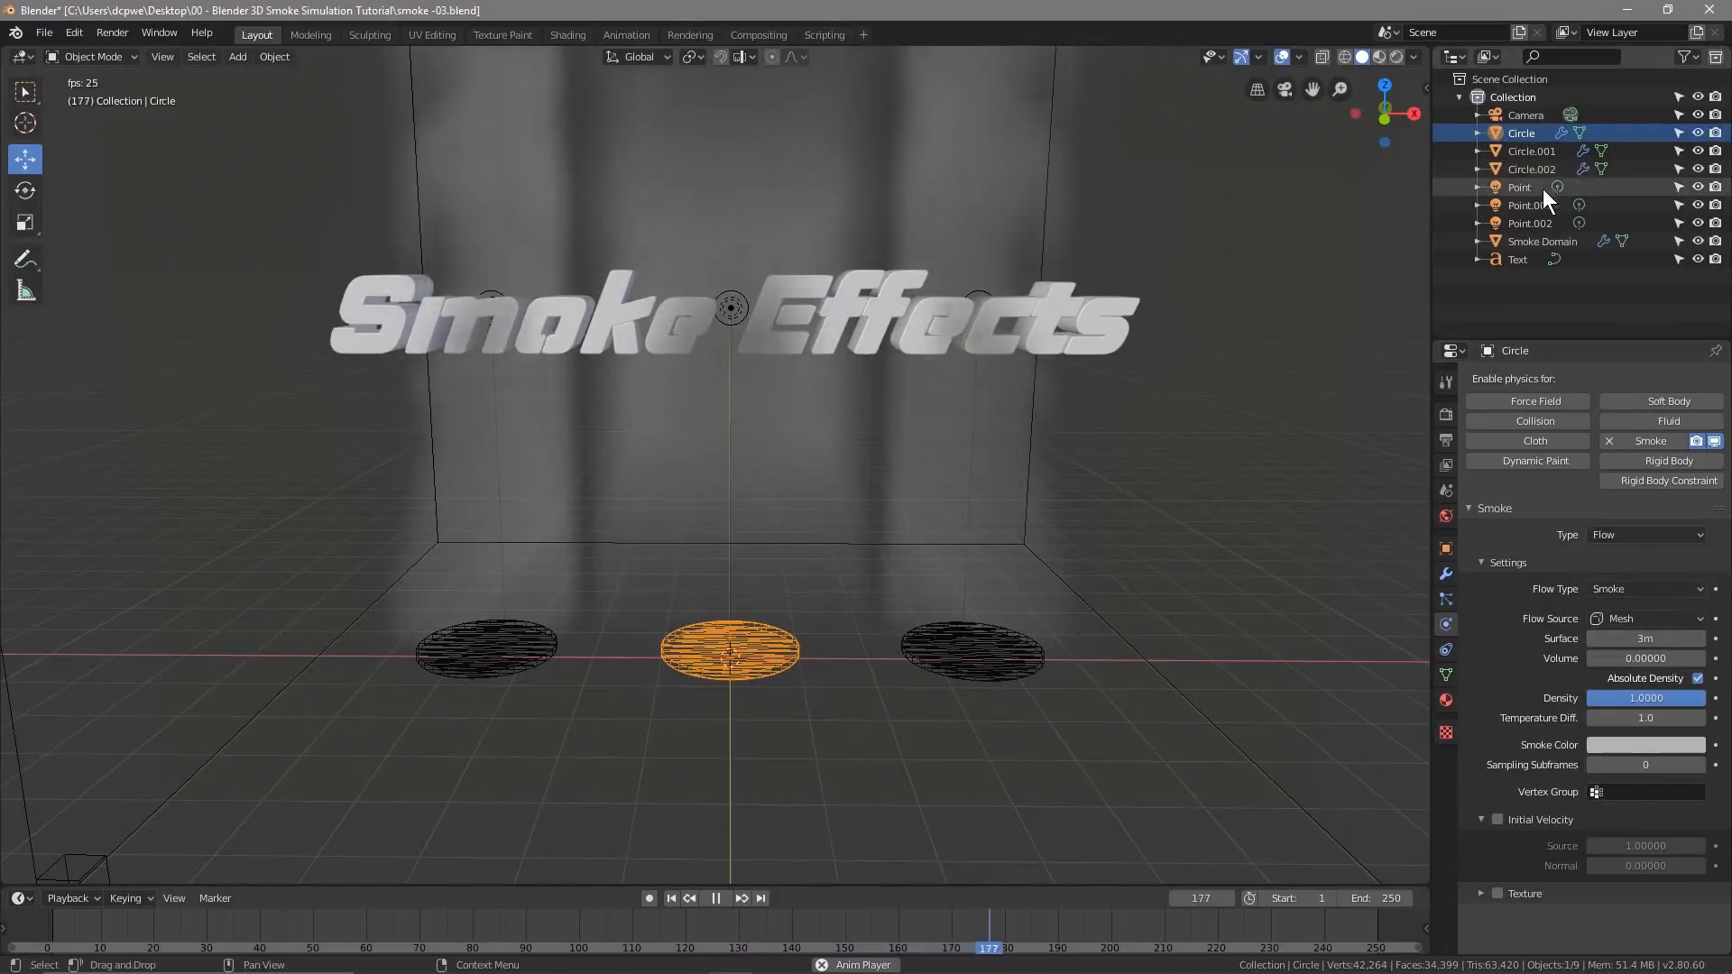
{"action": "left_click", "coordinate": [1534, 152]}
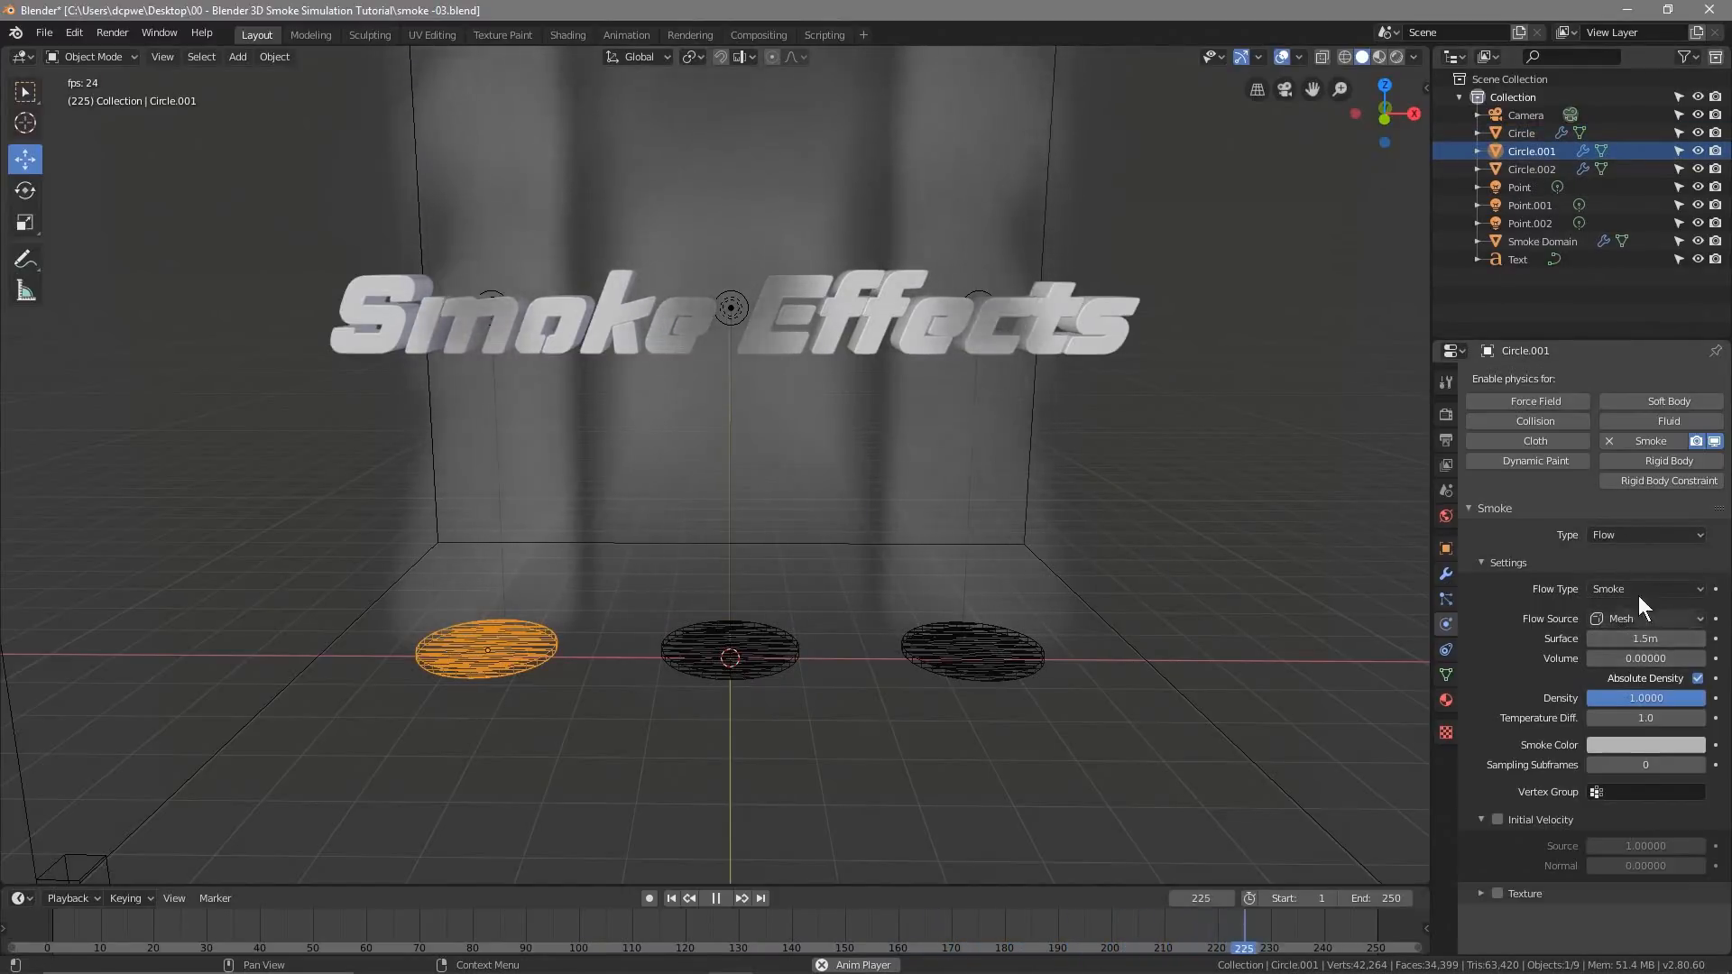
{"action": "left_click", "coordinate": [1539, 134]}
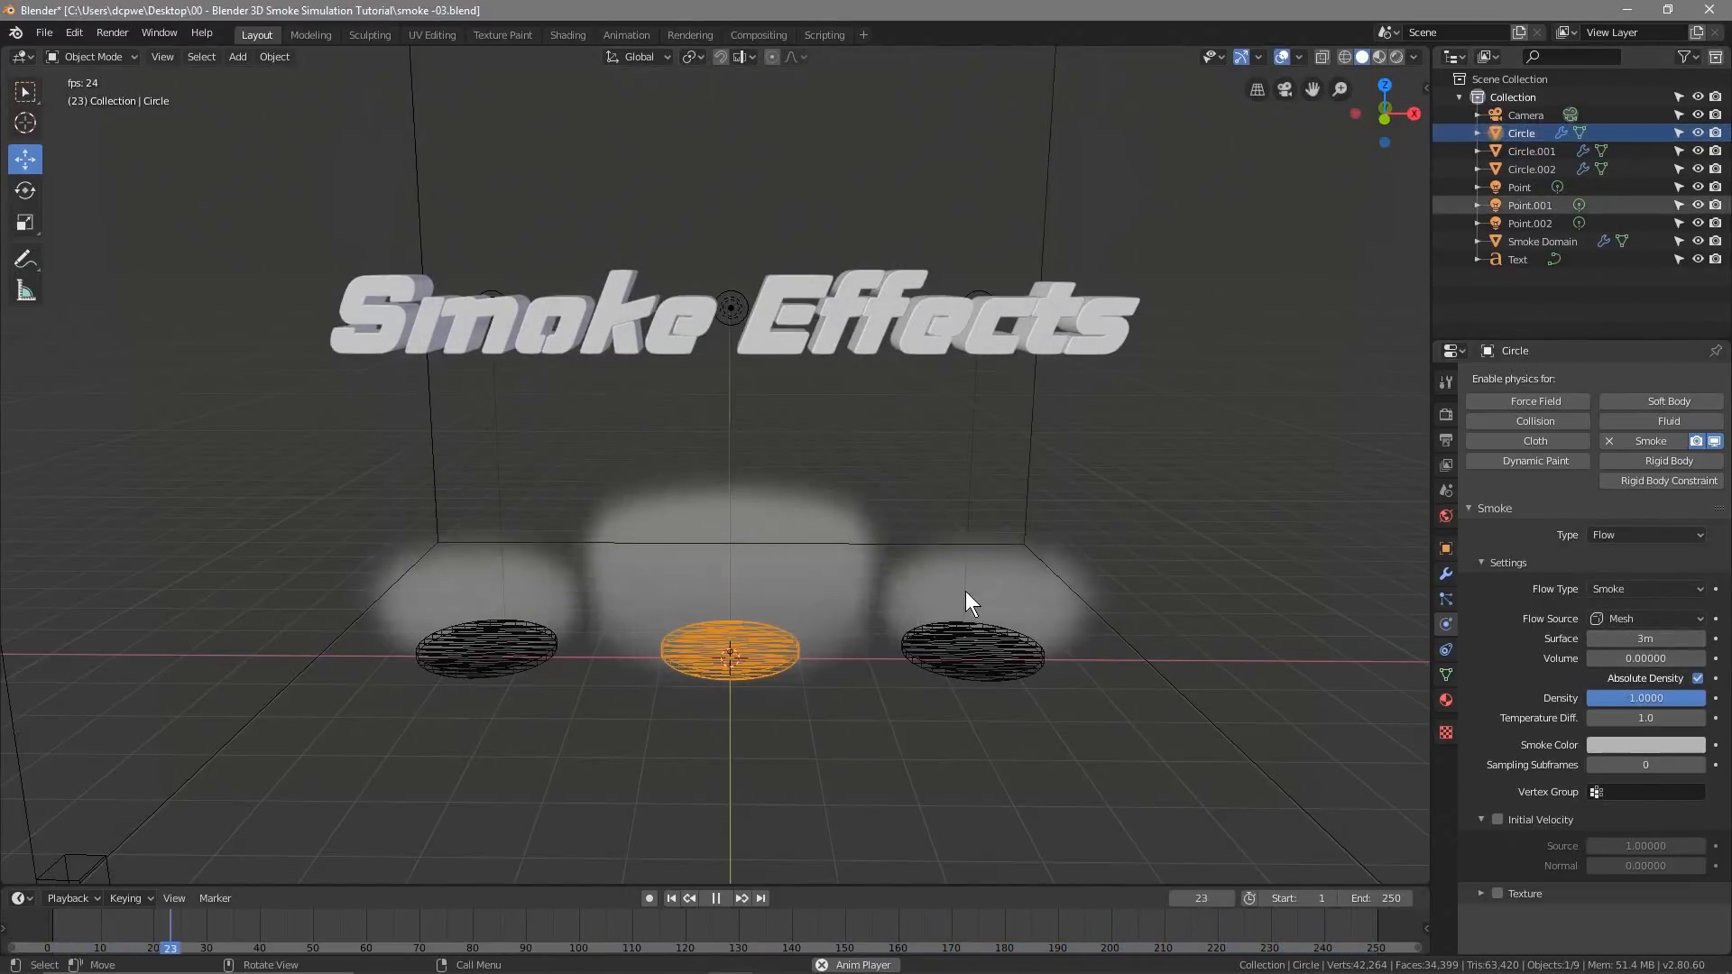
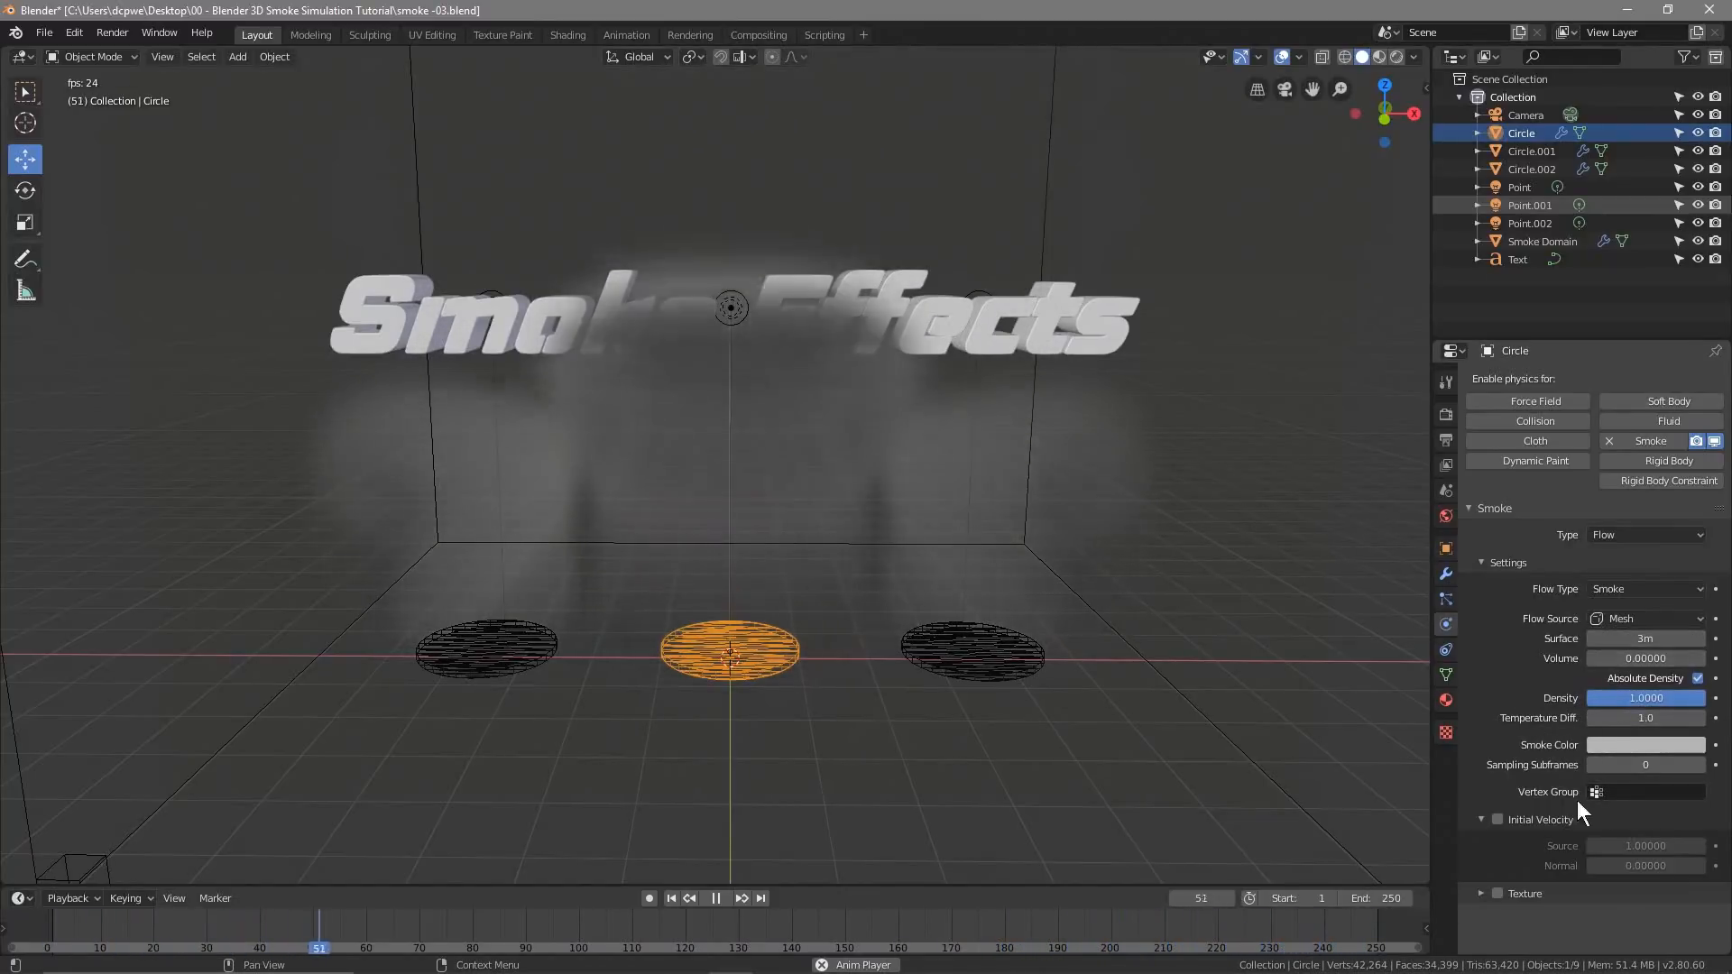
Enable Dissolve in the Smoke Domain's physics settings and set its time to 20
{"action": "left_click", "coordinate": [1518, 240]}
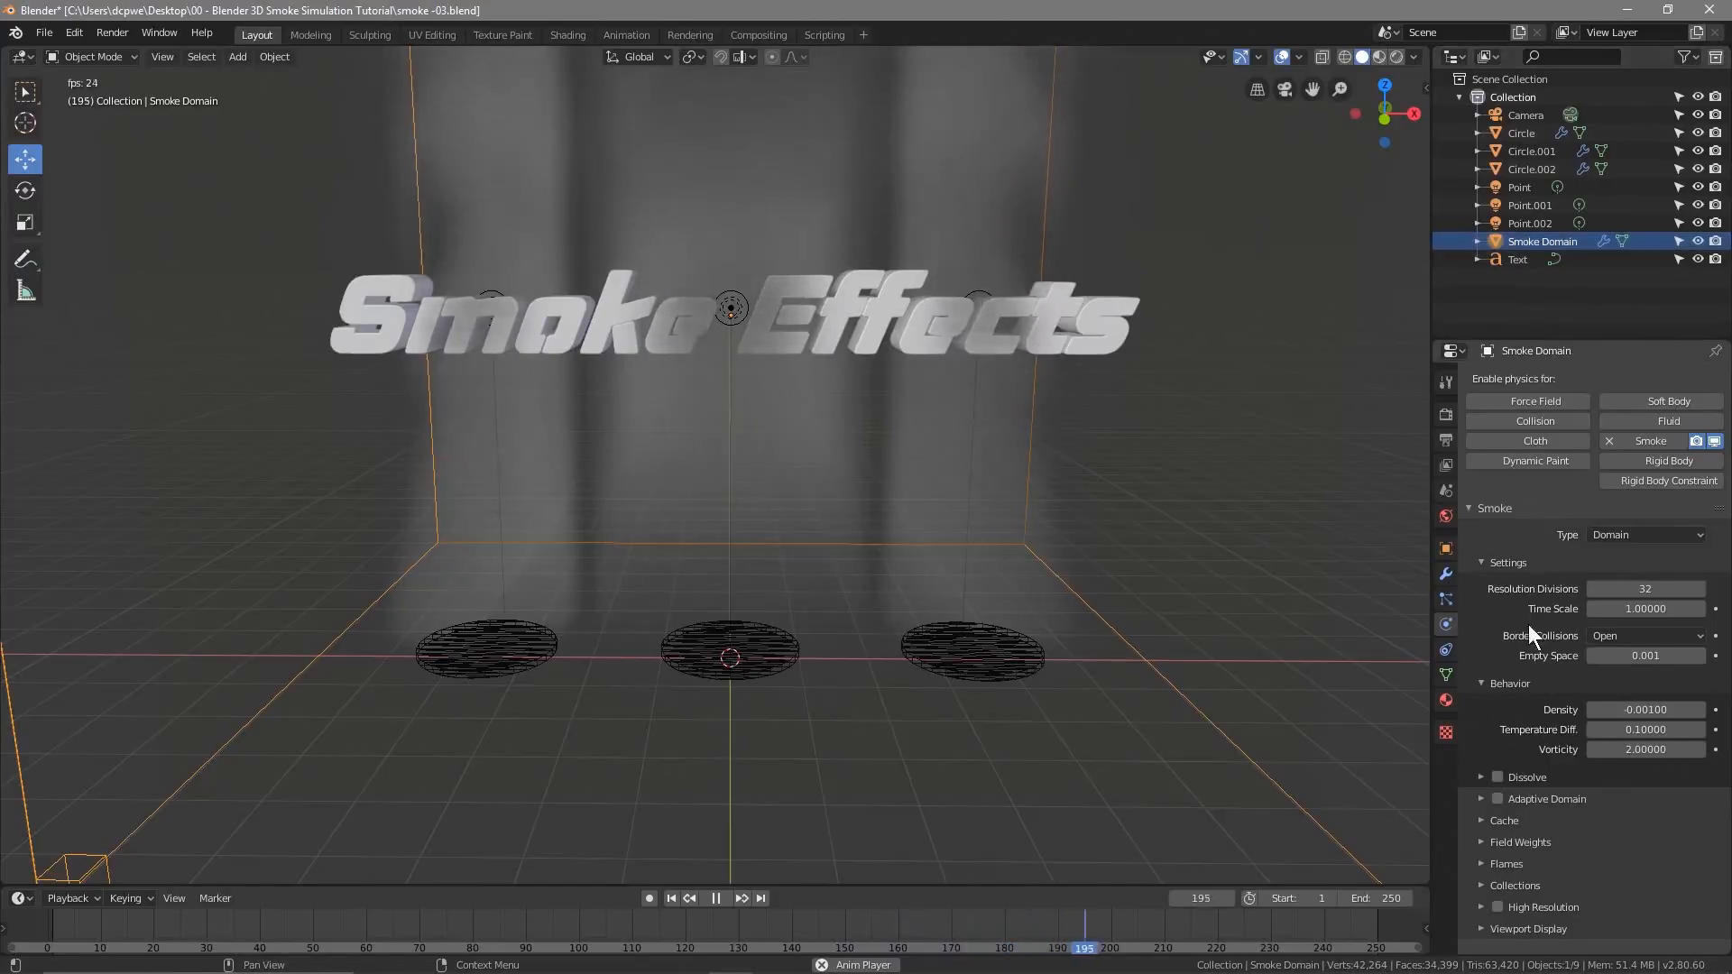
{"action": "left_click", "coordinate": [1496, 776]}
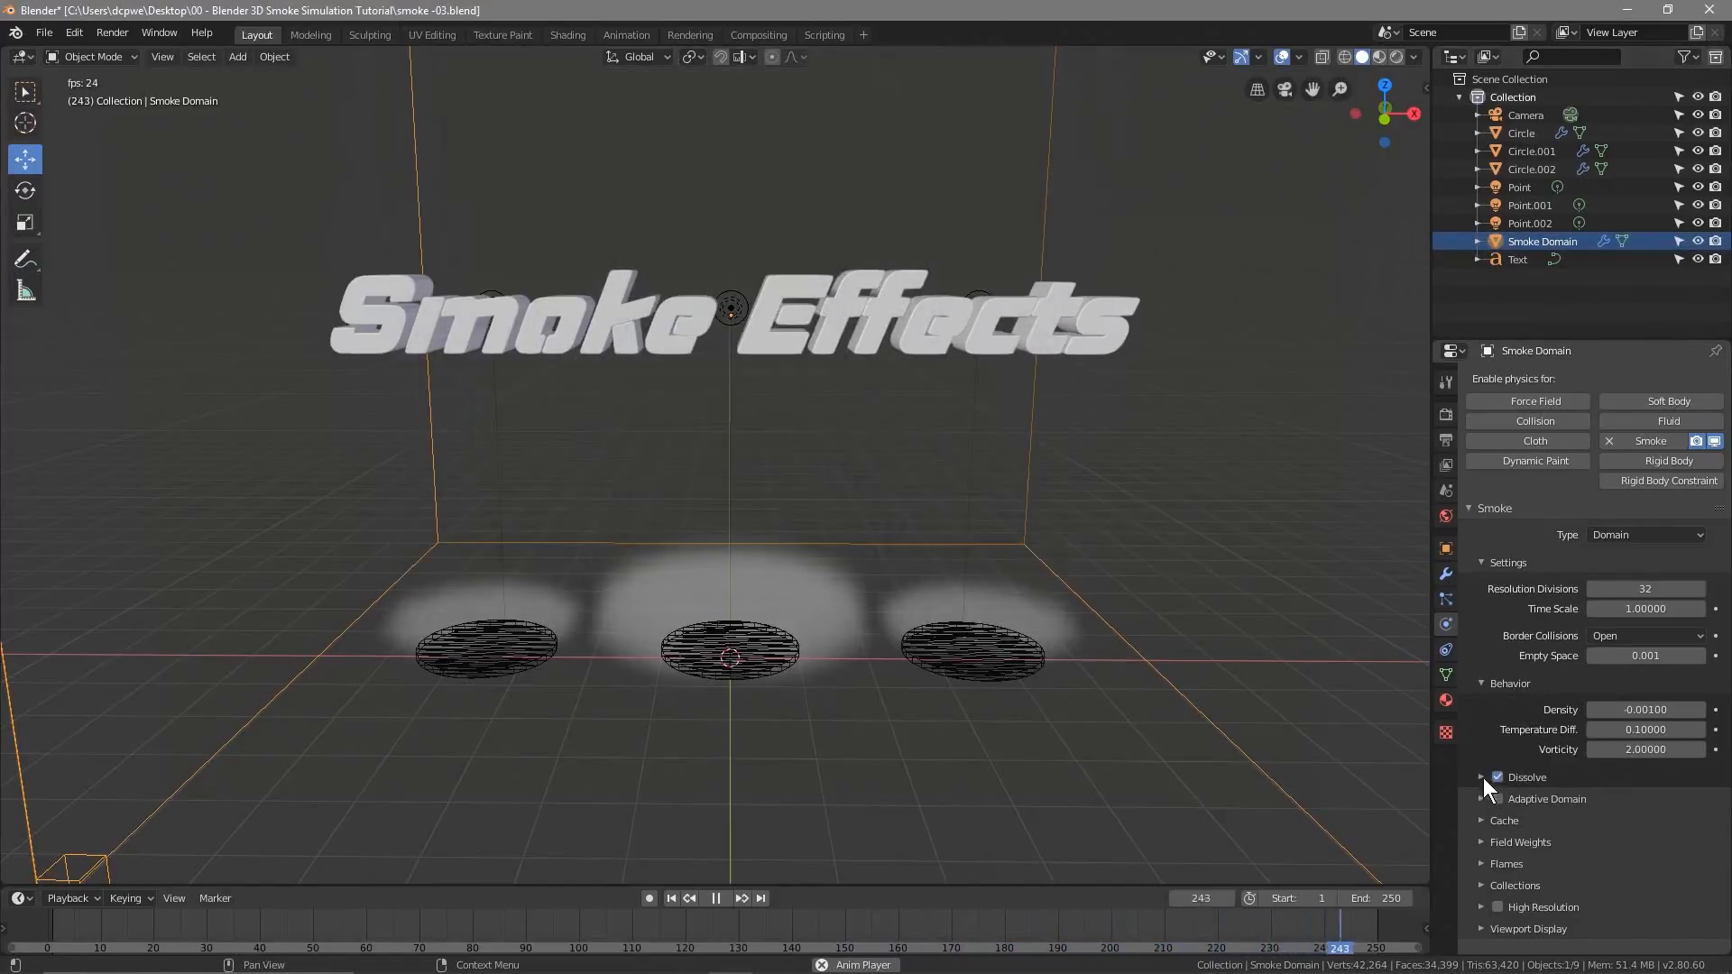
{"action": "left_click", "coordinate": [1482, 777]}
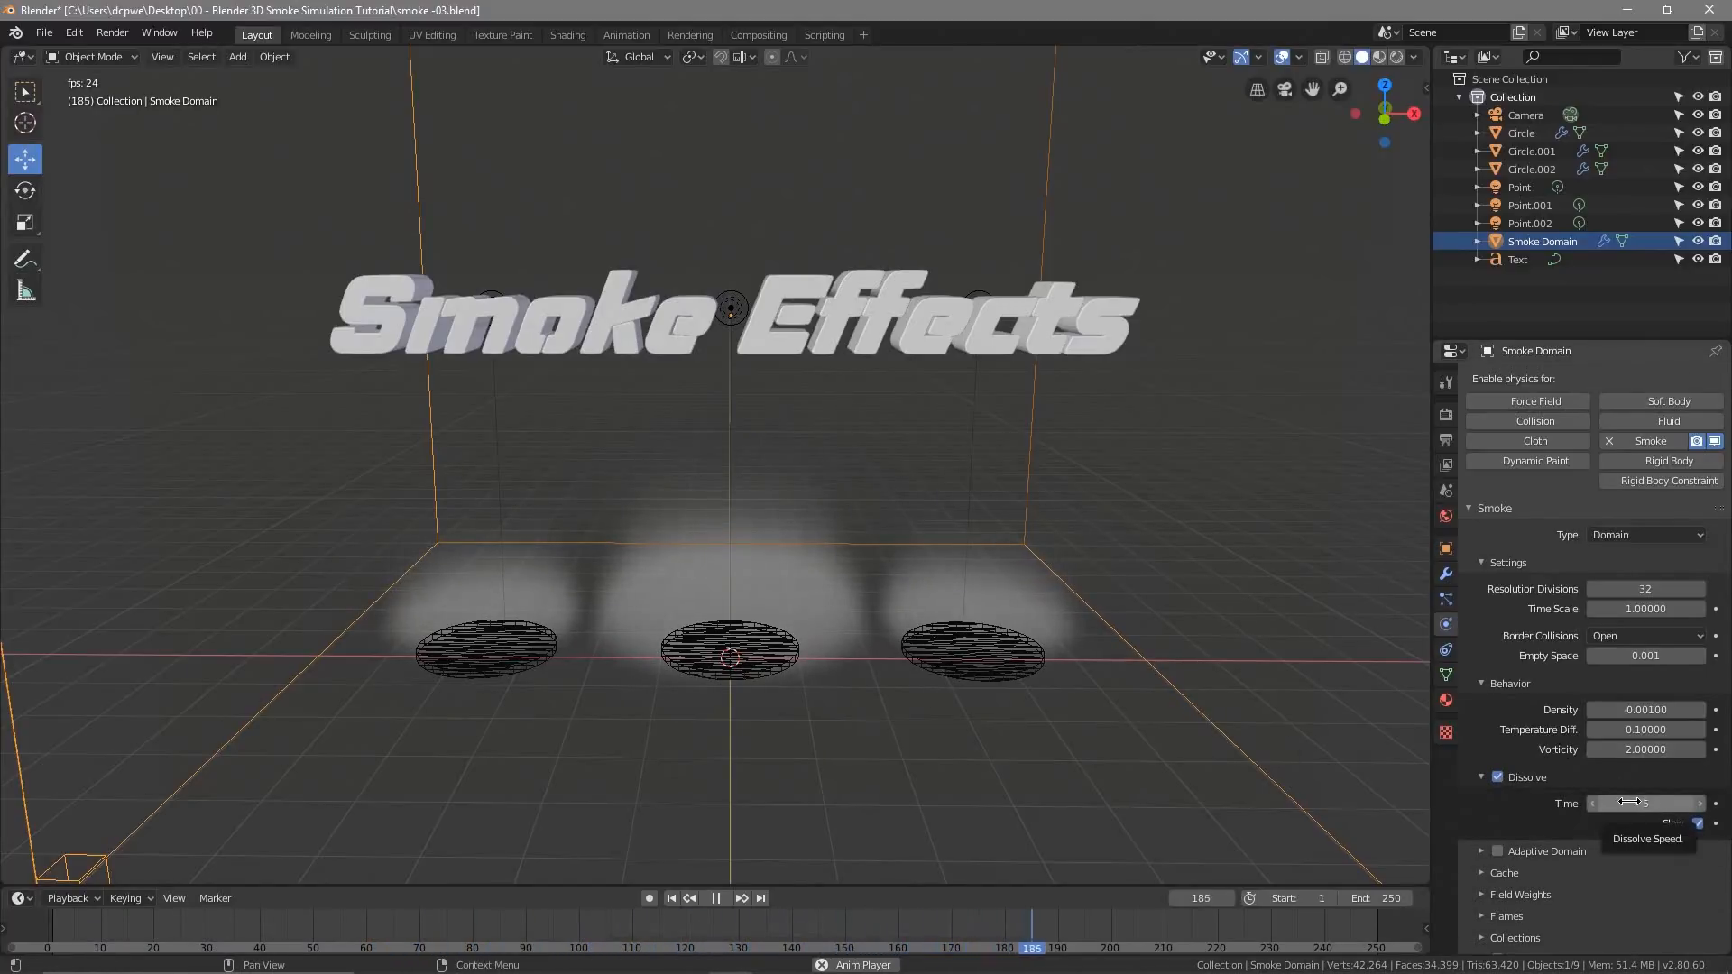
{"action": "left_click_drag", "start_coordinate": [1645, 804], "coordinate": [1695, 804]}
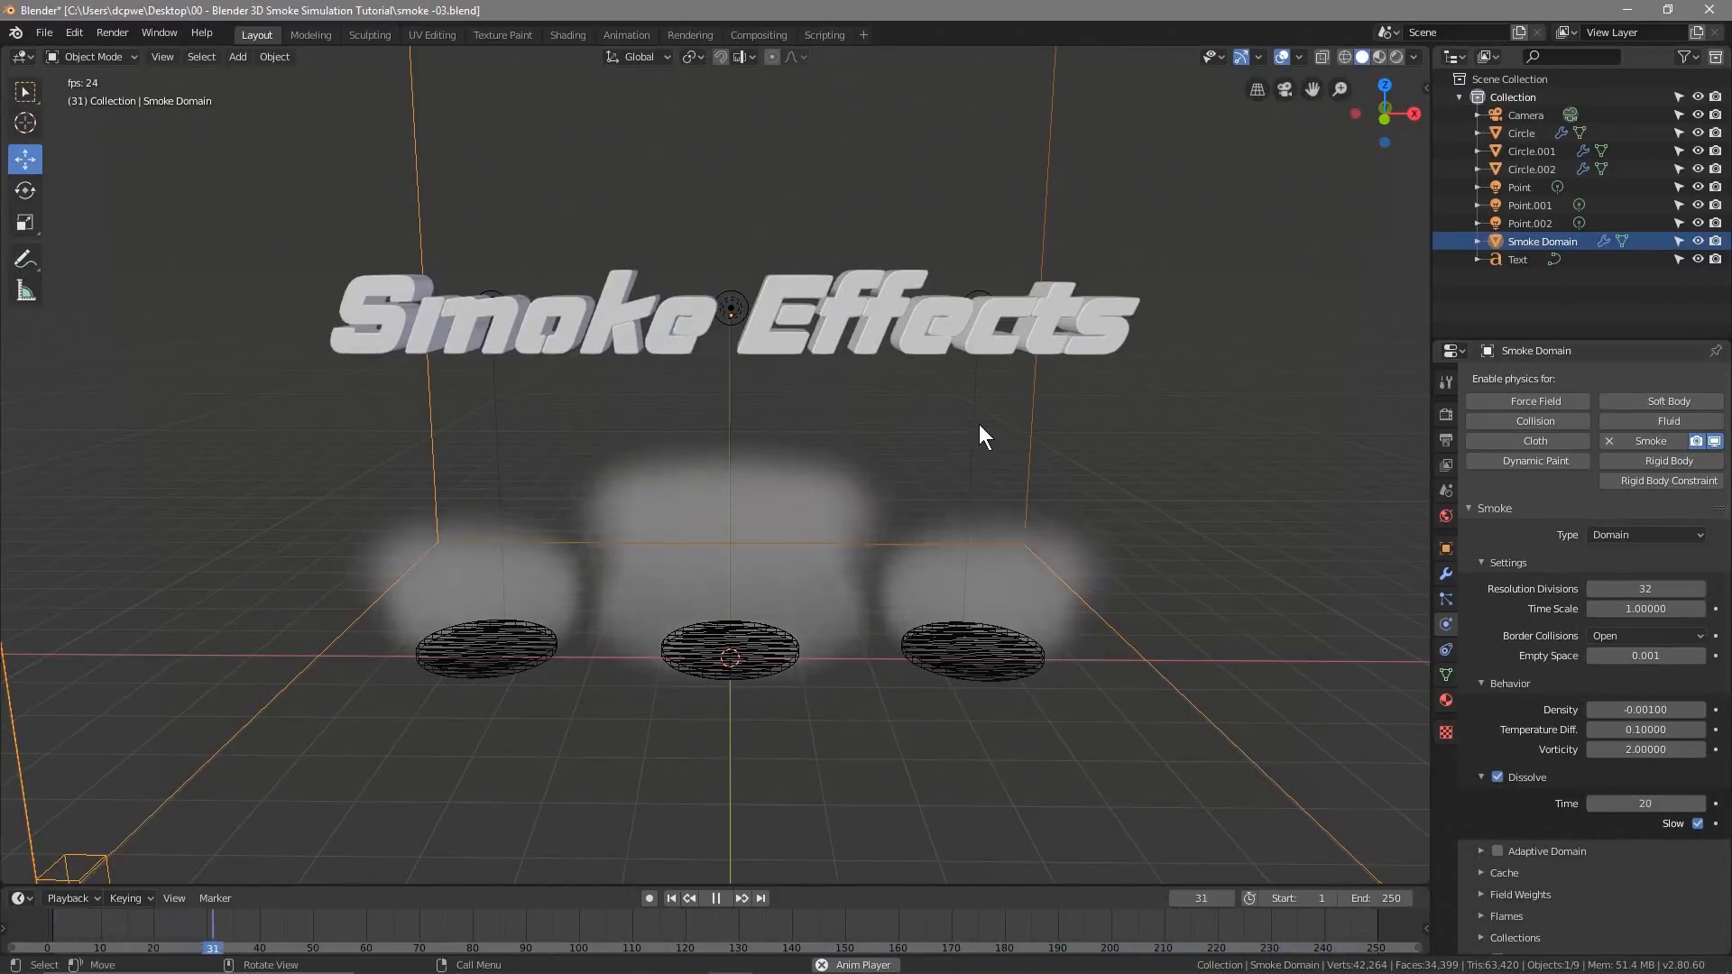
Lower the Smoke Domain's dissolve time to 14 and raise it by one increment while the whole domain is in view
{"action": "scroll", "coordinate": [978, 424], "scroll_direction": "down", "scroll_amount": 3}
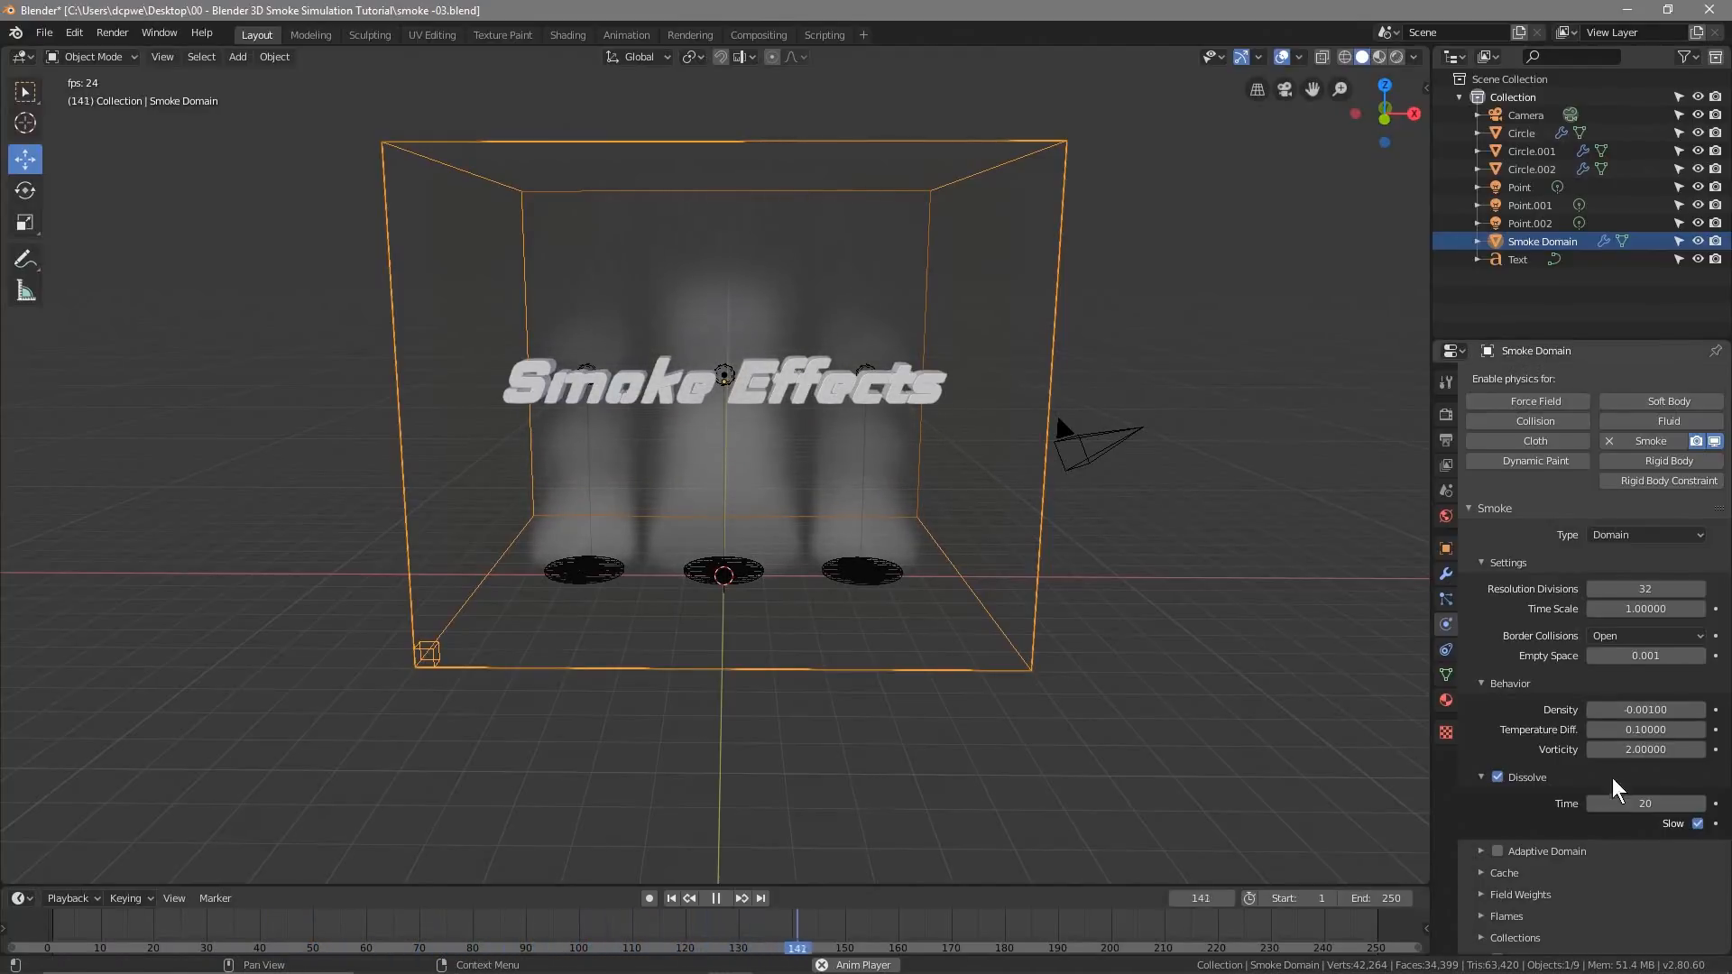
{"action": "left_click", "coordinate": [1593, 801]}
{"action": "left_click", "coordinate": [1593, 801]}
{"action": "left_click", "coordinate": [1592, 801]}
{"action": "left_click", "coordinate": [1593, 801]}
{"action": "left_click", "coordinate": [1593, 801]}
{"action": "left_click", "coordinate": [1593, 801]}
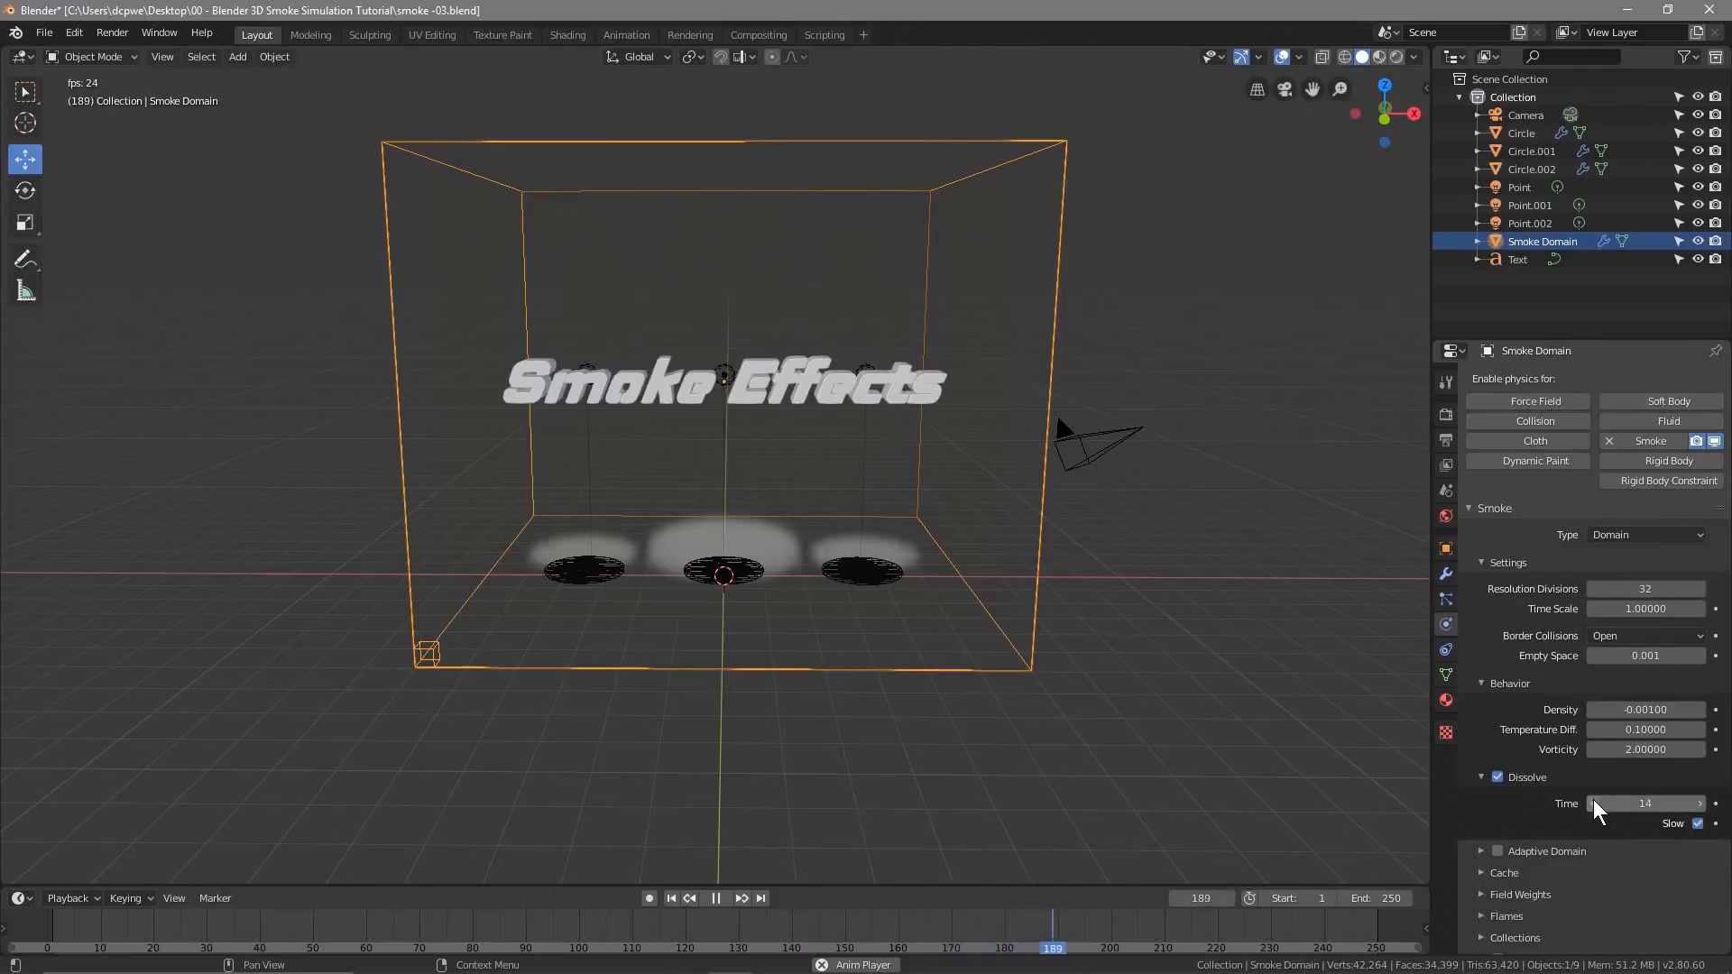
{"action": "left_click", "coordinate": [1700, 803]}
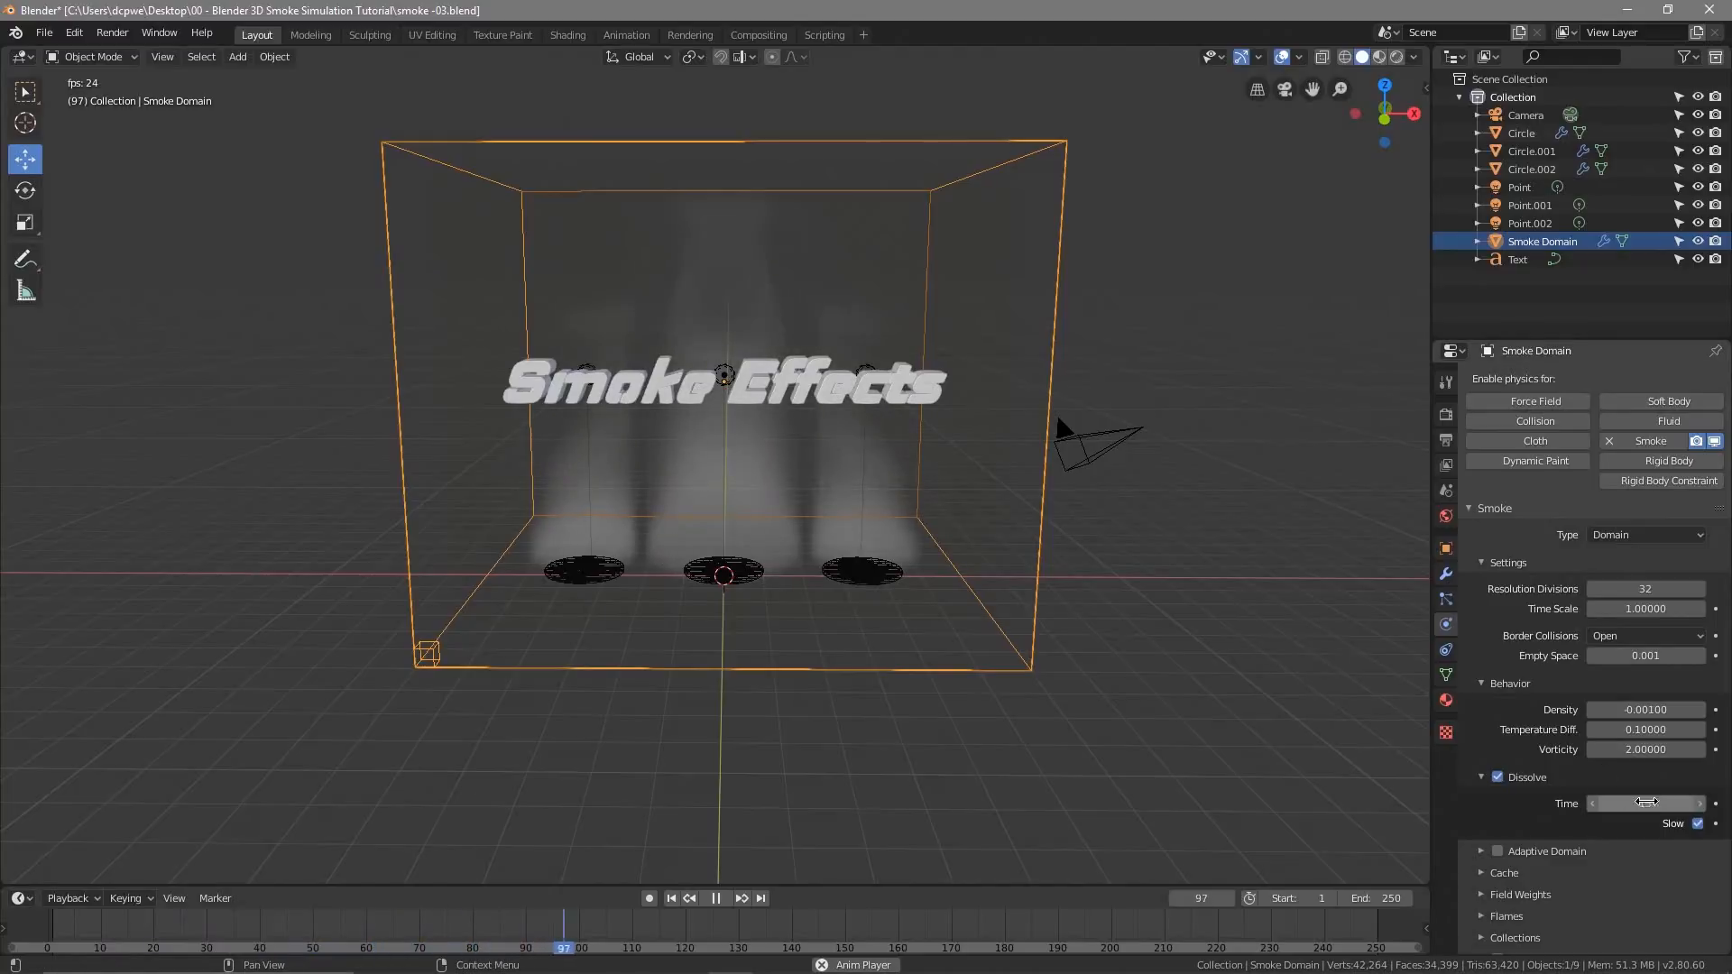
Set the Smoke Domain's dissolve time to 20 and switch the viewport to Rendered shading
{"action": "left_click_drag", "start_coordinate": [1700, 804], "coordinate": [1713, 804]}
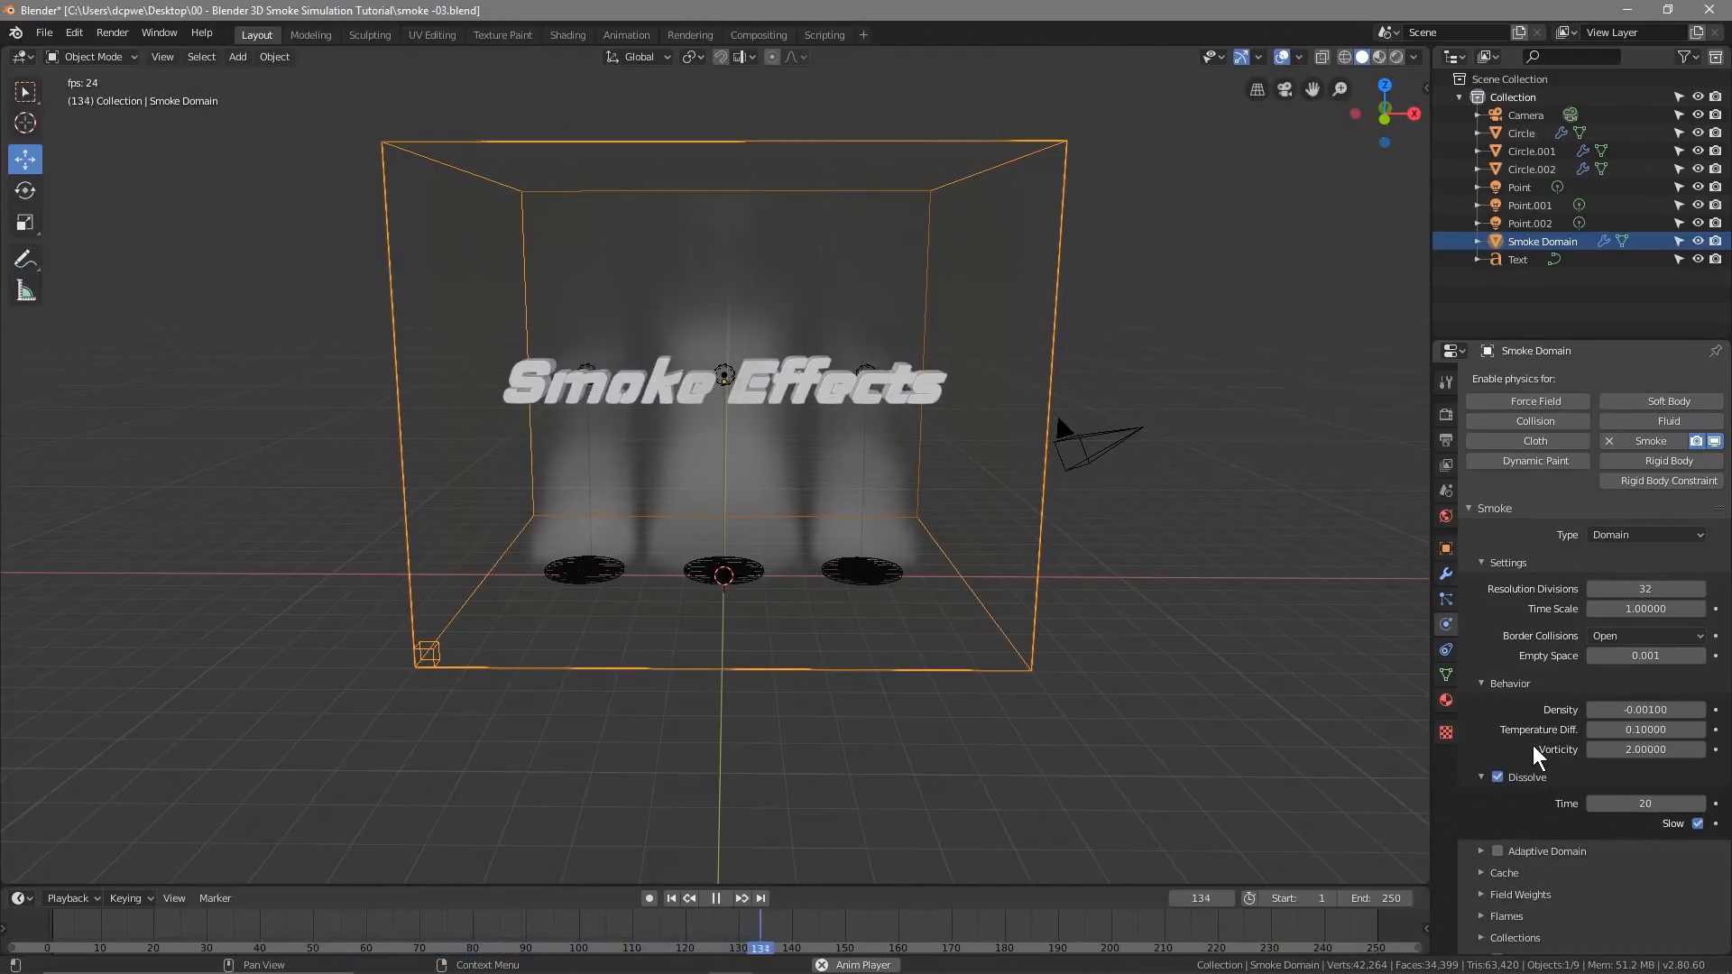
{"action": "left_click", "coordinate": [1397, 57]}
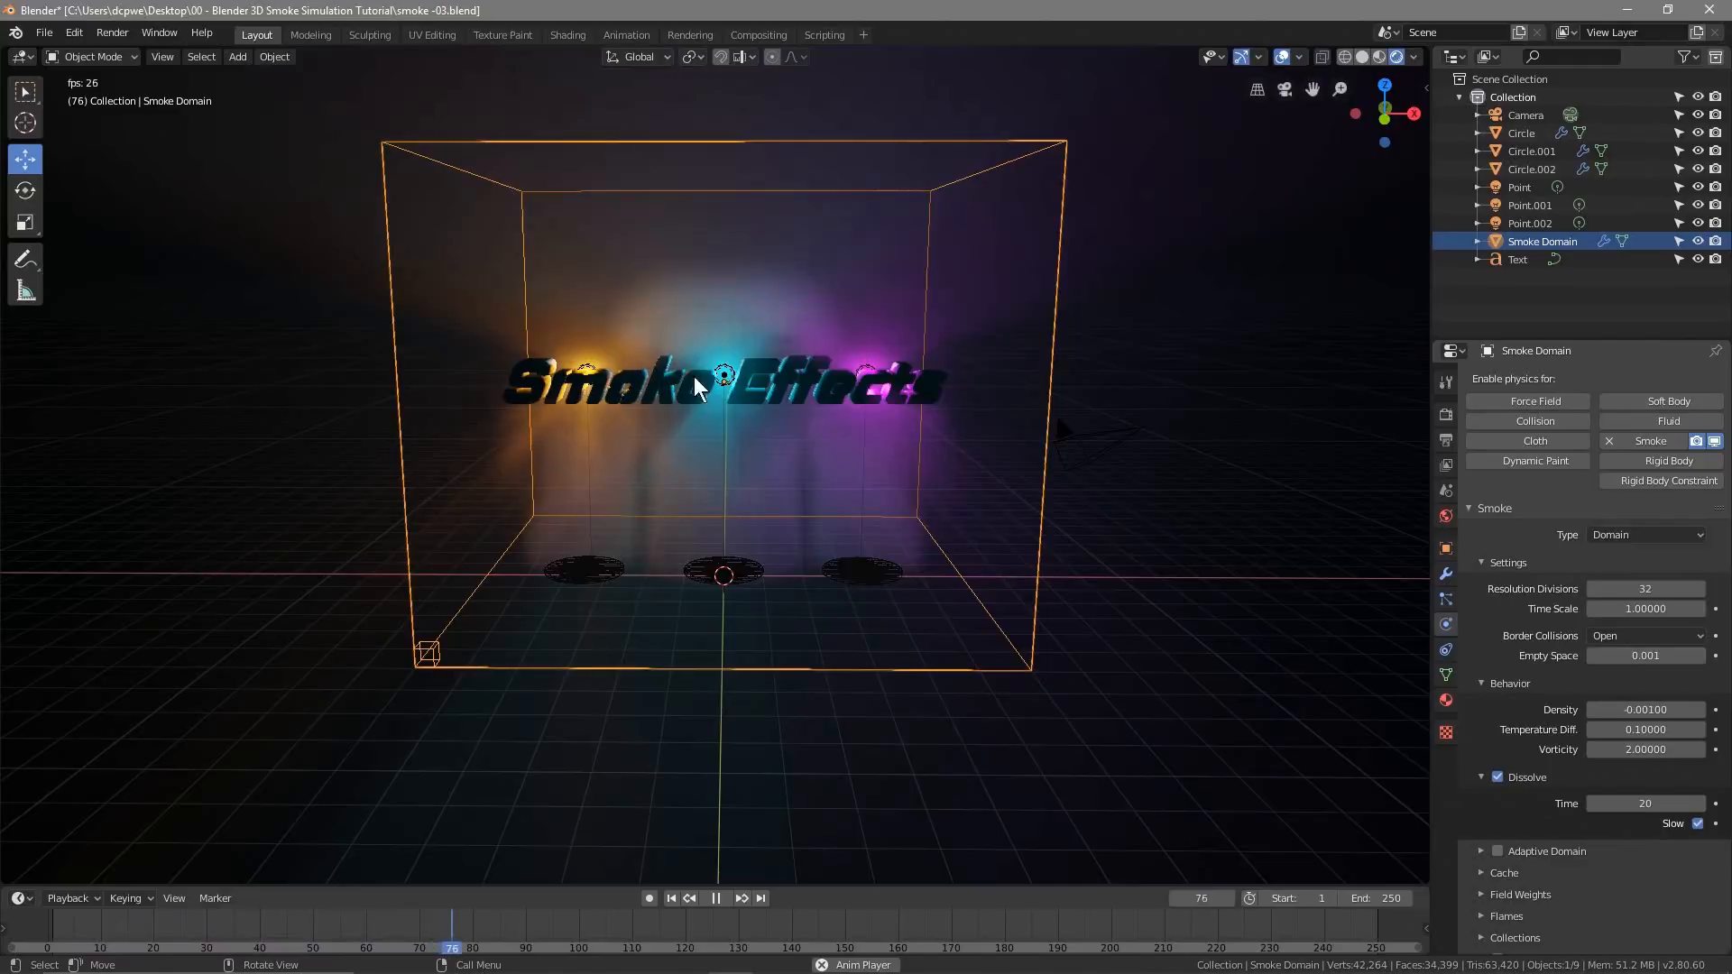
Add a Turbulence force field at the scene's origin and rename it Field Tur
{"action": "key", "text": "shift+a"}
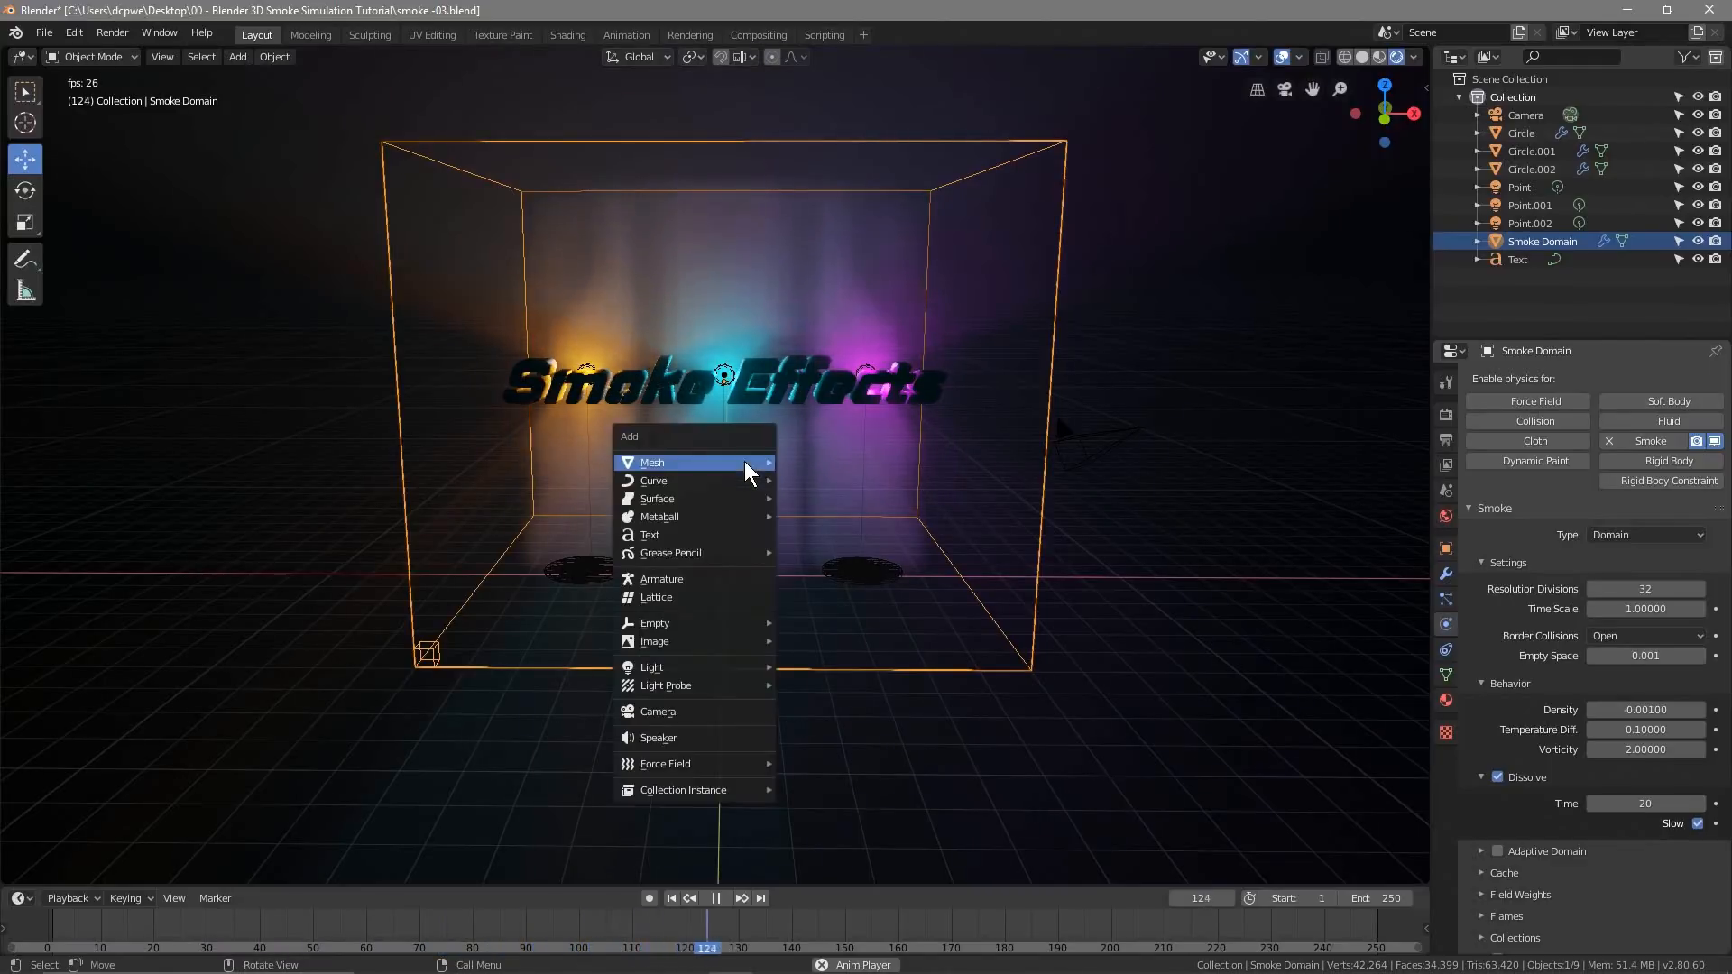
{"action": "mouse_move", "coordinate": [722, 766]}
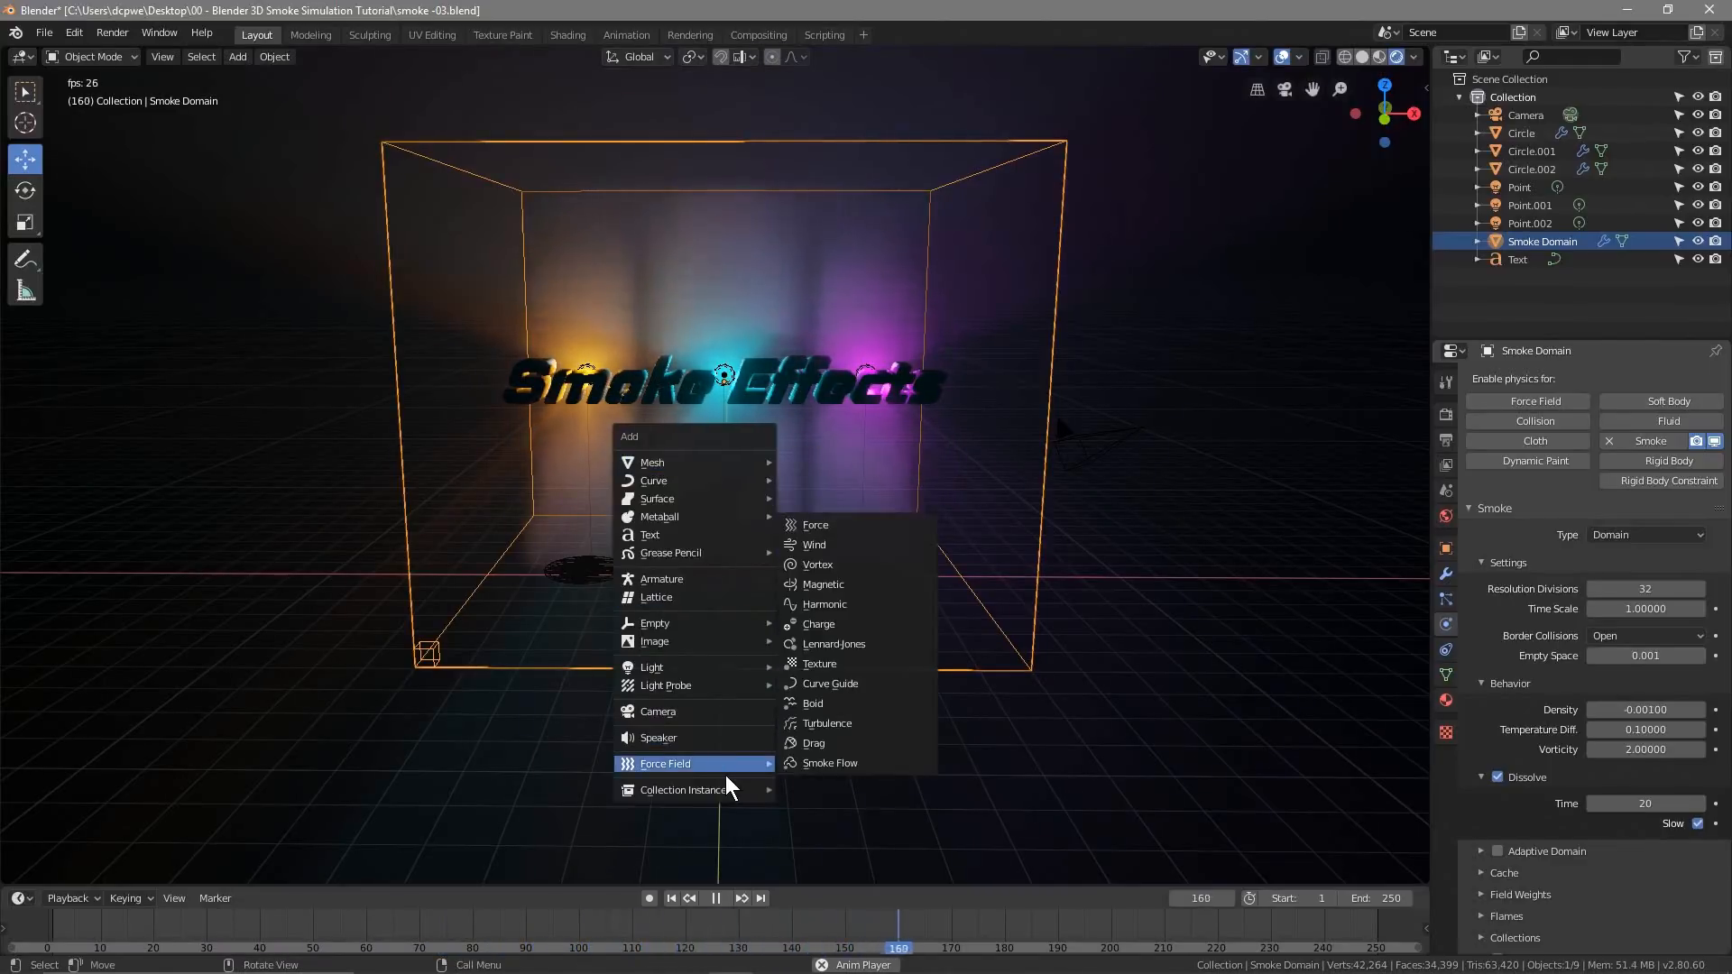
{"action": "left_click", "coordinate": [835, 721]}
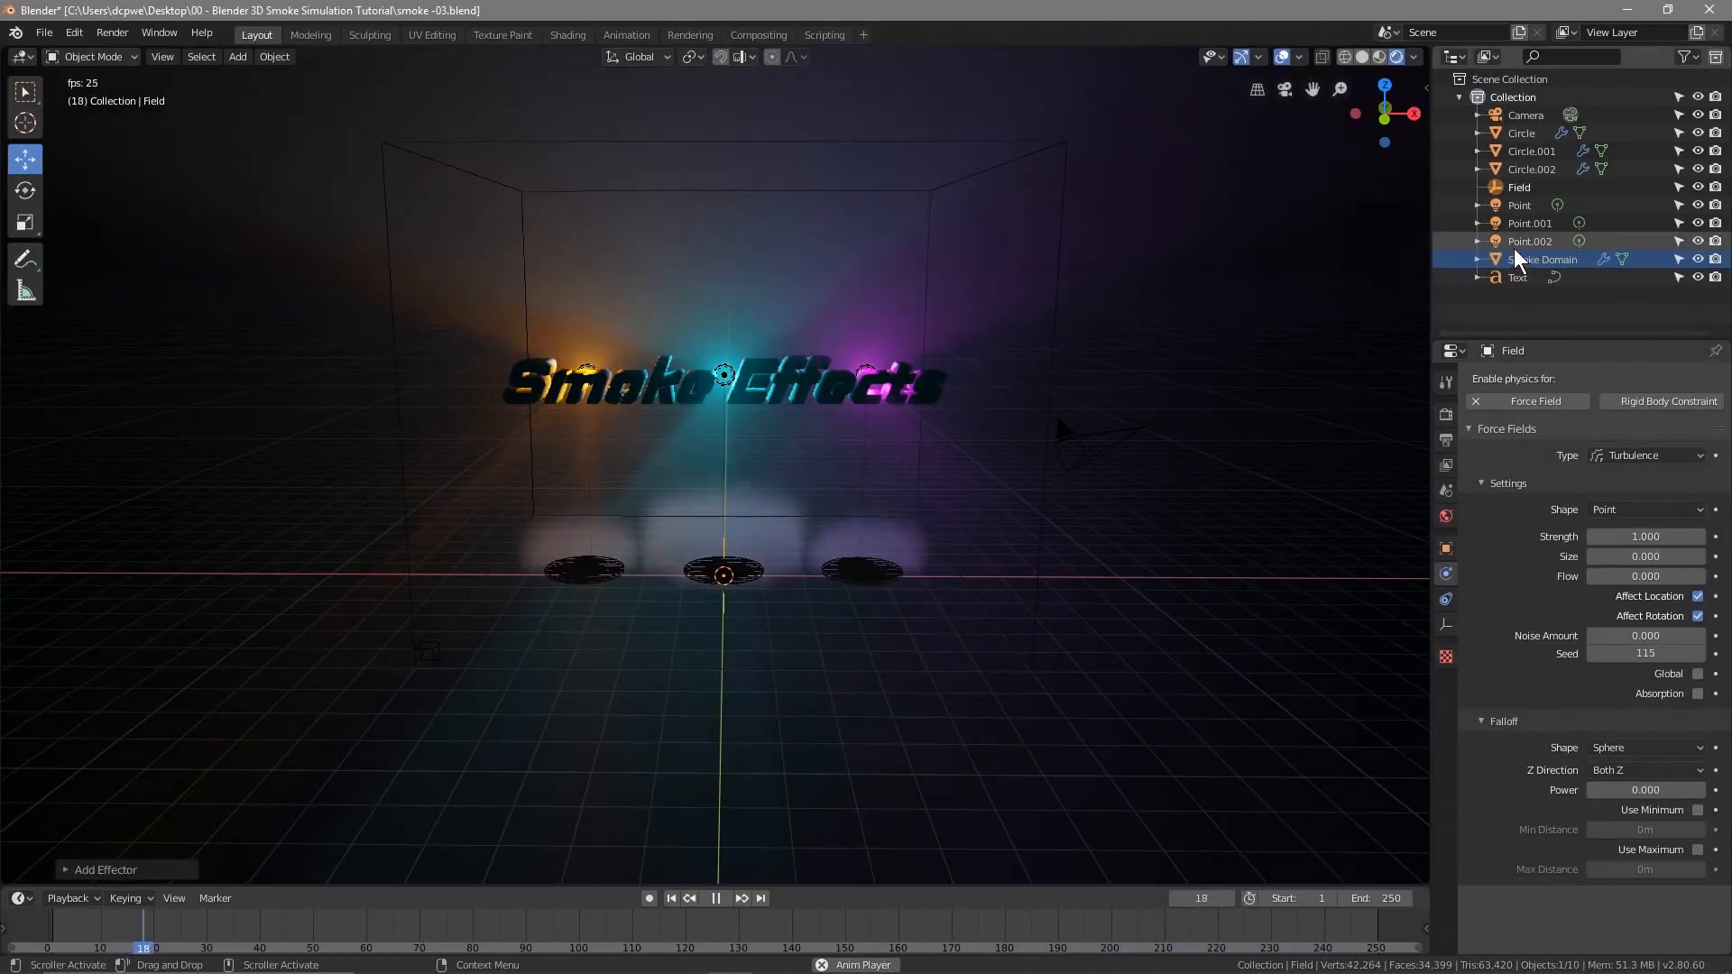
{"action": "left_click", "coordinate": [1520, 186]}
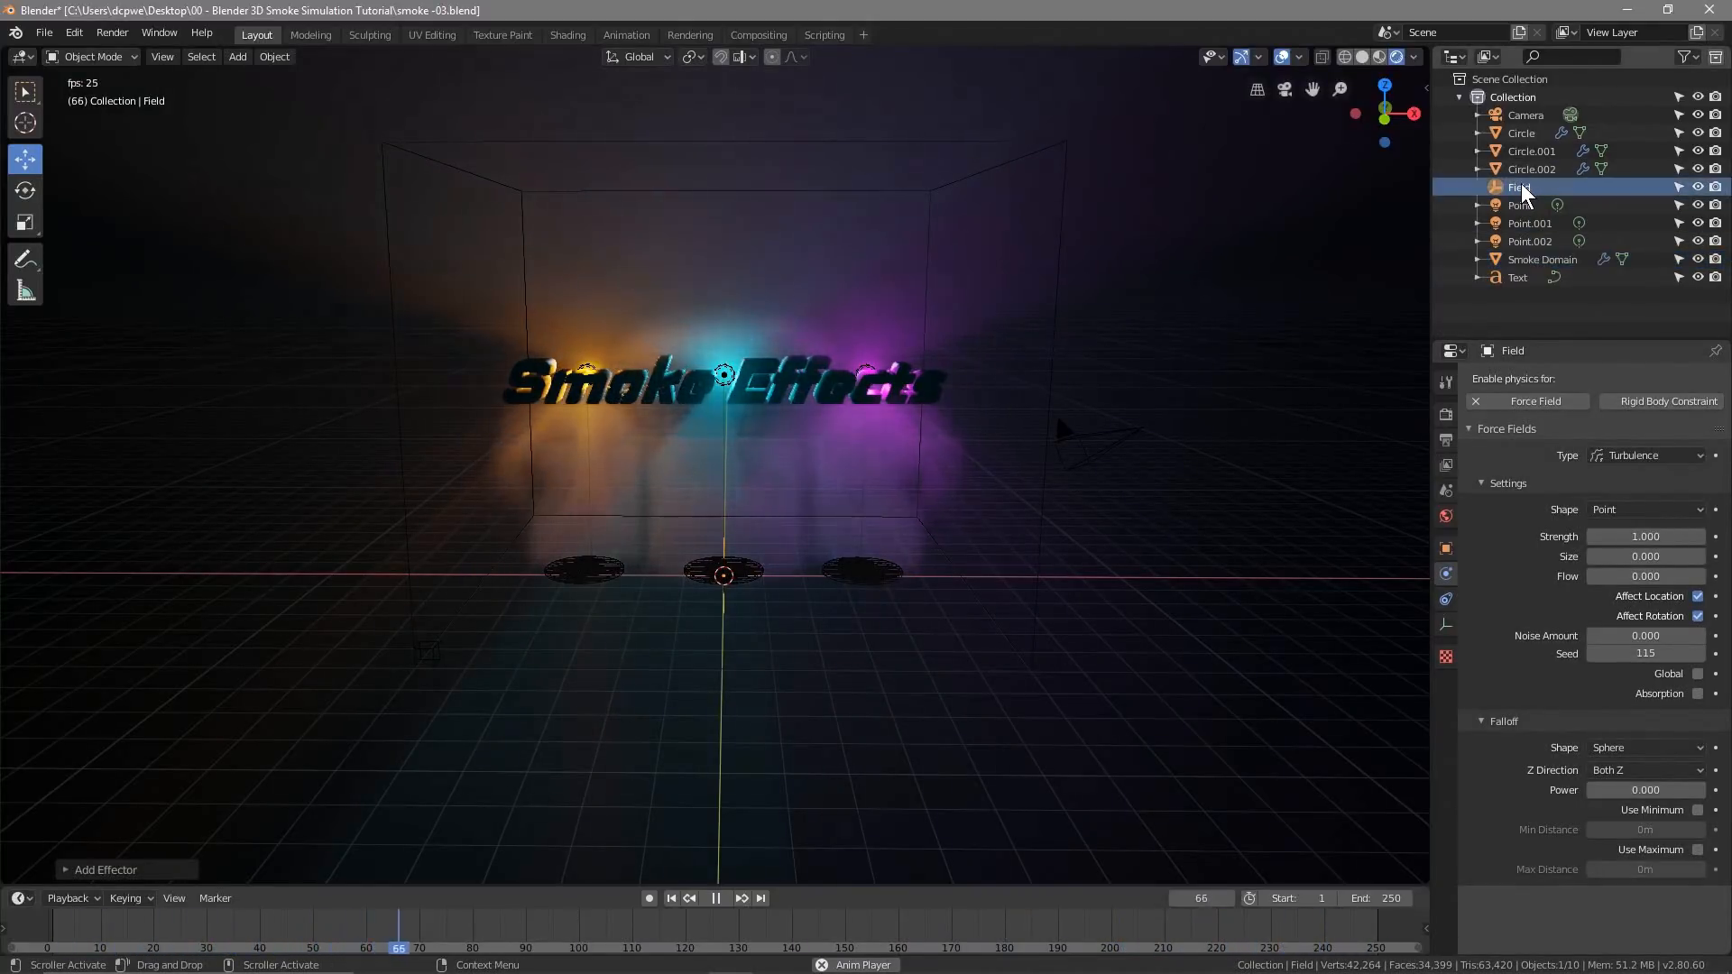
{"action": "left_click", "coordinate": [1577, 191]}
{"action": "type", "text": "Tur"}
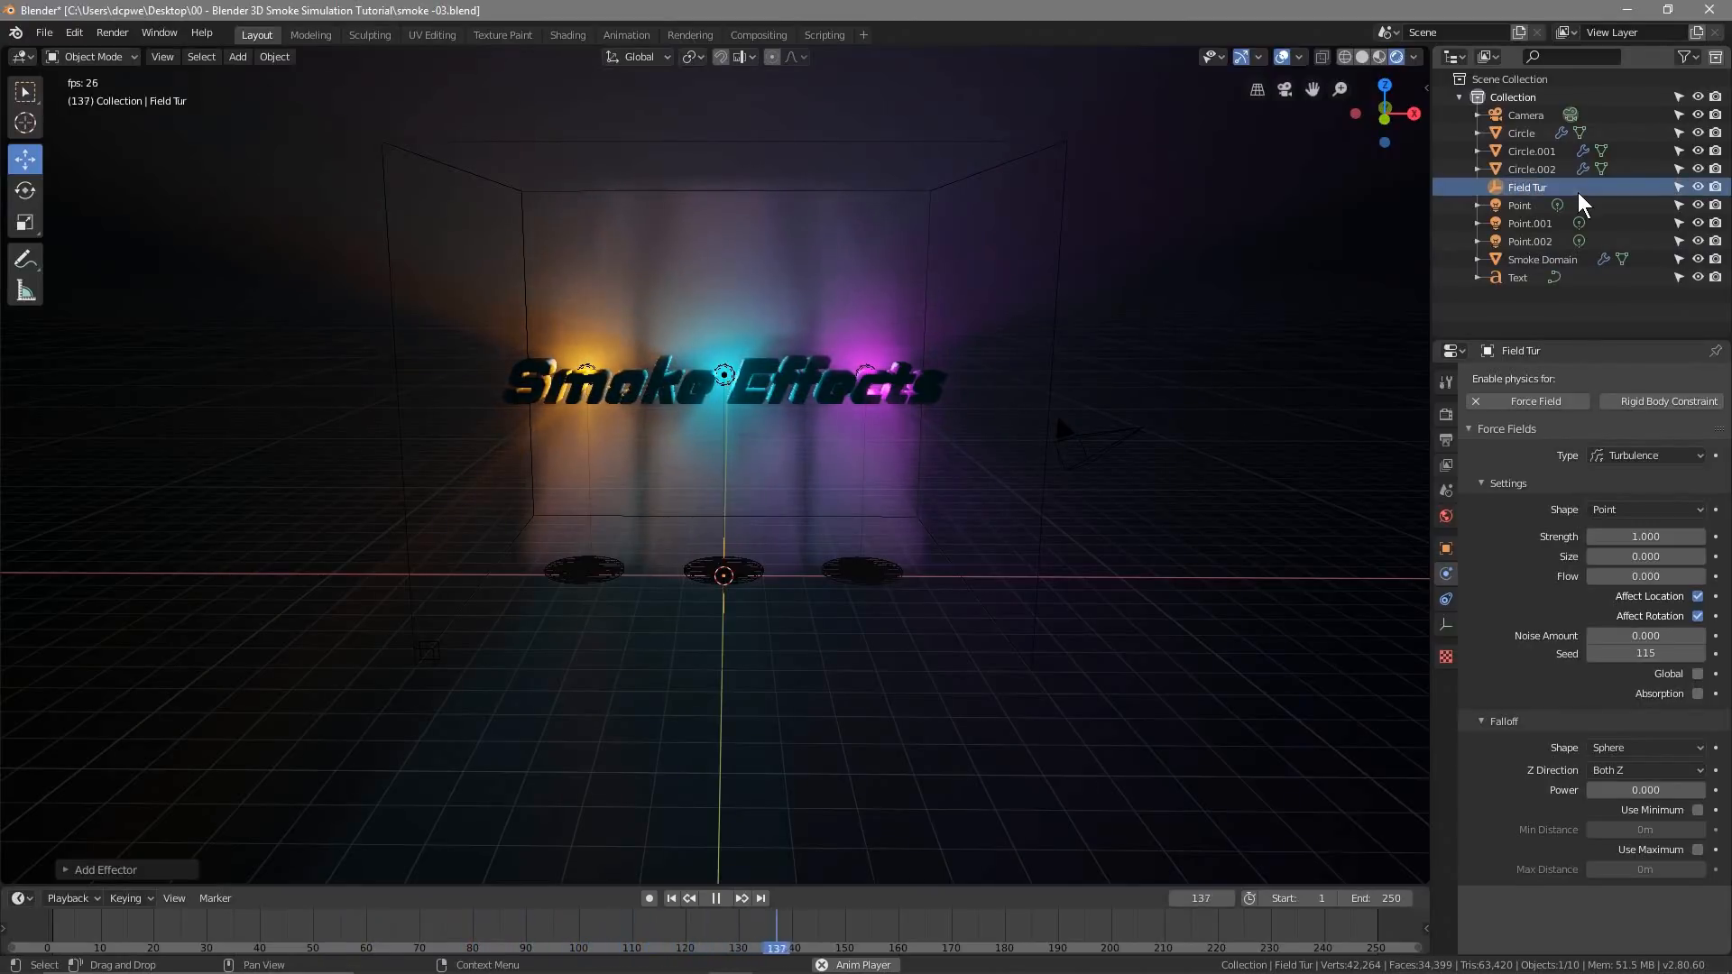
Set Field Tur's strength to 30 and view the smoke in Wireframe shading
{"action": "key", "text": "Return"}
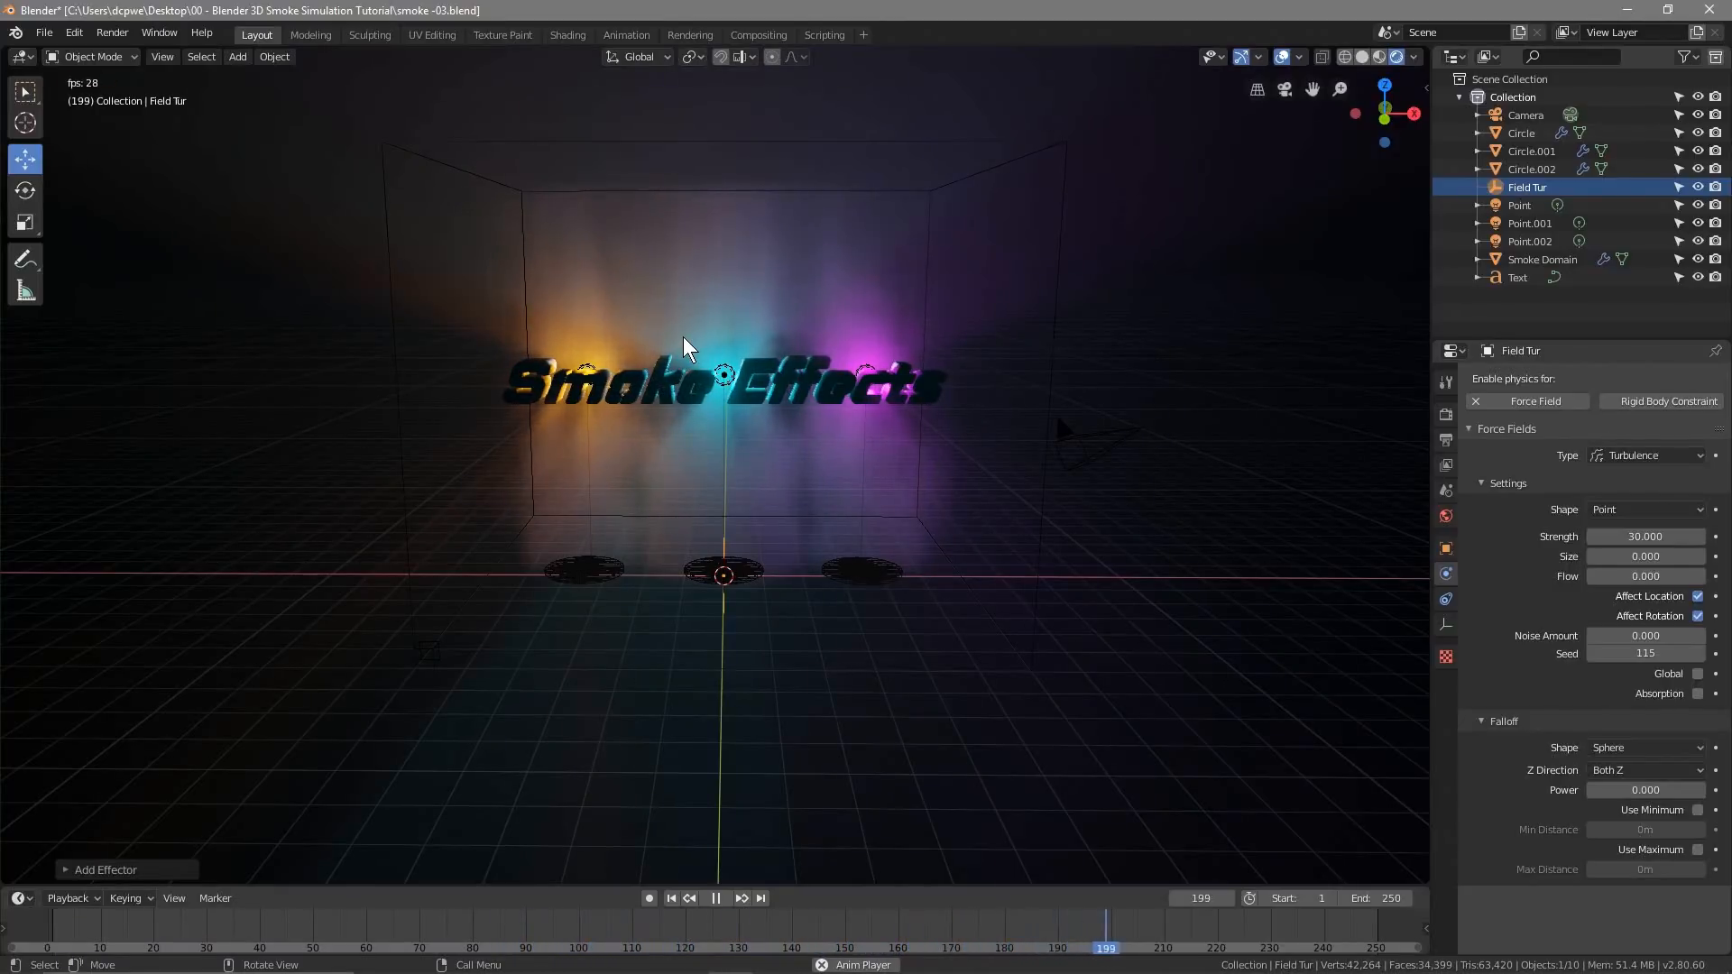
{"action": "scroll", "coordinate": [713, 444], "scroll_direction": "up", "scroll_amount": 2}
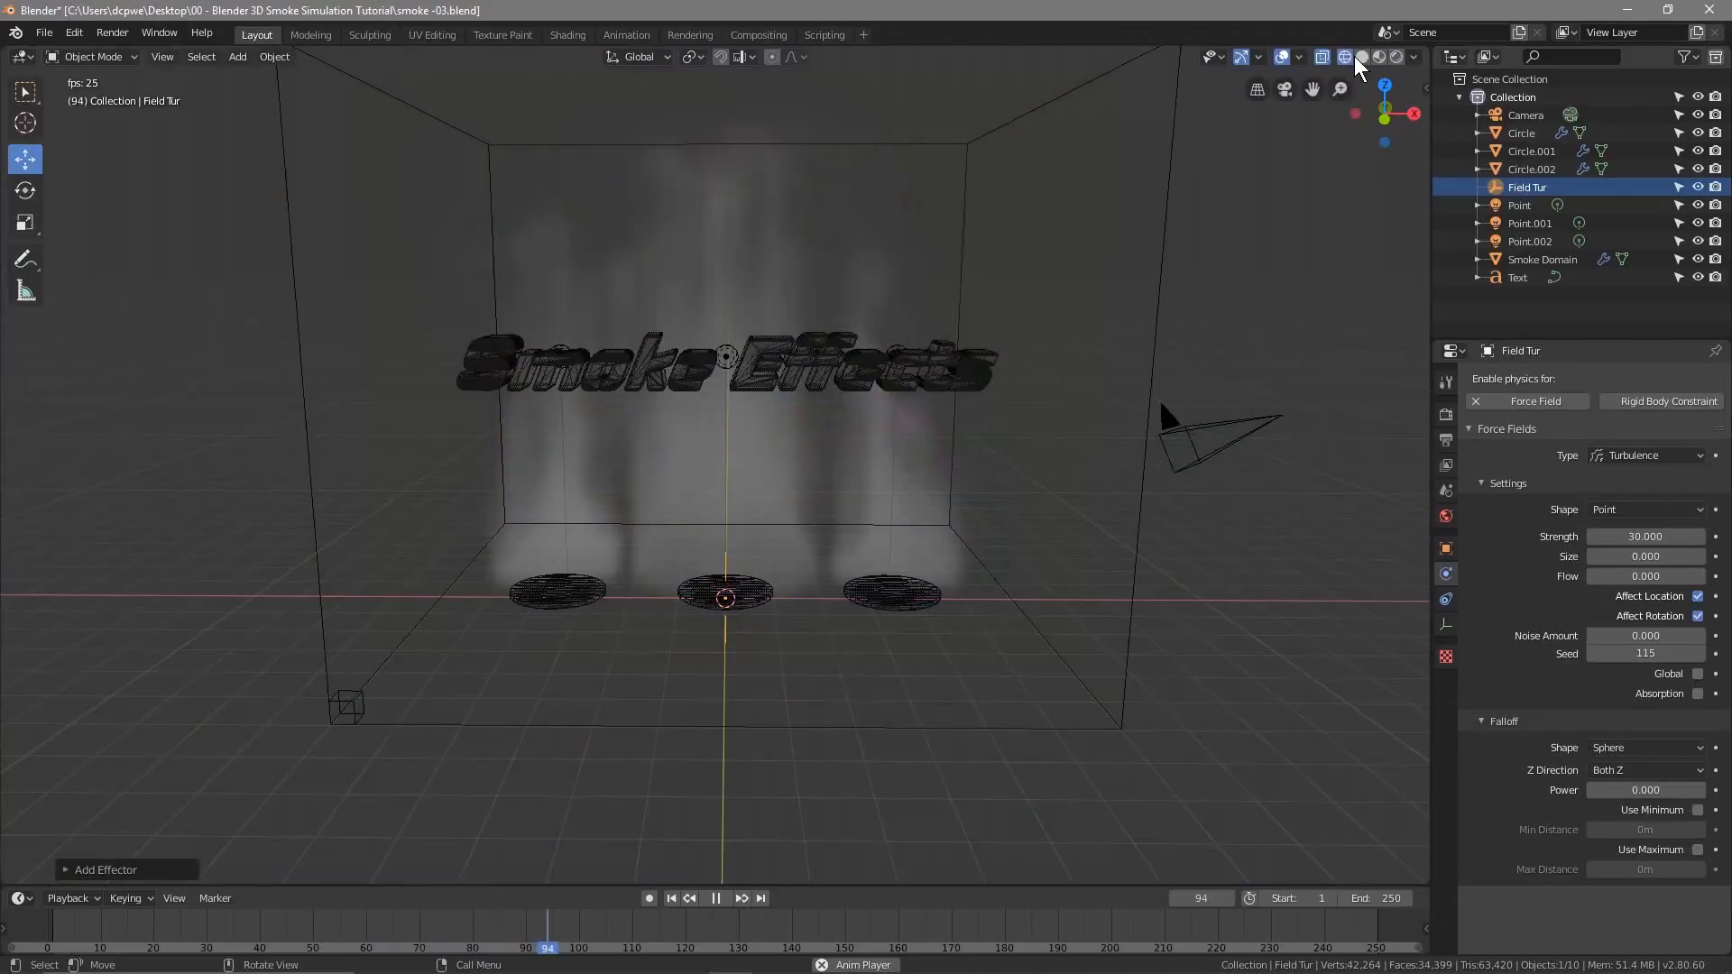
{"action": "left_click", "coordinate": [1344, 57]}
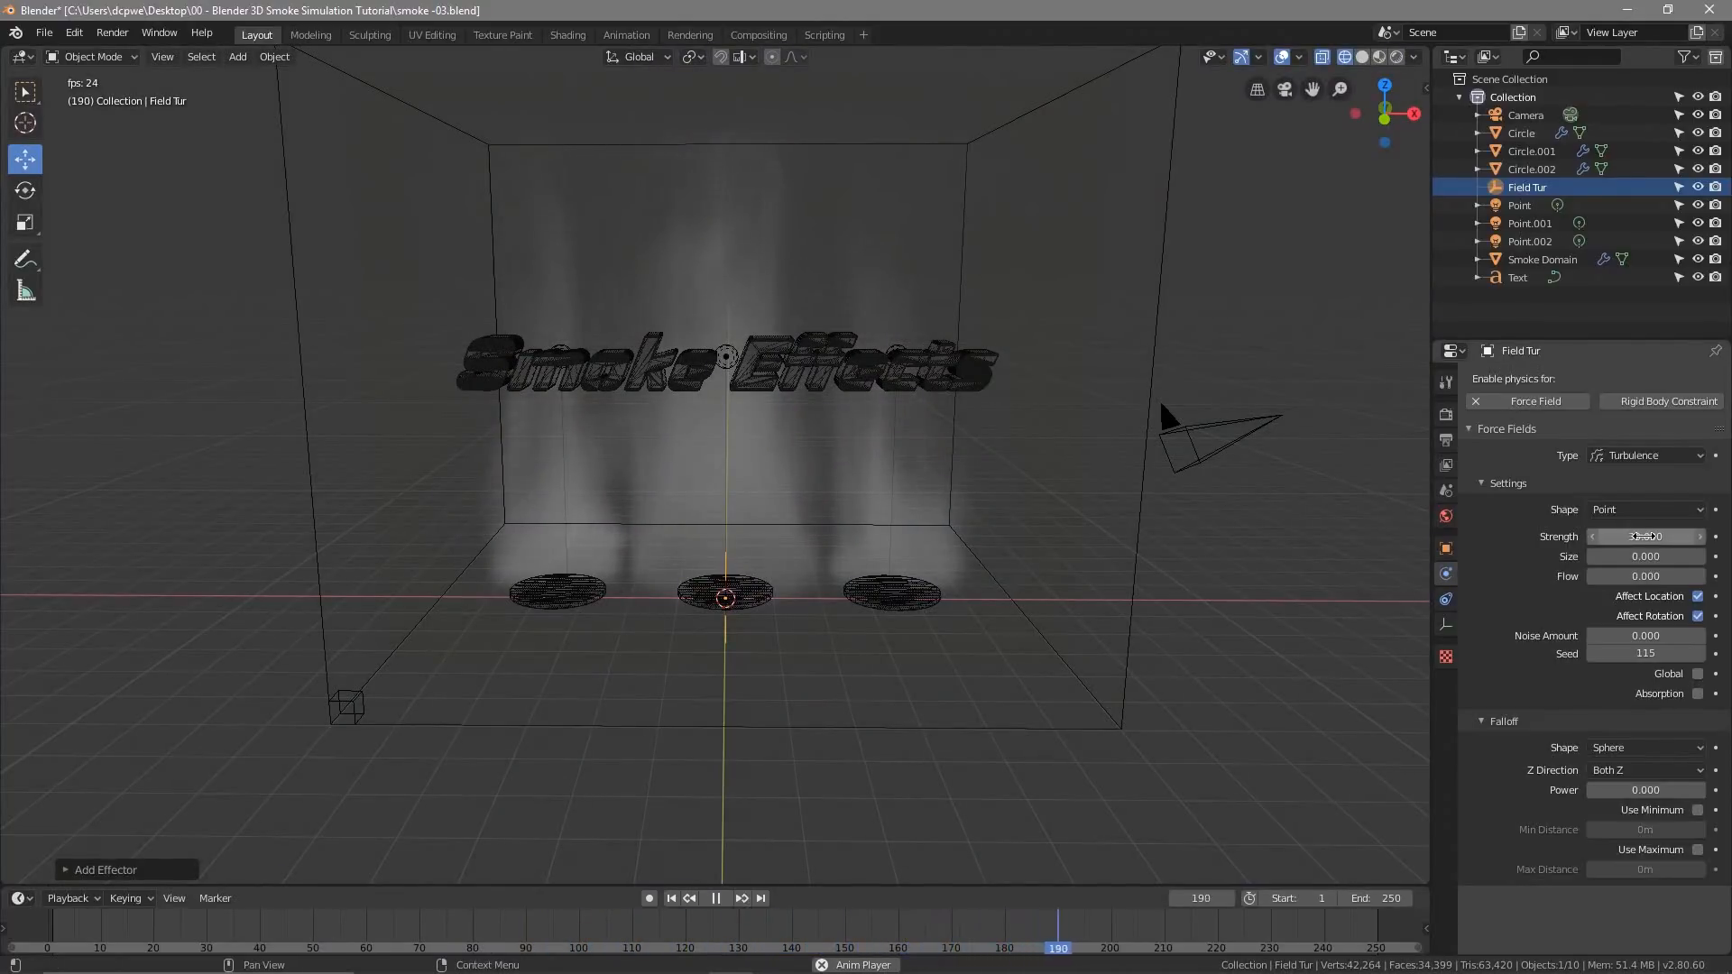
Set Field Tur's strength to 0 and replay the simulation from the first frame for comparison
{"action": "left_click", "coordinate": [1668, 536]}
{"action": "type", "text": "-2.3"}
{"action": "type", "text": "0"}
{"action": "key", "text": "Return"}
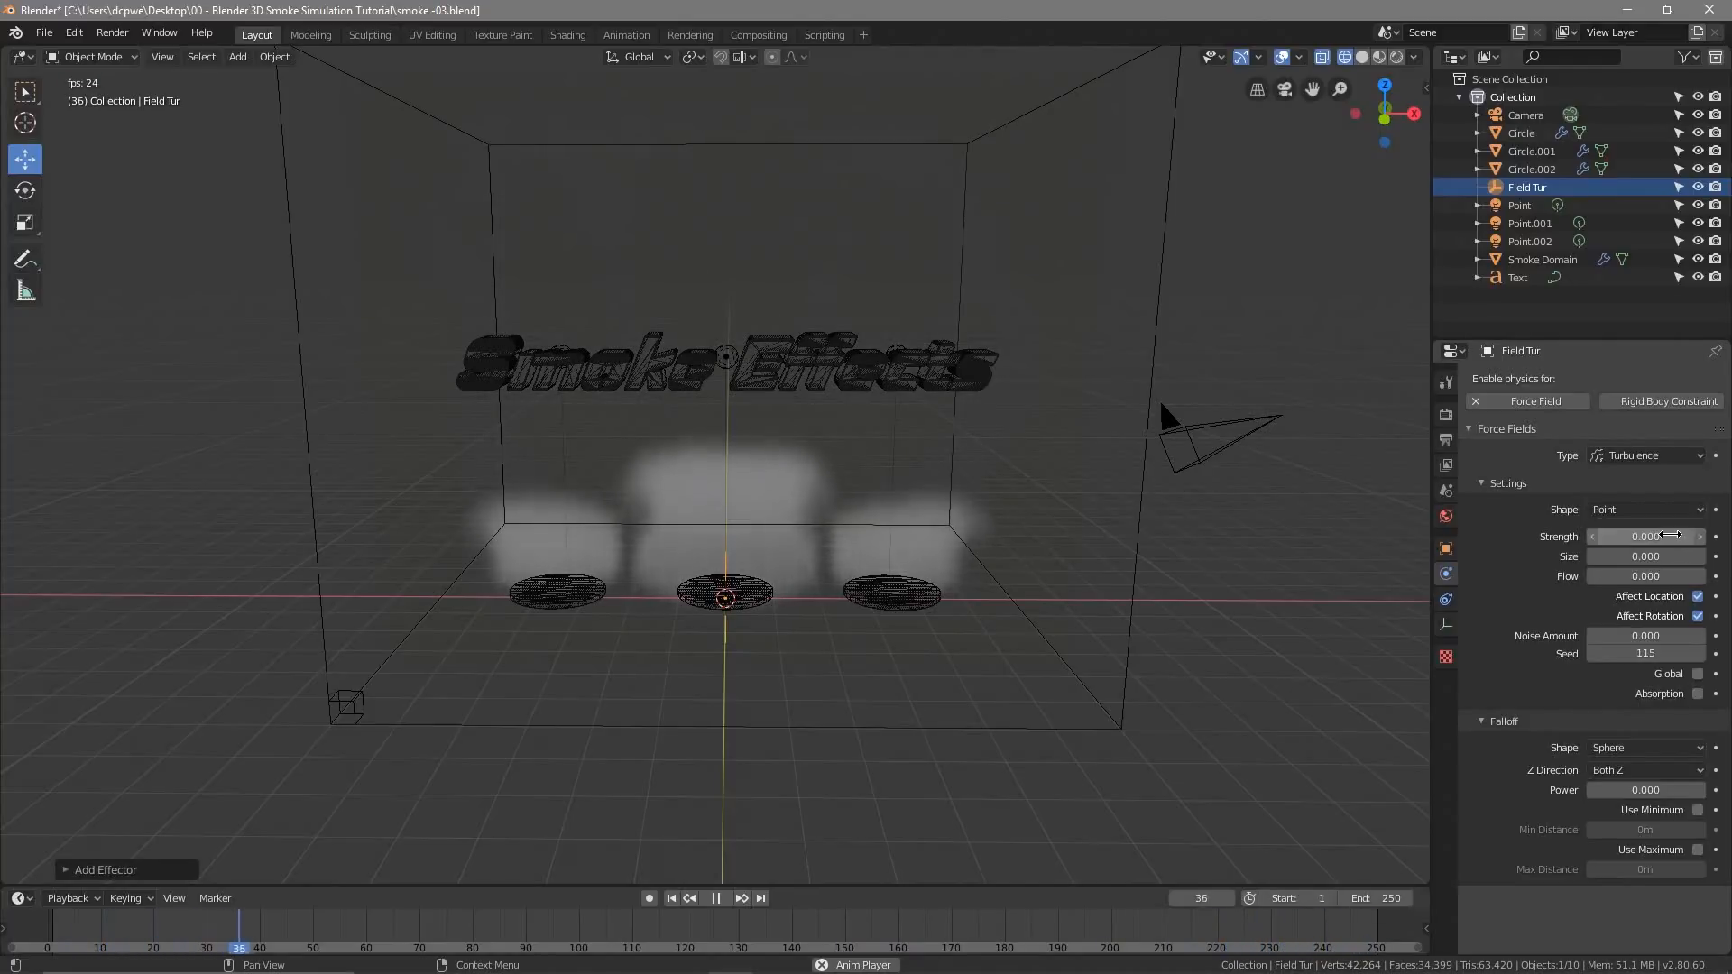
{"action": "left_click", "coordinate": [671, 898]}
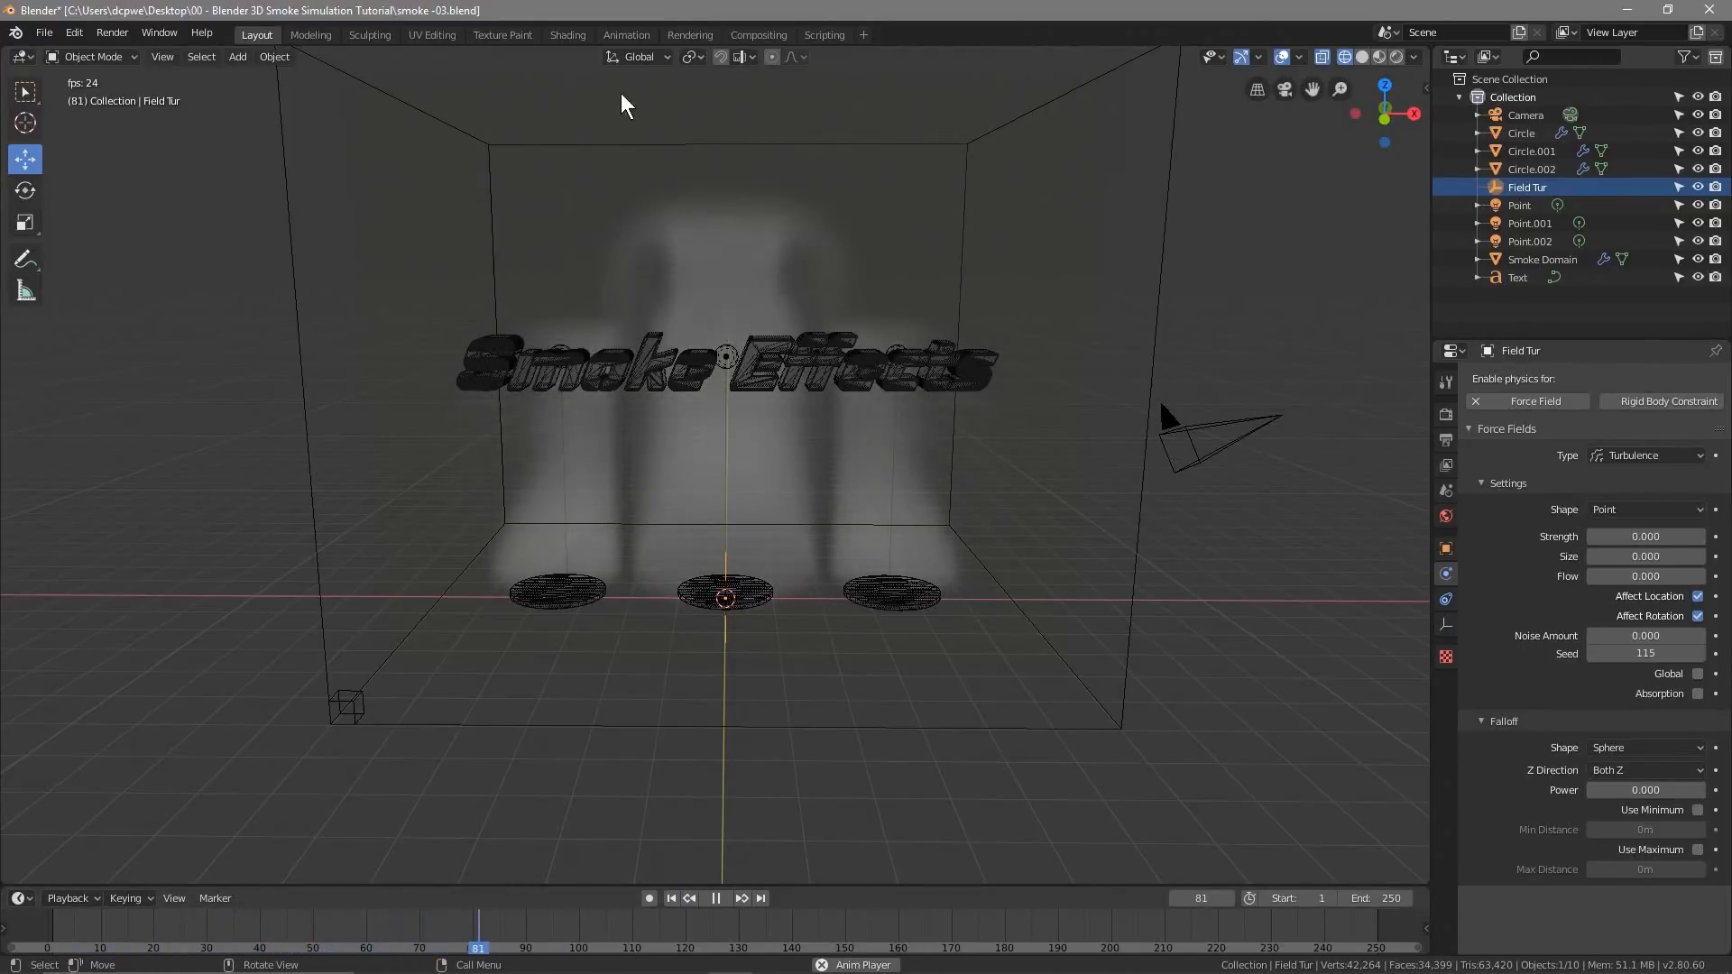
Set Field Tur's strength to 40 and replay the simulation from the first frame
{"action": "left_click", "coordinate": [1635, 536]}
{"action": "type", "text": "10"}
{"action": "key", "text": "Return"}
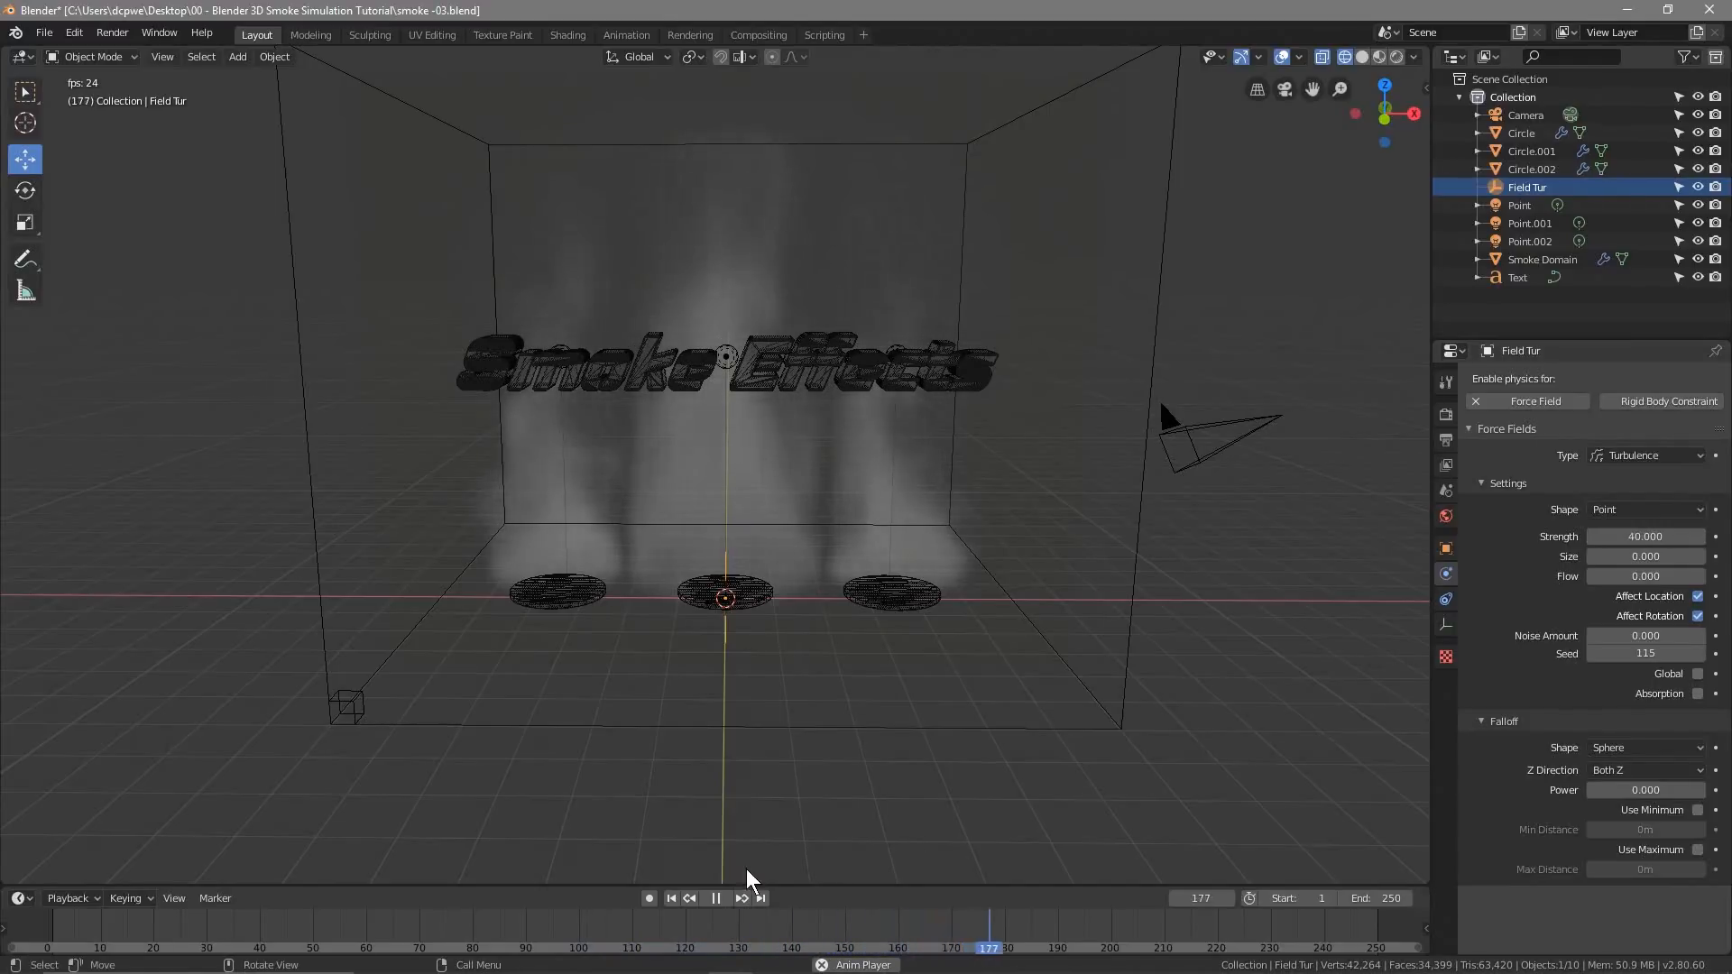
{"action": "left_click", "coordinate": [672, 899]}
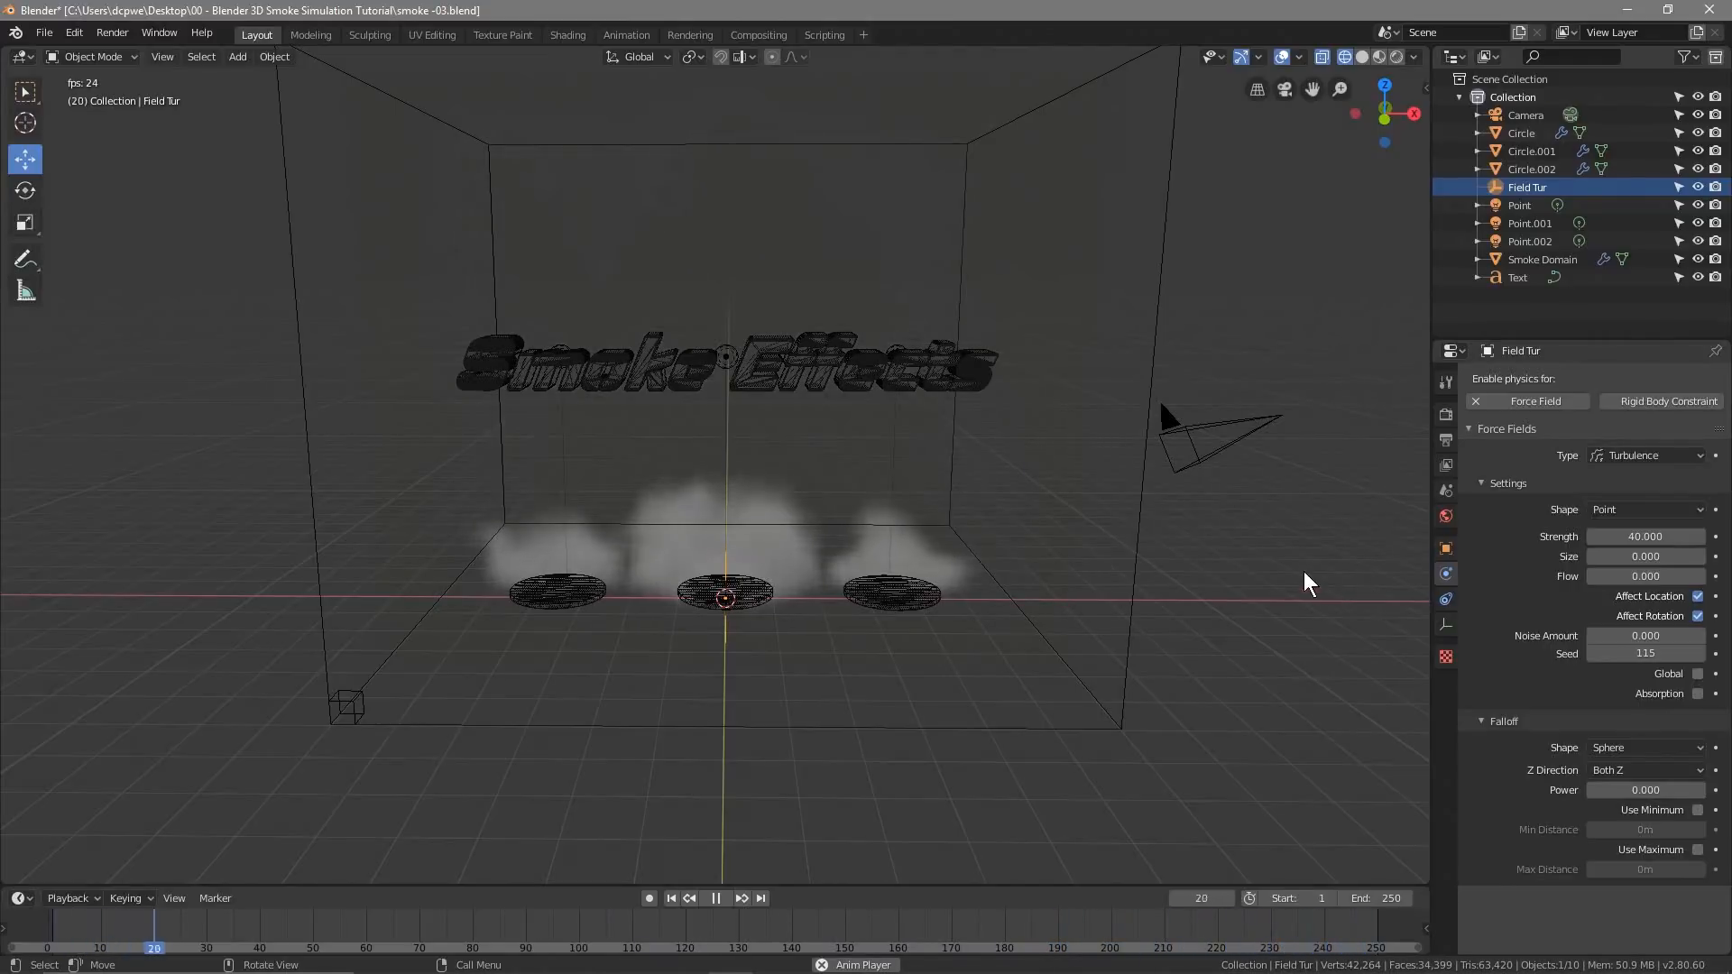
Switch the viewport to Rendered shading and examine the turbulent smoke around the text
{"action": "left_click", "coordinate": [1397, 59]}
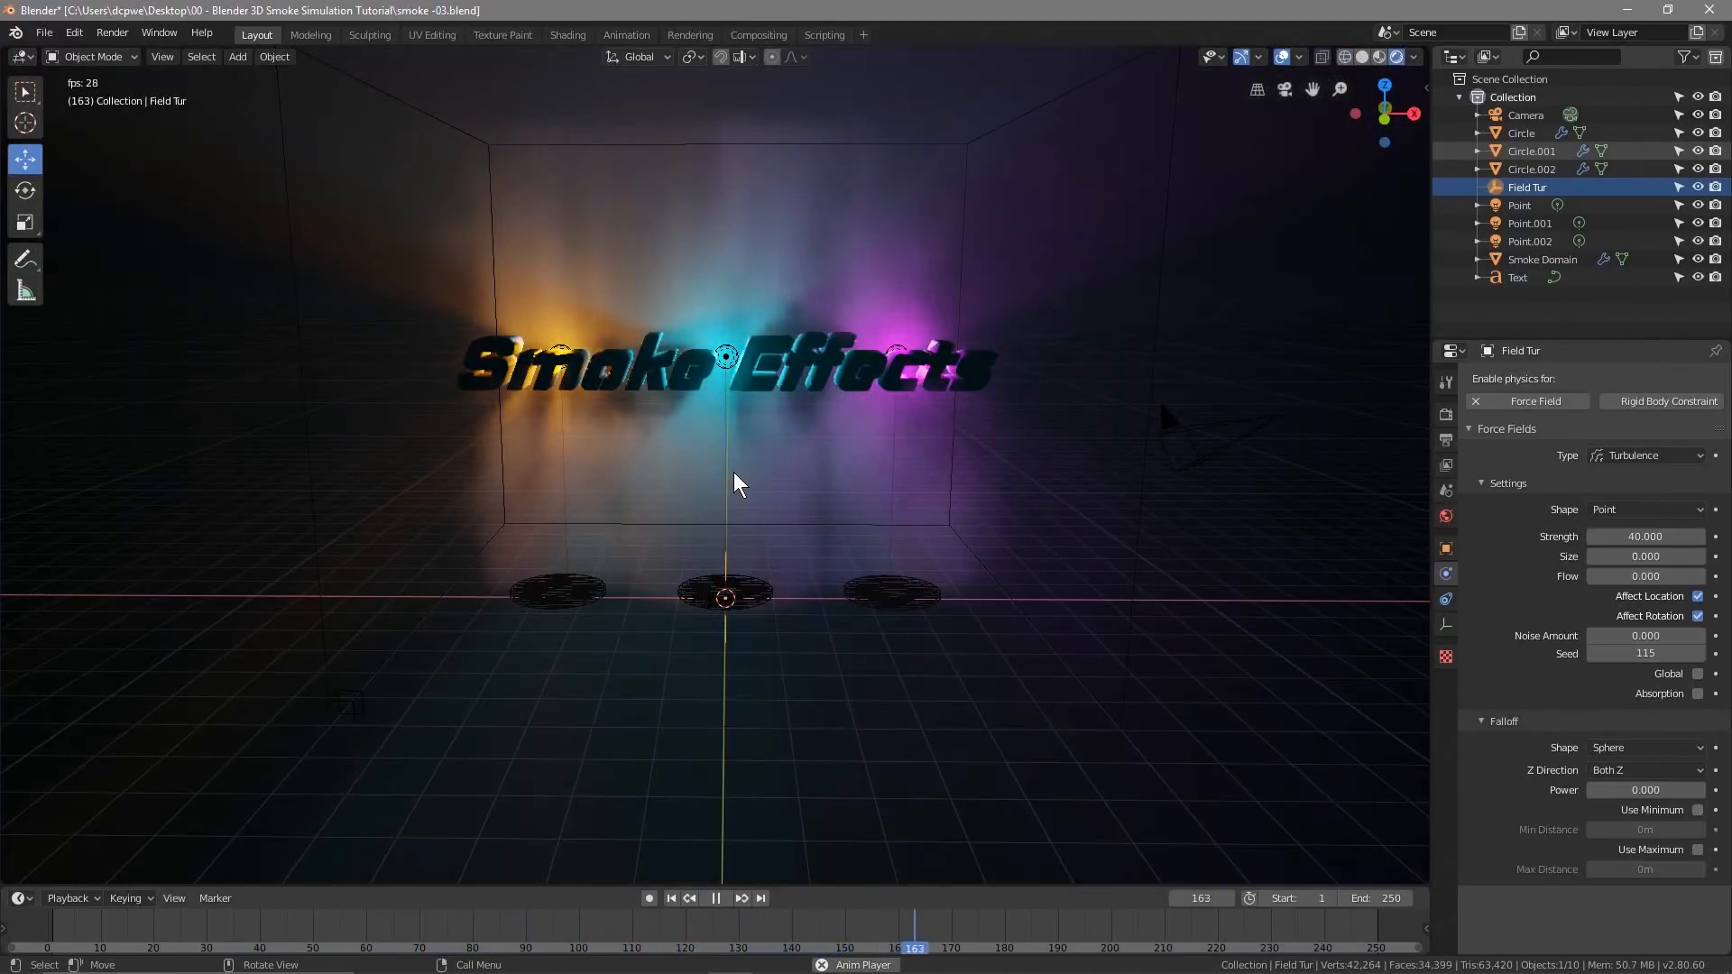
{"action": "scroll", "coordinate": [733, 473], "scroll_direction": "up", "scroll_amount": 3}
{"action": "scroll", "coordinate": [733, 473], "scroll_direction": "down", "scroll_amount": 2}
{"action": "mouse_move", "coordinate": [733, 473]}
{"action": "middle_mouse_down"}
{"action": "mouse_move", "coordinate": [736, 458]}
{"action": "mouse_move", "coordinate": [495, 467]}
{"action": "mouse_move", "coordinate": [747, 471]}
{"action": "middle_mouse_up"}
Save the project as a new incremented file named smoke -04.blend
{"action": "left_click", "coordinate": [43, 32]}
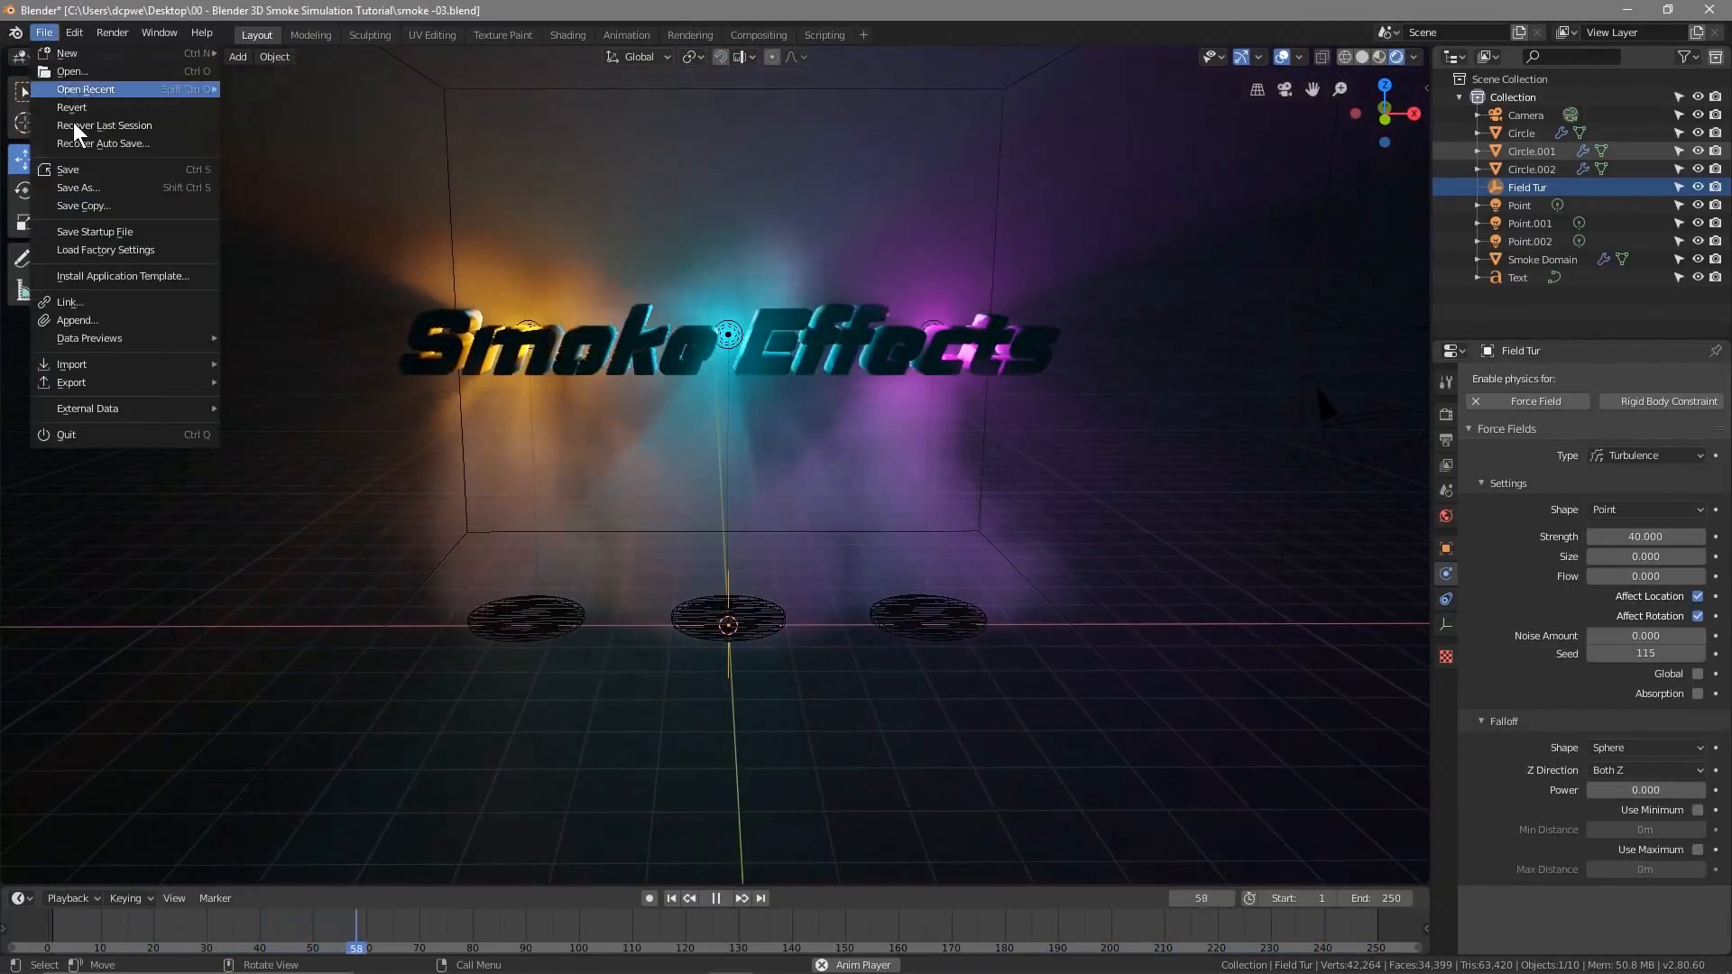
{"action": "left_click", "coordinate": [78, 188]}
{"action": "left_click", "coordinate": [1595, 99]}
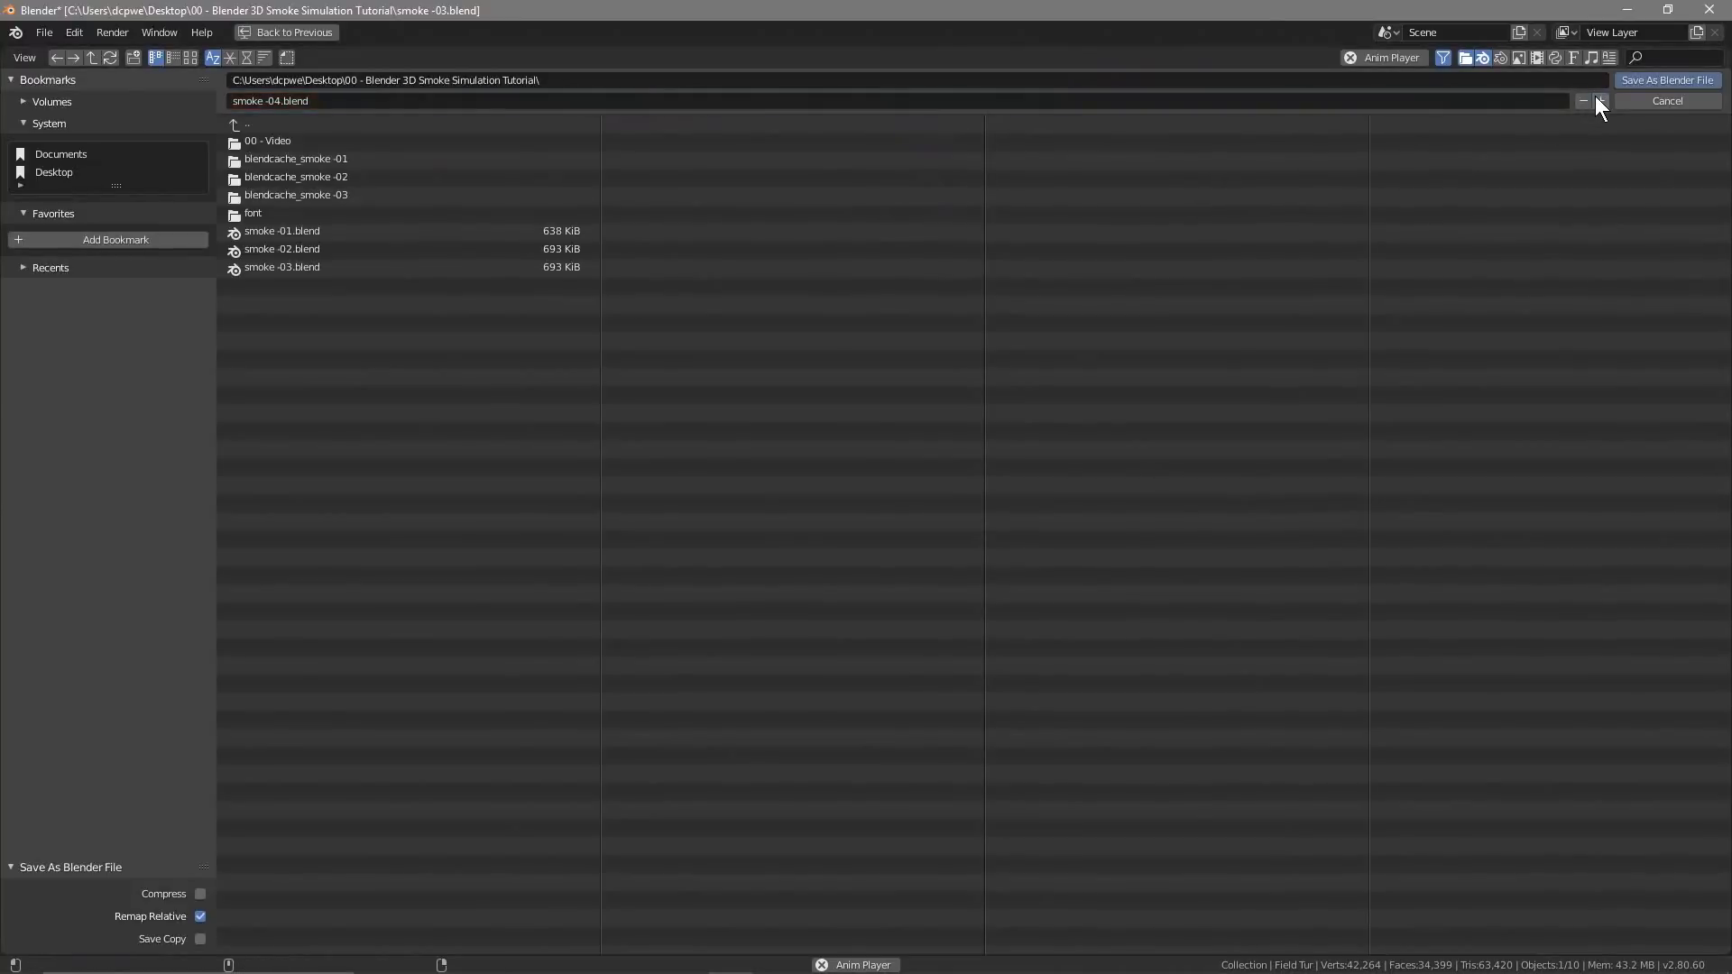
{"action": "left_click", "coordinate": [1663, 83]}
Try a power of 20 W on the middle cyan Point light and restore it to 10 W
{"action": "middle_click_drag", "start_coordinate": [893, 541], "coordinate": [820, 519]}
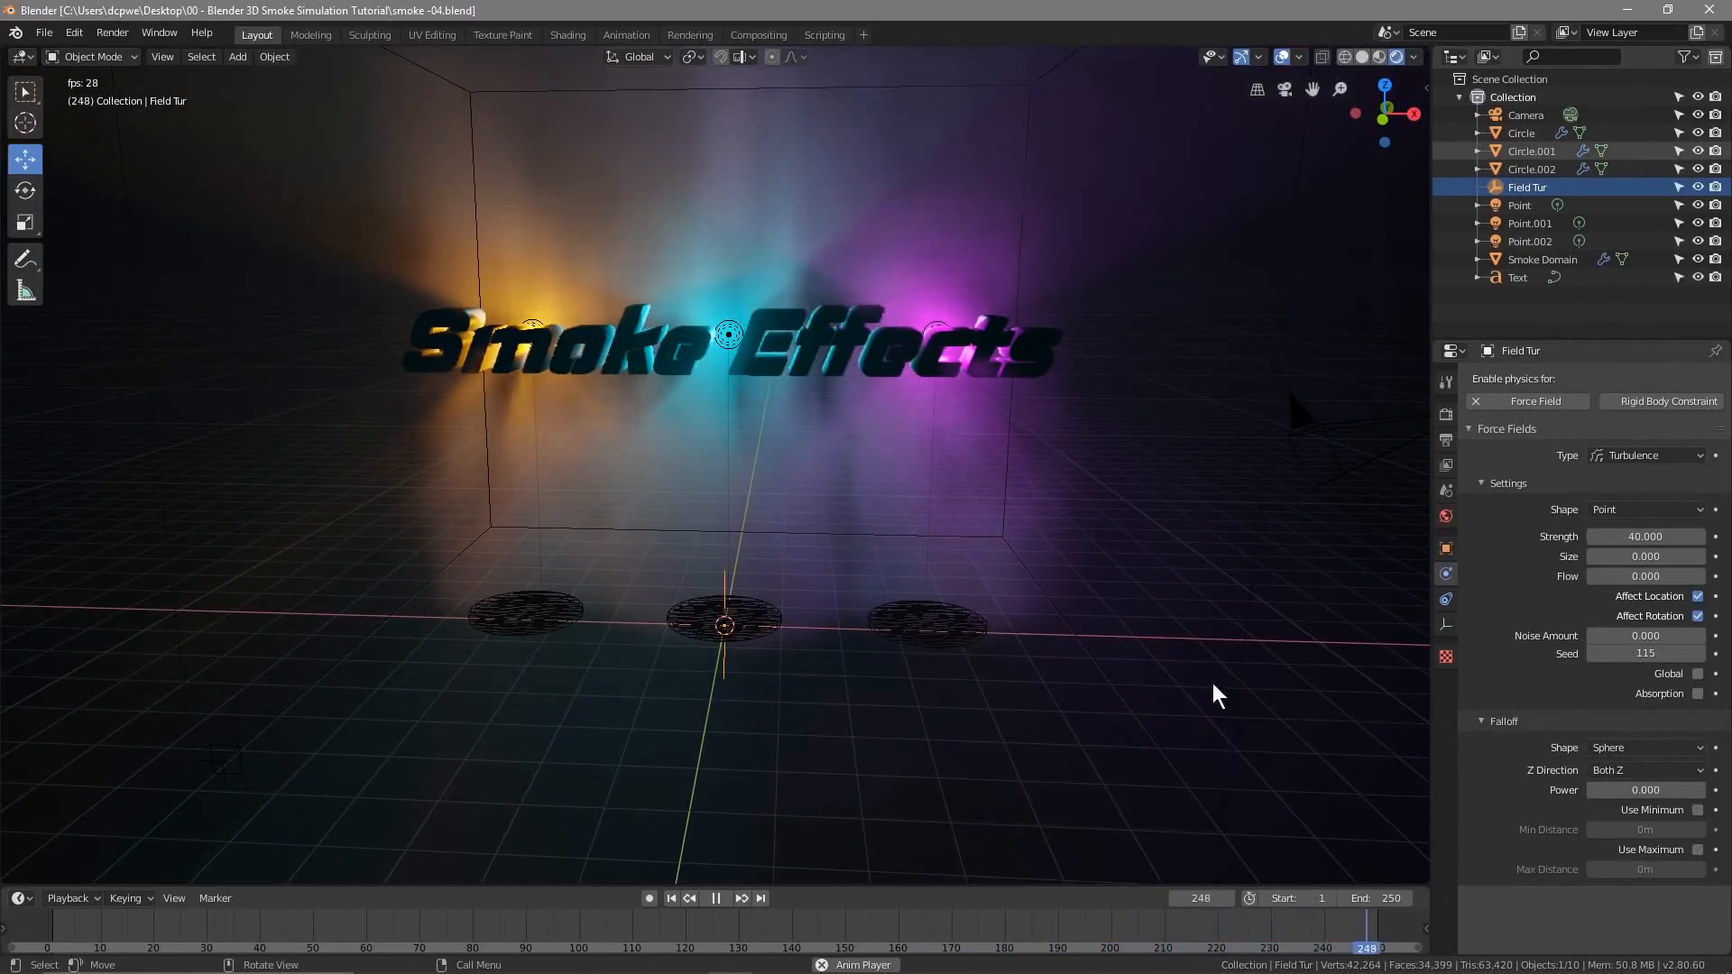
{"action": "left_click", "coordinate": [1524, 206]}
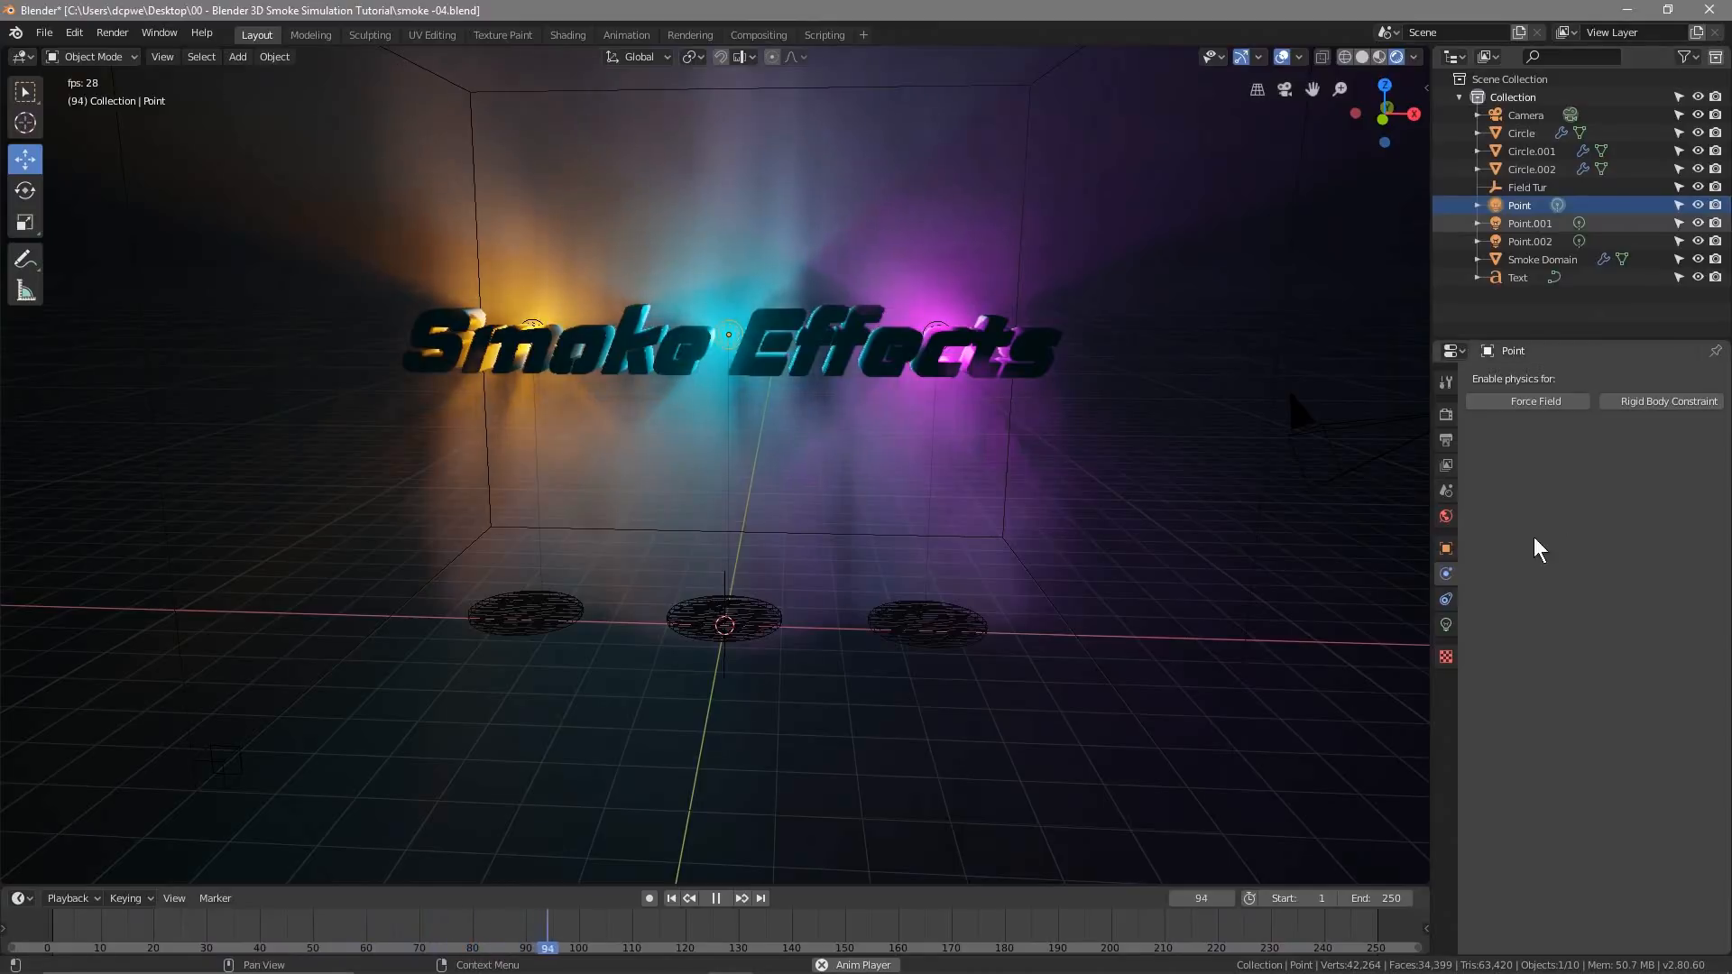
{"action": "left_click", "coordinate": [1445, 624]}
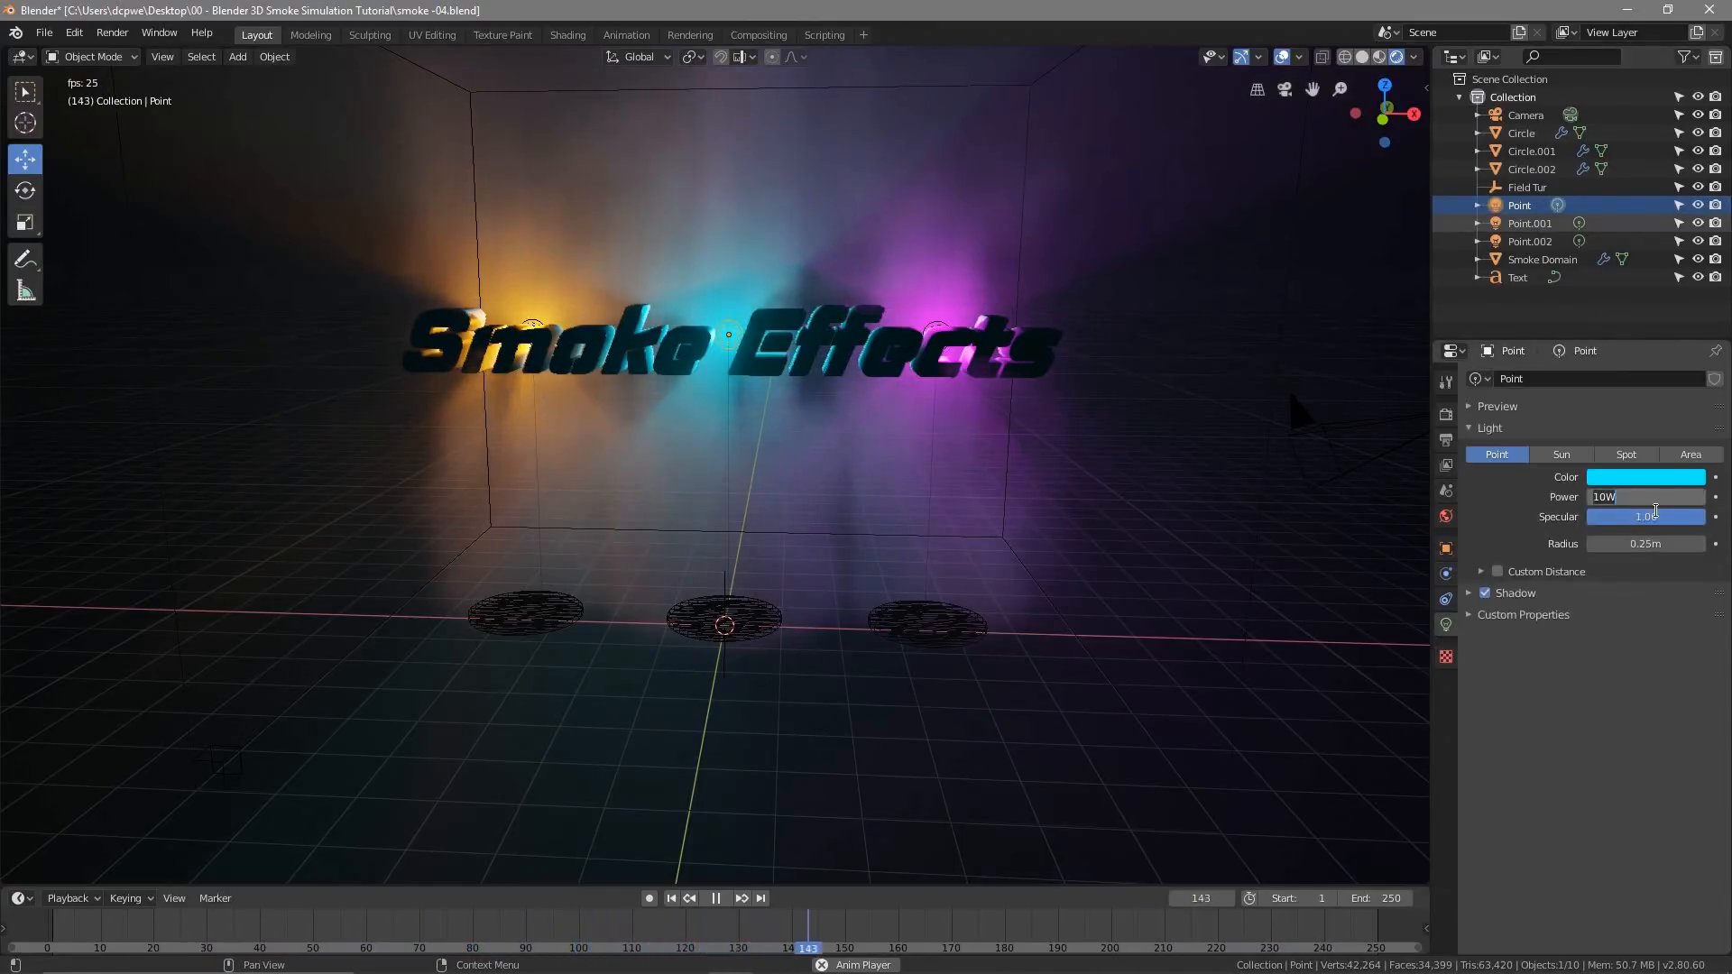
{"action": "key", "text": "Return"}
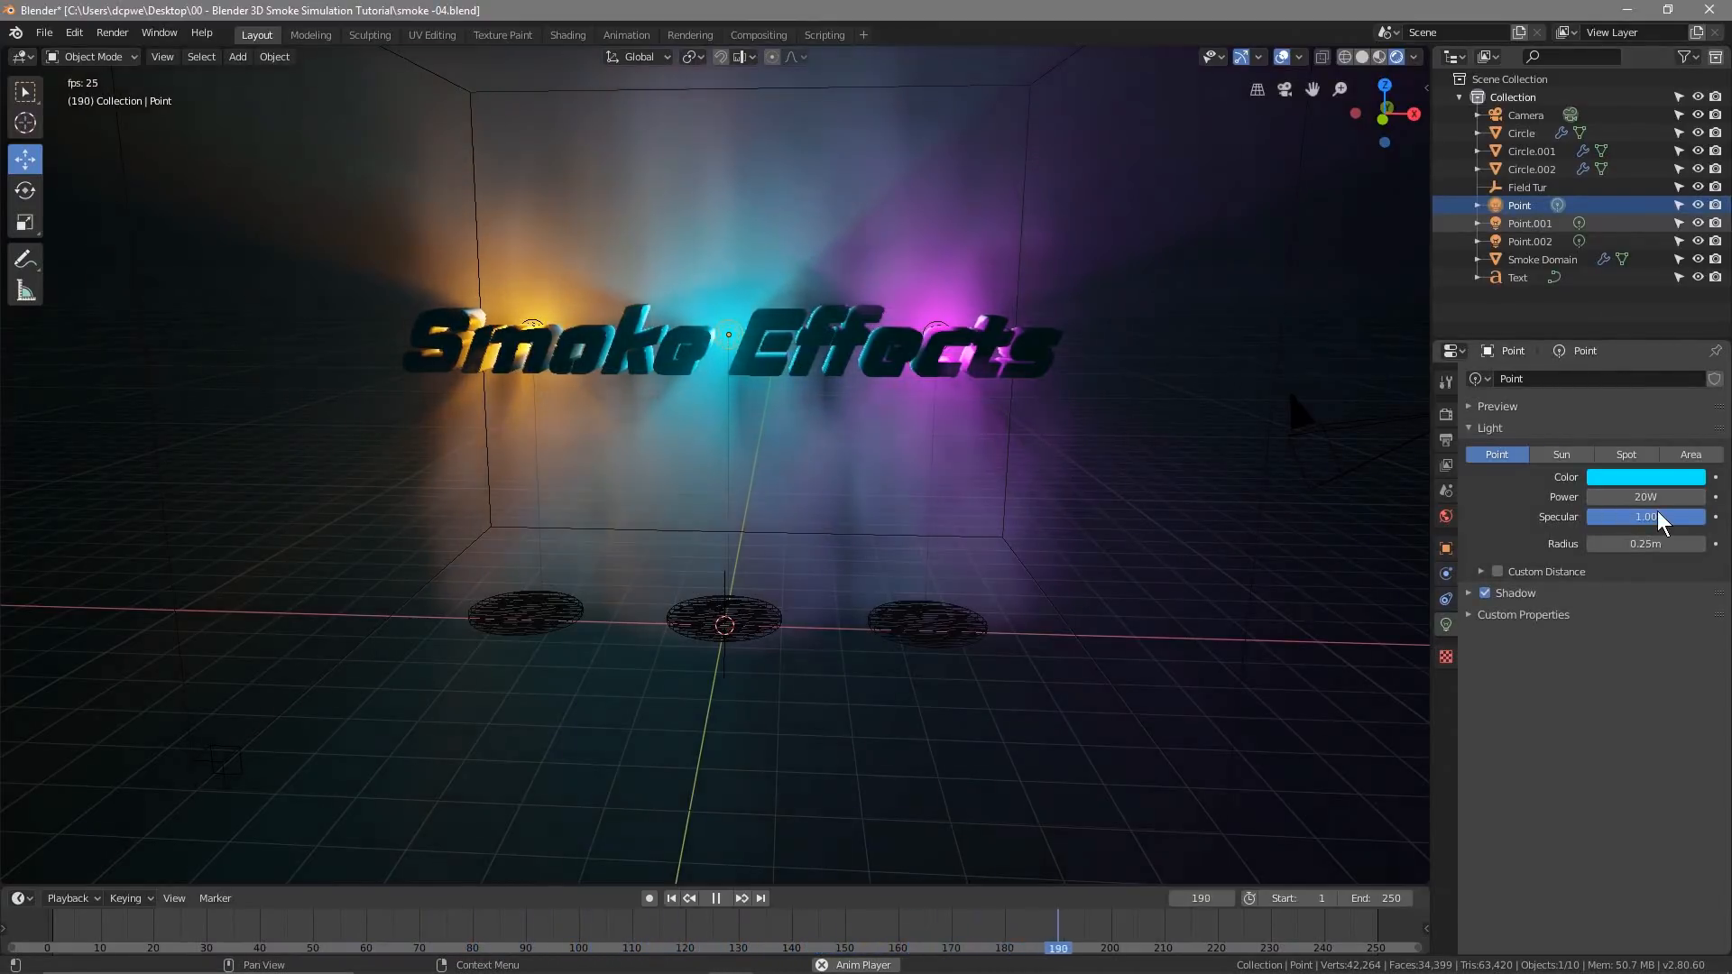
{"action": "middle_click_drag", "start_coordinate": [947, 456], "coordinate": [890, 445]}
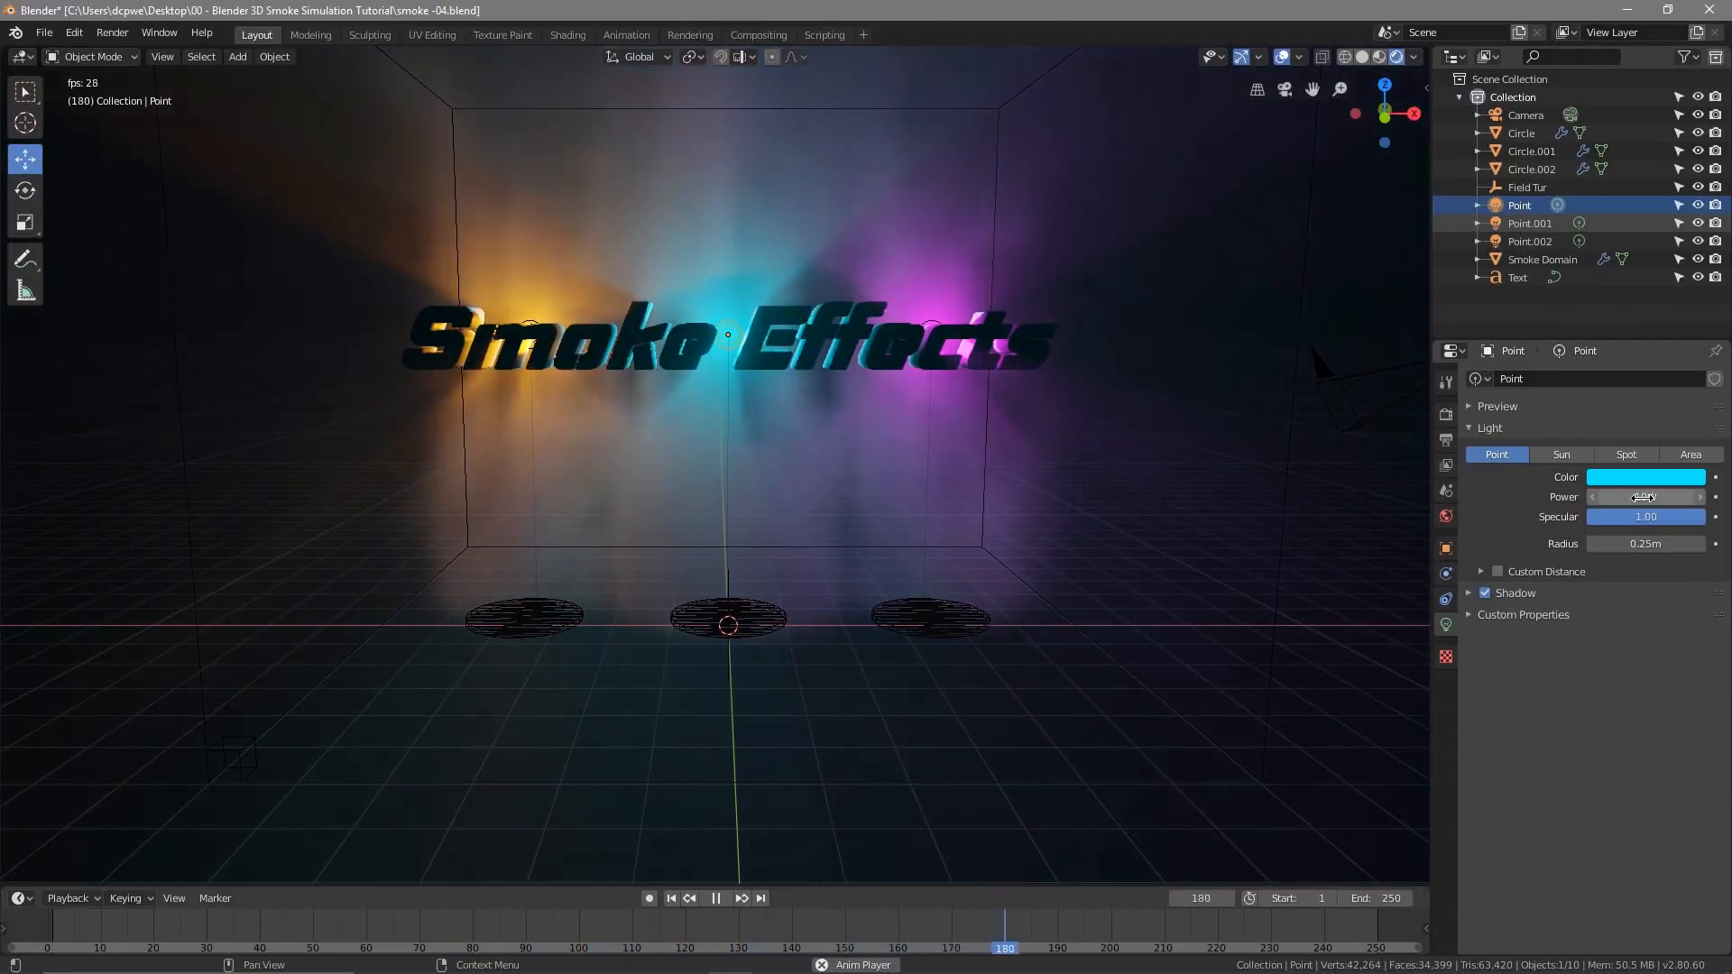
{"action": "scroll", "coordinate": [761, 367], "scroll_direction": "up", "scroll_amount": 1}
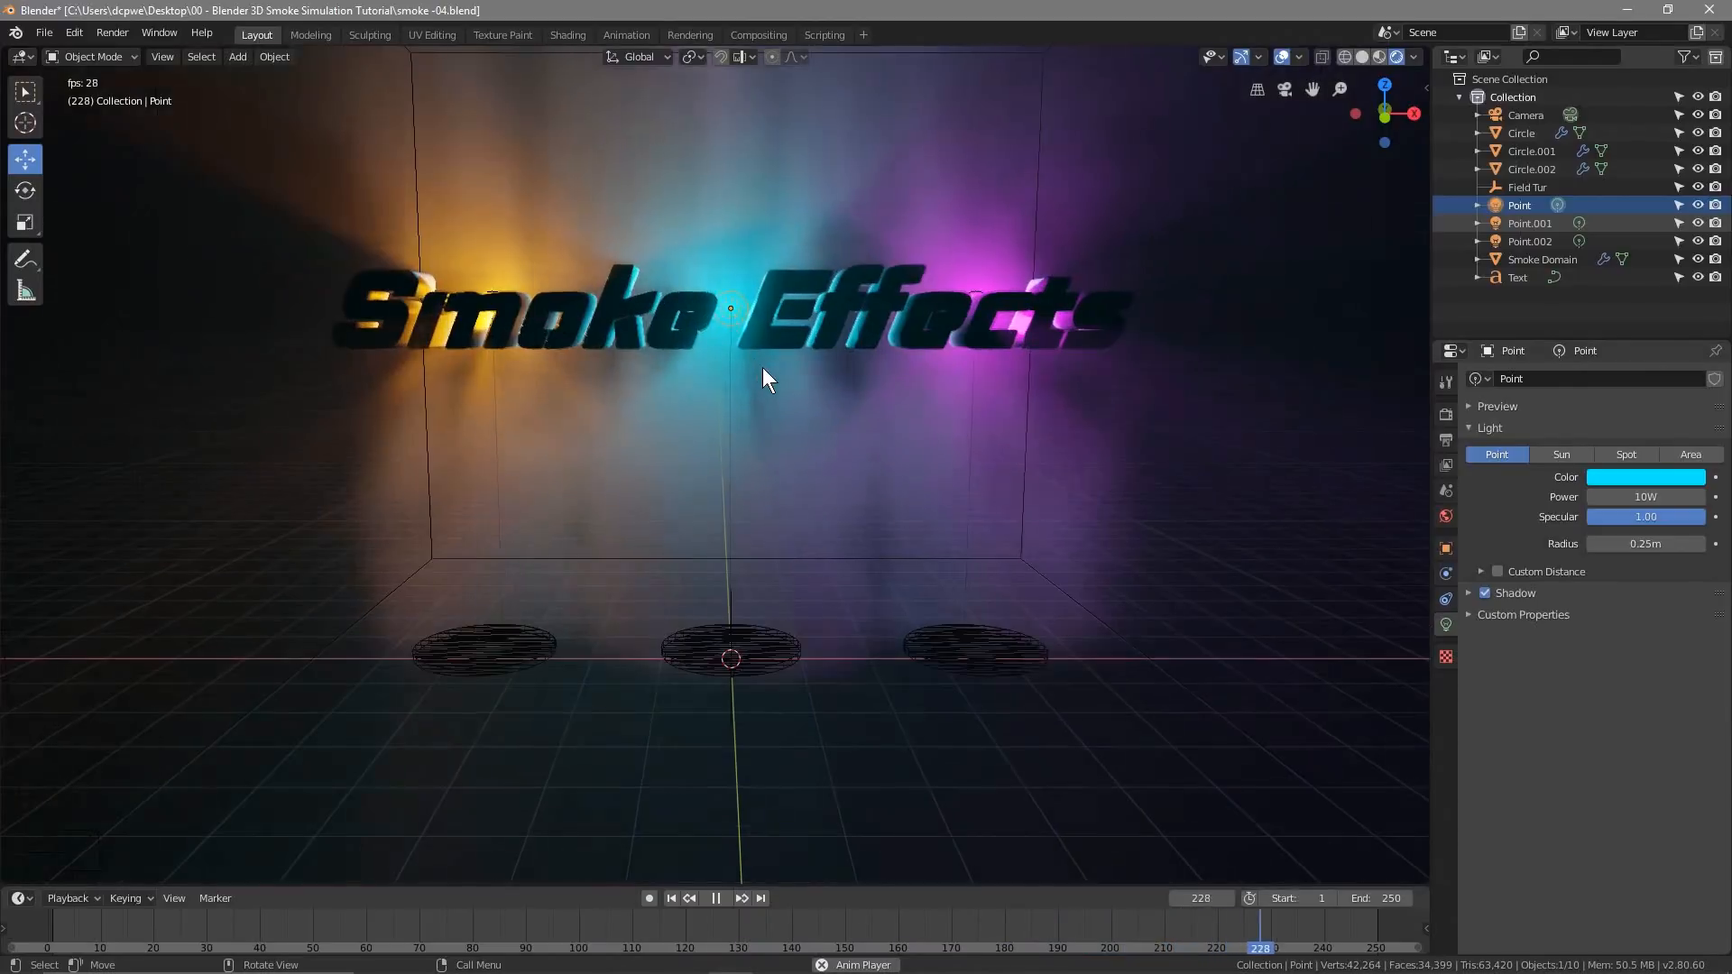
{"action": "scroll", "coordinate": [761, 367], "scroll_direction": "down", "scroll_amount": 2}
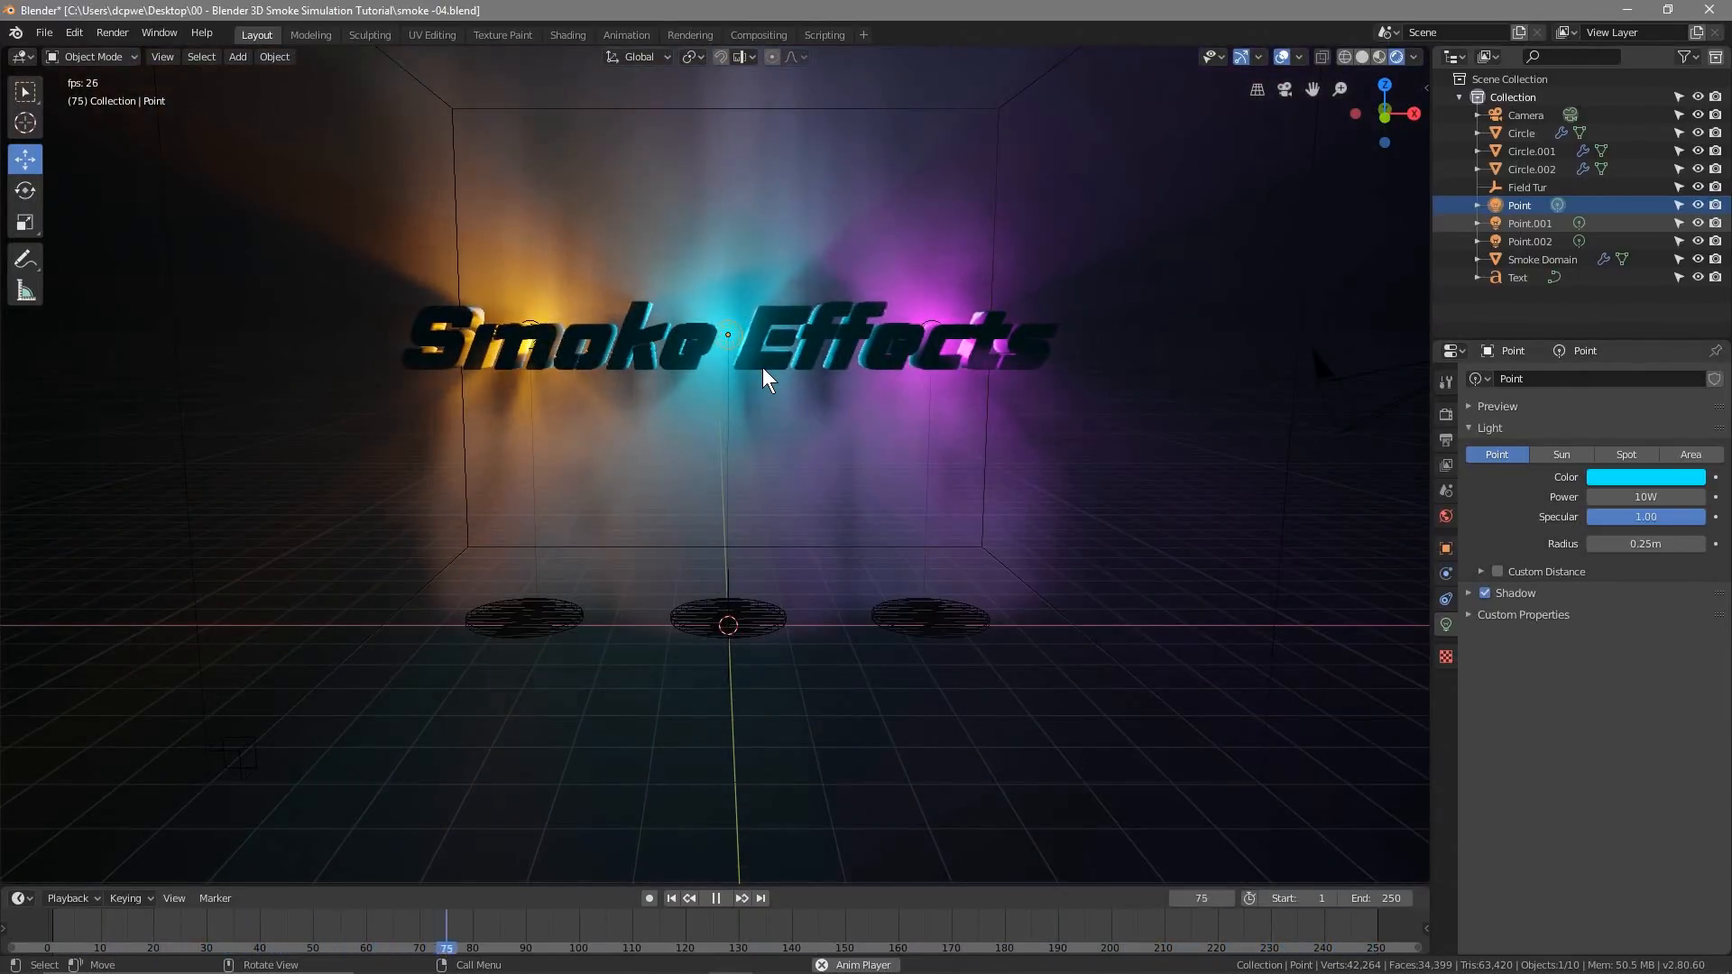
Pause, reverse and resume the animation playback to examine the smoke's movement from another angle
{"action": "left_click", "coordinate": [715, 898]}
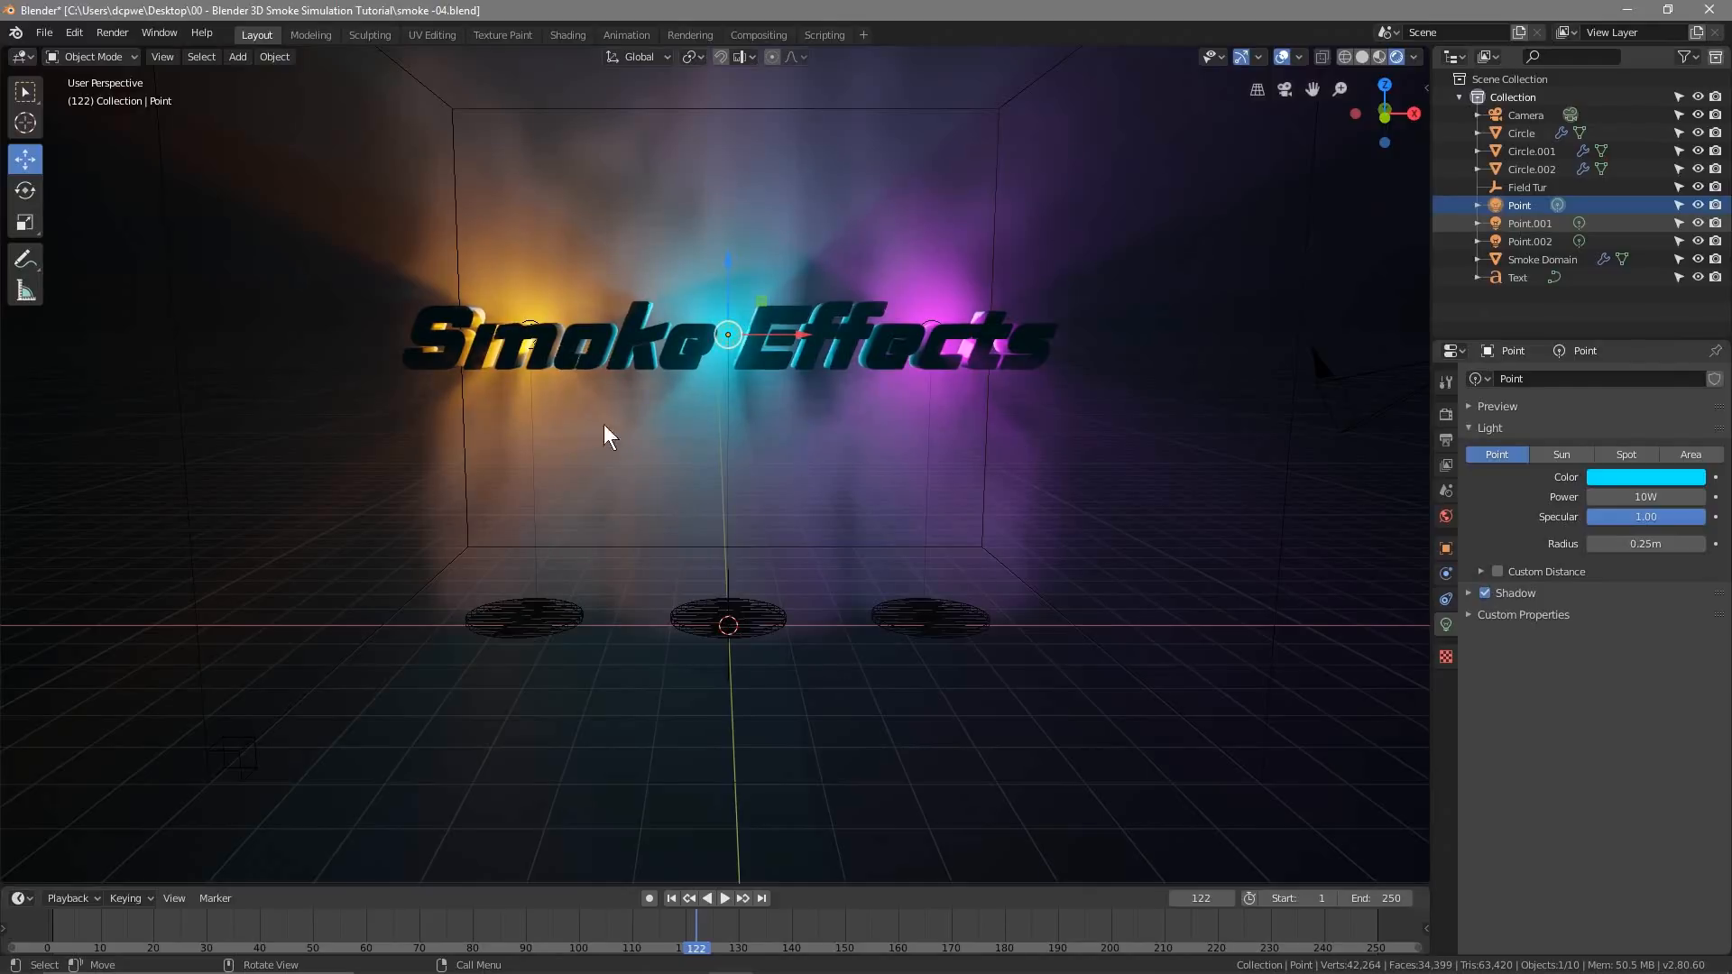
{"action": "left_click", "coordinate": [709, 898]}
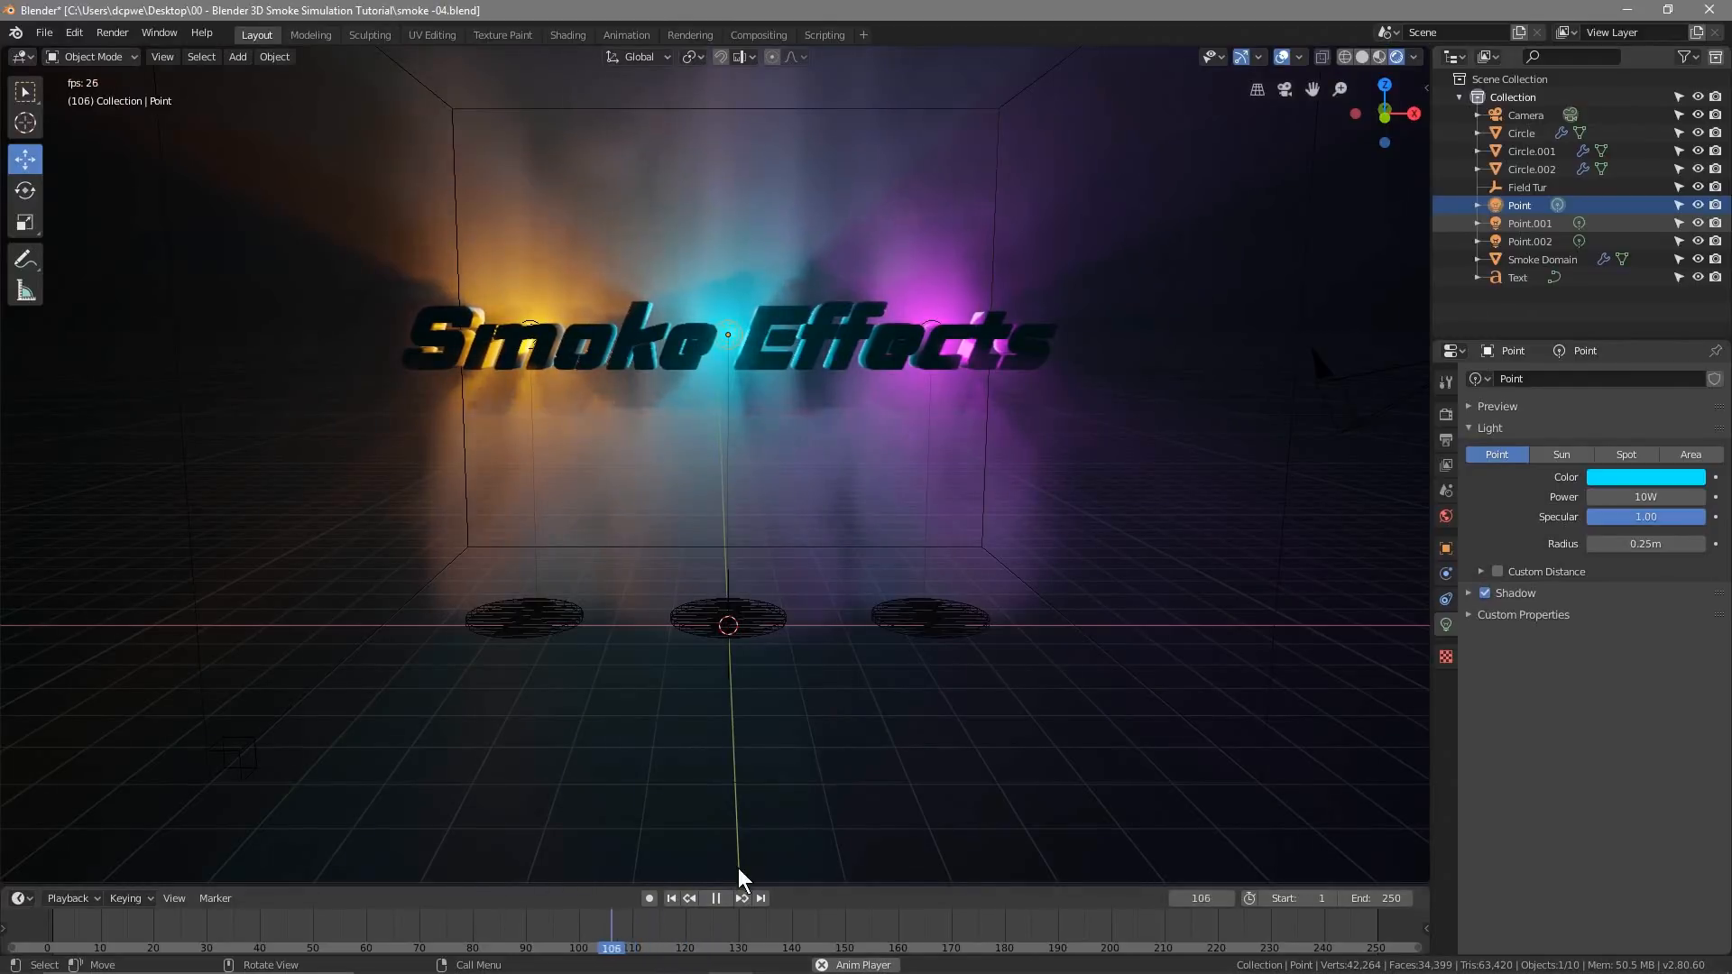
{"action": "left_click", "coordinate": [716, 901]}
{"action": "left_click", "coordinate": [718, 896]}
{"action": "middle_click_drag", "start_coordinate": [971, 253], "coordinate": [307, 309]}
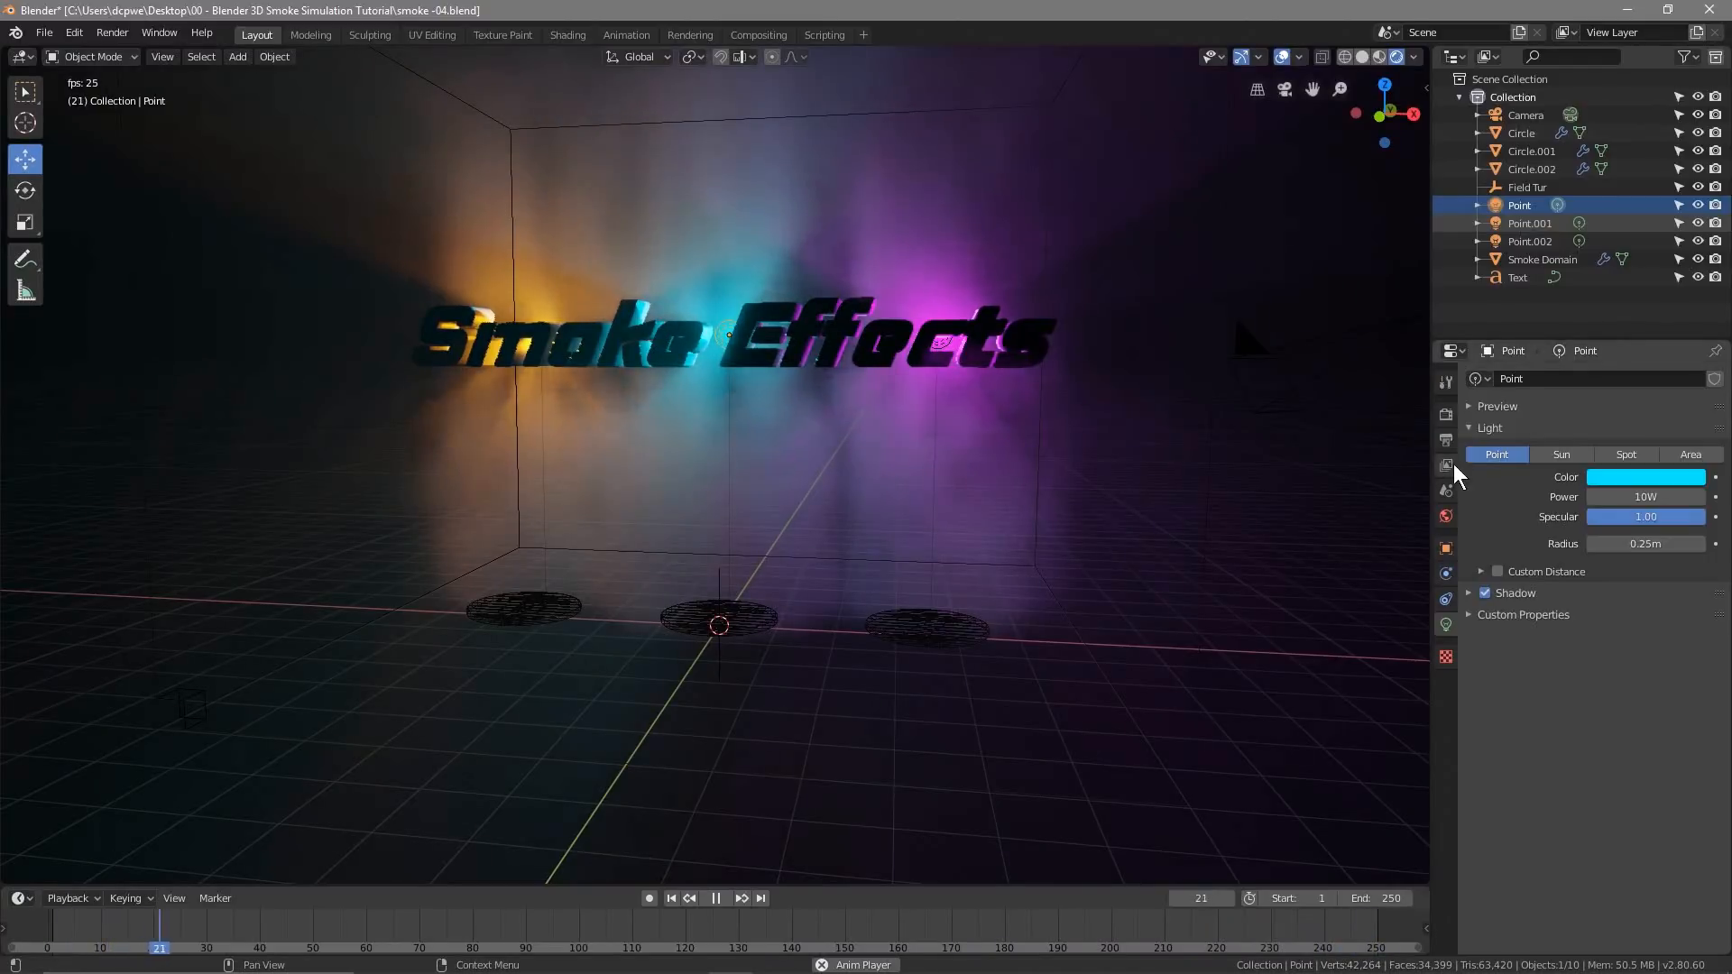
Set the scene's output frame rate to 30 fps
{"action": "left_click", "coordinate": [1446, 438]}
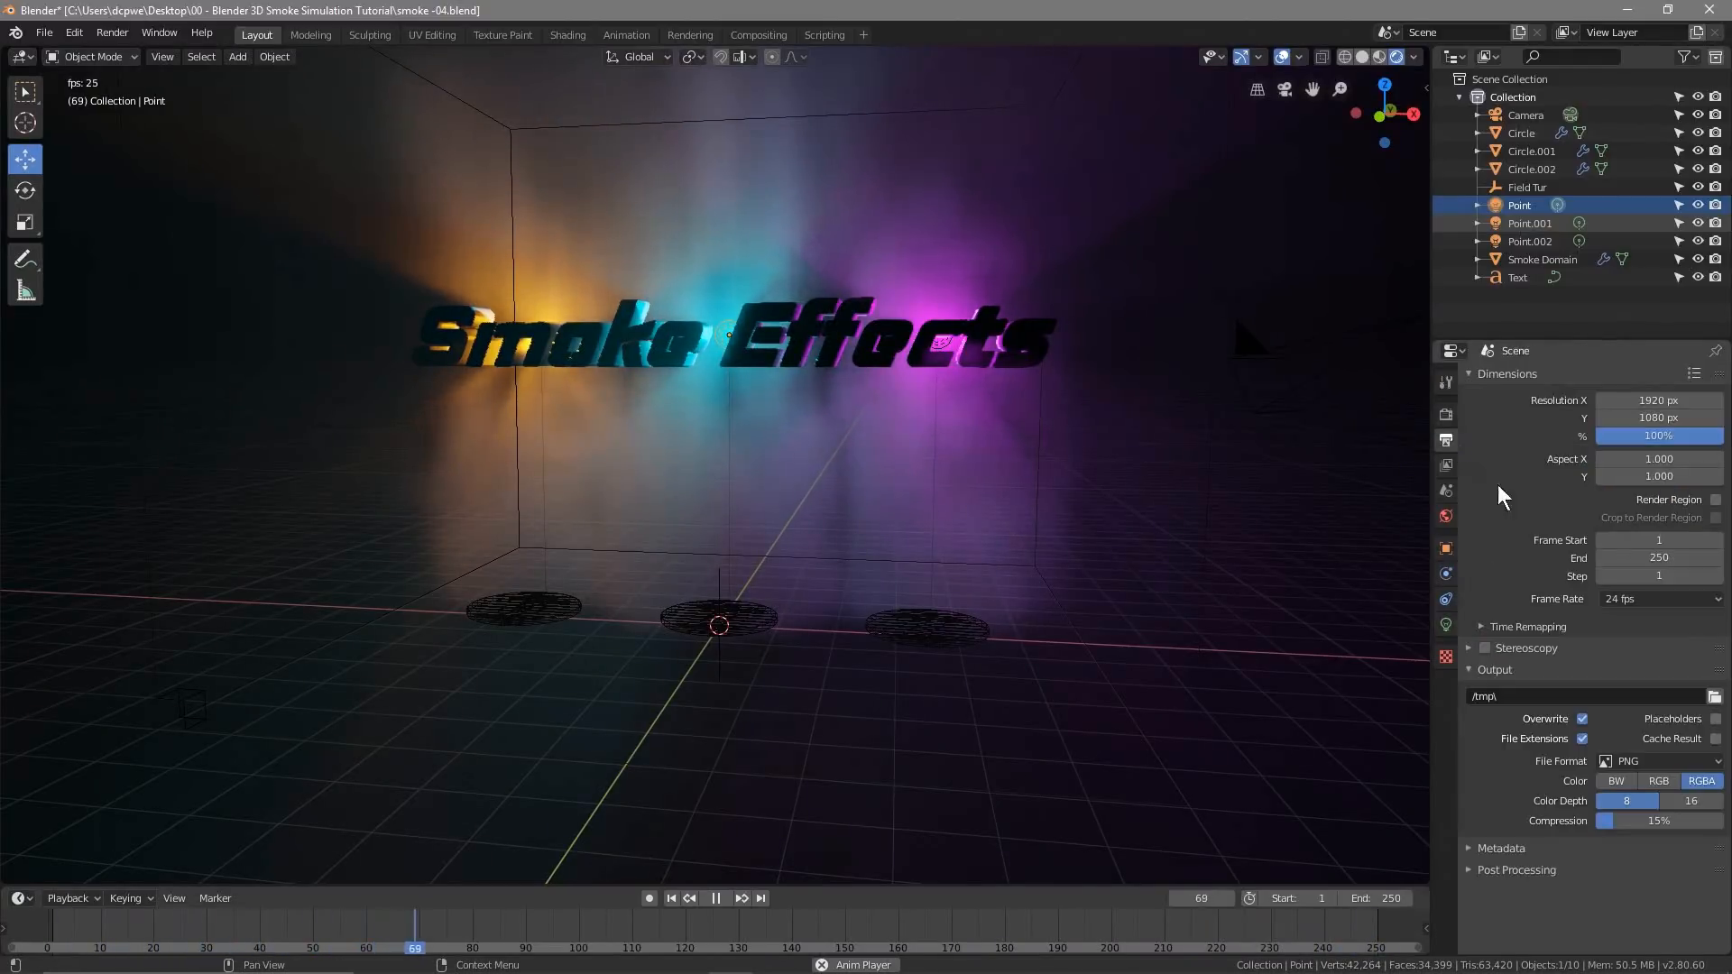
{"action": "left_click", "coordinate": [1641, 595]}
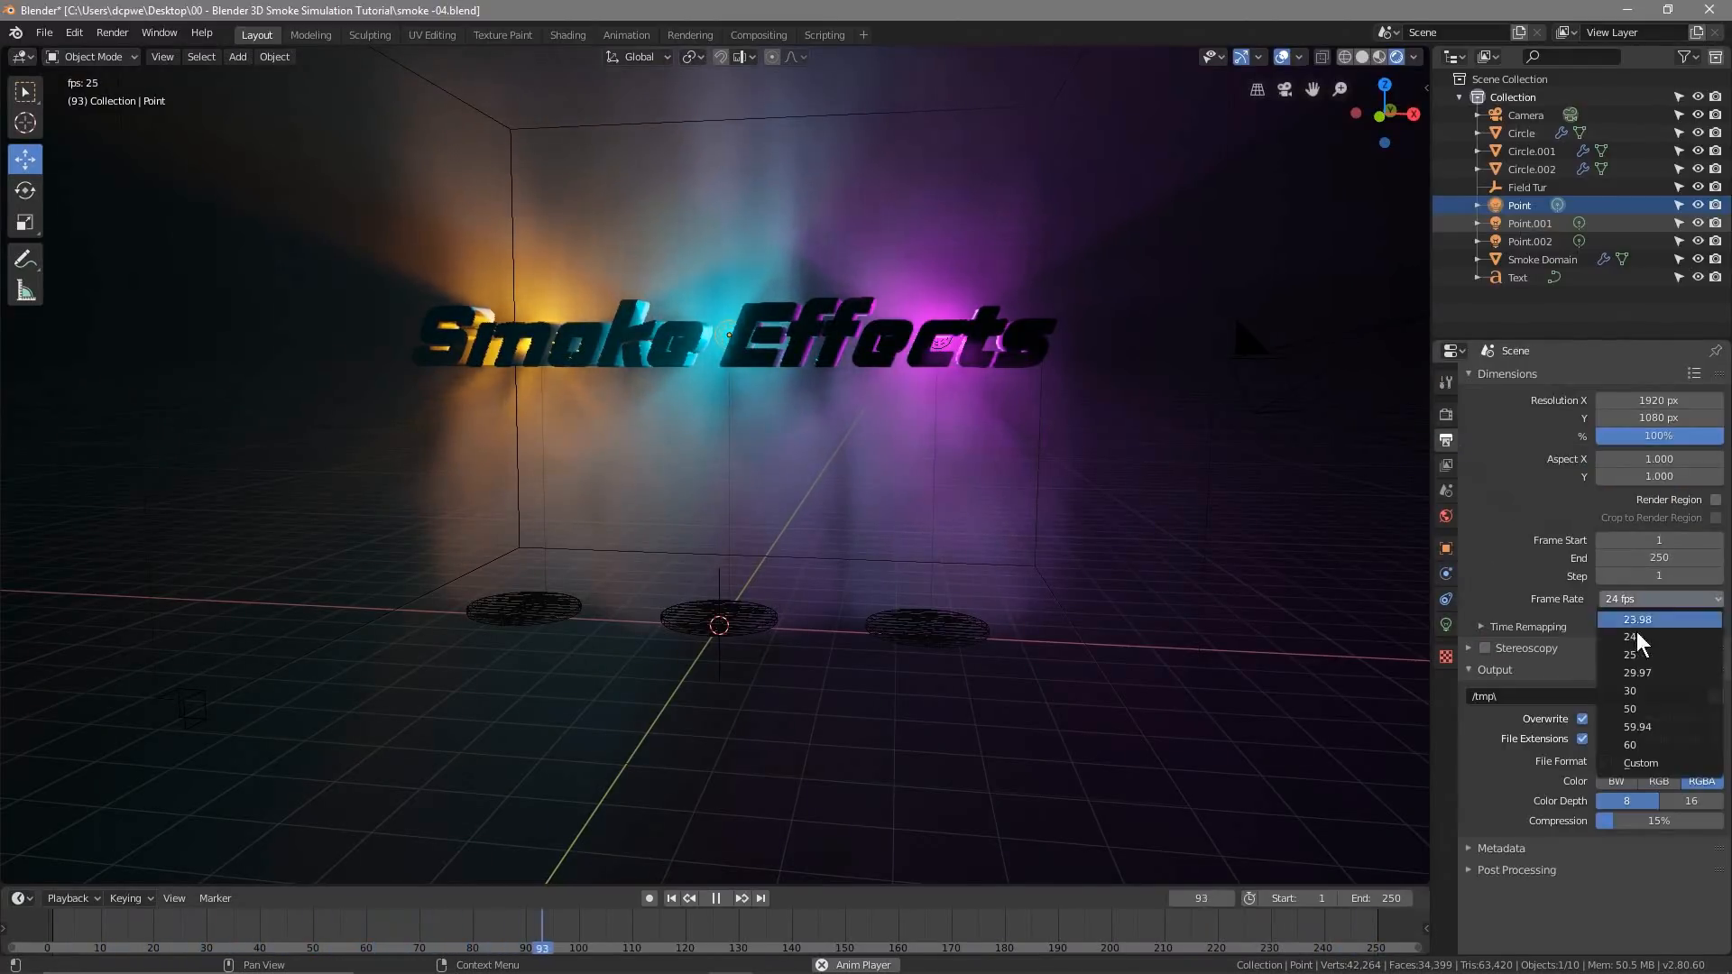
{"action": "left_click", "coordinate": [1640, 691]}
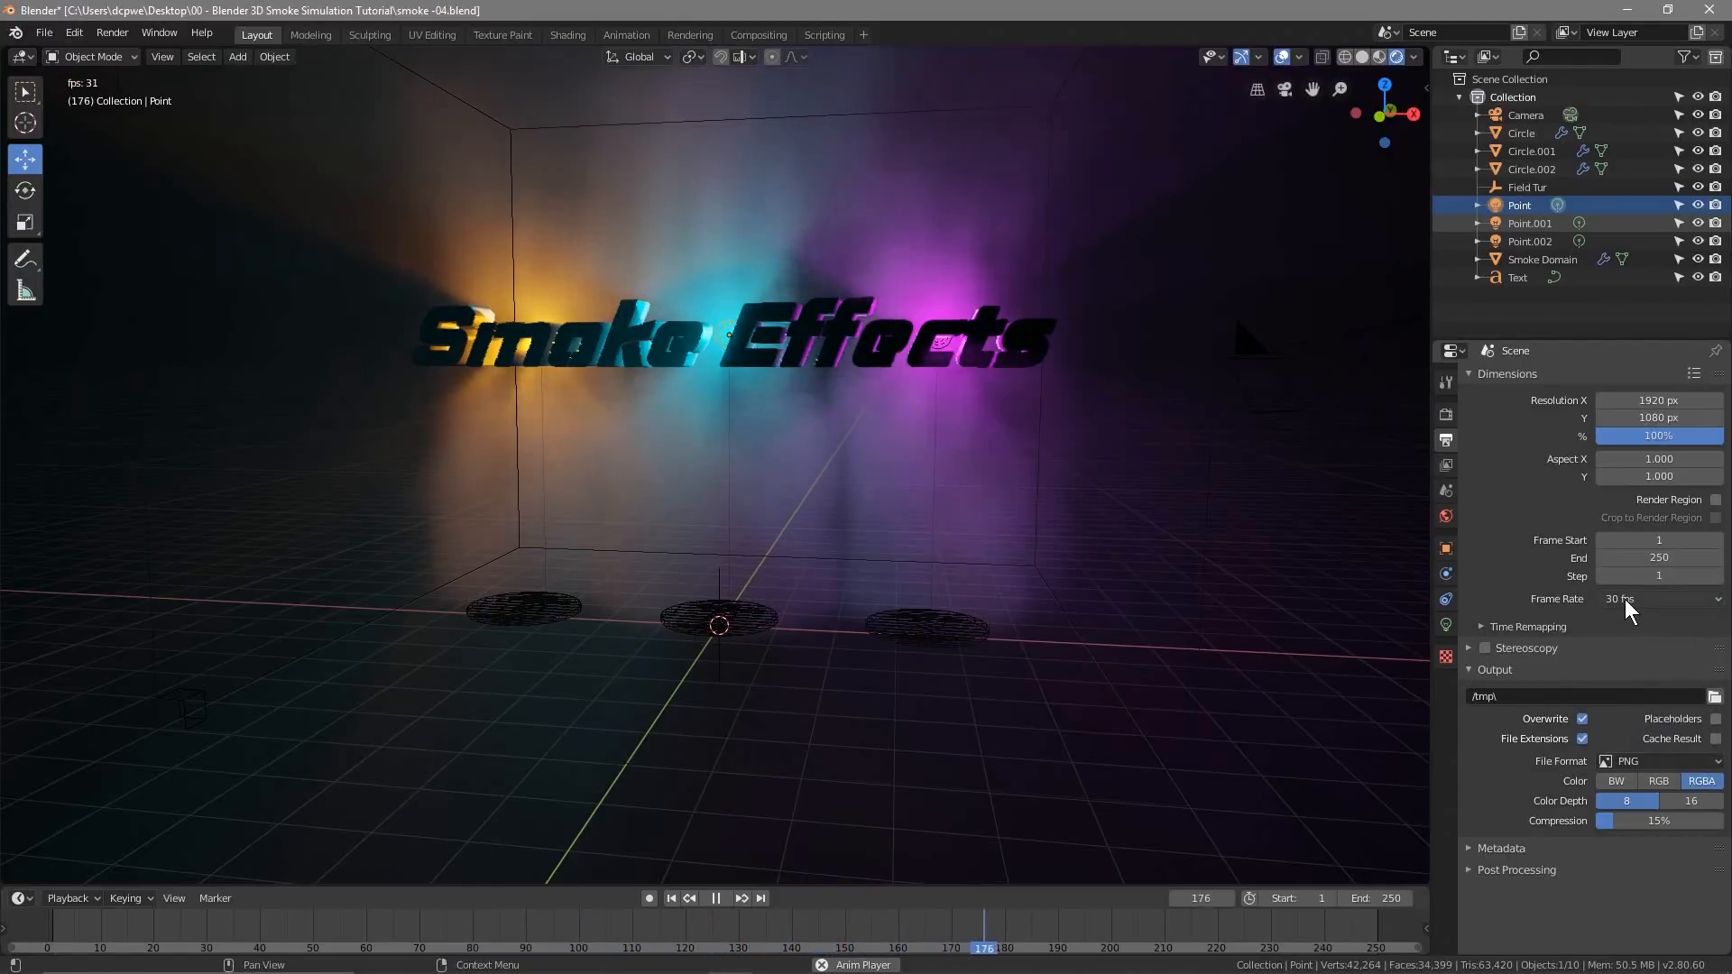
Enable Bloom in the scene's Eevee render settings and view the glow from the front
{"action": "left_click", "coordinate": [1445, 415]}
{"action": "left_click", "coordinate": [1485, 521]}
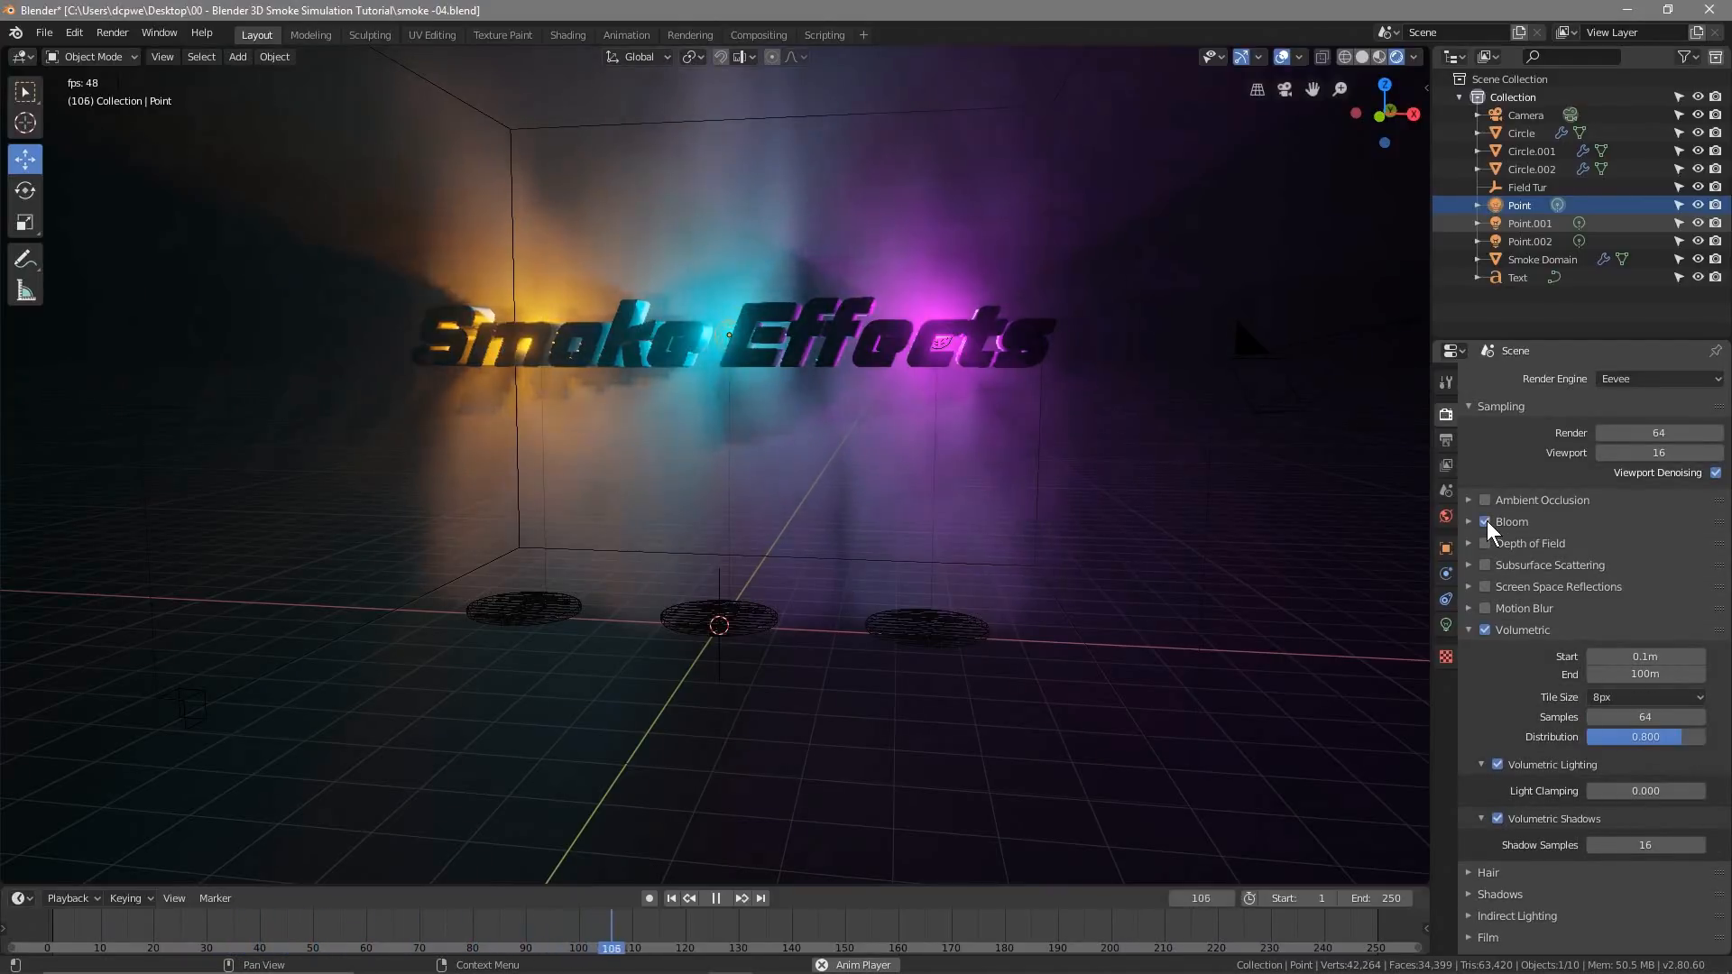
{"action": "middle_click_drag", "start_coordinate": [942, 417], "coordinate": [844, 392]}
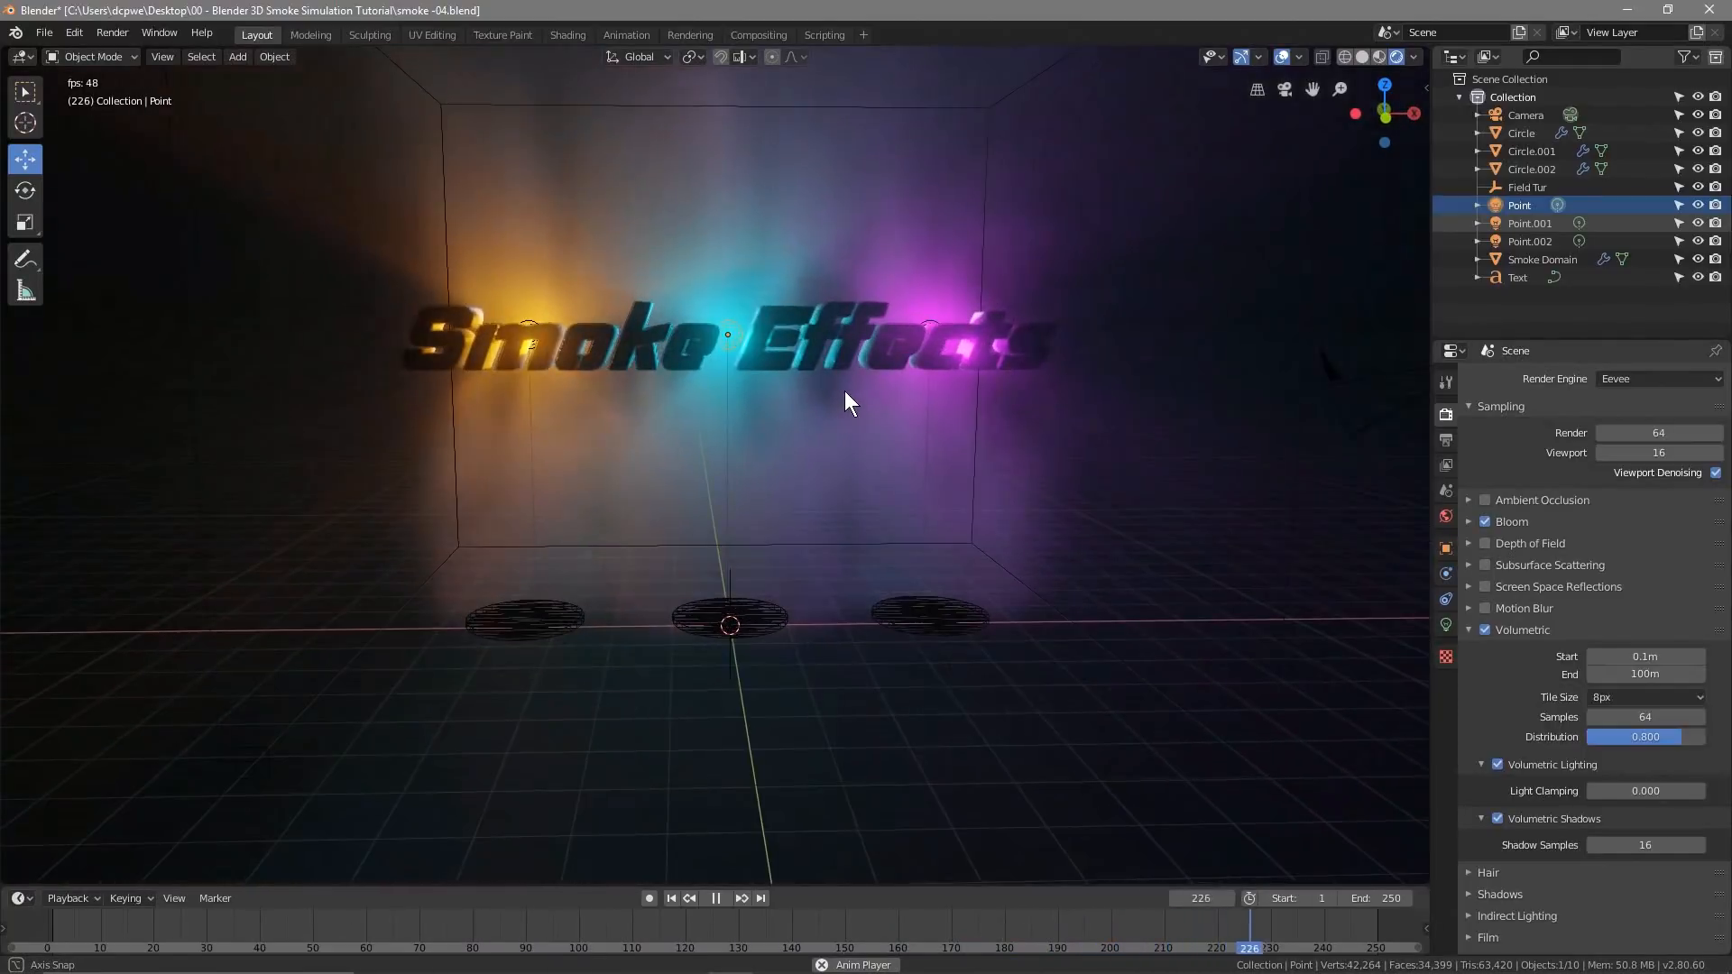
Turn Bloom off and on again to compare the glow around the text up close
{"action": "left_click", "coordinate": [1484, 521]}
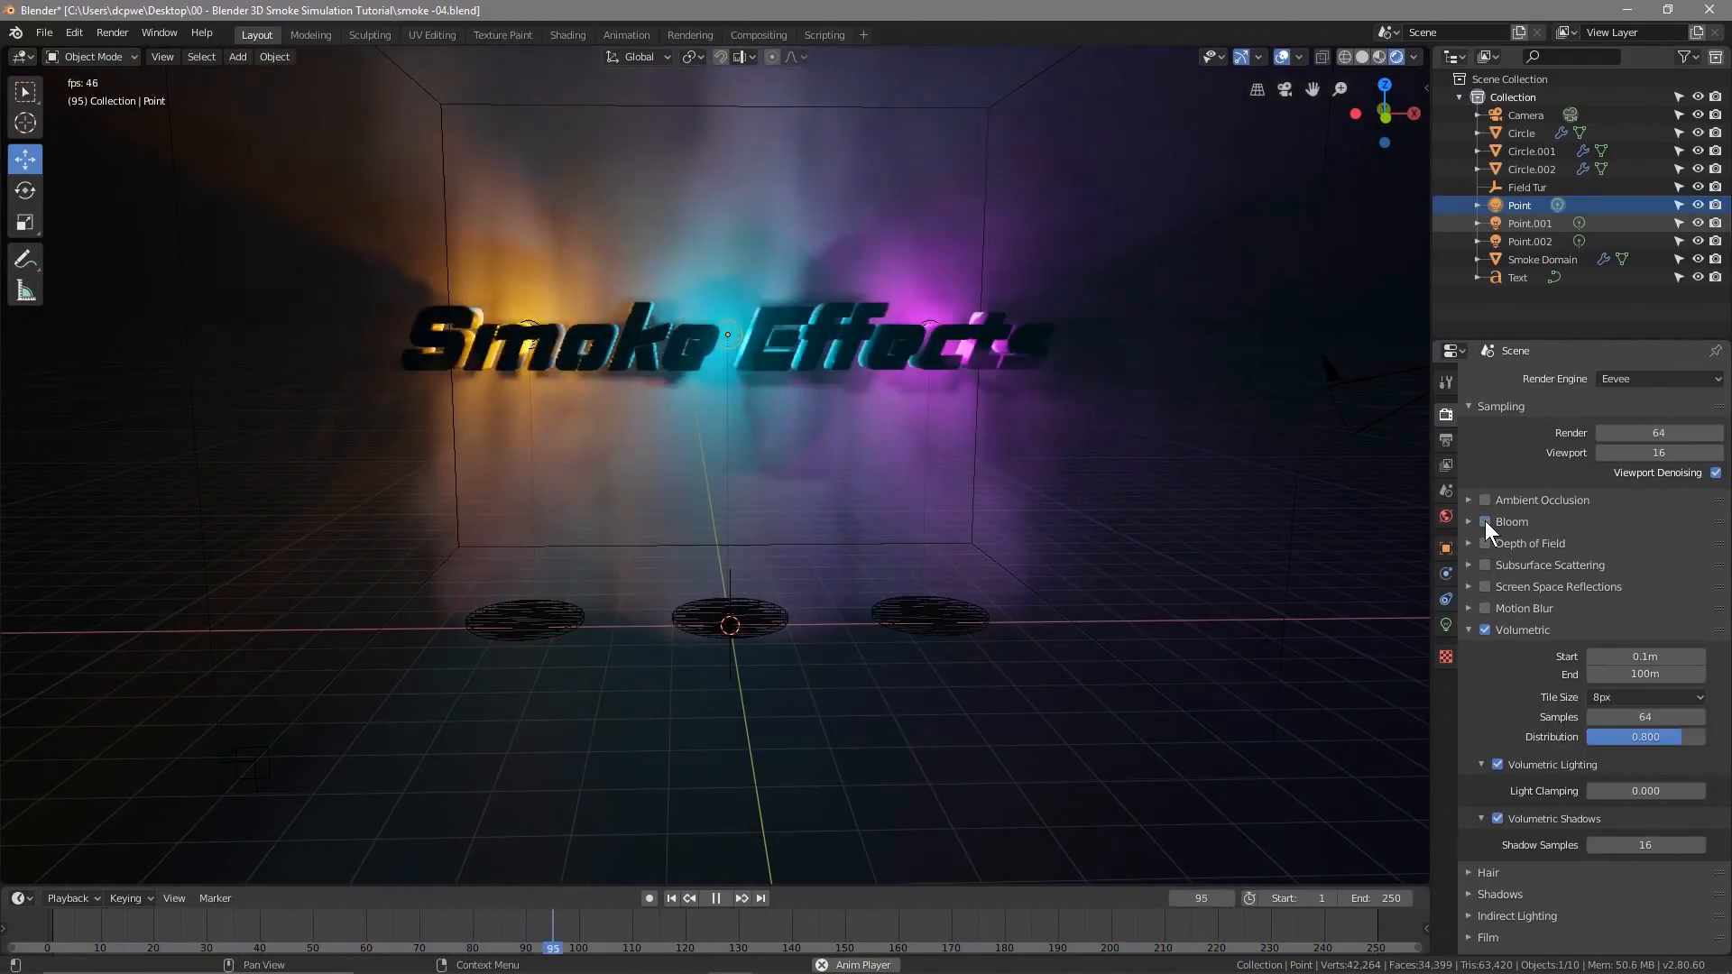
{"action": "scroll", "coordinate": [949, 344], "scroll_direction": "up", "scroll_amount": 5}
{"action": "scroll", "coordinate": [1037, 316], "scroll_direction": "down", "scroll_amount": 2}
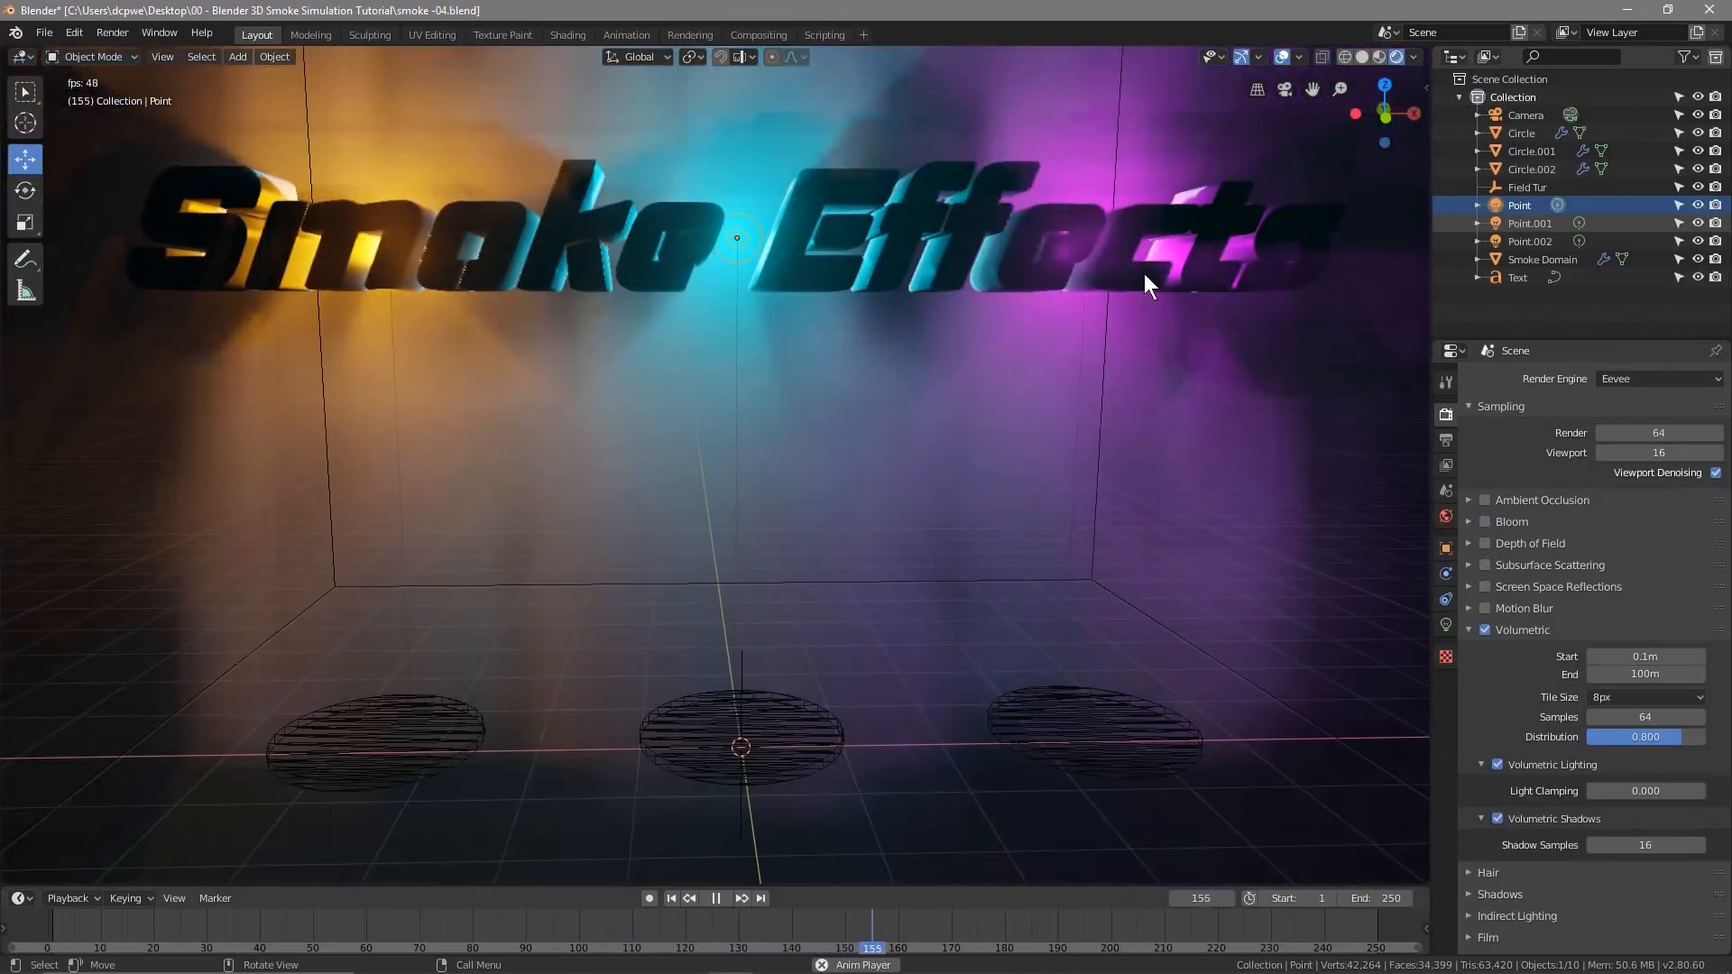
{"action": "left_click", "coordinate": [1485, 522]}
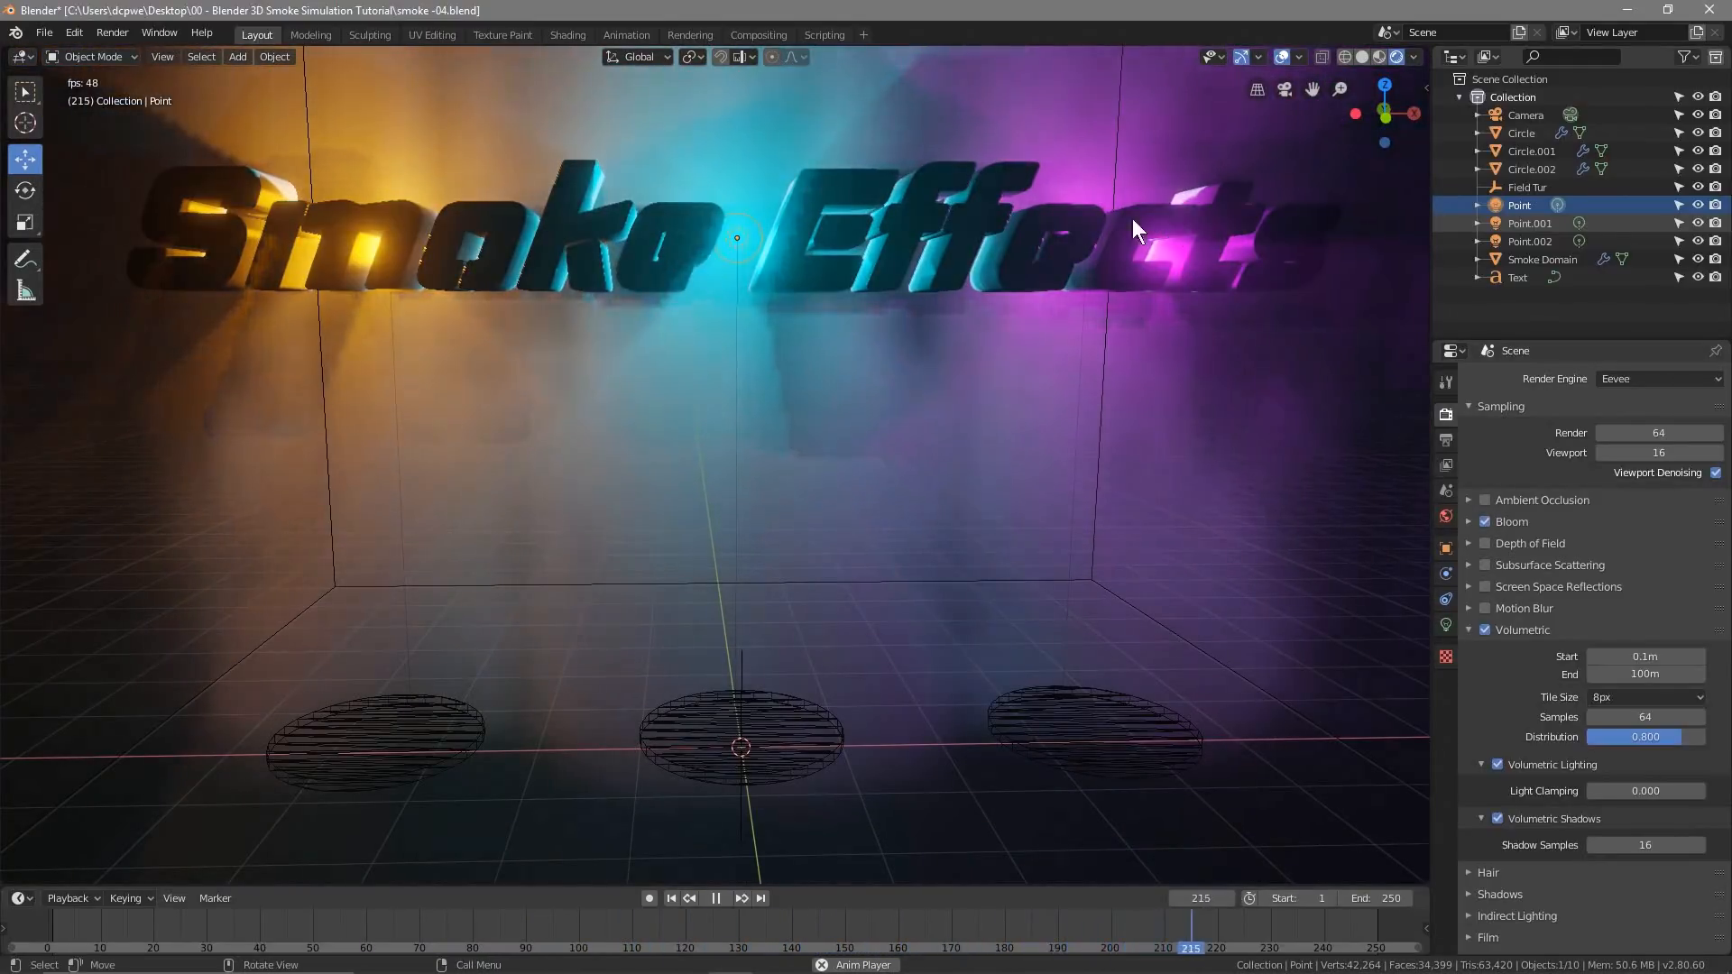
Set the Bloom radius to 4.187 and intensity to 0.048, and save the file
{"action": "left_click", "coordinate": [1468, 522]}
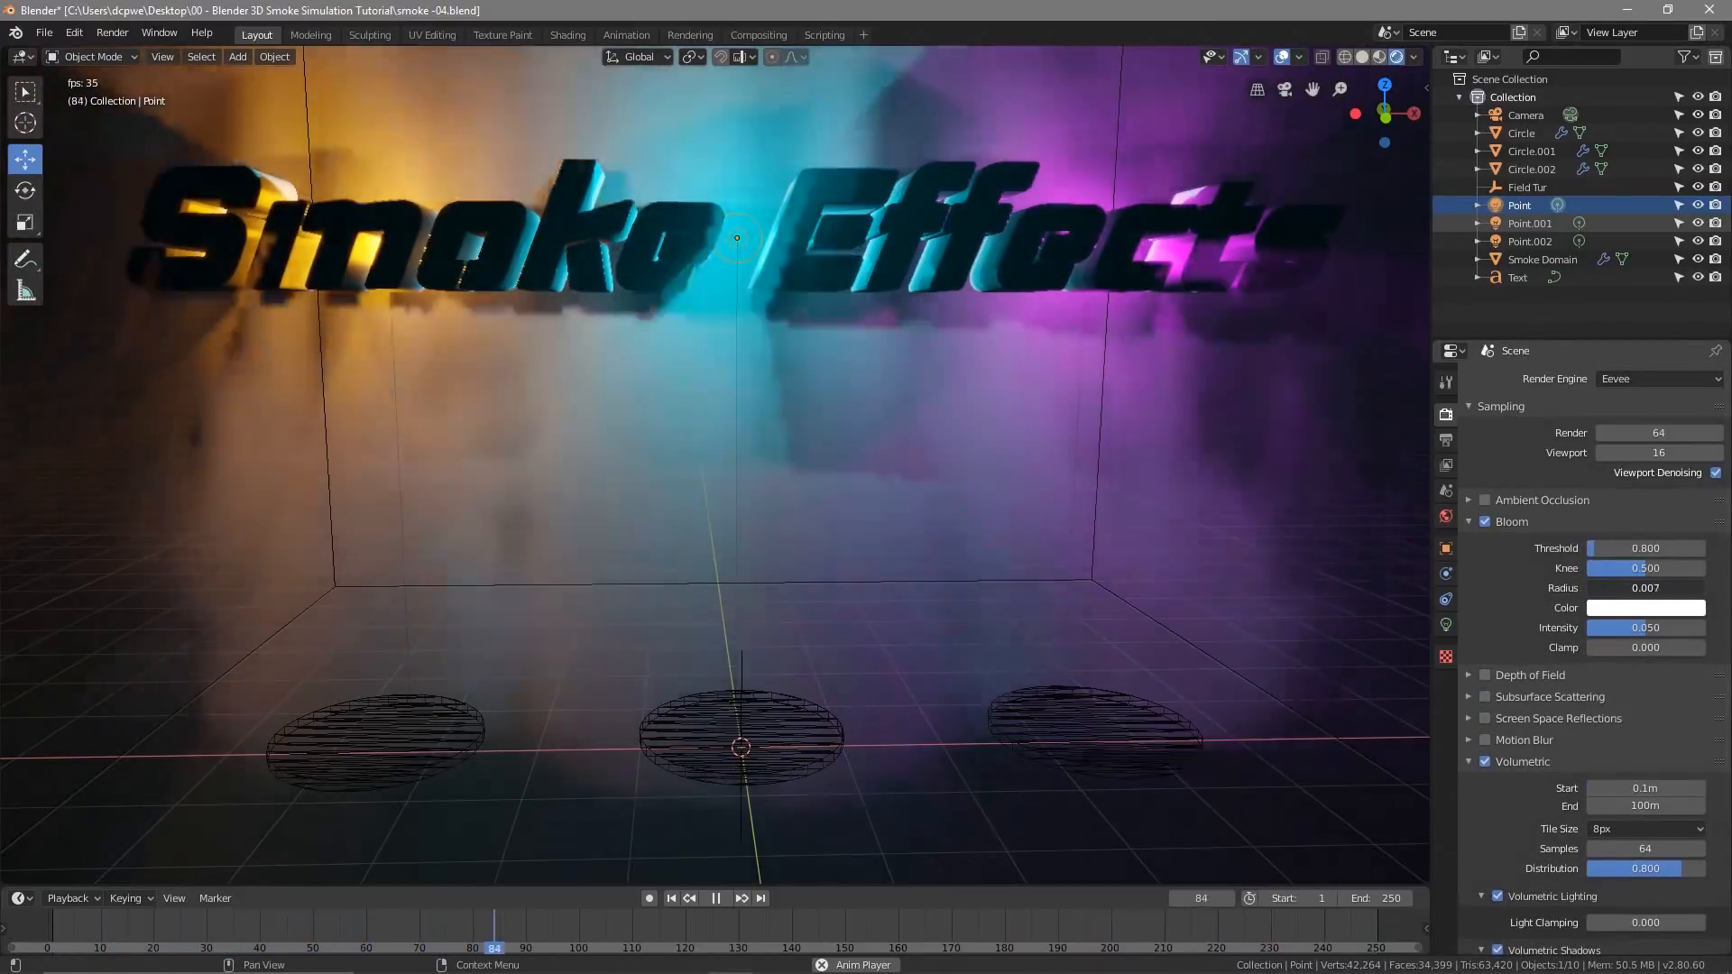
{"action": "left_click_drag", "start_coordinate": [1646, 587], "coordinate": [1634, 629]}
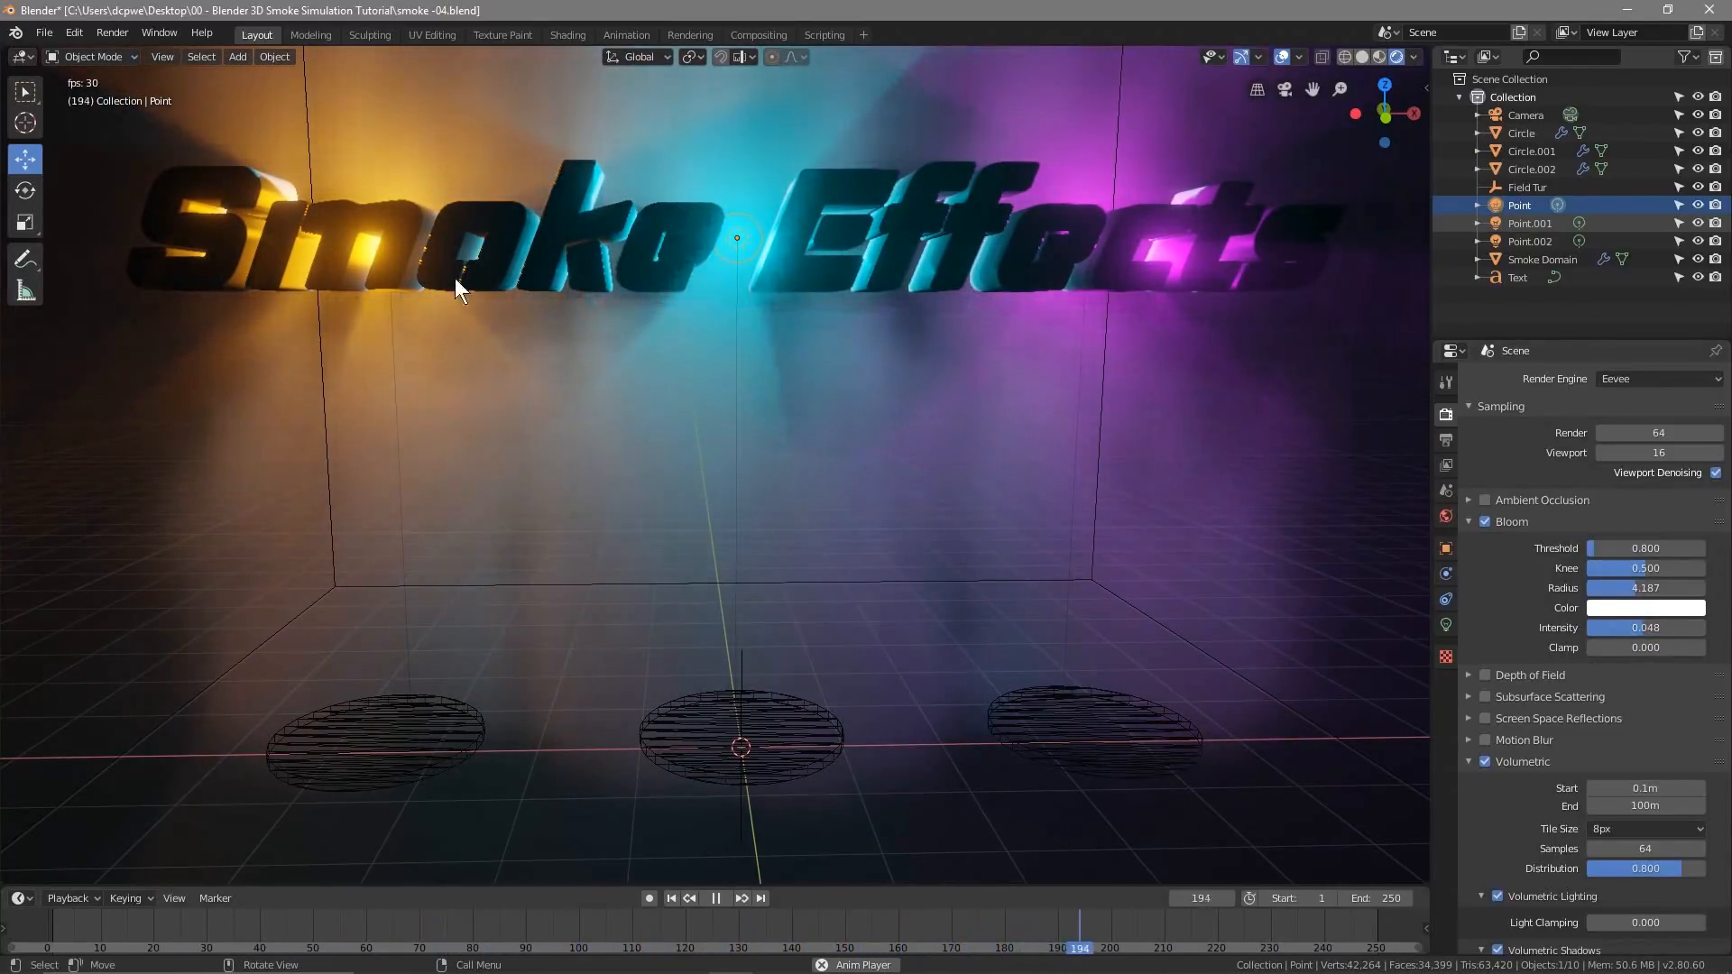
{"action": "scroll", "coordinate": [713, 463], "scroll_direction": "down", "scroll_amount": 4}
{"action": "mouse_move", "coordinate": [712, 407]}
{"action": "middle_mouse_down"}
{"action": "mouse_move", "coordinate": [615, 415]}
{"action": "mouse_move", "coordinate": [724, 413]}
{"action": "mouse_move", "coordinate": [704, 410]}
{"action": "middle_mouse_up"}
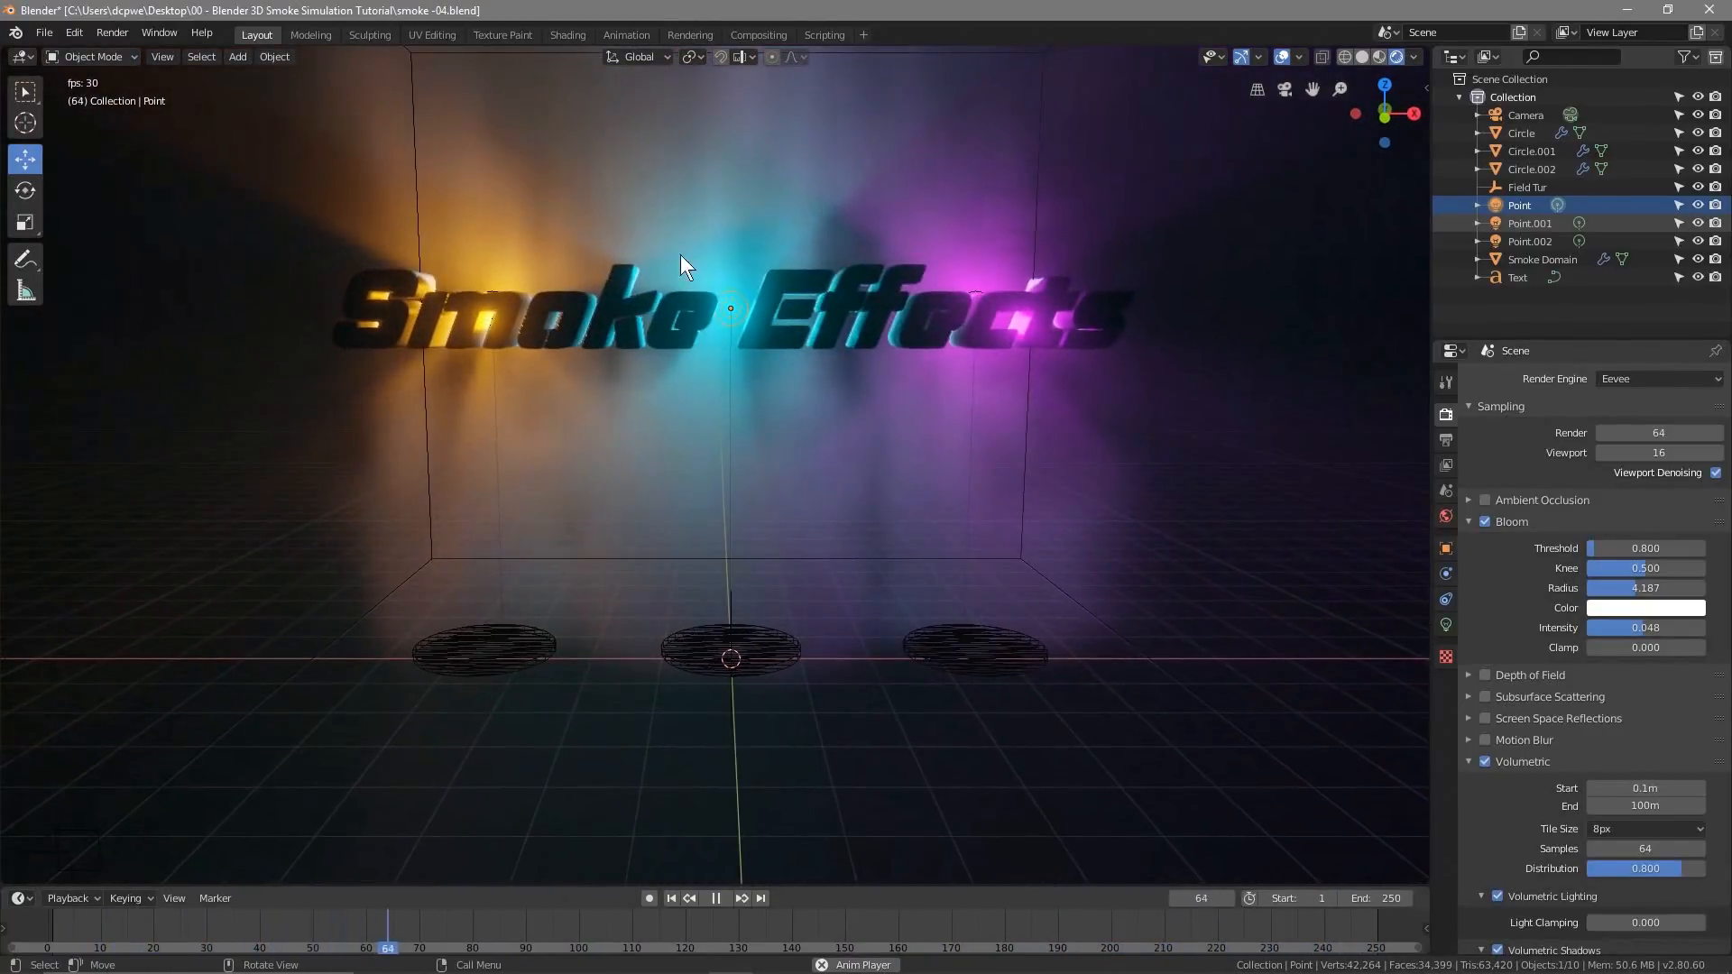
{"action": "left_click", "coordinate": [44, 33]}
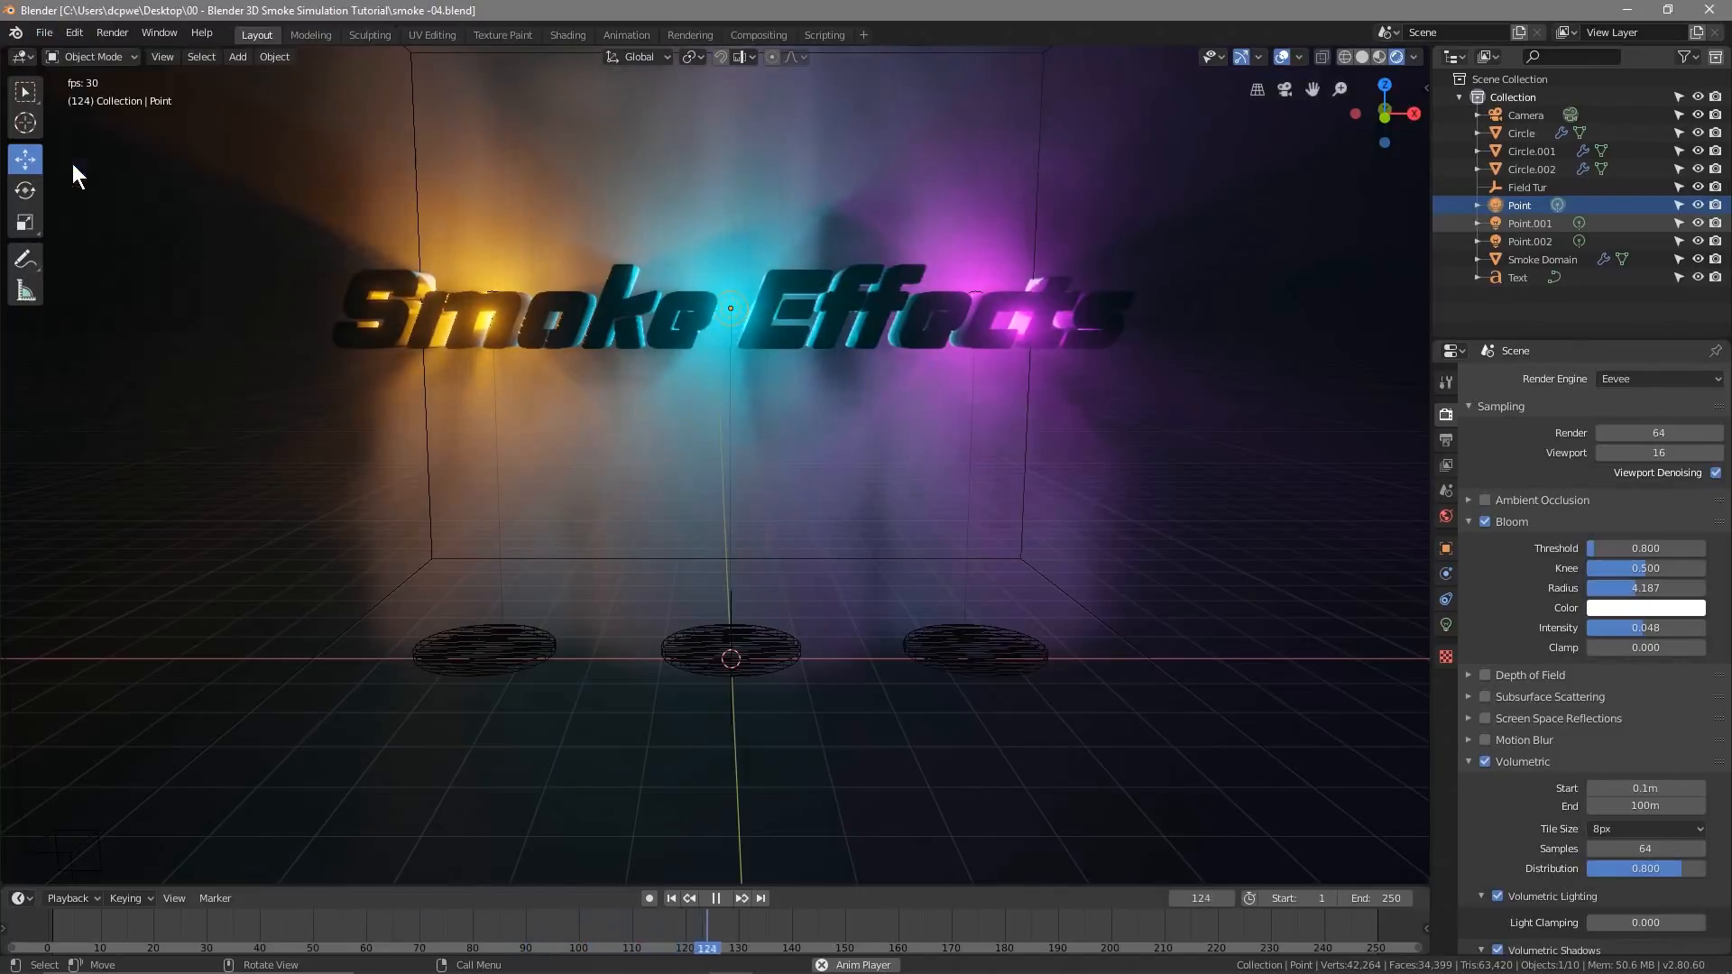
Select the Smoke Effects text and save the project as a new version named smoke -05.blend
{"action": "left_click", "coordinate": [436, 310]}
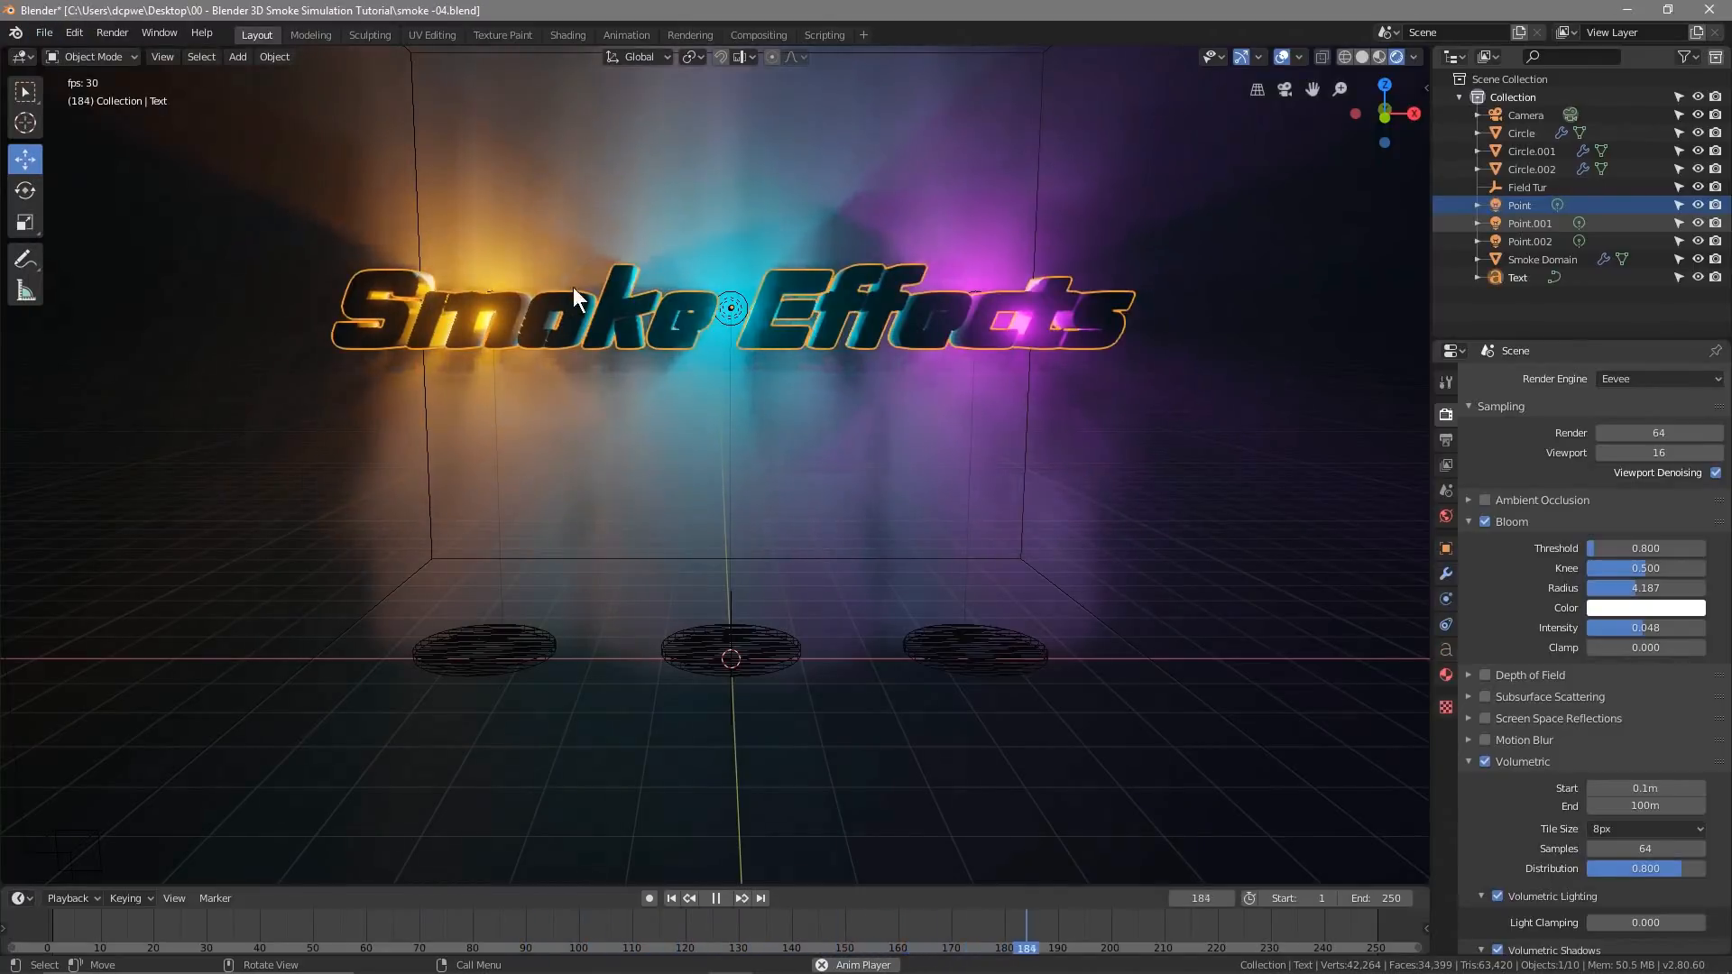
{"action": "left_click", "coordinate": [43, 32]}
{"action": "left_click", "coordinate": [100, 184]}
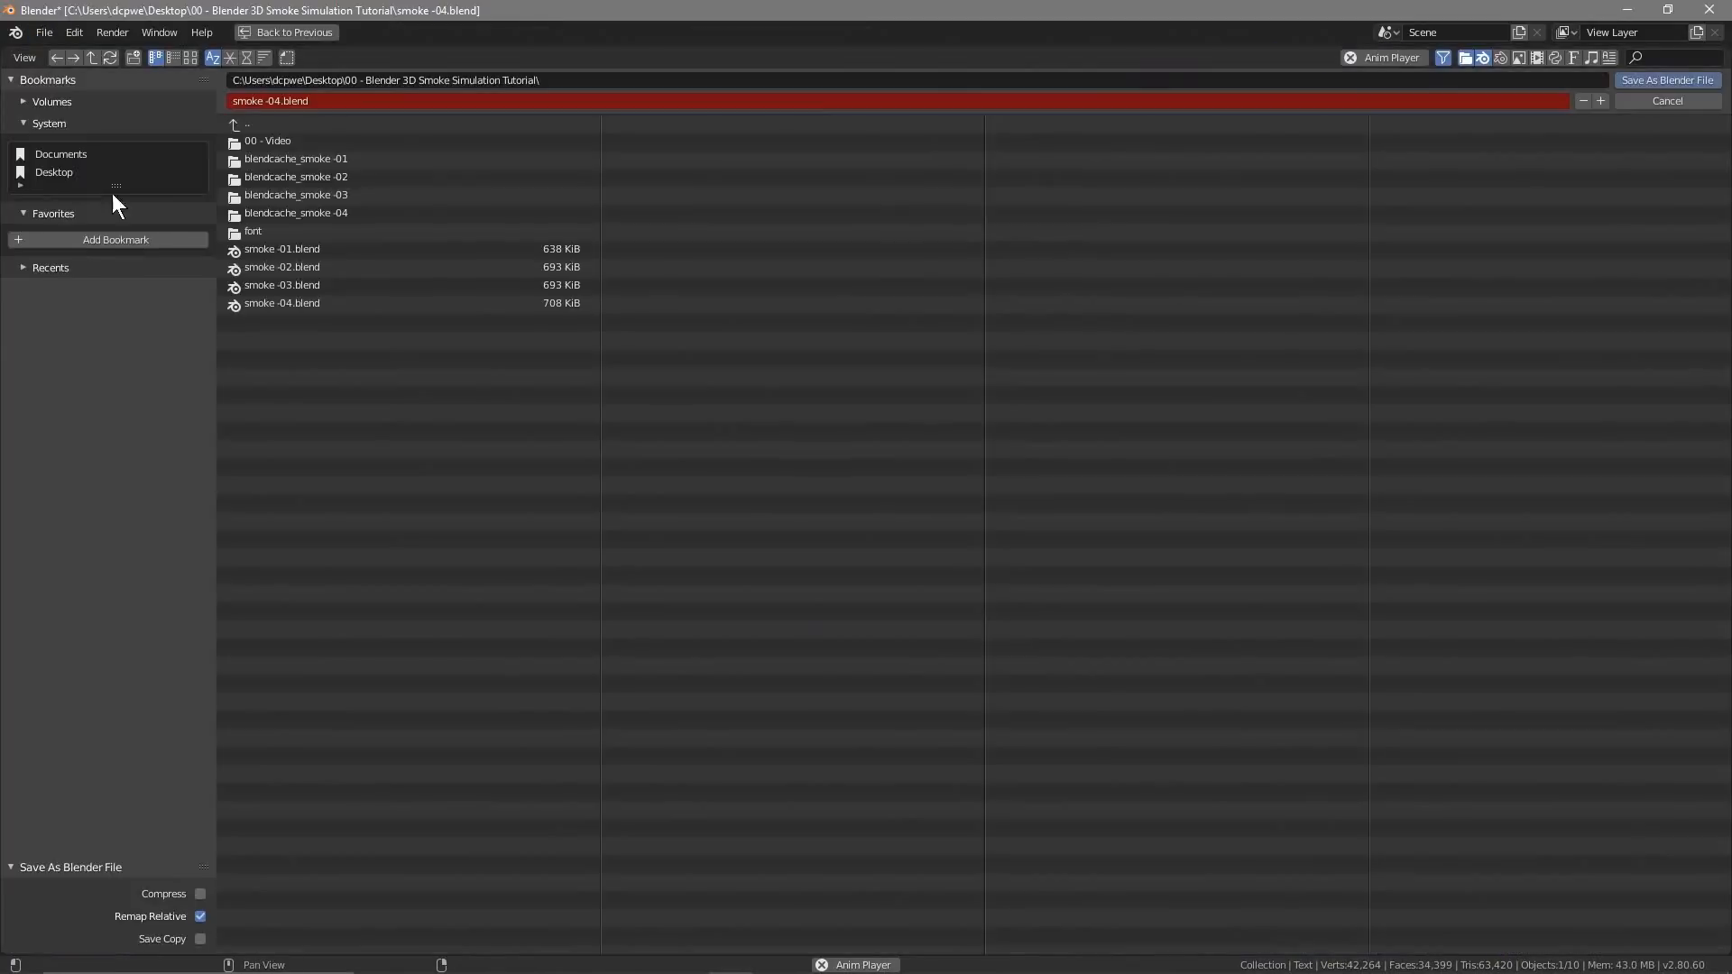
{"action": "left_click", "coordinate": [1598, 101]}
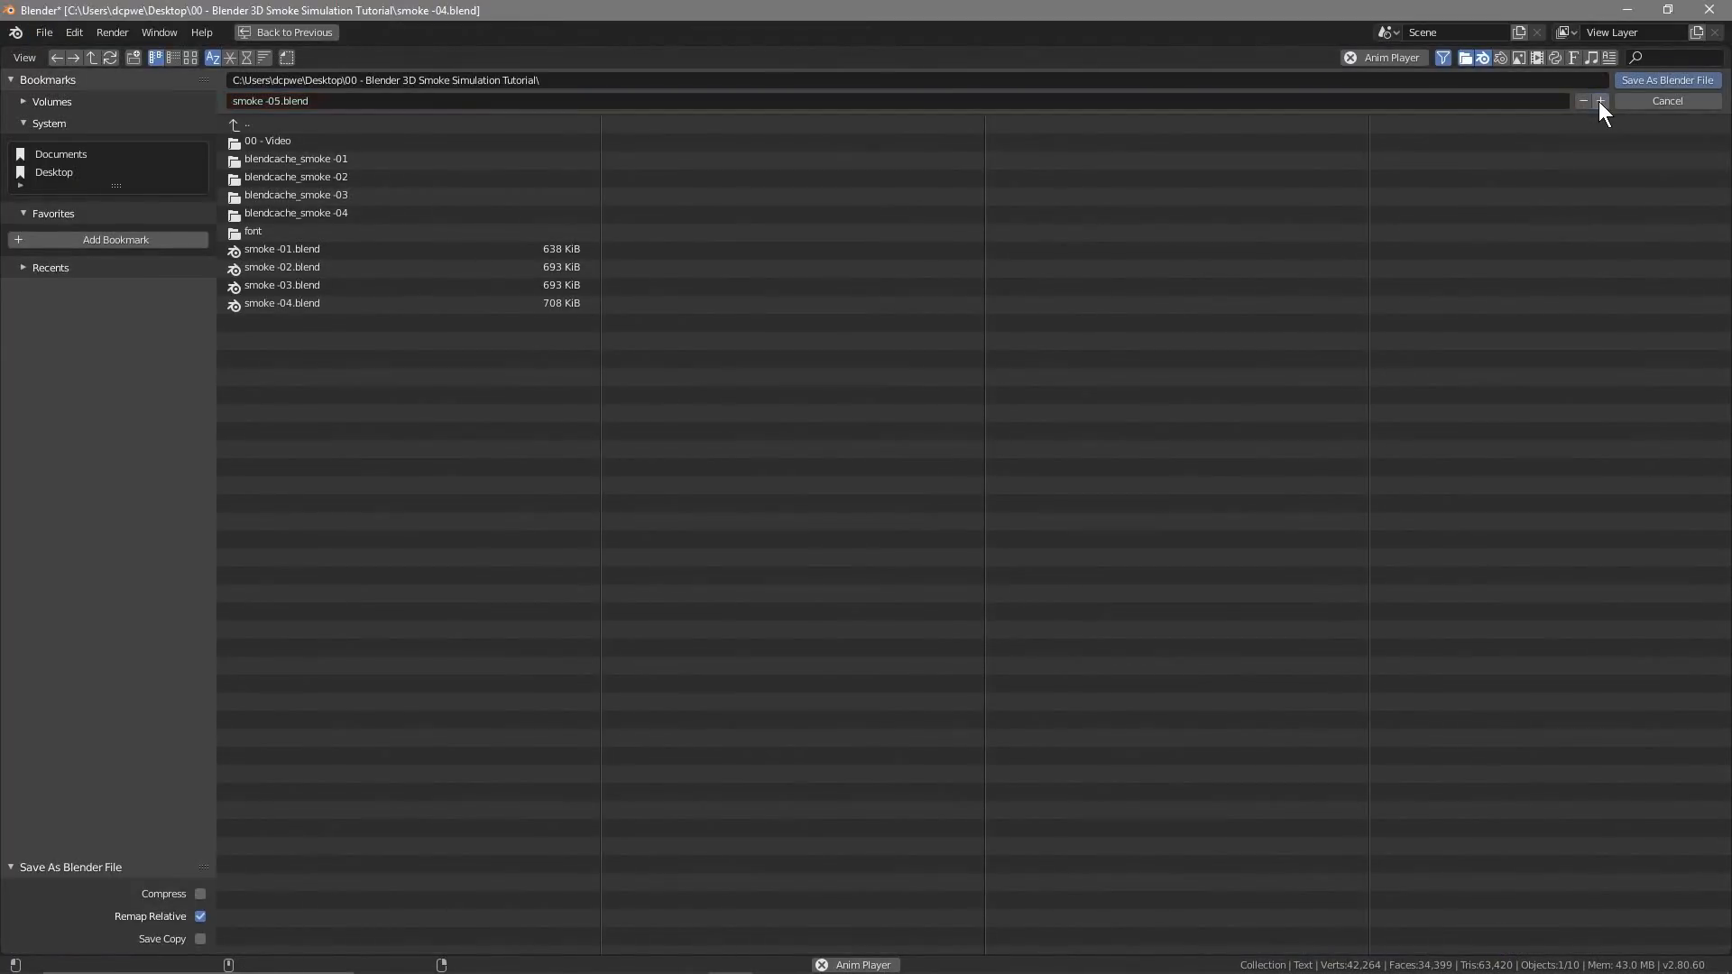
{"action": "left_click", "coordinate": [1654, 83]}
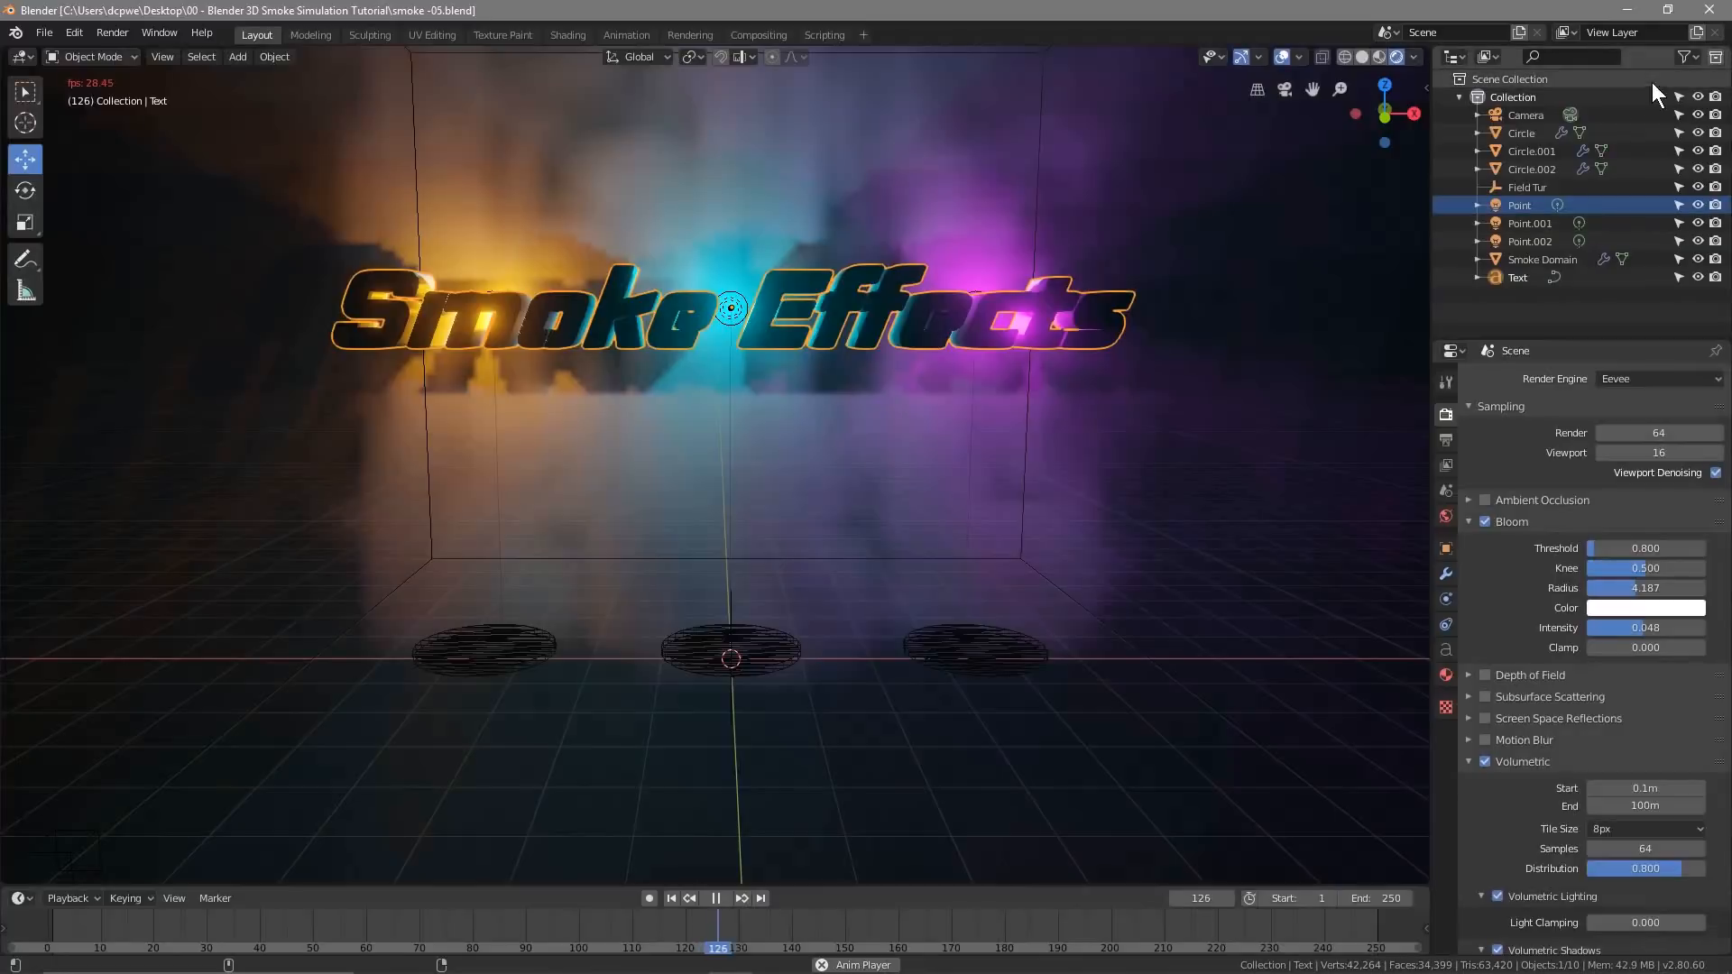
Convert the selected text object to a mesh
{"action": "left_click", "coordinate": [276, 57]}
{"action": "mouse_move", "coordinate": [322, 521]}
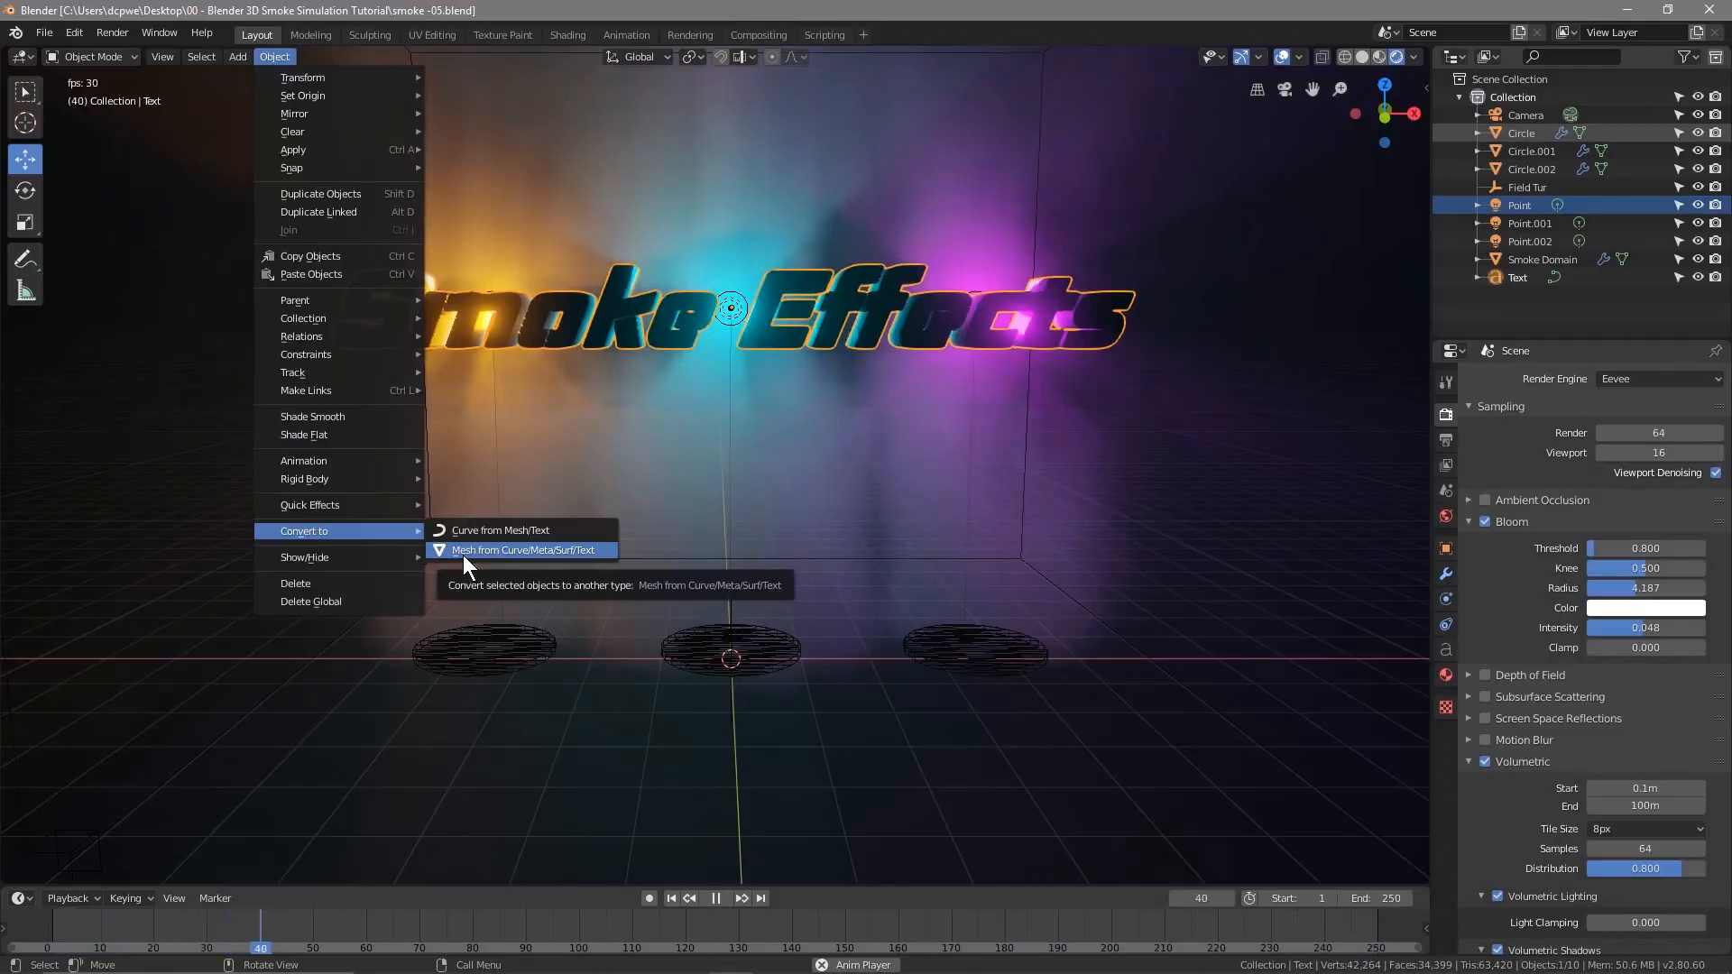
{"action": "left_click", "coordinate": [463, 553]}
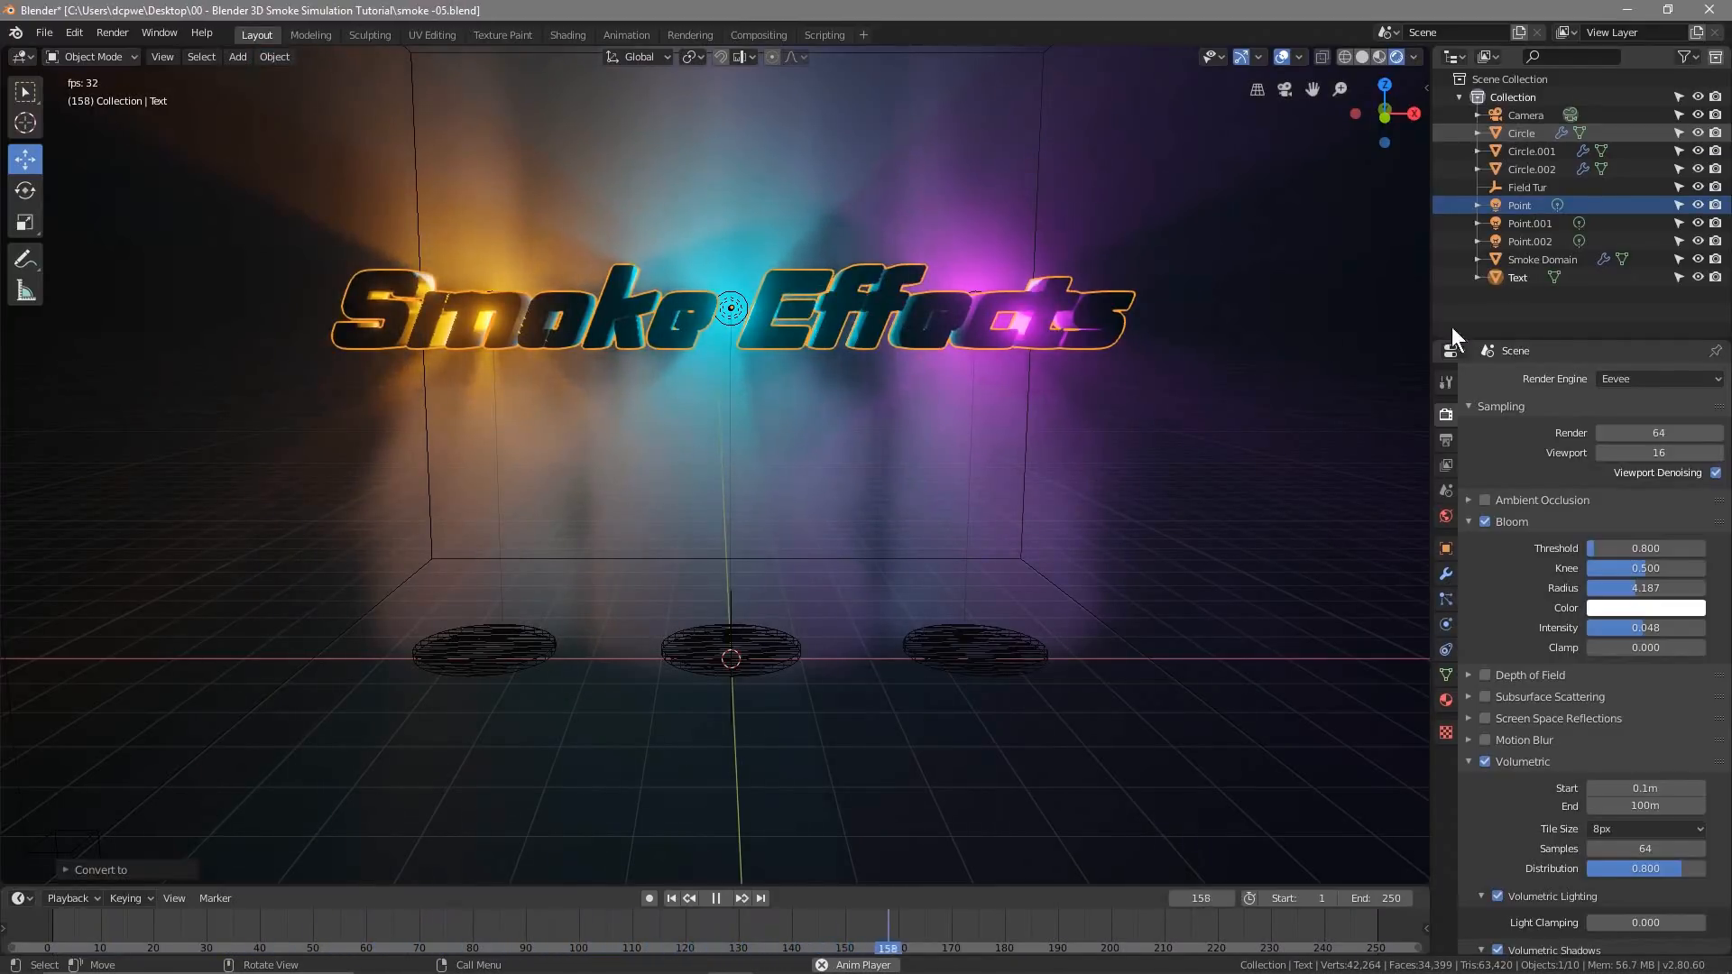
Enable Smoke physics on the Text object and set its type to Collision
{"action": "left_click", "coordinate": [1521, 276]}
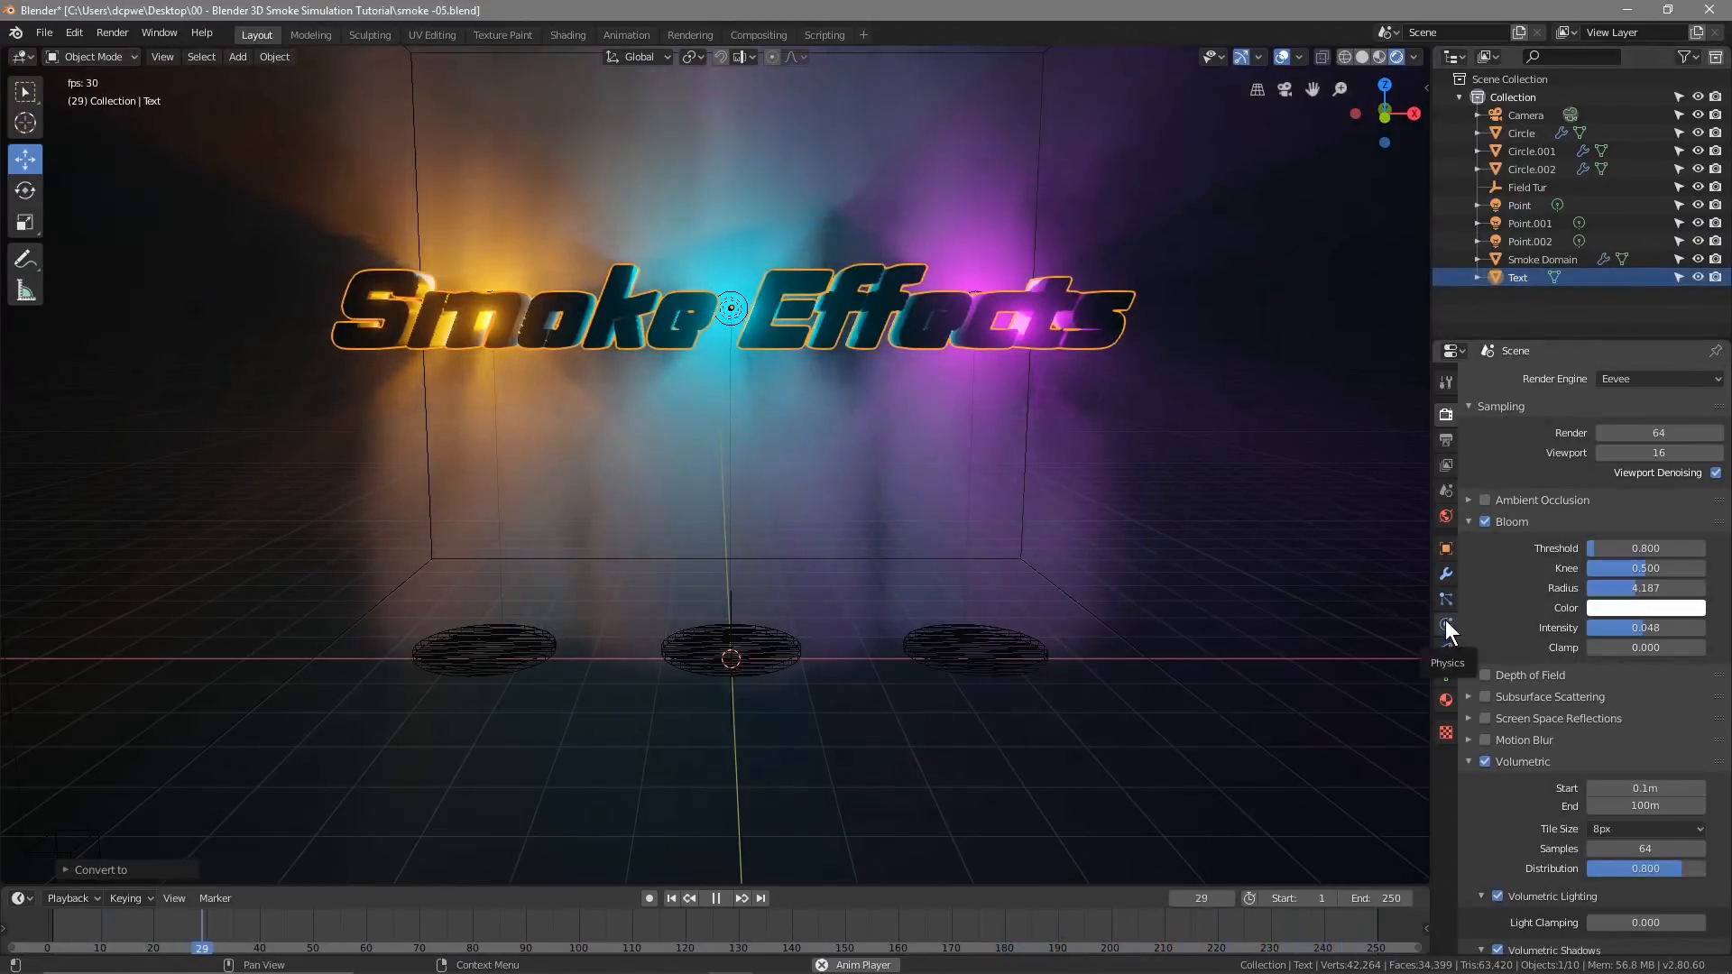
{"action": "left_click", "coordinate": [1445, 621]}
{"action": "left_click", "coordinate": [1649, 441]}
{"action": "left_click", "coordinate": [1627, 538]}
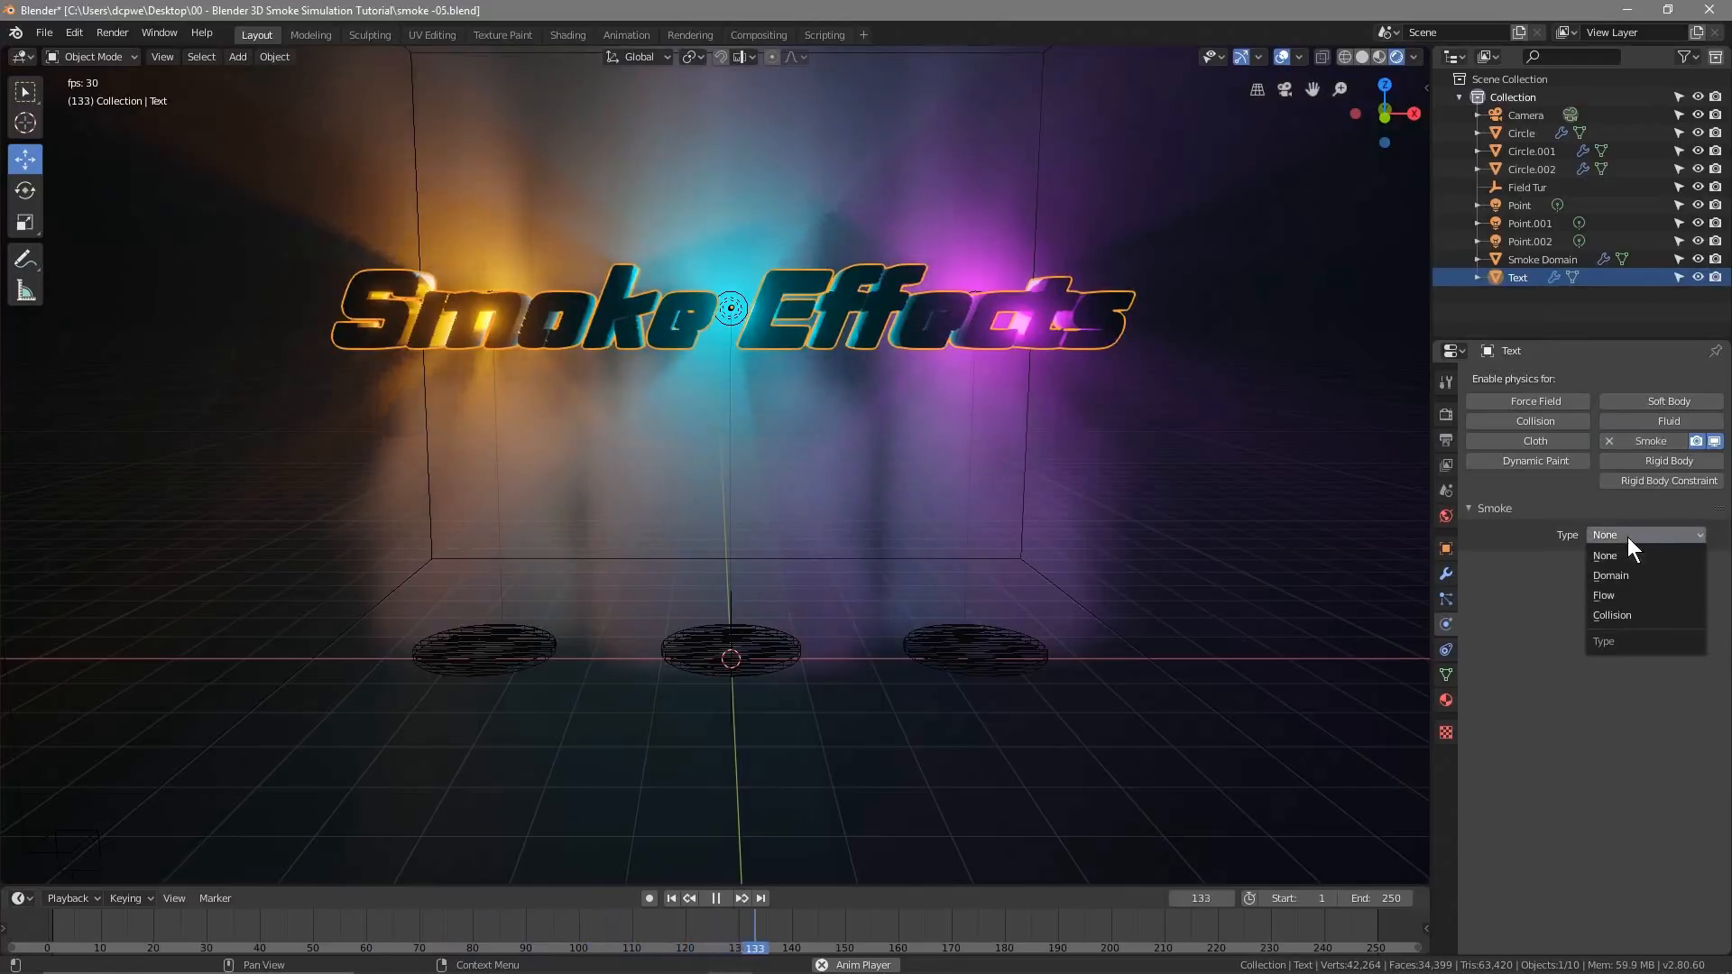
{"action": "left_click", "coordinate": [1620, 614]}
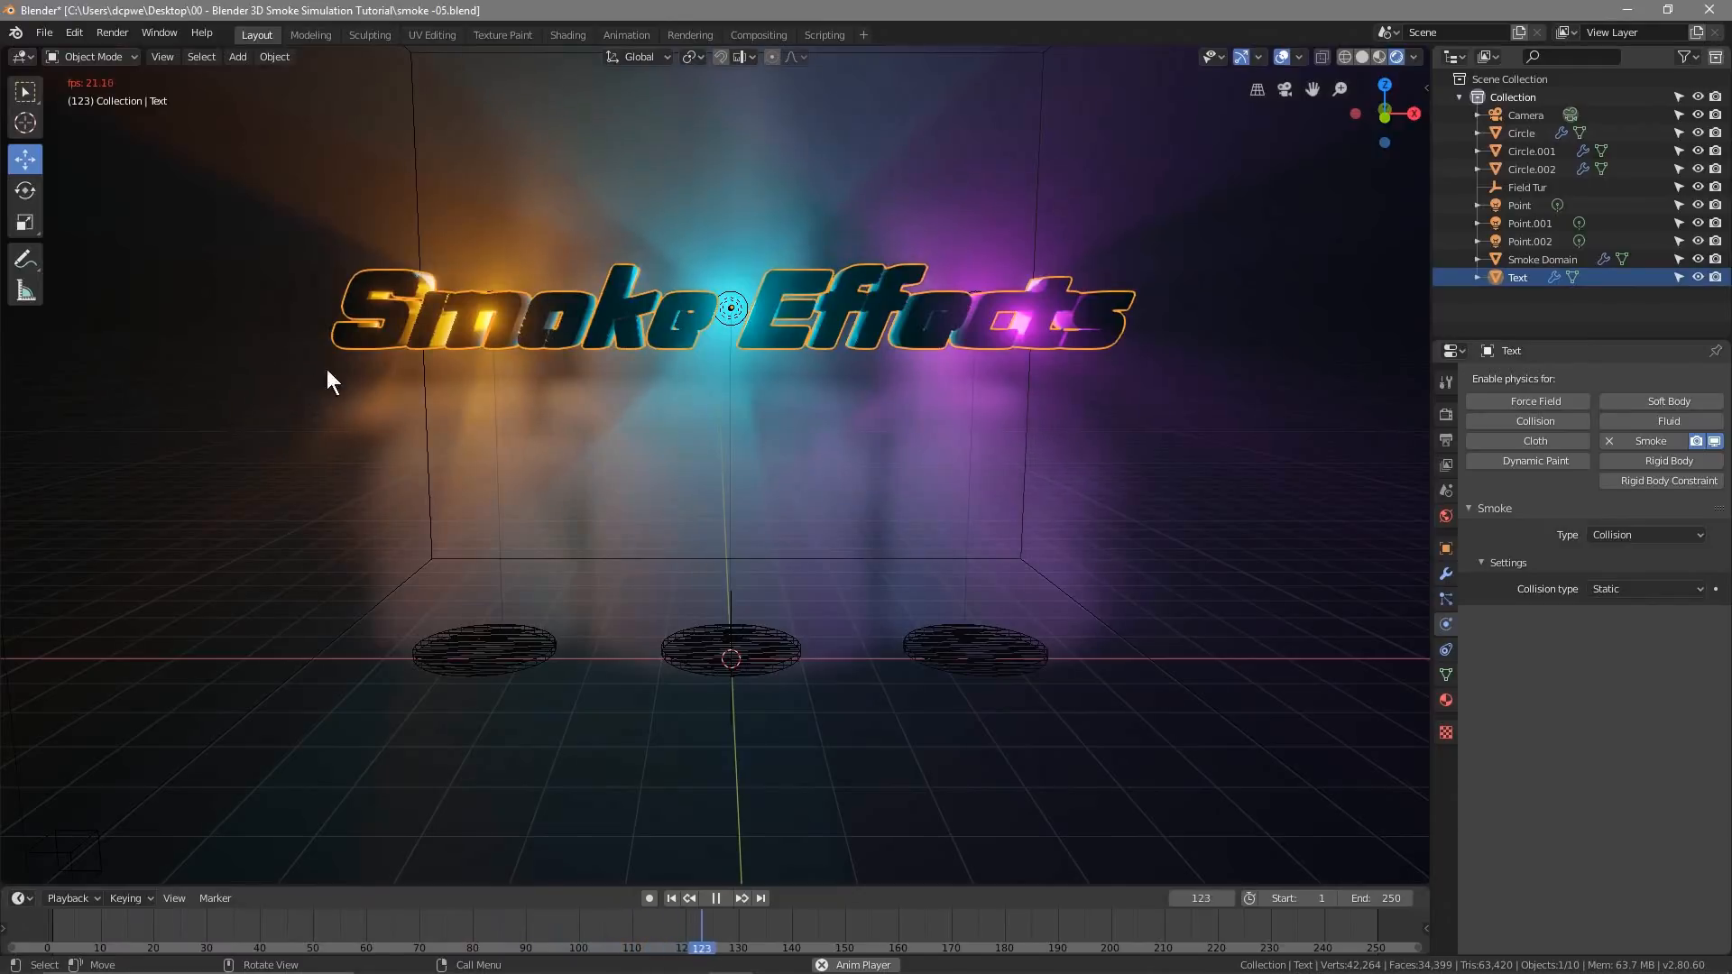
Examine from several angles how the smoke collides with the text, and save the file
{"action": "mouse_move", "coordinate": [452, 413]}
{"action": "middle_mouse_down"}
{"action": "mouse_move", "coordinate": [665, 429]}
{"action": "mouse_move", "coordinate": [453, 408]}
{"action": "middle_mouse_up"}
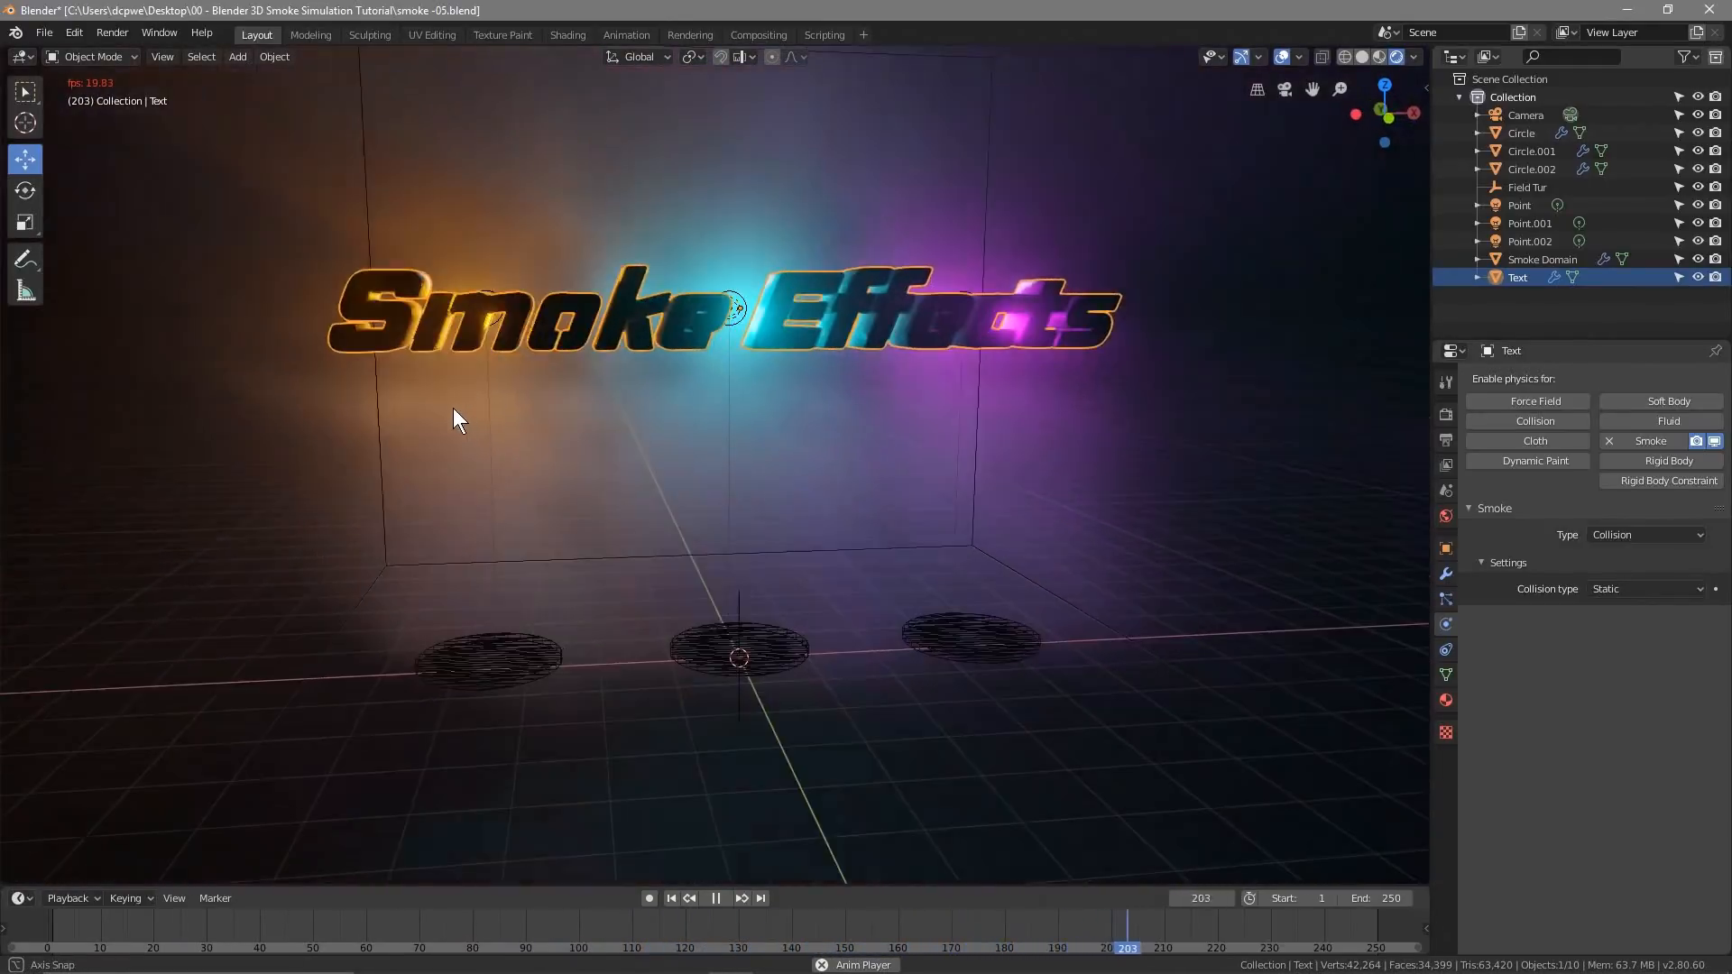
{"action": "middle_click_drag", "start_coordinate": [641, 391], "coordinate": [669, 435]}
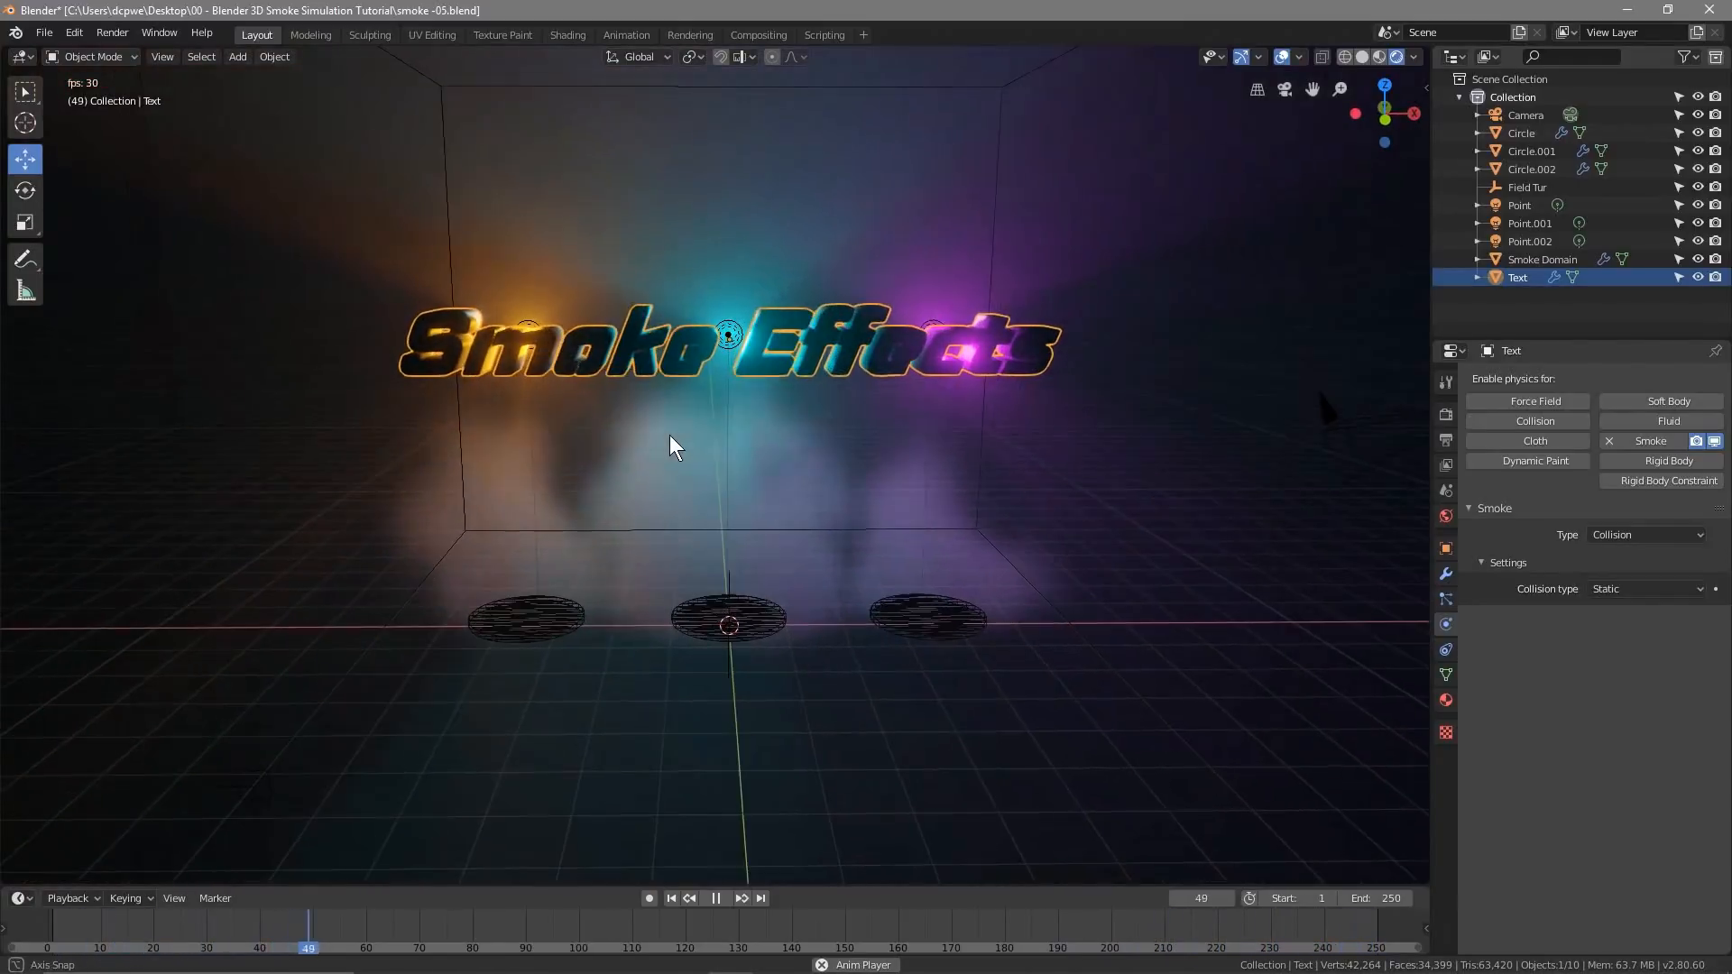
{"action": "scroll", "coordinate": [723, 371], "scroll_direction": "up", "scroll_amount": 1}
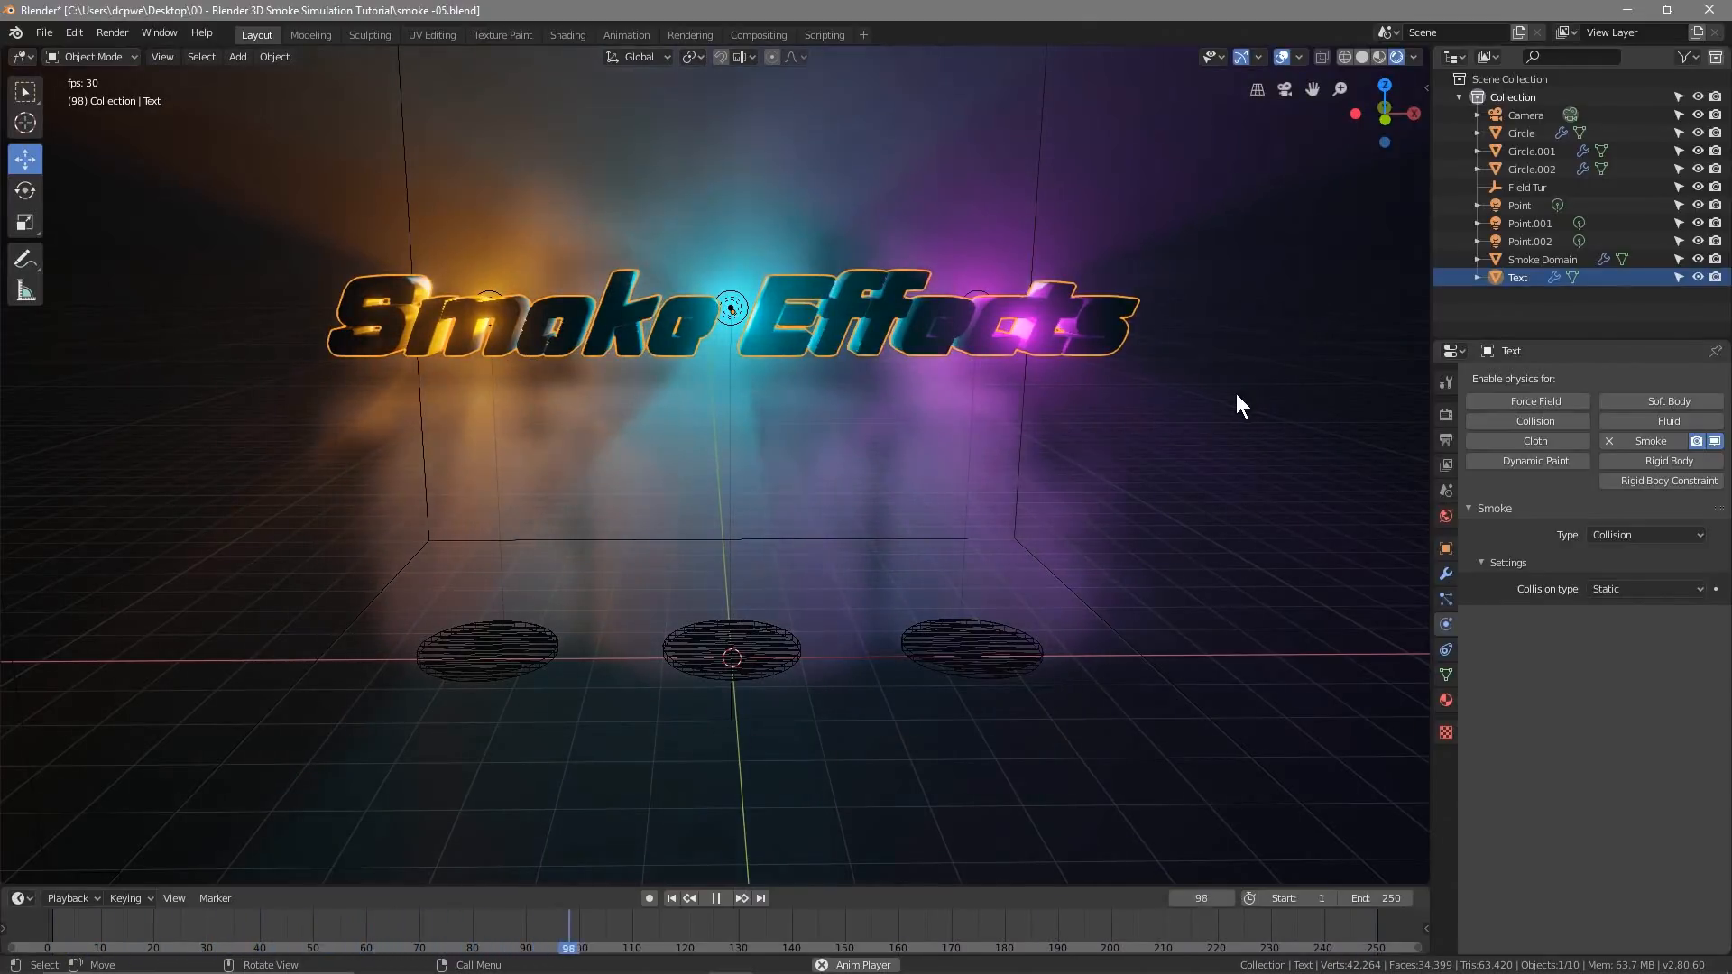
{"action": "left_click", "coordinate": [44, 32]}
{"action": "left_click", "coordinate": [85, 171]}
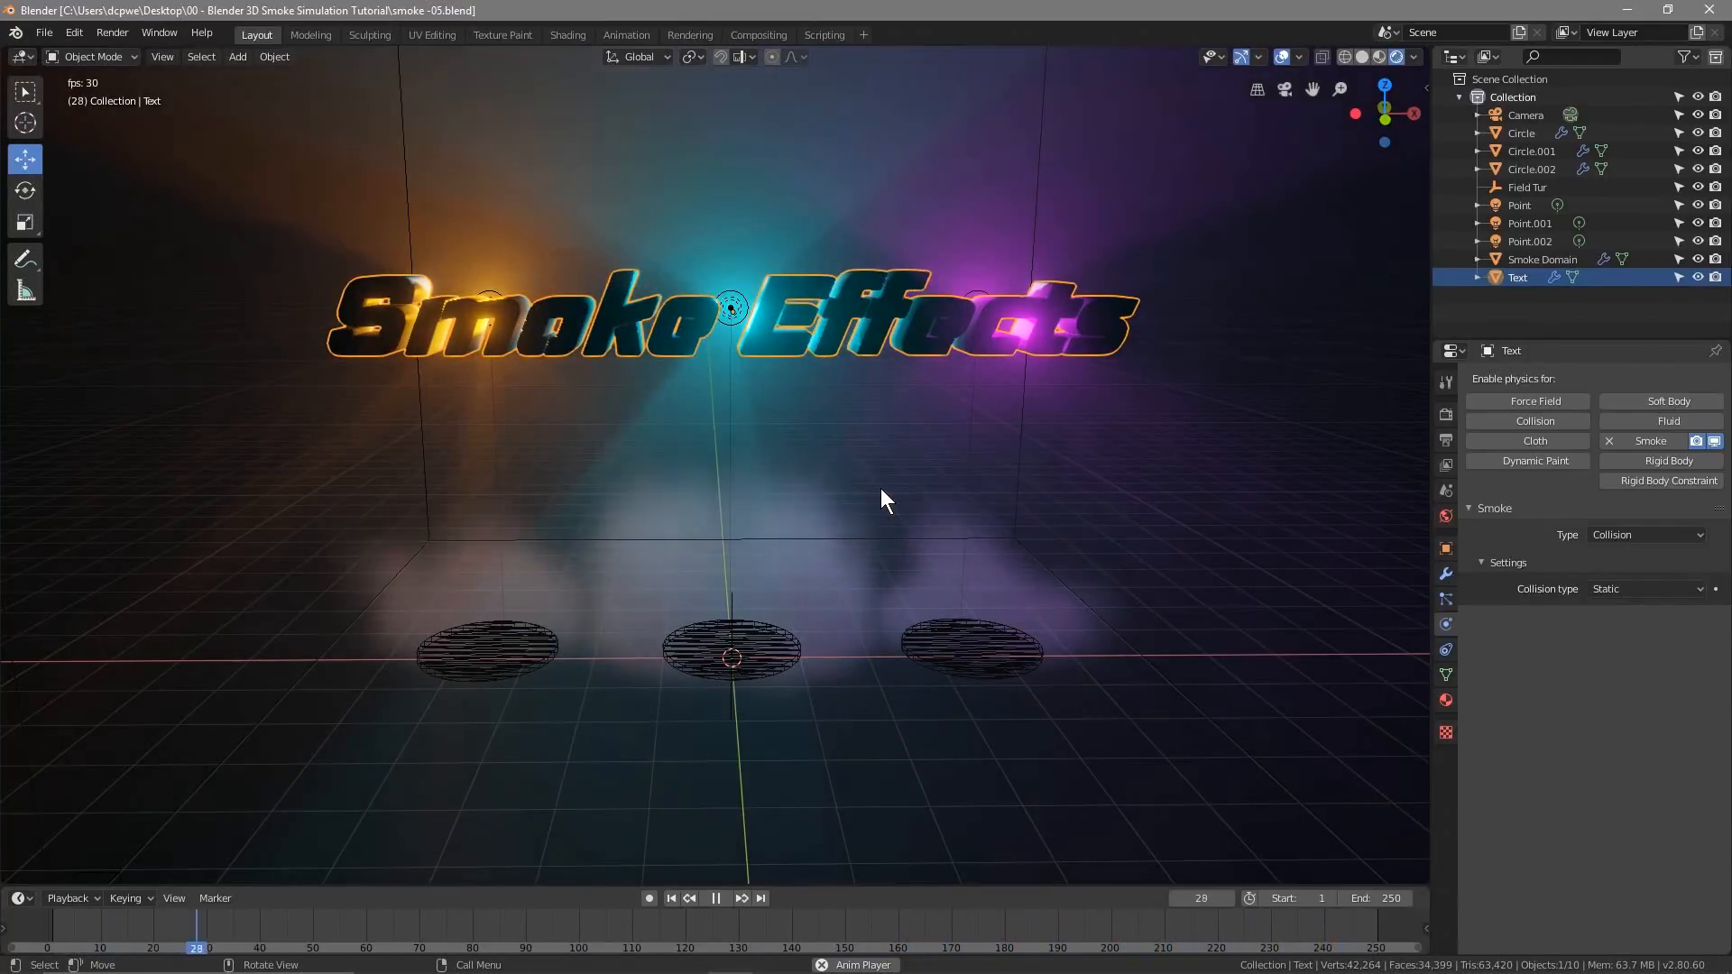
Stop the animation playback and return to the first frame
{"action": "middle_click_drag", "start_coordinate": [803, 435], "coordinate": [794, 432]}
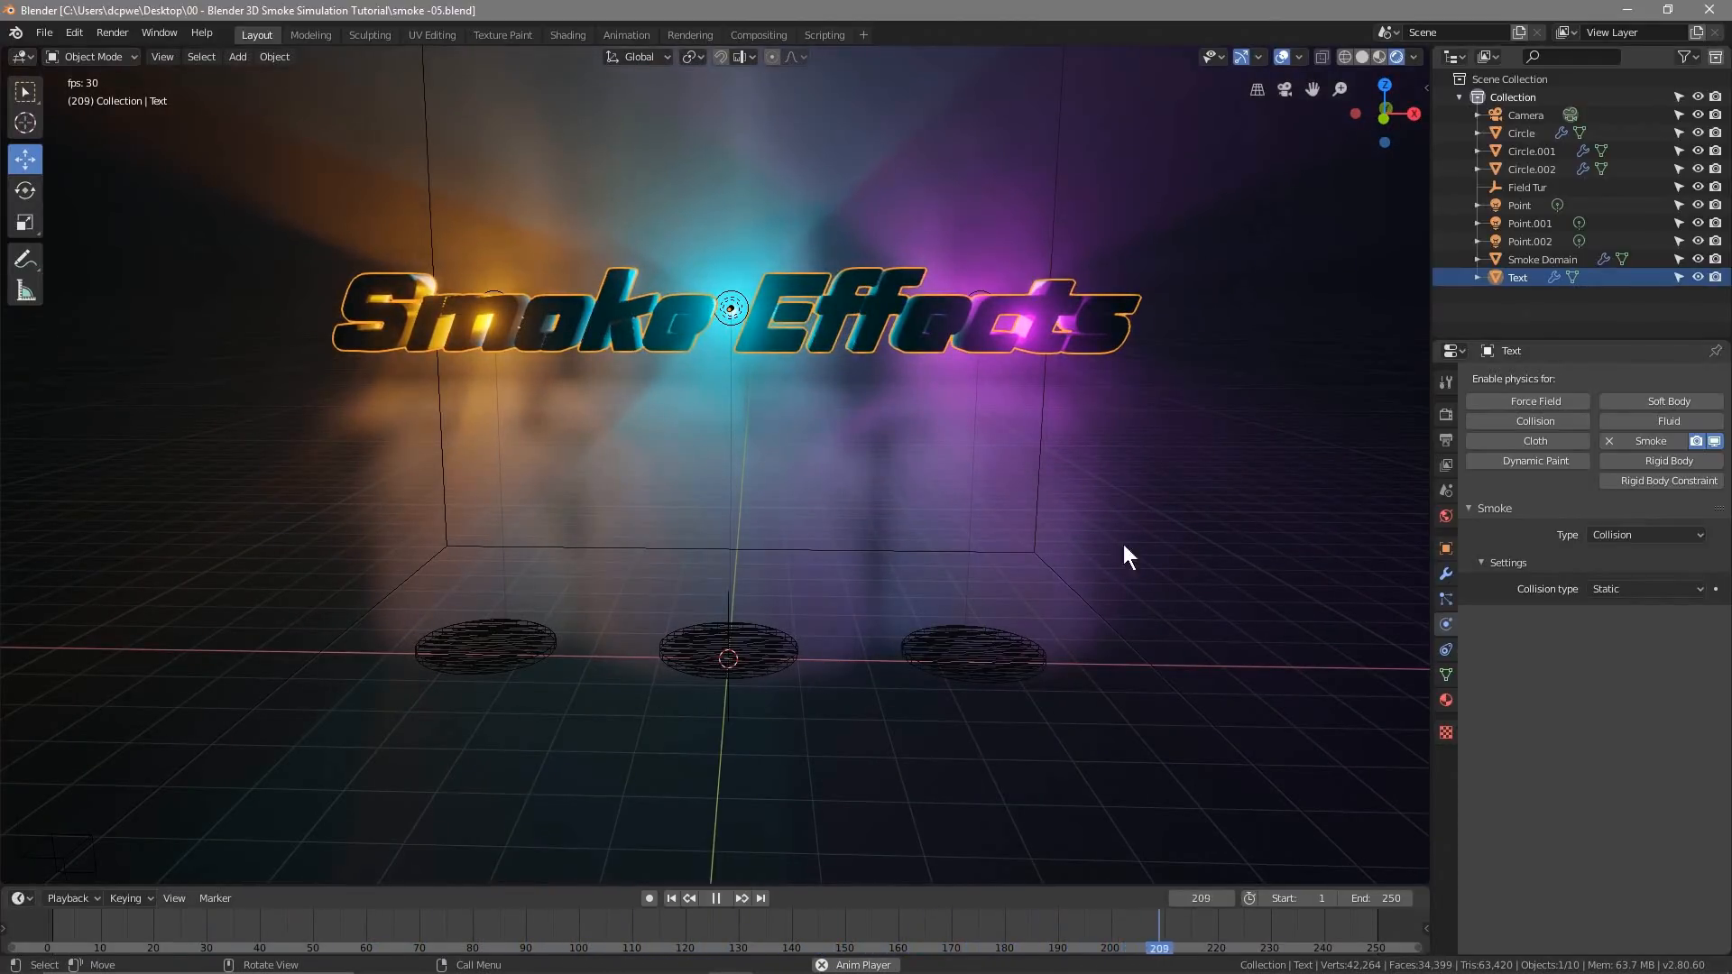
{"action": "middle_click_drag", "start_coordinate": [821, 550], "coordinate": [824, 543]}
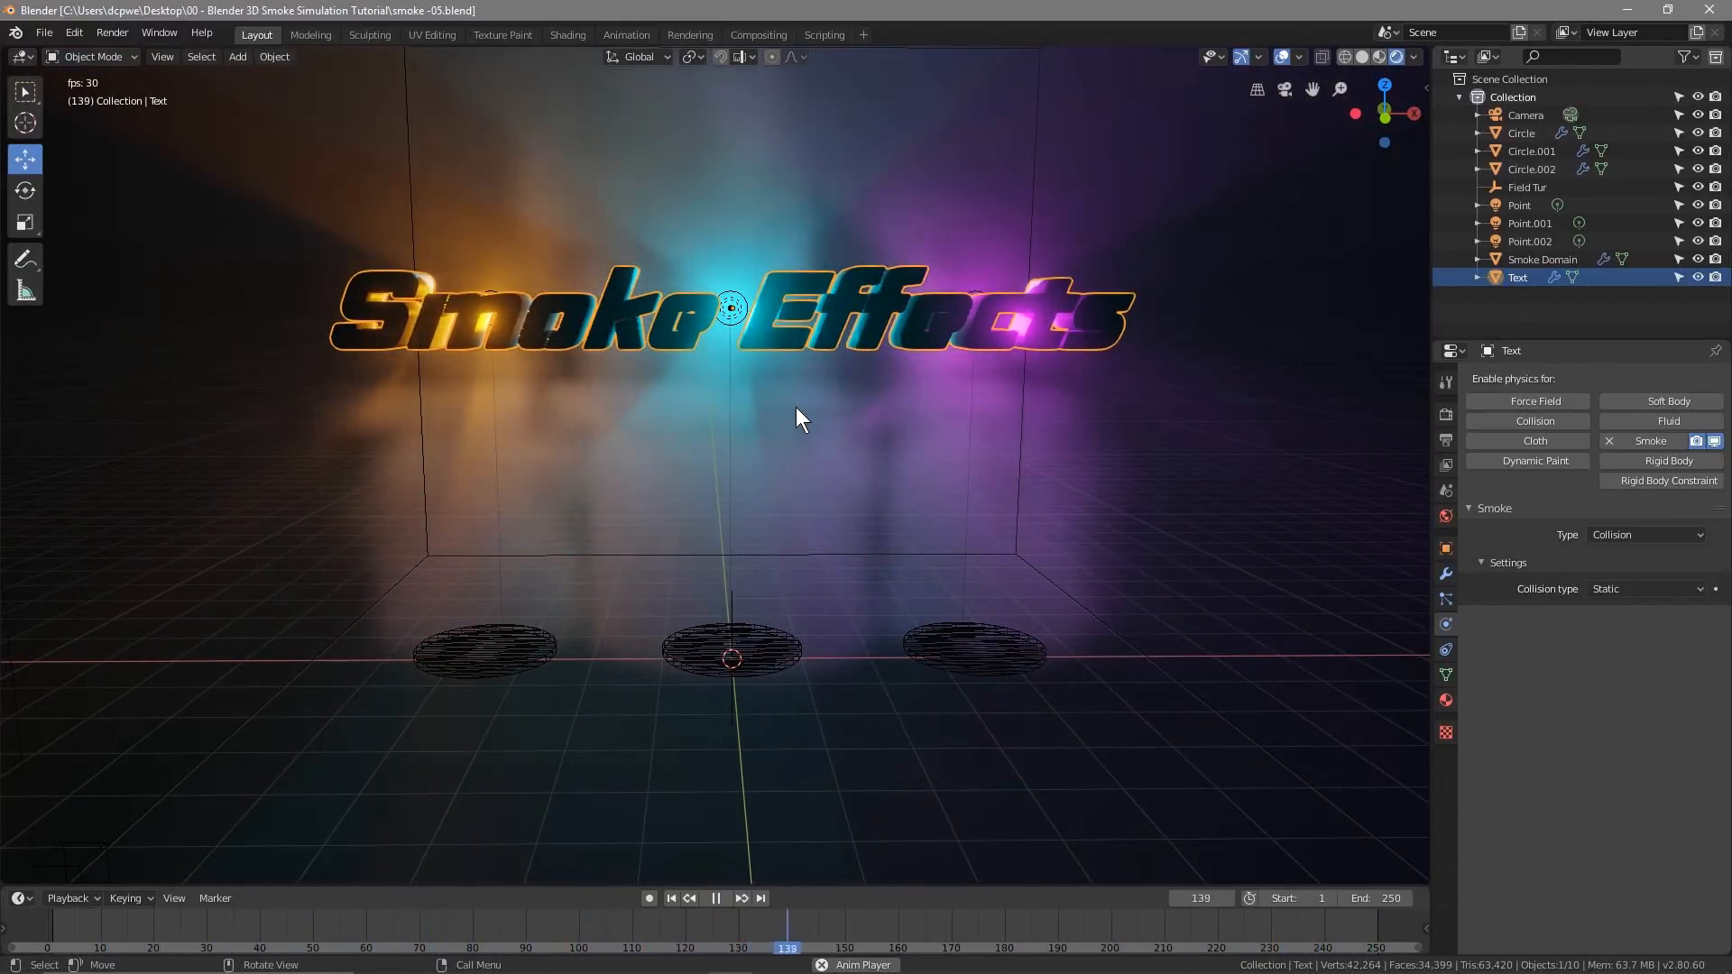
{"action": "left_click", "coordinate": [715, 897]}
{"action": "left_click", "coordinate": [671, 897]}
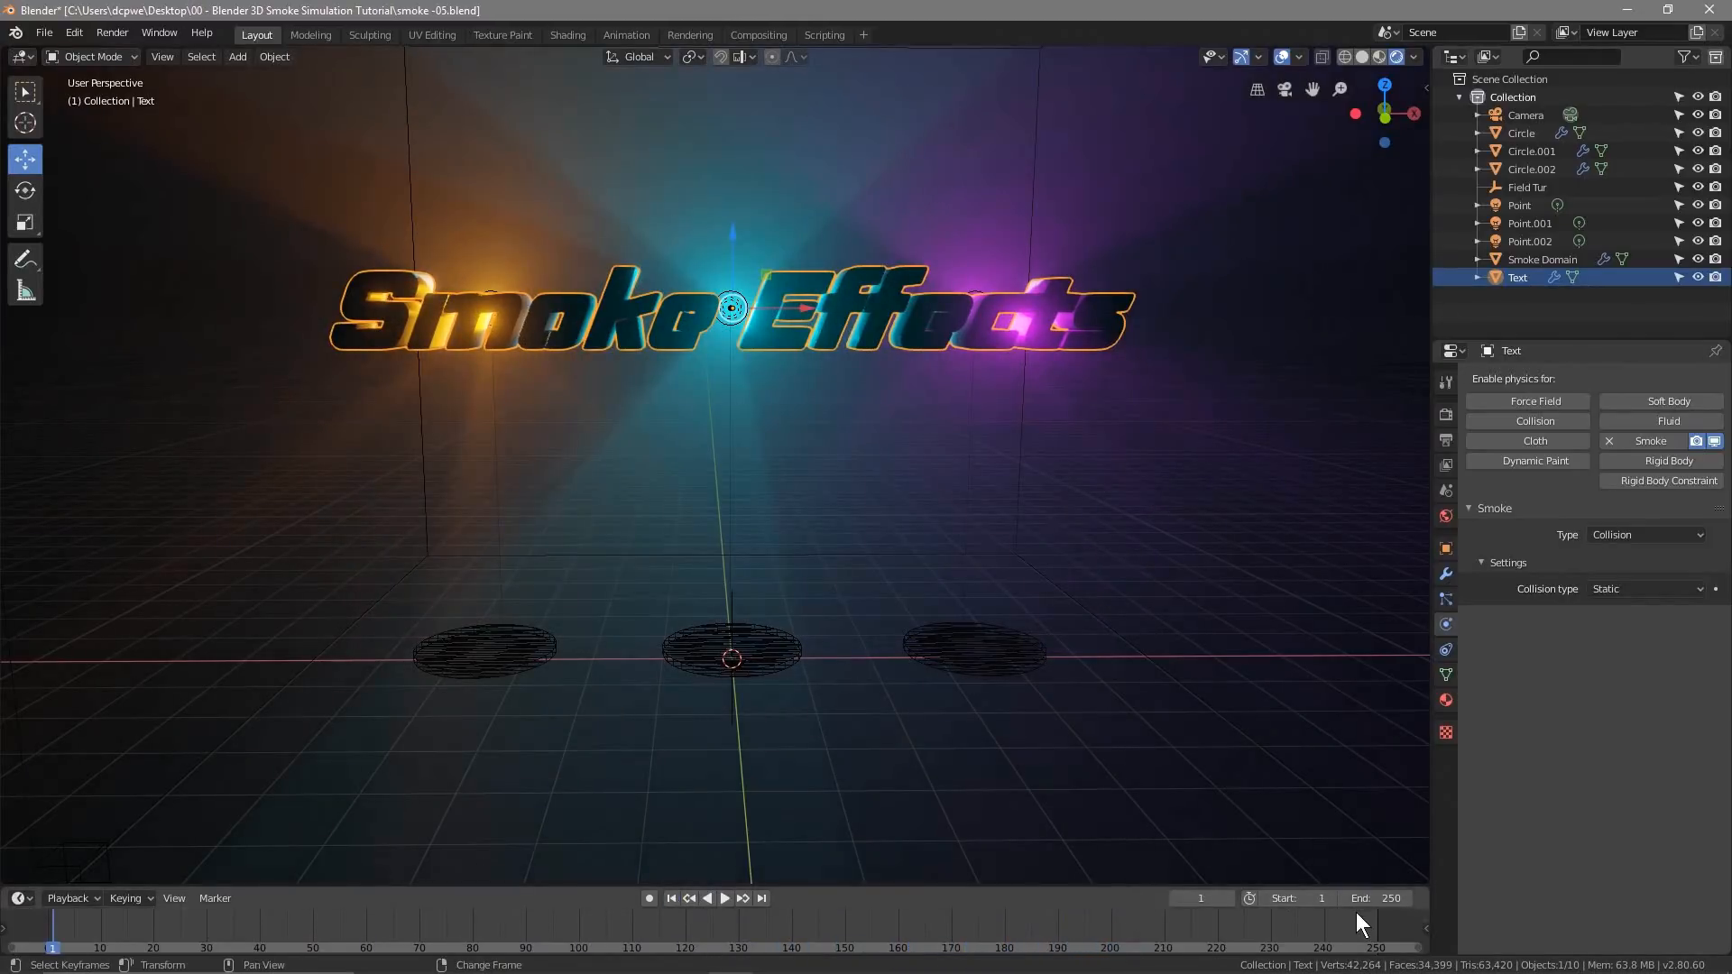
Set the animation's end frame to 180, try 210 instead, and restore 180
{"action": "left_click", "coordinate": [1385, 898]}
{"action": "key", "text": "Return"}
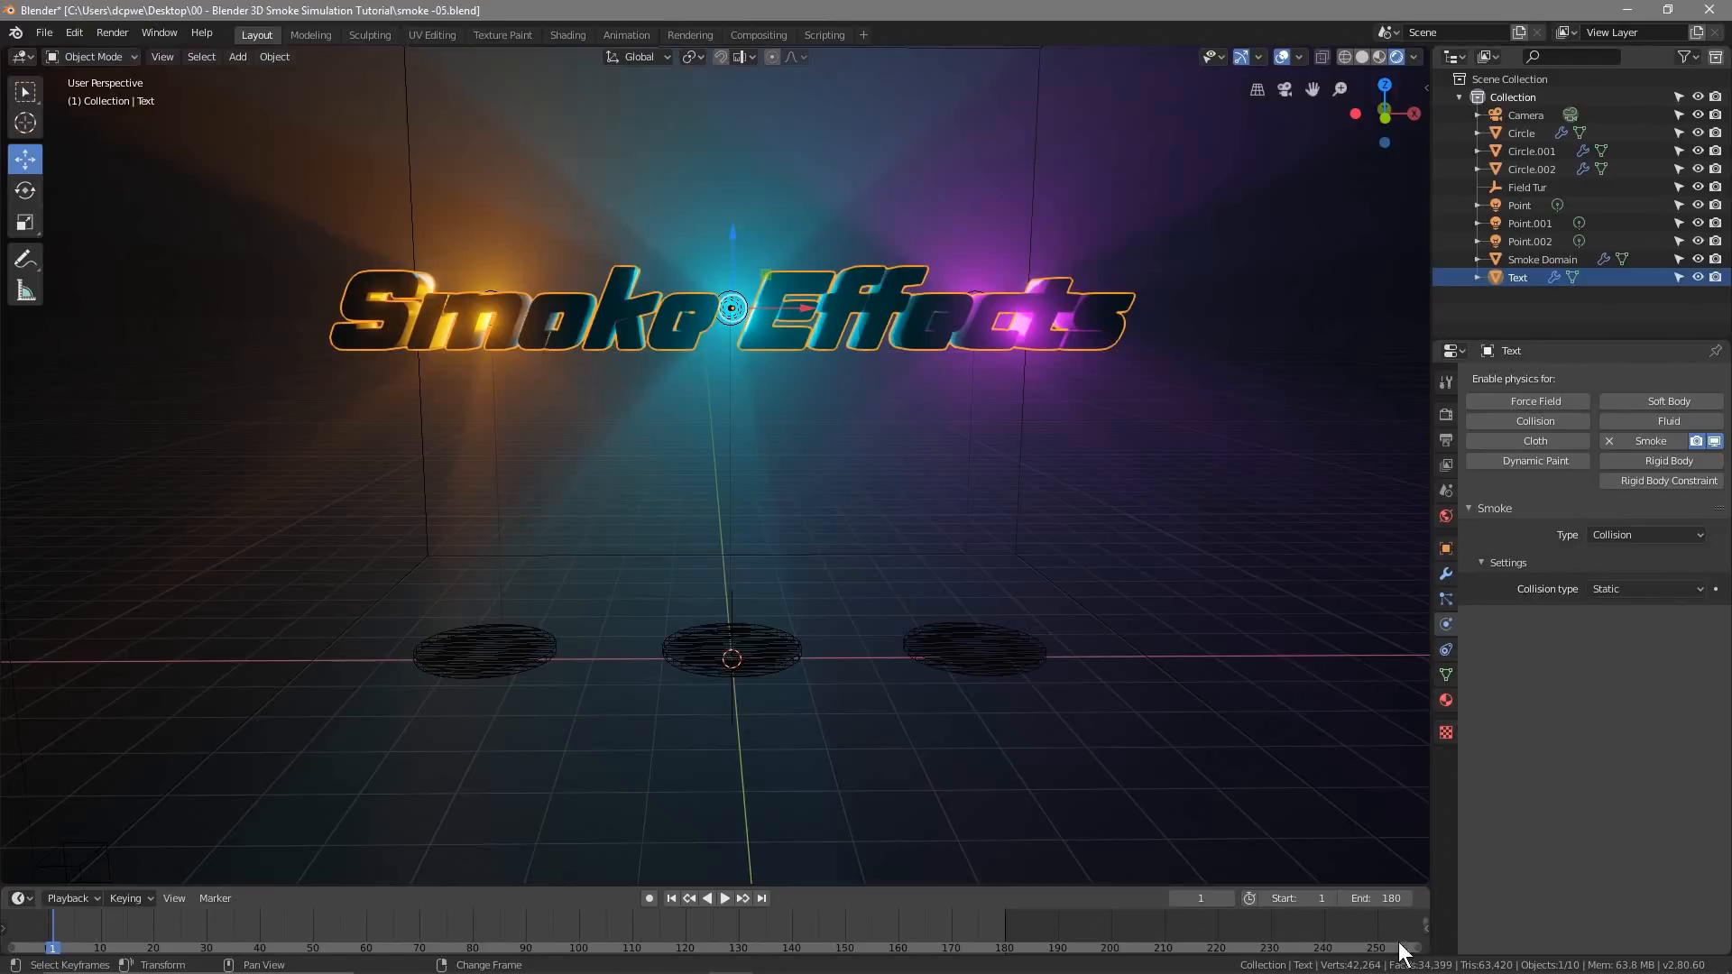
{"action": "left_click", "coordinate": [1386, 896]}
{"action": "key", "text": "Return"}
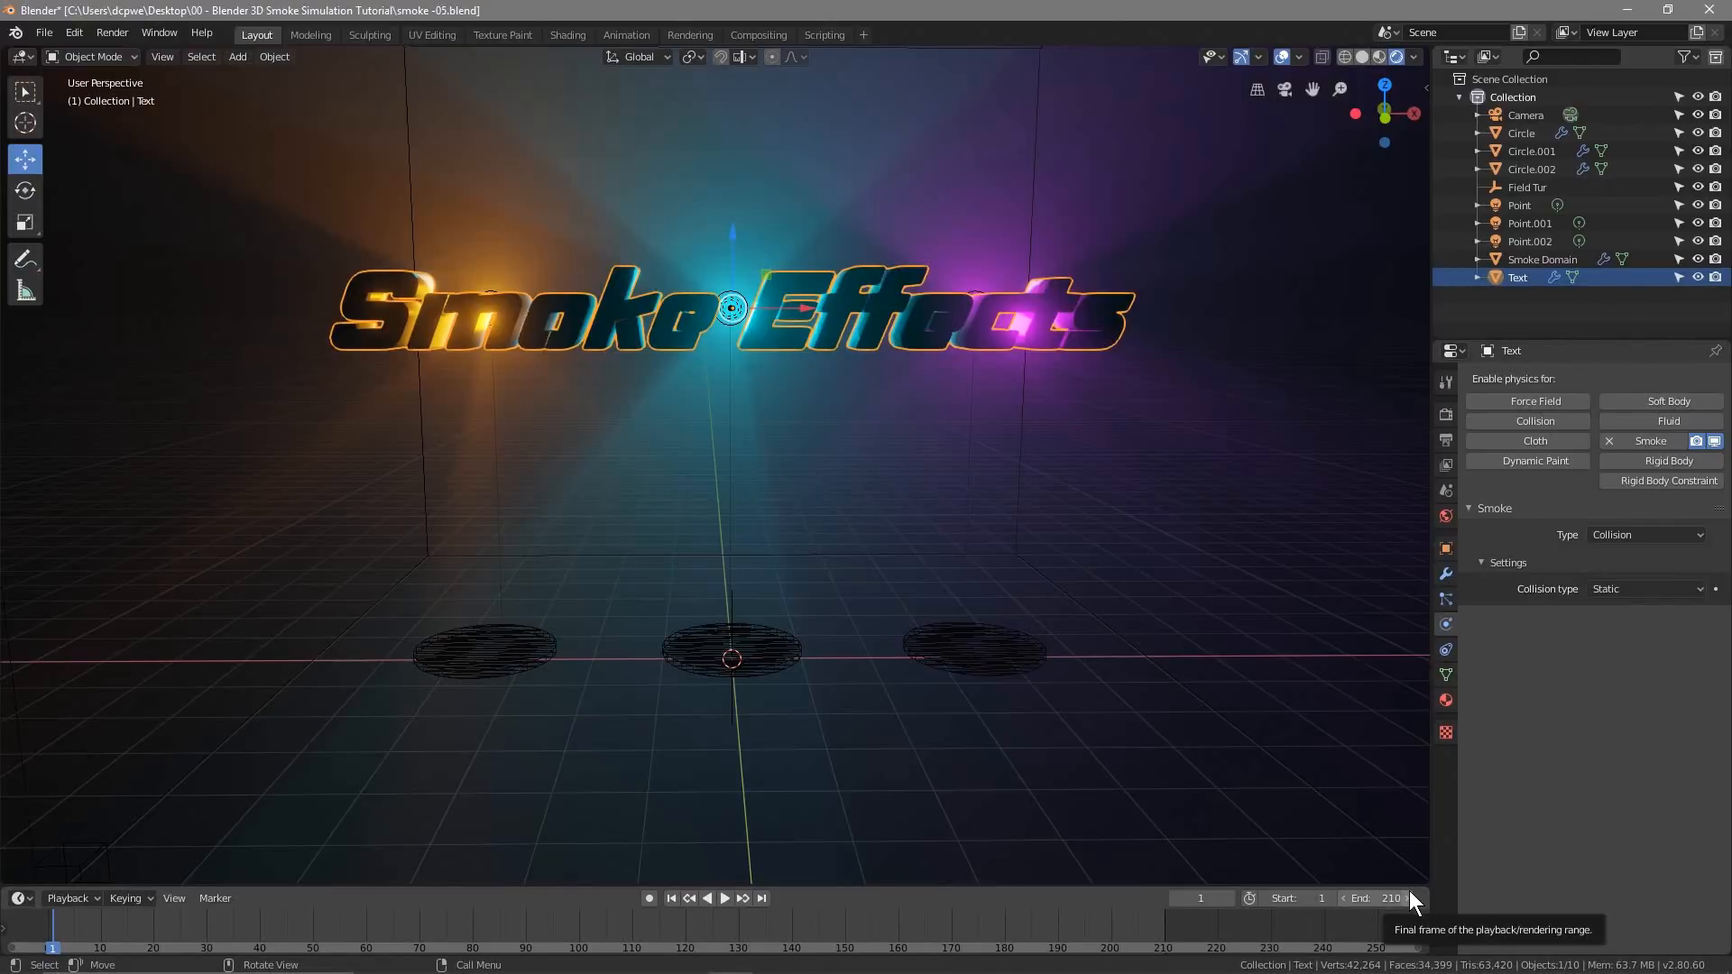
{"action": "left_click", "coordinate": [1383, 898]}
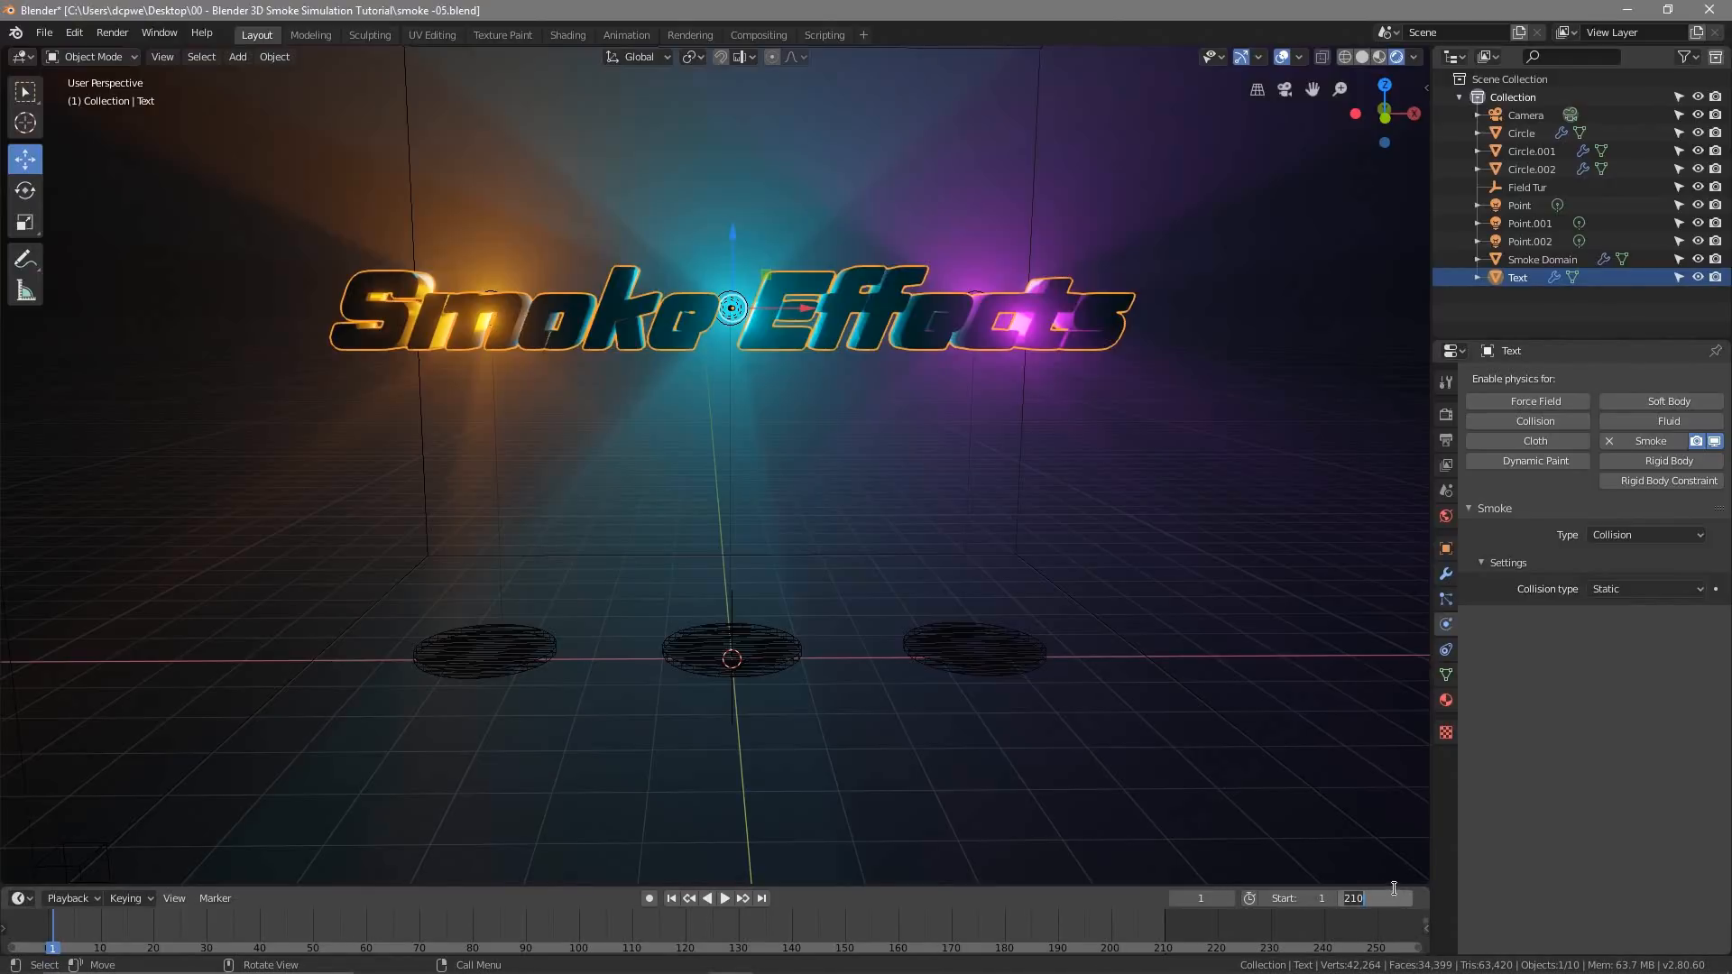
{"action": "key", "text": "Return"}
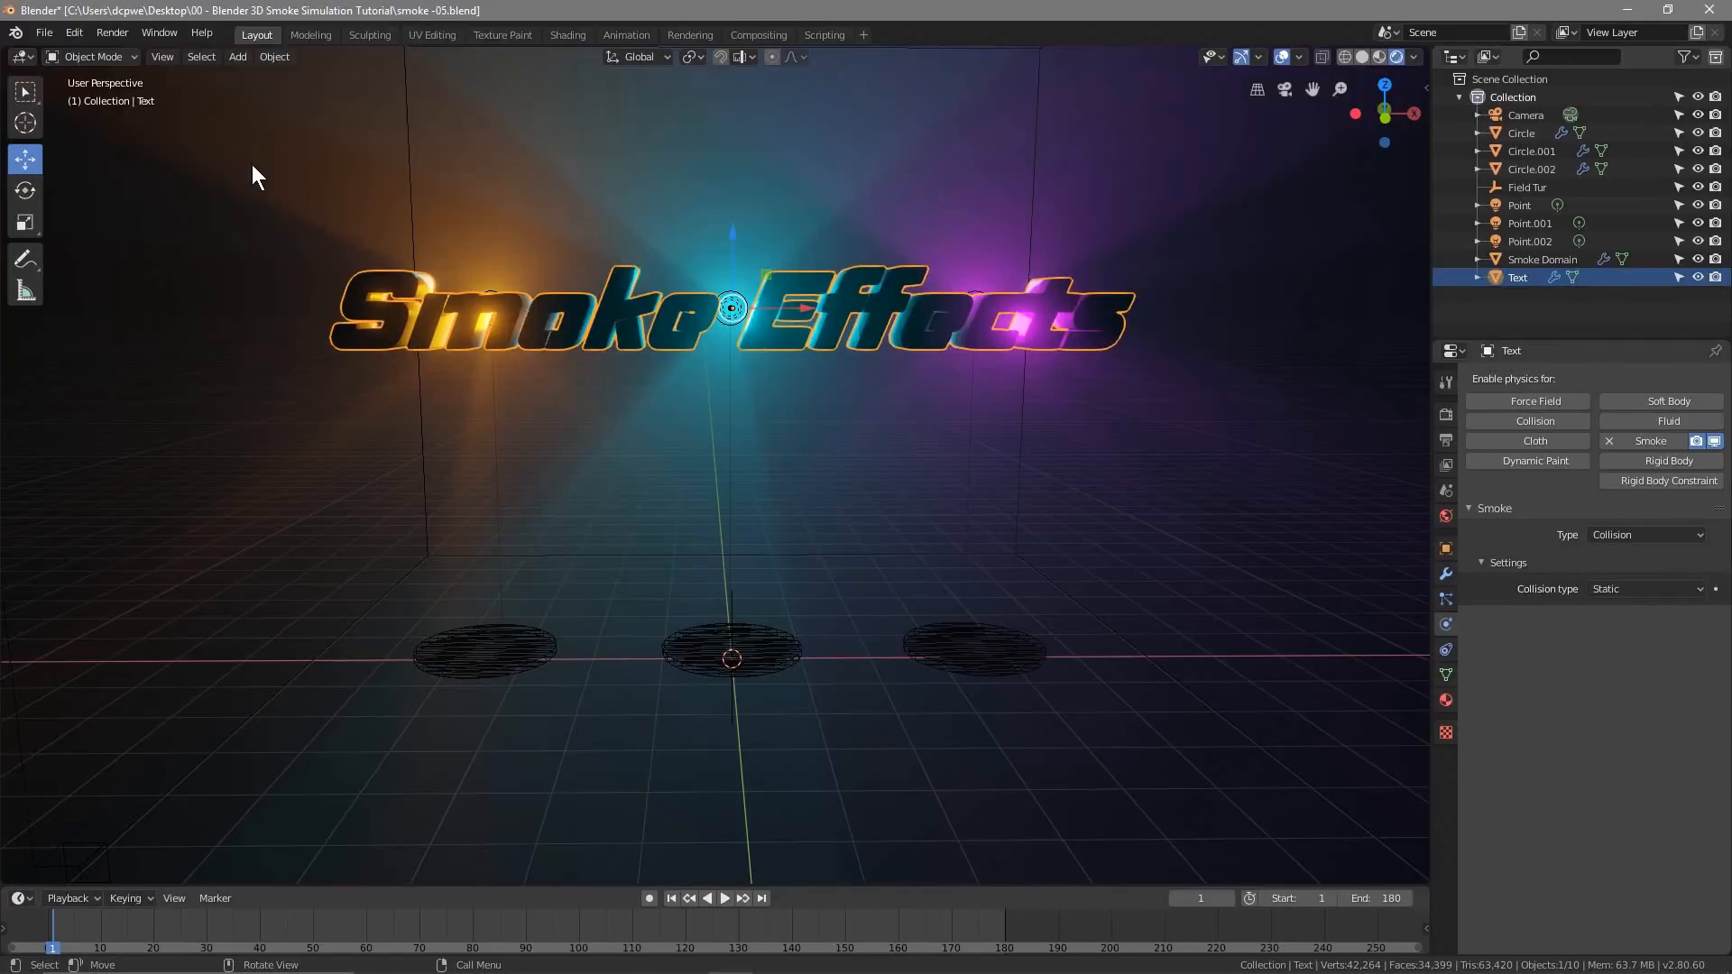
View the text from the front, centre it and look at the framing through the camera
{"action": "middle_click_drag", "start_coordinate": [771, 419], "coordinate": [803, 426]}
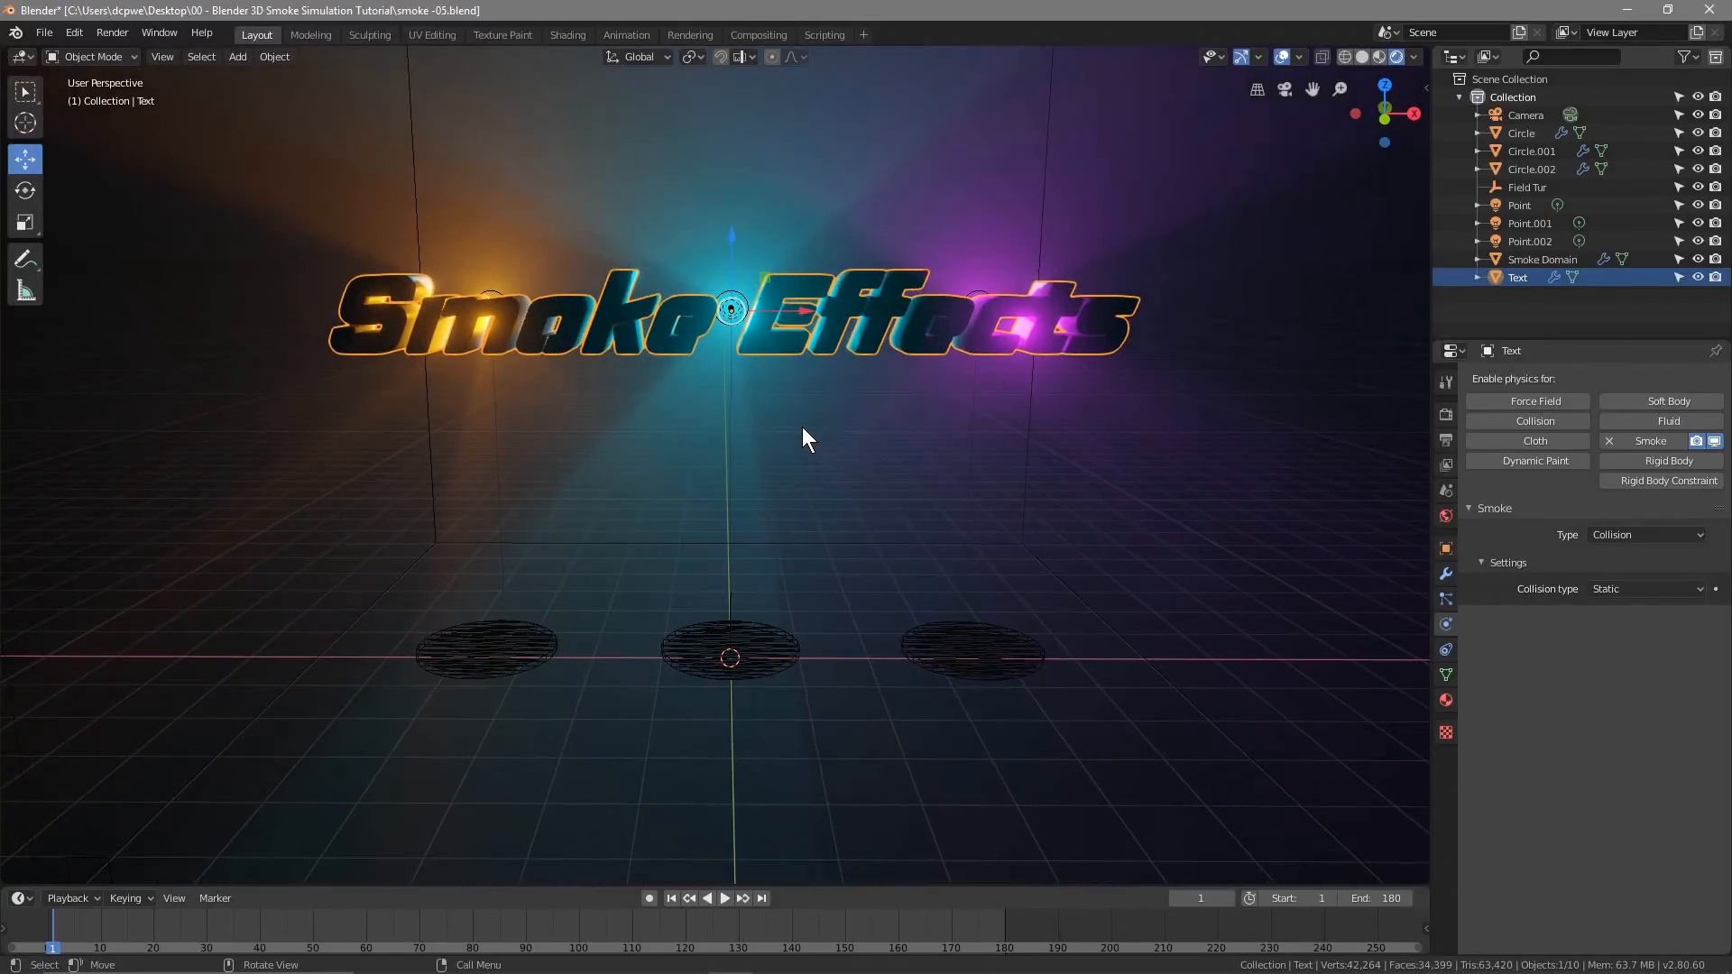
{"action": "key", "text": "KP_1"}
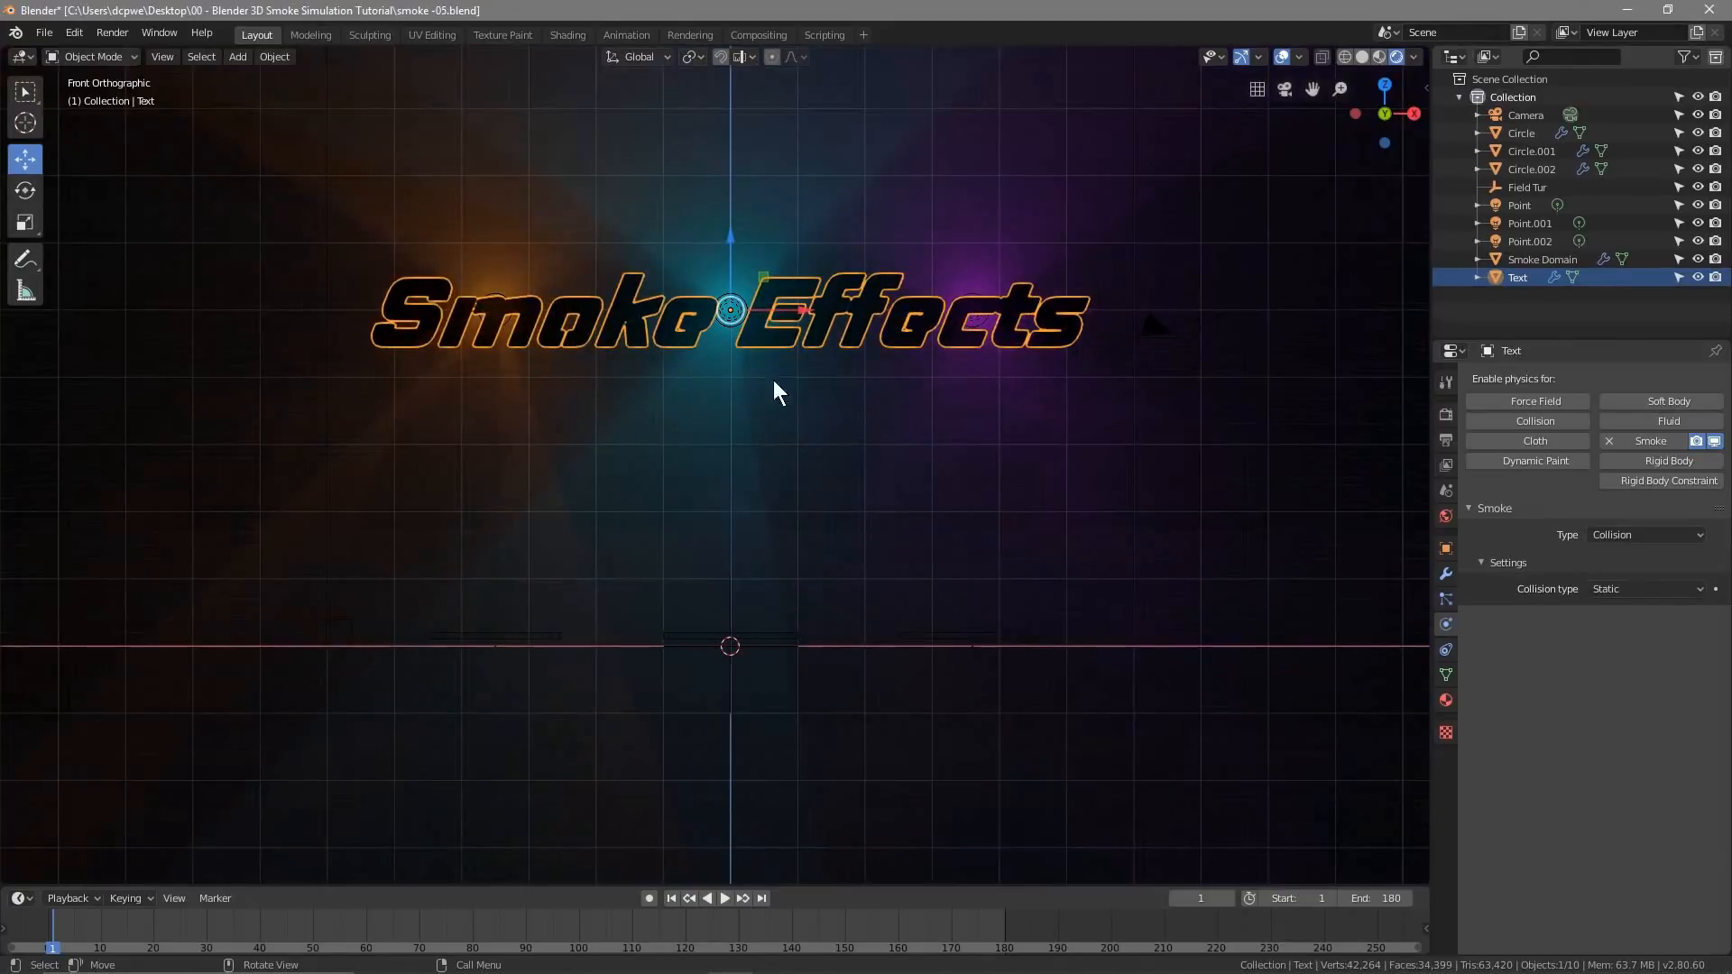
{"action": "middle_click_drag", "start_coordinate": [765, 417], "coordinate": [736, 522], "text": "shift"}
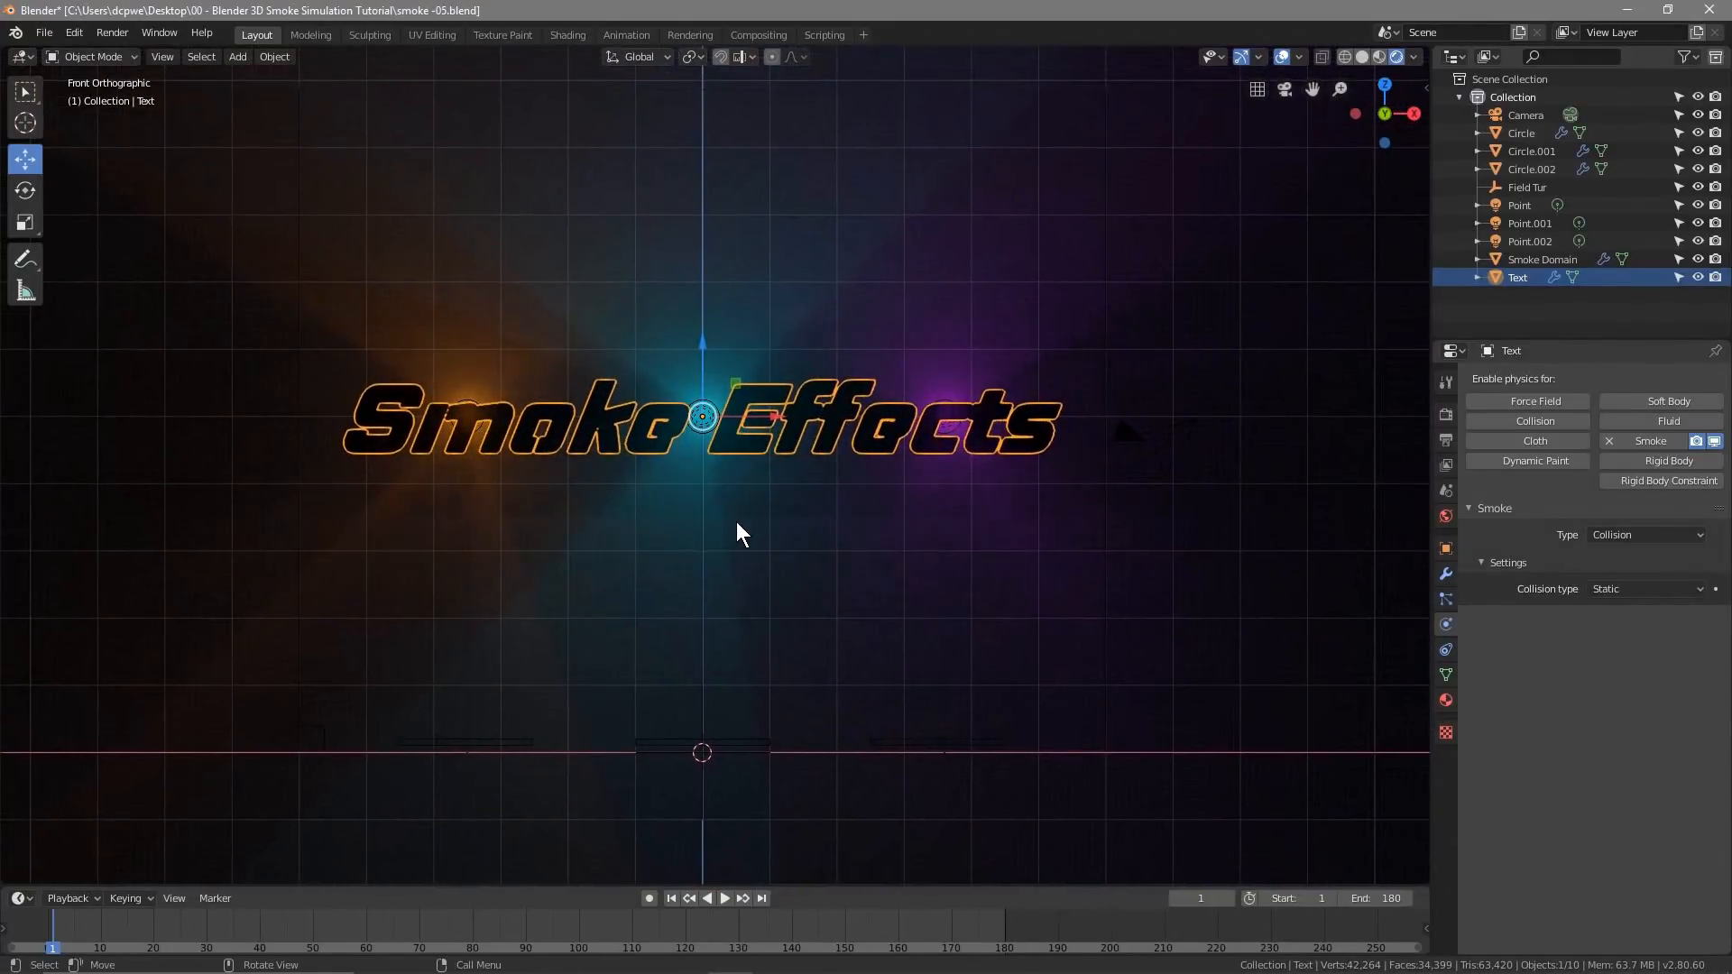
{"action": "middle_click_drag", "start_coordinate": [752, 460], "coordinate": [767, 507], "text": "shift"}
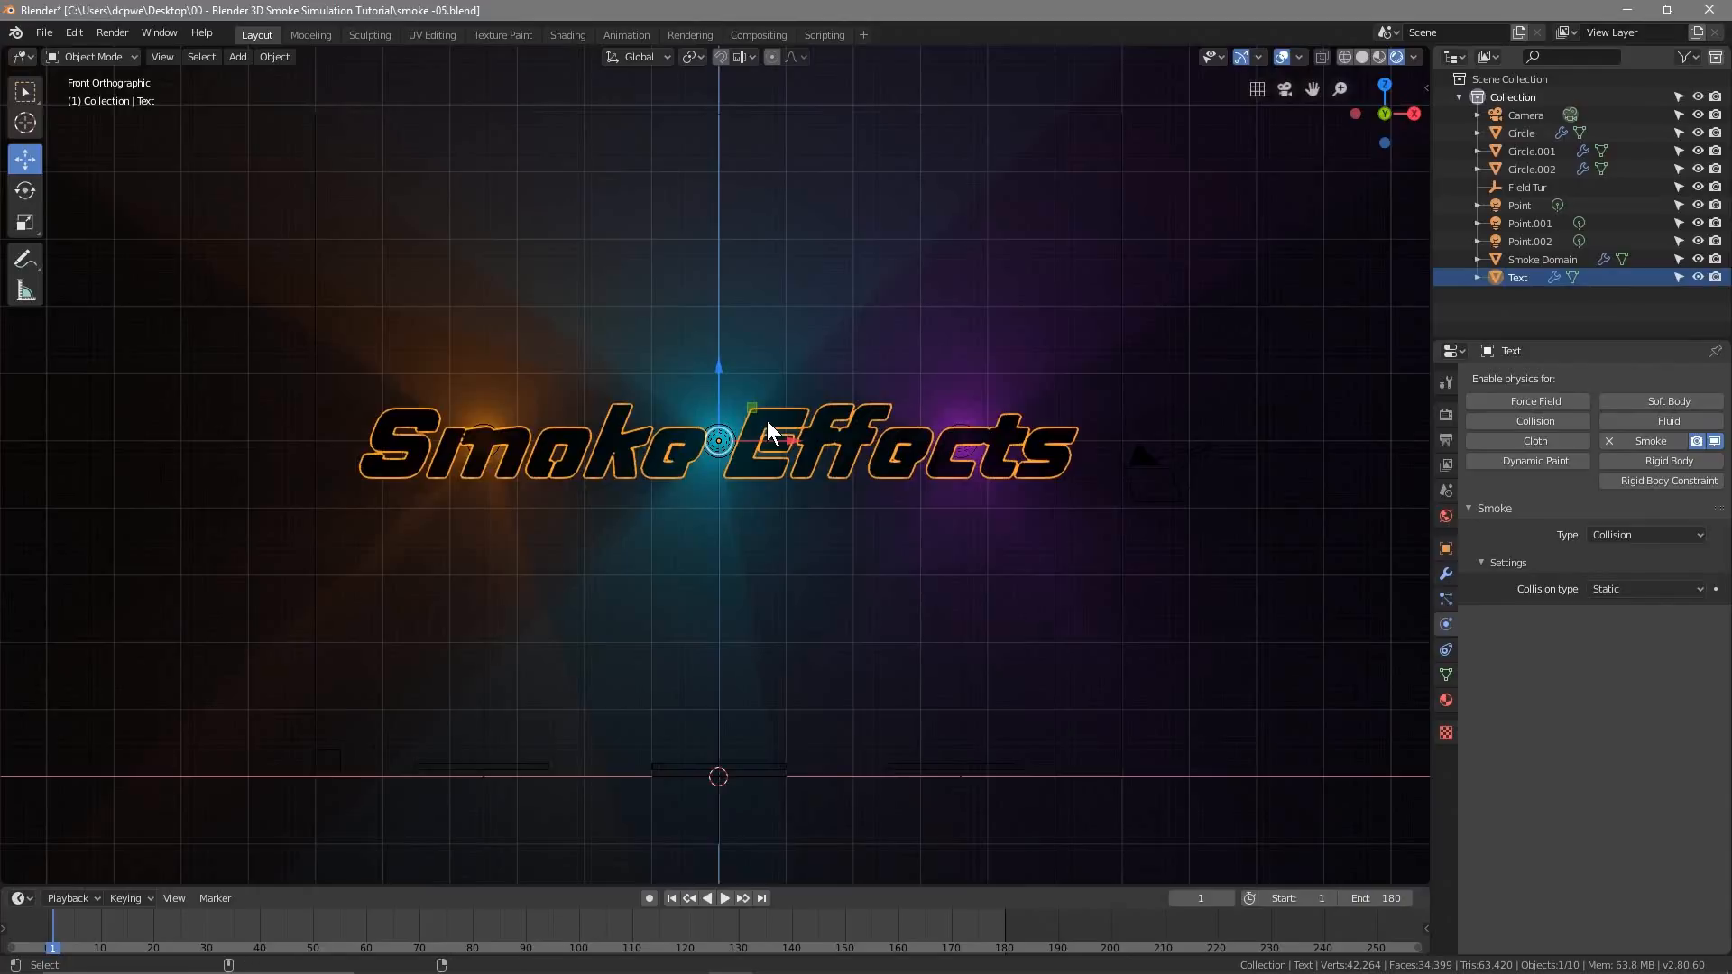
{"action": "key", "text": "KP_0"}
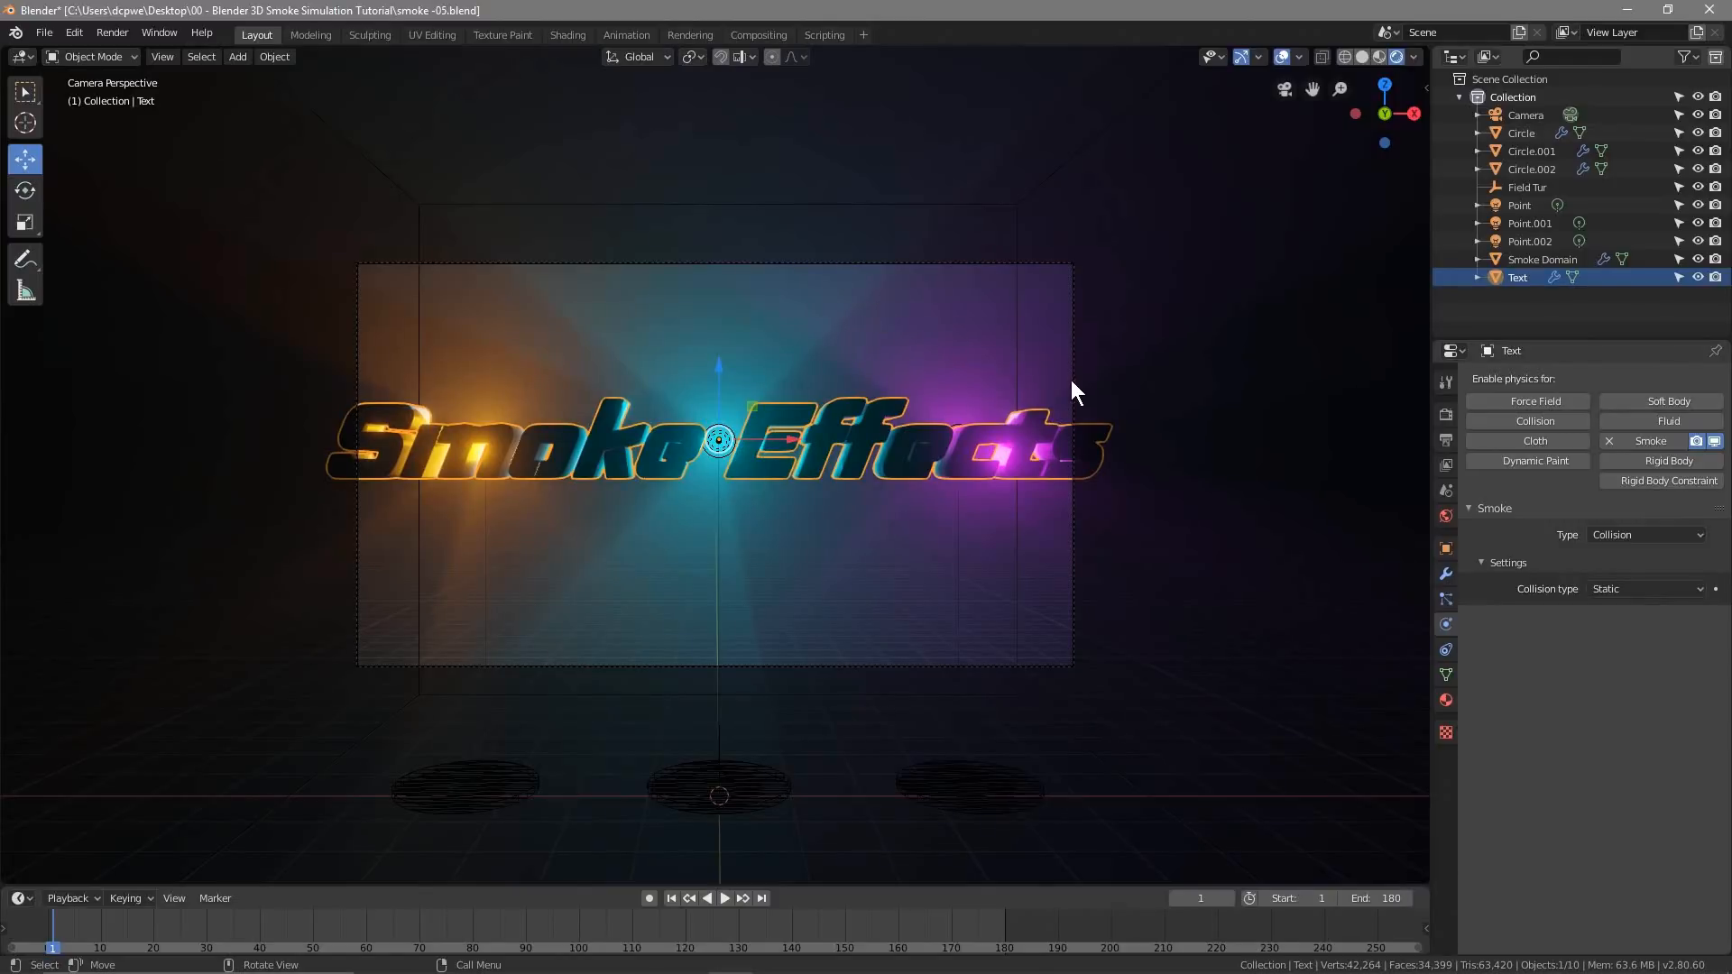
Try moving the text along the Y axis to fit the camera frame, and reset its Y location to 0 m
{"action": "left_click", "coordinate": [1449, 548]}
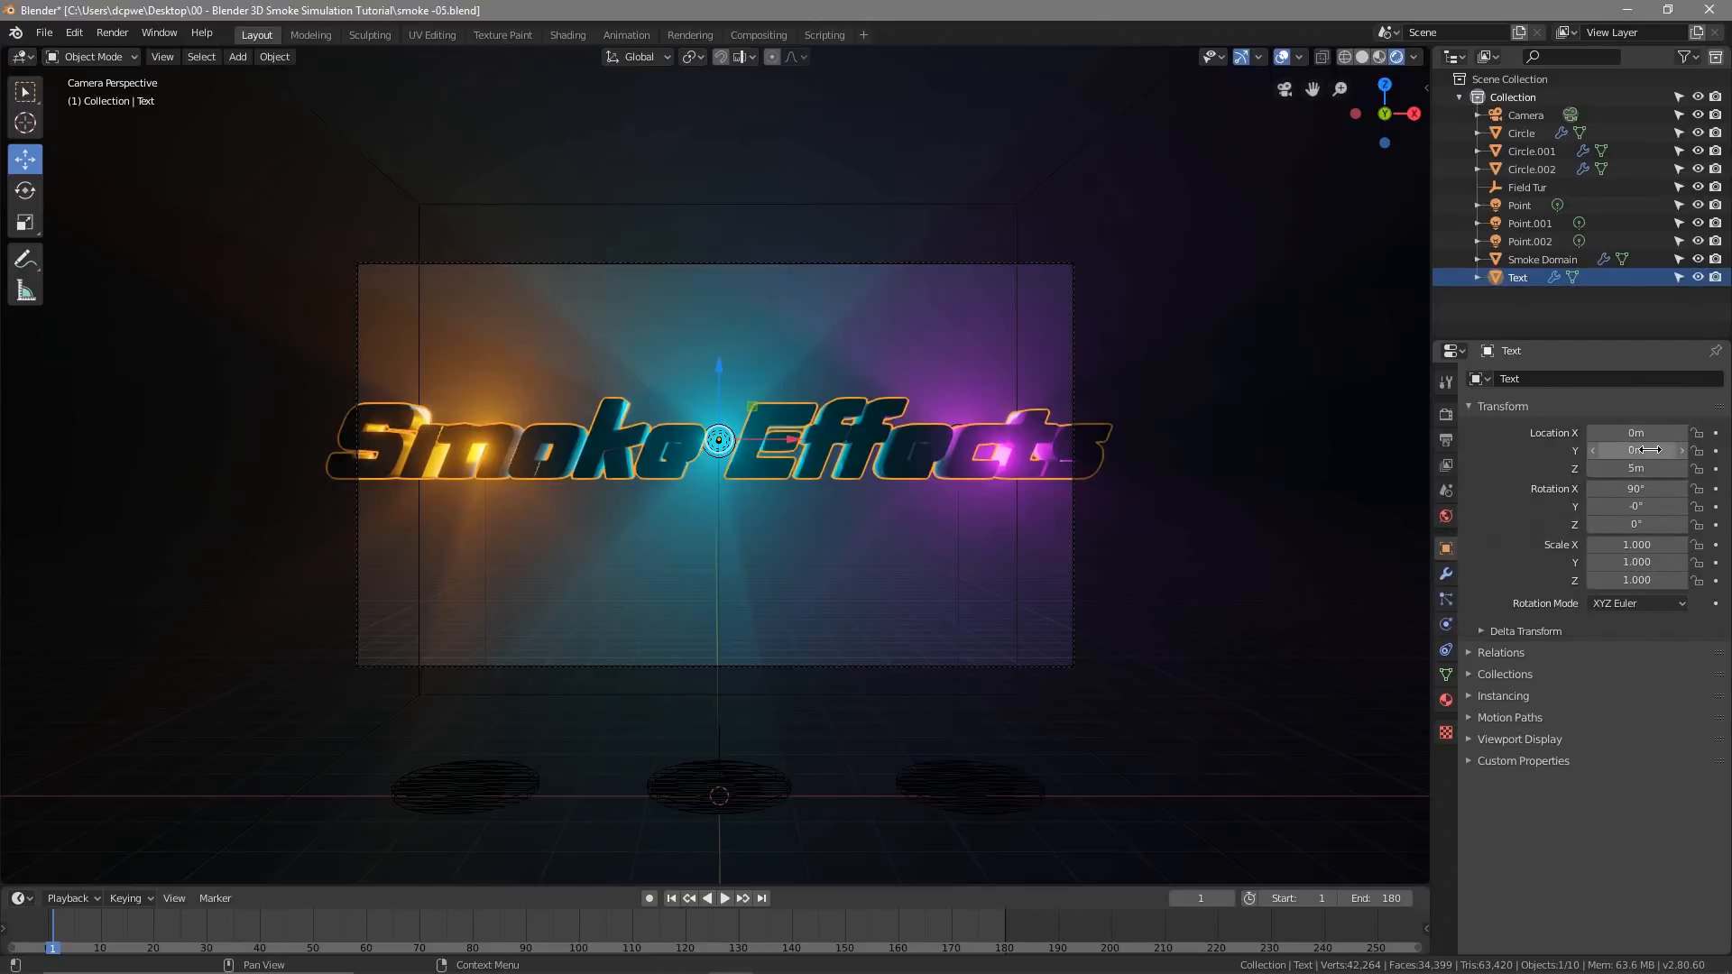
{"action": "mouse_move", "coordinate": [1649, 449]}
{"action": "left_mouse_down"}
{"action": "mouse_move", "coordinate": [1629, 449]}
{"action": "mouse_move", "coordinate": [1709, 449]}
{"action": "mouse_move", "coordinate": [1638, 447]}
{"action": "left_mouse_up"}
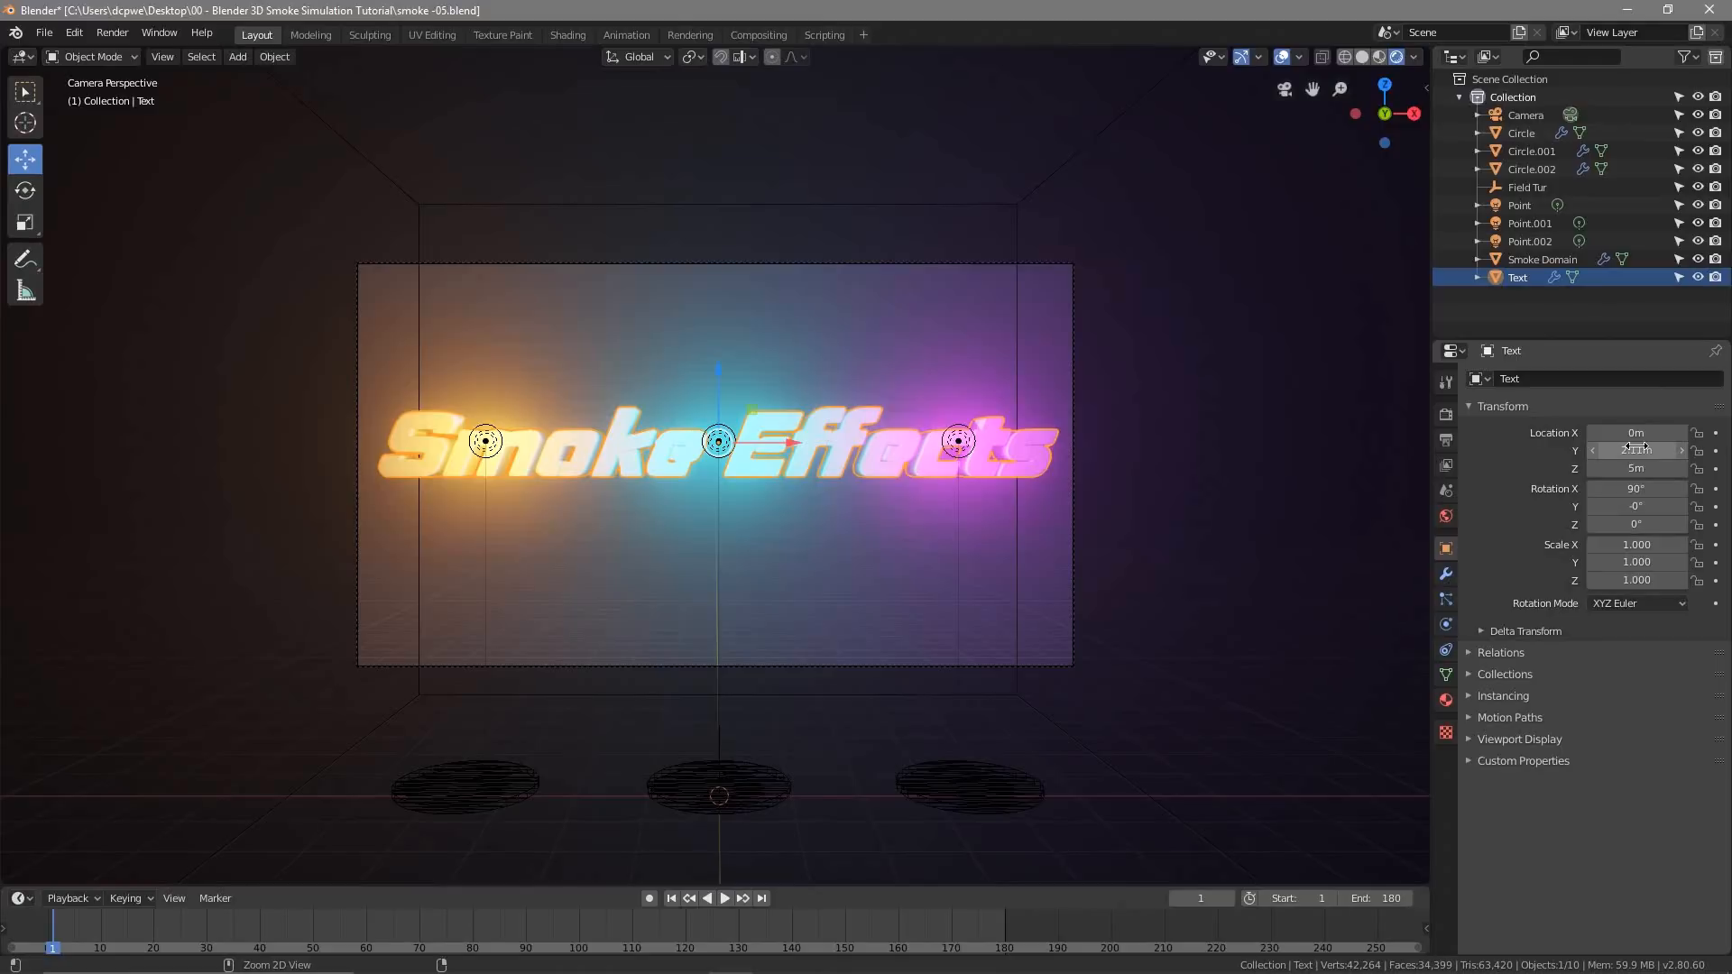
{"action": "key", "text": "BackSpace"}
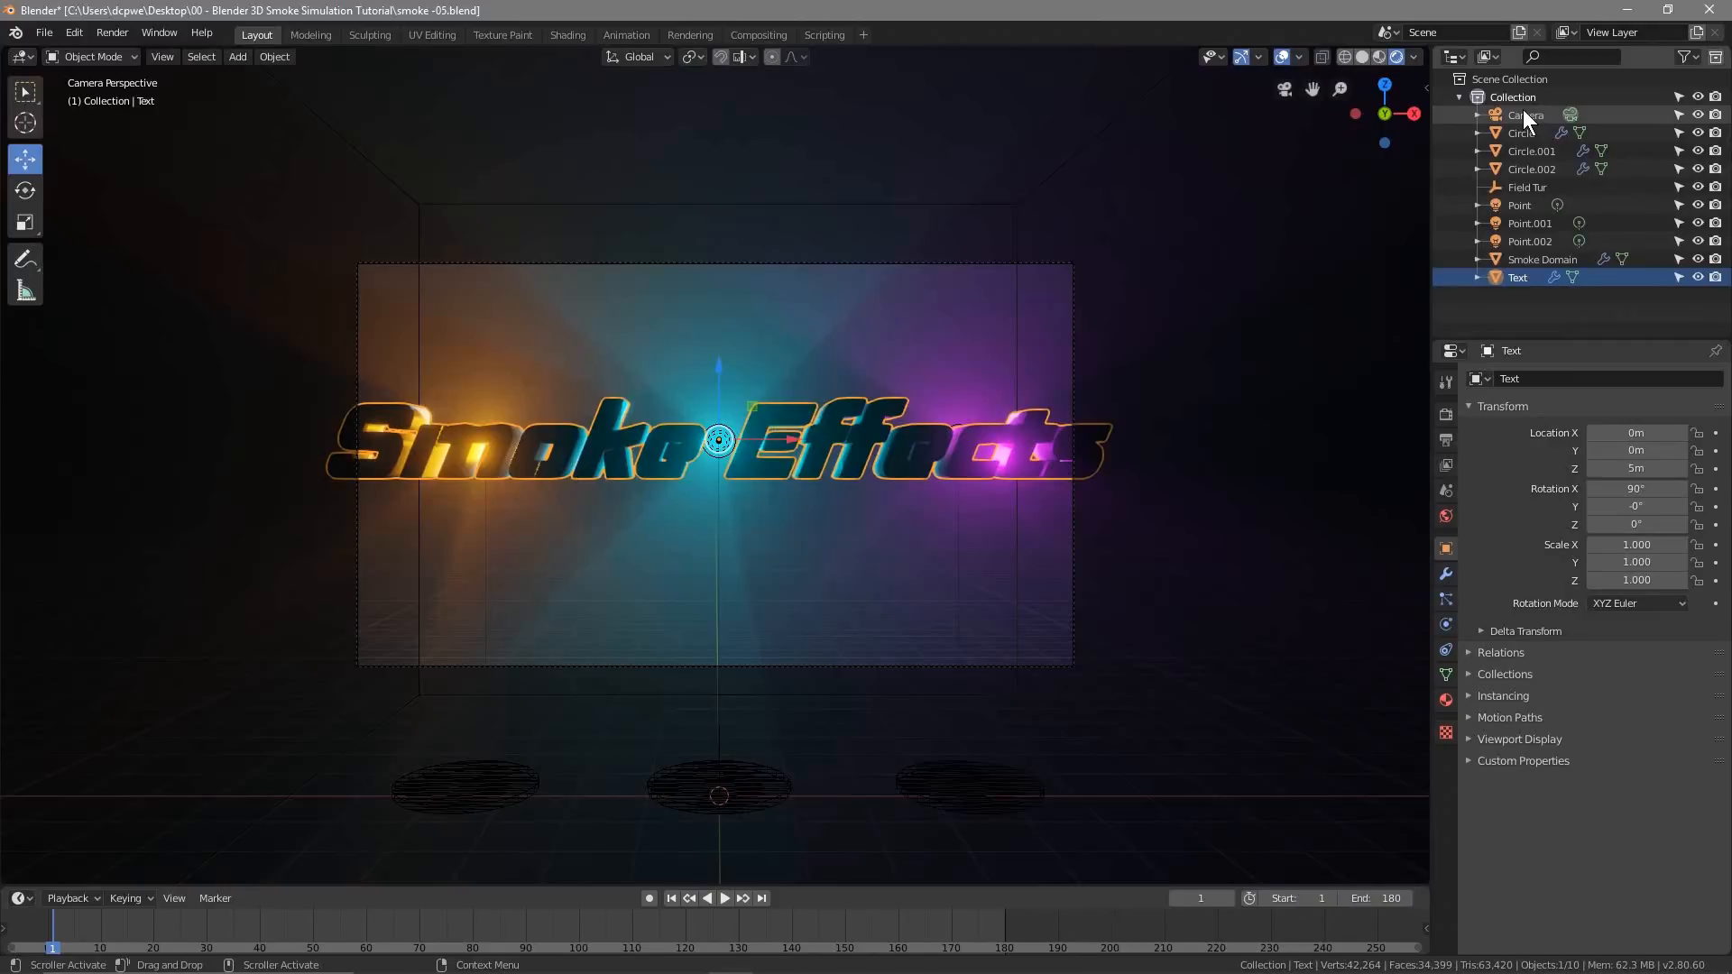
Set the camera's location to X 0 m, Y -16.869 m and Z 4.9916 m to frame the whole text
{"action": "left_click", "coordinate": [1523, 111]}
{"action": "left_click", "coordinate": [1635, 433]}
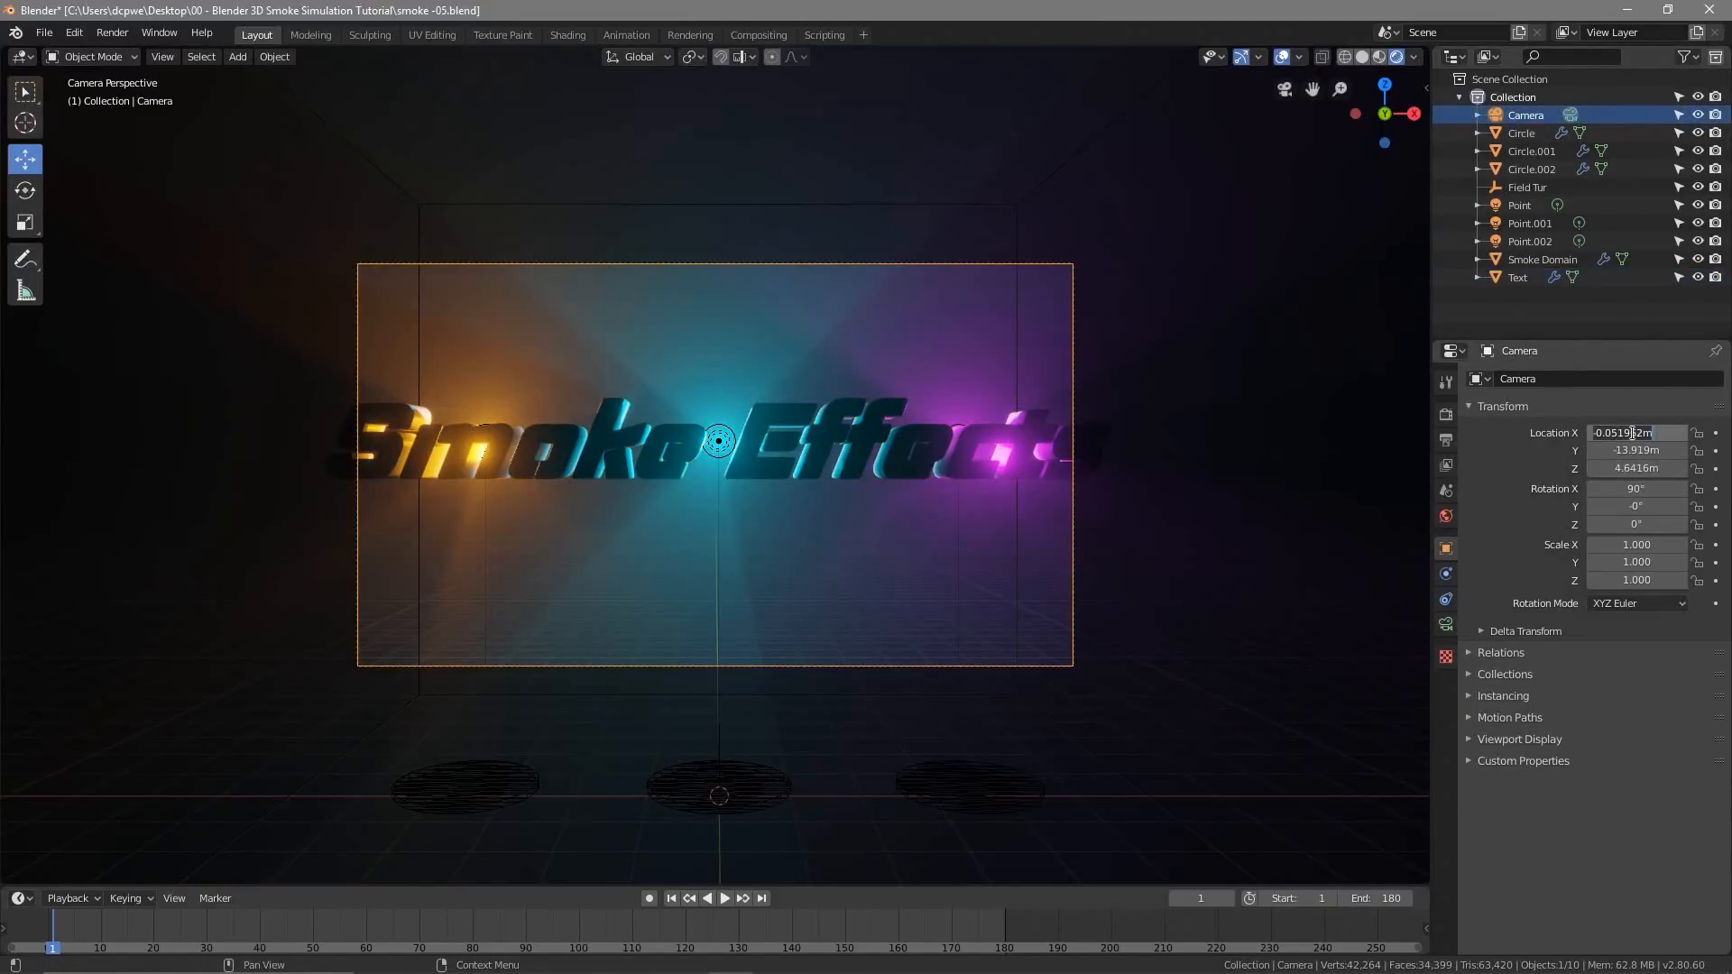
{"action": "type", "text": "0"}
{"action": "key", "text": "Return"}
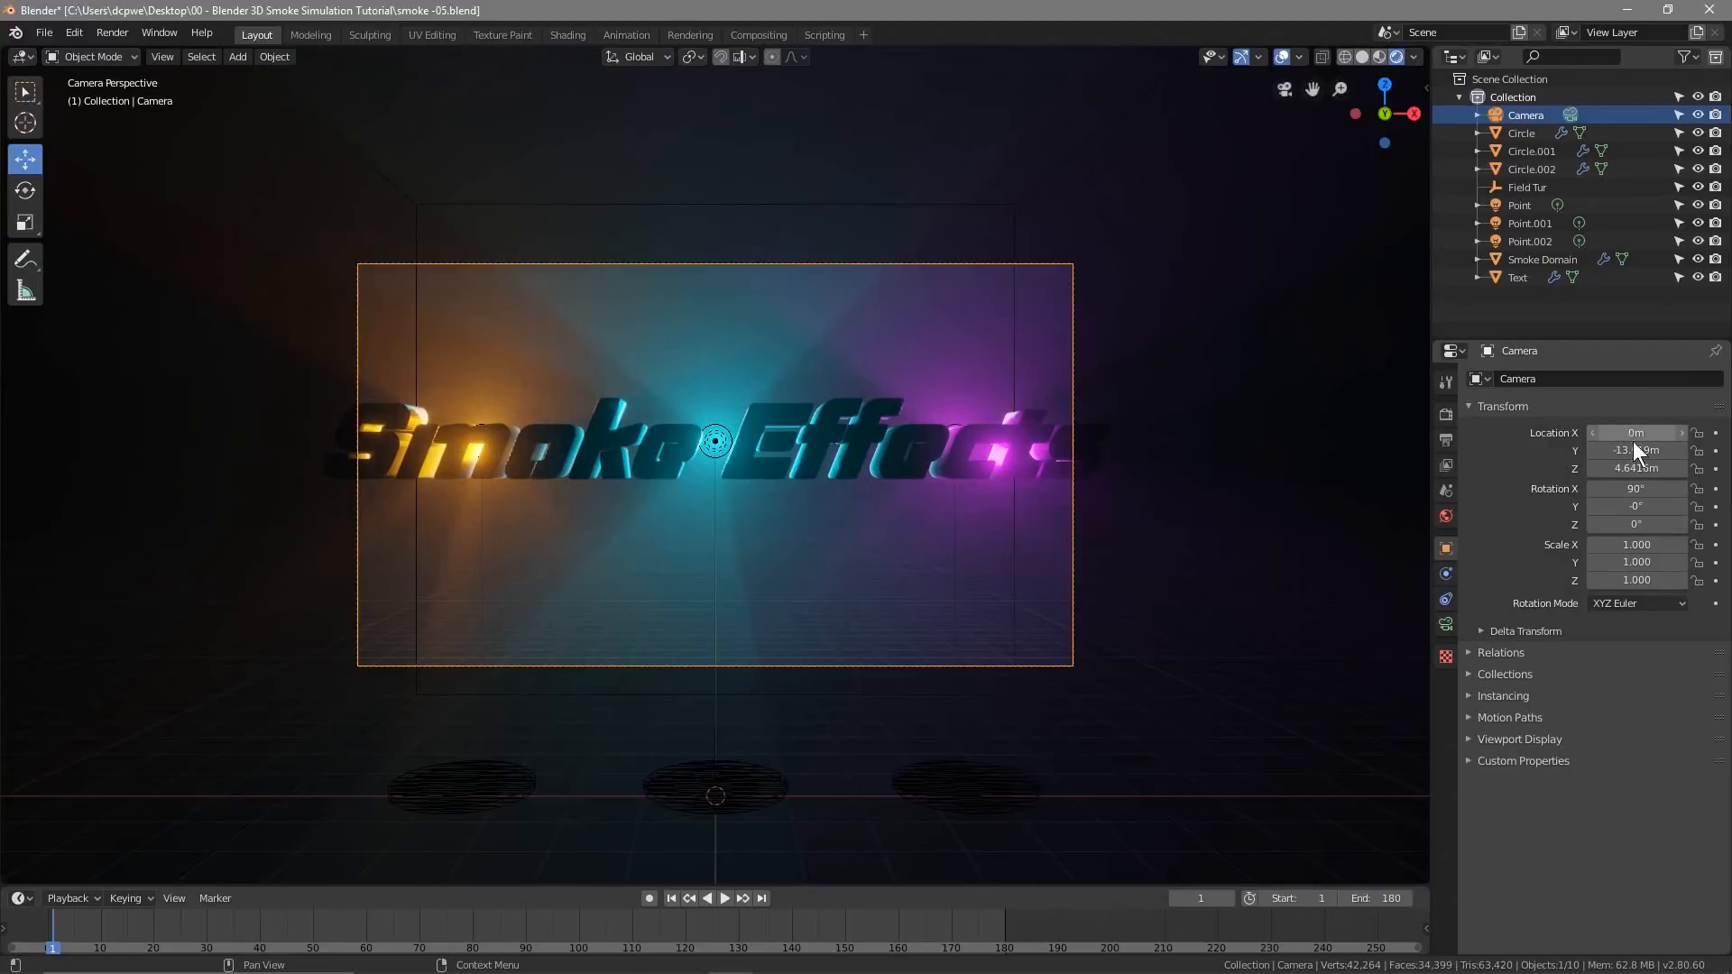
{"action": "mouse_move", "coordinate": [1639, 452]}
{"action": "left_mouse_down"}
{"action": "mouse_move", "coordinate": [1568, 453]}
{"action": "mouse_move", "coordinate": [1647, 468]}
{"action": "left_mouse_up"}
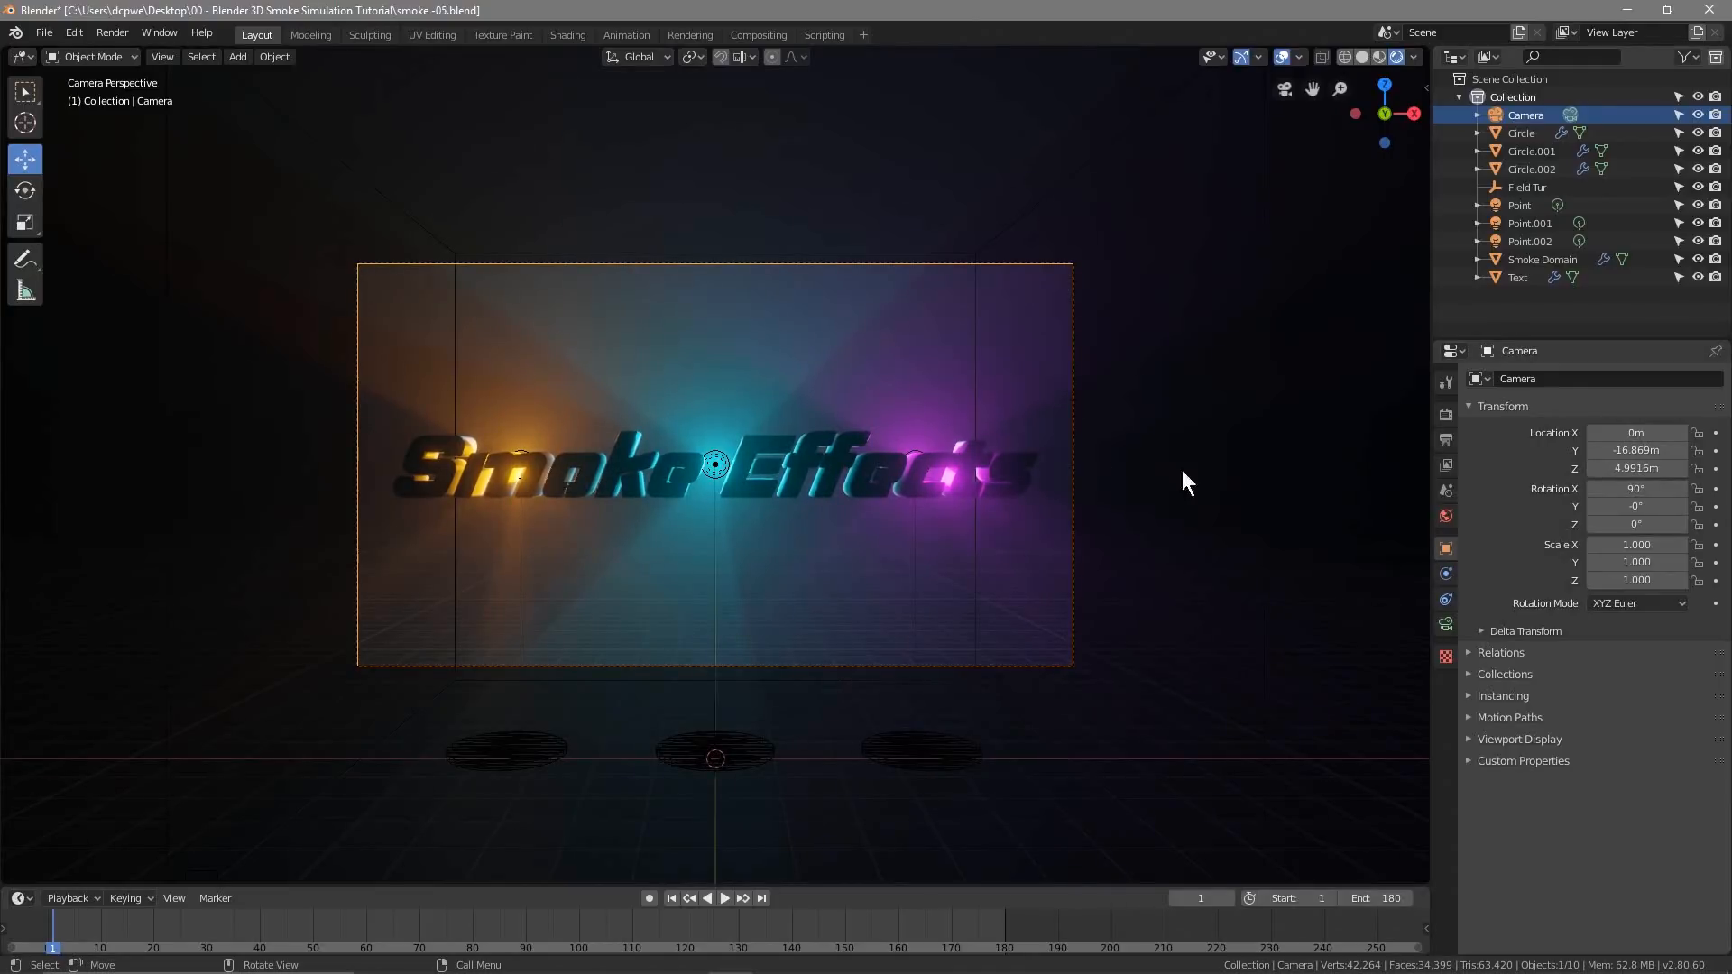
Set the camera's location to X 0 m, Y -17 m and Z 5 m
{"action": "left_click_drag", "start_coordinate": [1635, 433], "coordinate": [1653, 434]}
{"action": "left_click", "coordinate": [1653, 434]}
{"action": "type", "text": "0"}
{"action": "key", "text": "Return"}
{"action": "left_click", "coordinate": [1644, 449]}
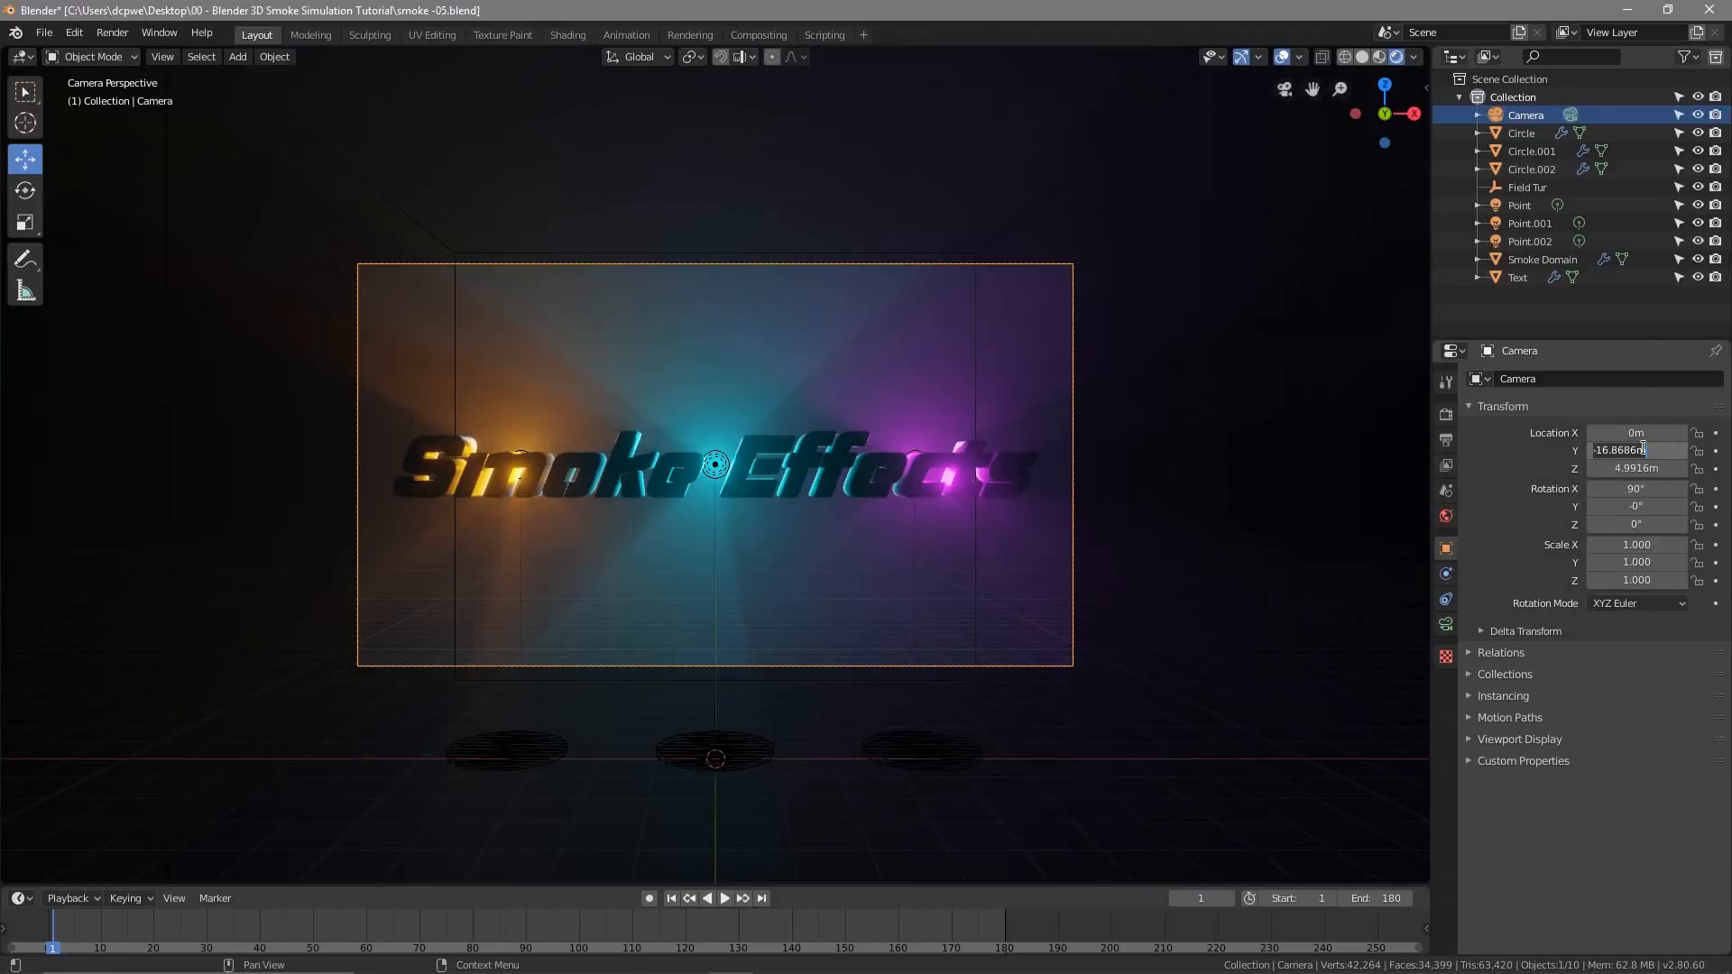
{"action": "type", "text": "-17"}
{"action": "key", "text": "Return"}
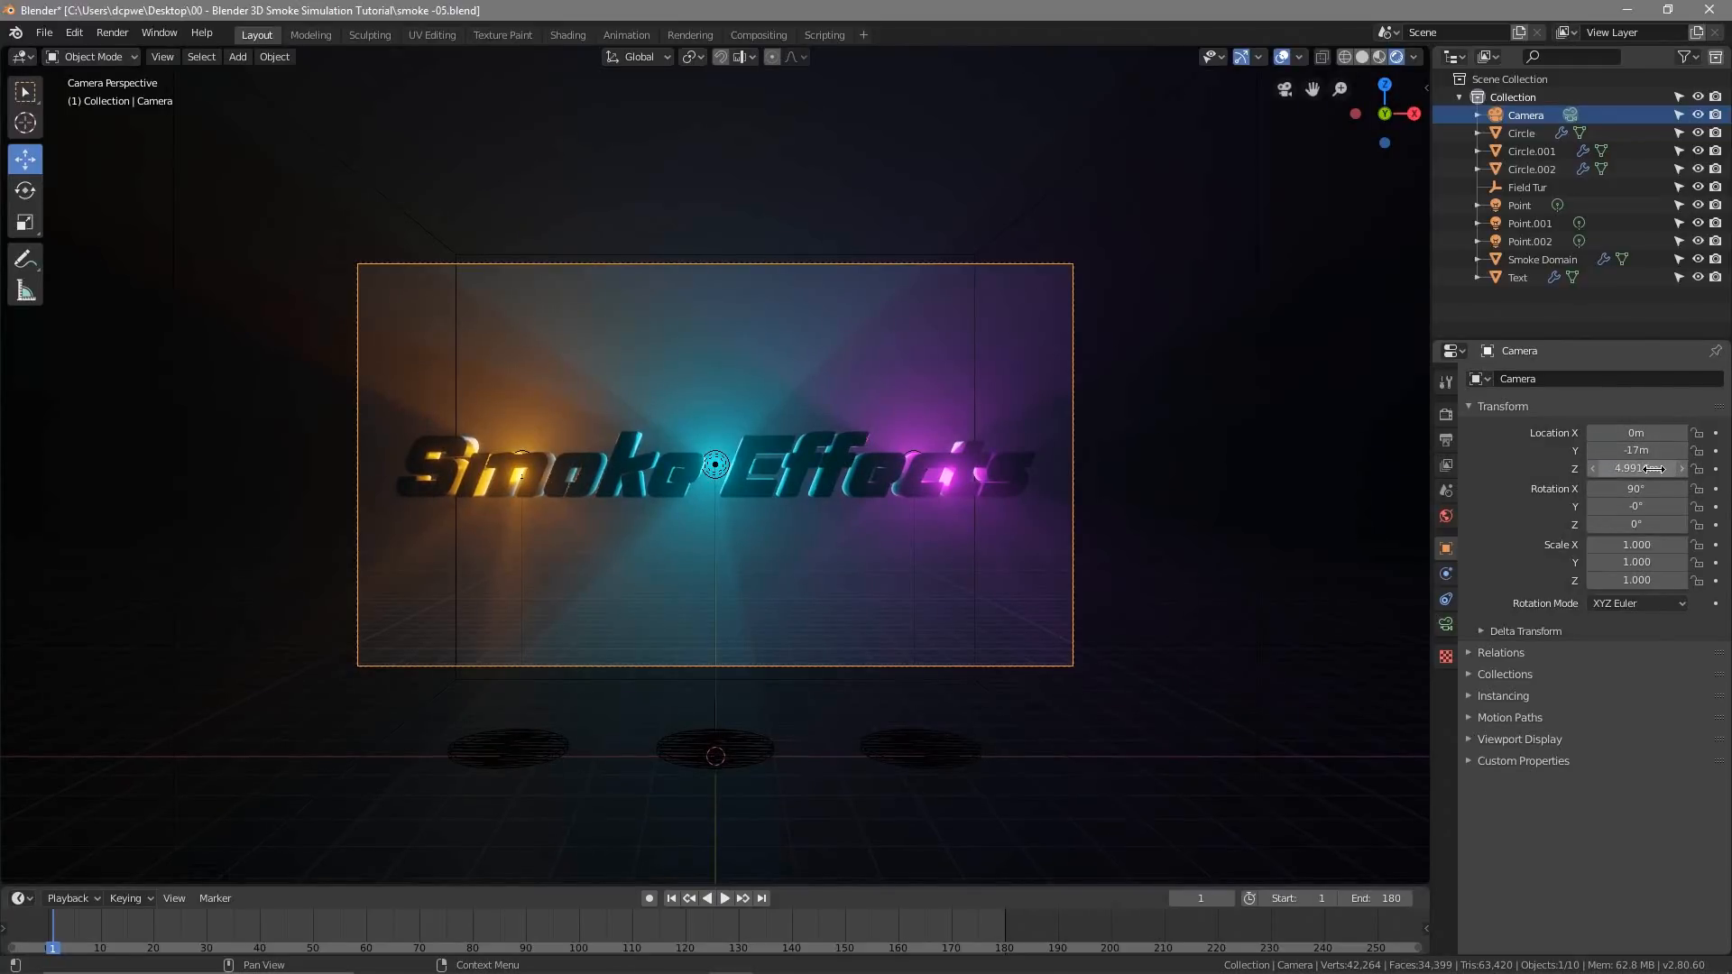
{"action": "left_click", "coordinate": [1653, 468]}
{"action": "type", "text": "5"}
{"action": "key", "text": "Return"}
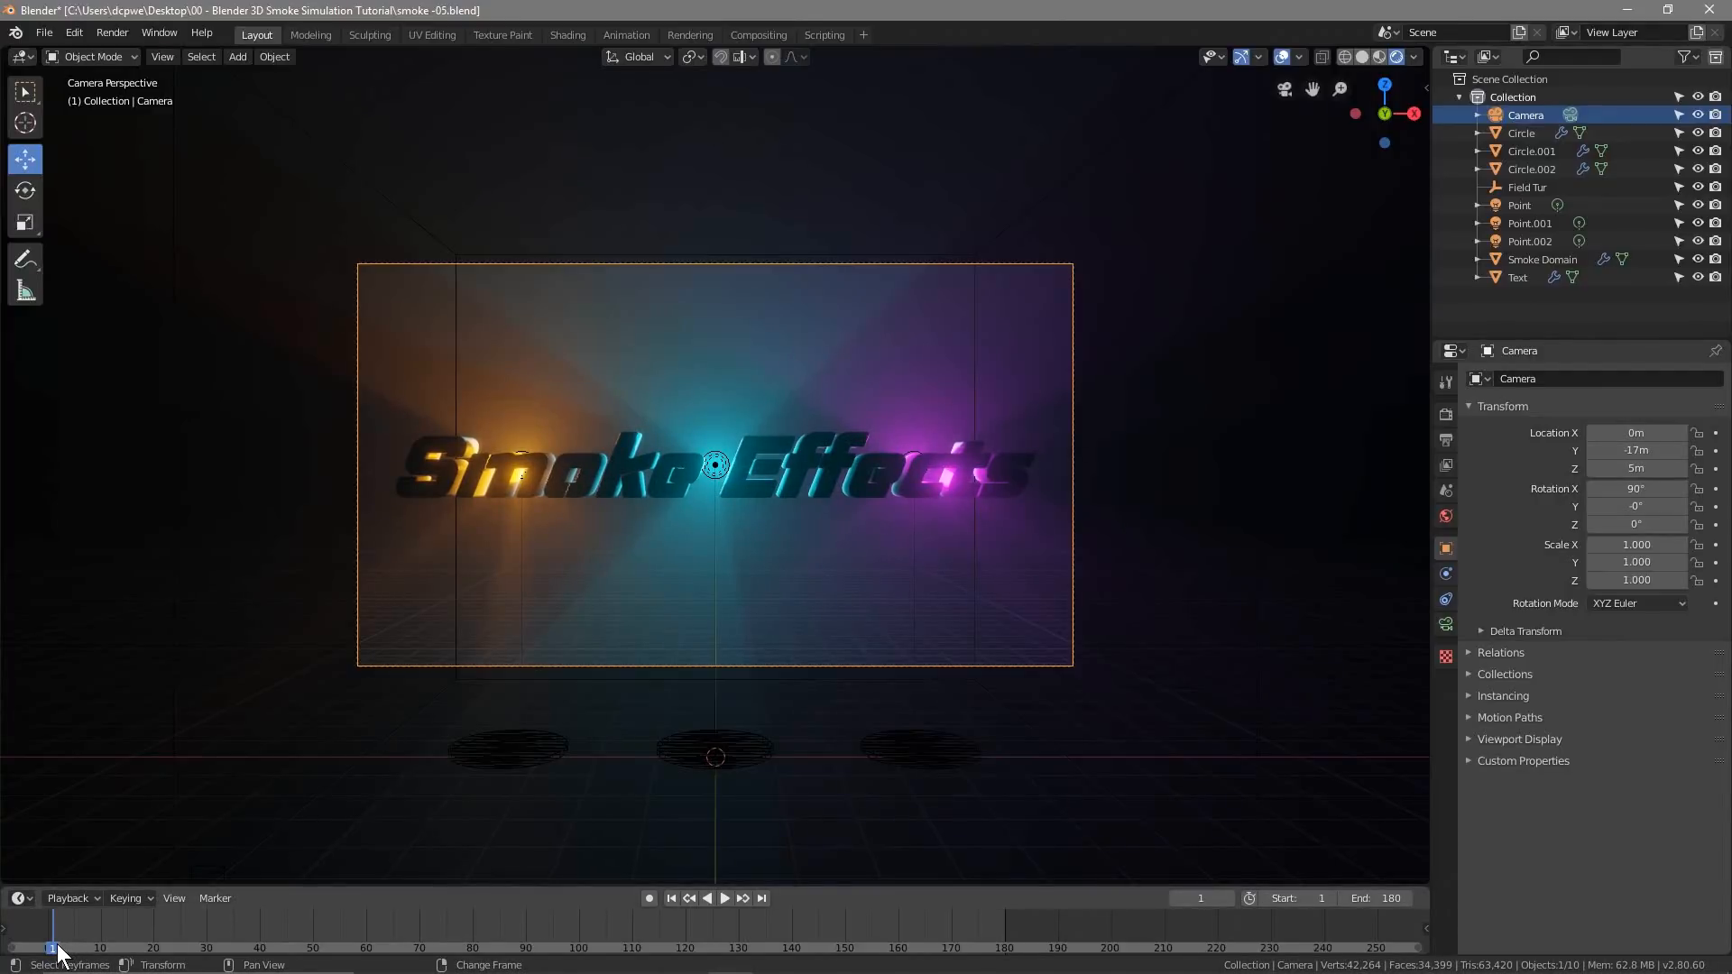
Go to frame 45, turn on automatic keyframing, and insert location and rotation keyframes for the camera
{"action": "key", "text": "space"}
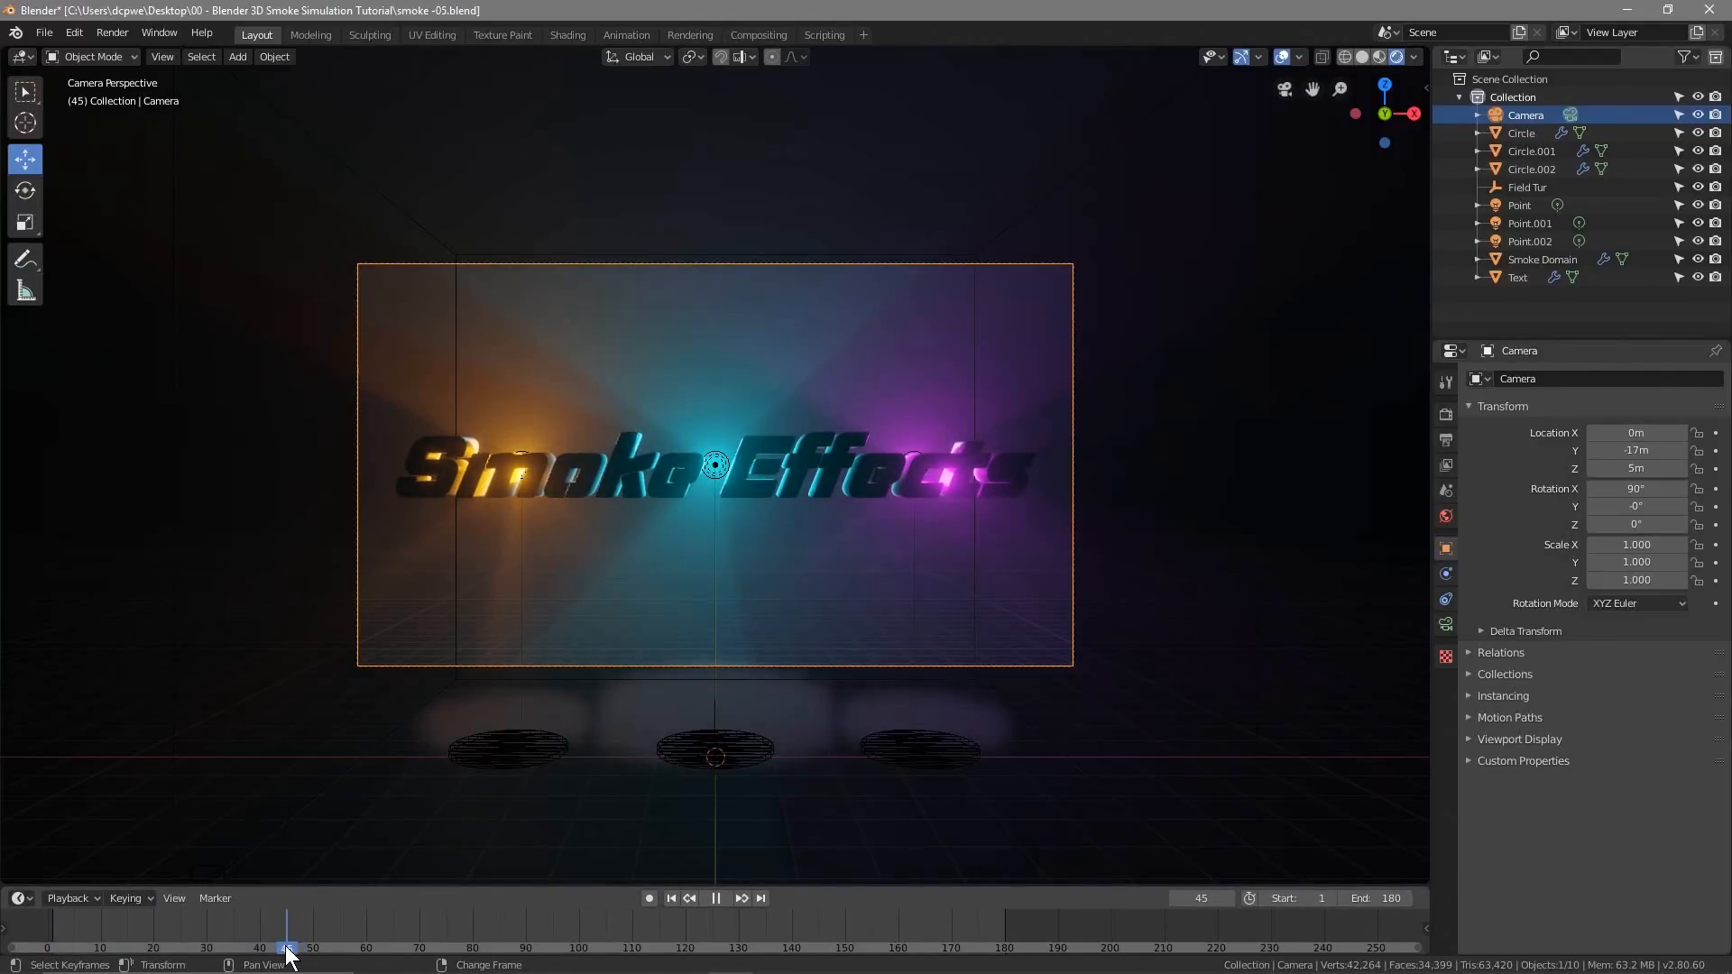
{"action": "key", "text": "space"}
{"action": "left_click", "coordinate": [648, 898]}
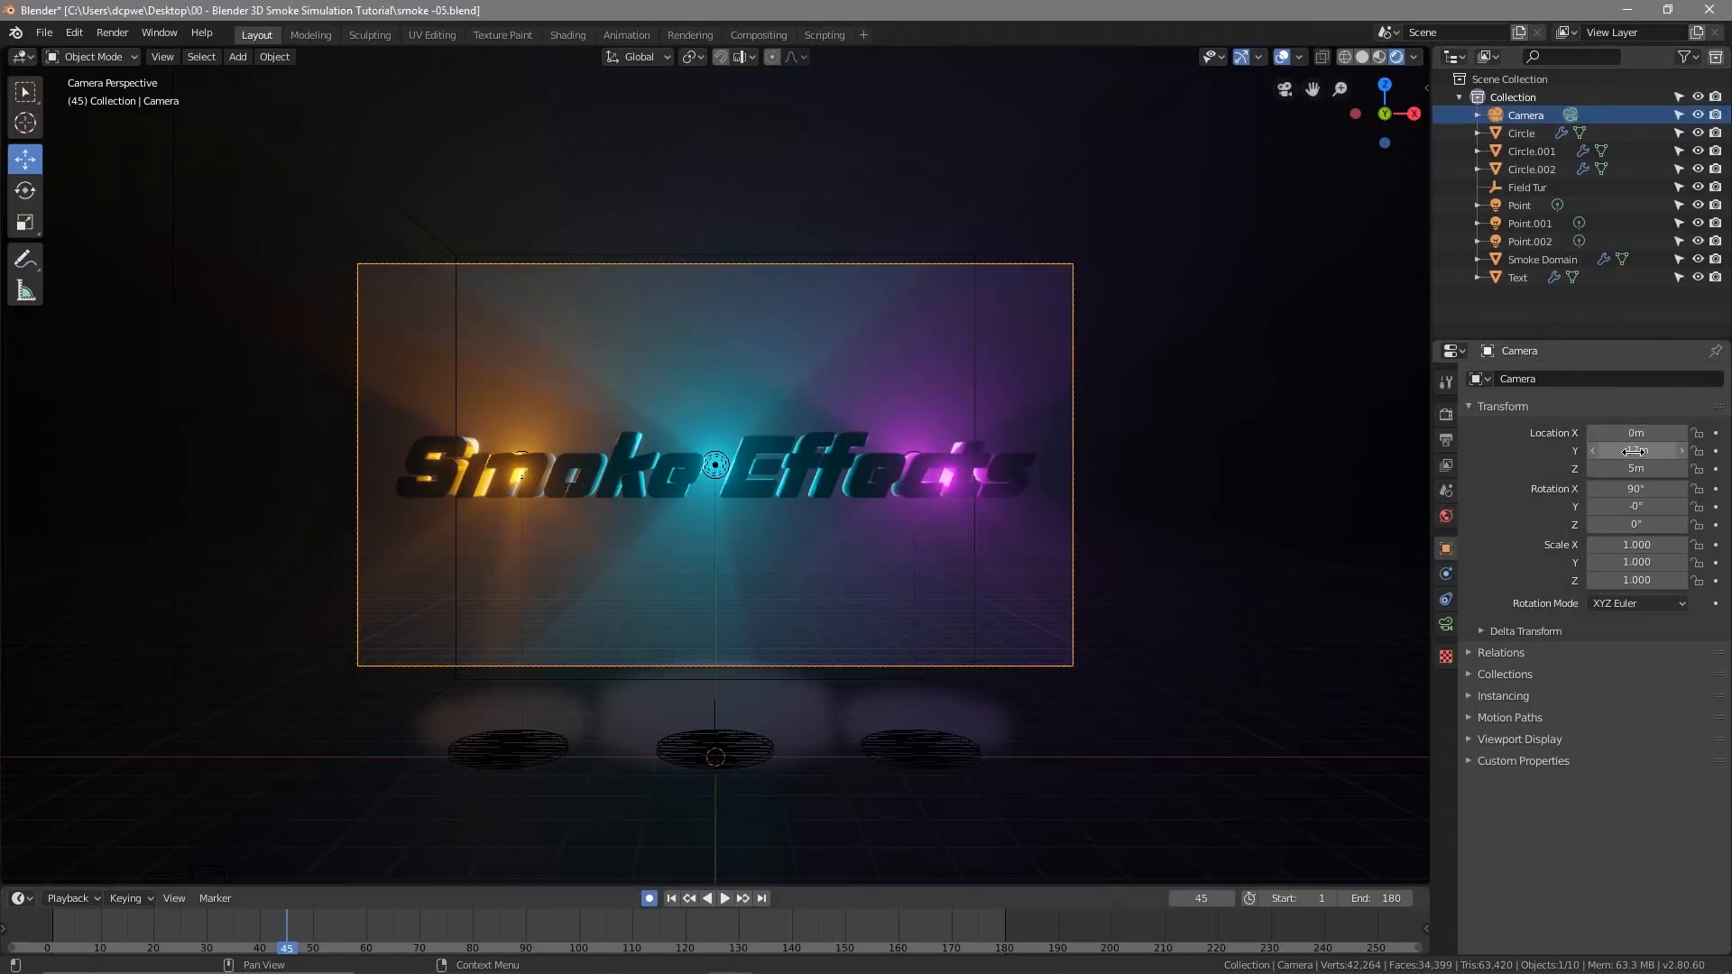
{"action": "key", "text": "i"}
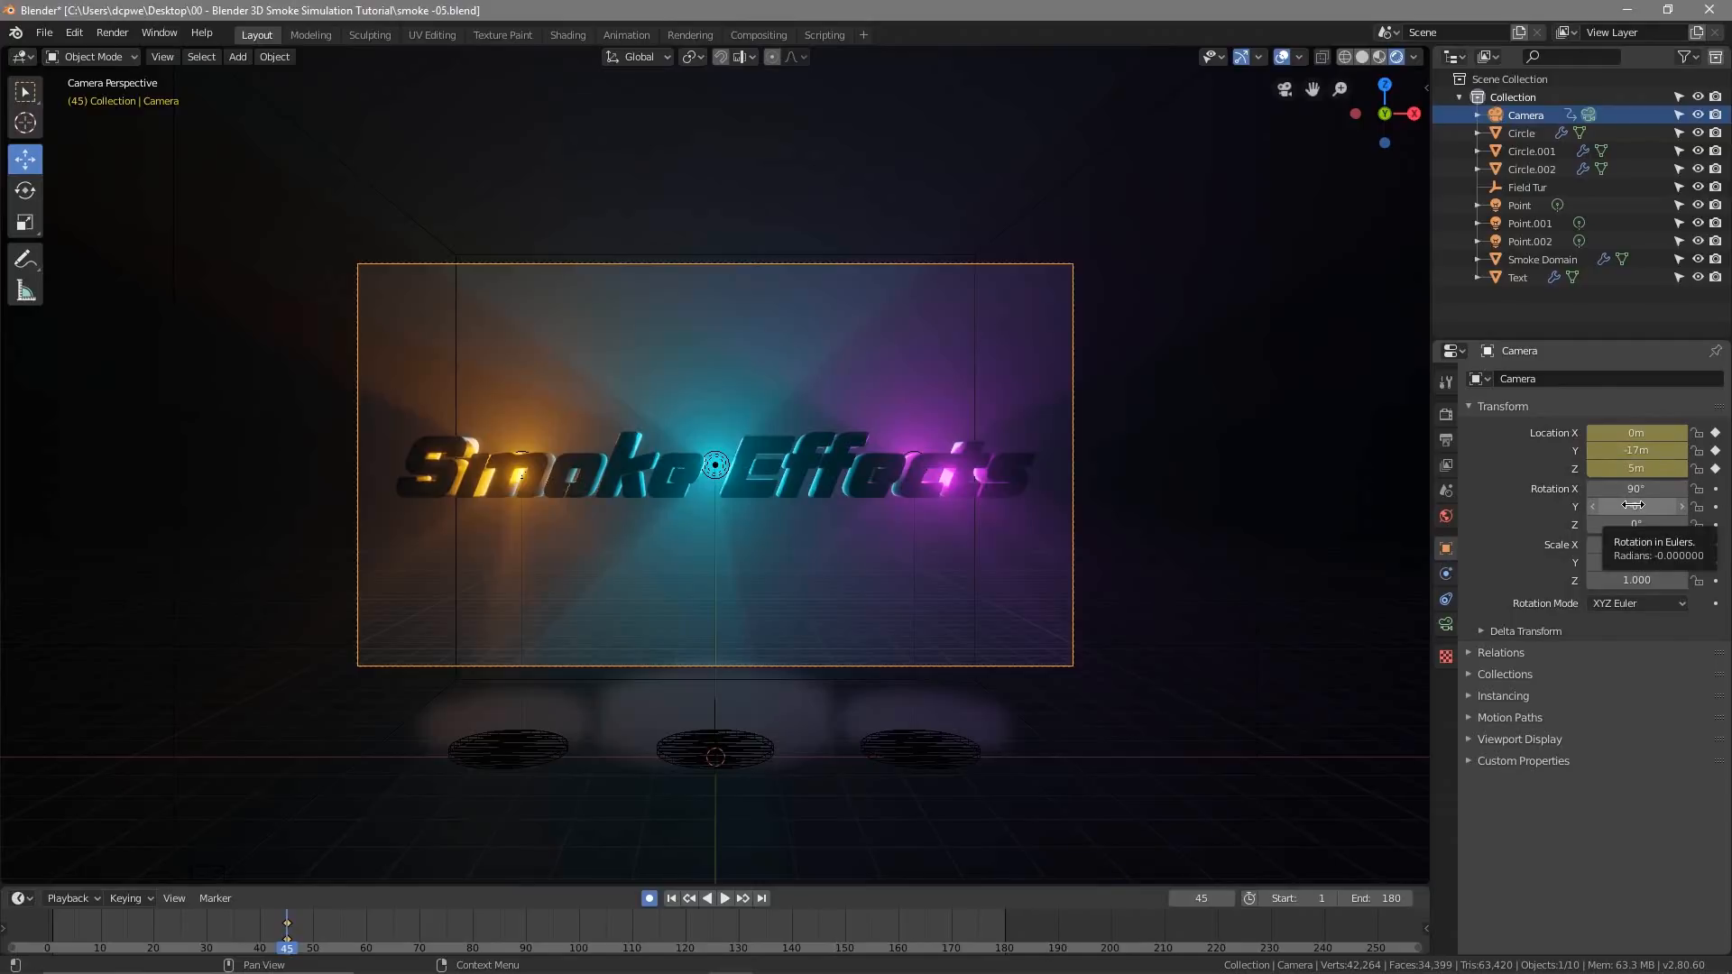
{"action": "key", "text": "i"}
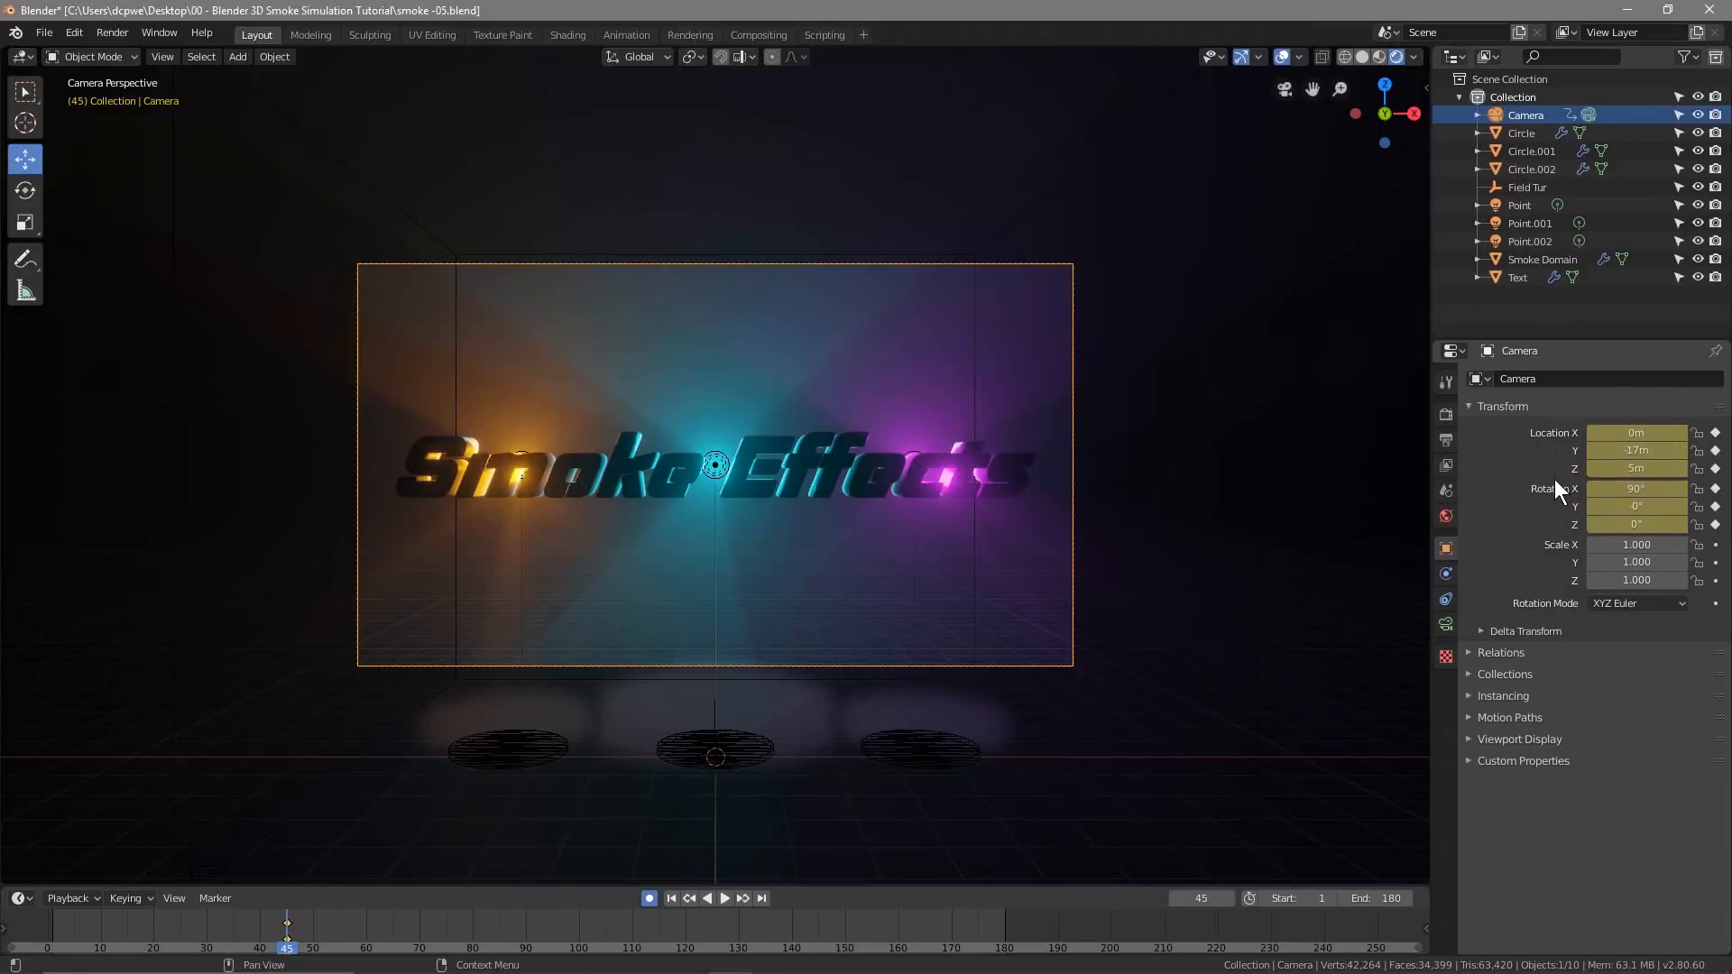
Return to frame 1 and insert location and rotation keyframes for the camera
{"action": "left_click", "coordinate": [668, 897]}
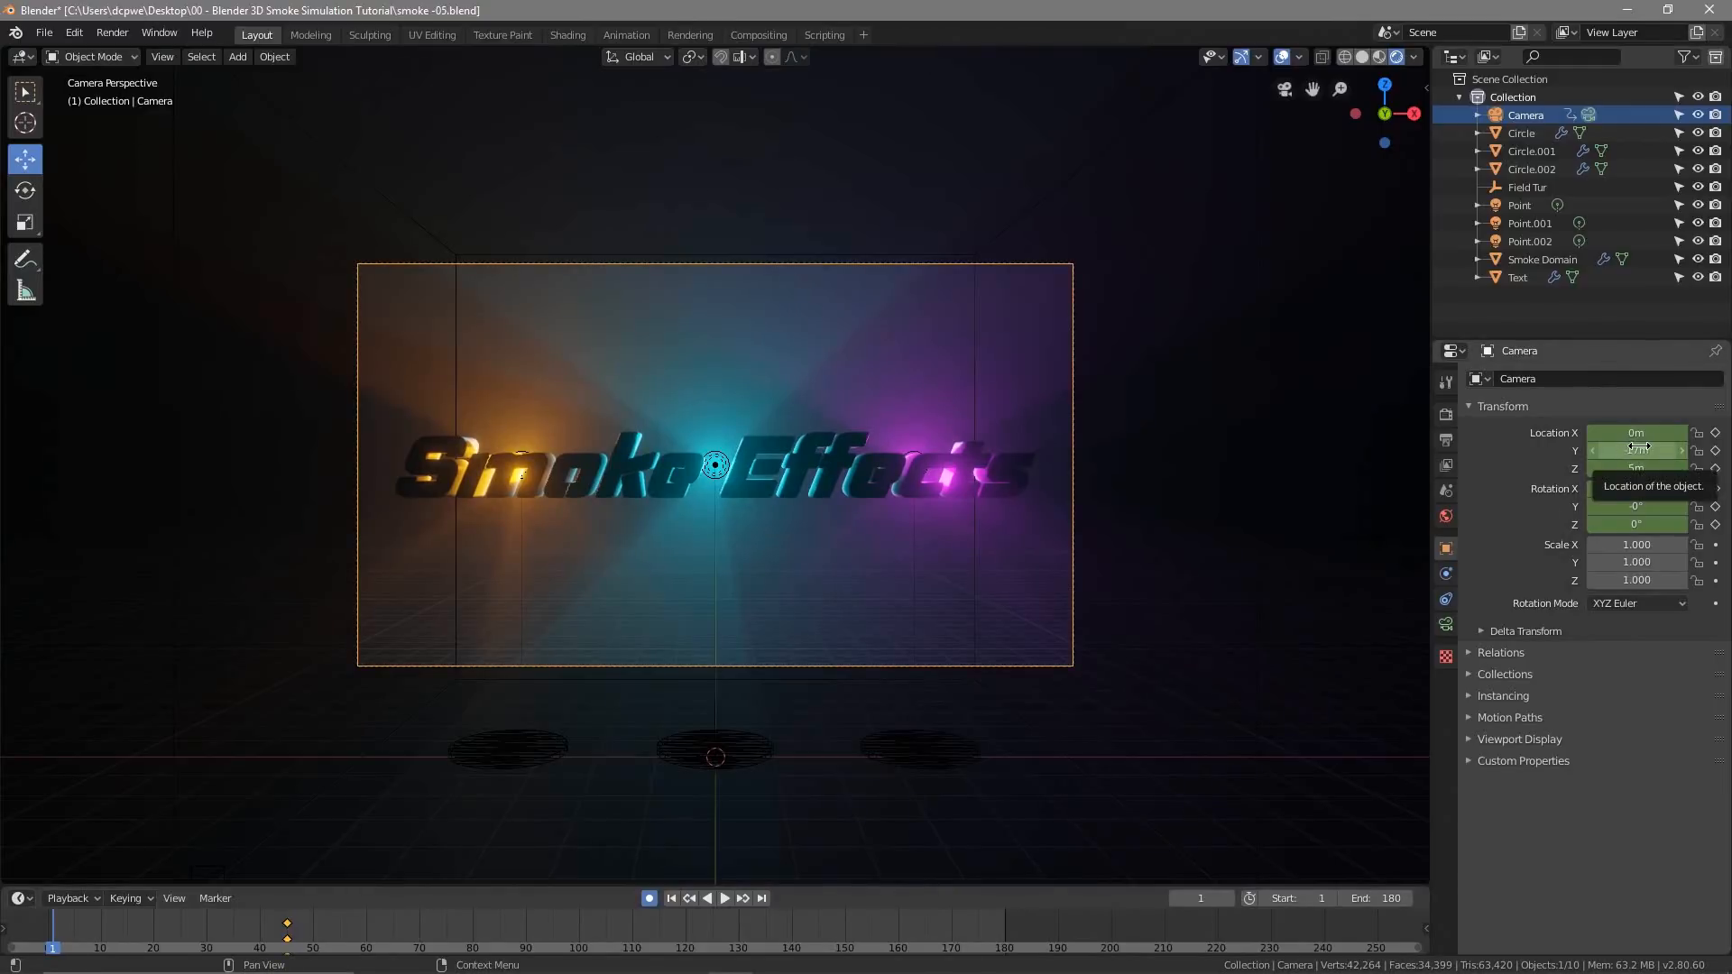
{"action": "key", "text": "i"}
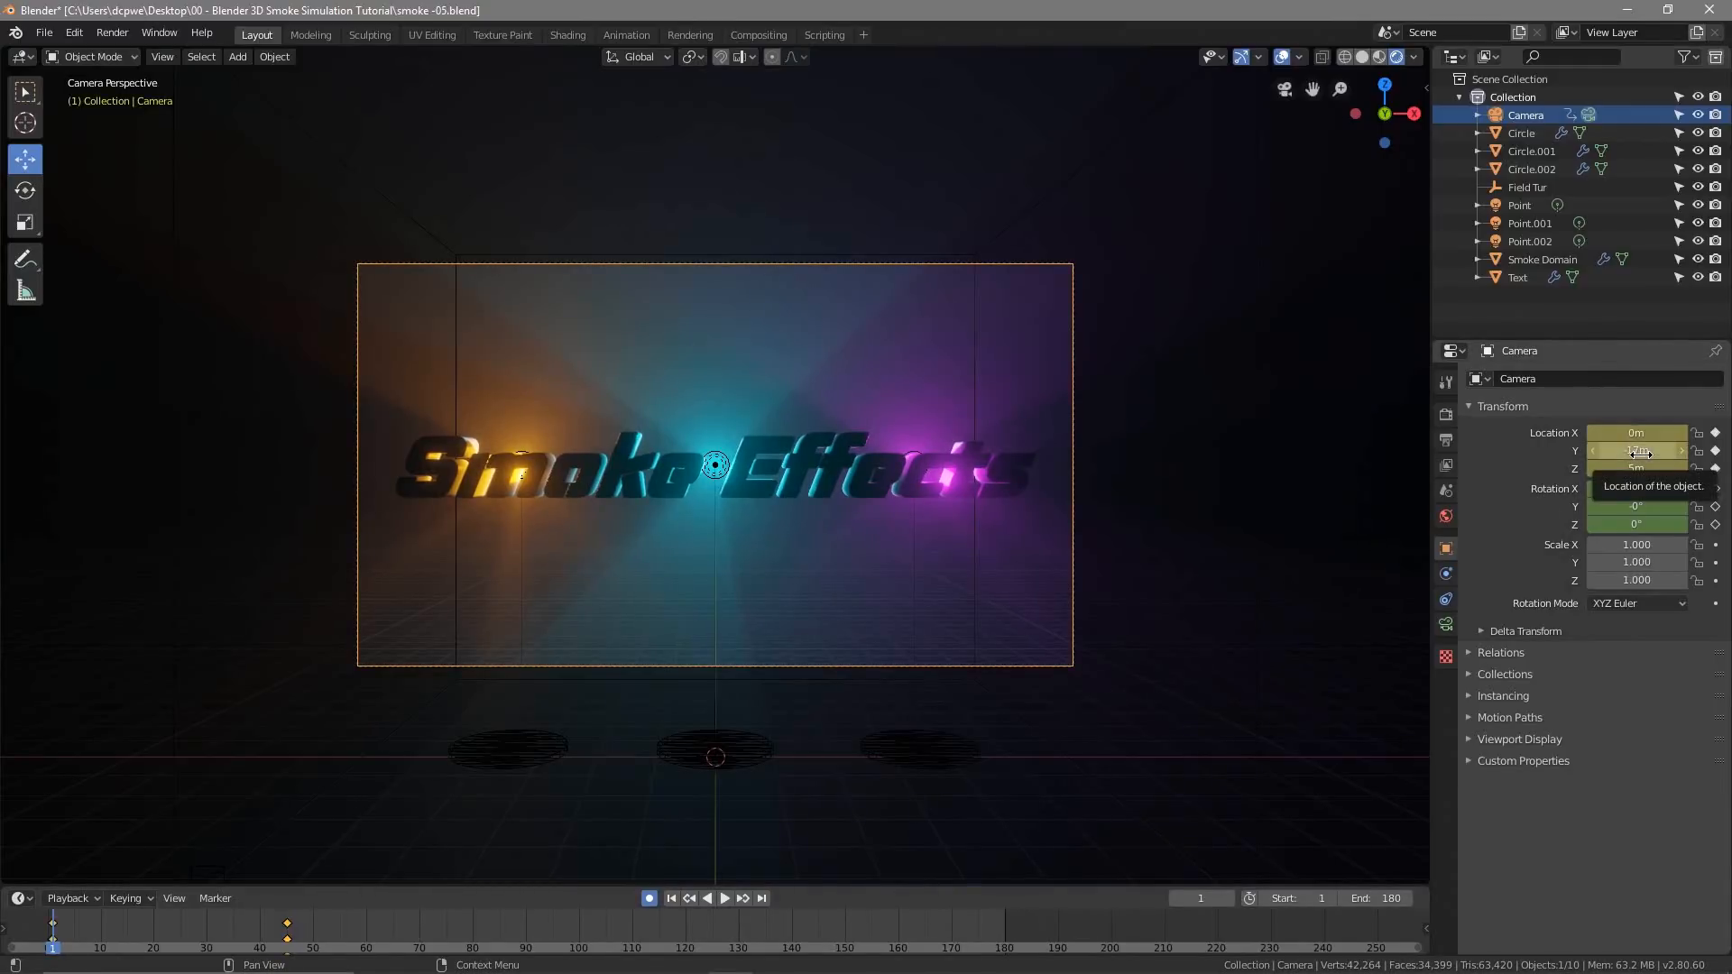
{"action": "key", "text": "i"}
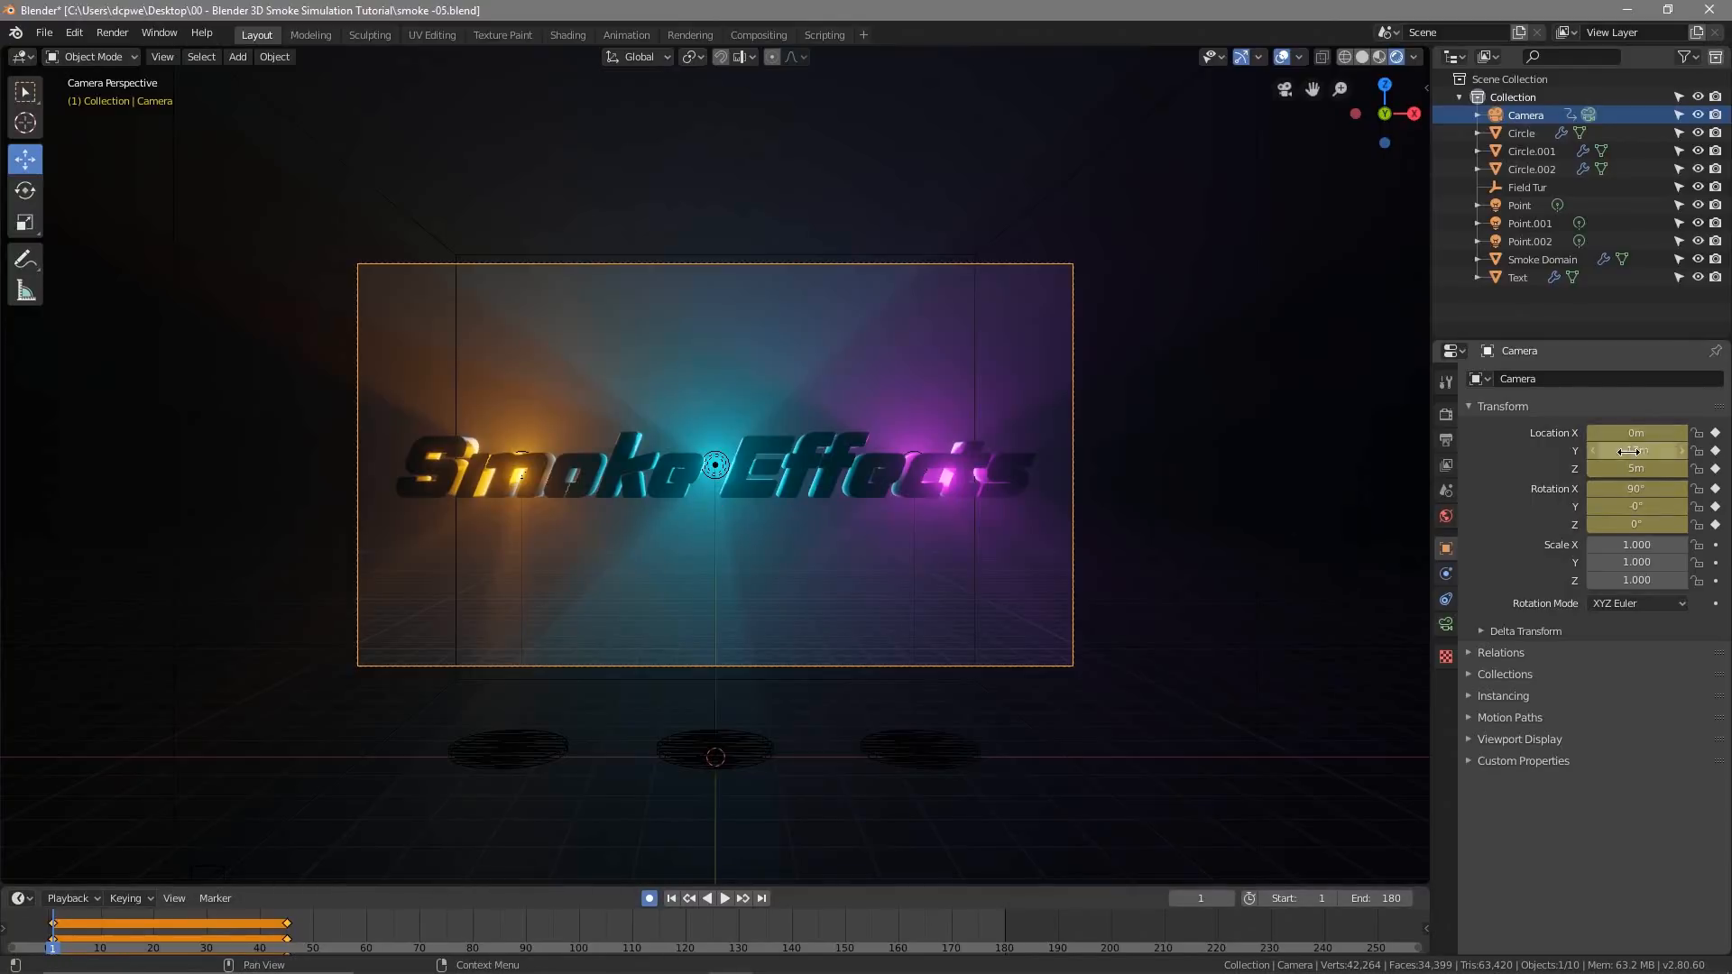
Set the camera's Y location to 4 m at frame 1, cancelling the Google backup merge prompt
{"action": "left_click_drag", "start_coordinate": [1629, 451], "coordinate": [1725, 451]}
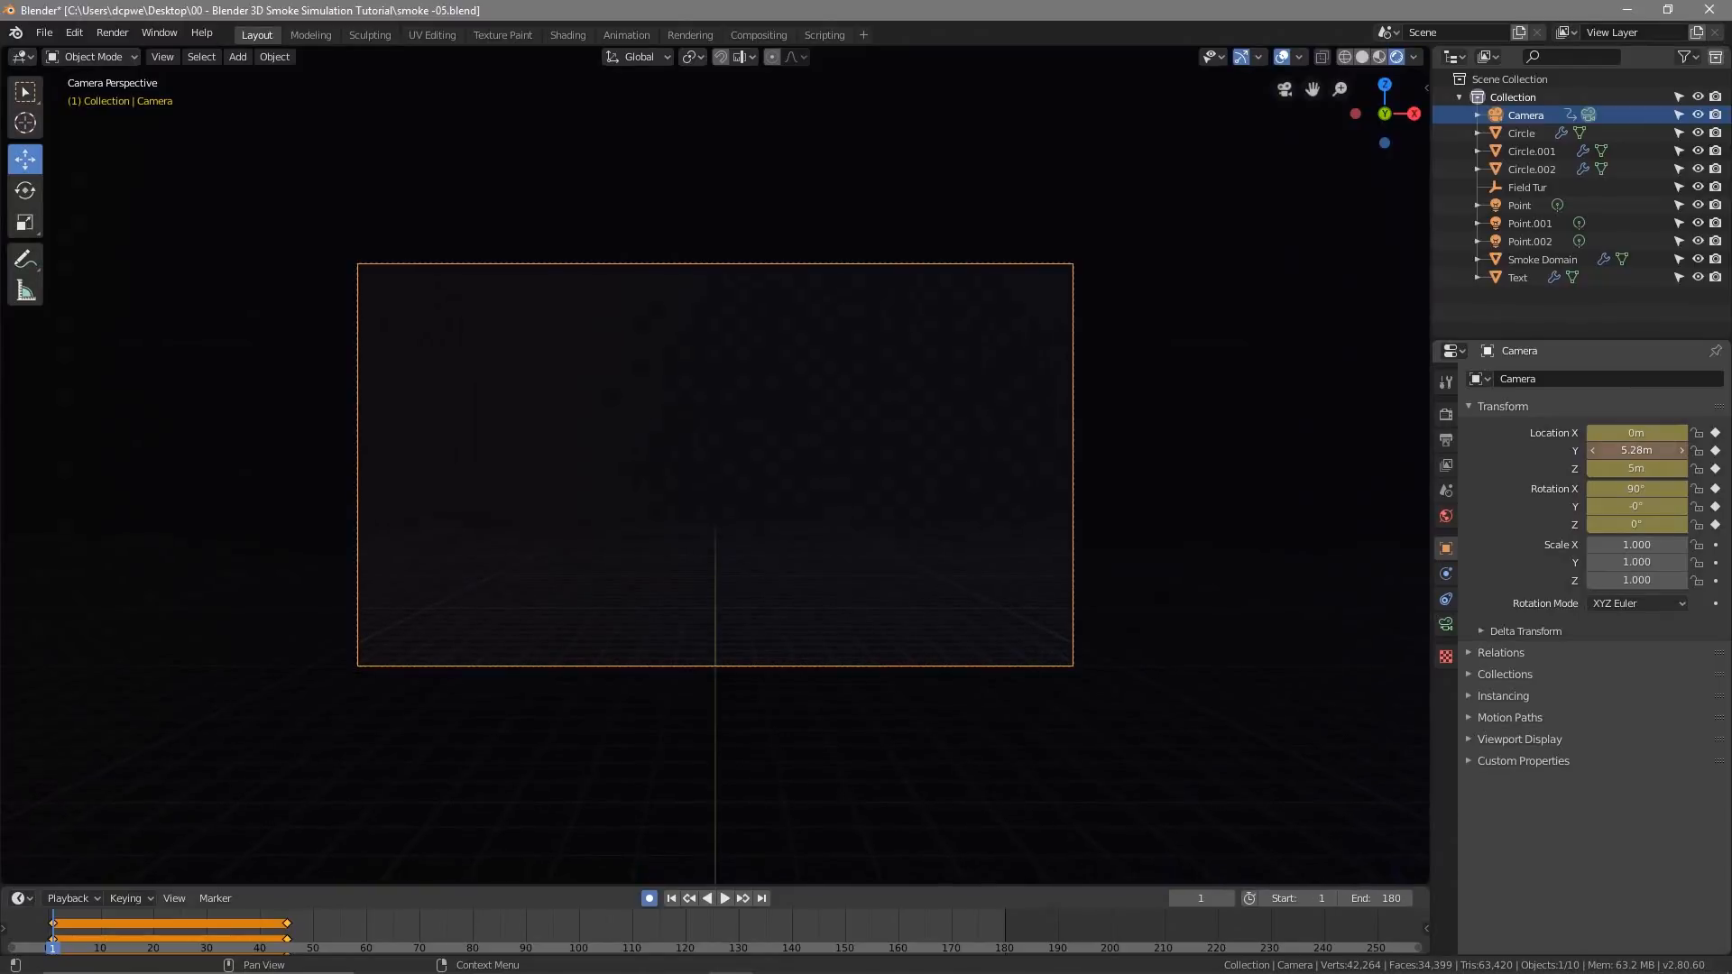
{"action": "mouse_move", "coordinate": [1635, 451]}
{"action": "left_mouse_down"}
{"action": "mouse_move", "coordinate": [1619, 451]}
{"action": "mouse_move", "coordinate": [1639, 451]}
{"action": "left_mouse_up"}
{"action": "left_click", "coordinate": [851, 540]}
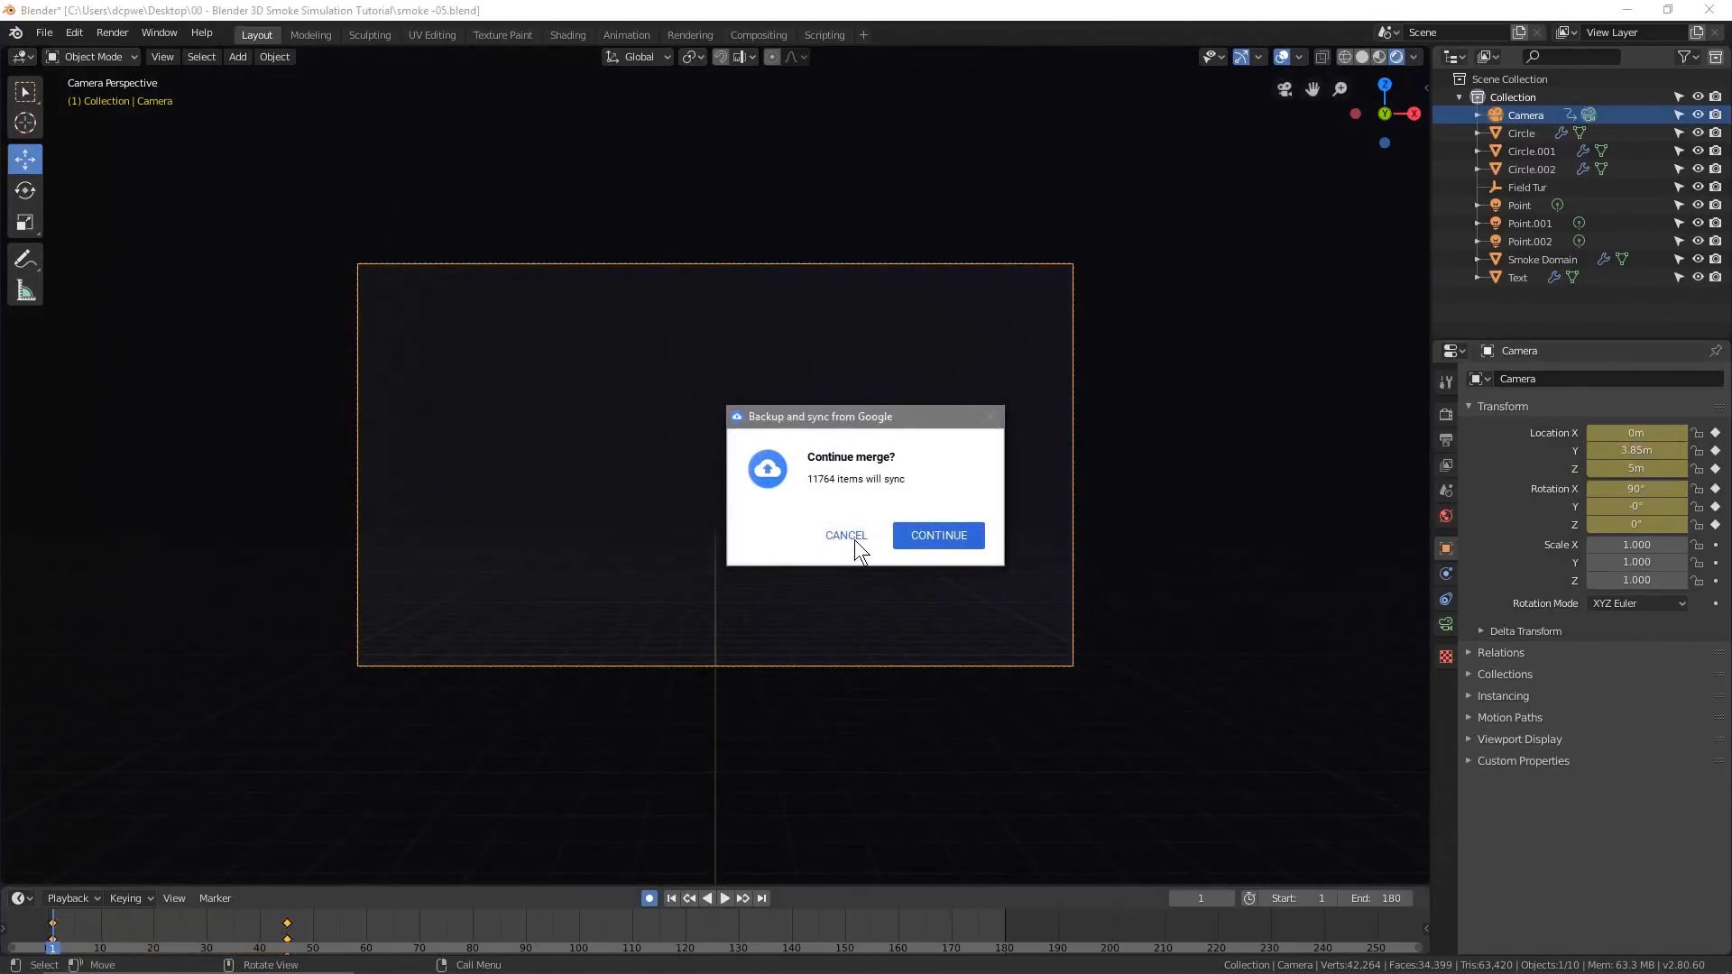
{"action": "left_click", "coordinate": [846, 535]}
{"action": "left_click_drag", "start_coordinate": [1636, 451], "coordinate": [1640, 451]}
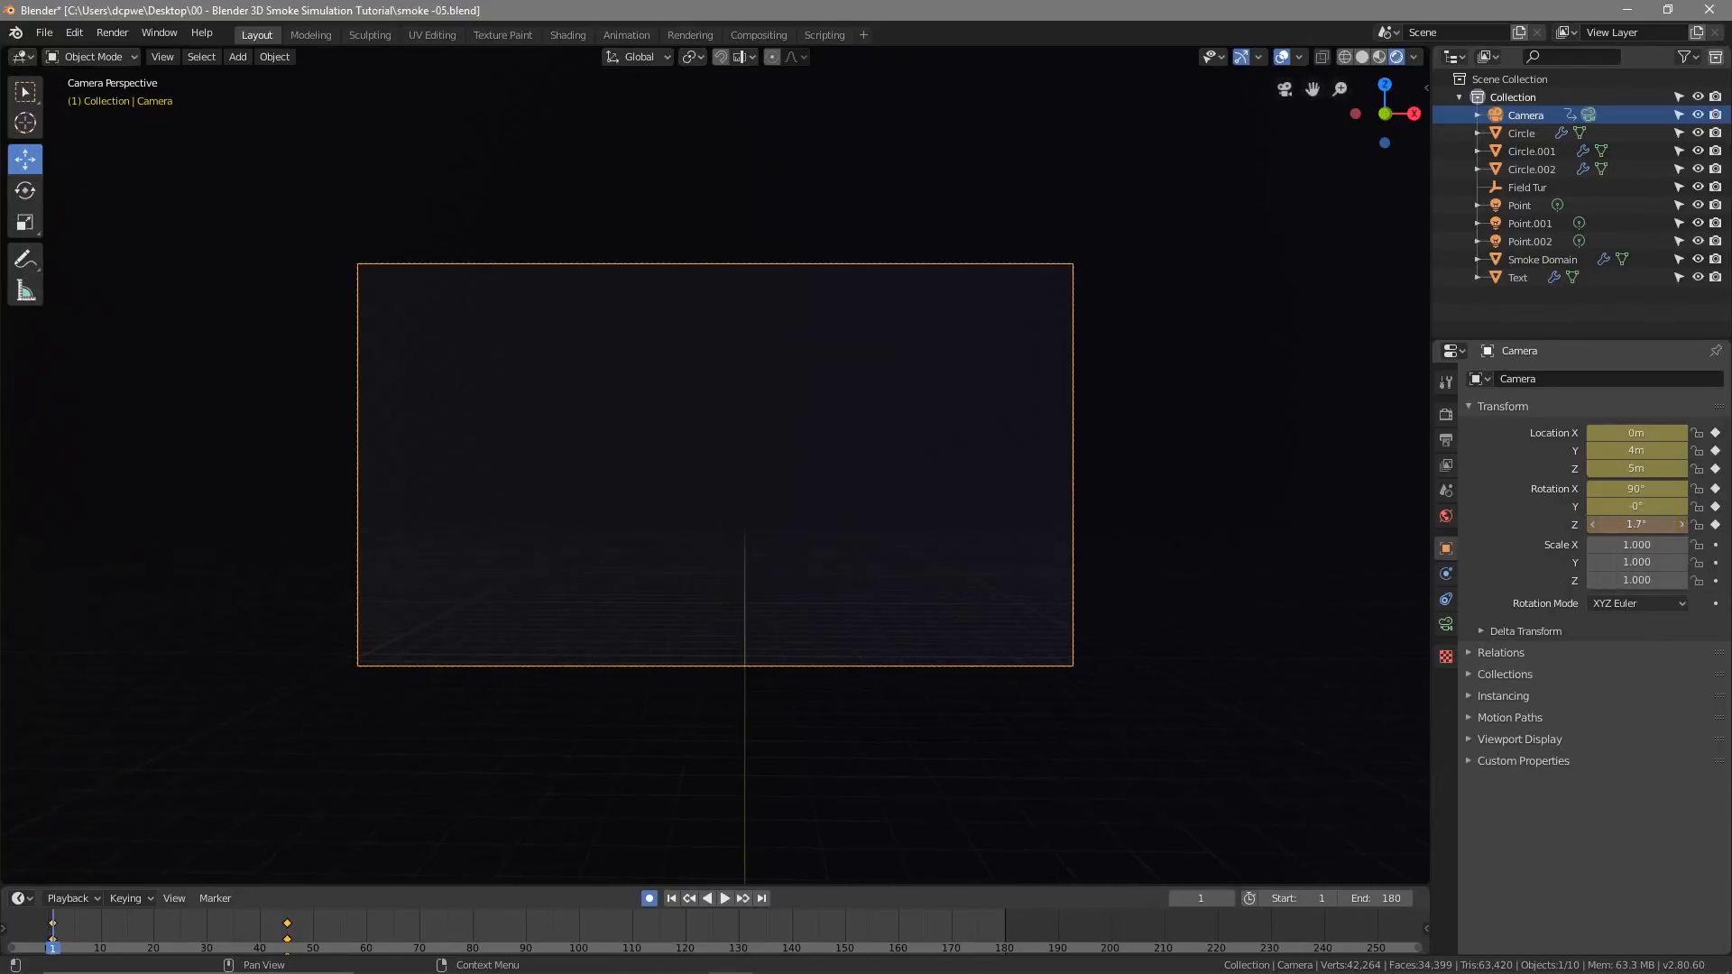
Set the camera's Y rotation to 45° at frame 1
{"action": "left_click_drag", "start_coordinate": [1639, 505], "coordinate": [1639, 506]}
{"action": "type", "text": "45"}
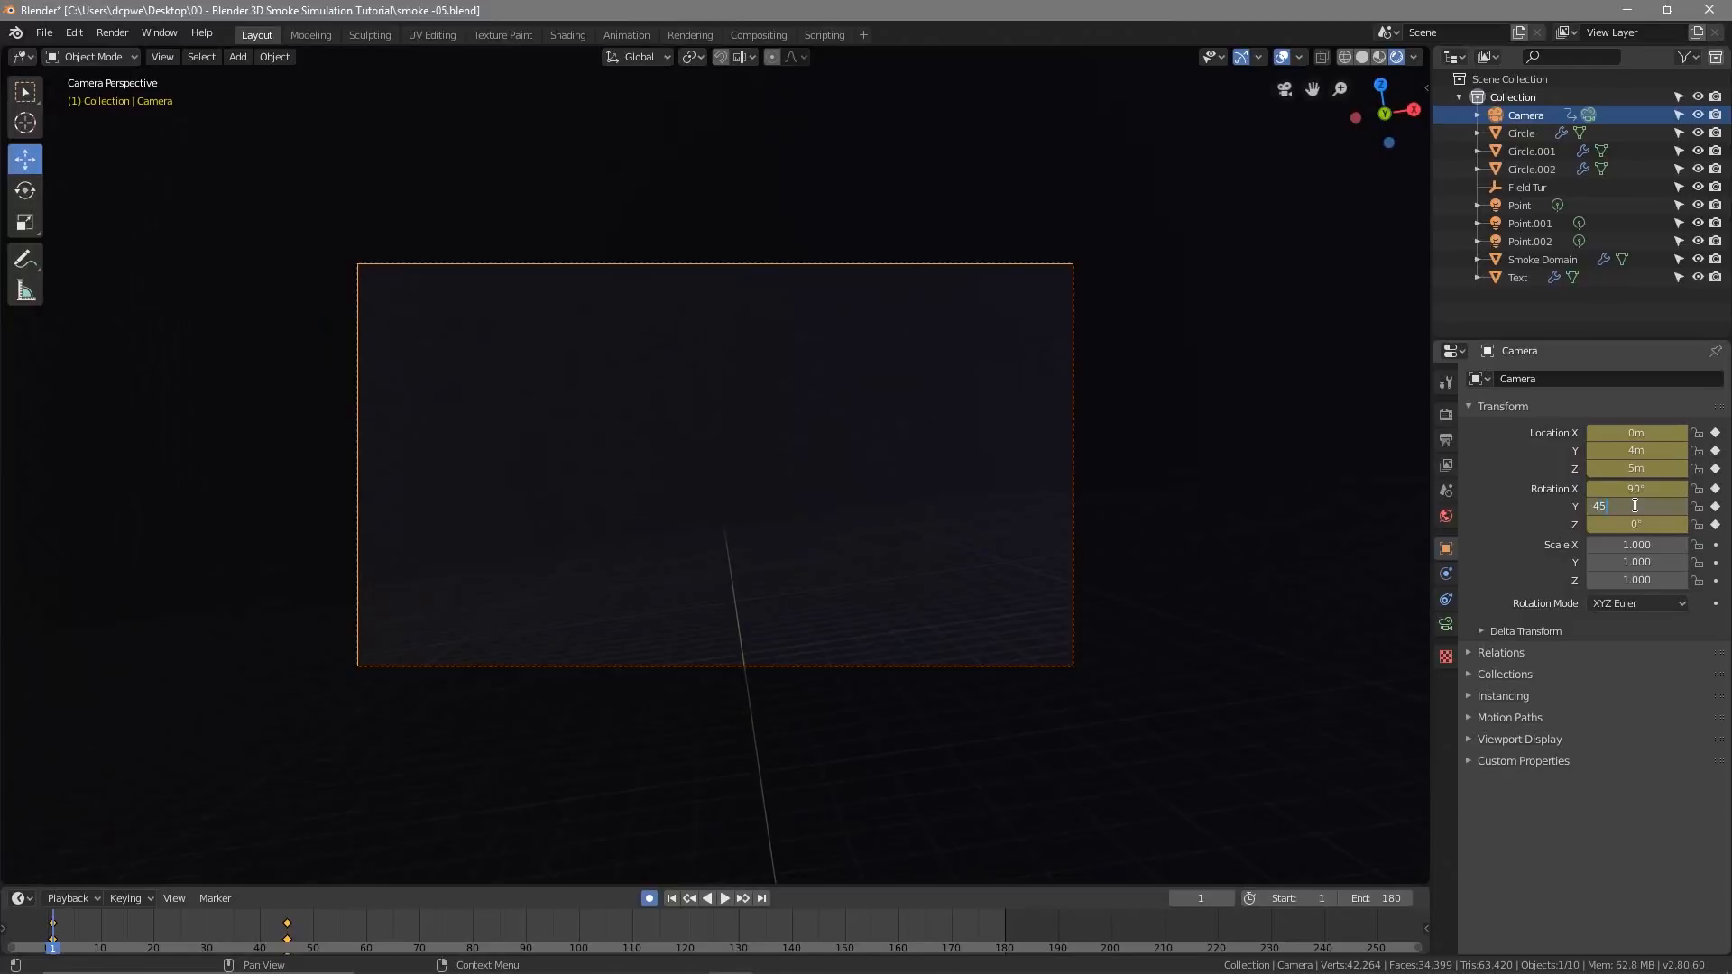
{"action": "key", "text": "Return"}
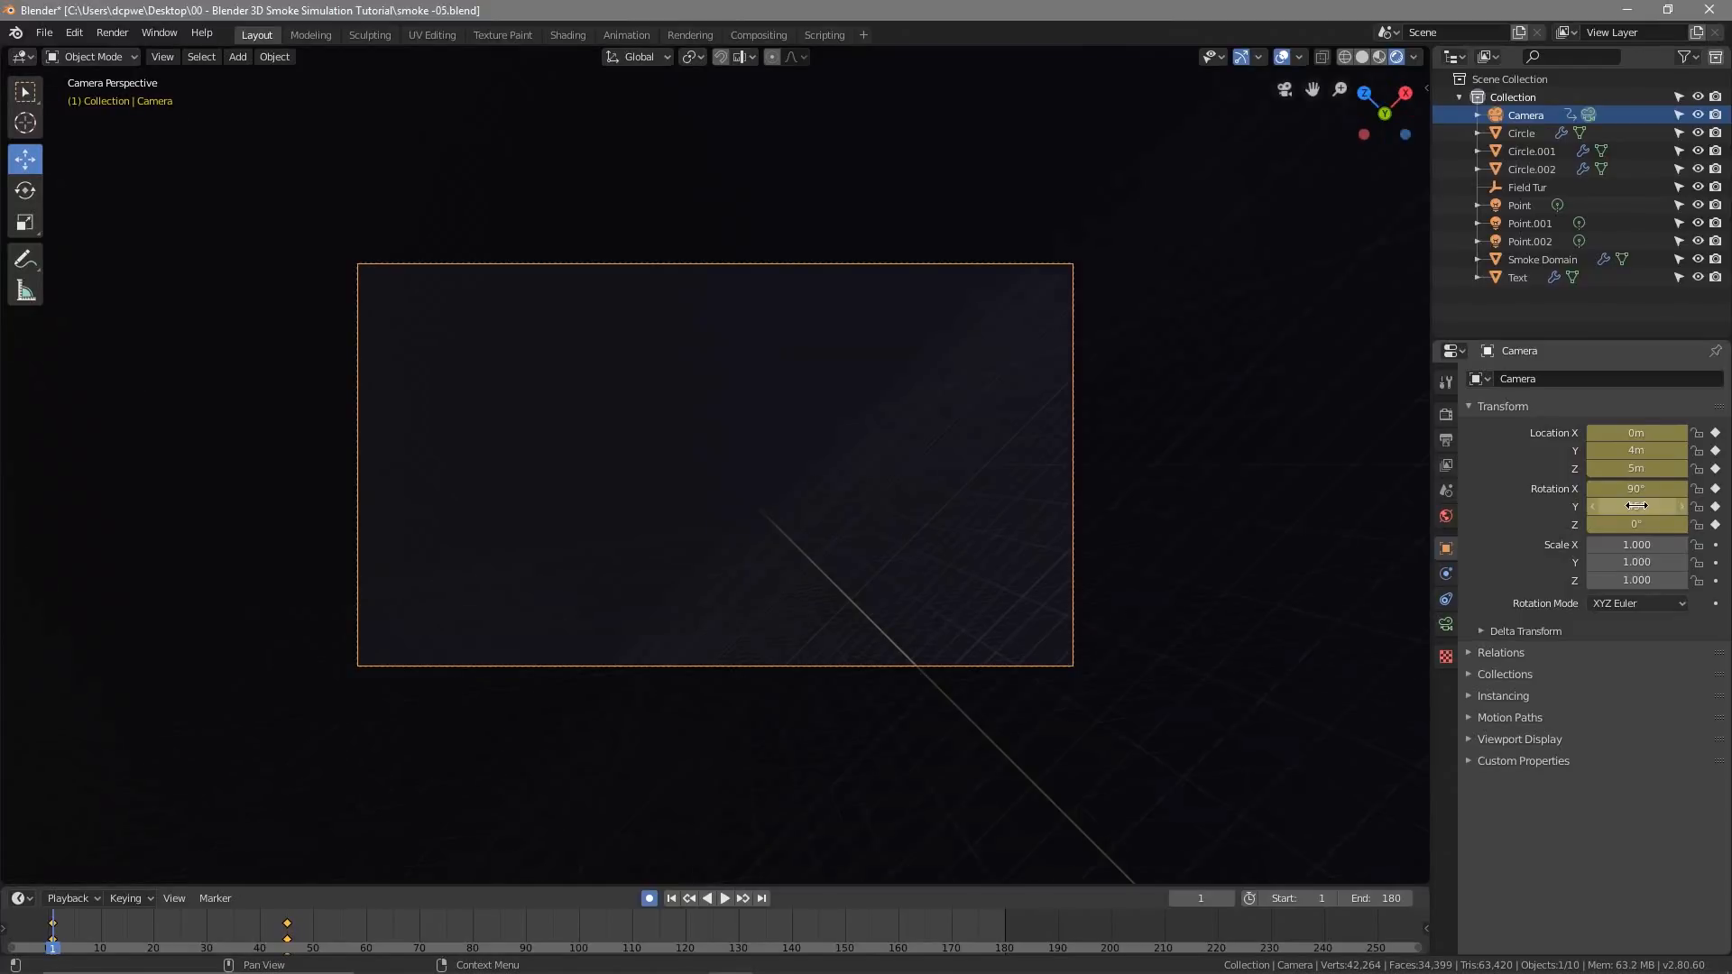
Play back the camera move from the first frame with automatic keyframing off, and return to frame 1
{"action": "left_click", "coordinate": [724, 898]}
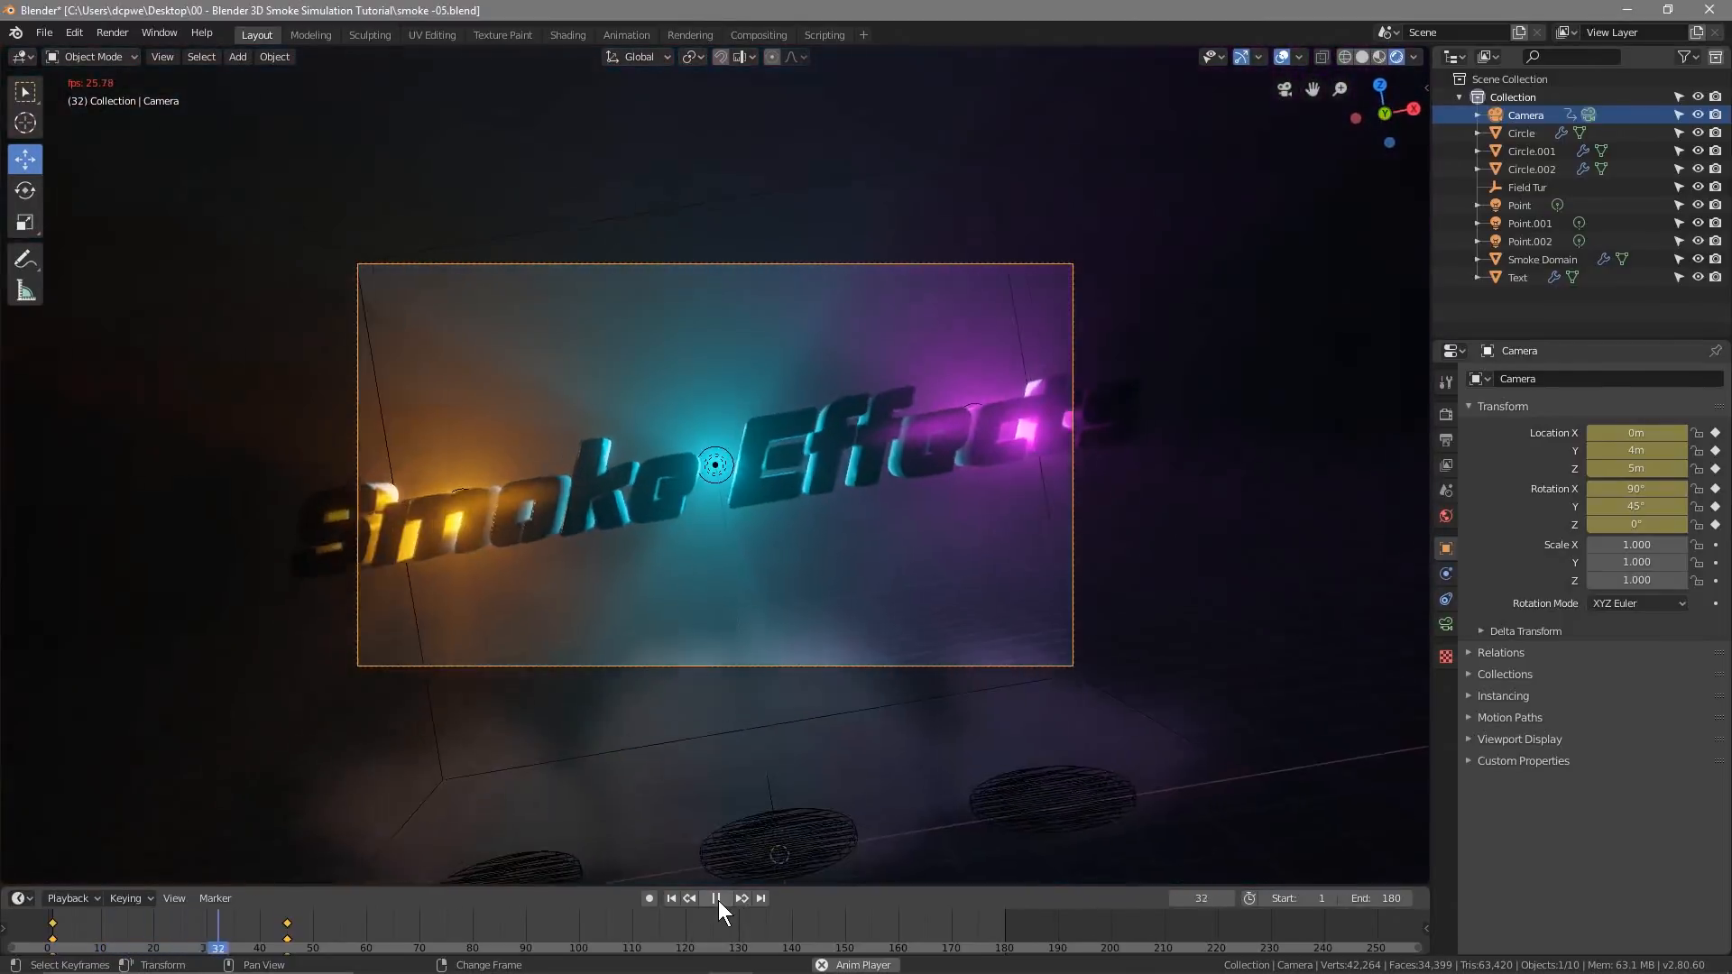
{"action": "left_click", "coordinate": [672, 898]}
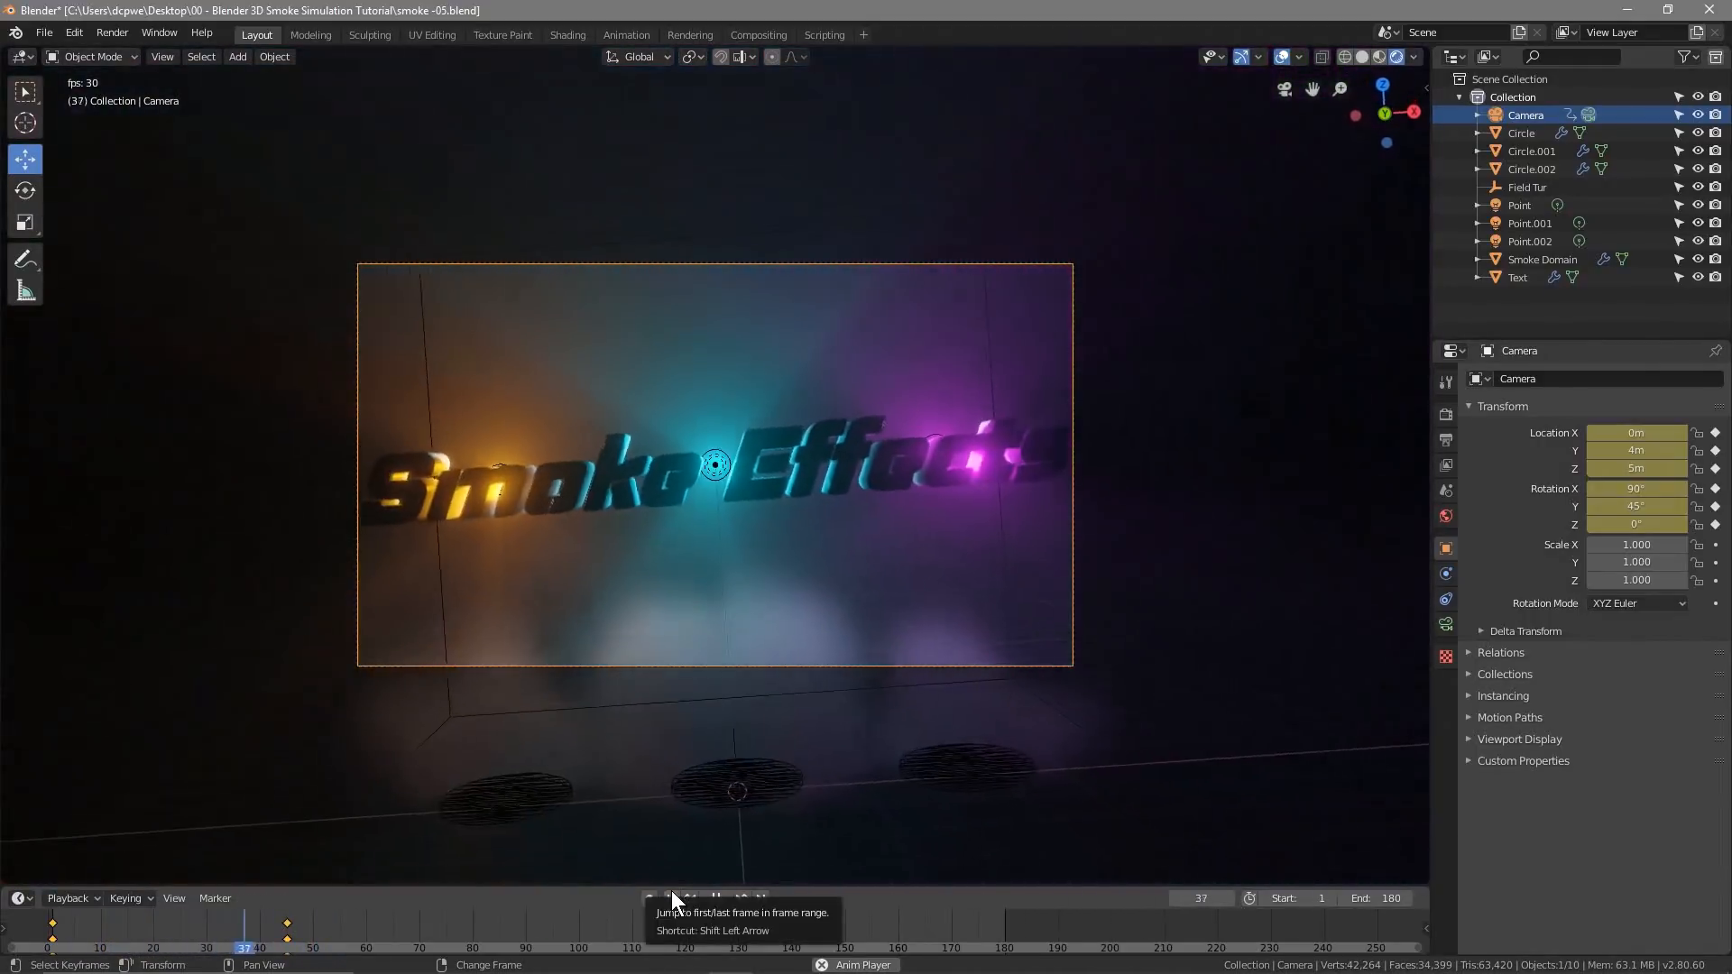
{"action": "left_click", "coordinate": [671, 899]}
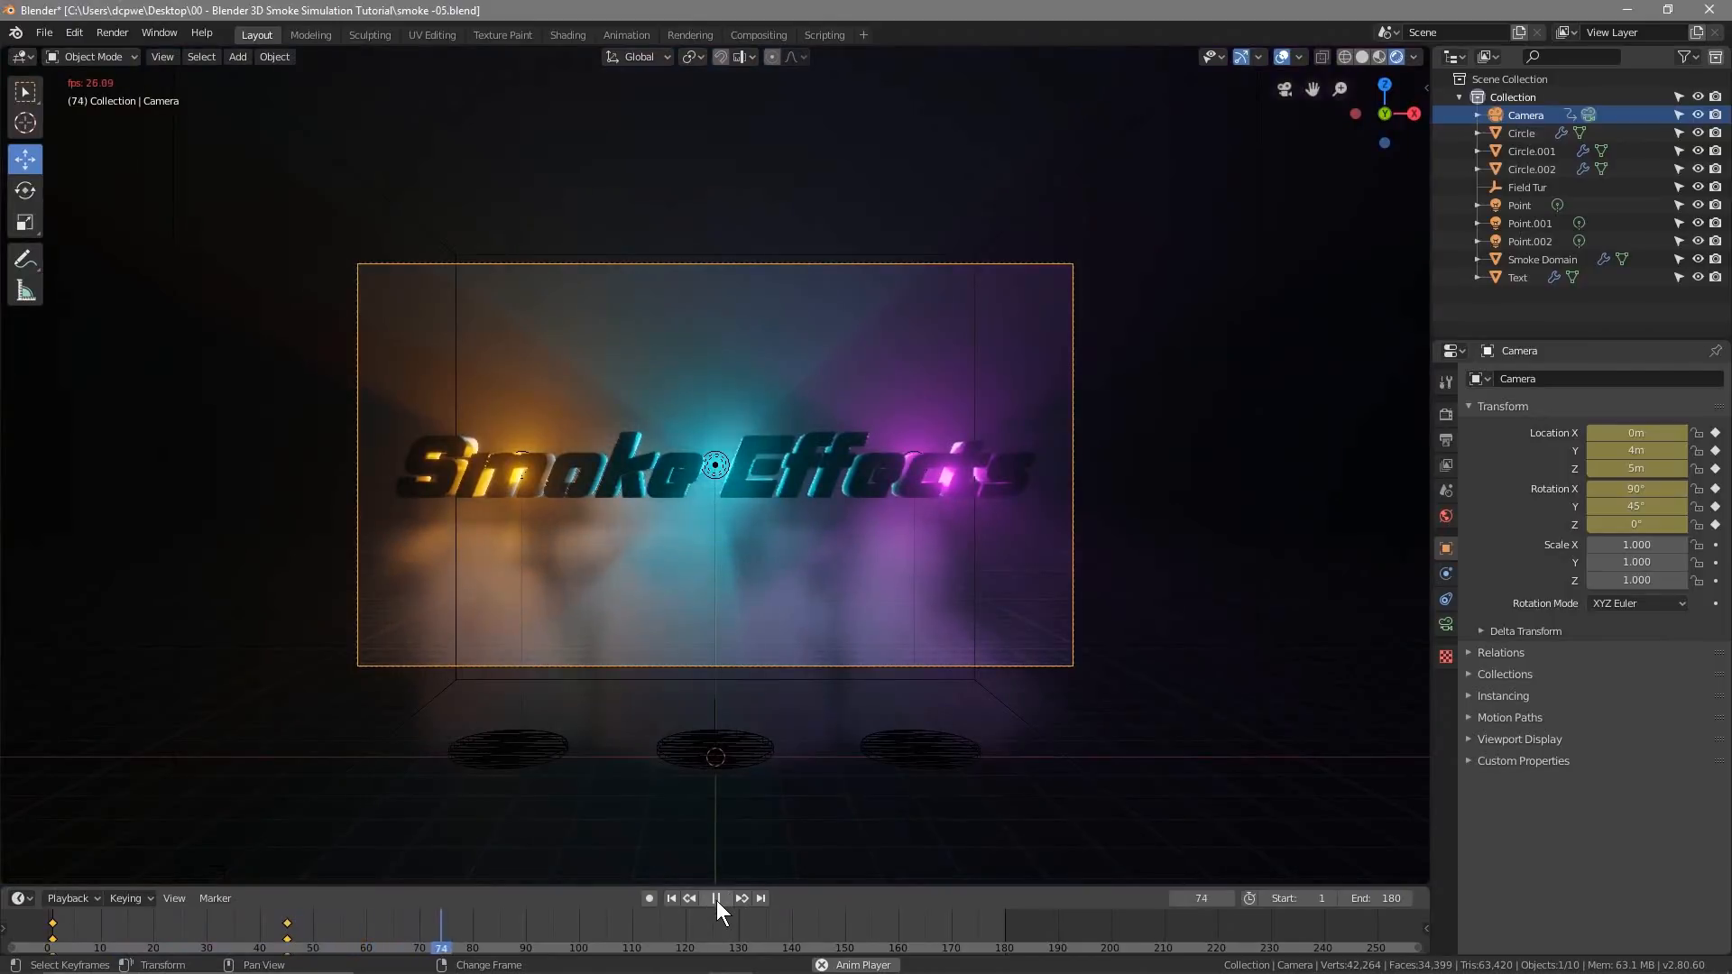
{"action": "left_click", "coordinate": [716, 900]}
{"action": "left_click", "coordinate": [680, 897]}
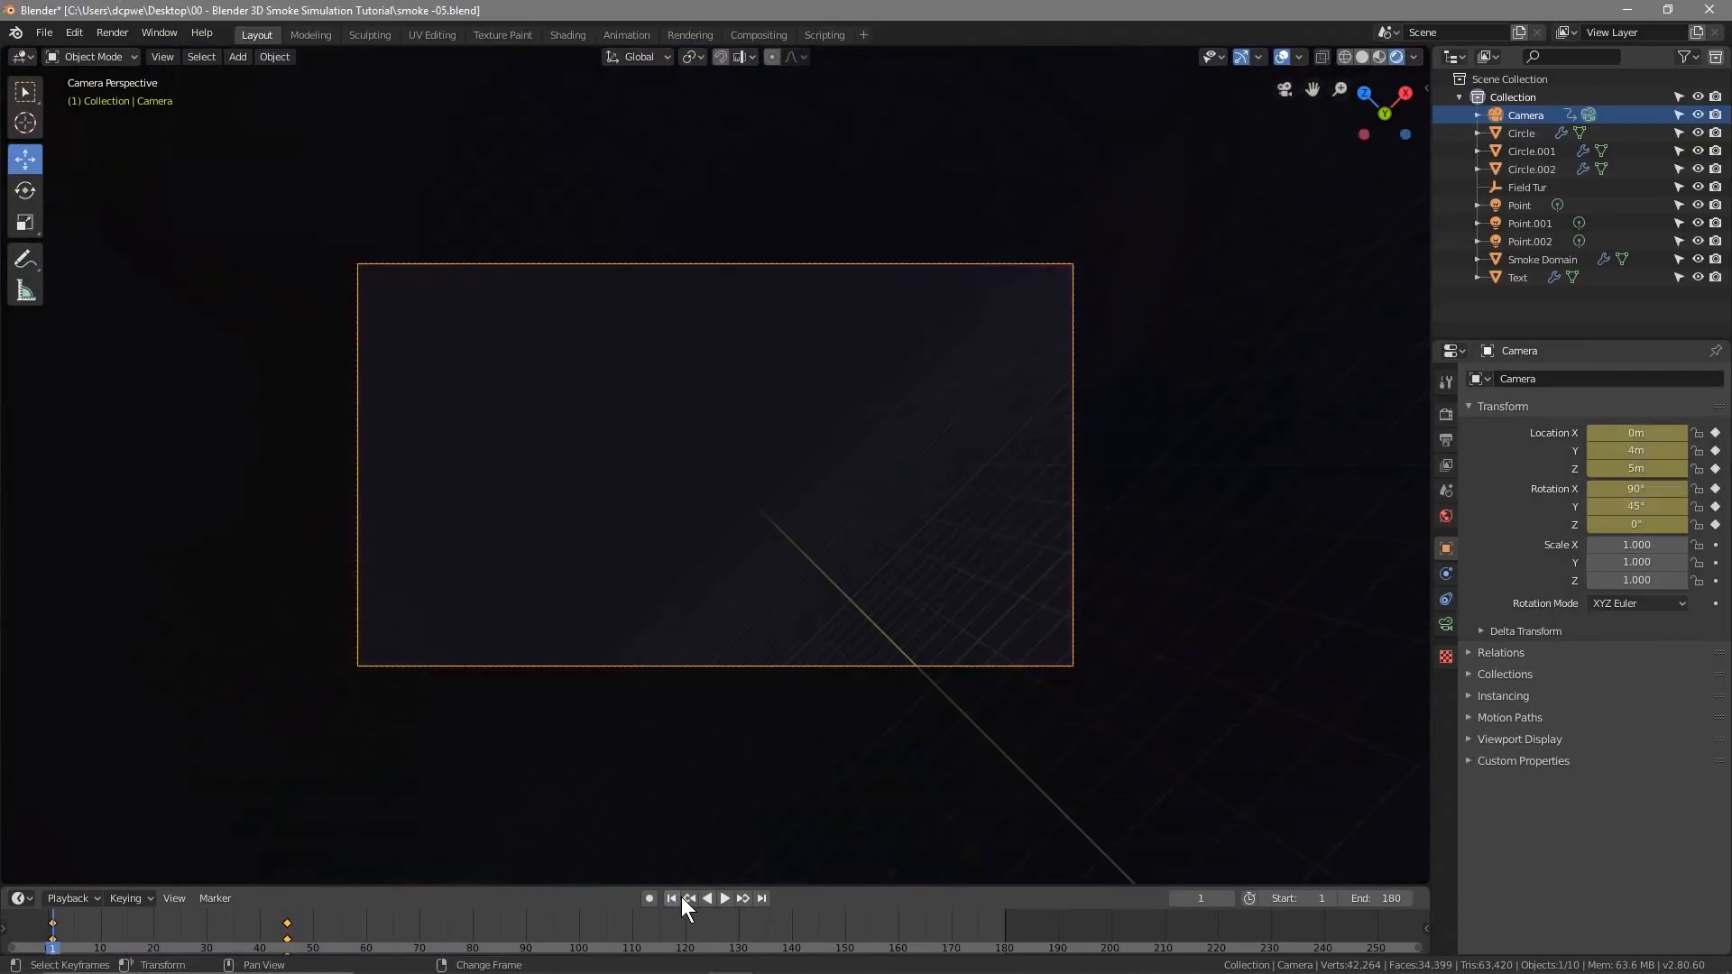
Jump to the keyframe at frame 45, turn automatic keyframing back on and set the camera's Y location to -20 m
{"action": "left_click", "coordinate": [743, 900]}
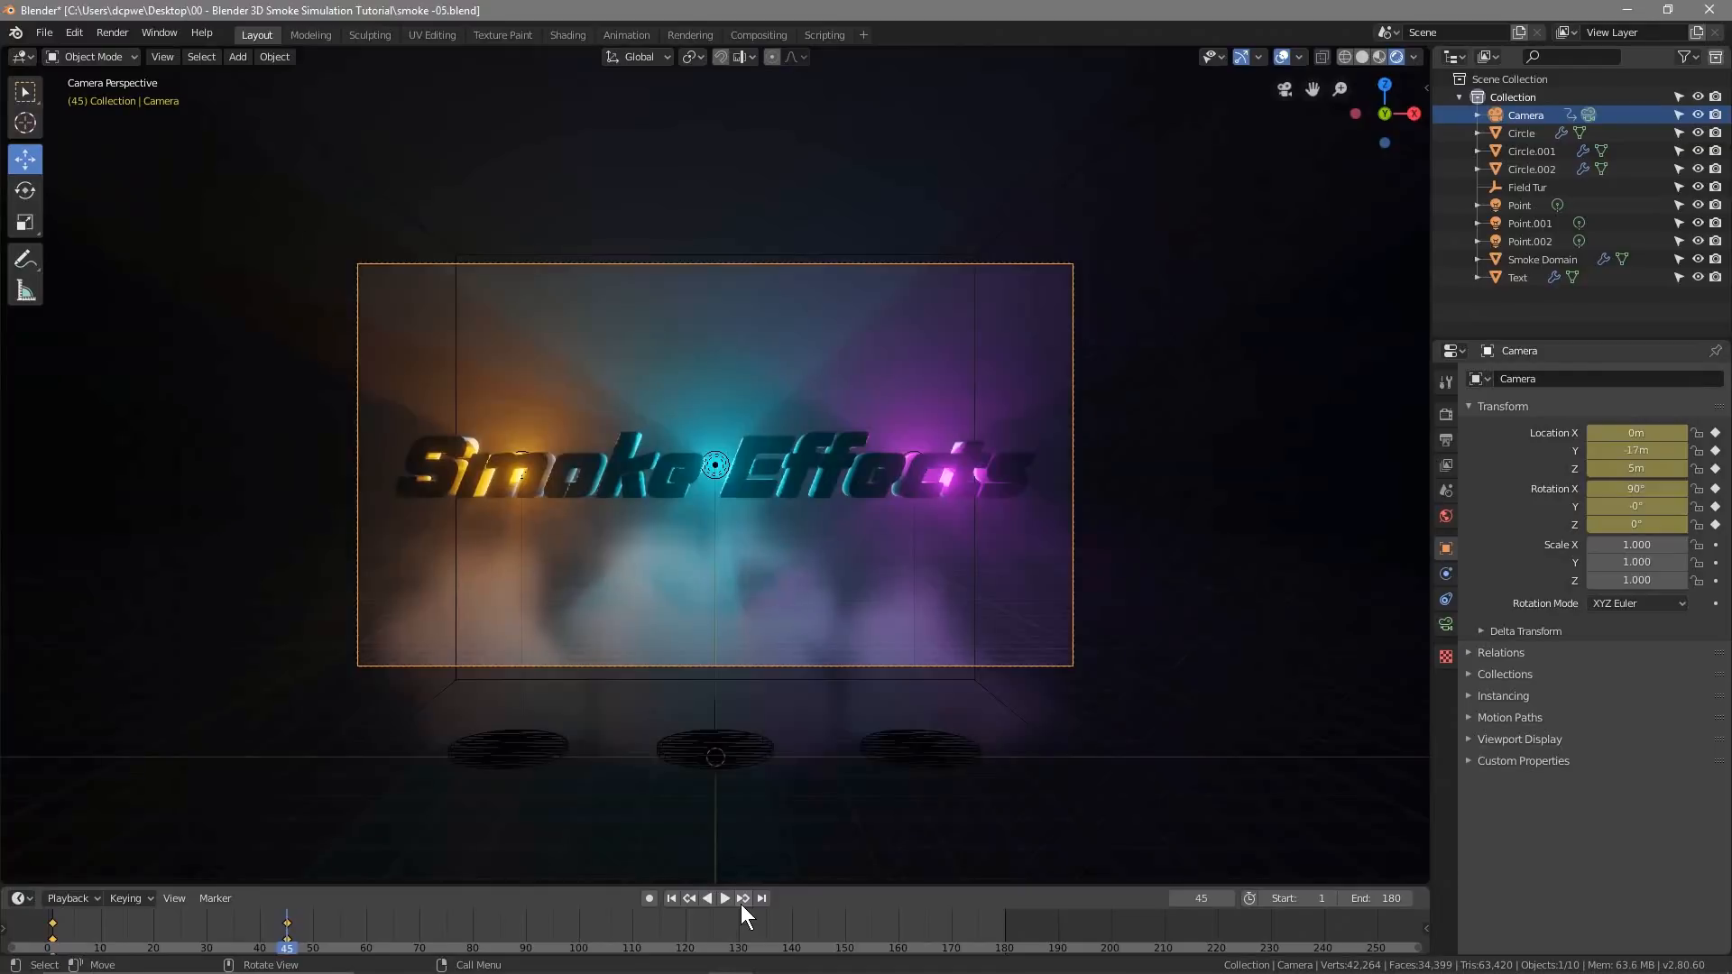
{"action": "left_click", "coordinate": [649, 898]}
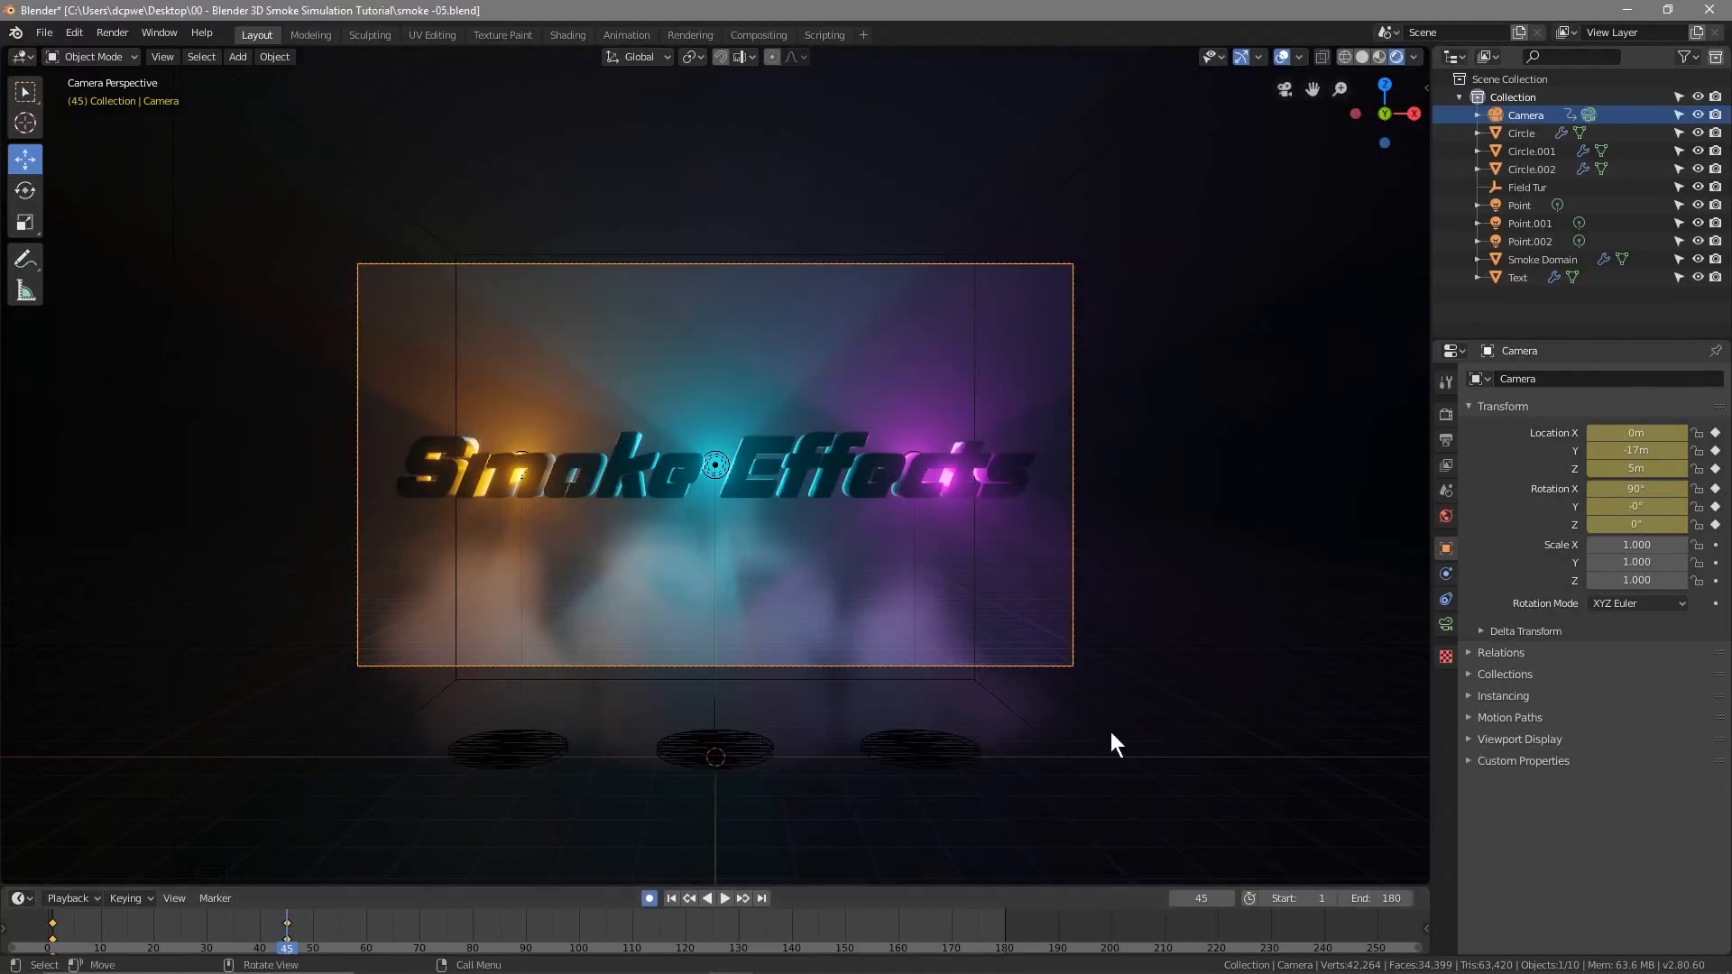
{"action": "left_click_drag", "start_coordinate": [1636, 450], "coordinate": [1581, 450]}
{"action": "left_click", "coordinate": [1640, 450]}
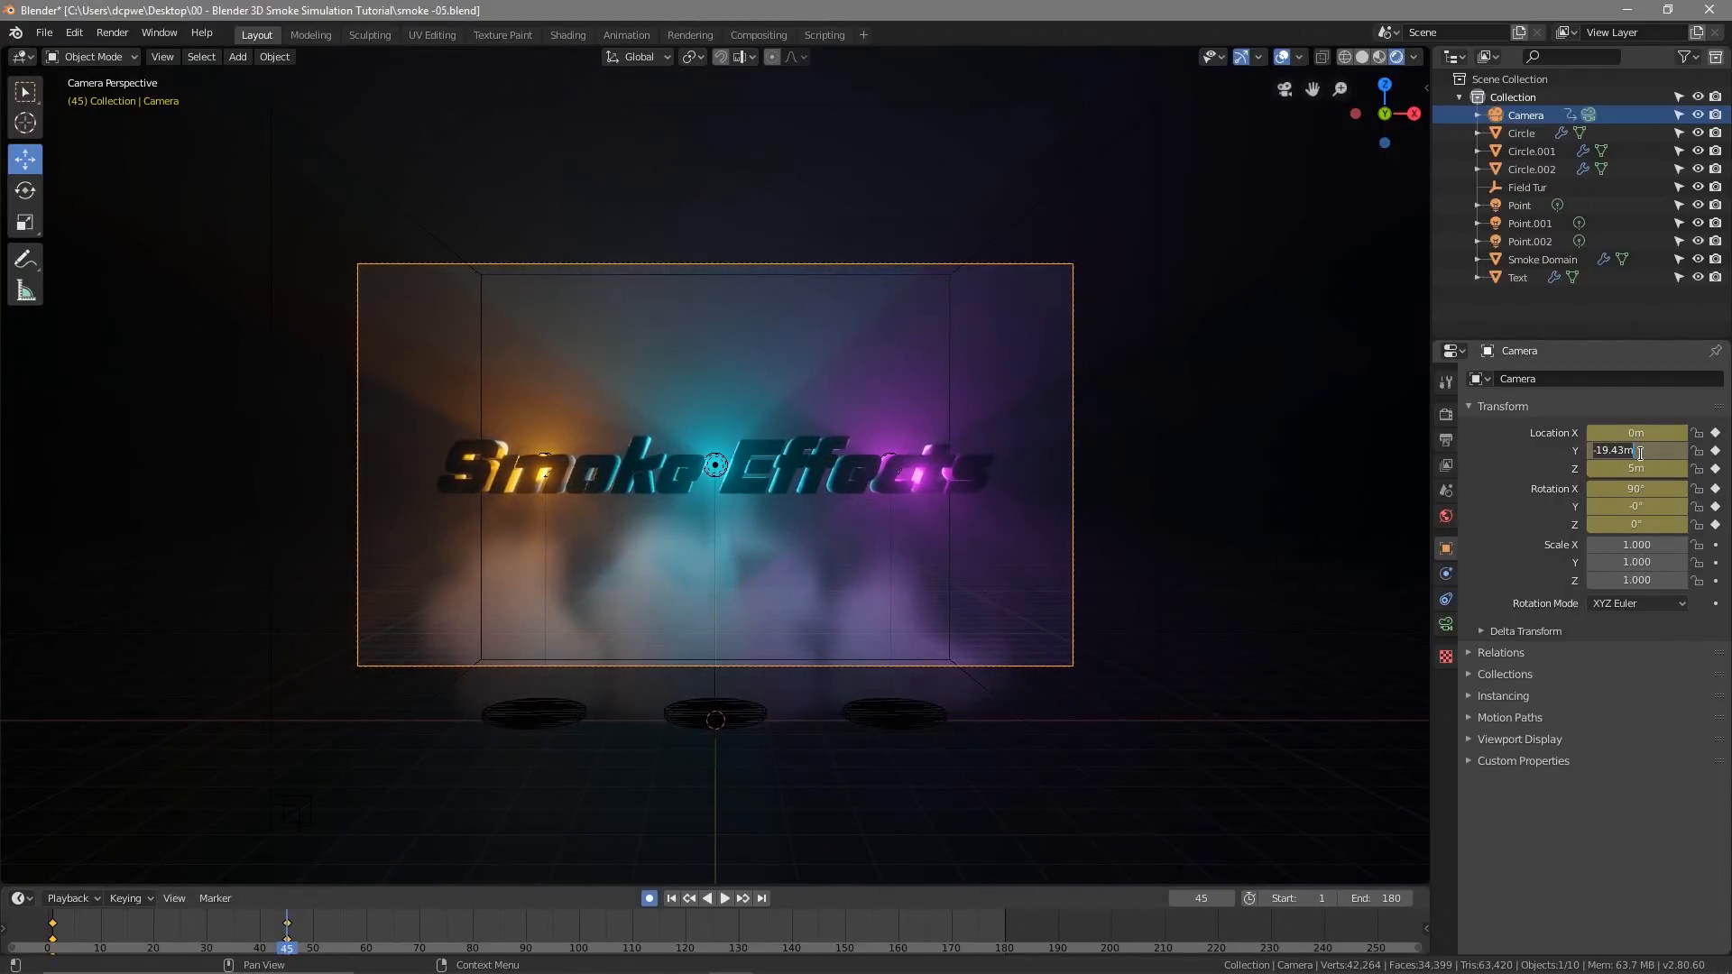
{"action": "type", "text": "-20"}
{"action": "key", "text": "Return"}
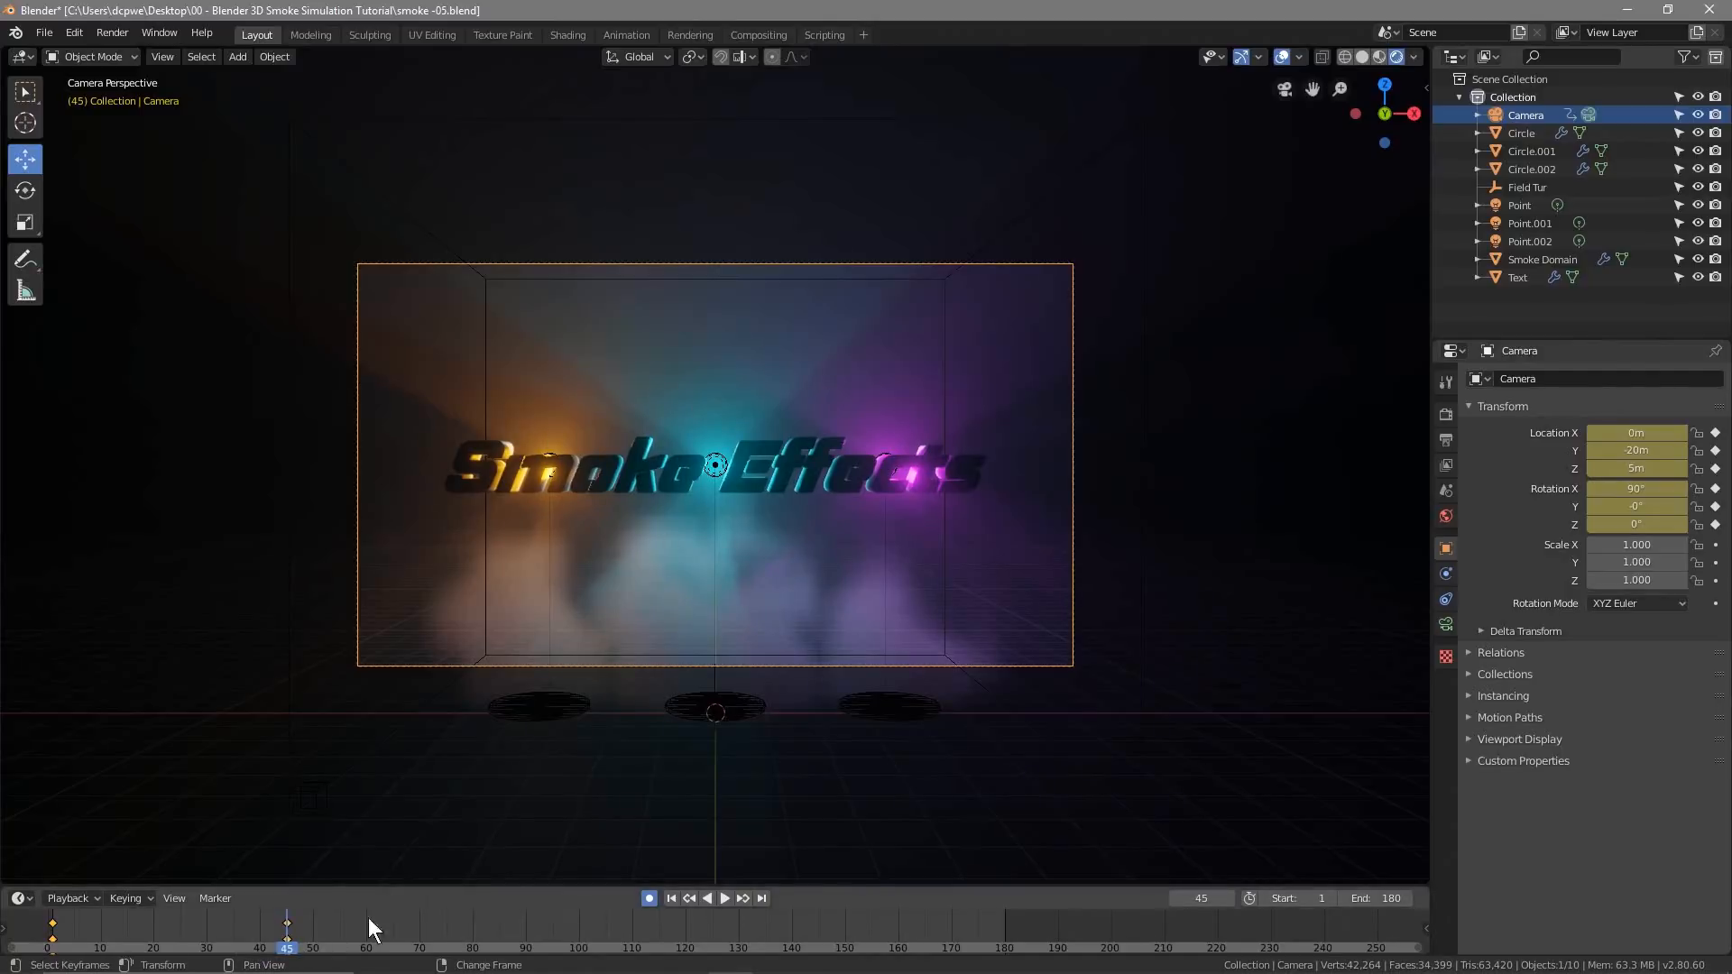
Go to frame 180 and insert location and rotation keyframes for the camera
{"action": "key", "text": "space"}
{"action": "right_click_drag", "start_coordinate": [425, 942], "coordinate": [1004, 931]}
{"action": "key", "text": "space"}
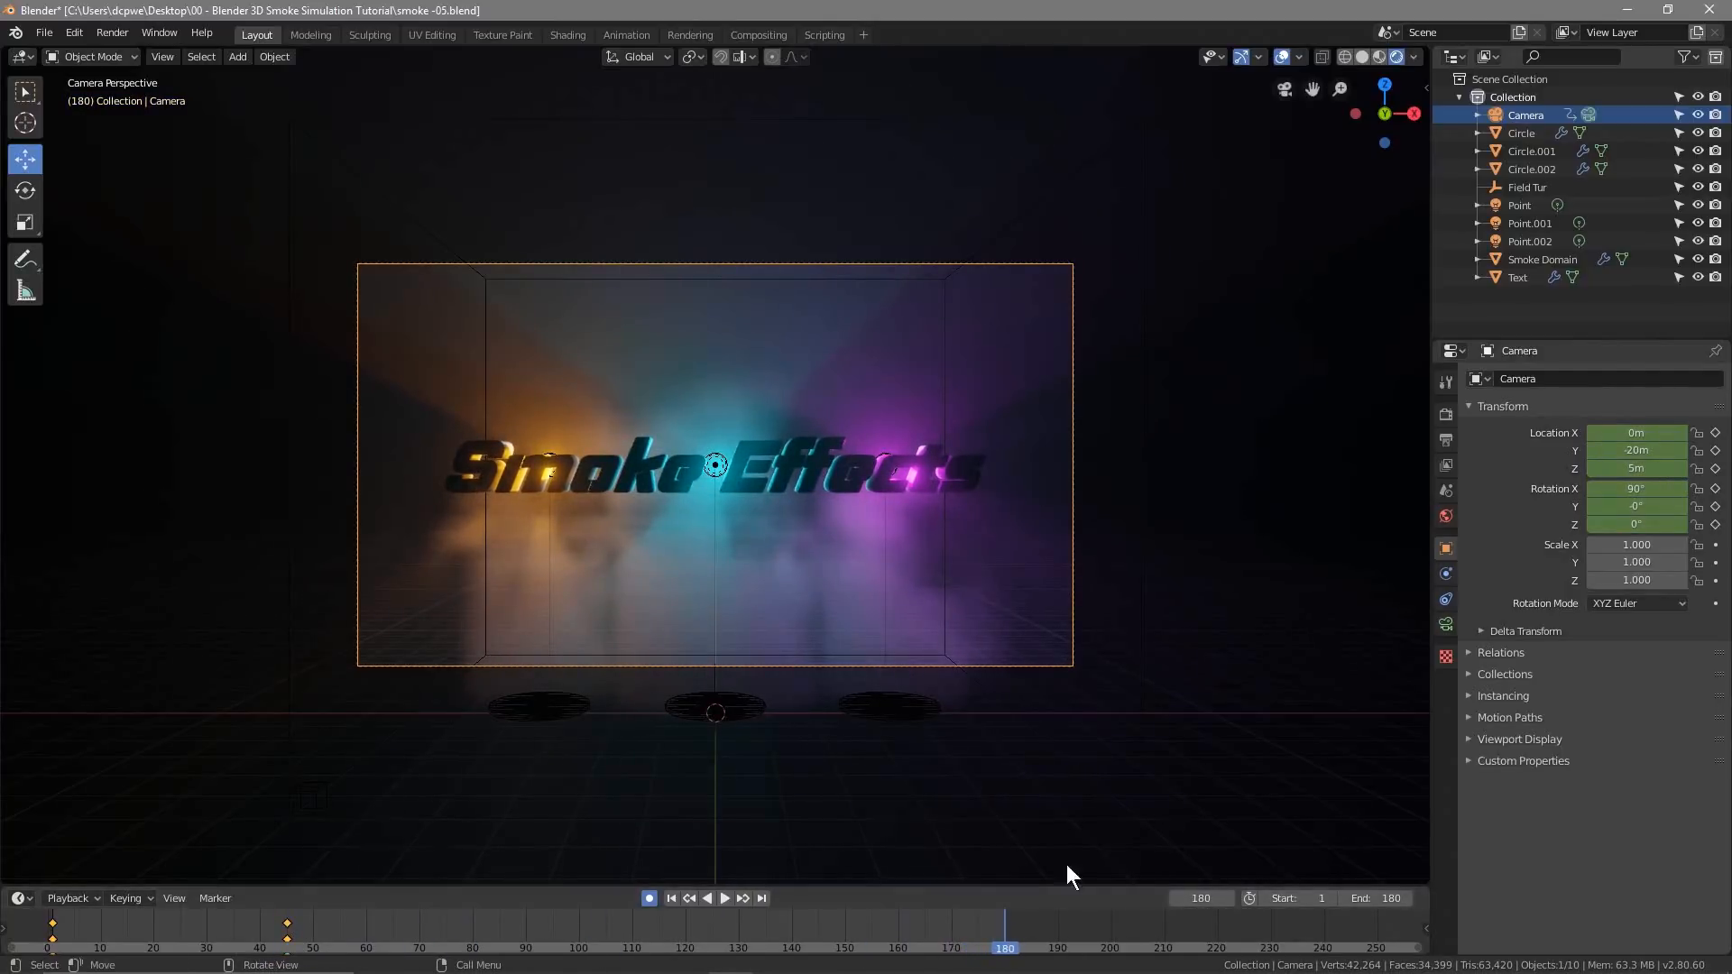
{"action": "key", "text": "i"}
{"action": "key", "text": "i"}
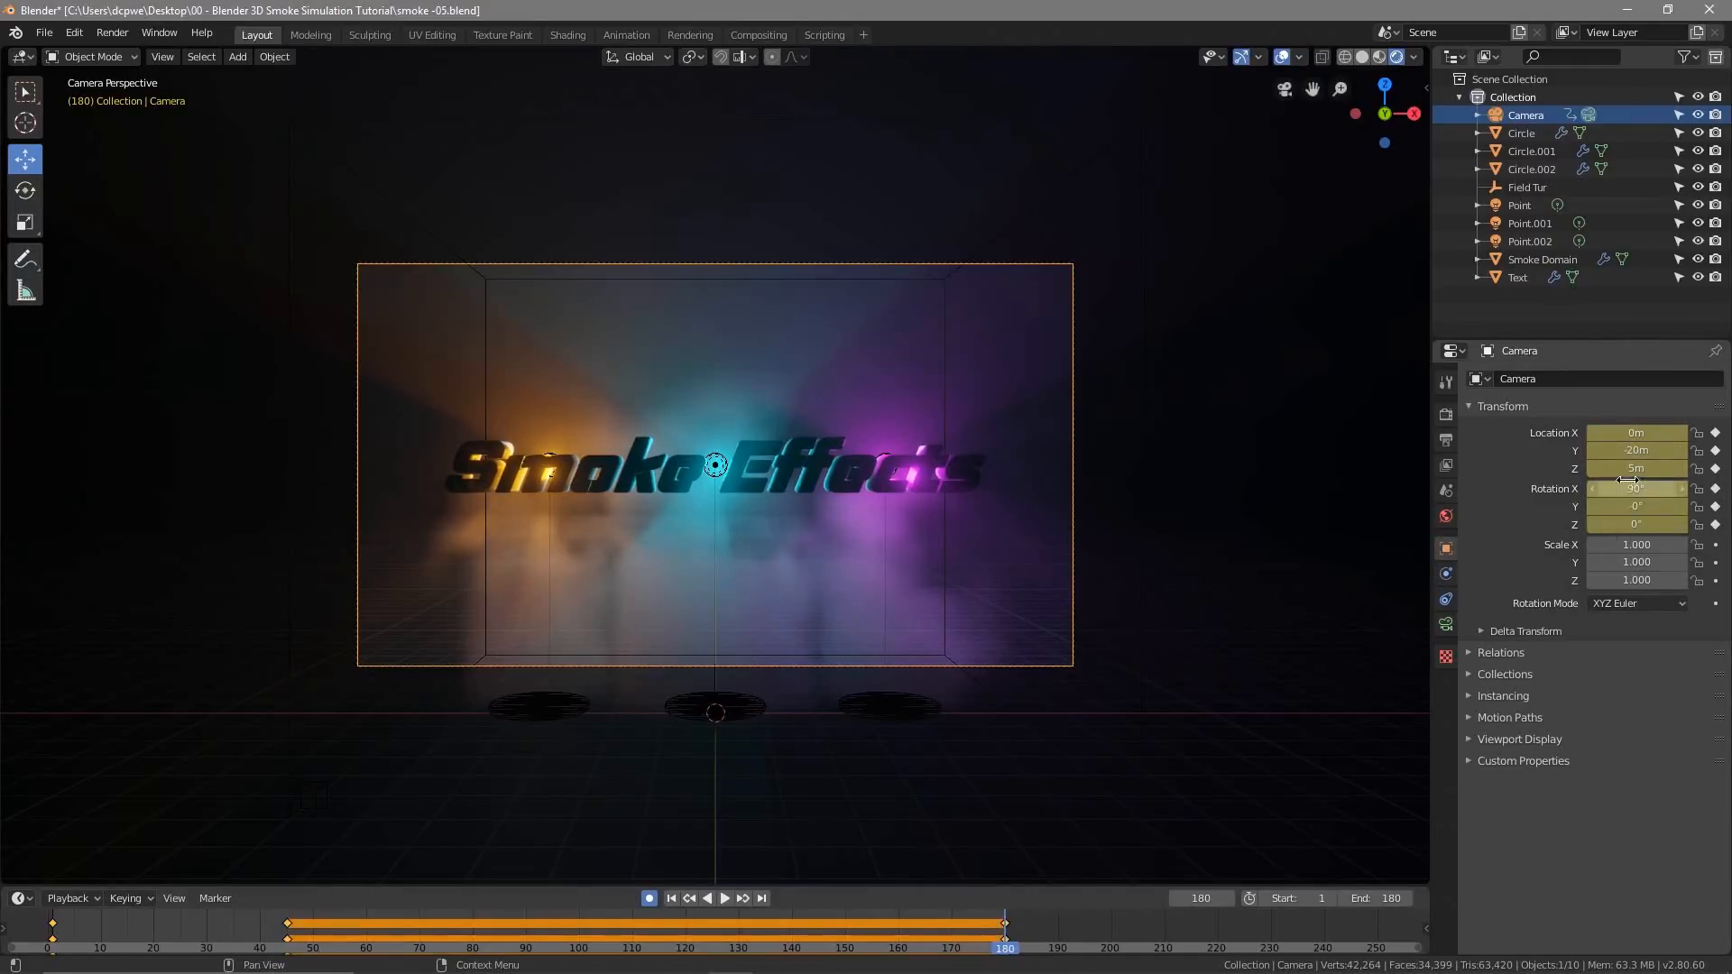
Move the camera in to about -17.2 m on Y at frame 180 and set its X rotation to 87°
{"action": "left_click_drag", "start_coordinate": [1635, 450], "coordinate": [1686, 450]}
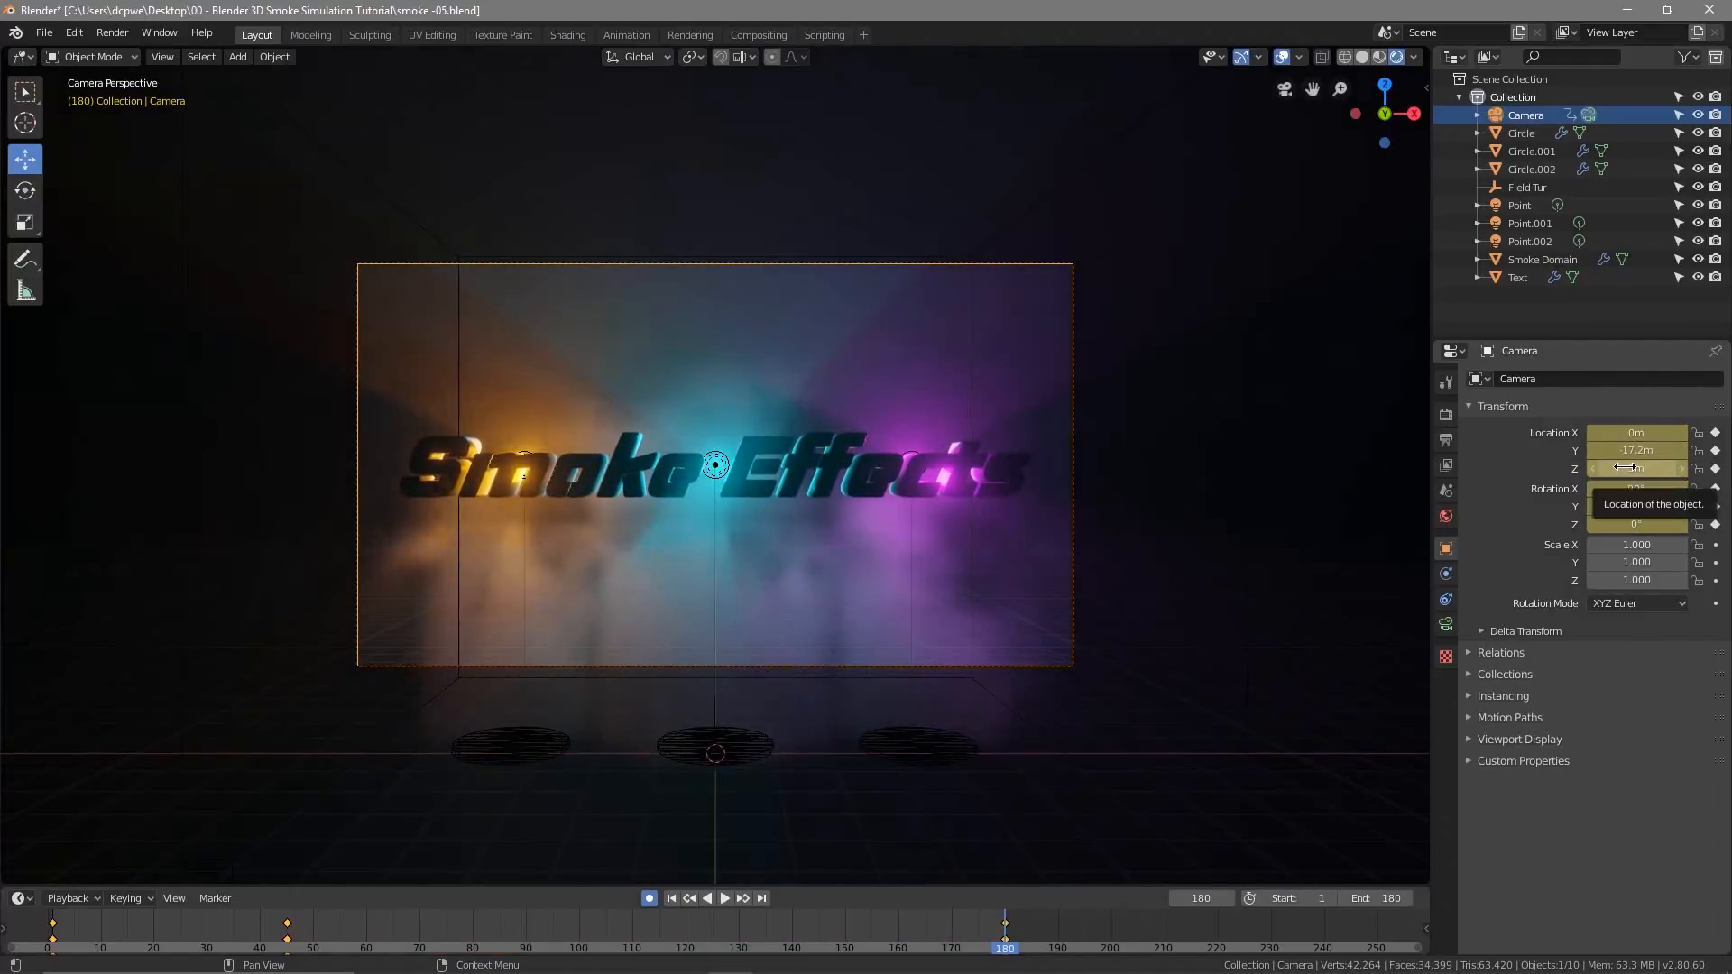
{"action": "left_click", "coordinate": [1625, 468]}
{"action": "left_click", "coordinate": [1663, 492]}
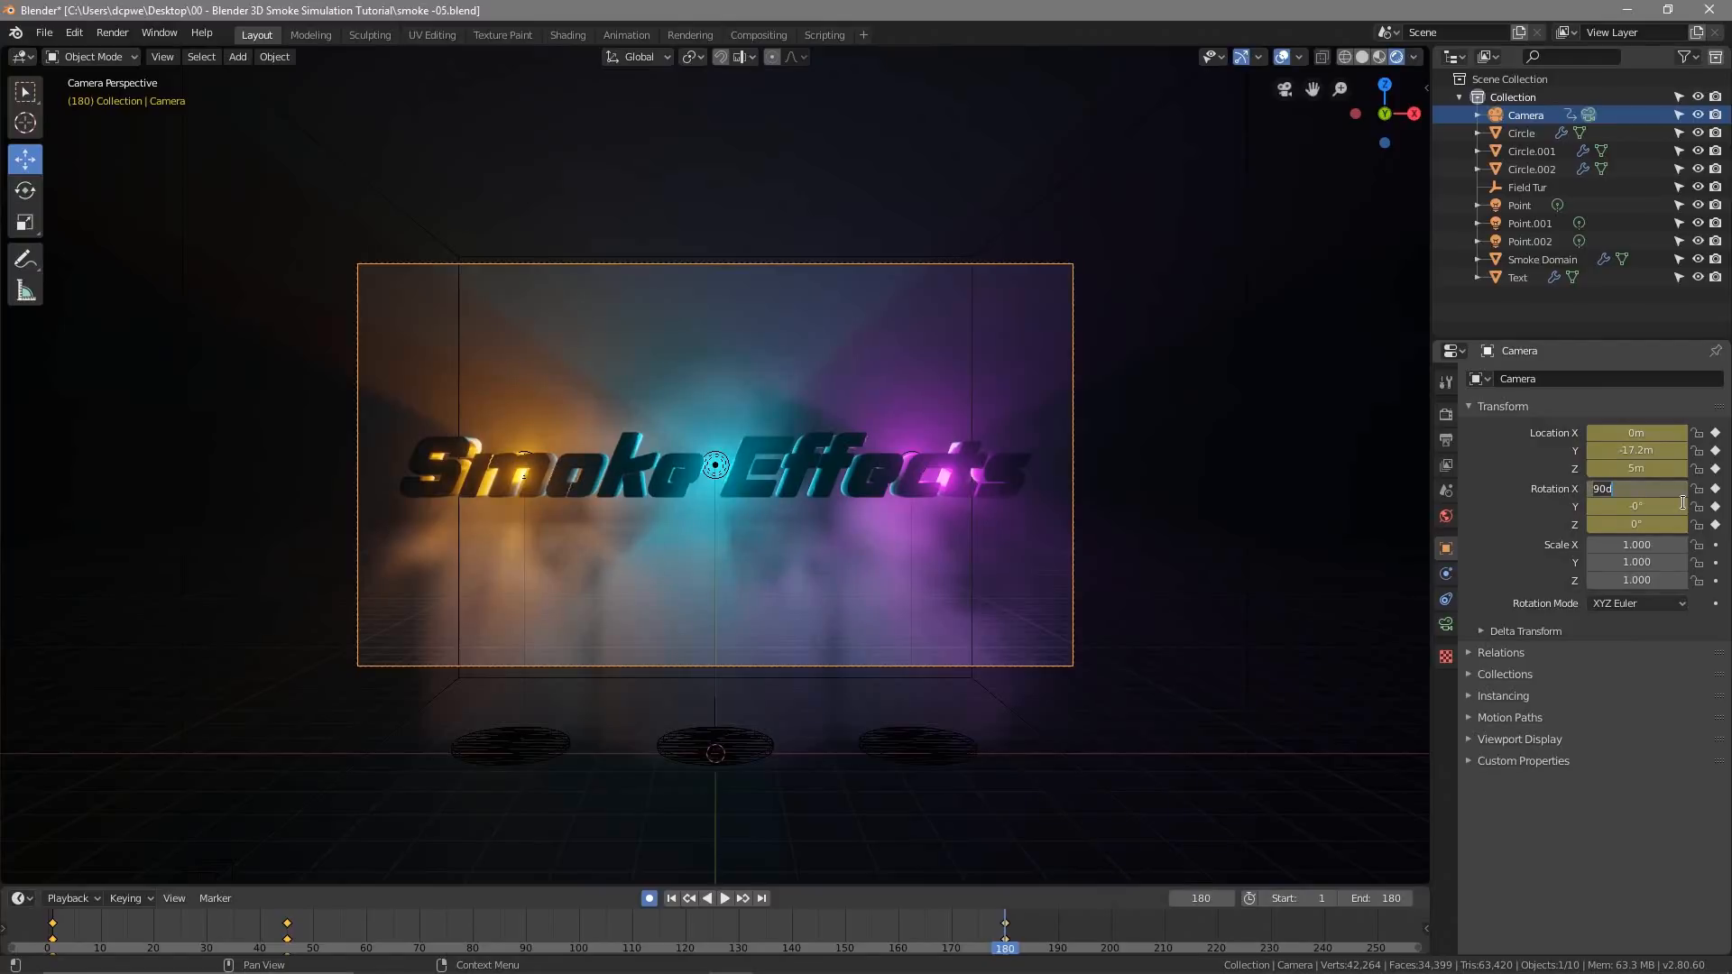
{"action": "type", "text": "87"}
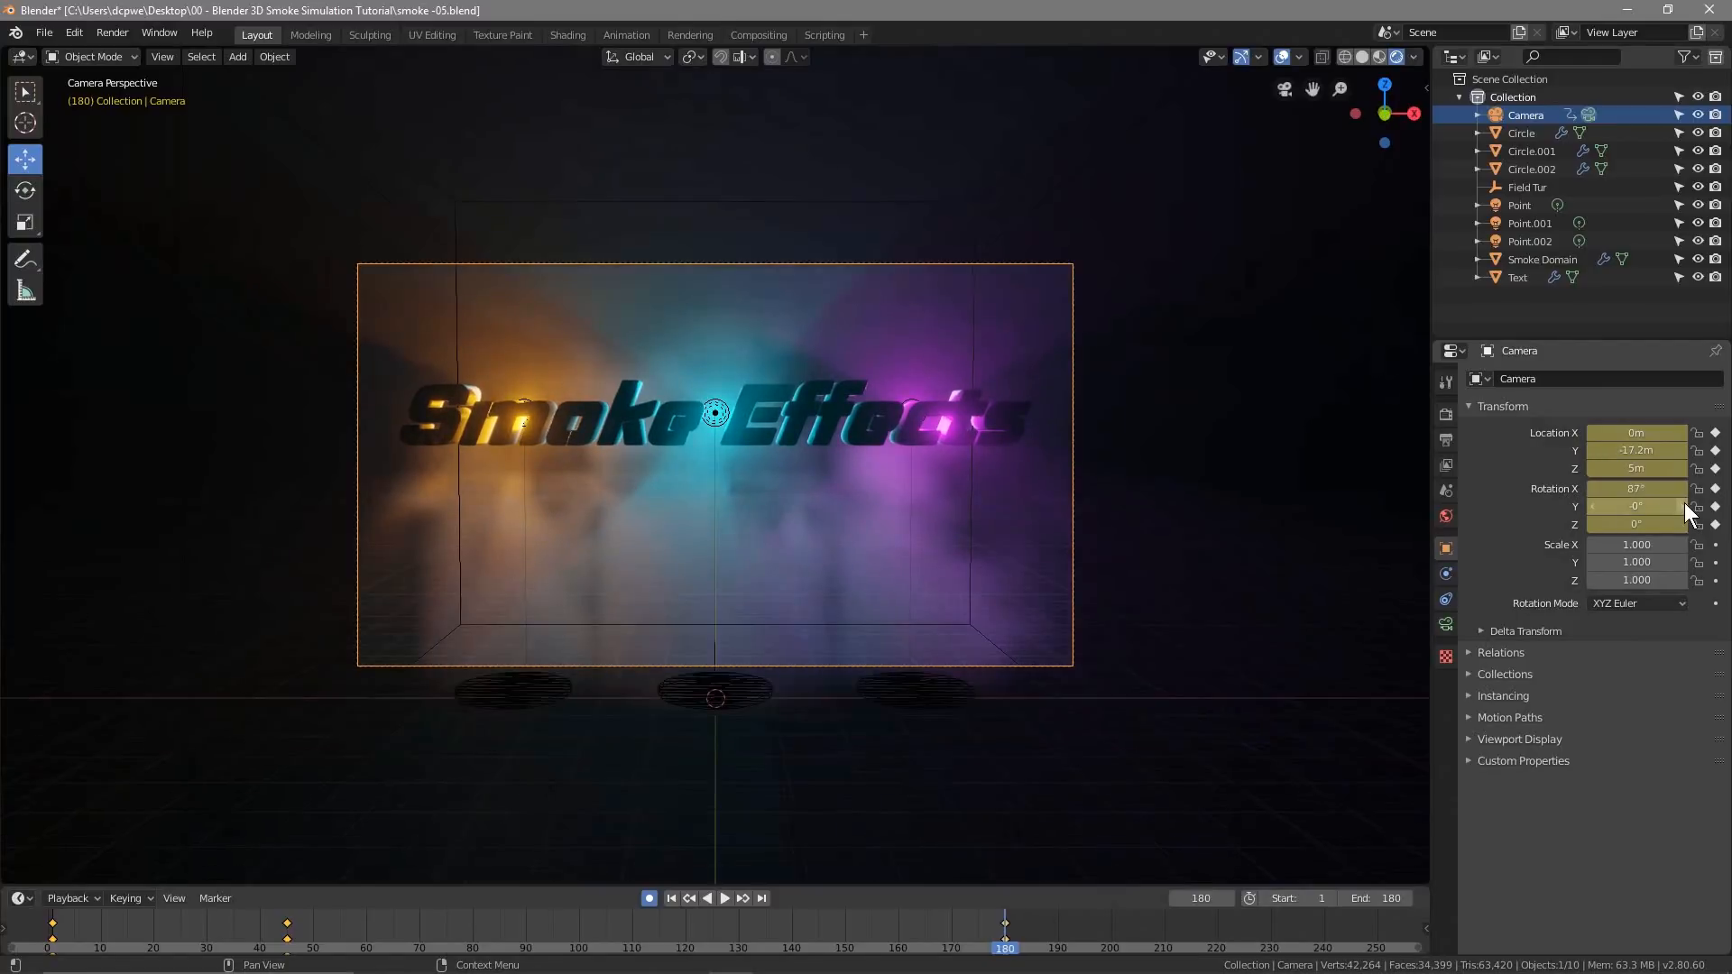
{"action": "key", "text": "Return"}
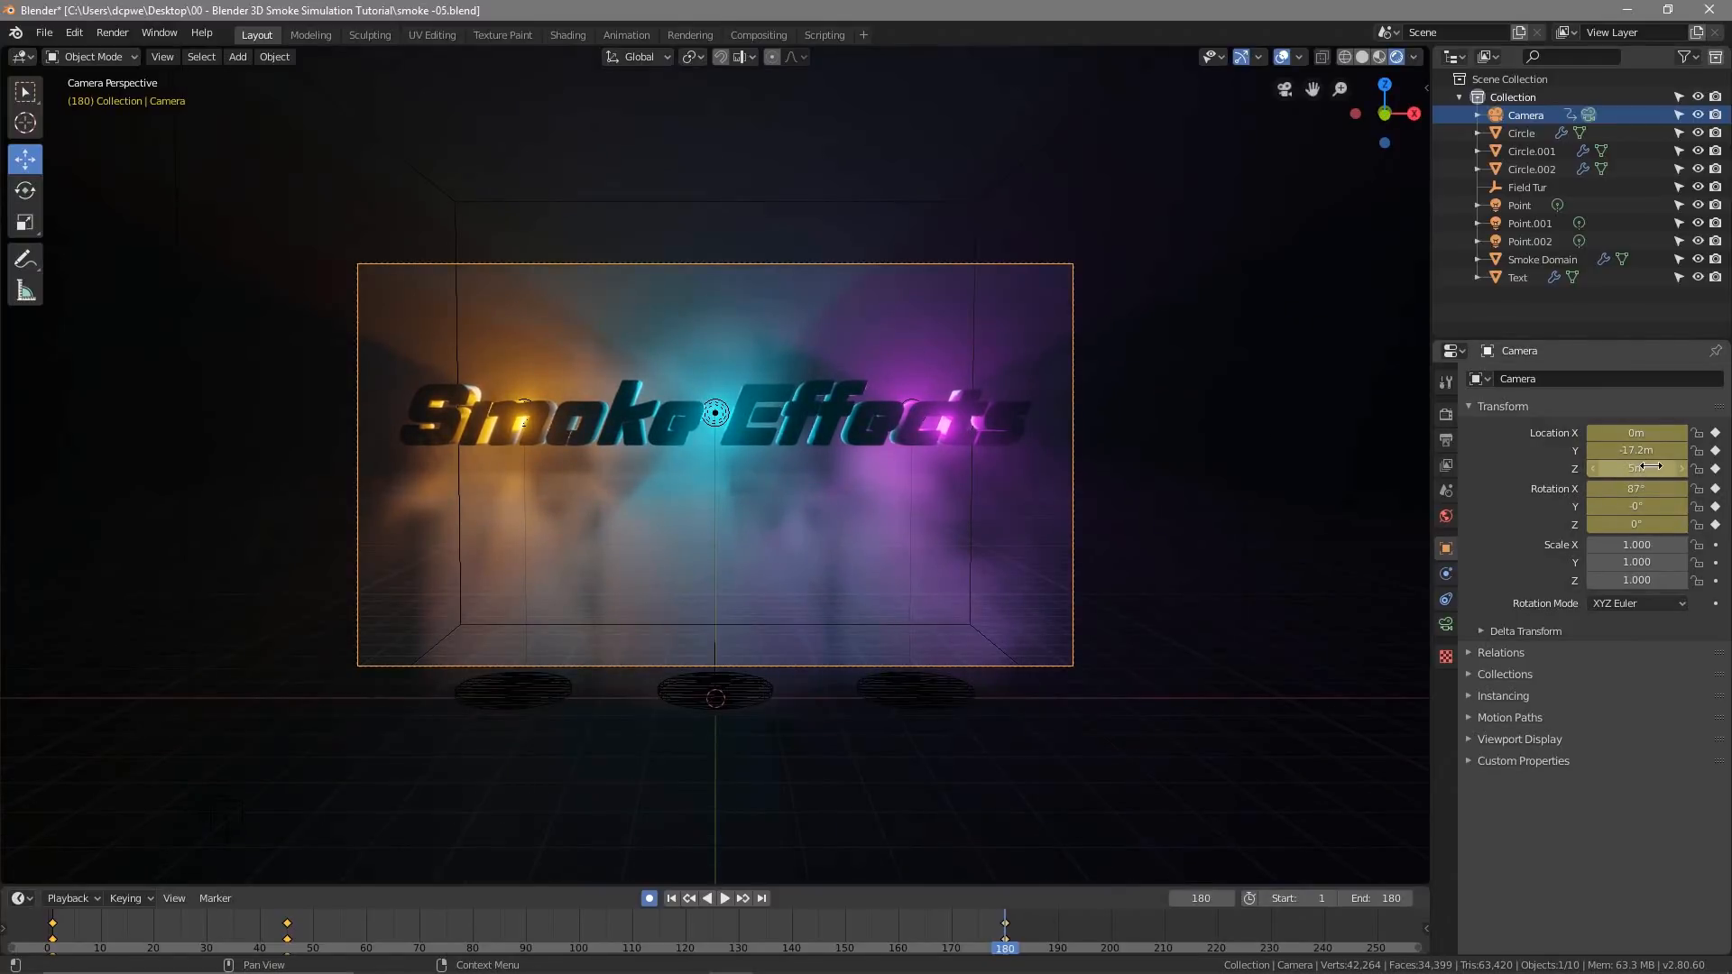
Set the camera's Z location to 6 m and its Y location to -17 m at frame 180
{"action": "left_click_drag", "start_coordinate": [1602, 476], "coordinate": [1678, 476]}
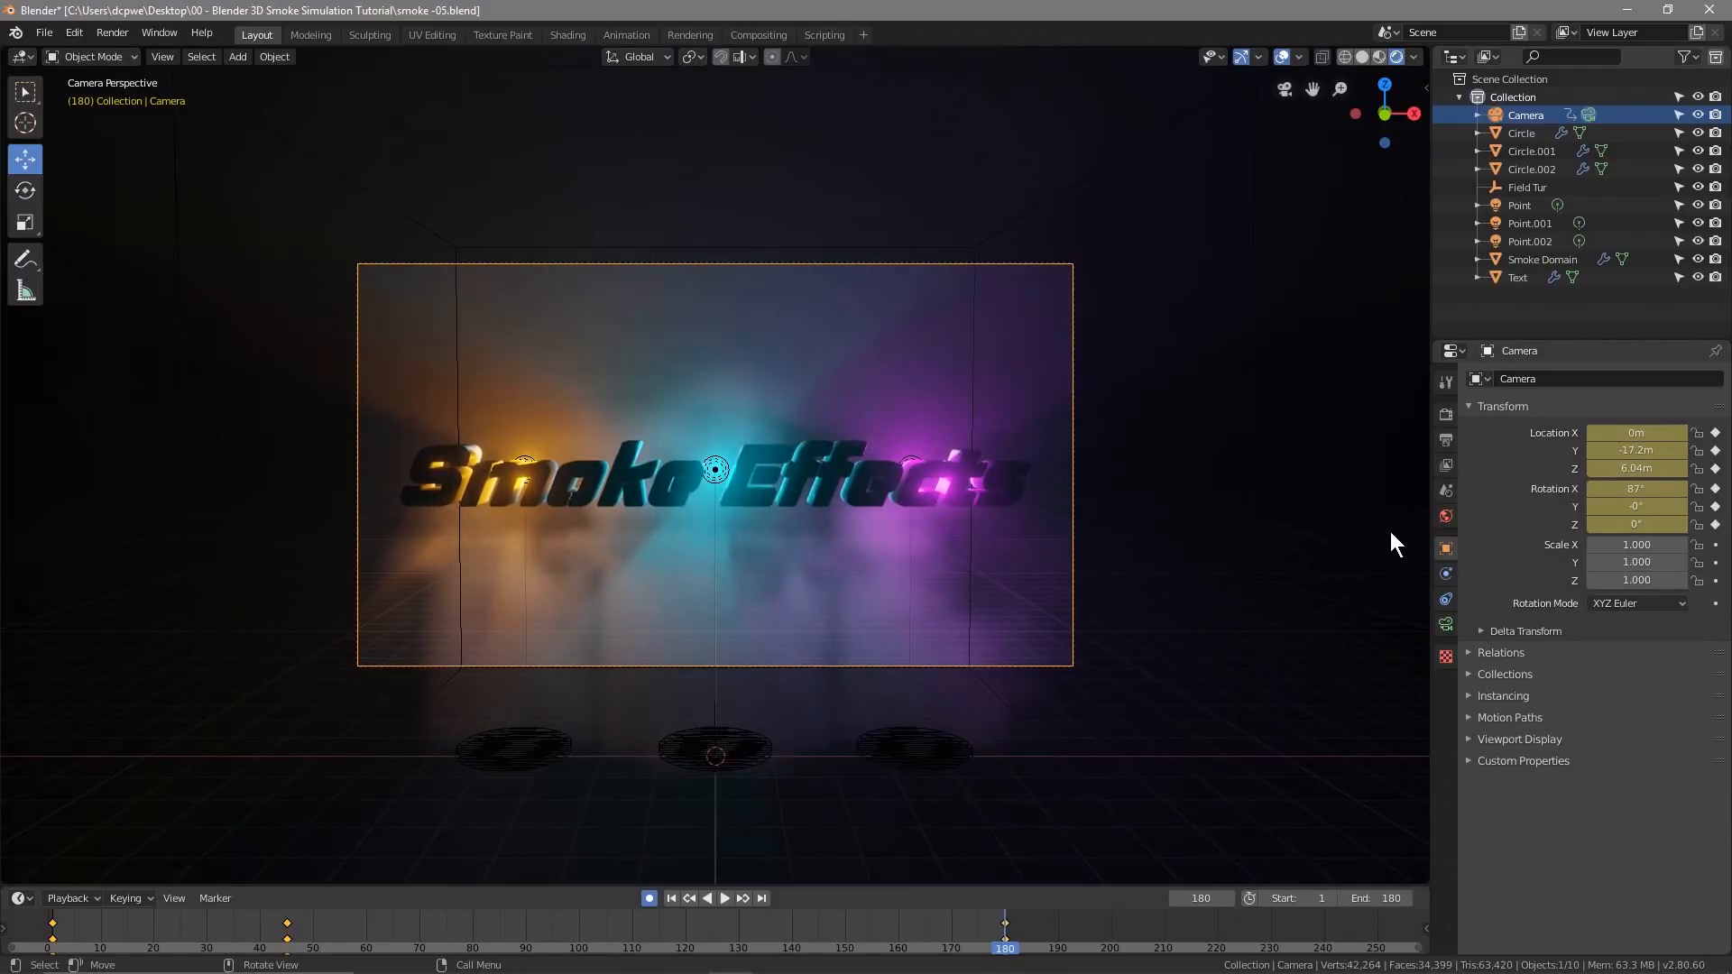
{"action": "left_click", "coordinate": [1670, 468]}
{"action": "type", "text": "6"}
{"action": "key", "text": "Return"}
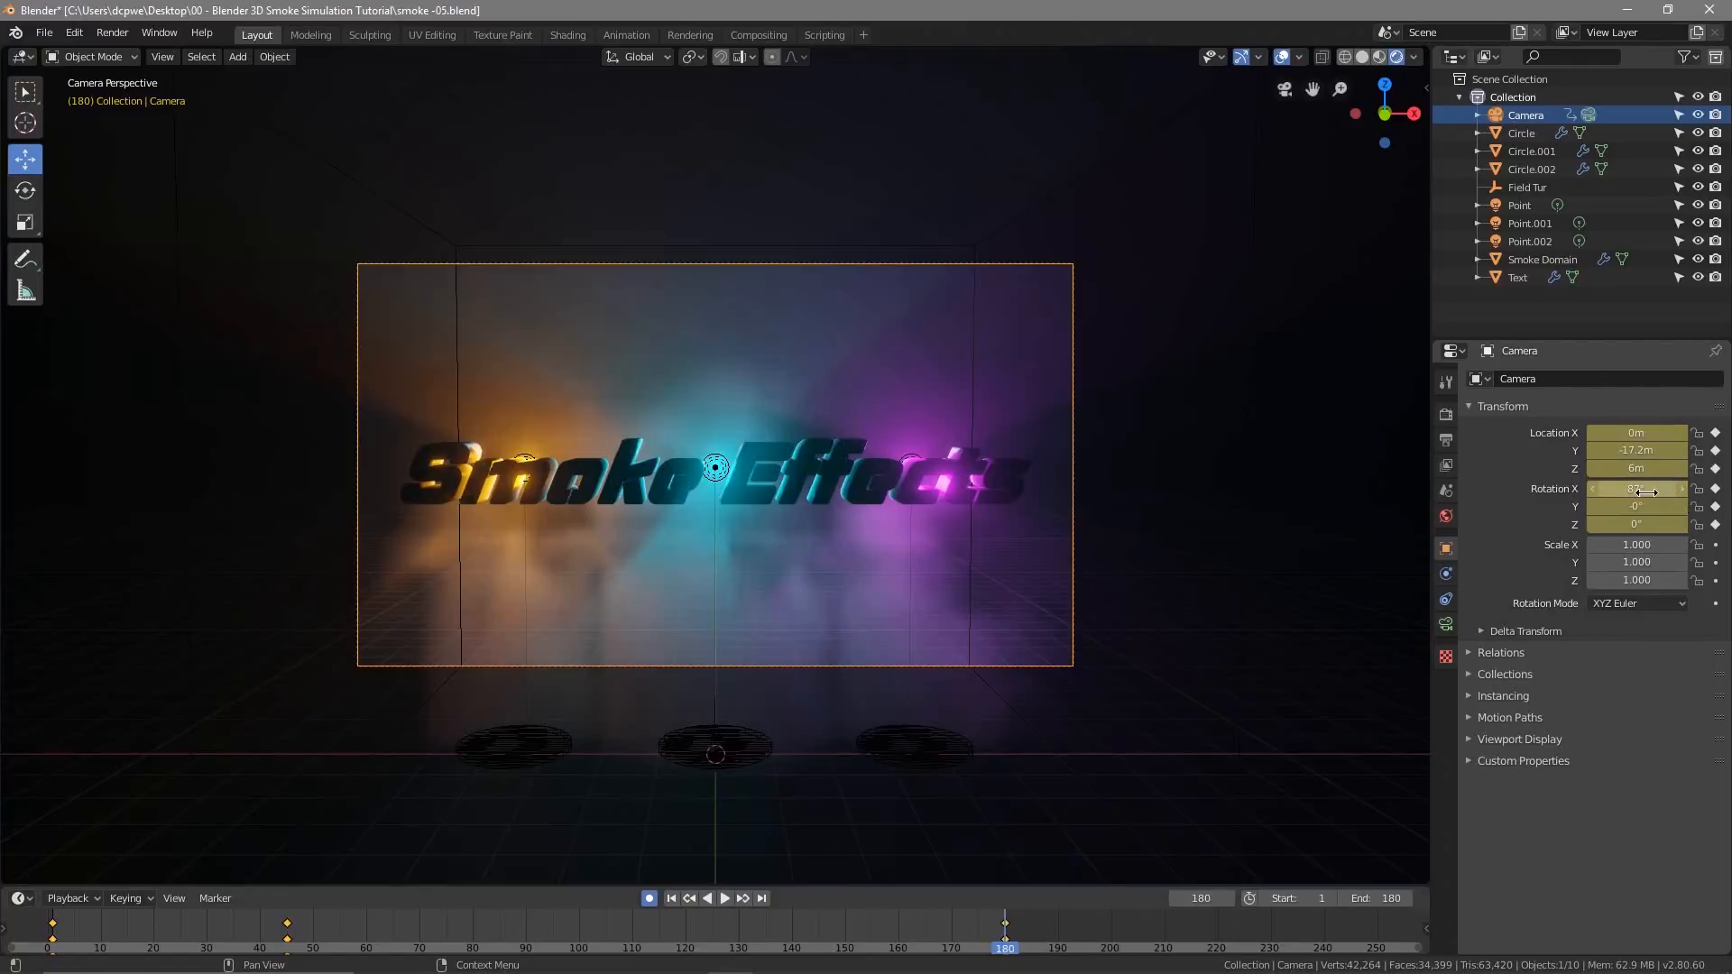
{"action": "left_click", "coordinate": [1635, 450]}
{"action": "type", "text": "-1"}
{"action": "key", "text": "Return"}
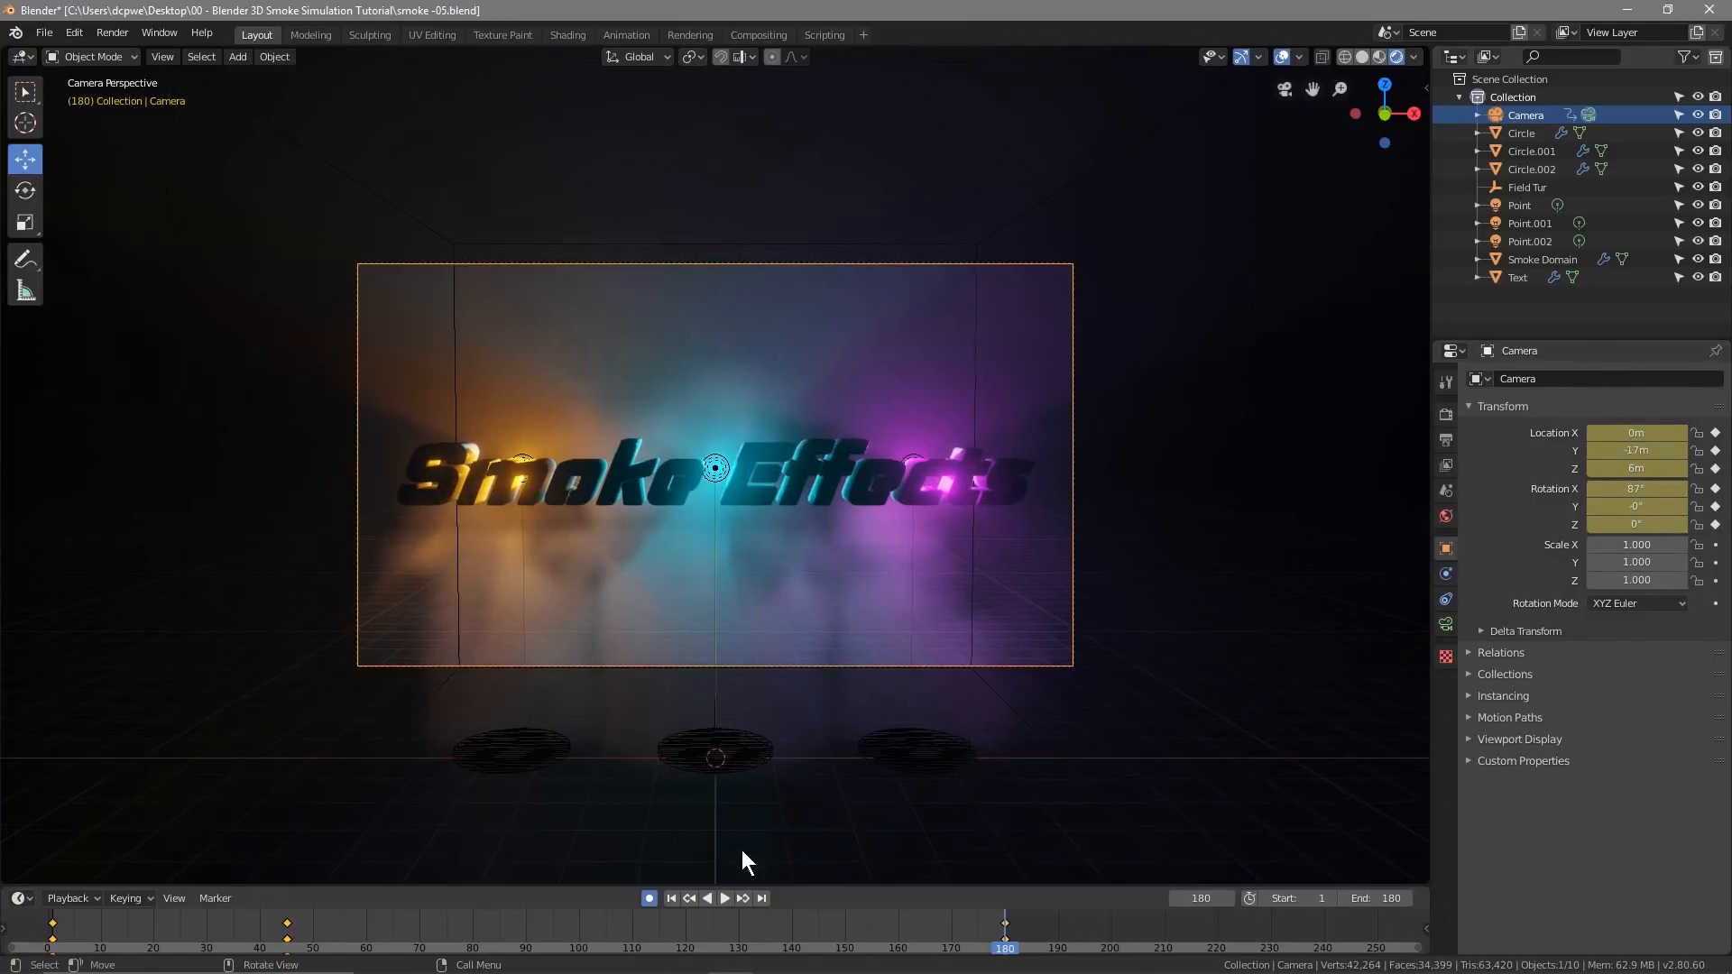
Turn off automatic keyframing and play the whole camera animation from the first frame
{"action": "left_click", "coordinate": [652, 894]}
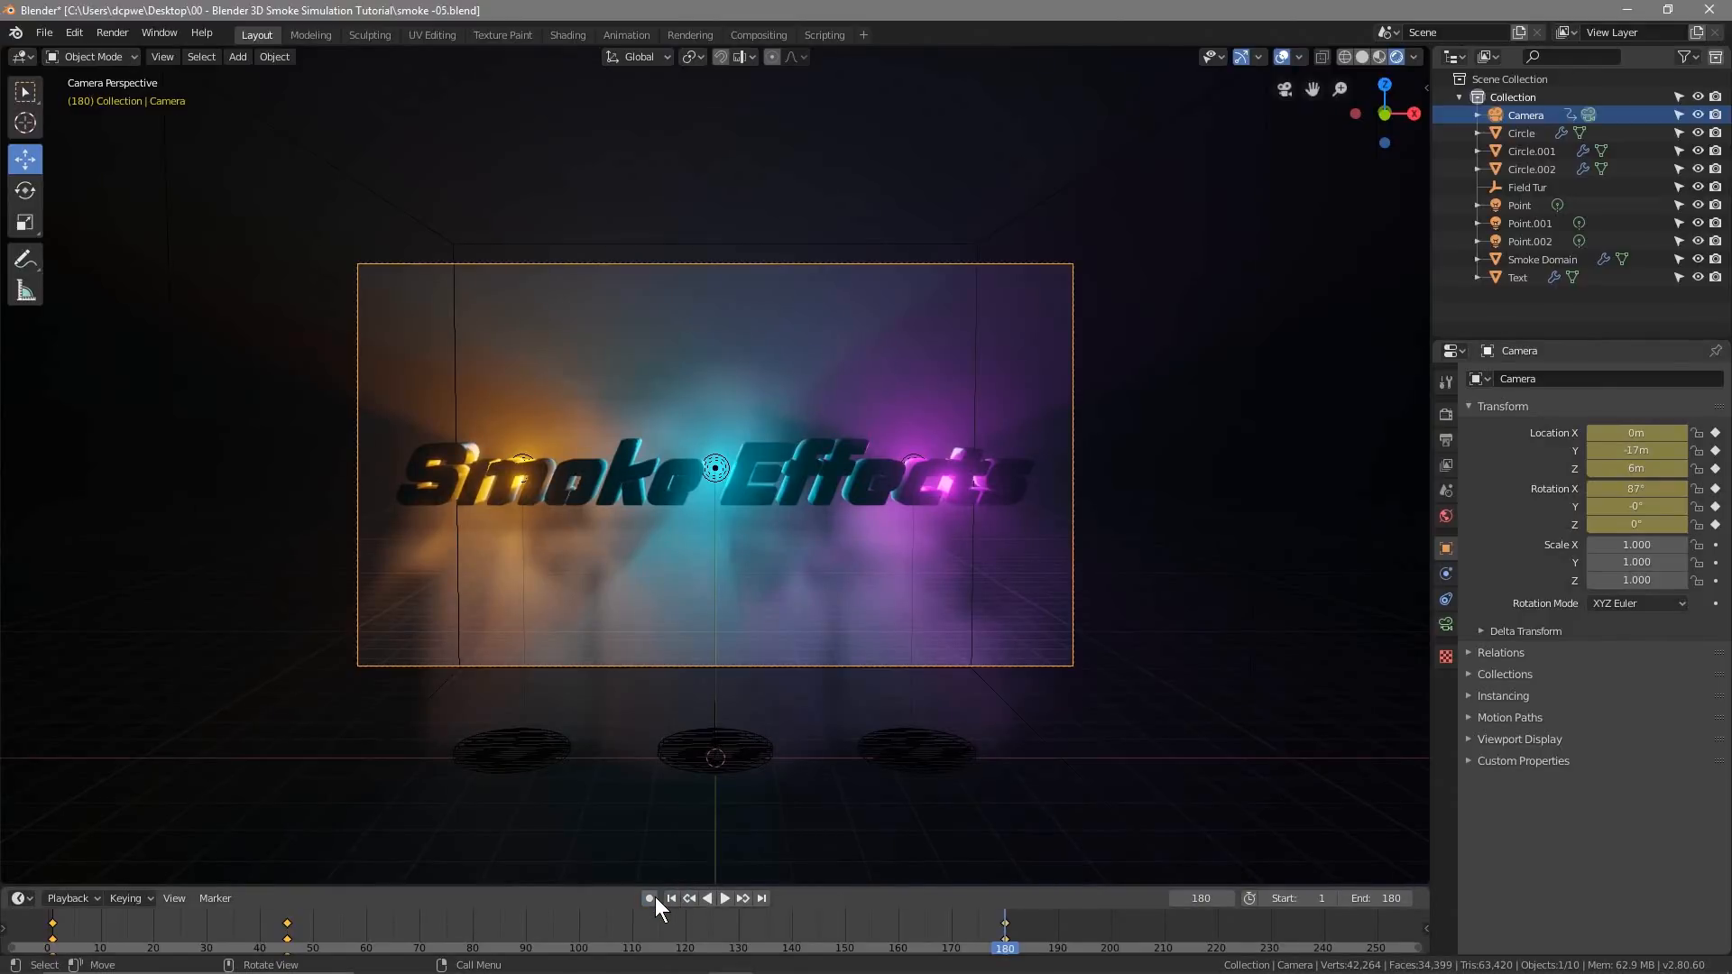
{"action": "left_click", "coordinate": [670, 898]}
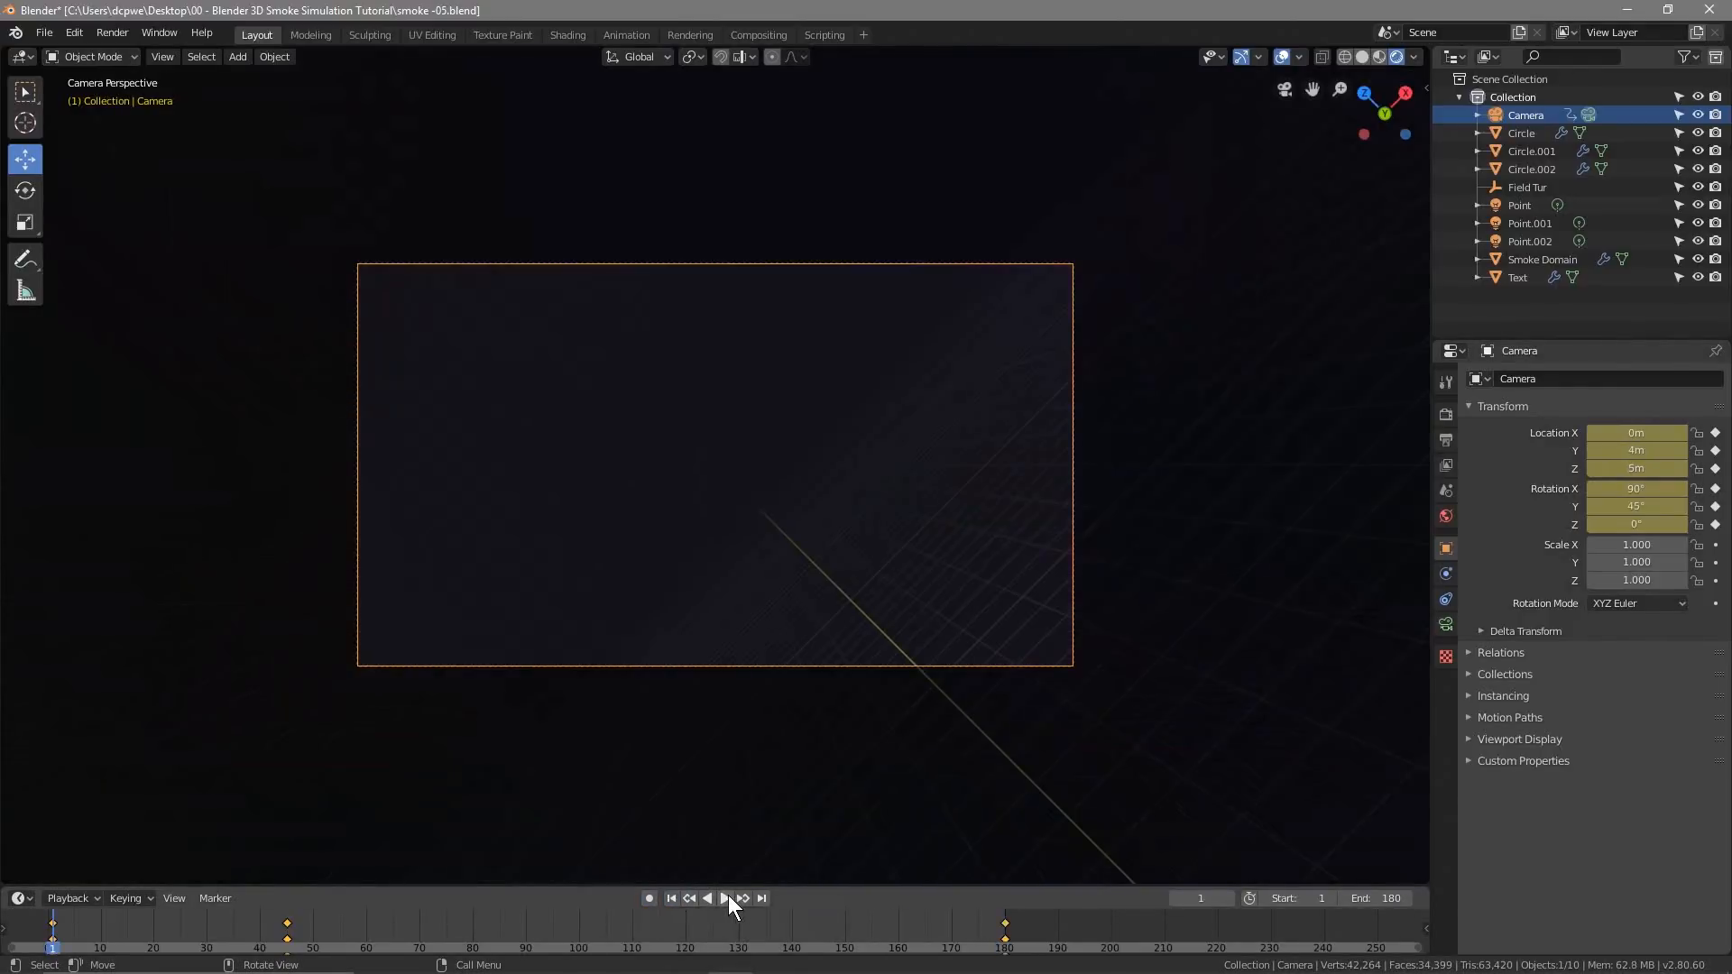
{"action": "left_click", "coordinate": [726, 897]}
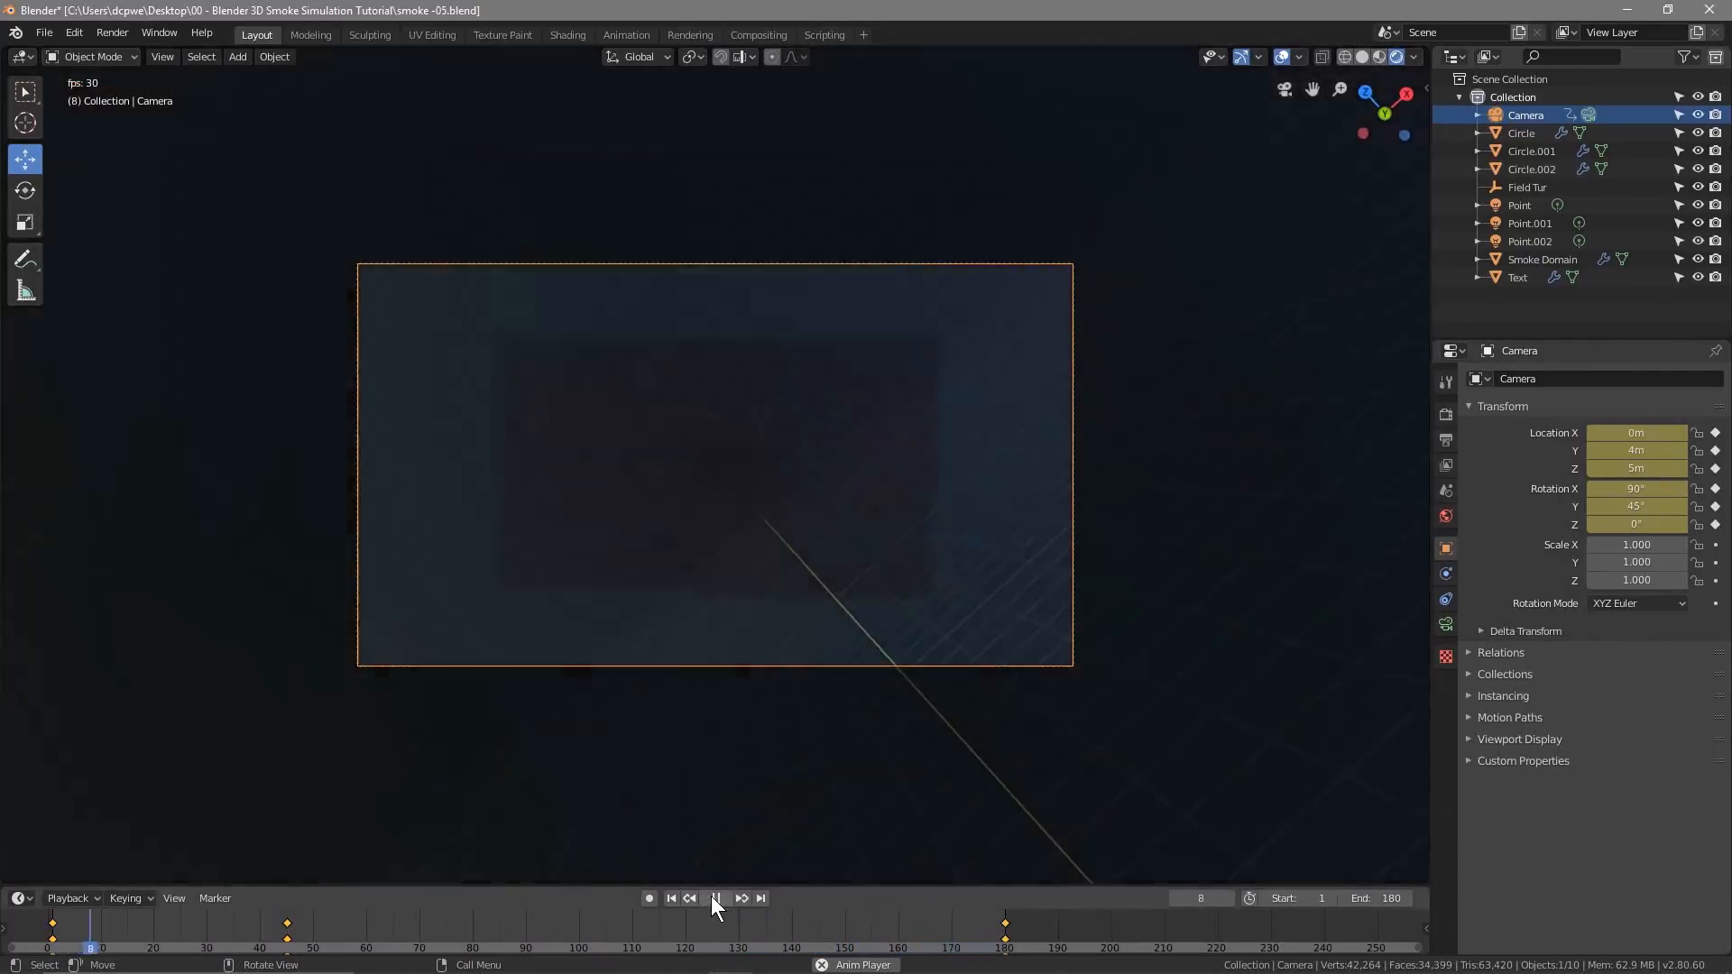
Review the camera animation by playing and scrubbing from frame 1 to frame 180, and return to frame 1
{"action": "left_click", "coordinate": [716, 897]}
{"action": "left_click", "coordinate": [671, 897]}
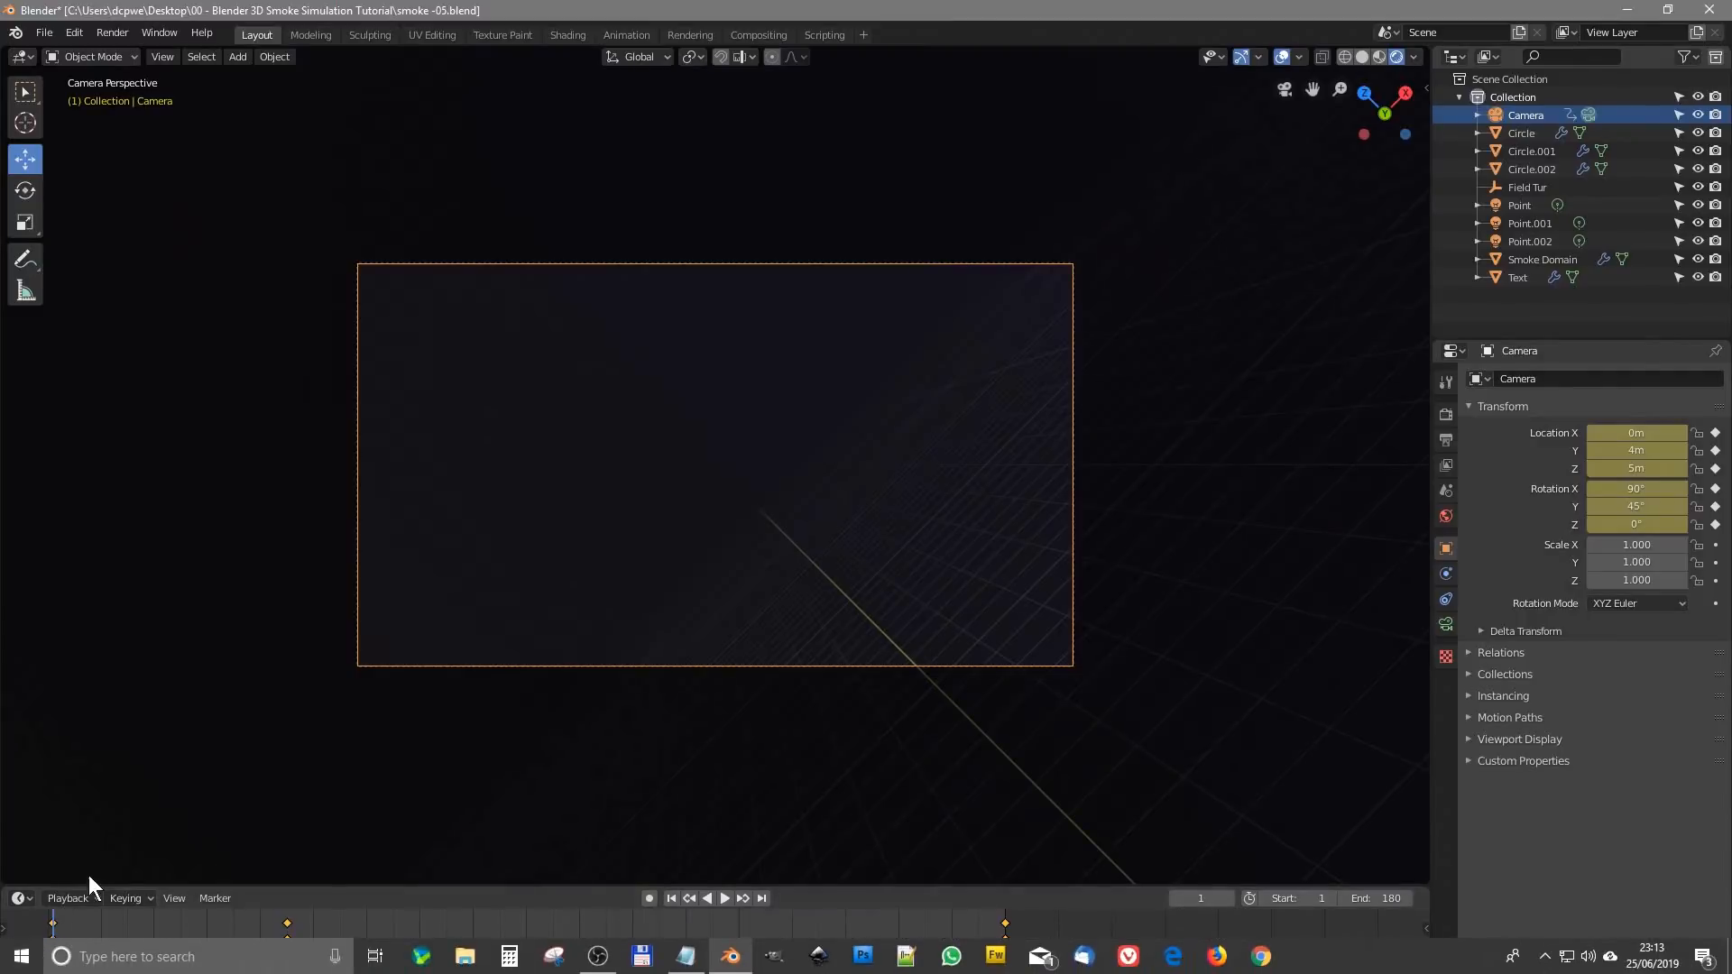
{"action": "key", "text": "space"}
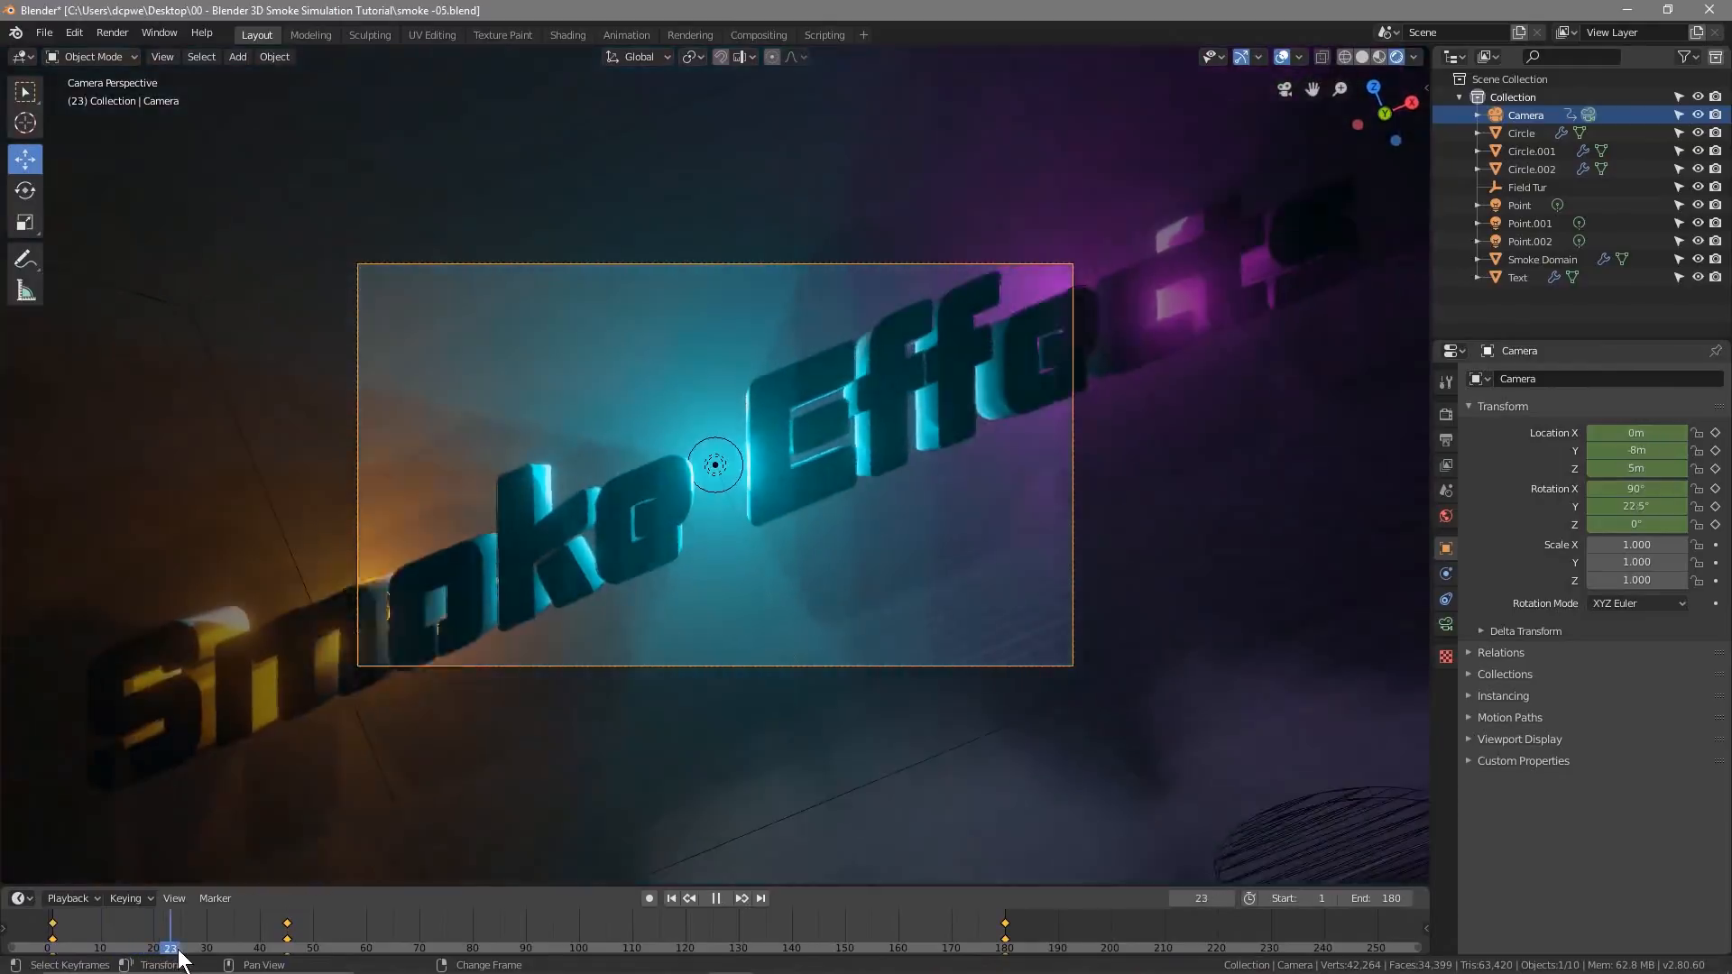
{"action": "left_click_drag", "start_coordinate": [253, 938], "coordinate": [499, 948]}
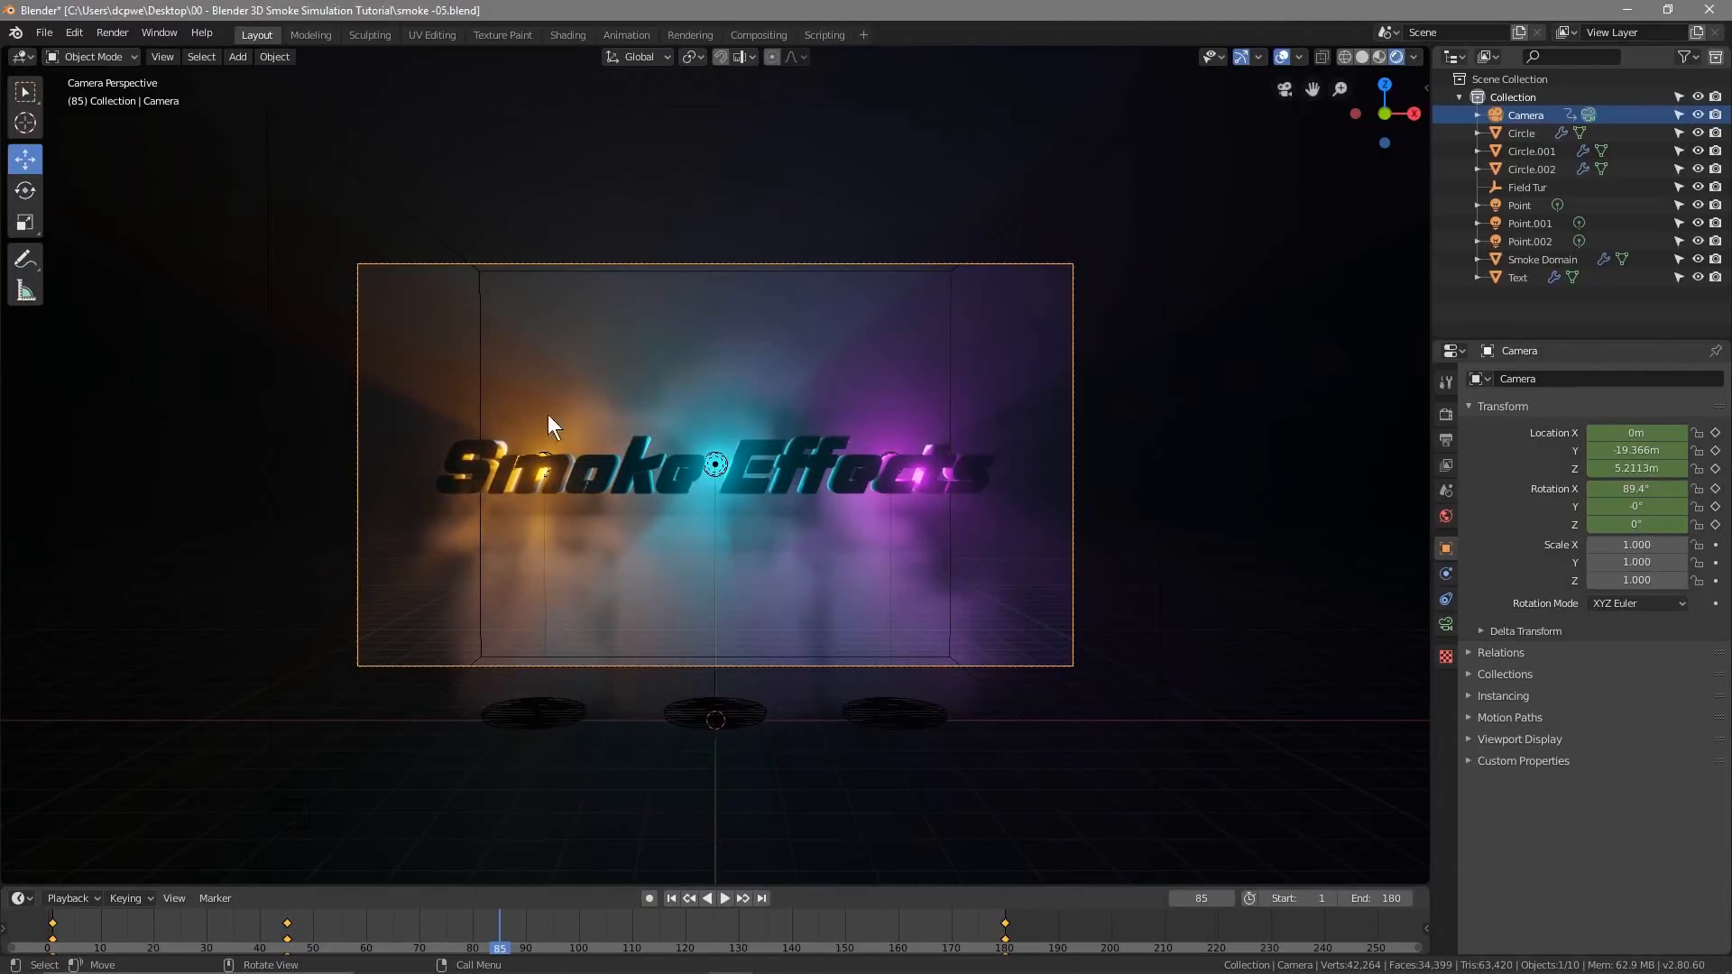
{"action": "key", "text": "space"}
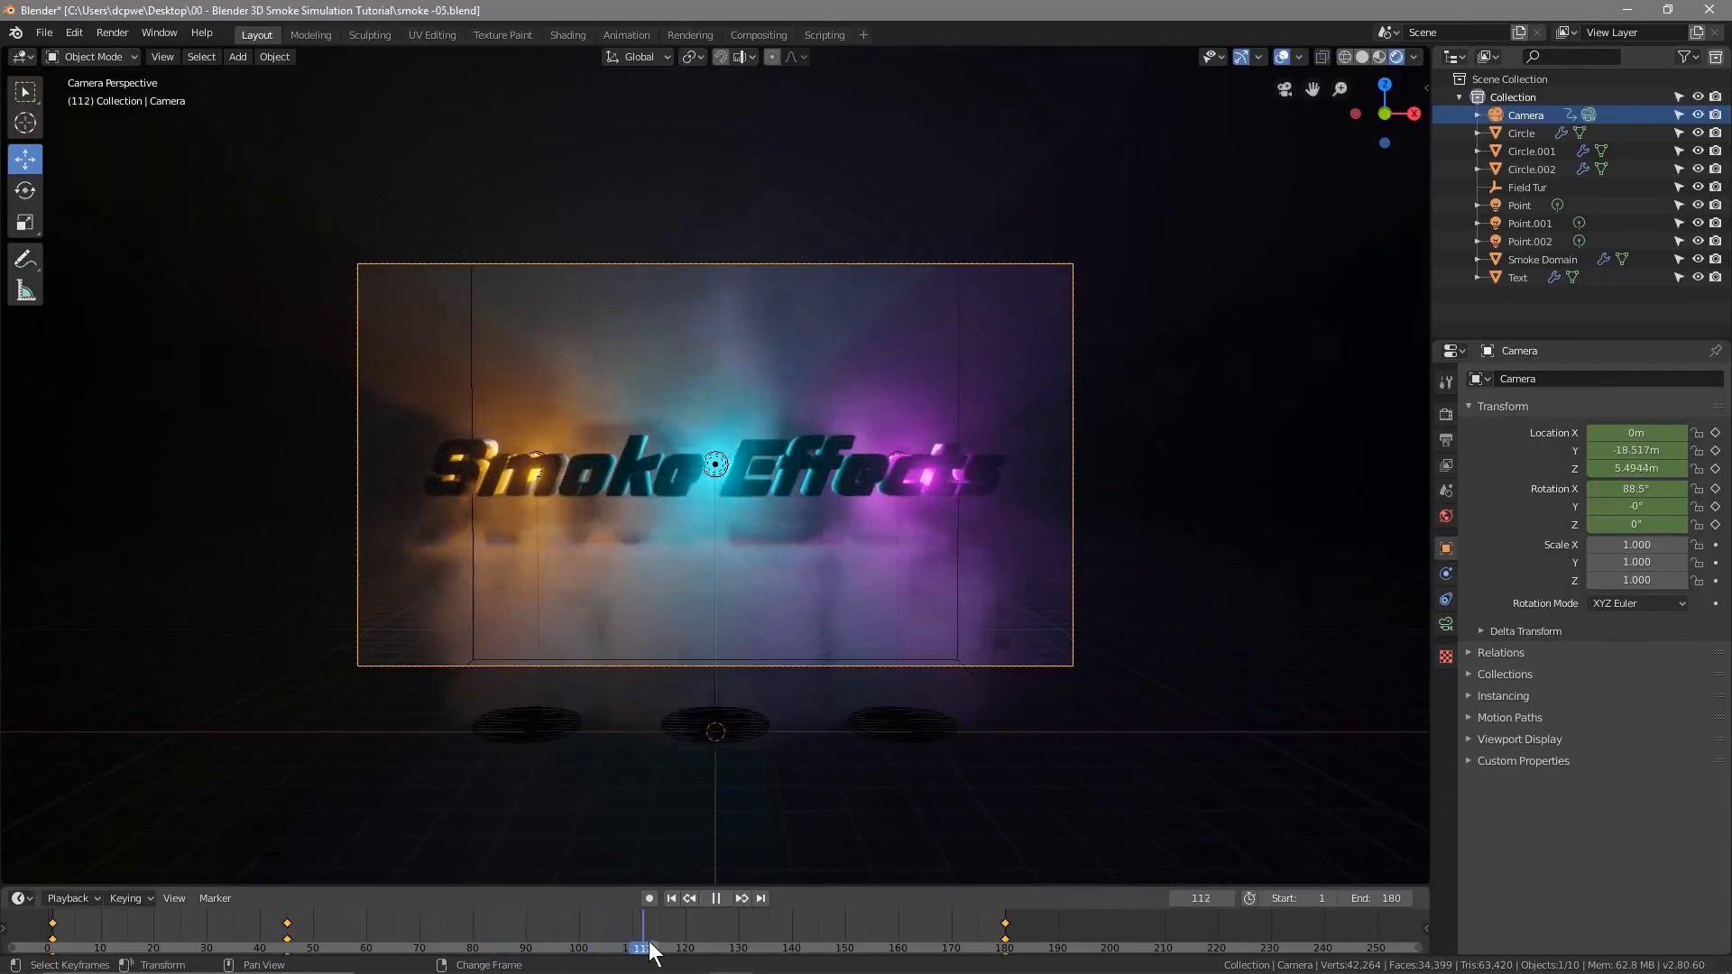
{"action": "left_click_drag", "start_coordinate": [745, 951], "coordinate": [1008, 962]}
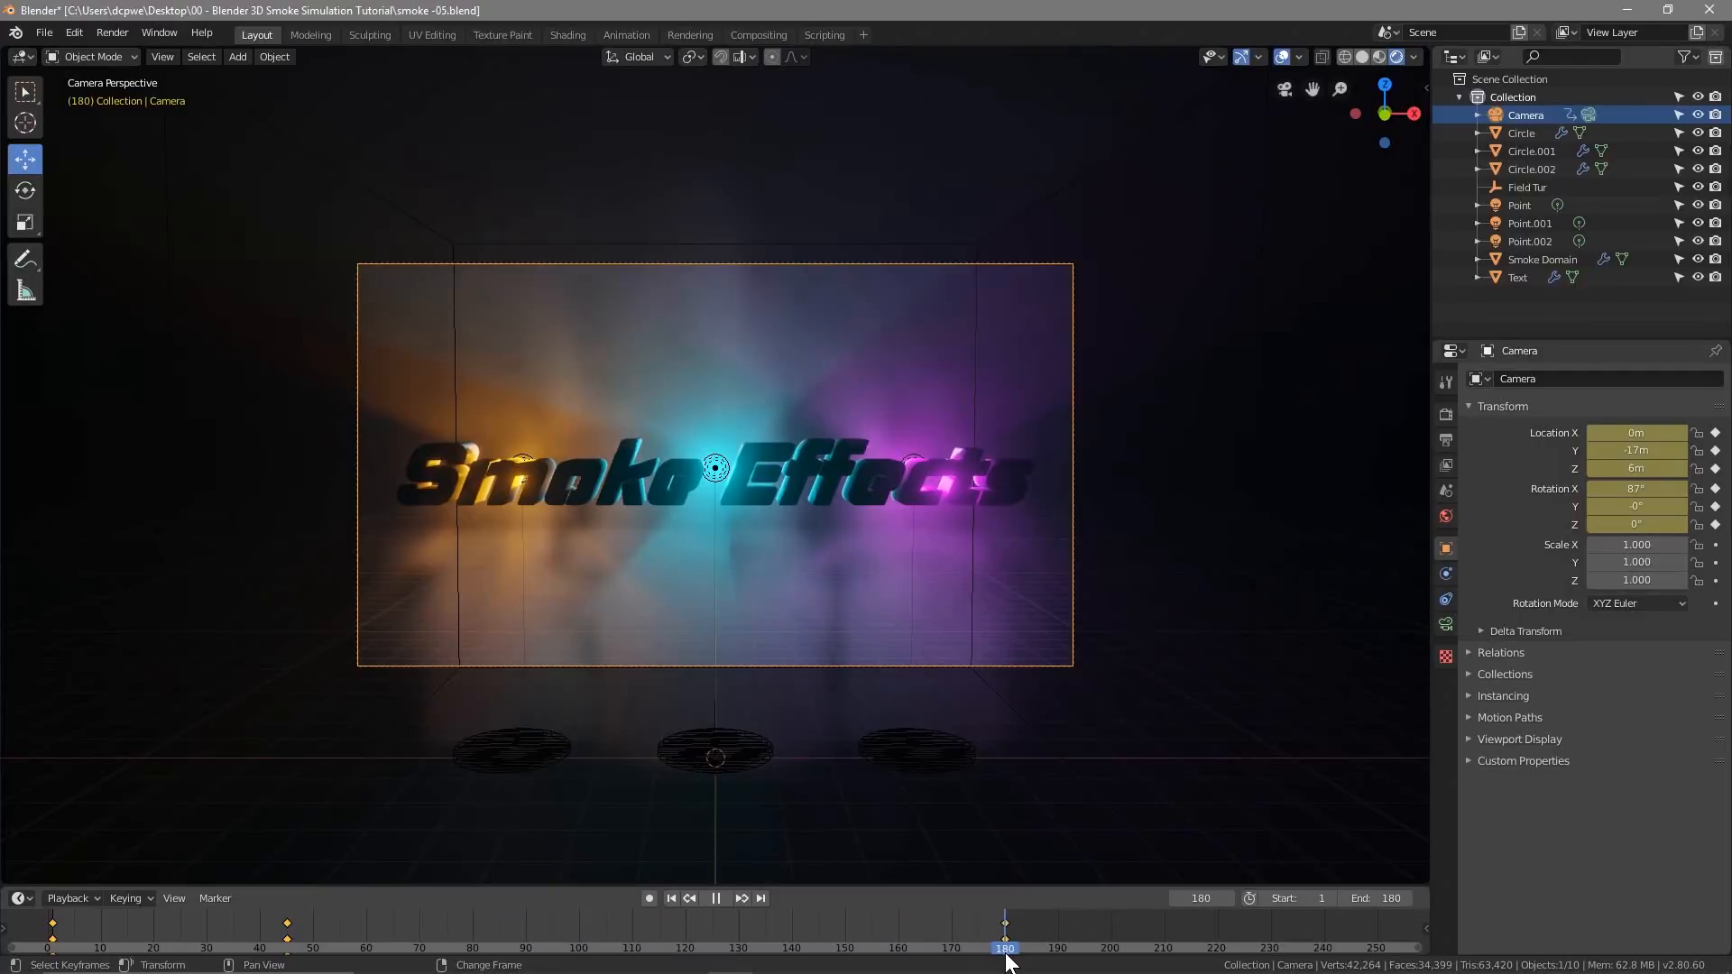
{"action": "key", "text": "space"}
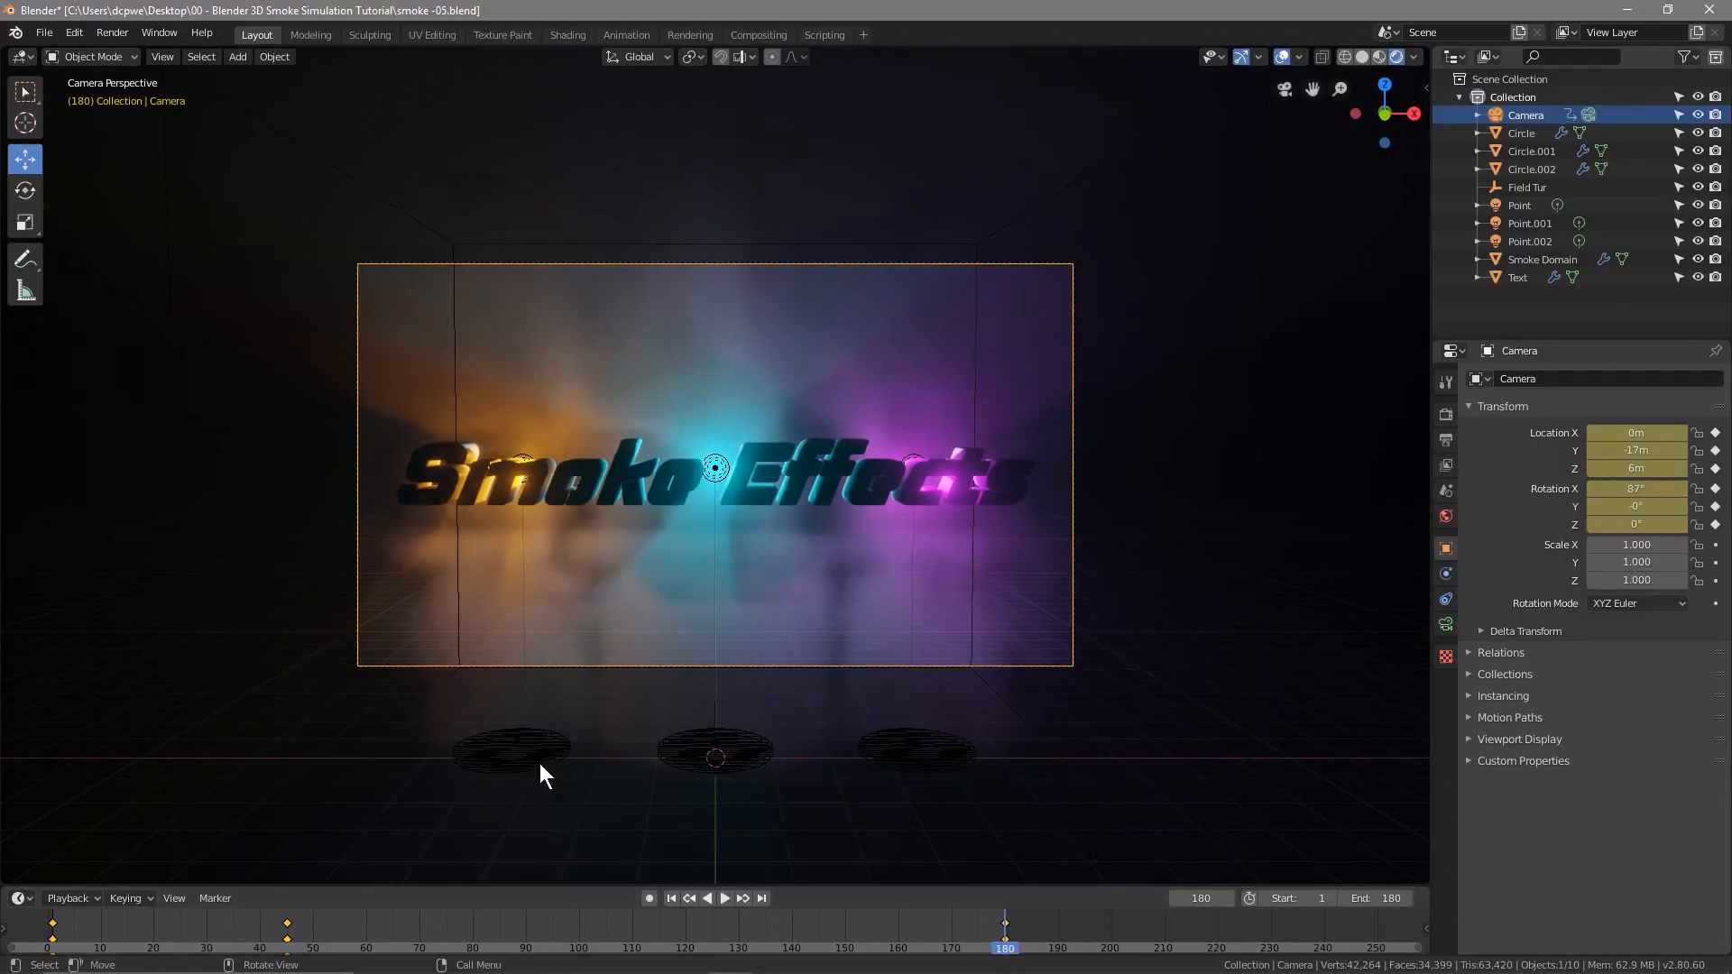
{"action": "left_click_drag", "start_coordinate": [1006, 954], "coordinate": [55, 942]}
{"action": "key", "text": "space"}
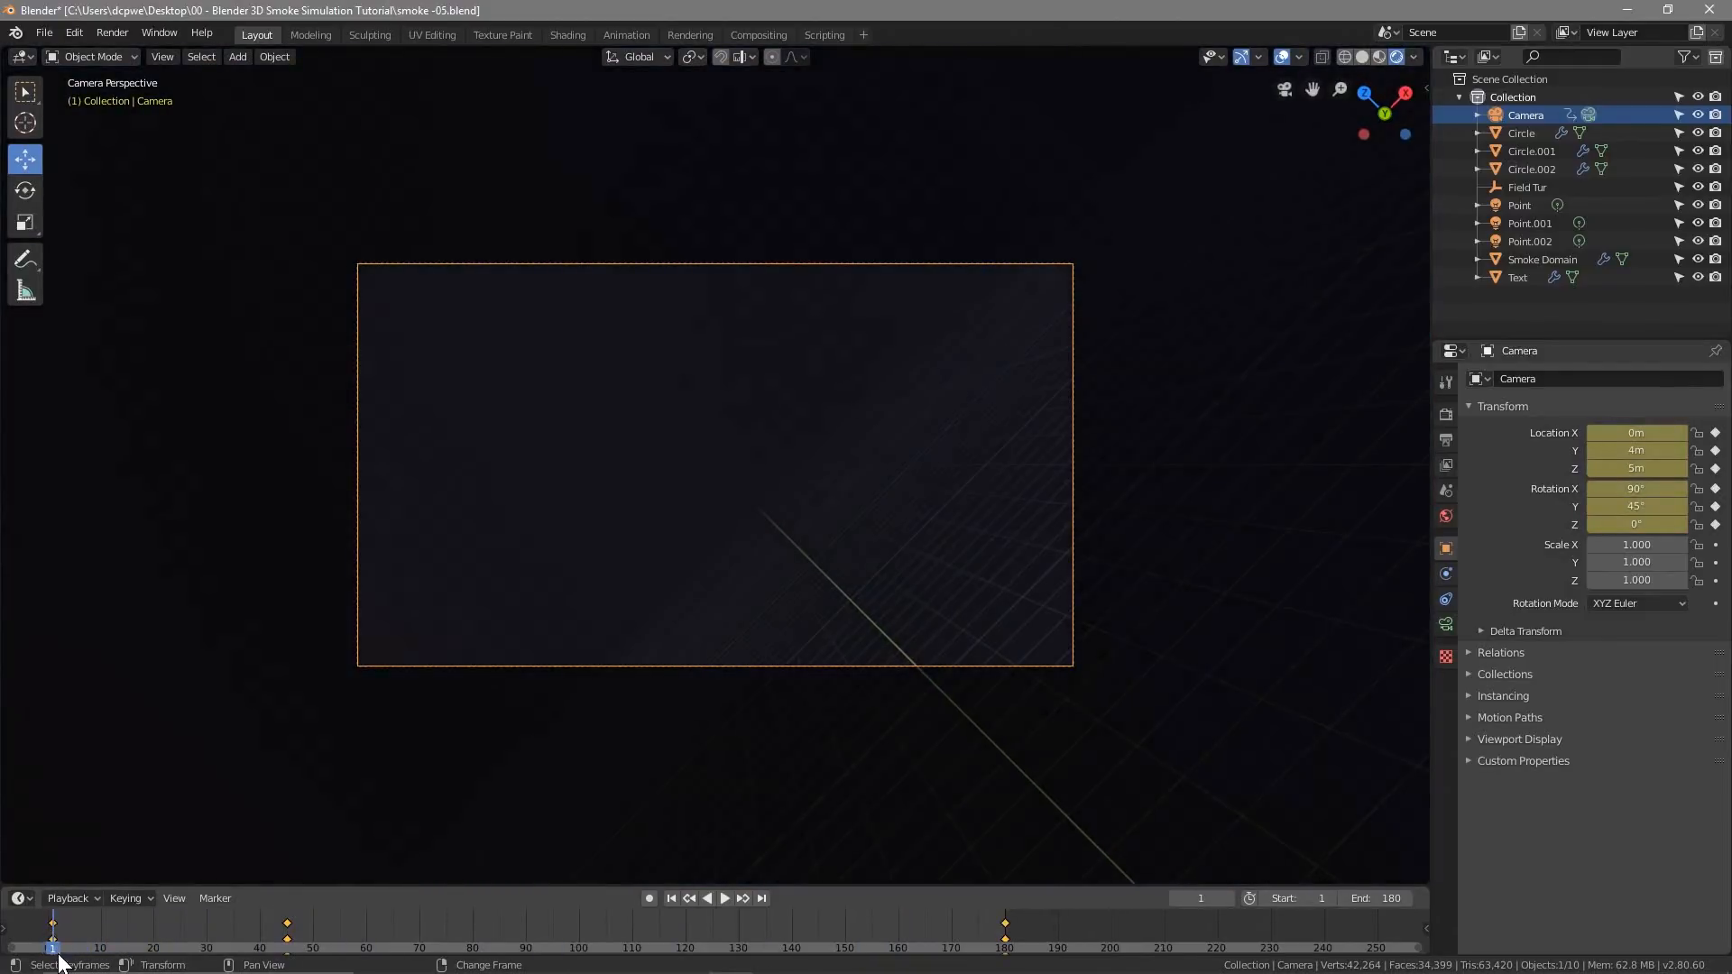
Enable automatic keyframing and keyframe the Smoke Domain's dissolve time of 20 at frames 1 and 70
{"action": "left_click", "coordinate": [649, 898]}
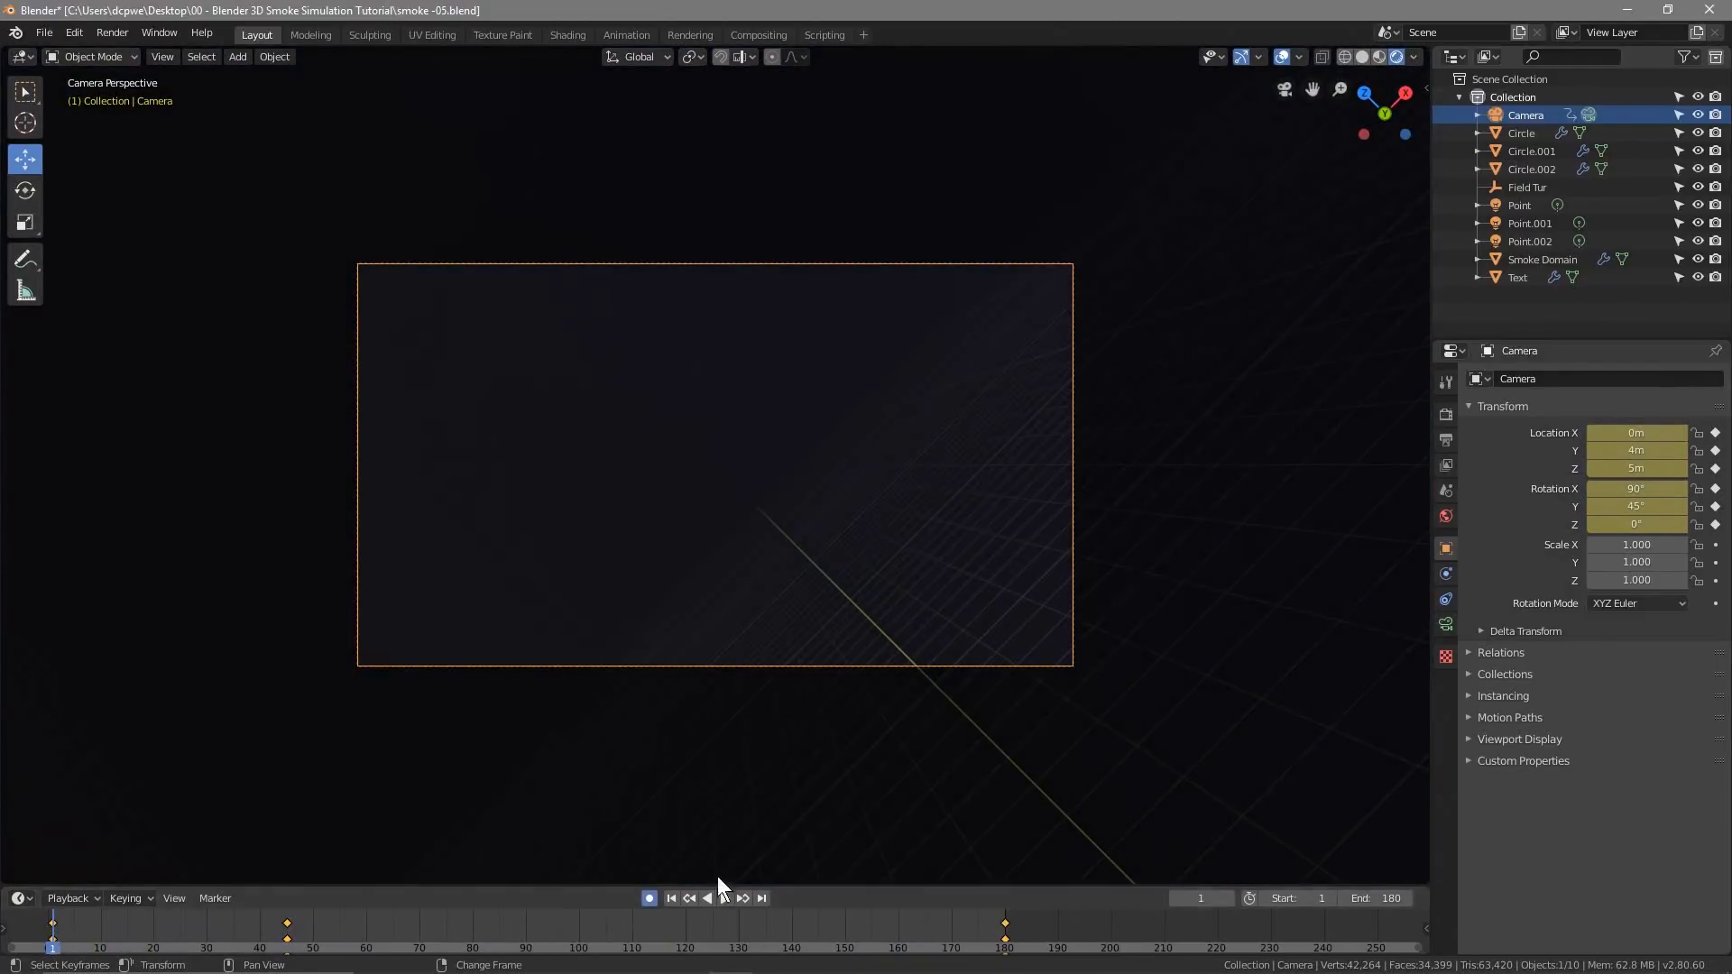
{"action": "left_click", "coordinate": [1531, 134]}
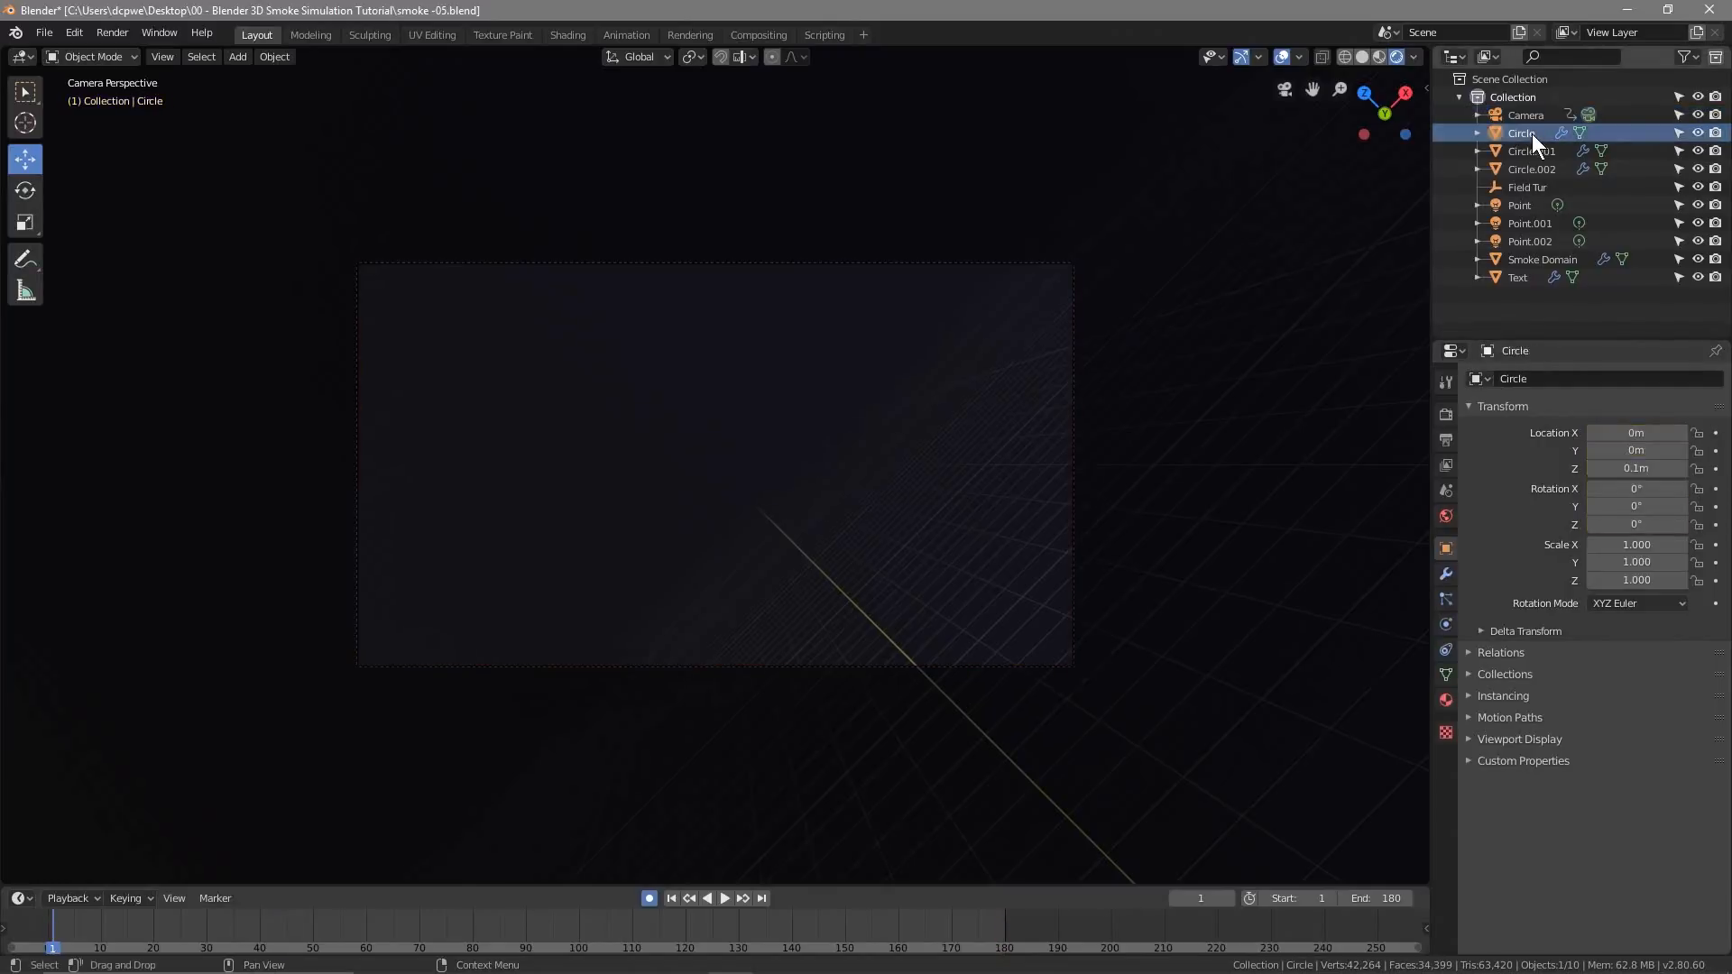
{"action": "left_click", "coordinate": [1533, 260]}
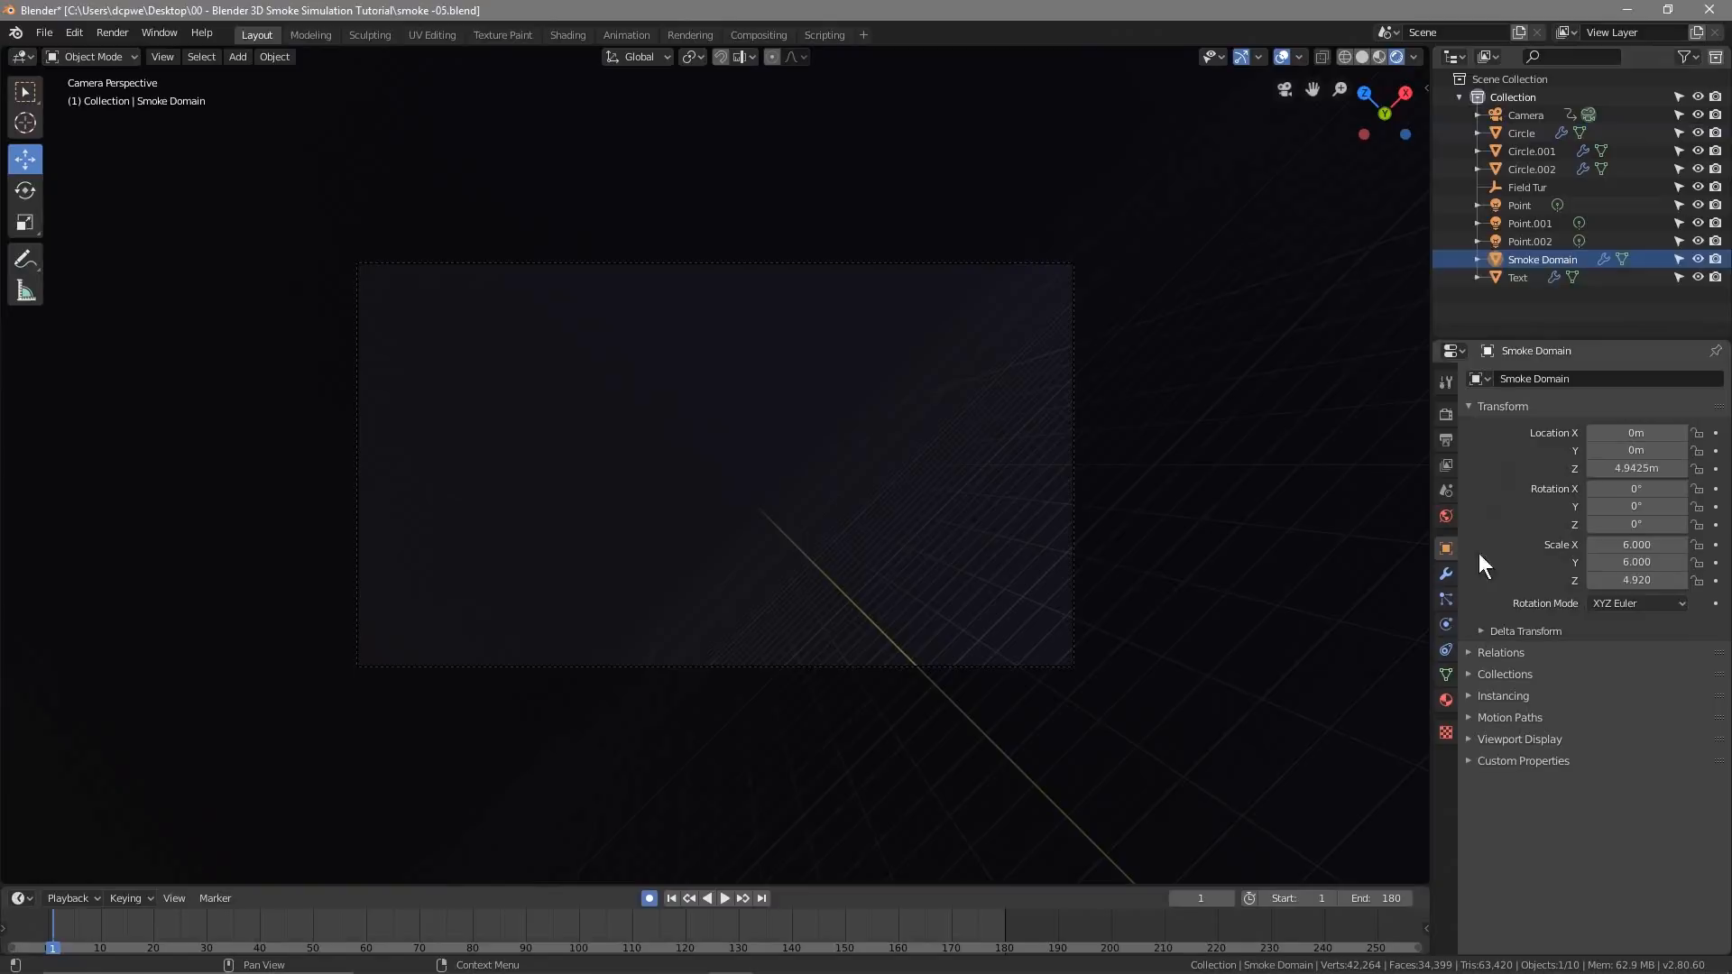
{"action": "left_click", "coordinate": [1448, 617]}
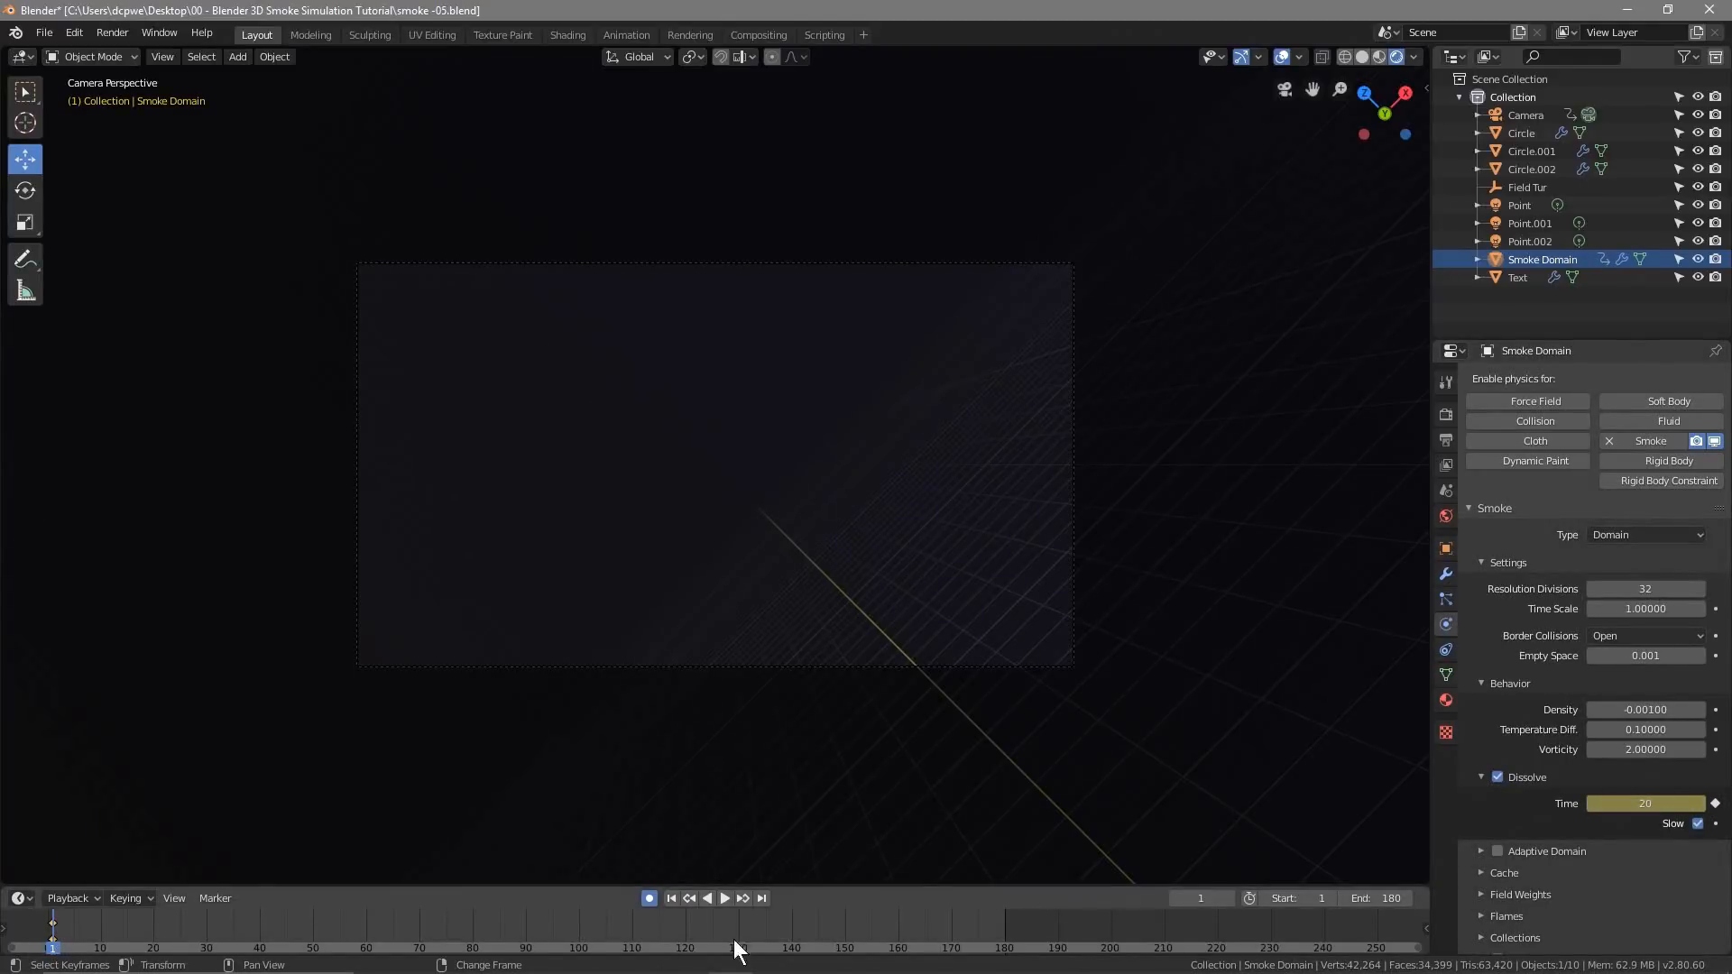
{"action": "left_click_drag", "start_coordinate": [51, 954], "coordinate": [420, 938]}
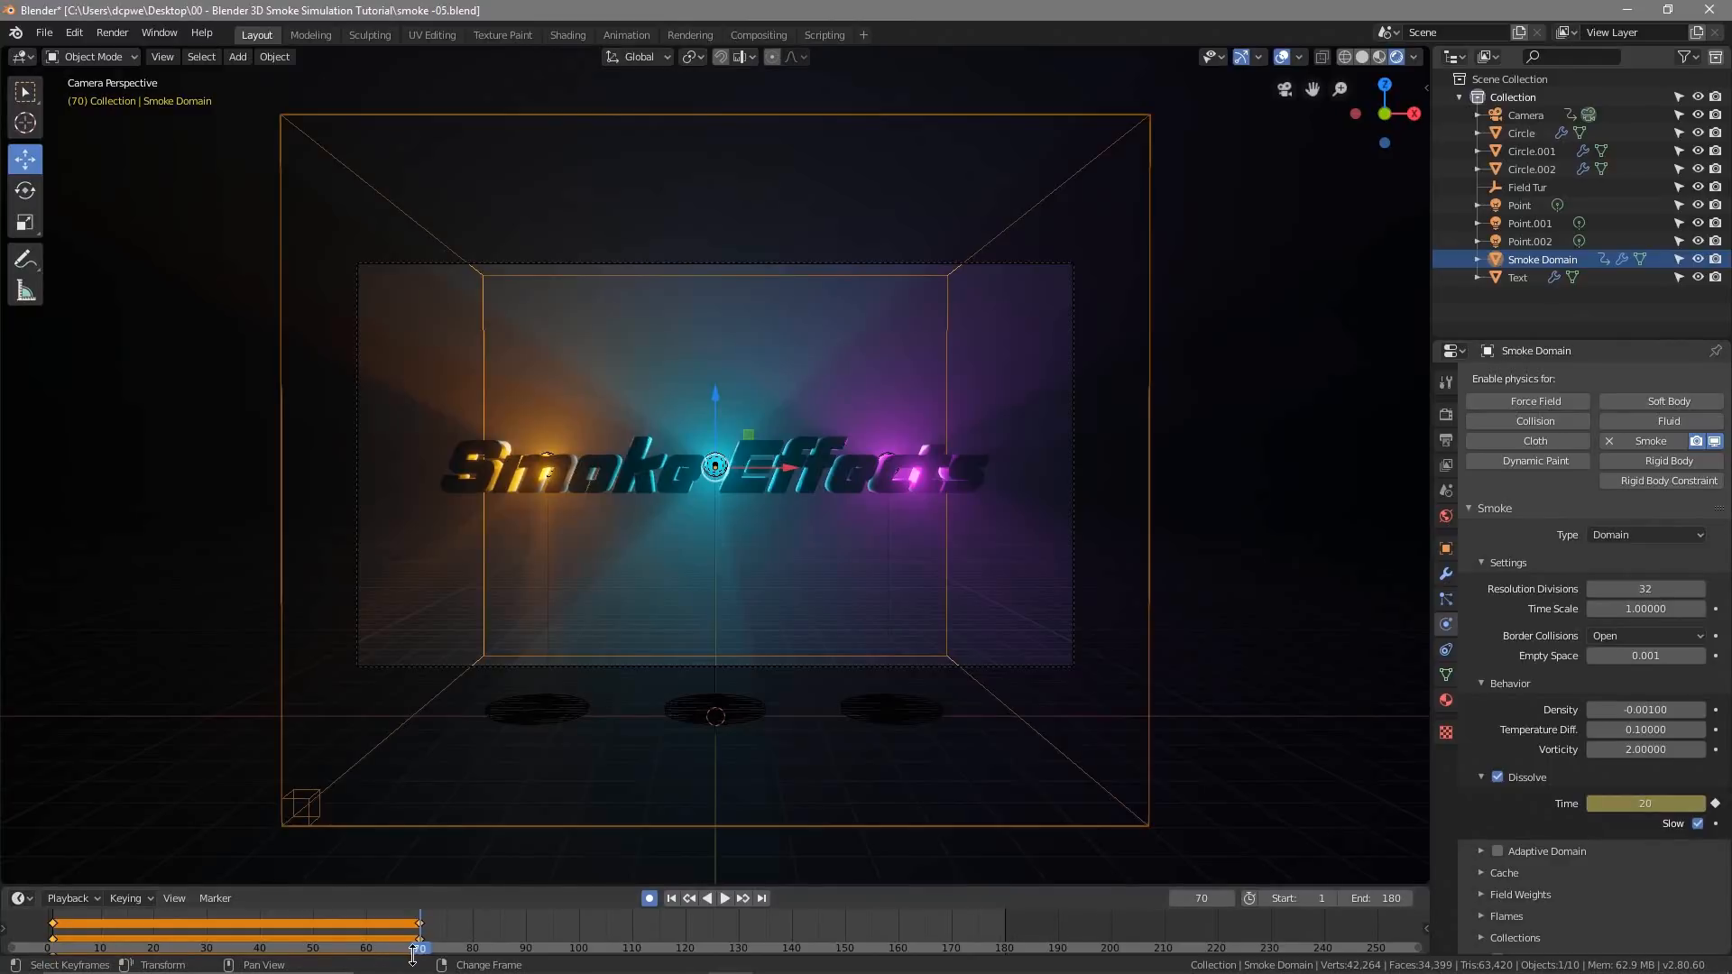
Go to frame 180 and keyframe the Smoke Domain's dissolve time at 1
{"action": "left_click_drag", "start_coordinate": [417, 948], "coordinate": [1006, 947]}
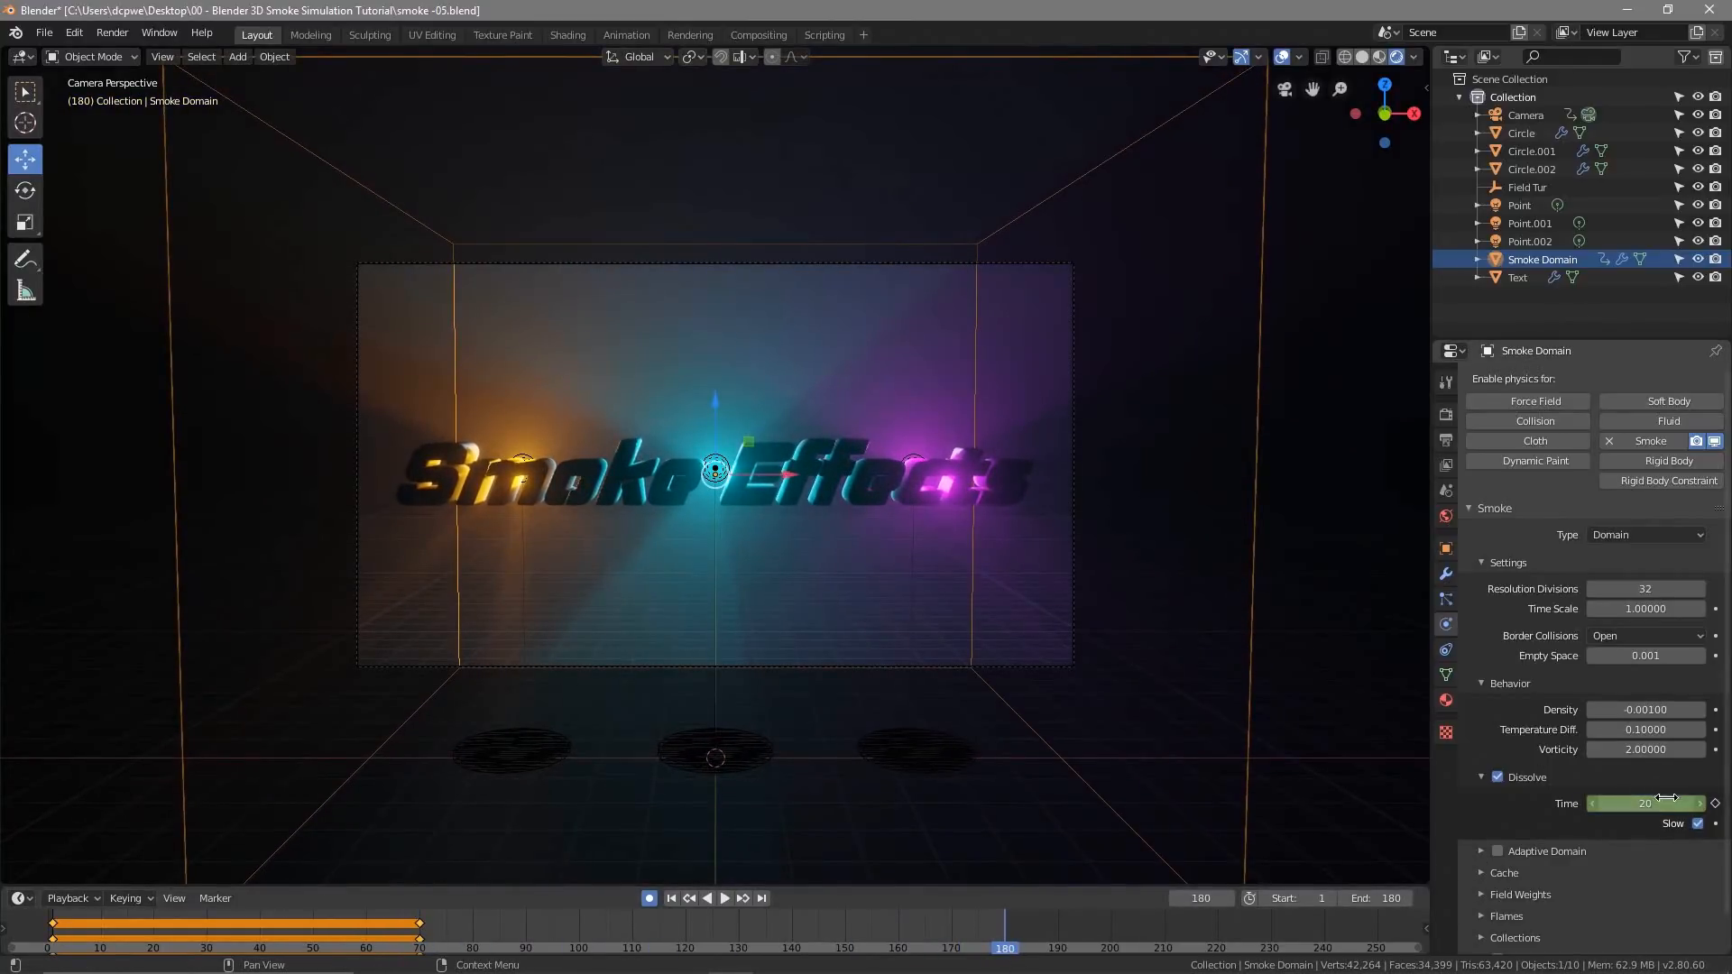
{"action": "key", "text": "i"}
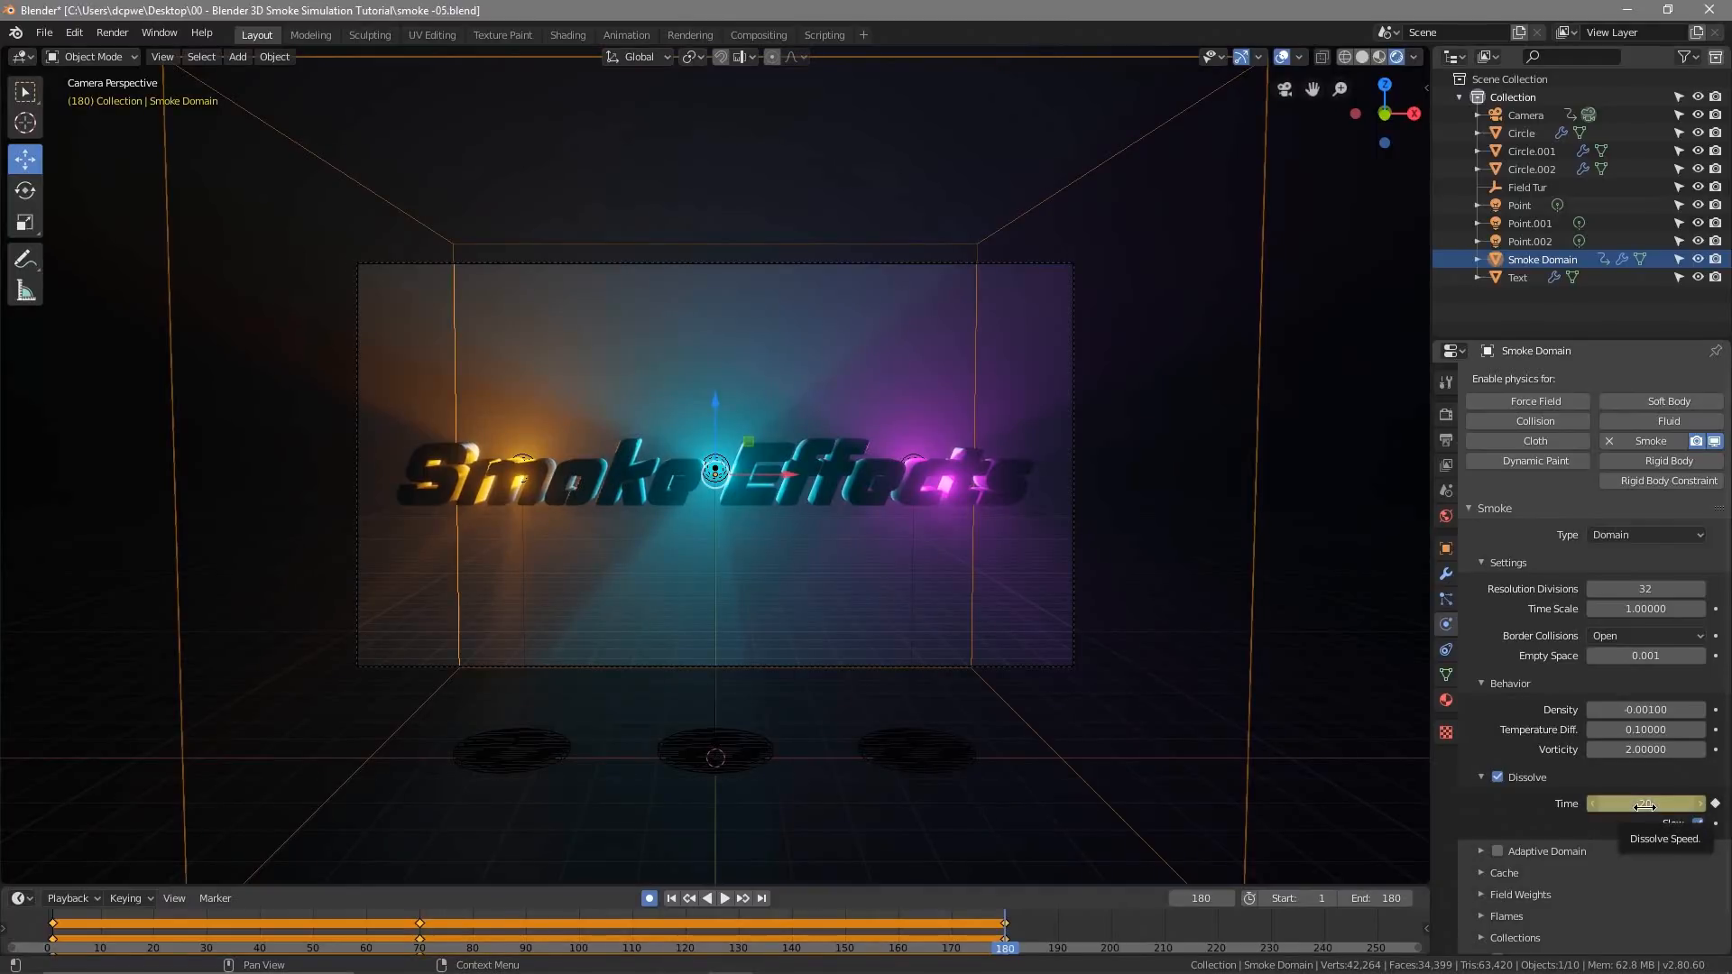
{"action": "key", "text": "Return"}
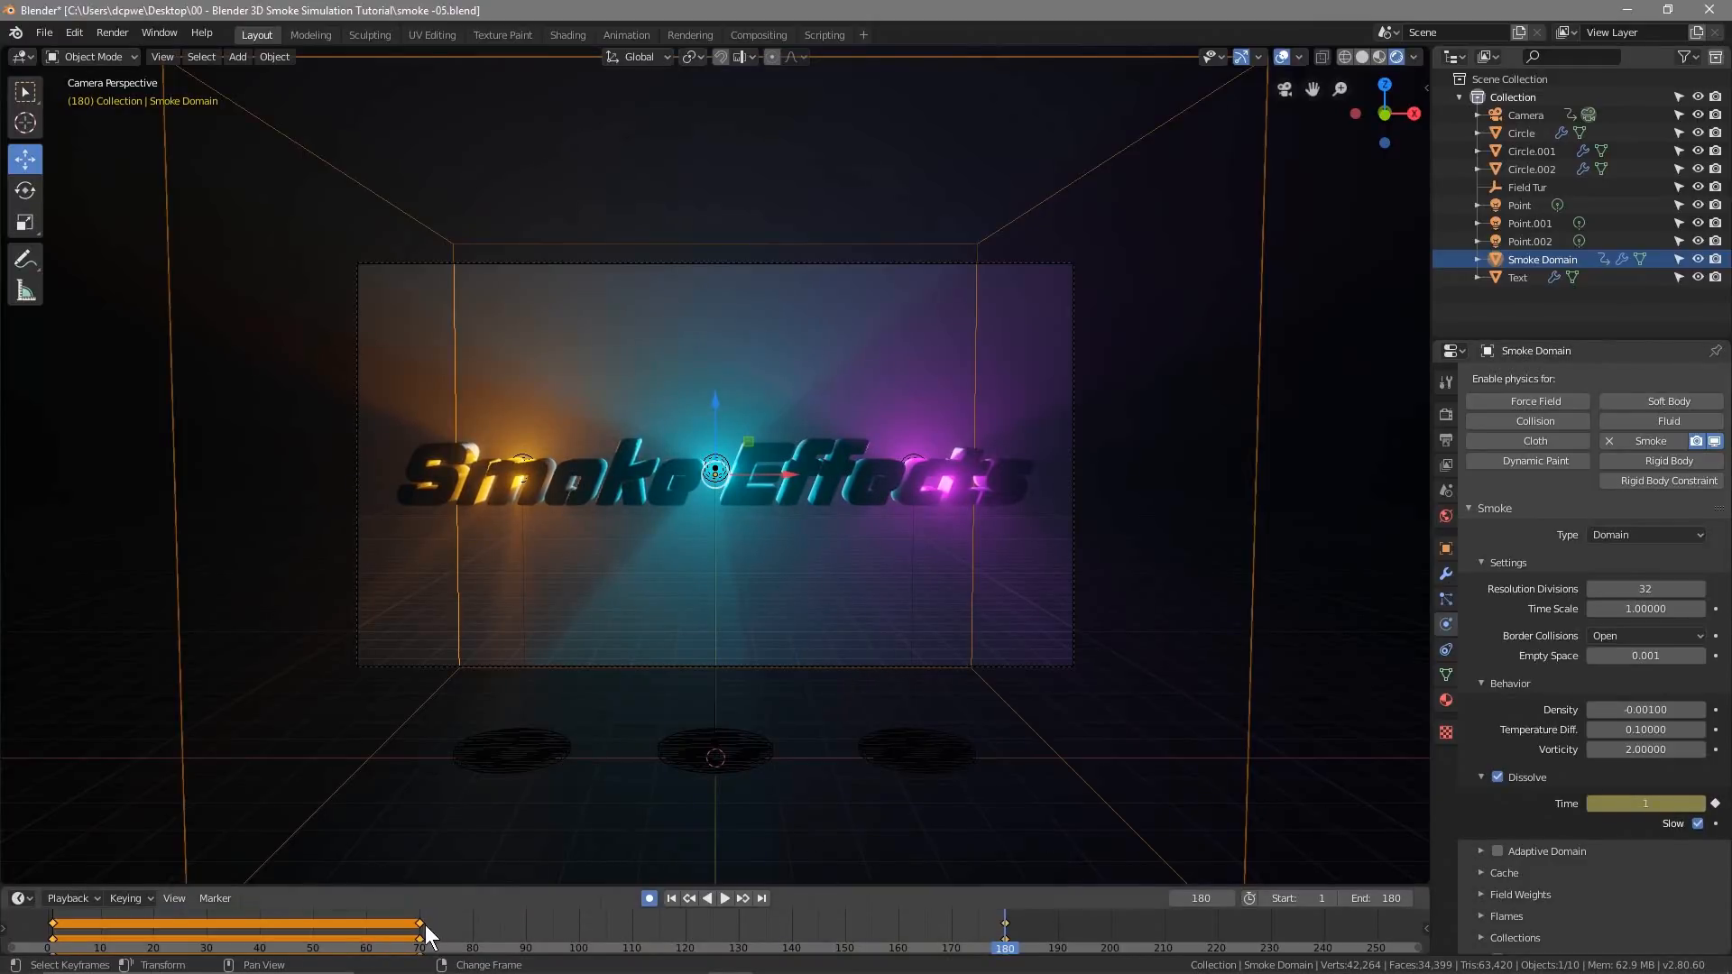
Play the animation from the beginning and display the viewport in solid shading to inspect the smoke
{"action": "left_click_drag", "start_coordinate": [1002, 951], "coordinate": [34, 940]}
{"action": "key", "text": "space"}
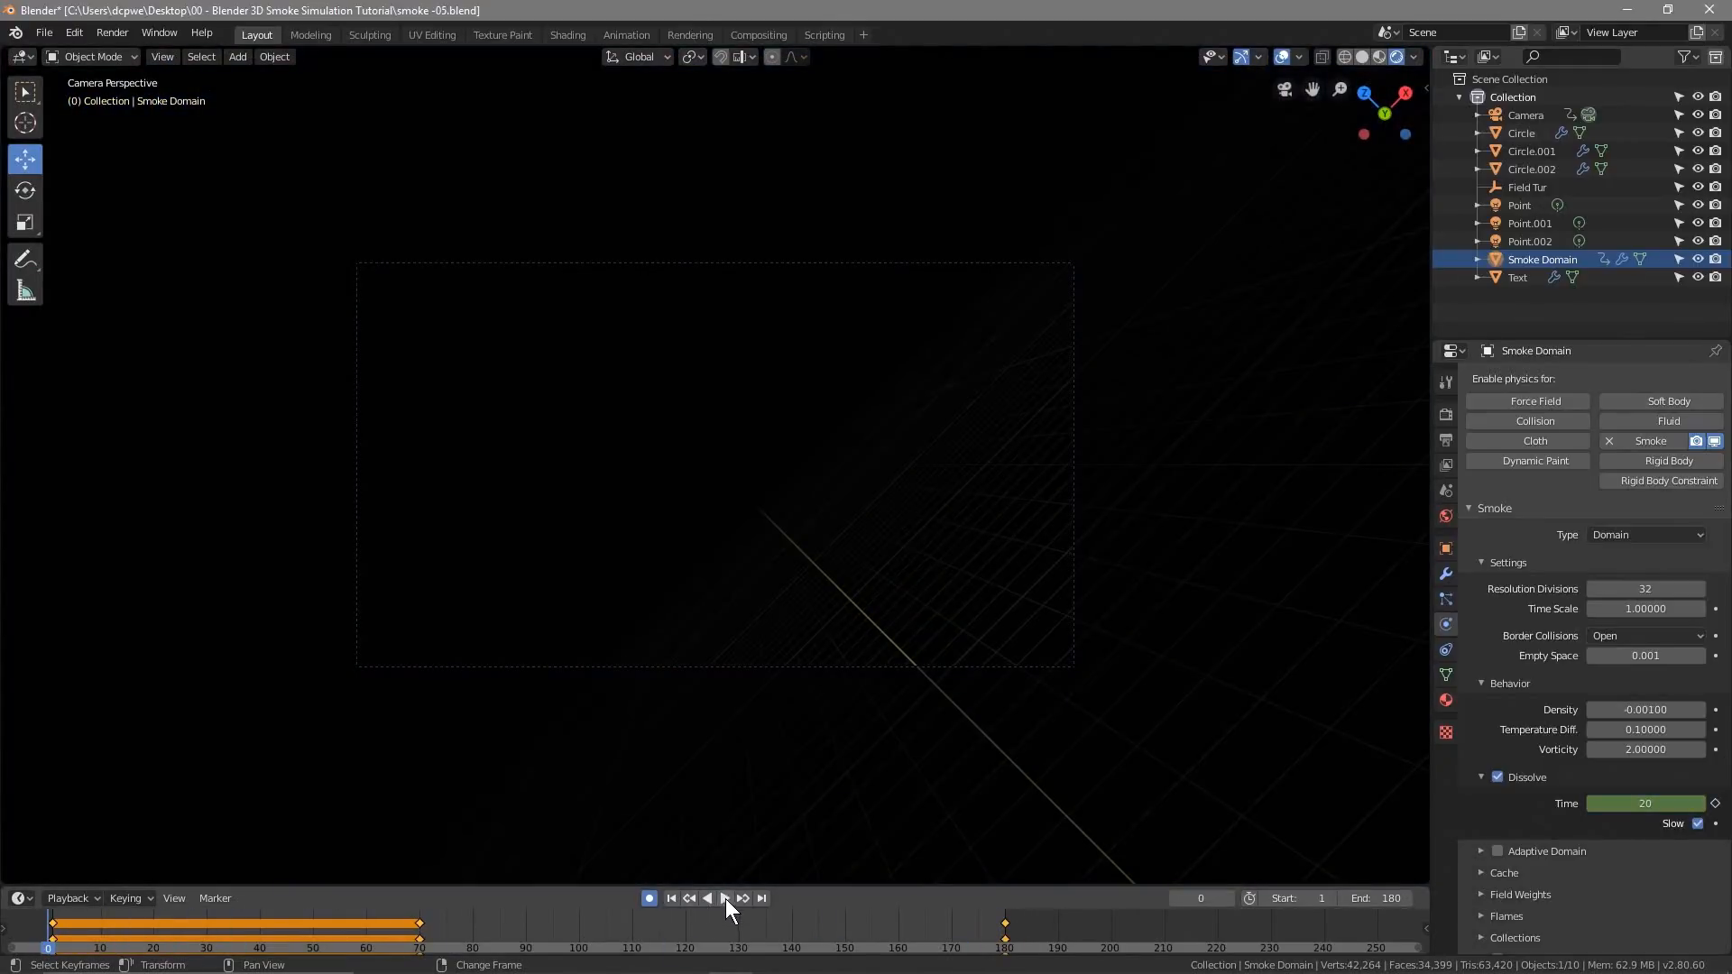
{"action": "left_click", "coordinate": [725, 899]}
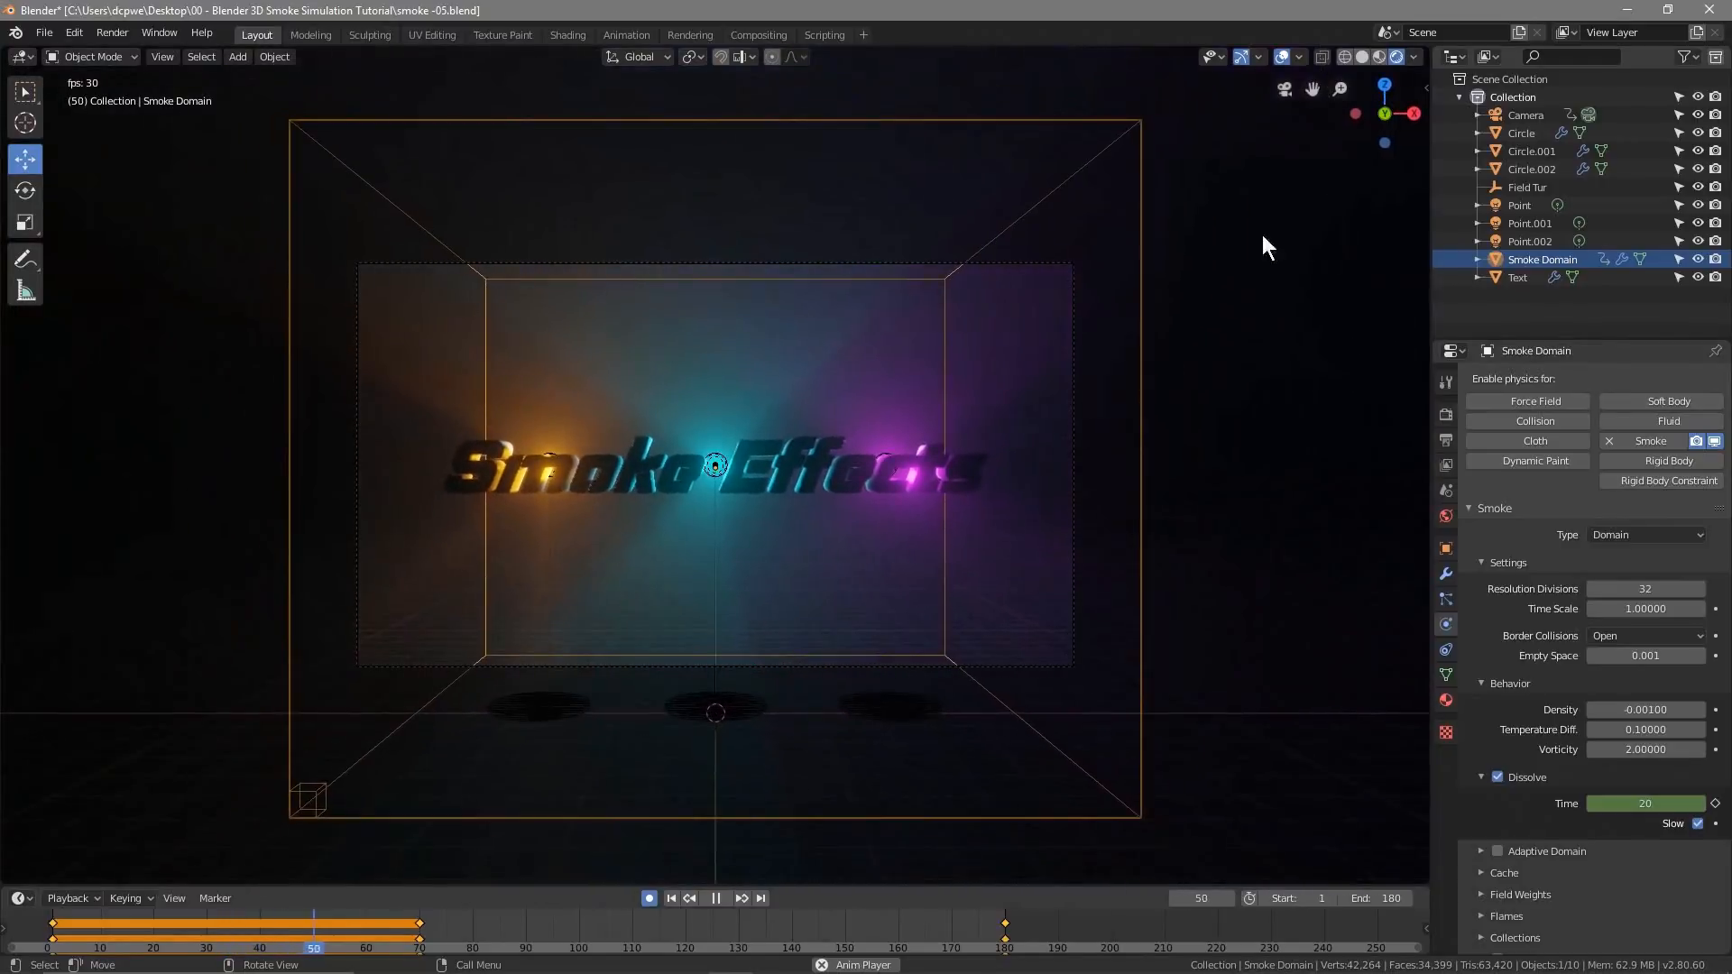
{"action": "left_click", "coordinate": [1361, 57]}
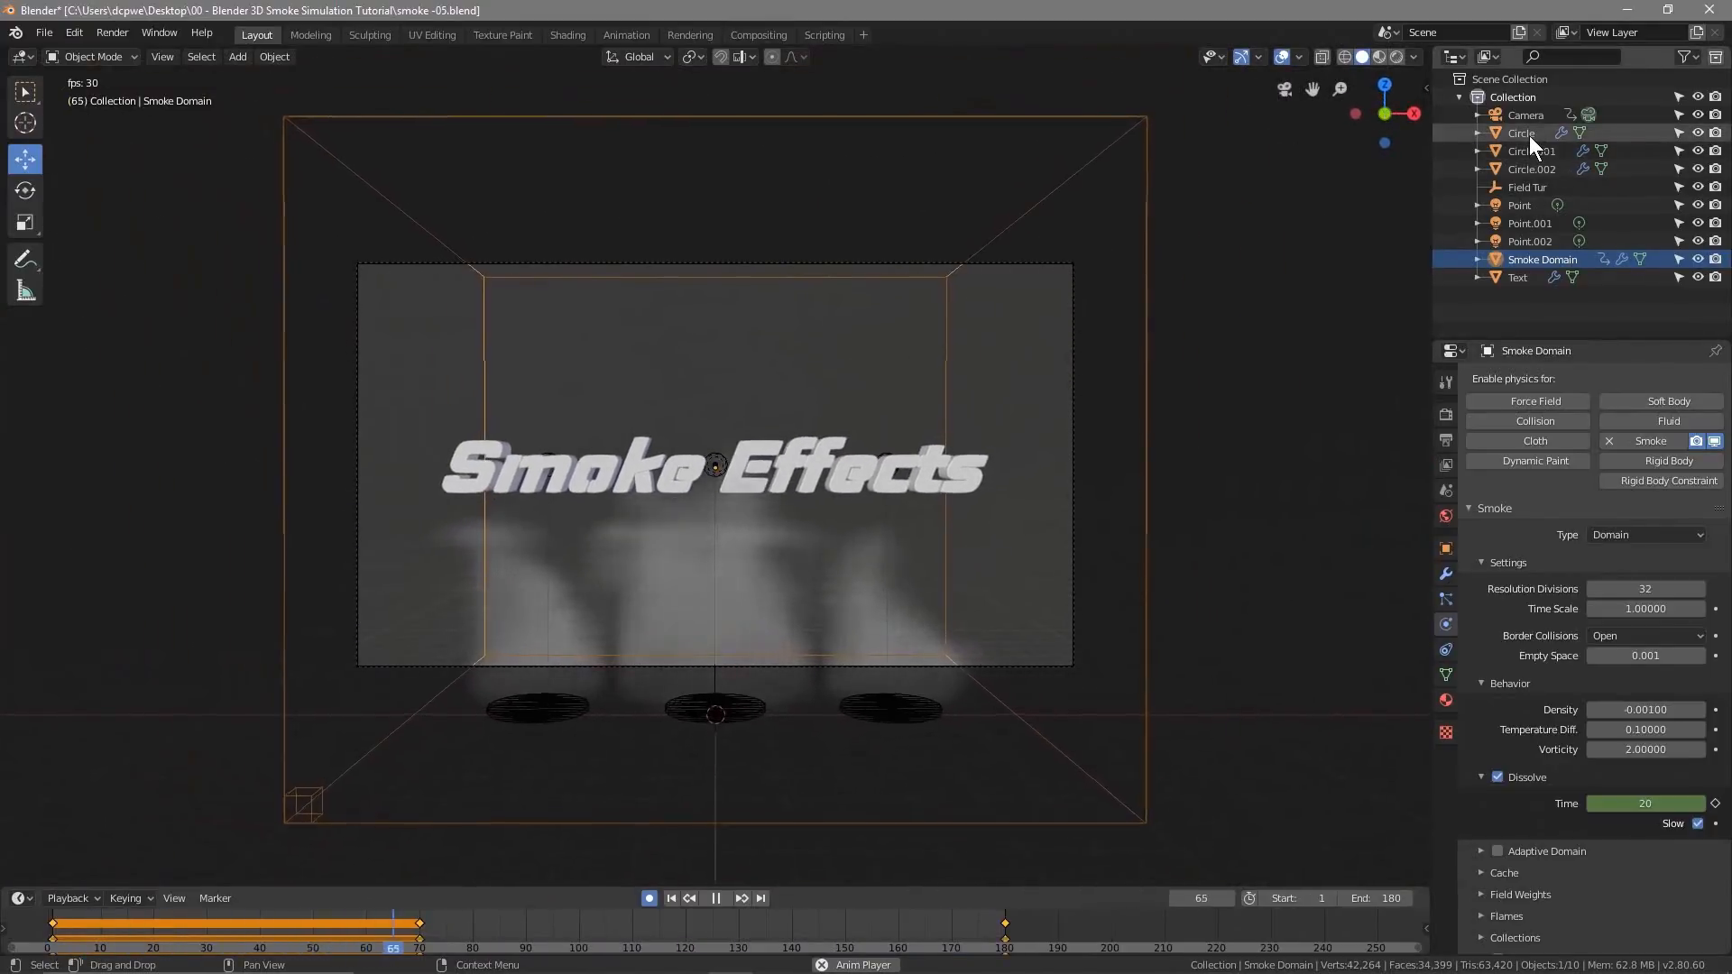
Set the smoke flow surface distance of the middle emitter, Circle, to 4 m
{"action": "left_click", "coordinate": [1529, 135]}
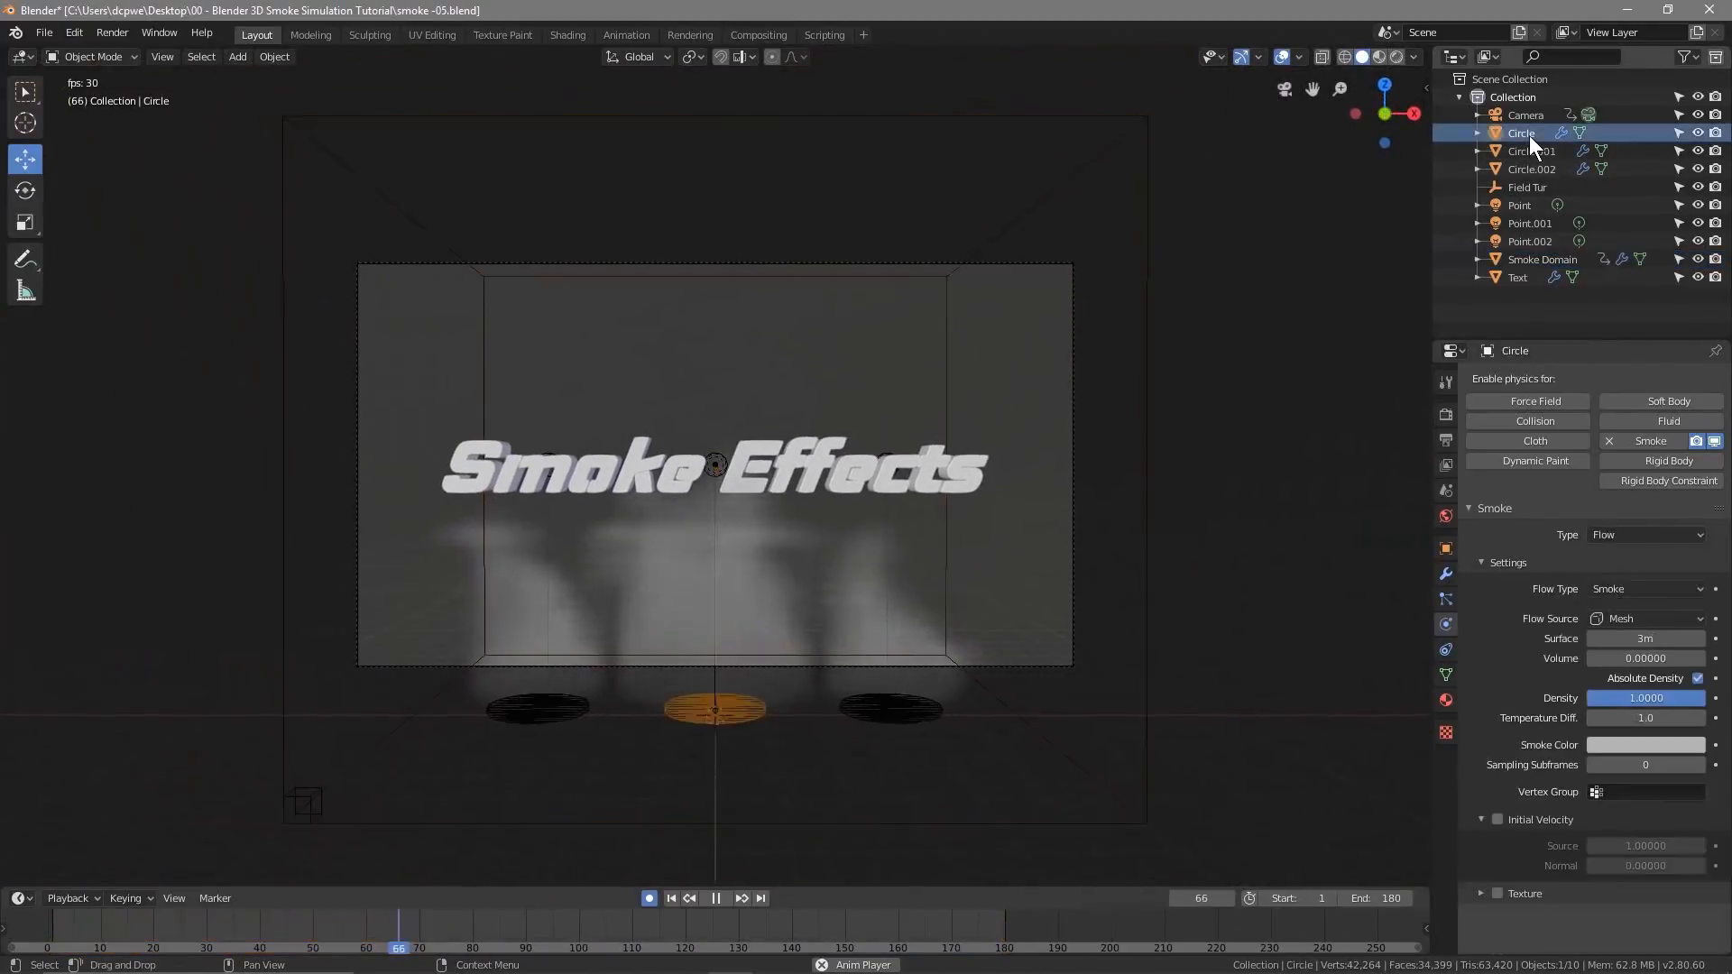
{"action": "left_click", "coordinate": [1610, 638]}
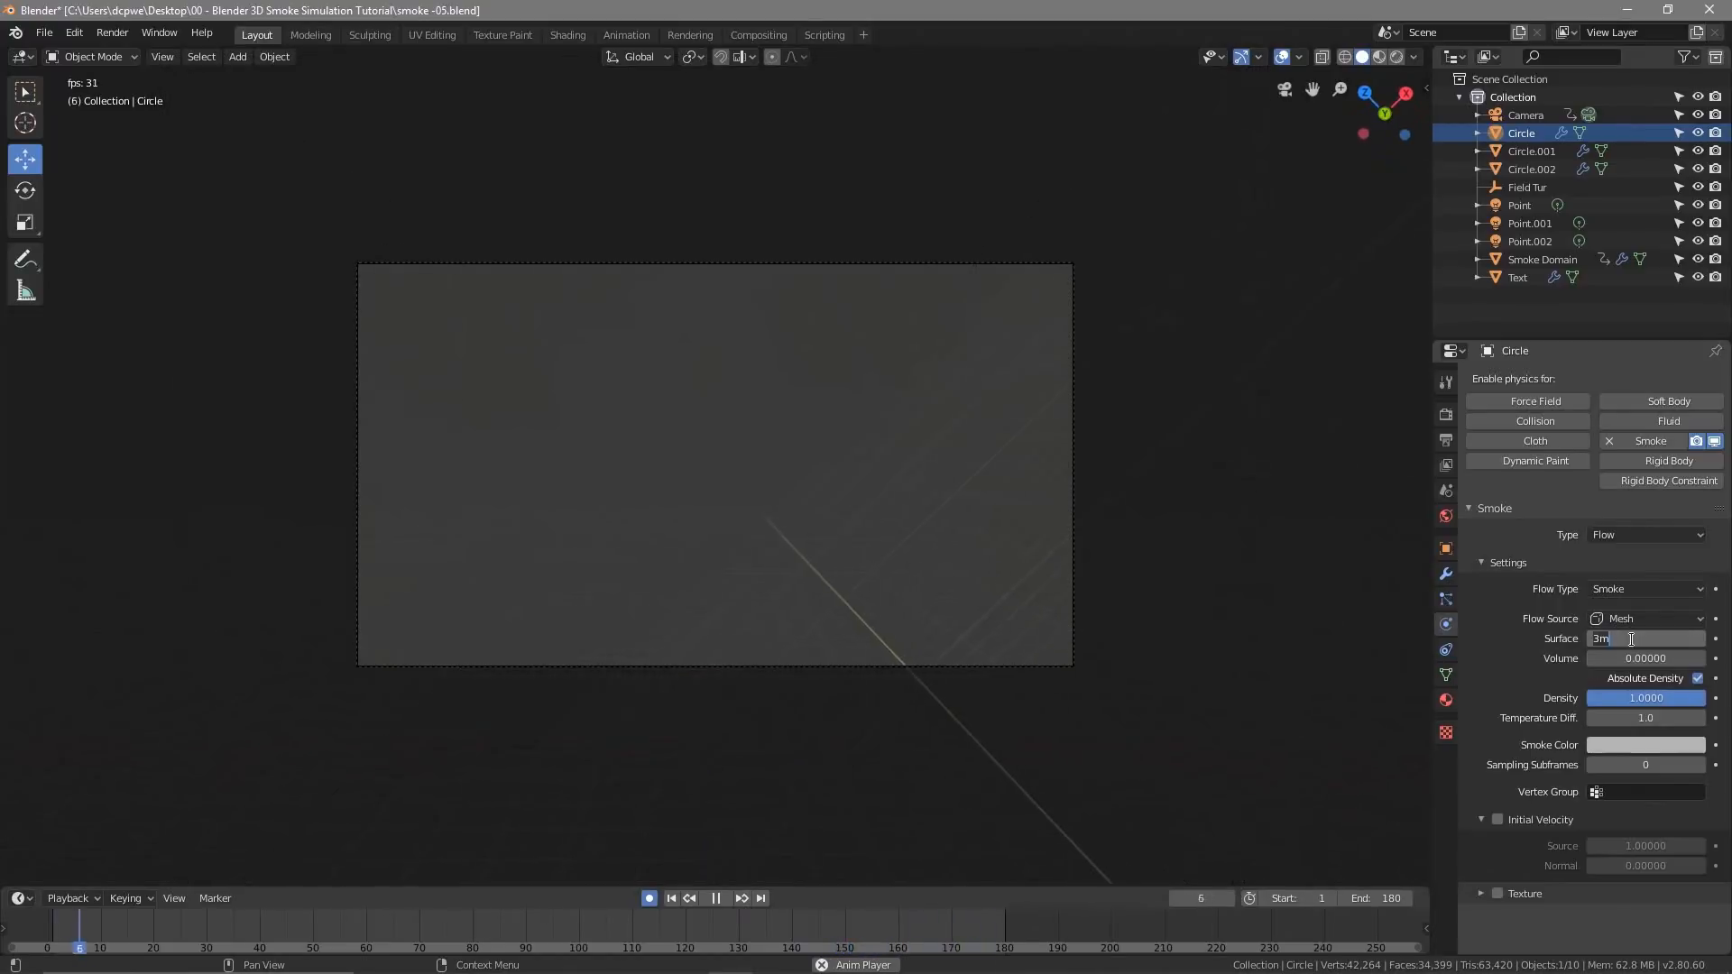
{"action": "type", "text": "5"}
{"action": "key", "text": "Return"}
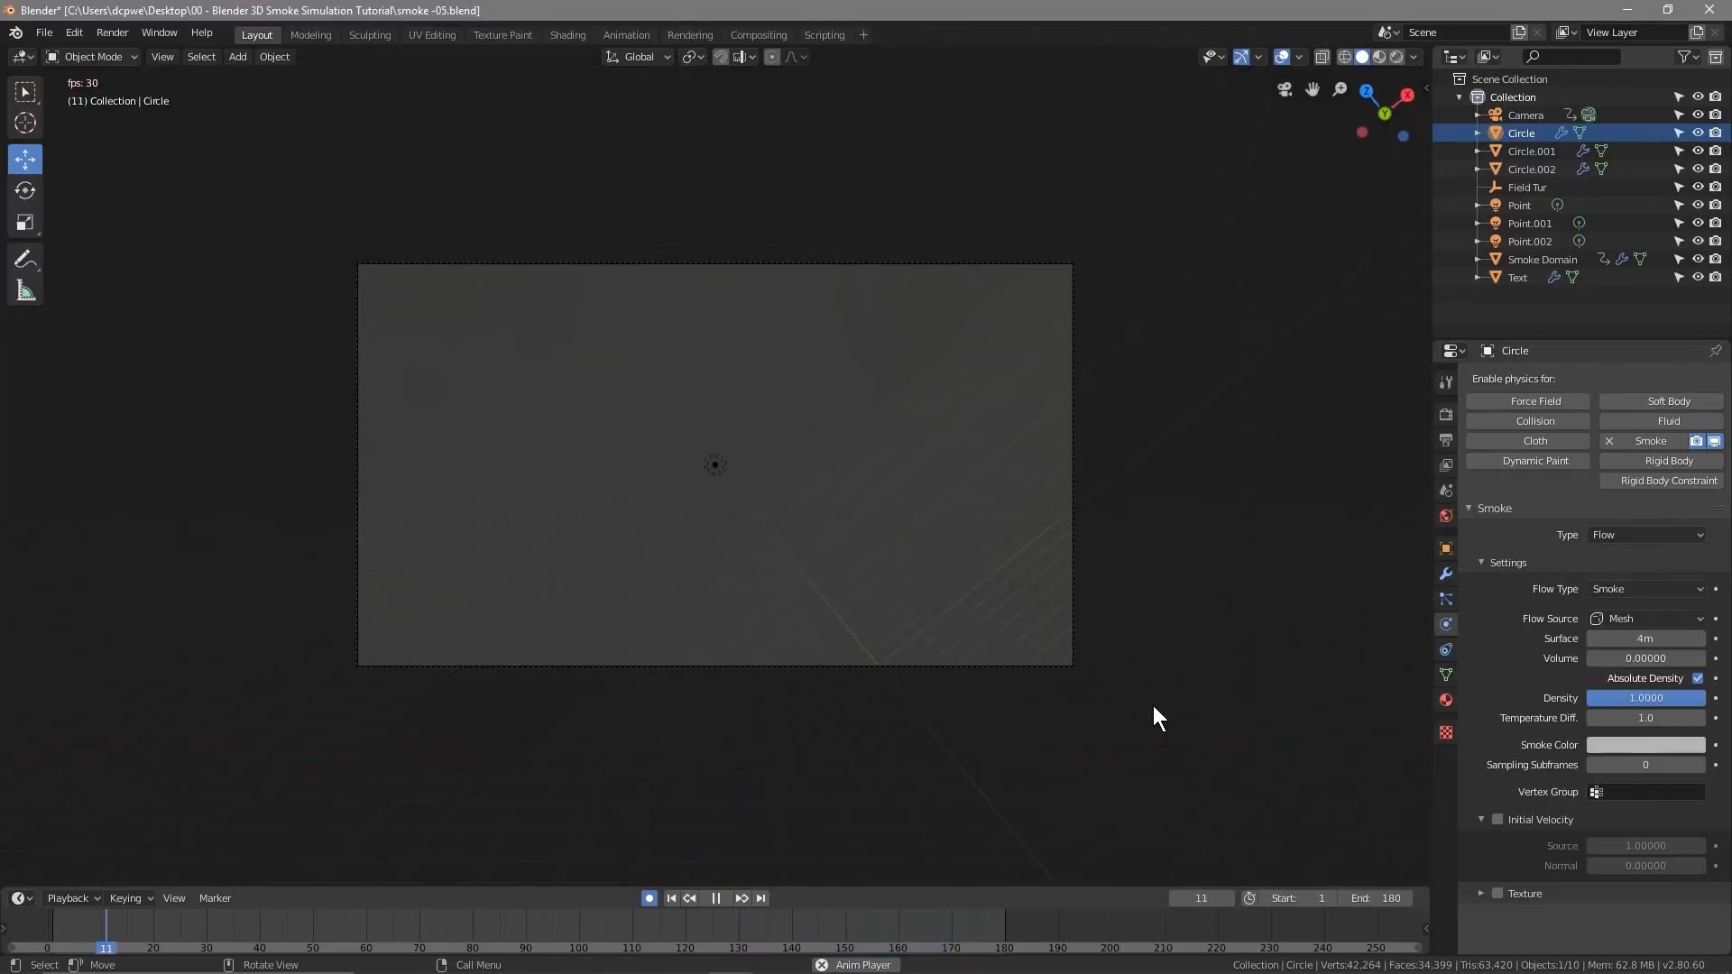
Set the smoke flow surface distance of both outer emitters, Circle.001 and Circle.002, to 2.5 m
{"action": "left_click", "coordinate": [1514, 150]}
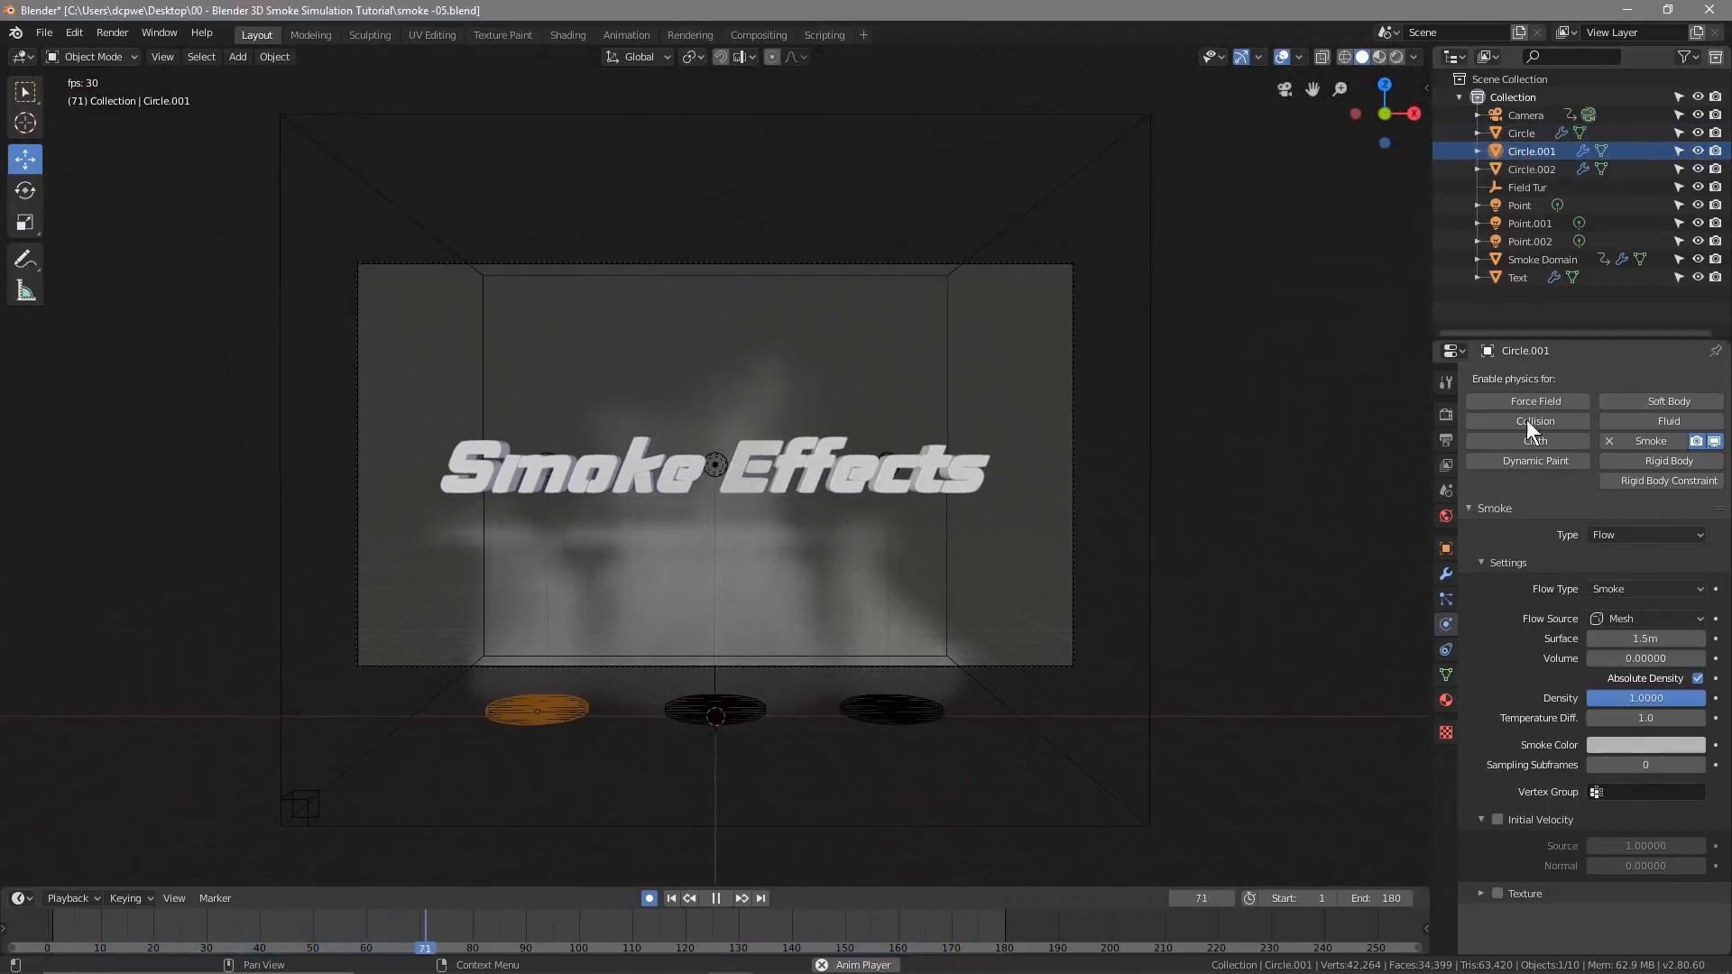
{"action": "left_click", "coordinate": [1628, 639]}
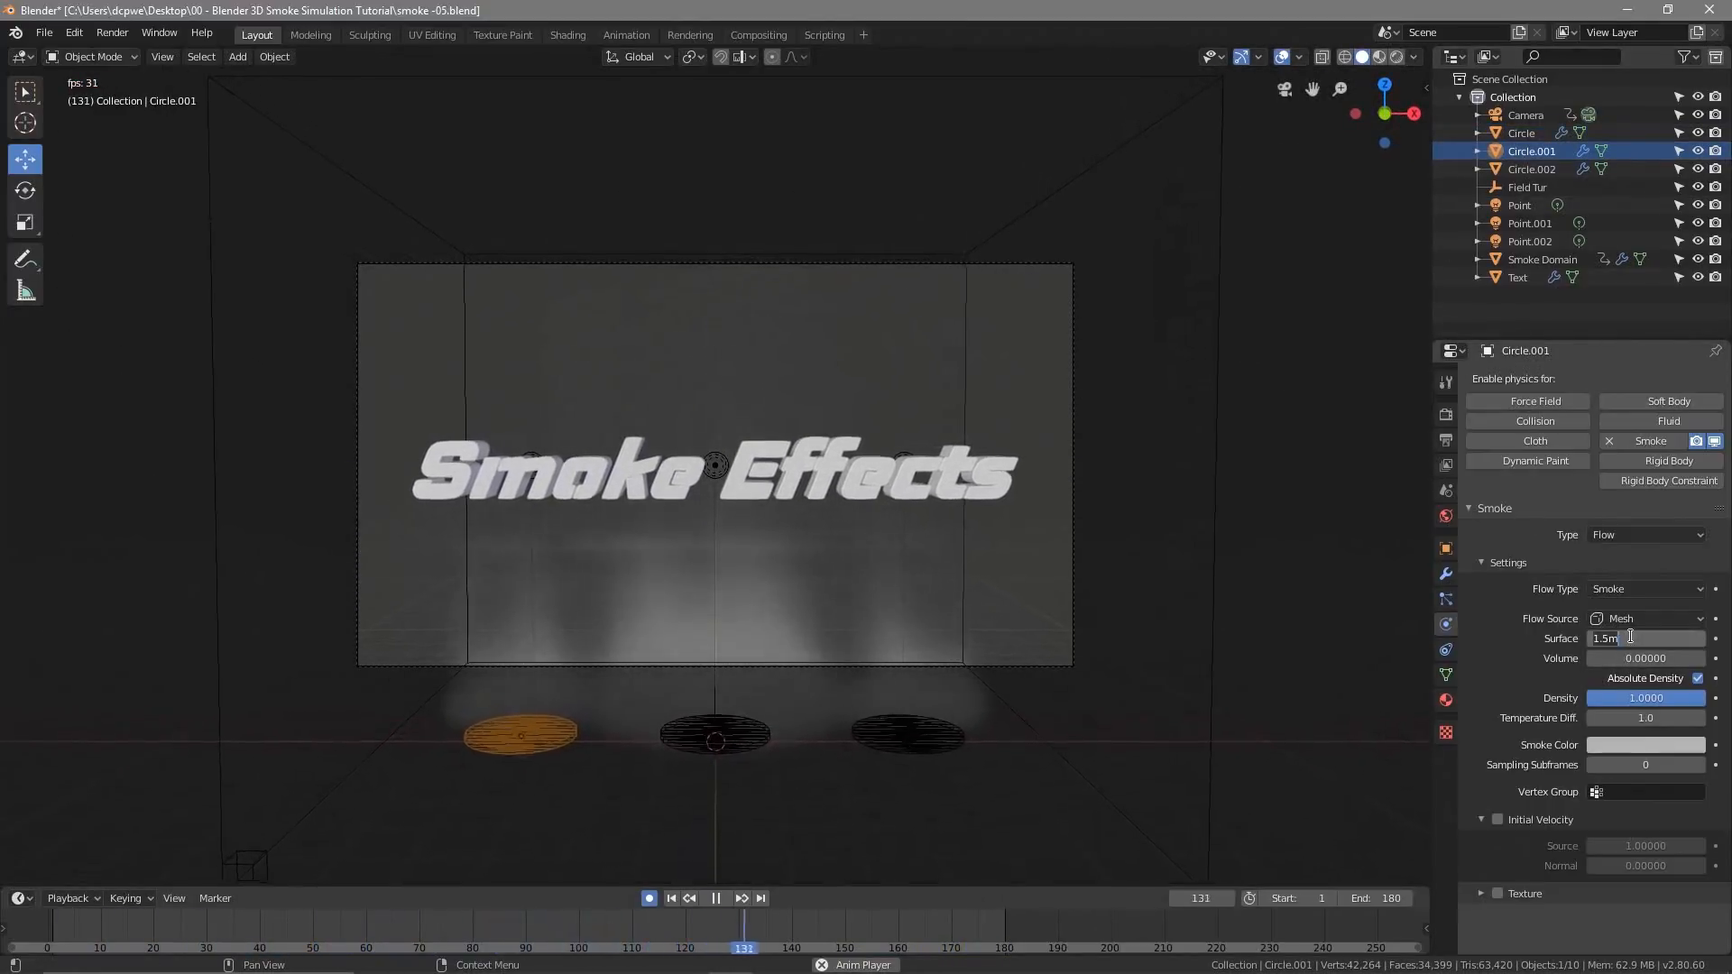
{"action": "type", "text": "2.5"}
{"action": "key", "text": "Return"}
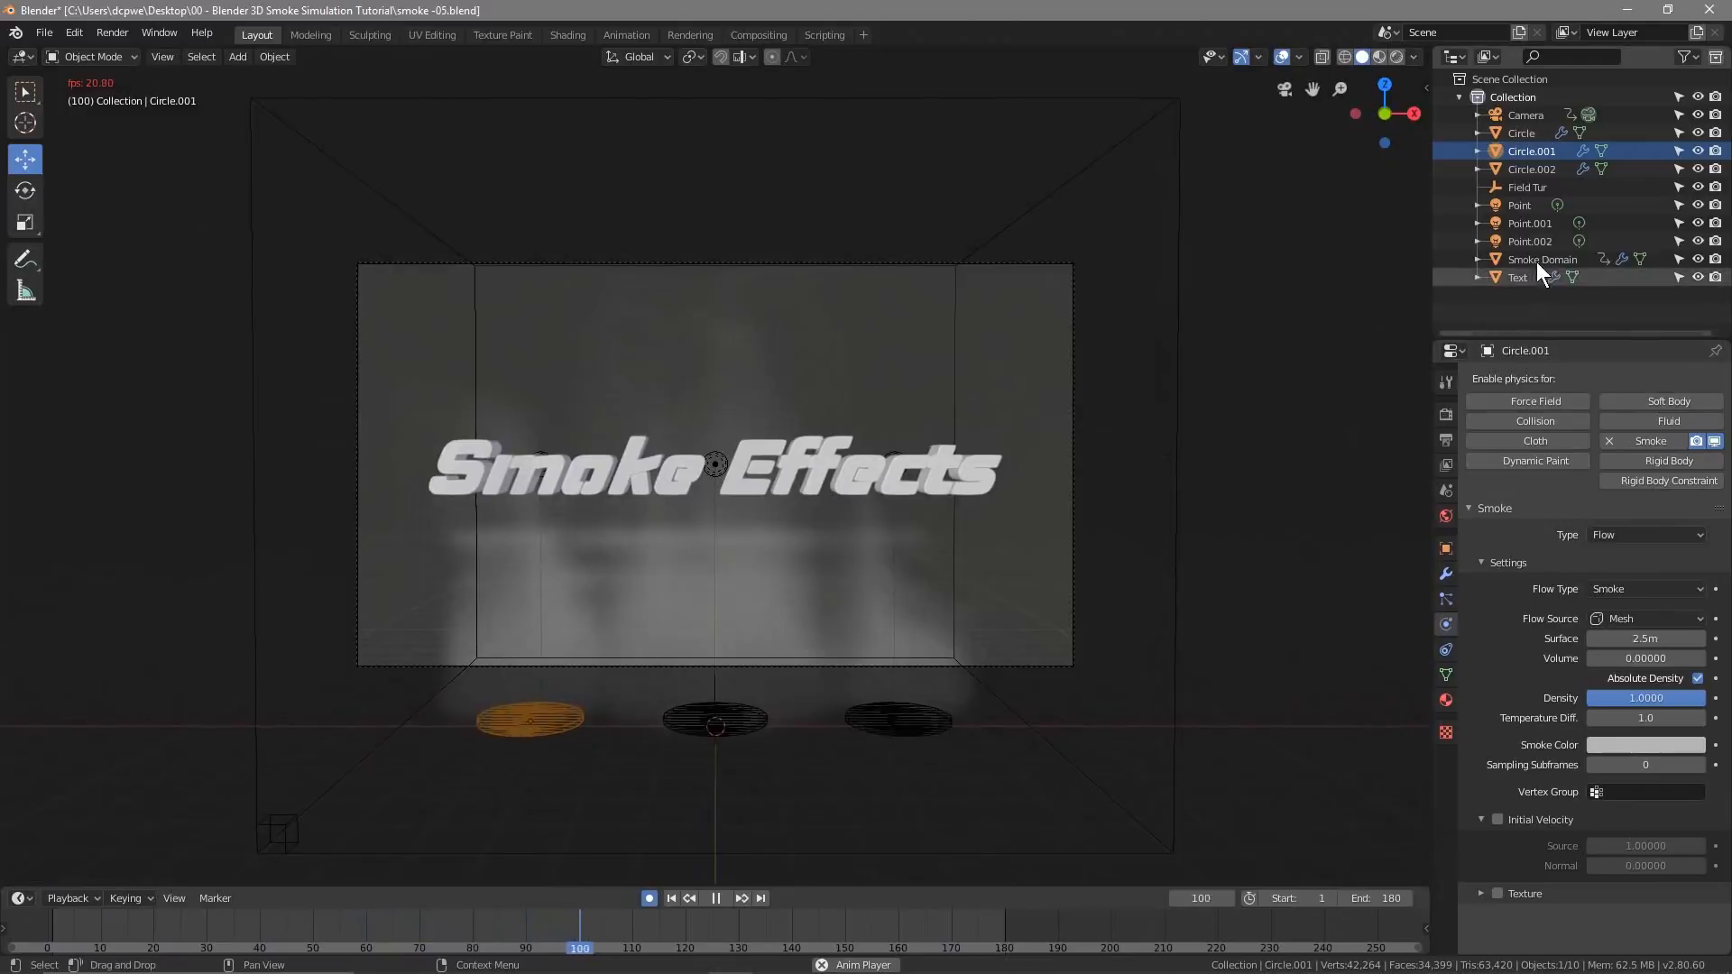
{"action": "left_click", "coordinate": [1516, 171]}
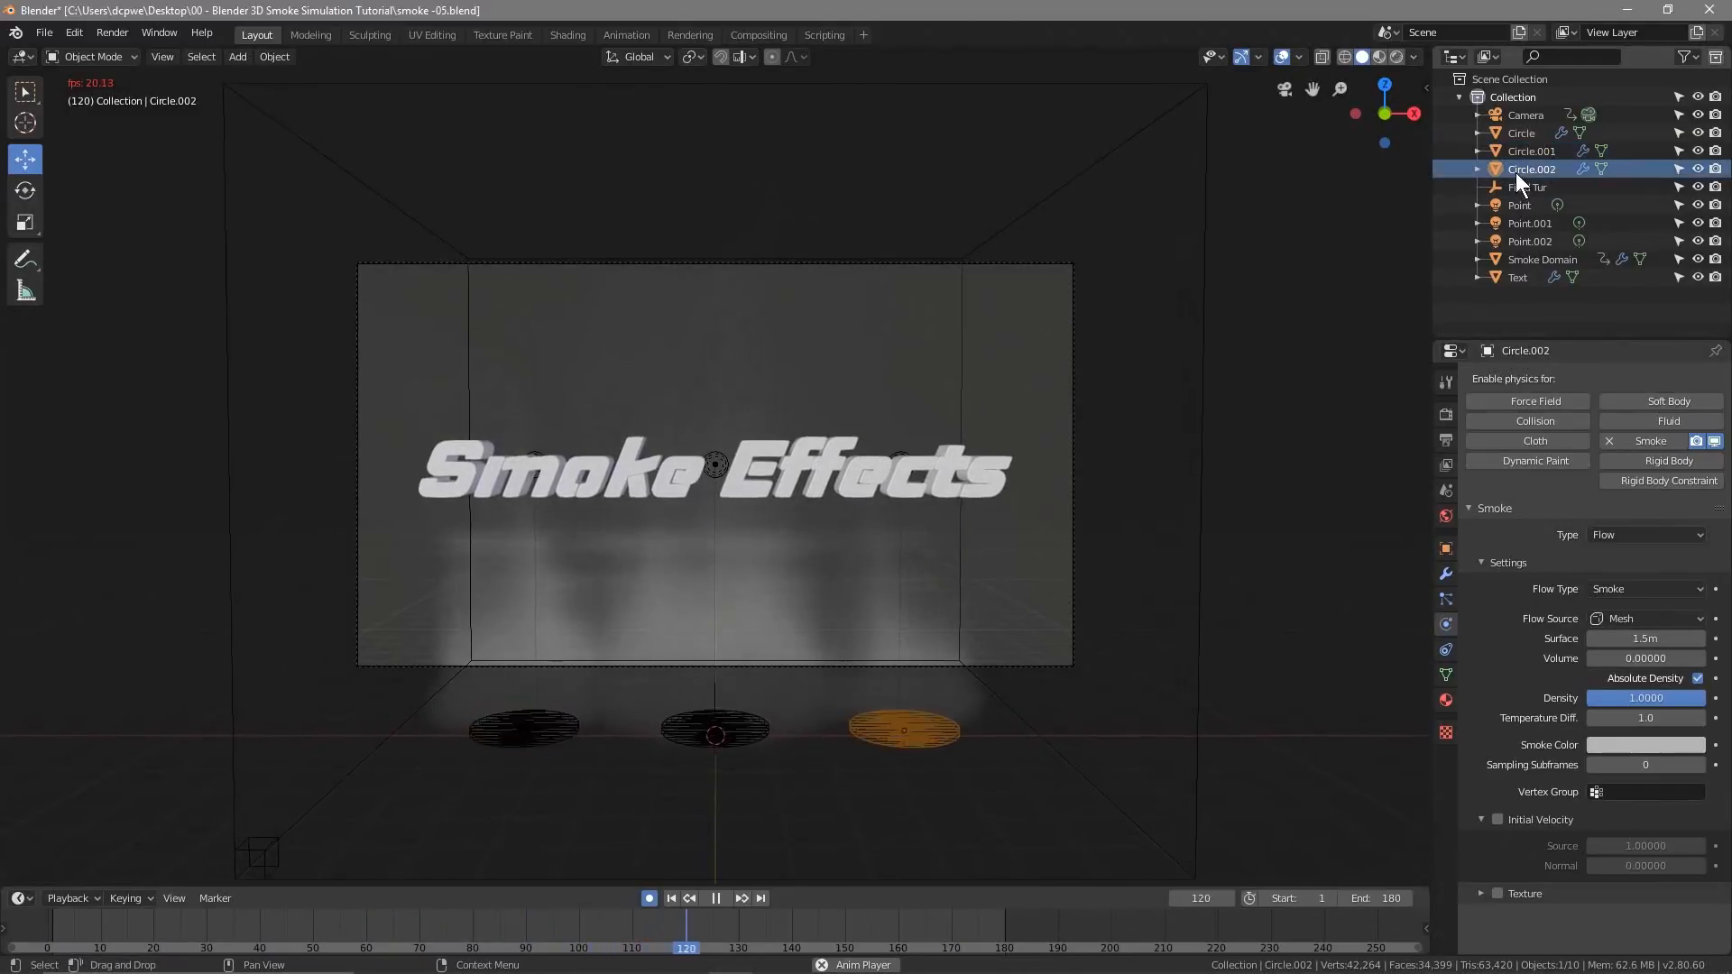
{"action": "double_click", "coordinate": [1618, 643]}
{"action": "type", "text": "2.5"}
{"action": "key", "text": "Return"}
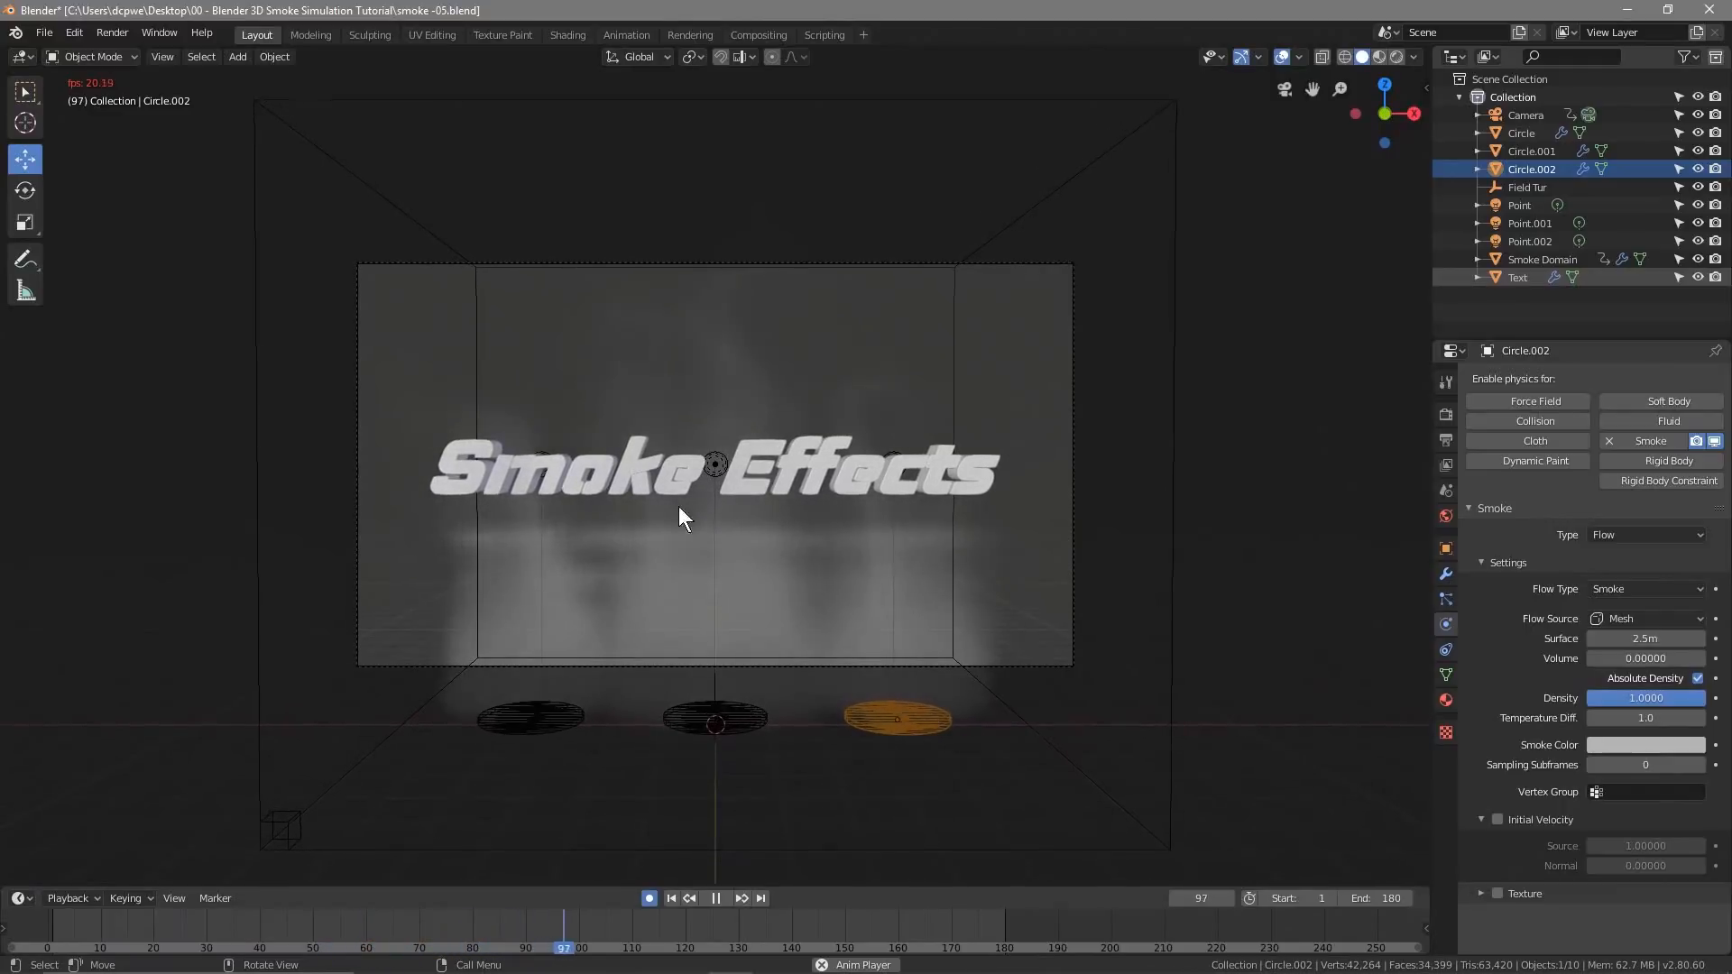
Switch the viewport back to rendered shading and save the file smoke -05.blend
{"action": "left_click", "coordinate": [1397, 57]}
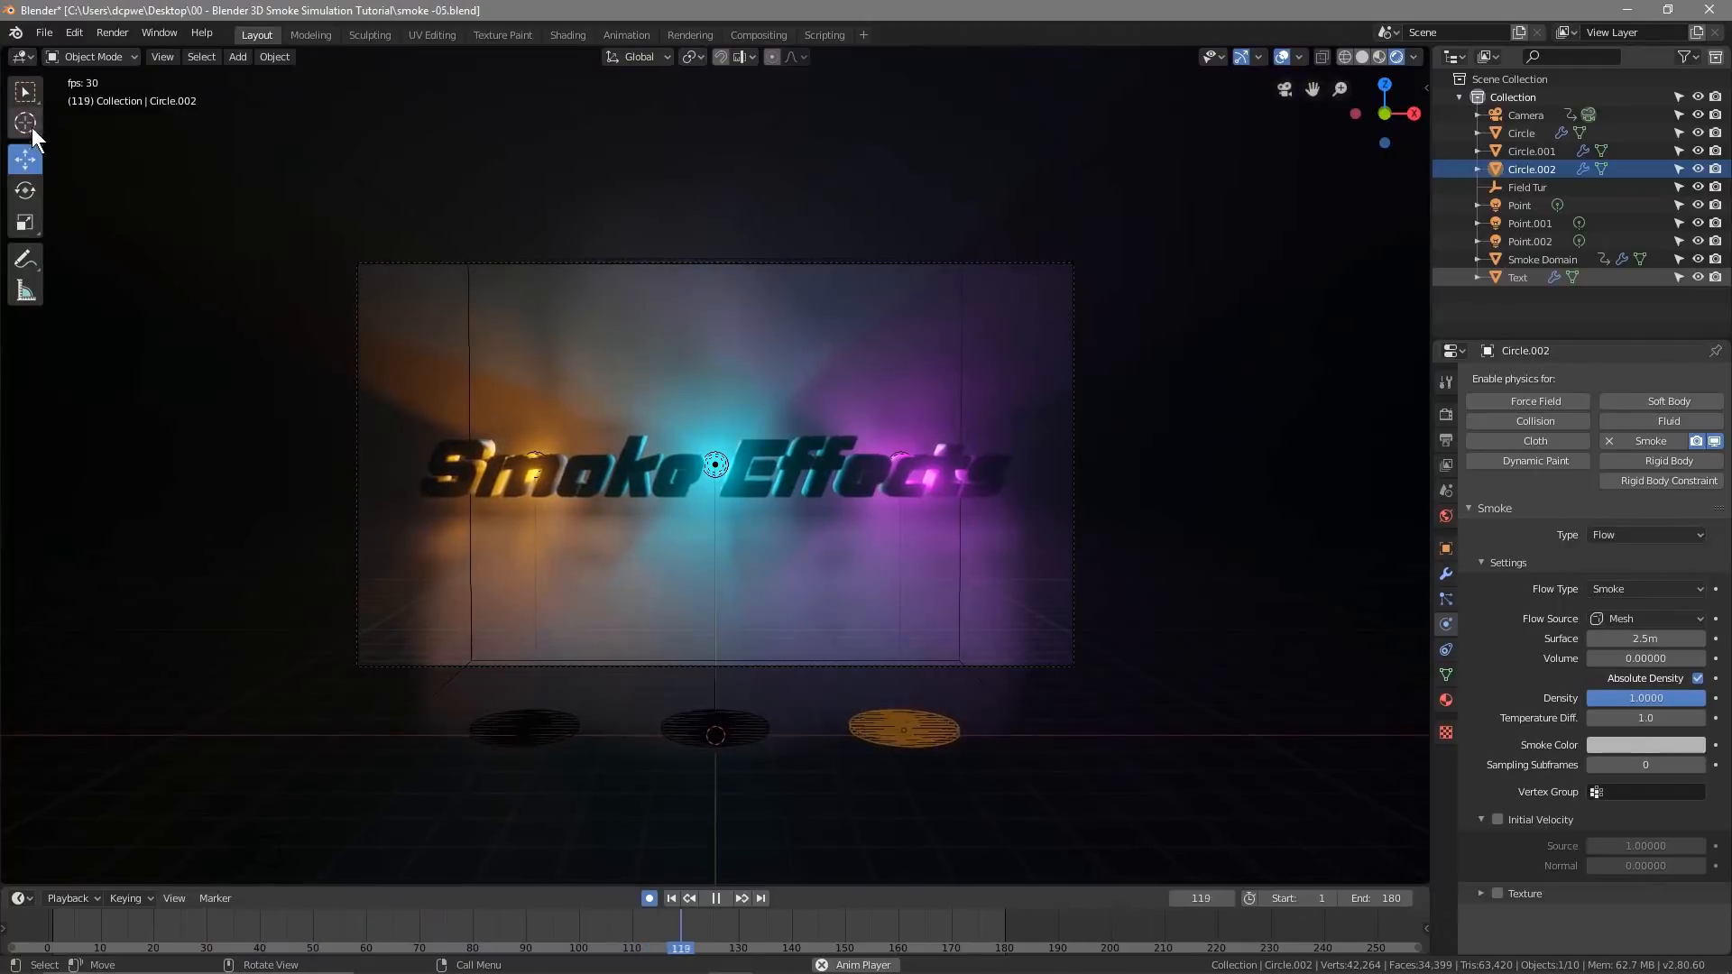
{"action": "left_click", "coordinate": [45, 34]}
{"action": "left_click", "coordinate": [52, 171]}
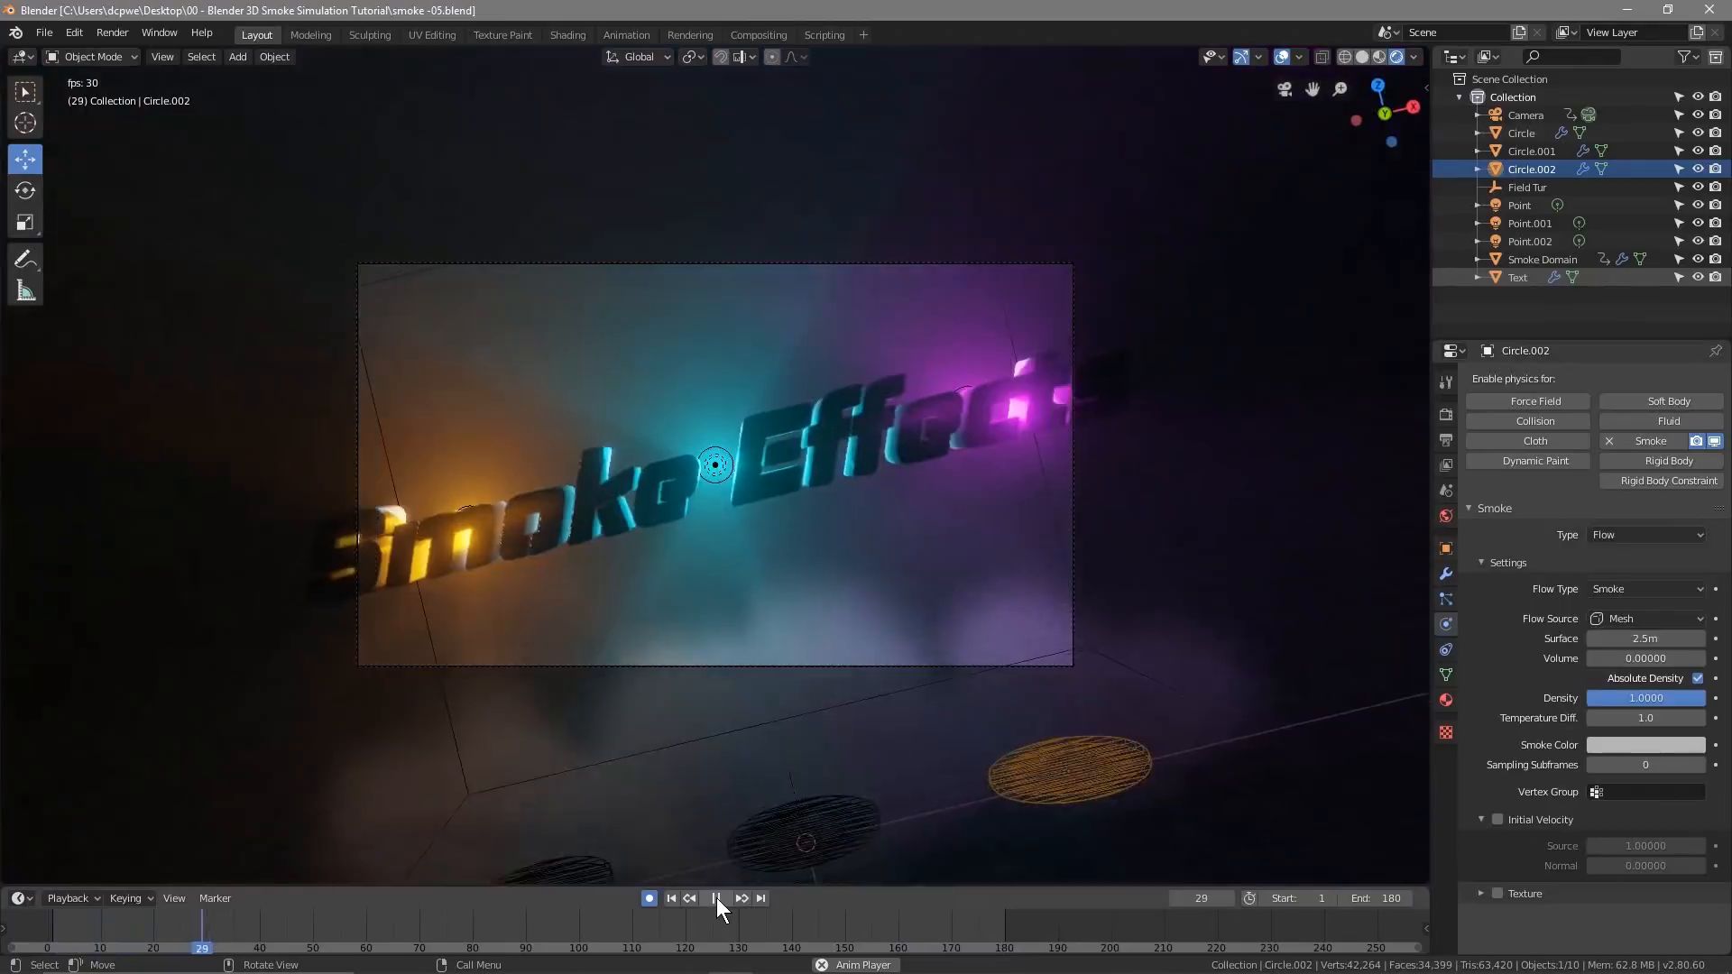
Stop playback, turn off automatic keyframing and scrub from the first frame to frame 90
{"action": "left_click", "coordinate": [716, 898]}
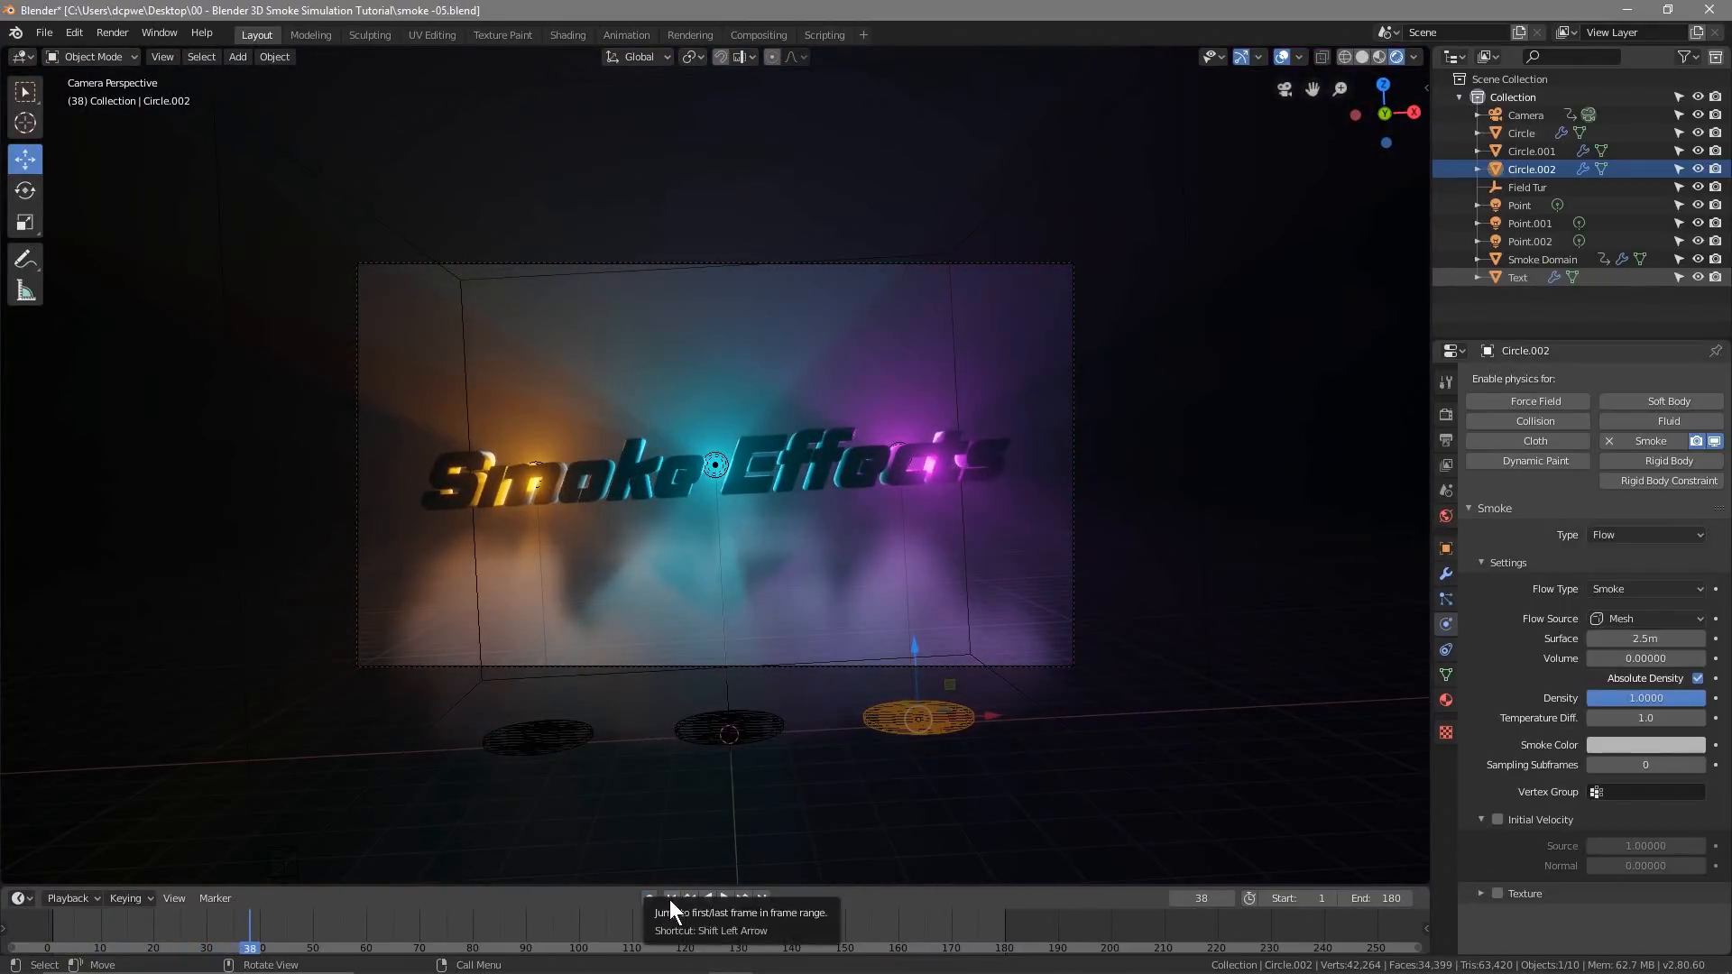
{"action": "left_click", "coordinate": [670, 898]}
{"action": "left_click_drag", "start_coordinate": [62, 949], "coordinate": [521, 956]}
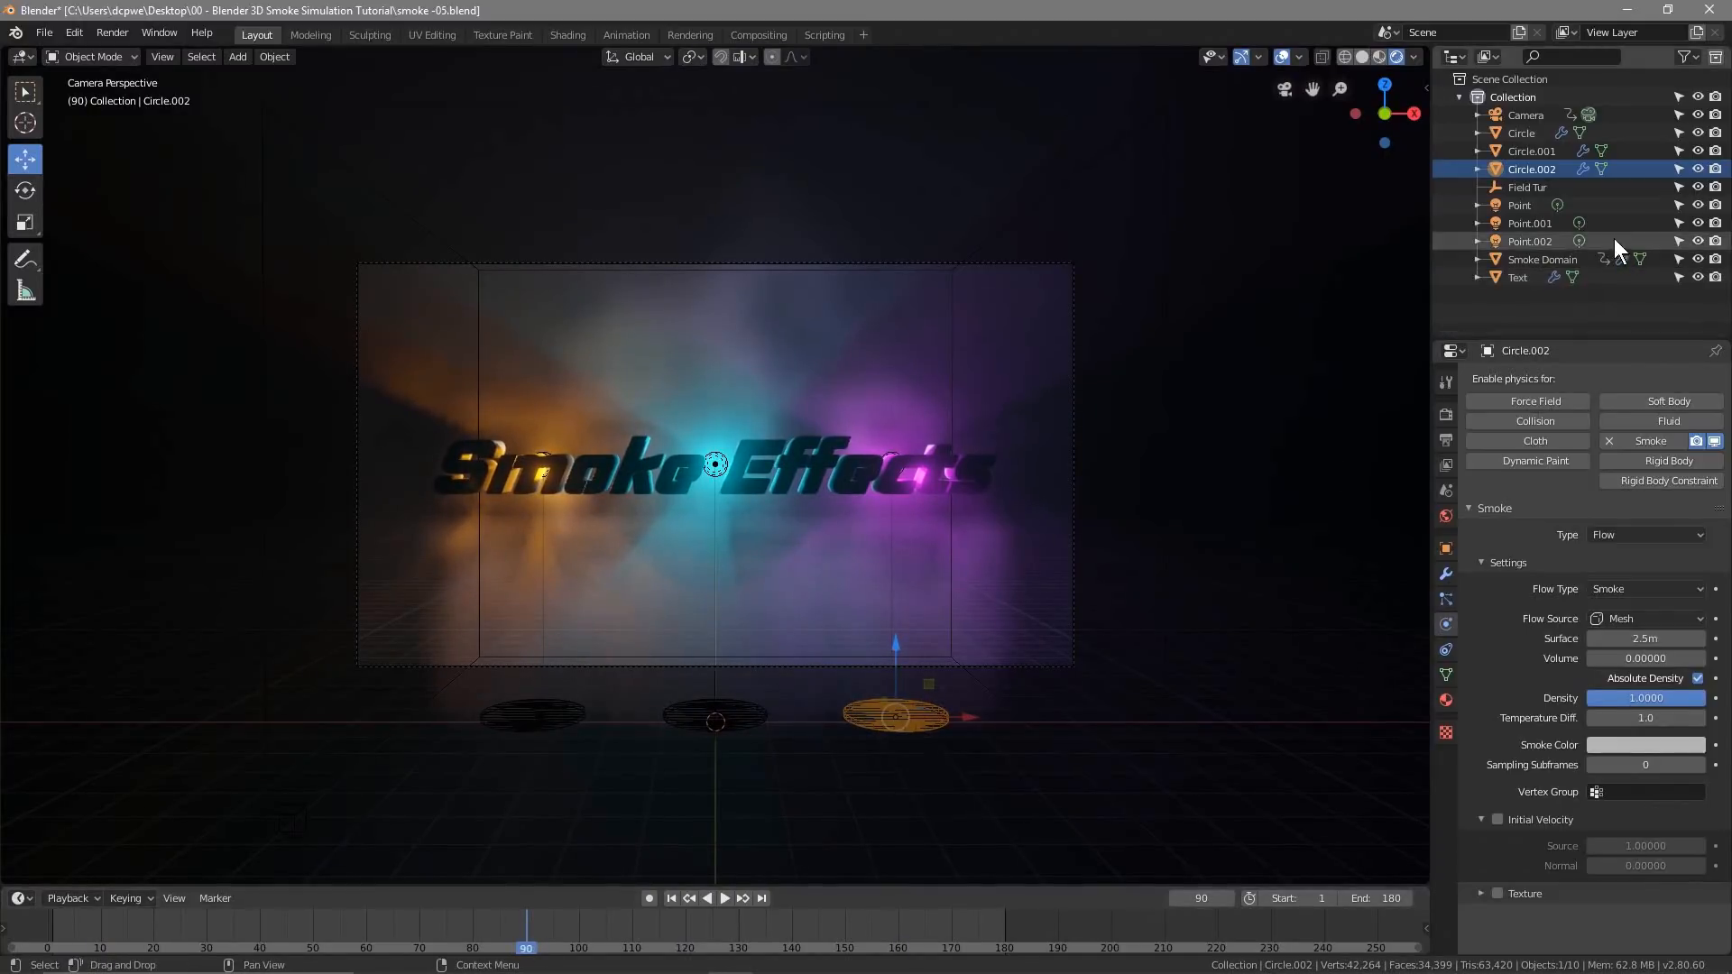
Set the Smoke Domain's resolution divisions to 128
{"action": "left_click", "coordinate": [1530, 260]}
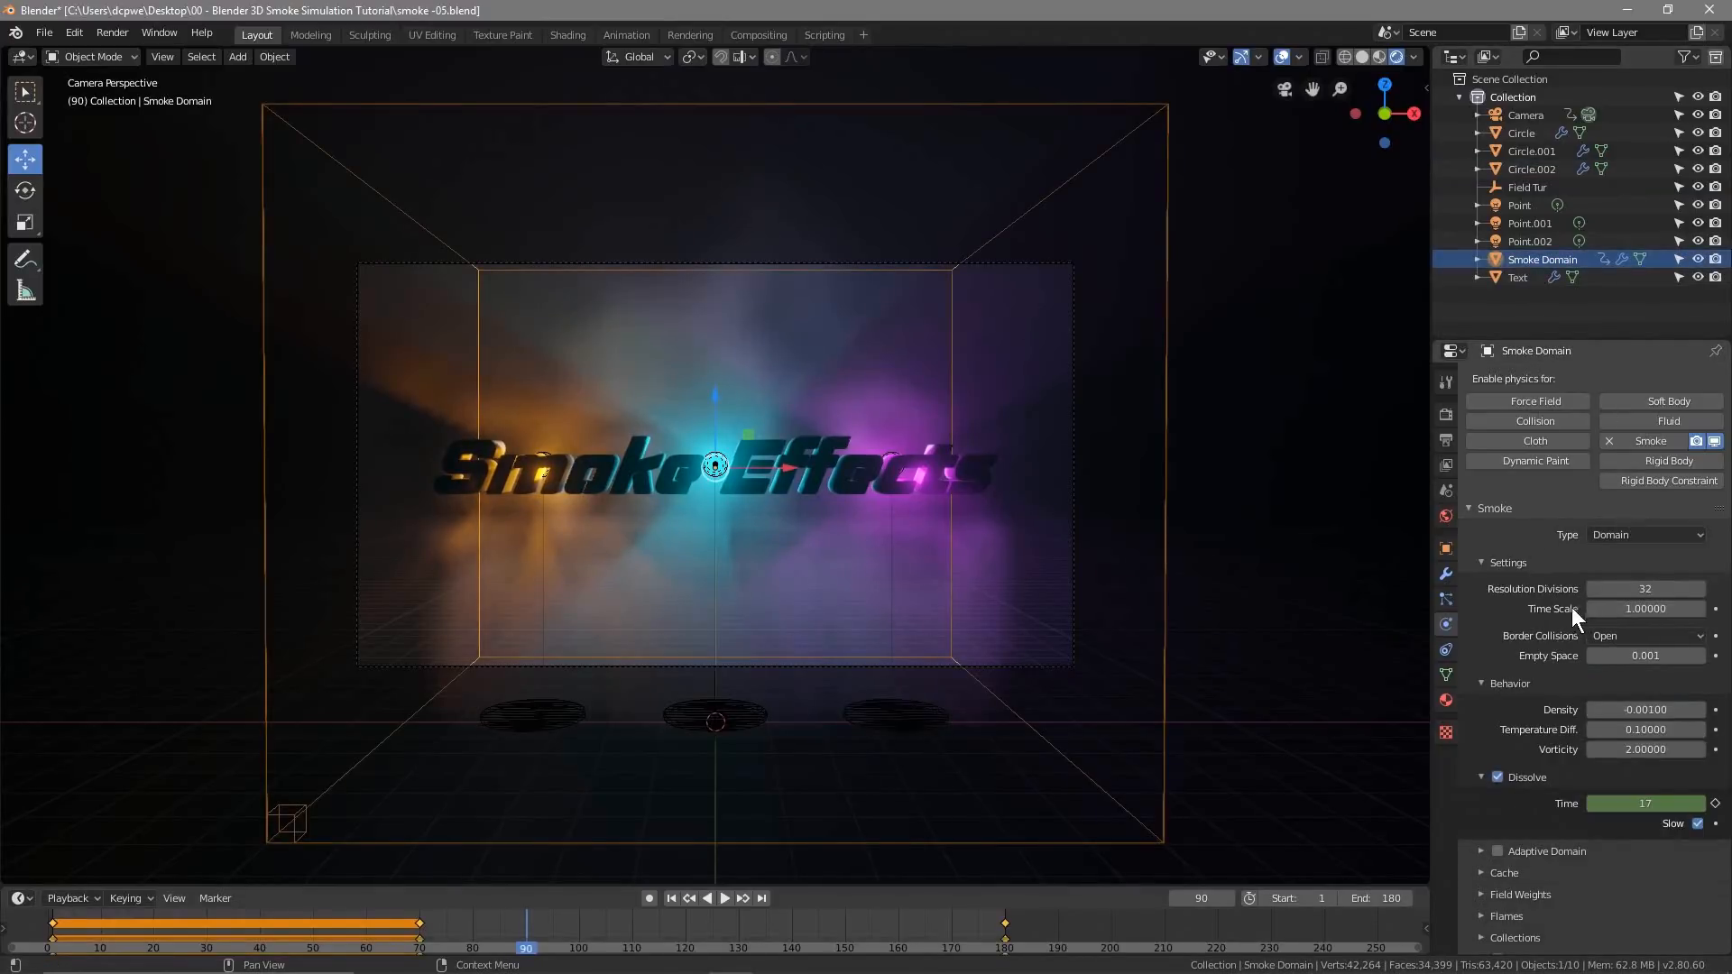
{"action": "left_click", "coordinate": [1675, 591]}
{"action": "type", "text": "12"}
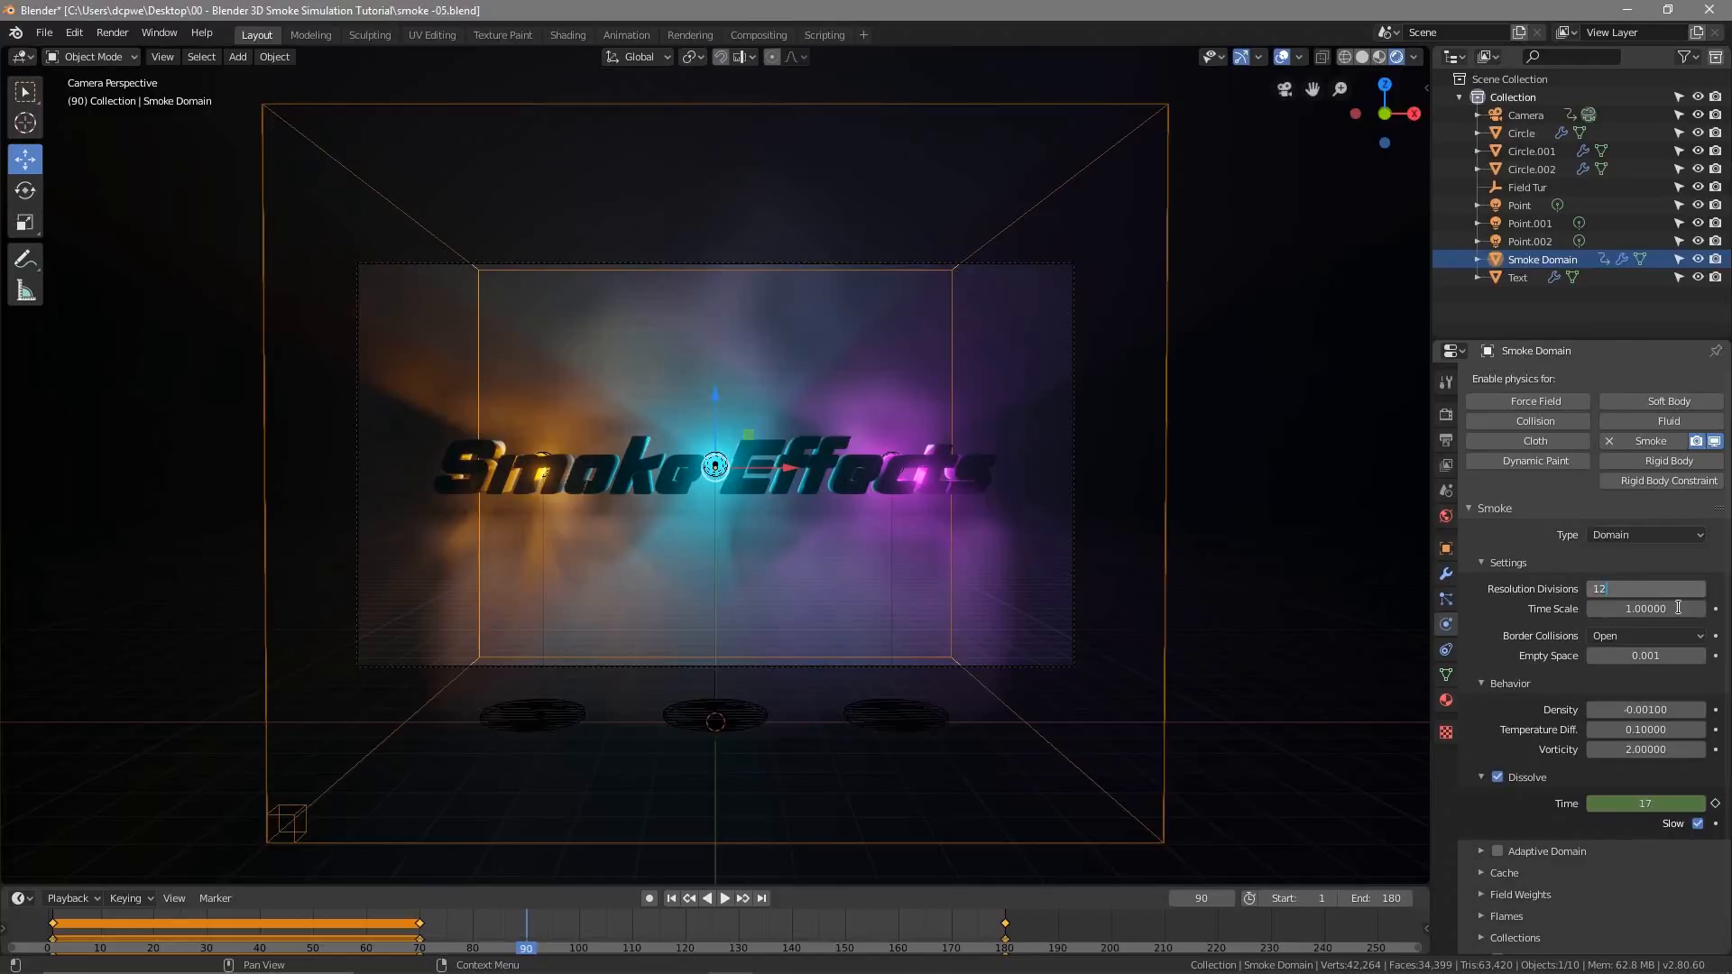
{"action": "type", "text": "8"}
{"action": "key", "text": "Return"}
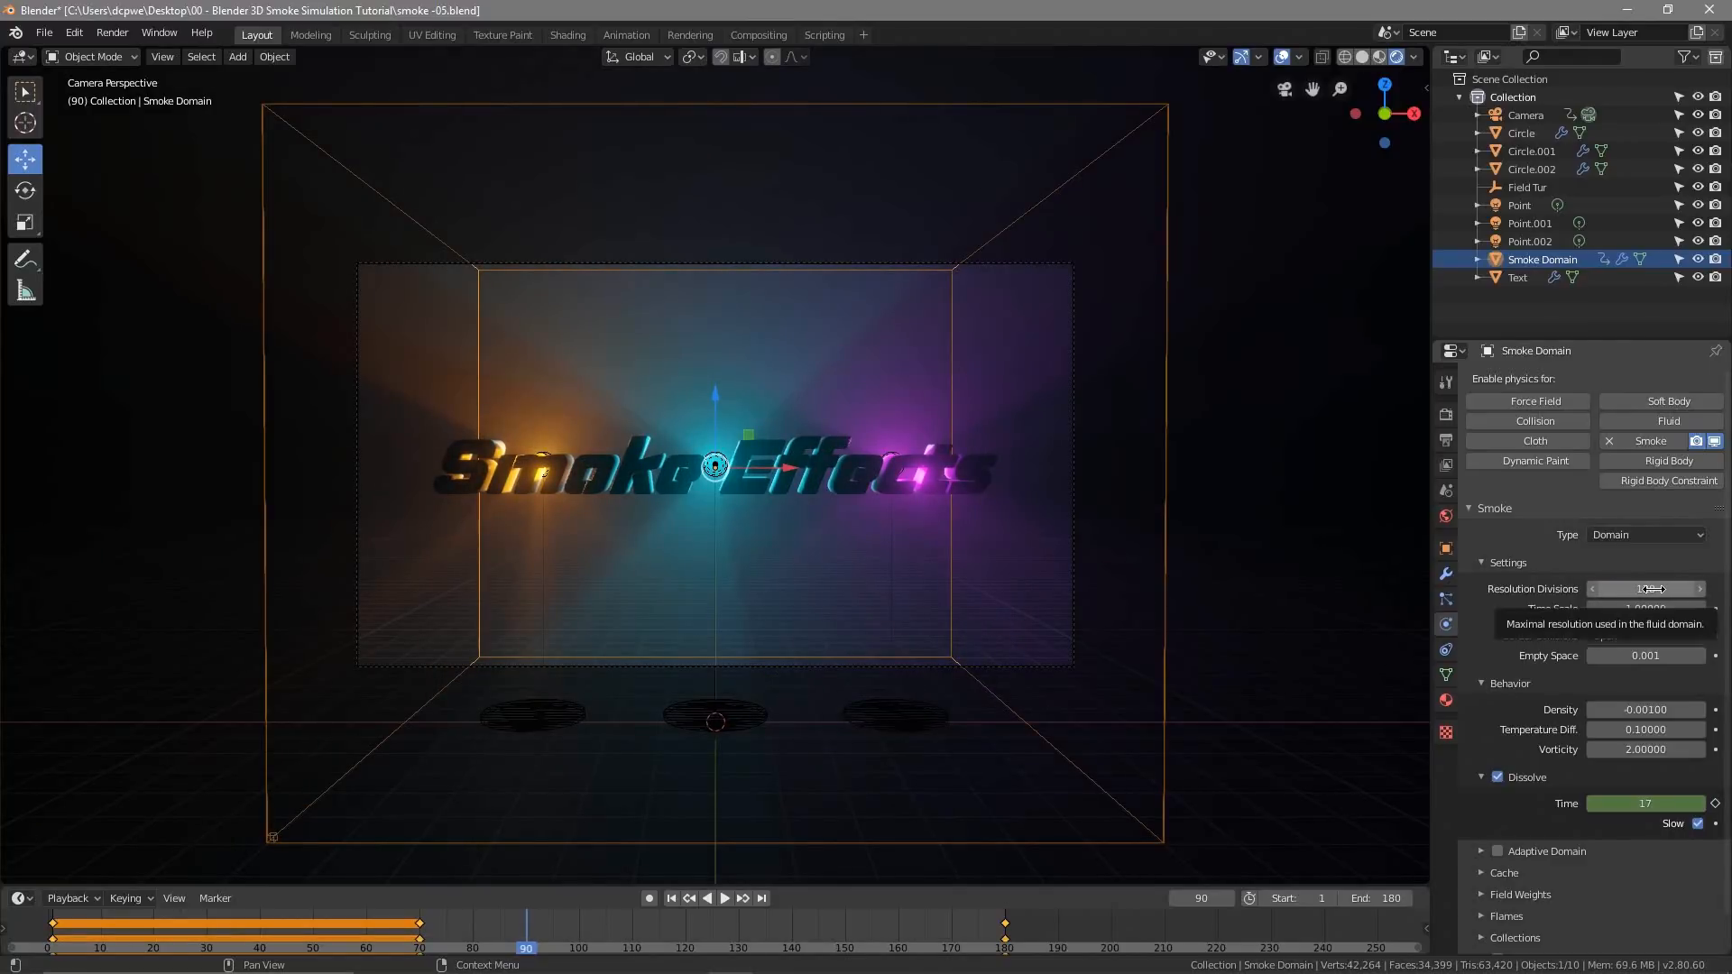
Enable High Resolution smoke on the Smoke Domain with its resolution divisions set to 2
{"action": "scroll", "coordinate": [1545, 813], "scroll_direction": "down", "scroll_amount": 1}
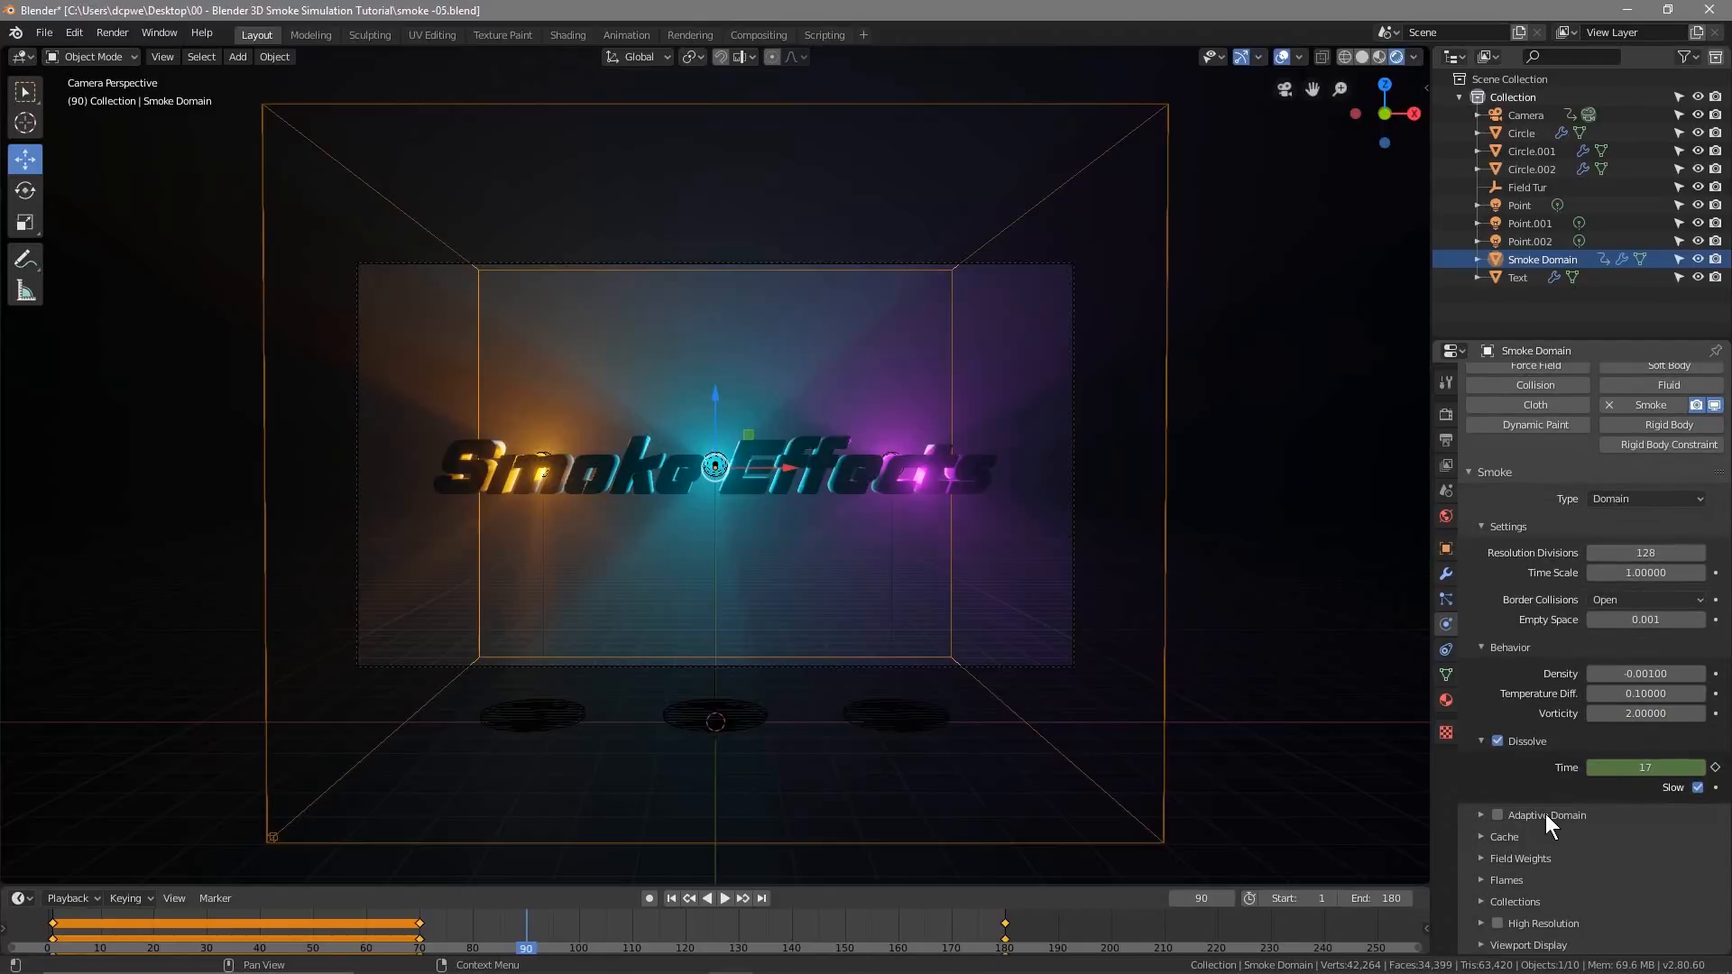
{"action": "left_click", "coordinate": [1513, 918]}
{"action": "scroll", "coordinate": [1551, 913], "scroll_direction": "down", "scroll_amount": 3}
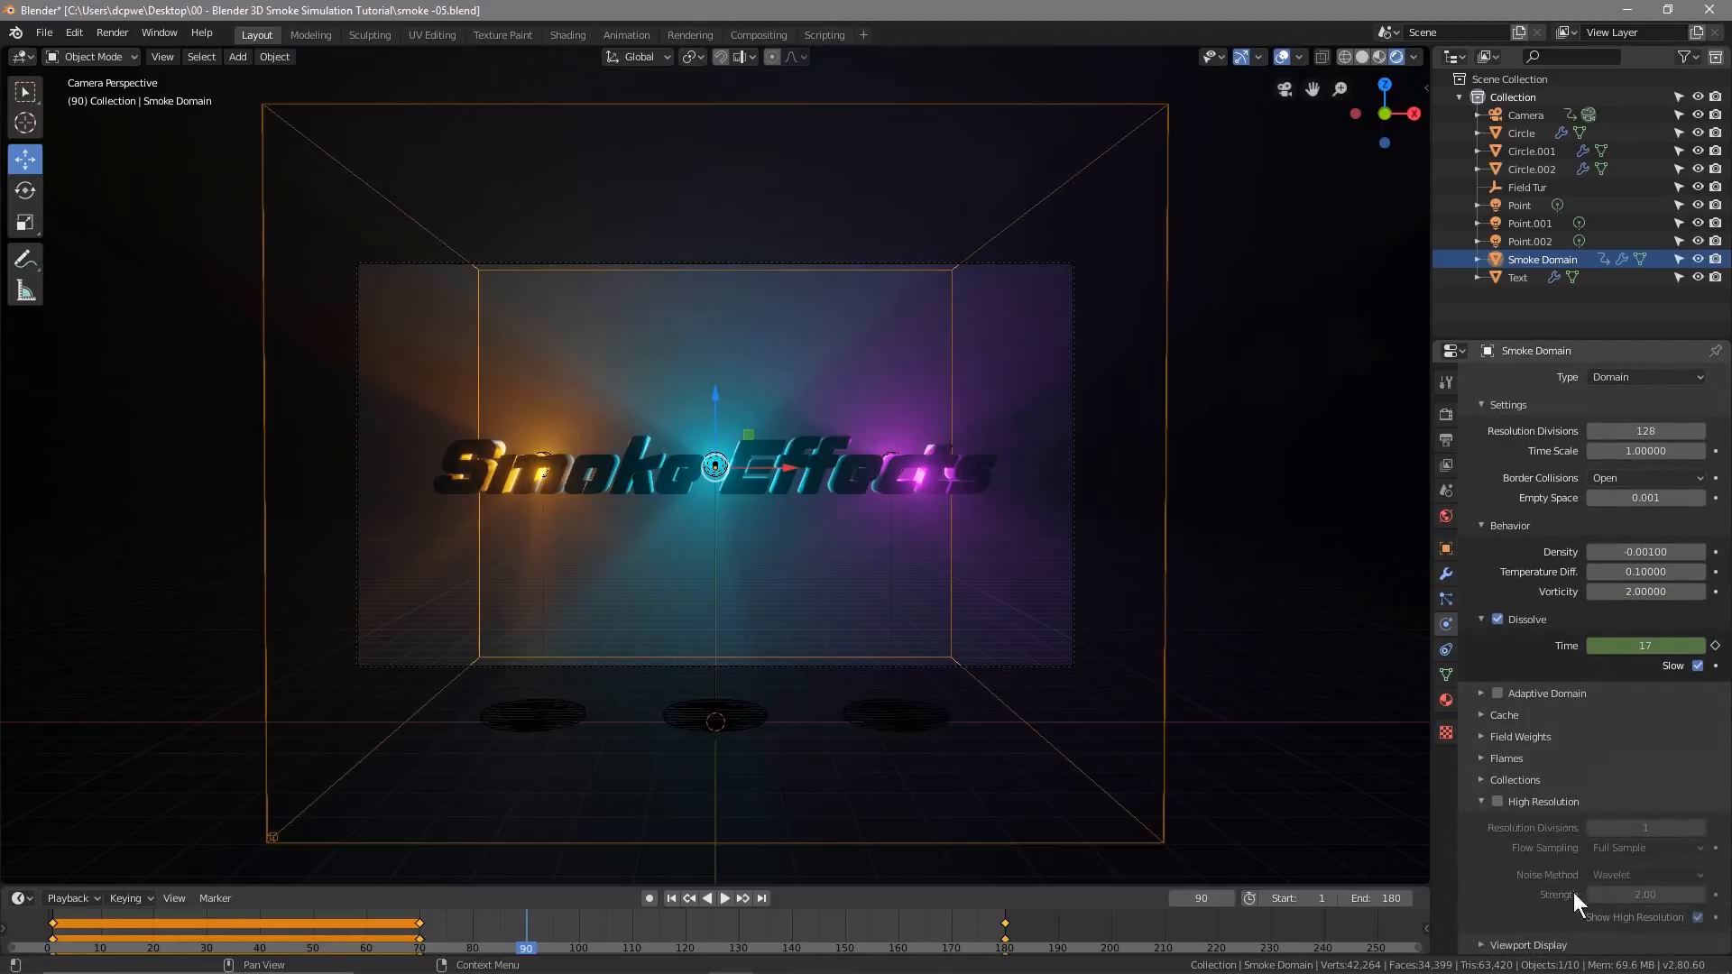
{"action": "left_click", "coordinate": [1498, 802]}
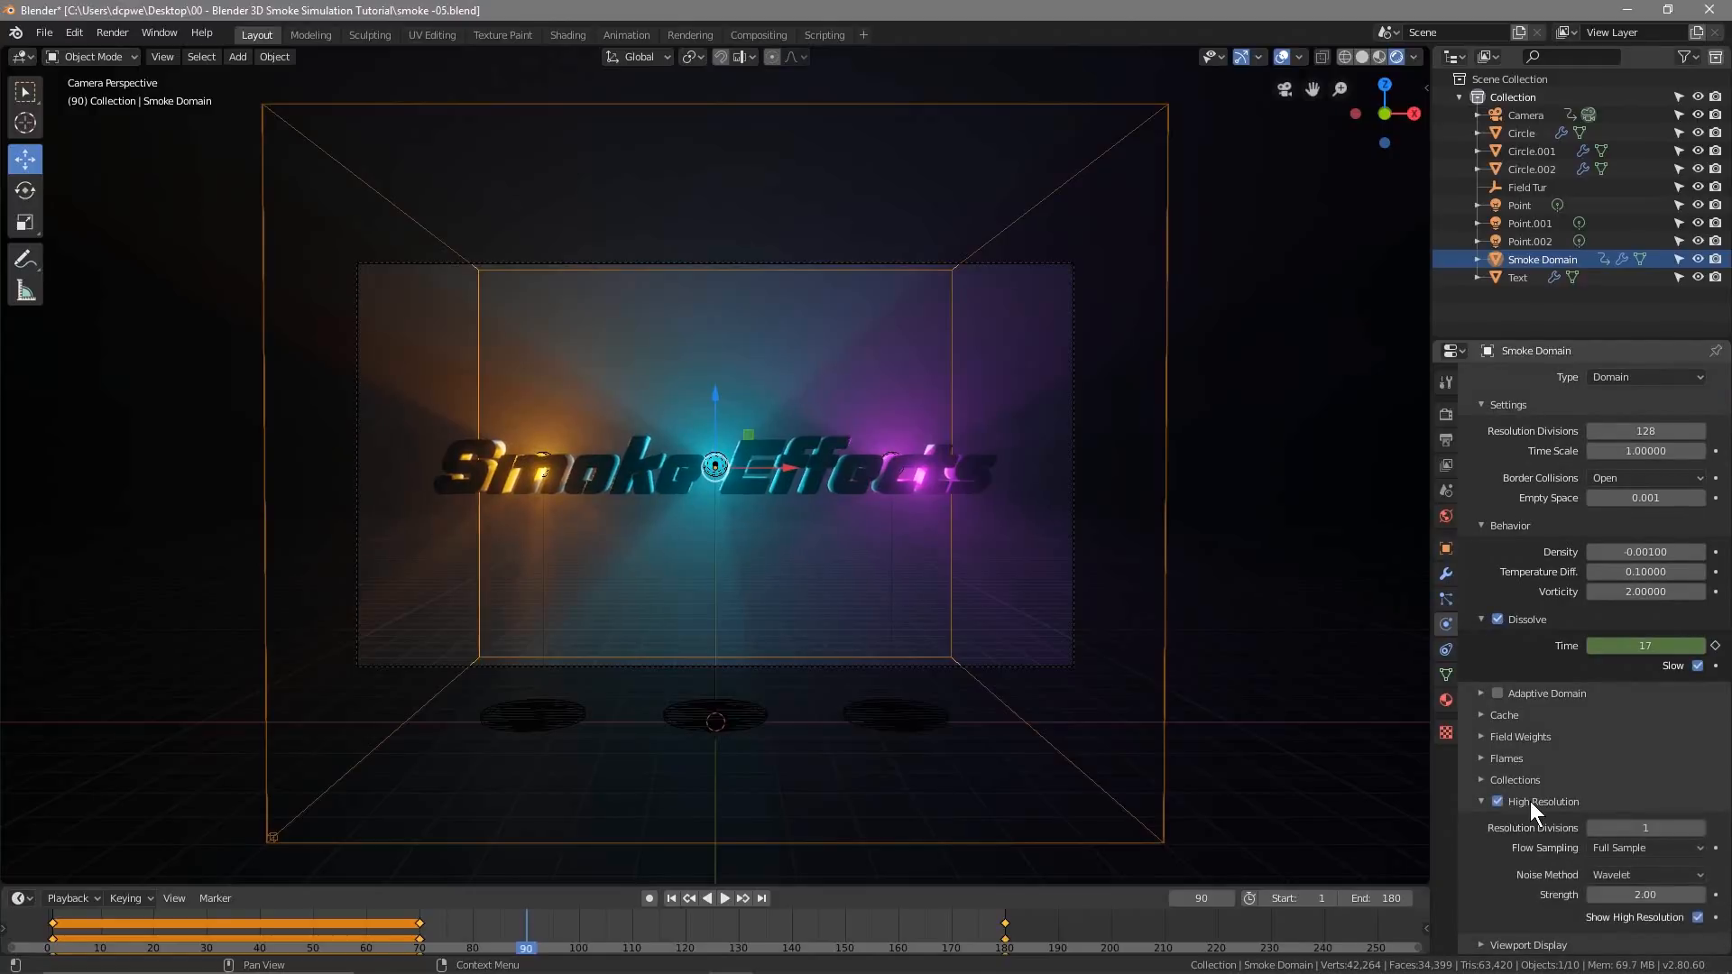
{"action": "left_click", "coordinate": [1648, 828]}
{"action": "type", "text": "2"}
{"action": "key", "text": "Return"}
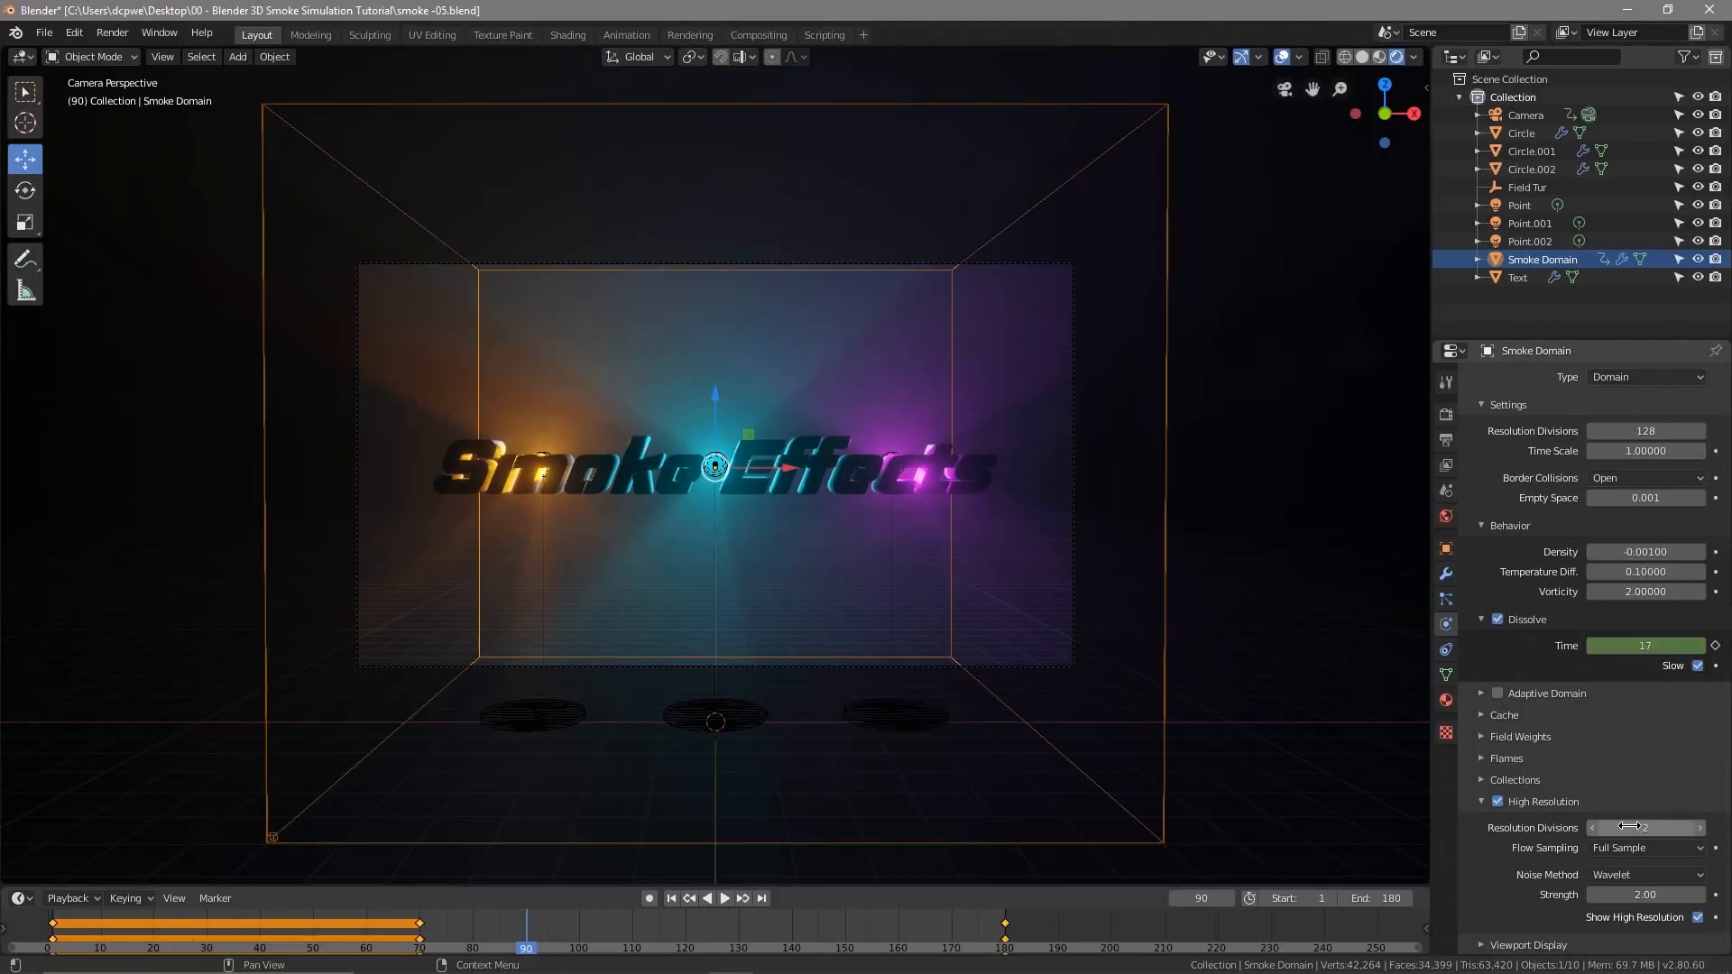
Move to frame 100 and set the Eevee volumetric samples to 90 in the render settings
{"action": "left_click", "coordinate": [672, 898]}
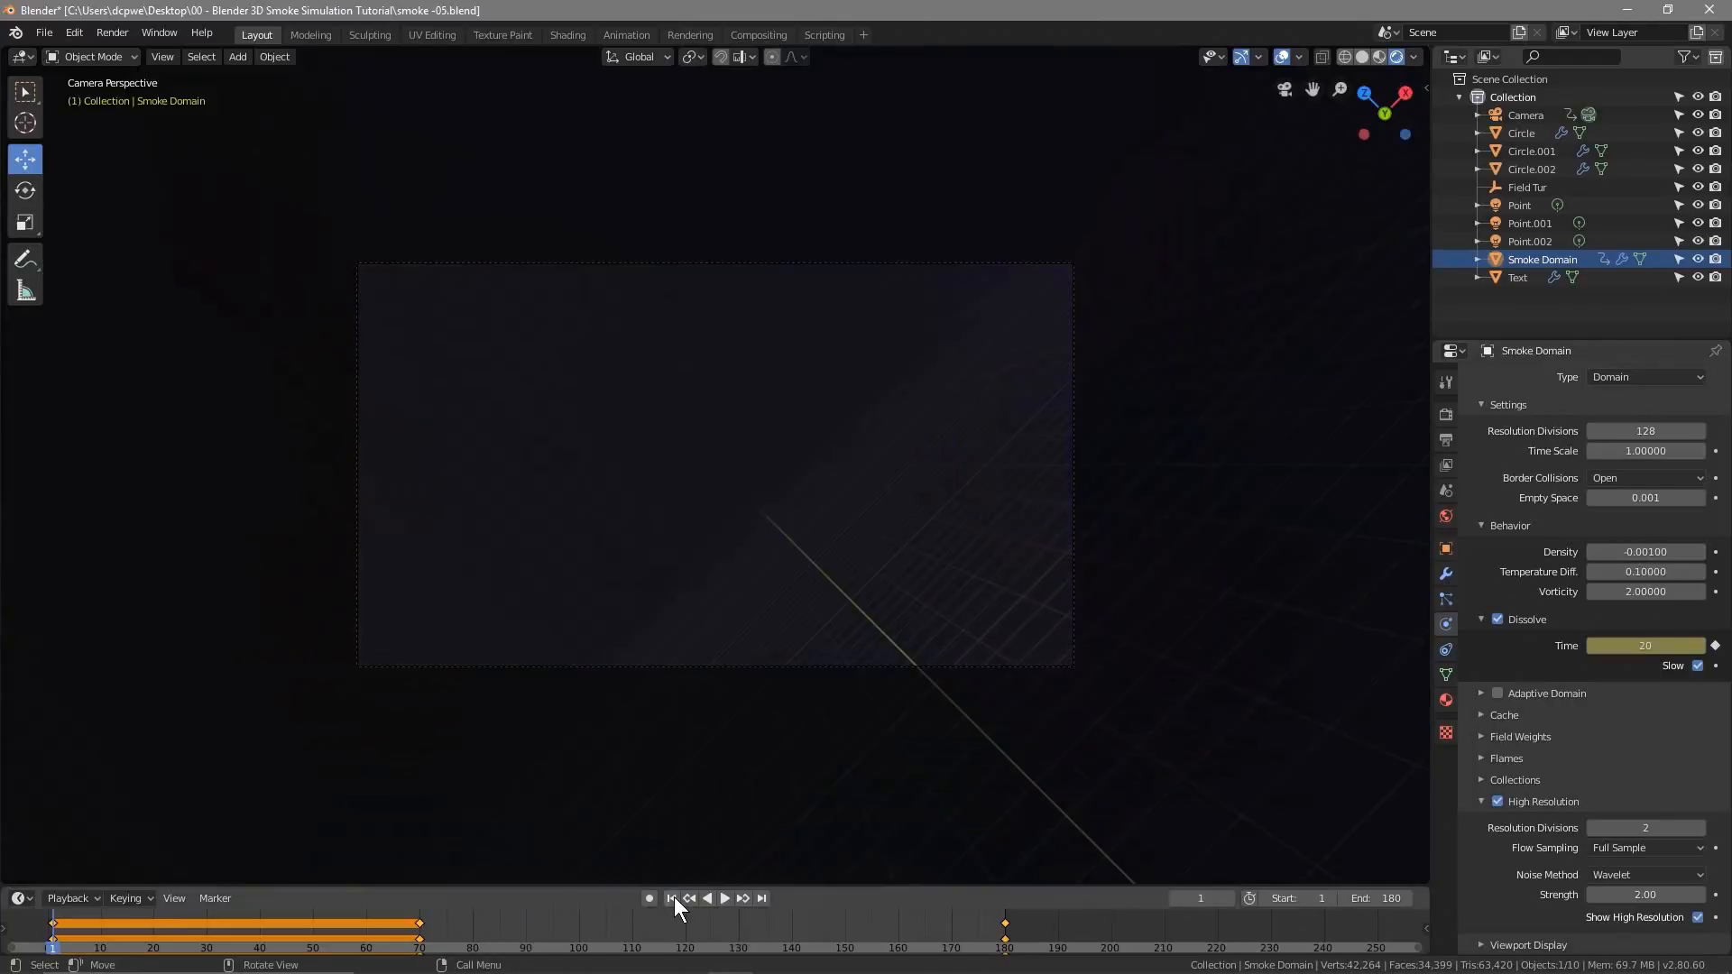
{"action": "left_click", "coordinate": [581, 922]}
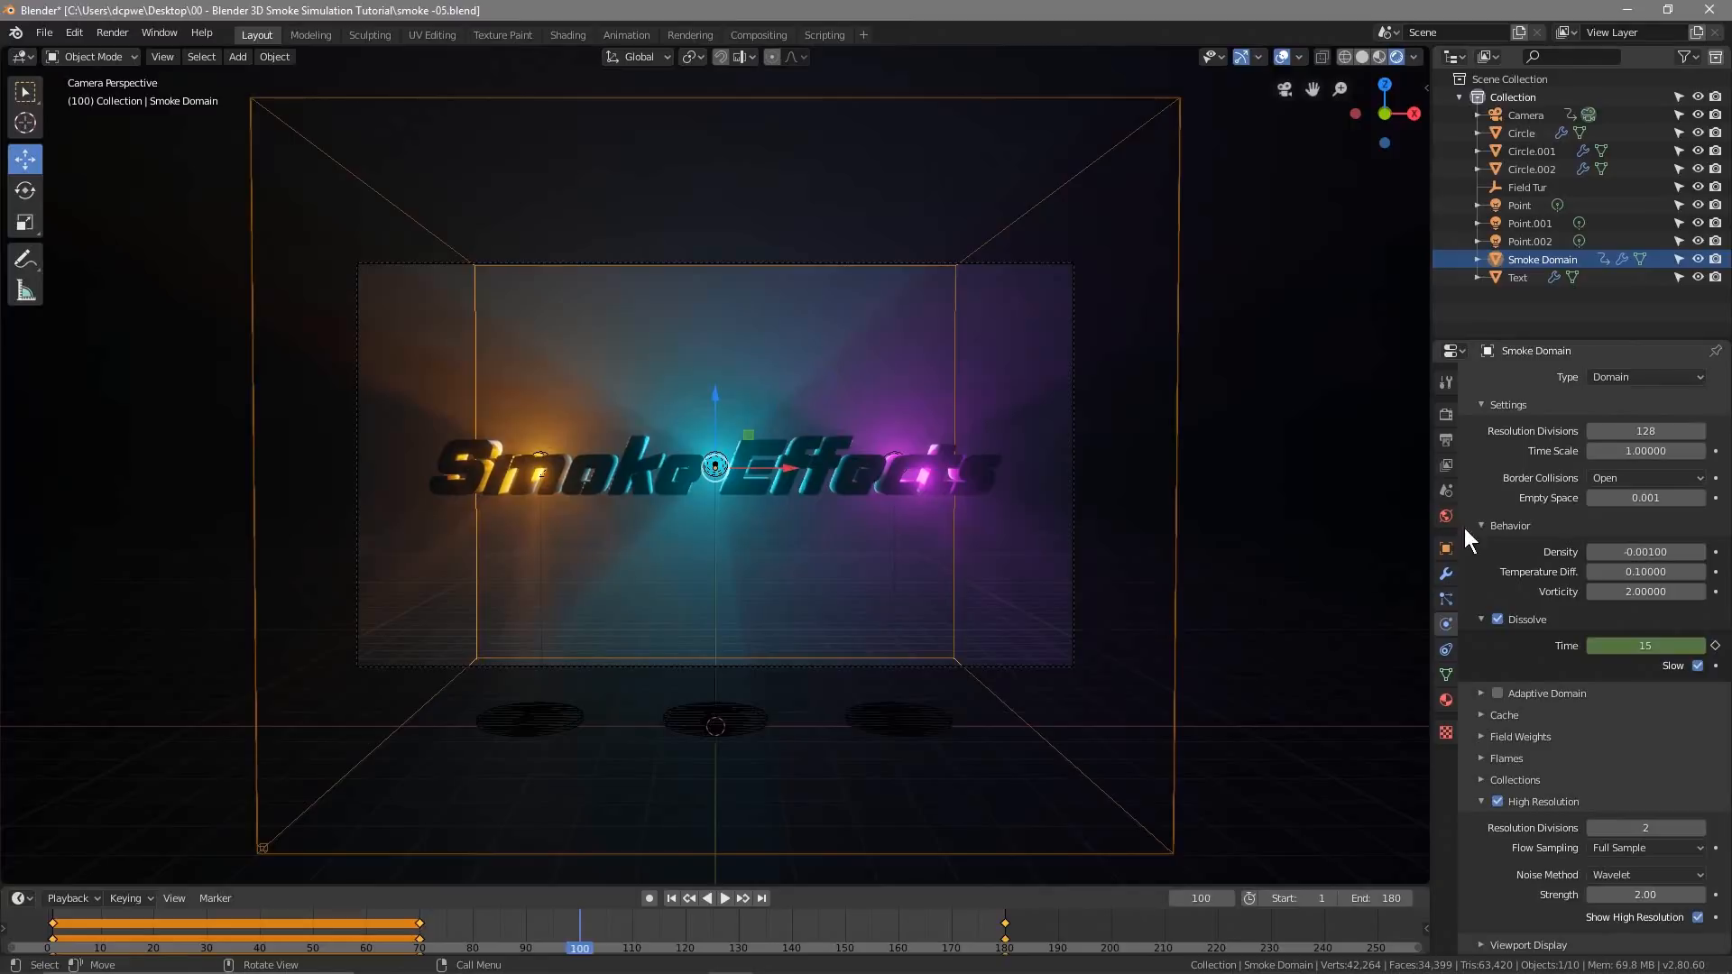
{"action": "left_click", "coordinate": [1447, 415]}
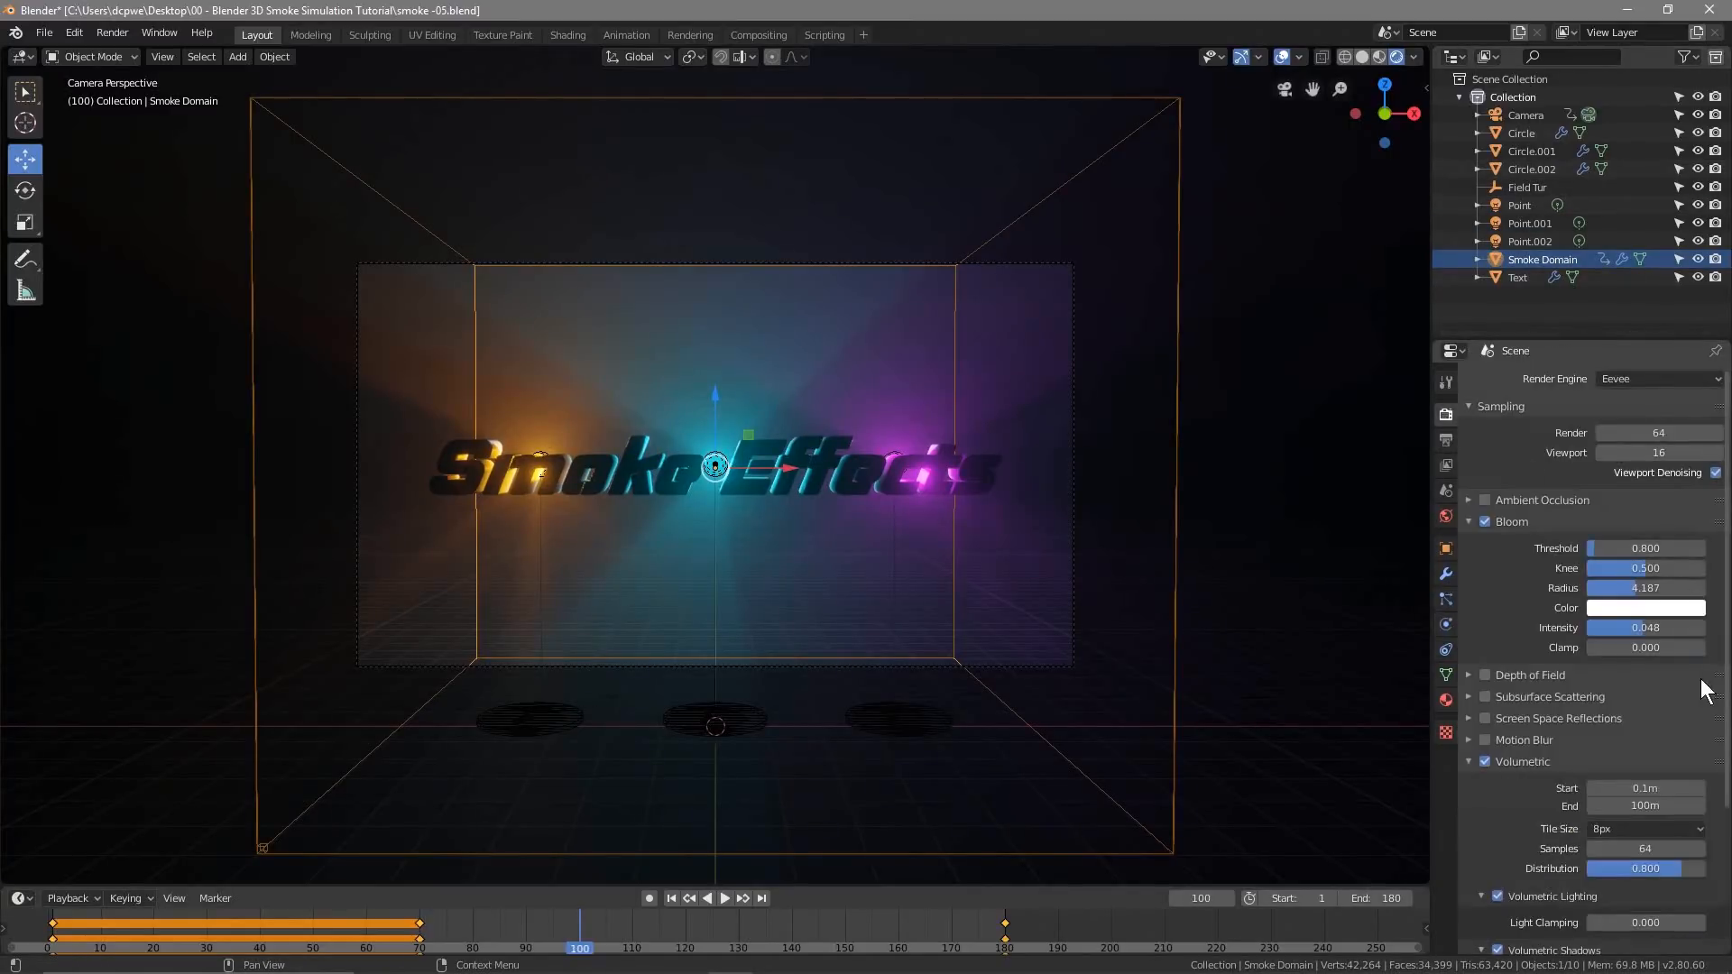
{"action": "scroll", "coordinate": [1575, 761], "scroll_direction": "down", "scroll_amount": 3}
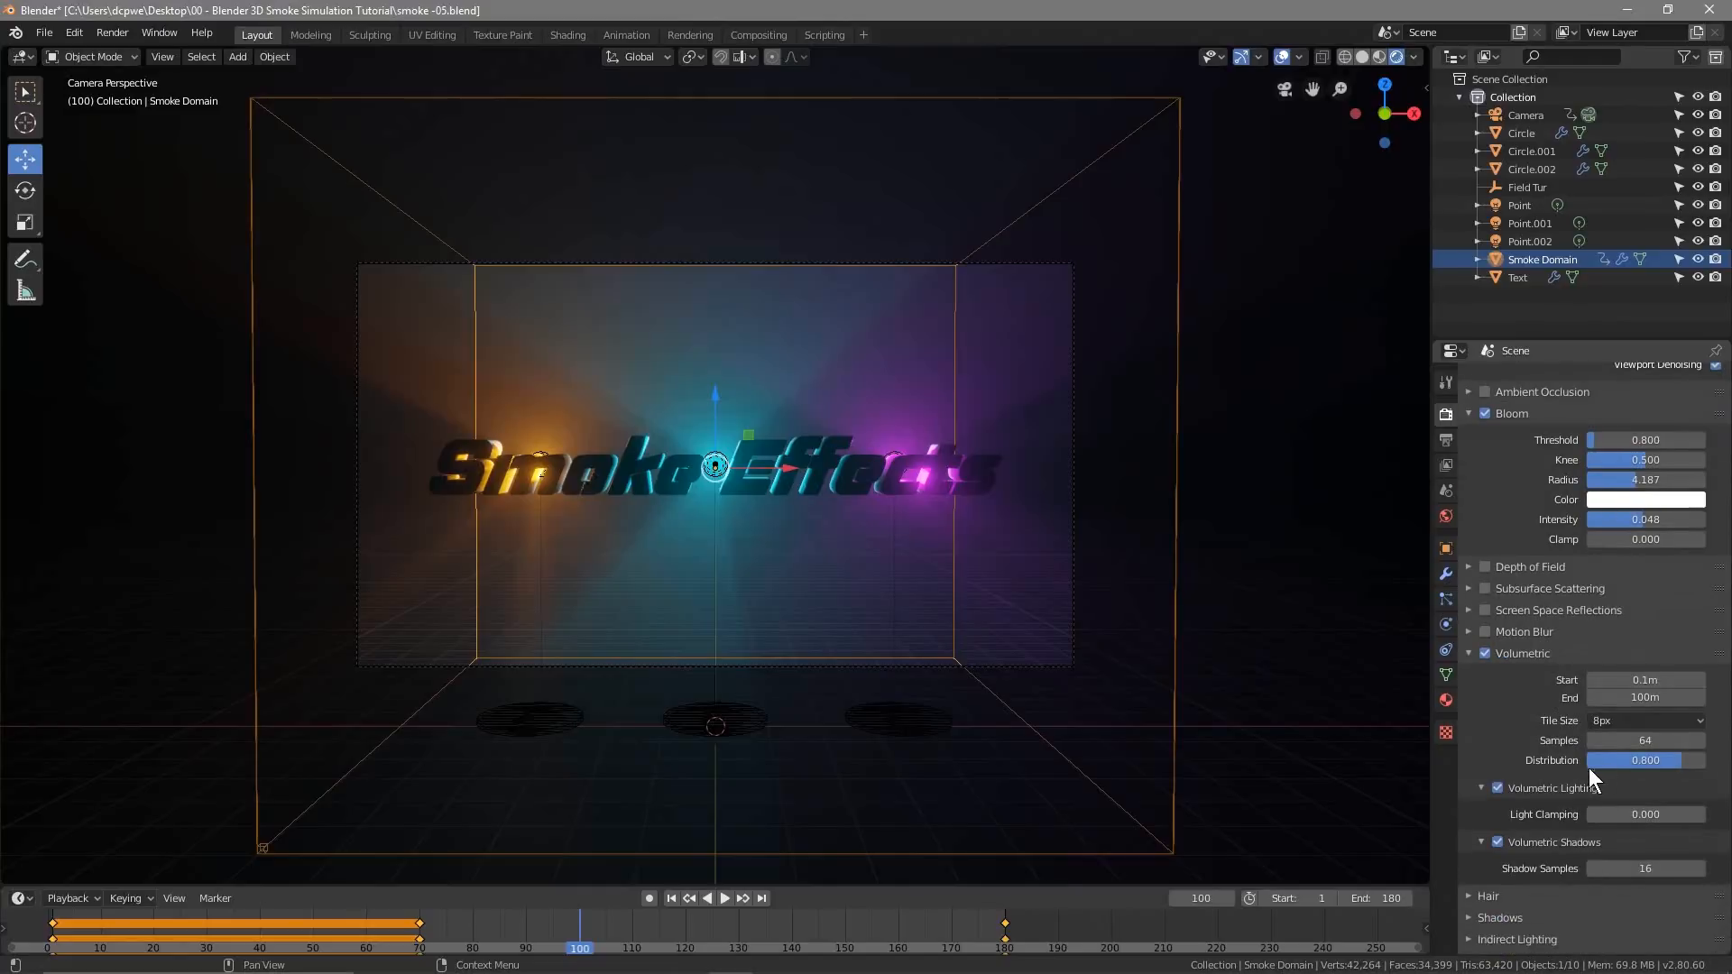
{"action": "left_click", "coordinate": [1637, 740]}
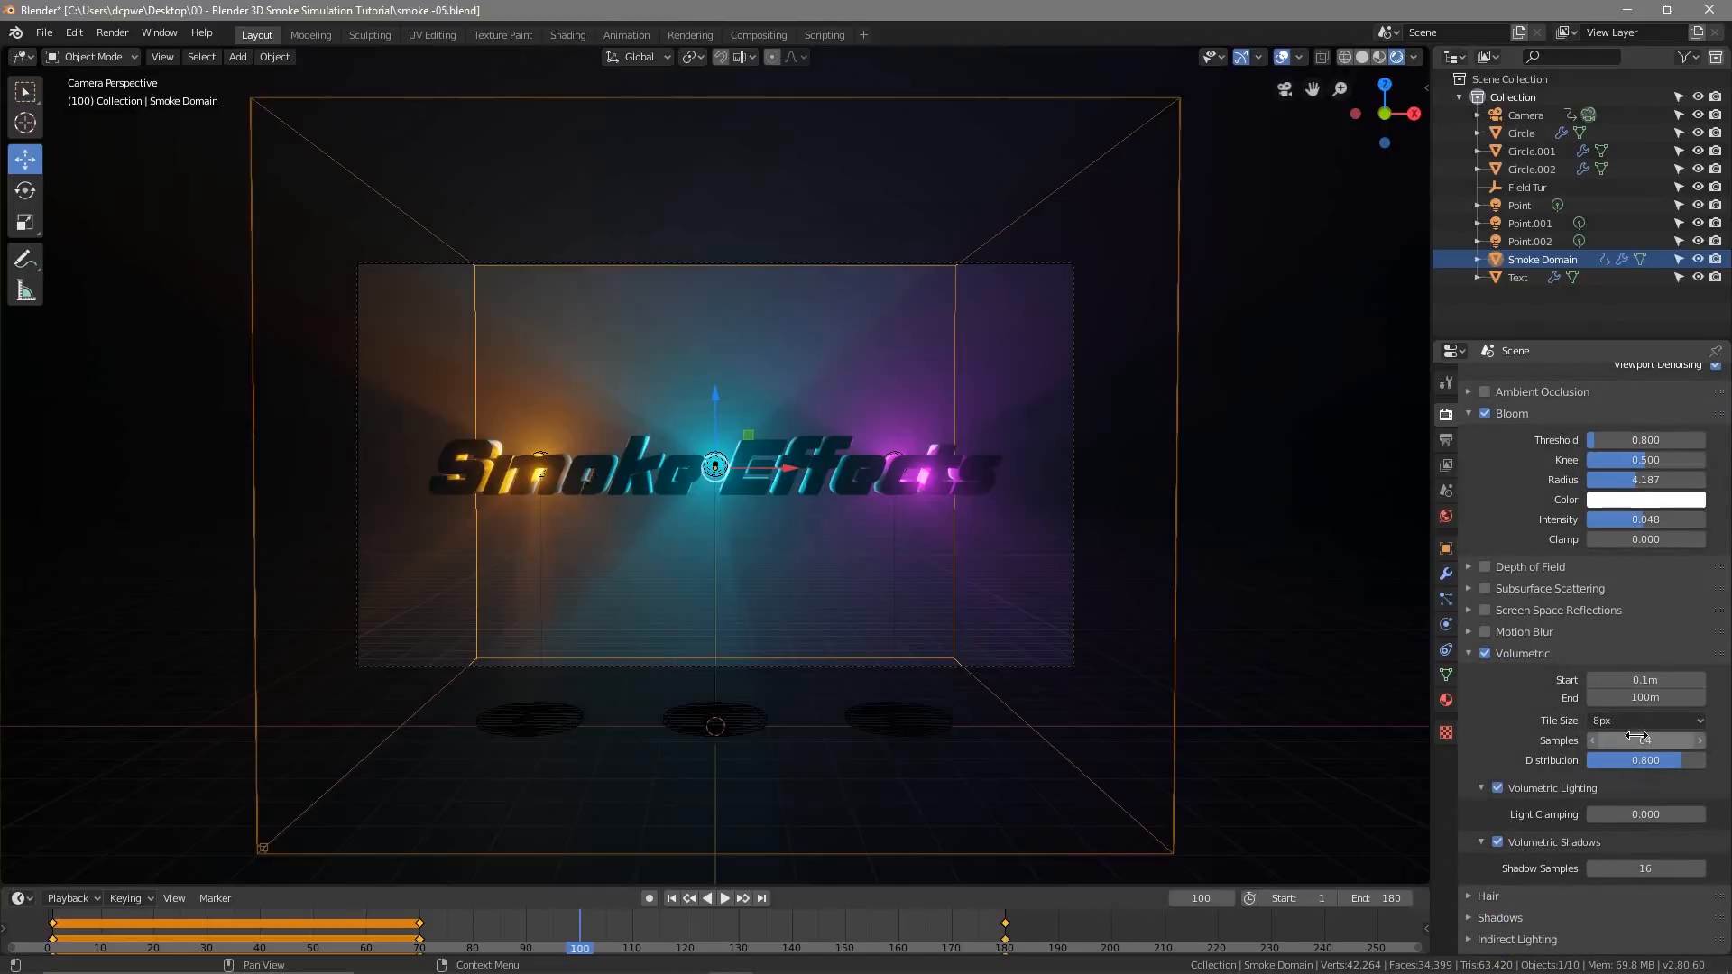
{"action": "type", "text": "90"}
{"action": "key", "text": "Return"}
Set the volumetric shadow samples to 90 and the volumetric tile size to 2px
{"action": "left_click", "coordinate": [1653, 869]}
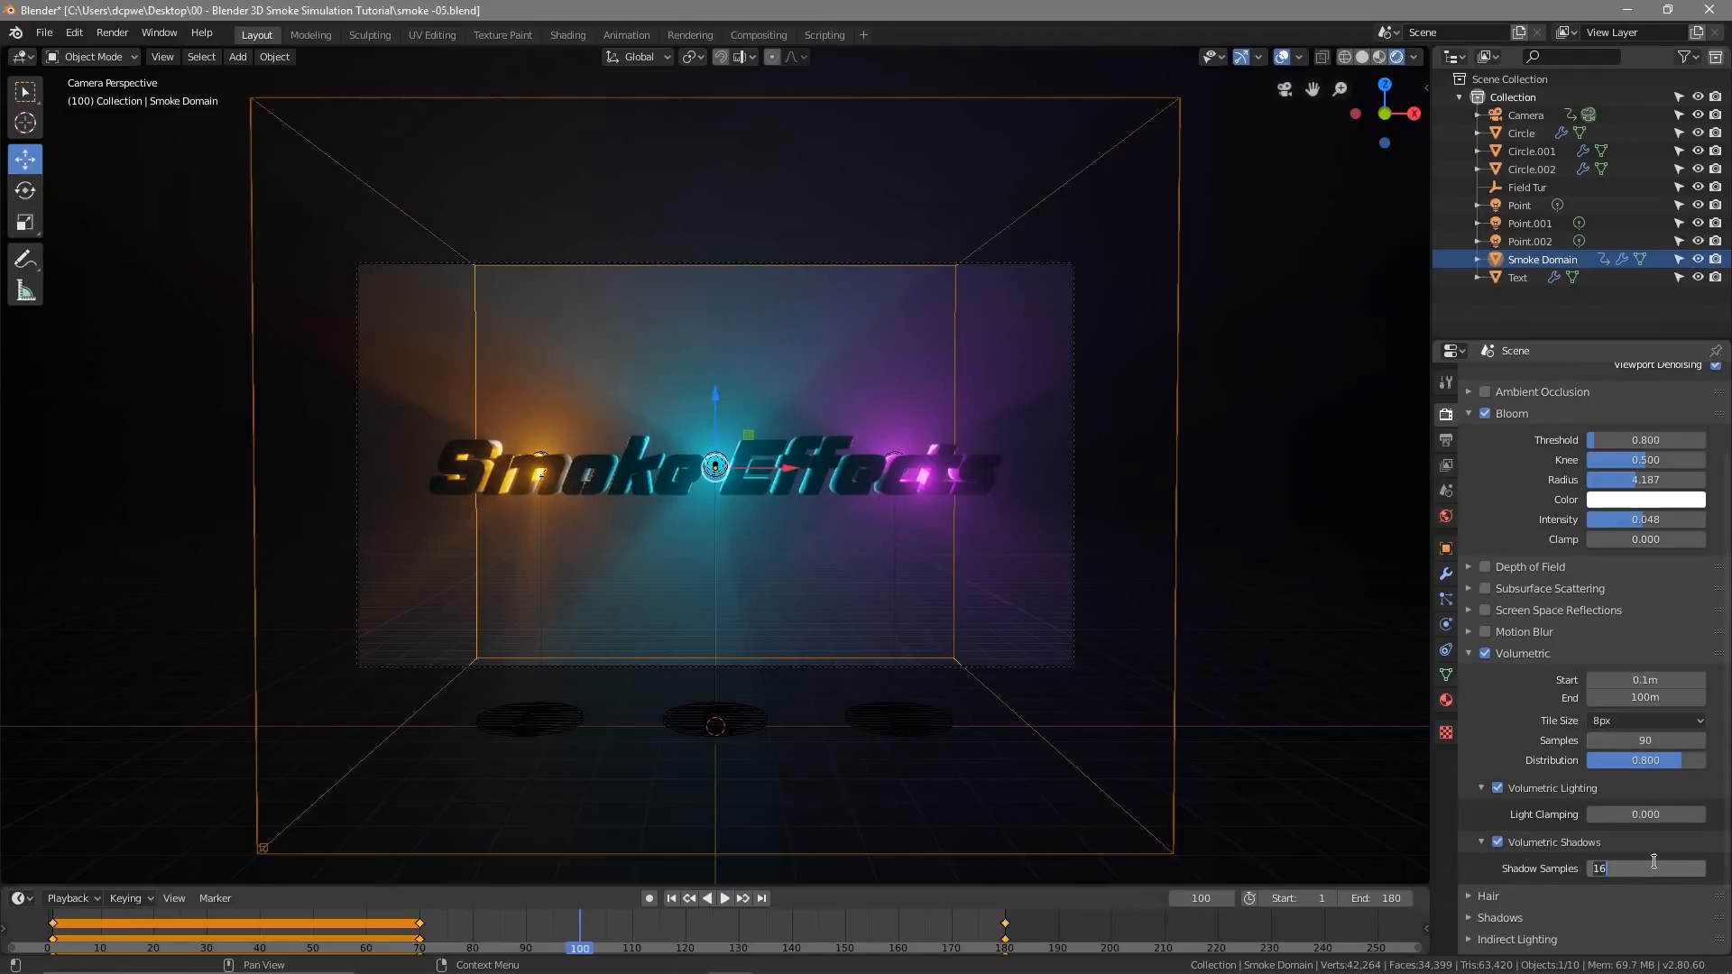
{"action": "type", "text": "90"}
{"action": "key", "text": "Return"}
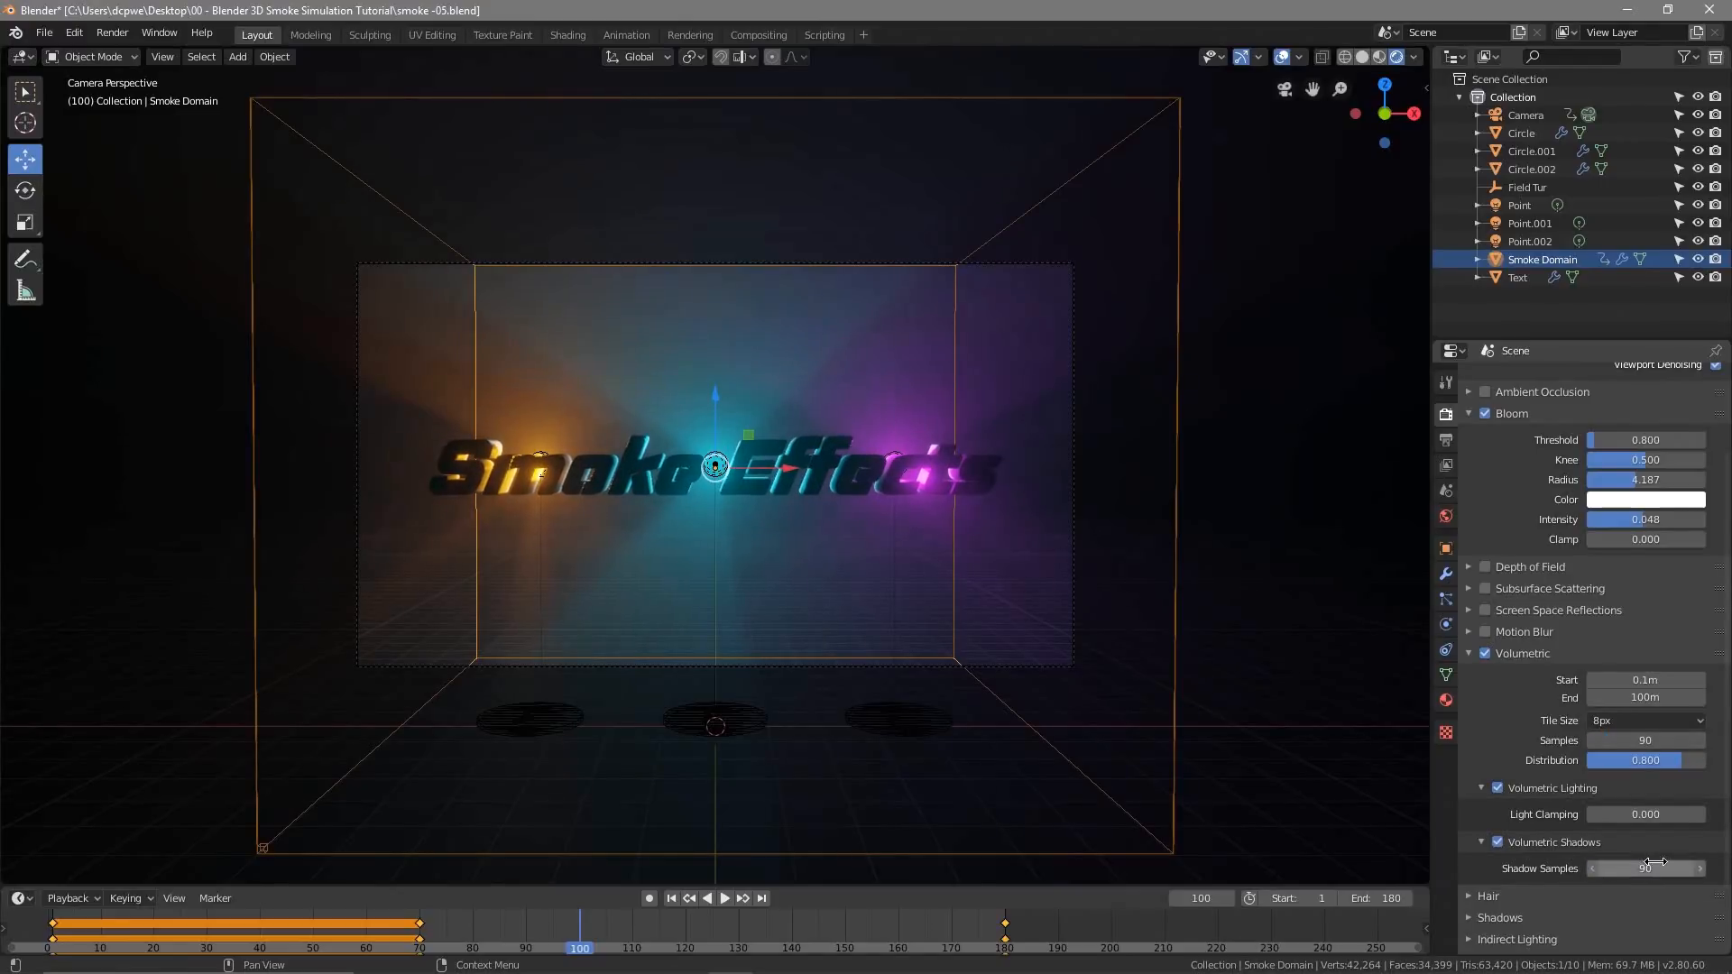
{"action": "left_click", "coordinate": [1634, 722]}
{"action": "left_click", "coordinate": [1615, 738]}
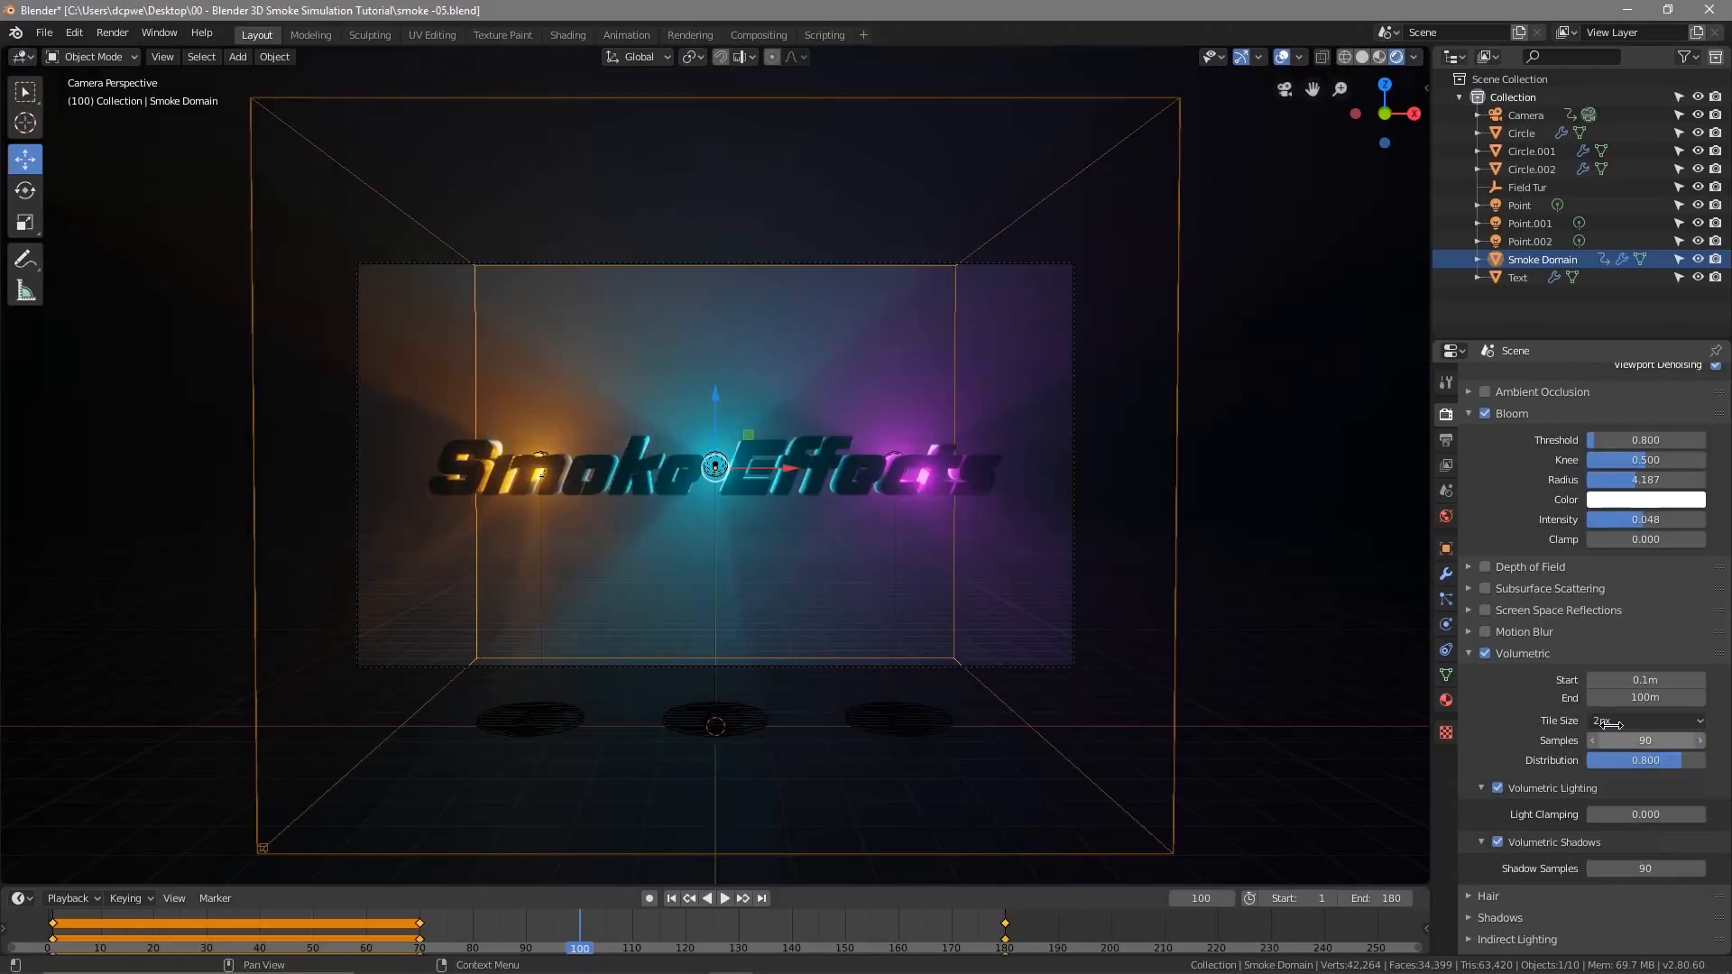
Save the scene as a new file named smoke -06.blend
{"action": "left_click", "coordinate": [44, 33]}
{"action": "left_click", "coordinate": [80, 187]}
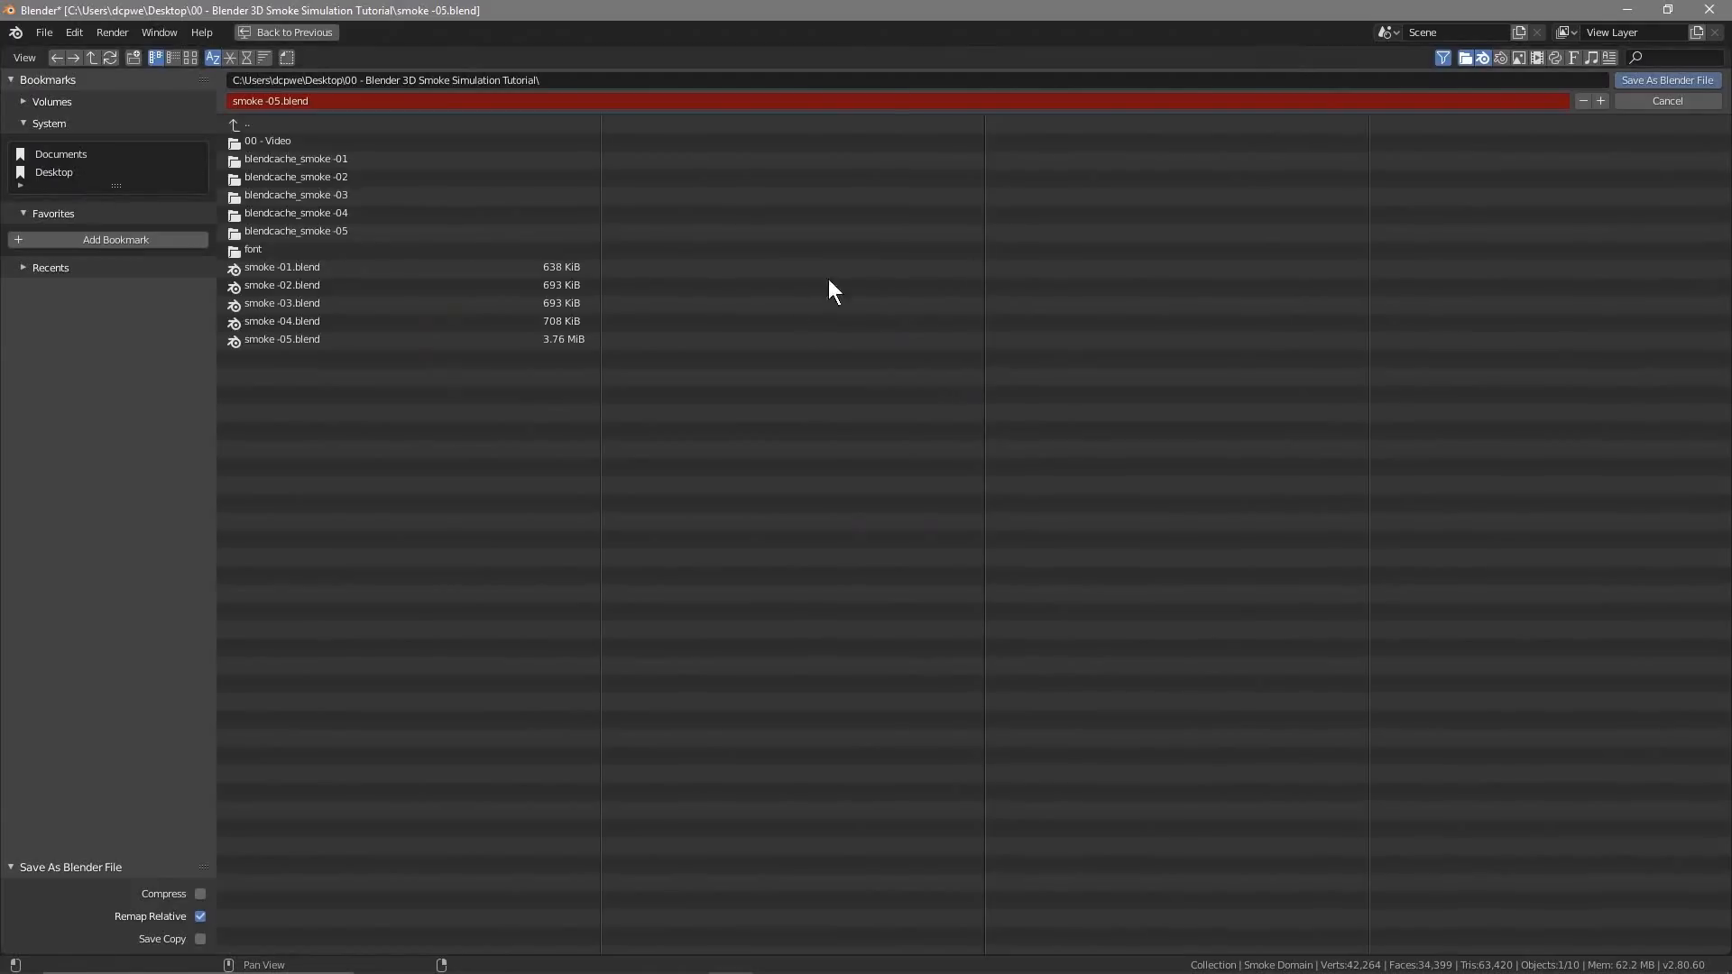
{"action": "left_click", "coordinate": [1600, 101]}
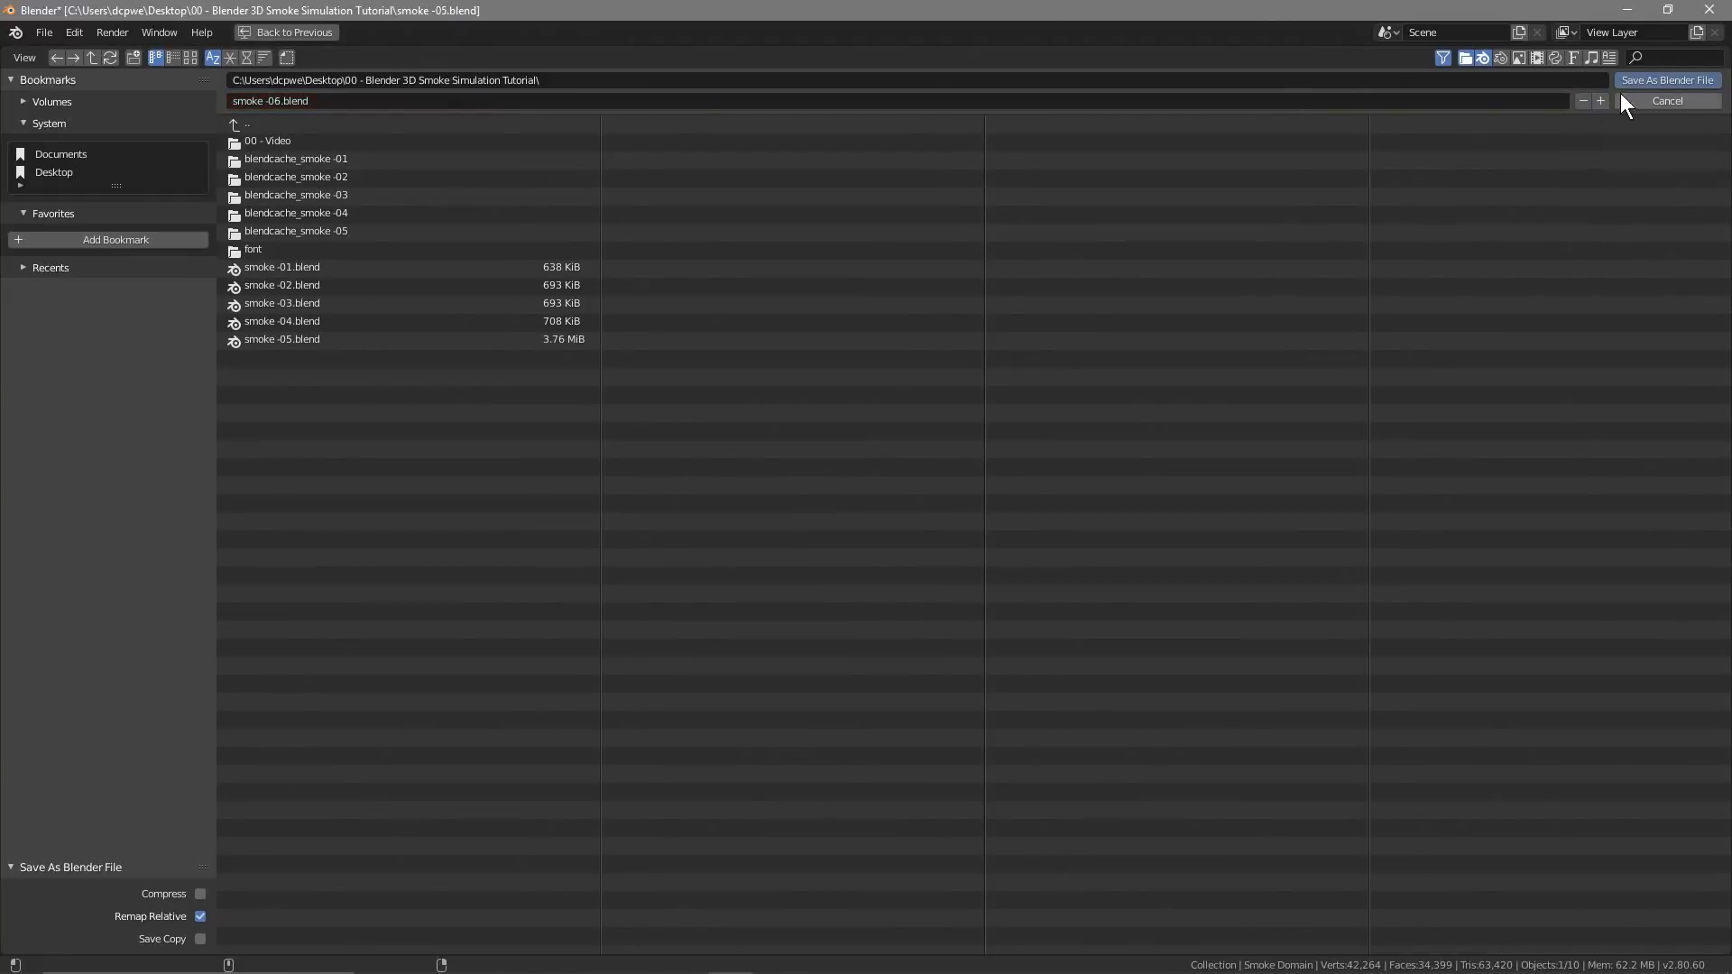
{"action": "left_click", "coordinate": [1656, 80]}
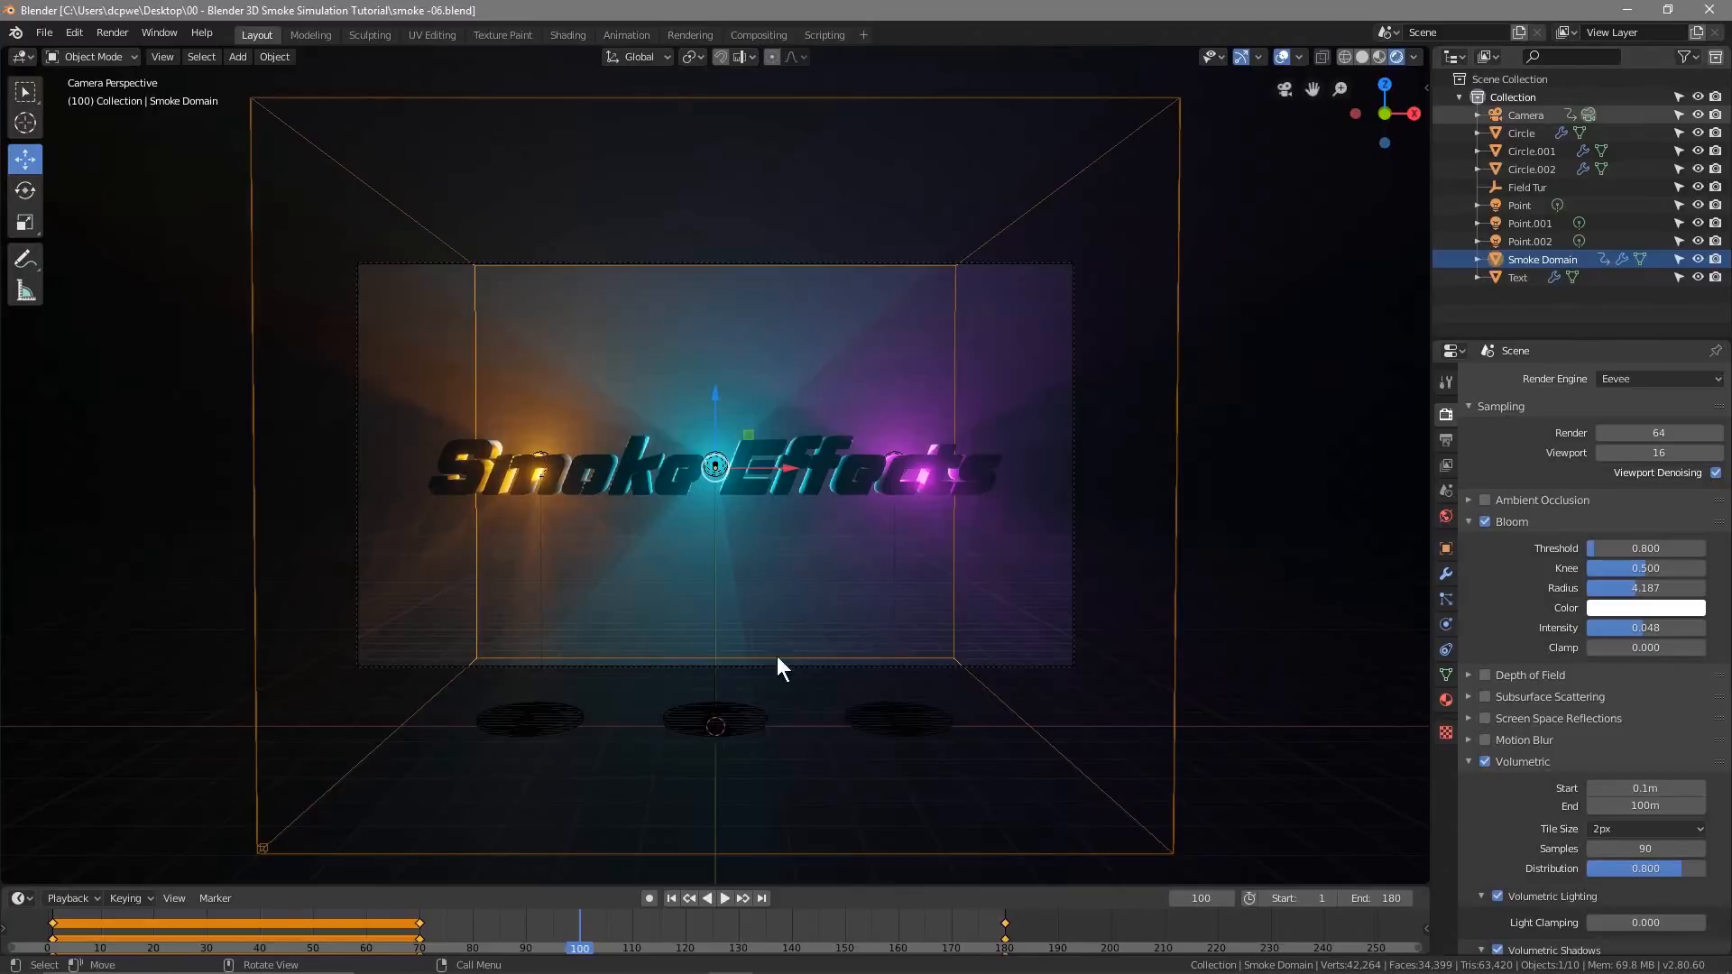
Return to the first frame of the timeline and save the current file
{"action": "left_click", "coordinate": [669, 897]}
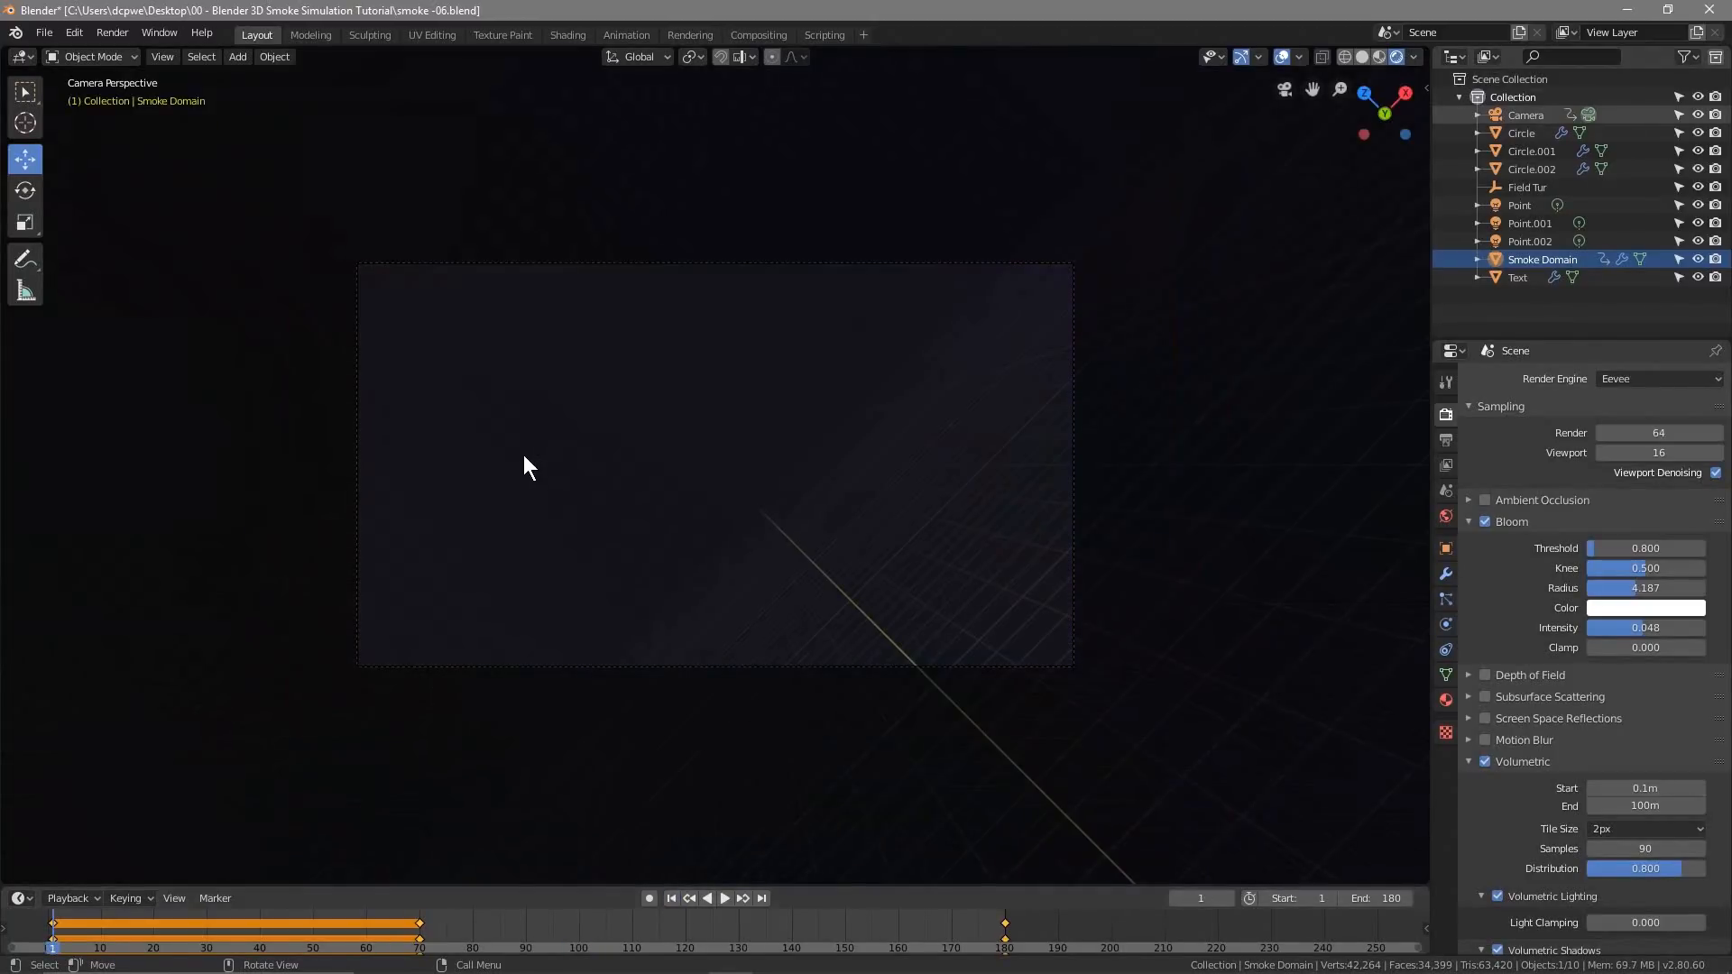
{"action": "left_click", "coordinate": [47, 34]}
{"action": "left_click", "coordinate": [67, 163]}
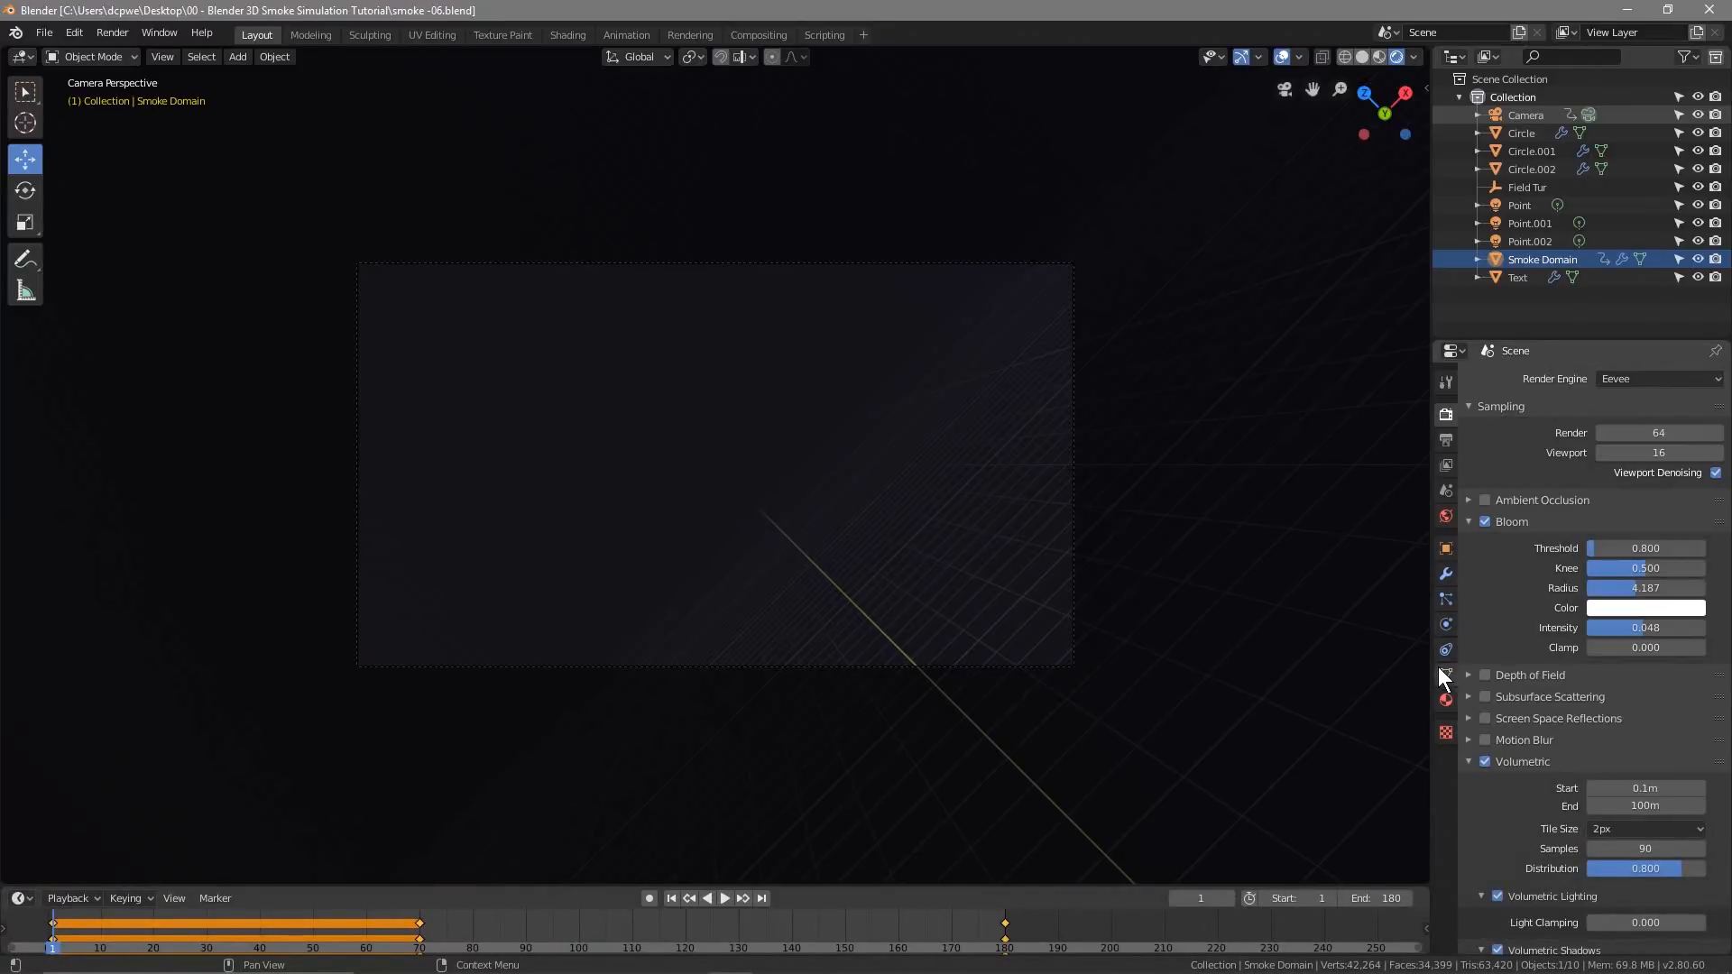
Set the simulation end frame in the Smoke Domain's cache settings to 180
{"action": "left_click", "coordinate": [1528, 257]}
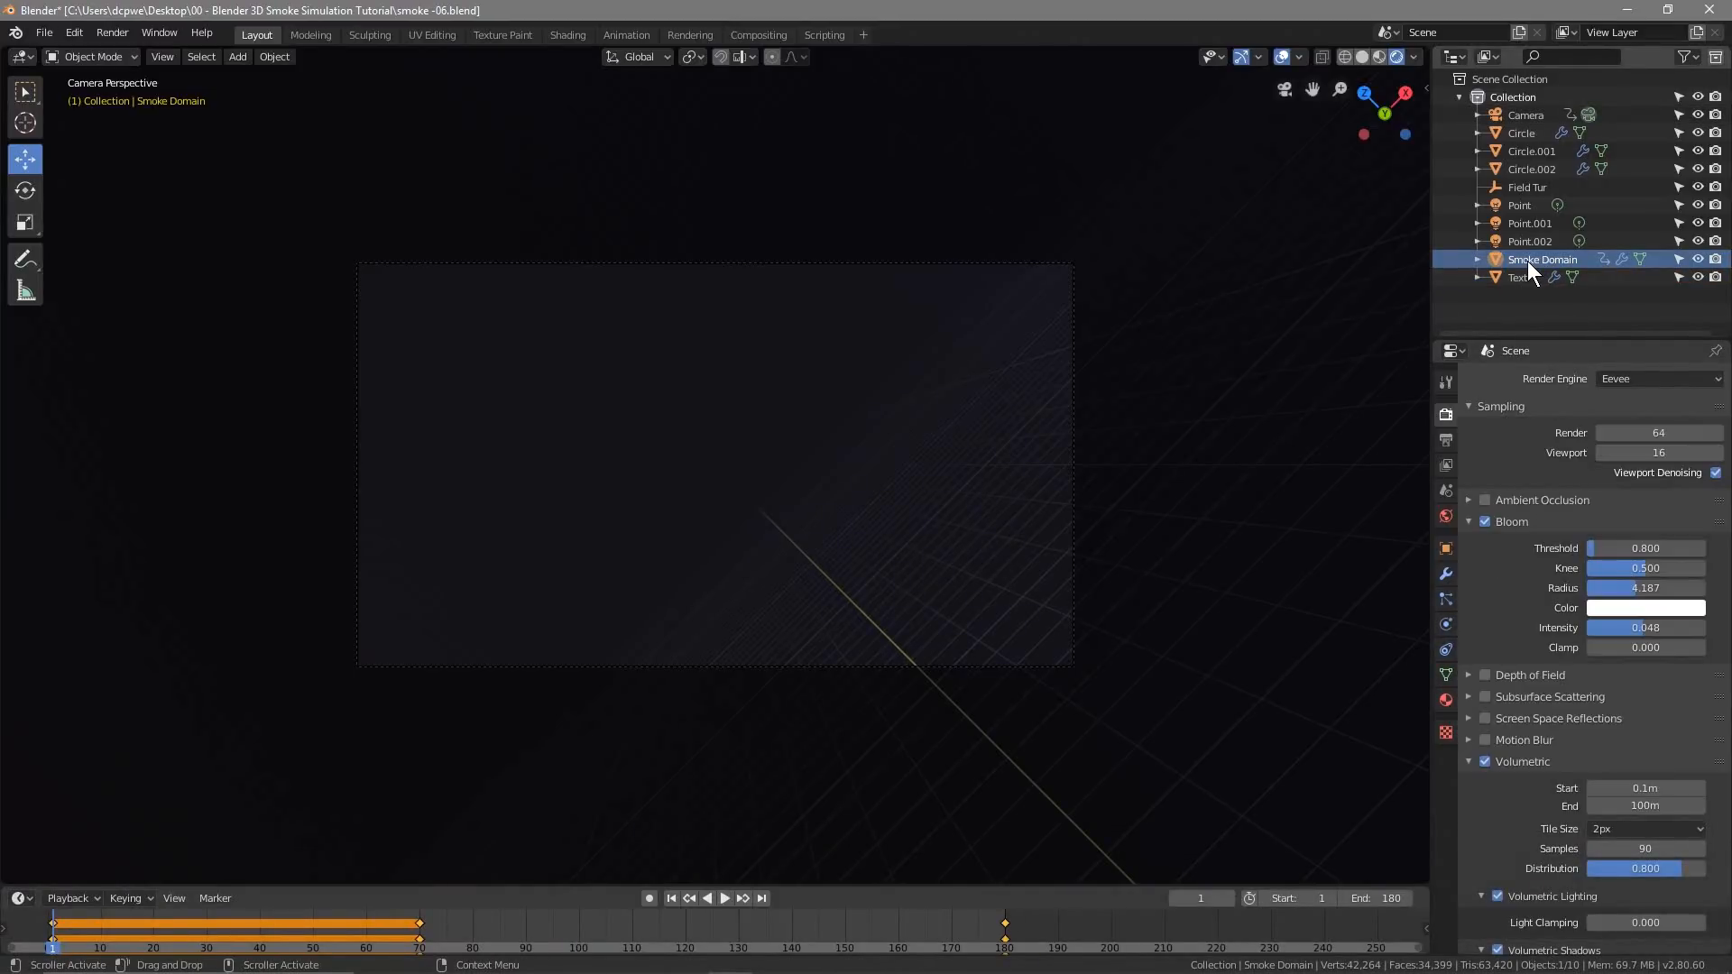
{"action": "scroll", "coordinate": [1486, 730], "scroll_direction": "down", "scroll_amount": 5}
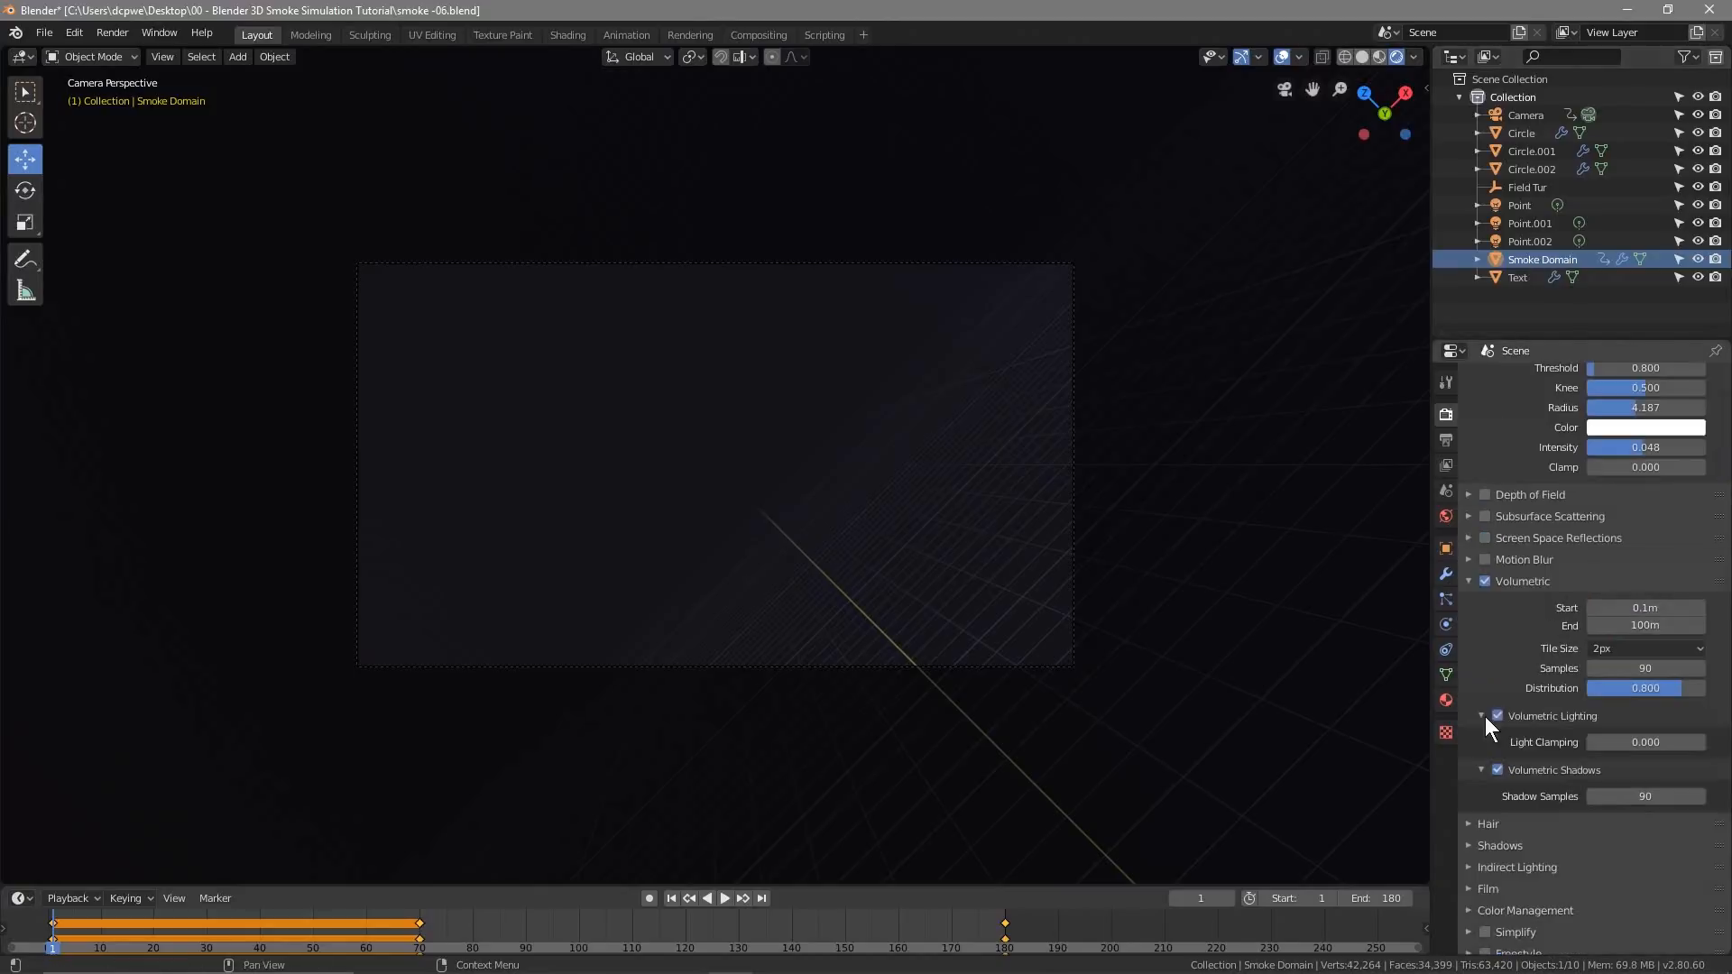
{"action": "left_click", "coordinate": [1447, 624]}
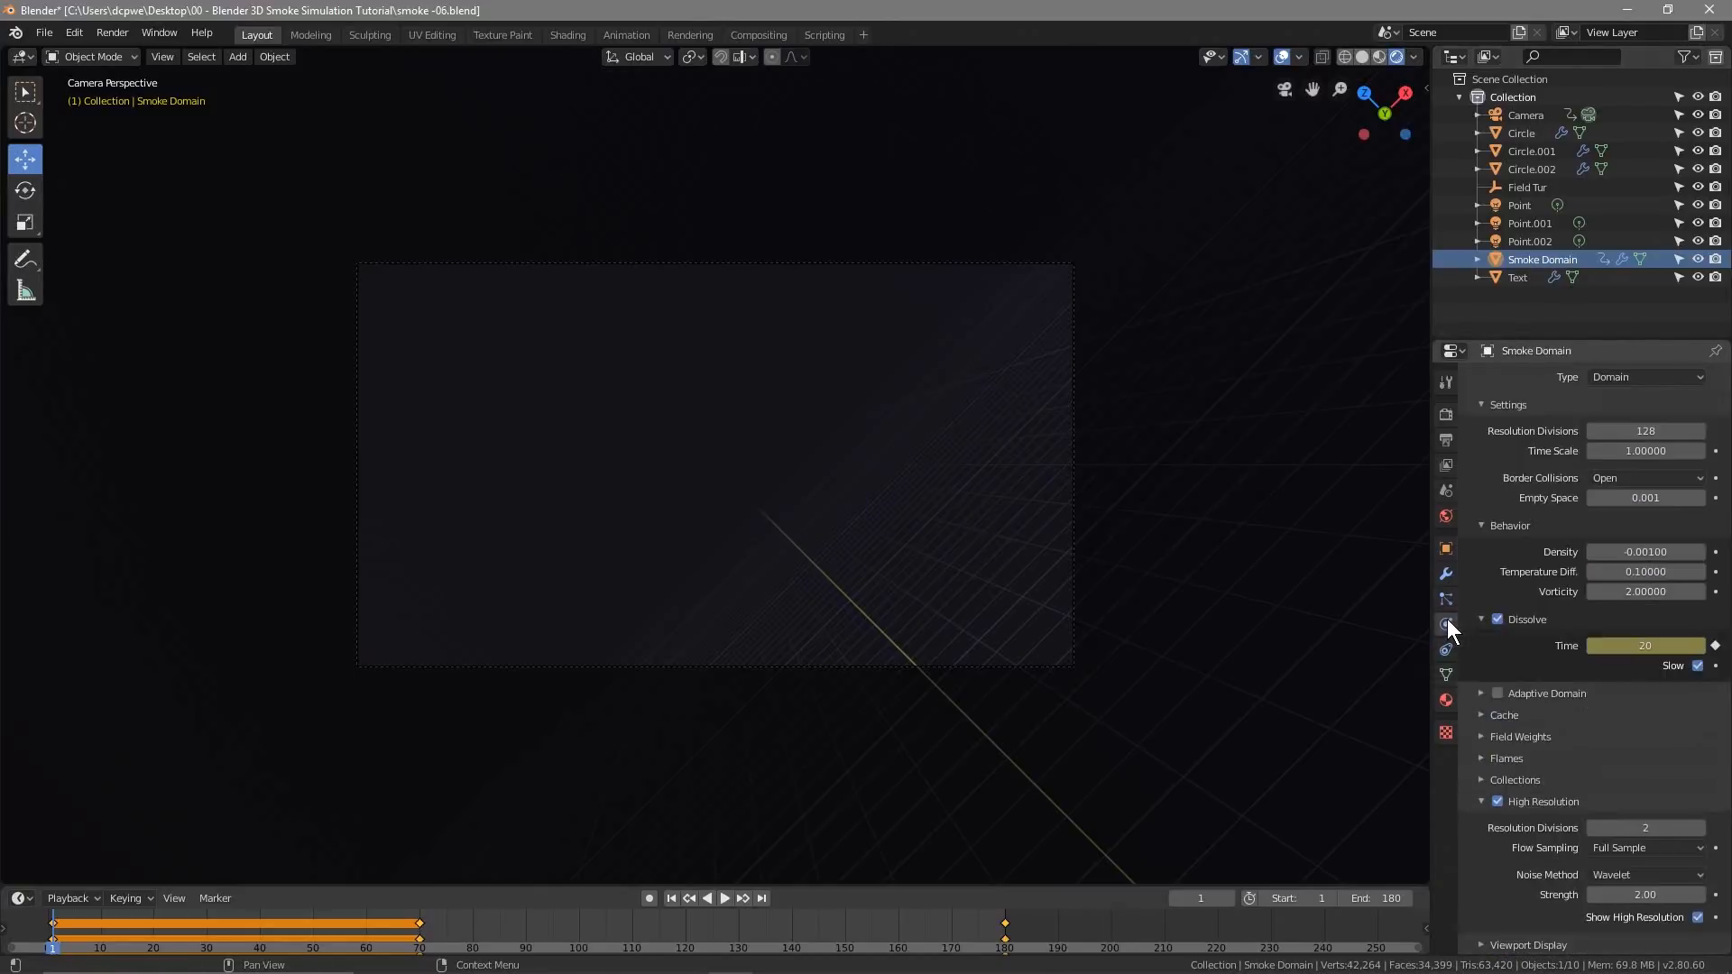
{"action": "left_click", "coordinate": [1503, 715]}
{"action": "scroll", "coordinate": [1567, 759], "scroll_direction": "down", "scroll_amount": 5}
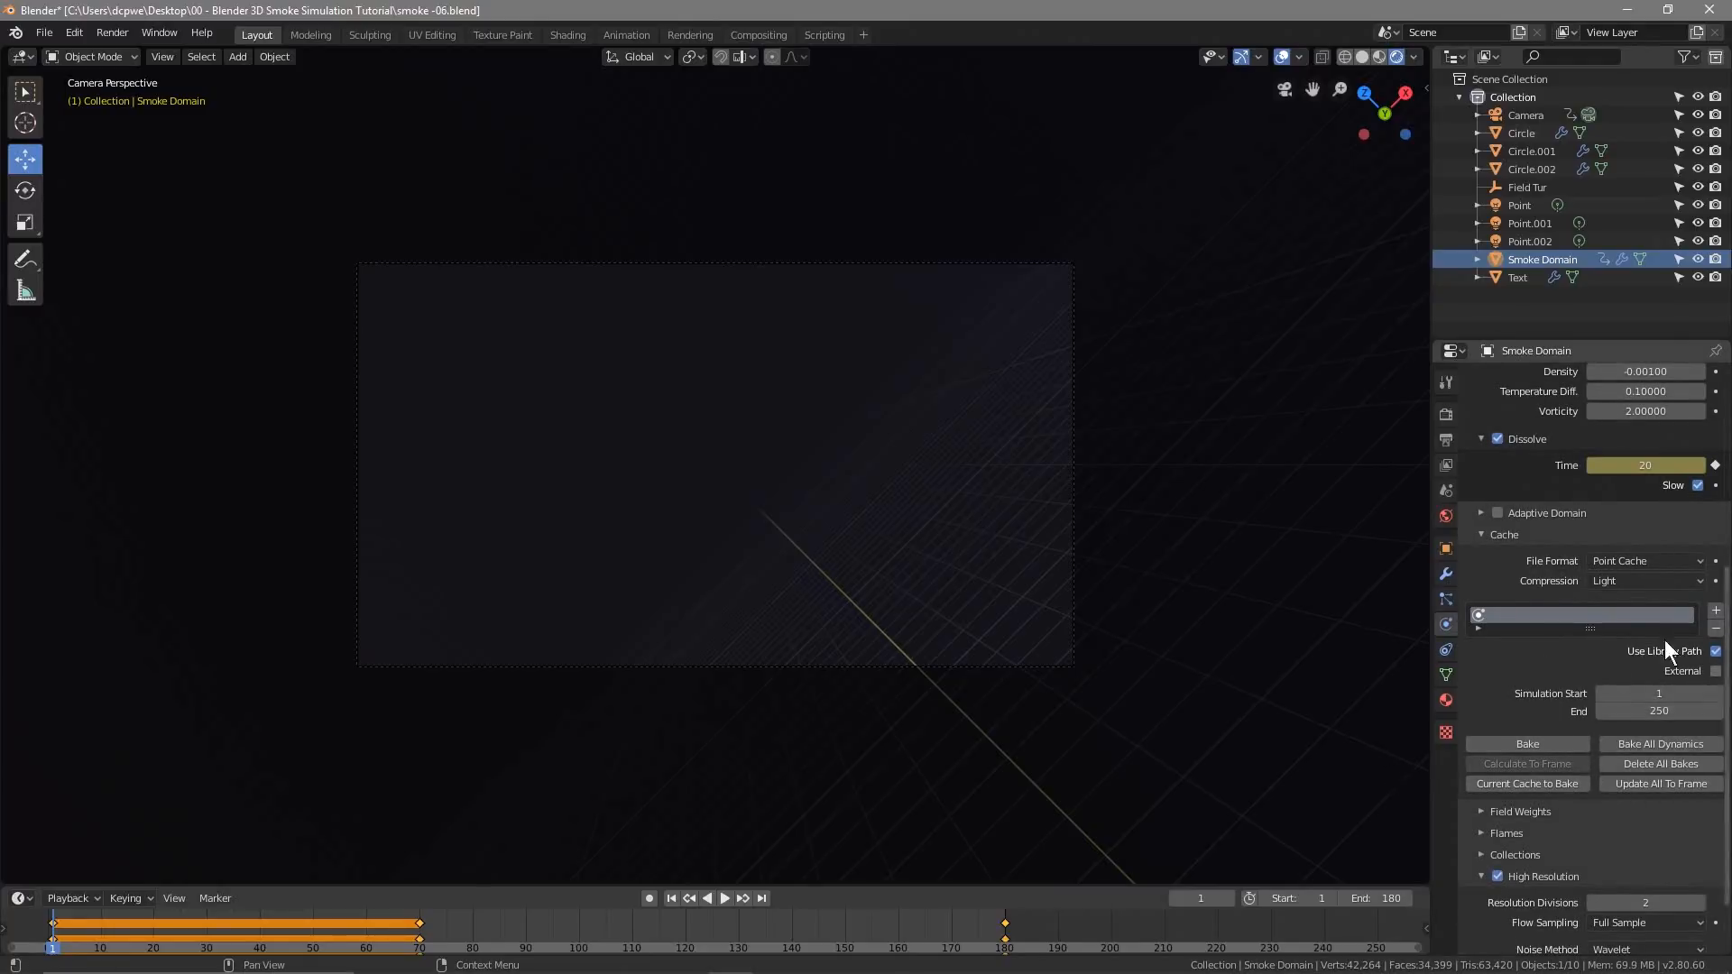
{"action": "left_click", "coordinate": [1721, 713]}
{"action": "type", "text": "180"}
{"action": "key", "text": "Return"}
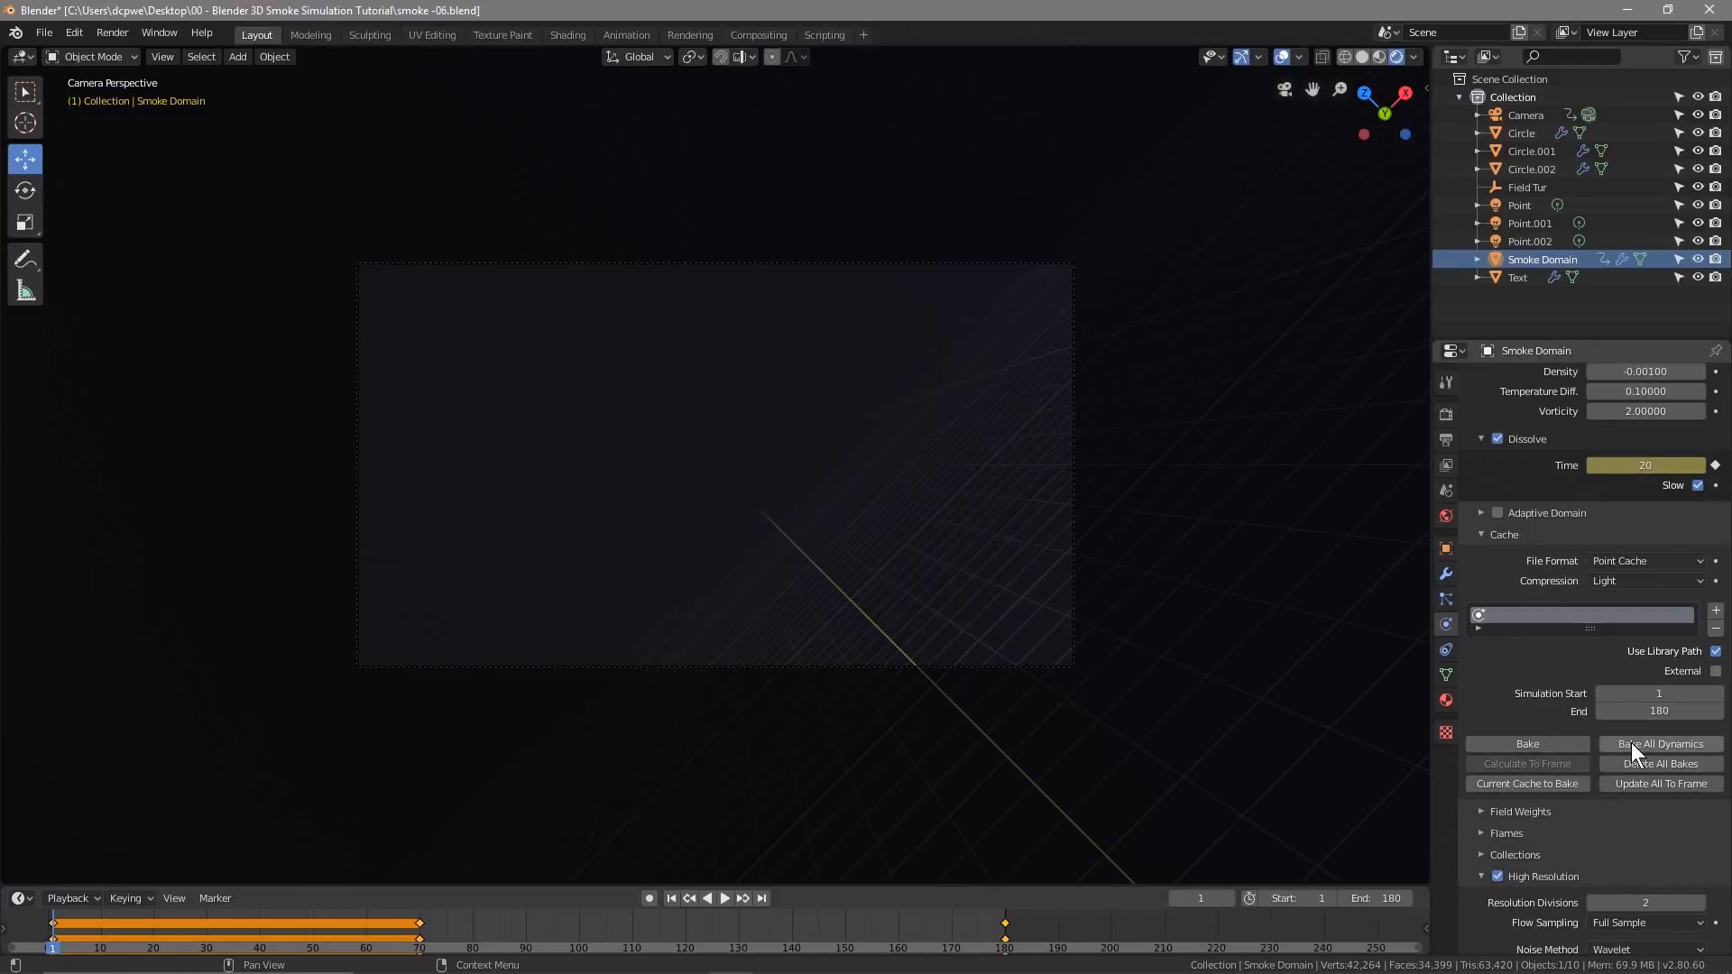
Save the file and bake all dynamics of the smoke simulation
{"action": "left_click", "coordinate": [43, 35]}
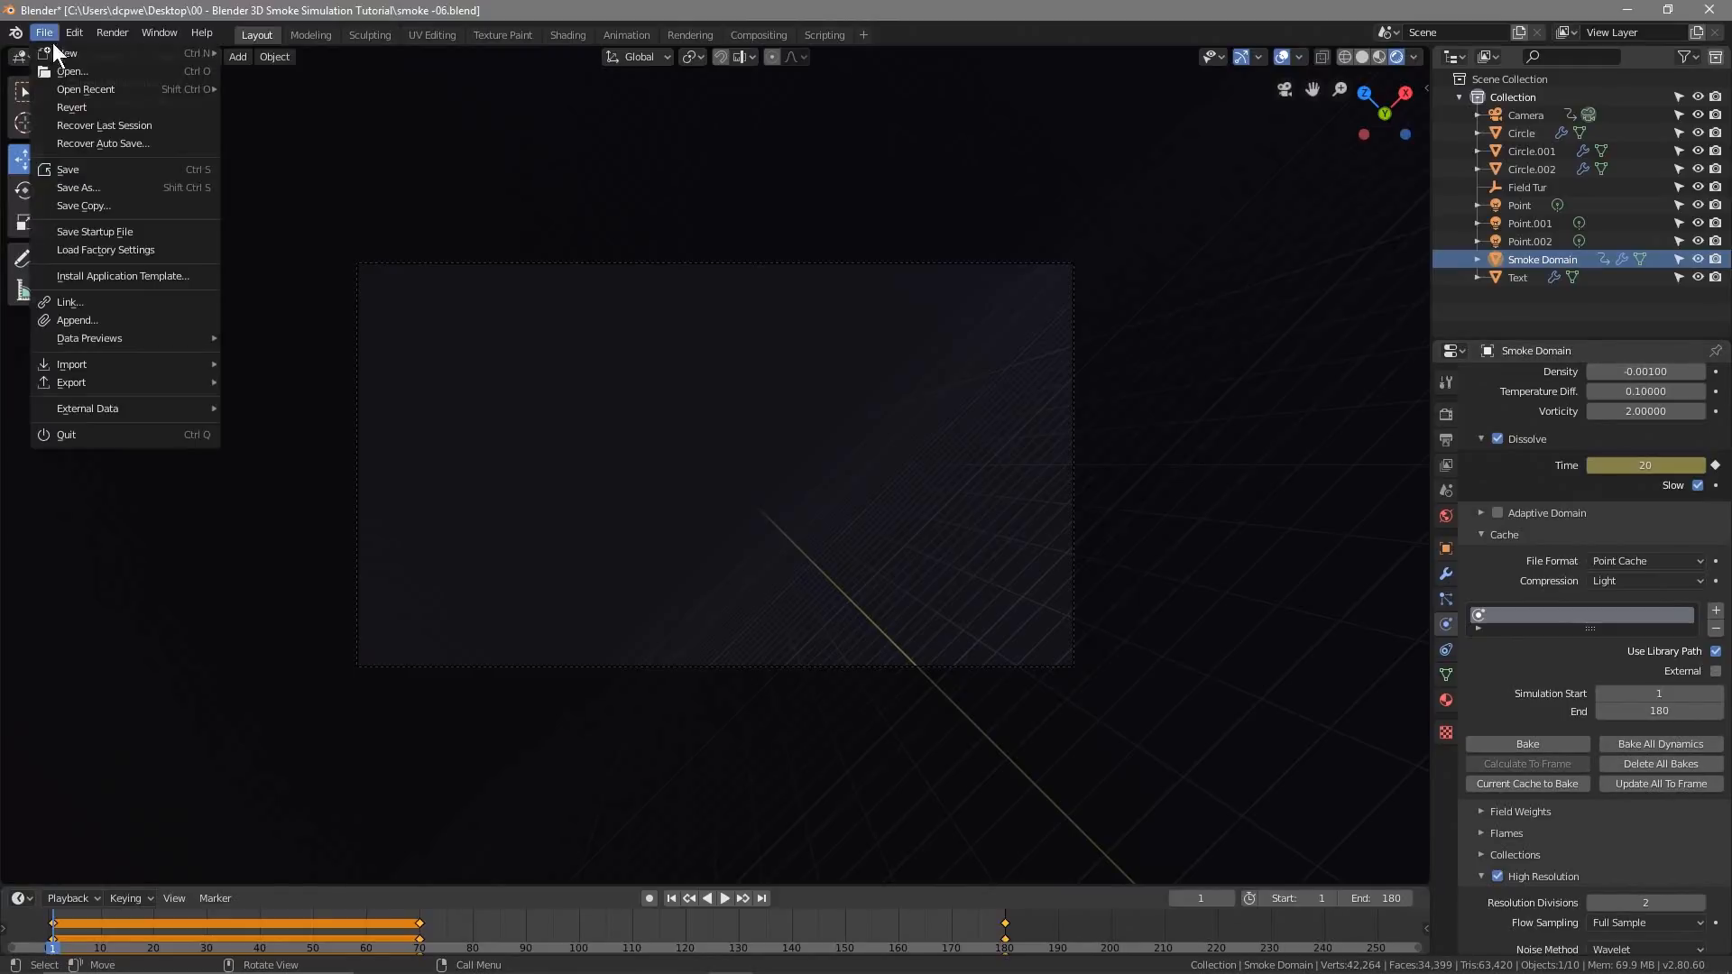
{"action": "left_click", "coordinate": [105, 170]}
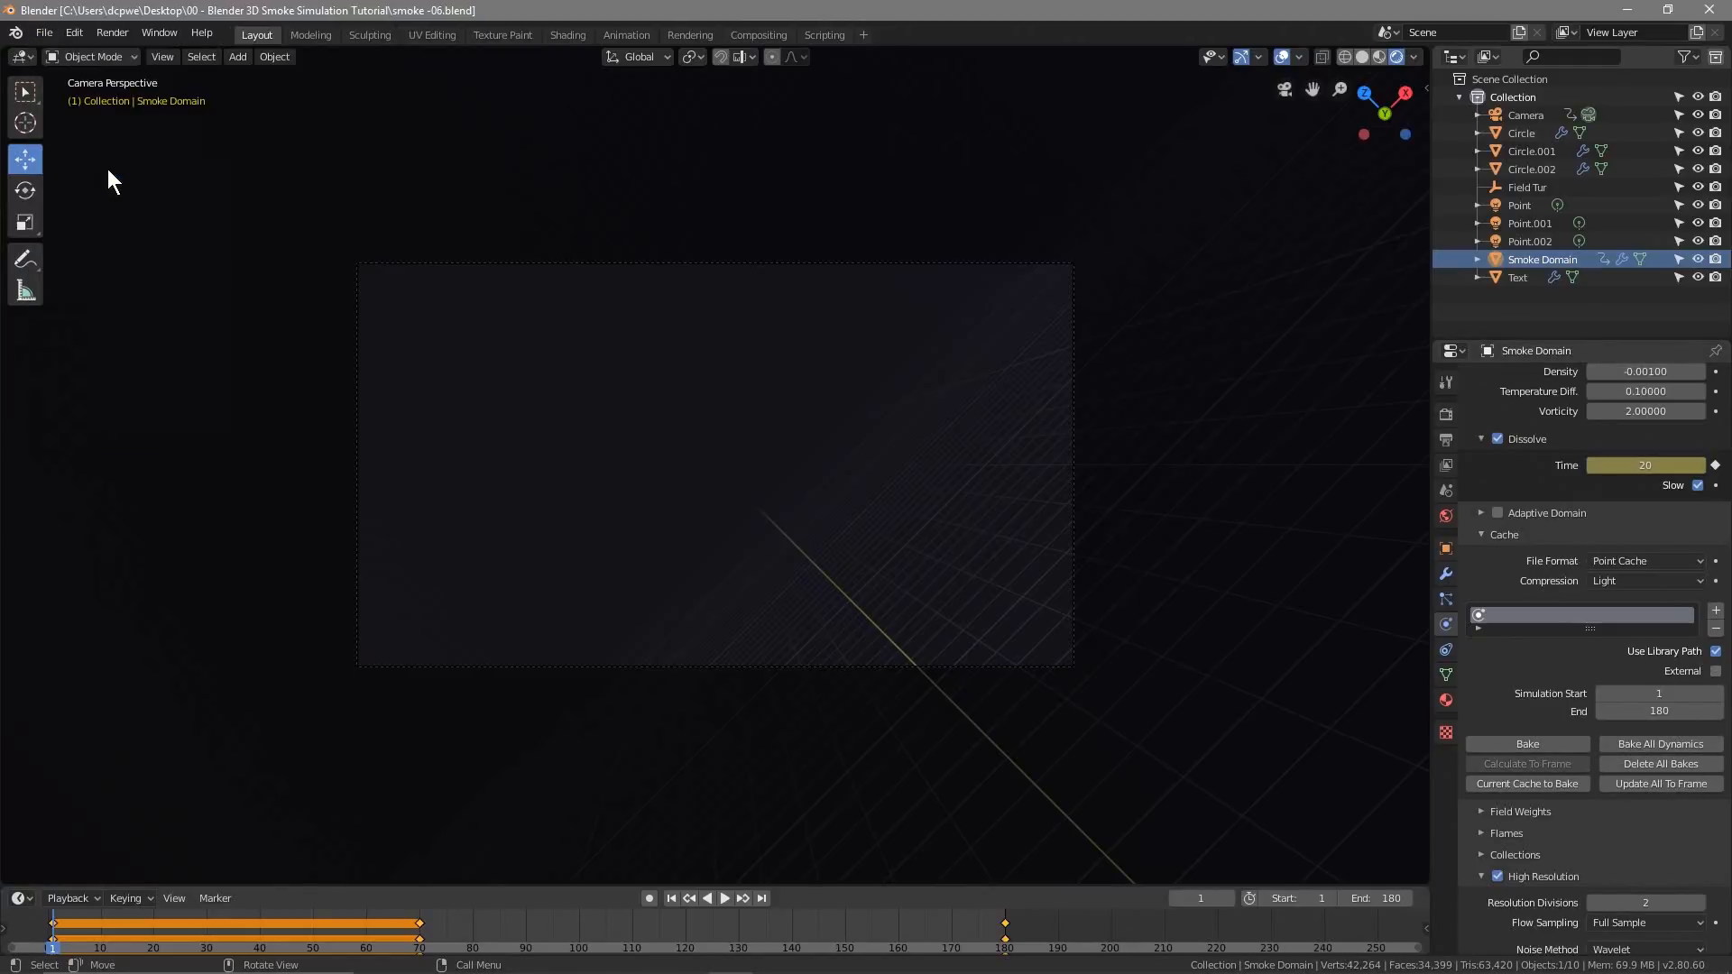
{"action": "left_click", "coordinate": [1658, 741]}
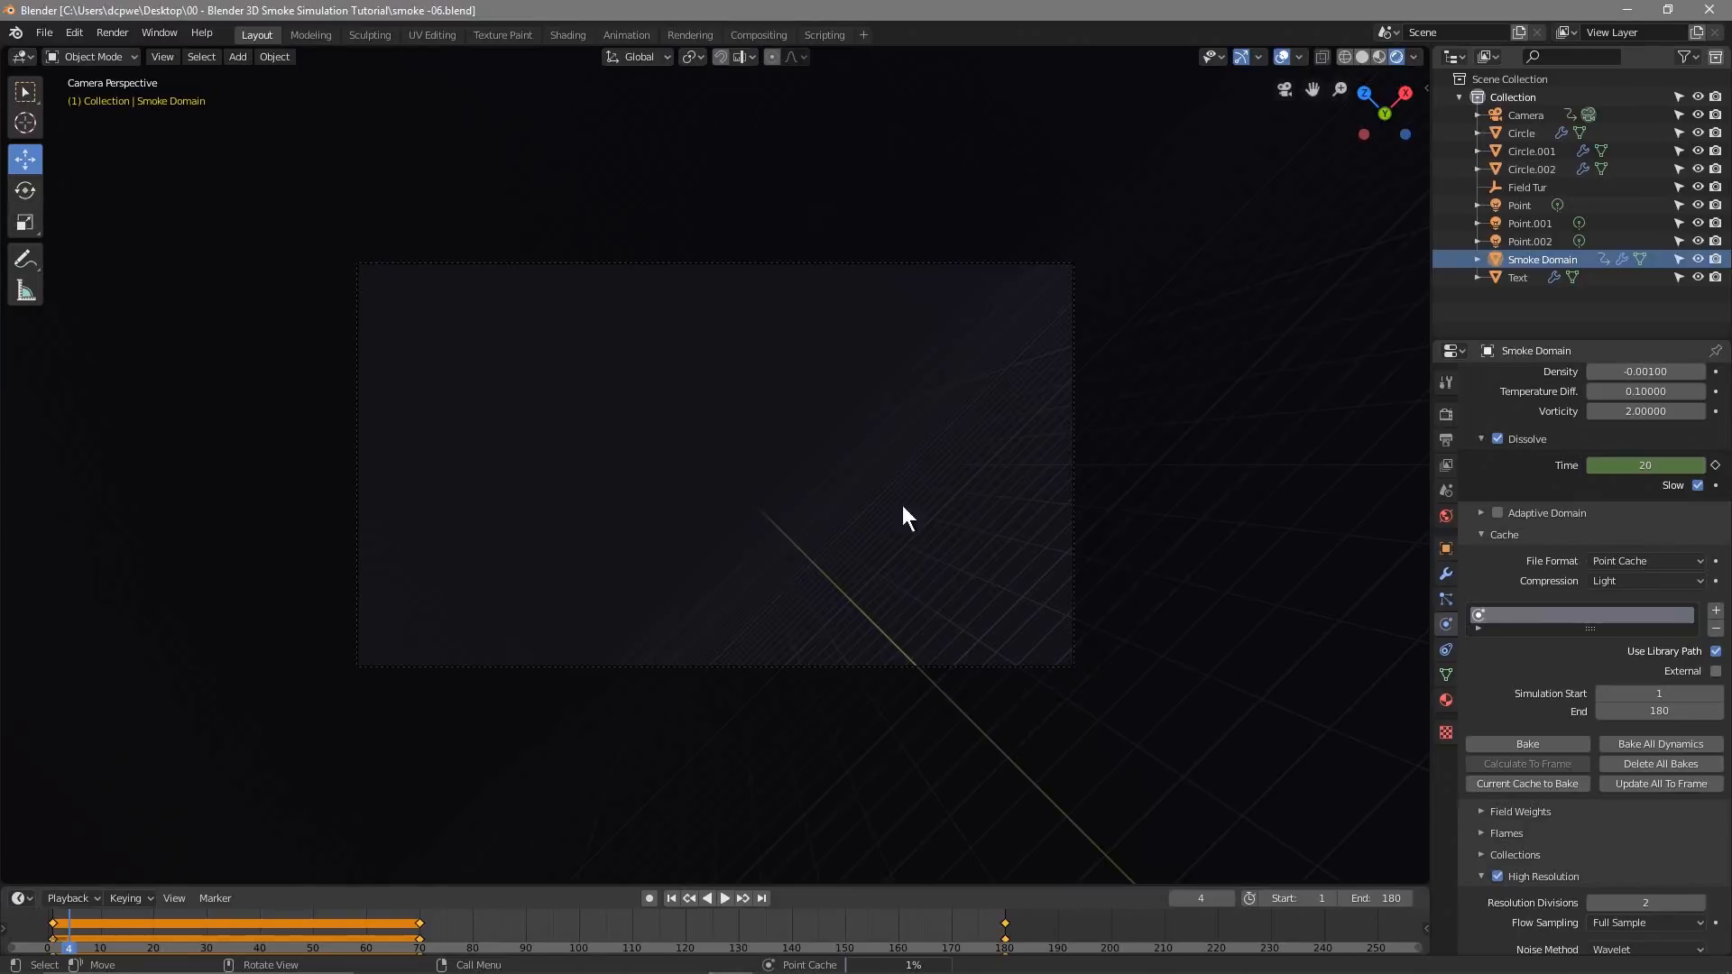
{"action": "left_click", "coordinate": [1622, 9]}
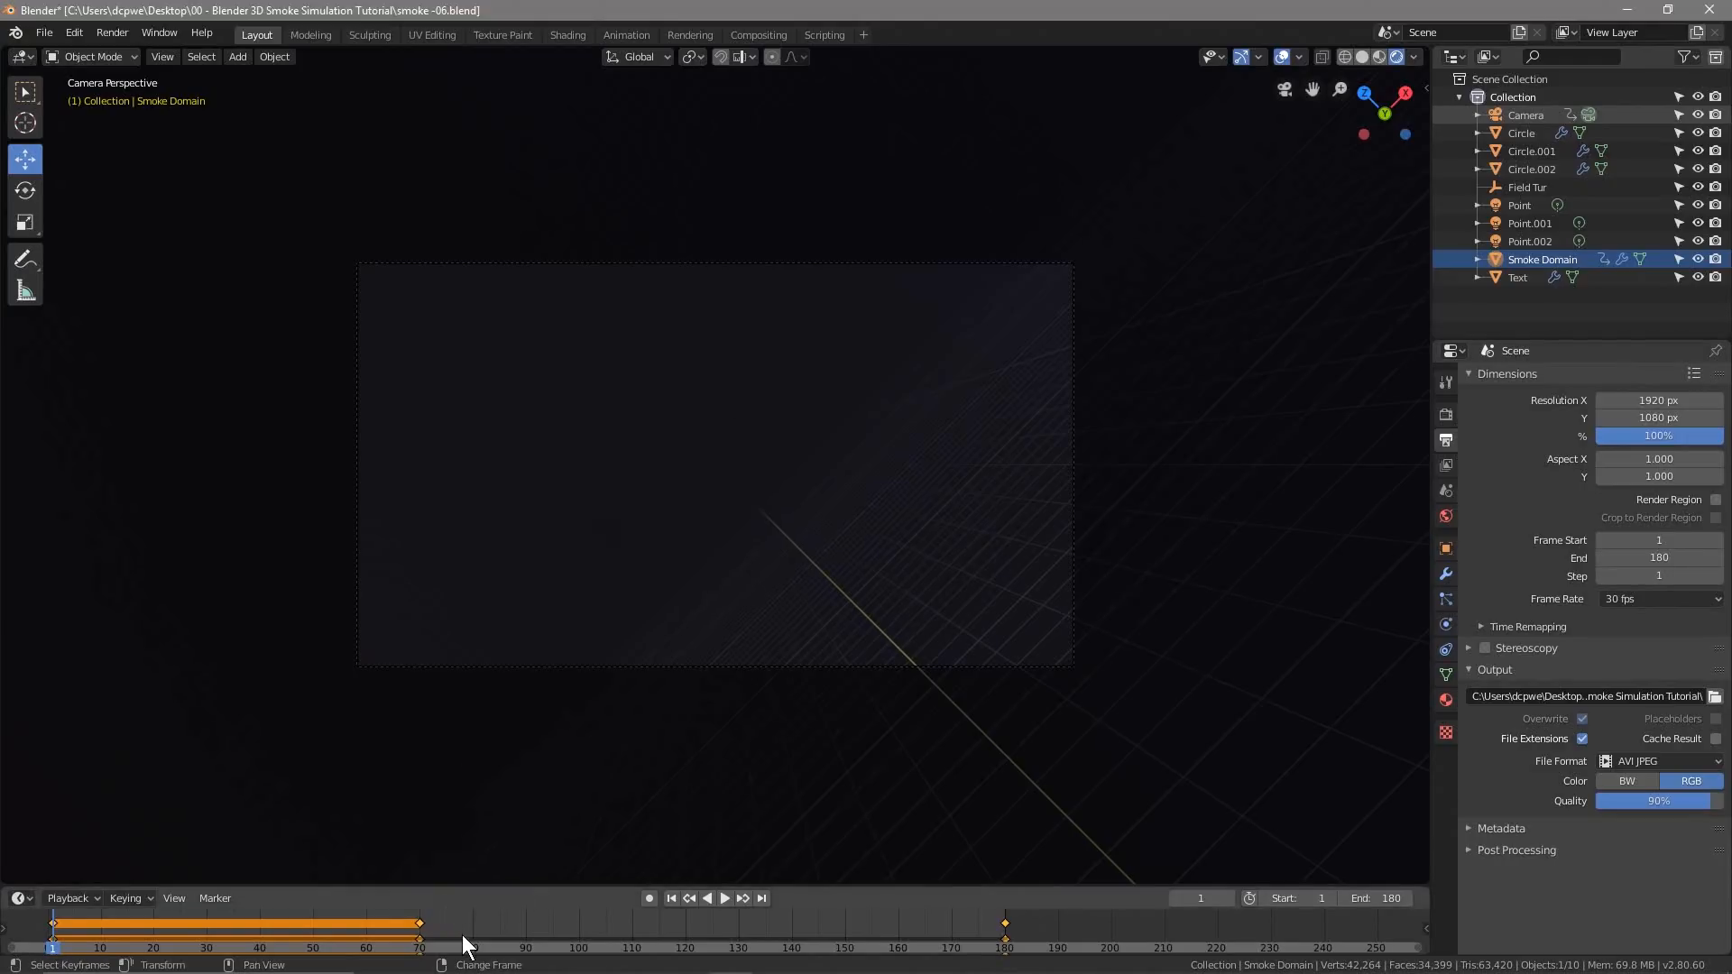
Play the baked animation to frame 98, examine the smoke from other angles and through the camera, and check frame 162
{"action": "key", "text": "space"}
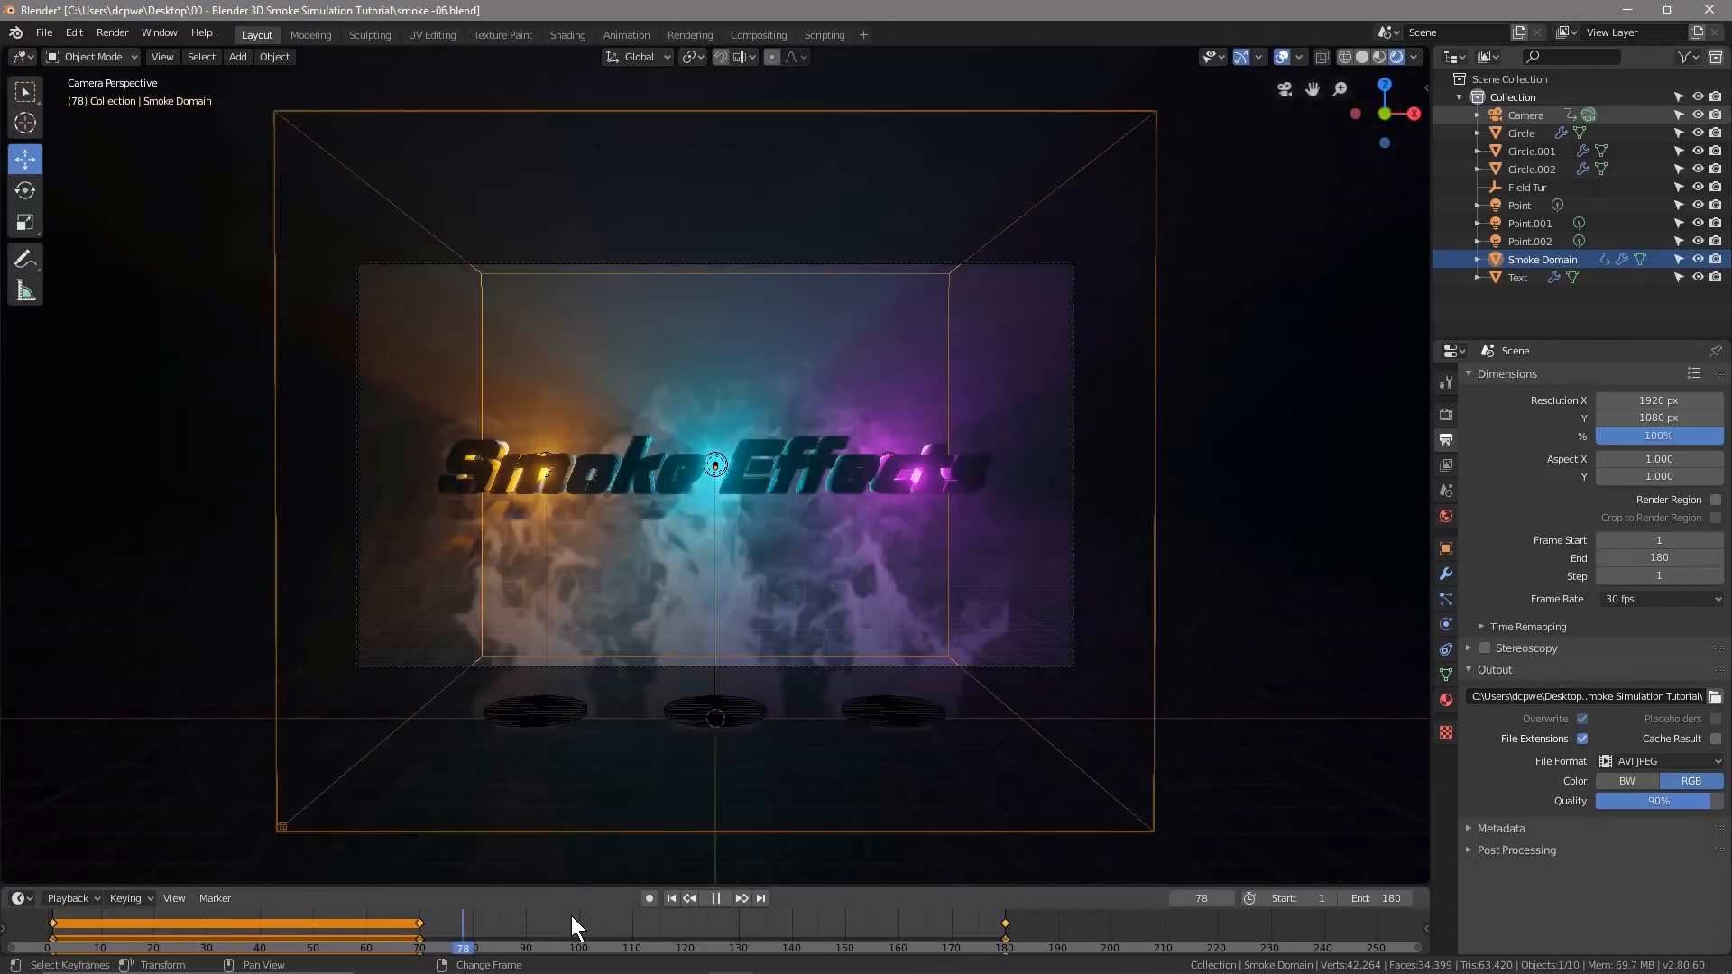
{"action": "key", "text": "space"}
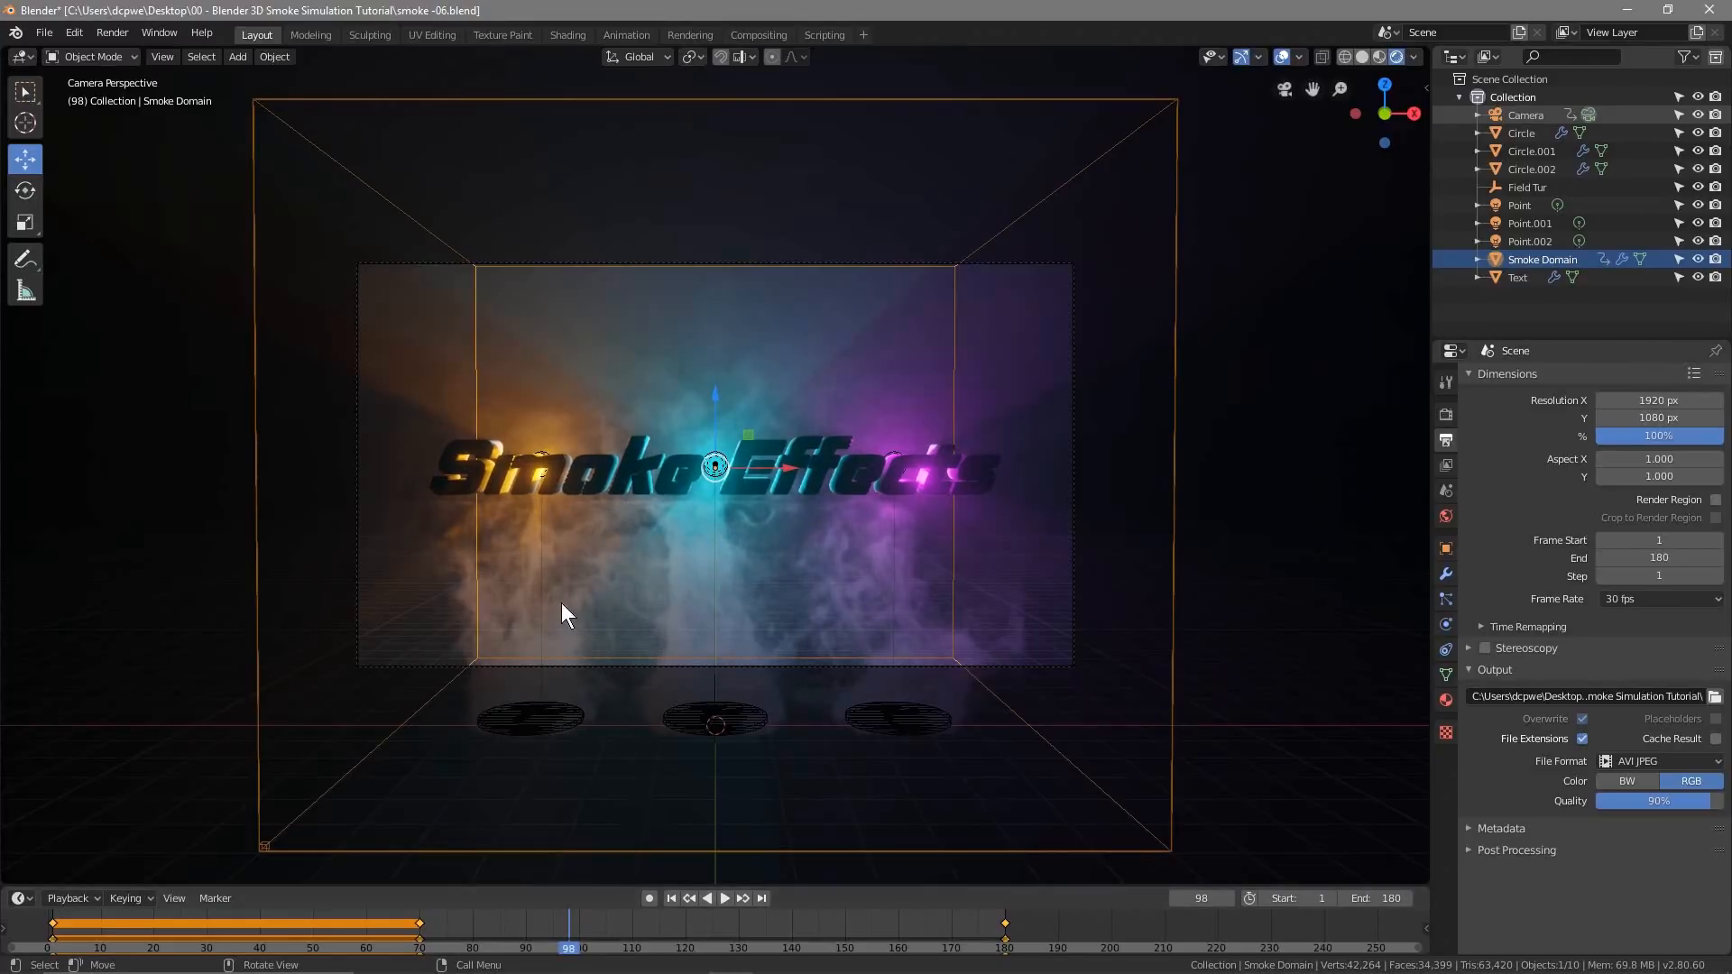
{"action": "middle_click_drag", "start_coordinate": [658, 567], "coordinate": [711, 573]}
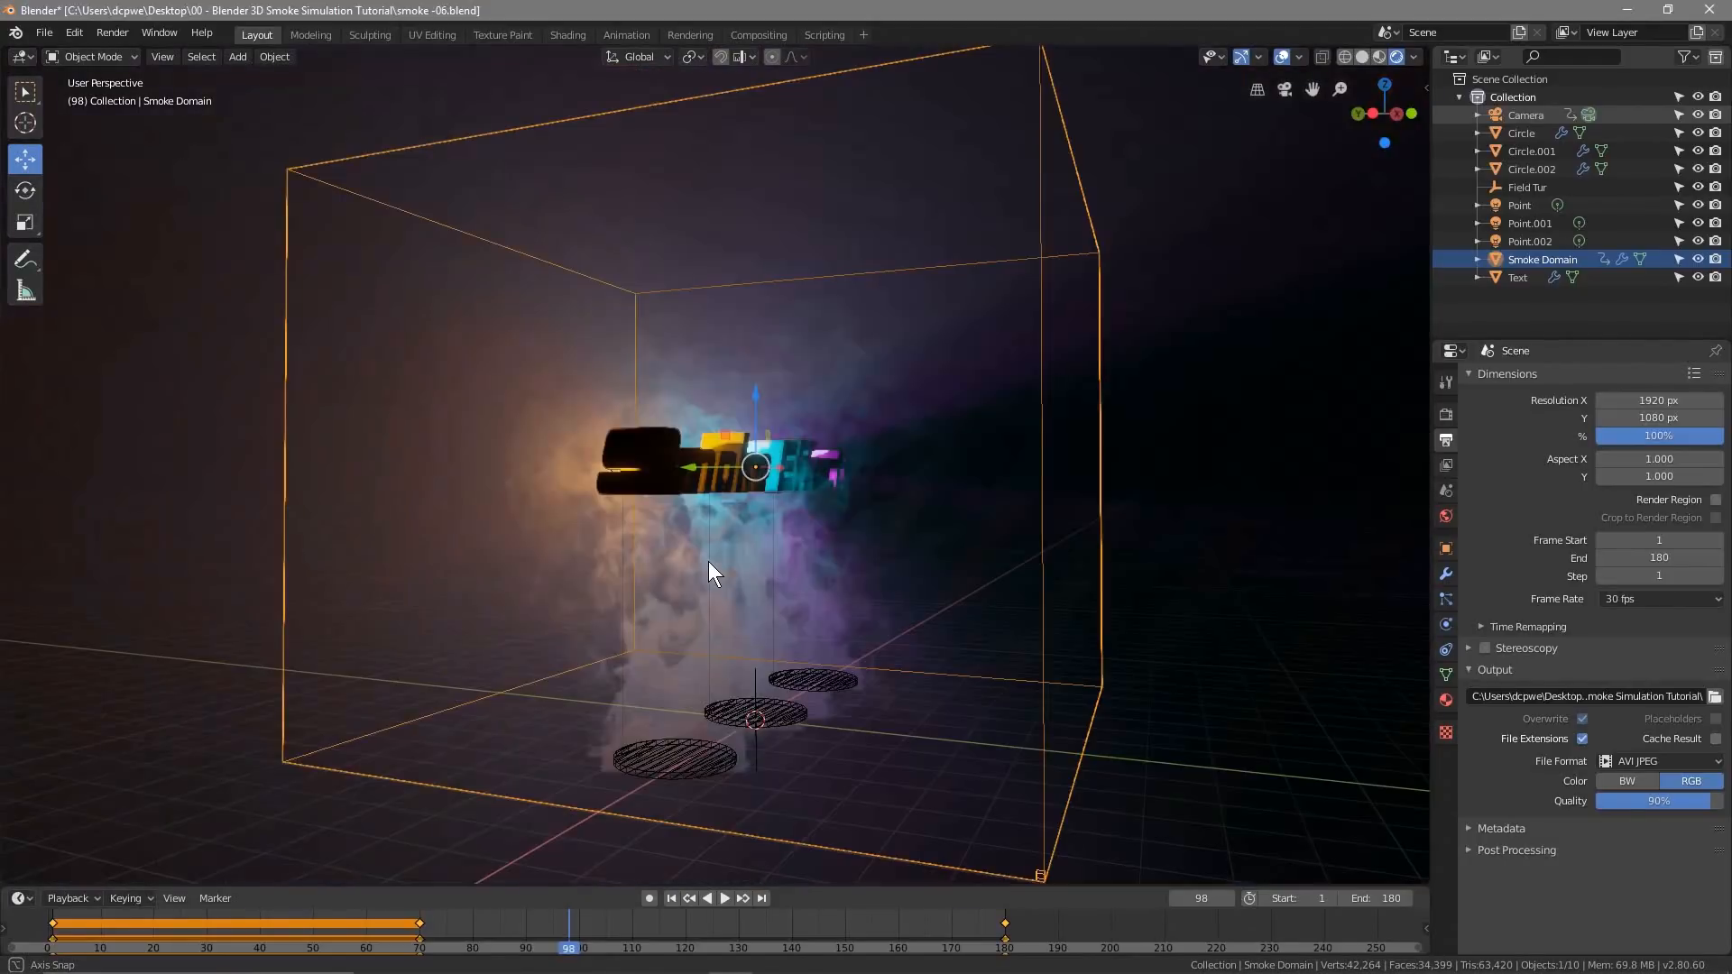
{"action": "key", "text": "KP_1"}
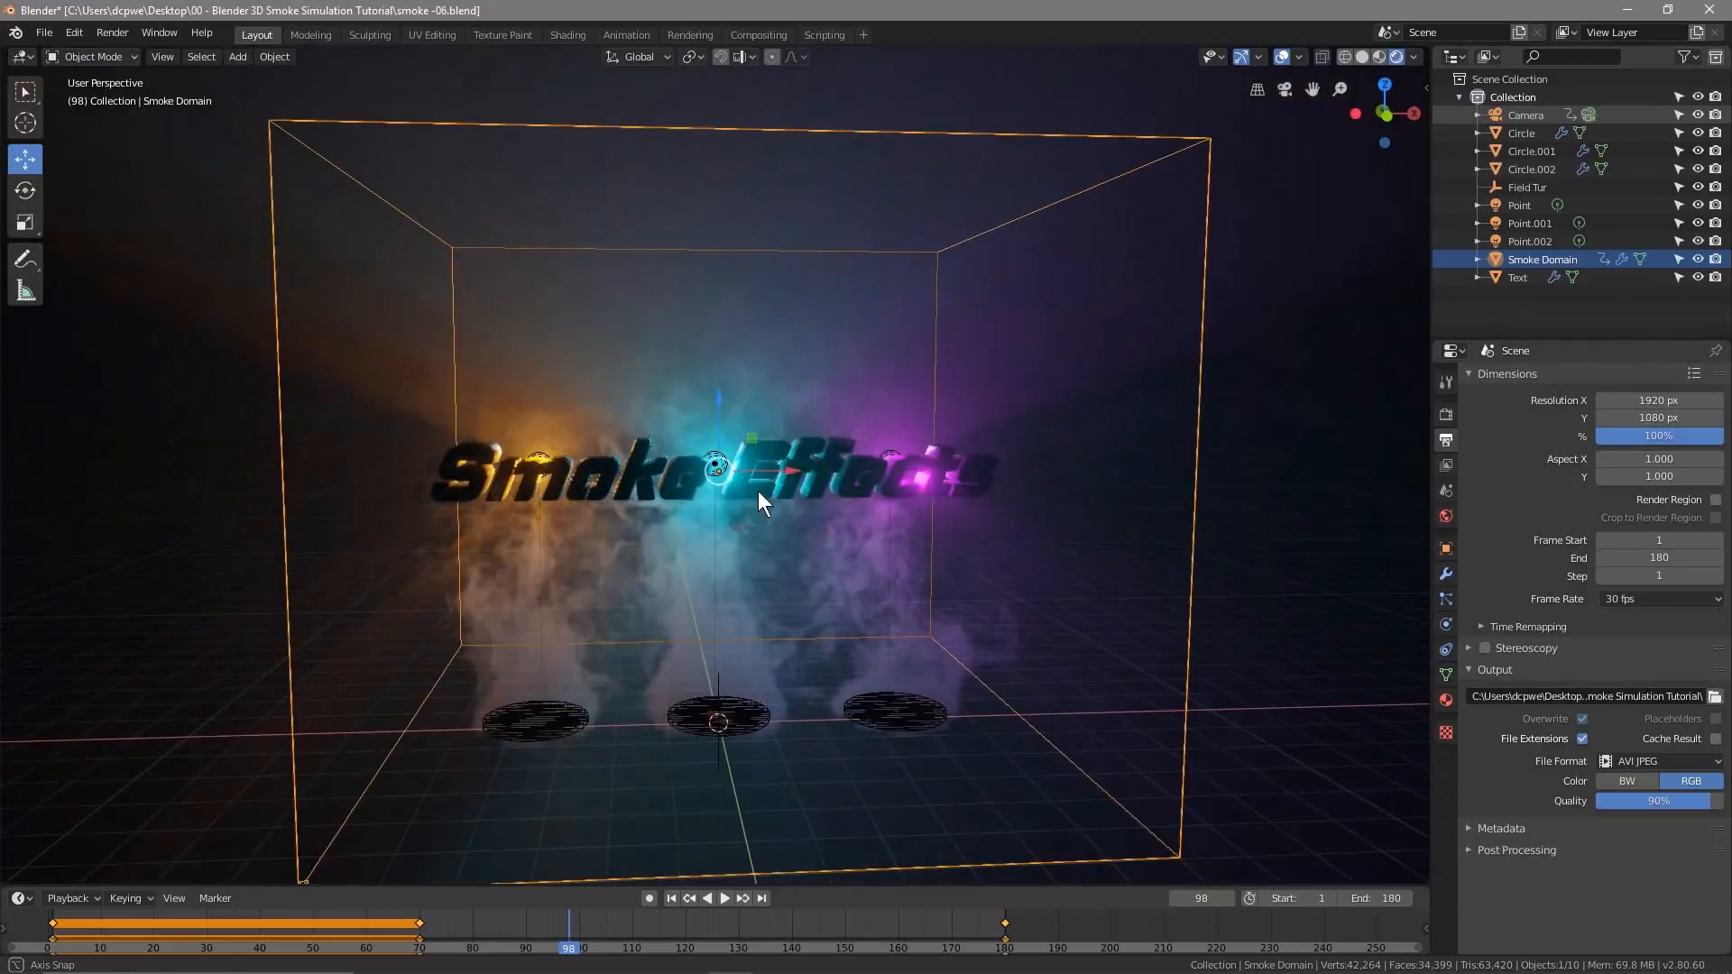
{"action": "key", "text": "KP_0"}
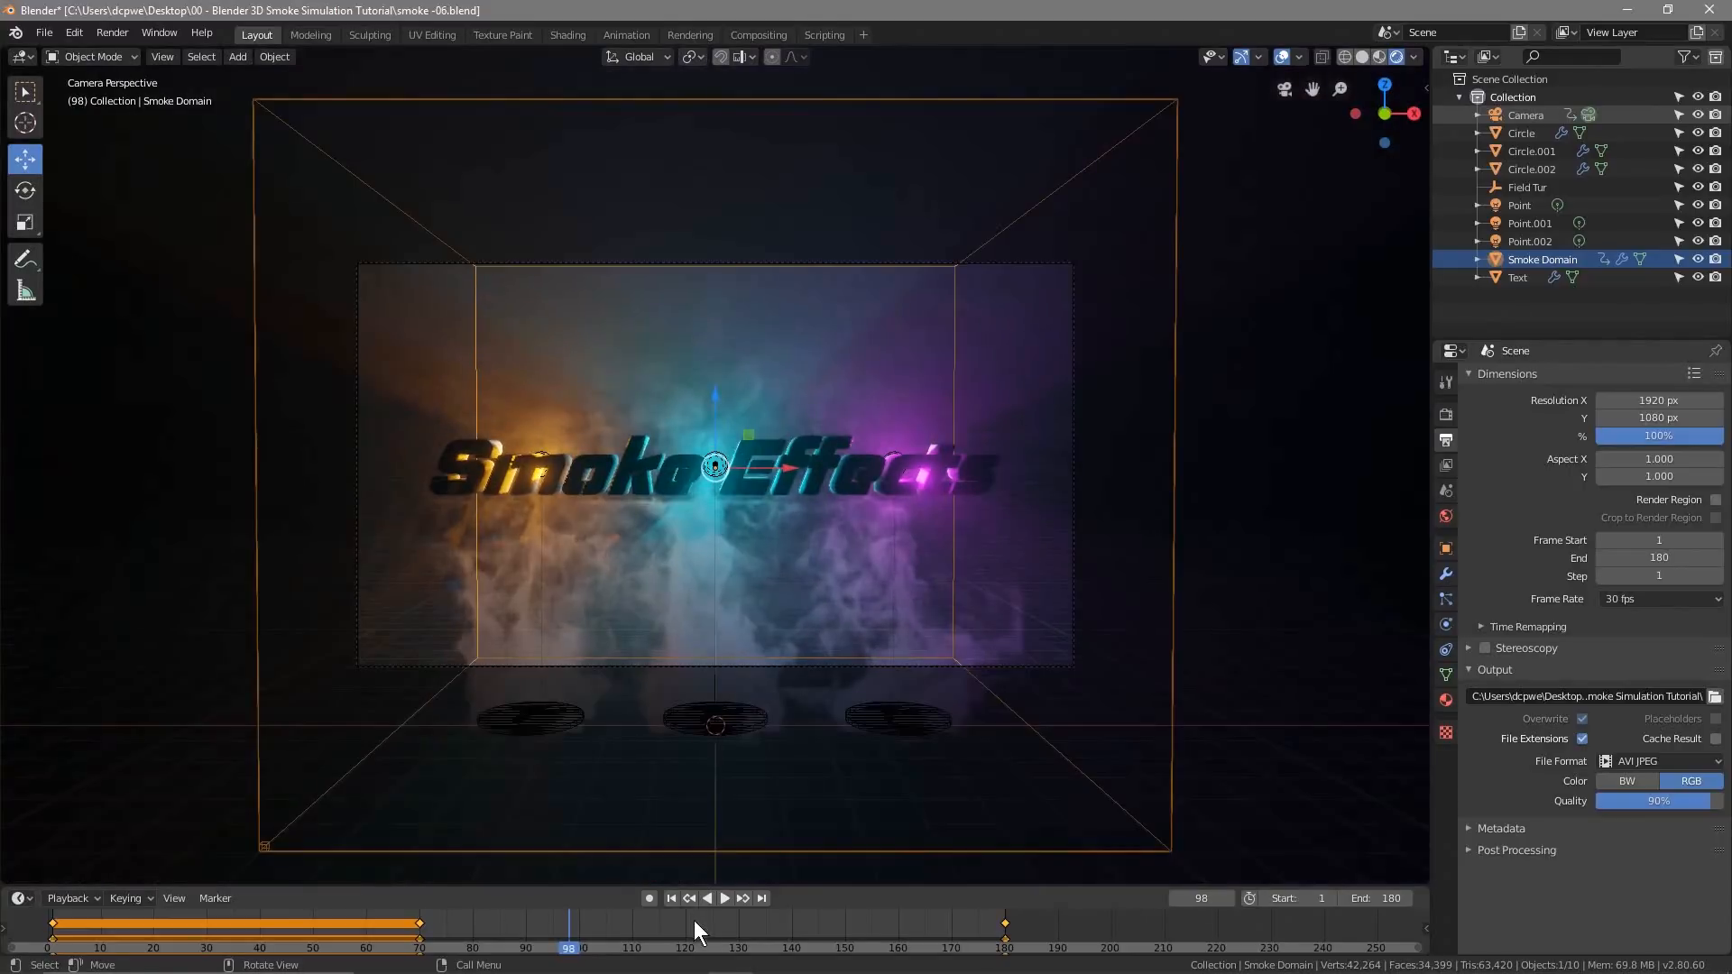
{"action": "left_click", "coordinate": [734, 928]}
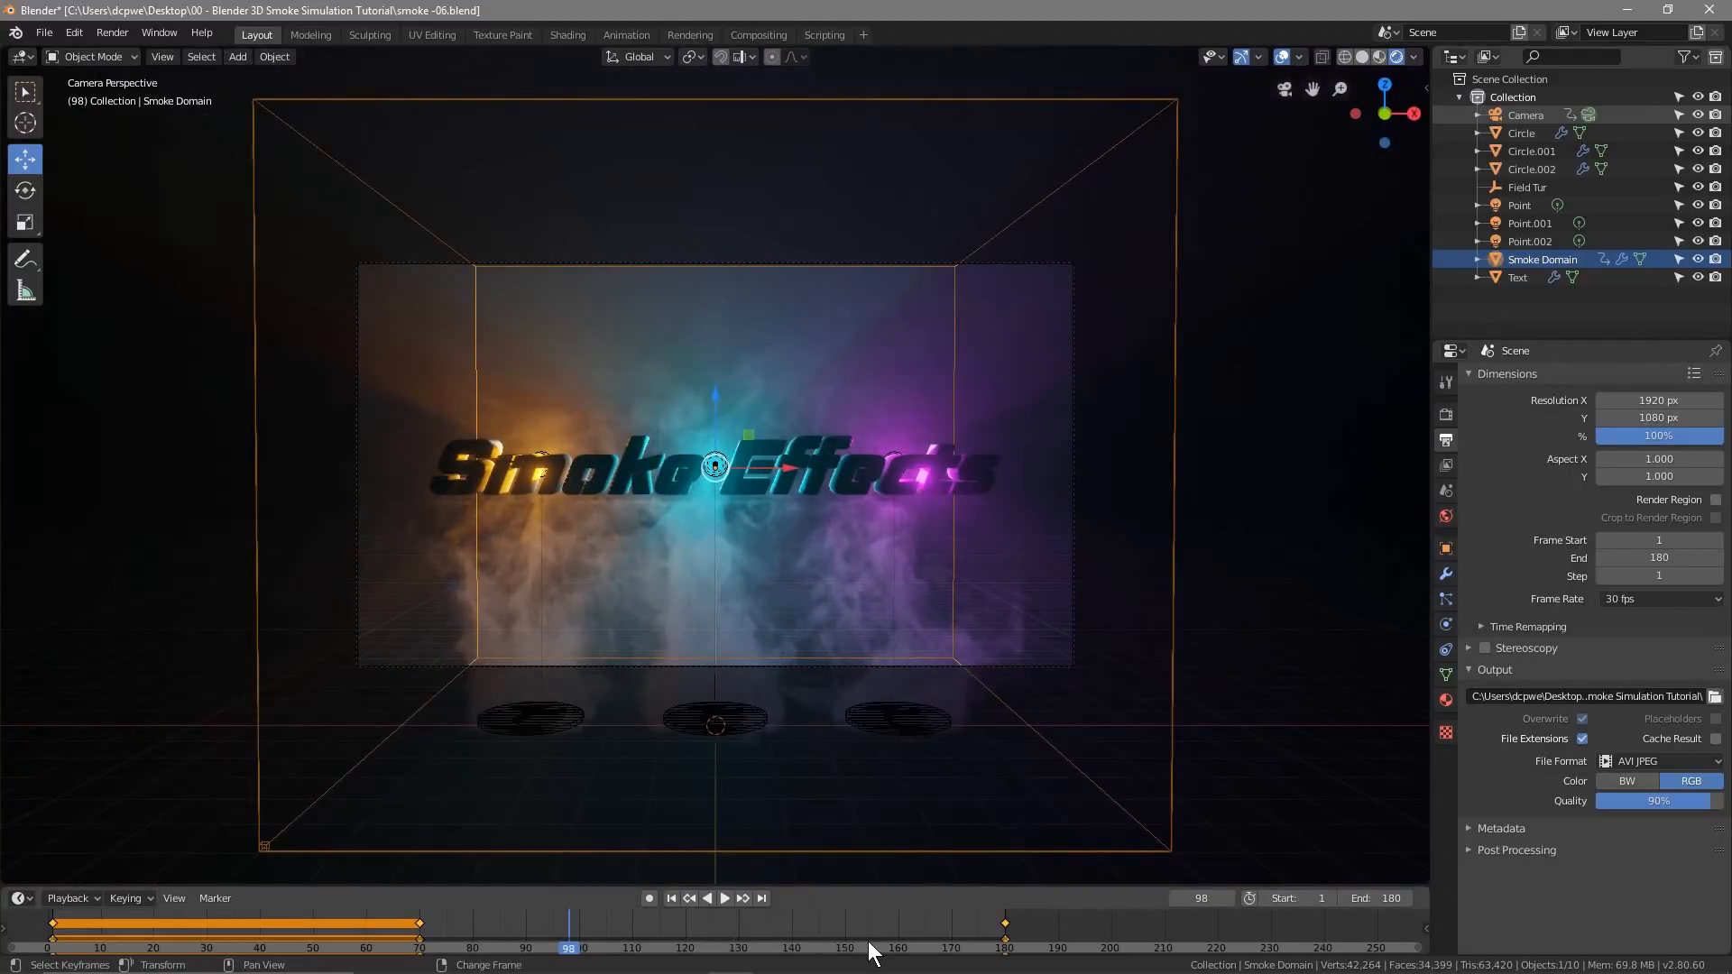
{"action": "left_click", "coordinate": [909, 922]}
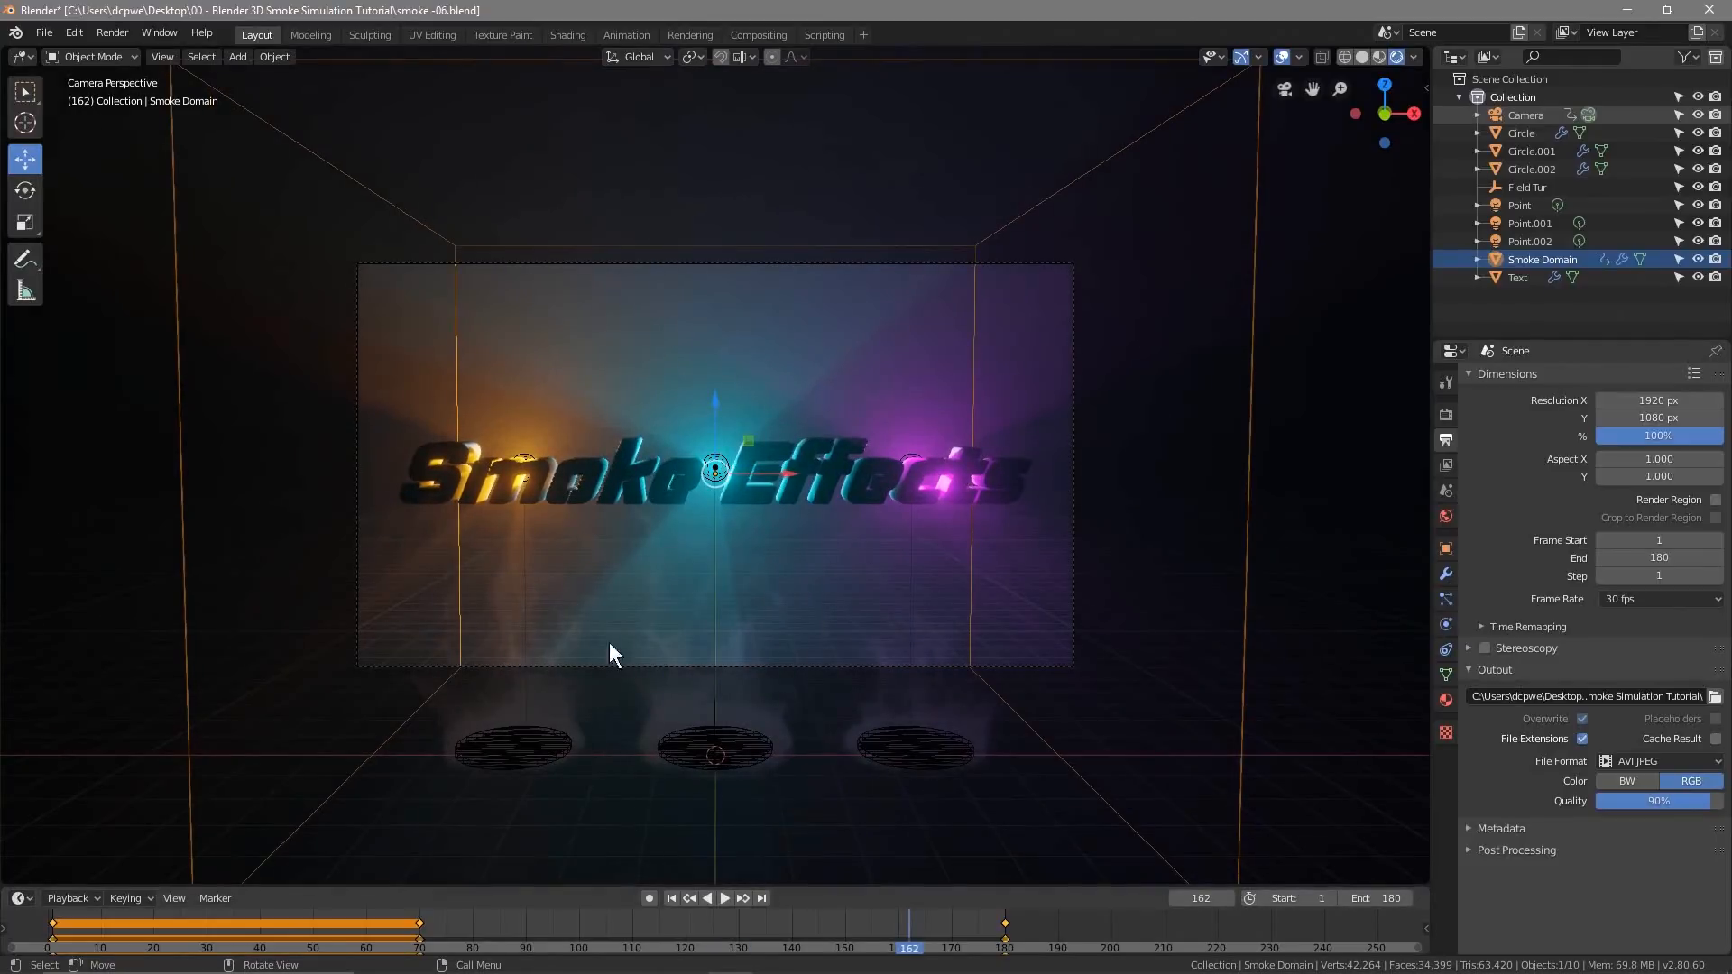
Return the timeline to frame 1 and save the file
{"action": "left_click", "coordinate": [670, 898]}
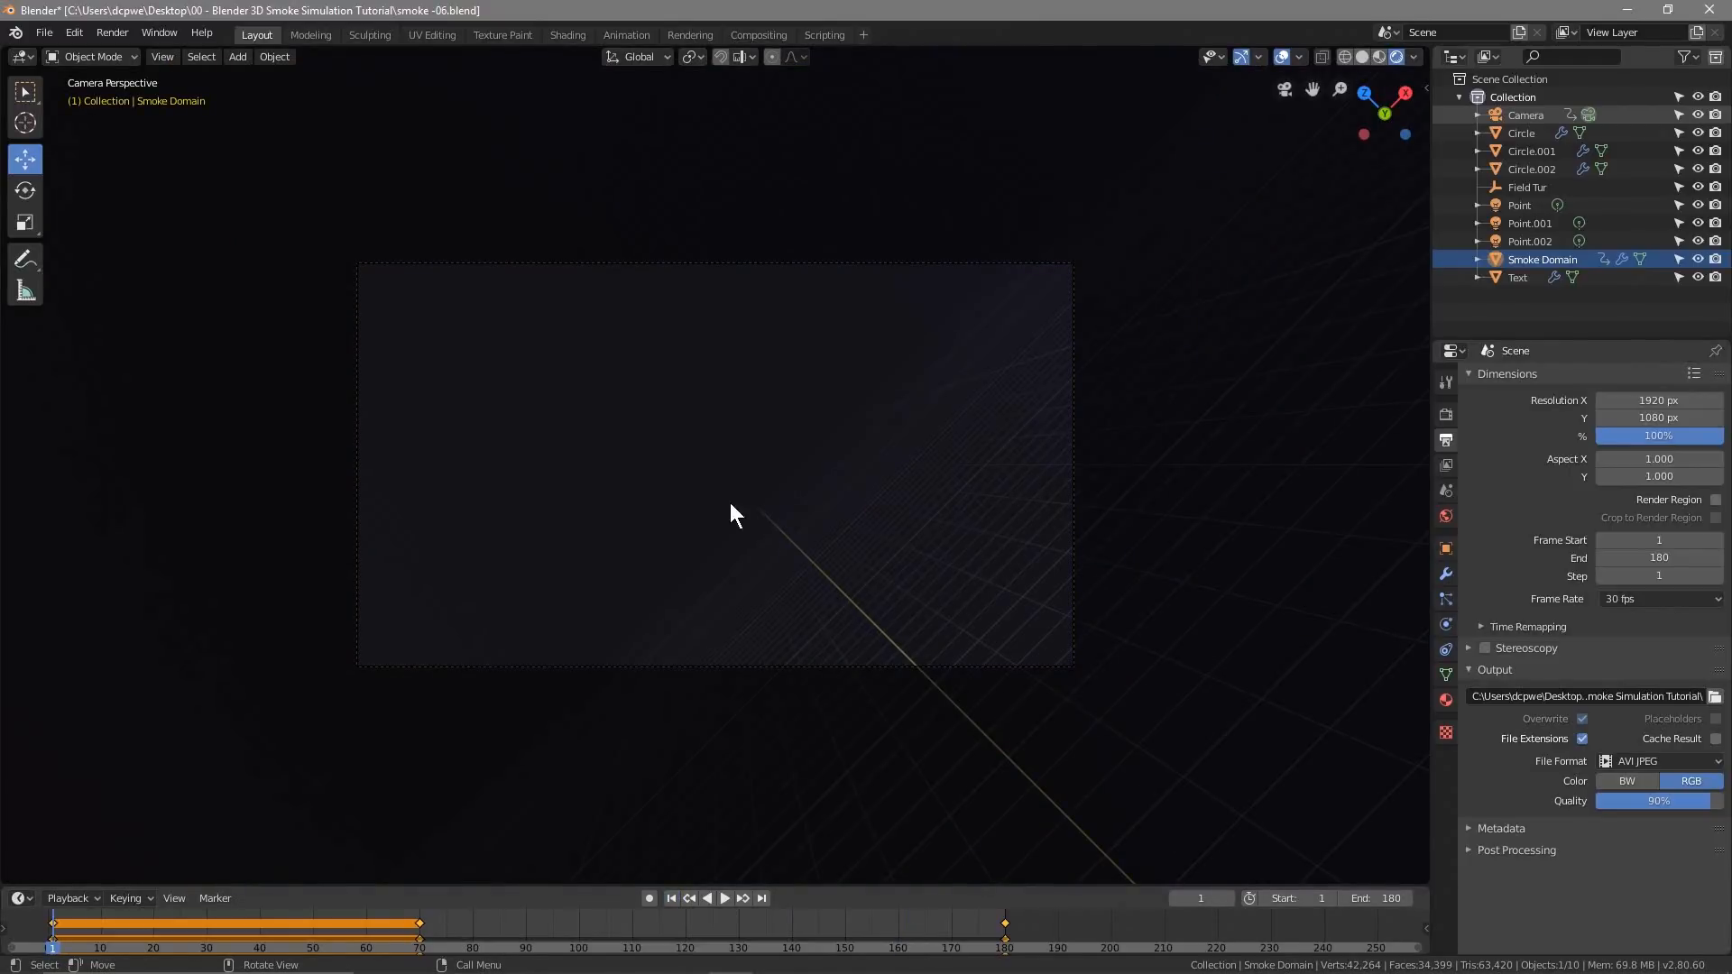
{"action": "left_click", "coordinate": [43, 33]}
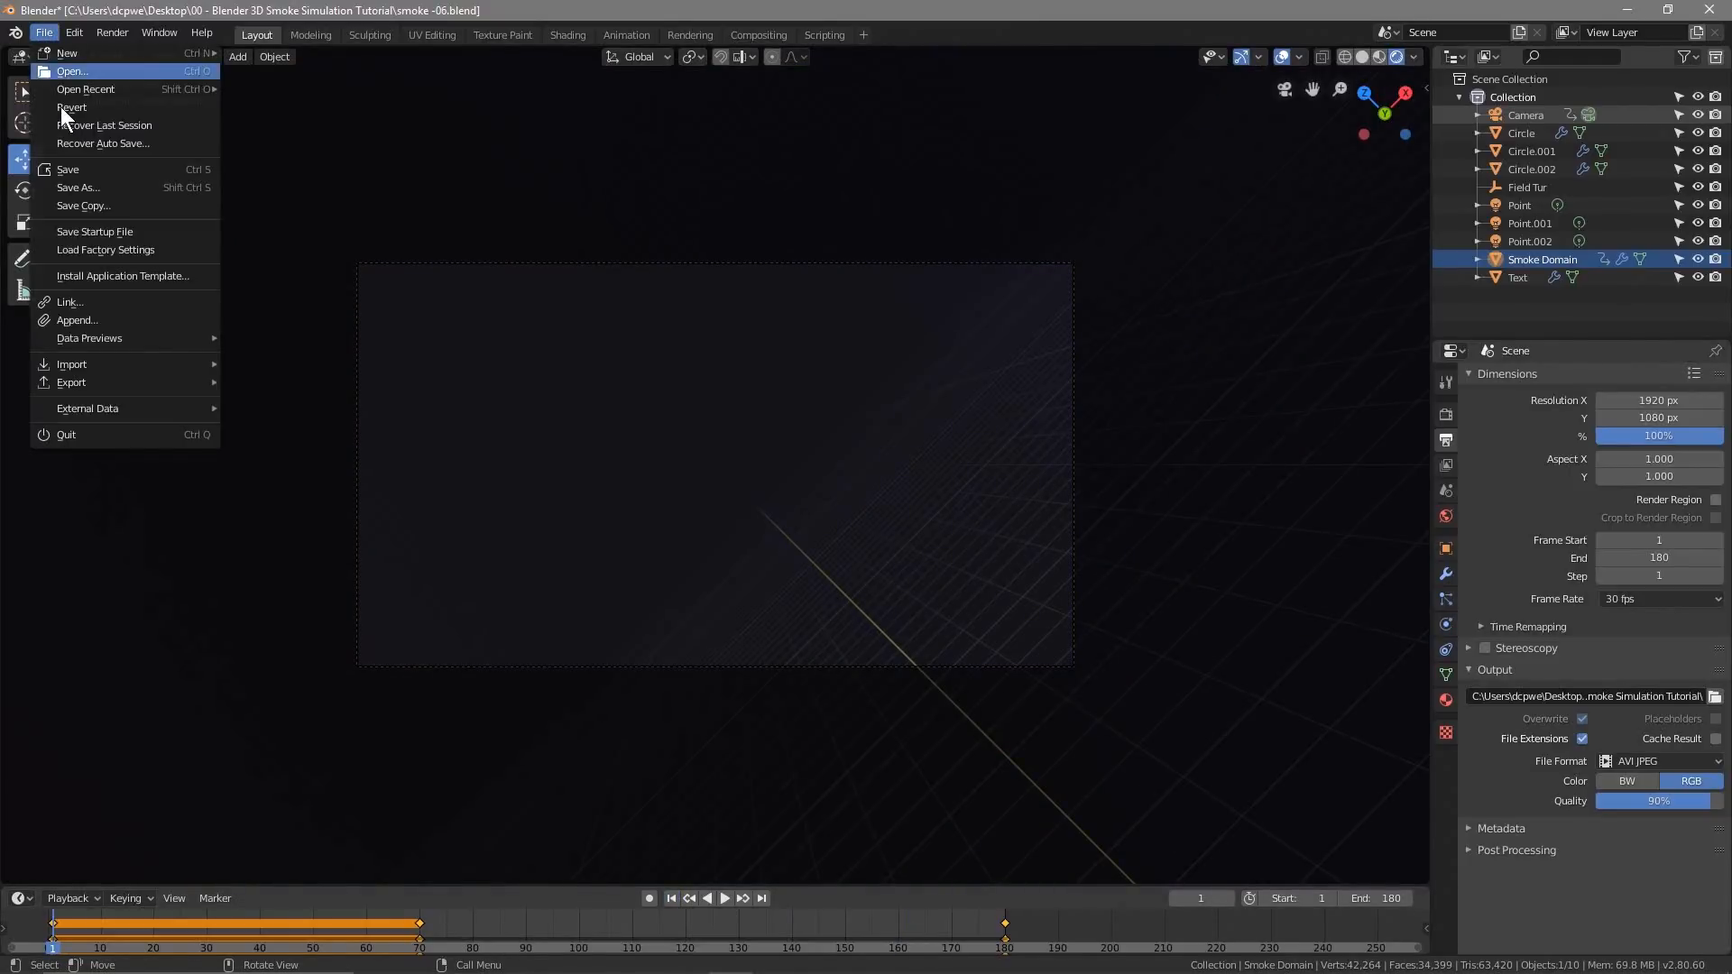
{"action": "left_click", "coordinate": [74, 169]}
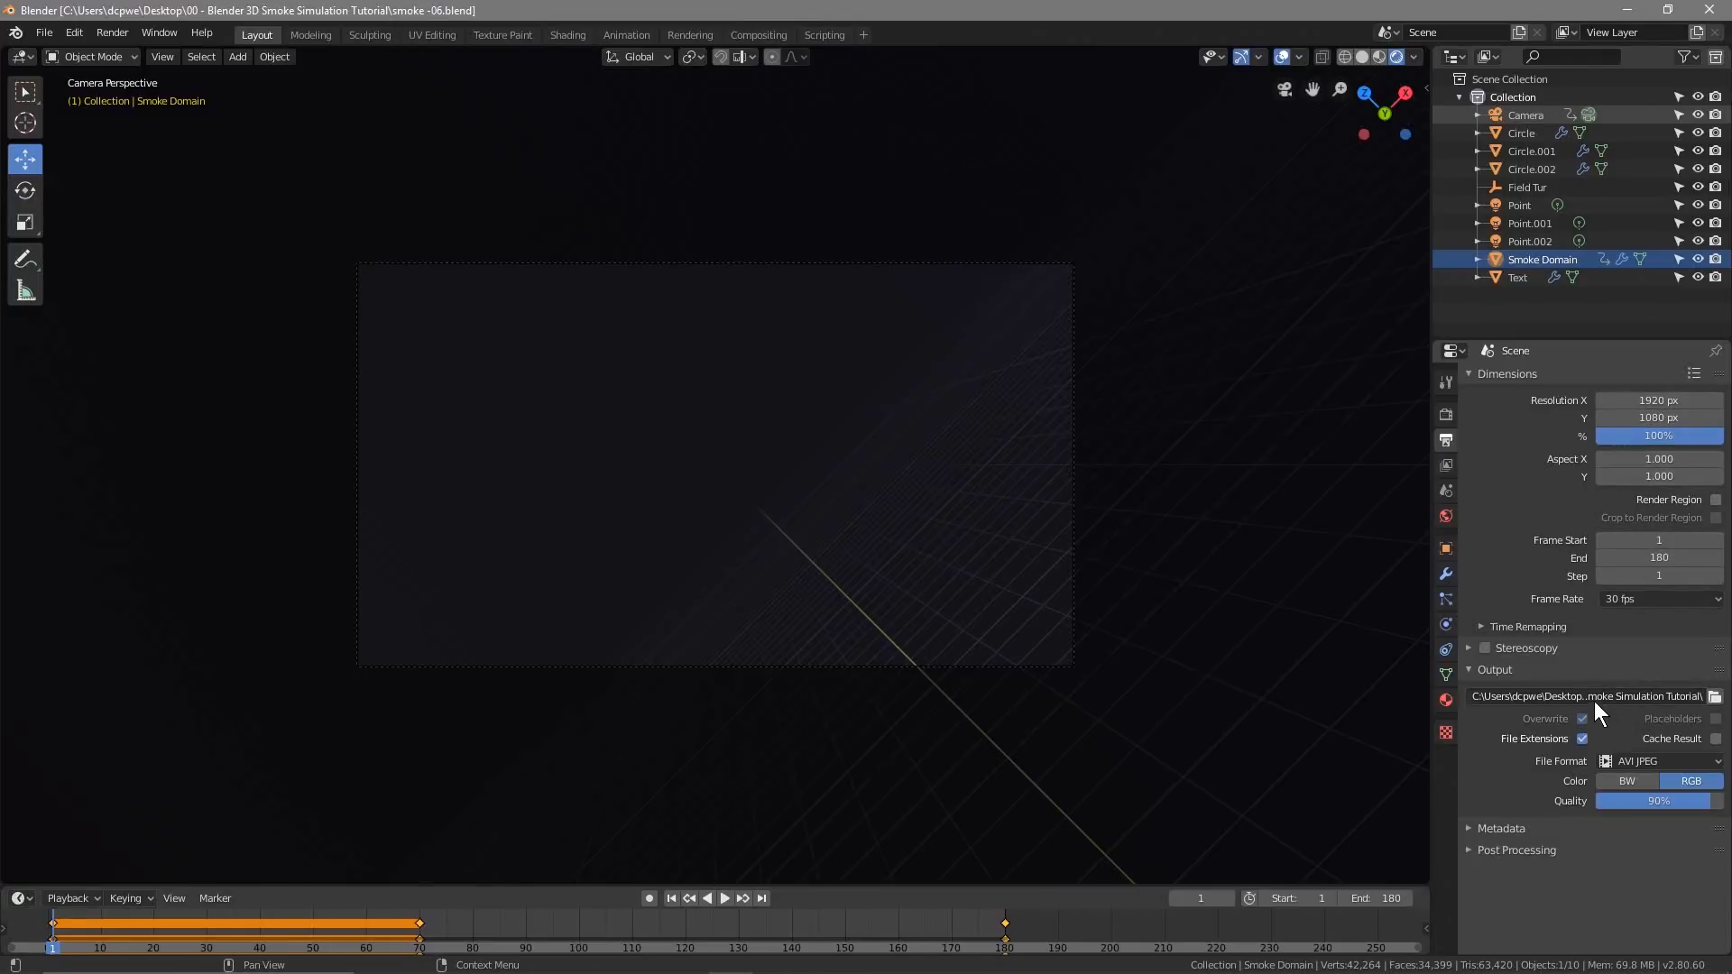
Review the movie file formats for the render output and choose AVI JPEG
{"action": "left_click", "coordinate": [1639, 763]}
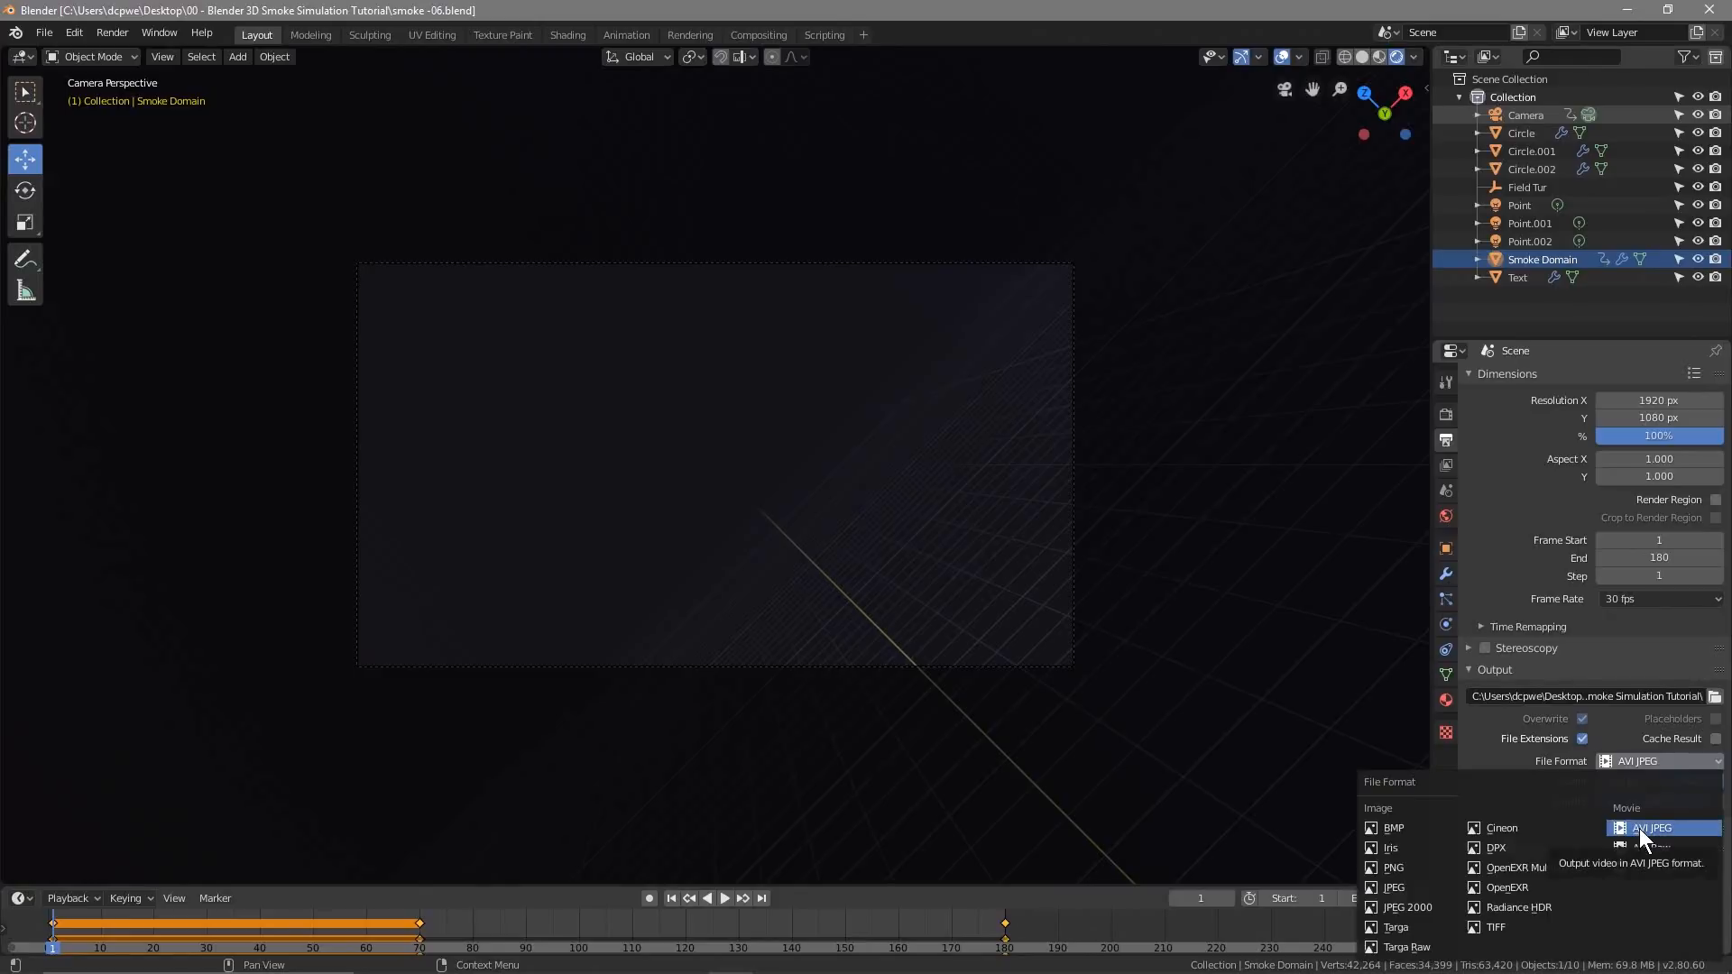
{"action": "left_click", "coordinate": [1638, 828]}
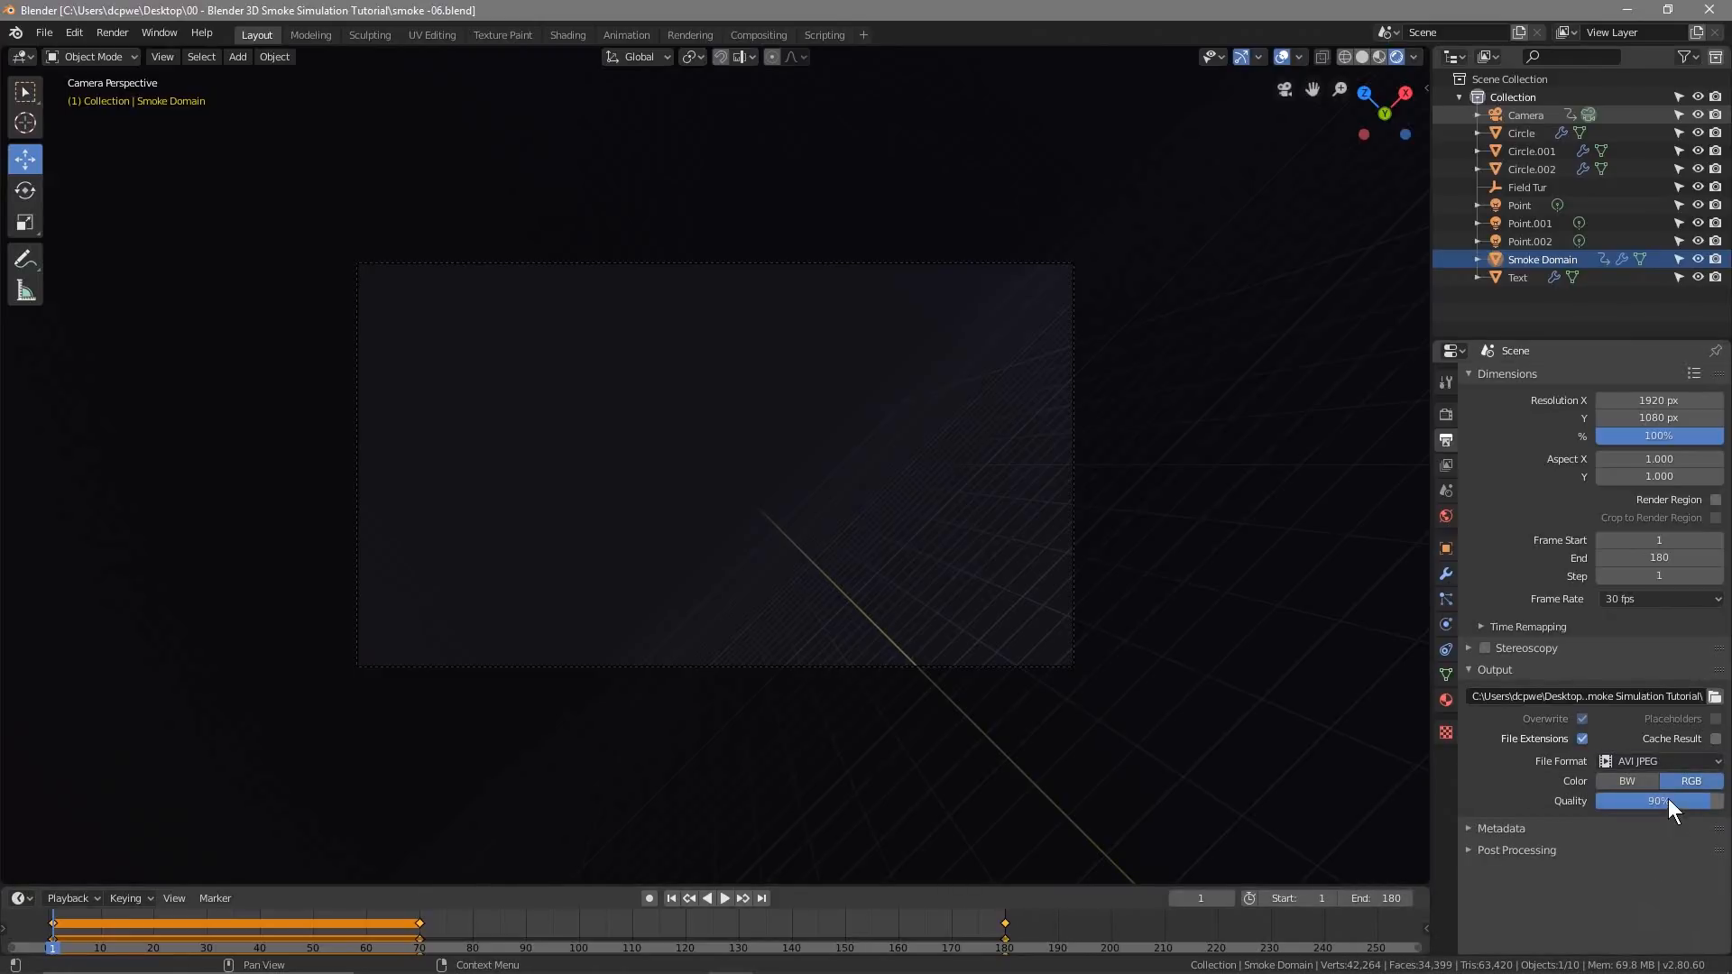
{"action": "left_click", "coordinate": [1659, 761]}
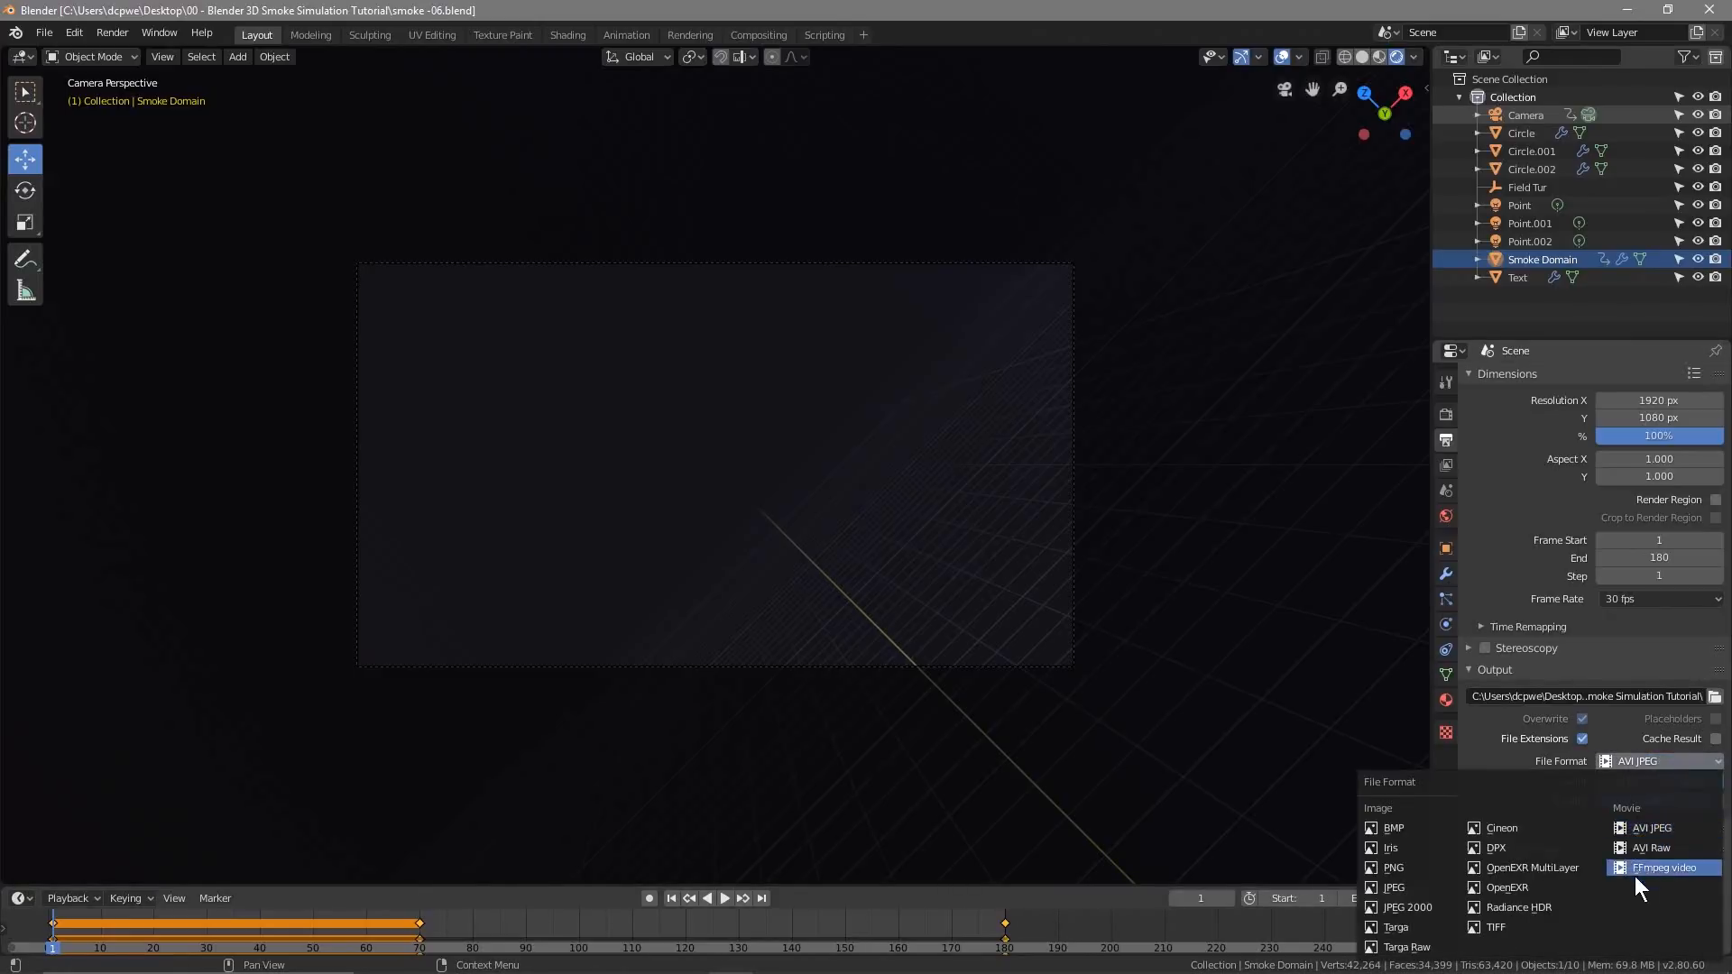
{"action": "left_click", "coordinate": [1665, 821]}
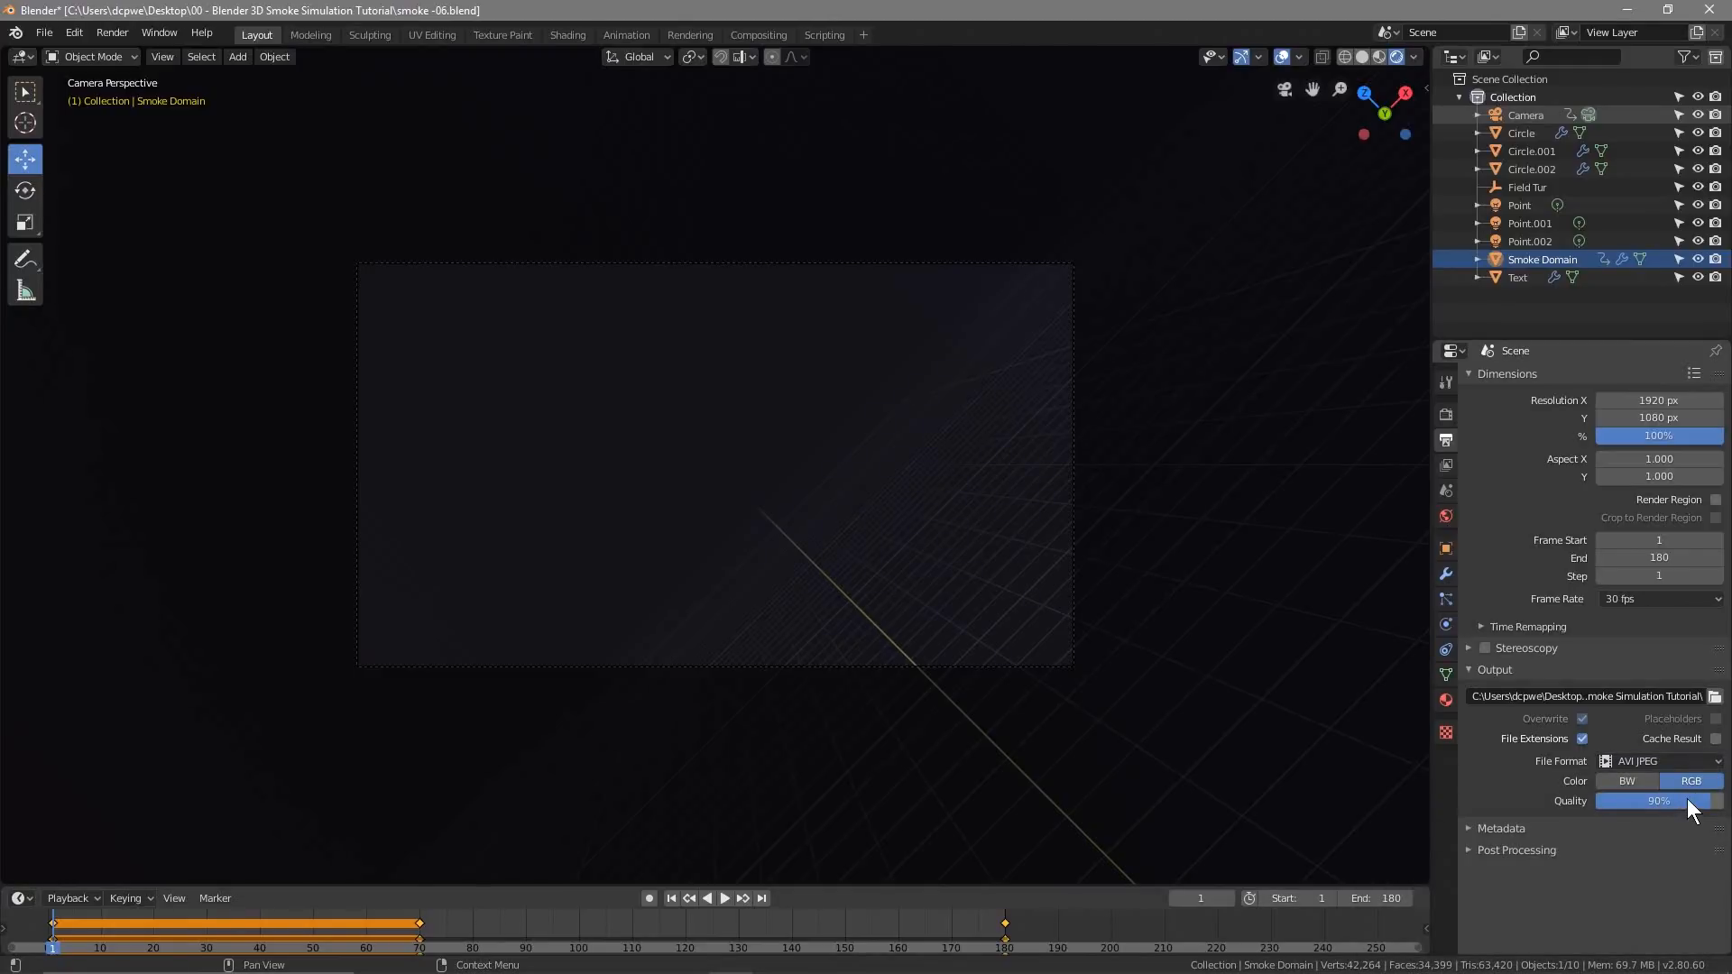
Accept the 00 - Blender 3D Smoke Simulation Tutorial folder as the render output location and render the animation
{"action": "left_click", "coordinate": [1713, 696]}
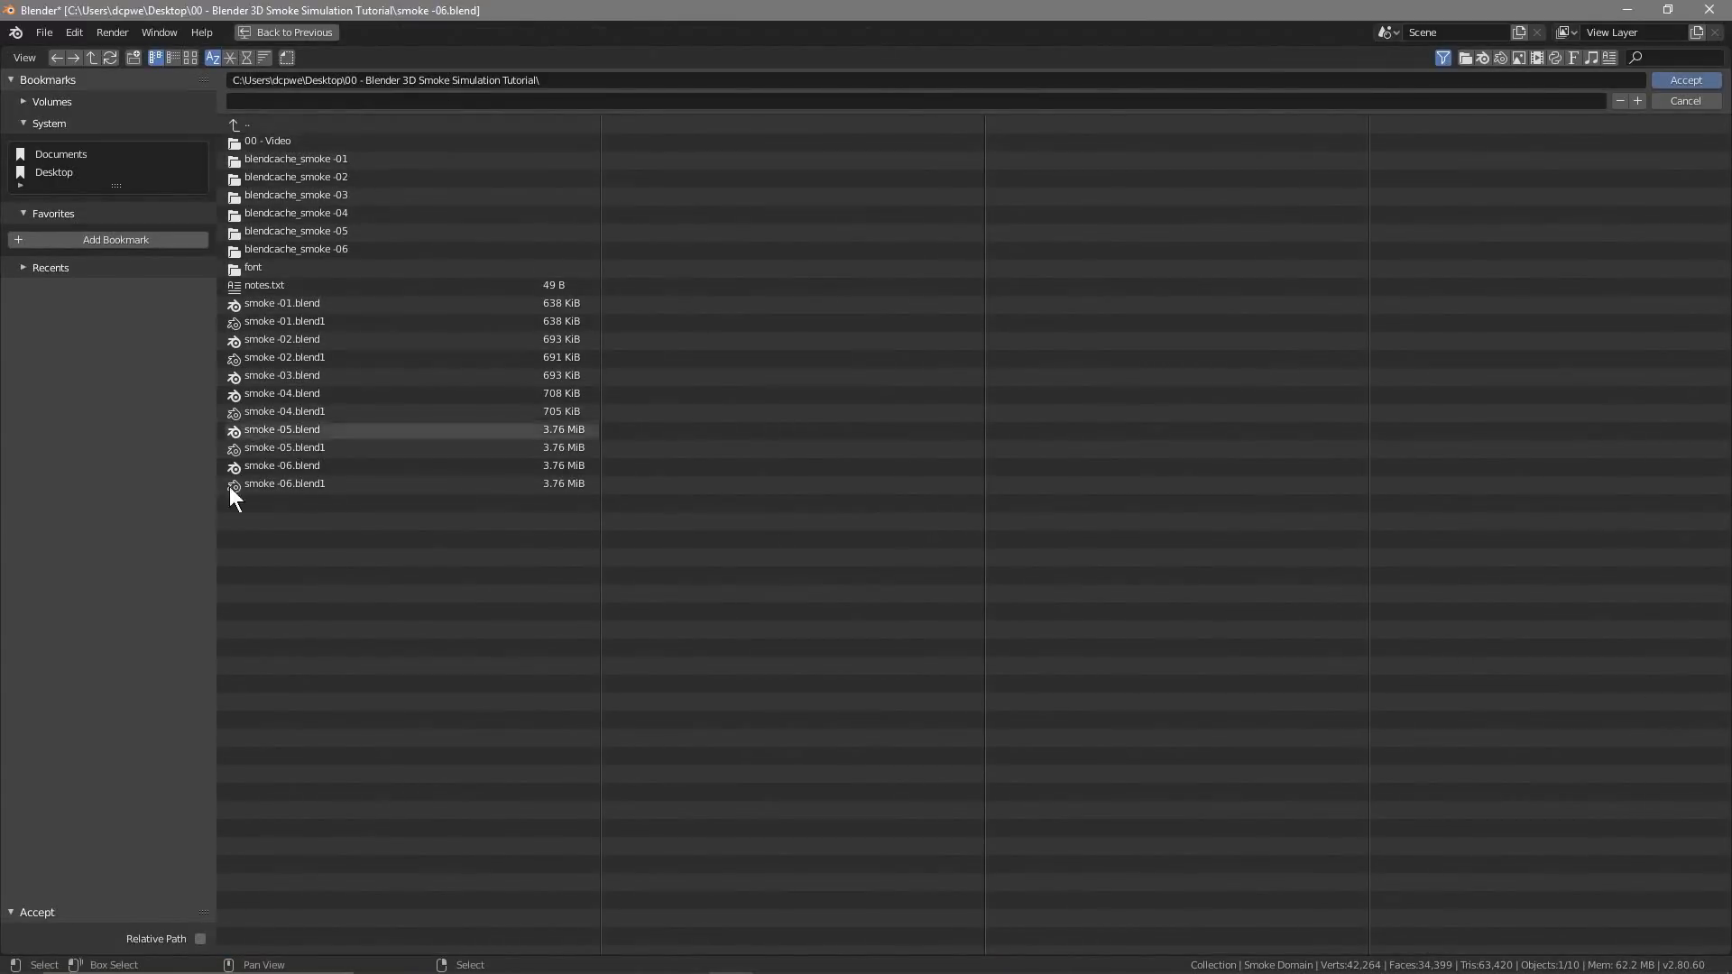
{"action": "left_click", "coordinate": [1674, 85]}
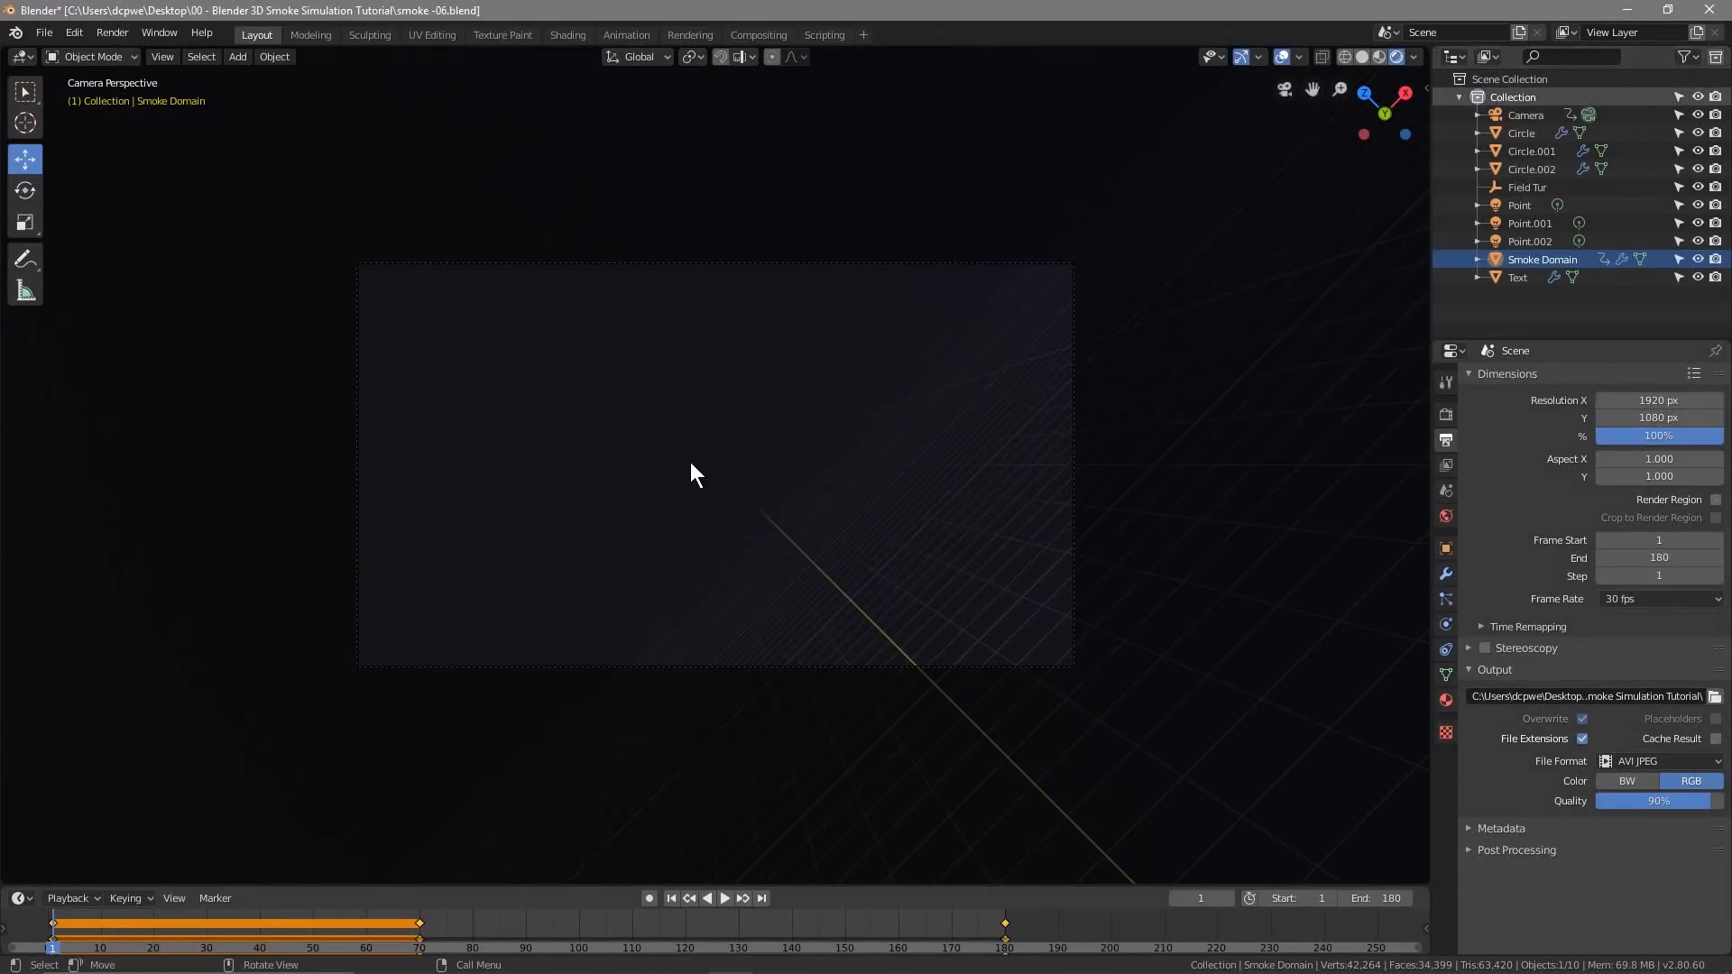
{"action": "left_click", "coordinate": [110, 33]}
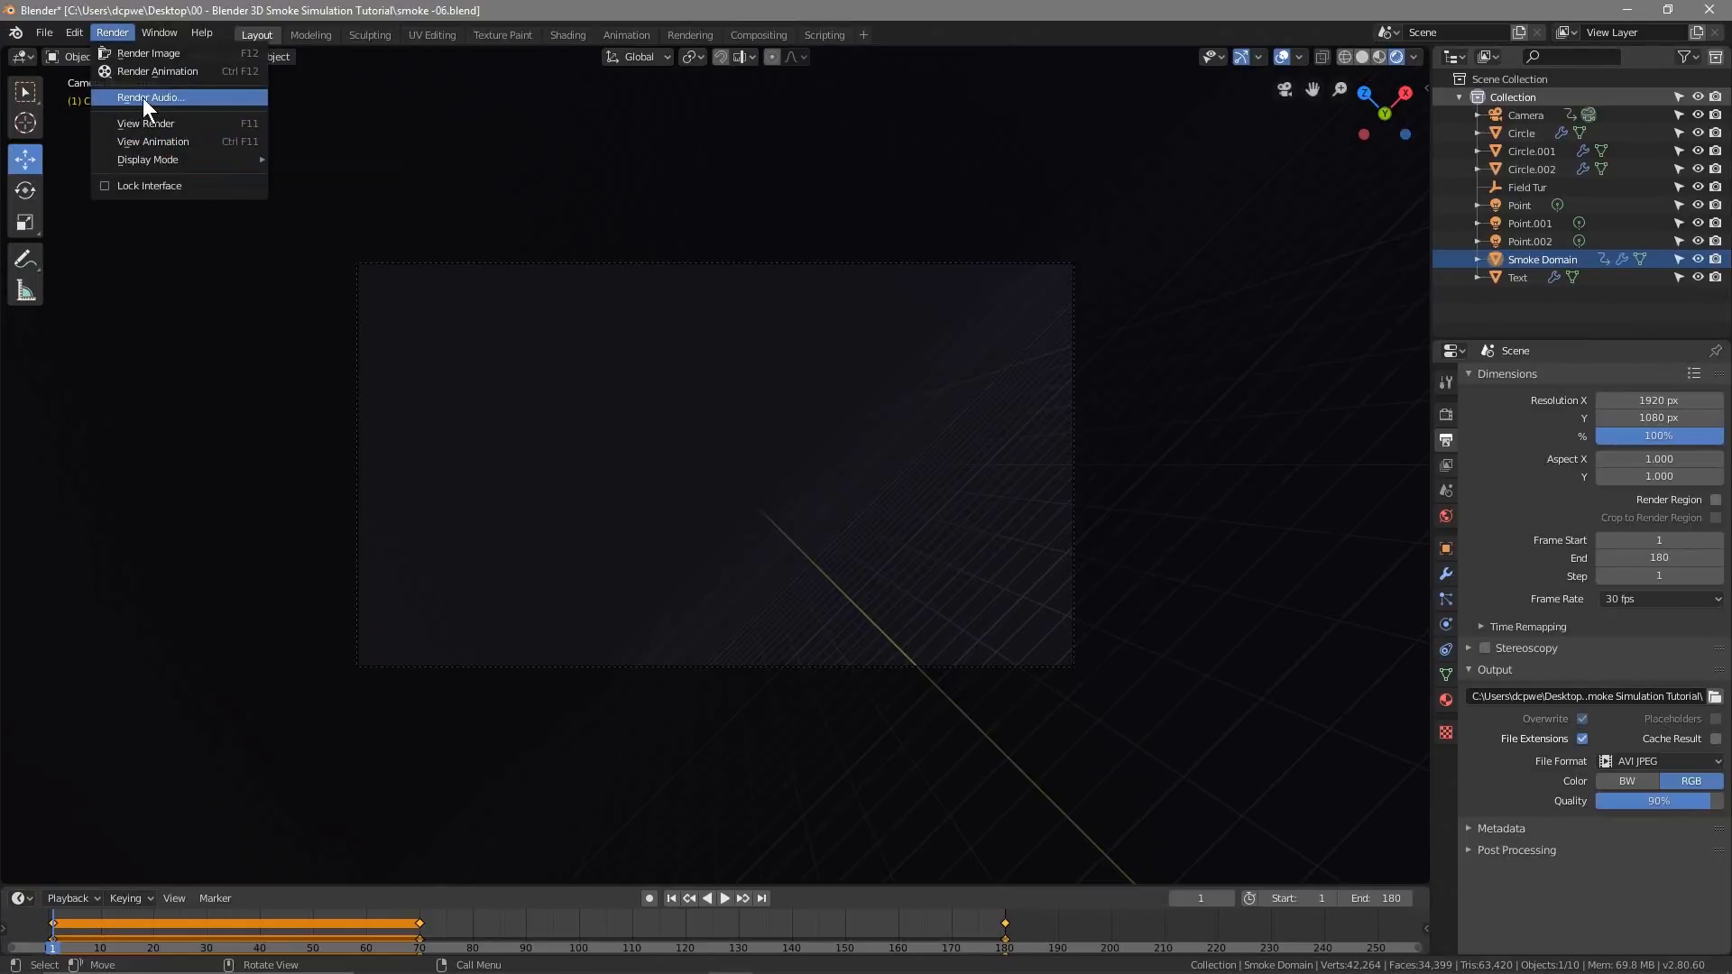
{"action": "left_click", "coordinate": [236, 68]}
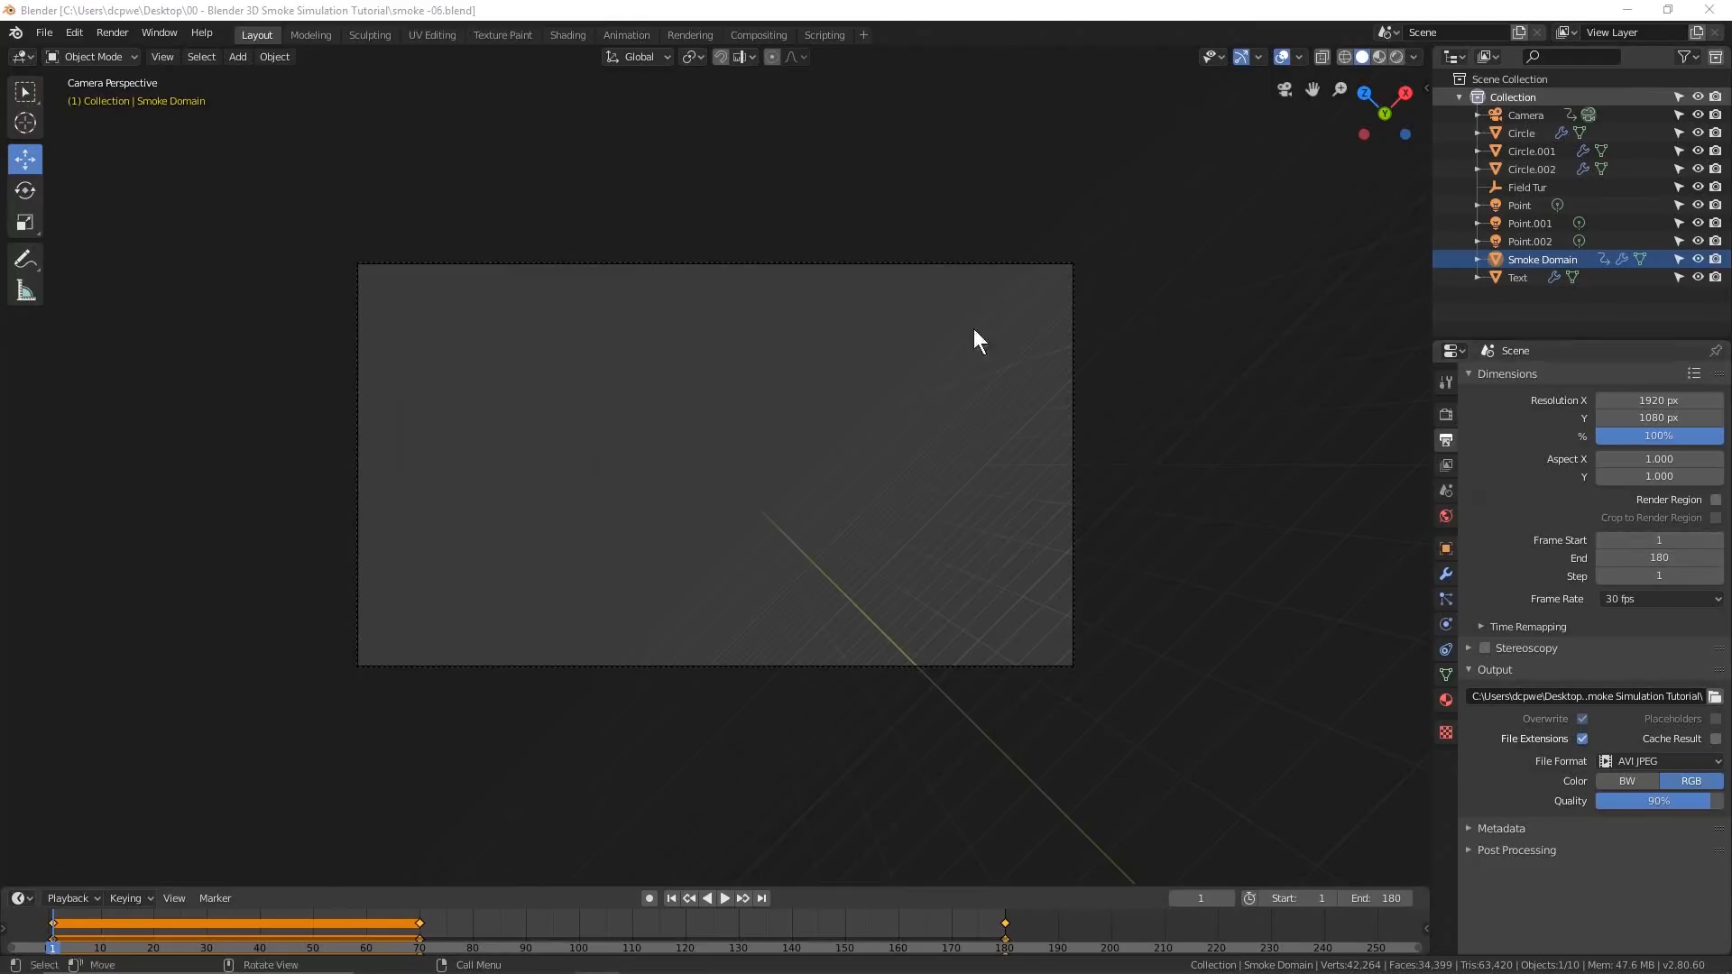
Save the file after the render and close Blender
{"action": "left_click", "coordinate": [43, 34]}
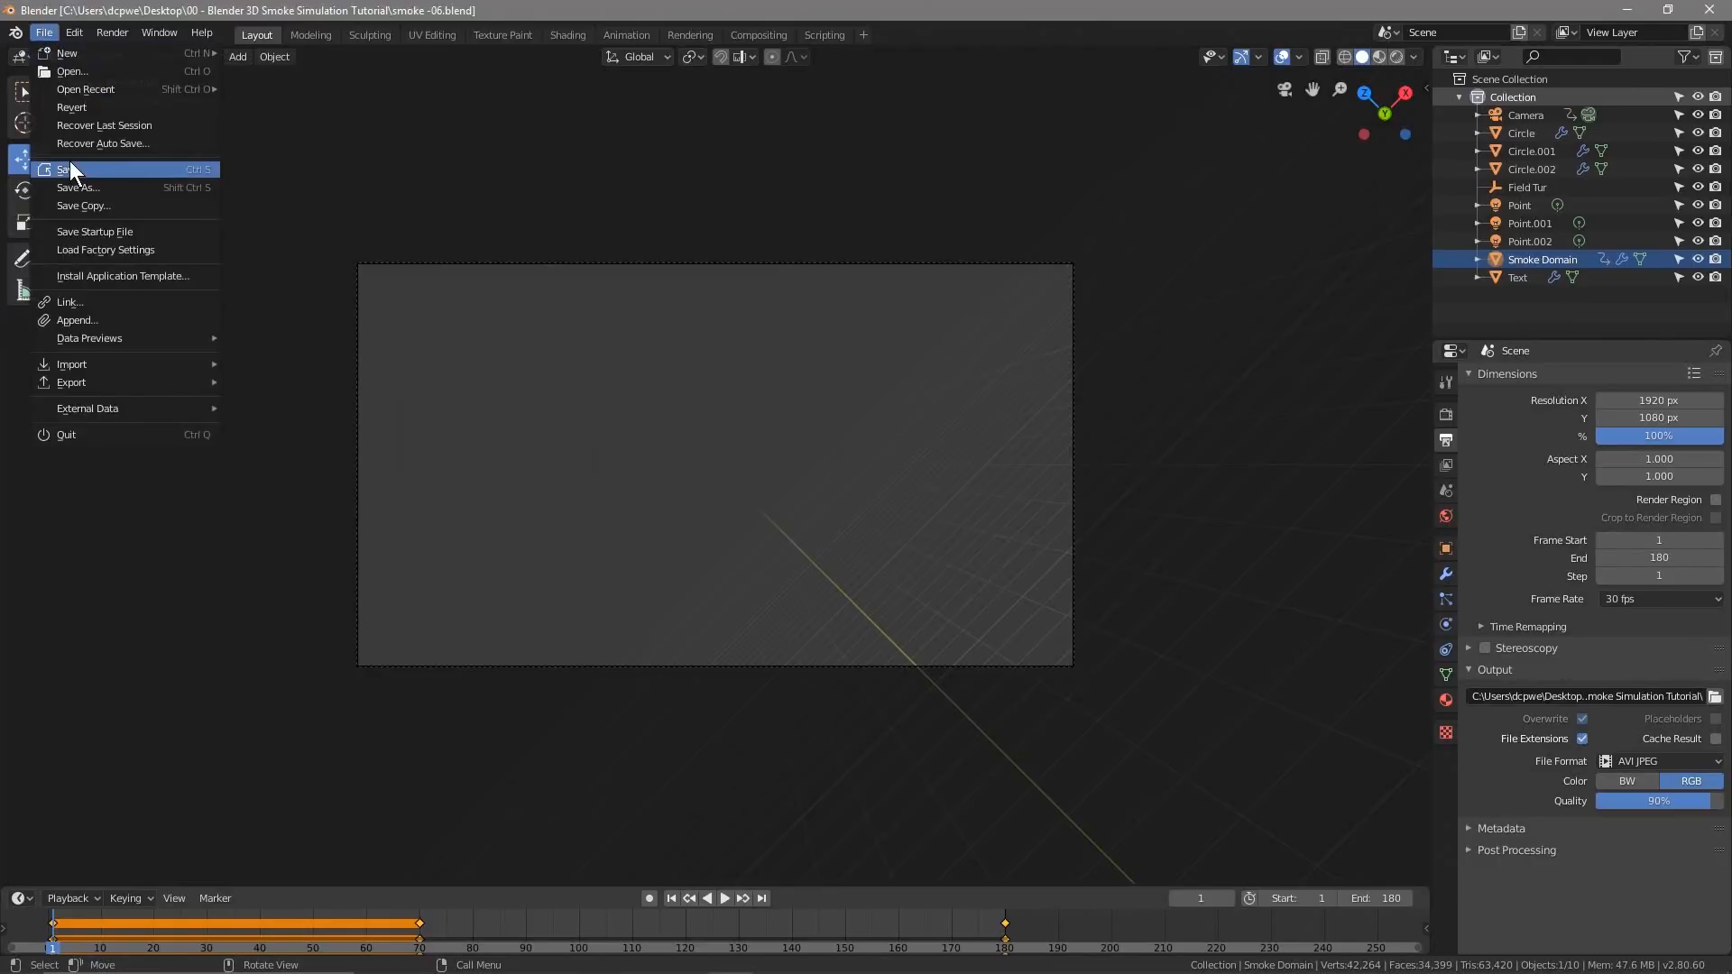
{"action": "left_click", "coordinate": [1711, 10]}
Open the 00 - Blender 3D Smoke Simulation Tutorial folder on the desktop and play the rendered video 0001-0180.avi full screen
{"action": "double_click", "coordinate": [1664, 63]}
{"action": "left_click", "coordinate": [880, 479]}
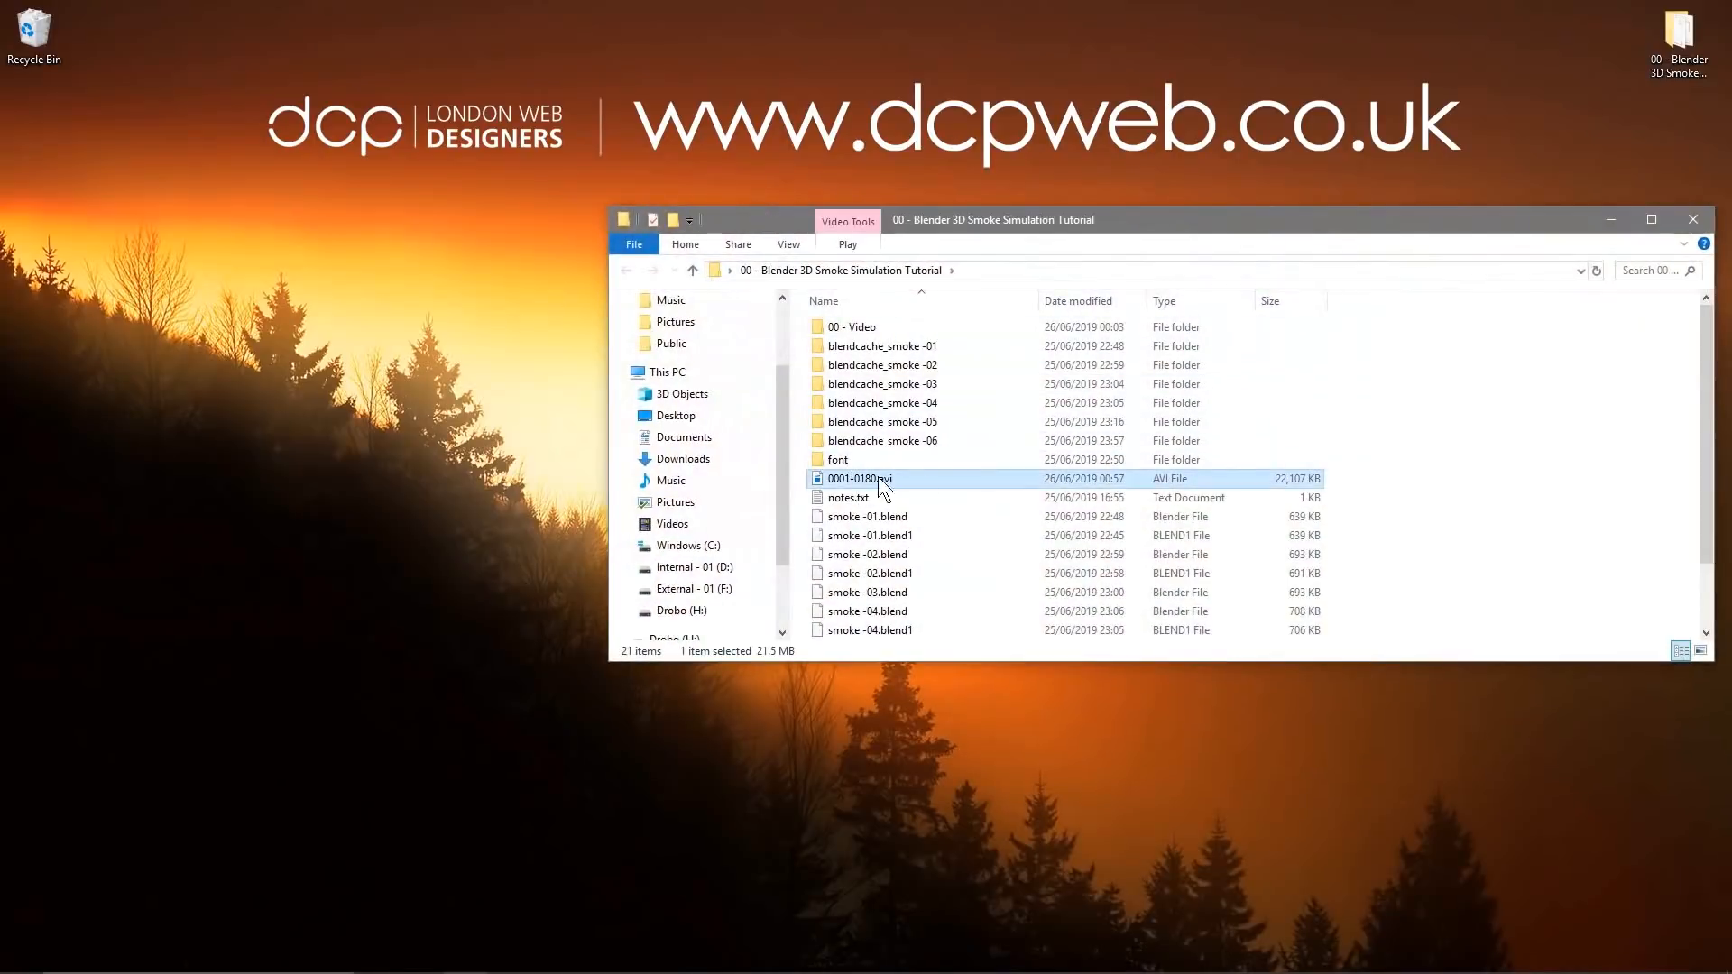
{"action": "double_click", "coordinate": [849, 480]}
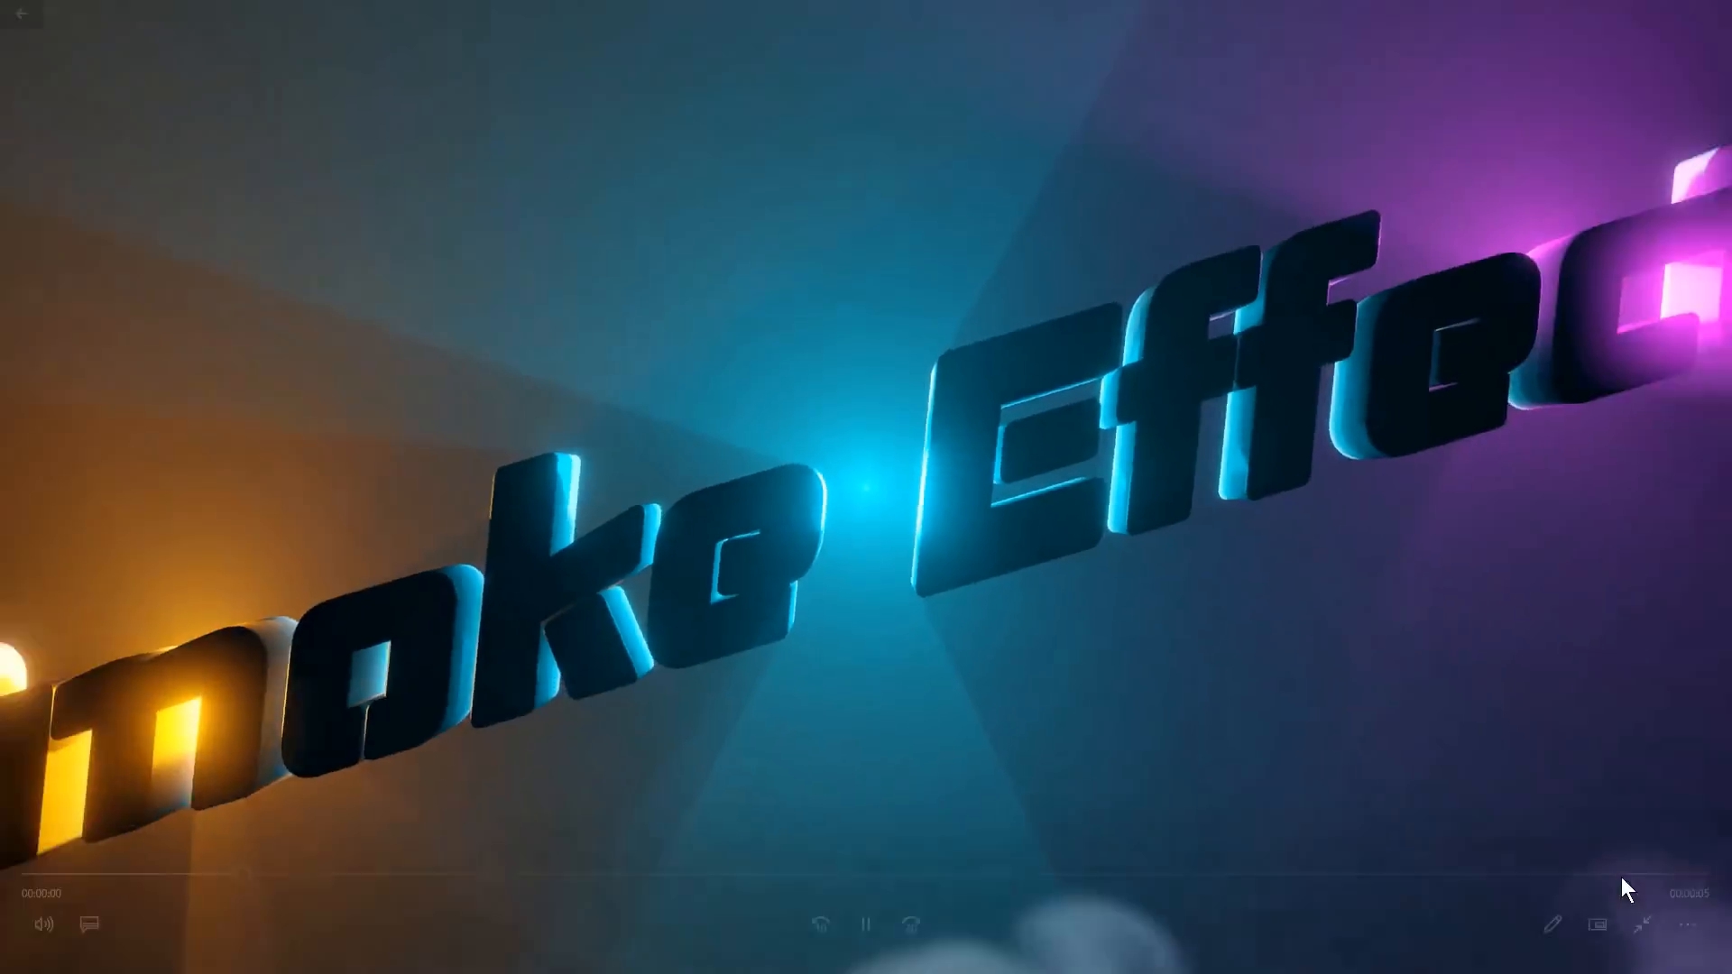
{"action": "left_click", "coordinate": [1695, 925]}
{"action": "left_click", "coordinate": [1656, 830]}
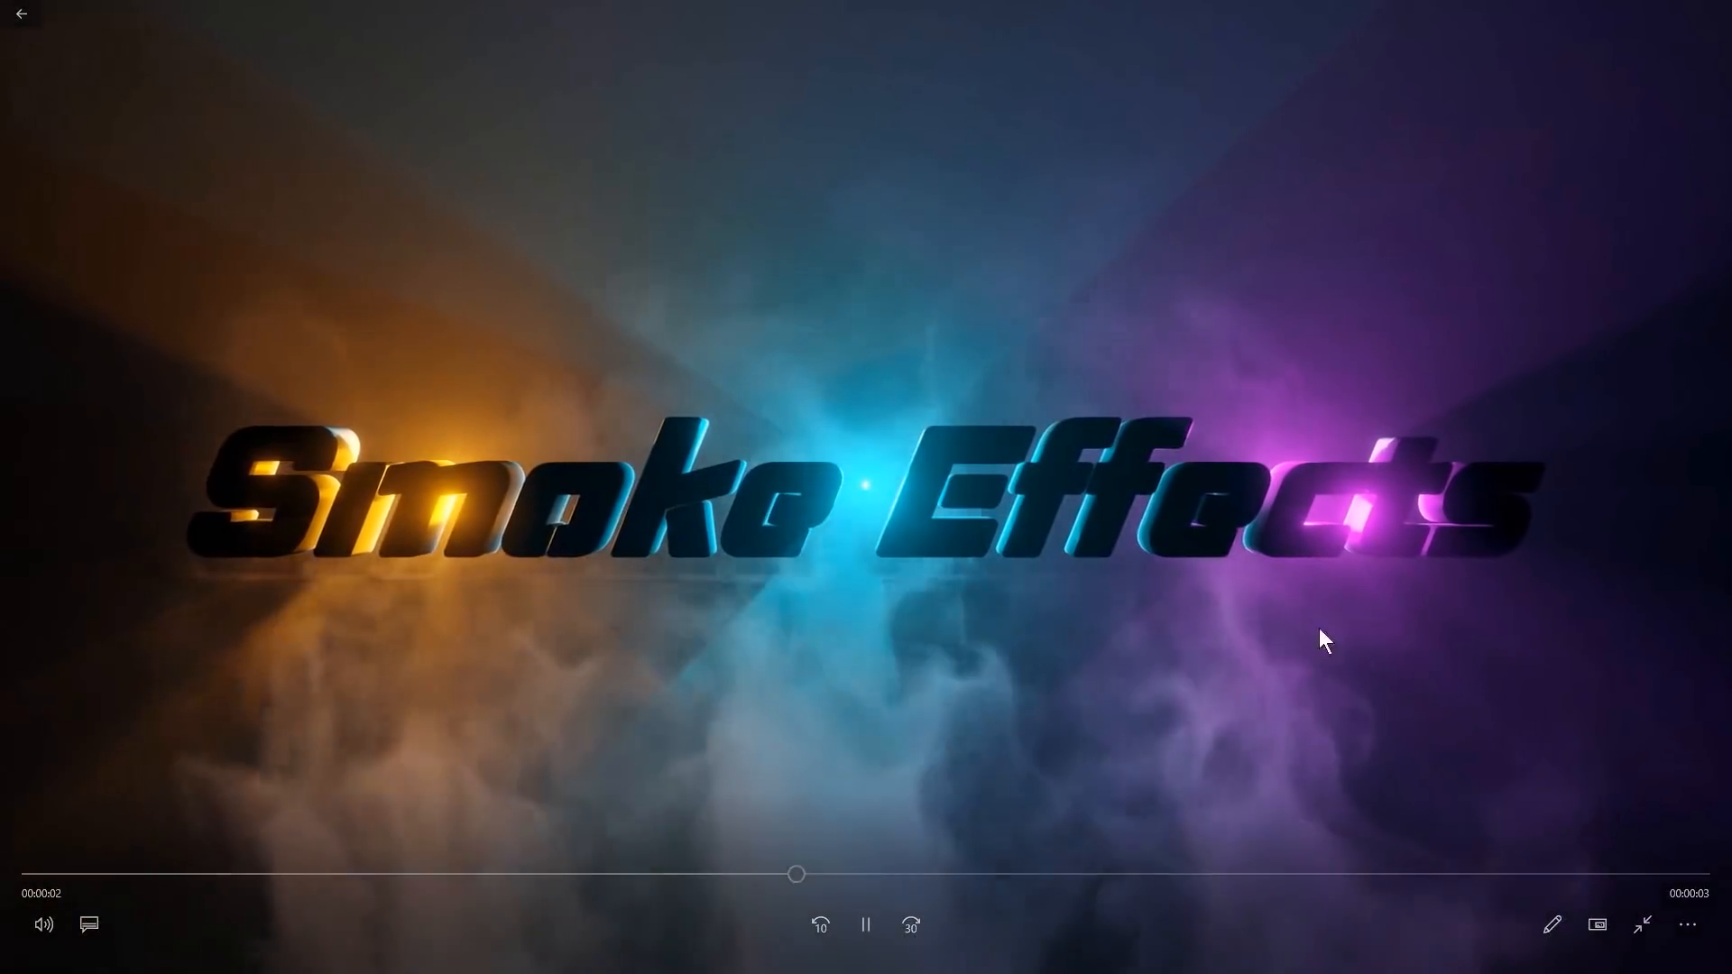